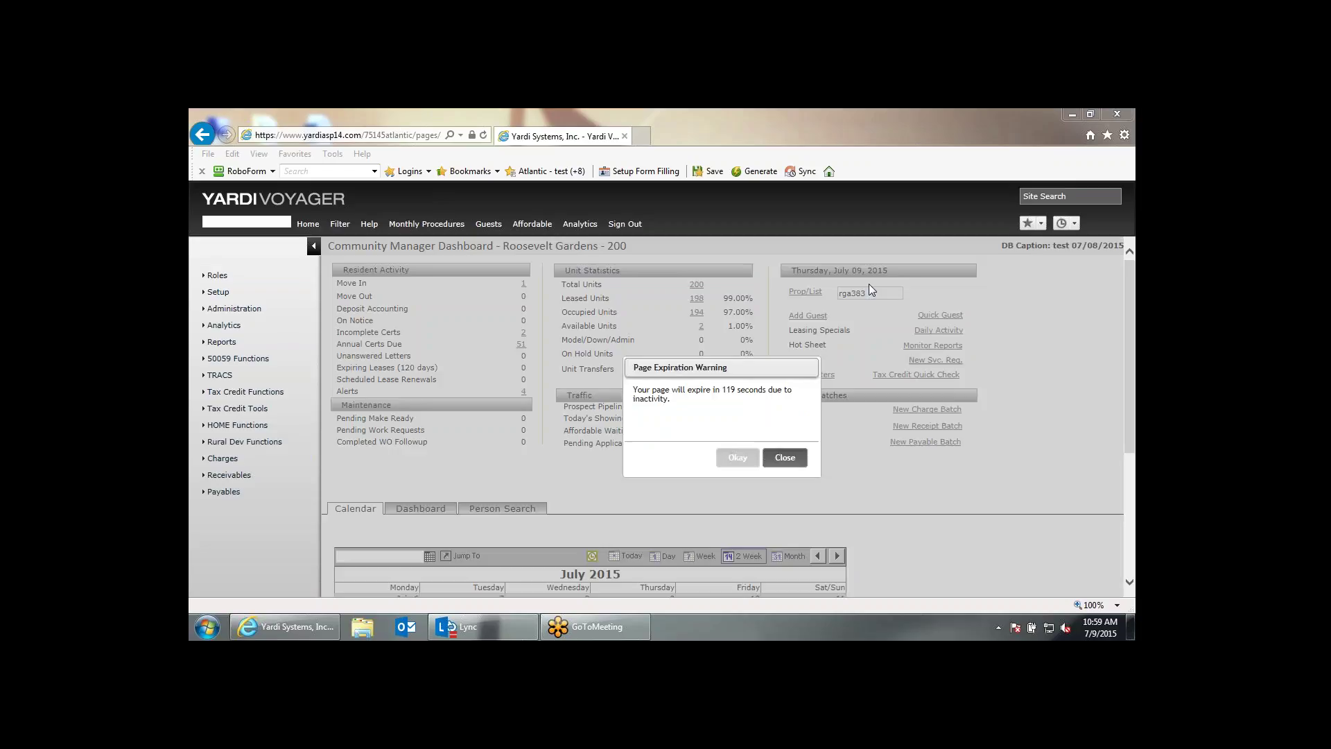
# Close the page-expiration warning and keep browser zoom at 125% on the Roosevelt Gardens dashboard.
pyautogui.click(797, 458)
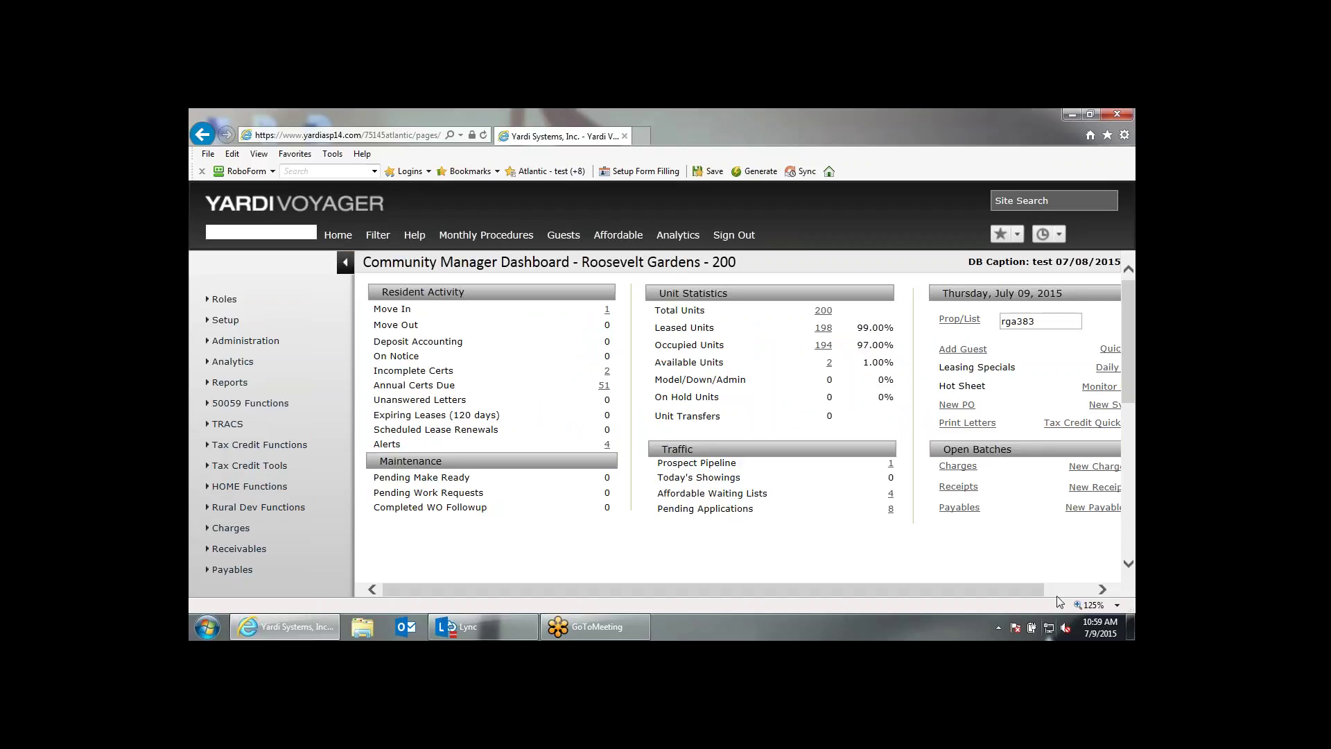
pyautogui.click(1118, 605)
pyautogui.click(1117, 605)
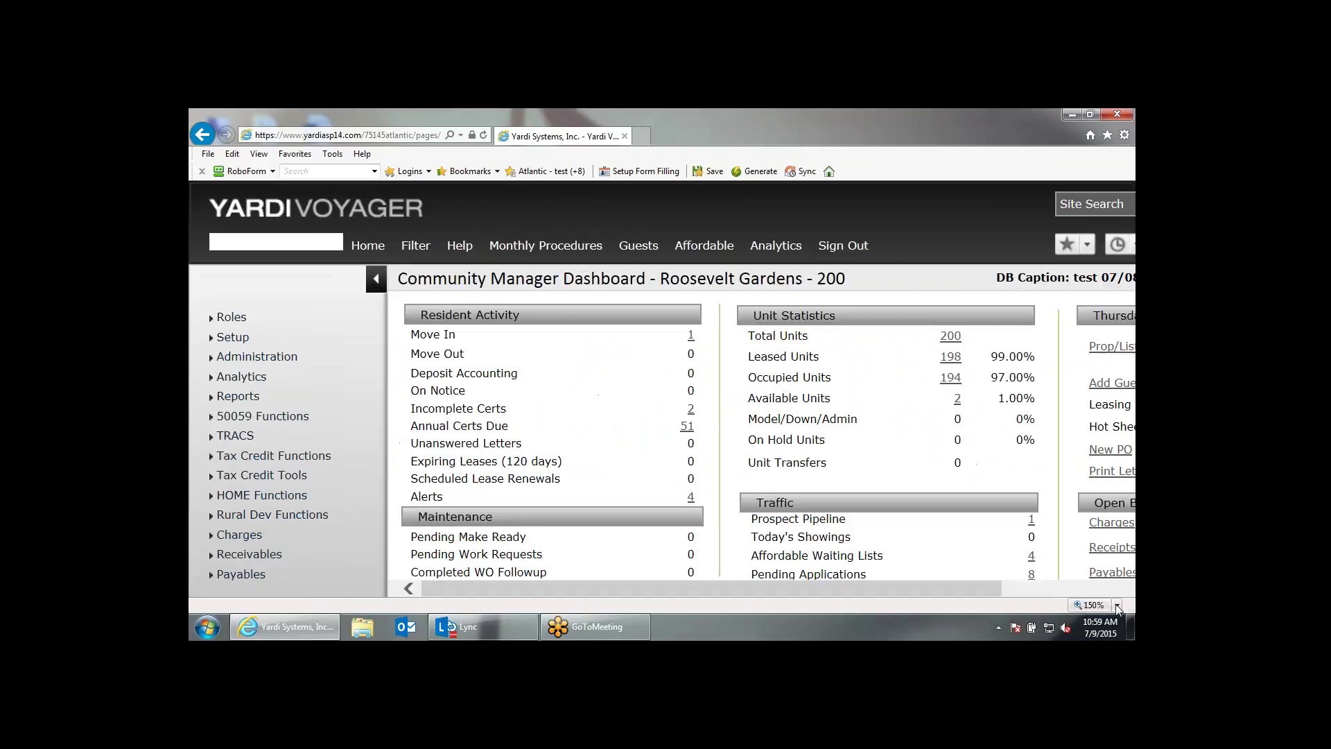
pyautogui.click(1117, 605)
pyautogui.click(1040, 521)
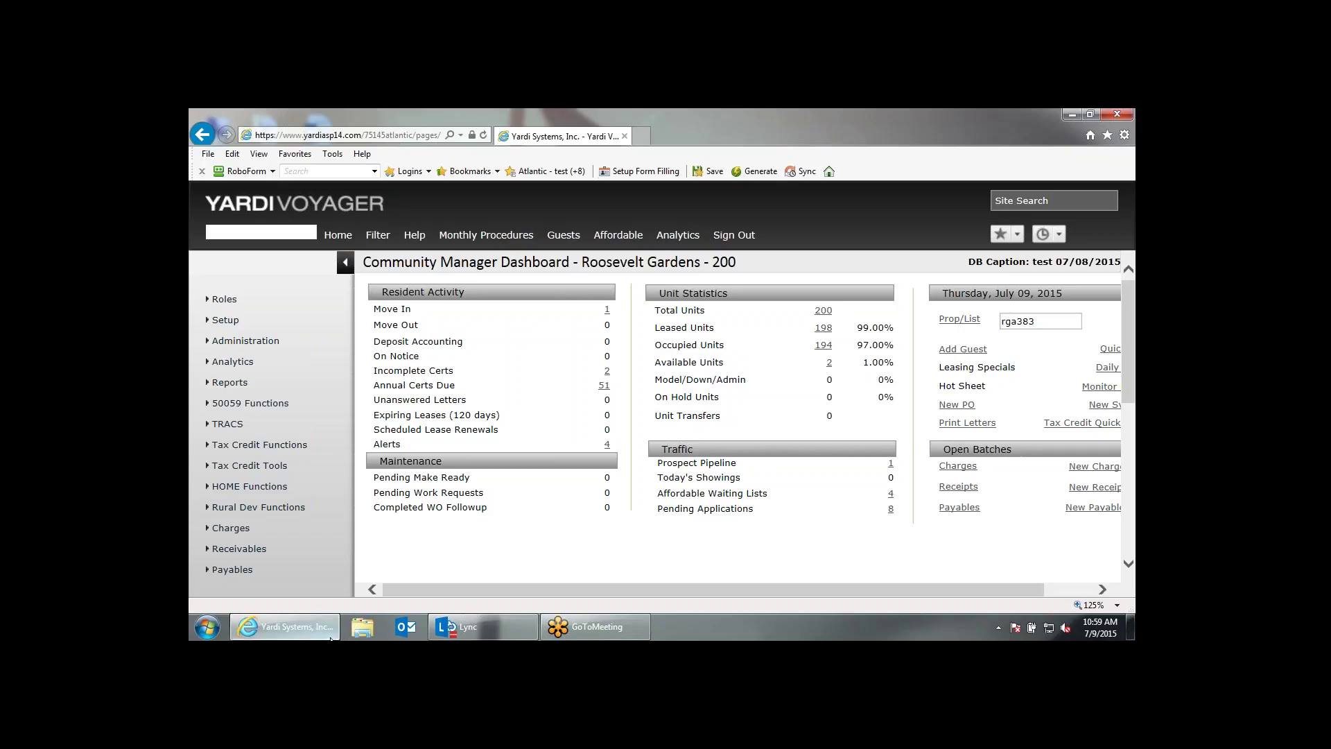
pyautogui.click(331, 638)
pyautogui.click(331, 638)
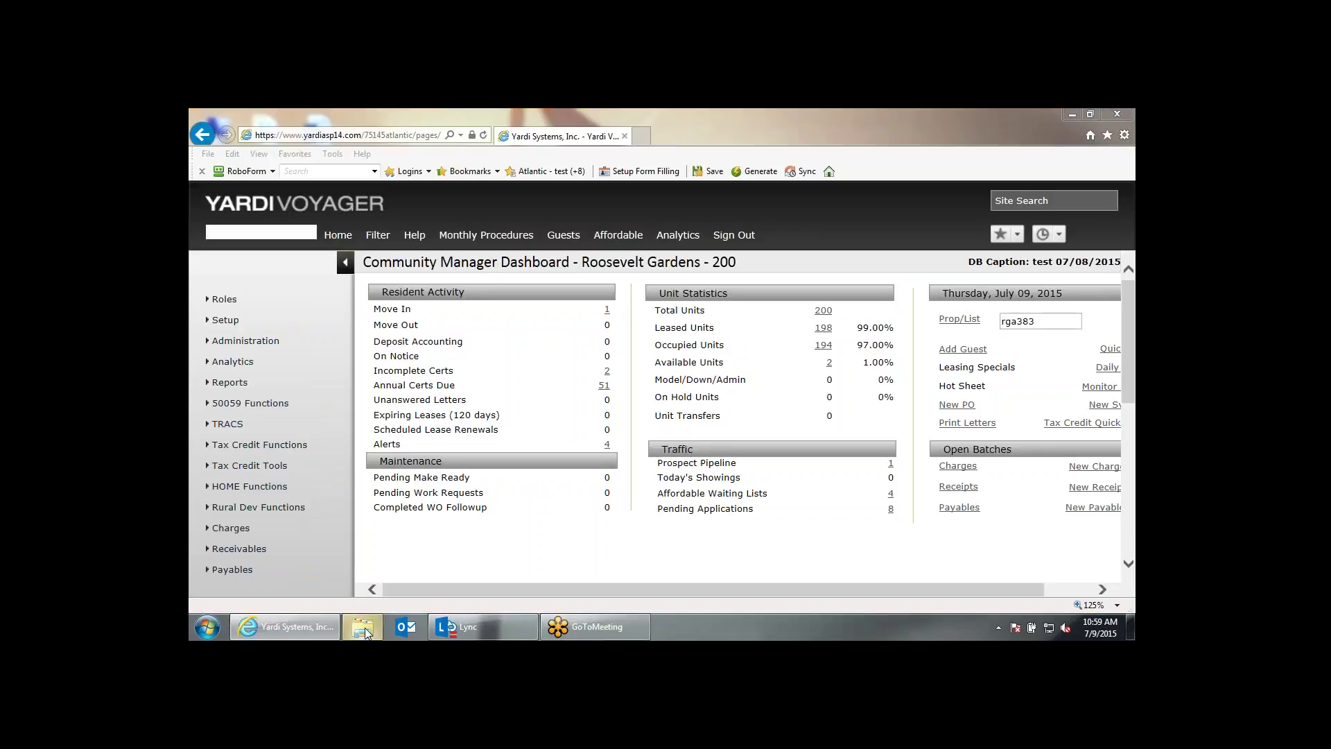
# Open the Atlantic_Housing_ 50059Agenda_0715 agenda from the C:\Agendas folder.
pyautogui.click(363, 630)
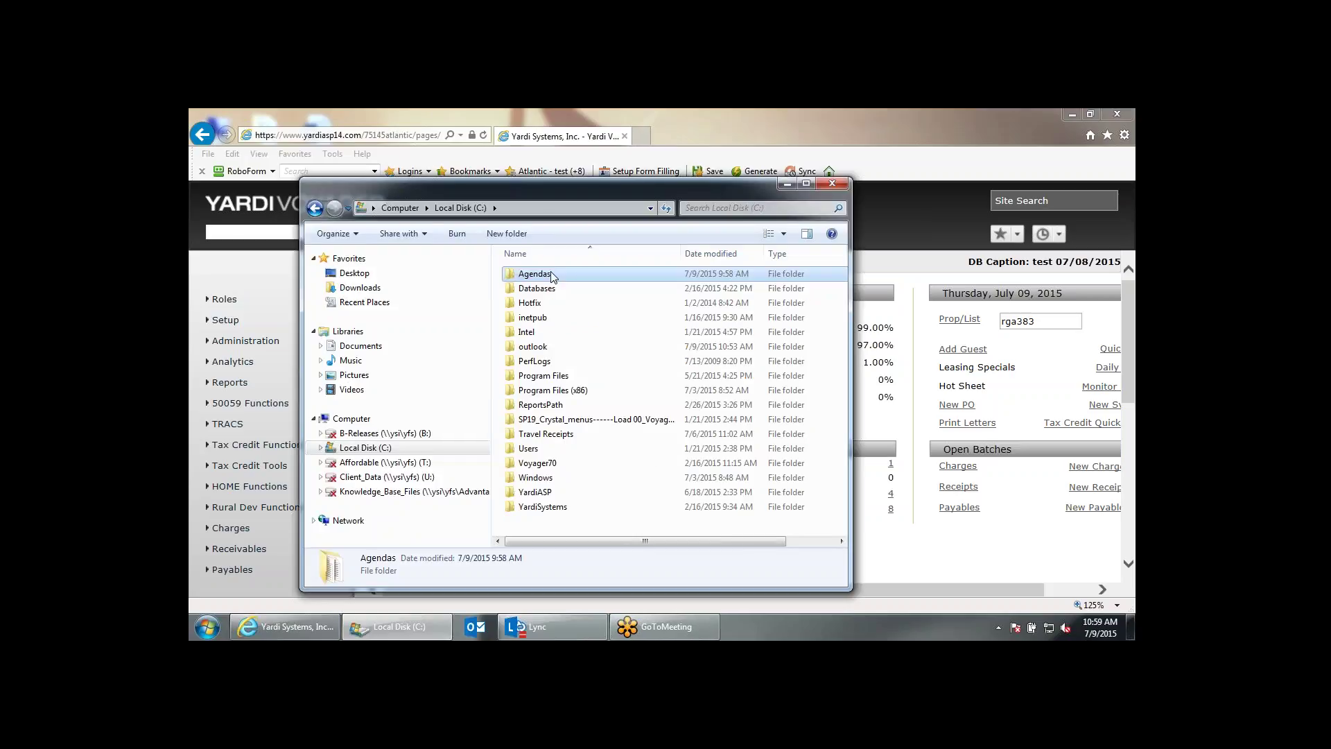
pyautogui.doubleClick(551, 275)
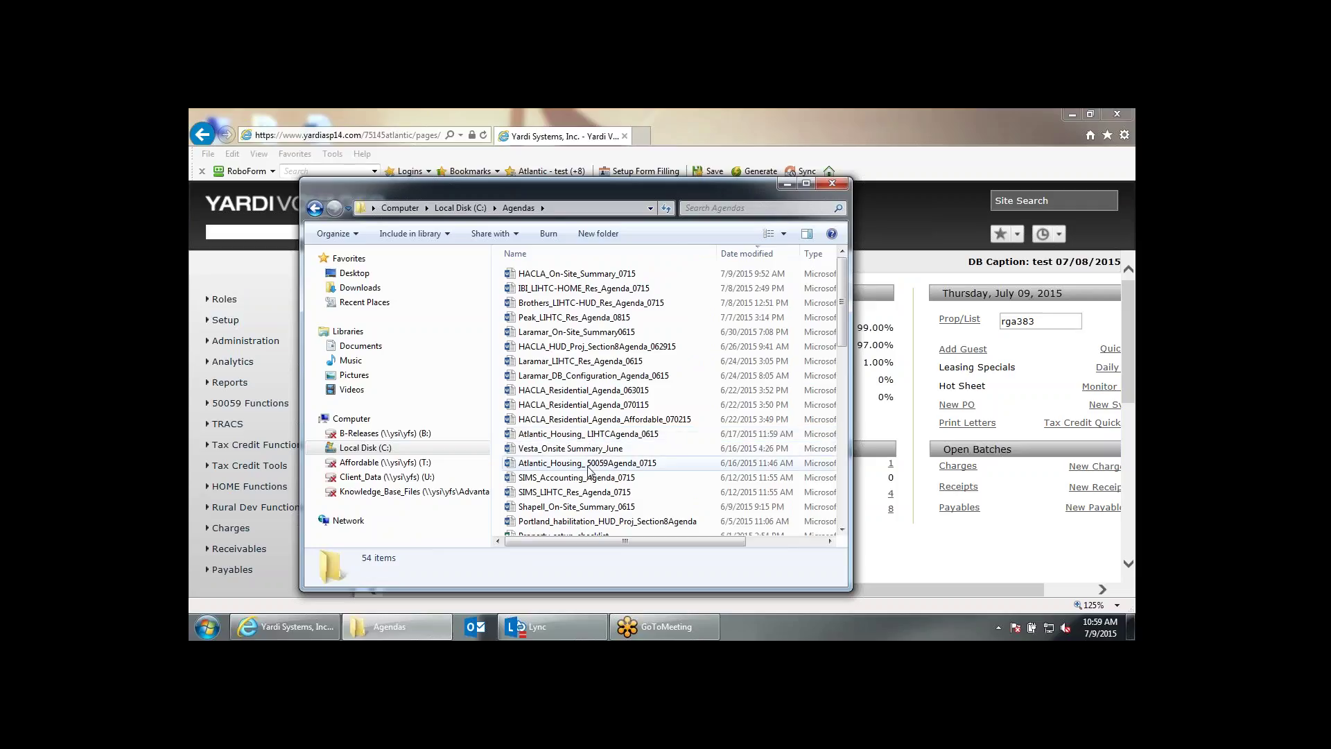
pyautogui.doubleClick(587, 469)
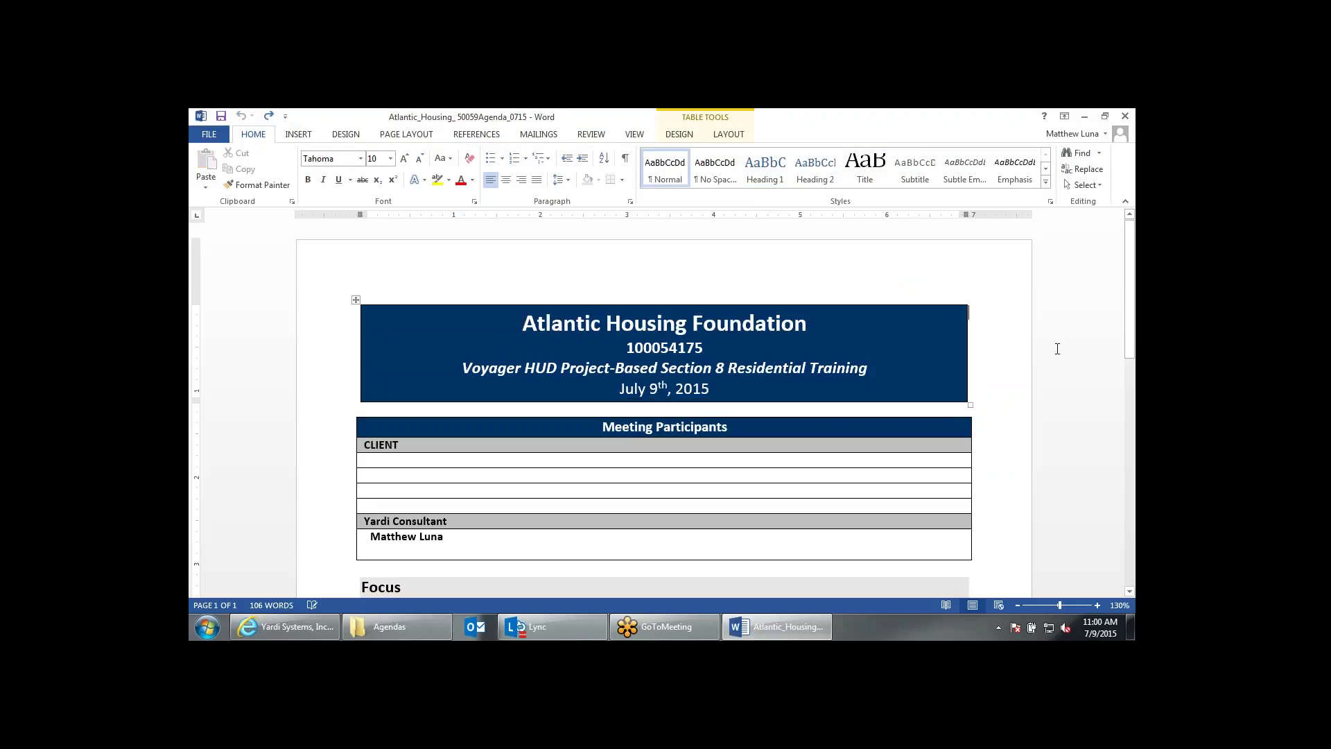
pyautogui.scroll(-2, 1057, 350)
pyautogui.scroll(-3, 1057, 349)
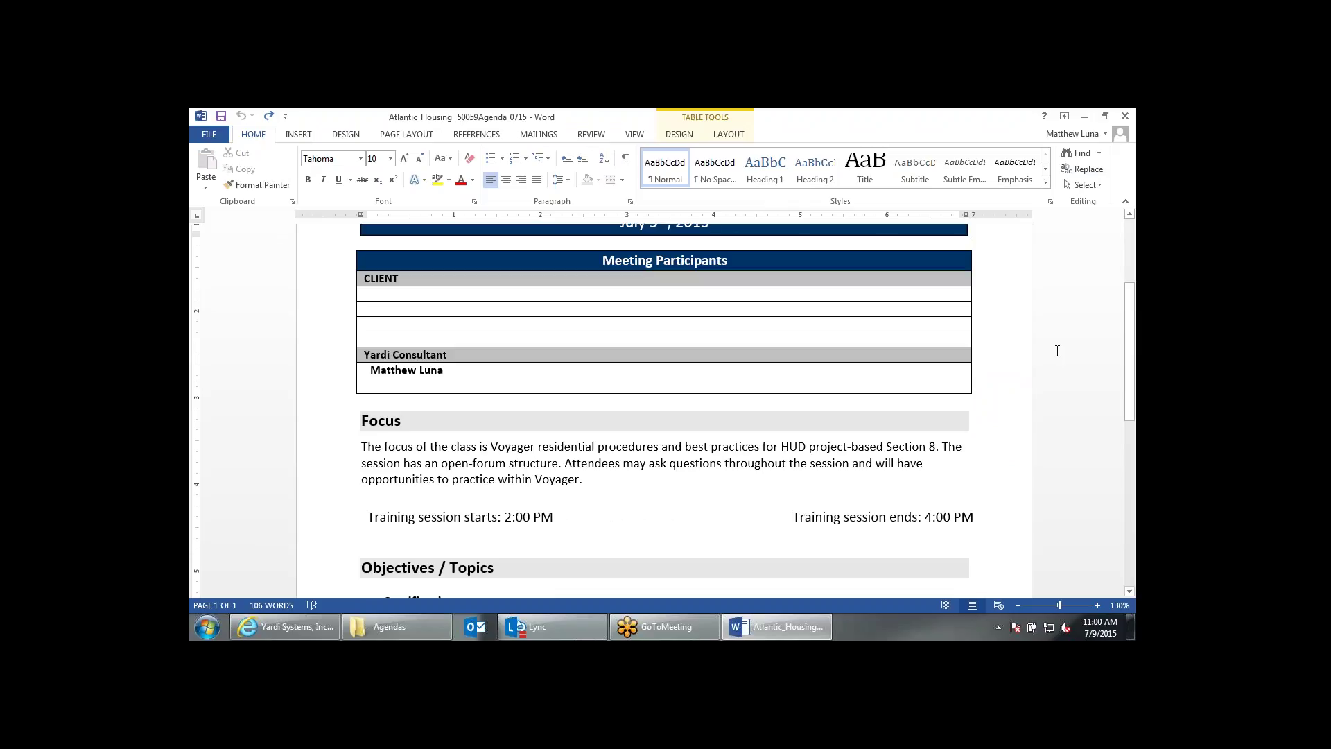
pyautogui.scroll(-3, 1057, 351)
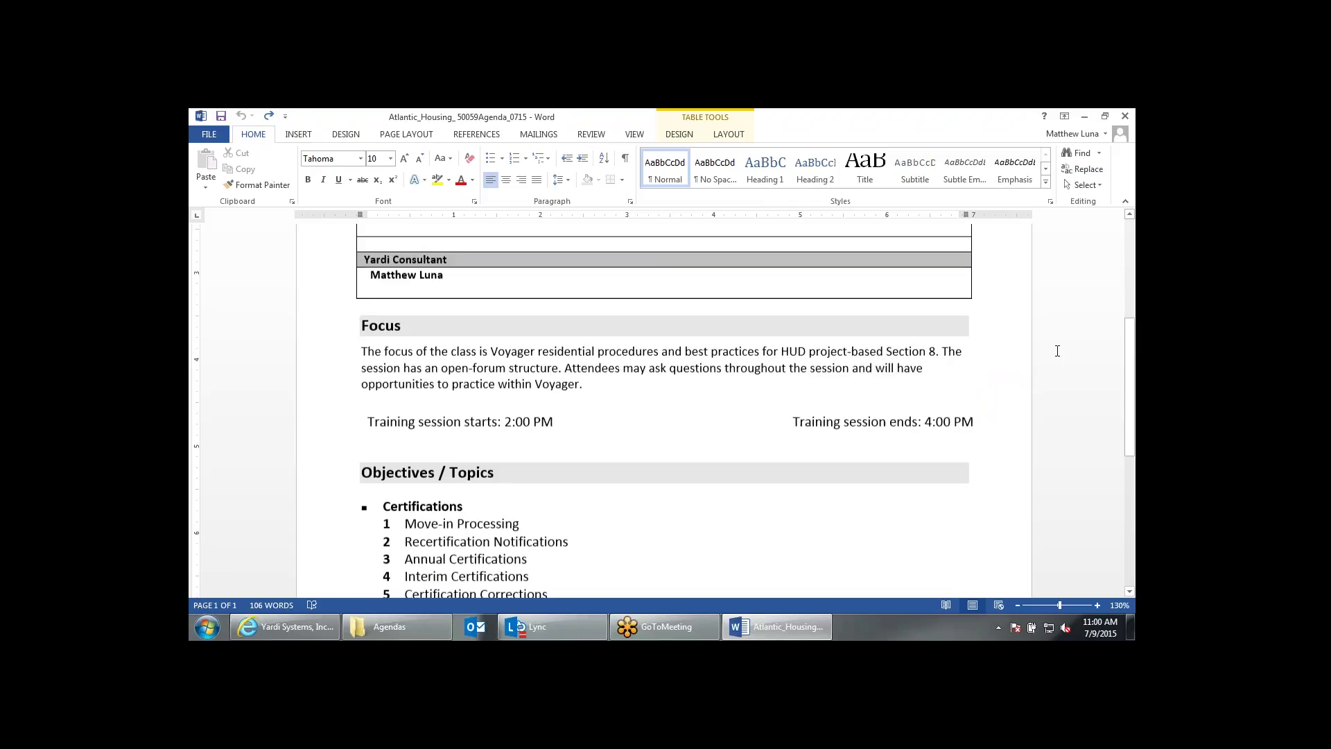
pyautogui.scroll(-2, 1057, 351)
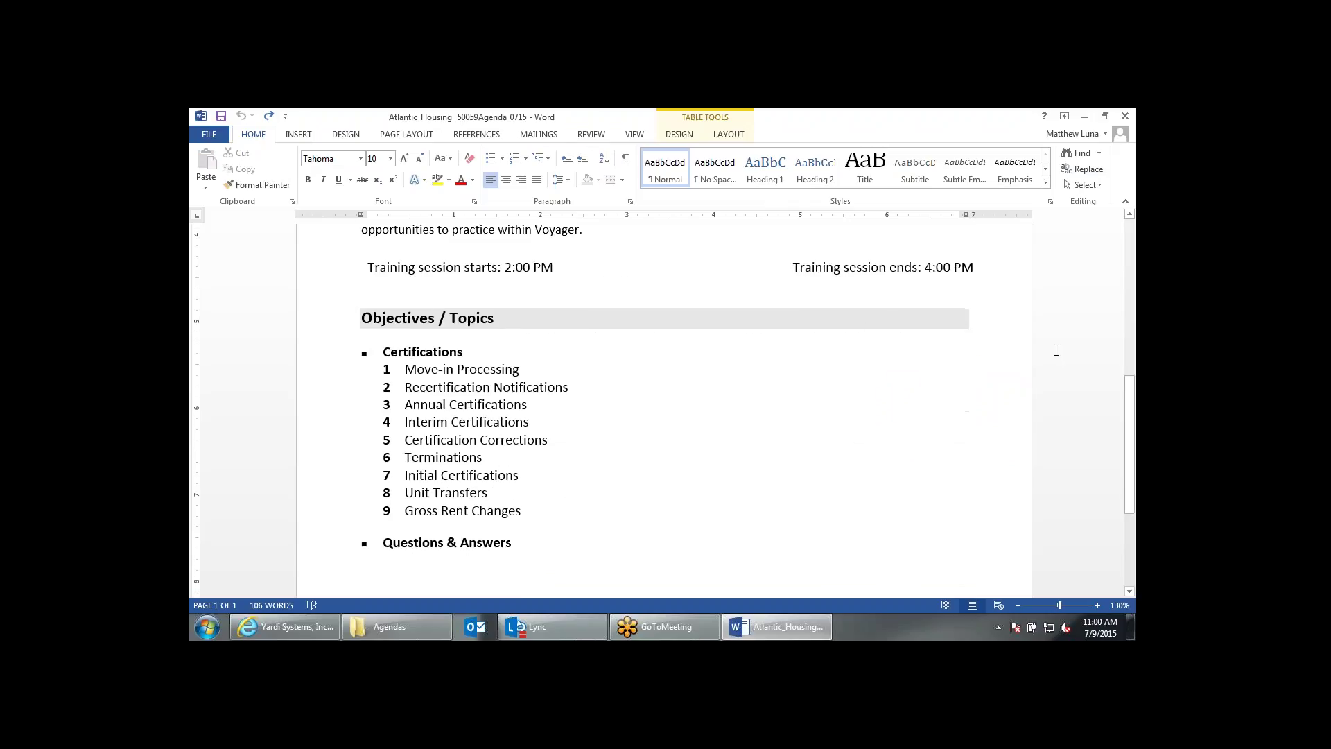
pyautogui.scroll(7, 1056, 350)
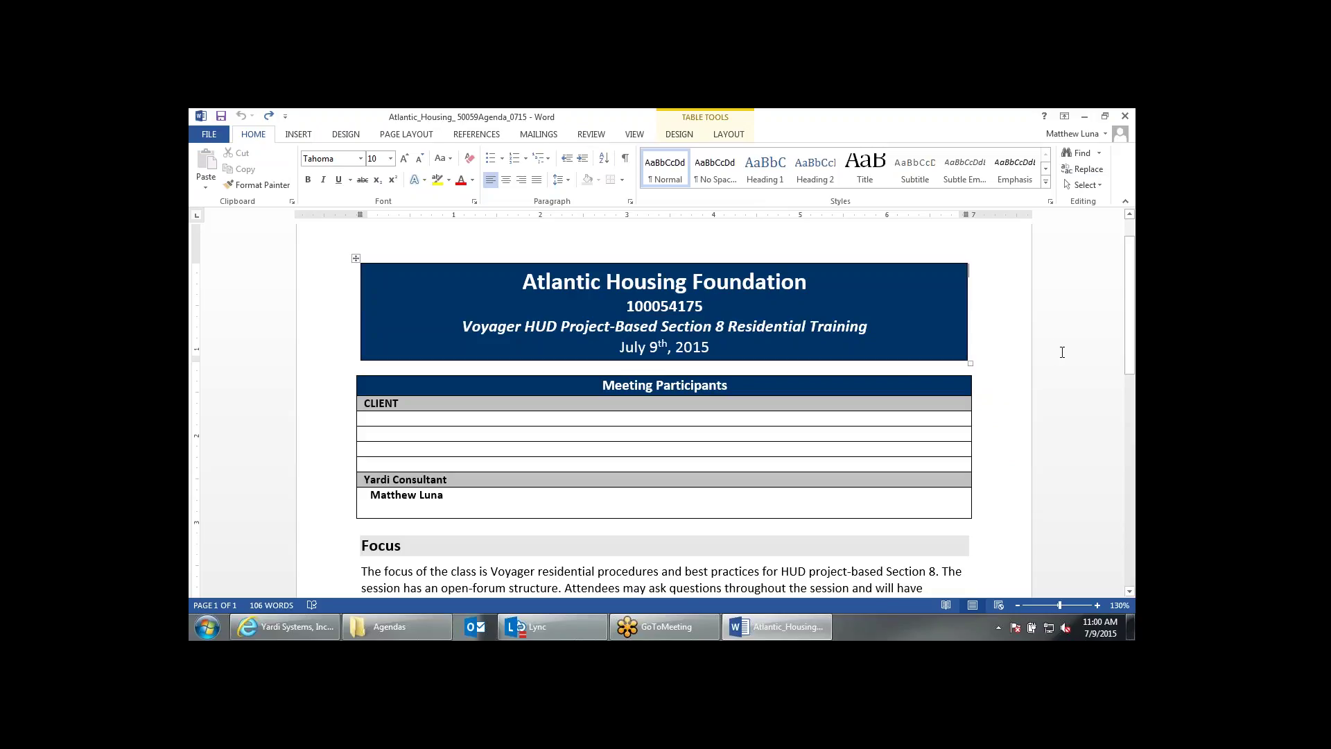
pyautogui.scroll(-6, 1062, 352)
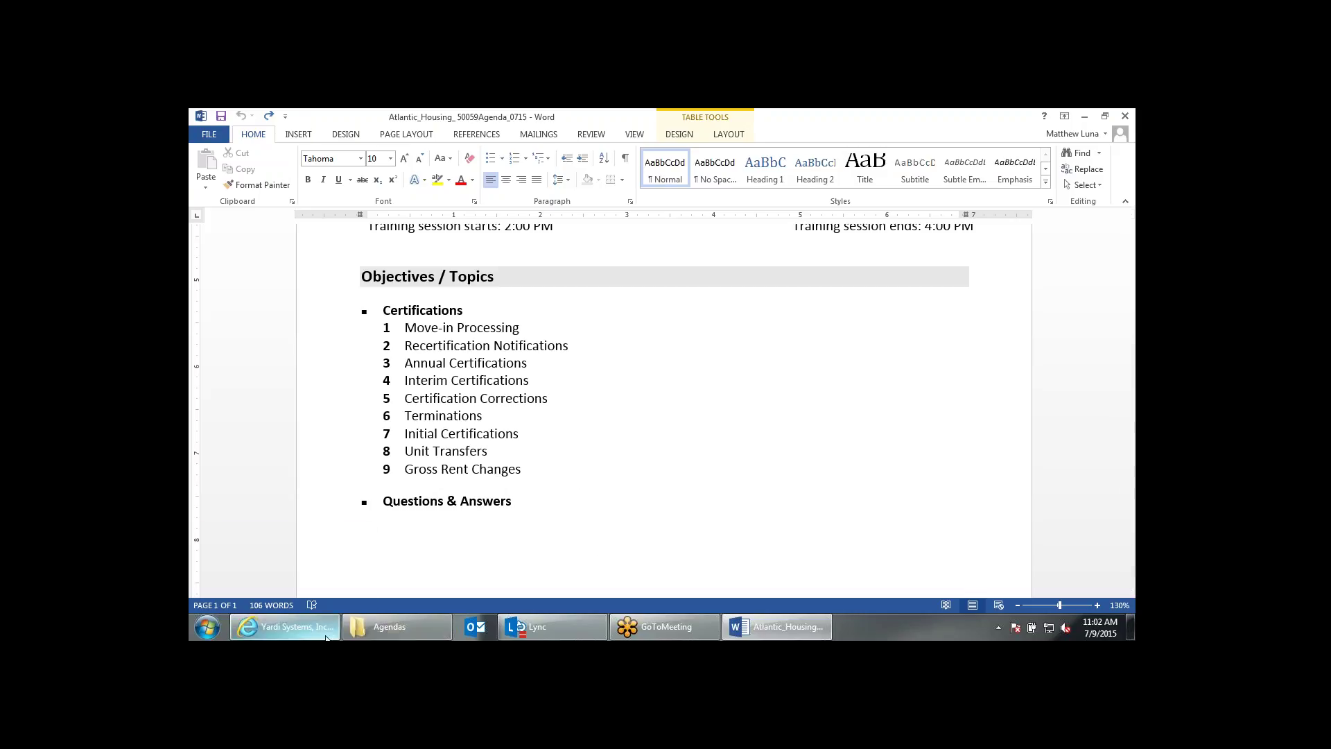
pyautogui.moveTo(326, 637)
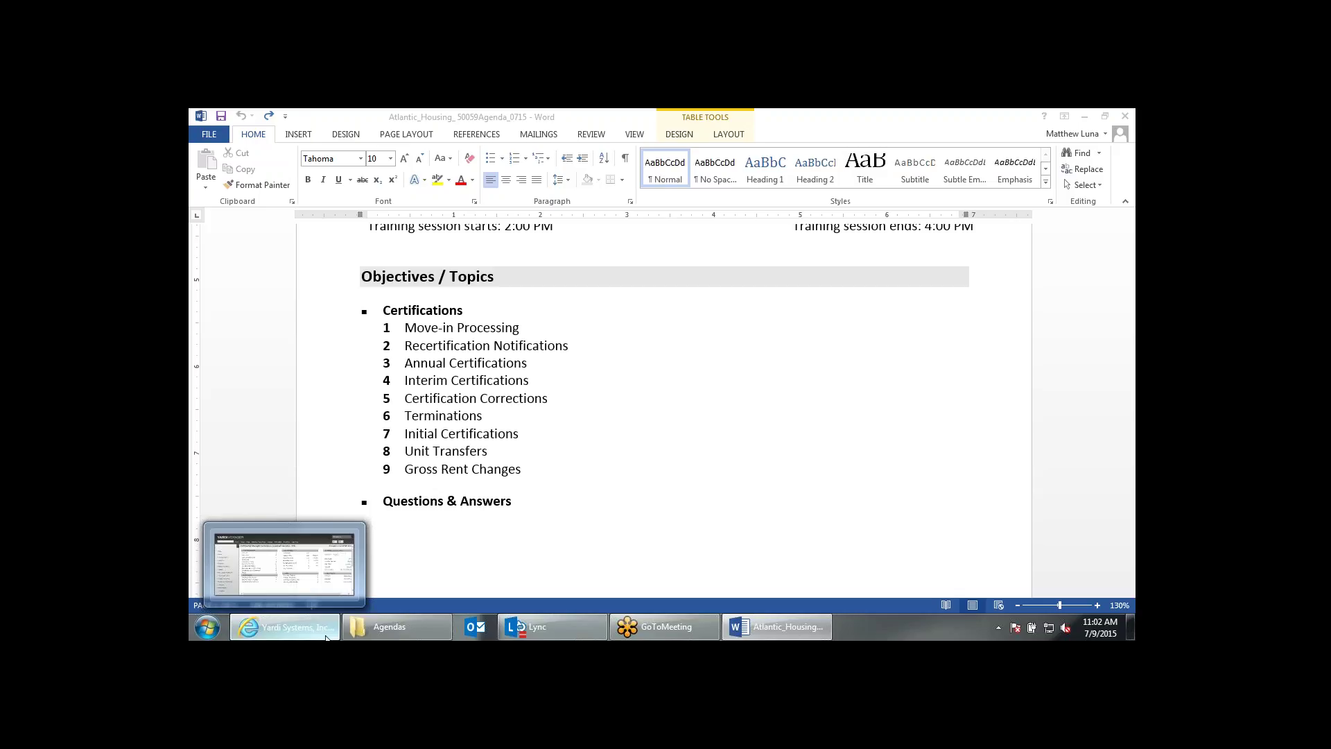
# Return to Yardi Voyager and try a search on the applicant's name.
pyautogui.click(326, 636)
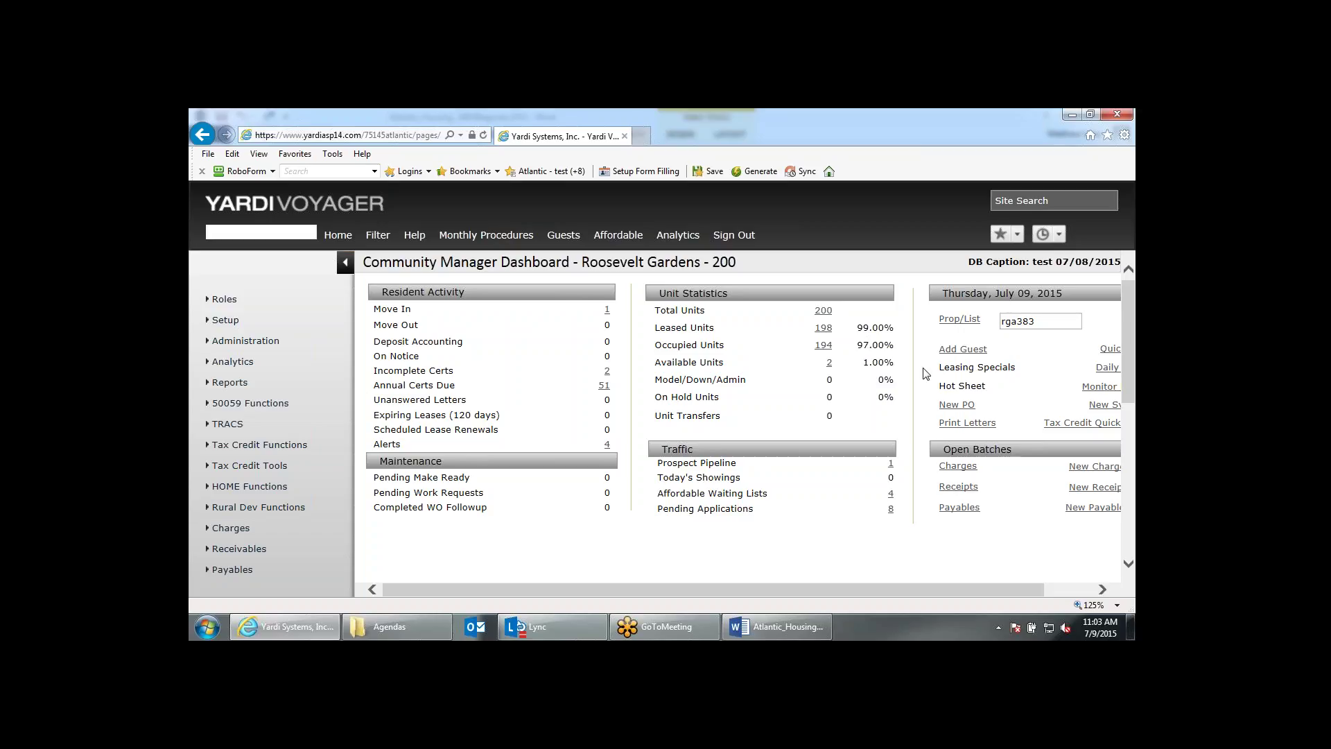
pyautogui.scroll(-4, 925, 374)
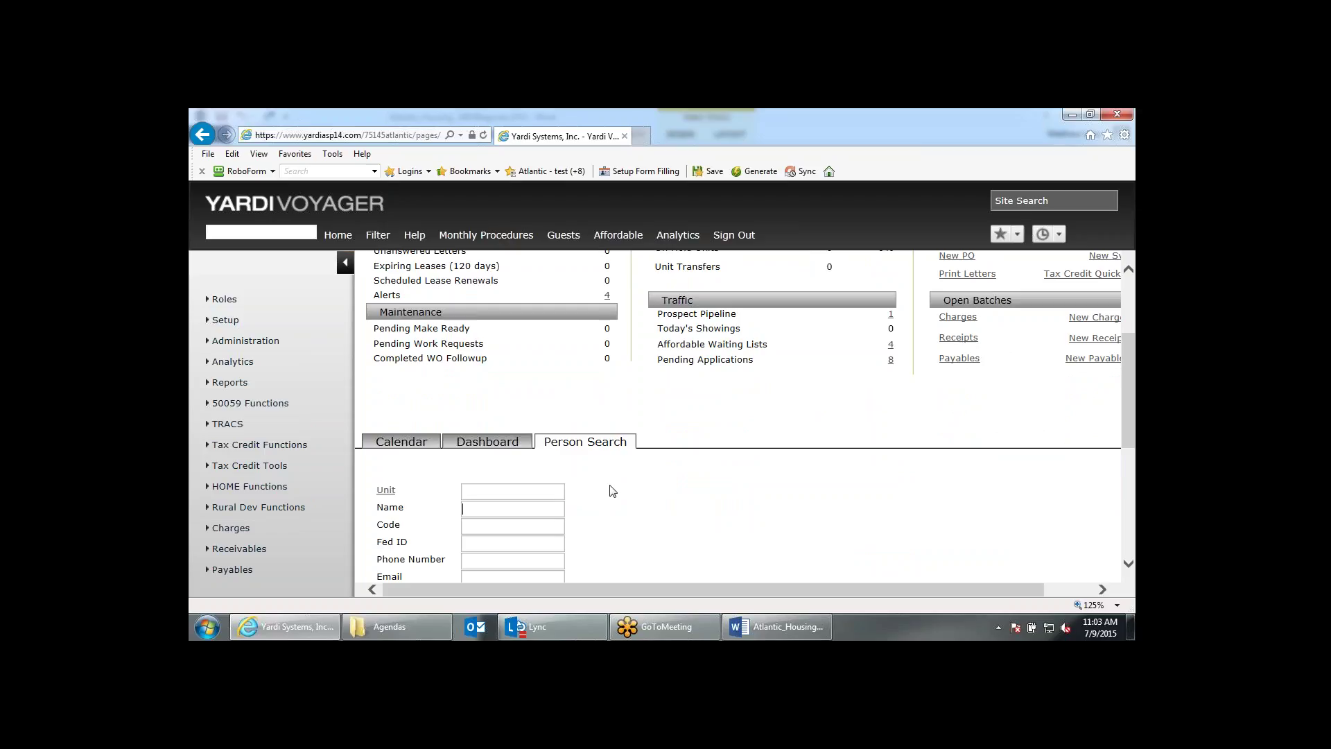
pyautogui.press('Return')
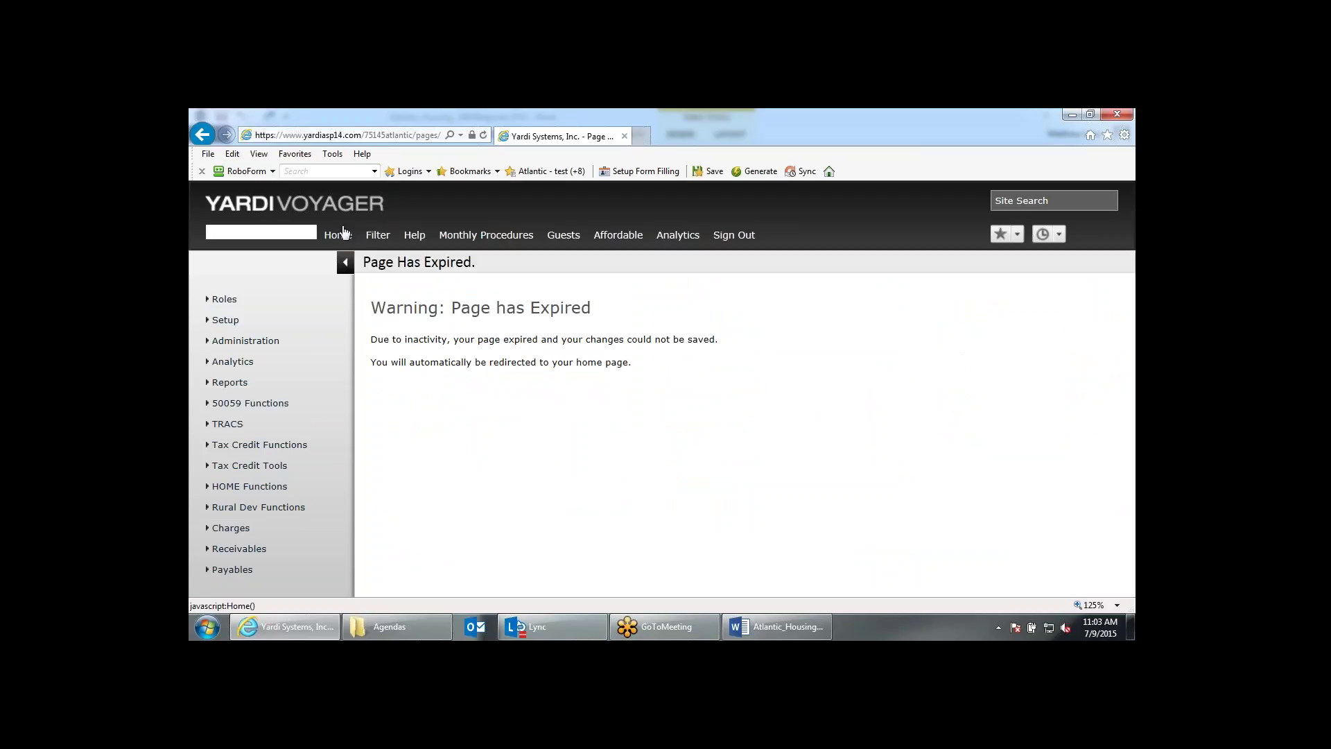
# From the dashboard, run Person Search on the applicant's suggested full name to list units 10905 and 11006.
pyautogui.click(345, 238)
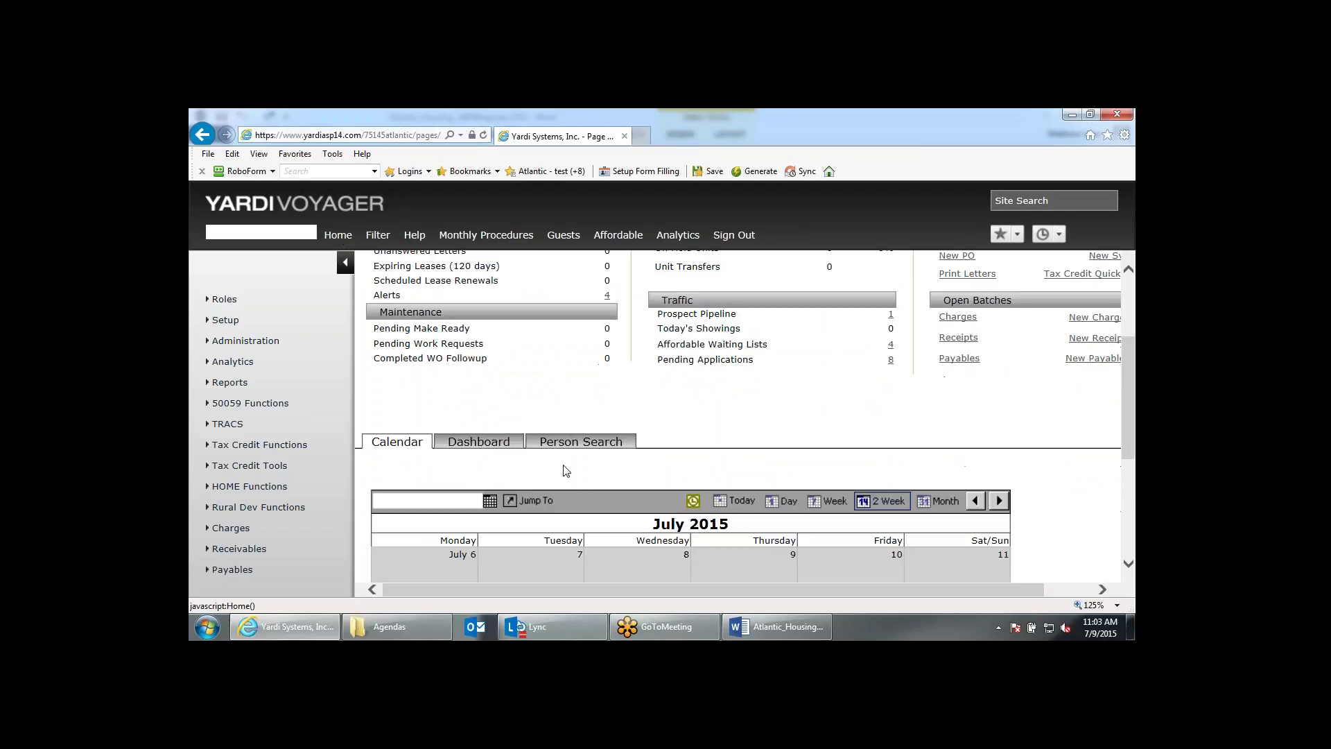
pyautogui.click(495, 510)
pyautogui.write('meliss')
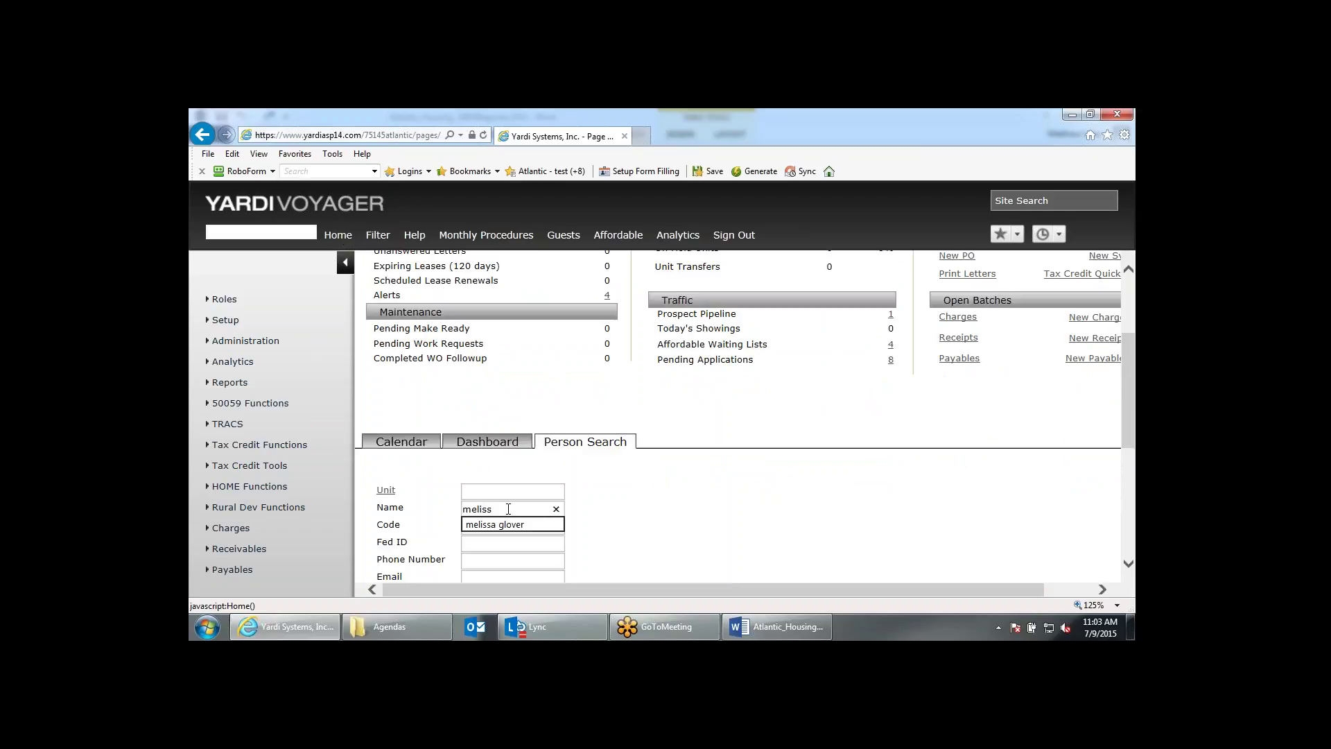
pyautogui.press('Down')
pyautogui.press('Return')
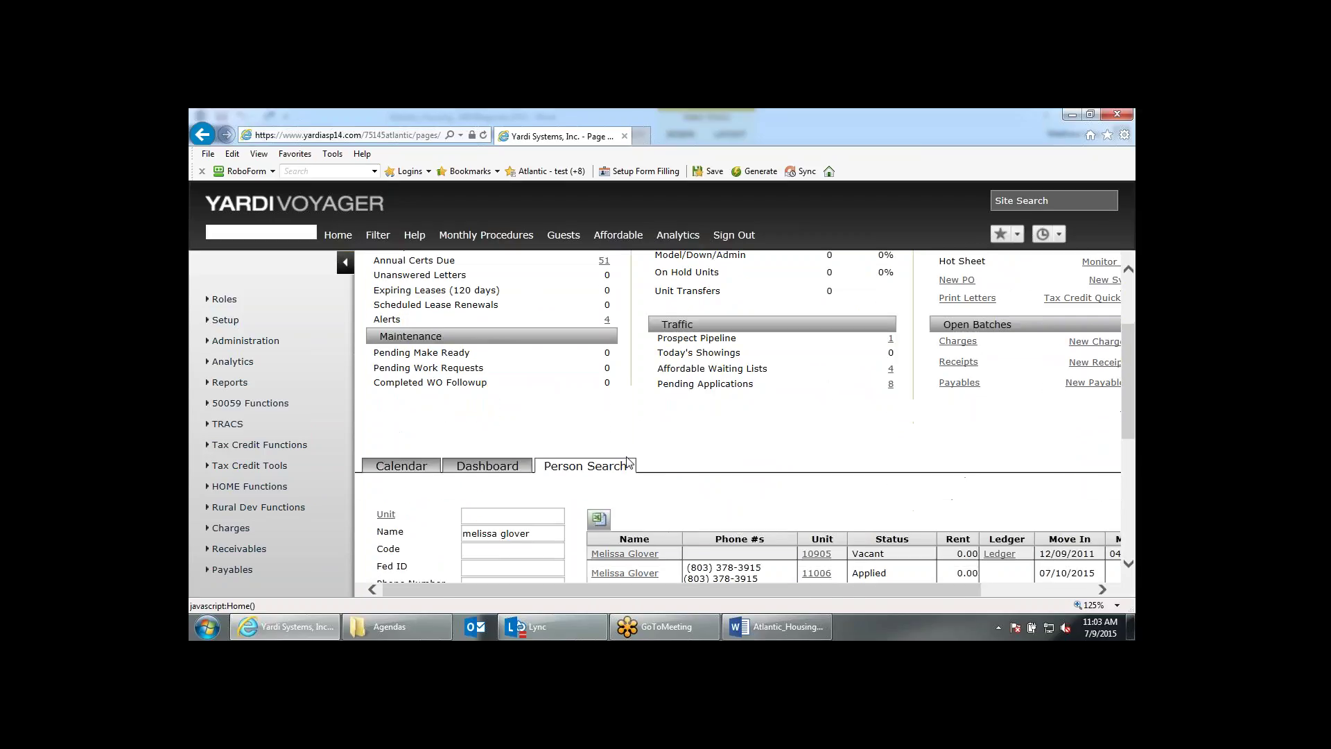
pyautogui.scroll(-2, 648, 465)
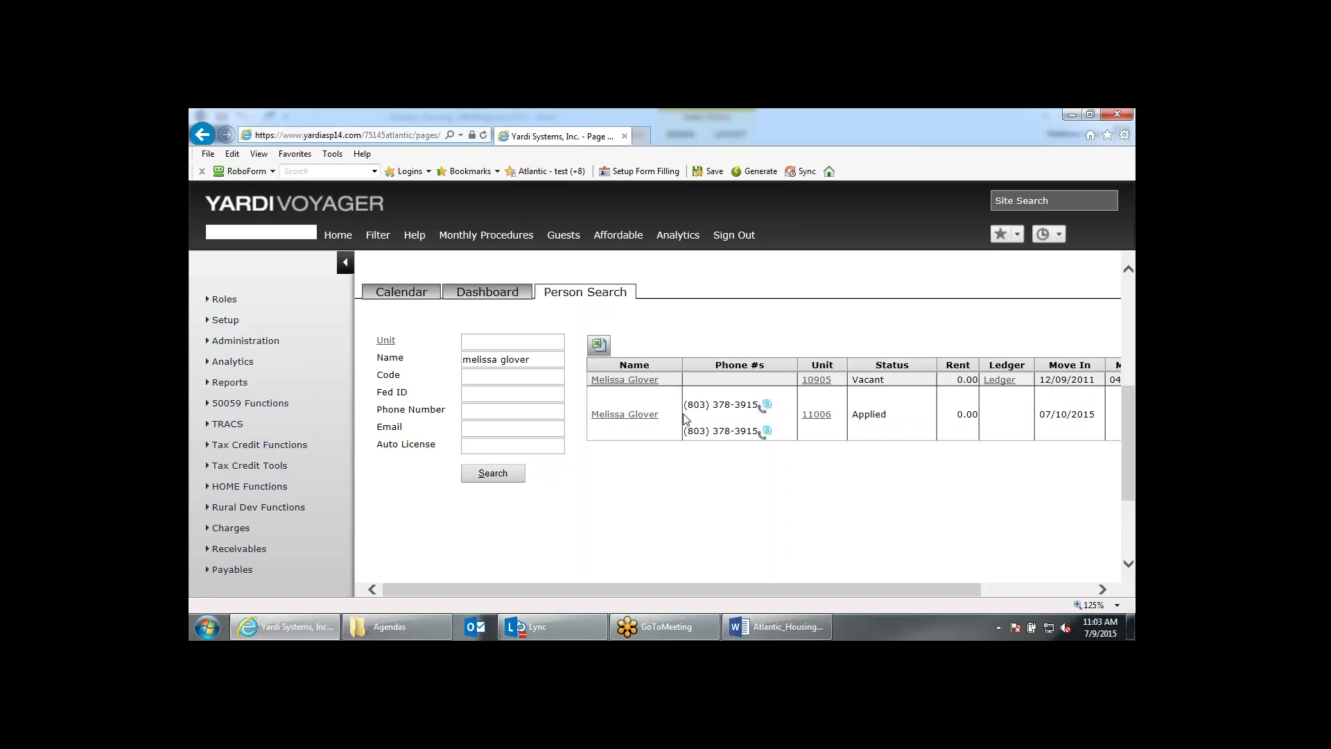
# Open the unit 11006 applicant's guest card and its Compliance move-in certification.
pyautogui.click(642, 416)
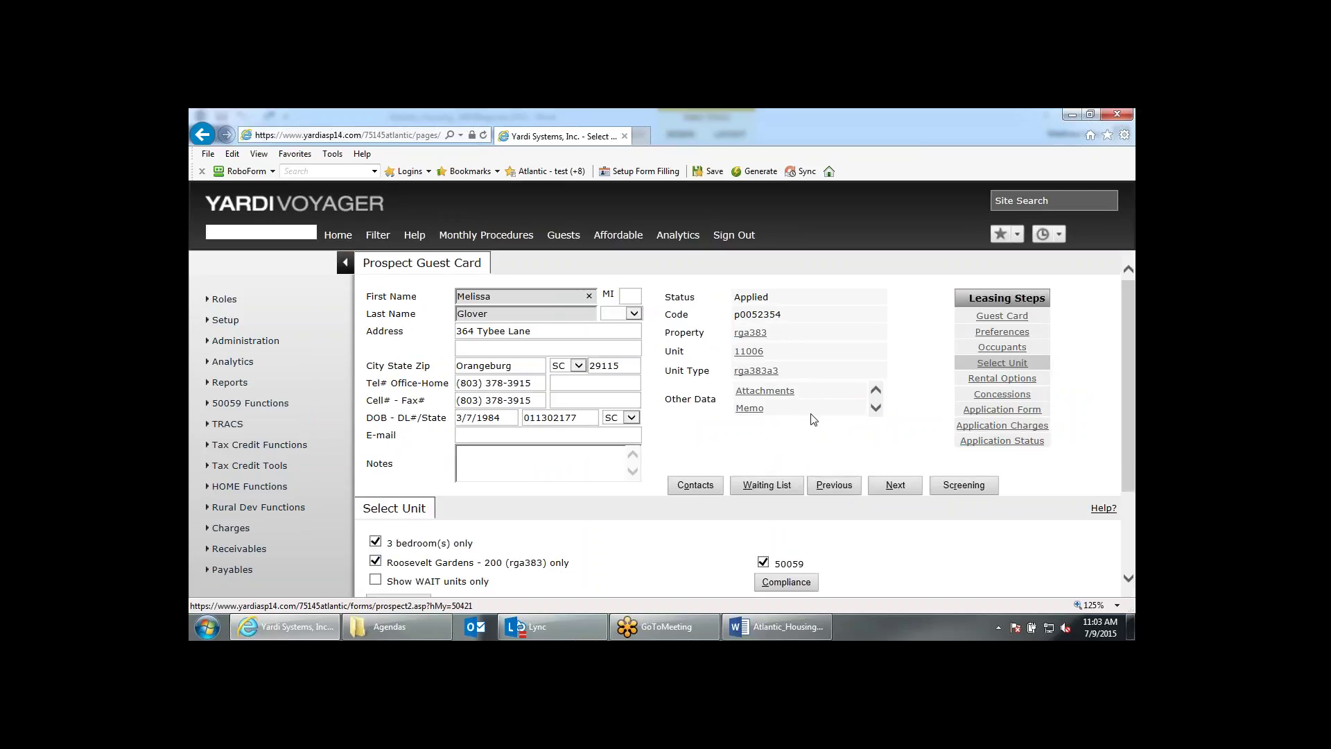
pyautogui.scroll(-1, 732, 416)
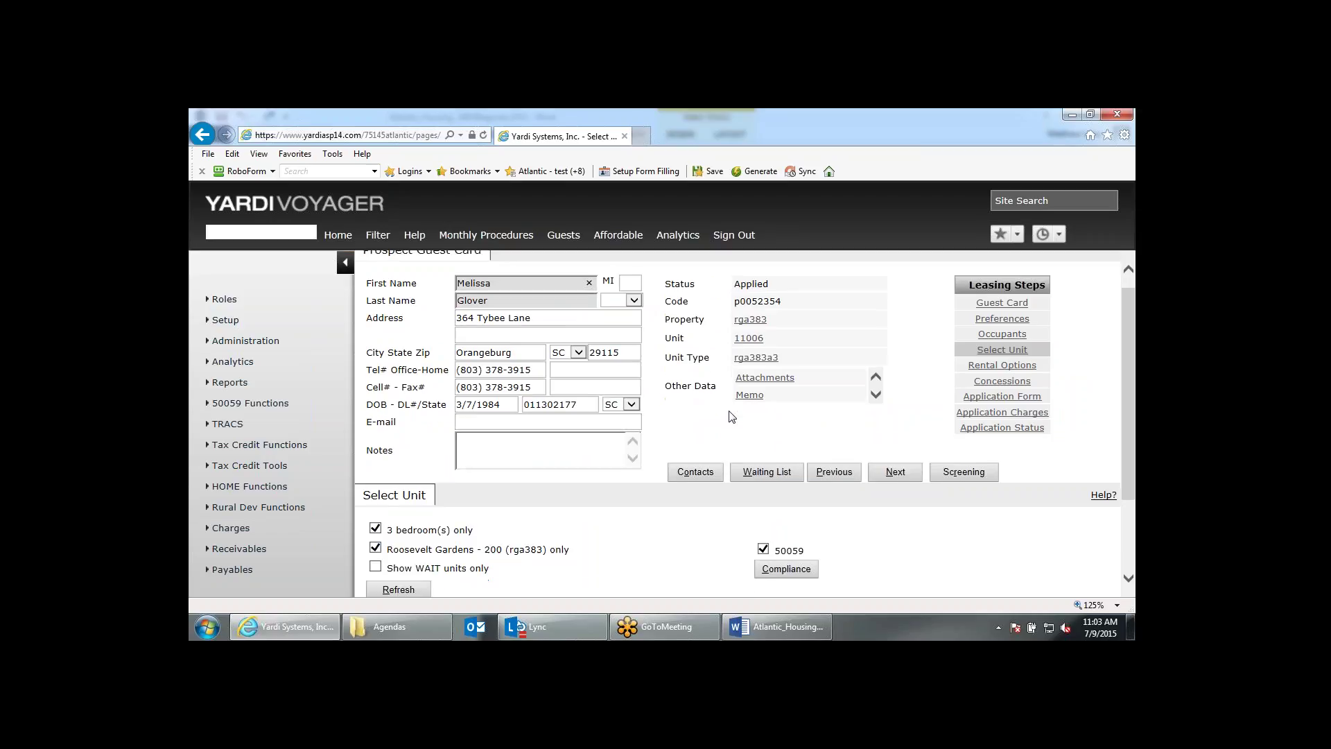
pyautogui.scroll(-3, 754, 529)
pyautogui.scroll(3, 755, 529)
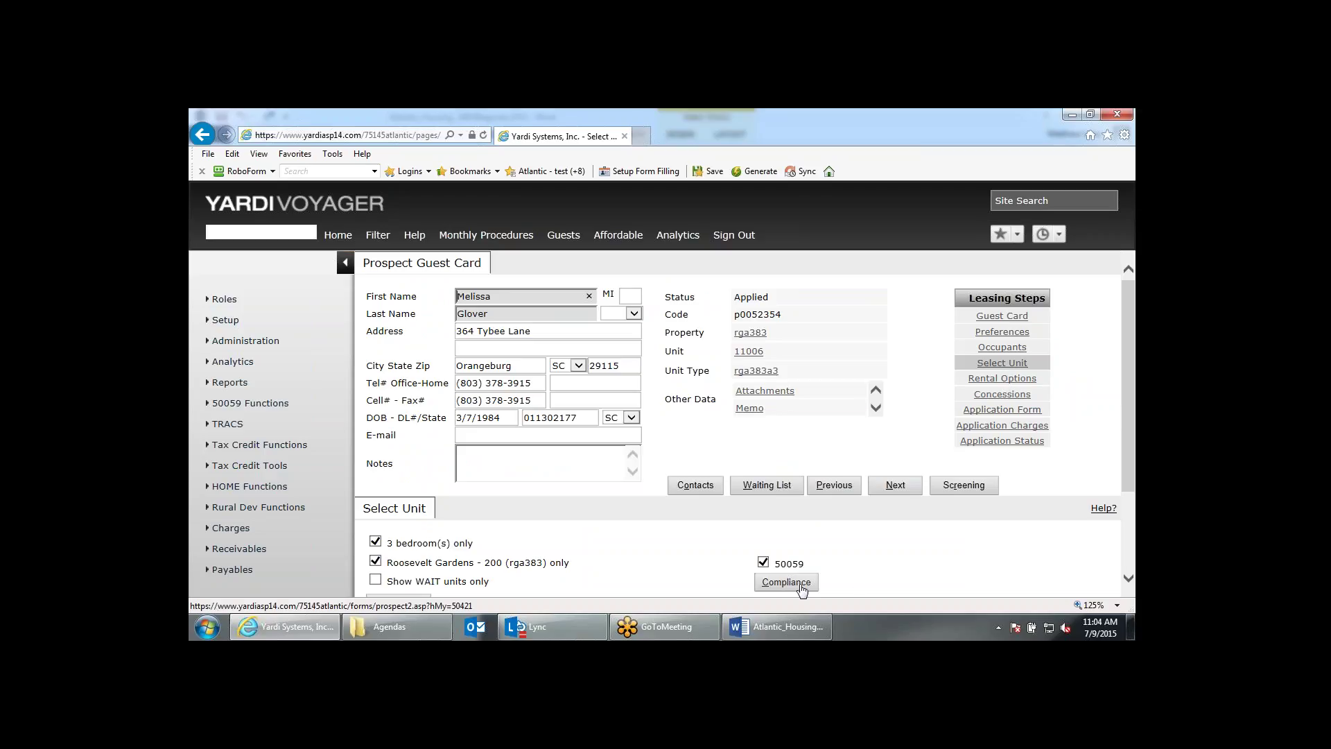
pyautogui.click(802, 588)
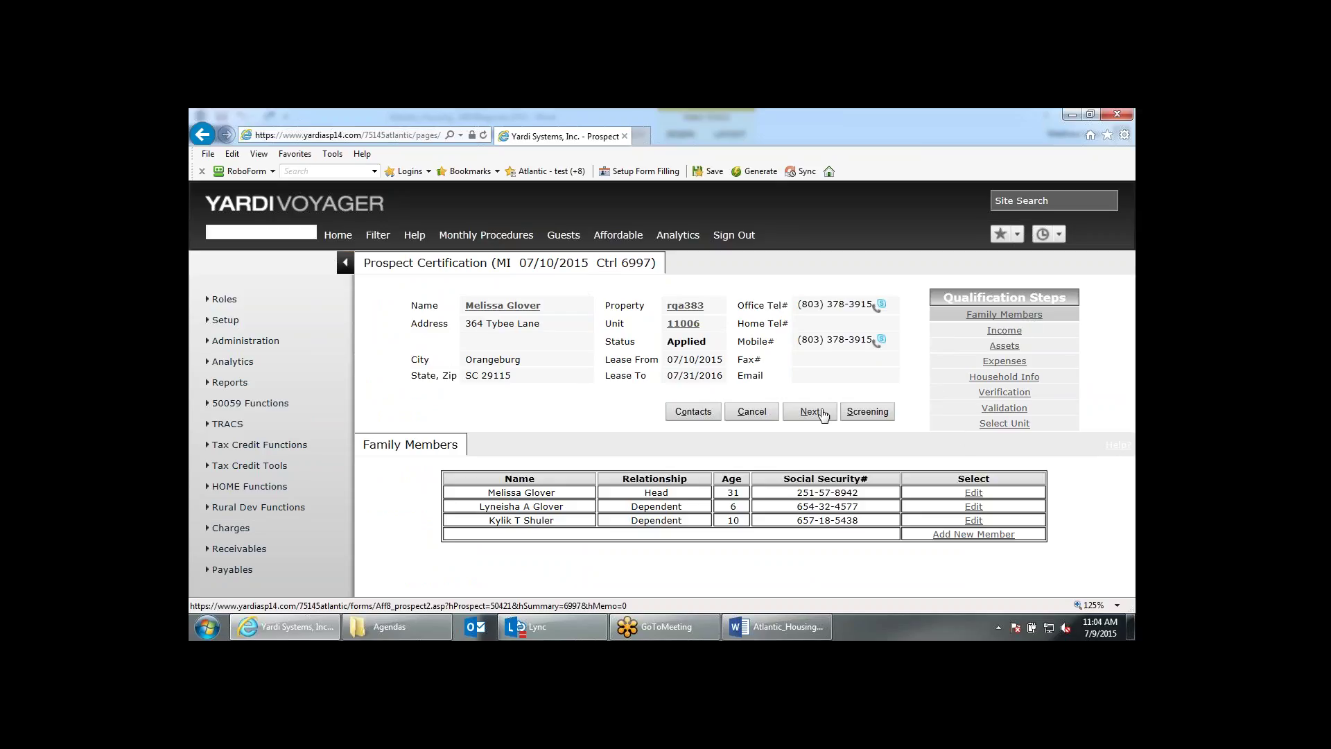
# Step through the Income, Assets, Expenses, Household Info and Verification screens to Validation.
pyautogui.click(823, 414)
pyautogui.click(812, 406)
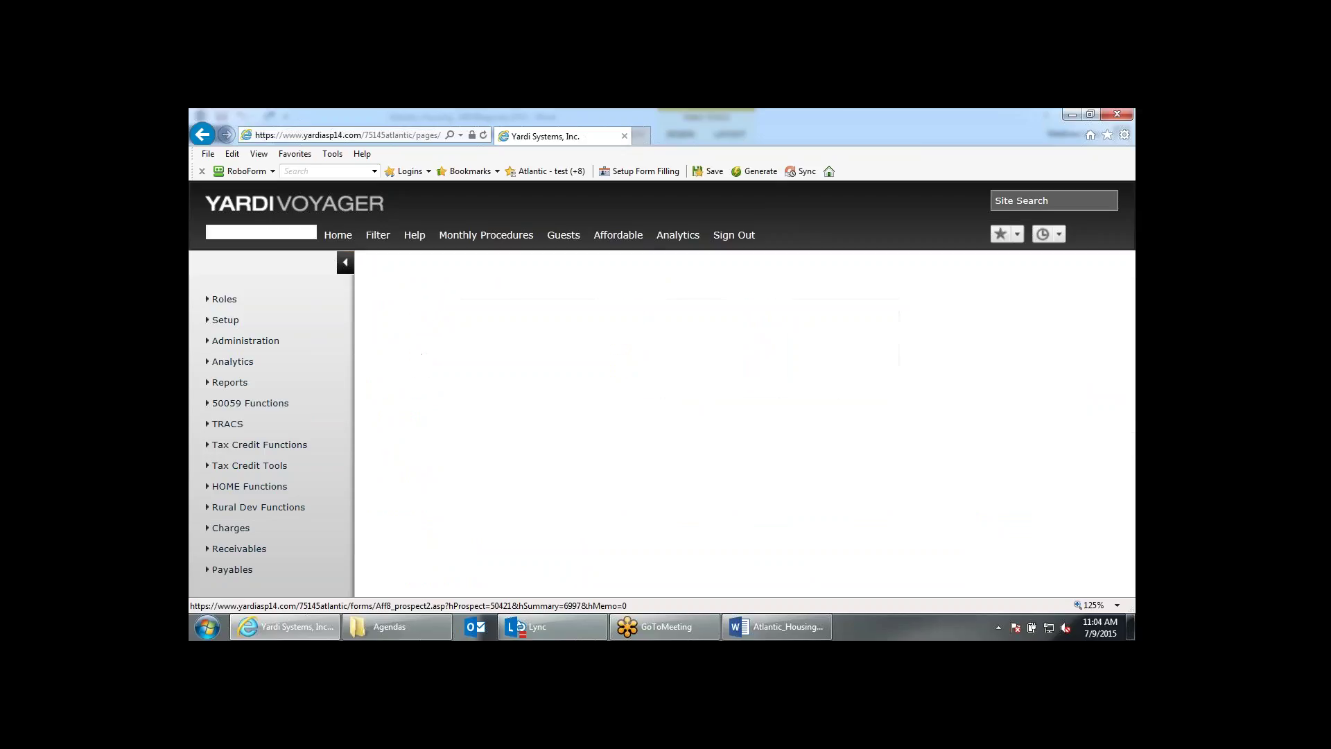
pyautogui.click(808, 409)
pyautogui.click(810, 409)
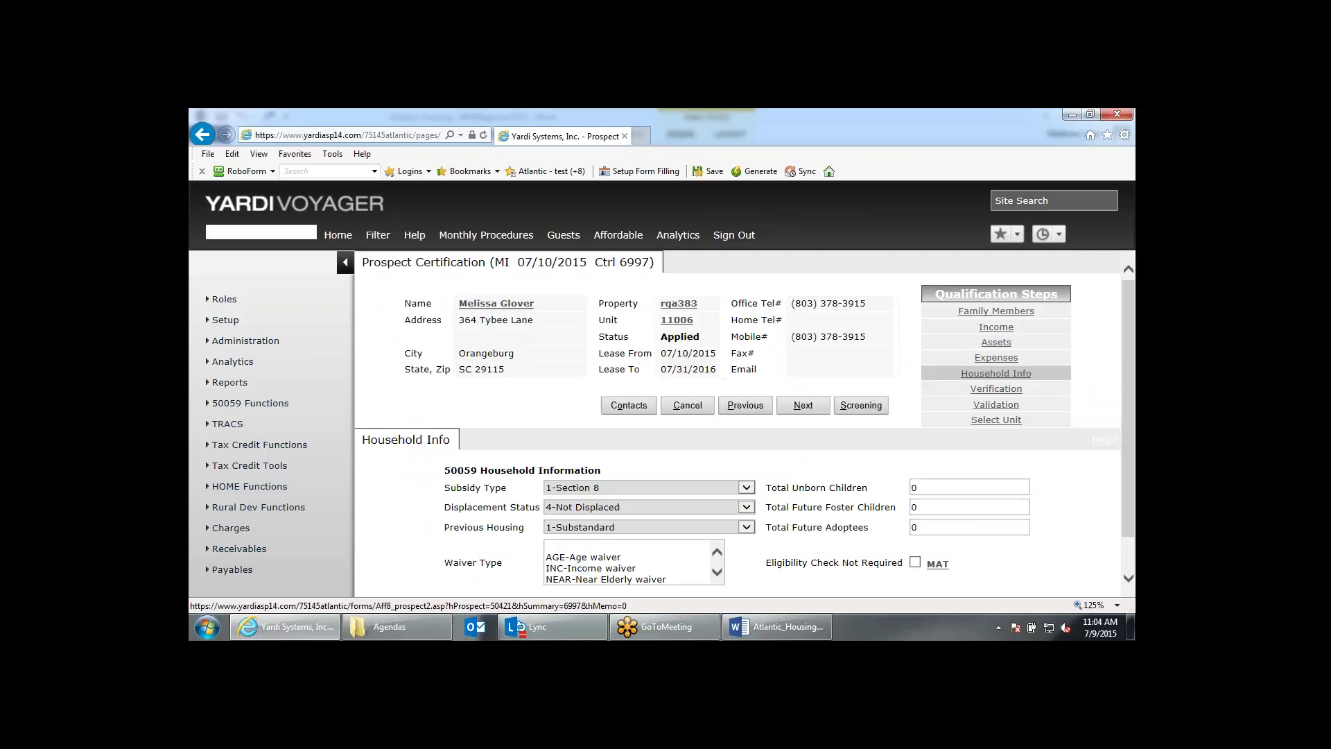
pyautogui.click(802, 411)
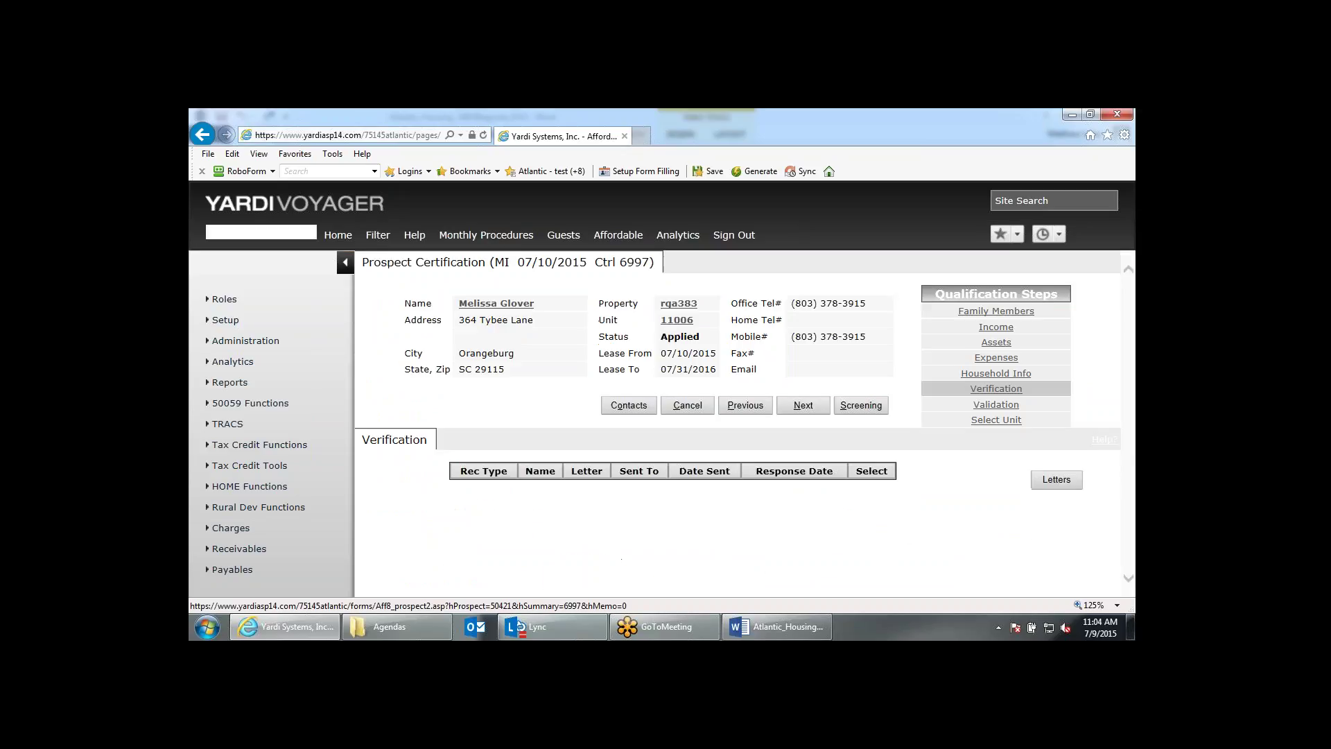
pyautogui.click(809, 409)
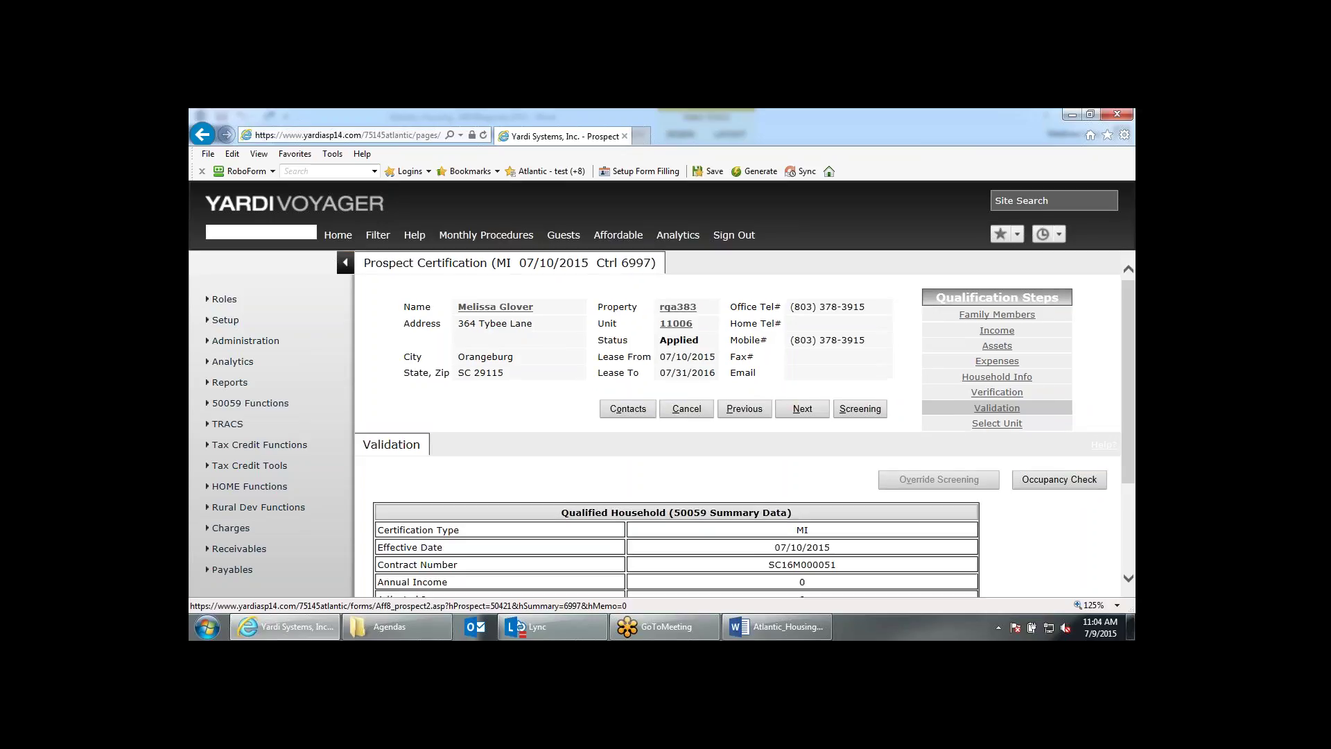
# Review Select Unit with the 07/10/2015–07/31/2016 lease and finish the certification.
pyautogui.scroll(-3, 890, 488)
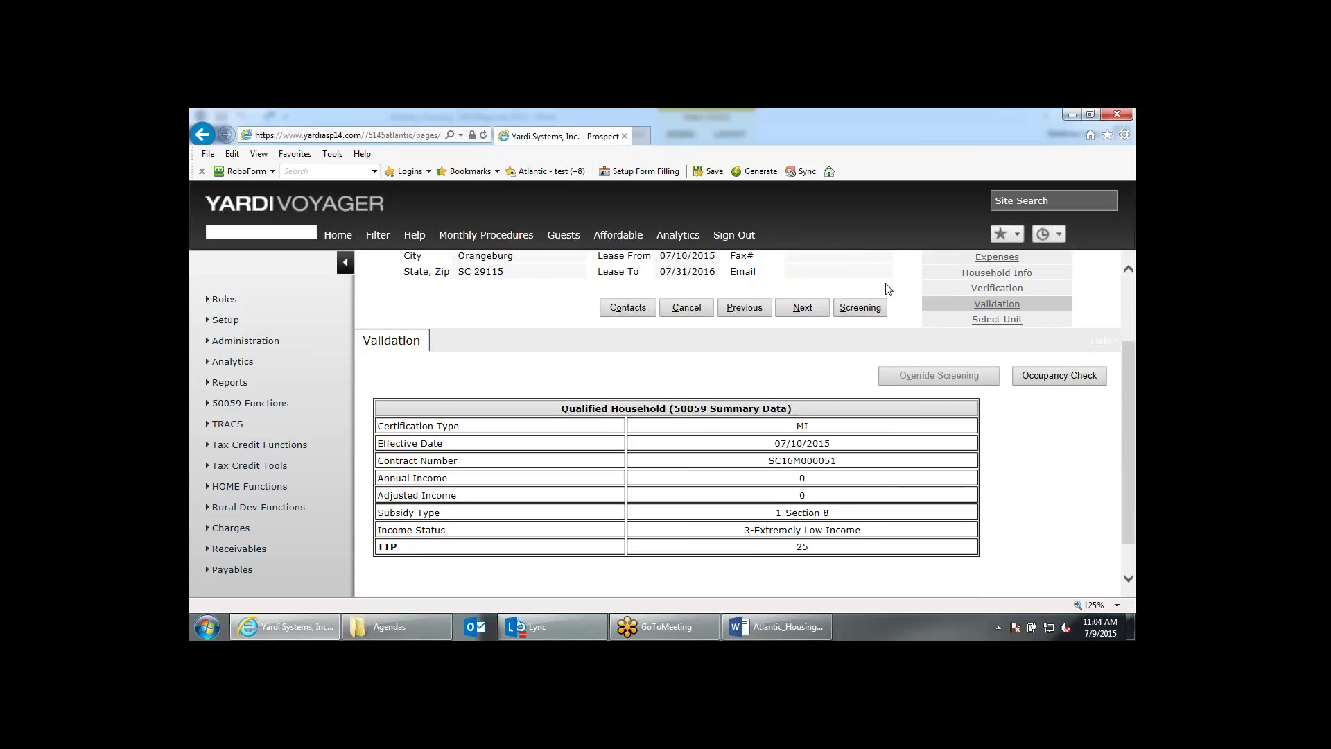
pyautogui.click(802, 308)
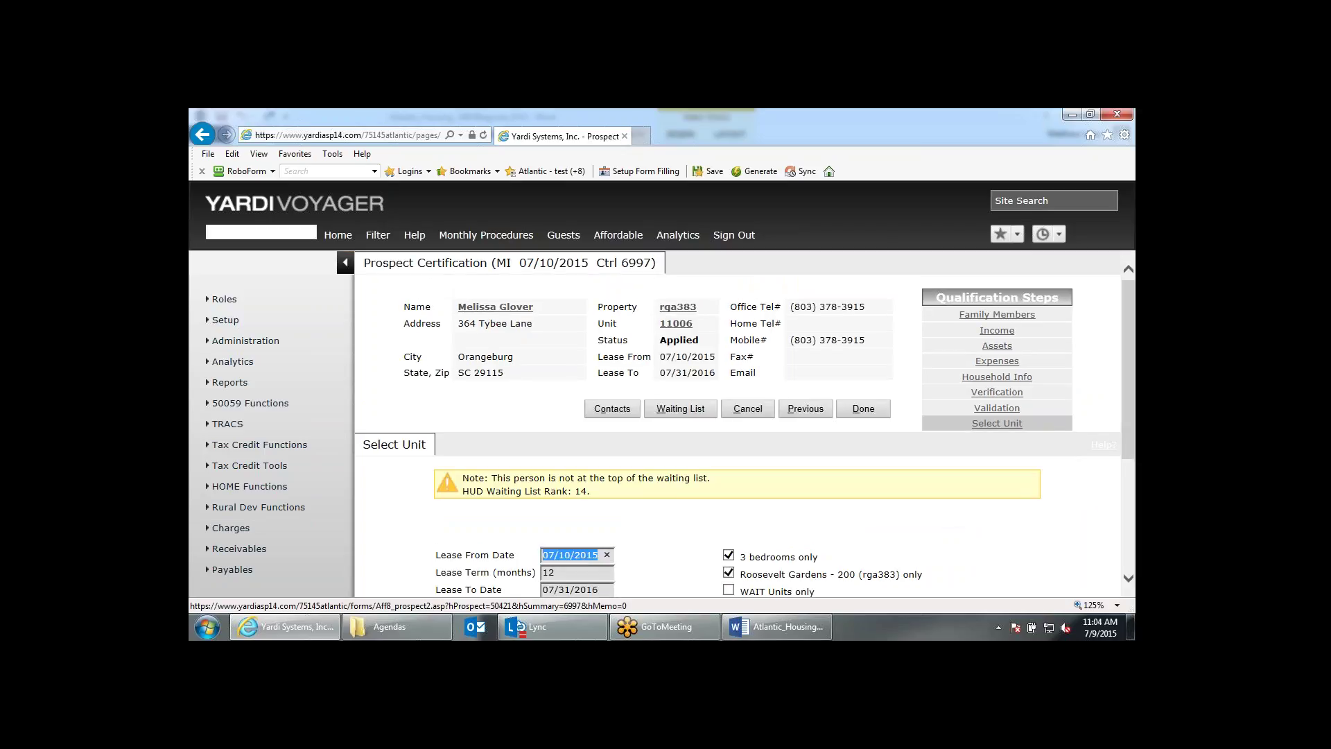
pyautogui.scroll(-3, 878, 392)
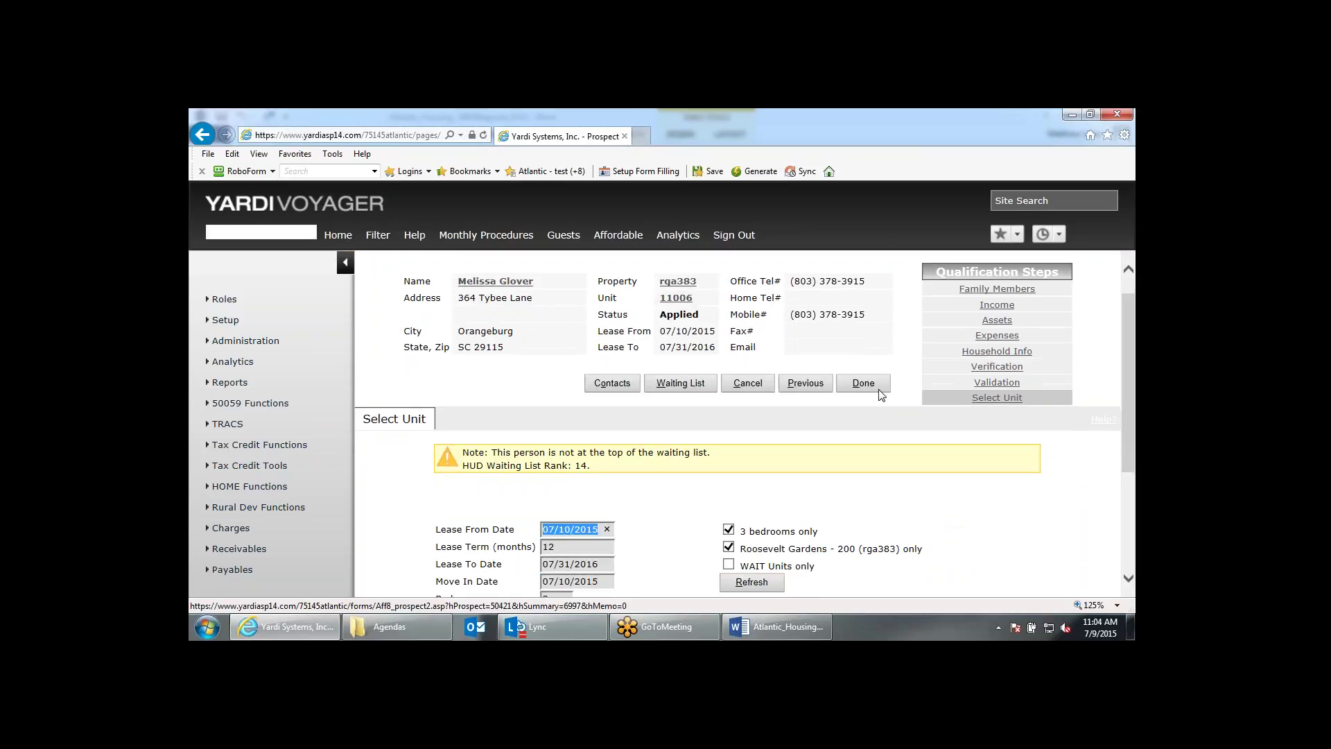
pyautogui.scroll(3, 721, 523)
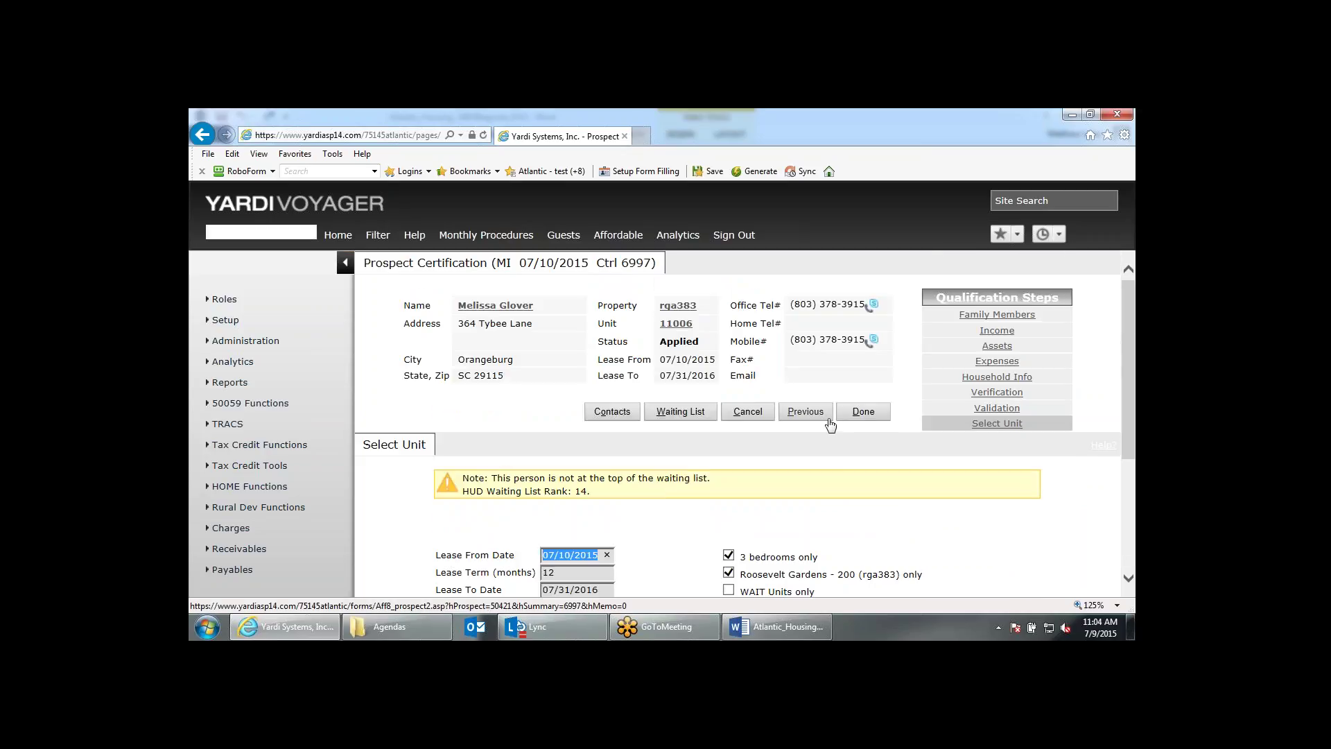
pyautogui.click(850, 415)
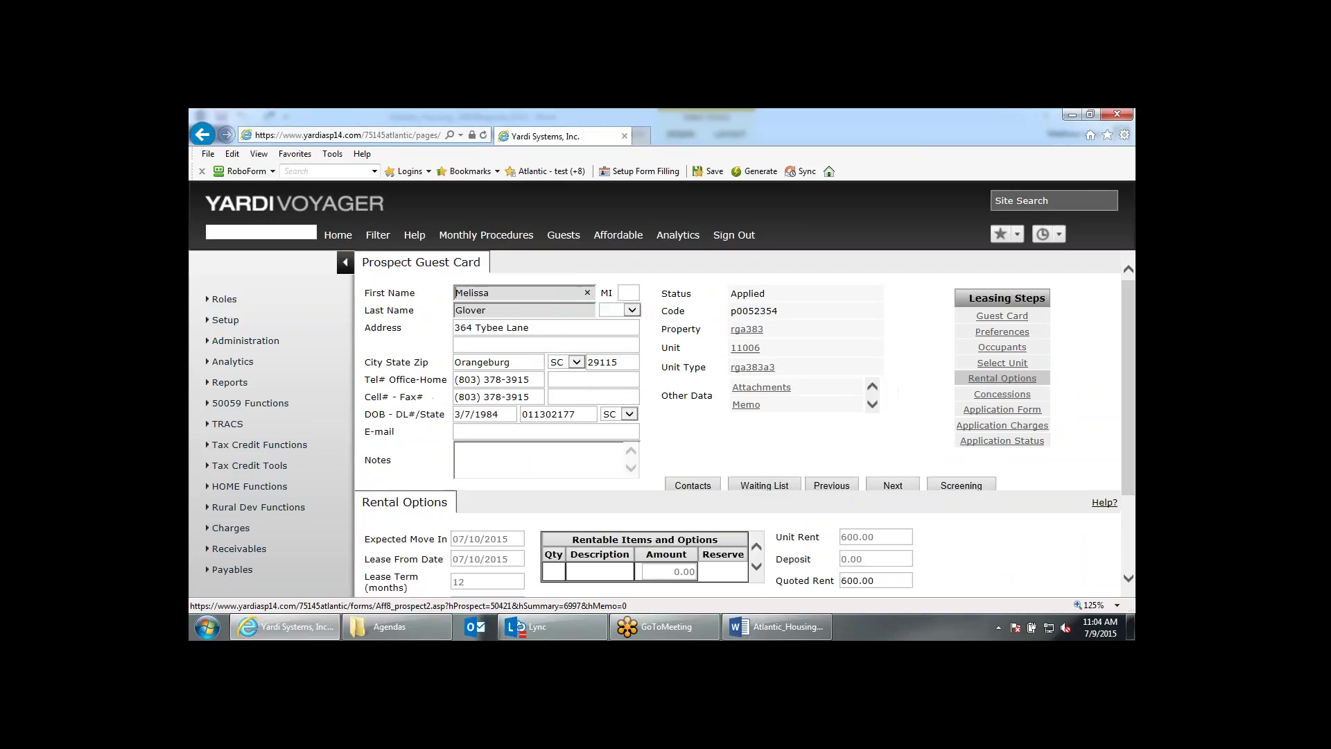
# Move past rental options (600.00 rent) and concessions to the Application Form and open Application Information.
pyautogui.scroll(-2, 877, 420)
pyautogui.scroll(2, 763, 442)
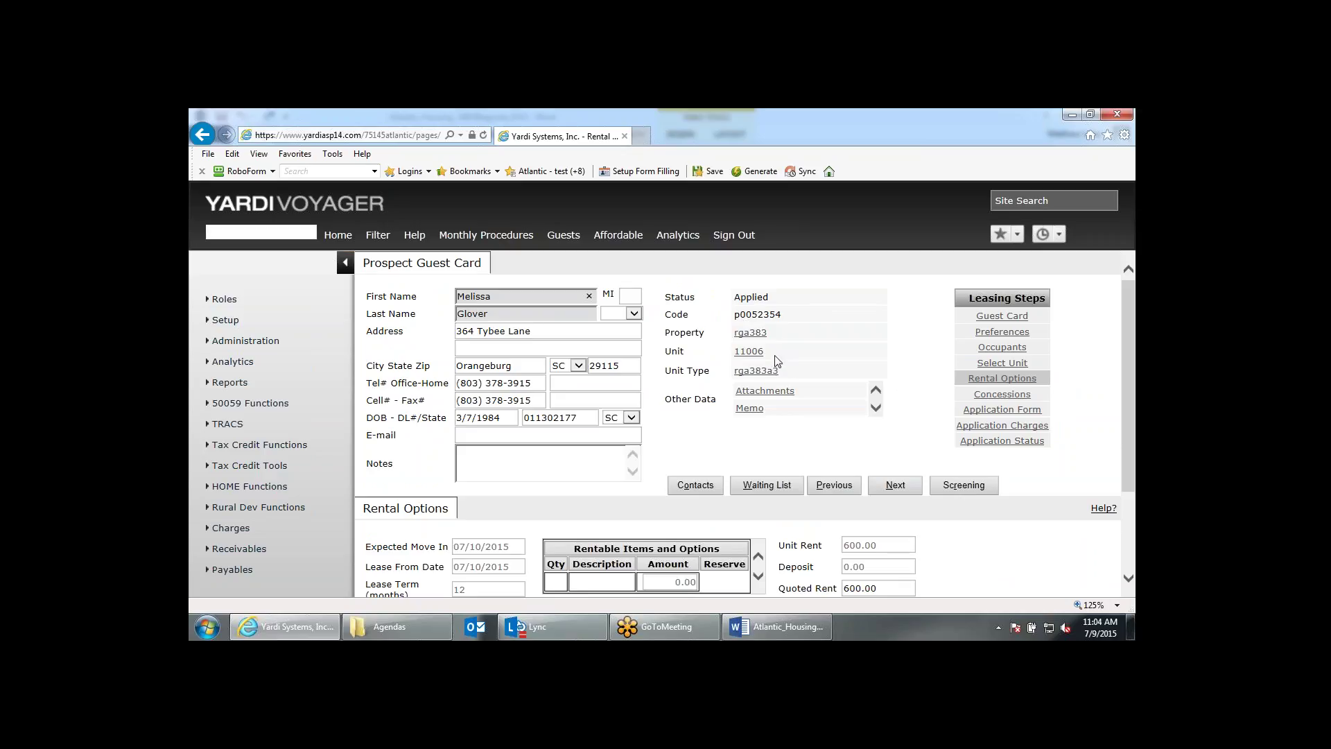
pyautogui.scroll(-1, 835, 393)
pyautogui.scroll(-2, 834, 393)
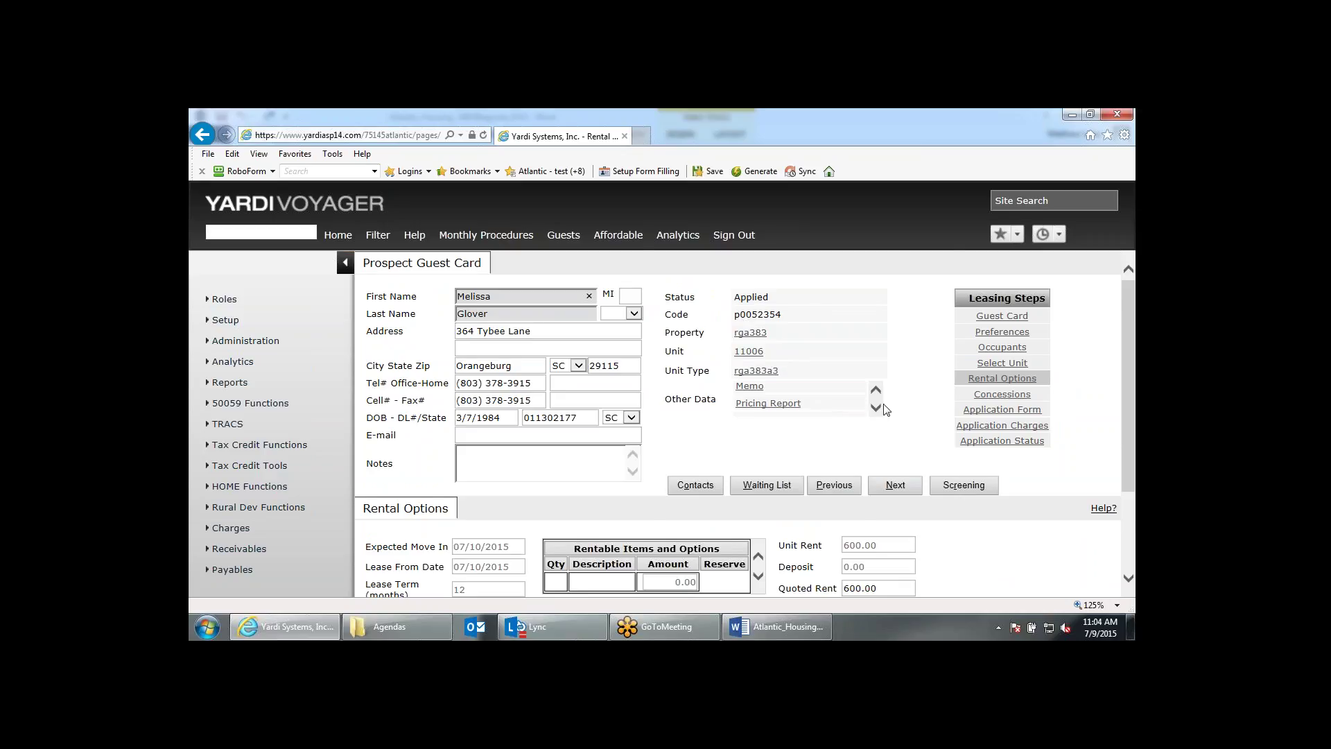
pyautogui.scroll(-2, 919, 398)
pyautogui.scroll(-1, 918, 398)
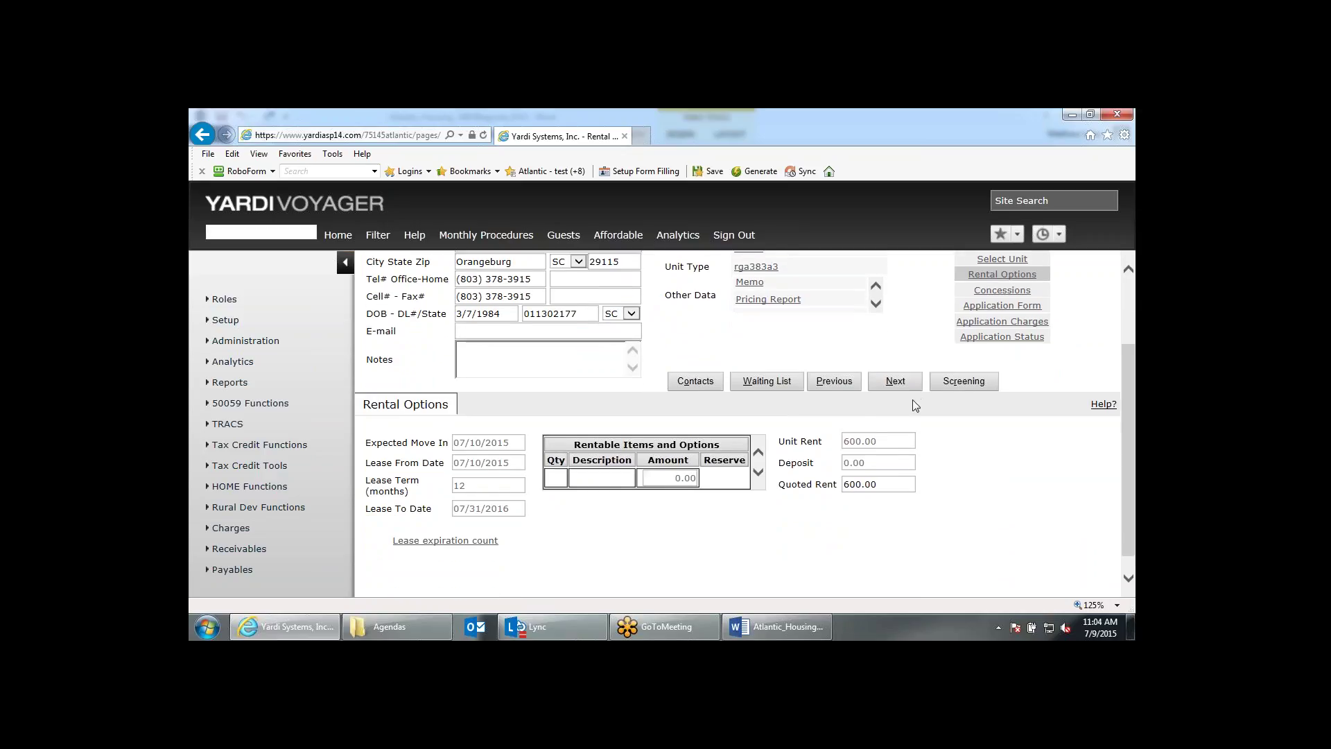
pyautogui.scroll(1, 893, 466)
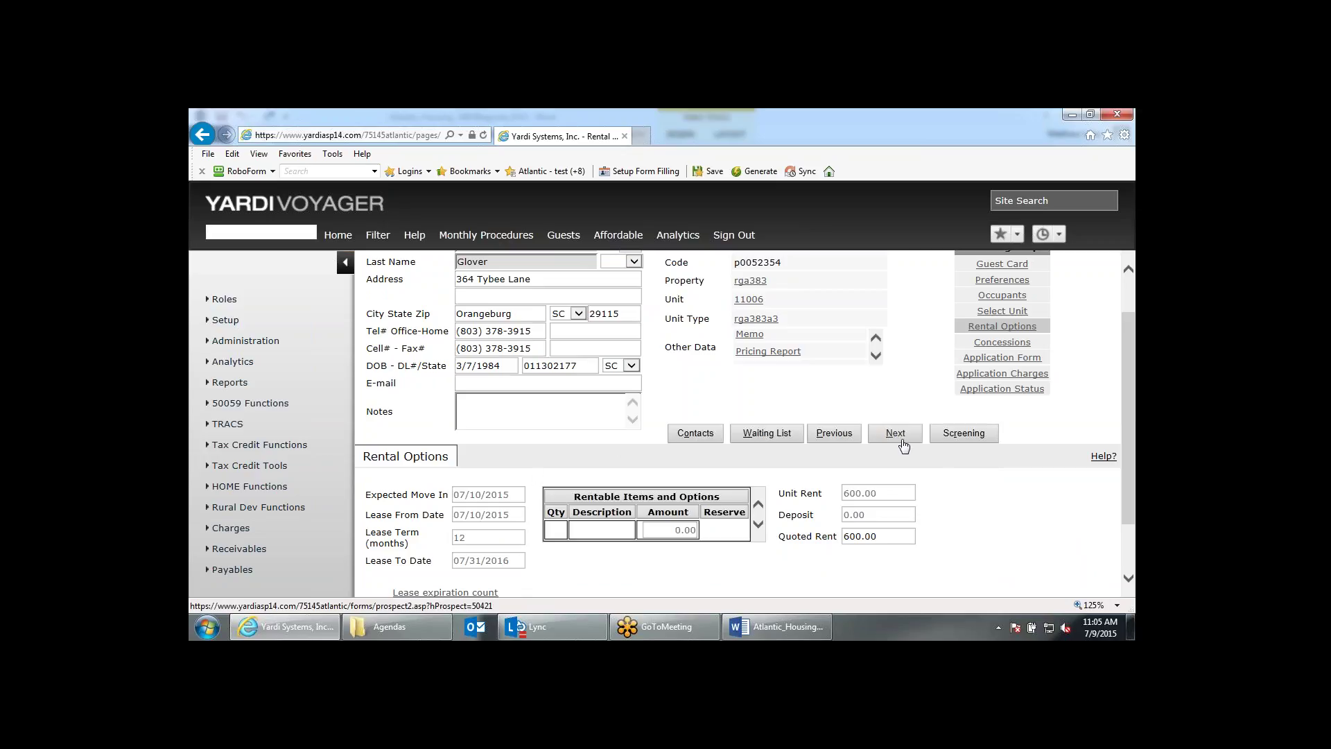
pyautogui.click(895, 433)
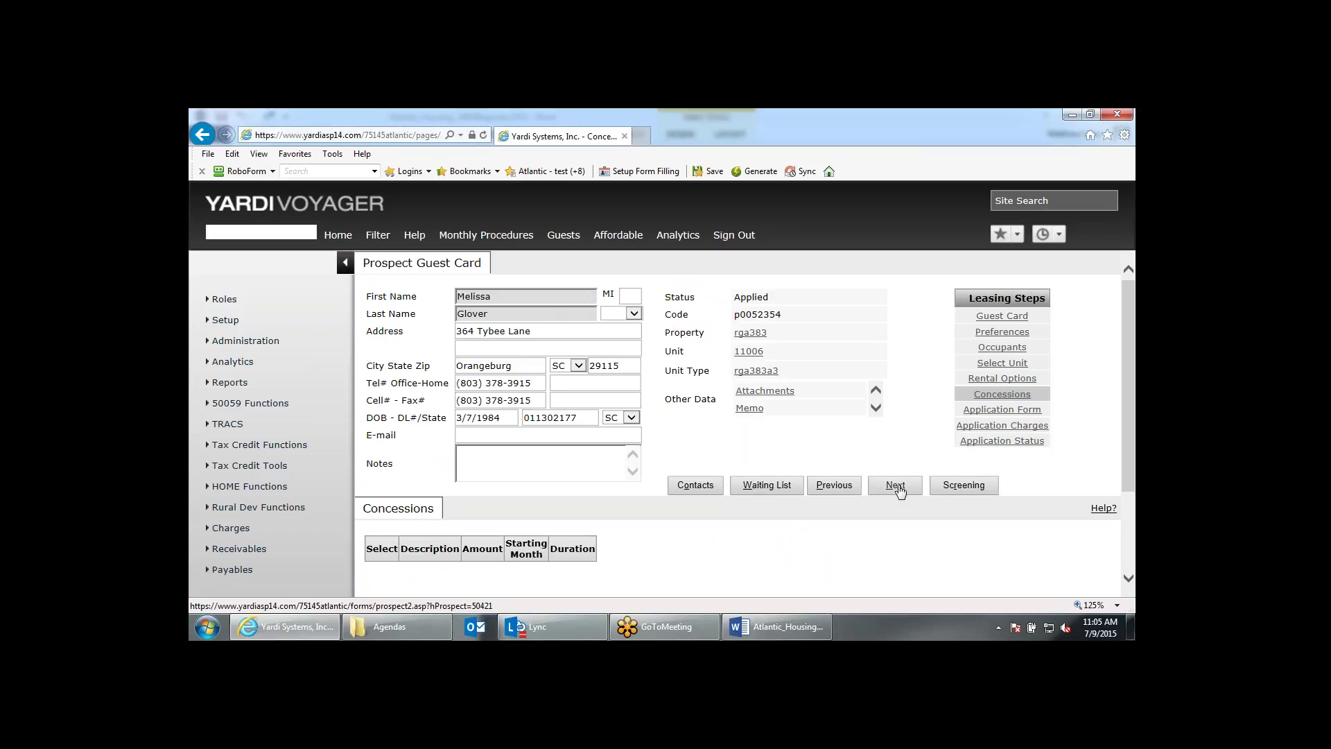
pyautogui.click(895, 485)
pyautogui.scroll(-1, 898, 485)
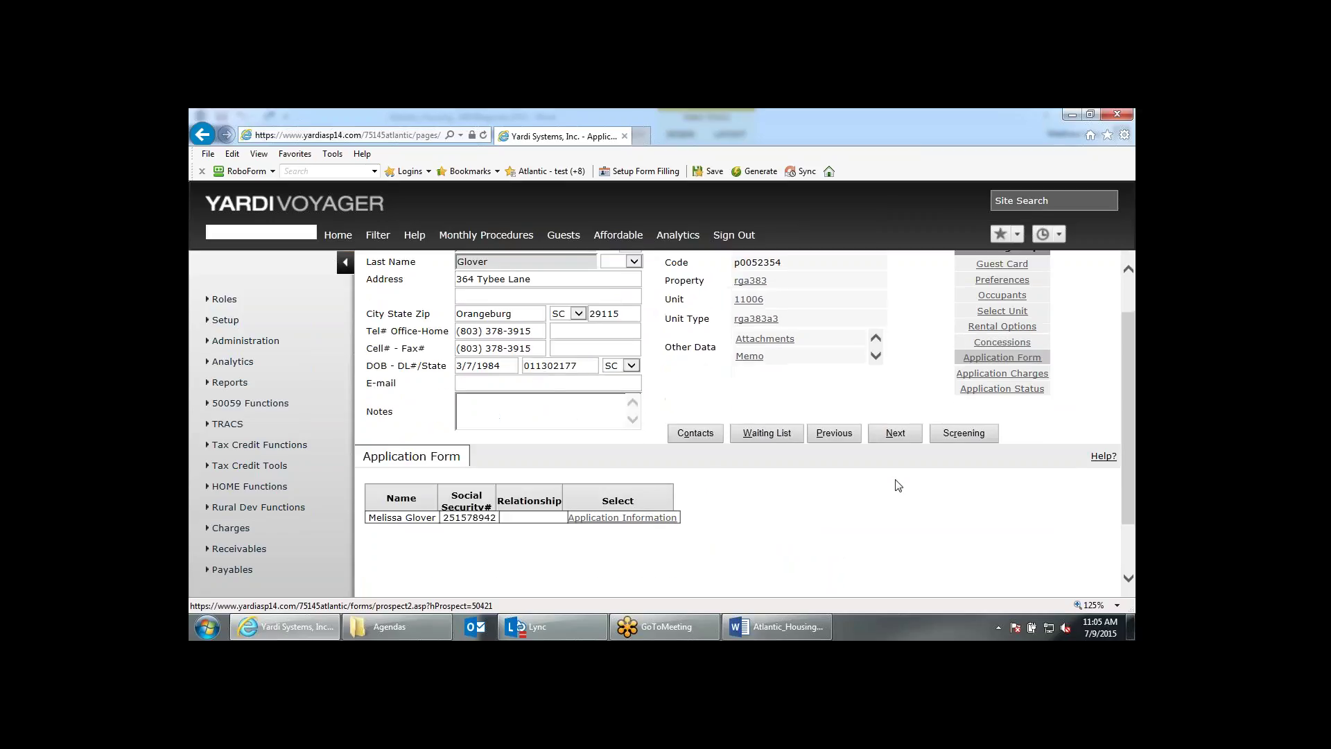
pyautogui.click(643, 521)
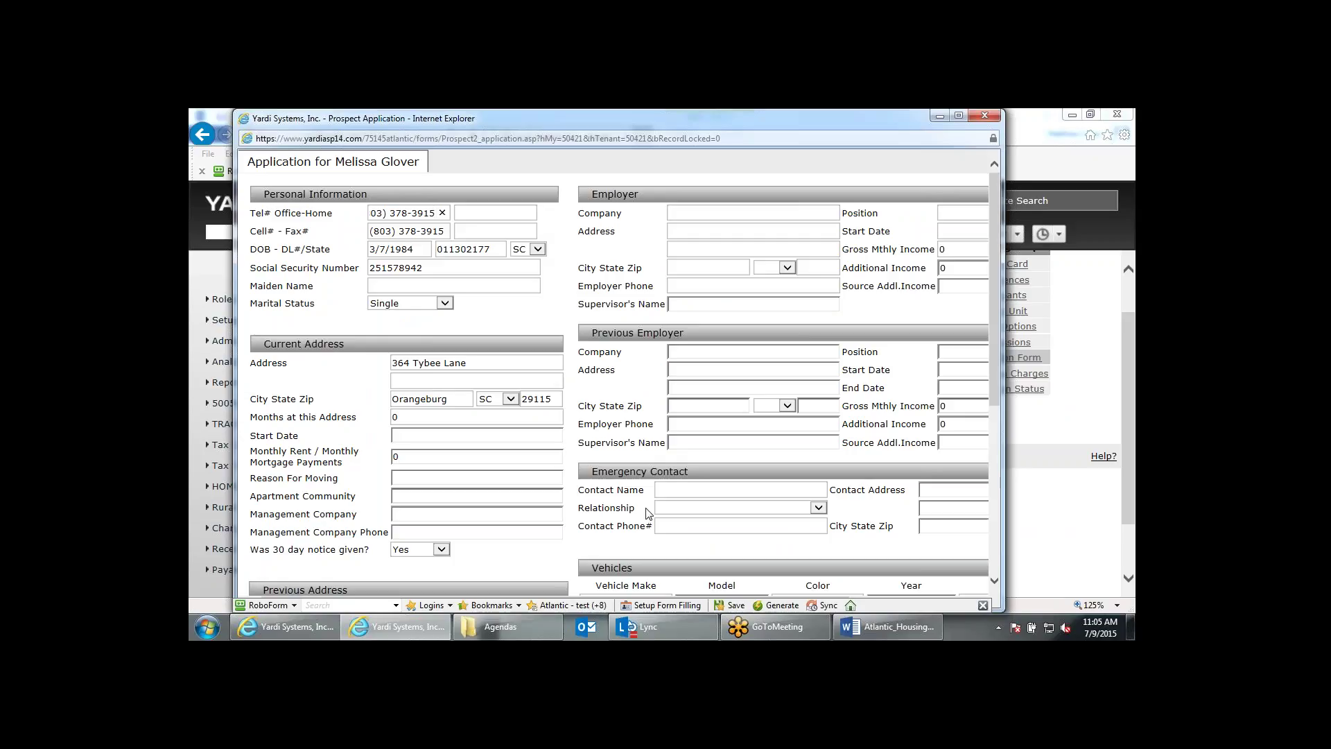
# Enter the emergency contact's name and set the relationship to Friend.
pyautogui.scroll(-2, 646, 512)
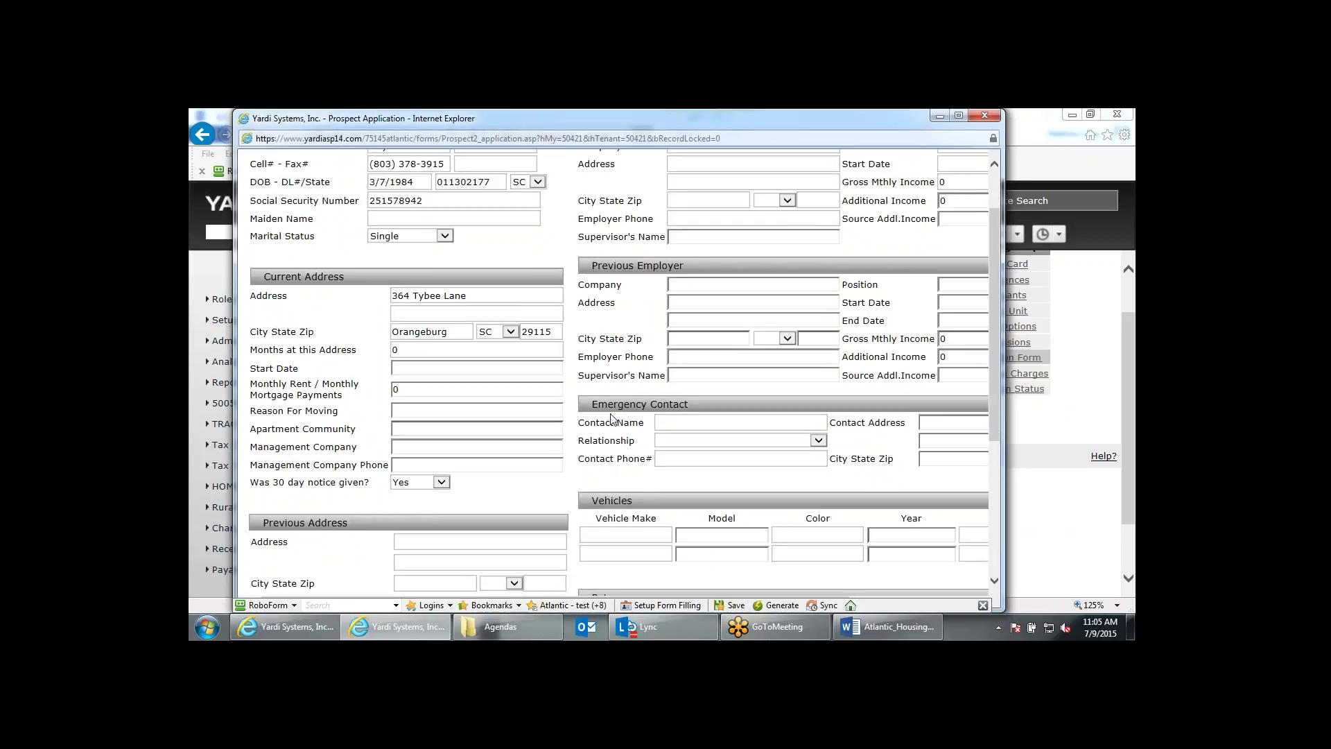
pyautogui.scroll(-2, 706, 512)
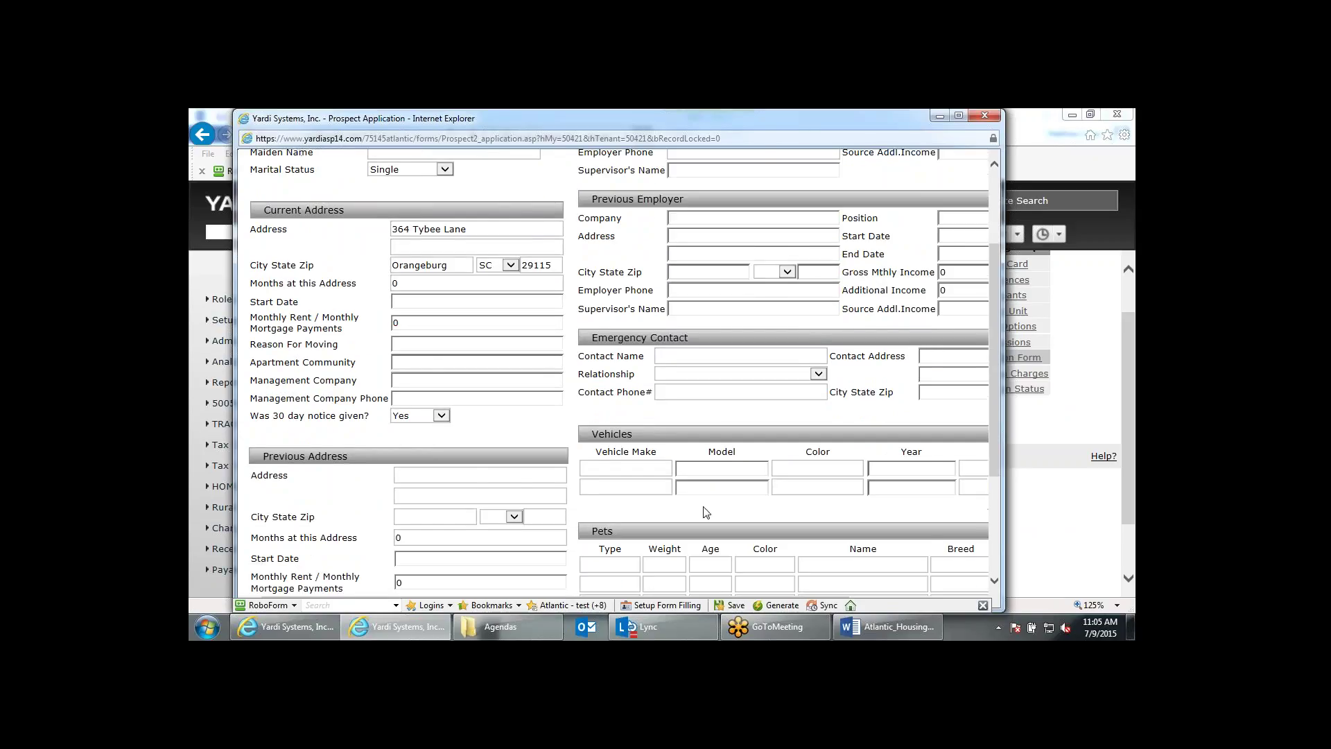
pyautogui.click(675, 359)
pyautogui.write('Bob')
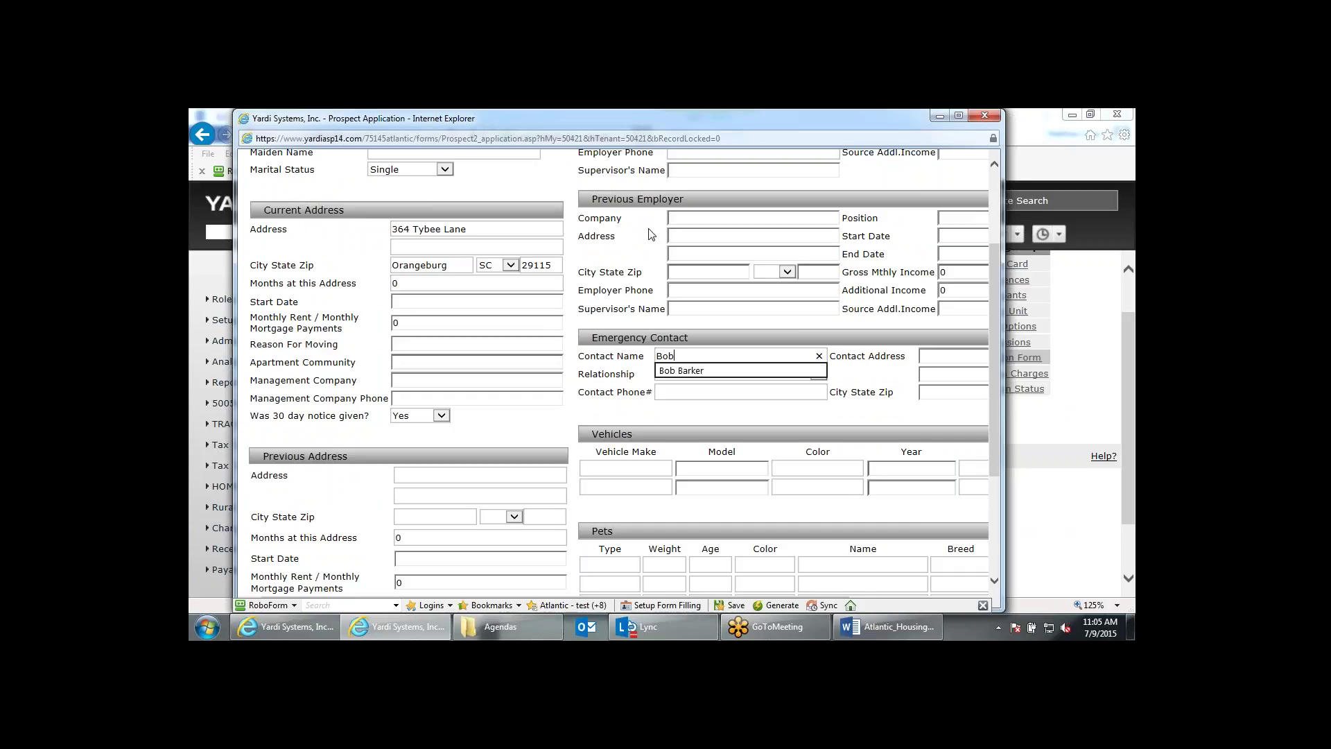
pyautogui.press('Down')
pyautogui.press('Return')
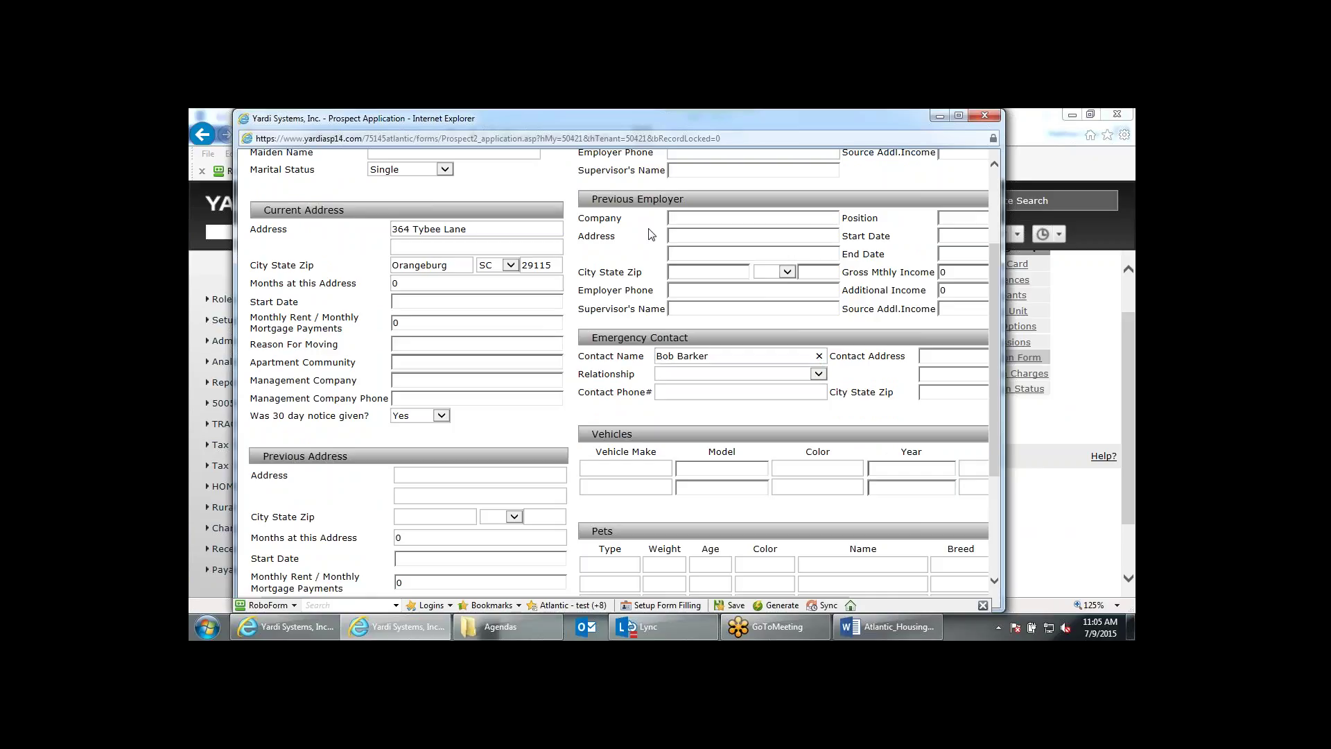
pyautogui.click(660, 374)
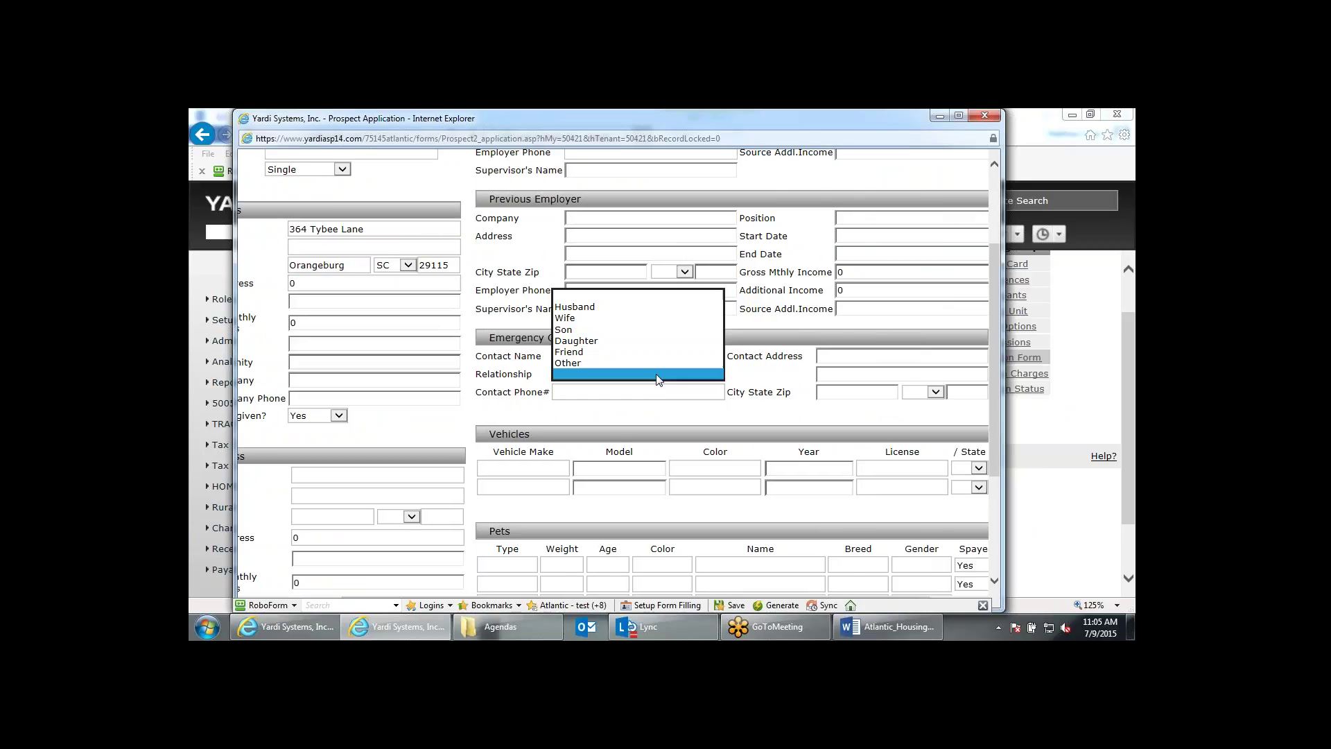
pyautogui.click(617, 368)
# Fill the contact's phone, street address, city, state CA and zip from suggestions, then save the application.
pyautogui.click(616, 390)
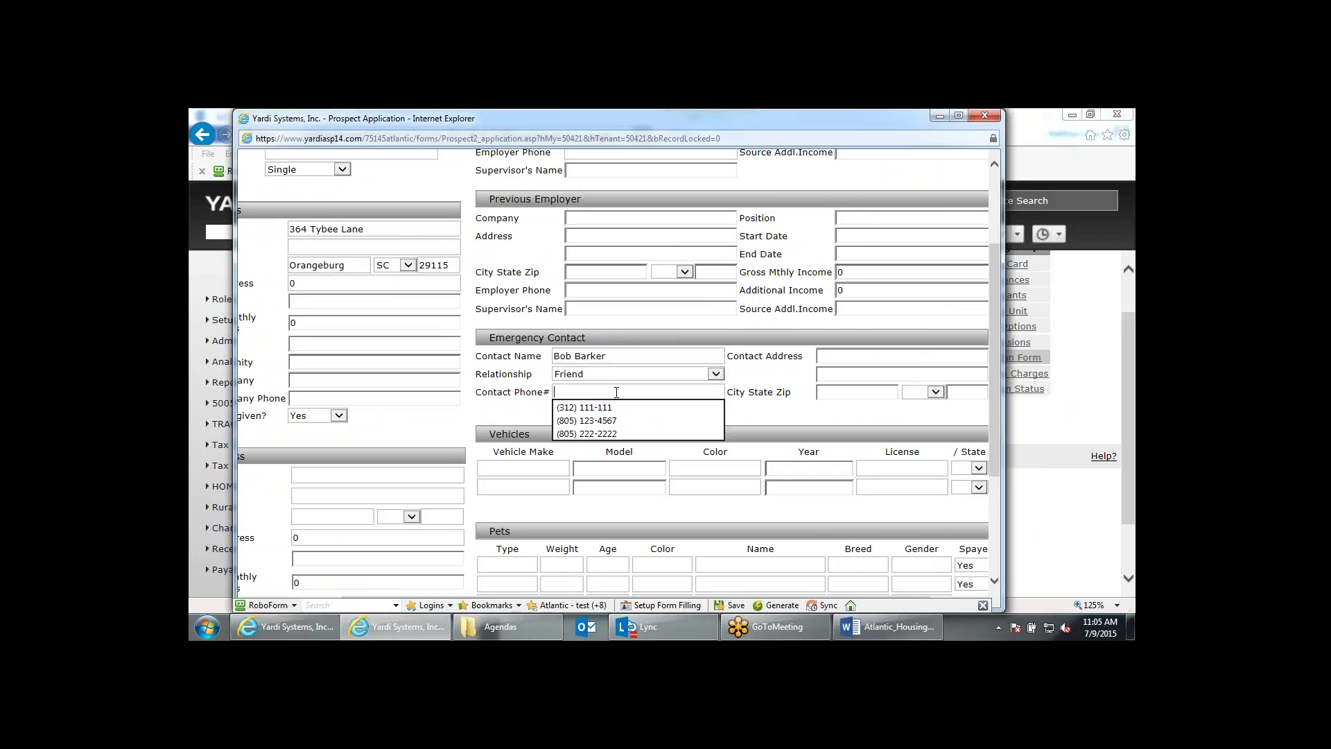
pyautogui.click(617, 410)
pyautogui.click(864, 358)
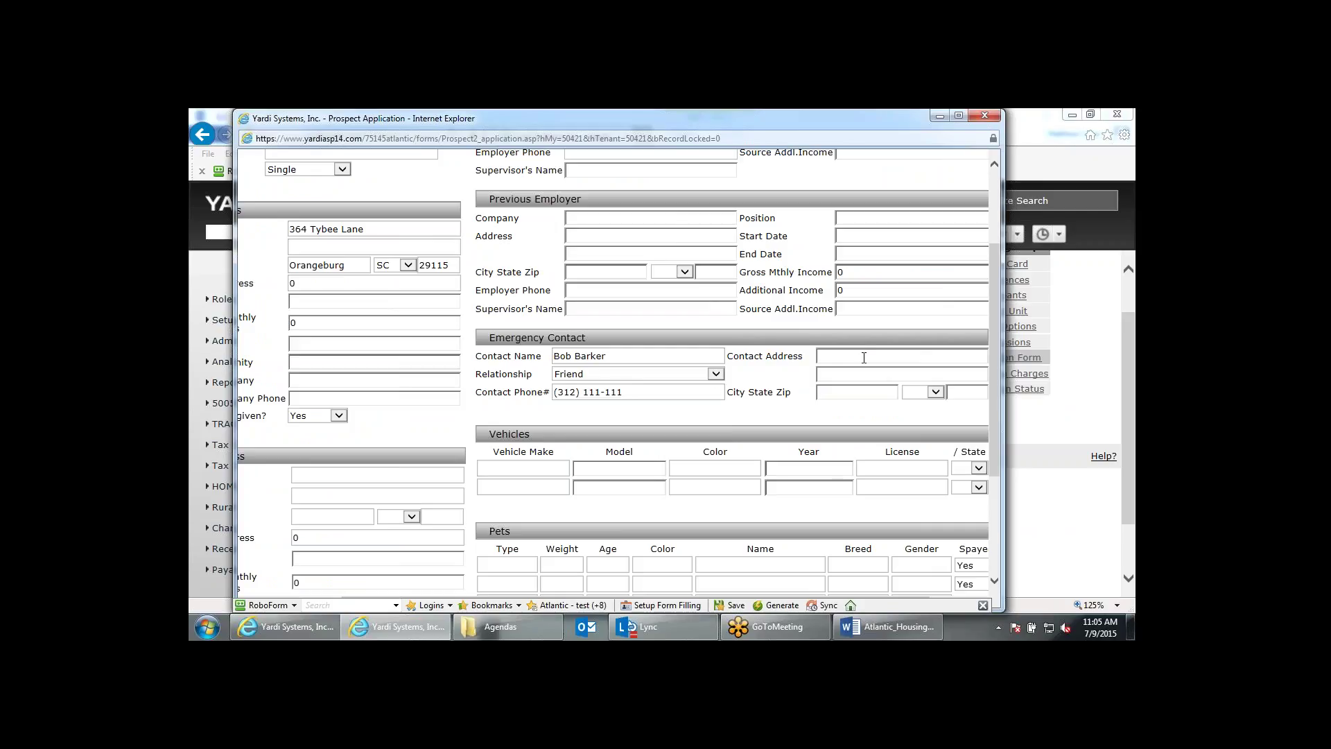
pyautogui.click(863, 357)
pyautogui.click(859, 366)
pyautogui.click(852, 387)
pyautogui.click(835, 431)
pyautogui.click(935, 393)
pyautogui.click(922, 332)
pyautogui.click(948, 391)
pyautogui.click(951, 414)
pyautogui.scroll(-3, 925, 412)
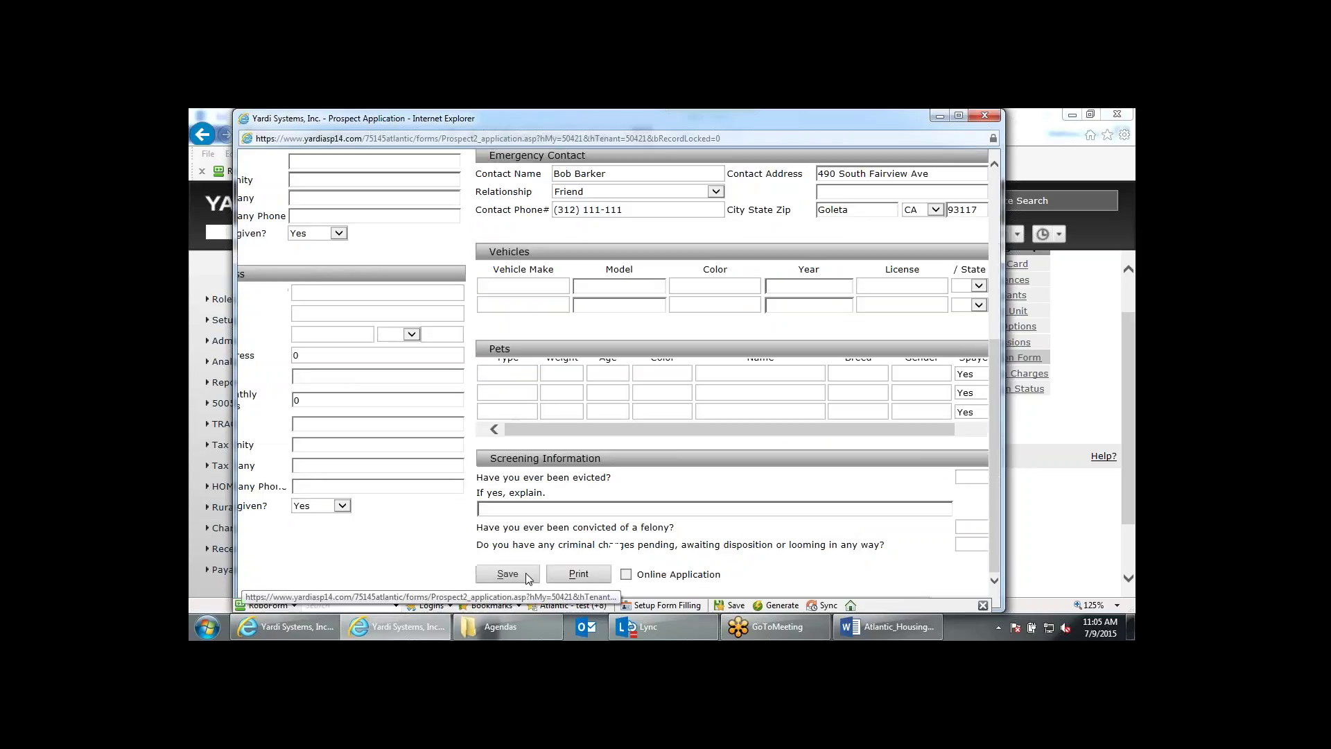
pyautogui.click(508, 574)
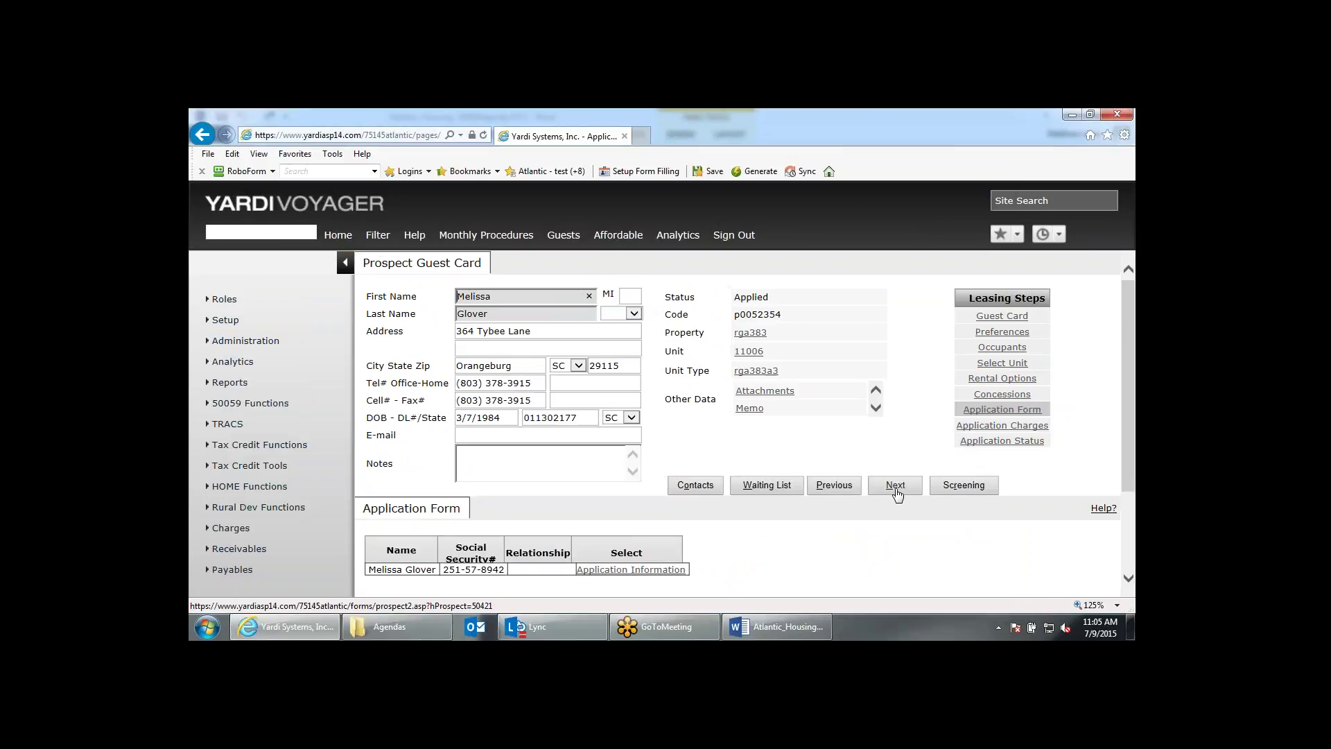
# Advance through Application Charges to Application Status and start approving the Rank 14 applicant.
pyautogui.click(897, 486)
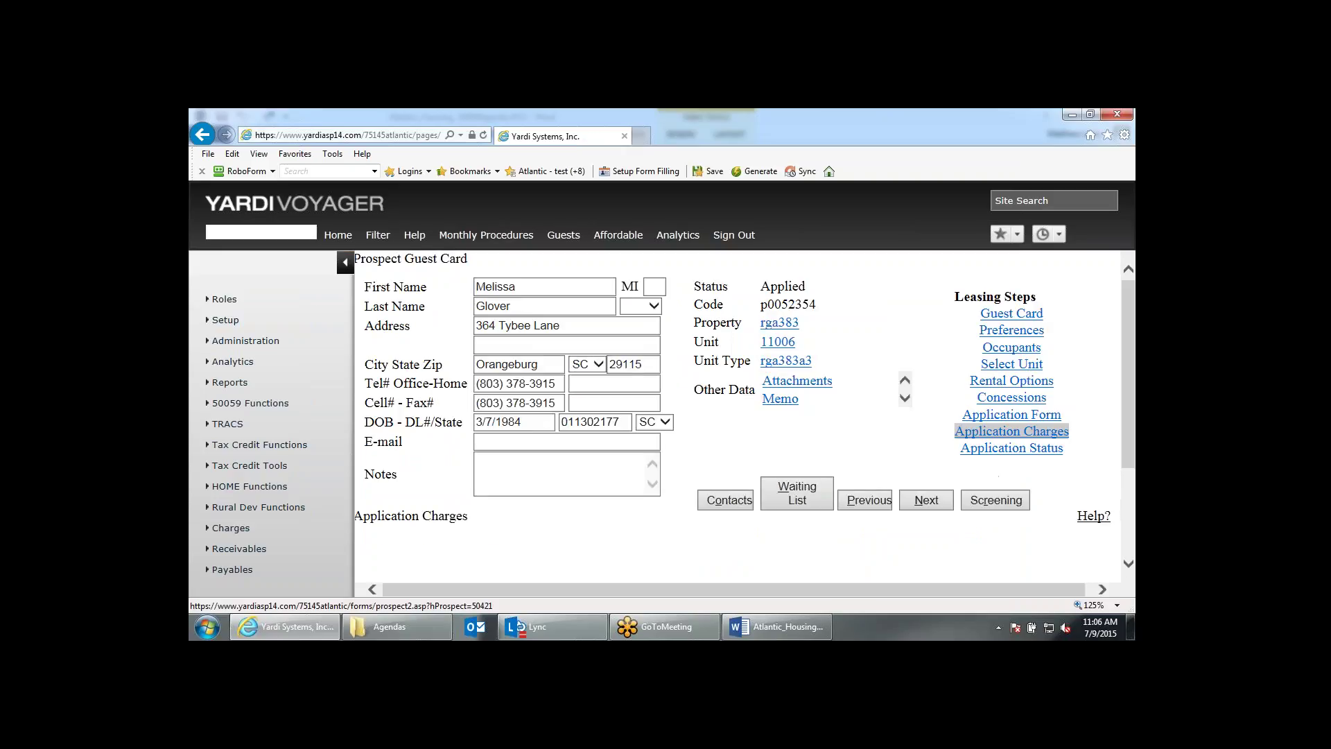
pyautogui.scroll(-1, 745, 422)
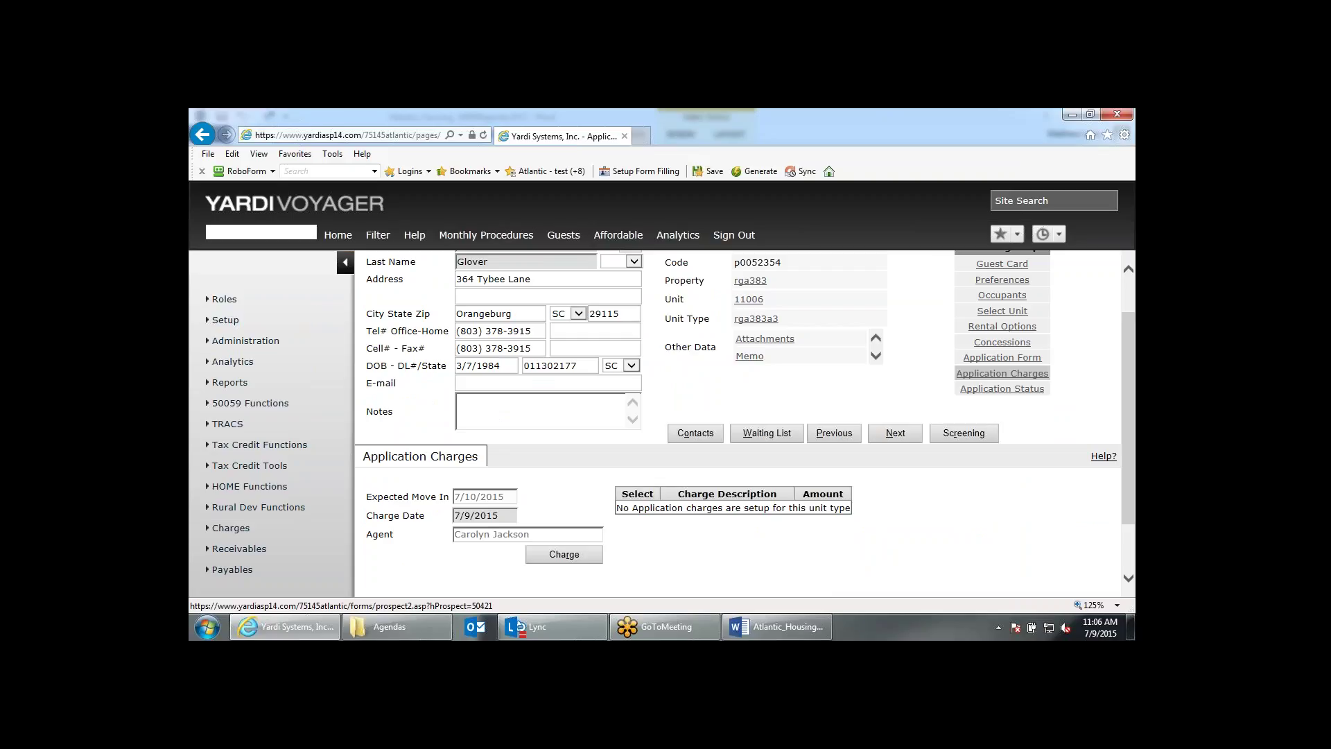
pyautogui.click(888, 437)
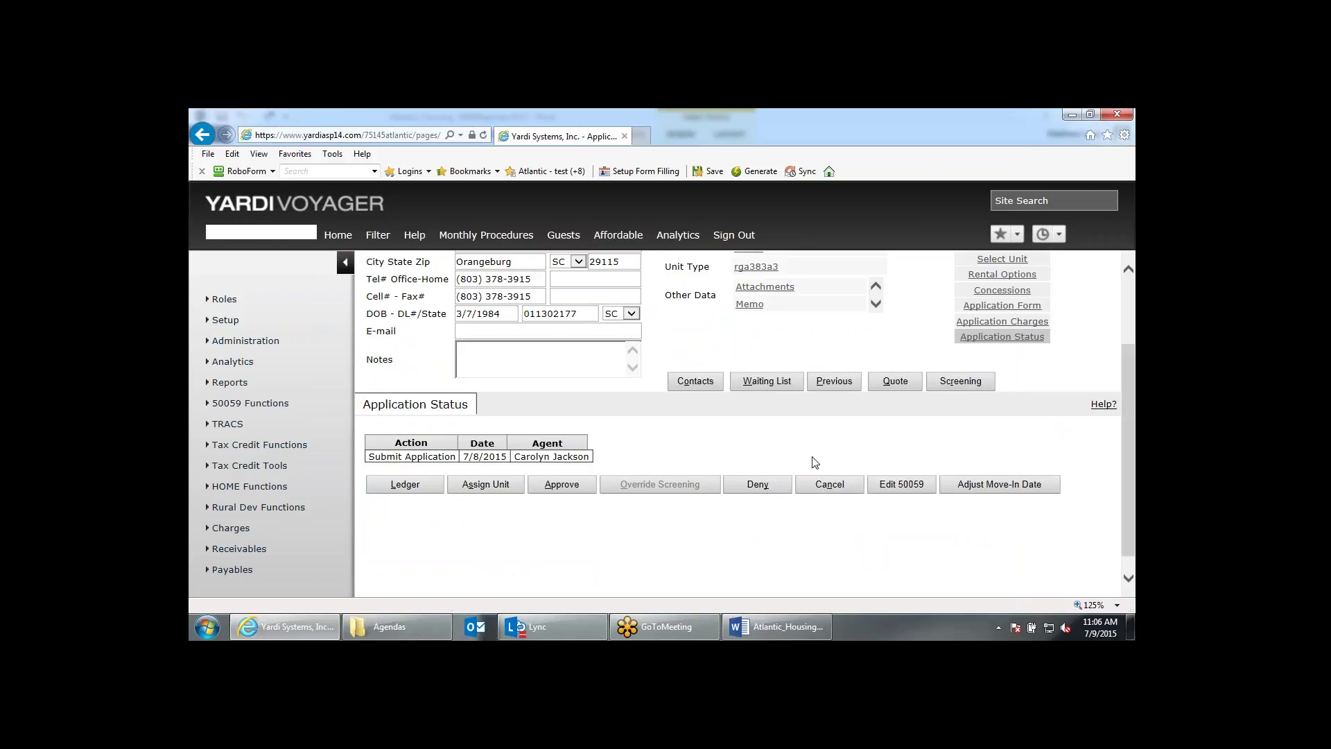
pyautogui.scroll(2, 820, 496)
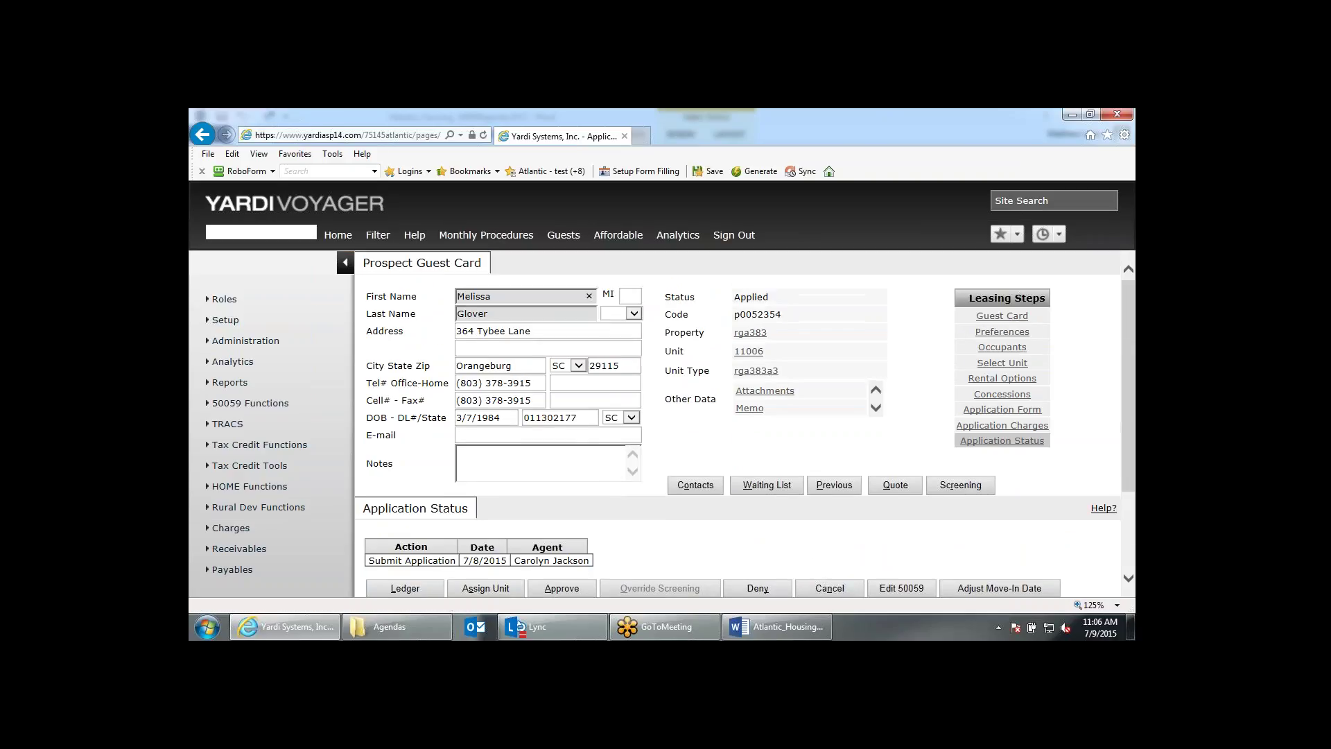
pyautogui.scroll(-1, 829, 494)
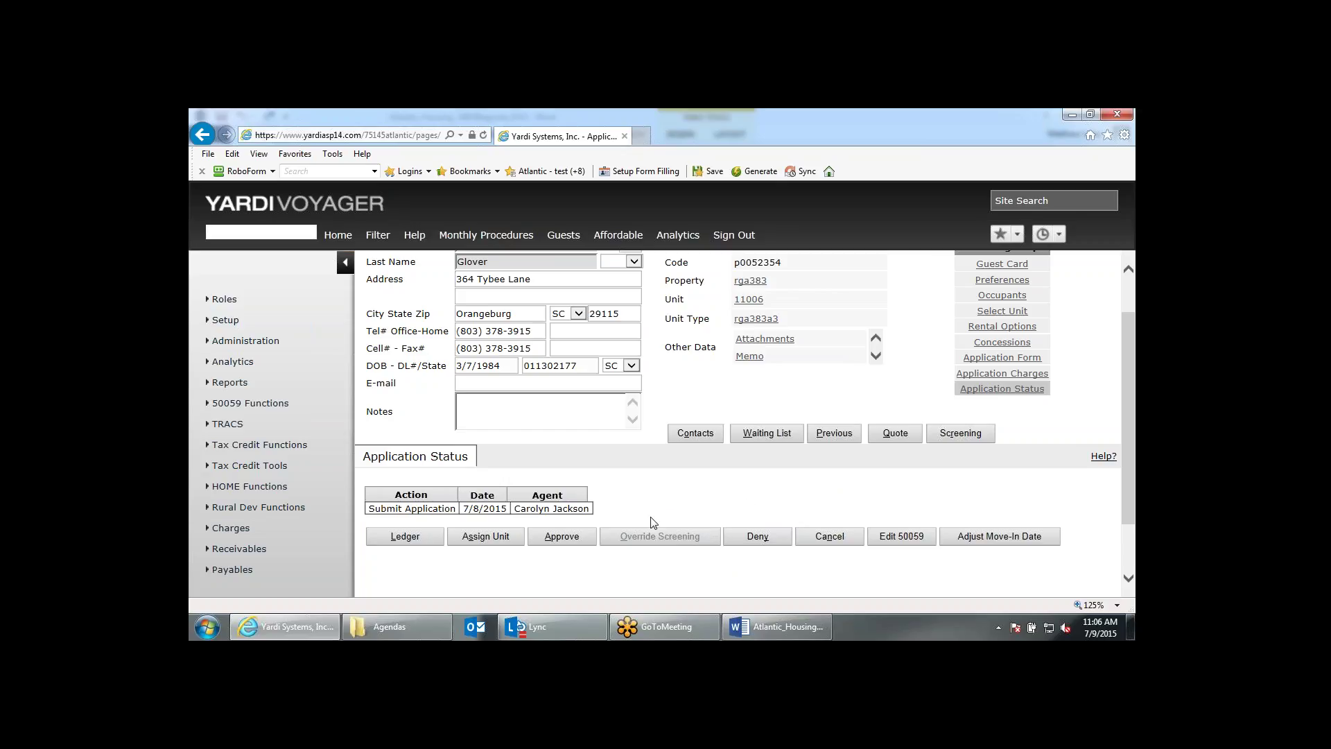
pyautogui.click(571, 538)
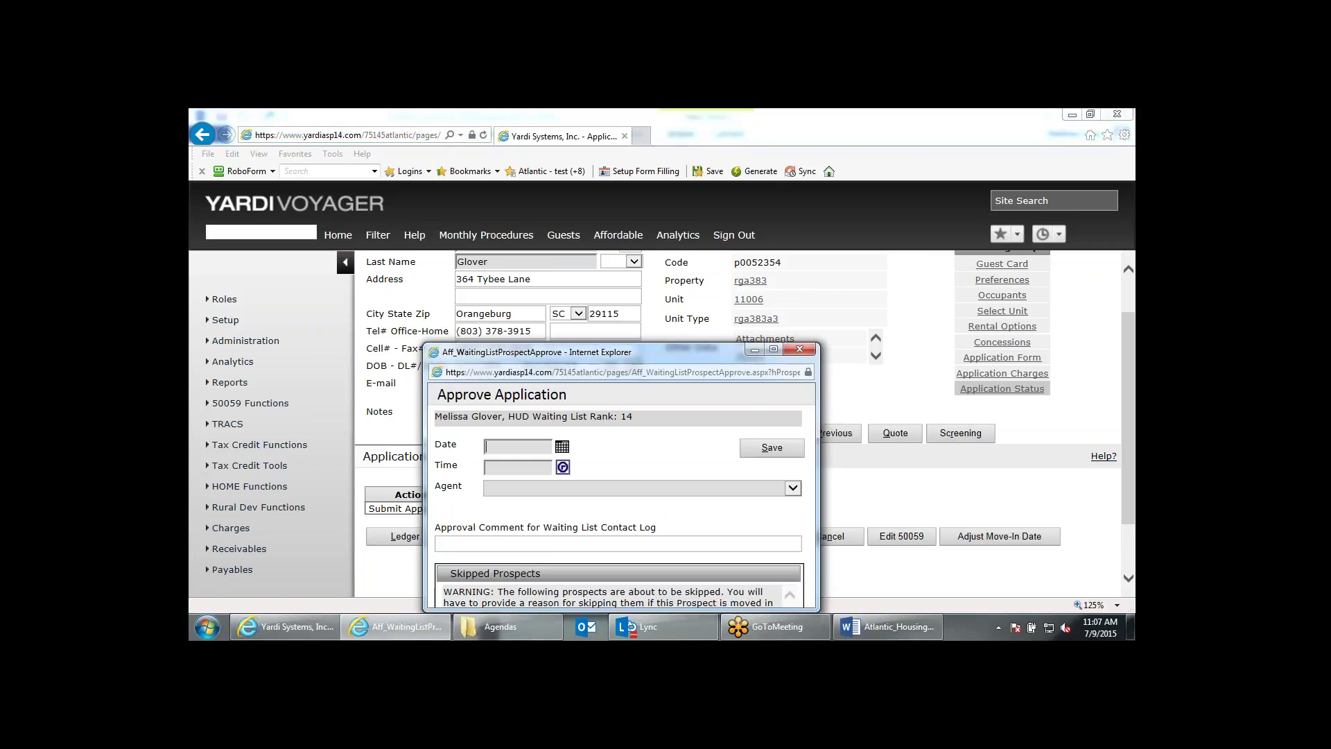
# Enlarge the approval window and enter date 07/09/2015, time 9:00 AM and the approving agent.
pyautogui.moveTo(640, 352); pyautogui.dragTo(638, 212)
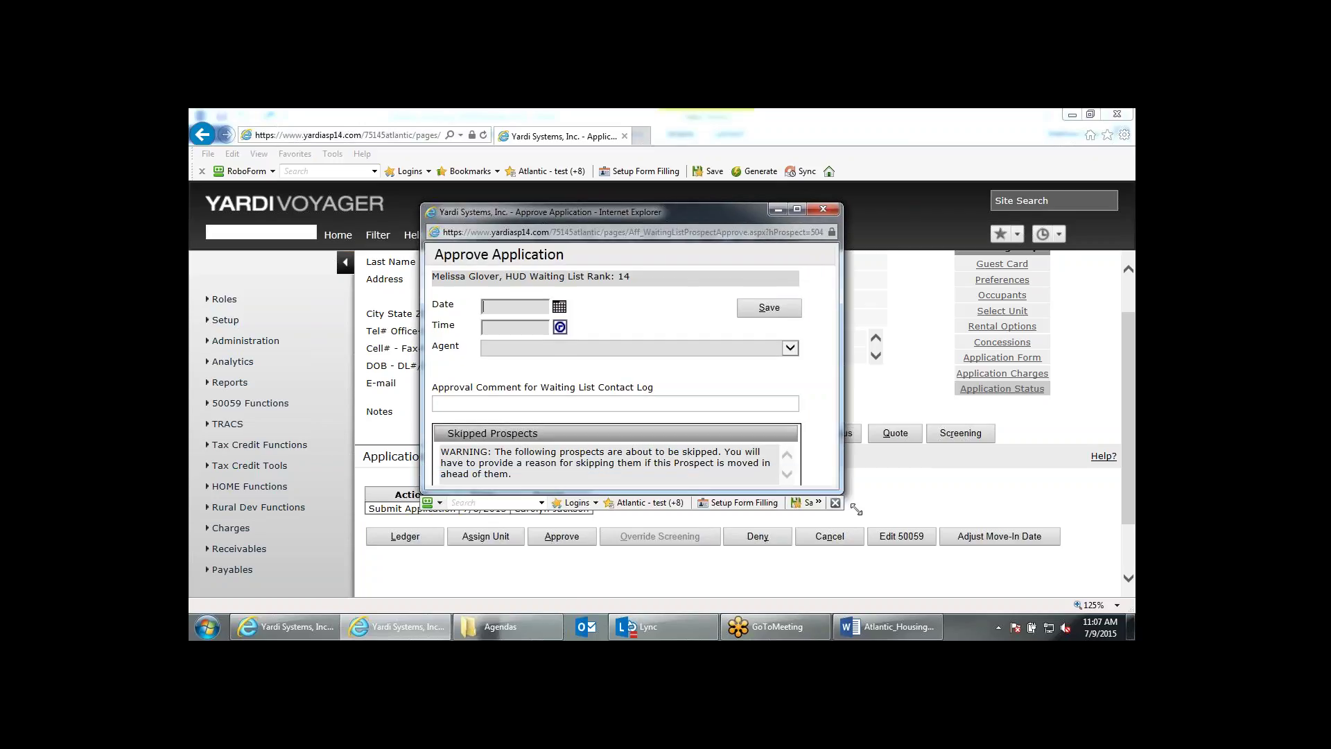
pyautogui.moveTo(816, 473); pyautogui.dragTo(937, 566)
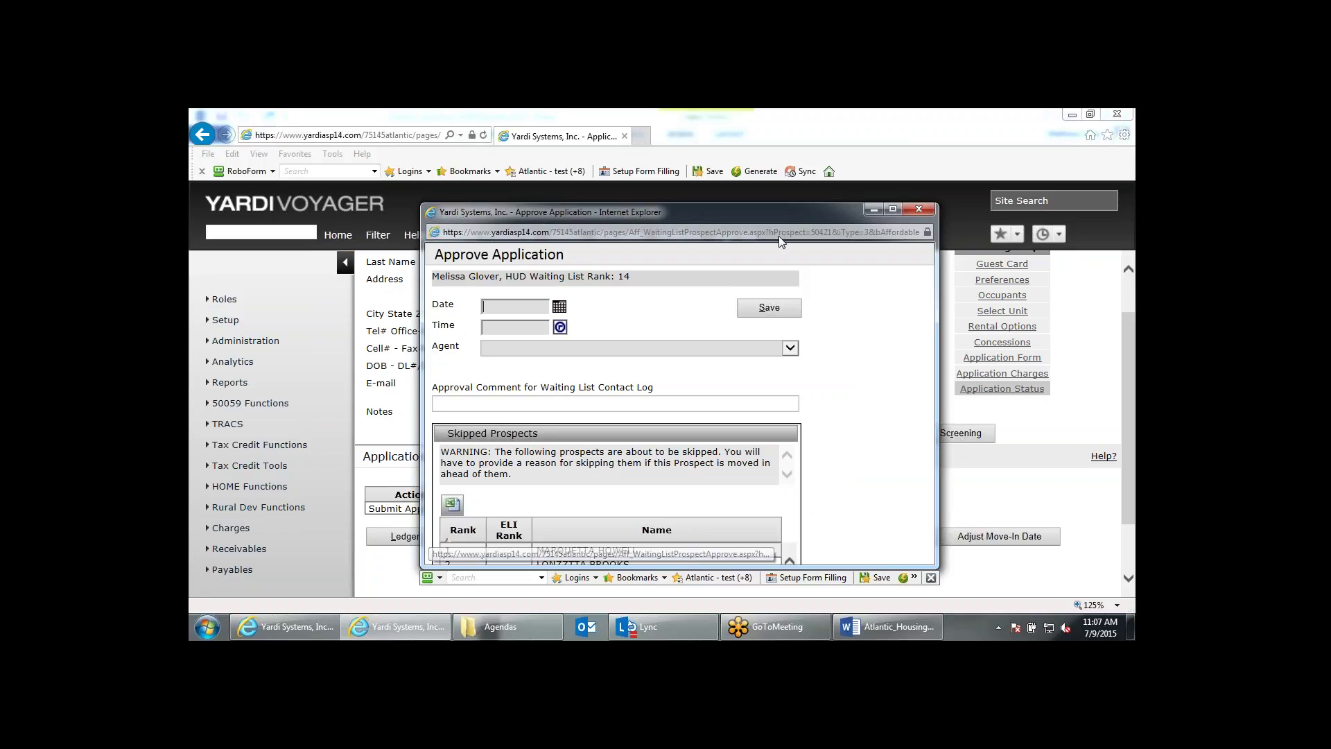
pyautogui.moveTo(767, 208); pyautogui.dragTo(758, 158)
pyautogui.moveTo(569, 509); pyautogui.dragTo(569, 581)
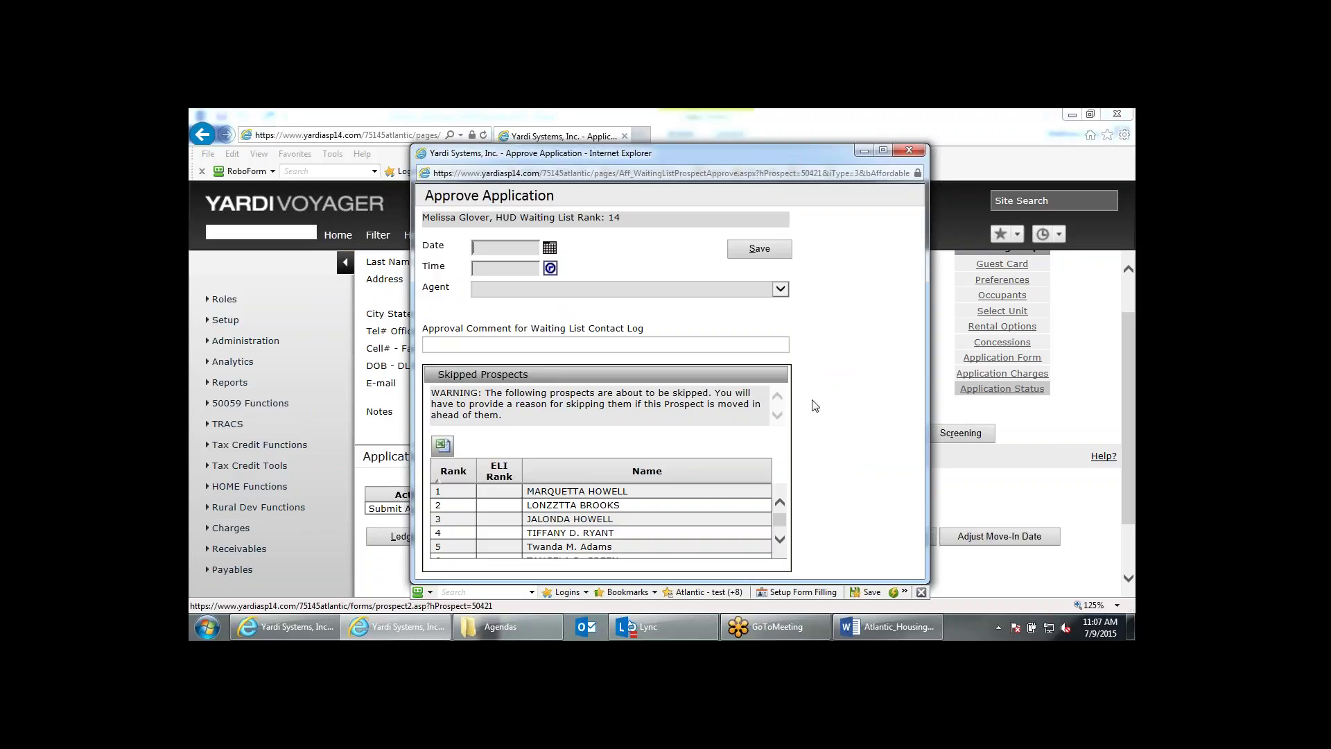
pyautogui.click(502, 248)
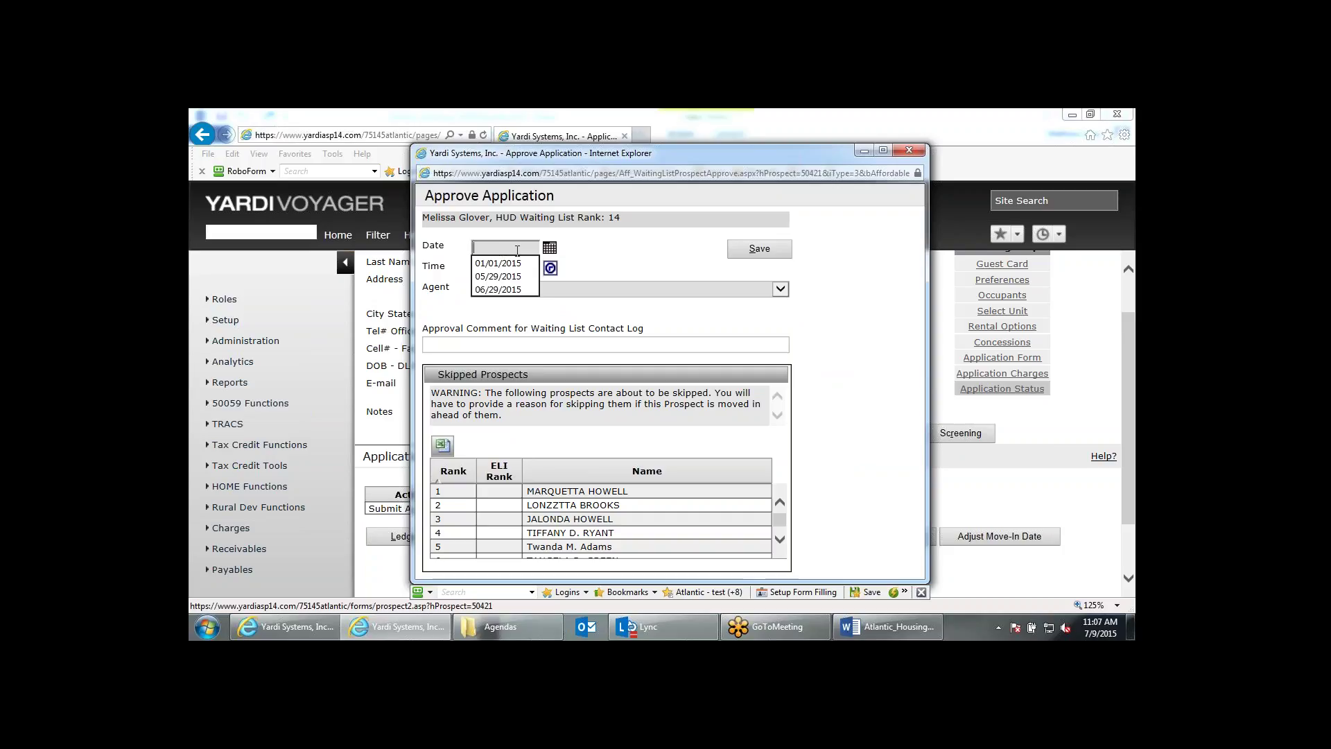
pyautogui.write('070915')
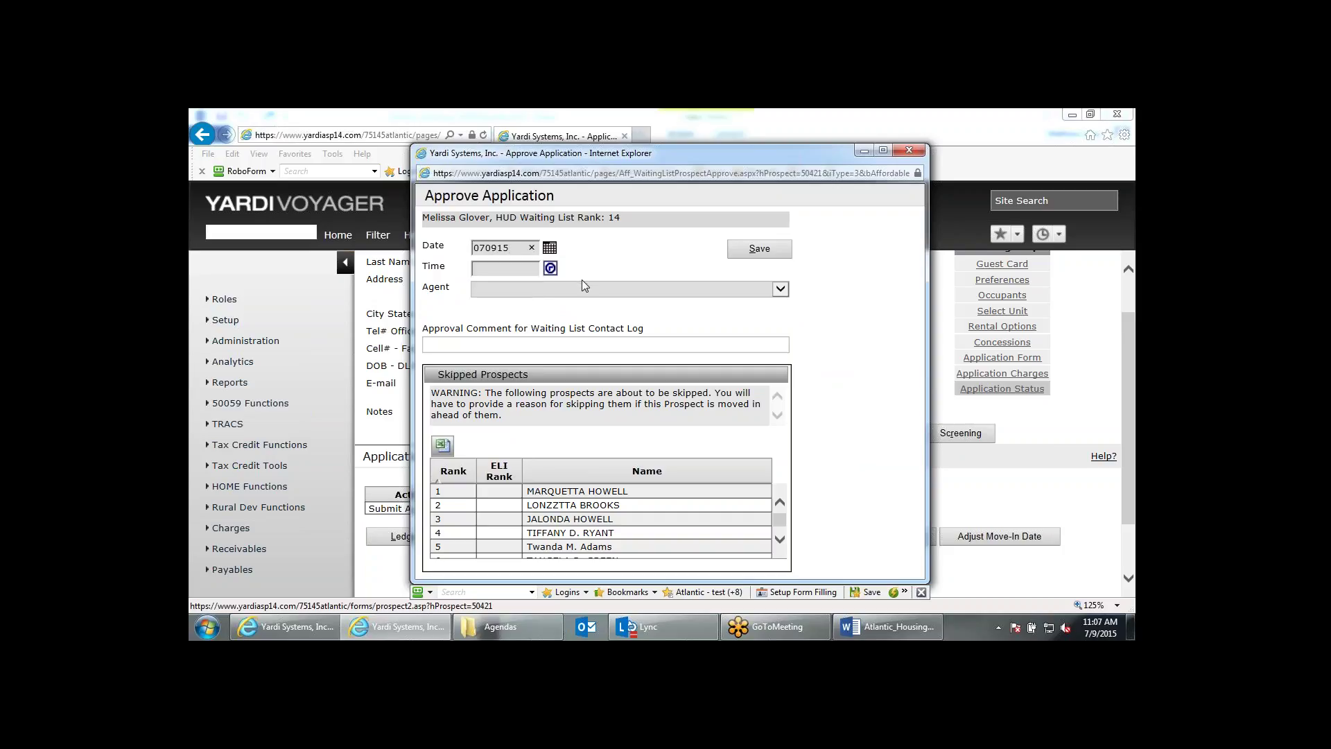
pyautogui.click(505, 269)
pyautogui.write('9')
pyautogui.click(506, 283)
pyautogui.click(546, 288)
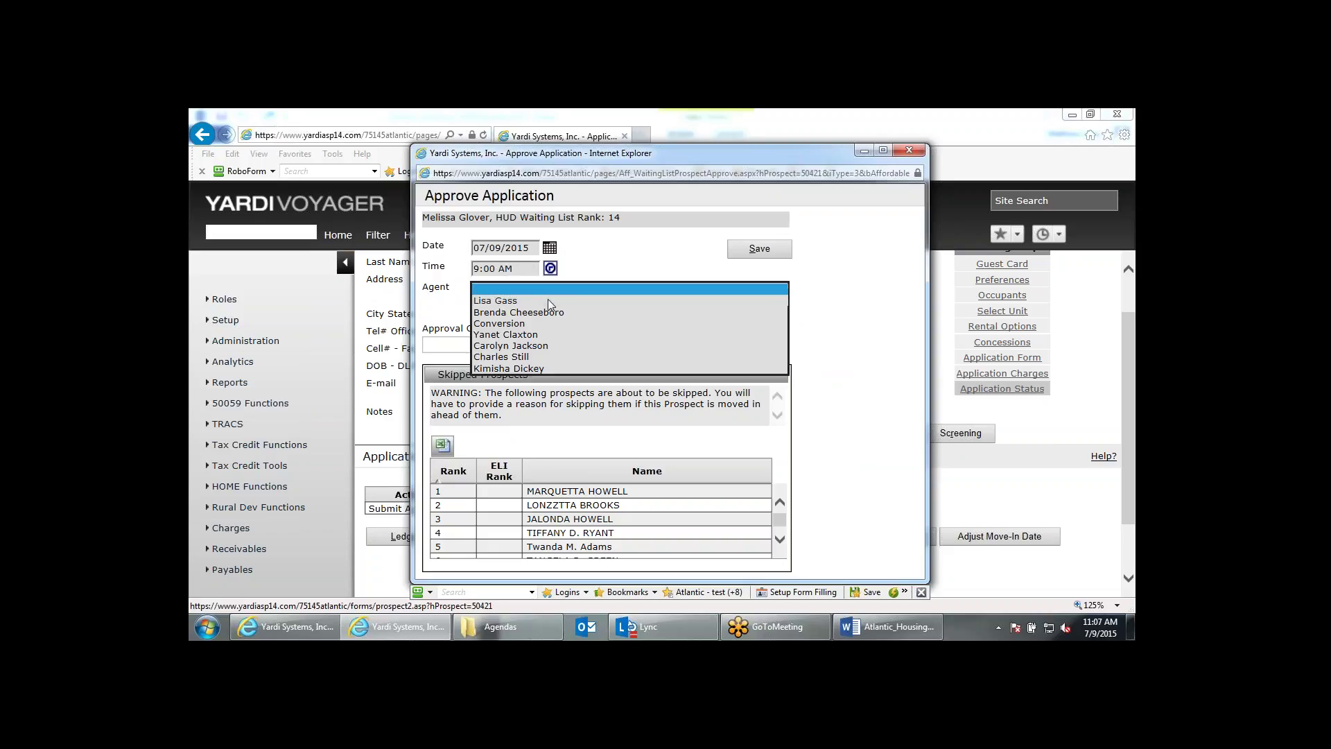
pyautogui.click(548, 300)
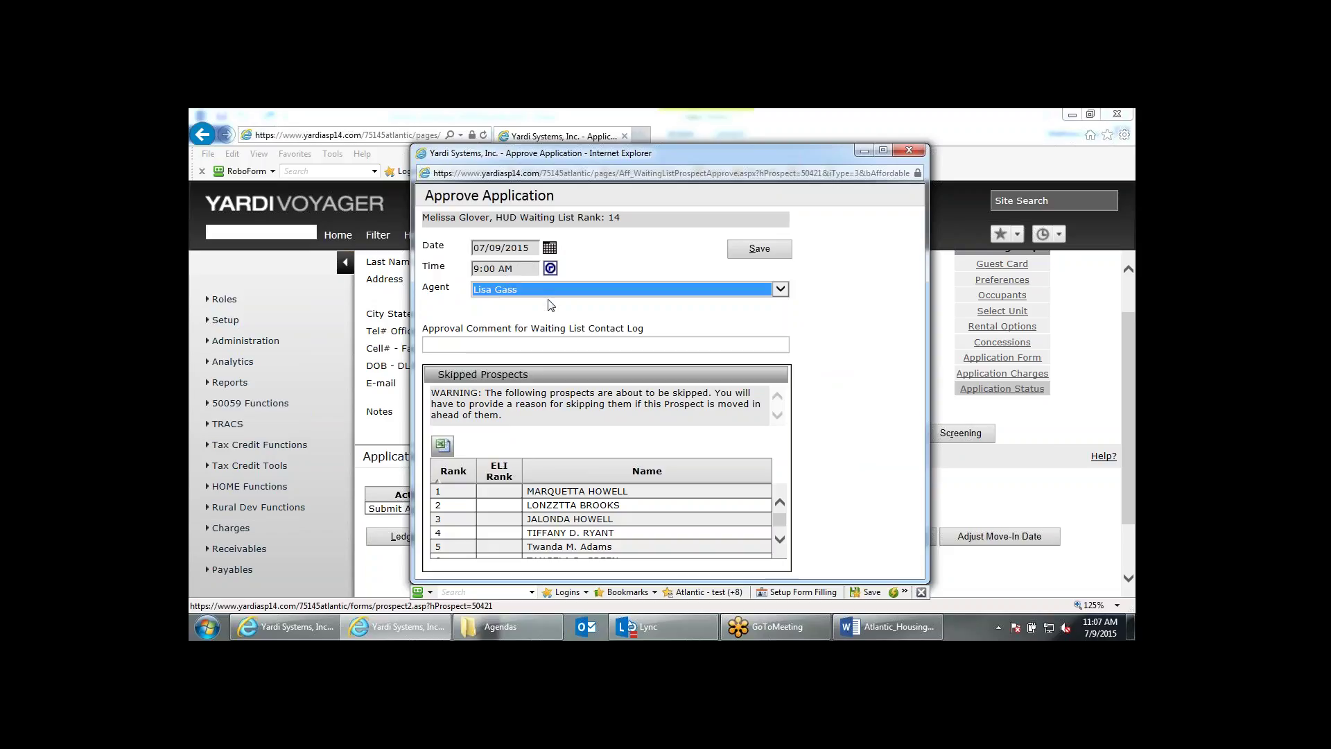
# Save and confirm the approval, check the Approved status, and run the occupancy check.
pyautogui.click(525, 347)
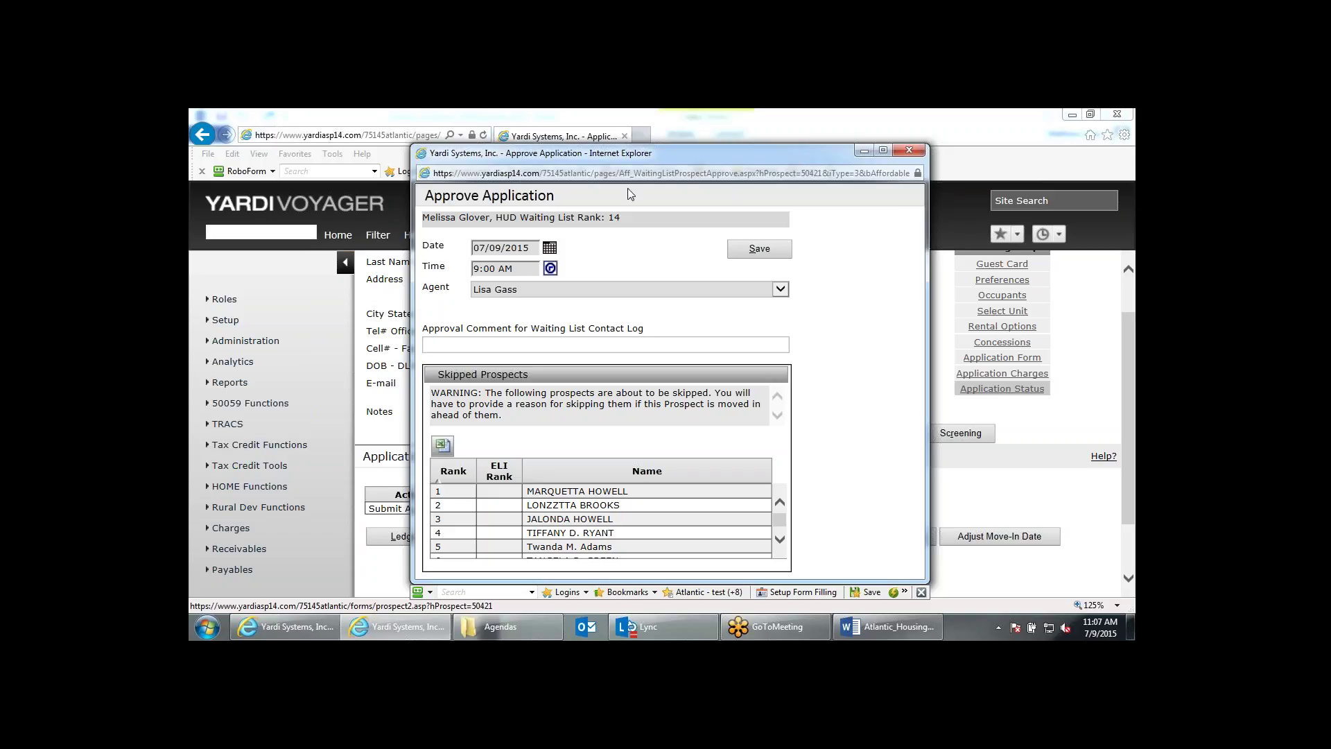
pyautogui.moveTo(637, 149); pyautogui.dragTo(617, 129)
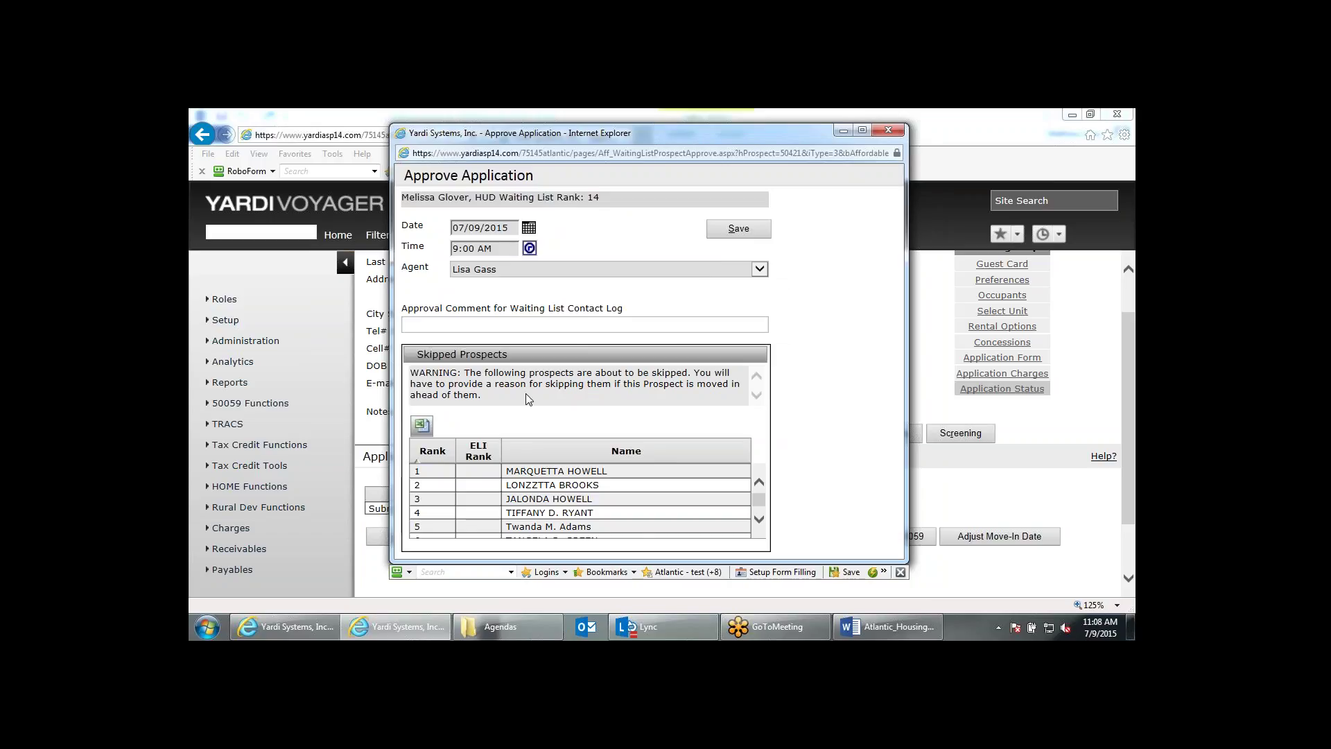
pyautogui.click(736, 232)
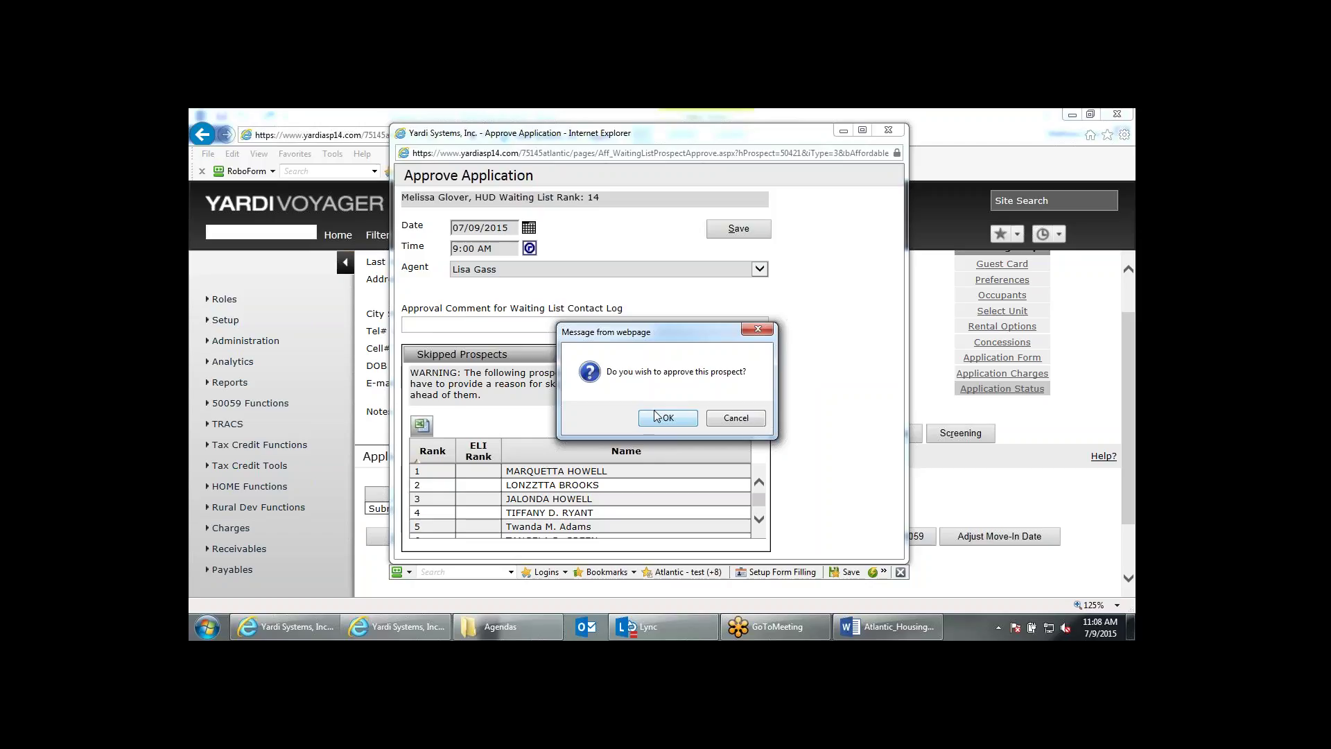
pyautogui.click(667, 417)
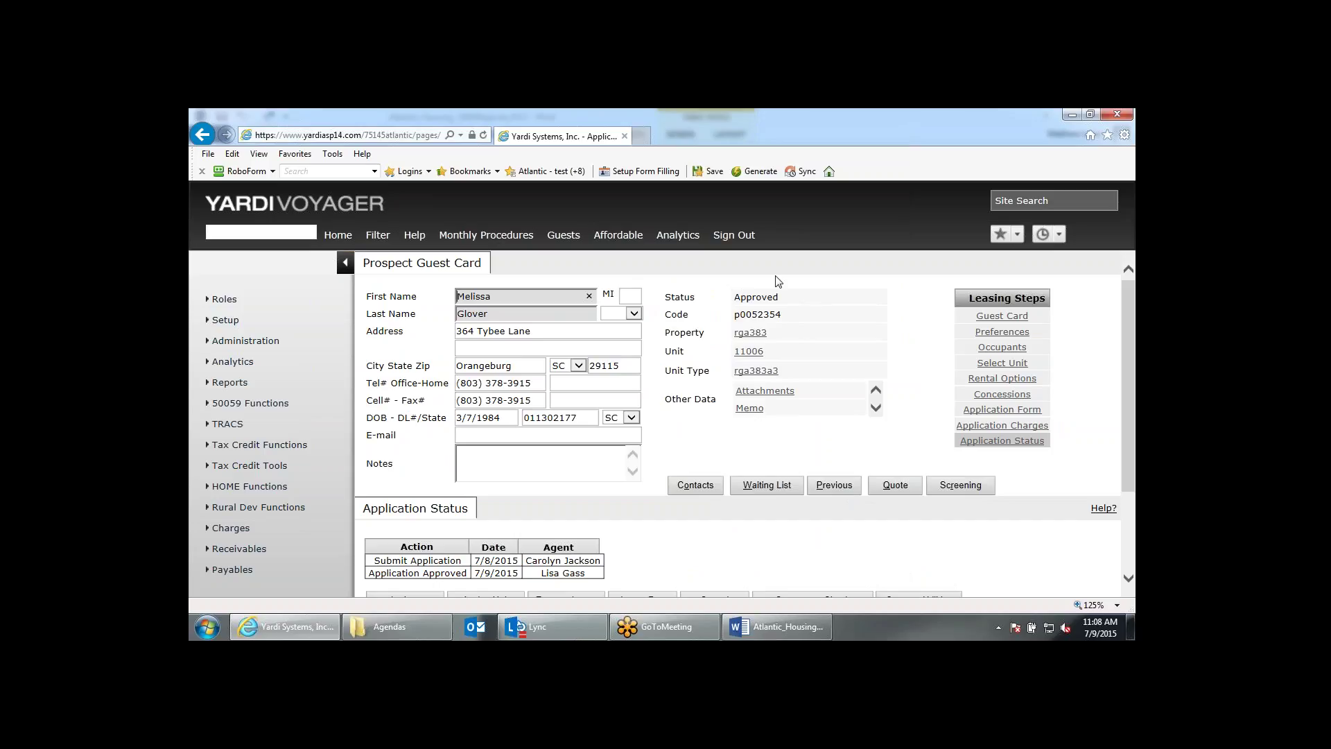
pyautogui.doubleClick(756, 298)
pyautogui.scroll(-3, 790, 321)
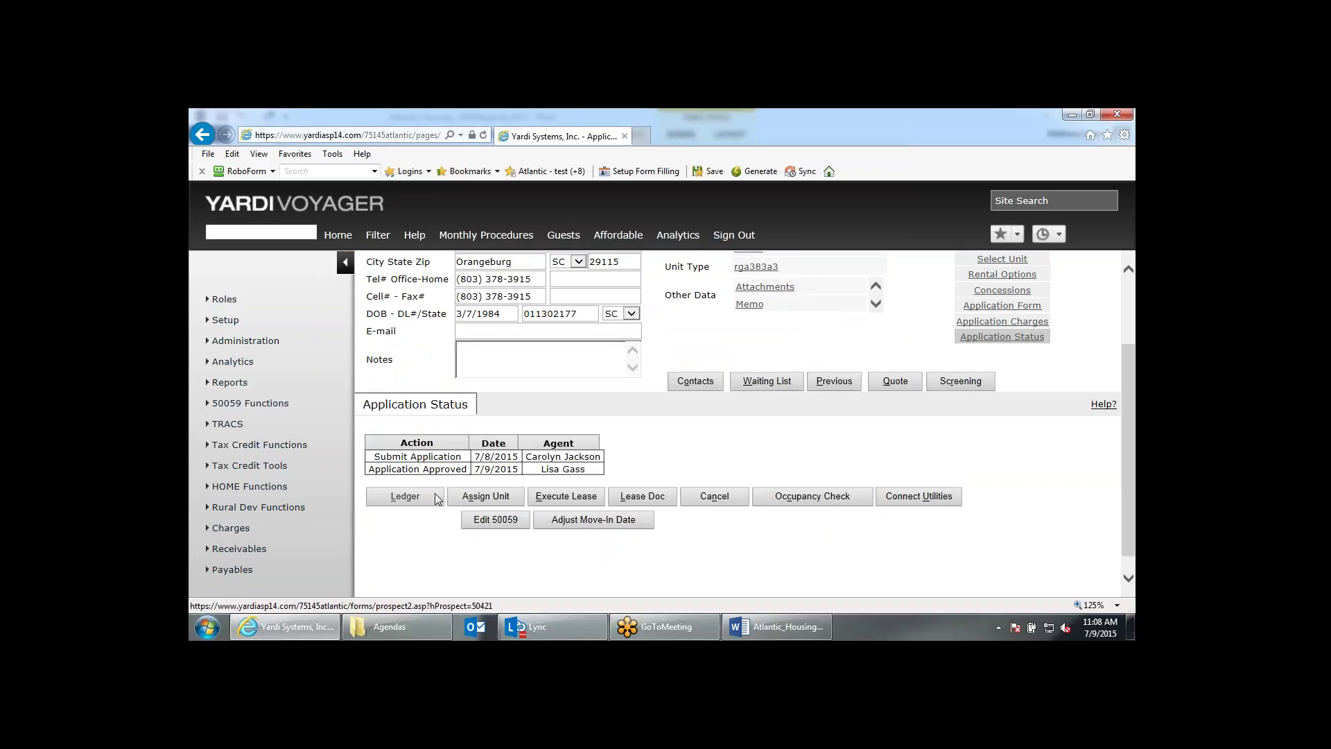
pyautogui.click(787, 496)
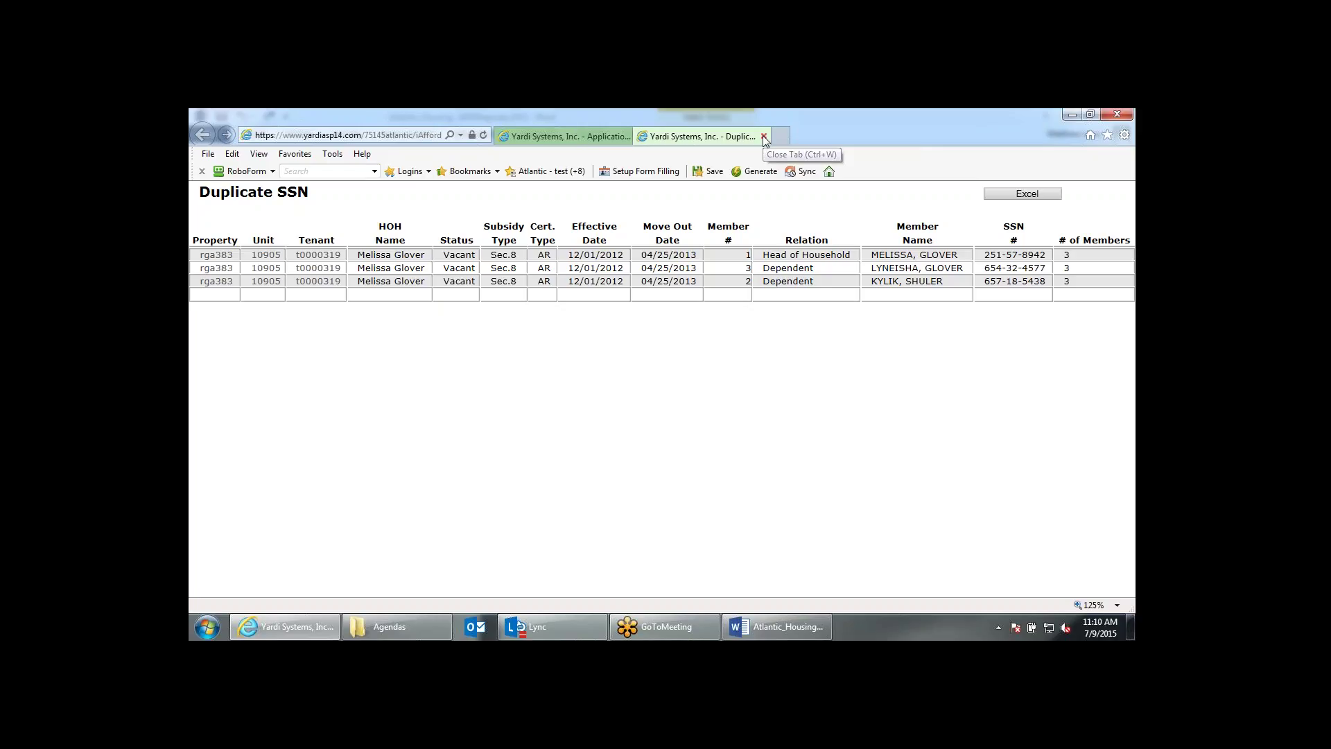
pyautogui.click(764, 136)
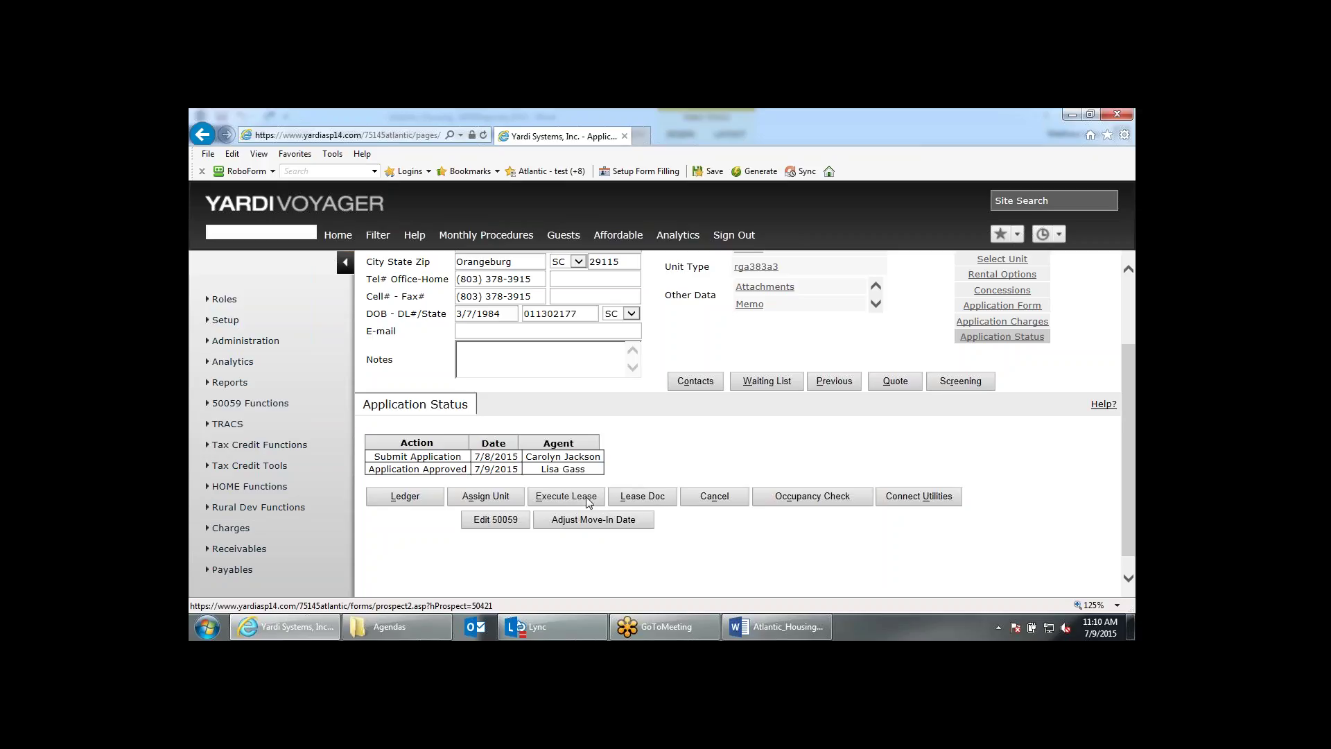
pyautogui.click(588, 502)
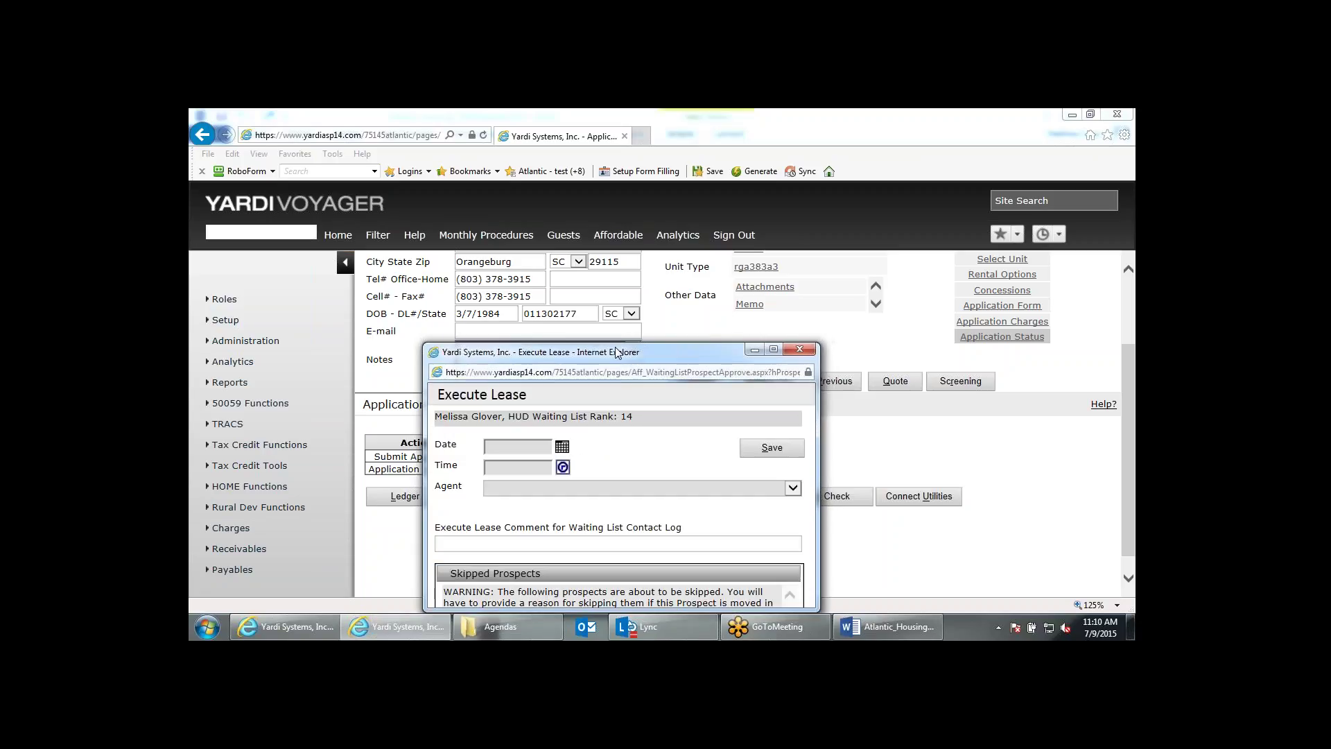
# Enter lease execution date 07/09/2015, time 9:10 AM and the signing agent, then save.
pyautogui.moveTo(616, 353); pyautogui.dragTo(607, 165)
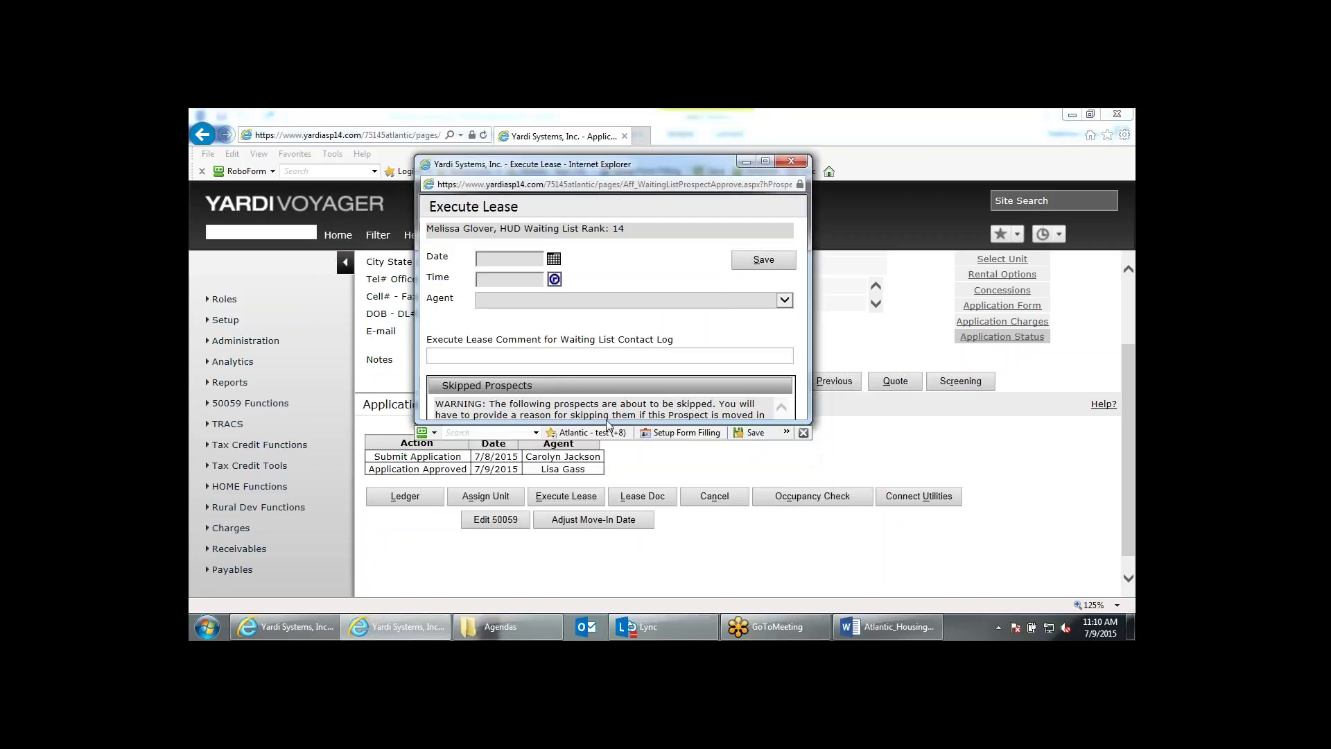
pyautogui.moveTo(607, 421); pyautogui.dragTo(607, 575)
pyautogui.click(488, 258)
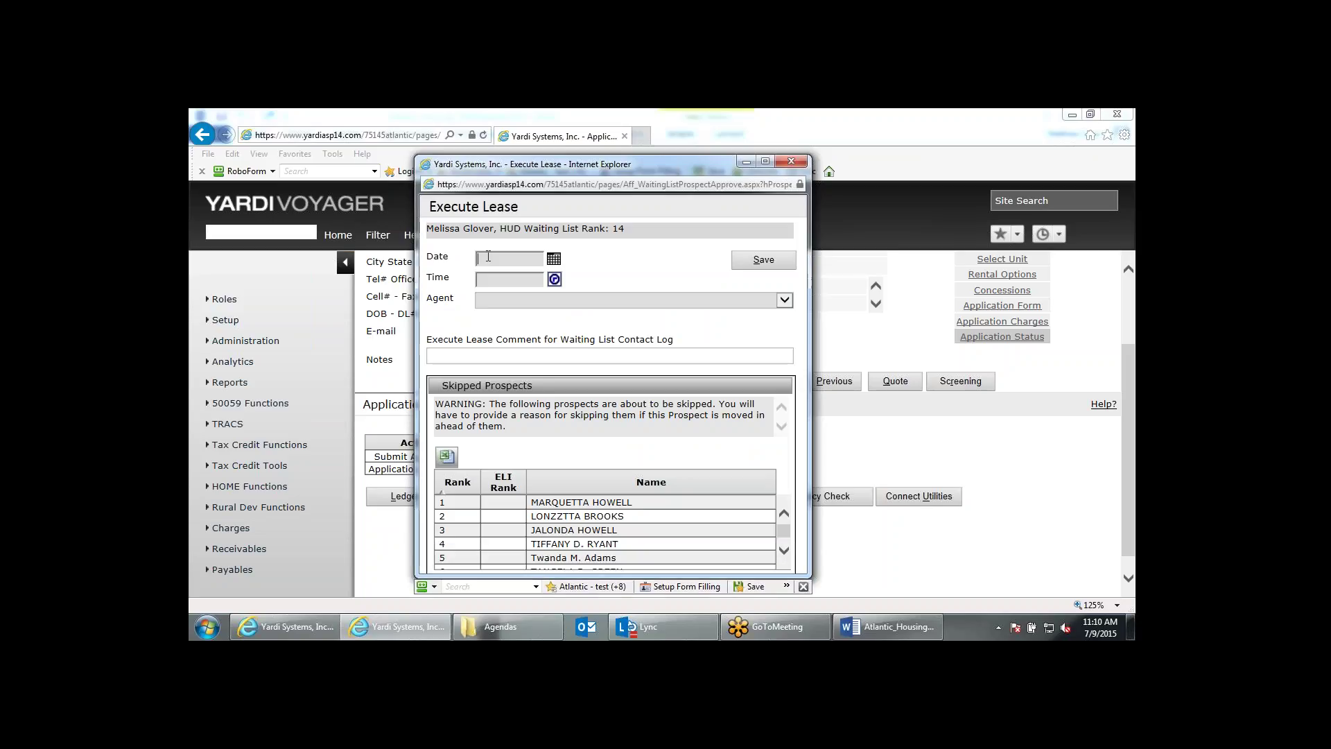
pyautogui.click(488, 258)
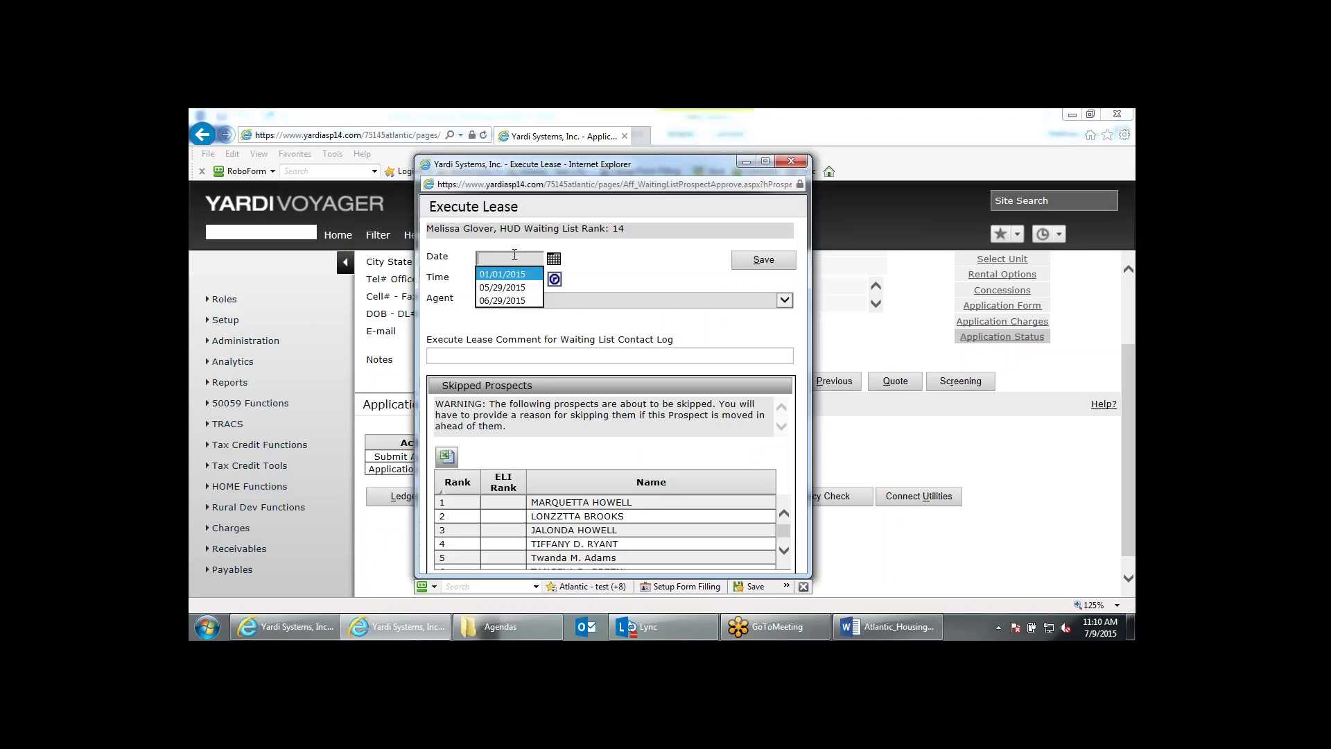
pyautogui.write('07')
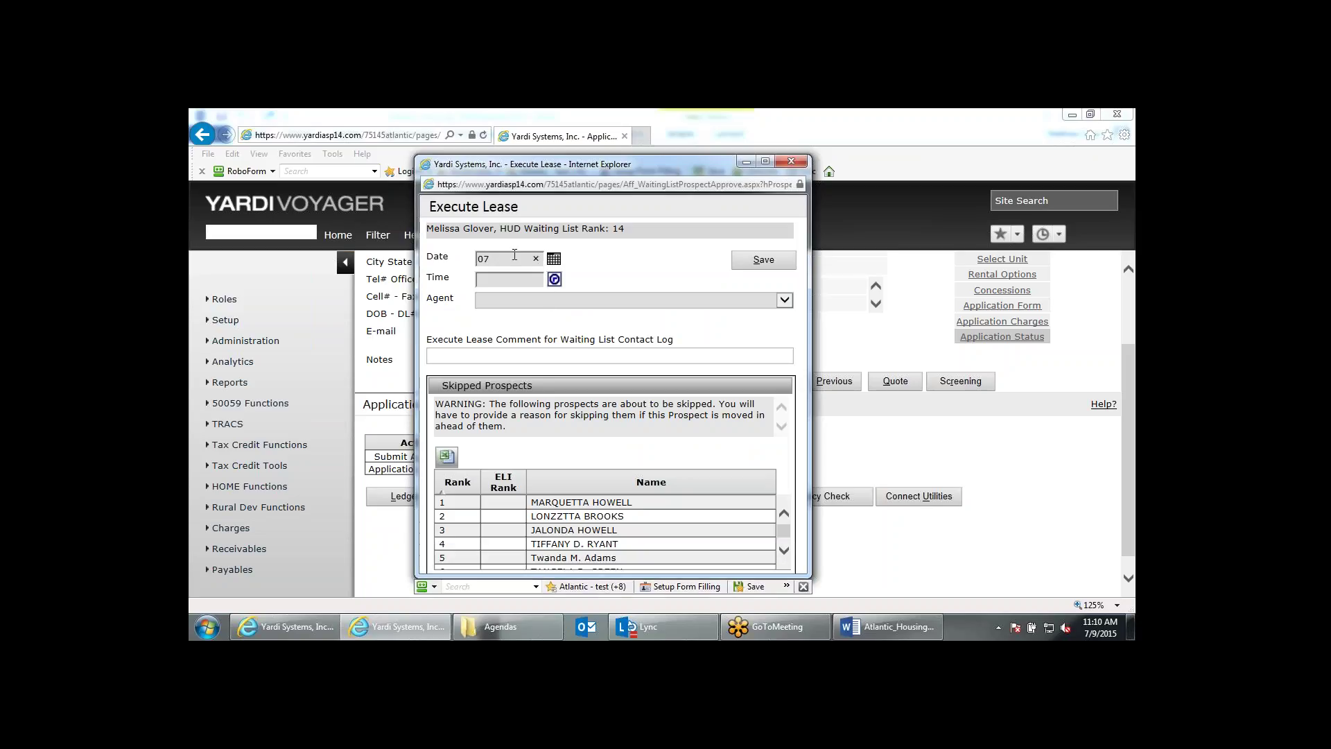
pyautogui.write('/09/2015')
pyautogui.press('Tab')
pyautogui.write('910')
pyautogui.press('BackSpace')
pyautogui.press('BackSpace')
pyautogui.write(':')
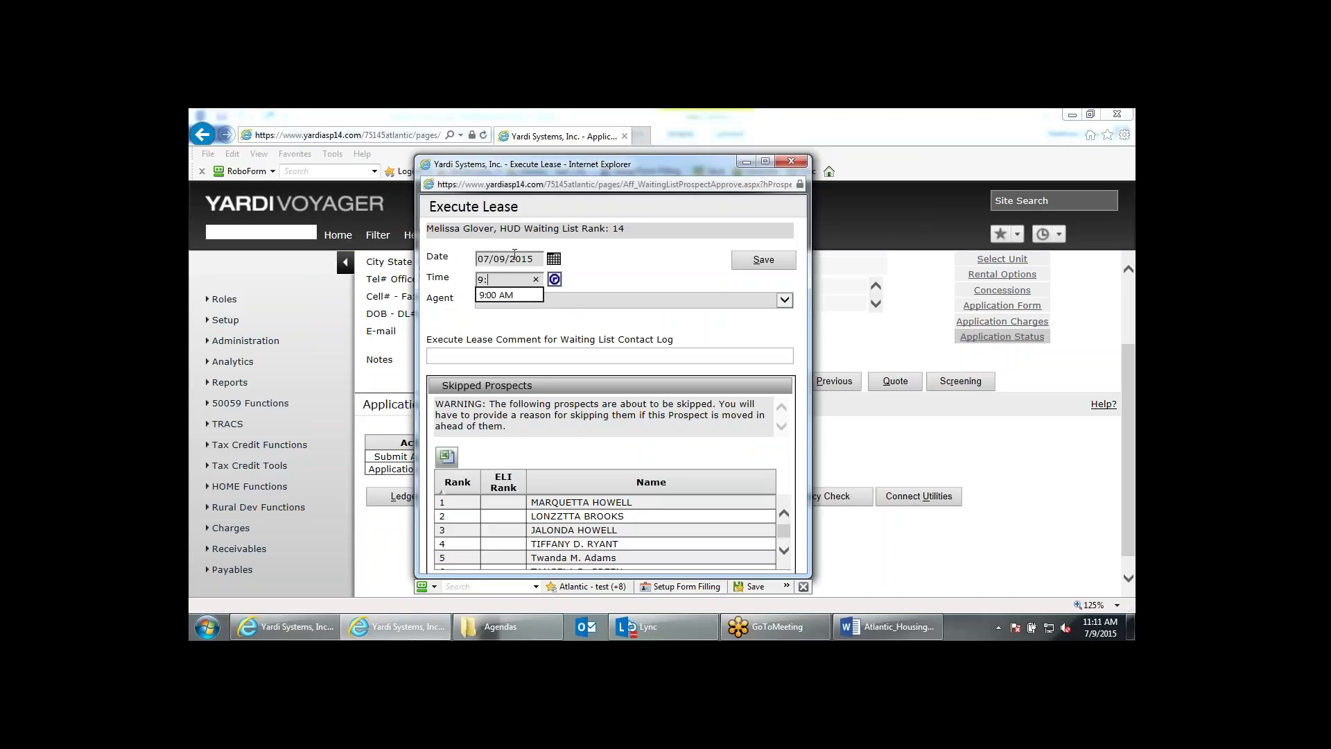
pyautogui.write('10 am')
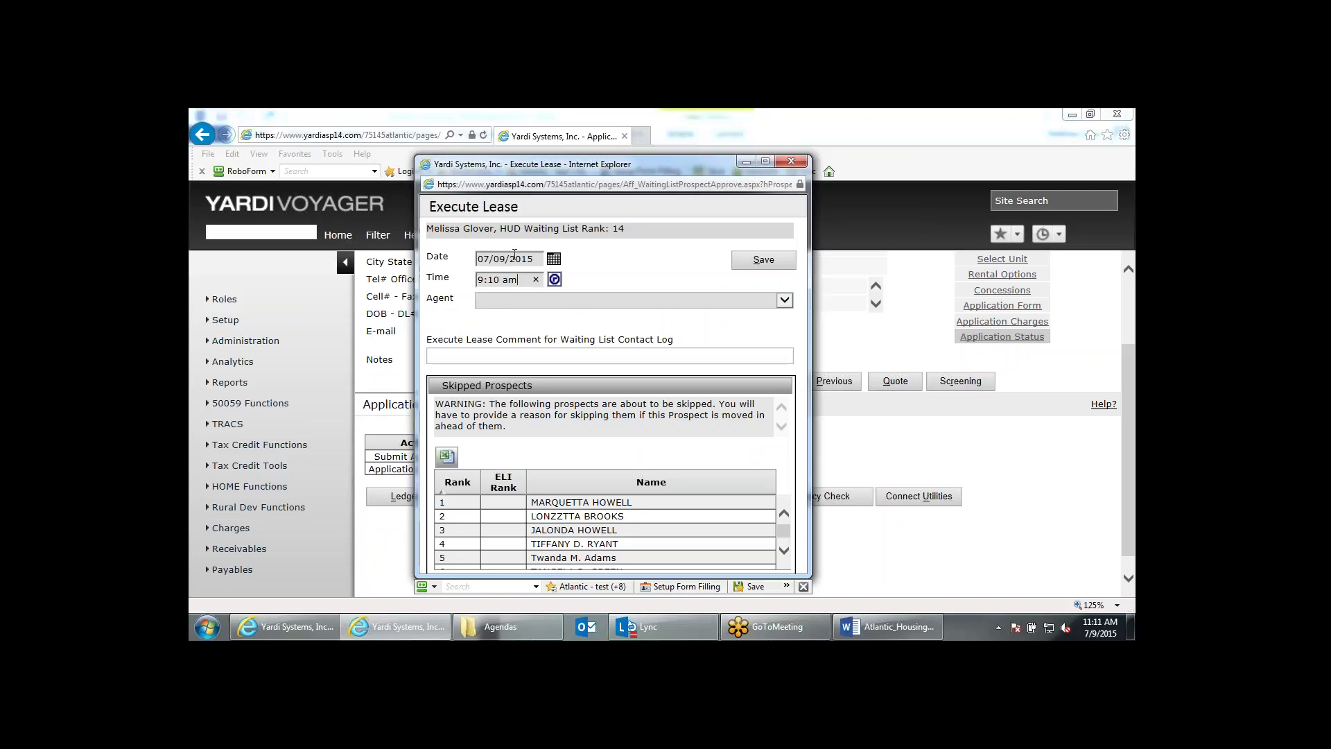
pyautogui.click(563, 301)
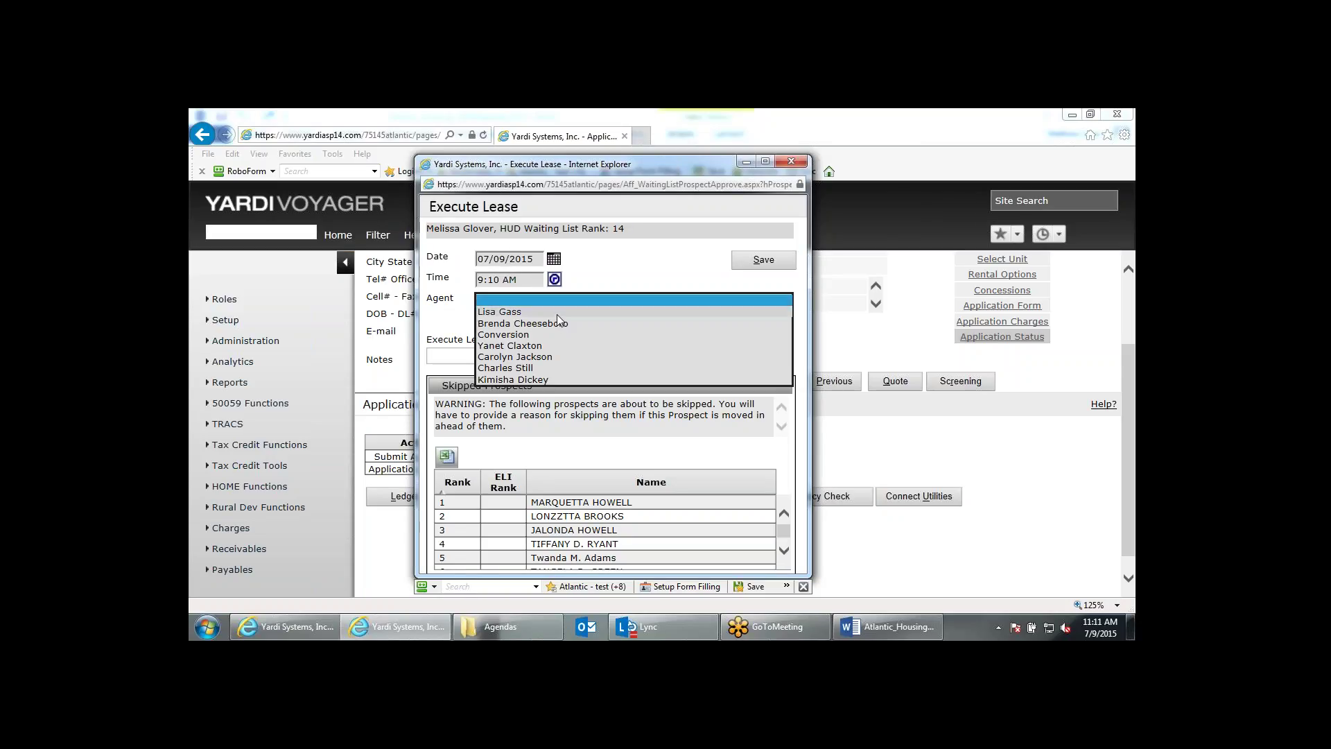
pyautogui.click(557, 314)
pyautogui.click(558, 326)
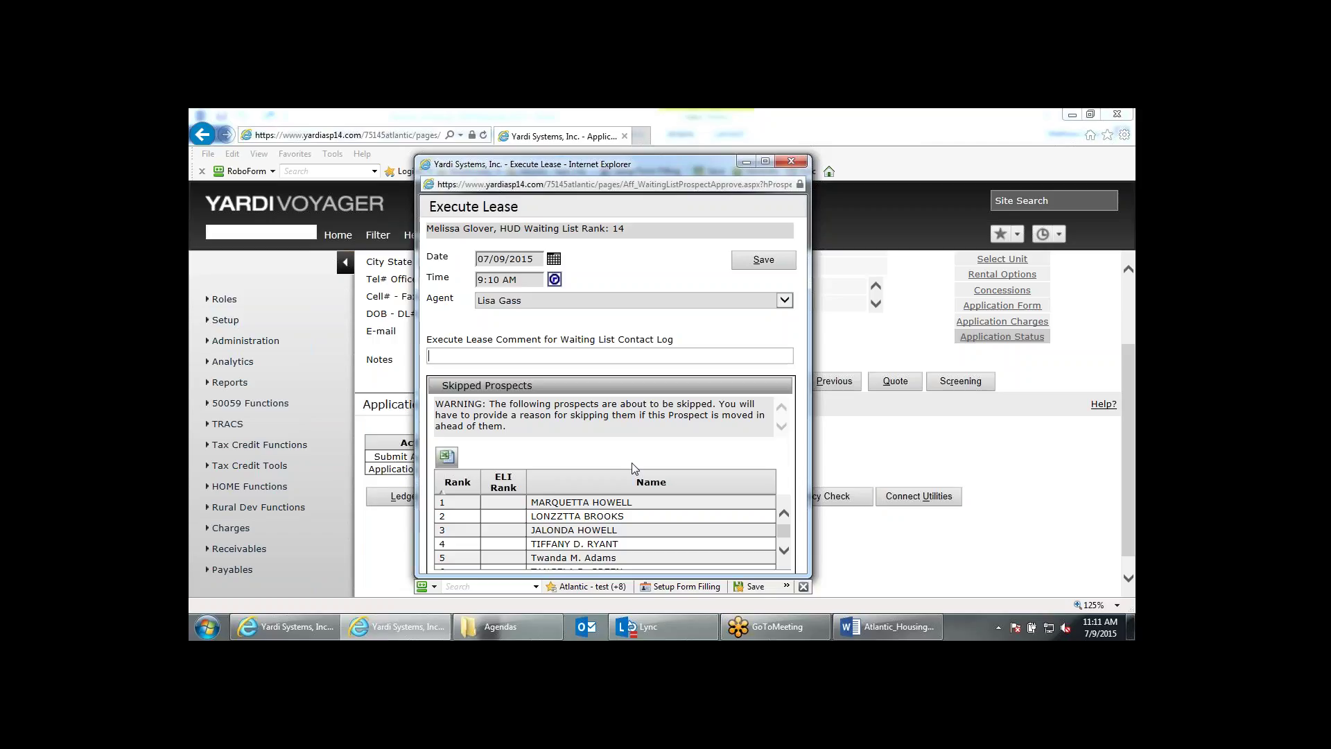
pyautogui.click(765, 268)
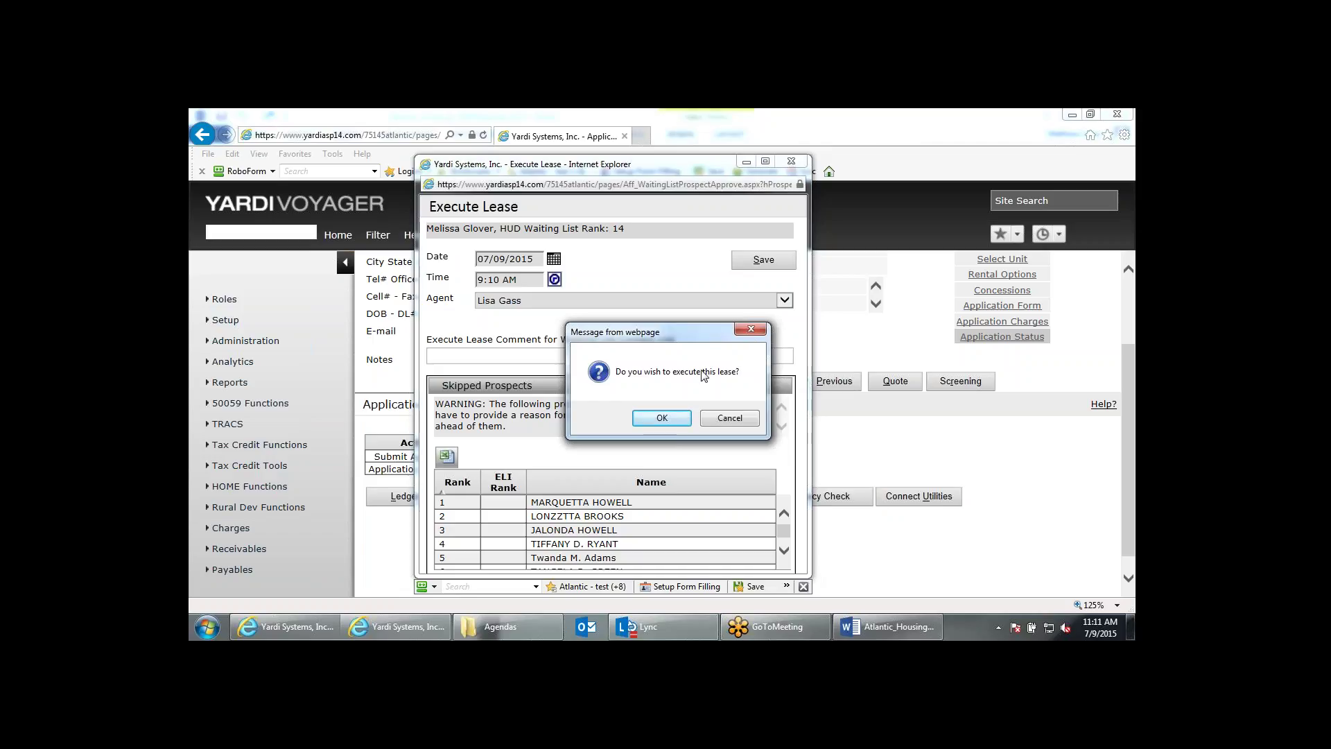
# Confirm the lease execution and review the Future resident record and its 50059 Data table.
pyautogui.click(666, 418)
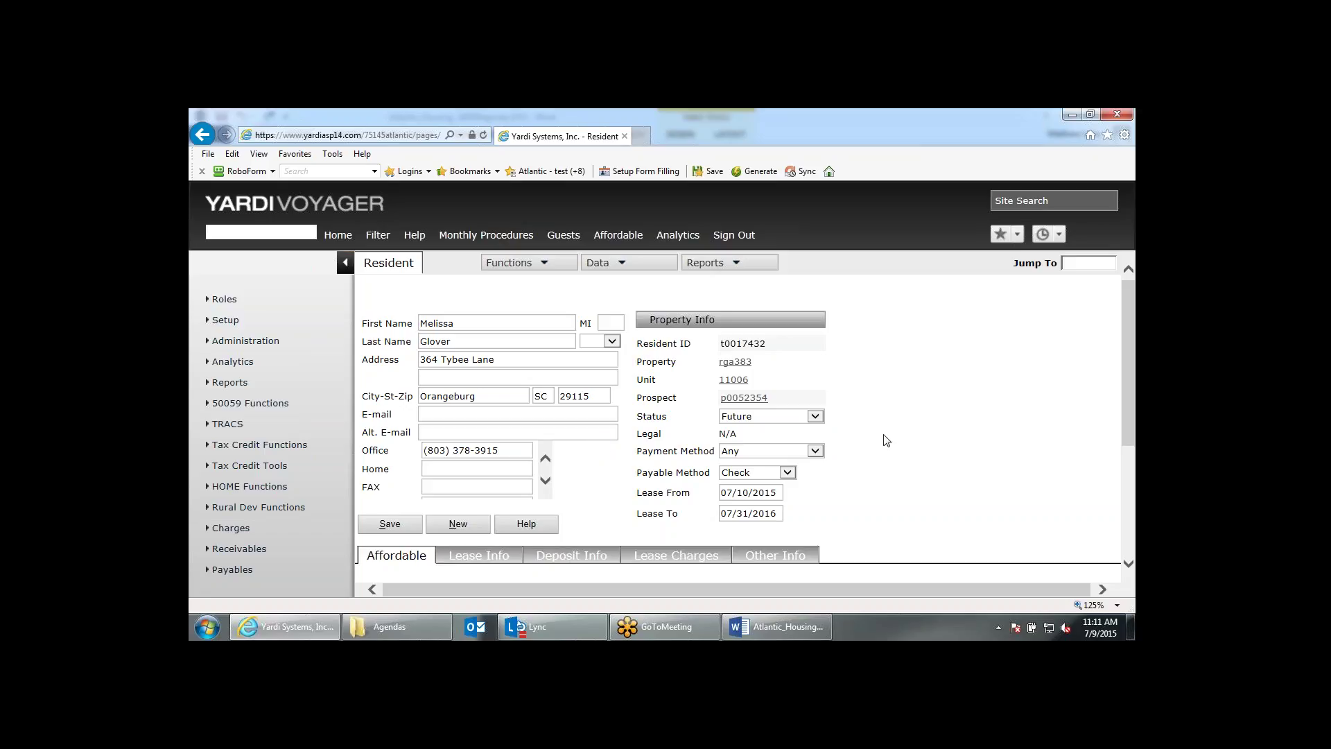
pyautogui.scroll(-3, 887, 438)
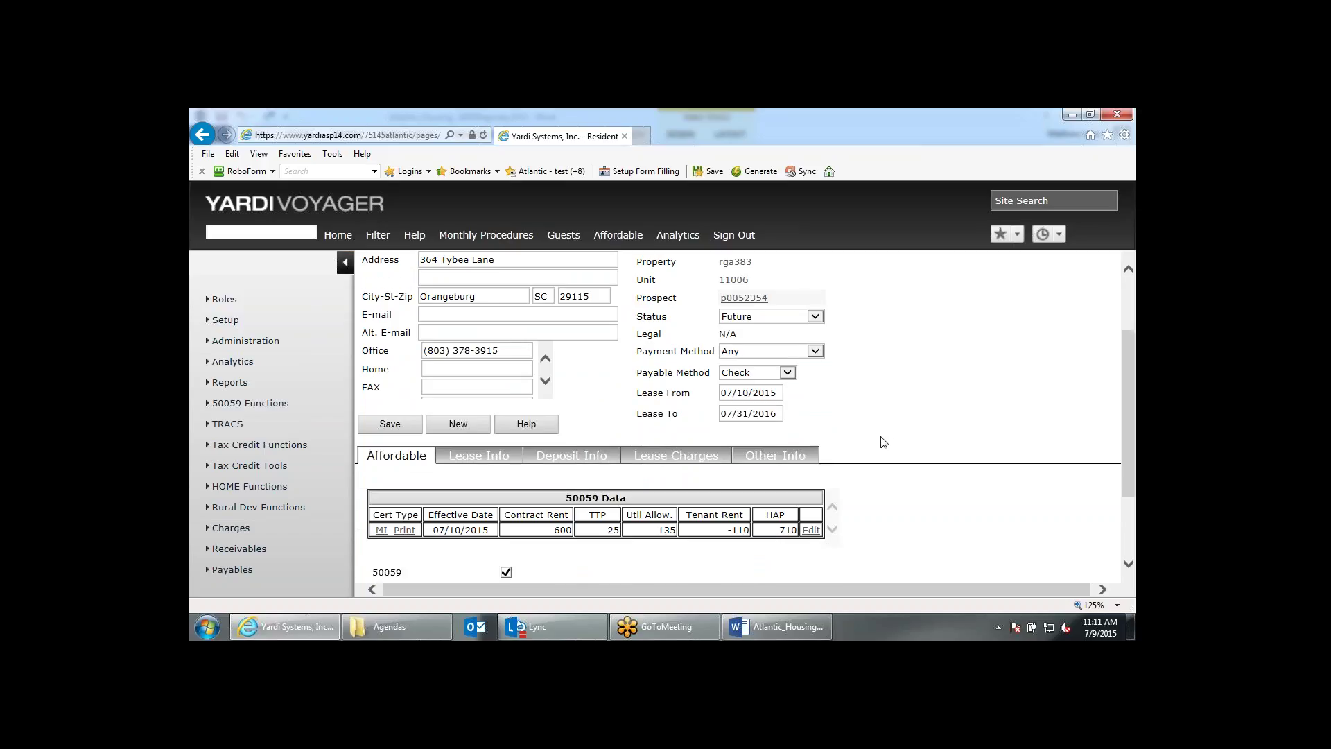
pyautogui.scroll(3, 884, 442)
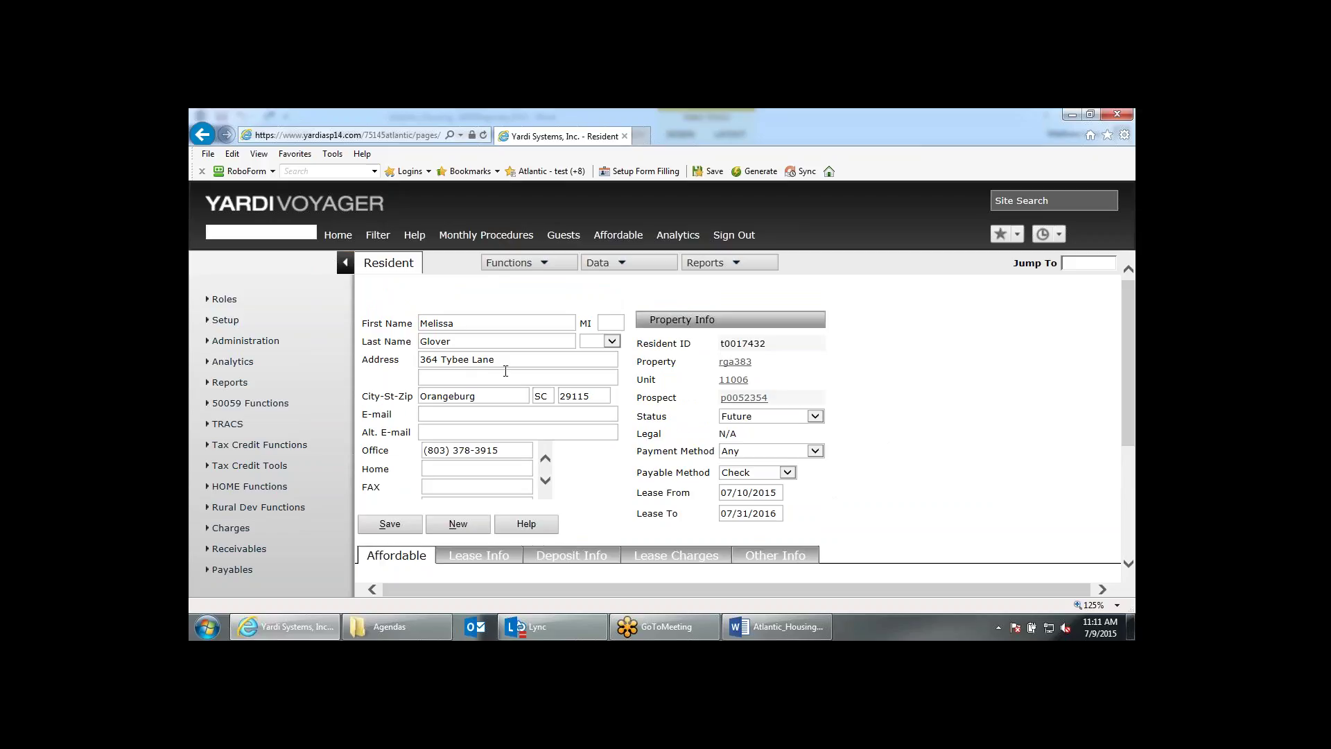
pyautogui.moveTo(496, 360); pyautogui.dragTo(421, 362)
pyautogui.scroll(-2, 926, 466)
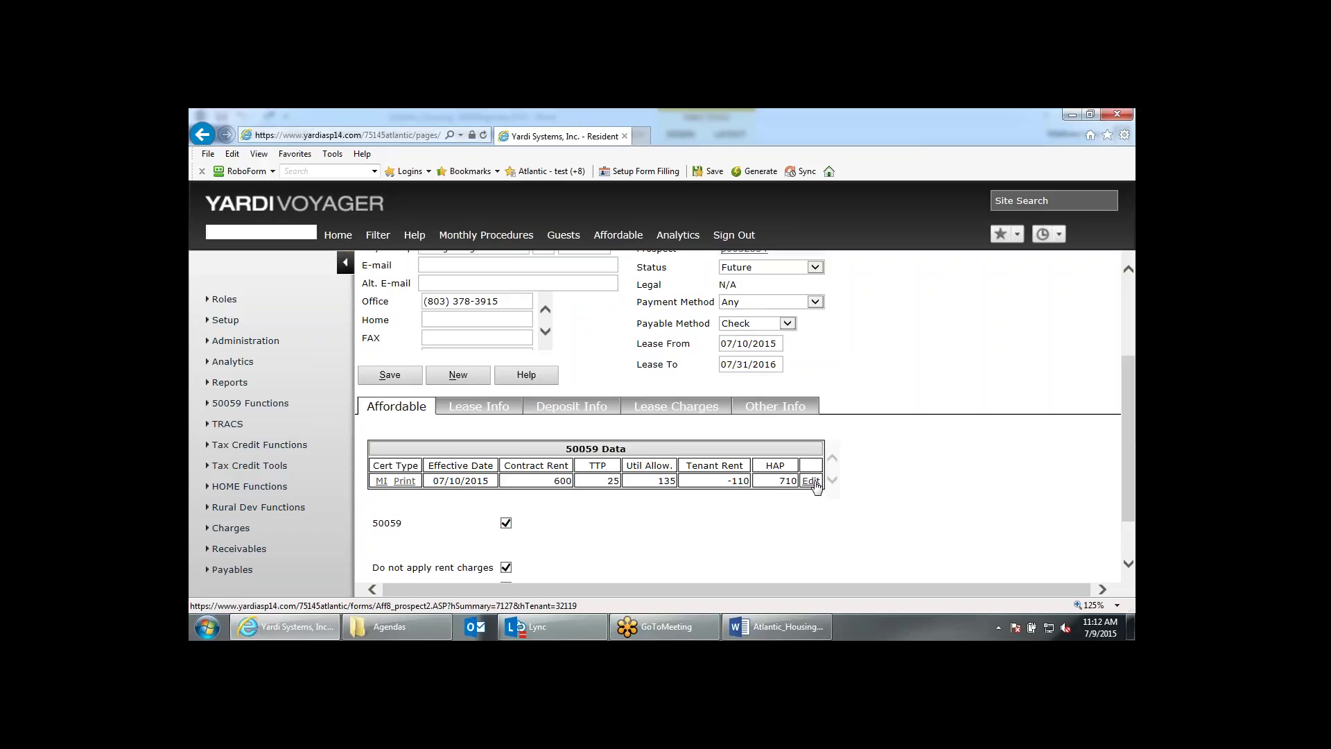
pyautogui.click(811, 481)
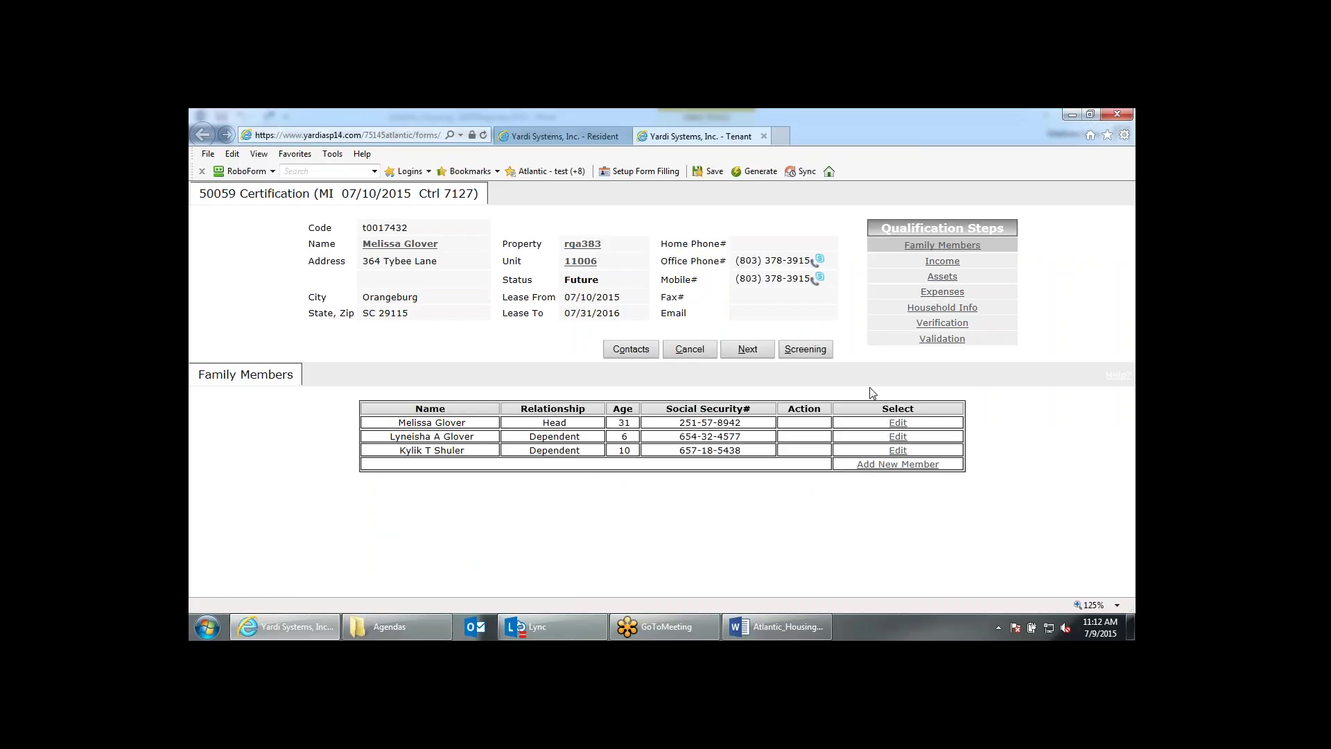
pyautogui.click(763, 137)
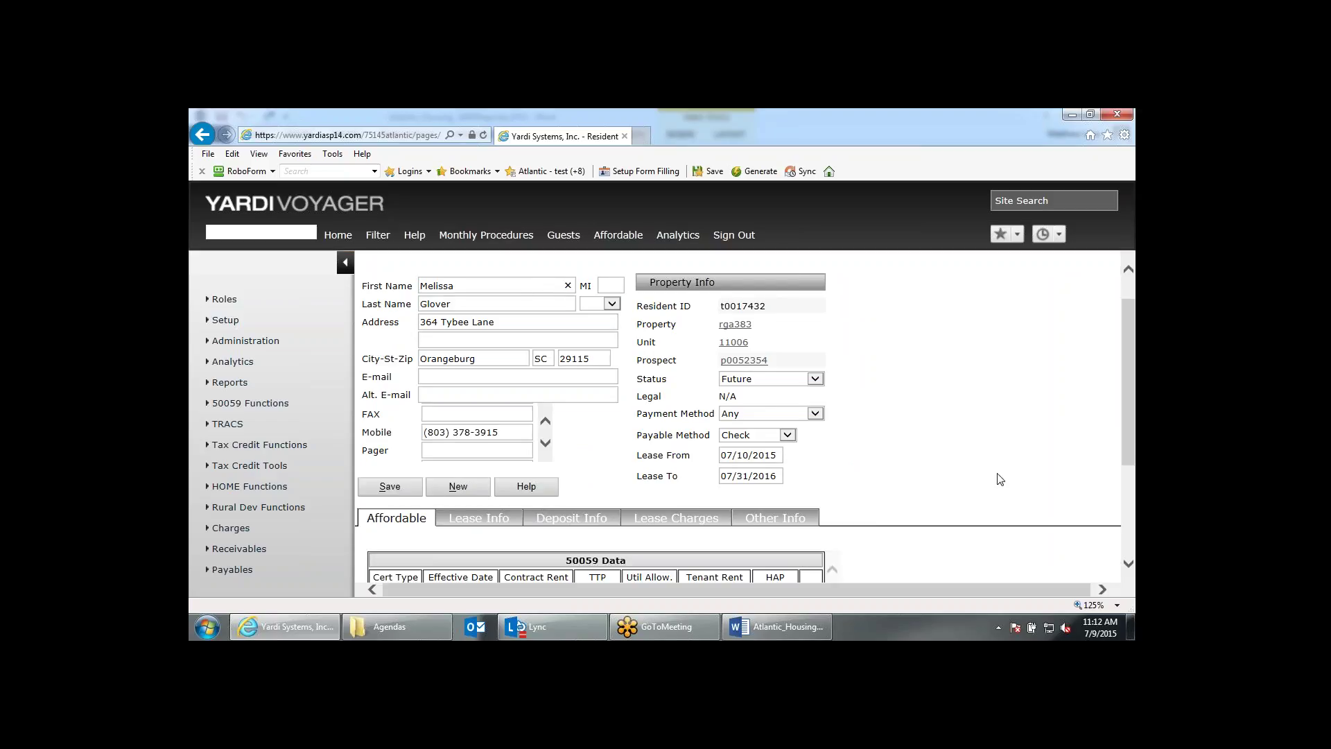
pyautogui.scroll(-2, 1001, 479)
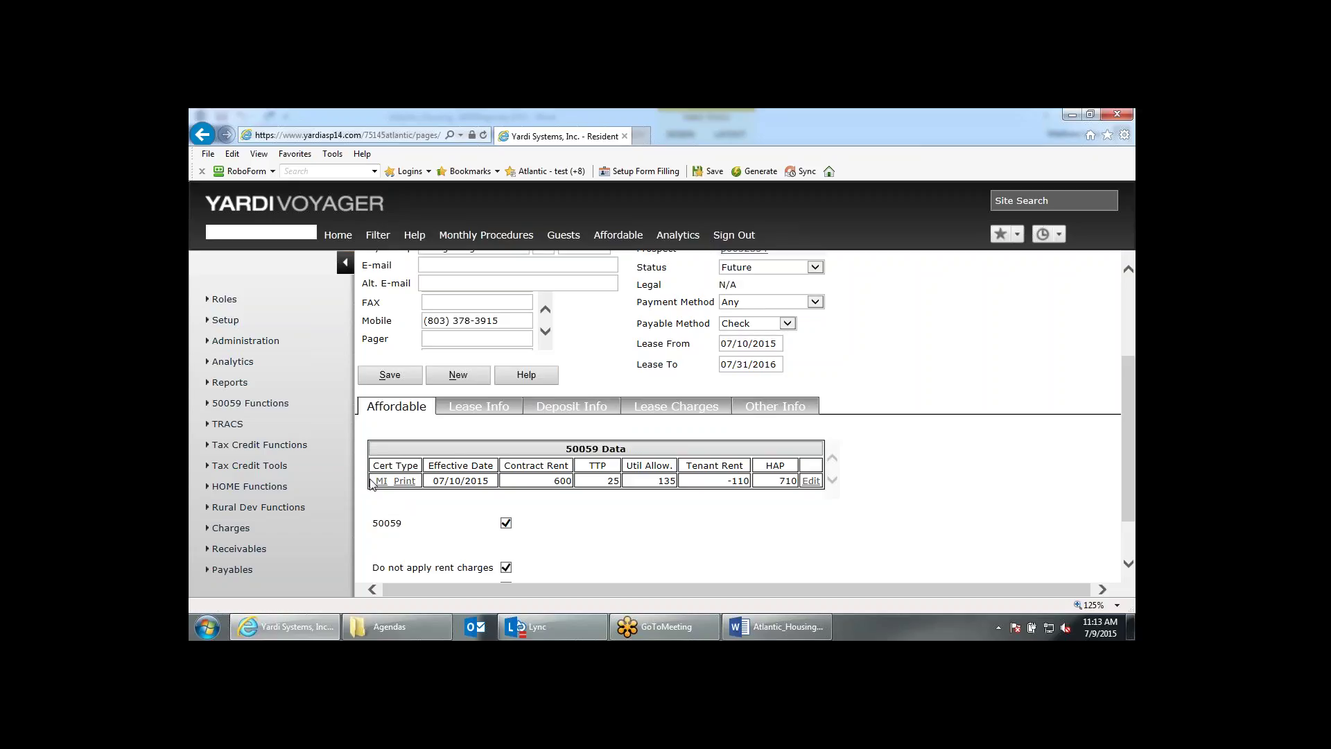
# Open the MI 50059 record, keep the 07/10/2015 effective date, and leave Extenuating Circumstances blank.
pyautogui.click(381, 481)
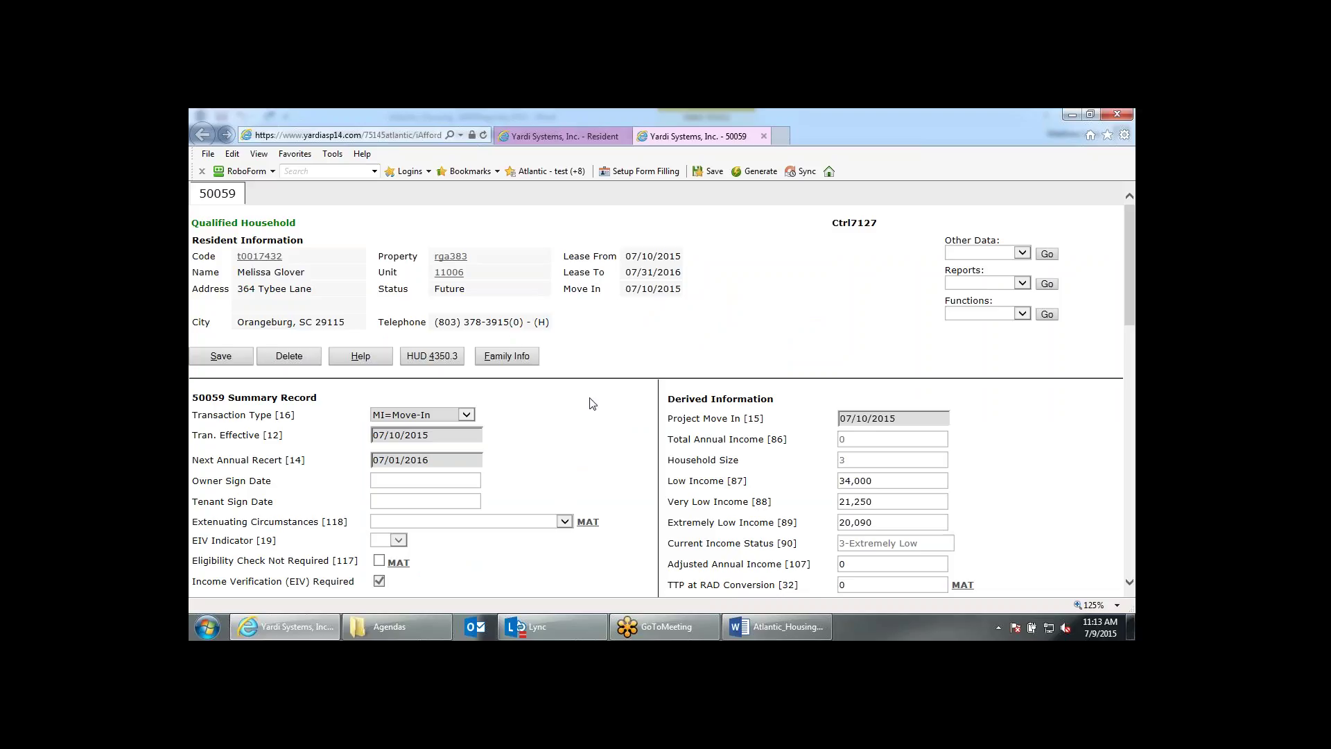
pyautogui.scroll(-1, 593, 403)
pyautogui.scroll(-3, 593, 403)
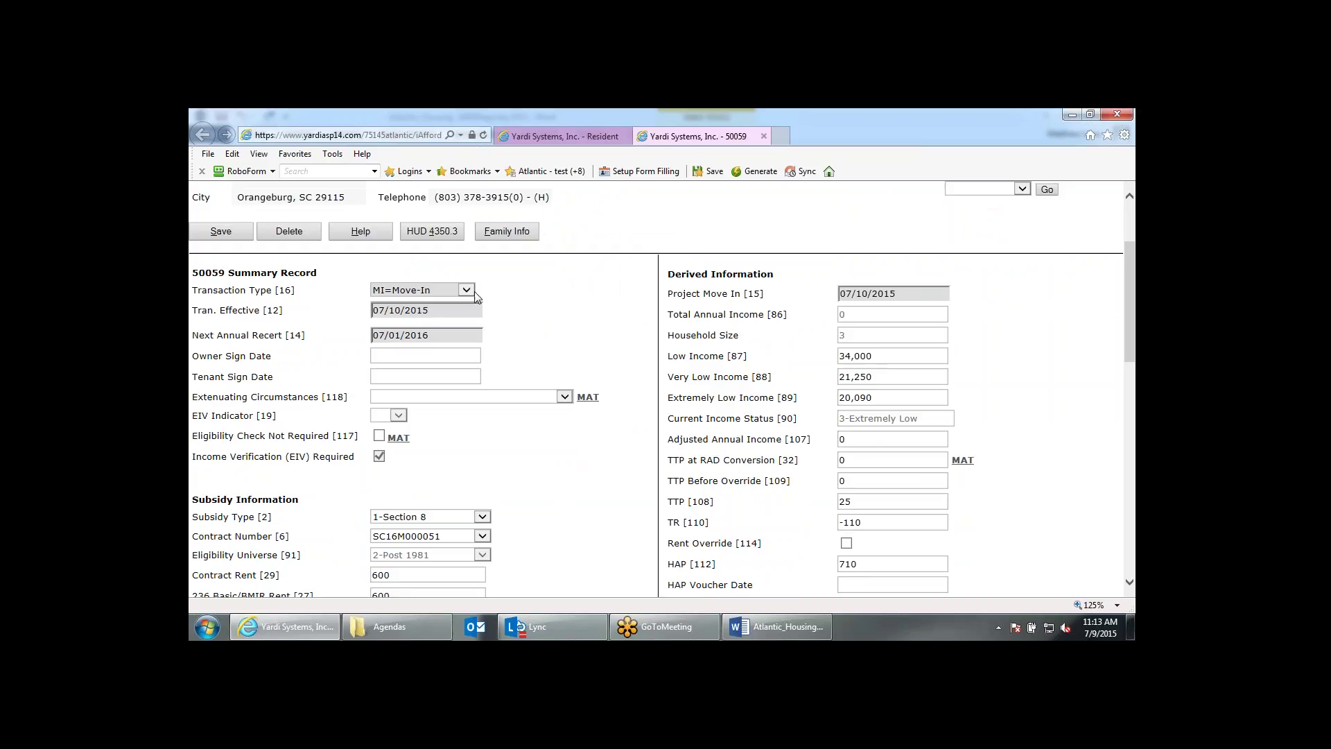
pyautogui.moveTo(406, 313); pyautogui.dragTo(373, 316)
pyautogui.click(258, 375)
pyautogui.click(500, 399)
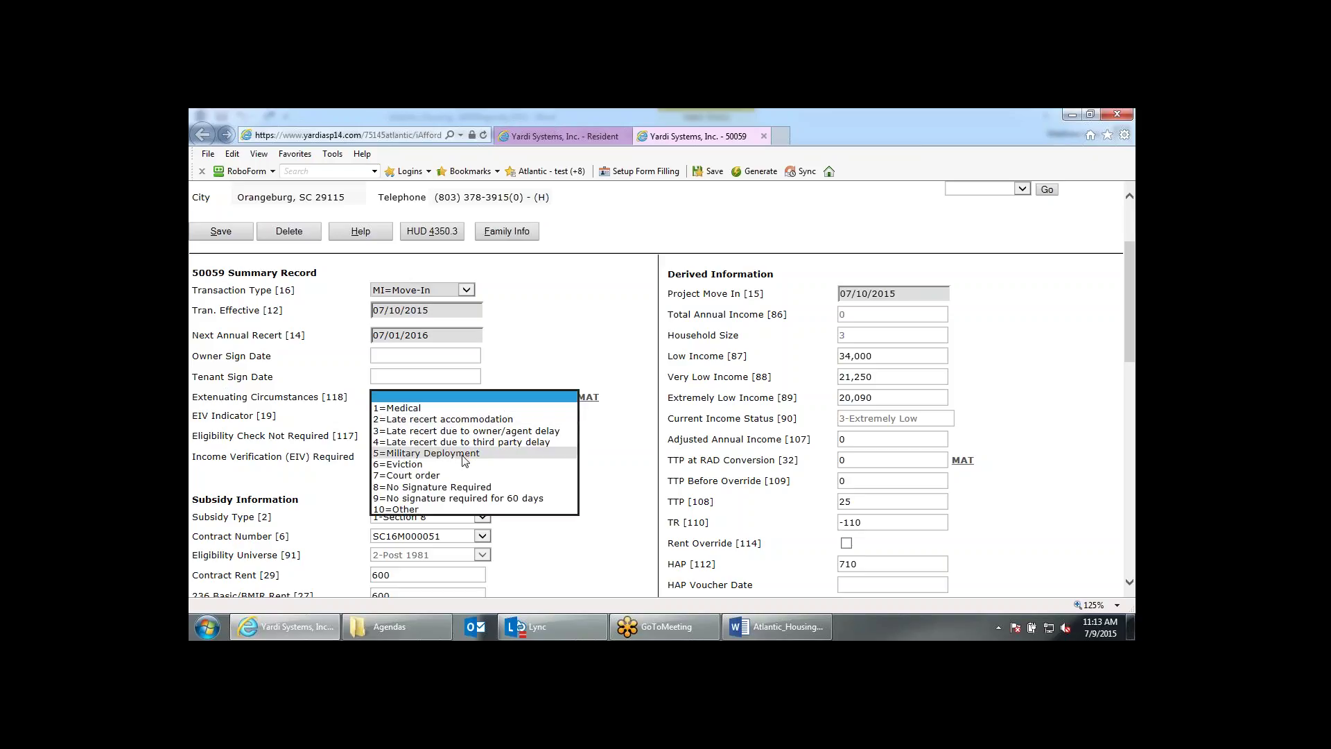
pyautogui.click(555, 367)
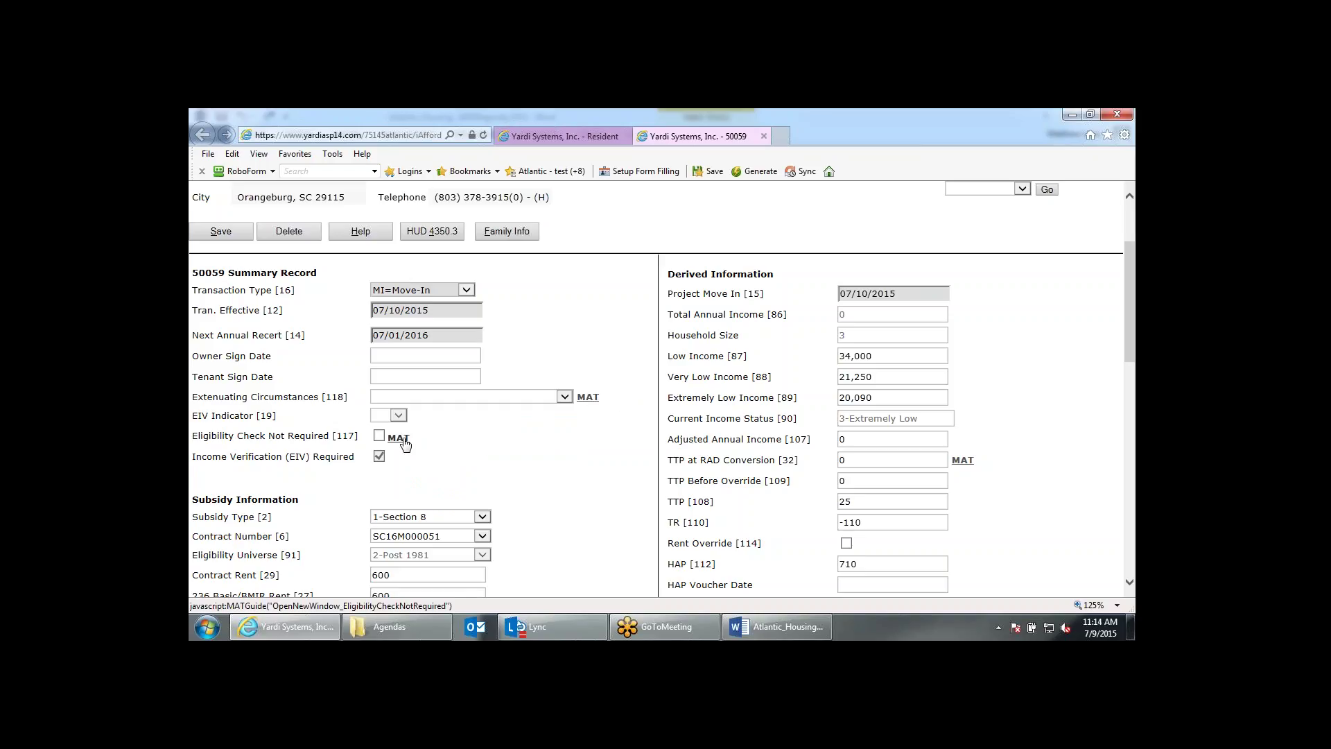
# Read the MAT Guide entry for Extenuating Circumstances, then close it.
pyautogui.click(587, 398)
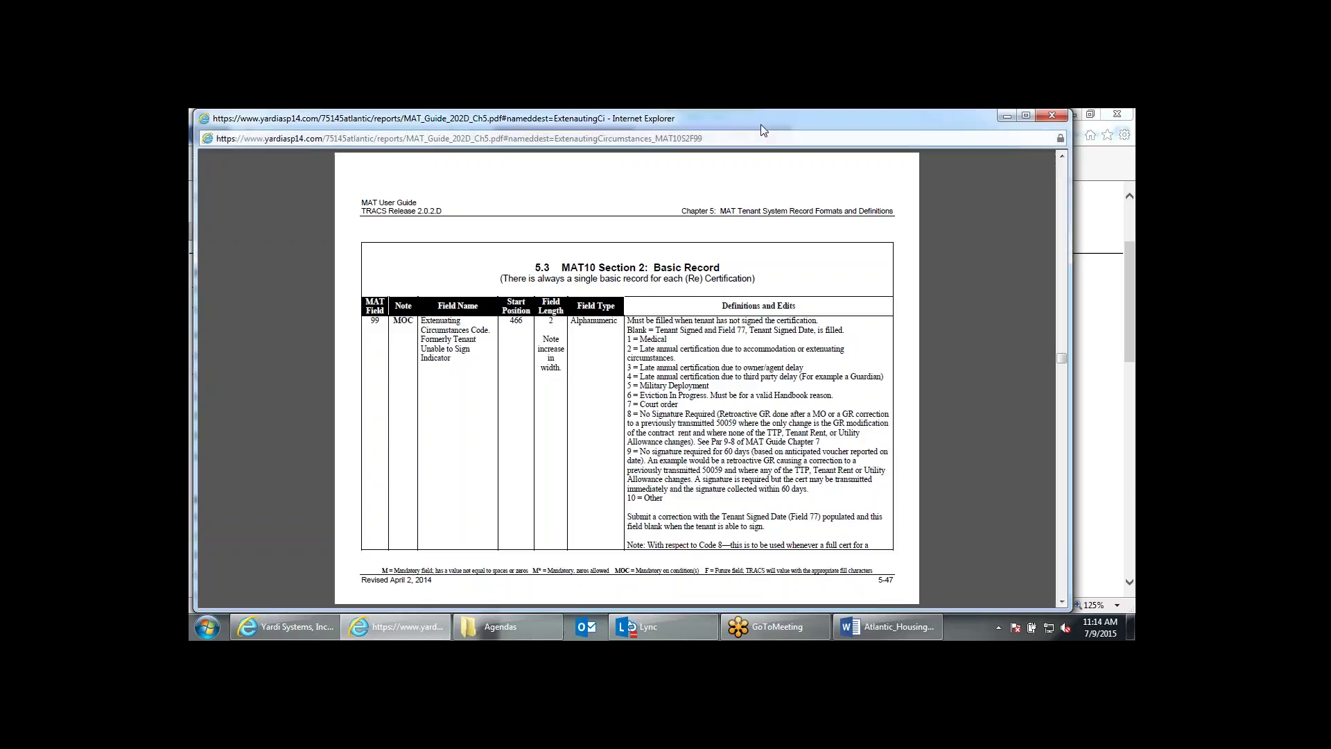
pyautogui.moveTo(762, 130); pyautogui.dragTo(762, 132)
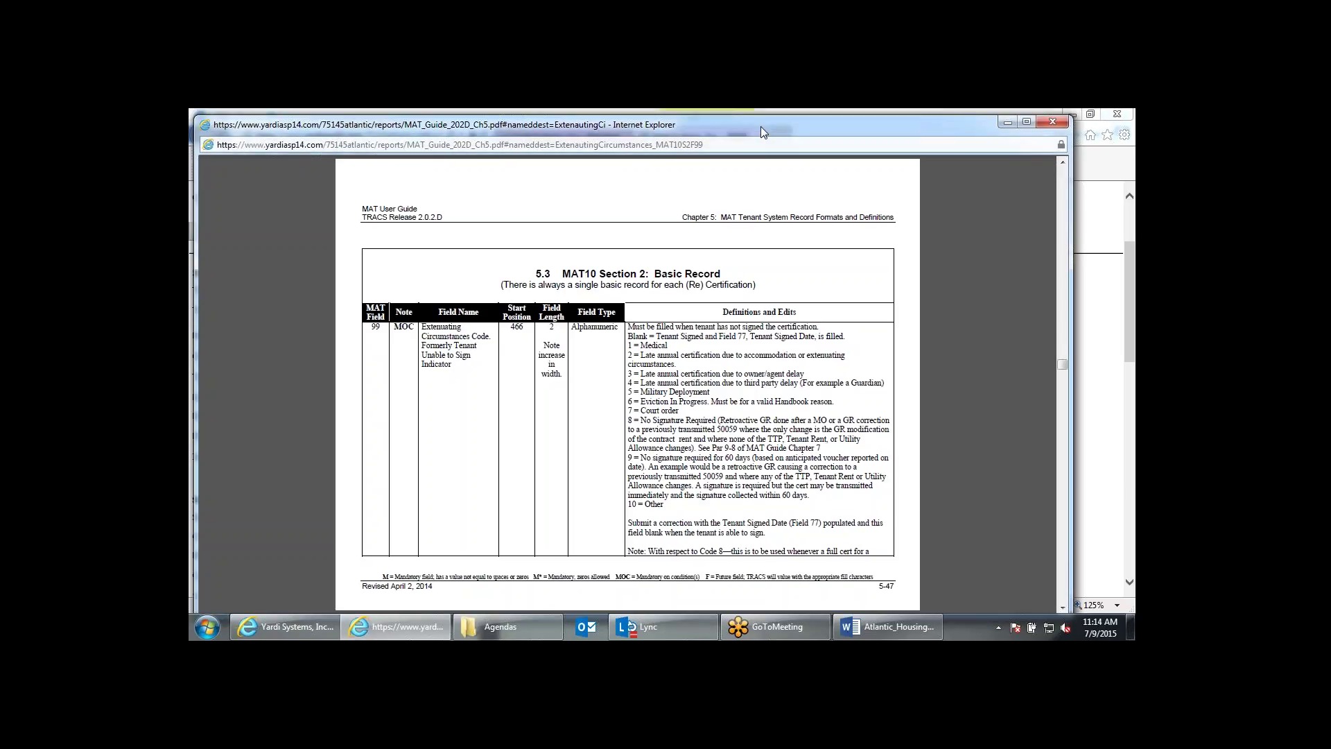
pyautogui.hotkey('alt', 'F4')
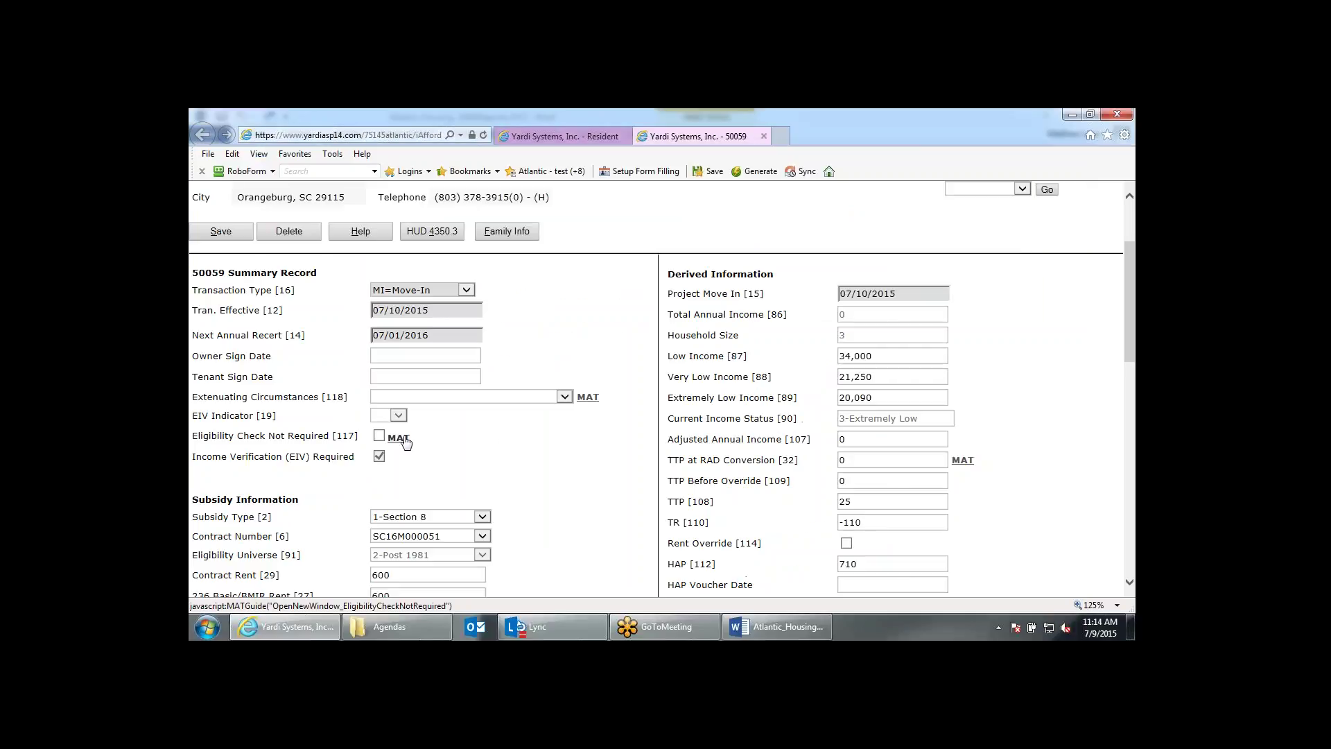
# Read the MAT Guide definition of Eligibility Check Not Required and close the guide.
pyautogui.click(402, 438)
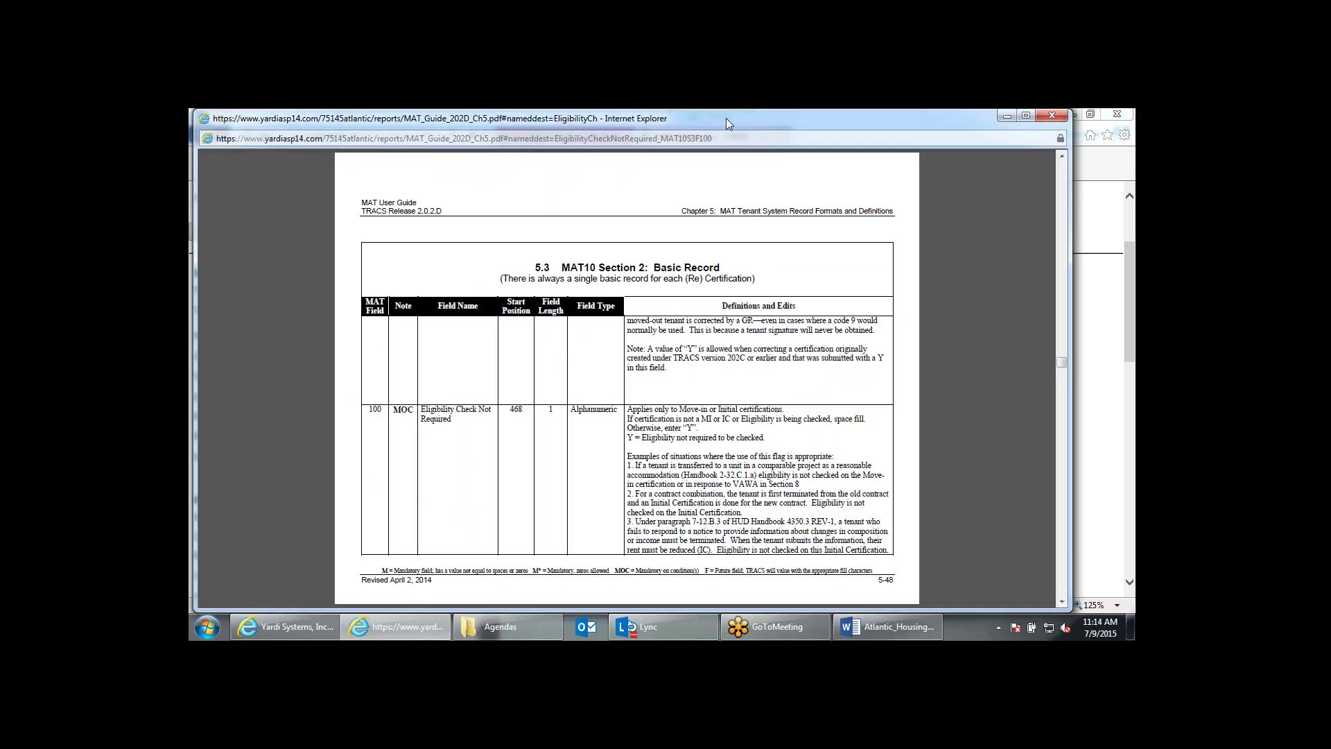
pyautogui.moveTo(726, 122); pyautogui.dragTo(662, 246)
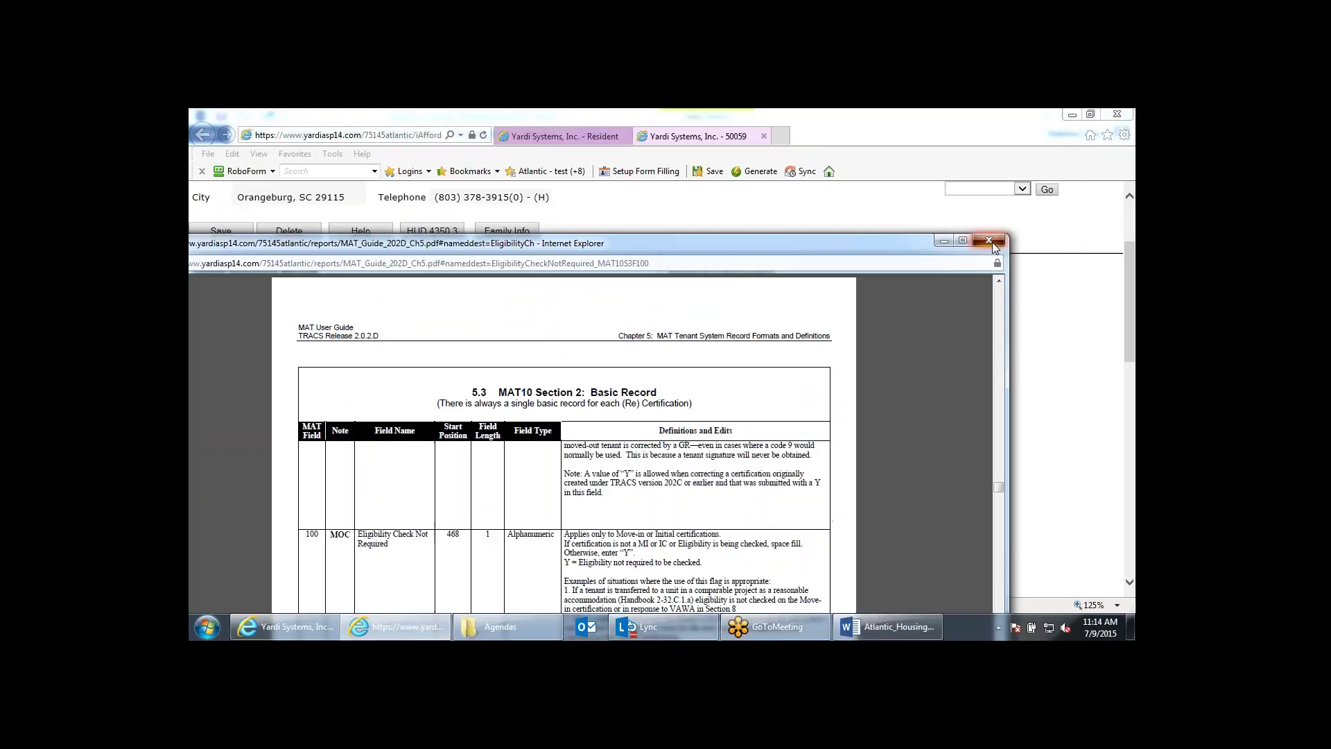
pyautogui.click(990, 241)
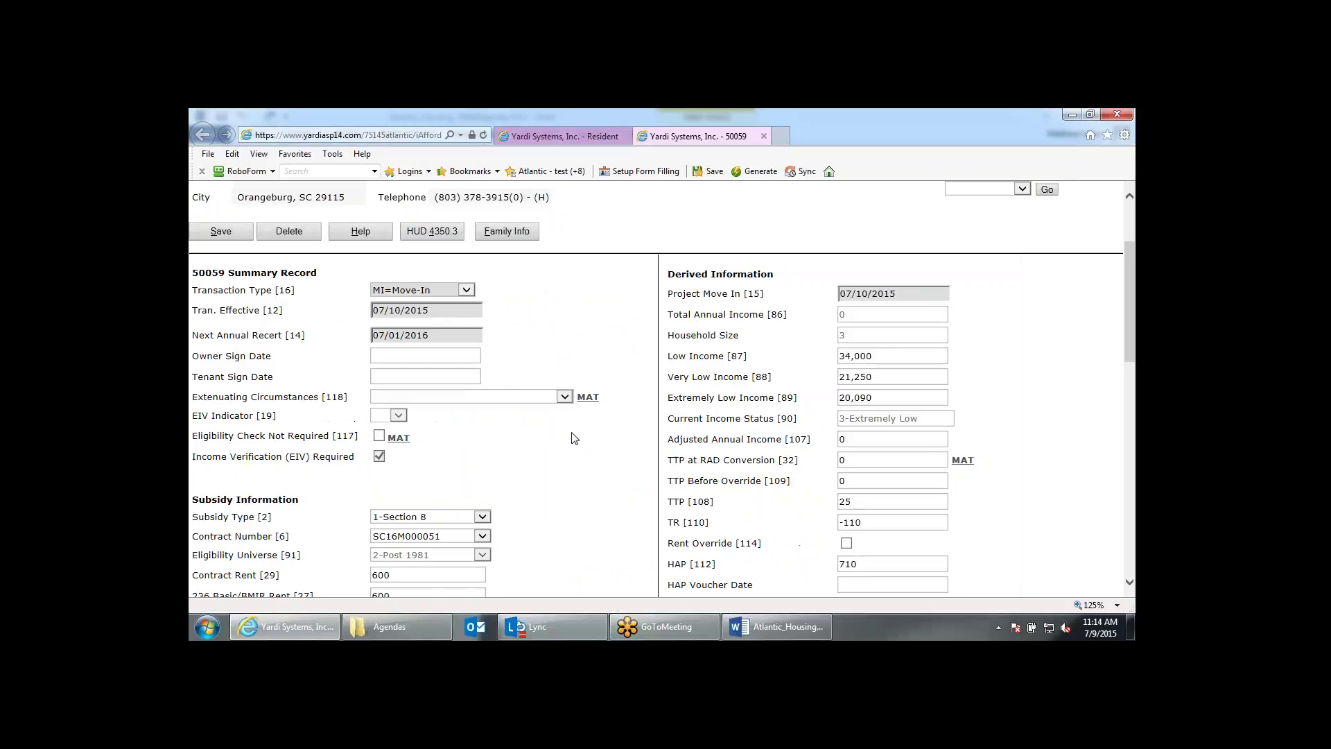
pyautogui.scroll(-1, 574, 438)
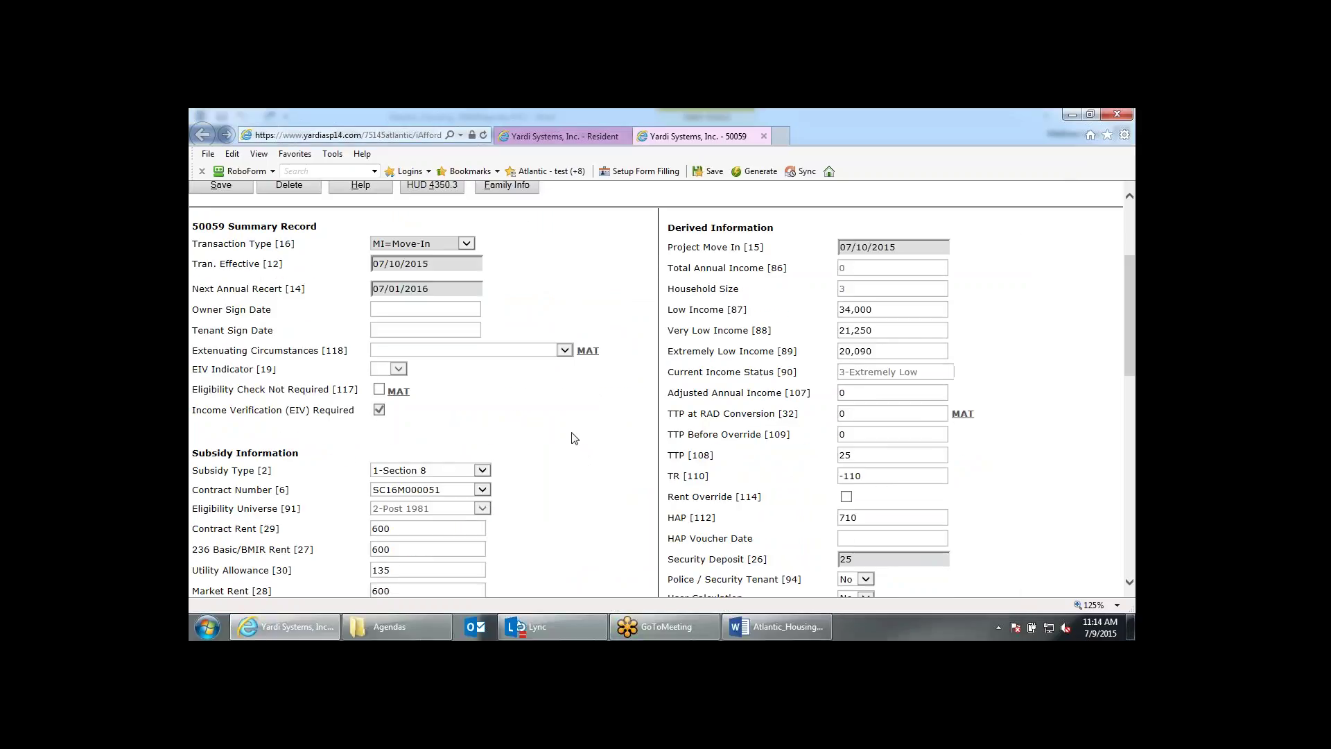
pyautogui.scroll(-3, 574, 438)
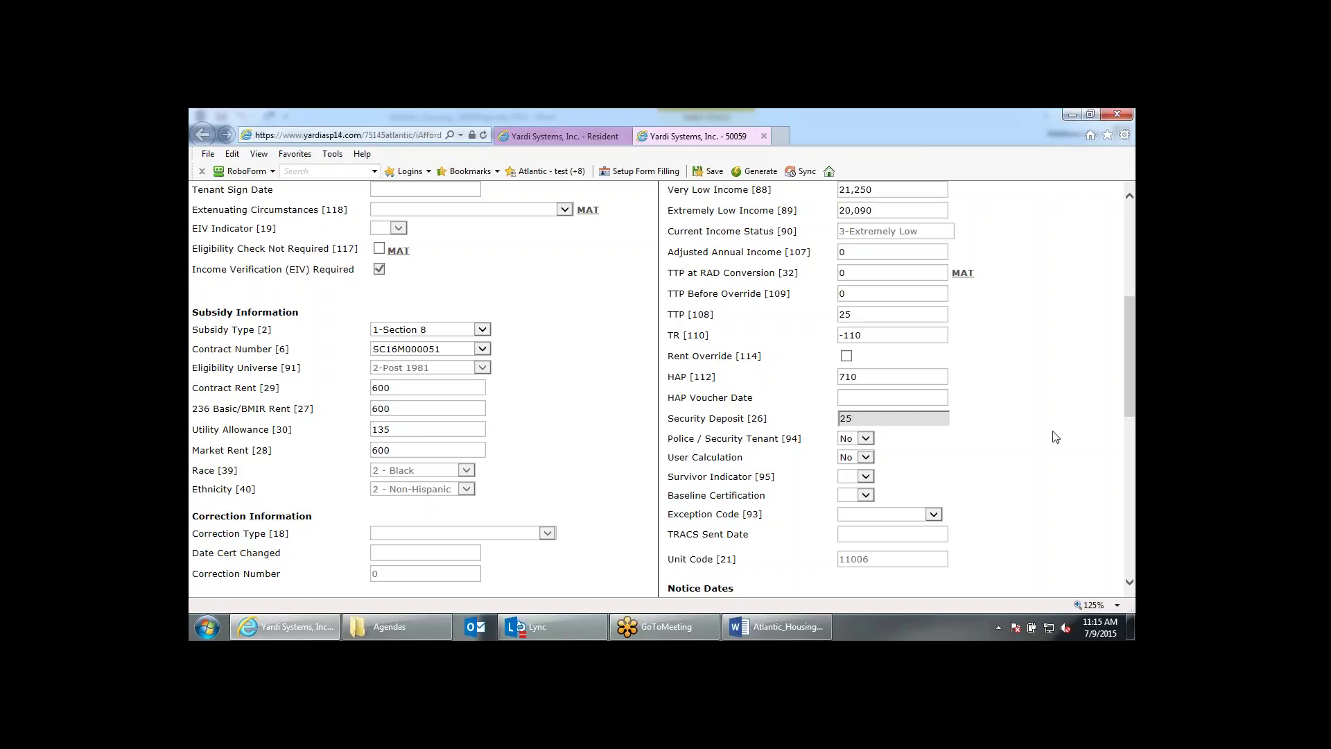
pyautogui.scroll(3, 1055, 436)
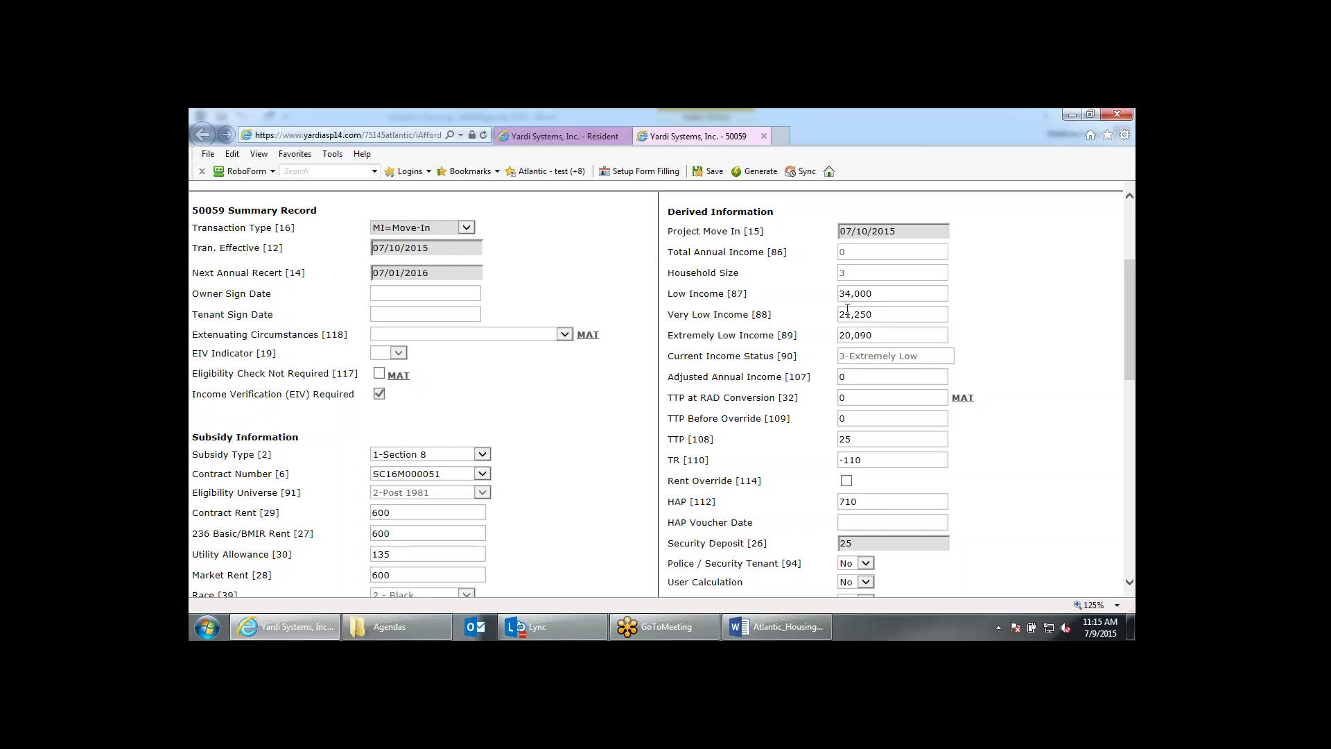
pyautogui.scroll(-1, 962, 325)
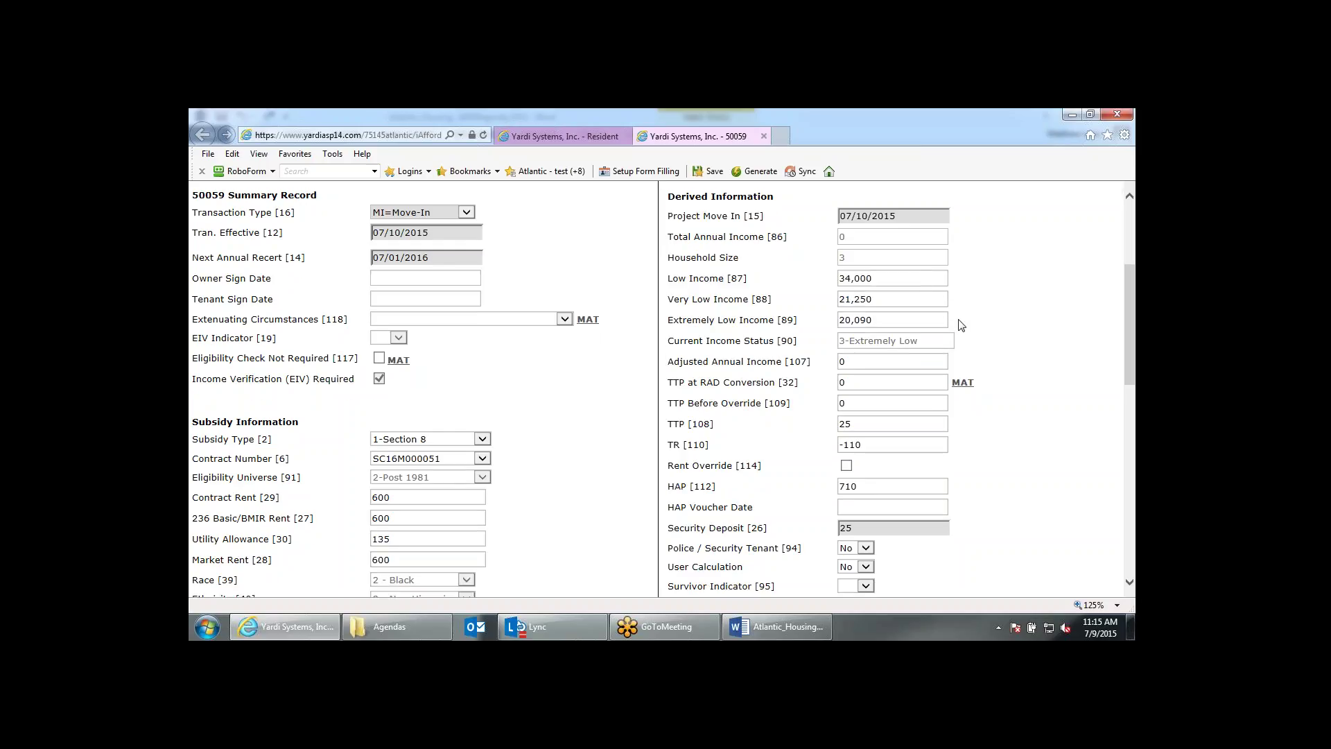
pyautogui.scroll(-3, 961, 325)
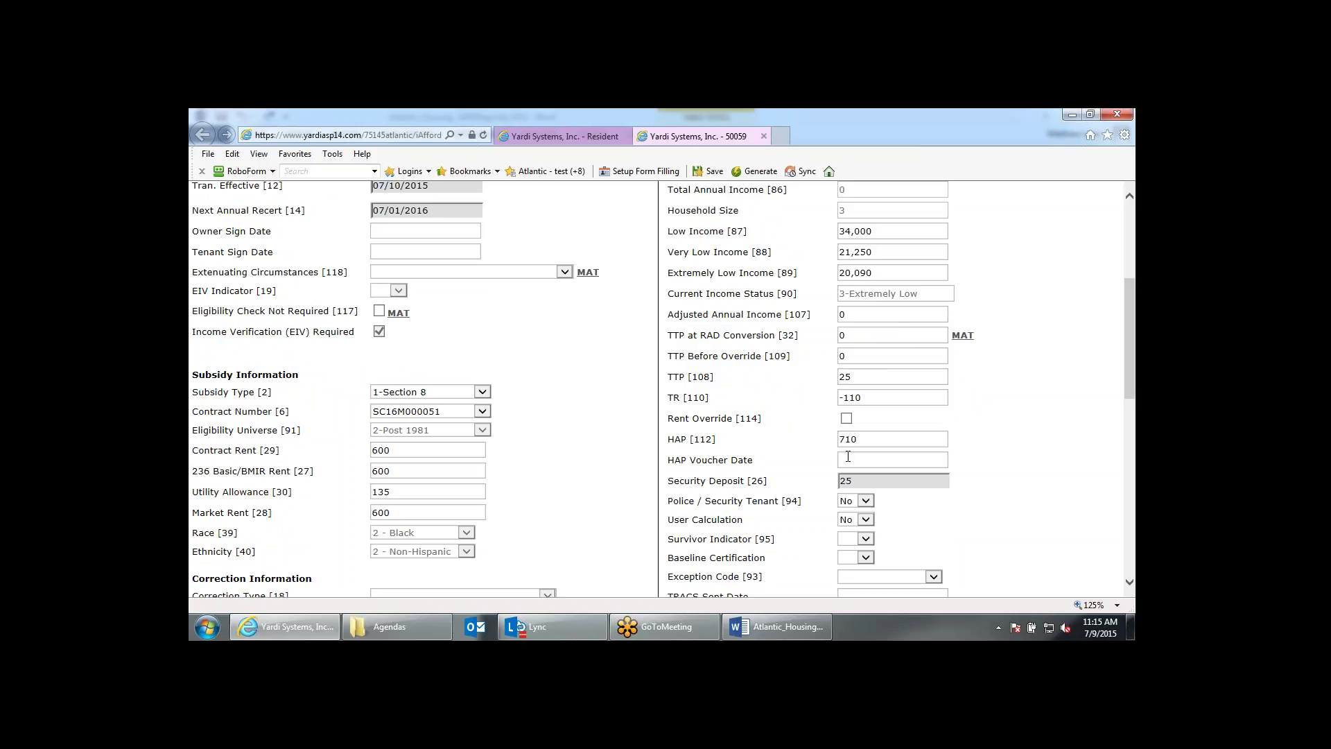
pyautogui.click(853, 459)
pyautogui.scroll(-3, 1056, 446)
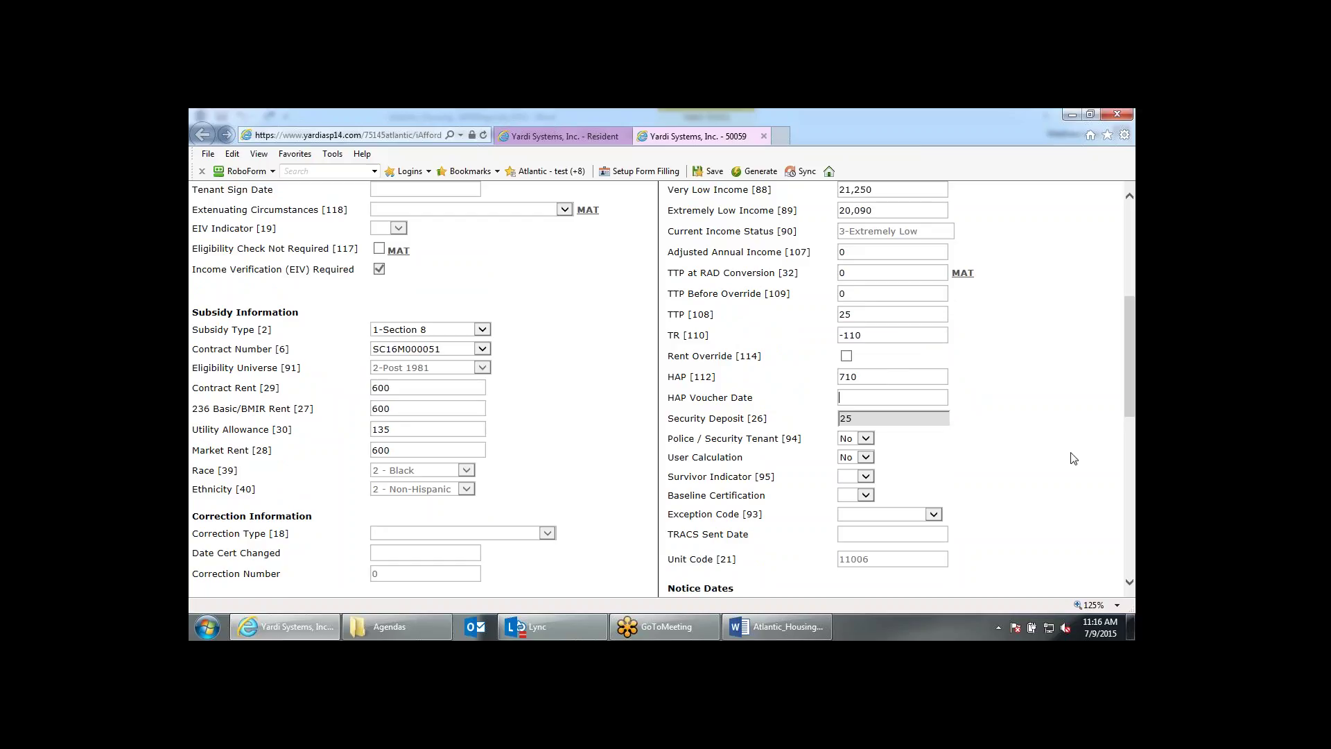
pyautogui.scroll(3, 1073, 454)
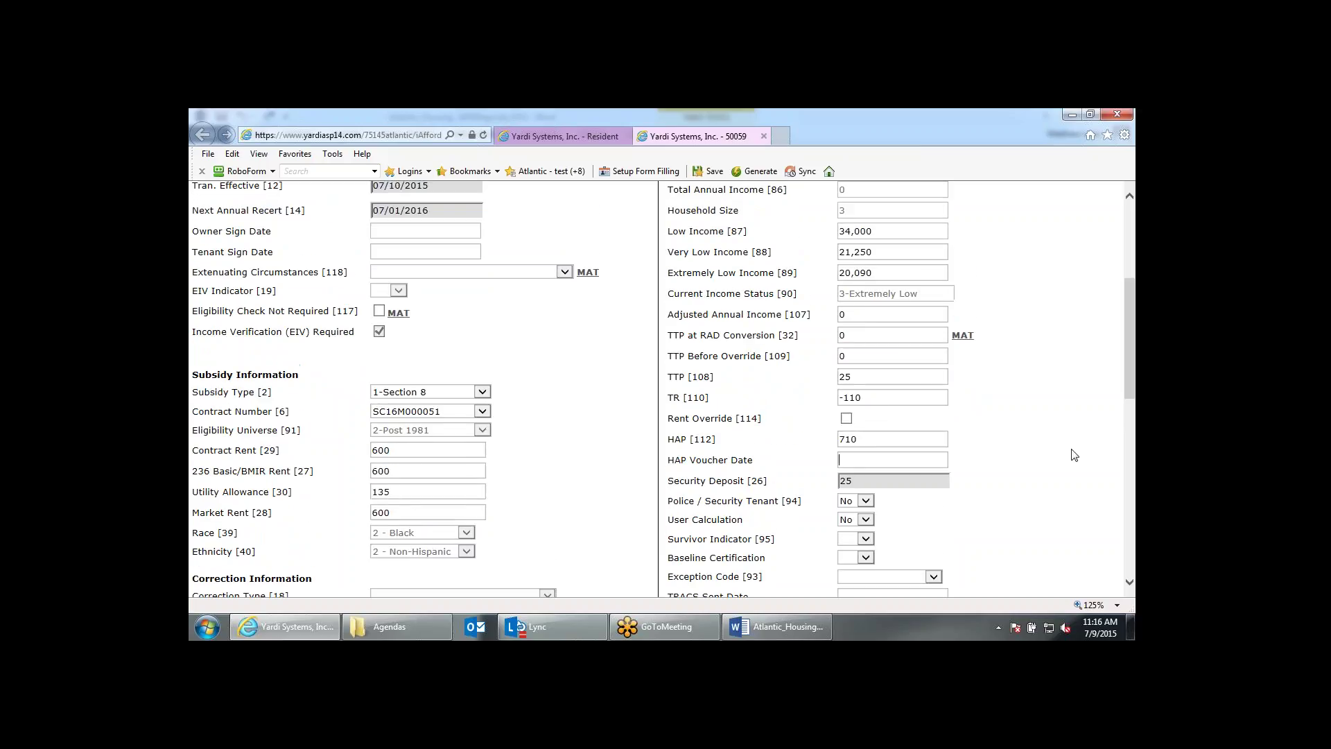
pyautogui.scroll(6, 1074, 455)
pyautogui.scroll(-3, 1017, 427)
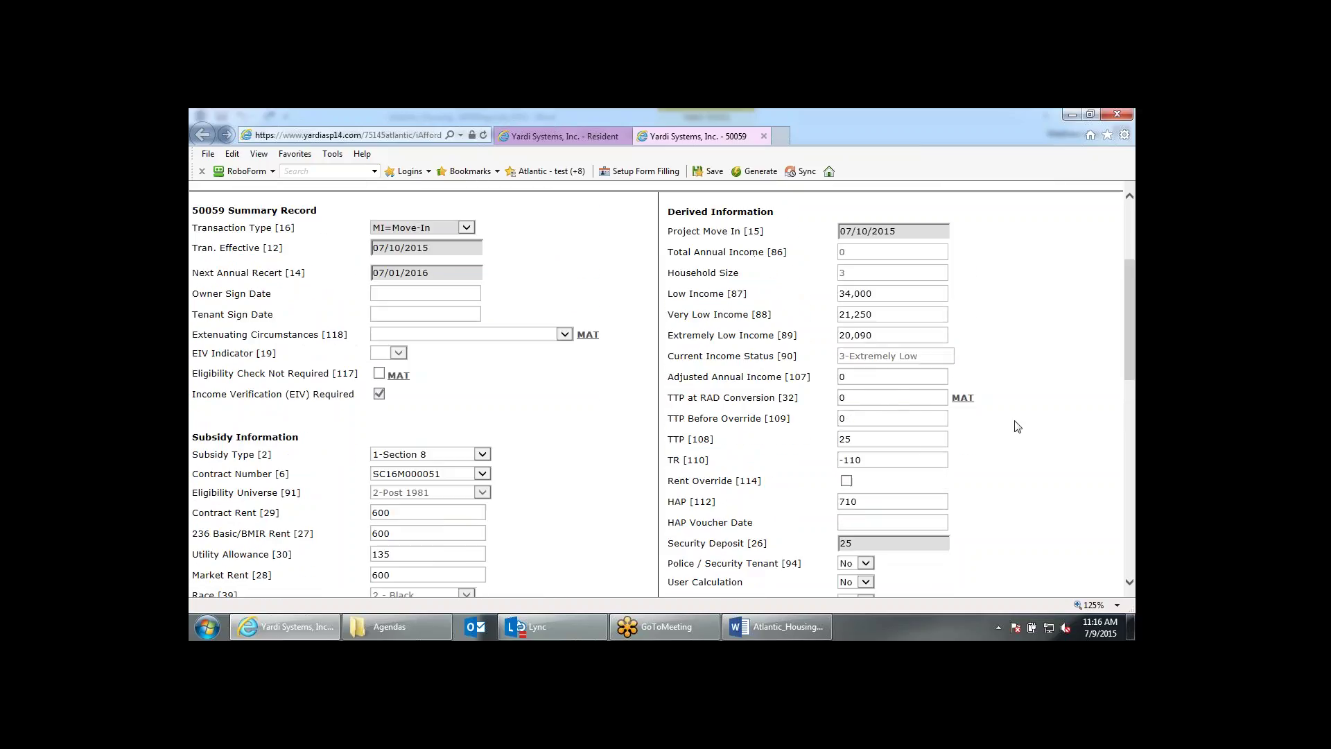
pyautogui.scroll(3, 1016, 427)
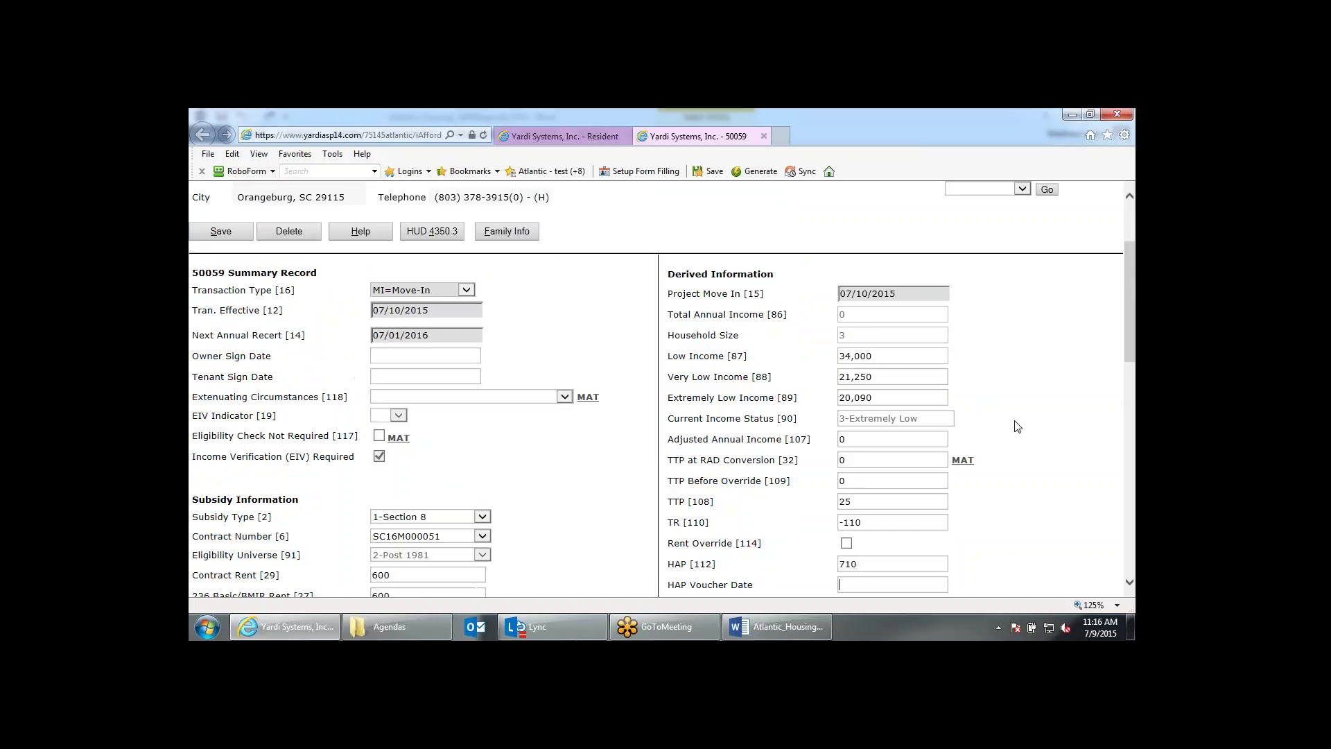
pyautogui.scroll(6, 1017, 427)
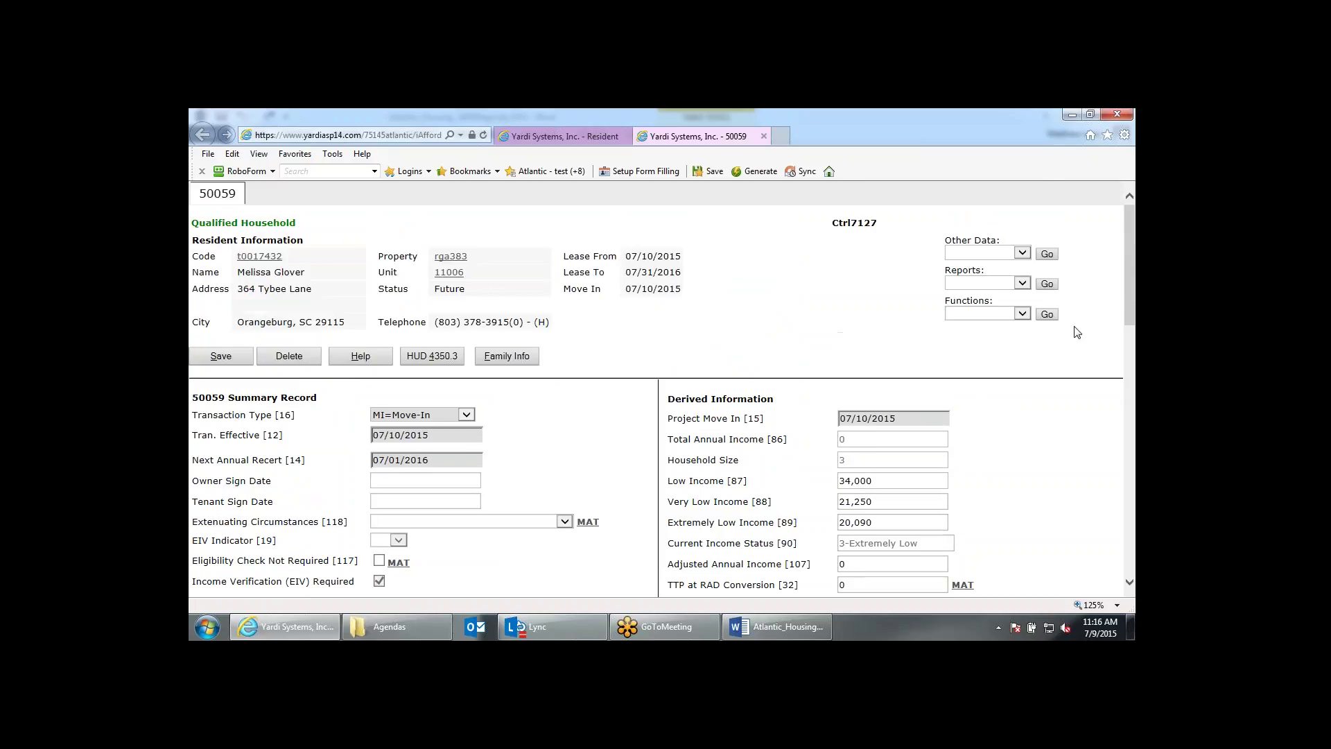
# Run the 50059 Full Pack report from the household's Reports list.
pyautogui.click(1022, 253)
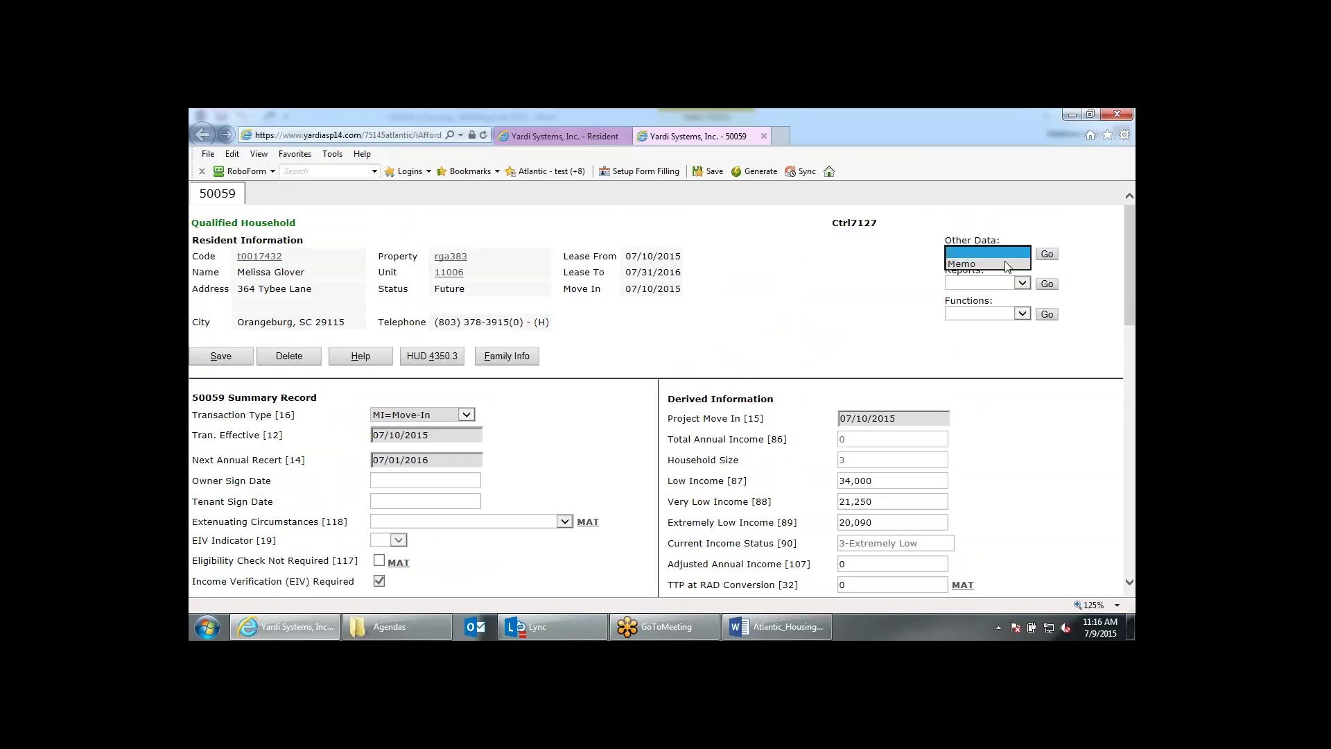
pyautogui.click(880, 297)
pyautogui.click(1021, 284)
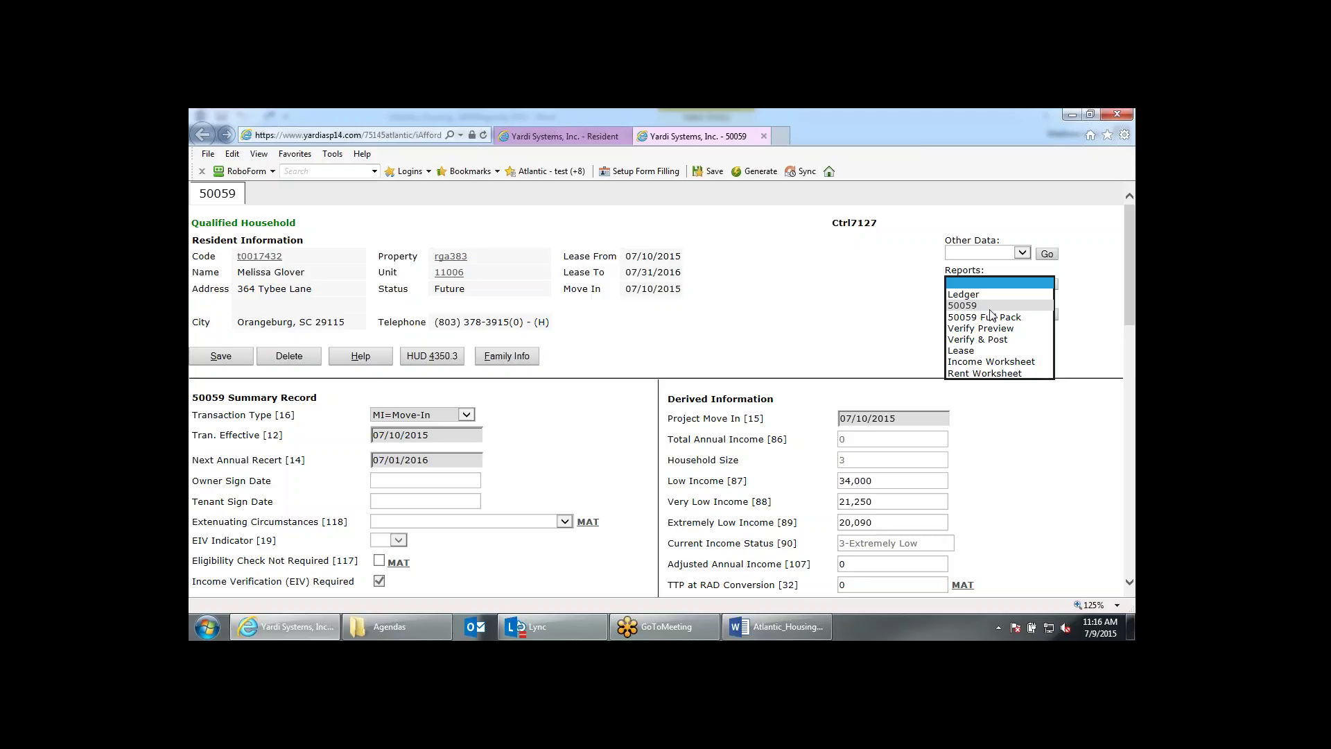
pyautogui.click(993, 317)
pyautogui.click(1049, 287)
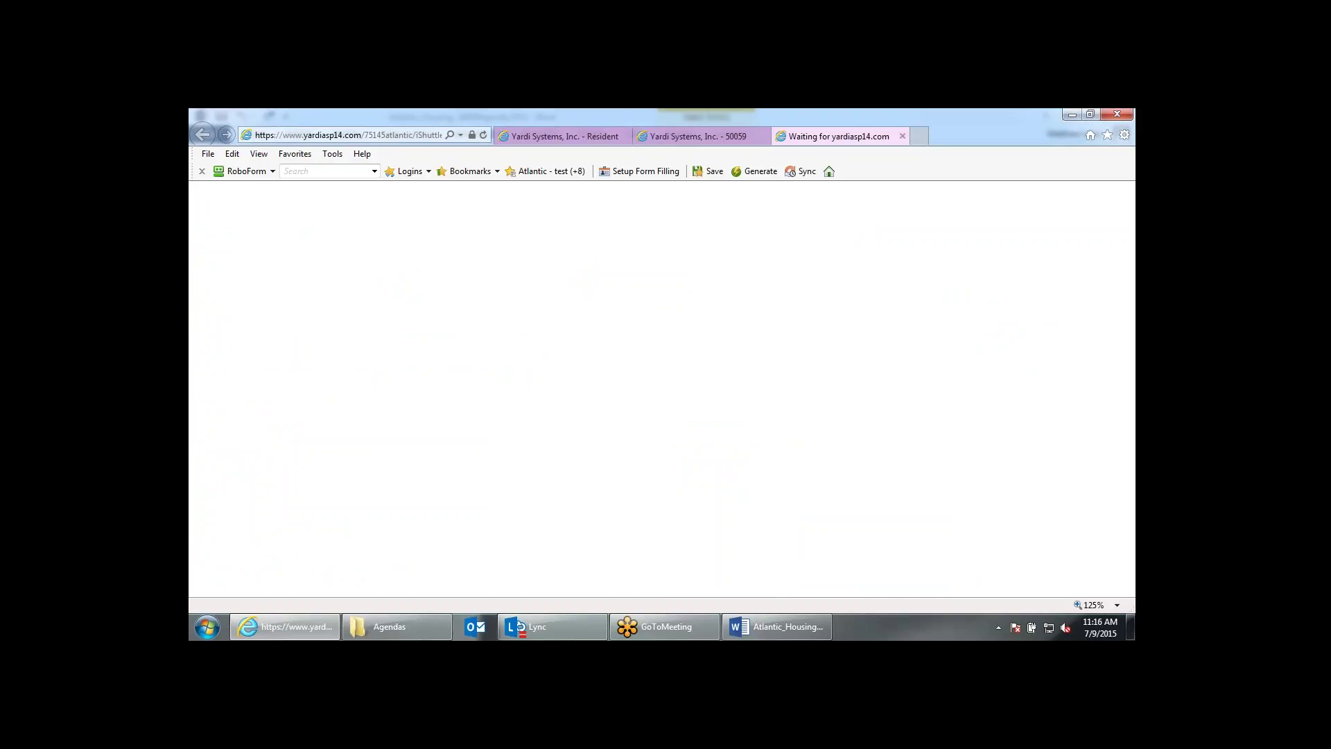
# Run the Lease report from the household's 50059 record, then go back to that record.
pyautogui.click(703, 138)
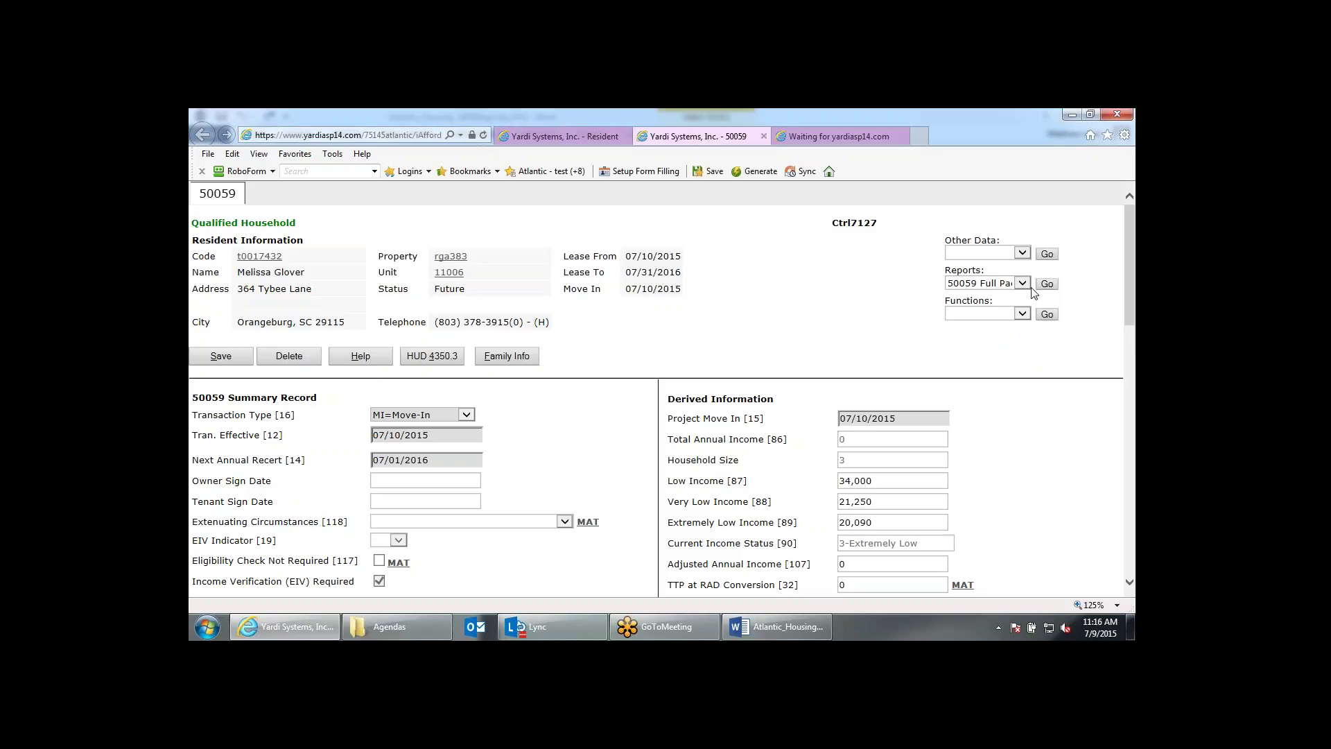
pyautogui.click(1025, 285)
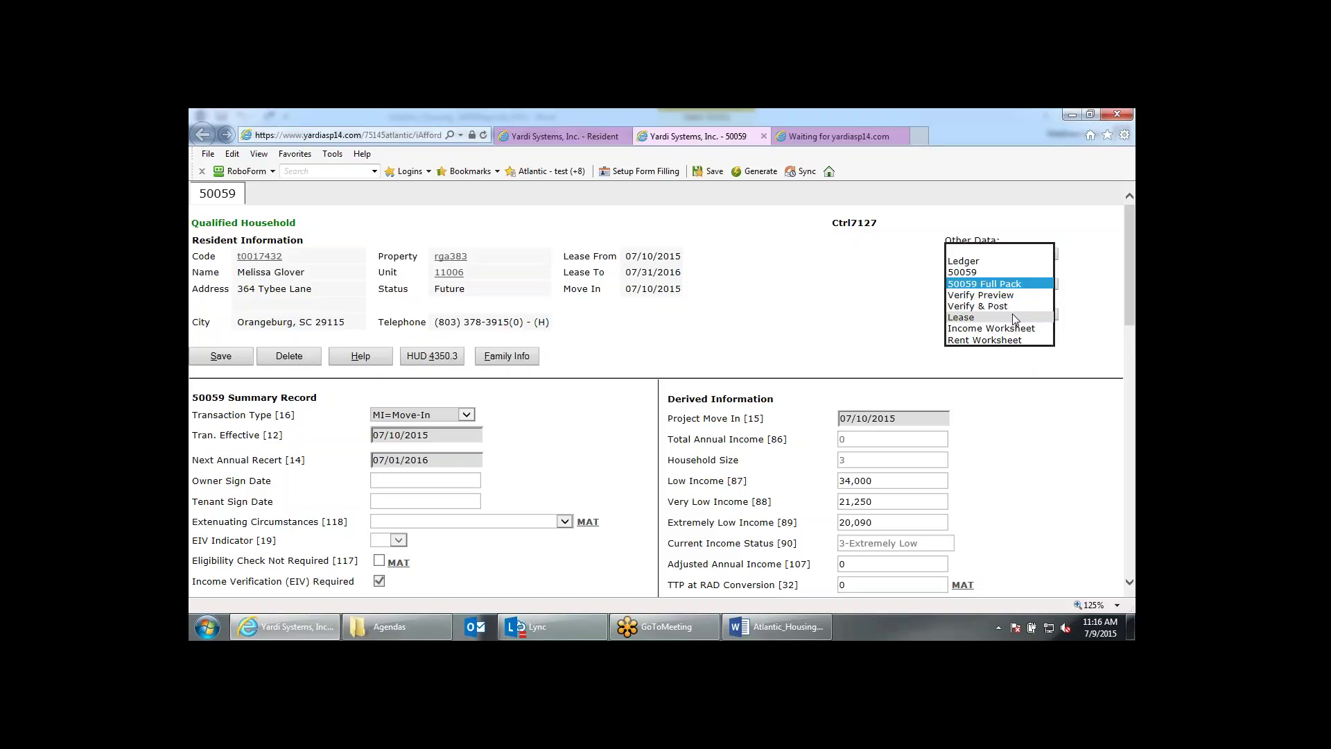
pyautogui.click(1012, 315)
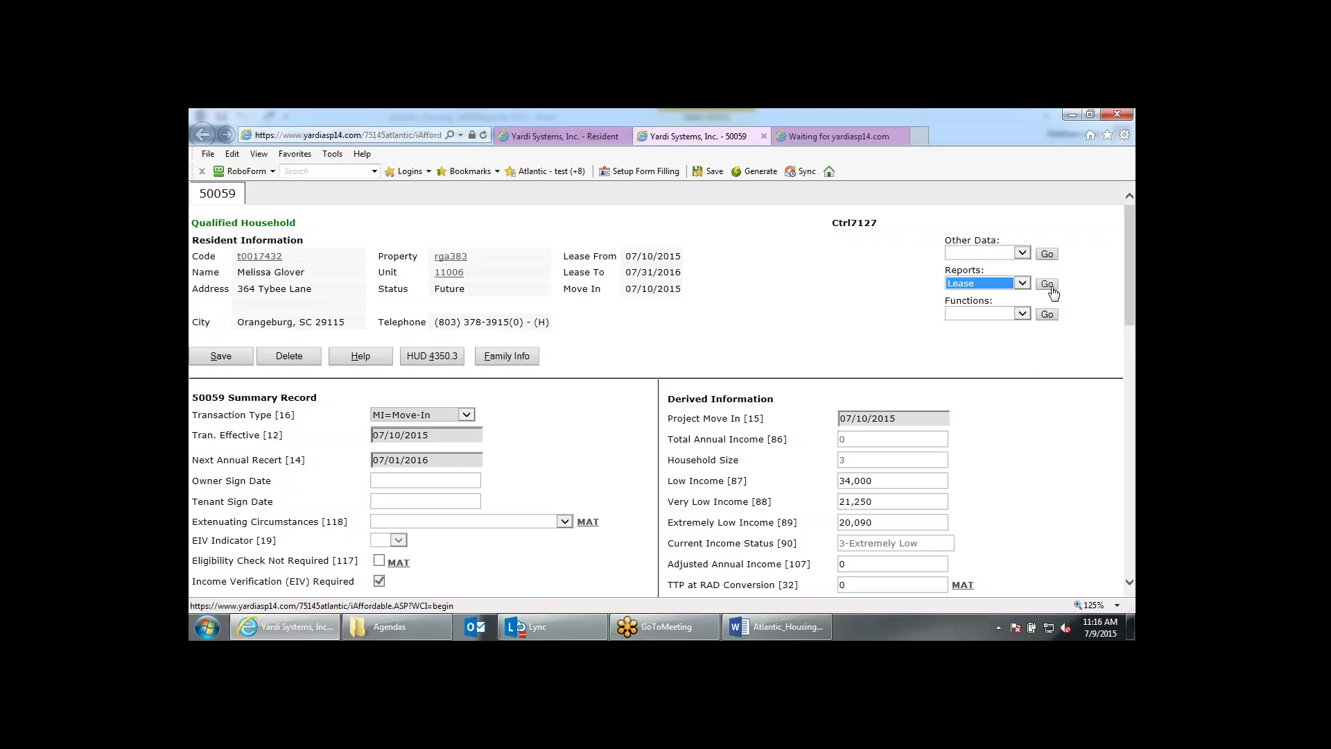
pyautogui.click(1050, 285)
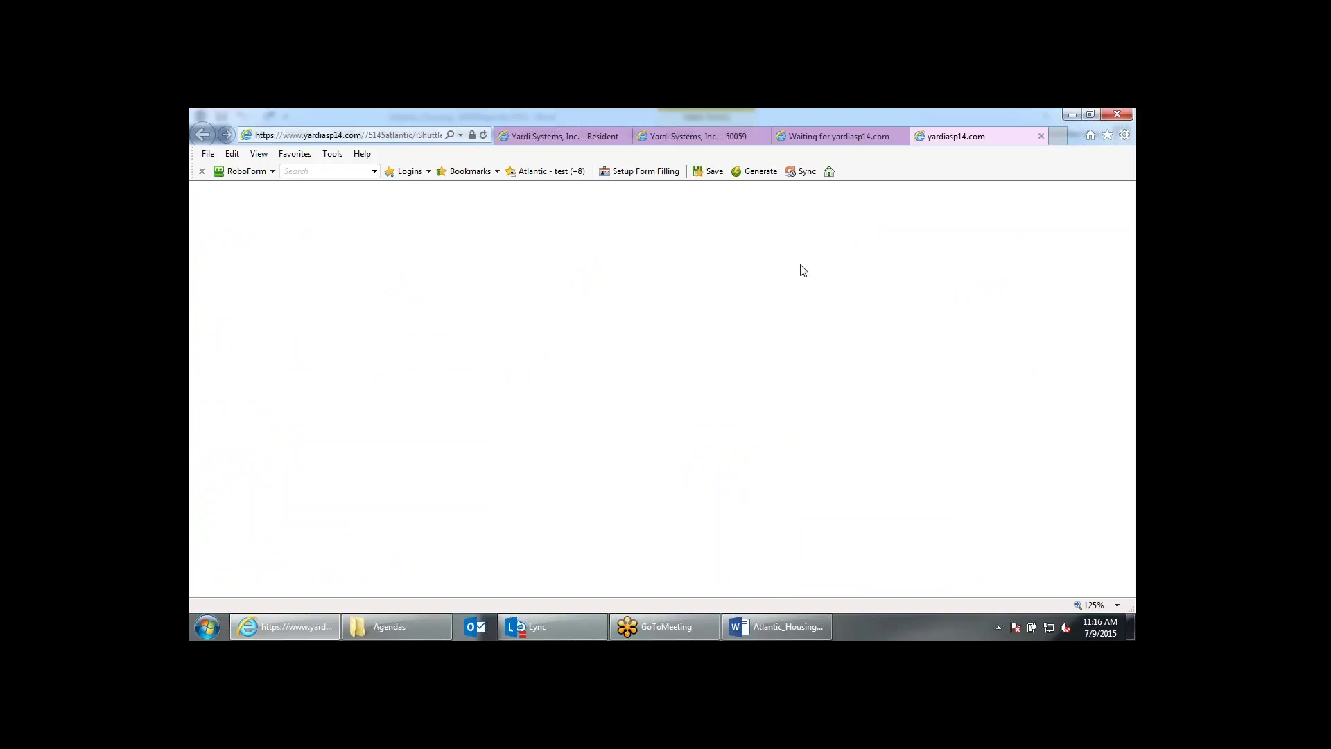
pyautogui.click(796, 136)
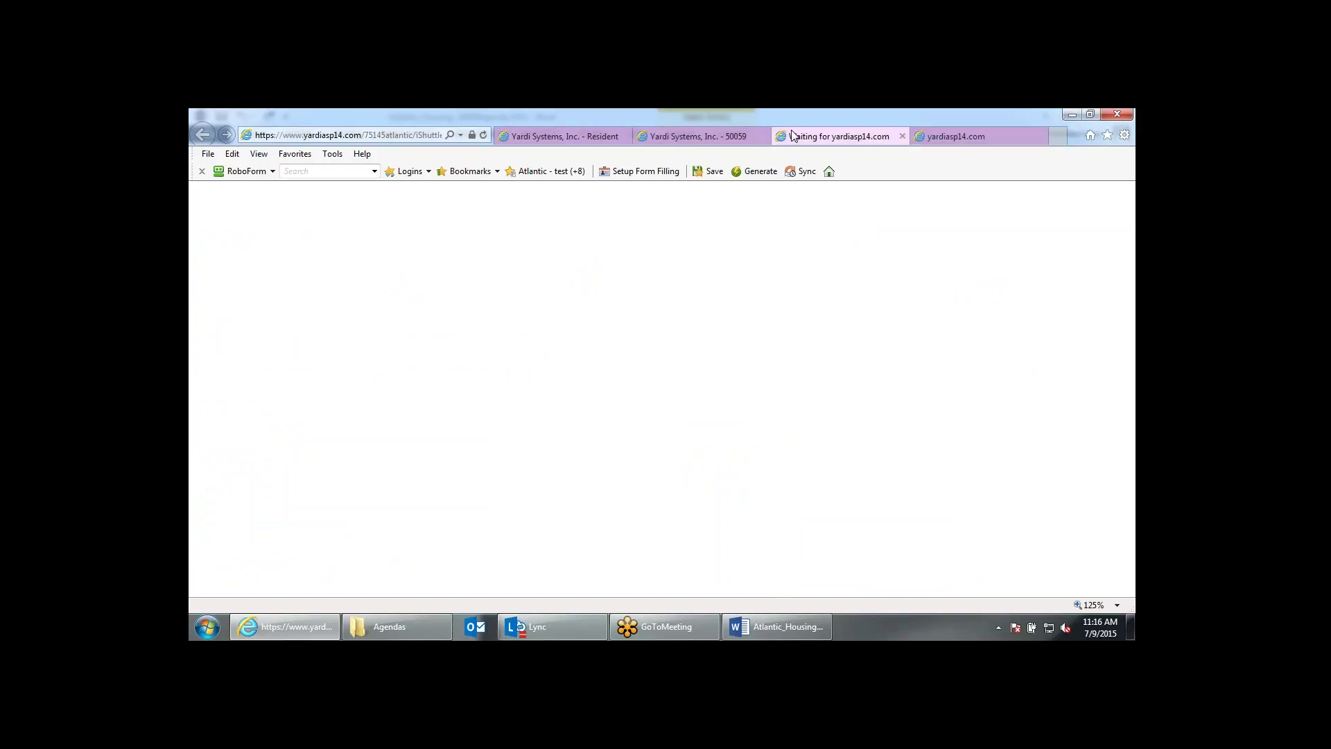
pyautogui.click(712, 136)
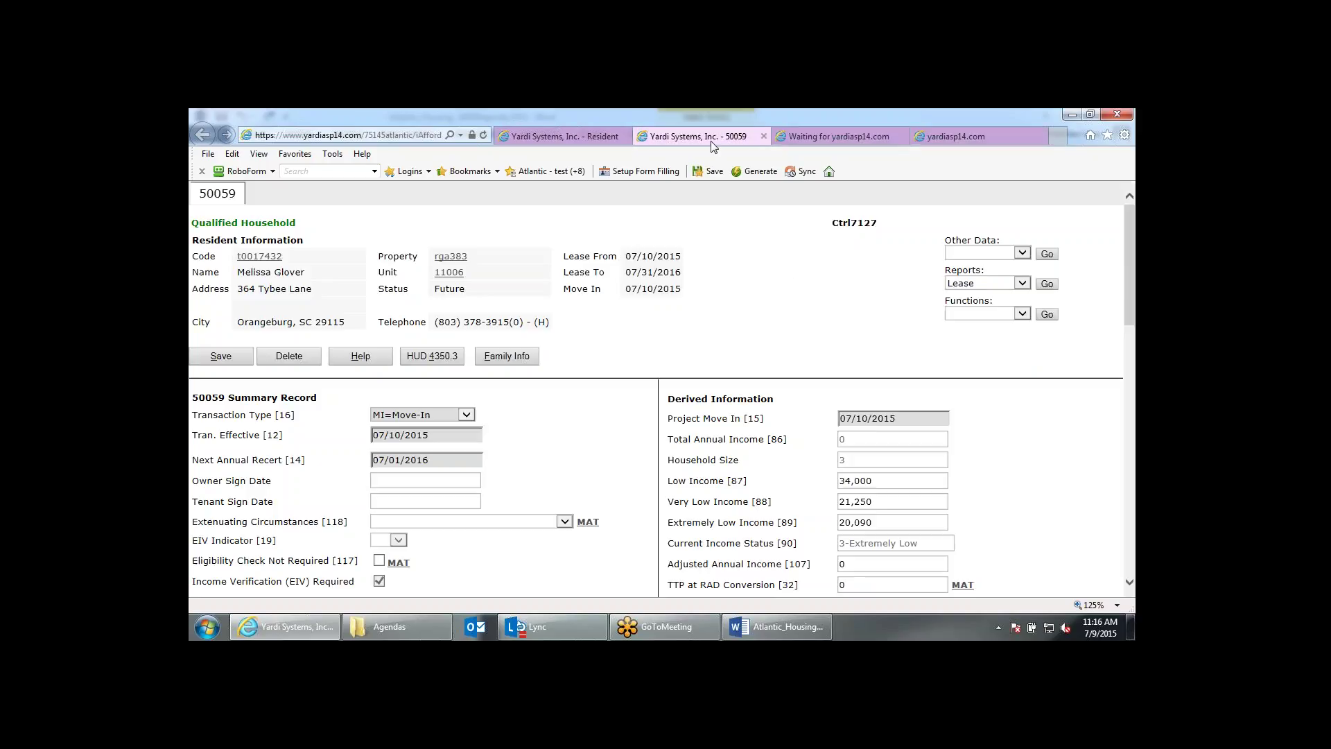
pyautogui.click(1023, 284)
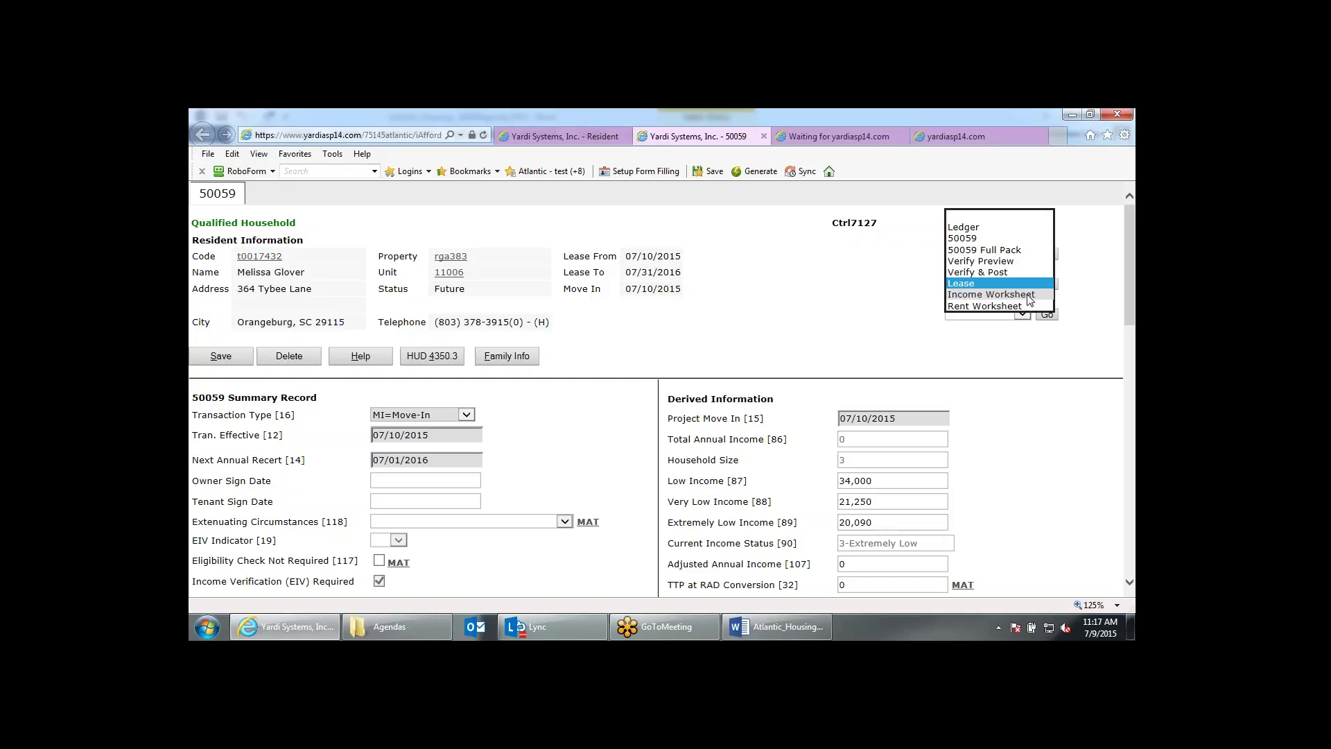
# Run the Income Worksheet, confirm $0.00 Total Adjusted Income, and close the worksheet tabs.
pyautogui.click(1029, 299)
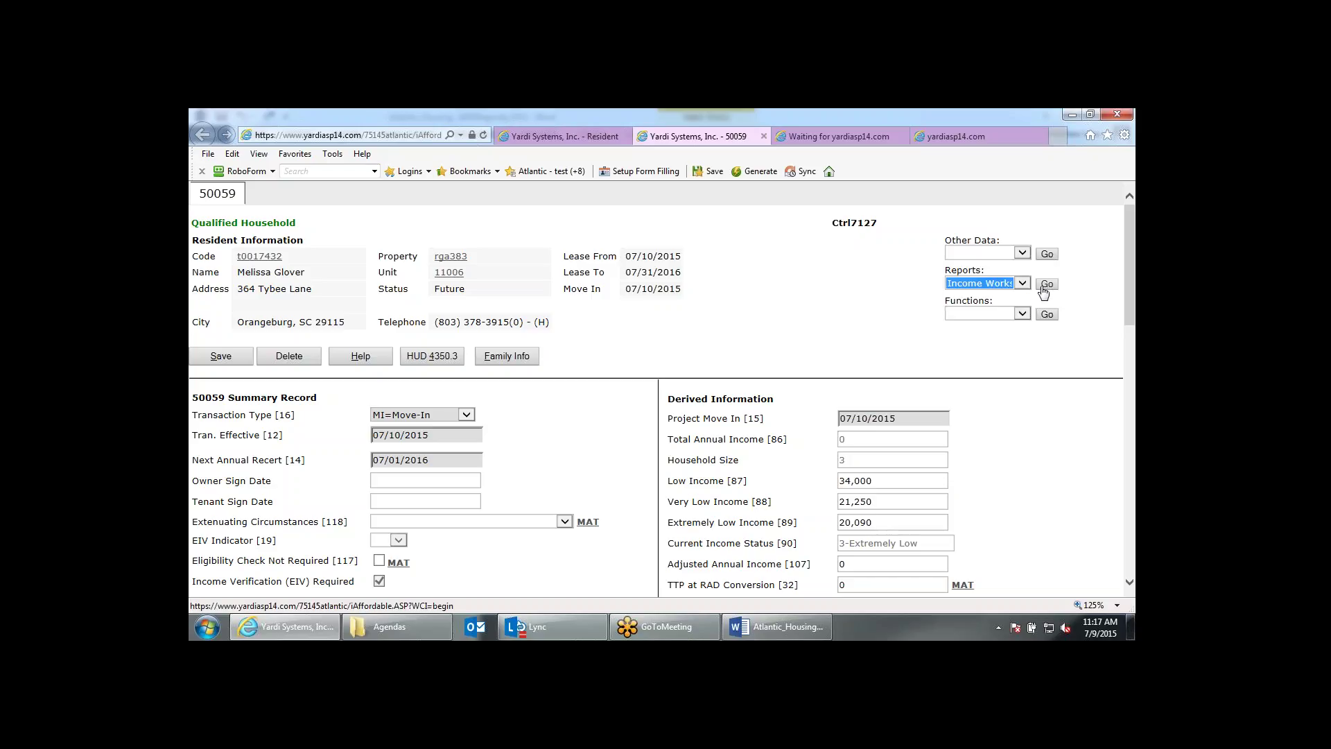
pyautogui.click(1047, 288)
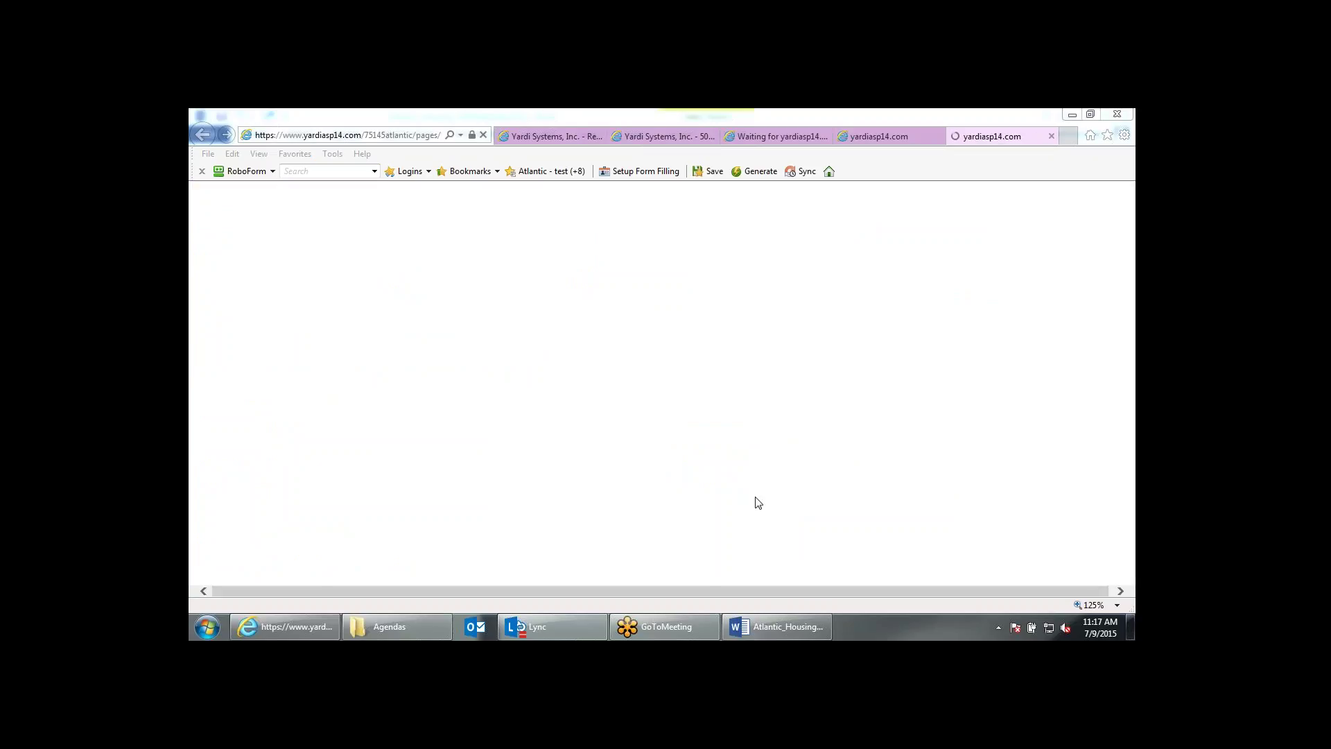
pyautogui.scroll(-1, 1071, 489)
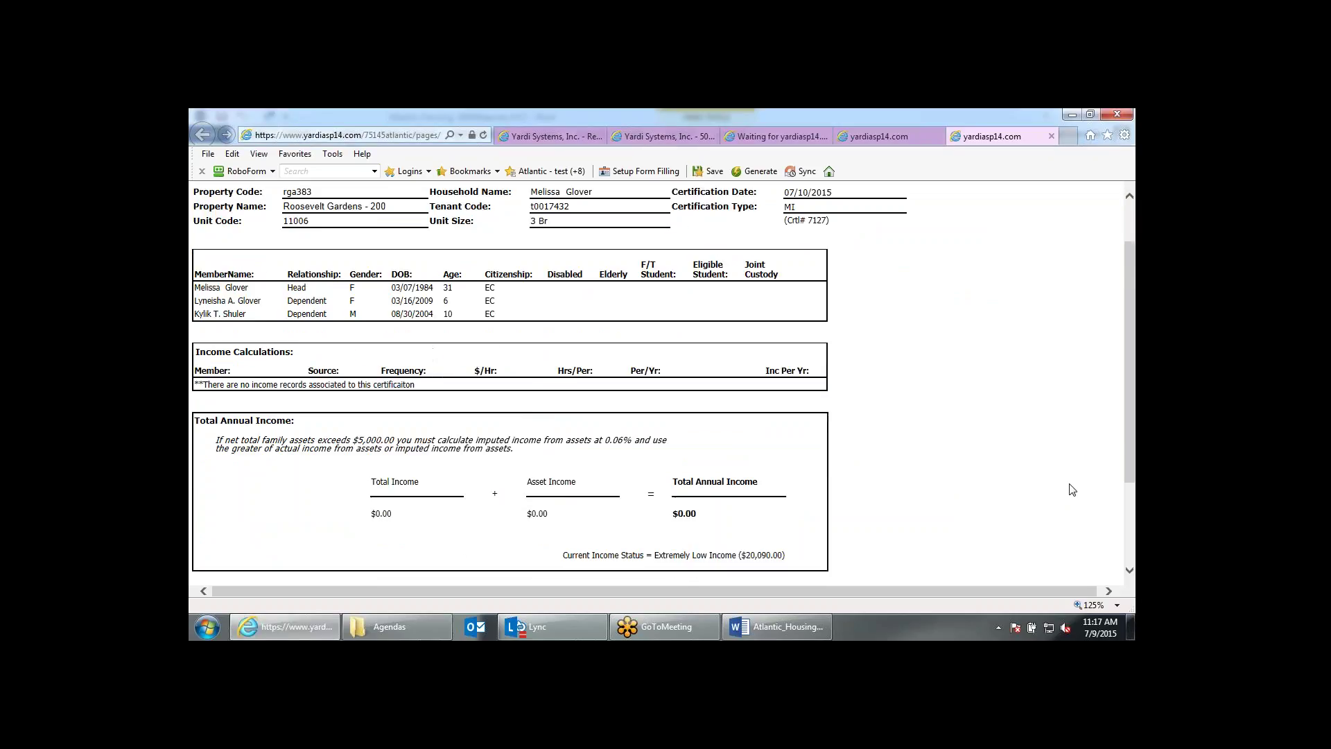
pyautogui.scroll(-3, 1071, 489)
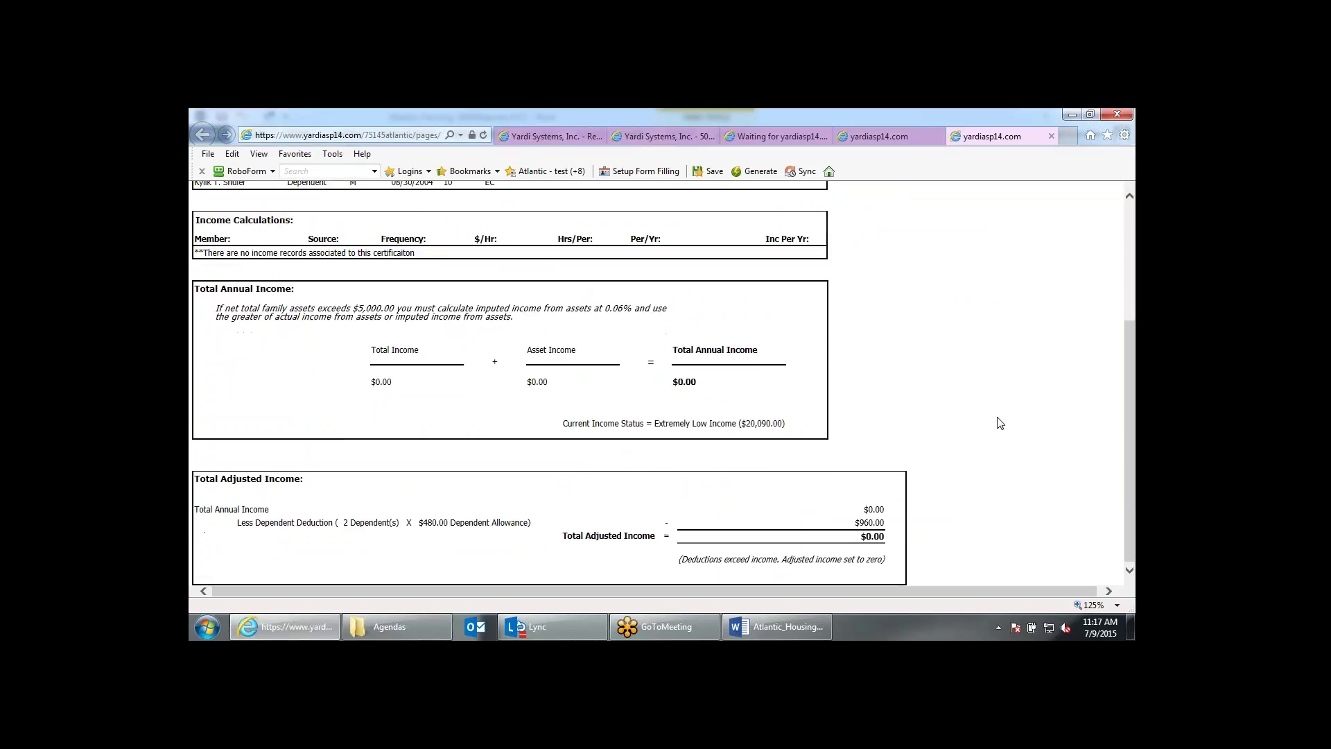
pyautogui.scroll(5, 998, 420)
pyautogui.scroll(-2, 984, 427)
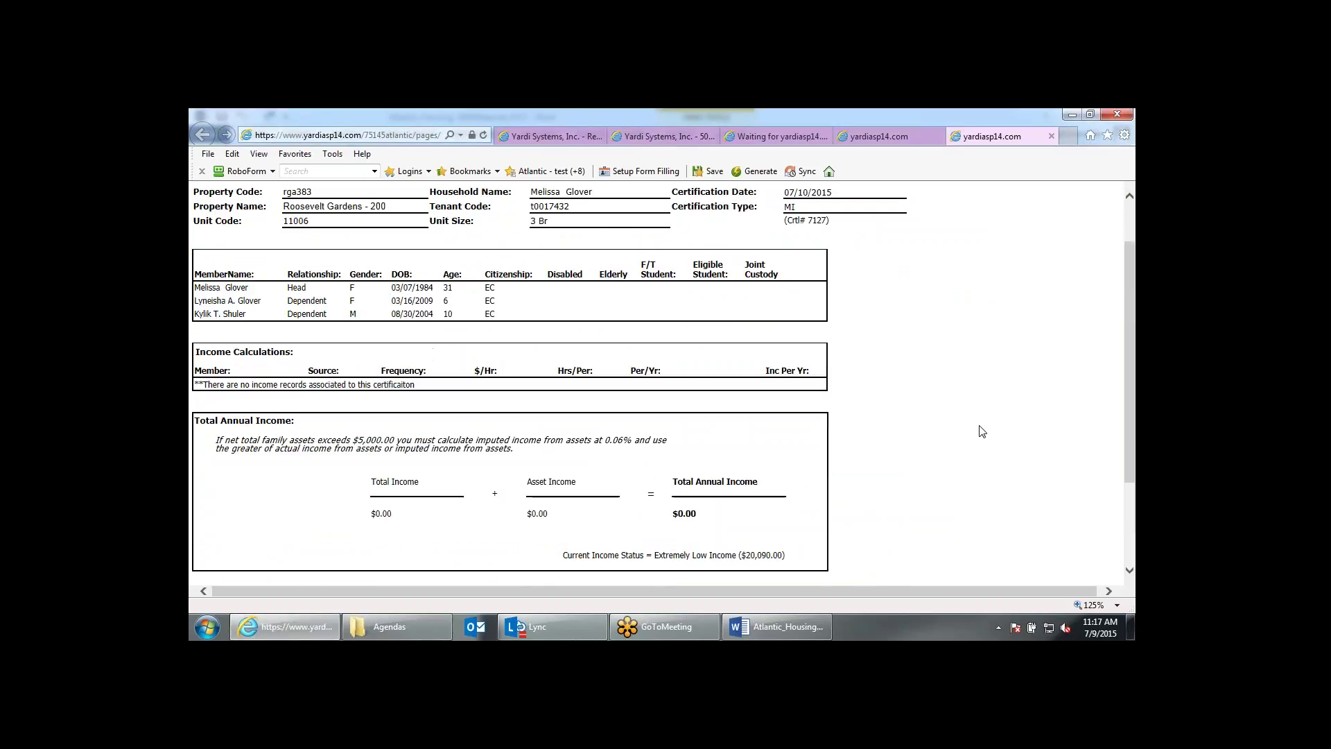
pyautogui.scroll(-3, 980, 431)
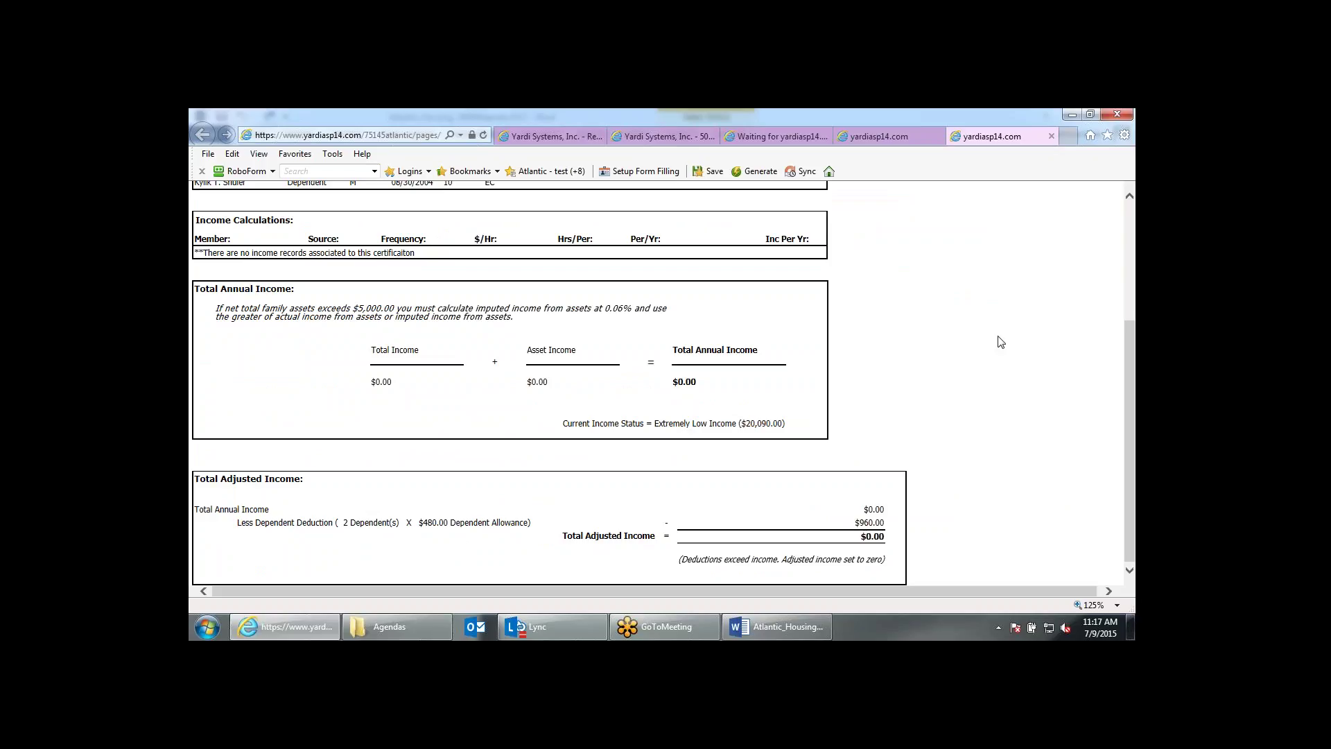
pyautogui.click(1052, 136)
pyautogui.click(1051, 137)
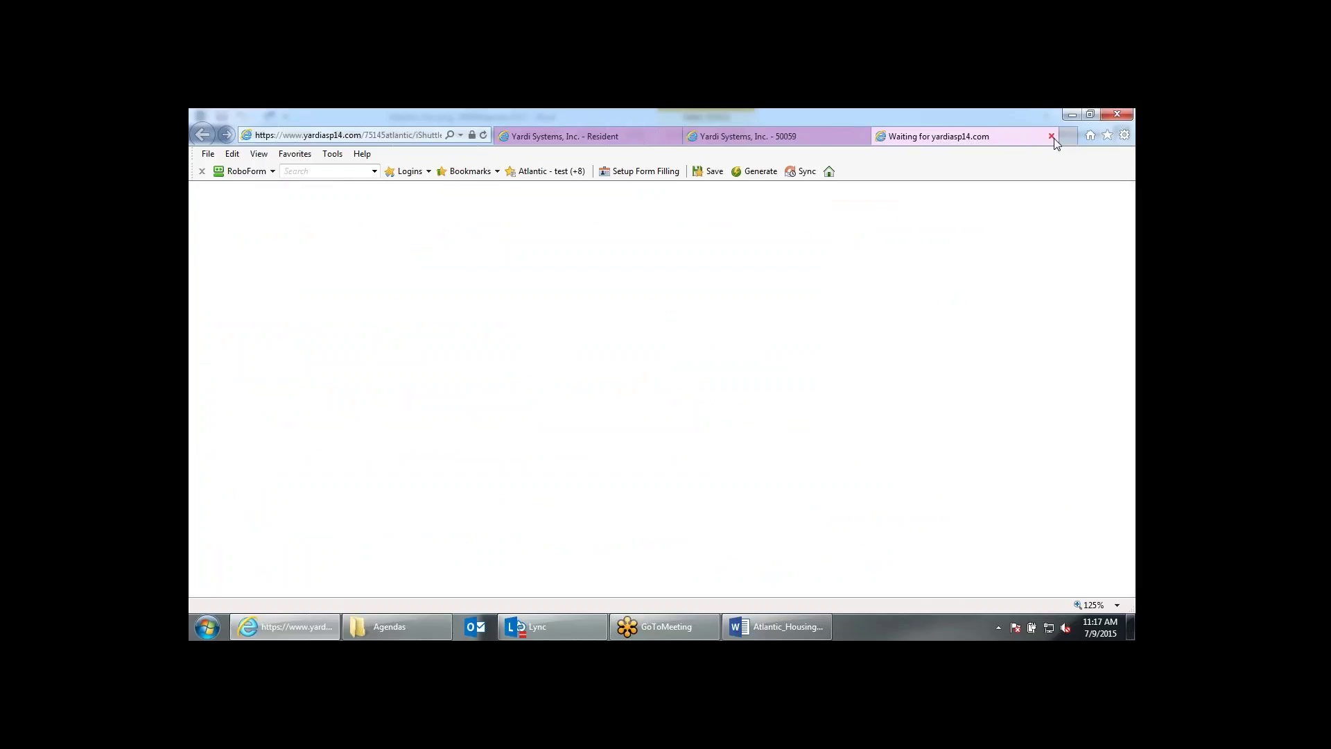
# Close the empty loading tab and run the 50059 Full Rack report.
pyautogui.click(1052, 136)
pyautogui.click(1030, 285)
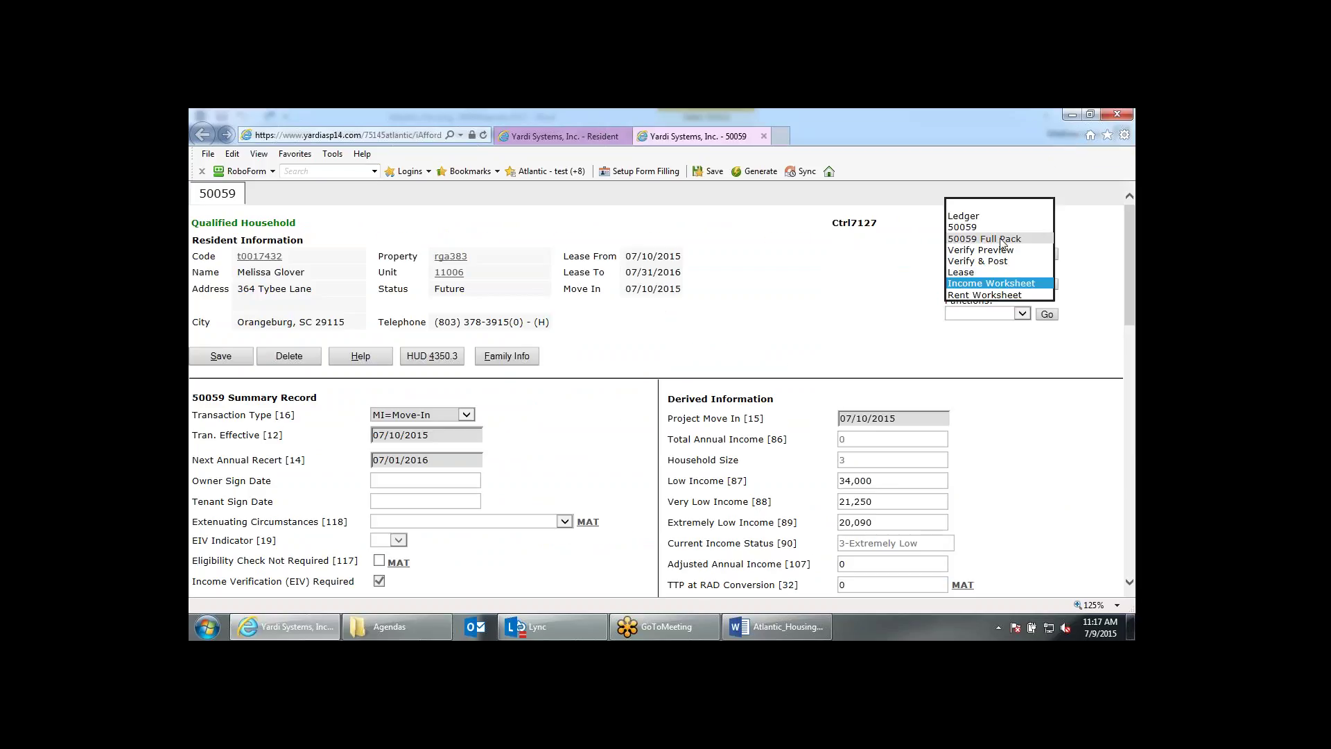
pyautogui.click(1002, 239)
pyautogui.click(1046, 276)
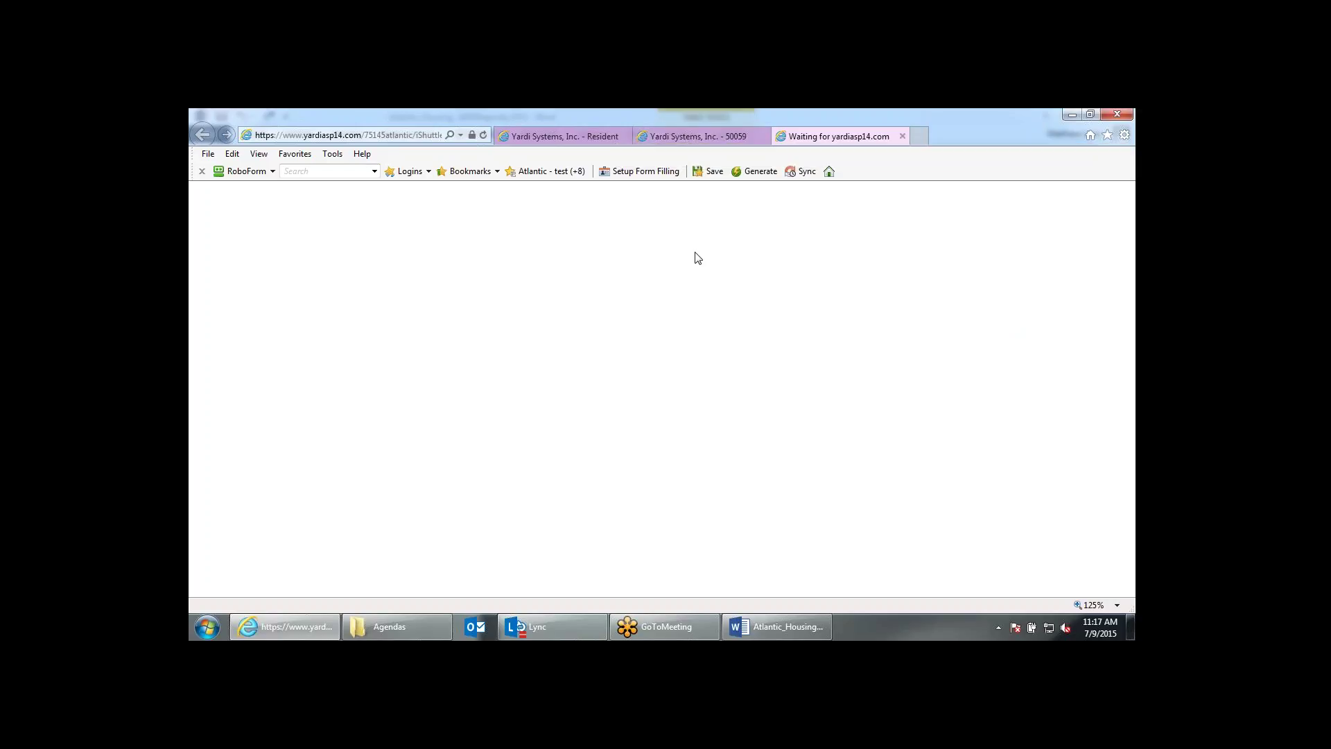
# Review the figures on the 50059 form and close the blank report tab.
pyautogui.click(687, 136)
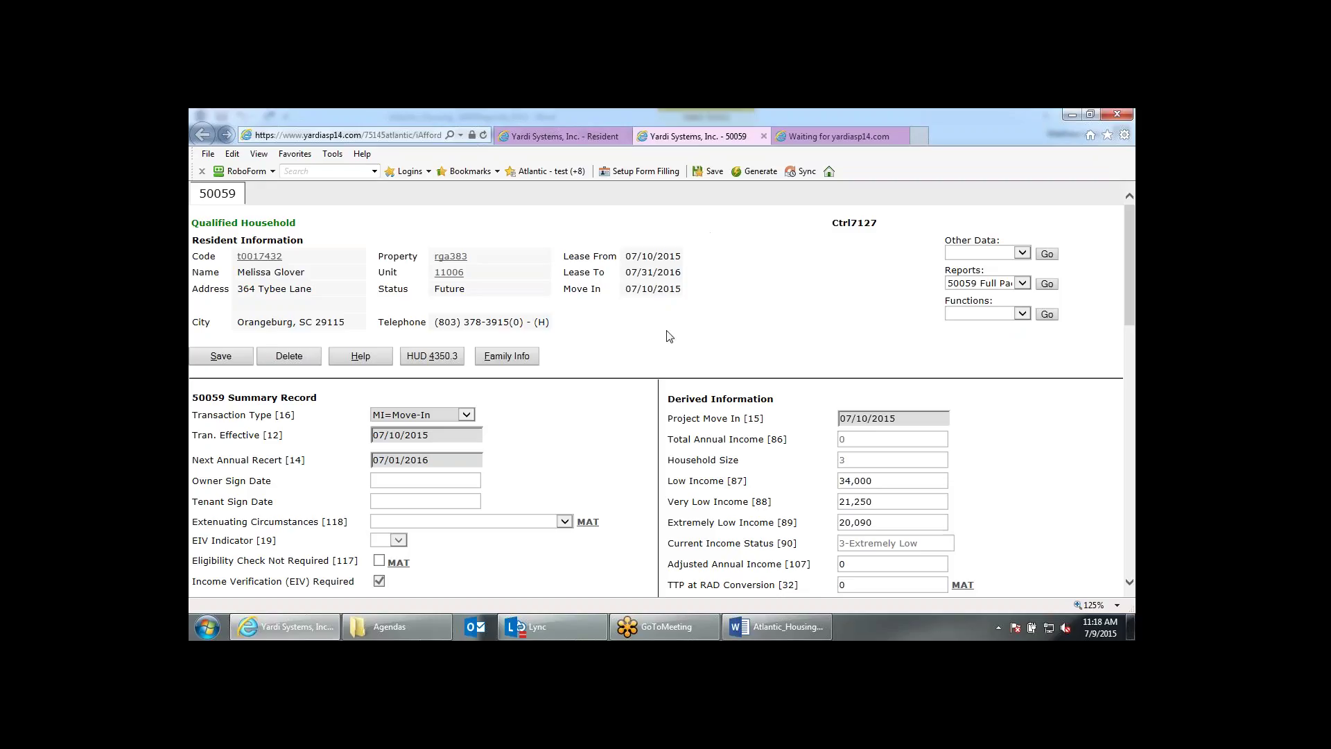
pyautogui.scroll(-1, 668, 338)
pyautogui.scroll(-3, 667, 337)
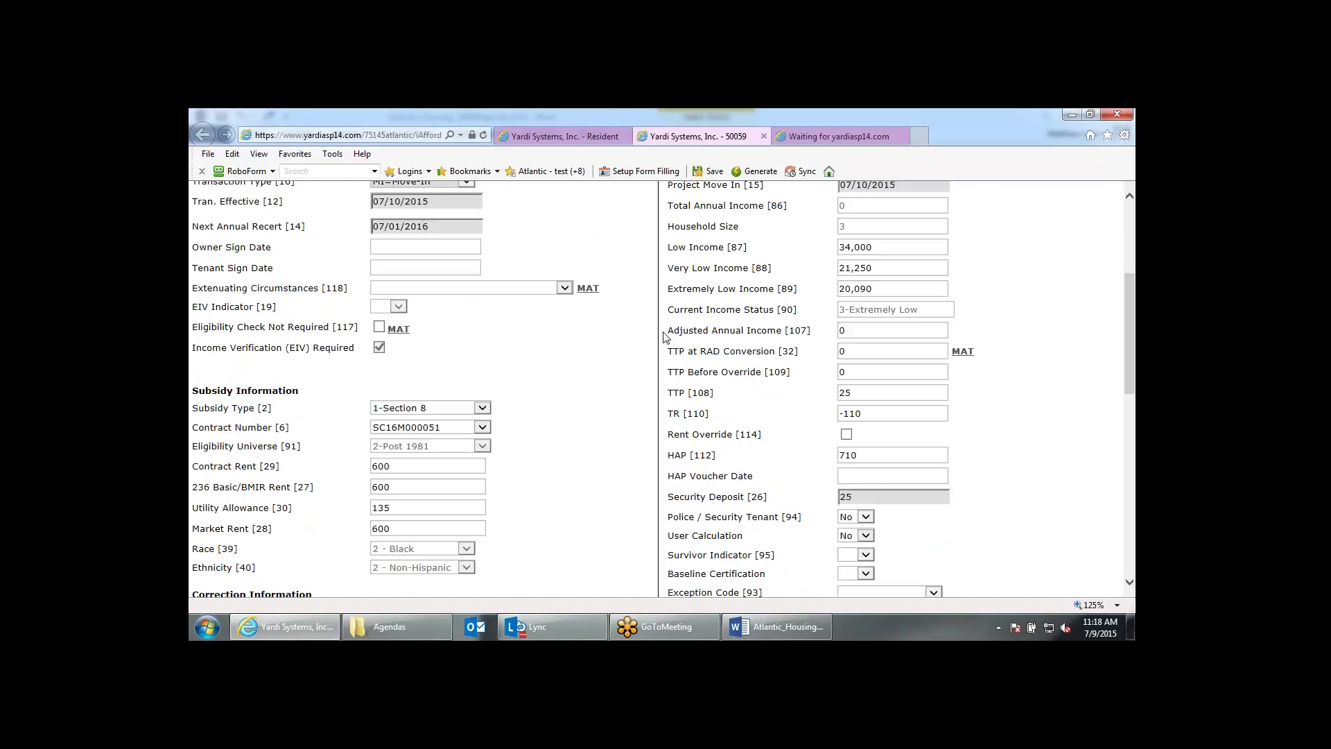
pyautogui.scroll(-1, 666, 337)
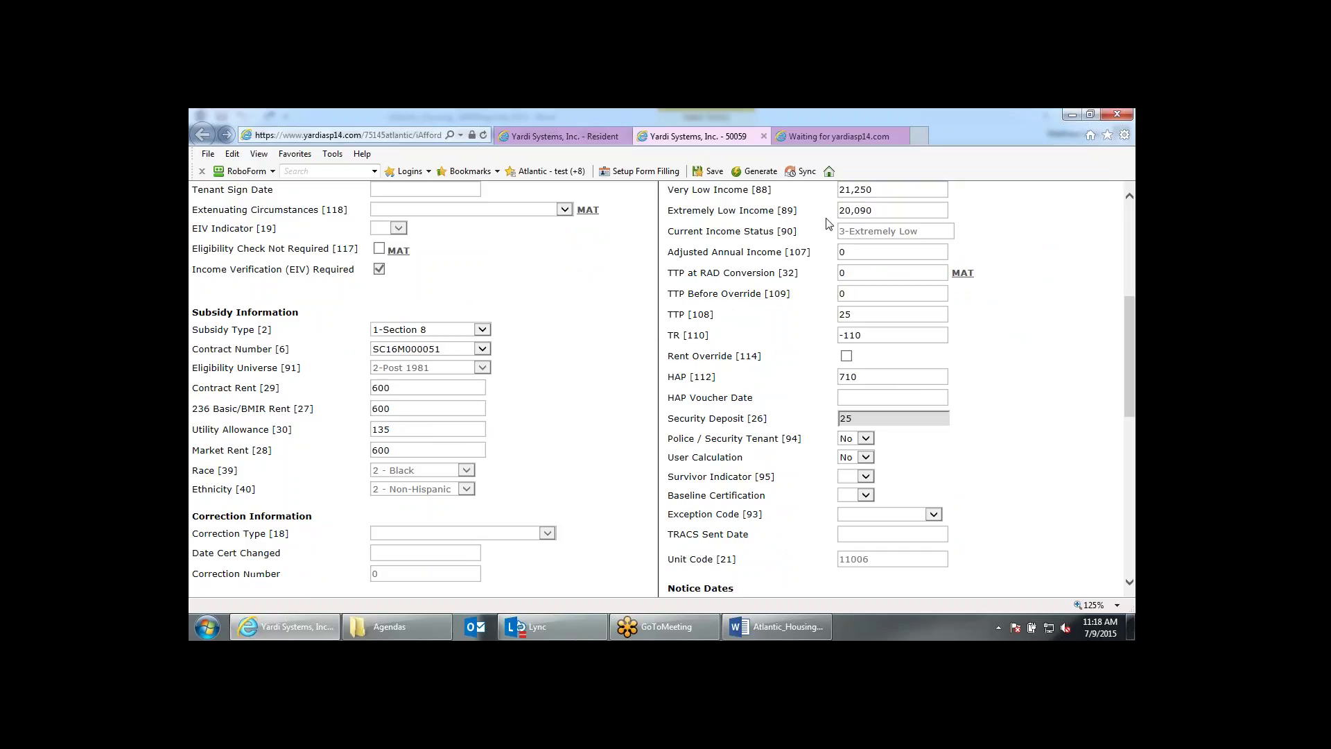
pyautogui.click(829, 133)
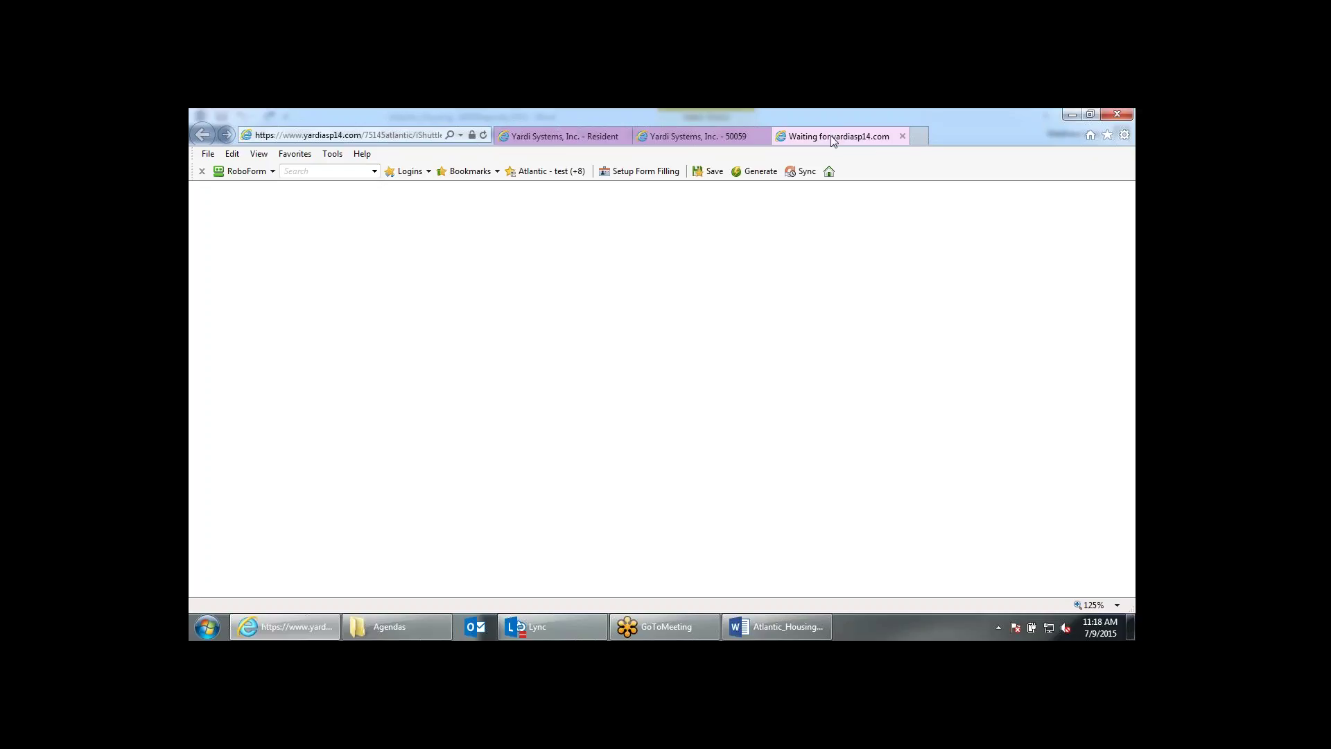
pyautogui.click(902, 136)
pyautogui.scroll(5, 1093, 409)
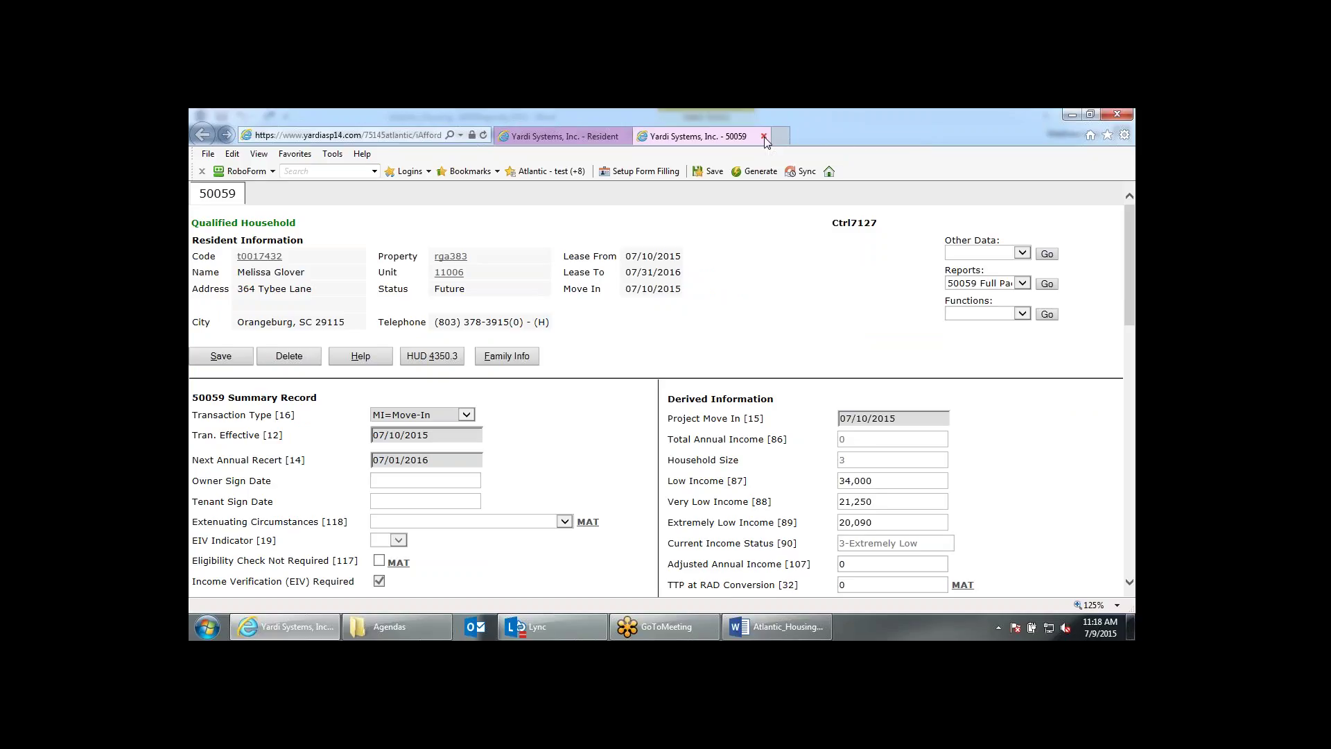
# Close the 50059 form and return to the Resident page.
pyautogui.click(764, 136)
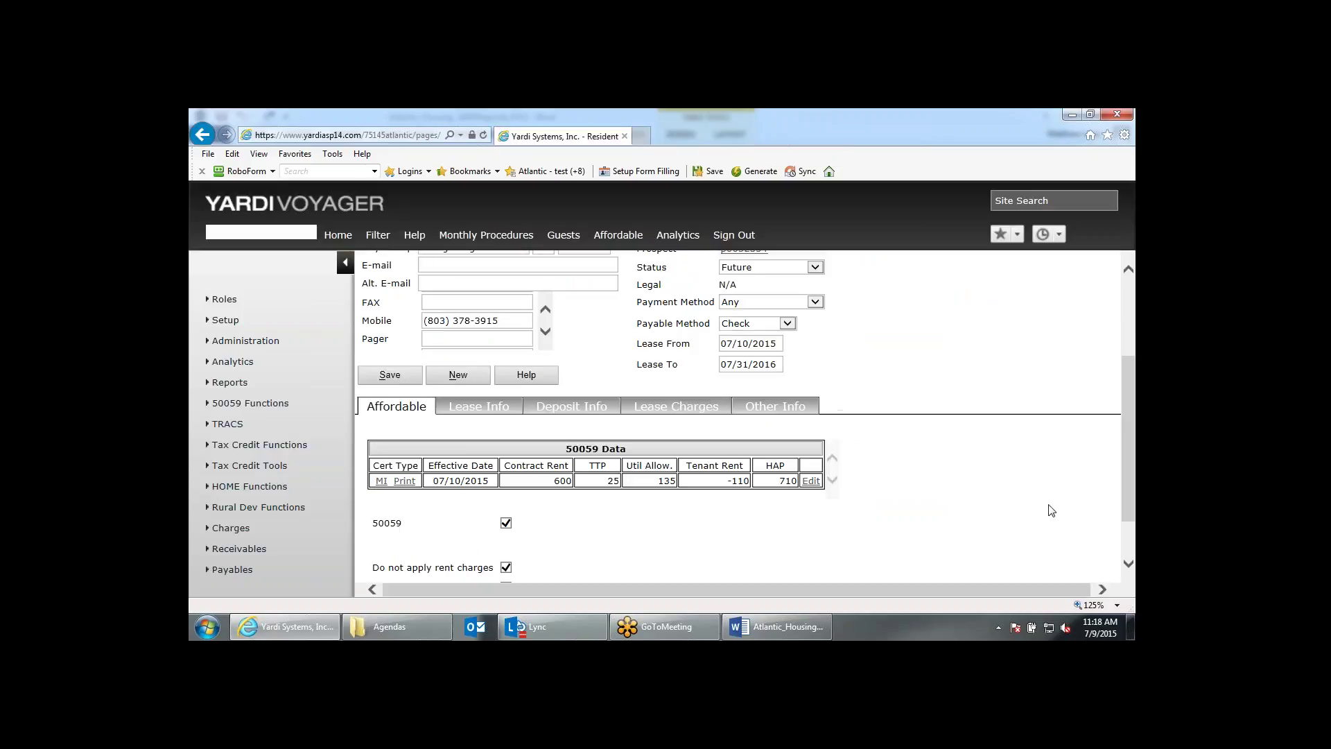
pyautogui.scroll(-1, 1048, 511)
pyautogui.scroll(4, 825, 513)
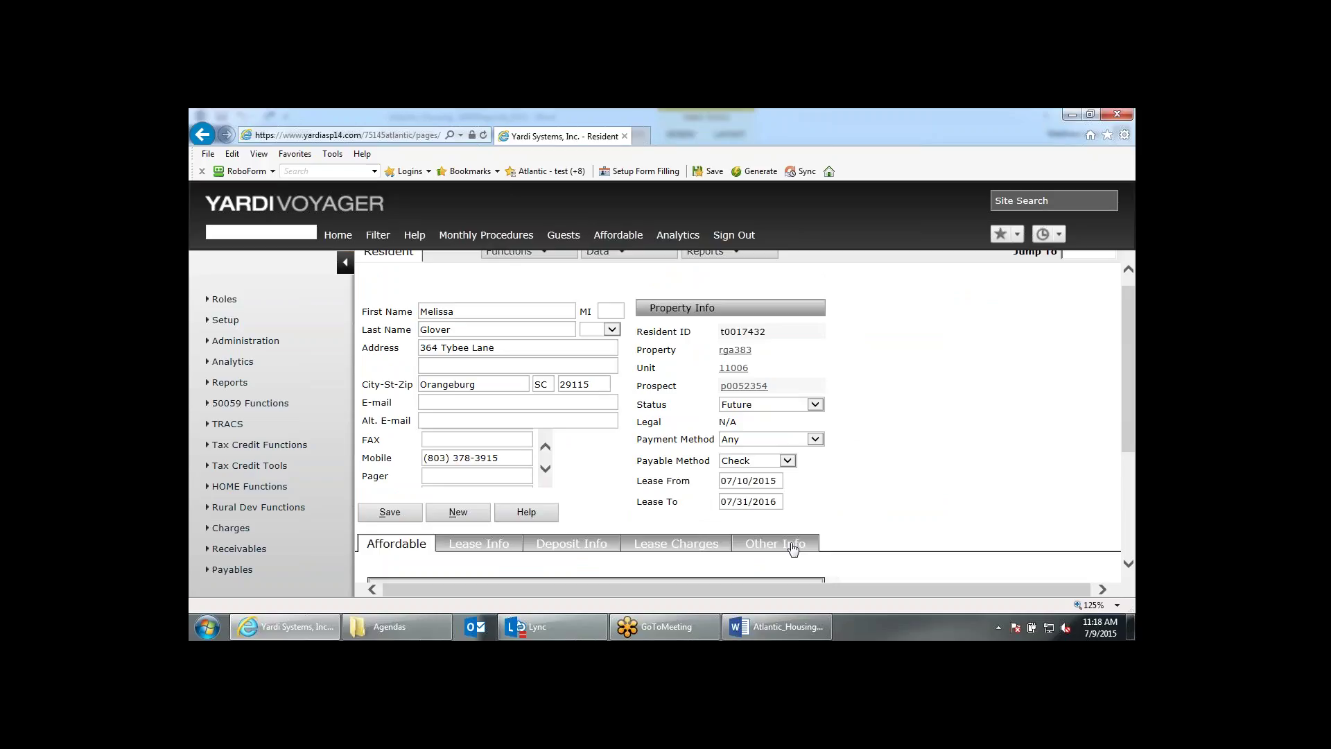
# Review the resident's Other Info fields and emergency contact section, then open the Functions list.
pyautogui.click(793, 548)
pyautogui.scroll(-1, 794, 548)
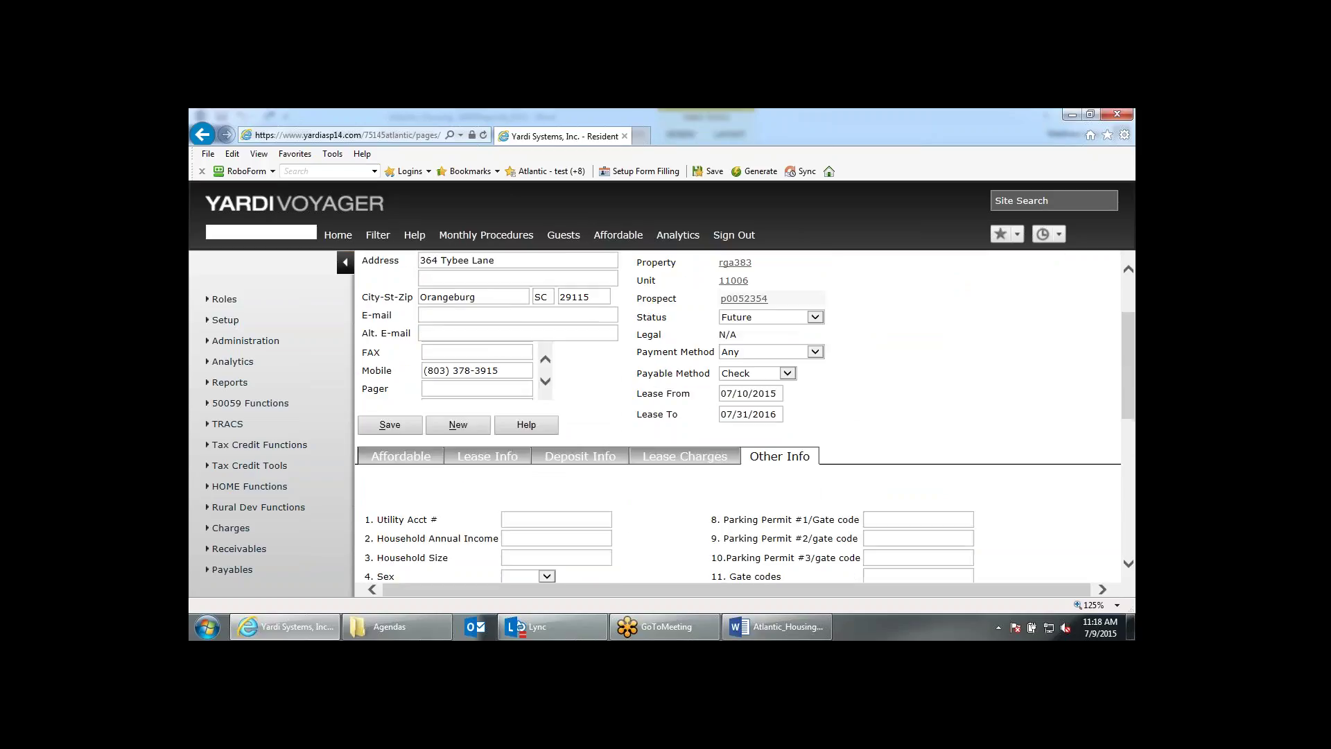
pyautogui.scroll(-3, 692, 469)
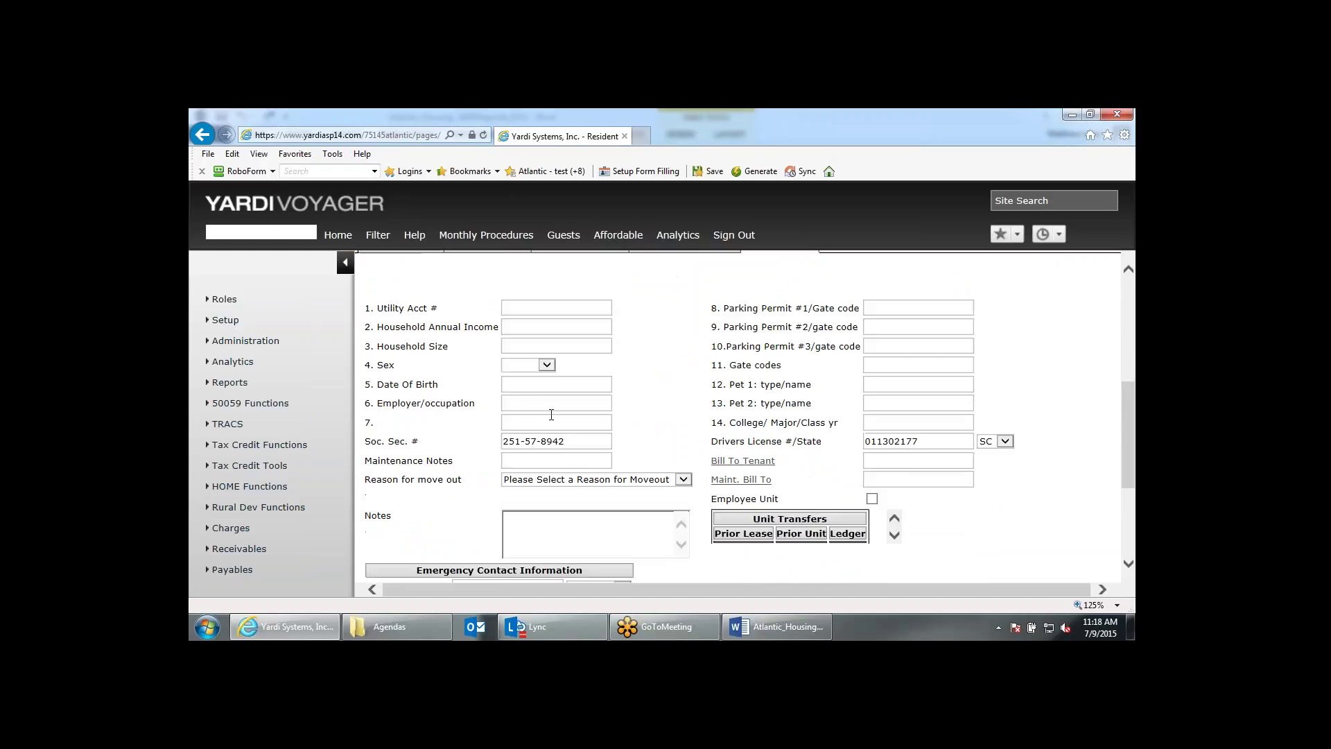
pyautogui.scroll(-1, 692, 469)
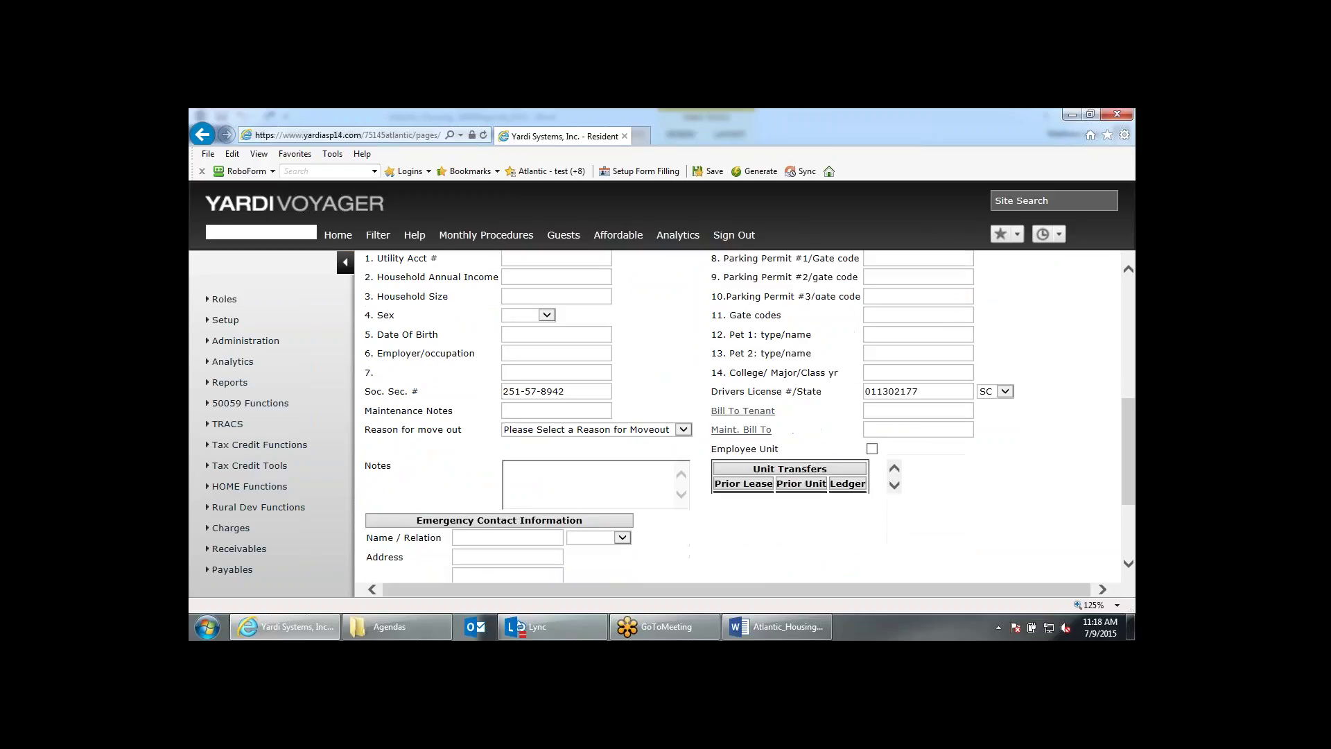
pyautogui.scroll(-1, 487, 406)
pyautogui.scroll(2, 487, 407)
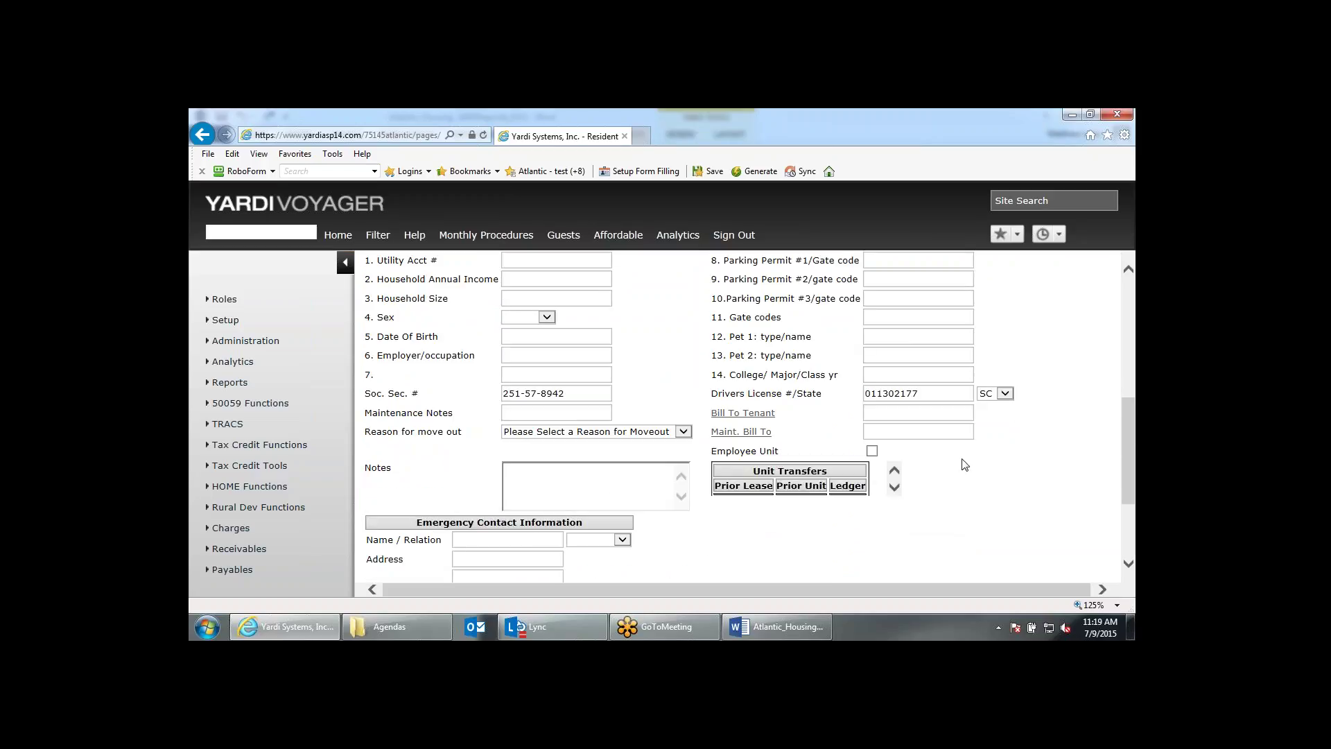
pyautogui.scroll(-2, 965, 463)
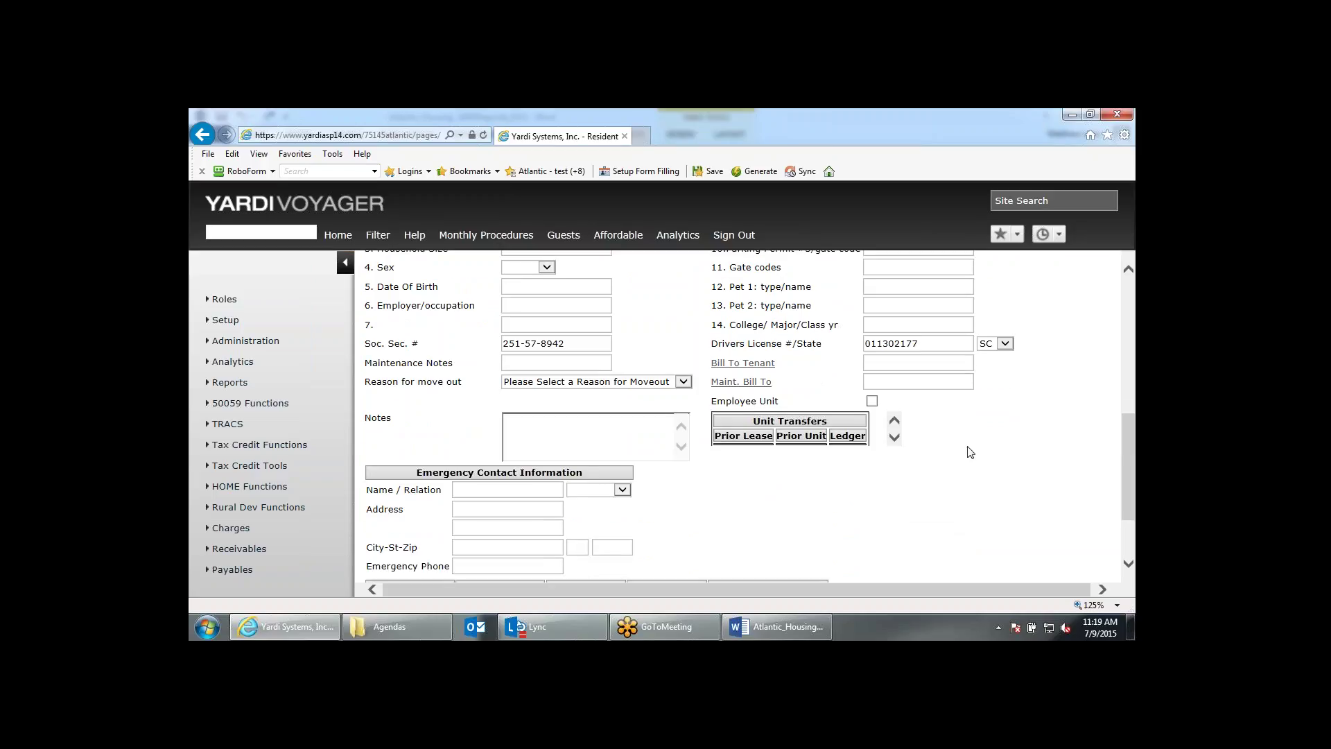
pyautogui.scroll(10, 969, 451)
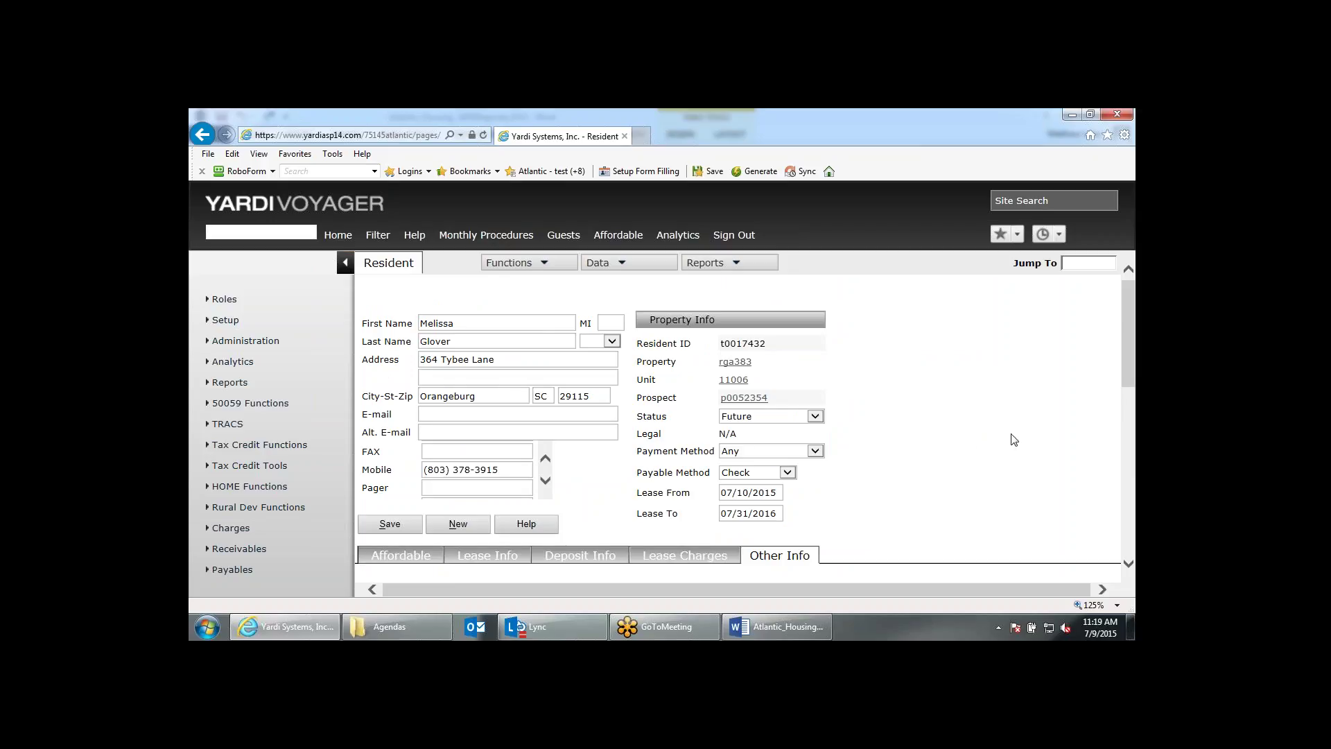
pyautogui.click(529, 268)
pyautogui.moveTo(519, 269)
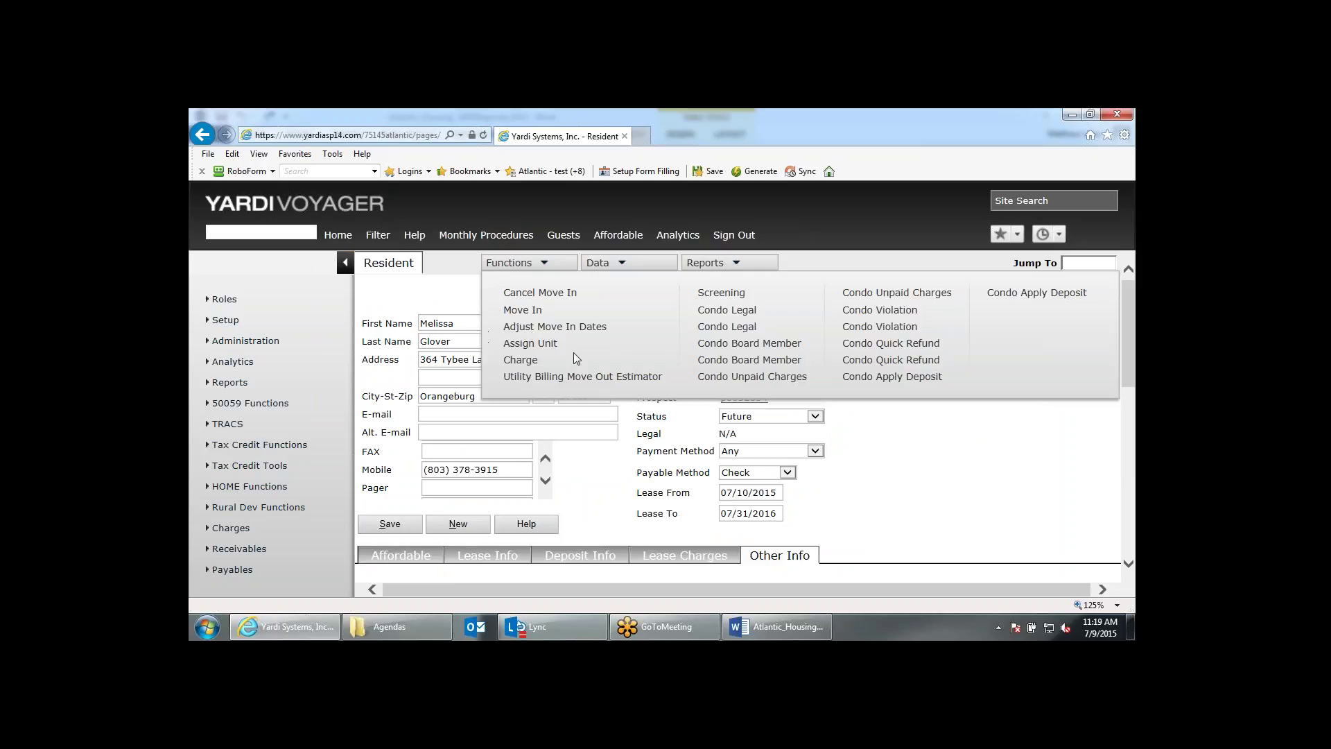
# Open the July 10 move-in list on the dashboard and open the resident for unit 11006.
pyautogui.click(337, 236)
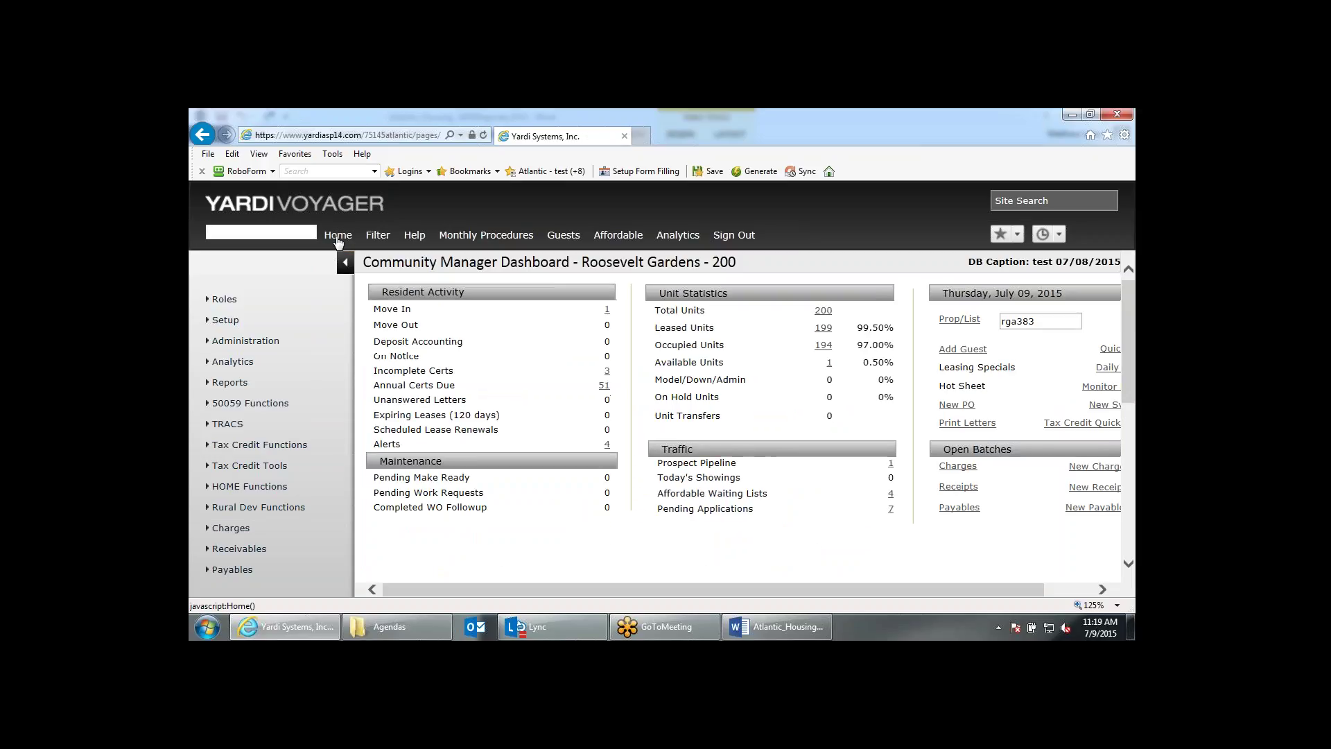
pyautogui.scroll(-1, 824, 323)
pyautogui.scroll(-4, 824, 323)
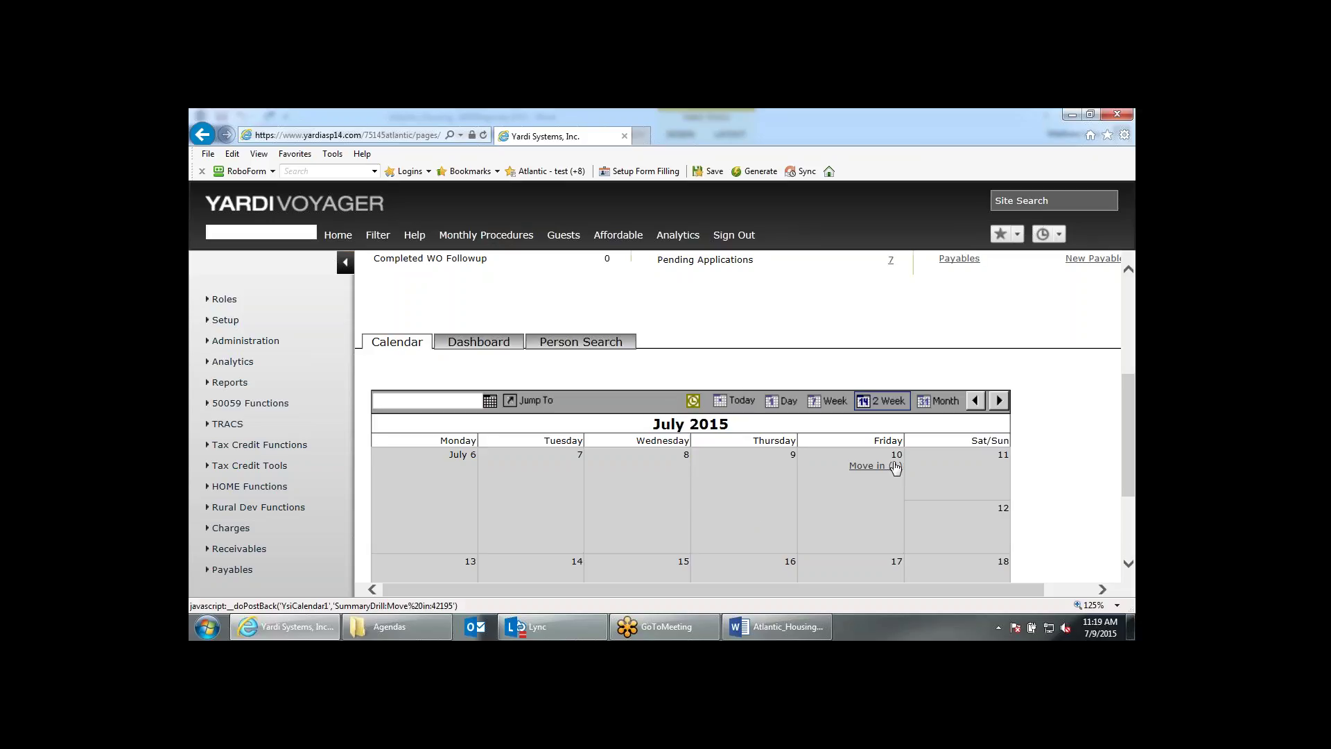
pyautogui.click(892, 466)
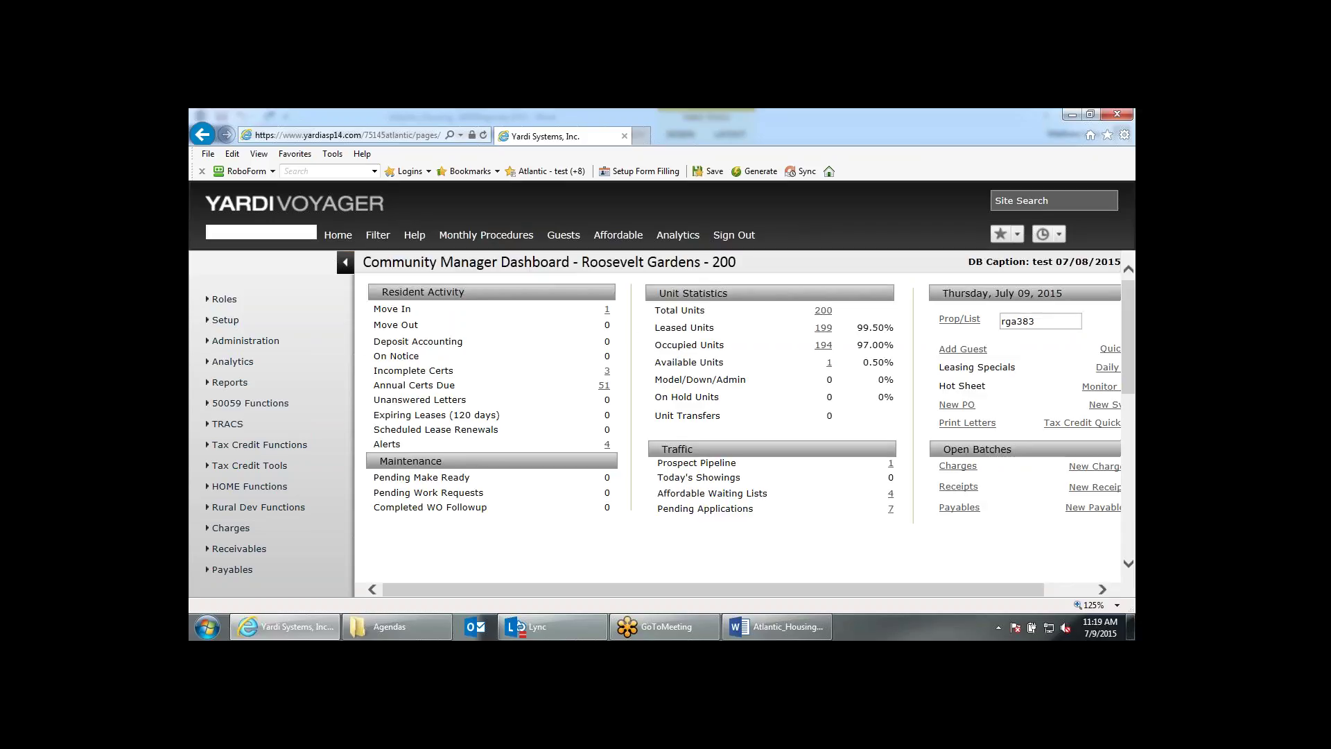
pyautogui.scroll(-3, 532, 401)
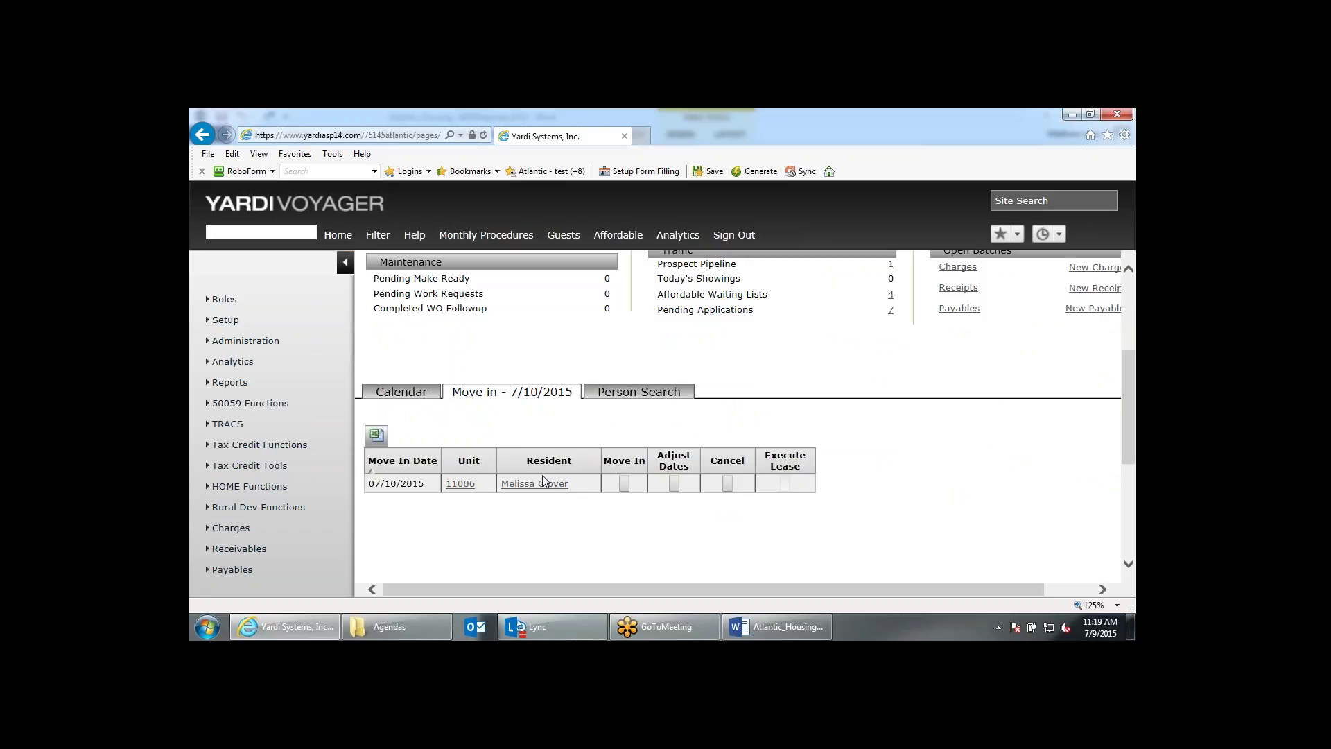
pyautogui.scroll(3, 546, 484)
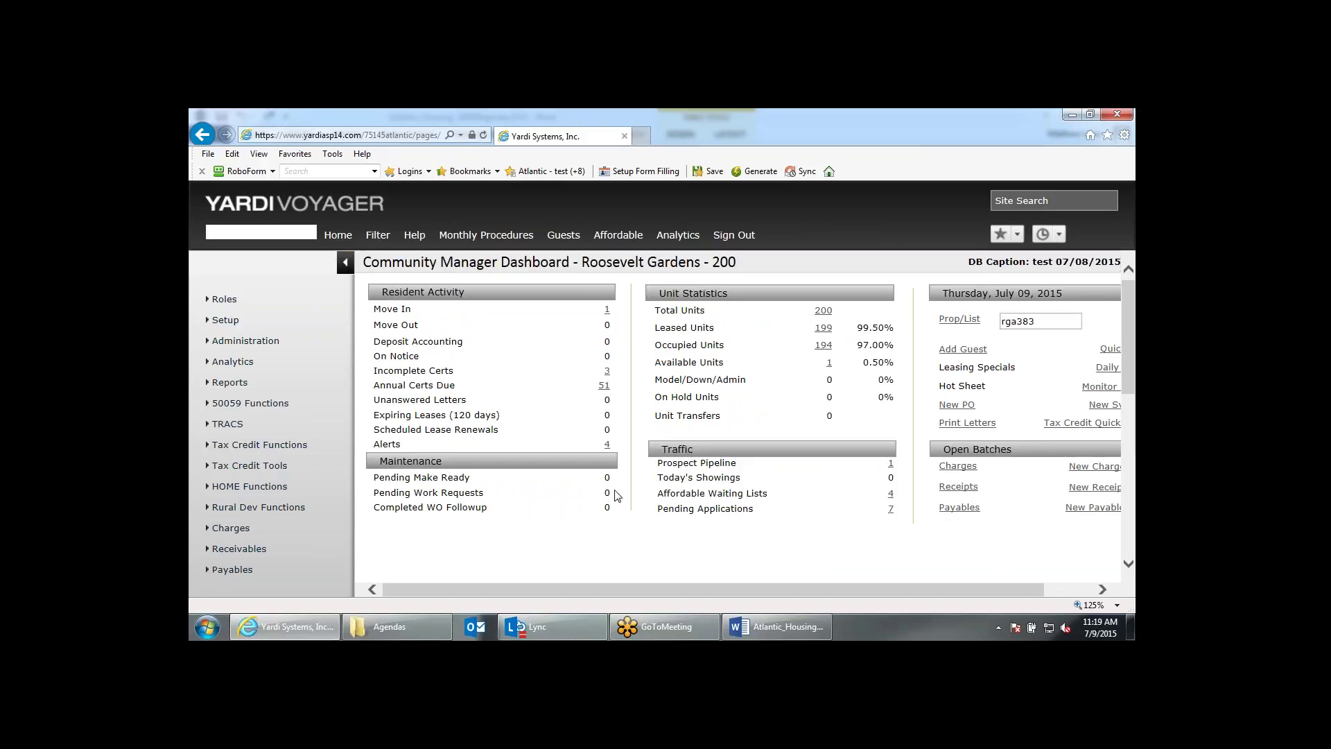
pyautogui.scroll(-2, 618, 495)
pyautogui.scroll(-2, 555, 488)
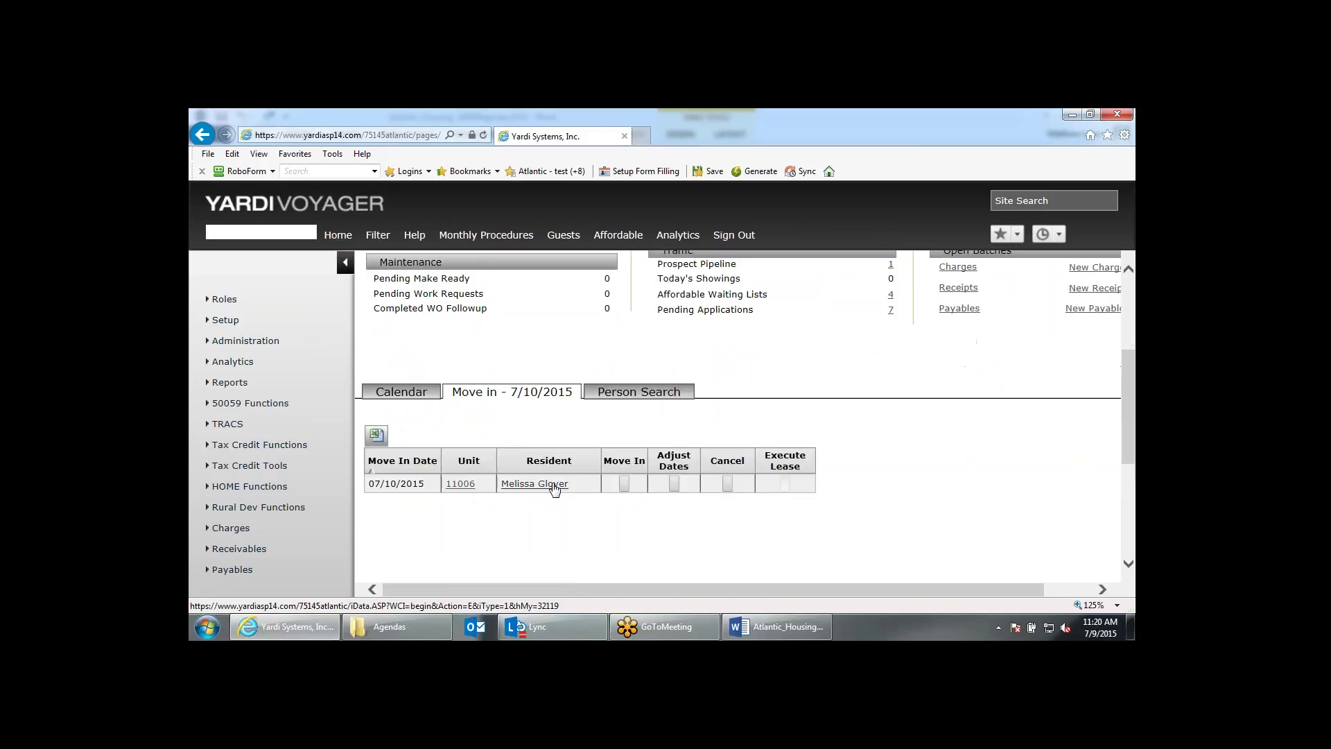
pyautogui.click(553, 485)
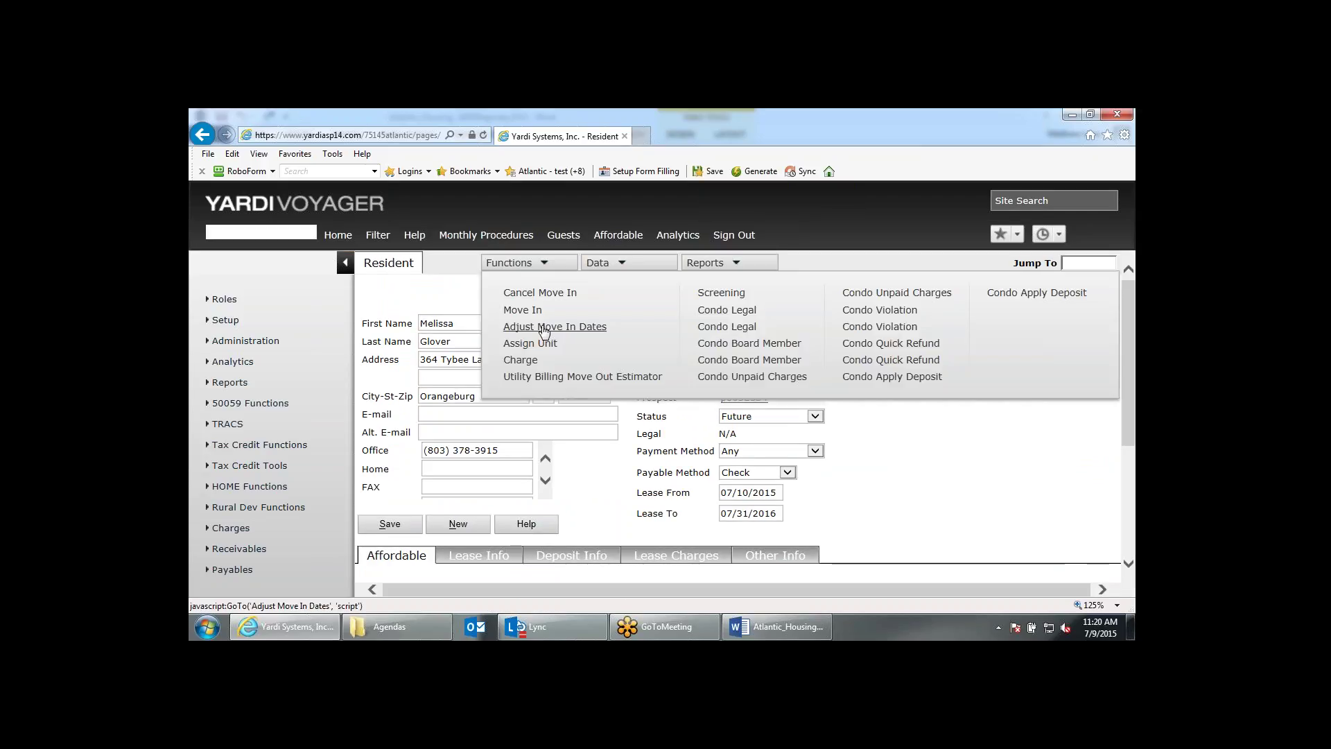
# In Adjust Move In Dates, change both Move In and Lease From to 07/09/2015, then post.
pyautogui.click(544, 331)
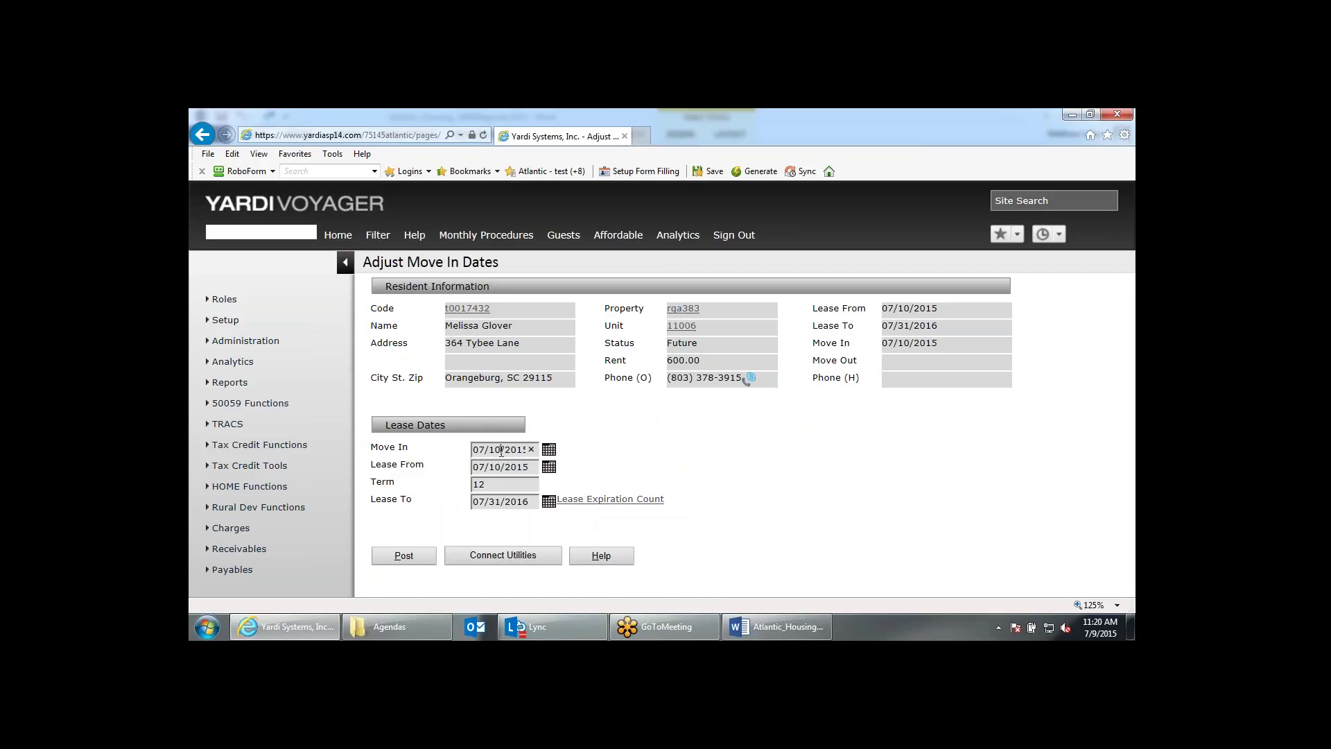
pyautogui.press('BackSpace')
pyautogui.press('BackSpace')
pyautogui.write('09')
pyautogui.press('Tab')
pyautogui.click(501, 468)
pyautogui.press('BackSpace')
pyautogui.press('BackSpace')
pyautogui.write('09')
pyautogui.click(641, 463)
pyautogui.click(403, 555)
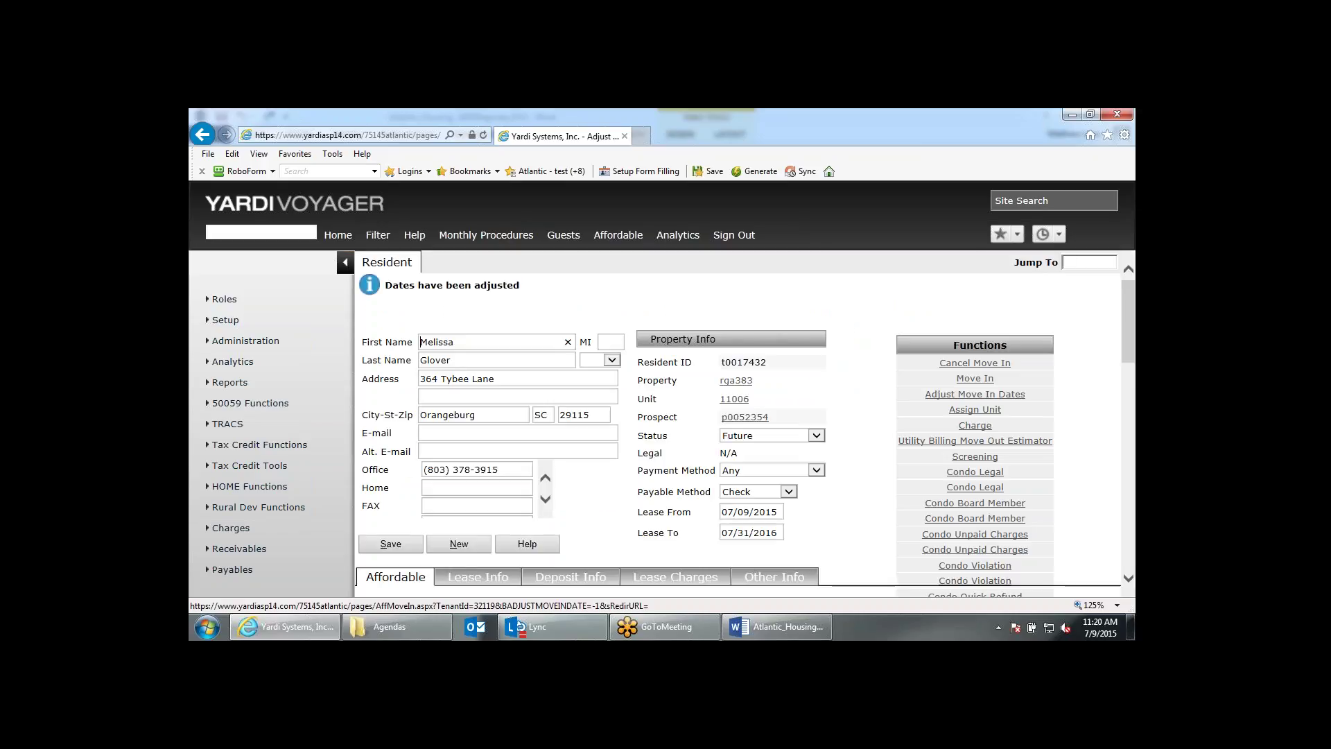
# Check the resident's Lease From date, then open the printable move-in 50059 certificate.
pyautogui.scroll(-1, 500, 341)
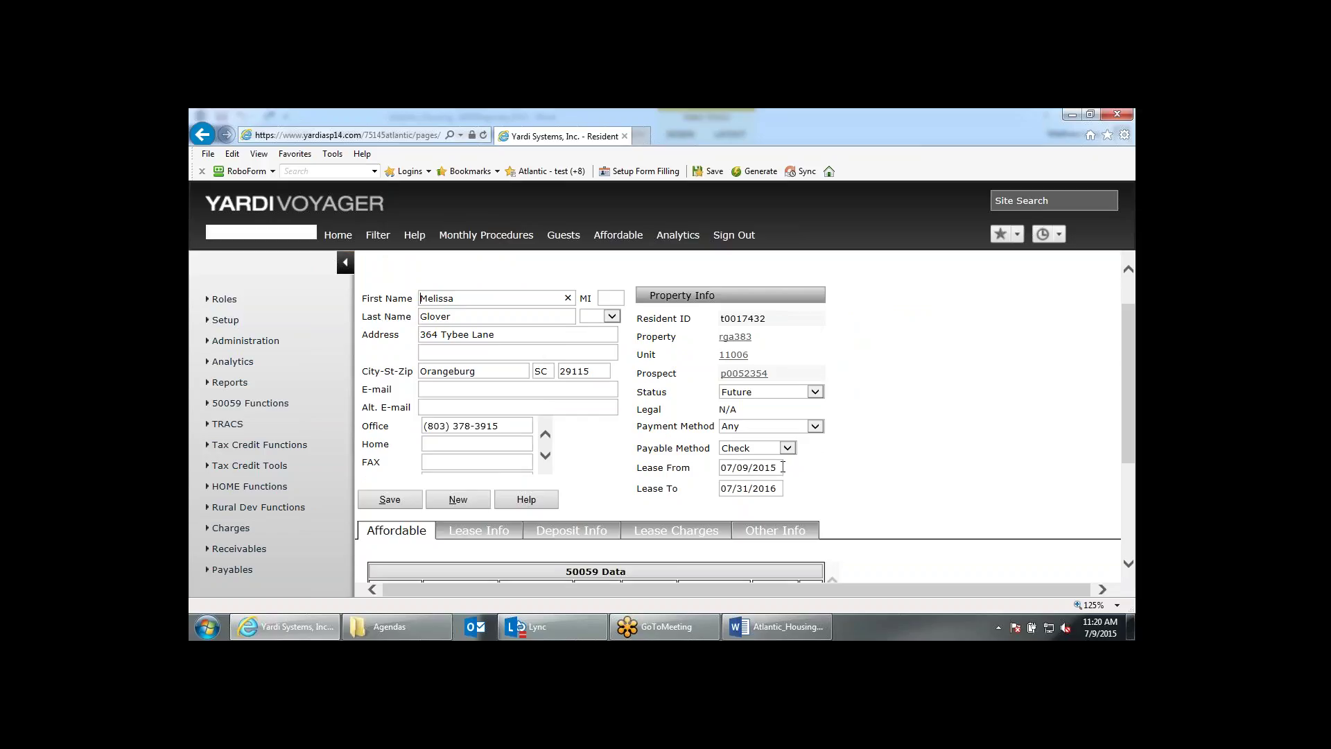
pyautogui.moveTo(783, 467); pyautogui.dragTo(673, 469)
pyautogui.scroll(-2, 671, 469)
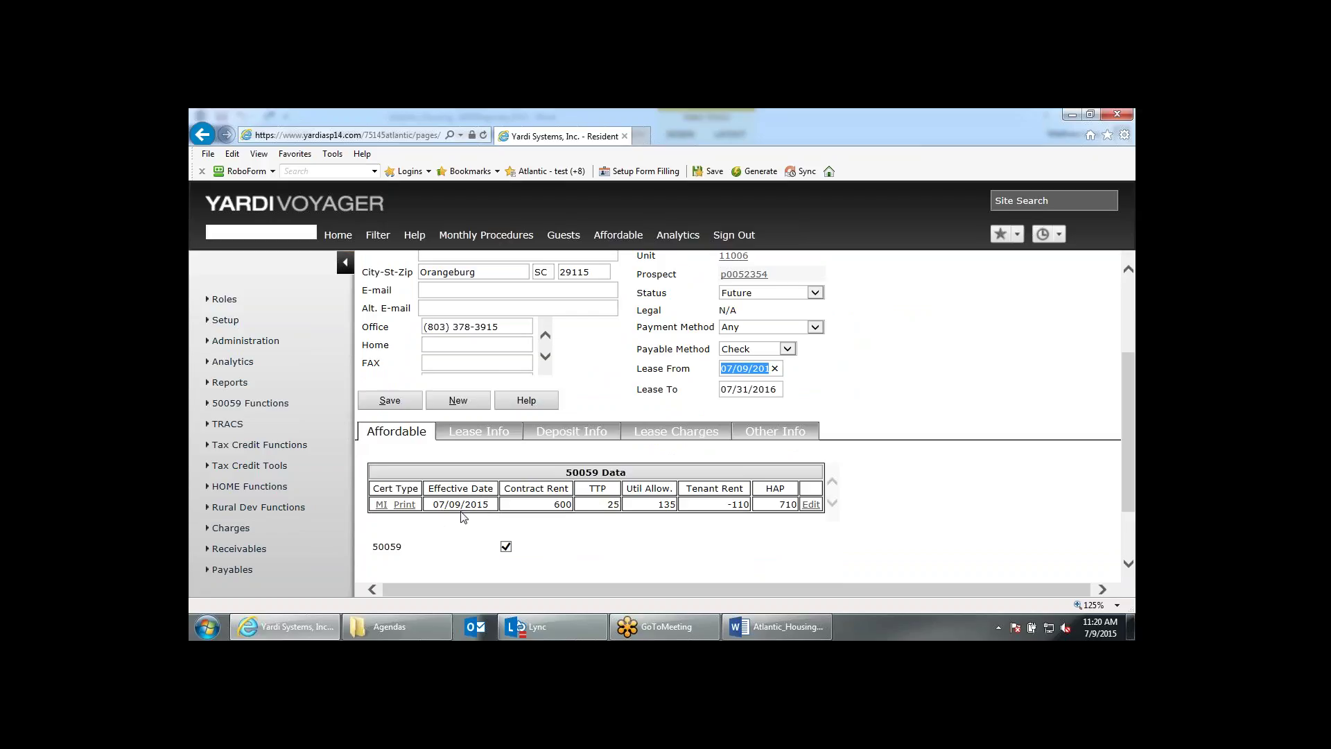
pyautogui.click(402, 504)
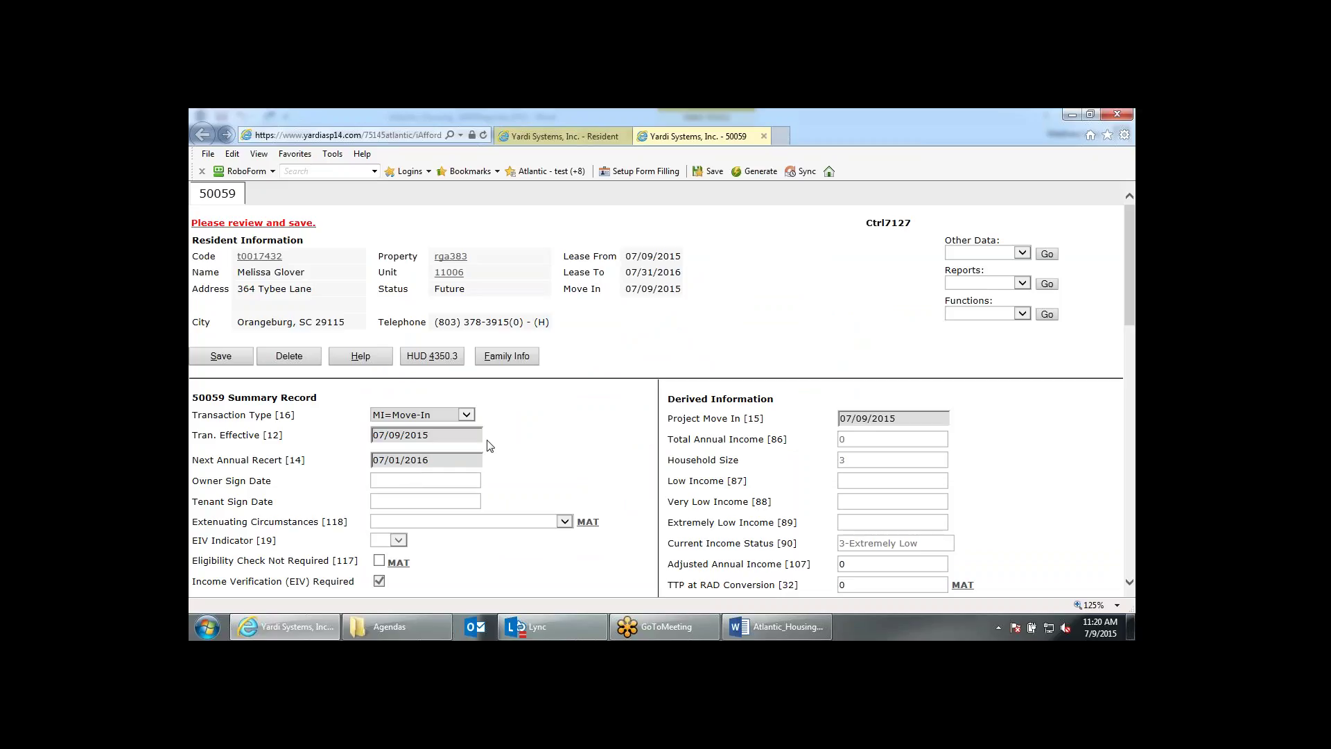
# Resave the 50059, confirm it shows Qualified Household, and close the certification.
pyautogui.scroll(-1, 483, 442)
pyautogui.scroll(1, 388, 291)
pyautogui.scroll(-1, 464, 347)
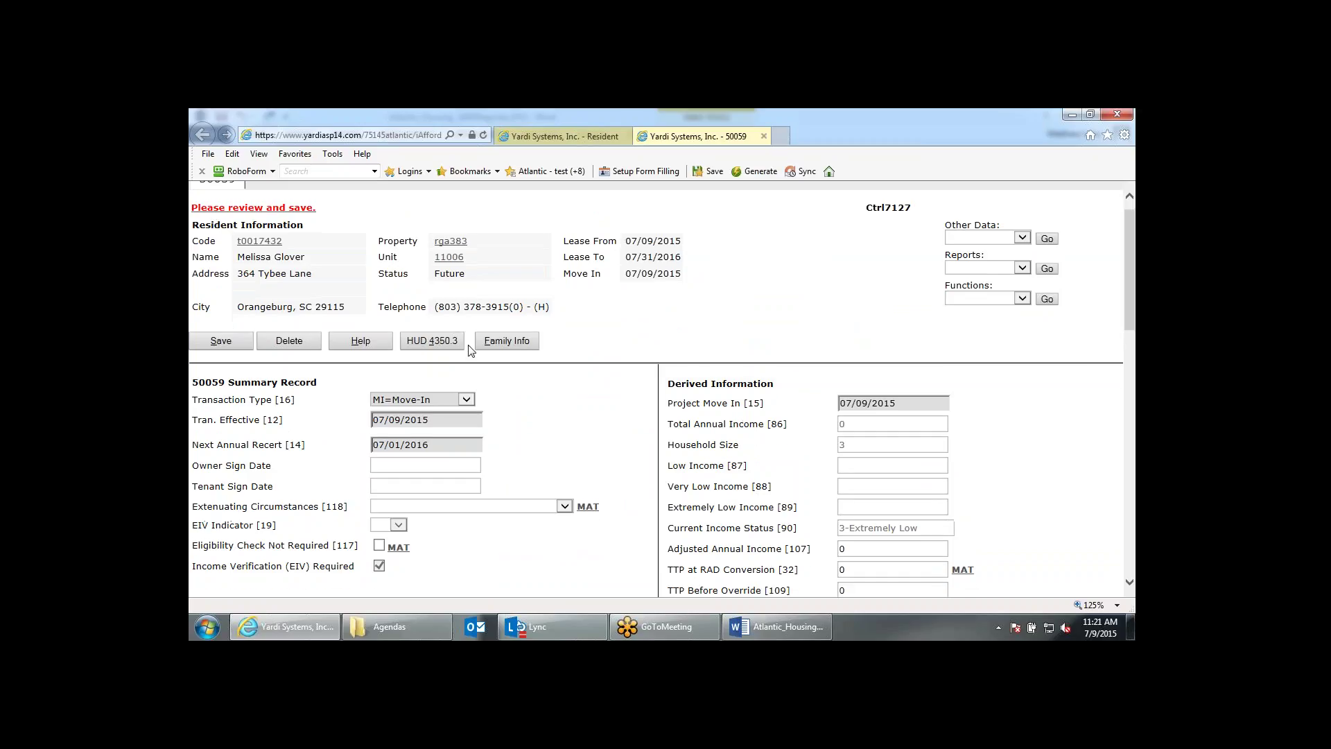
pyautogui.scroll(-5, 478, 350)
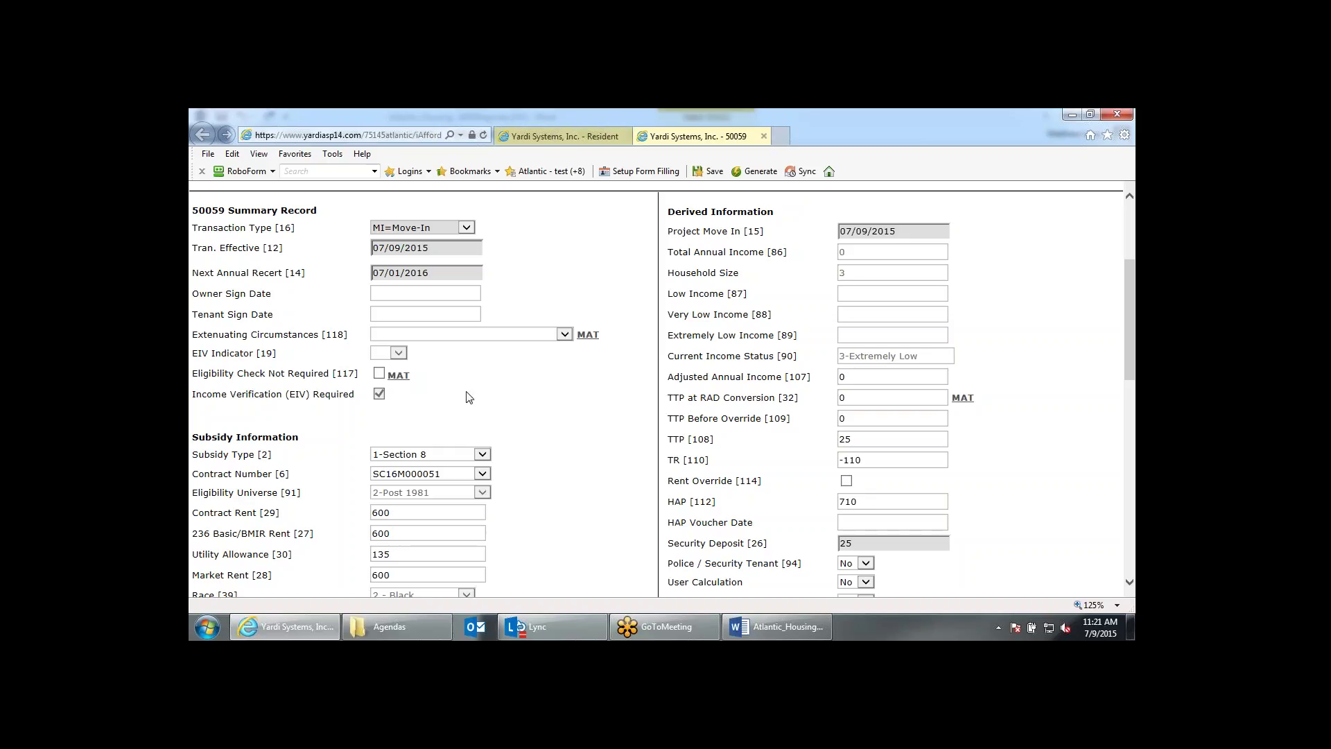
pyautogui.scroll(6, 470, 397)
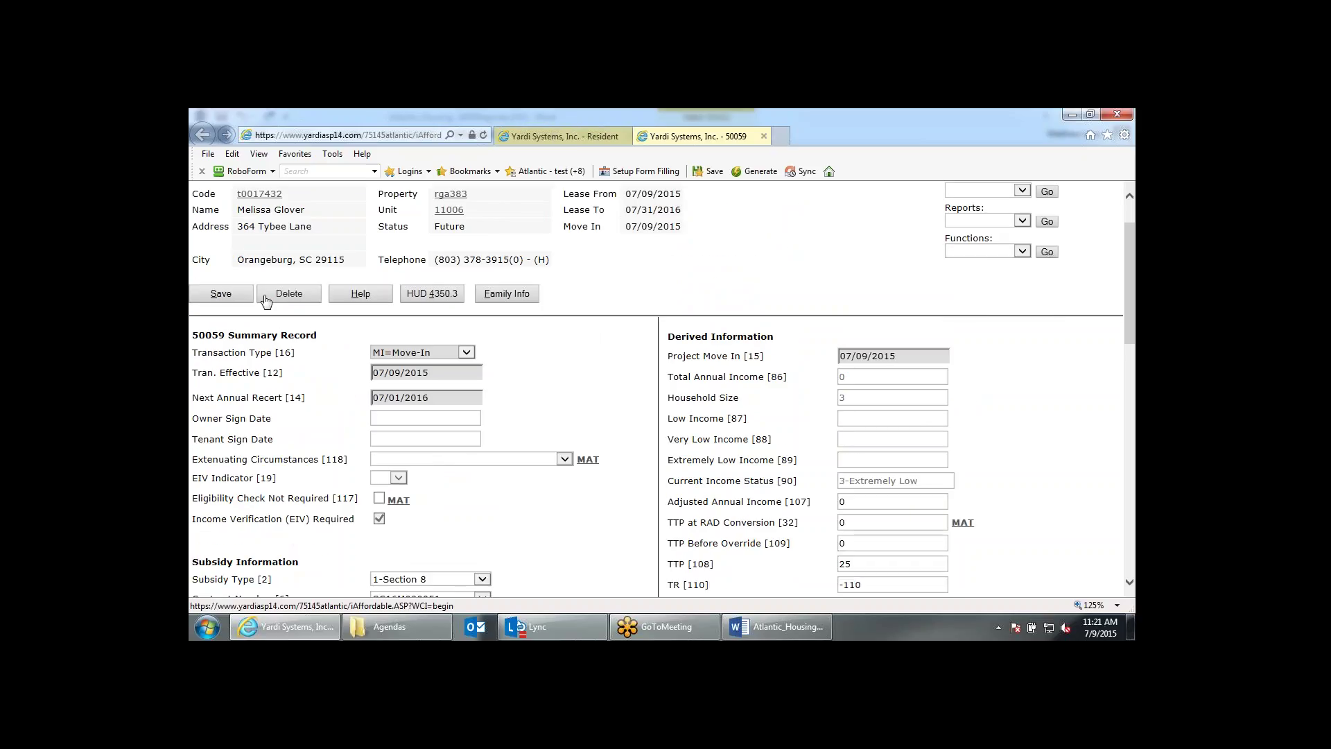
pyautogui.click(235, 357)
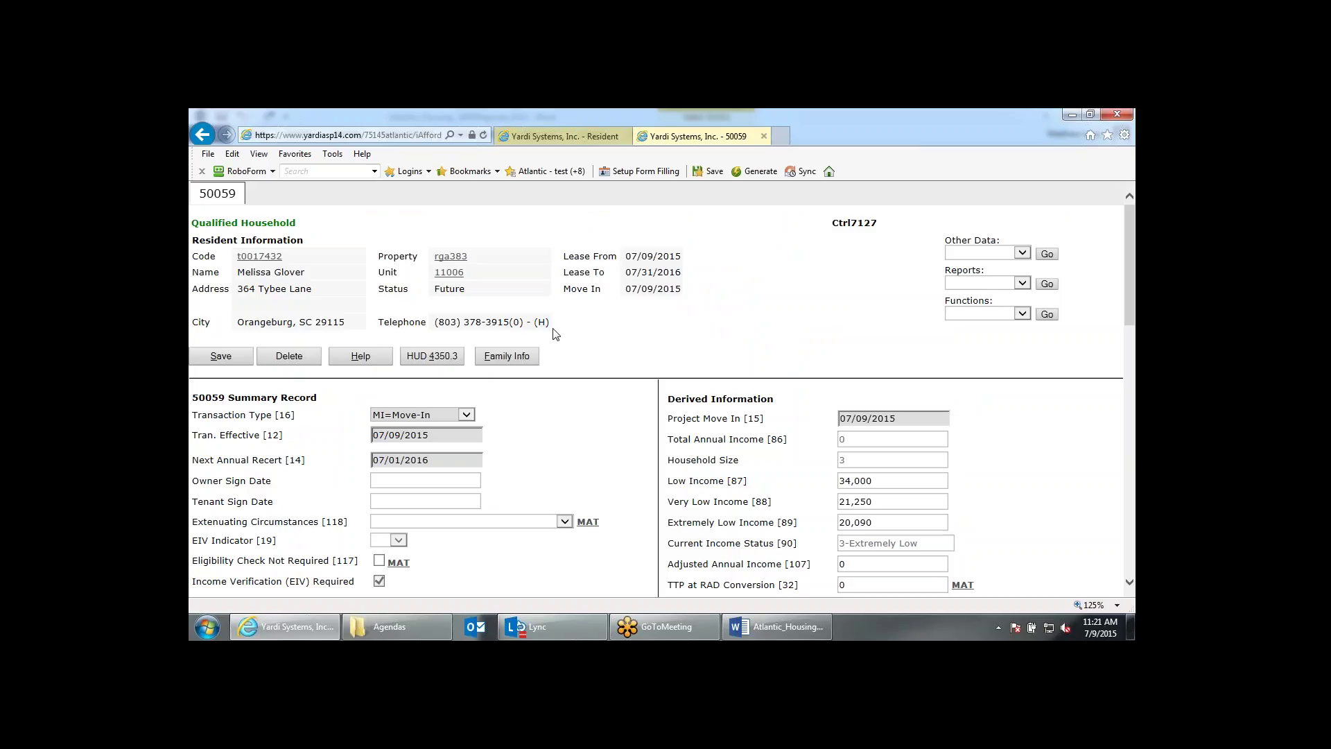
pyautogui.scroll(-1, 556, 334)
pyautogui.scroll(1, 556, 334)
pyautogui.click(763, 136)
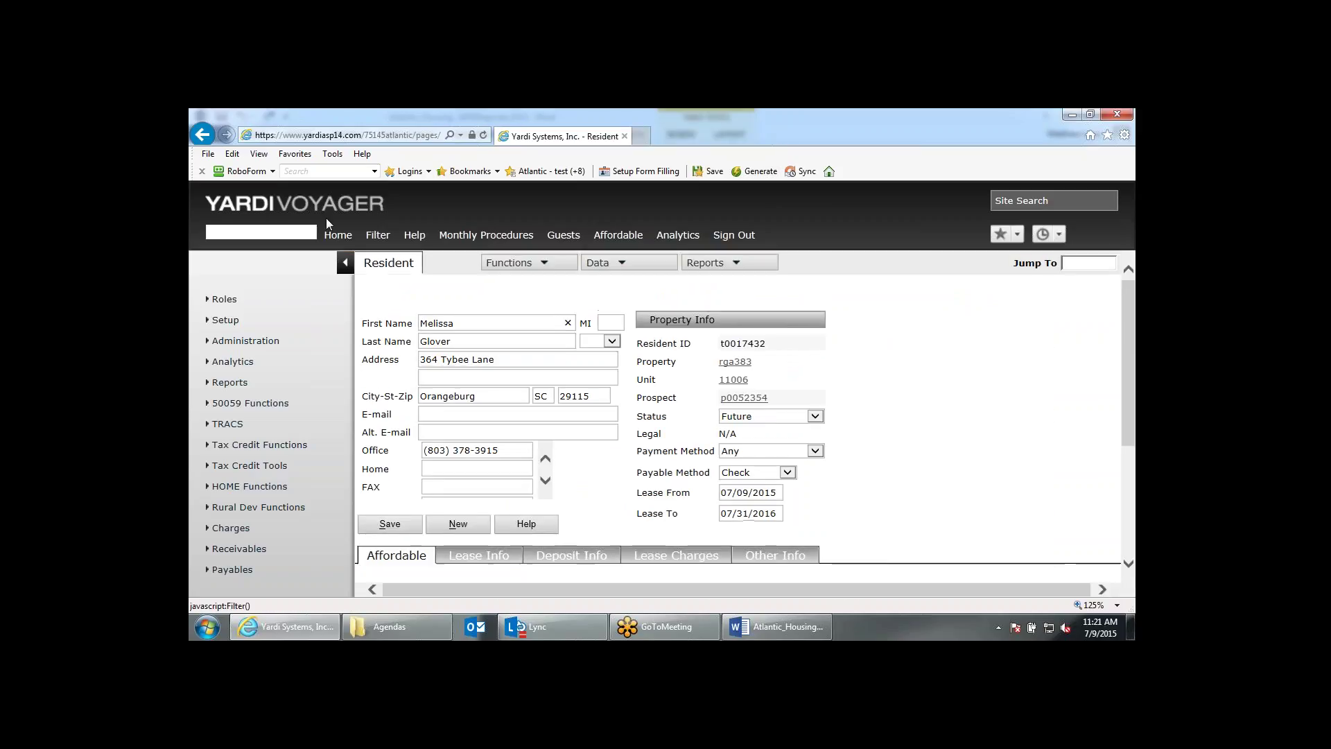
# Return to the Home dashboard and list the Move In entries dated 07/09/2015.
pyautogui.click(351, 237)
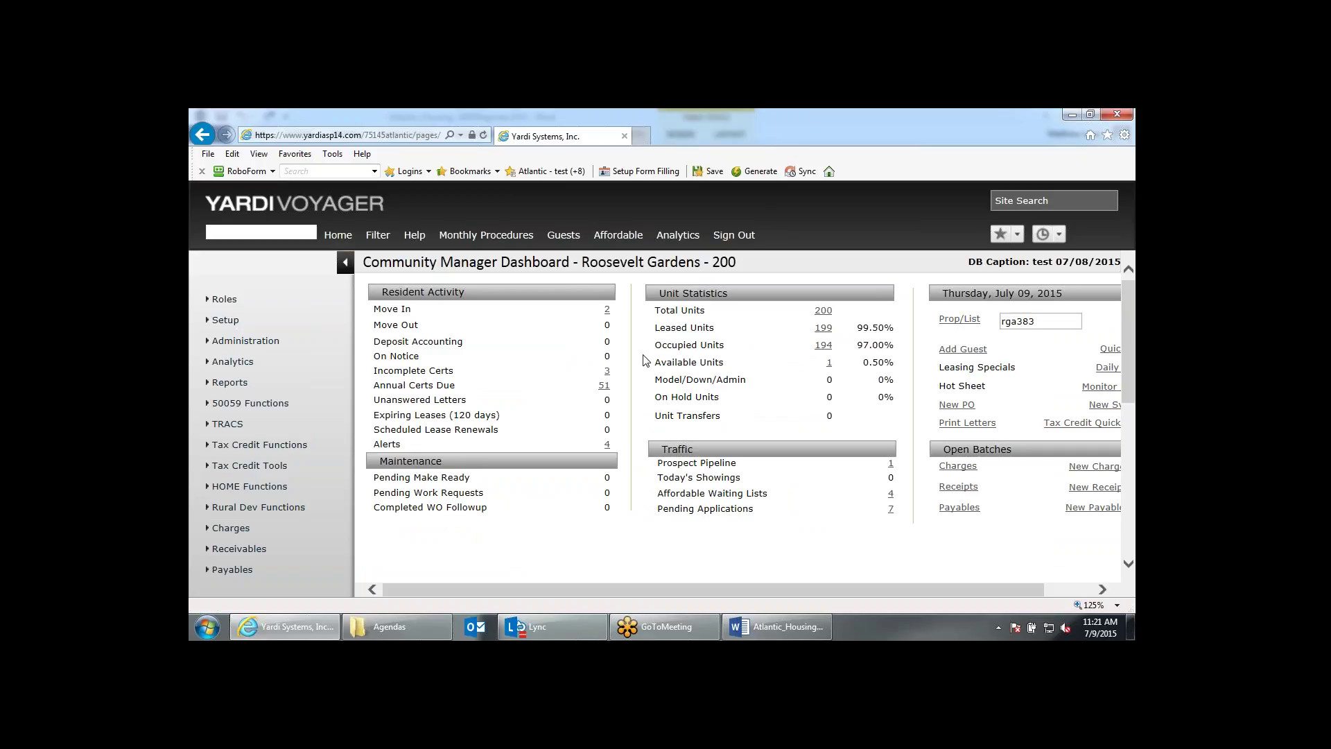
pyautogui.scroll(-3, 645, 360)
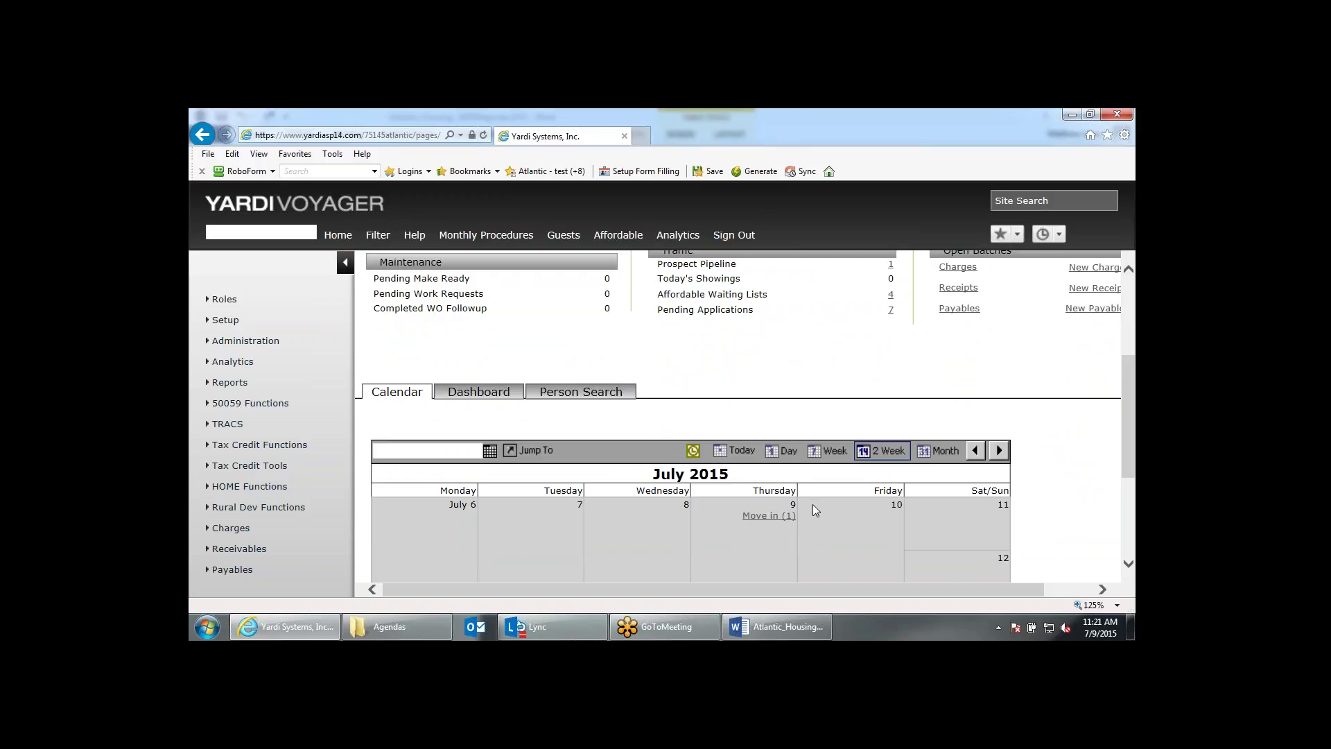
pyautogui.scroll(3, 811, 501)
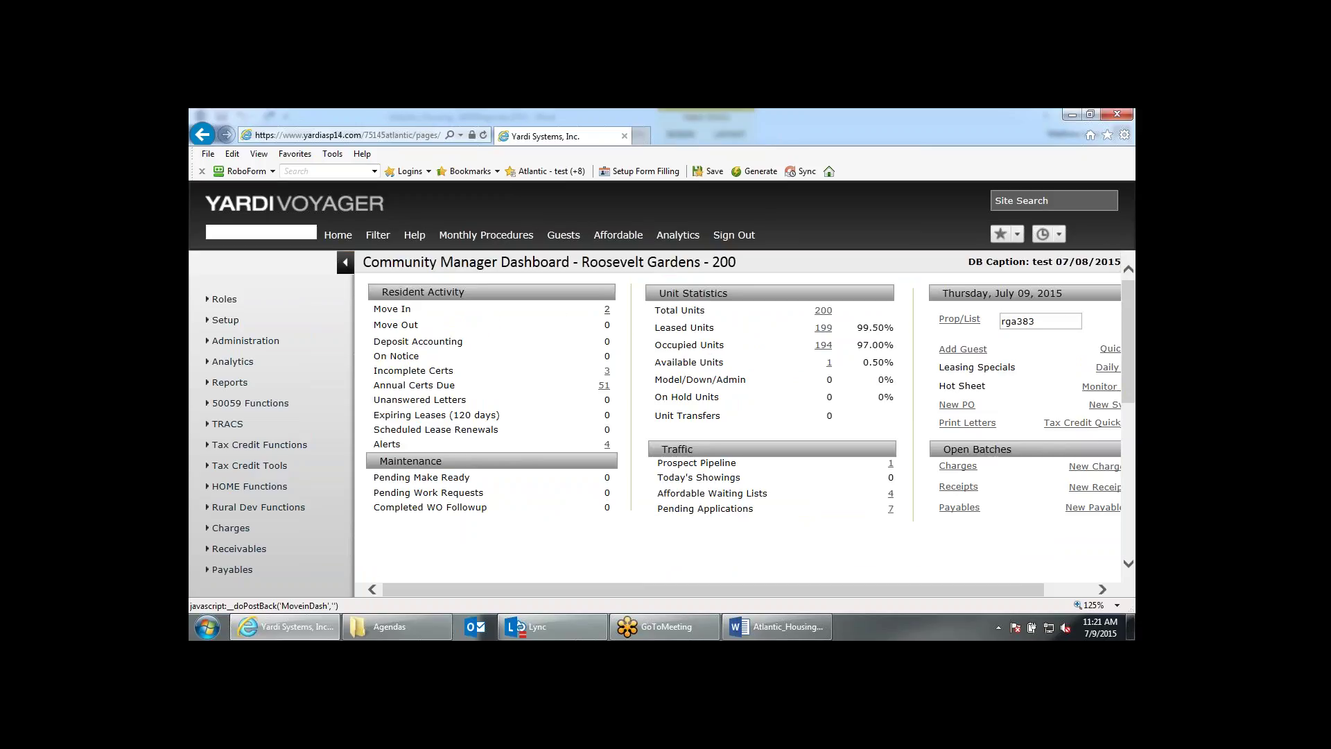
pyautogui.click(608, 310)
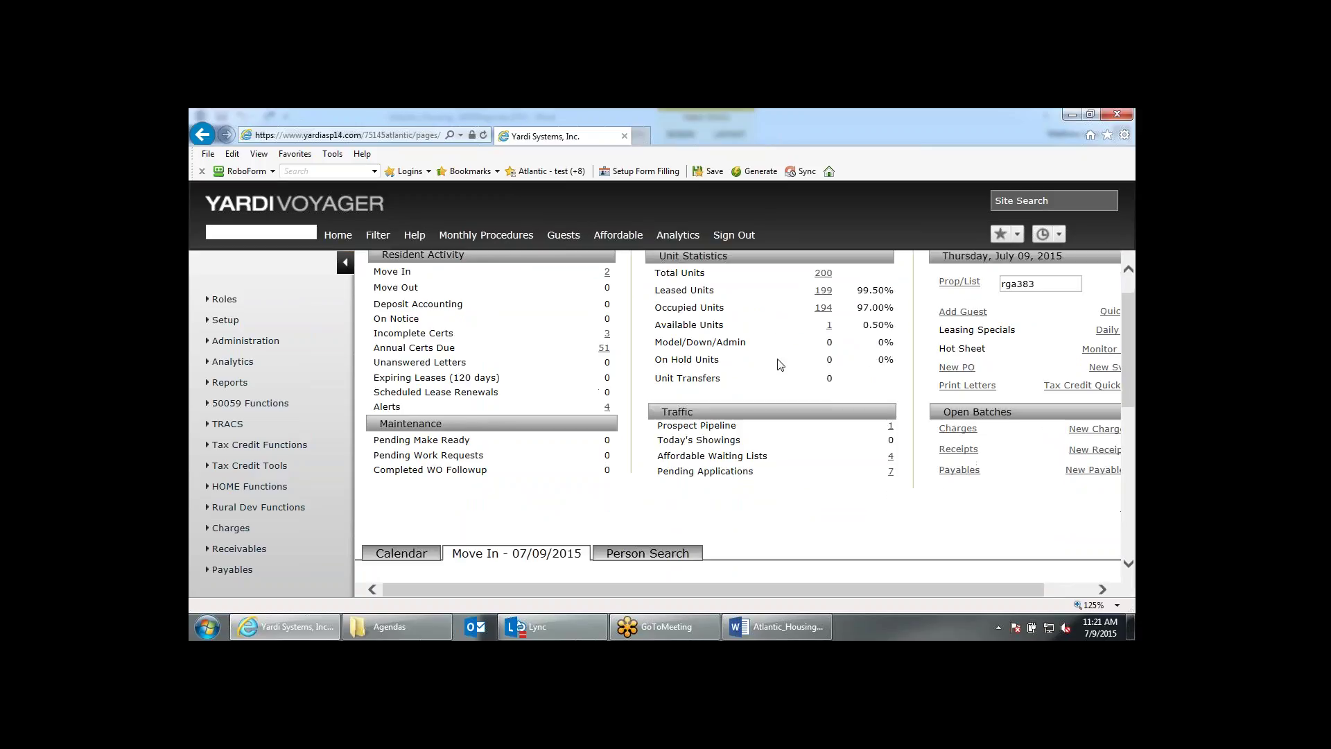
pyautogui.scroll(-3, 779, 364)
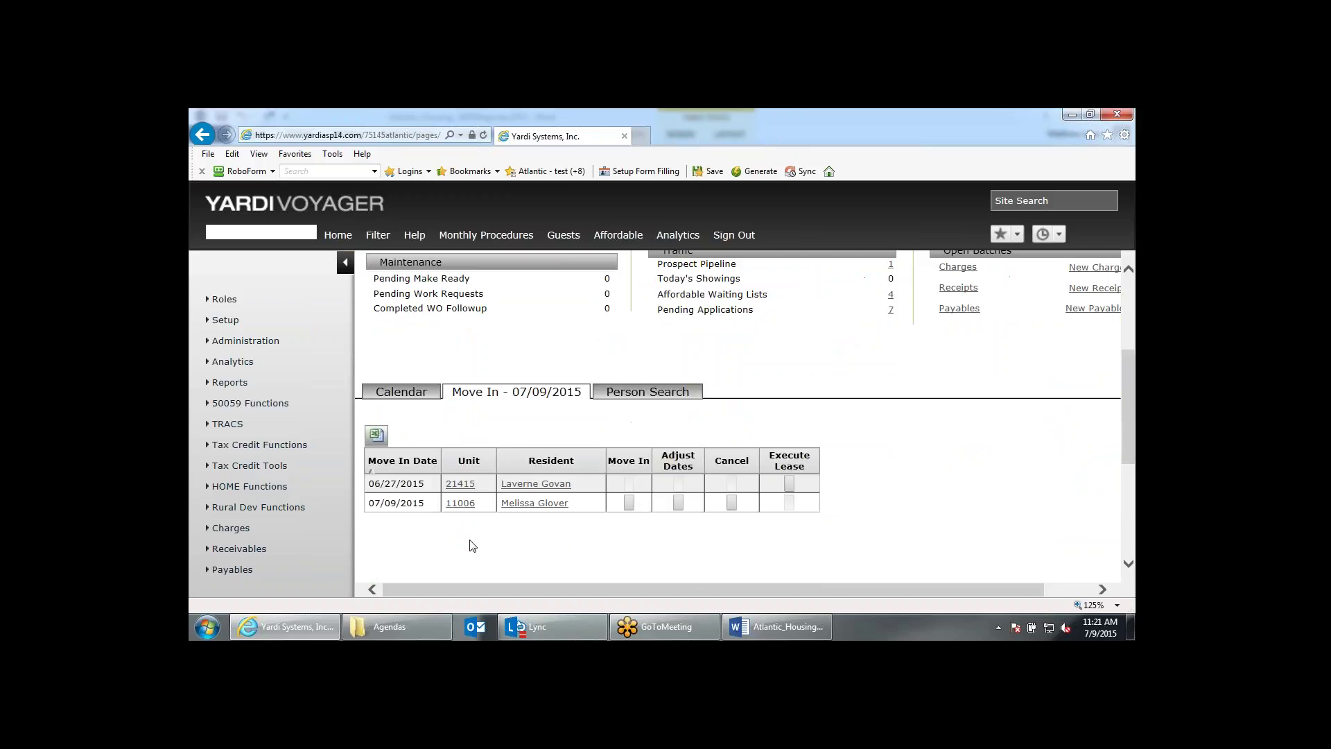
# Start the move-in for unit 11006 and collapse the side navigation for a wider form.
pyautogui.click(628, 502)
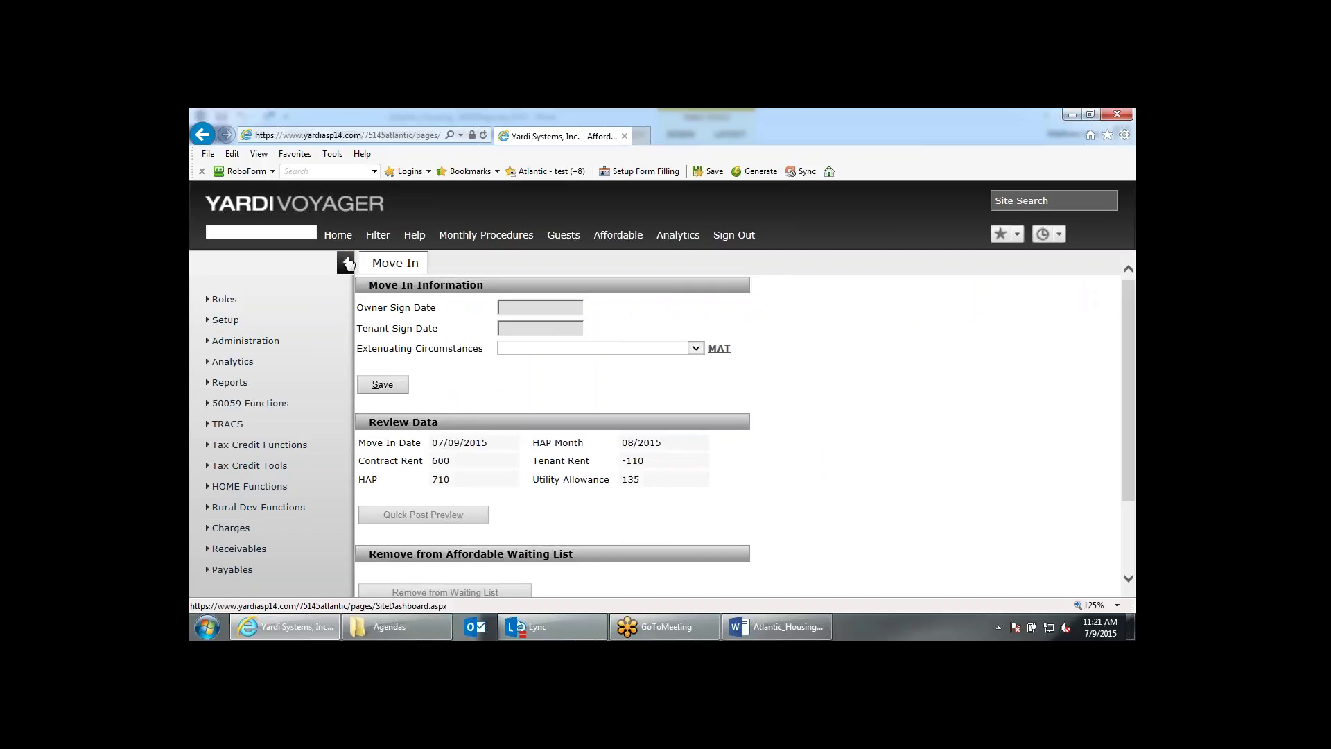
pyautogui.click(347, 262)
pyautogui.scroll(-1, 663, 372)
pyautogui.scroll(1, 662, 372)
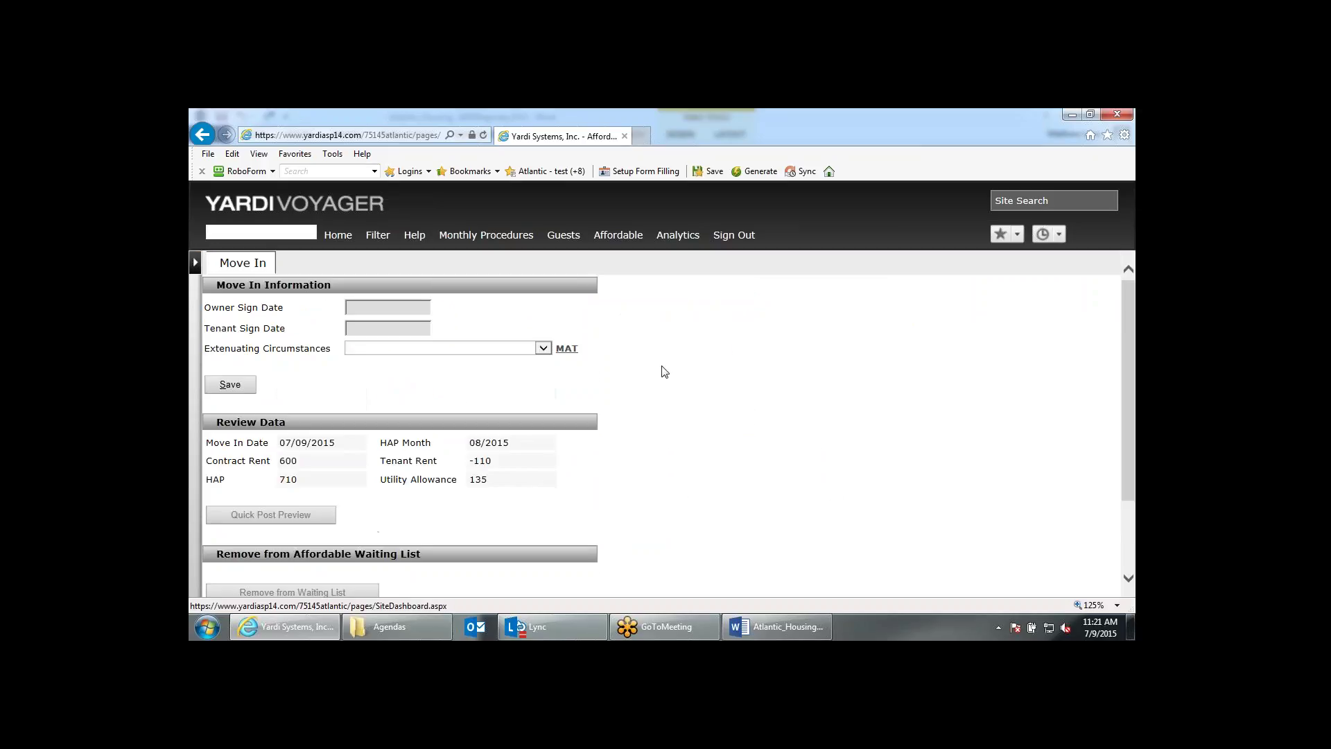
# Enter 07/09/2015 as both Owner and Tenant Sign Date, leaving Extenuating Circumstances blank.
pyautogui.click(420, 308)
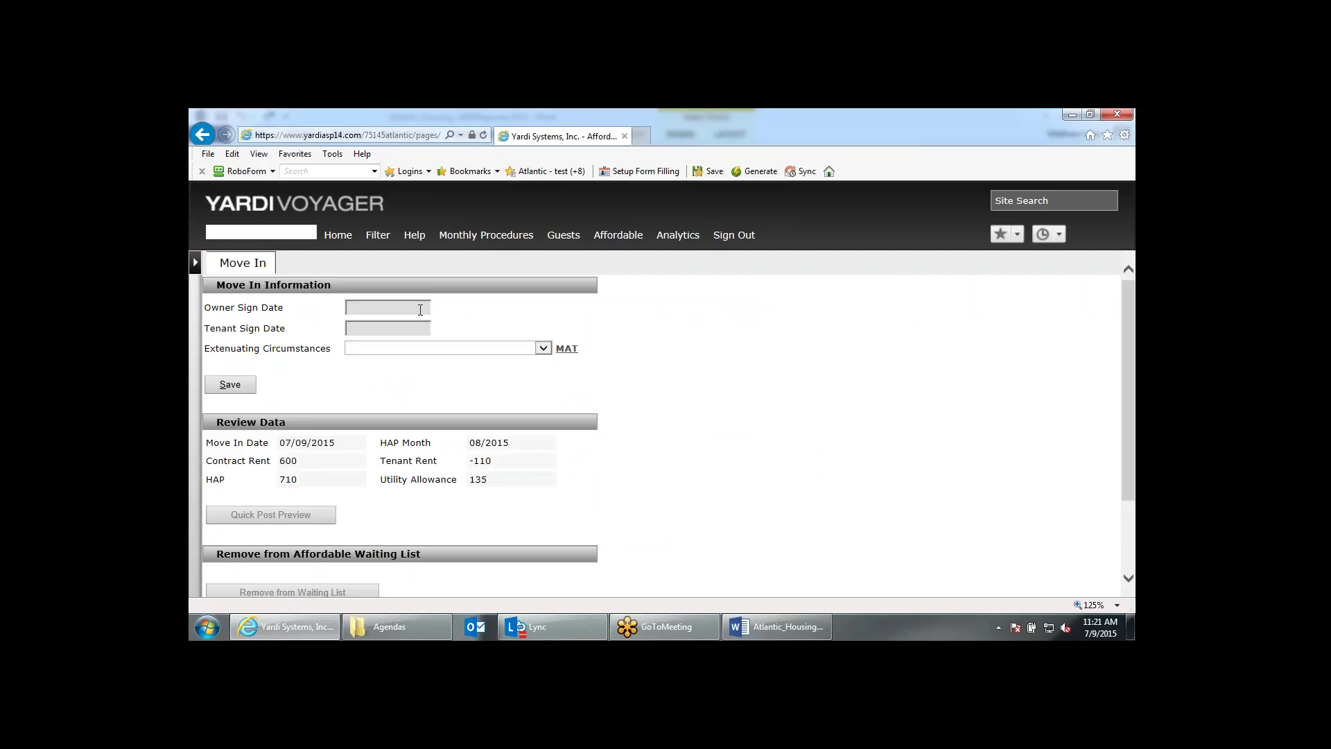
pyautogui.click(420, 310)
pyautogui.write('070915')
pyautogui.press('Tab')
pyautogui.write('070915')
pyautogui.press('Tab')
pyautogui.click(480, 348)
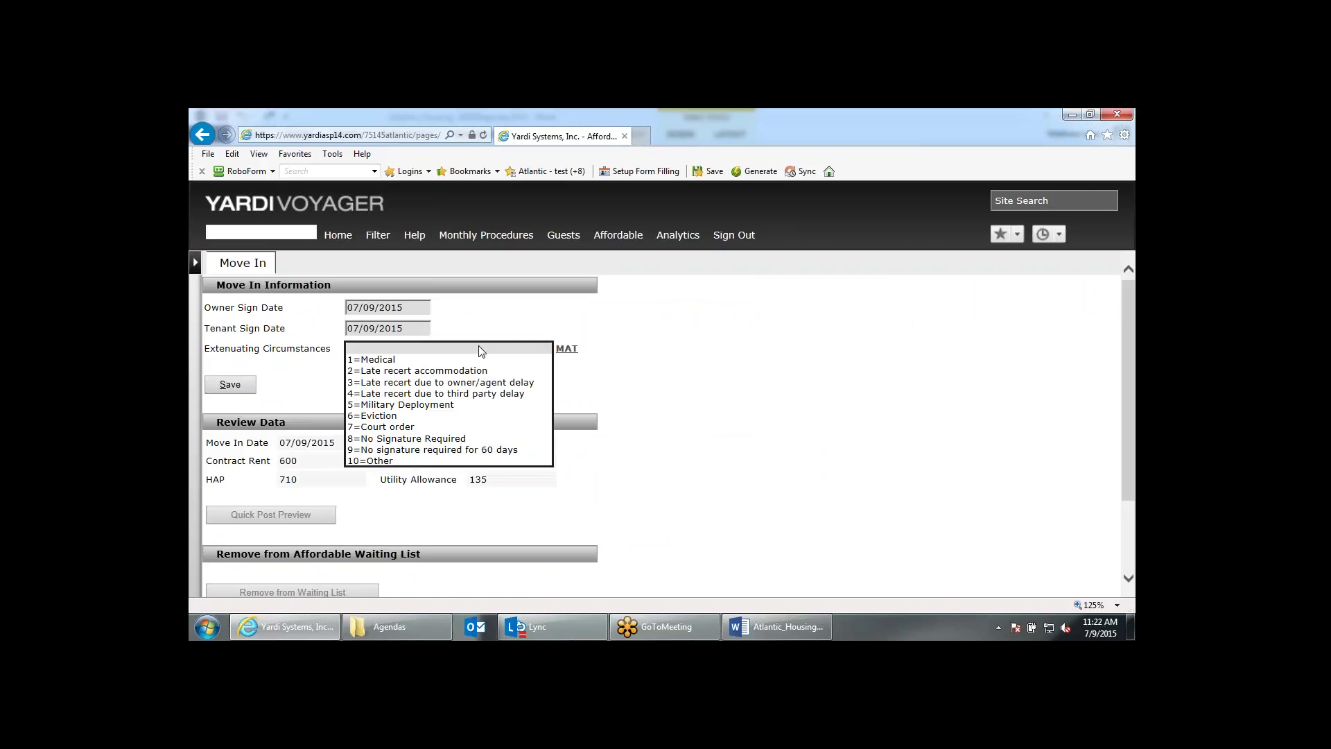
pyautogui.click(583, 393)
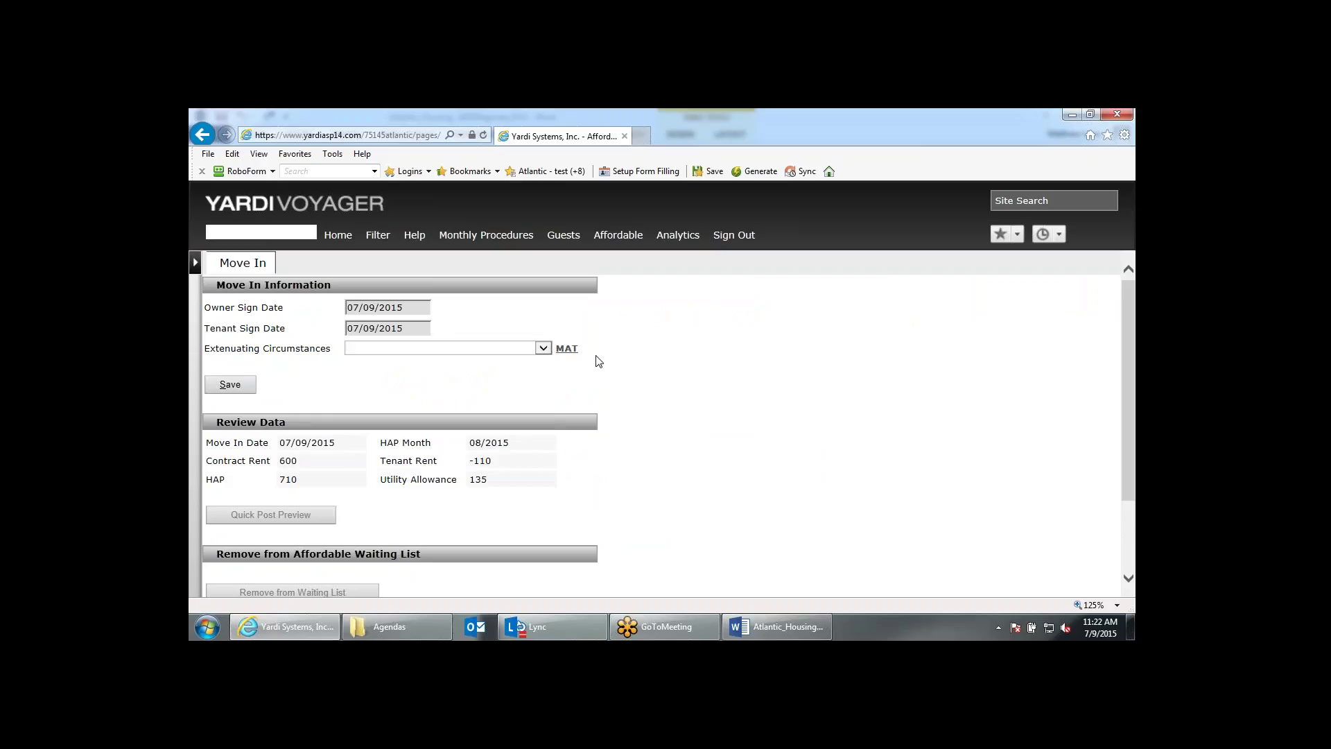
# Review the move-in form and save it with the new sign dates.
pyautogui.scroll(-1, 366, 379)
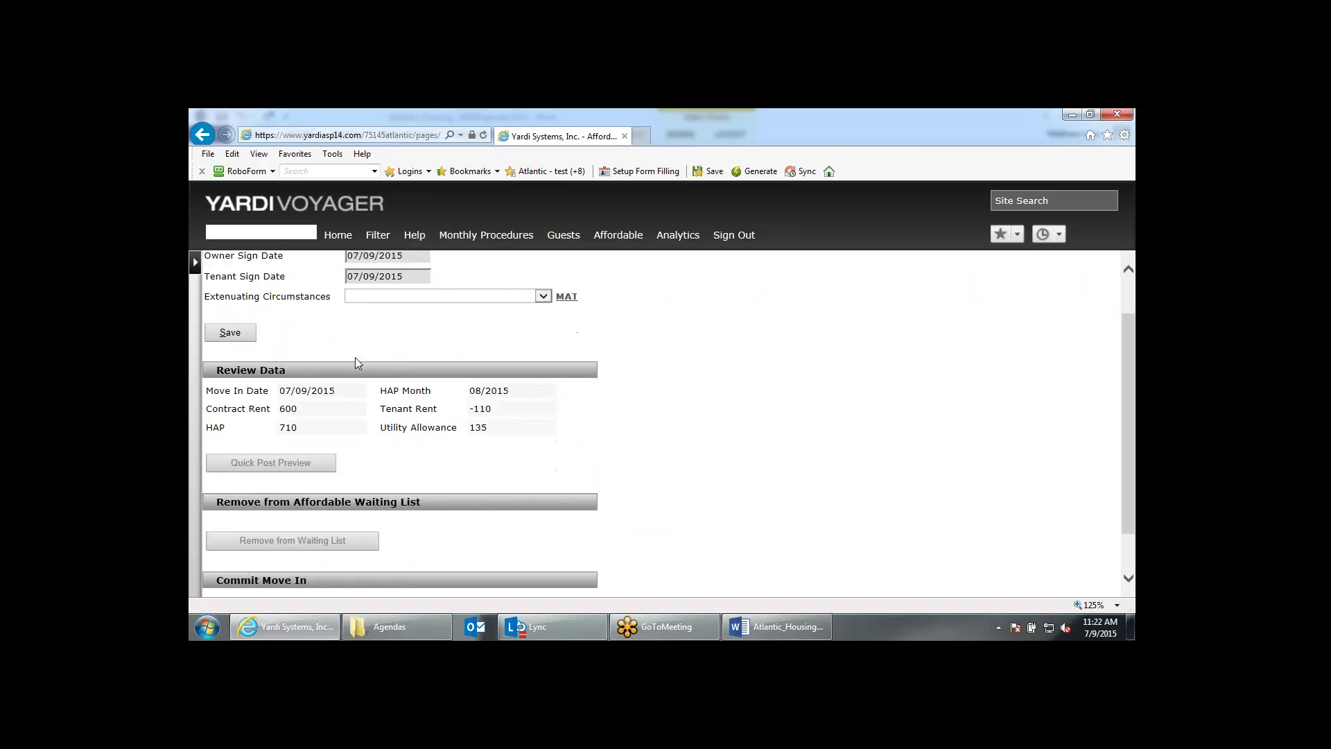
pyautogui.scroll(-1, 354, 357)
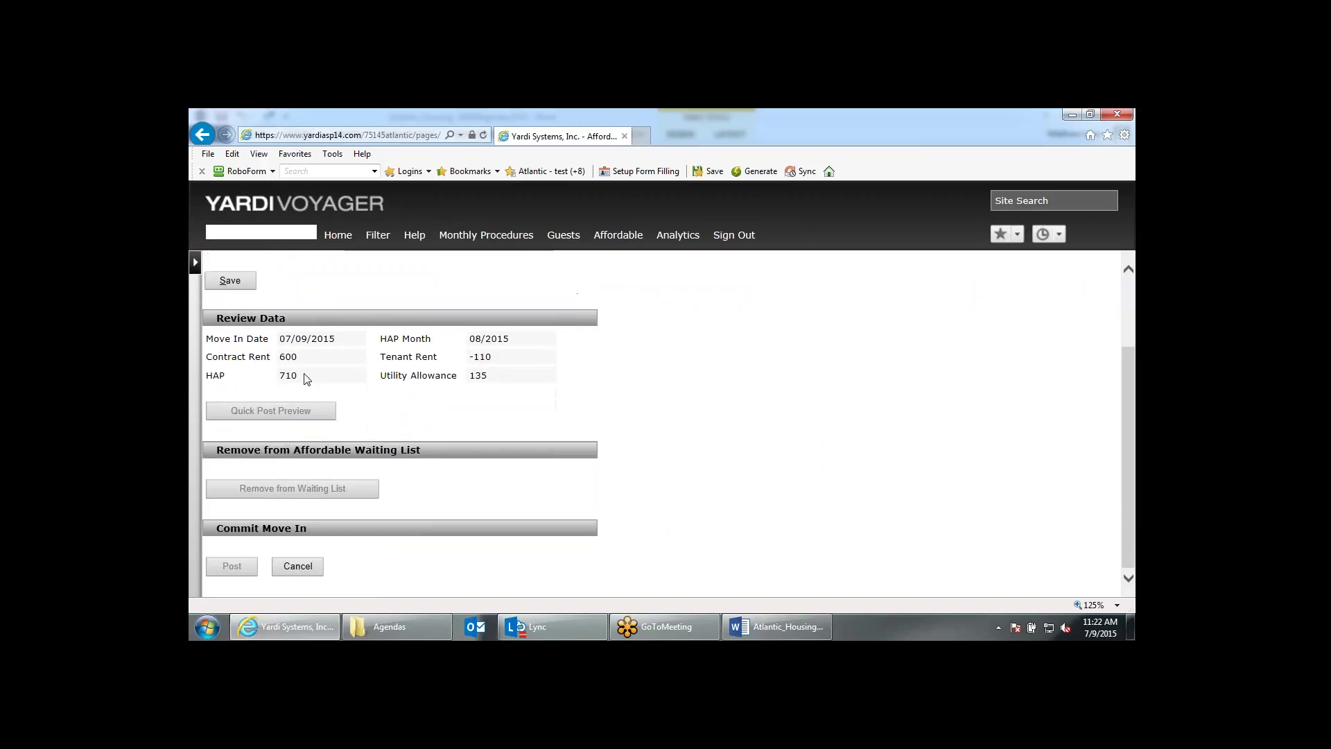
pyautogui.scroll(2, 433, 326)
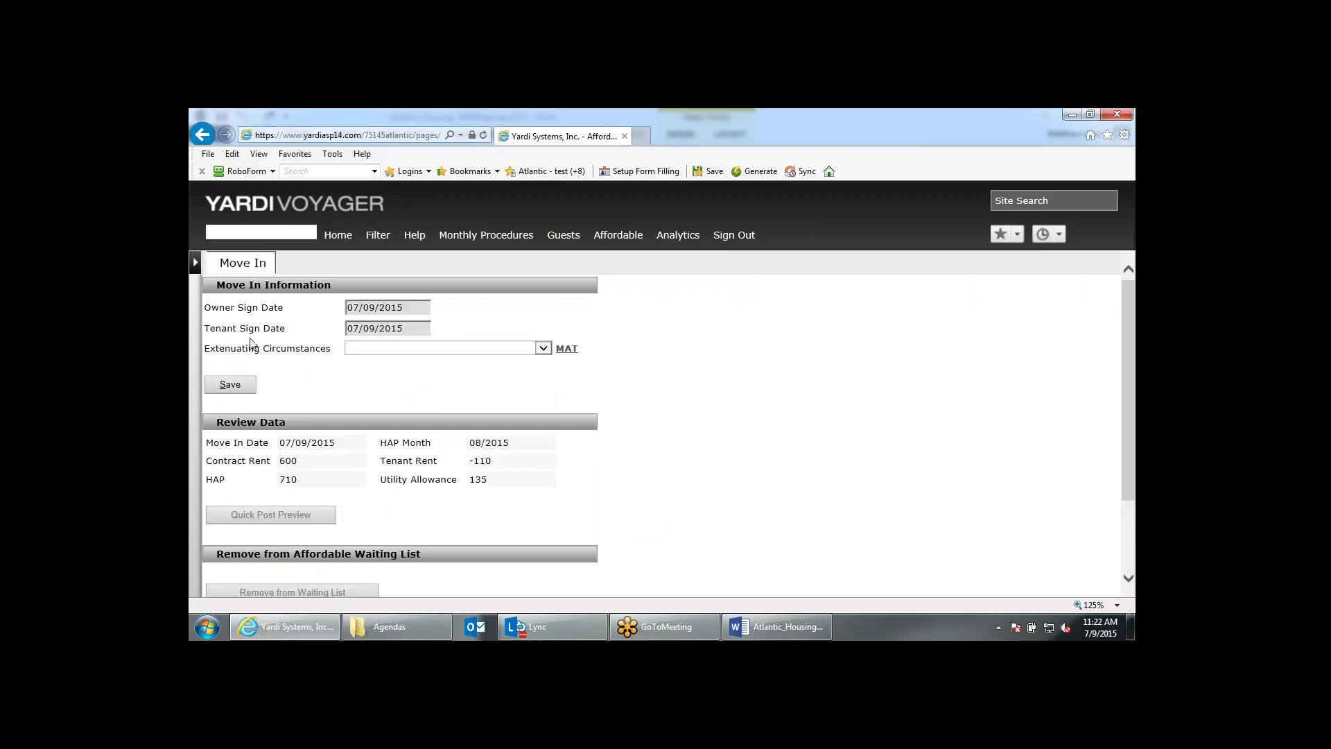
pyautogui.scroll(-1, 256, 345)
pyautogui.scroll(-2, 256, 344)
pyautogui.scroll(1, 256, 344)
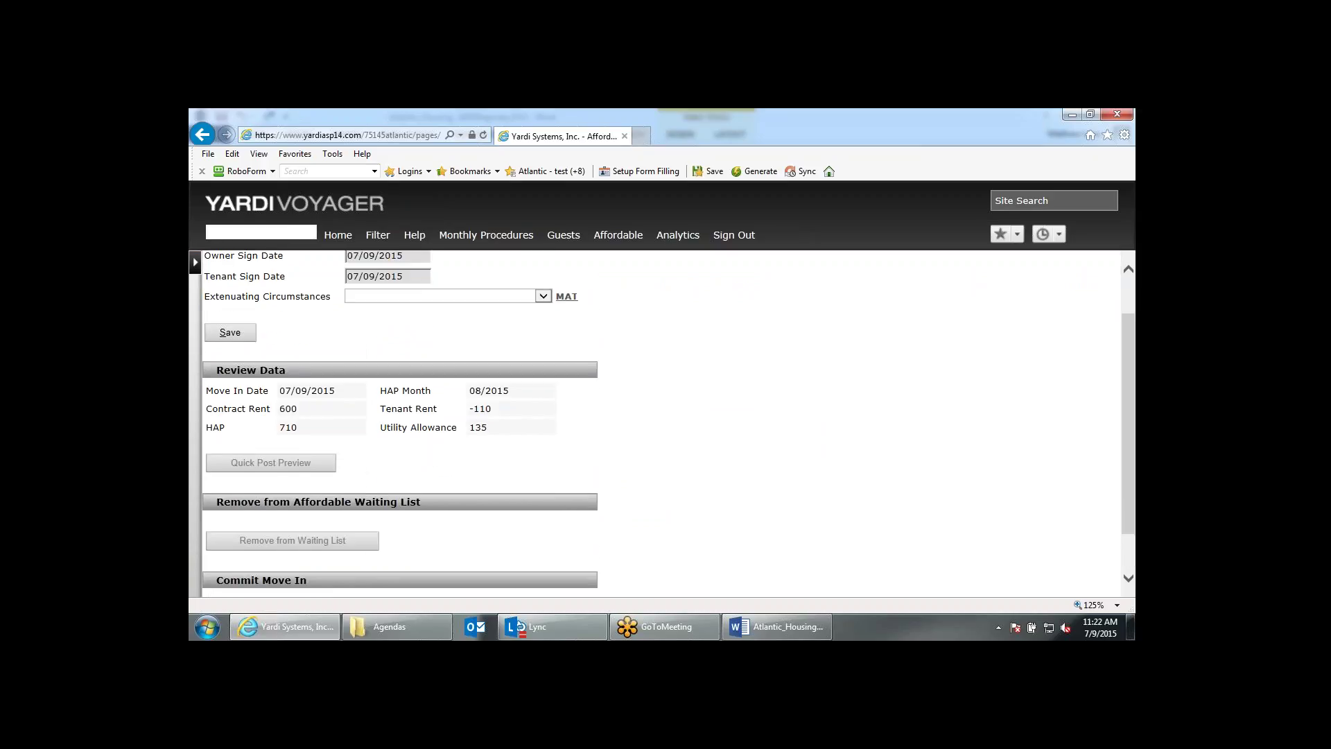
pyautogui.scroll(1, 669, 423)
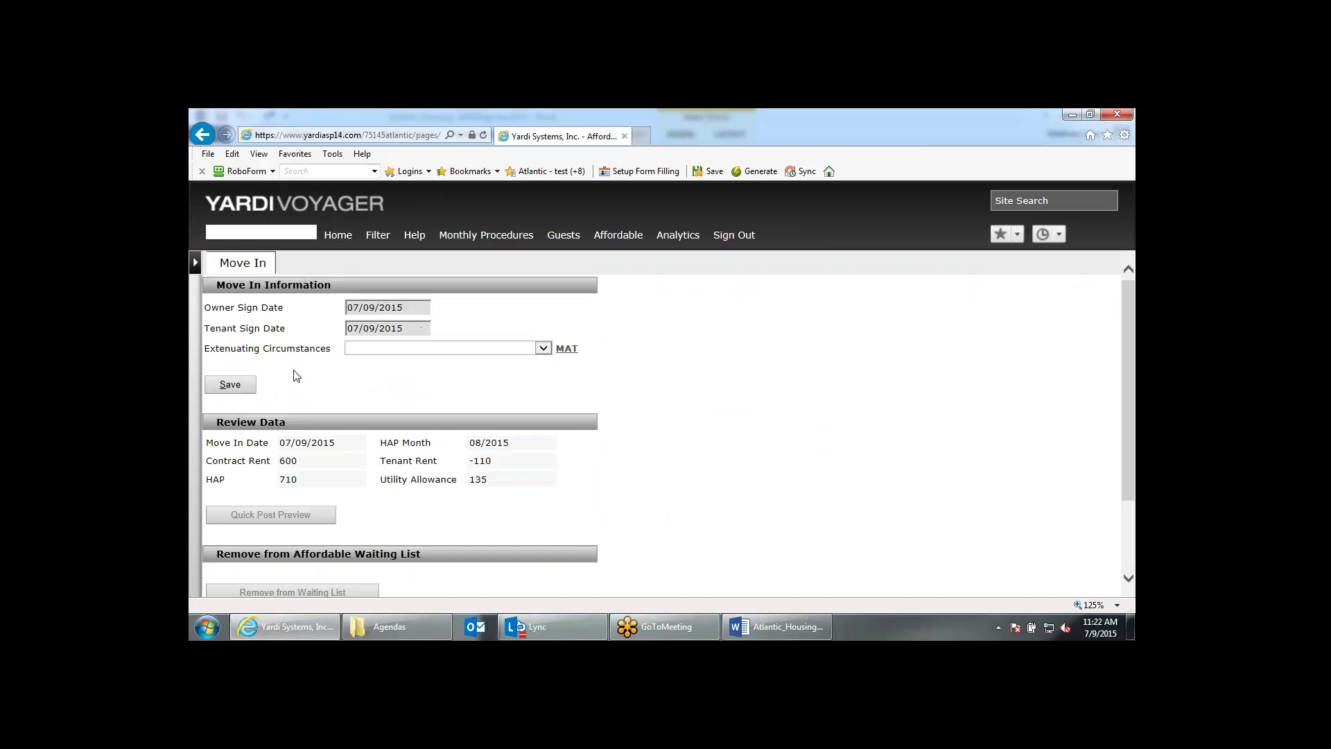
pyautogui.scroll(-1, 298, 378)
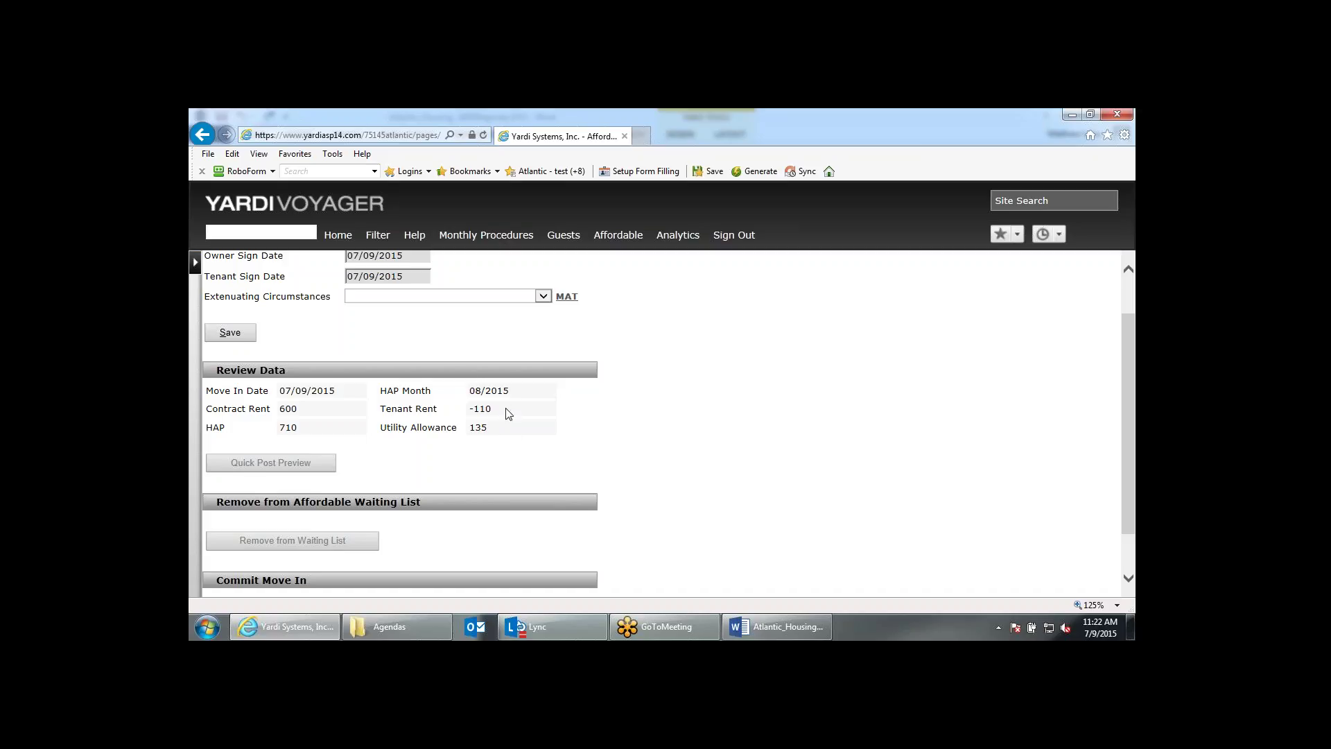
pyautogui.click(230, 332)
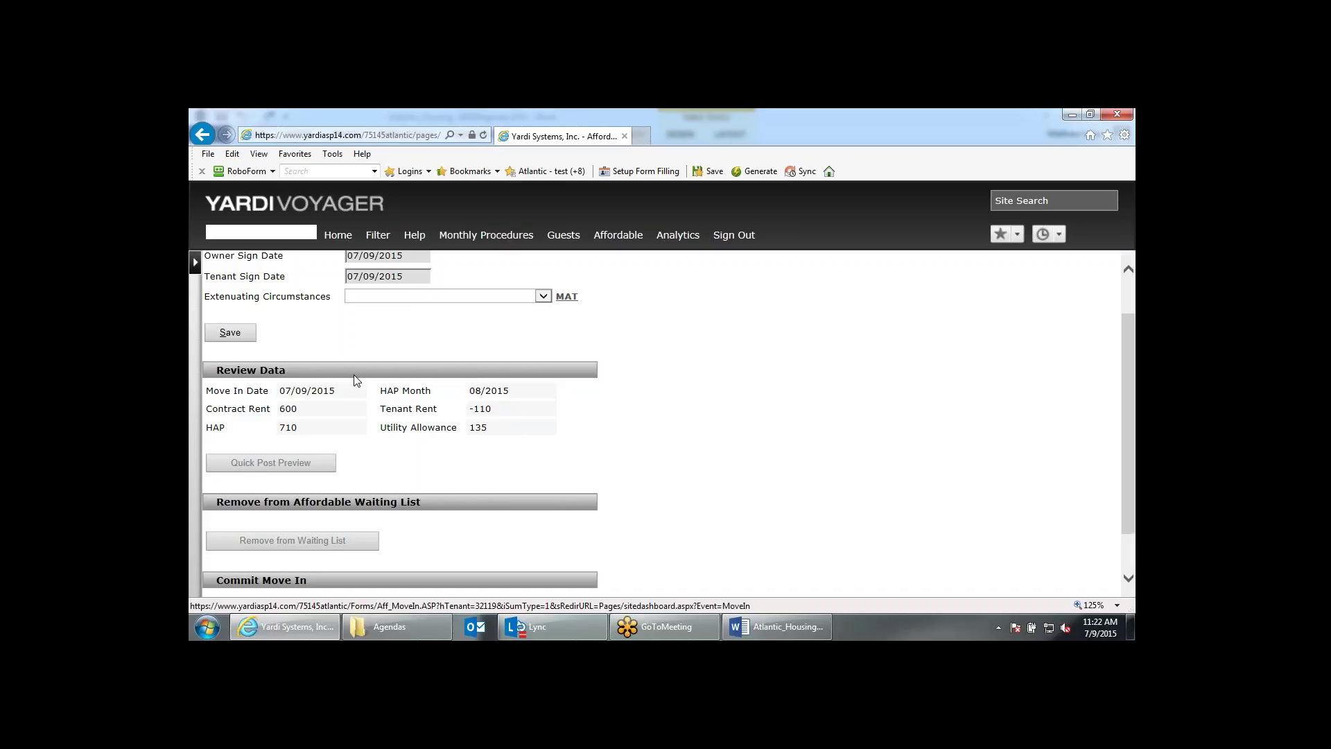
pyautogui.scroll(-3, 359, 381)
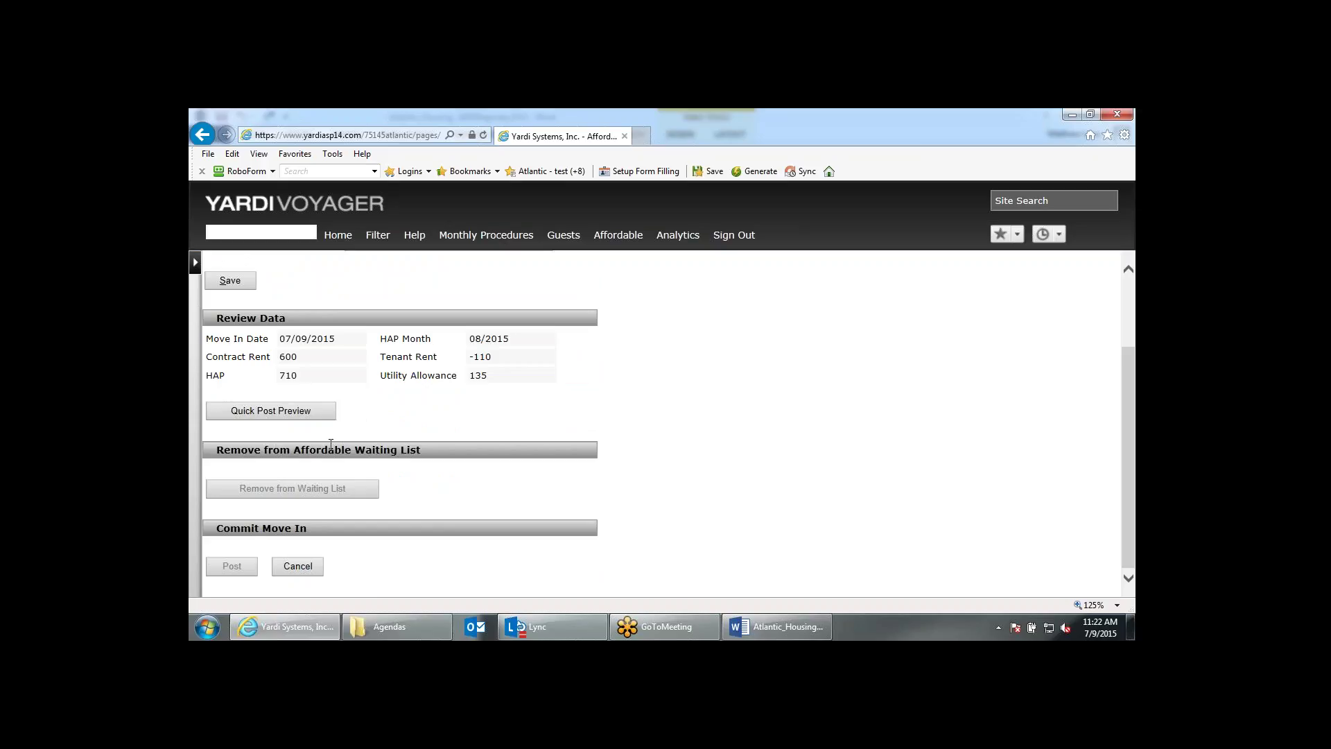
# Preview the quick pre-post for unit 11006 and widen it to show the EI and URP columns.
pyautogui.click(315, 417)
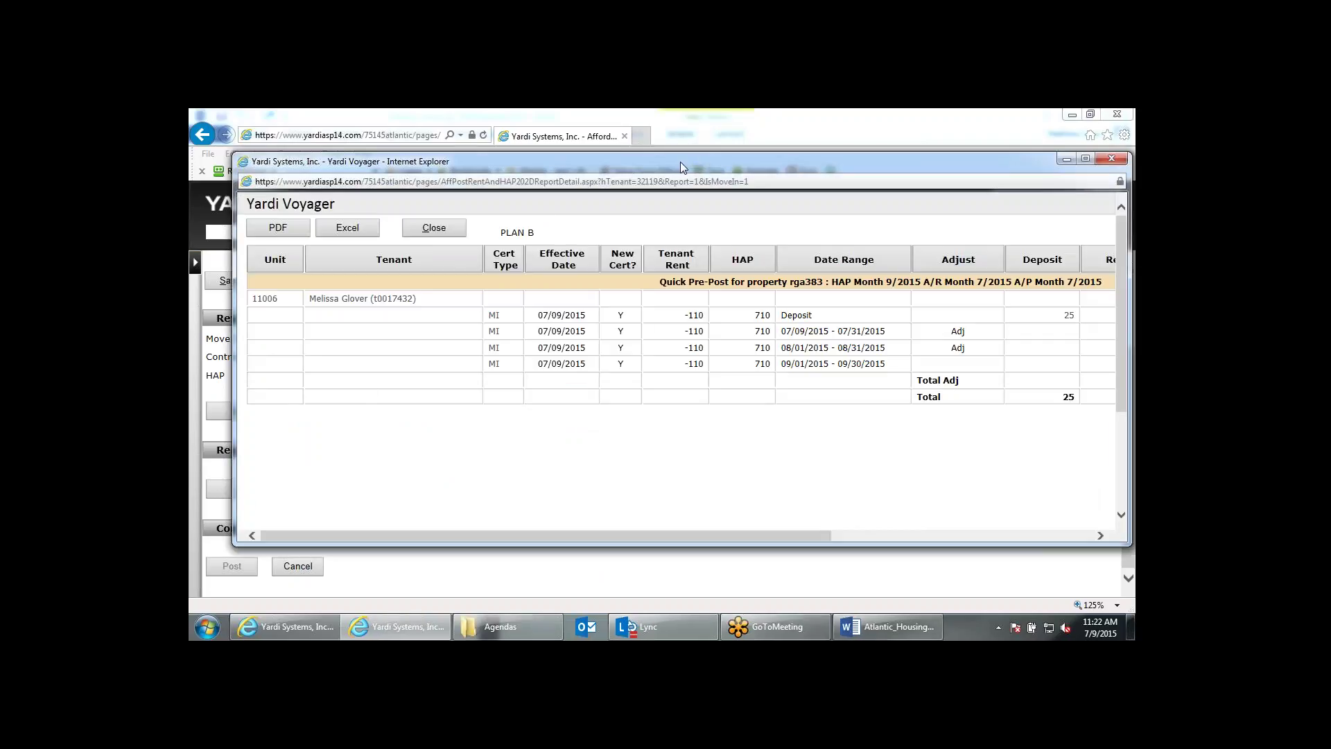
pyautogui.moveTo(679, 160); pyautogui.dragTo(638, 147)
pyautogui.moveTo(1085, 315); pyautogui.dragTo(1121, 315)
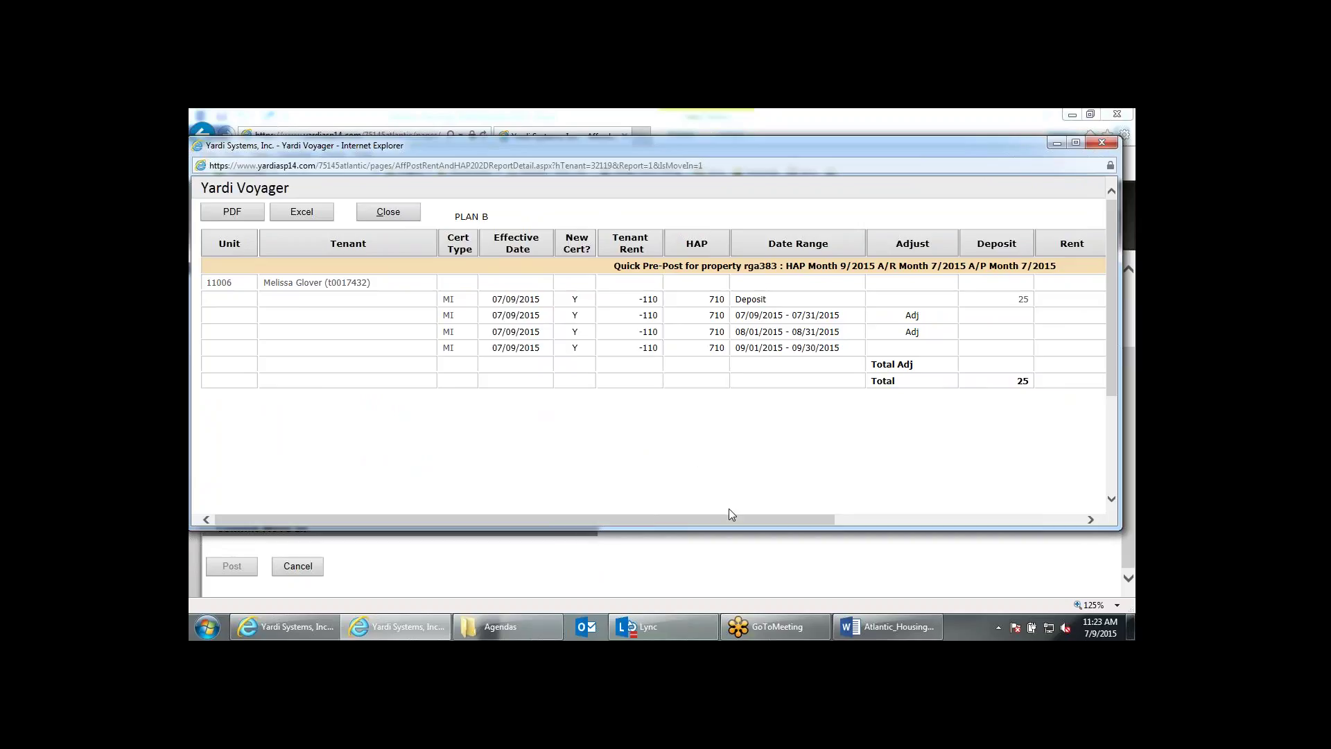
pyautogui.moveTo(733, 524); pyautogui.dragTo(903, 521)
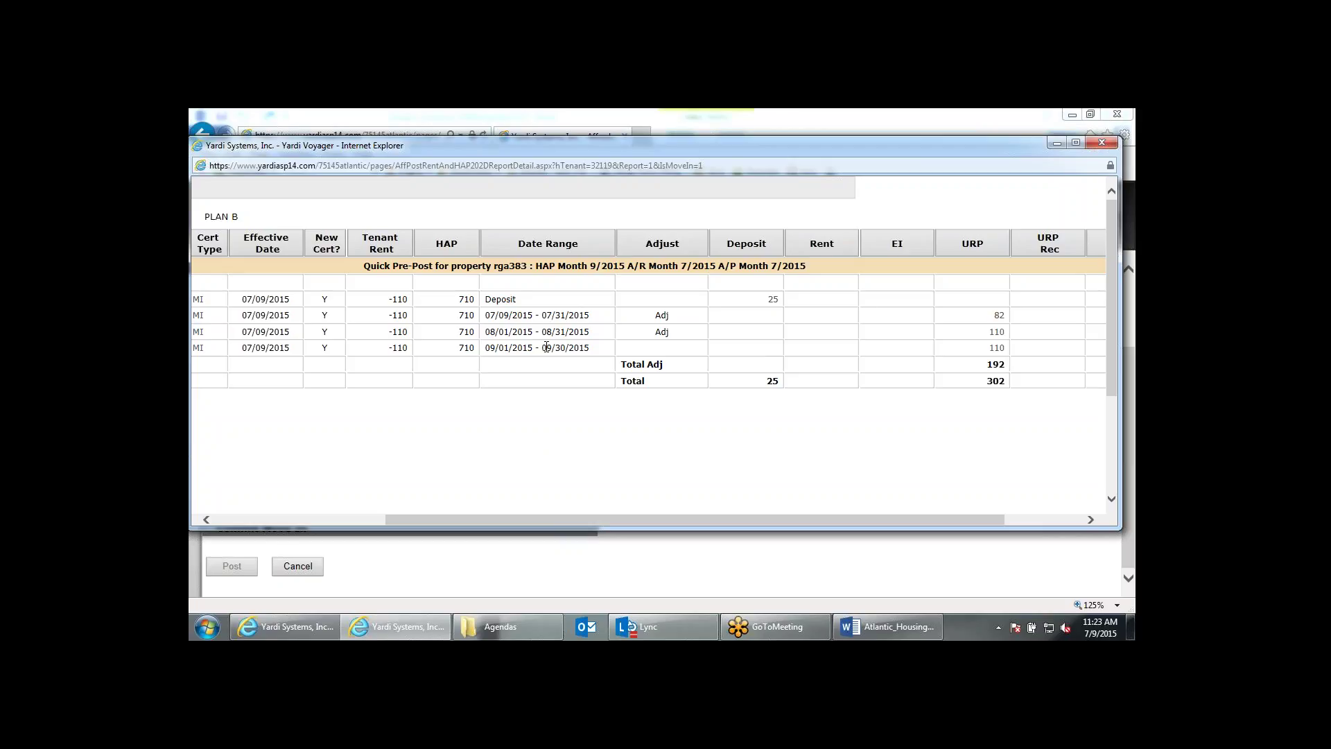
# Review the pre-post's 09/01/2015–09/30/2015 range, July adjustment and the 25 deposit explanation.
pyautogui.moveTo(588, 347); pyautogui.dragTo(489, 345)
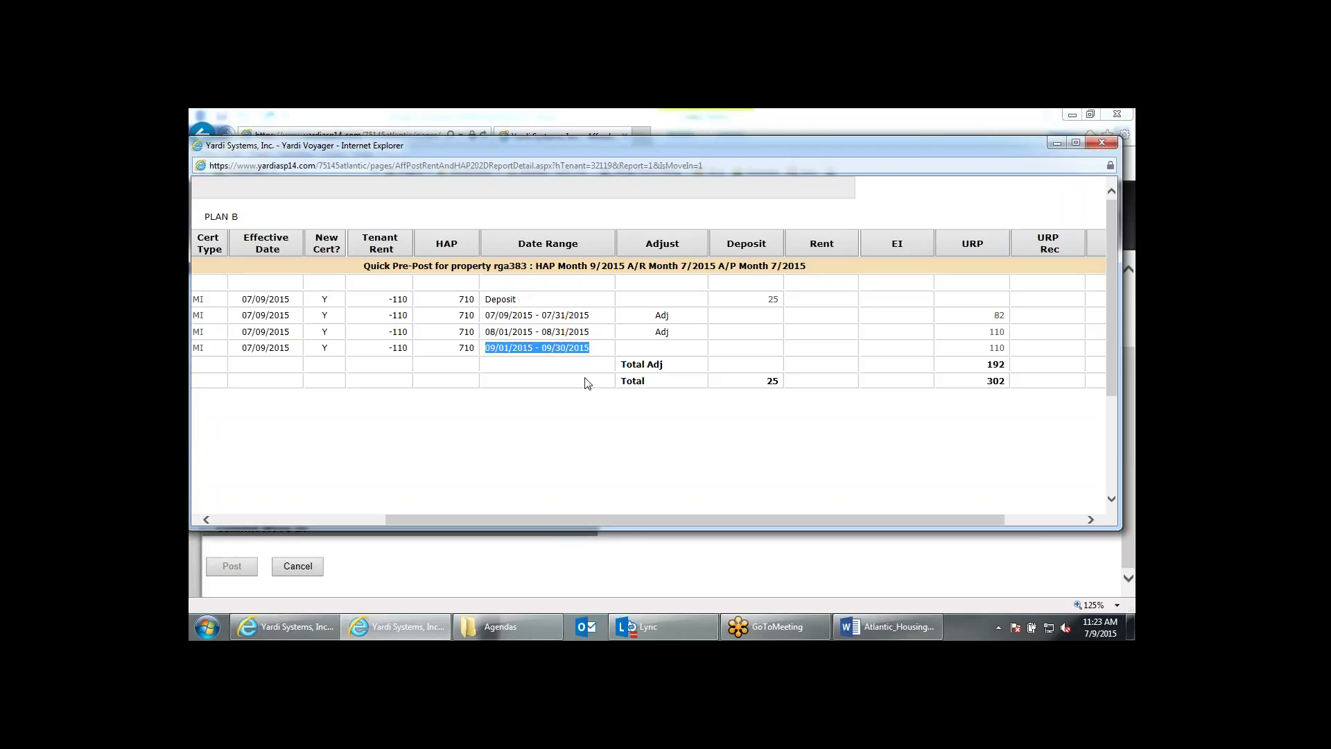
pyautogui.doubleClick(661, 315)
pyautogui.click(663, 335)
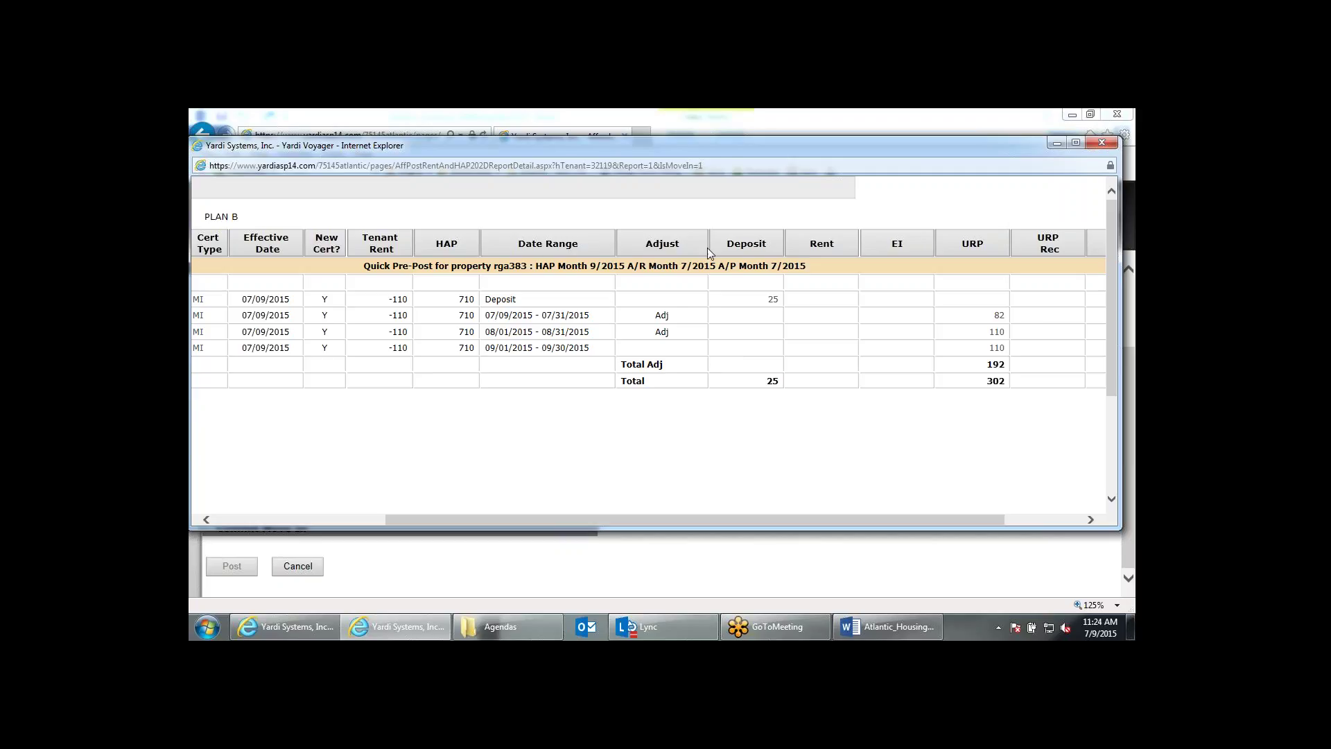
pyautogui.click(773, 300)
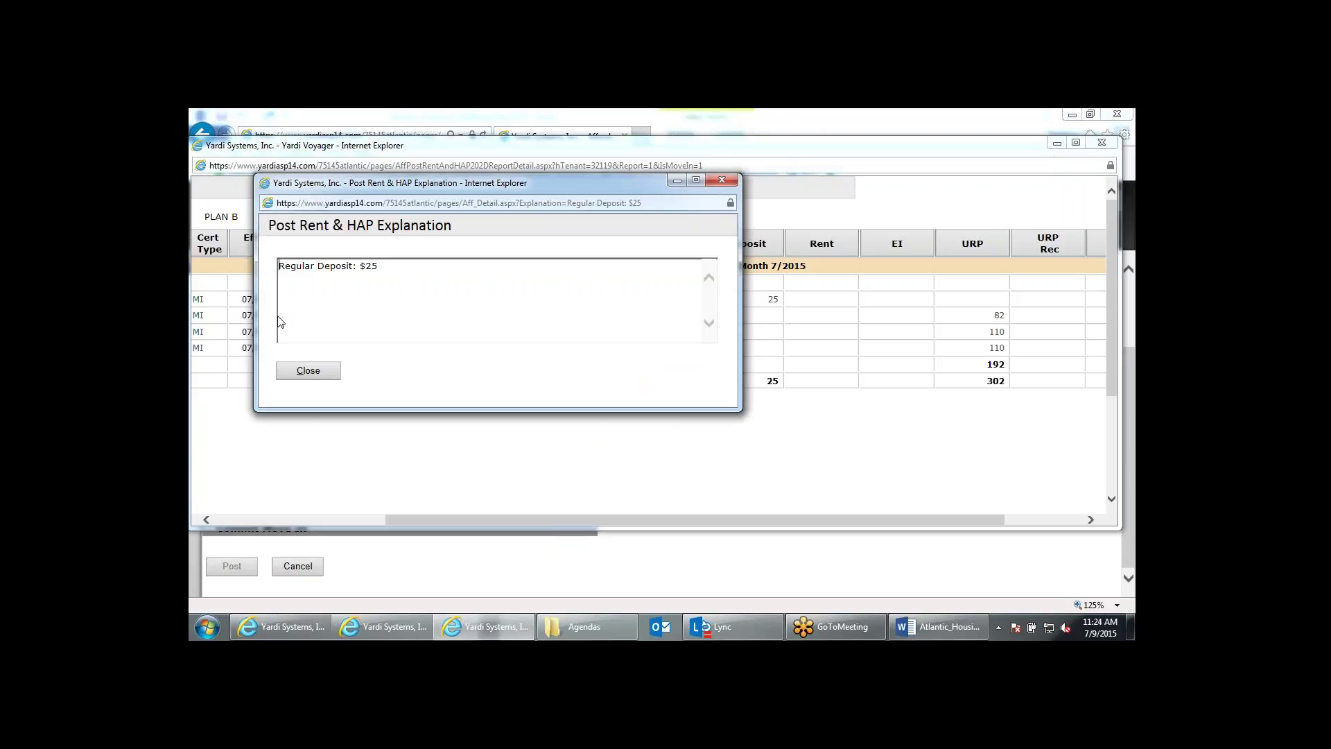
pyautogui.click(722, 181)
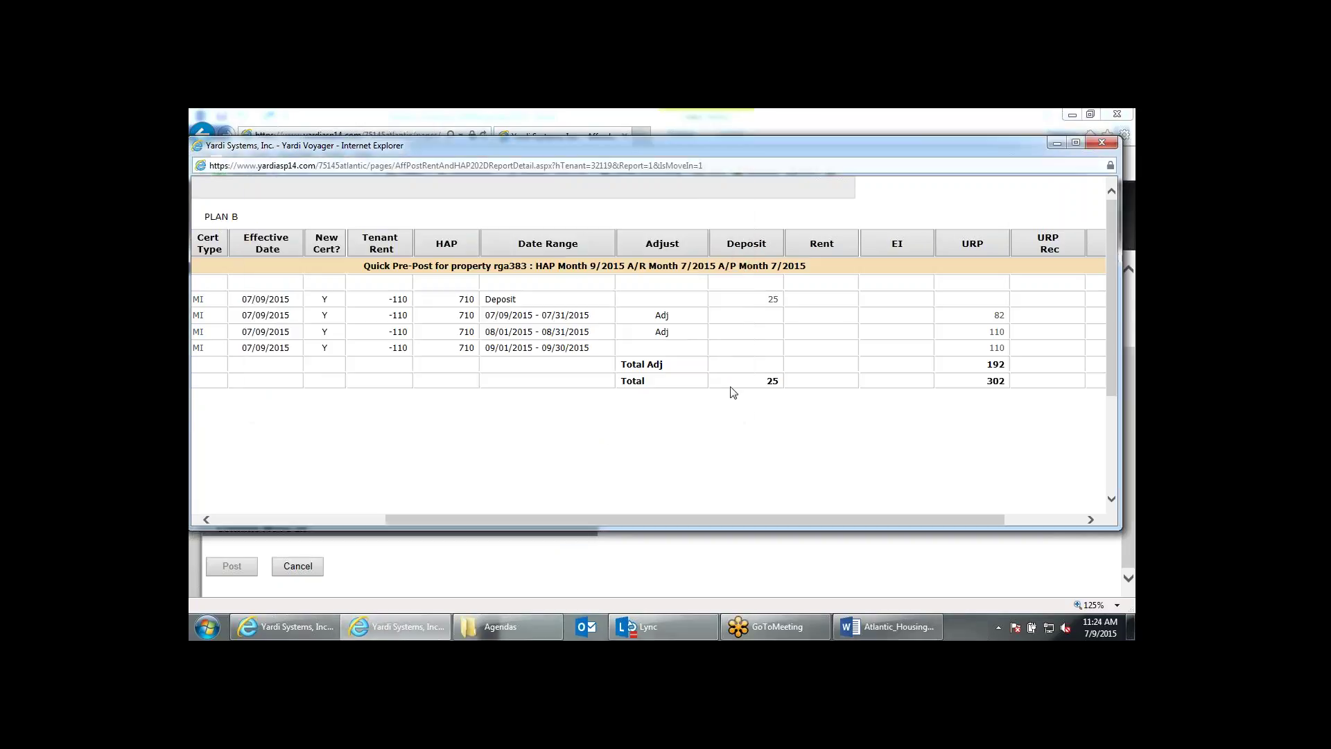
pyautogui.moveTo(817, 521); pyautogui.dragTo(866, 529)
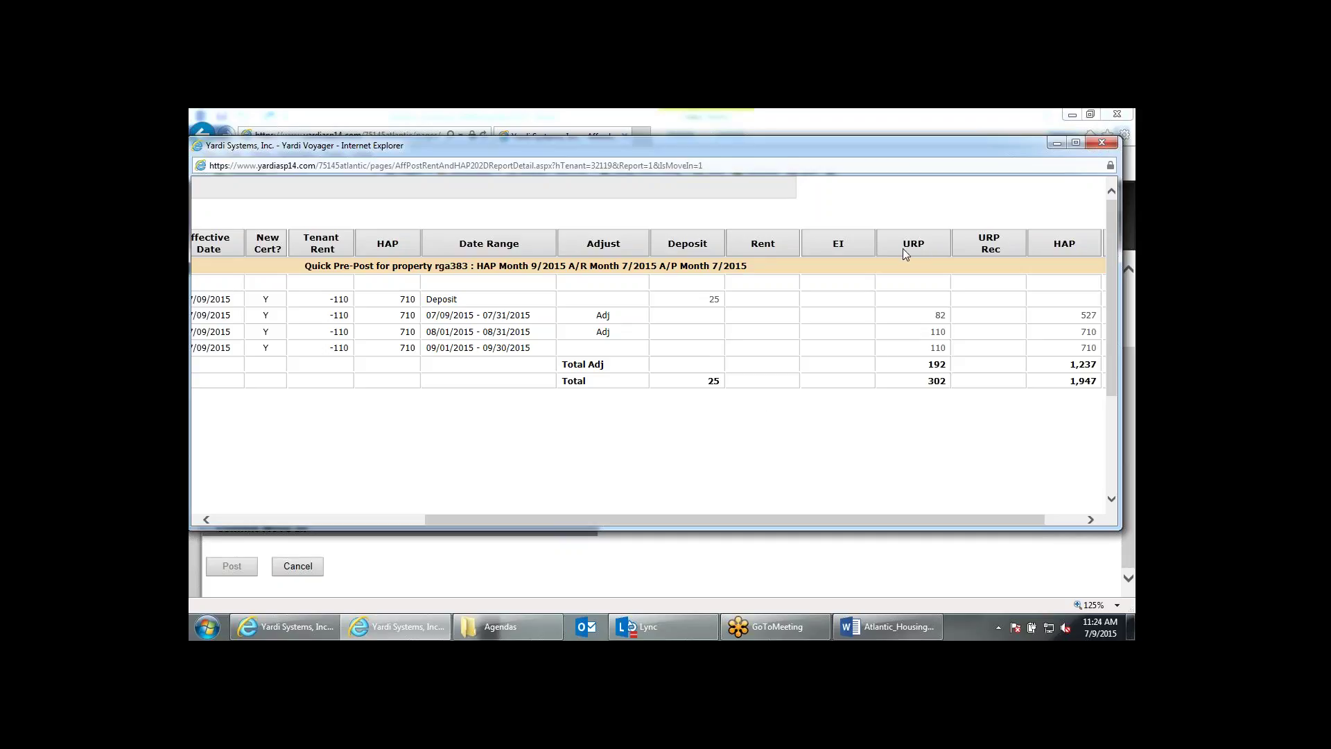
pyautogui.moveTo(725, 521); pyautogui.dragTo(885, 522)
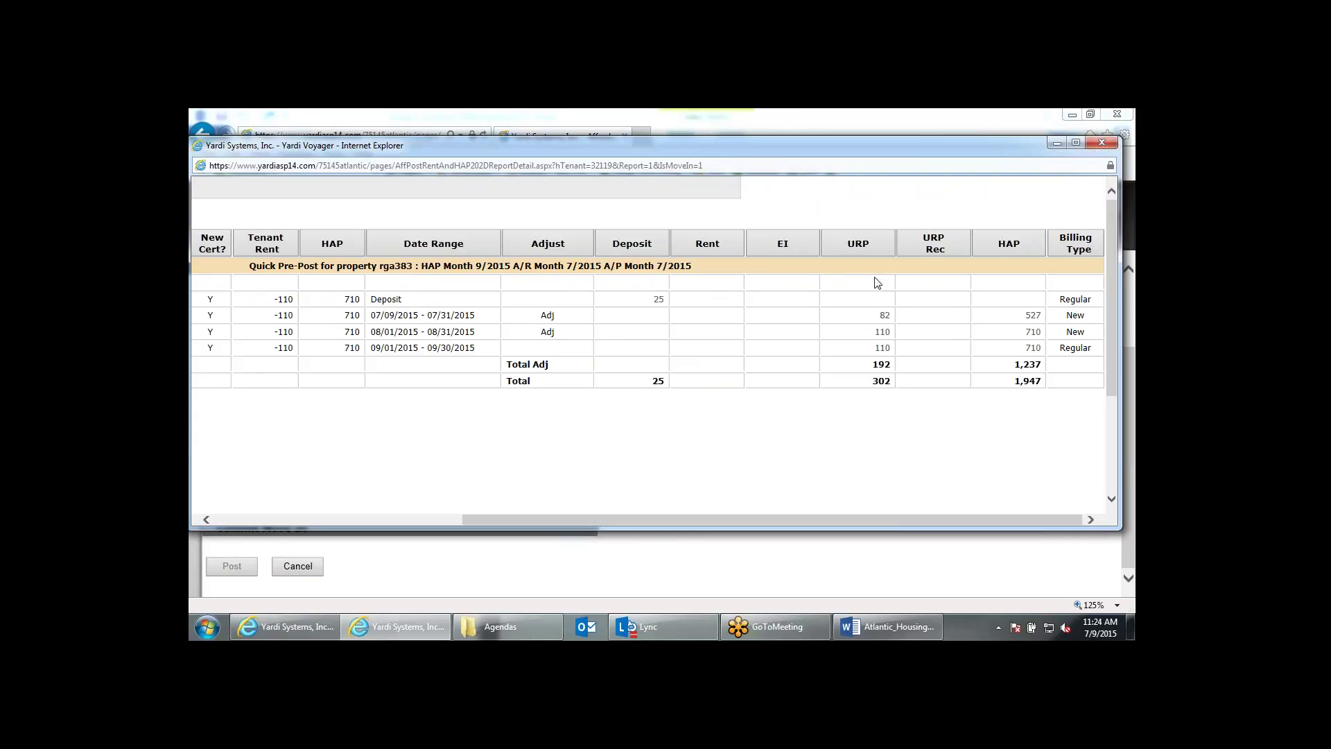
# Inspect the explanations for the 82 and 110 reimbursements and the 23-day HAP calculation.
pyautogui.click(887, 316)
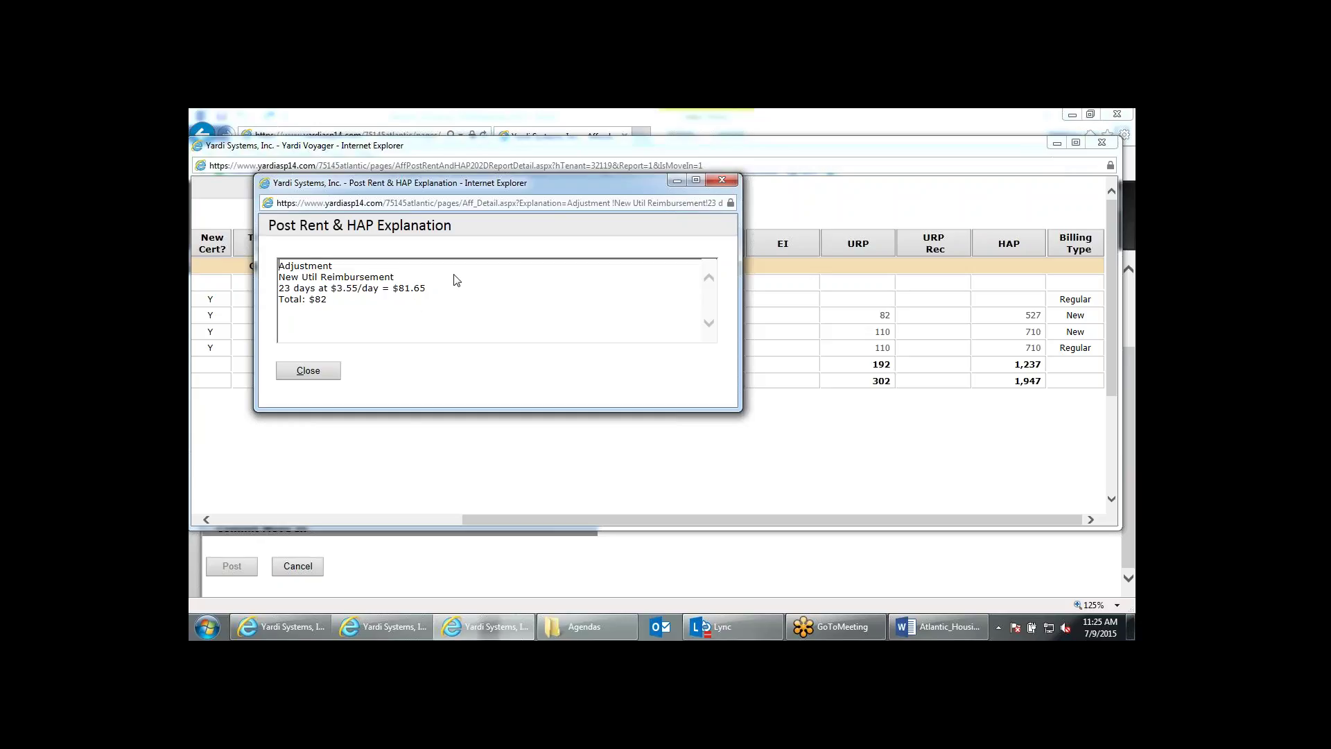
pyautogui.moveTo(321, 305); pyautogui.dragTo(313, 302)
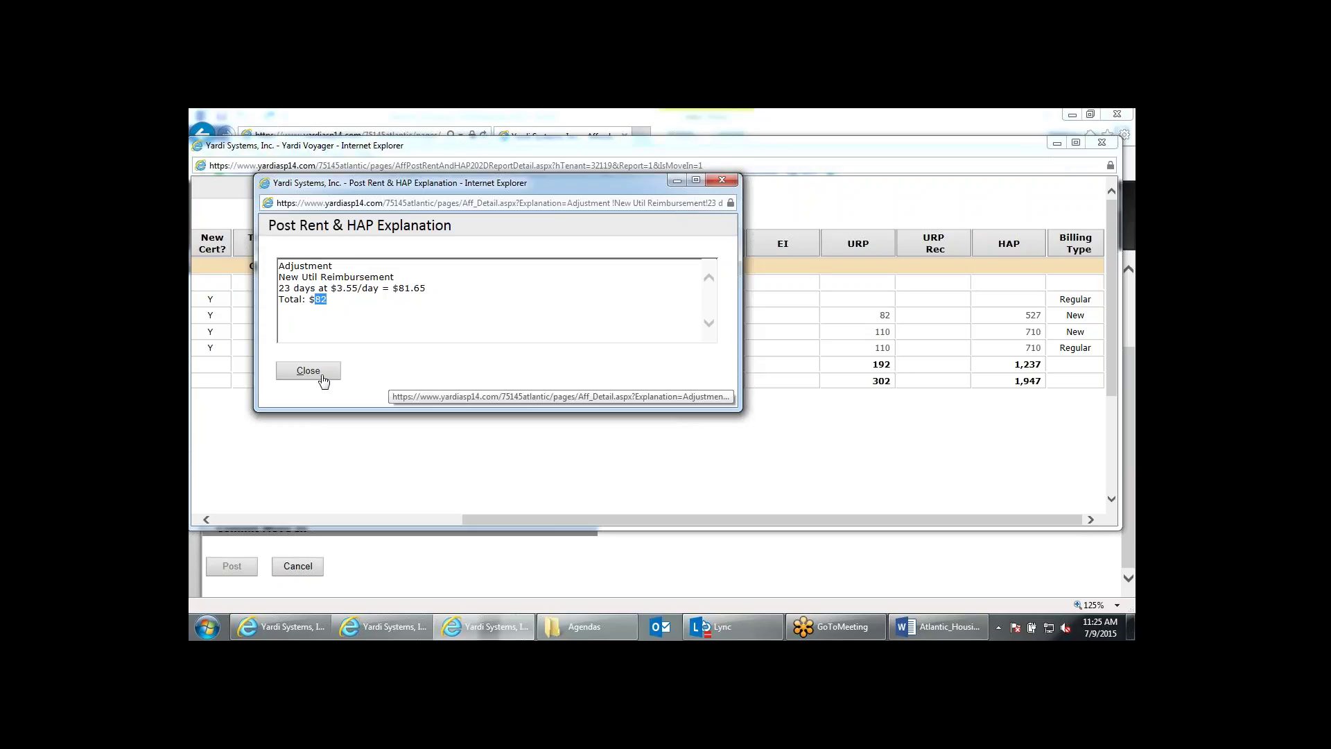
pyautogui.click(322, 376)
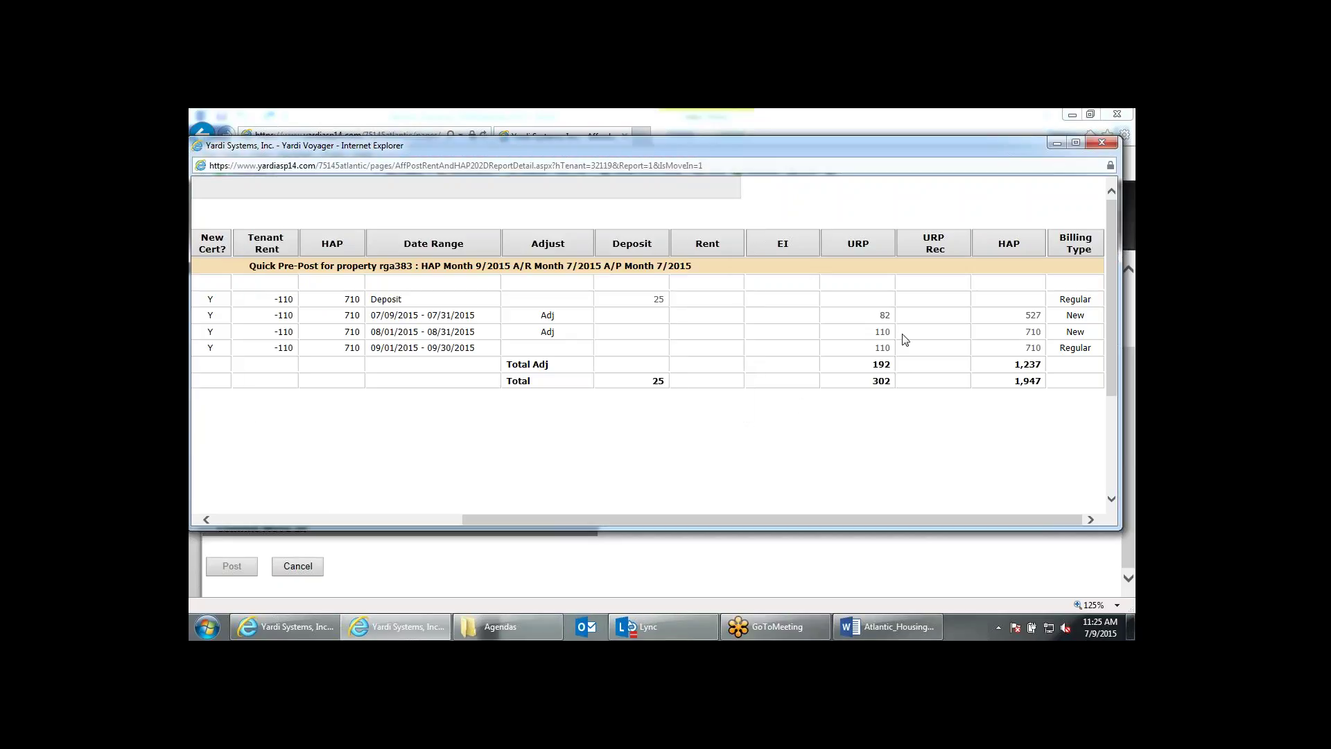
pyautogui.click(884, 333)
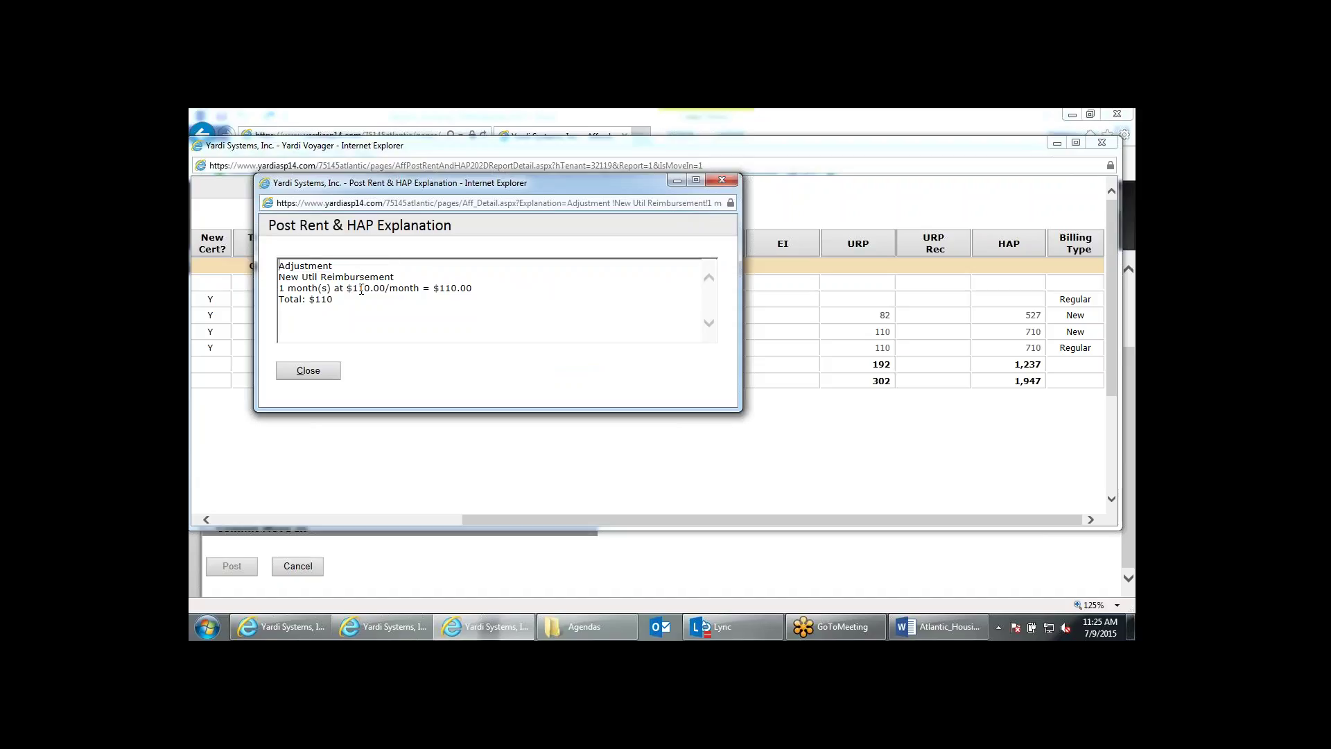
pyautogui.click(721, 181)
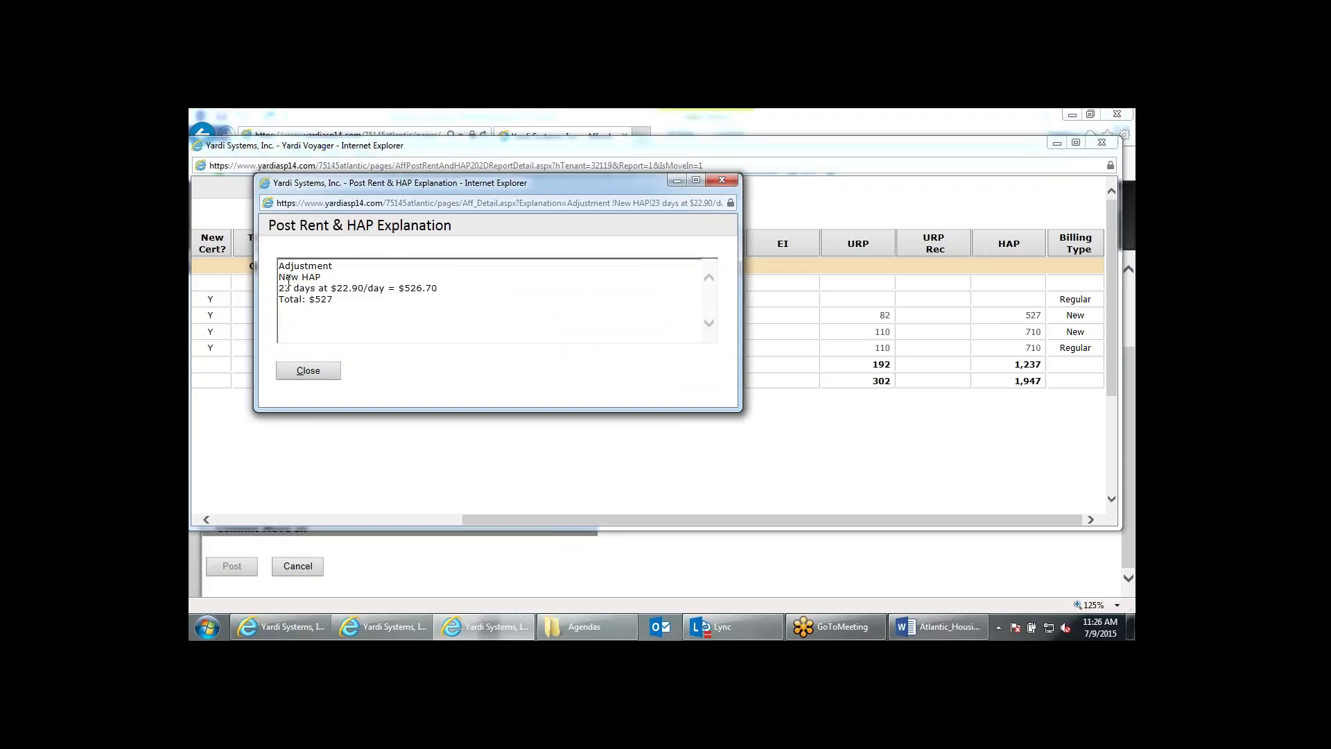
pyautogui.moveTo(279, 288); pyautogui.dragTo(444, 291)
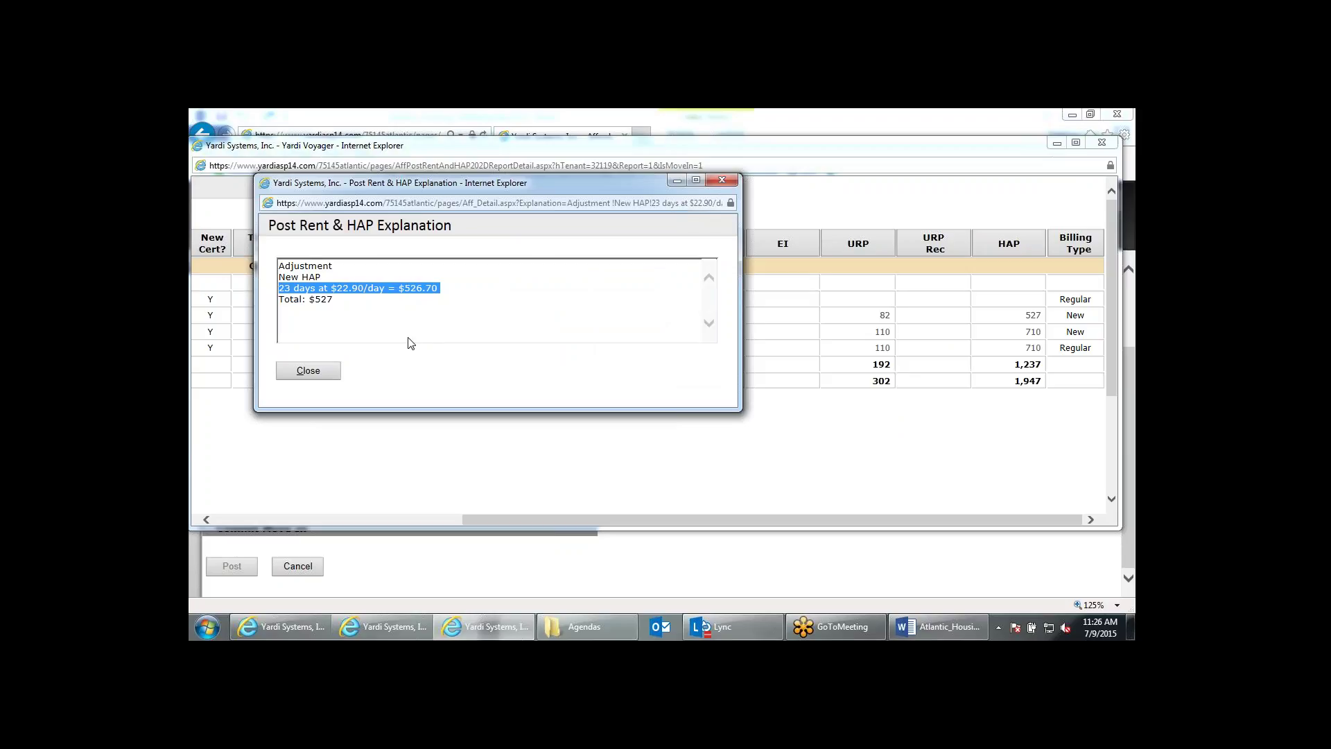
pyautogui.click(722, 181)
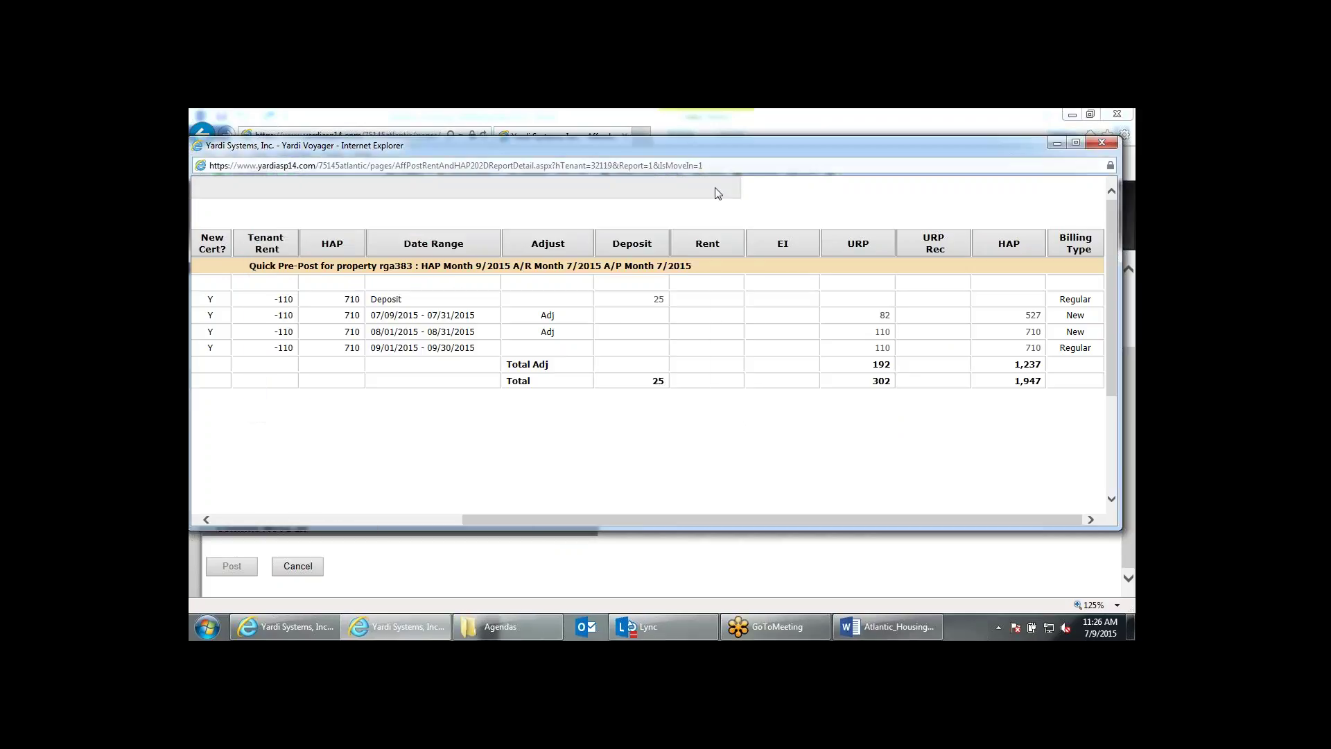
pyautogui.moveTo(650, 519); pyautogui.dragTo(385, 518)
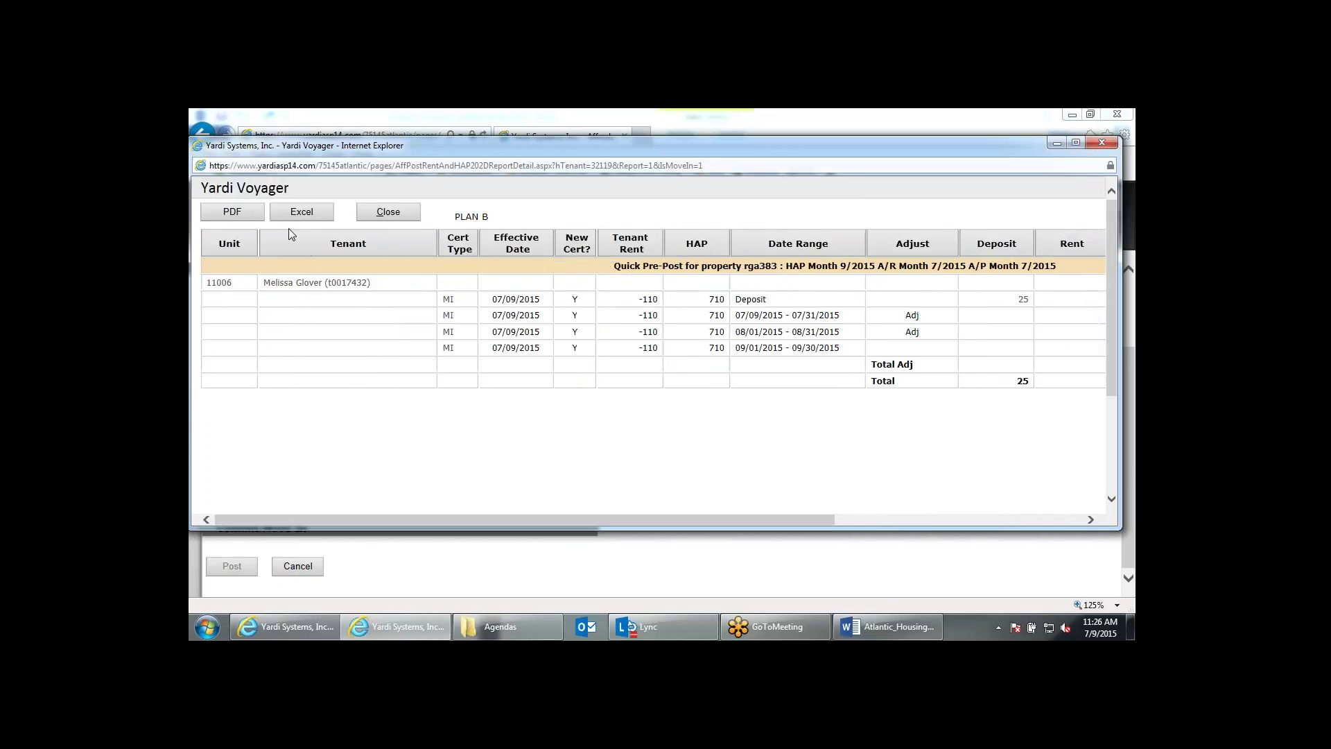
# Close the report, remove the applicant from the waiting list, and set move-in time 12:00 PM.
pyautogui.click(388, 215)
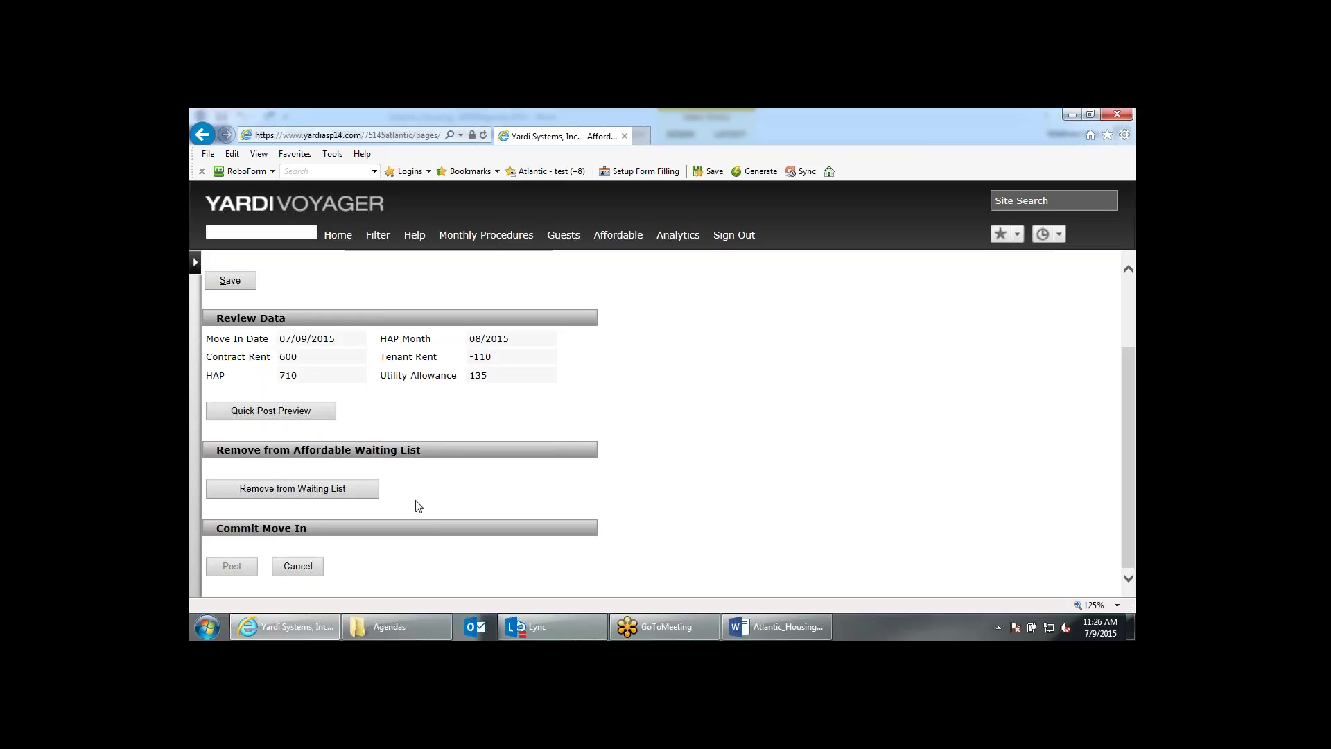
pyautogui.click(333, 496)
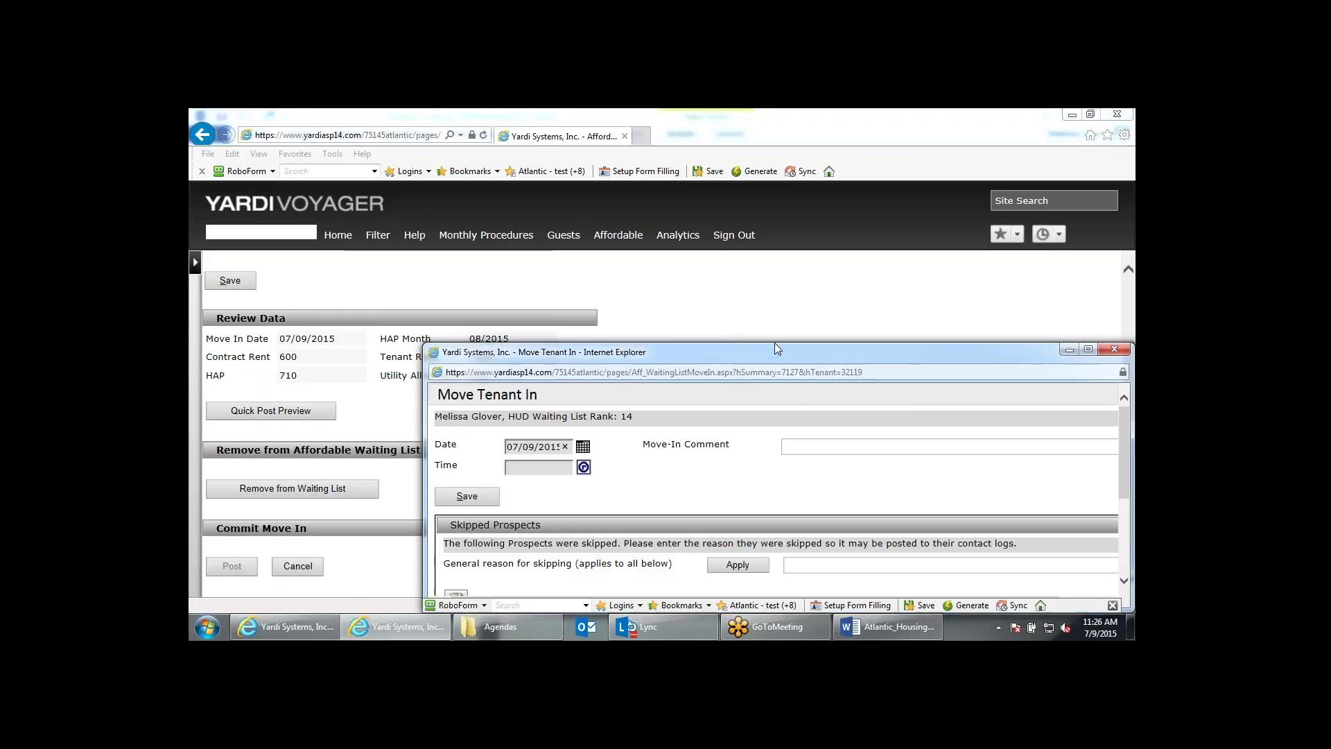
pyautogui.moveTo(779, 351); pyautogui.dragTo(617, 175)
pyautogui.moveTo(970, 437); pyautogui.dragTo(1079, 584)
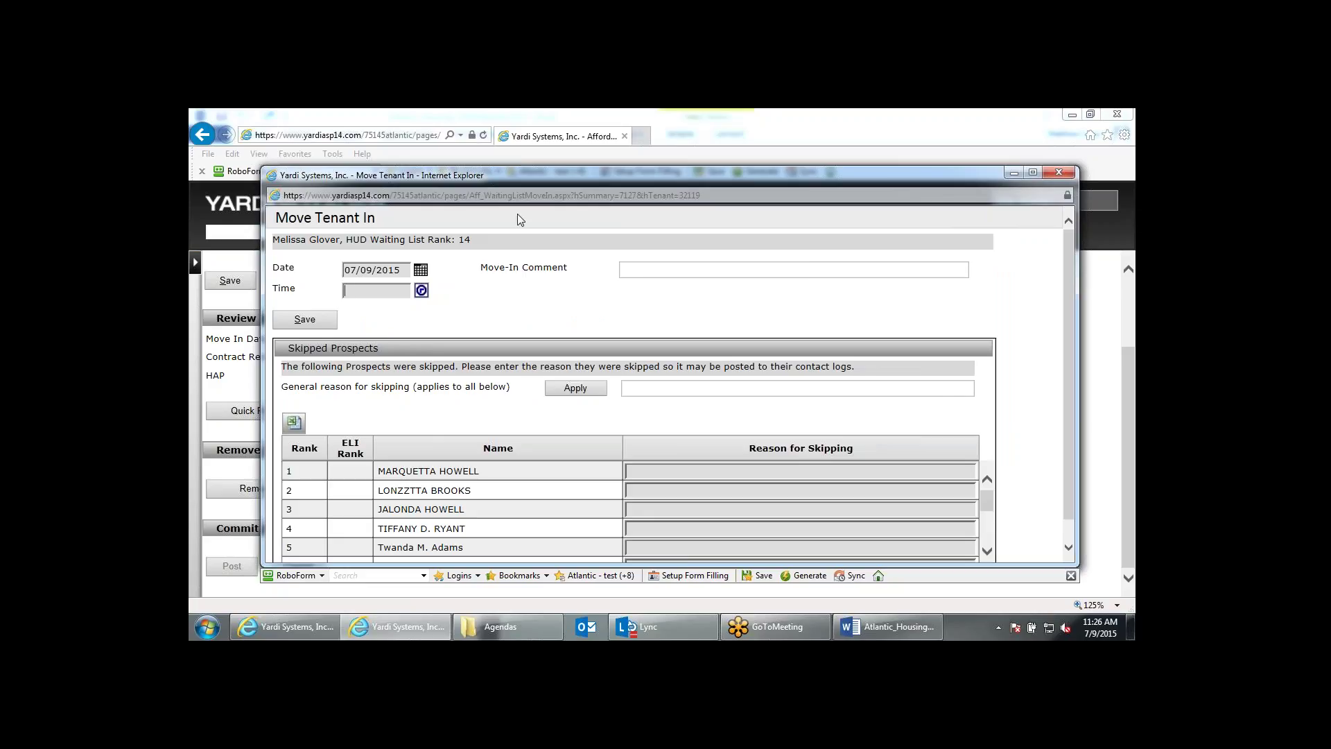
pyautogui.write('1200pm')
pyautogui.press('Tab')
# Enter the reasonable-accommodation skip reason, apply it to all skipped prospects, and save the move-in.
pyautogui.scroll(-1, 531, 445)
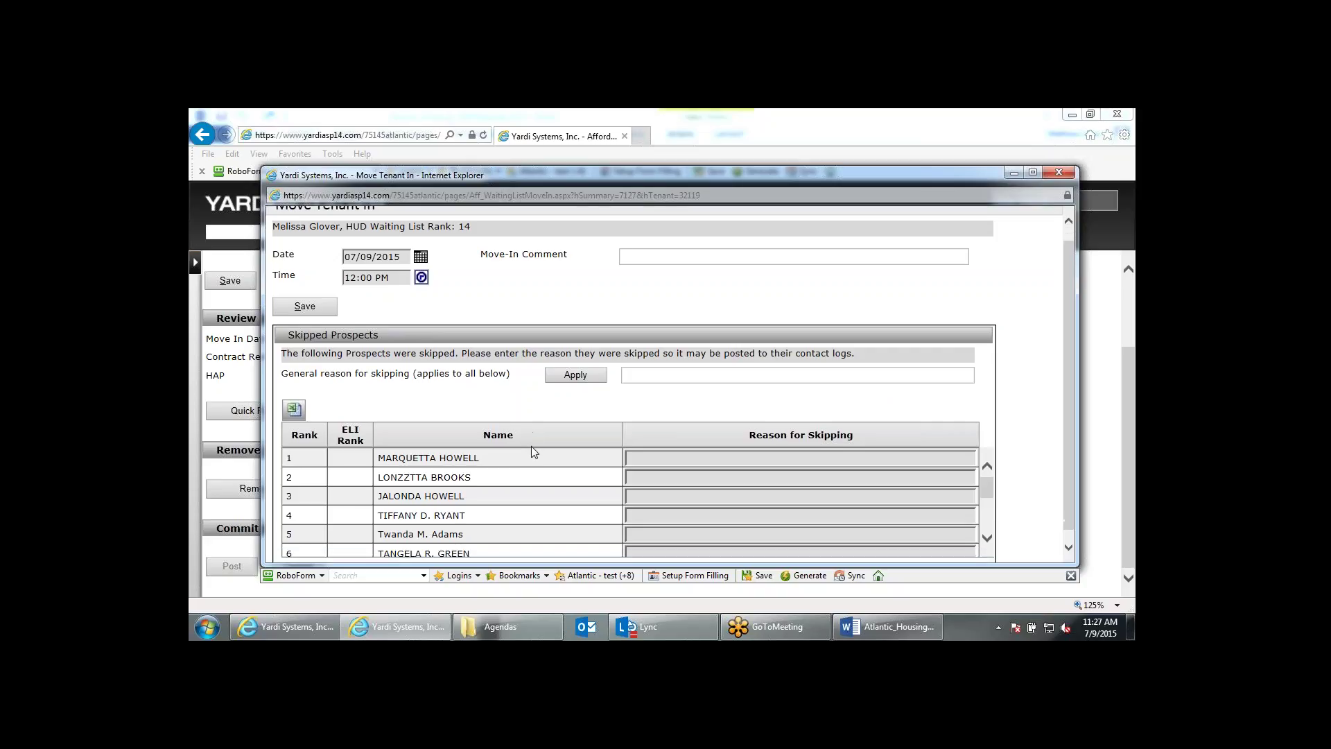
pyautogui.click(657, 449)
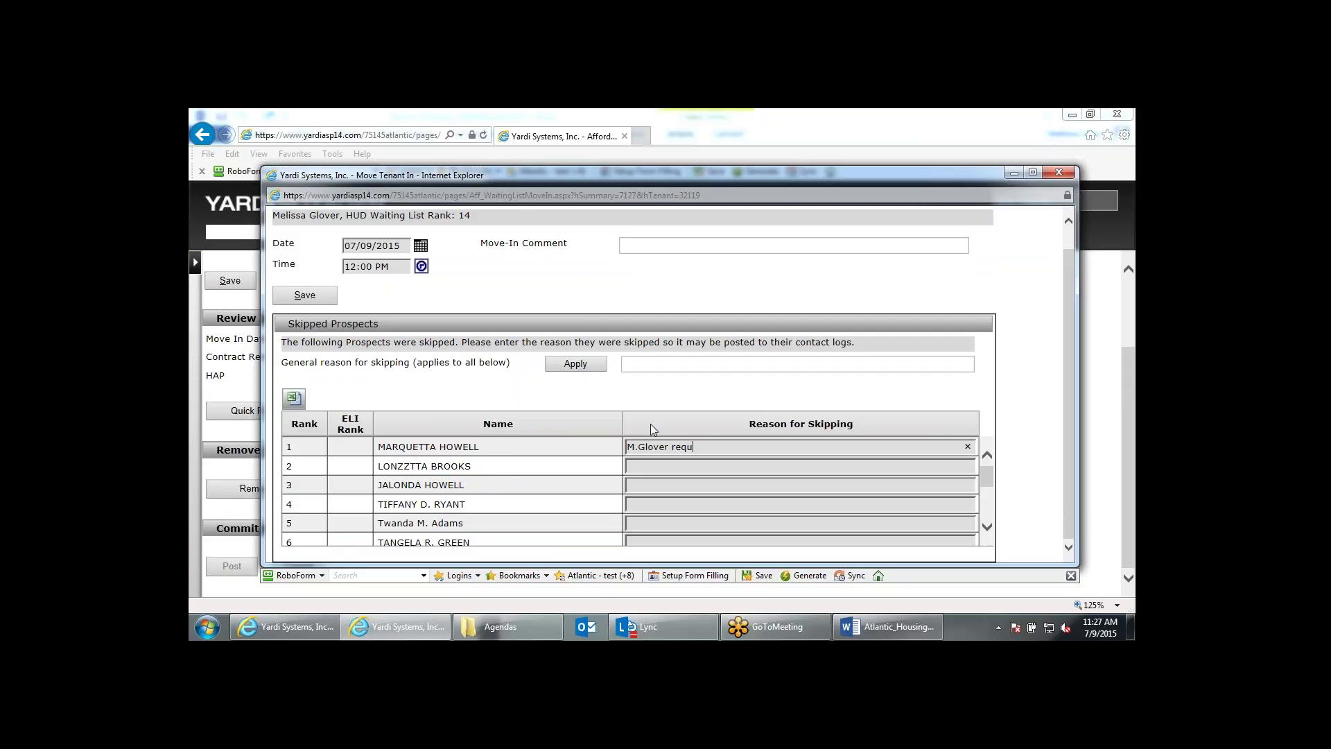
pyautogui.write('ired reasonable accomidation')
pyautogui.moveTo(849, 450); pyautogui.dragTo(552, 435)
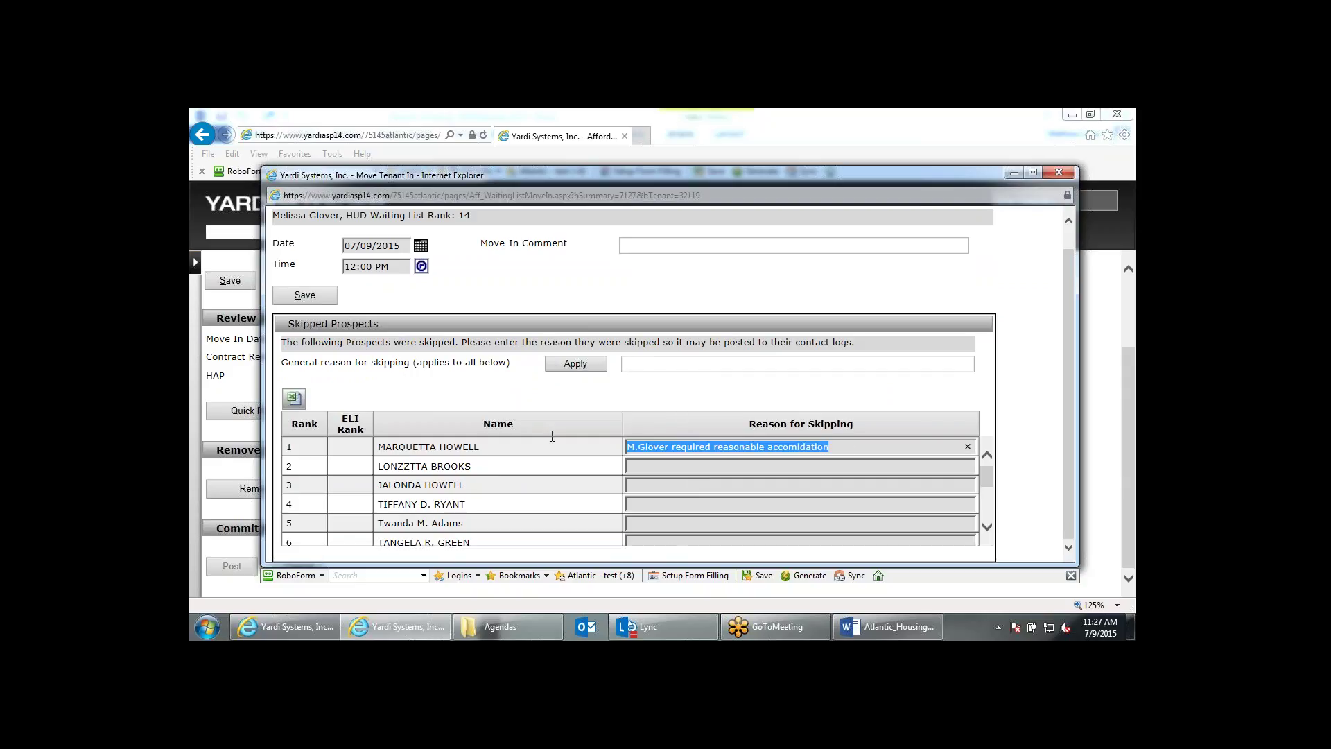
pyautogui.hotkey('ctrl', 'c')
pyautogui.click(657, 363)
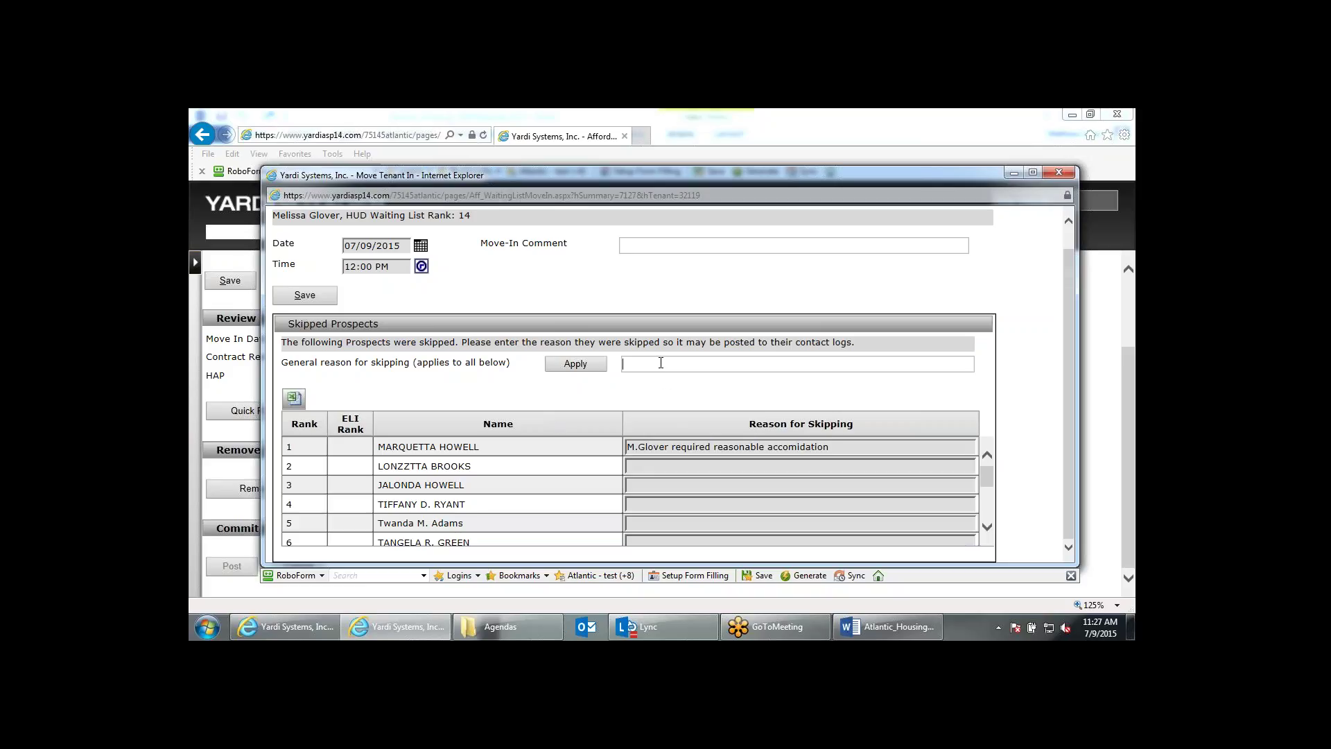
pyautogui.hotkey('ctrl', 'v')
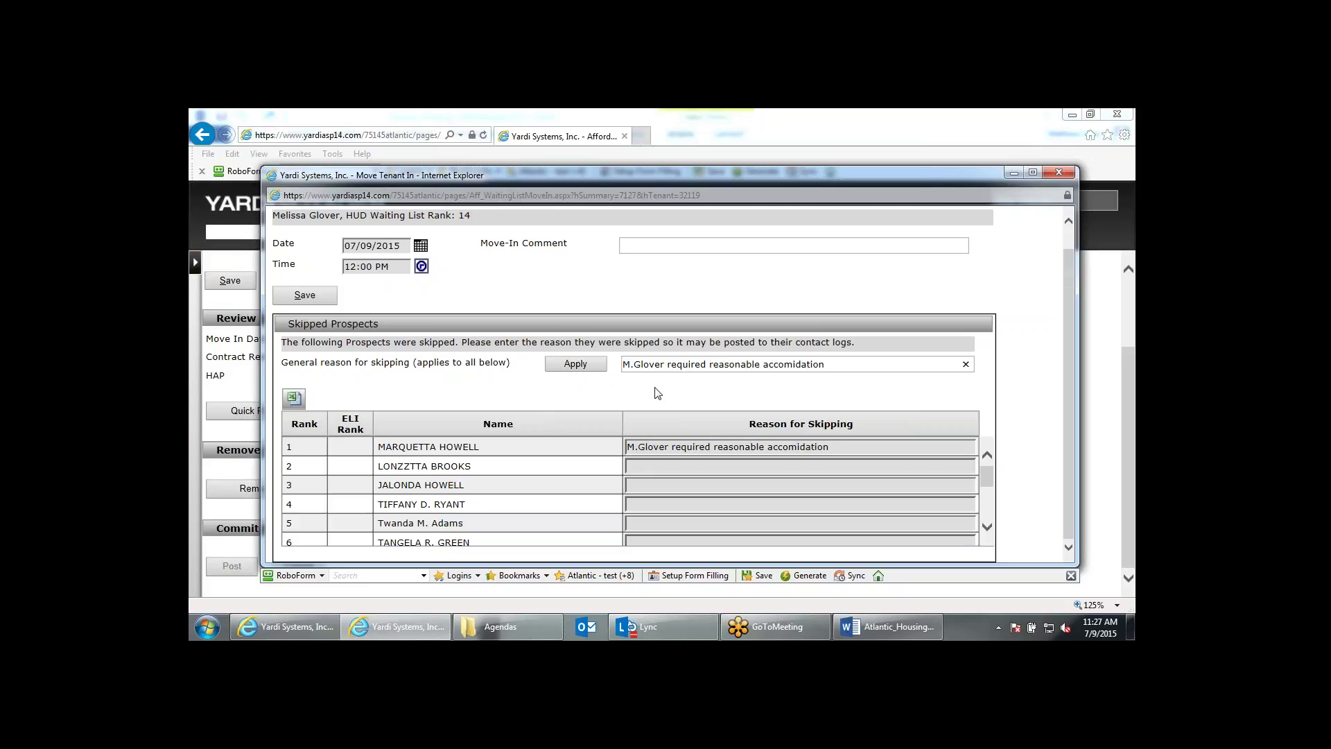
pyautogui.click(596, 374)
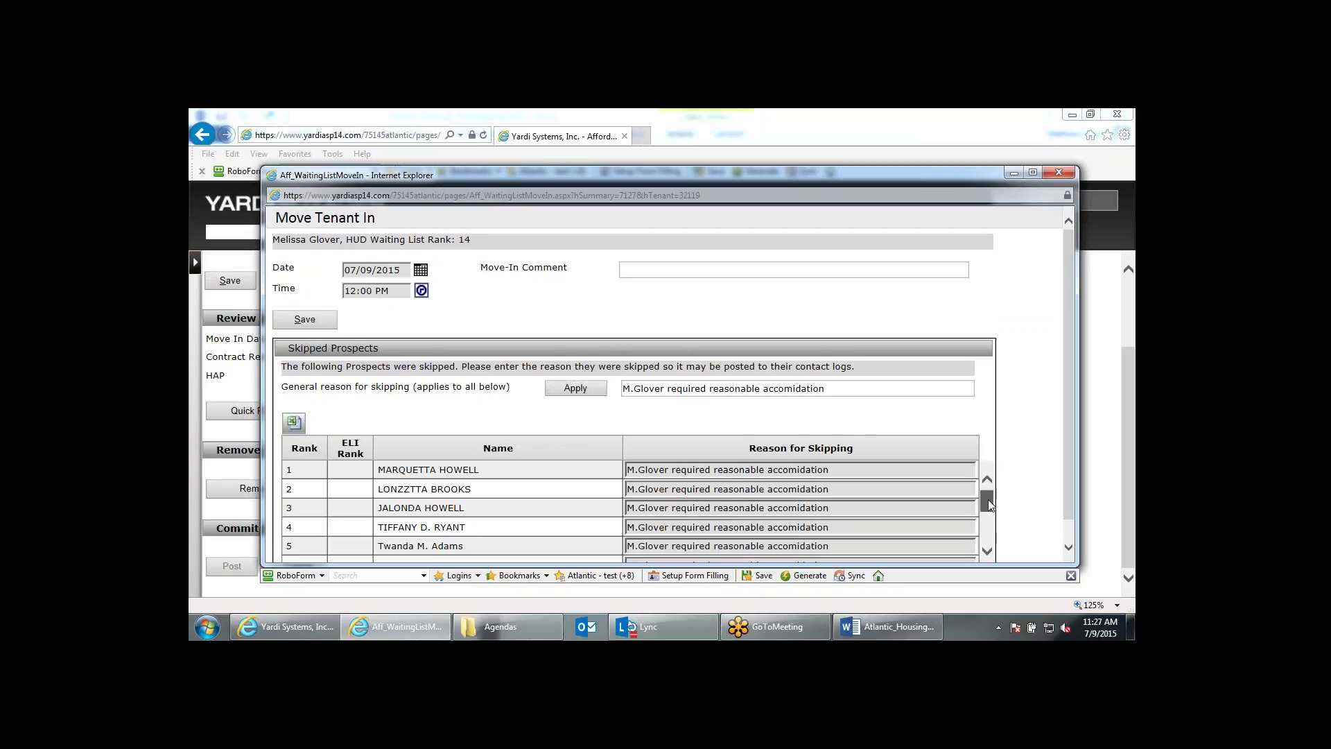
pyautogui.moveTo(987, 499); pyautogui.dragTo(988, 528)
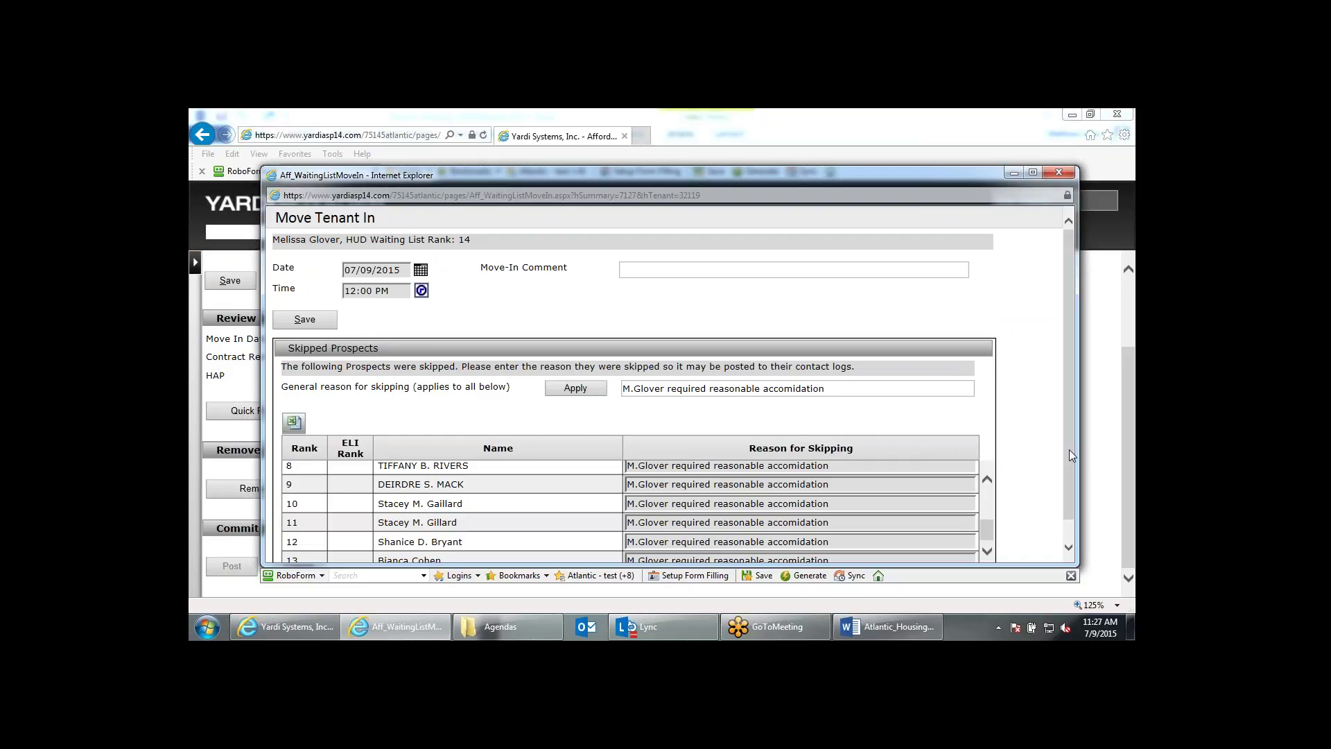
pyautogui.click(330, 323)
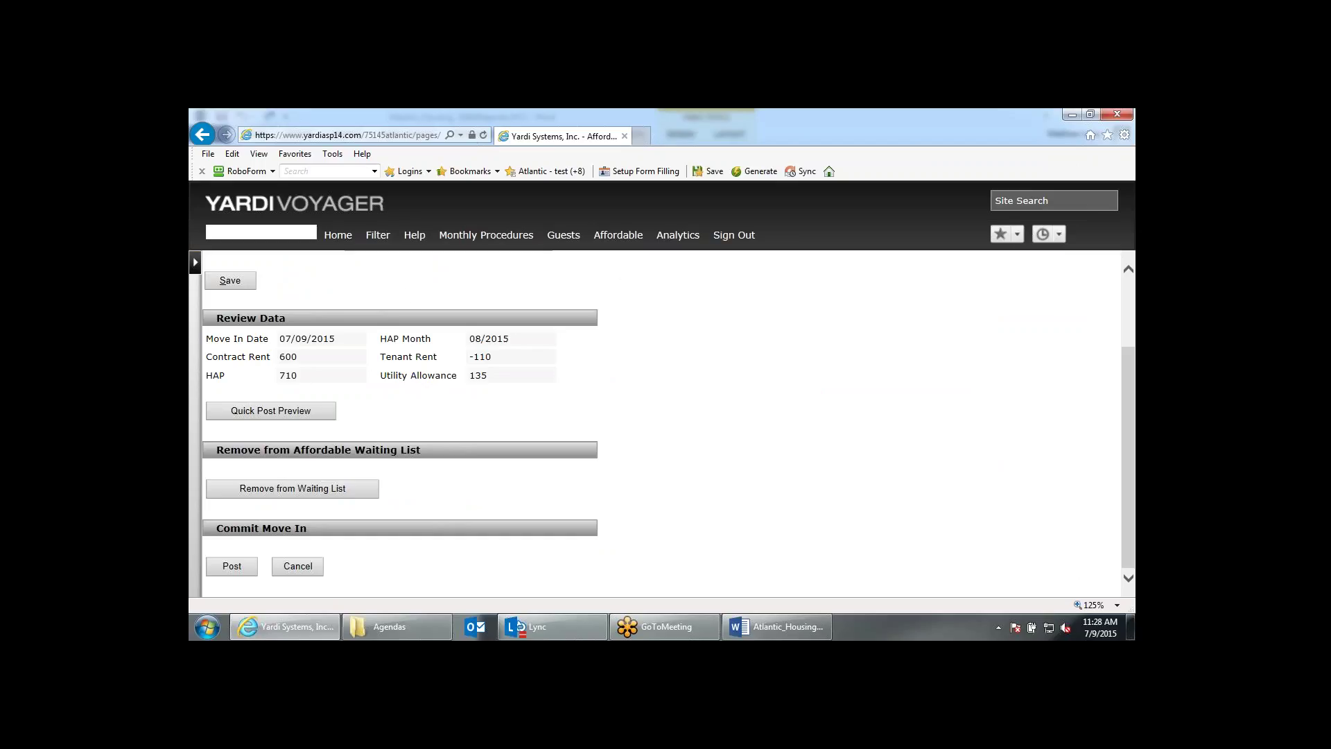
# Post the move-in Quick Post and return to the Roosevelt Gardens dashboard.
pyautogui.click(248, 570)
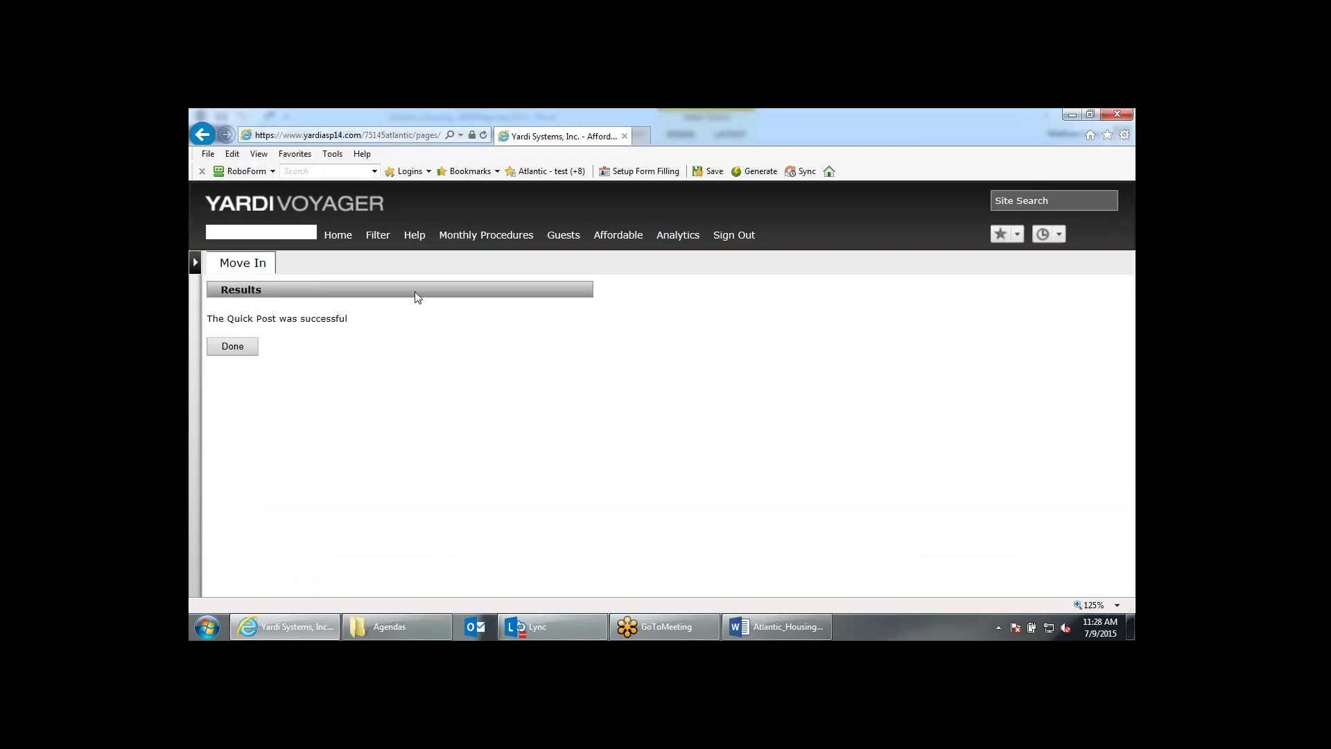
pyautogui.click(233, 348)
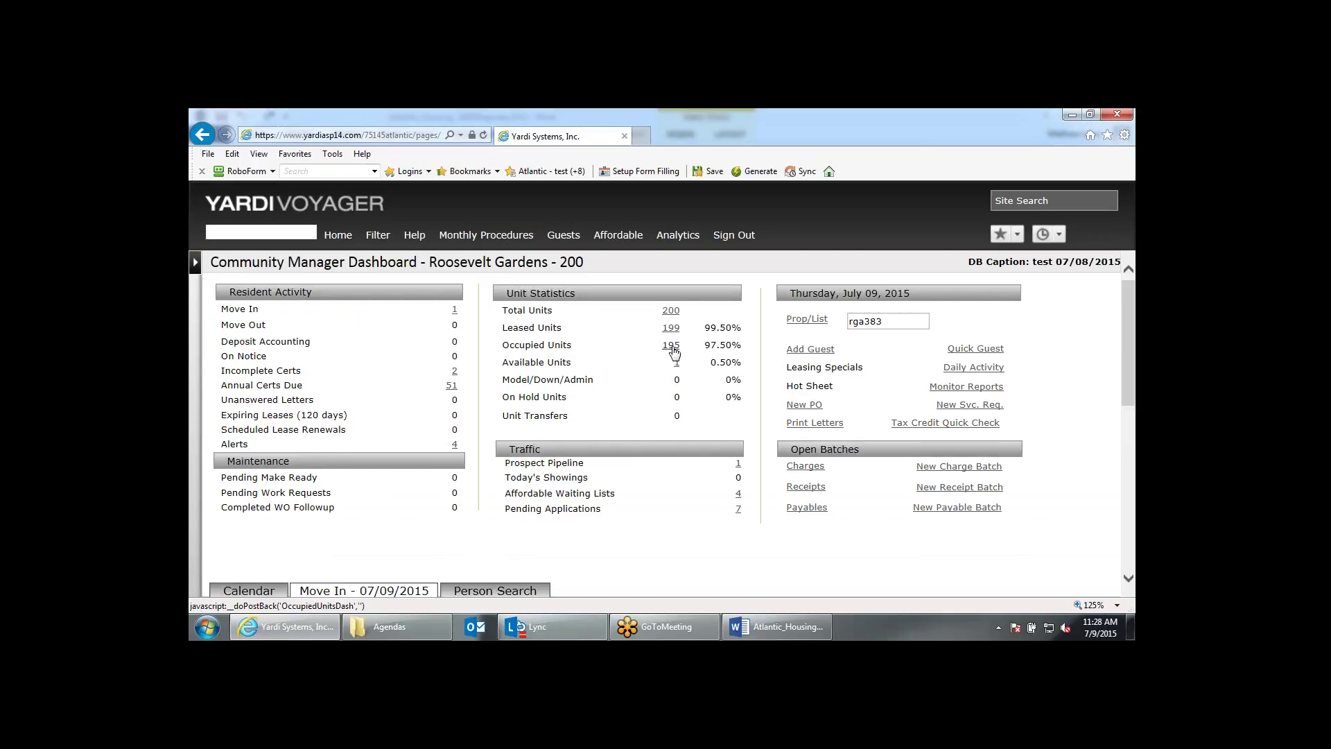
# Show occupied units, switch to Person Search, and enter the resident's first name.
pyautogui.click(671, 345)
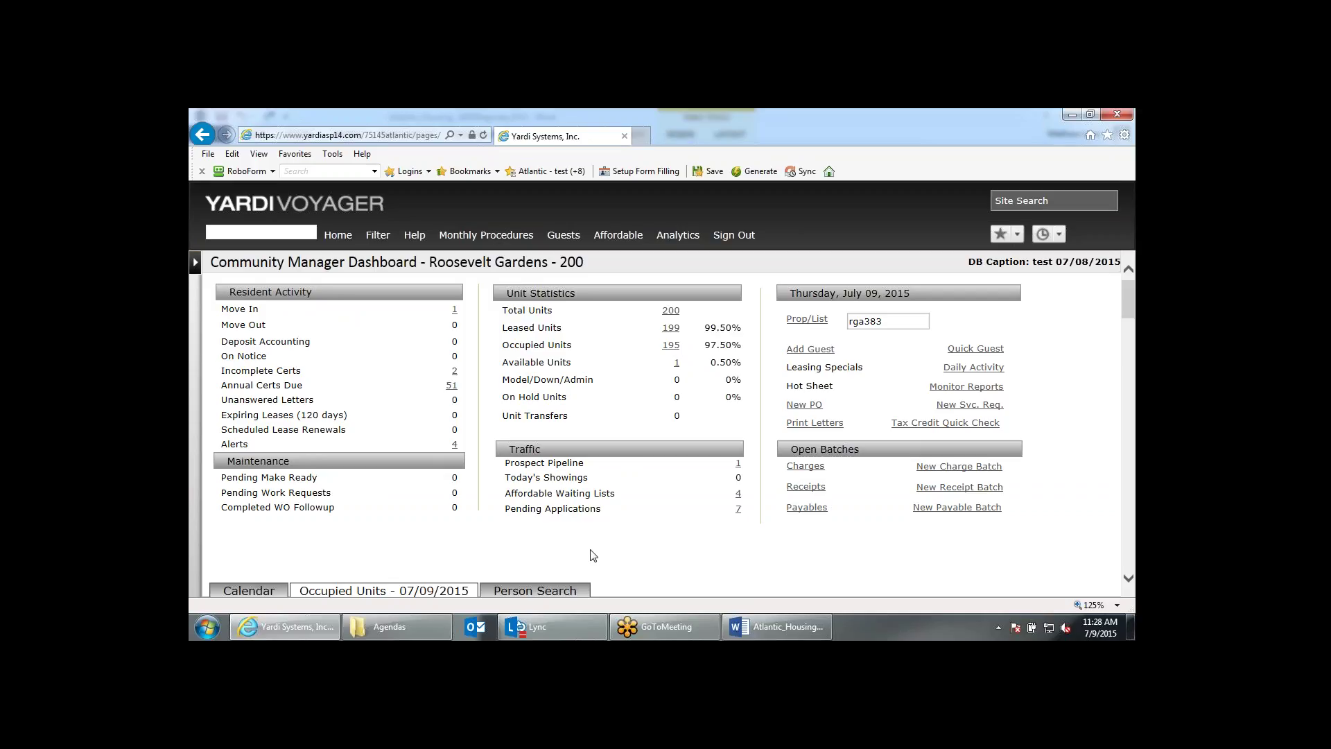
pyautogui.scroll(-3, 592, 555)
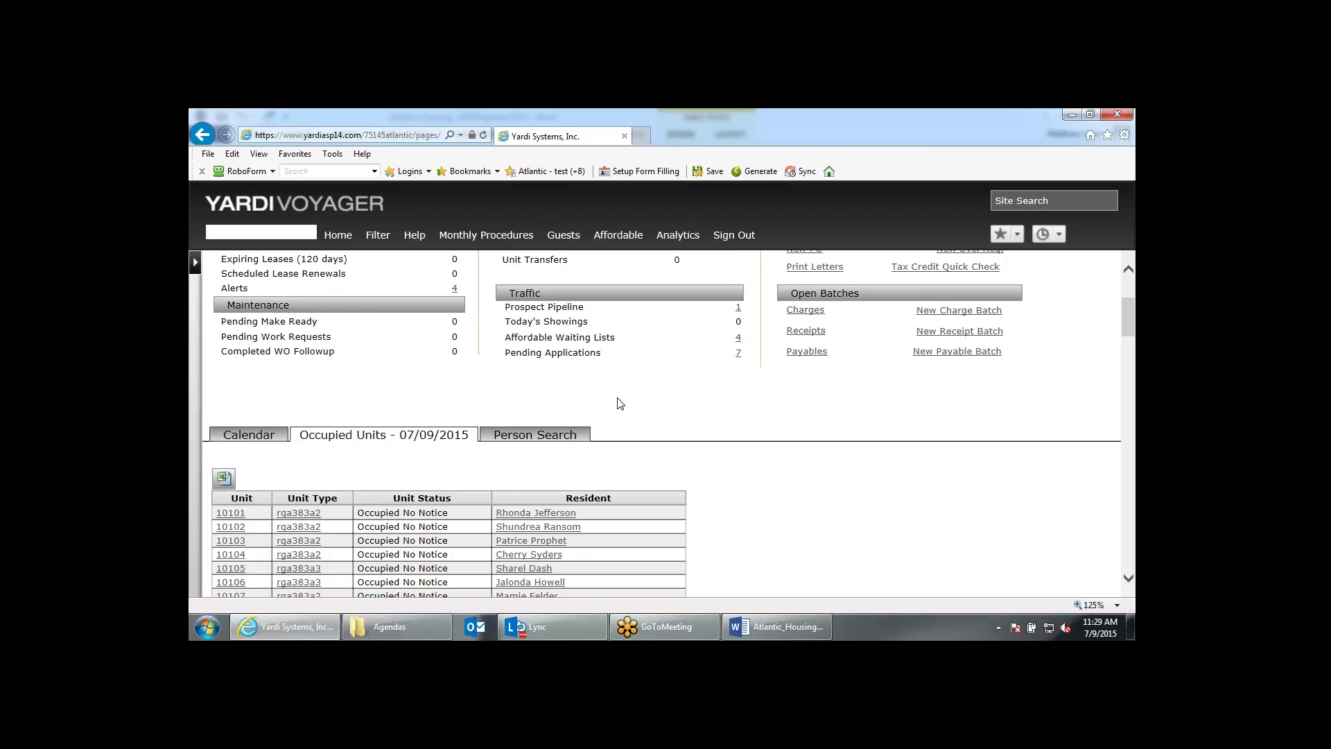
pyautogui.click(565, 438)
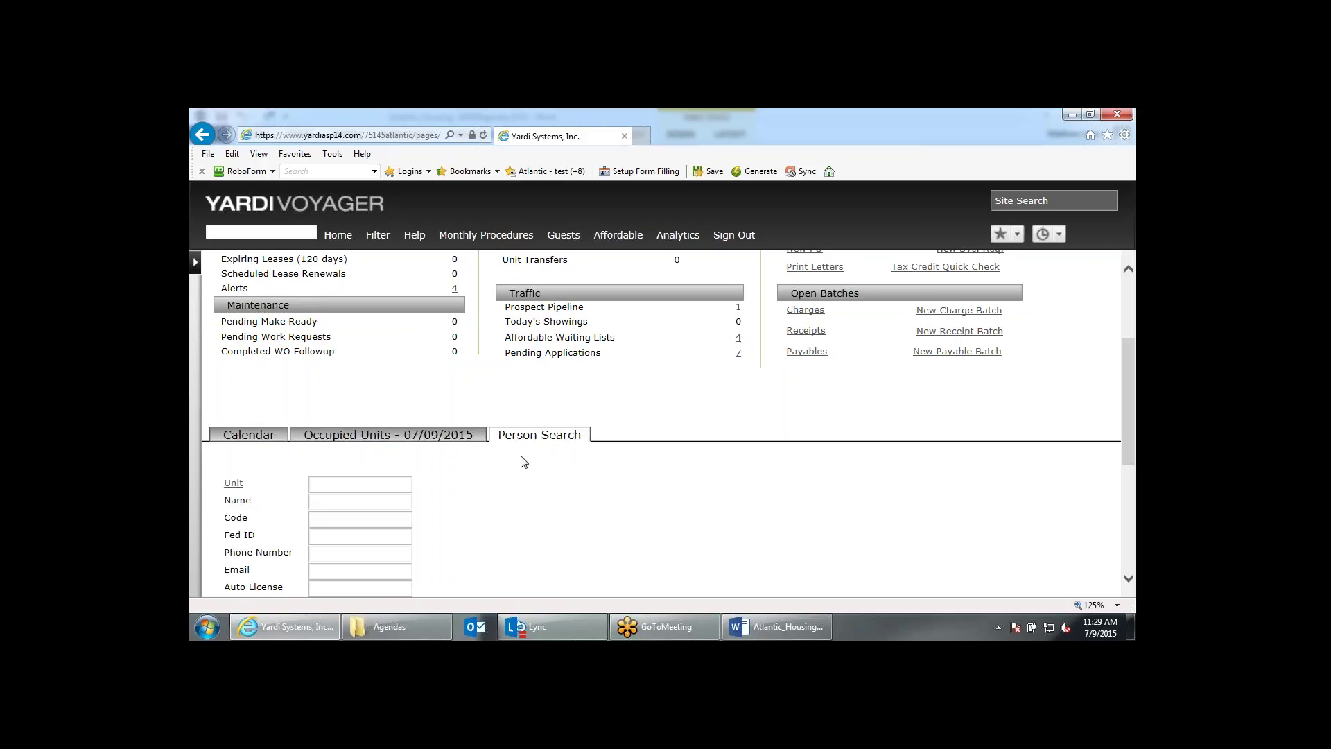
pyautogui.click(334, 501)
pyautogui.write('meliss')
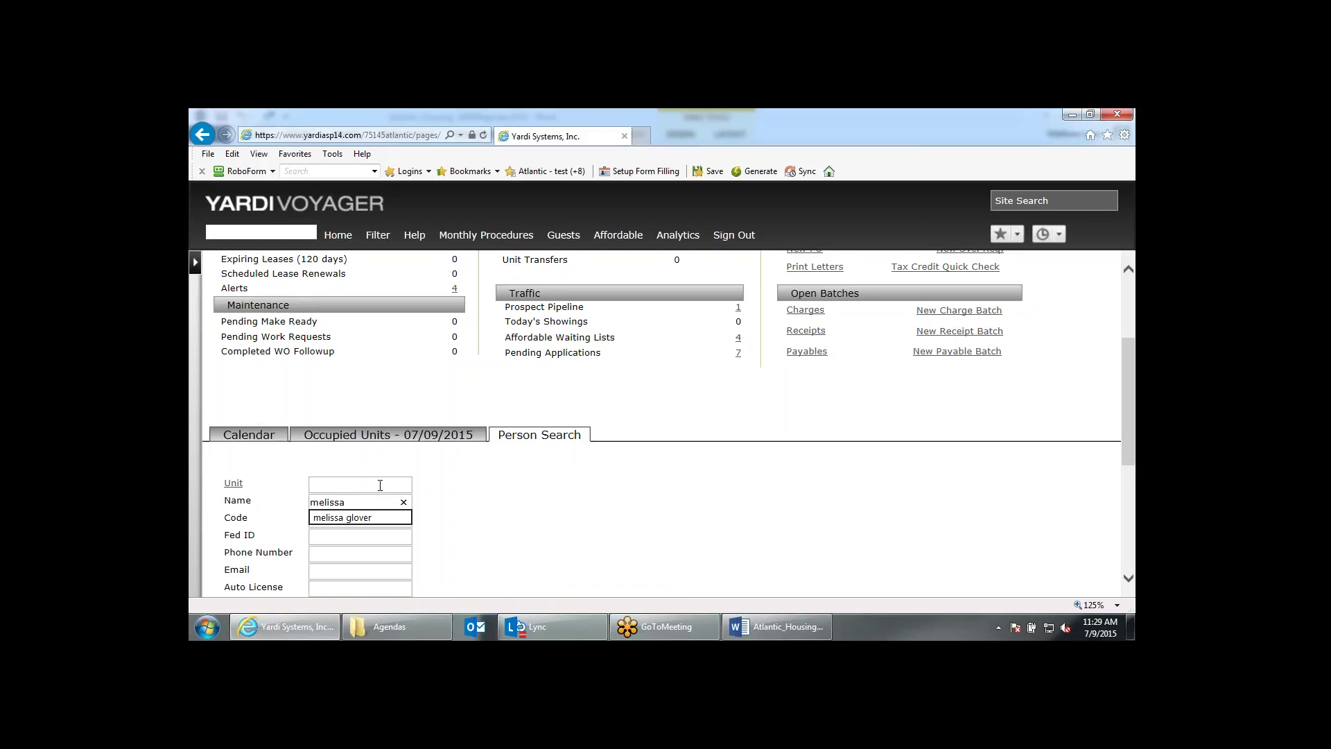
pyautogui.write('a')
# Search for the resident's full name and open her Current record for unit 11006.
pyautogui.click(362, 517)
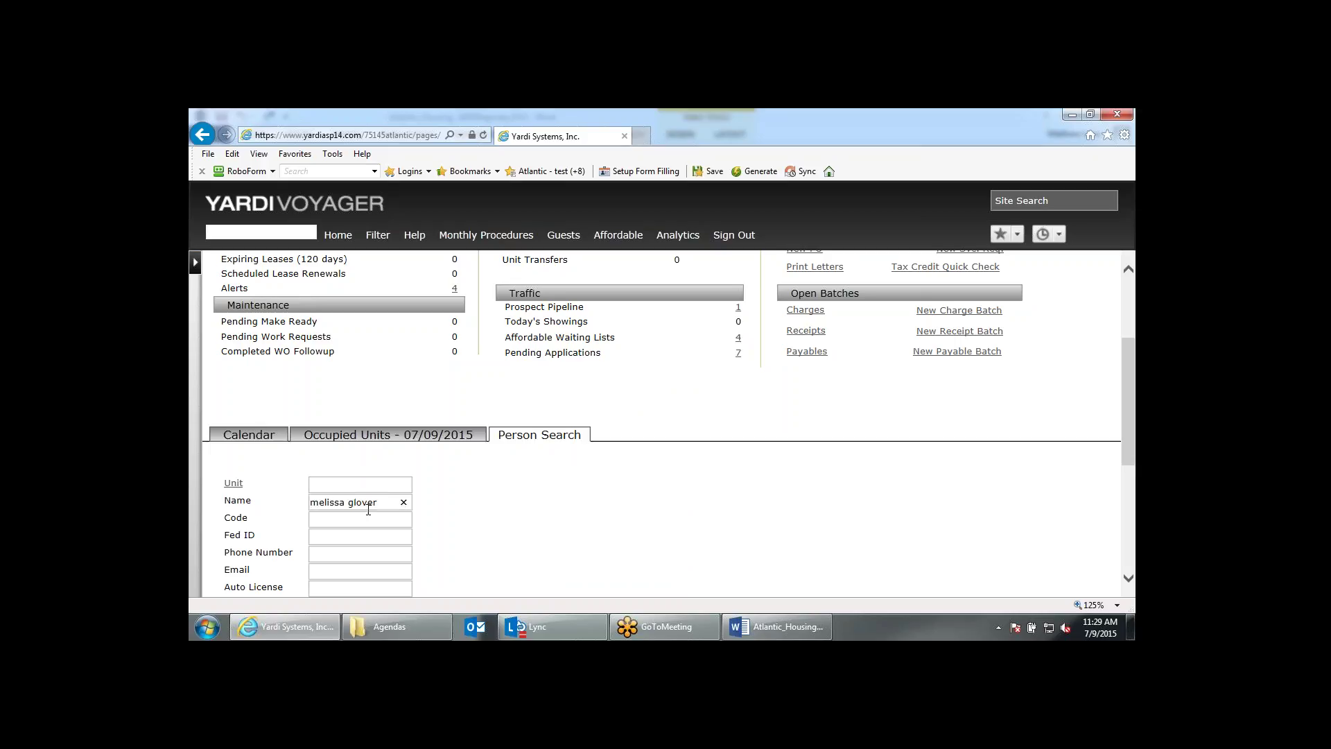
pyautogui.press('Return')
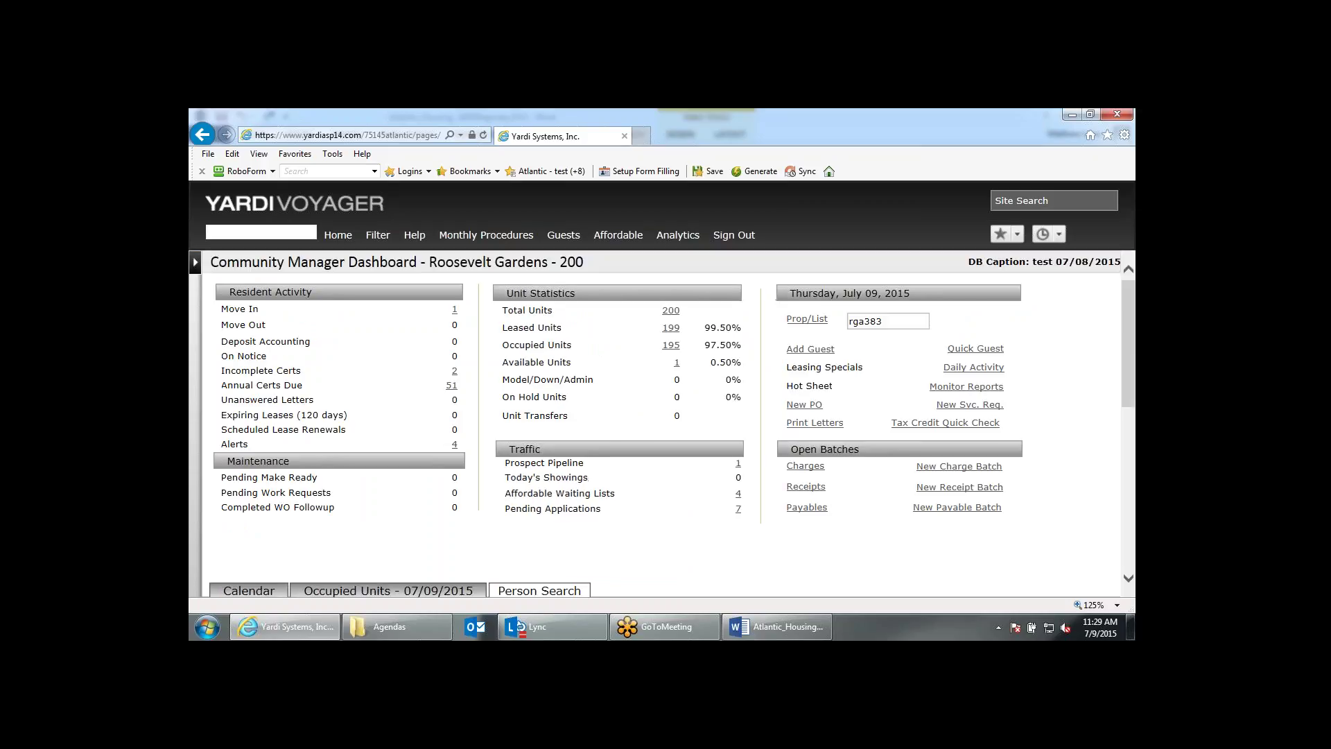
pyautogui.scroll(-1, 662, 423)
pyautogui.scroll(-4, 497, 485)
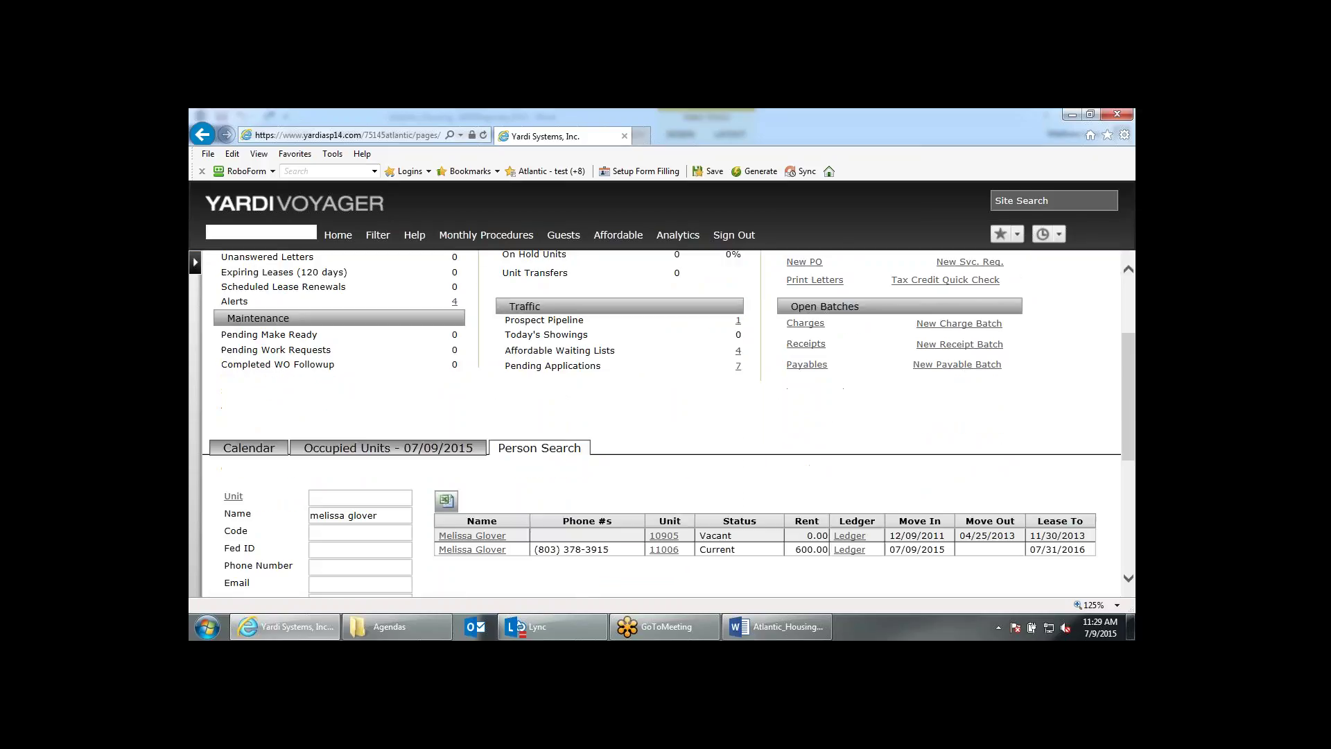
pyautogui.click(496, 485)
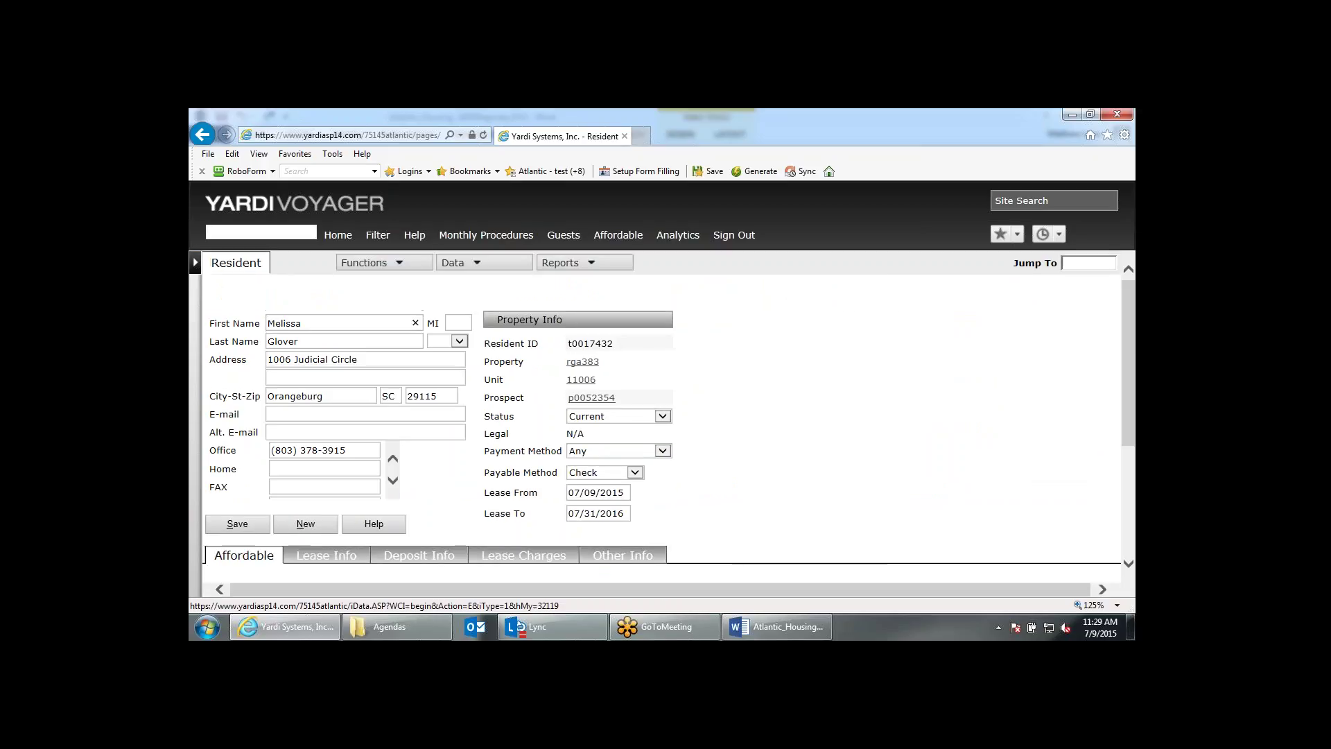
# Review the MI 50059 row effective 07/09/2015: contract rent 600, TTP 25, HAP 710, tenant rent -110.
pyautogui.scroll(-1, 671, 535)
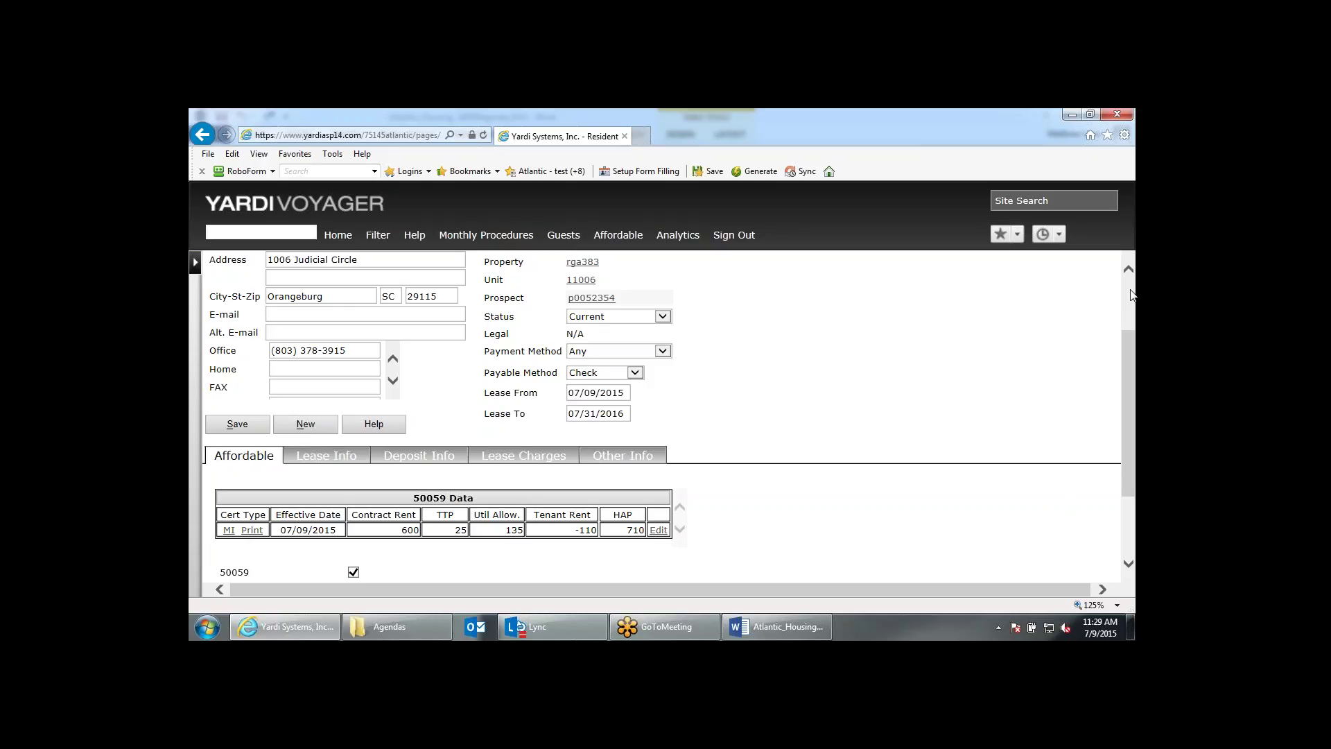
pyautogui.click(1113, 146)
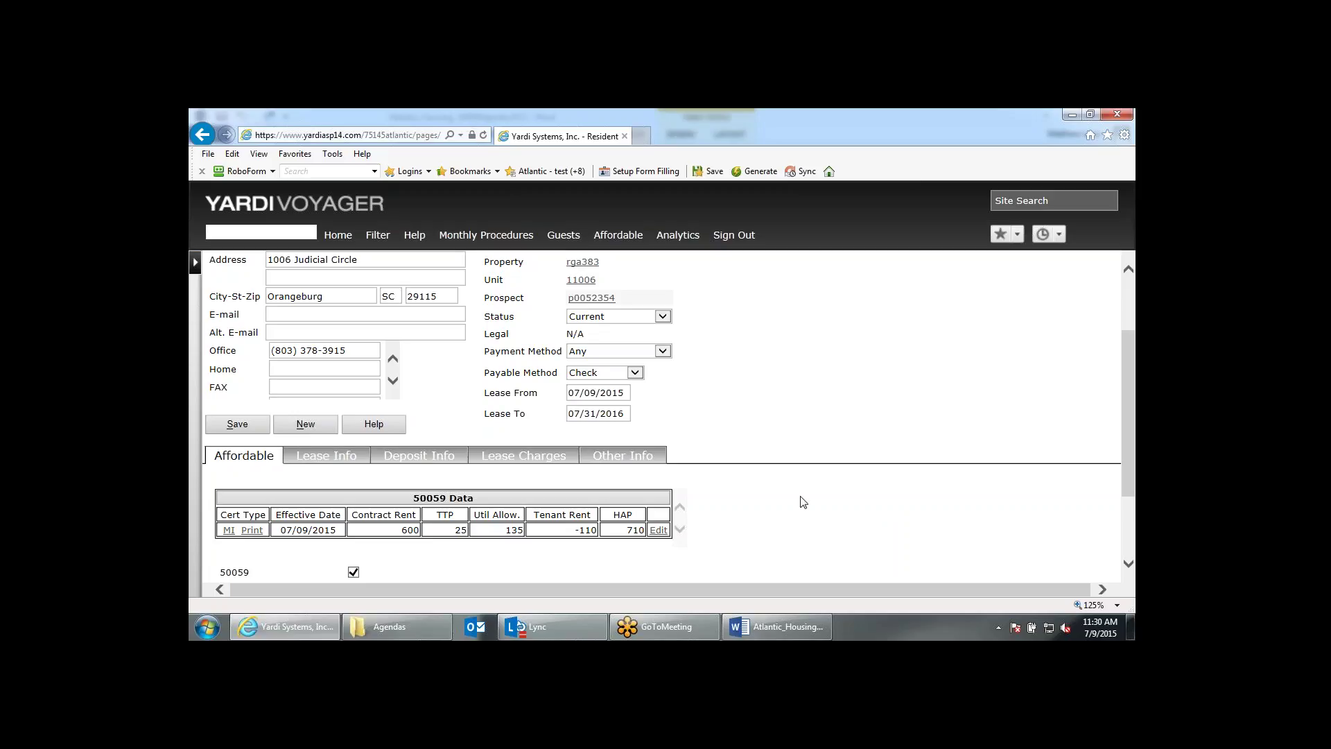
# Open the MI 07/09/2015 certification for editing and advance past its three family members.
pyautogui.click(659, 530)
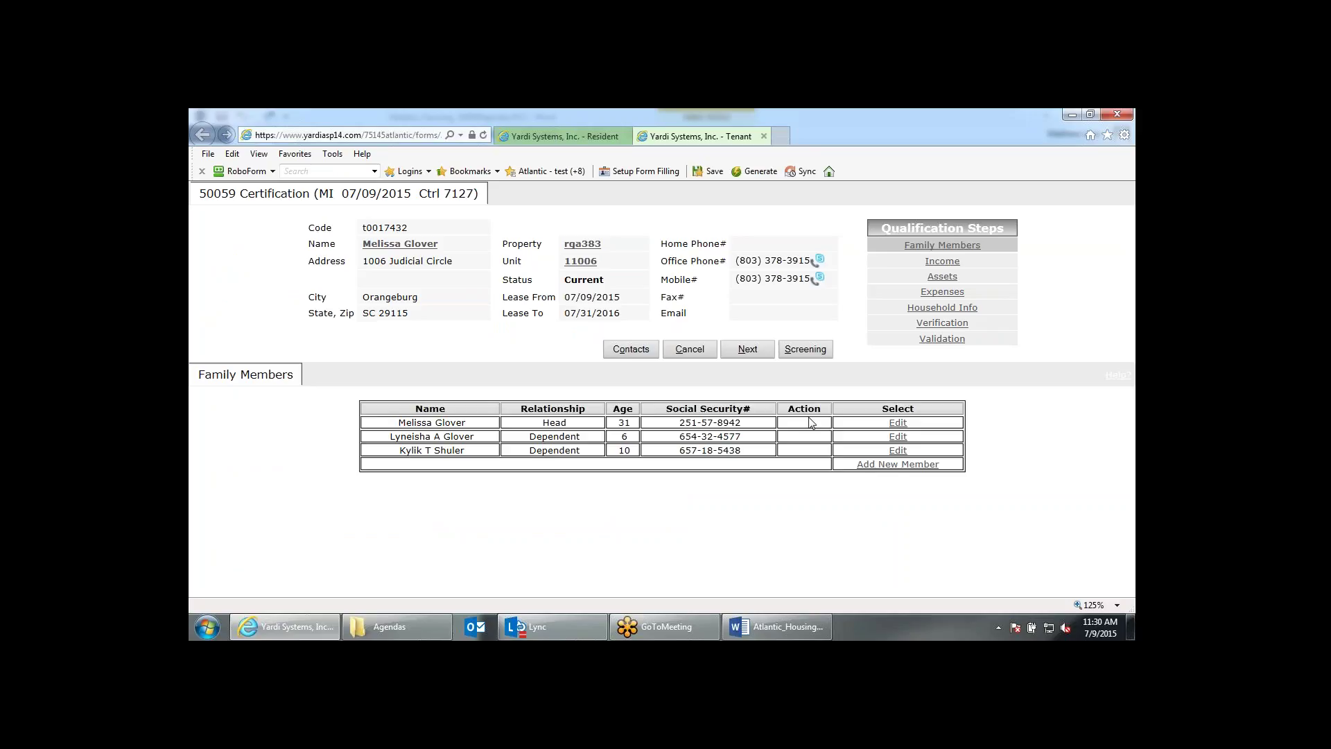
pyautogui.click(584, 138)
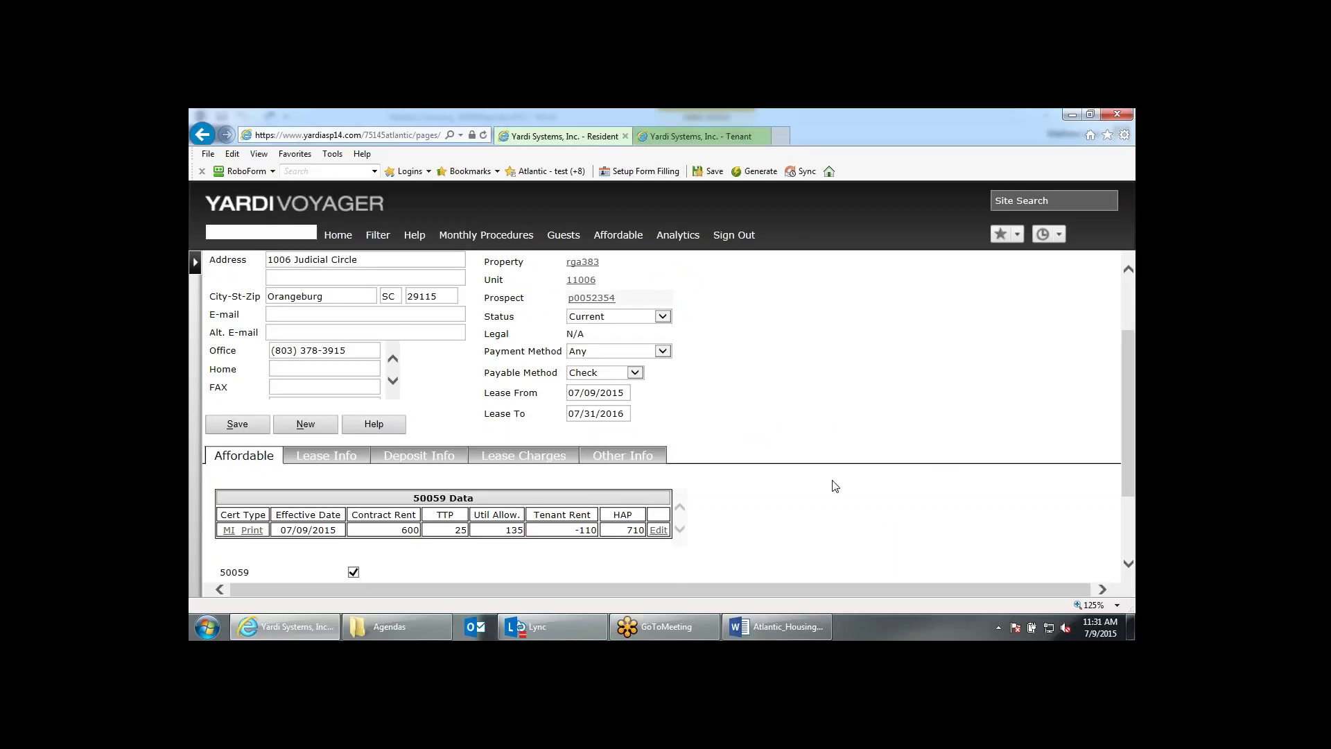
pyautogui.scroll(1, 834, 481)
pyautogui.scroll(-2, 834, 481)
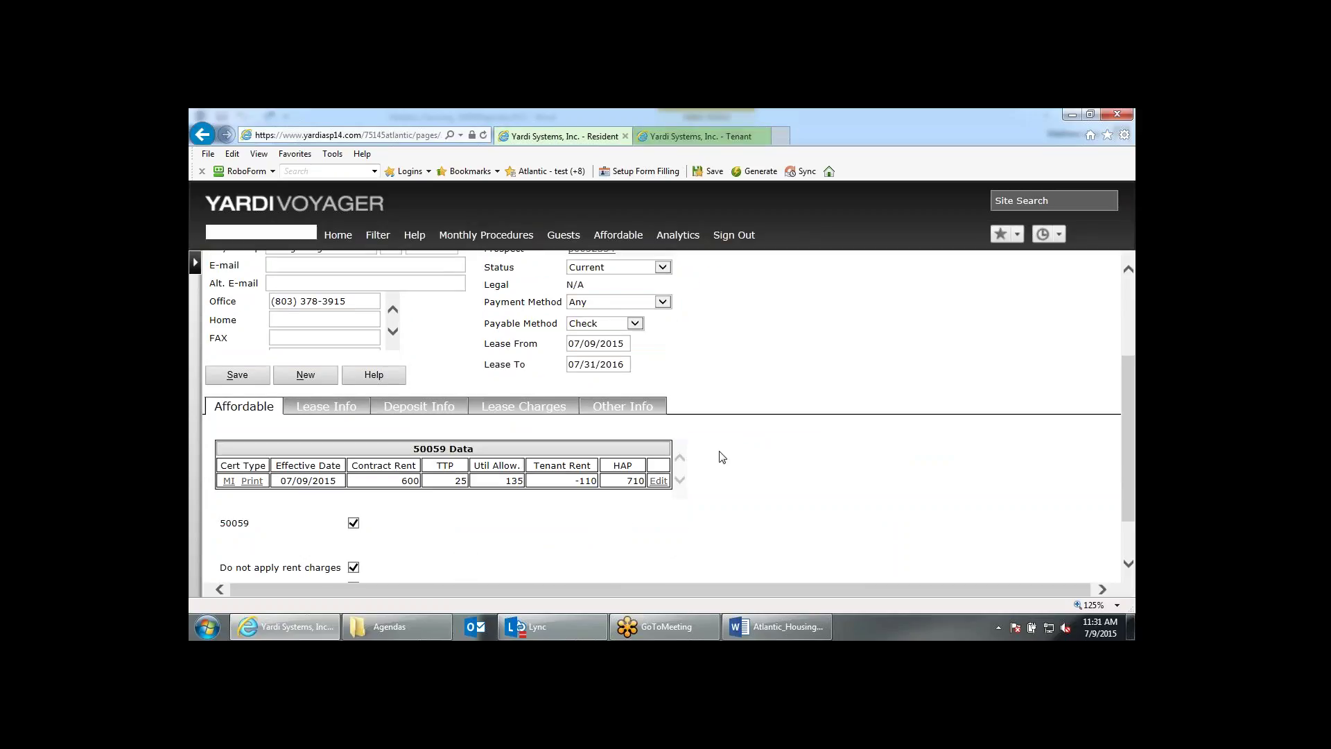
pyautogui.scroll(3, 717, 456)
pyautogui.scroll(-1, 724, 460)
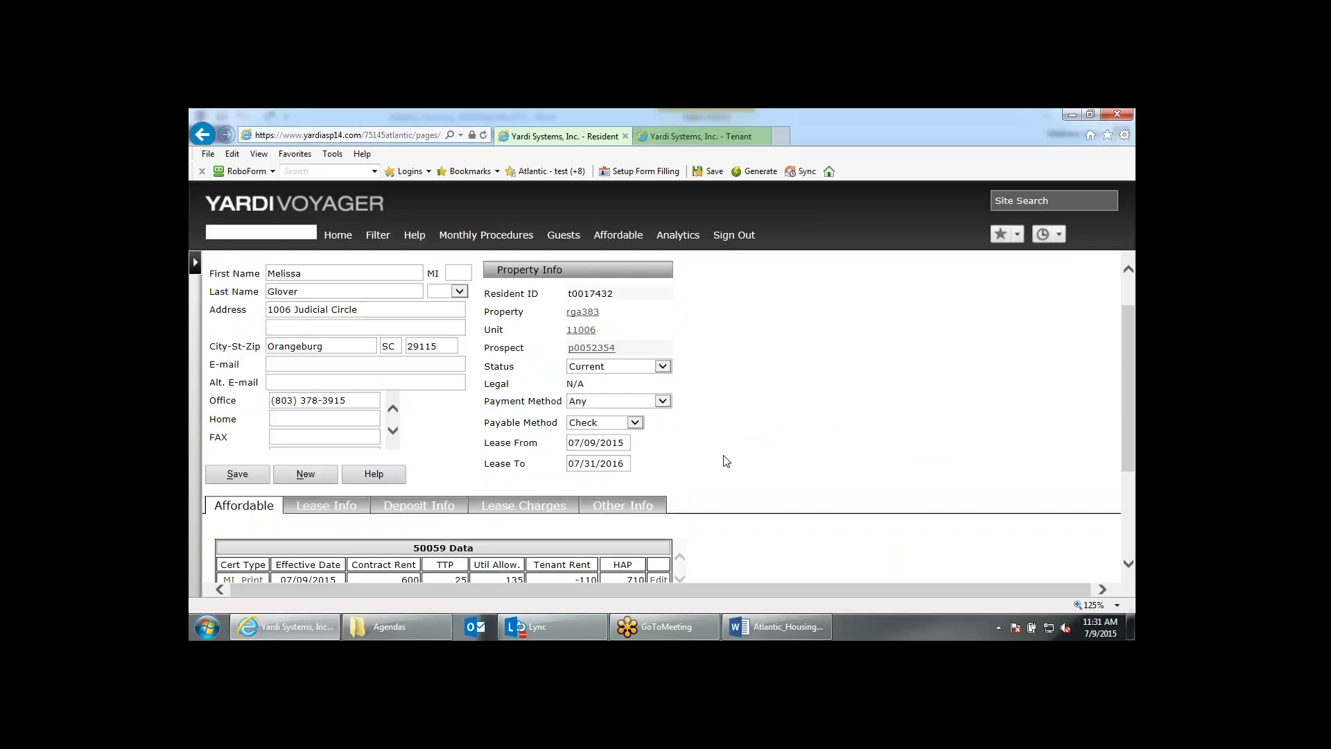
pyautogui.scroll(-1, 725, 461)
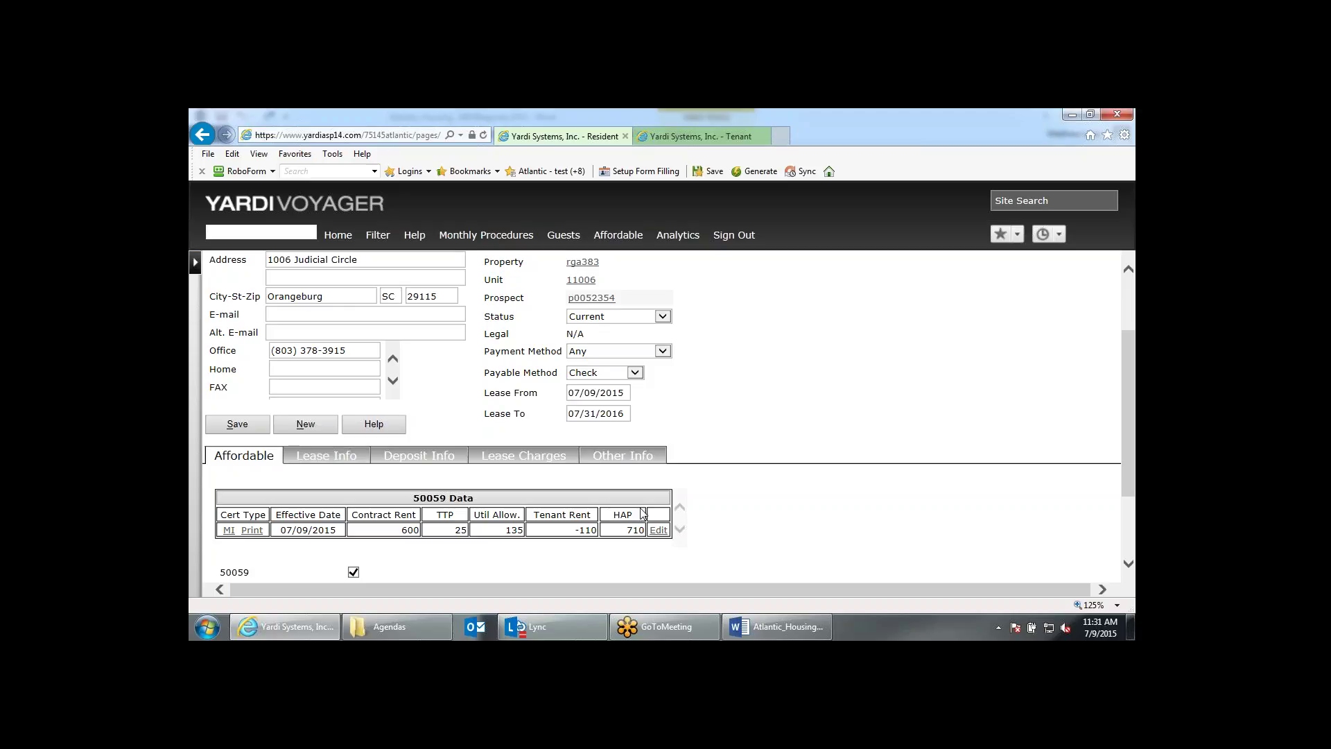
pyautogui.click(657, 530)
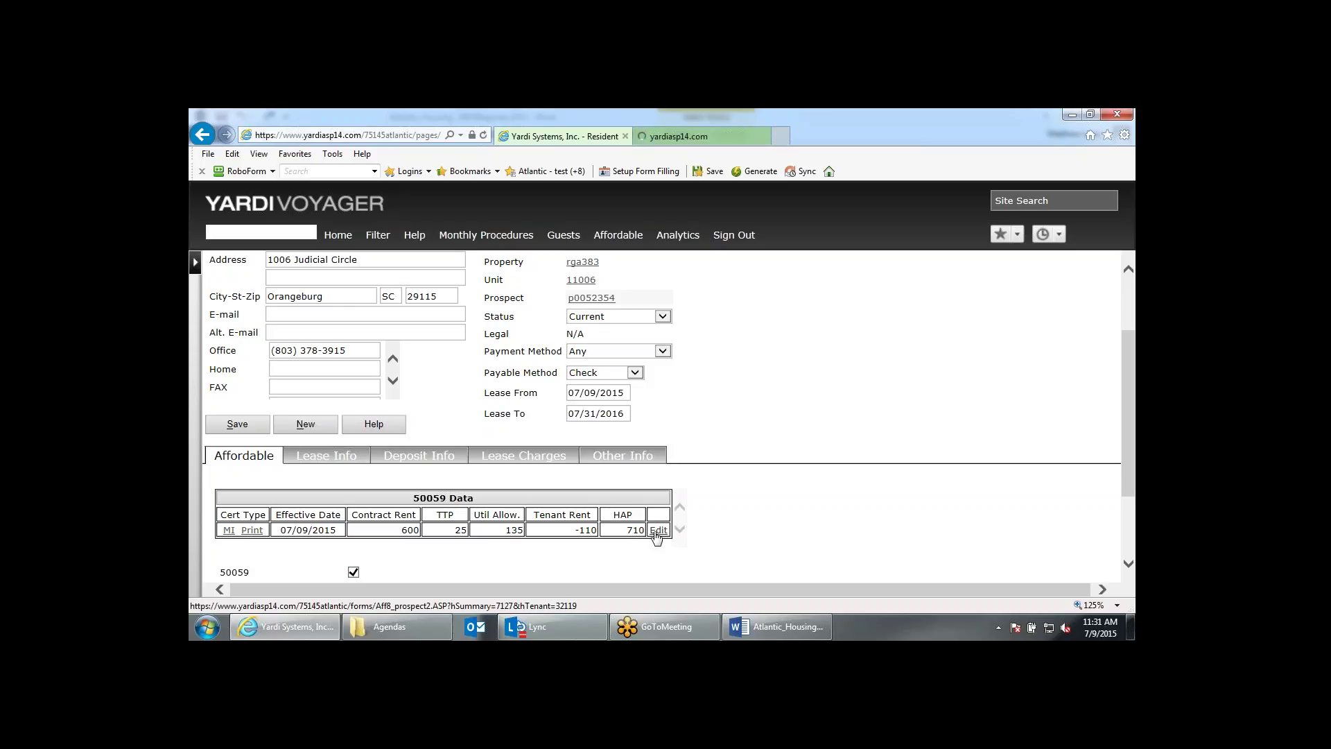
pyautogui.click(677, 136)
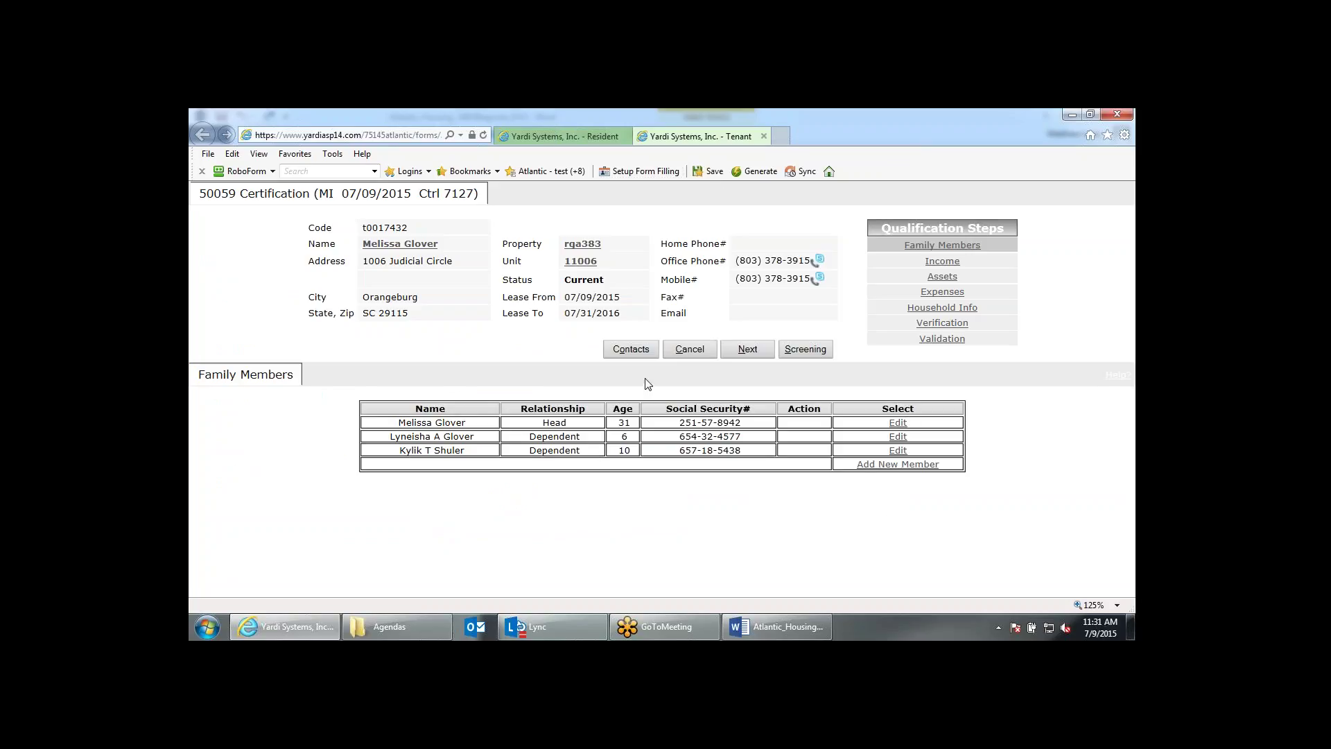
pyautogui.click(755, 352)
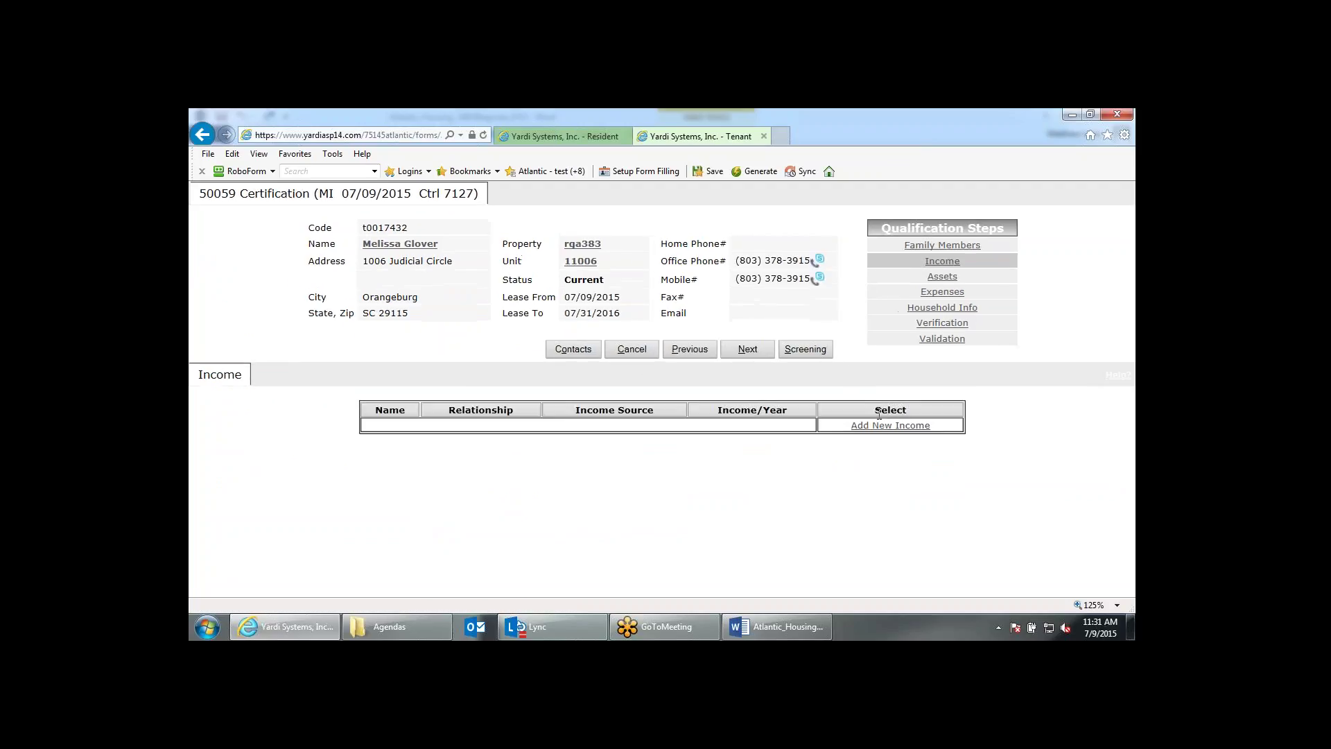
# Open a new income record for the head of household.
pyautogui.click(878, 428)
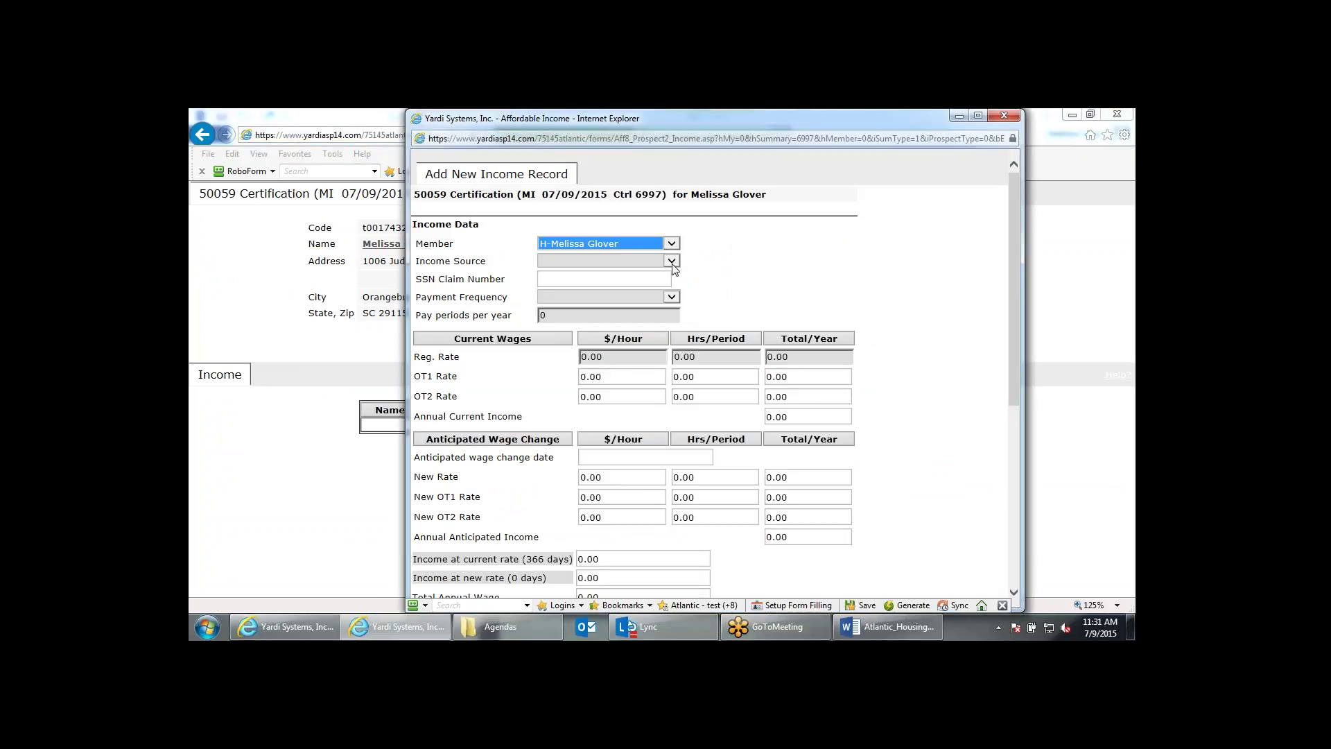
# Keep the head of household as member and set the income source to W -Non-Fed.
pyautogui.click(641, 243)
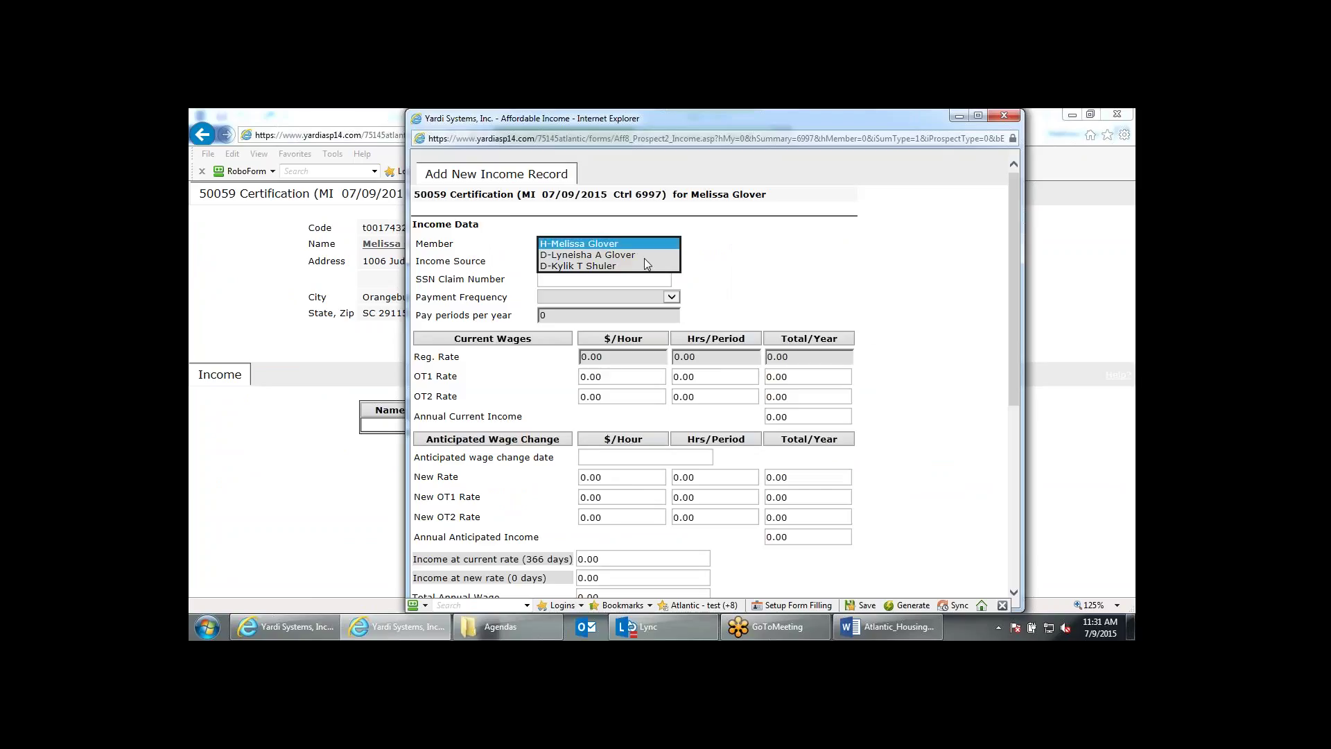
pyautogui.click(728, 260)
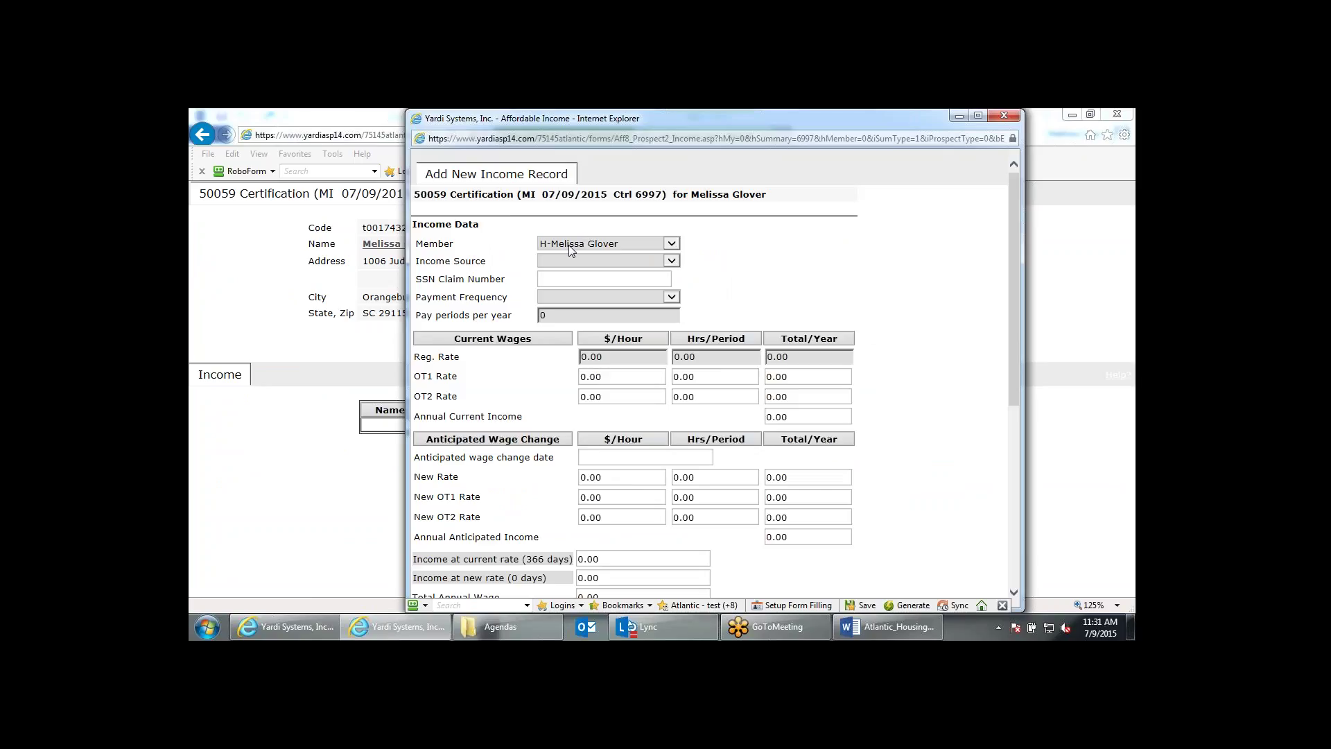
pyautogui.click(671, 260)
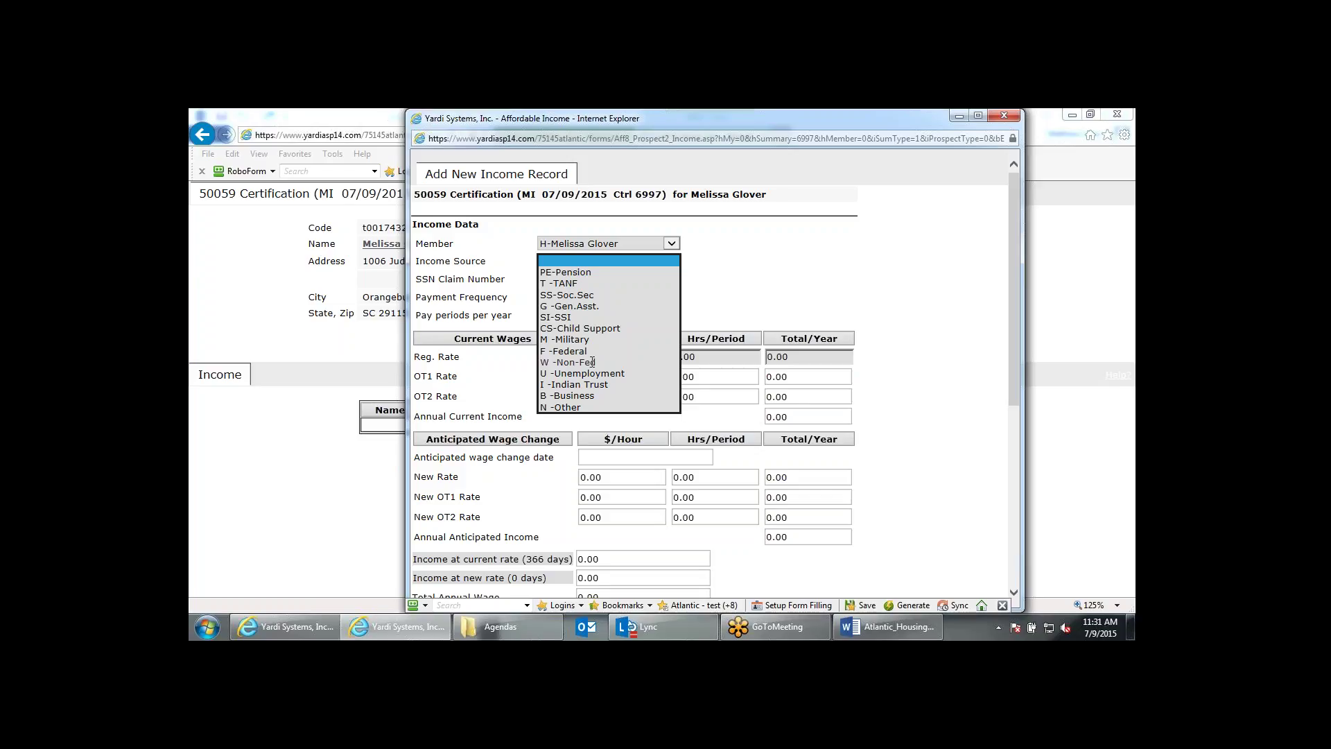
pyautogui.click(592, 362)
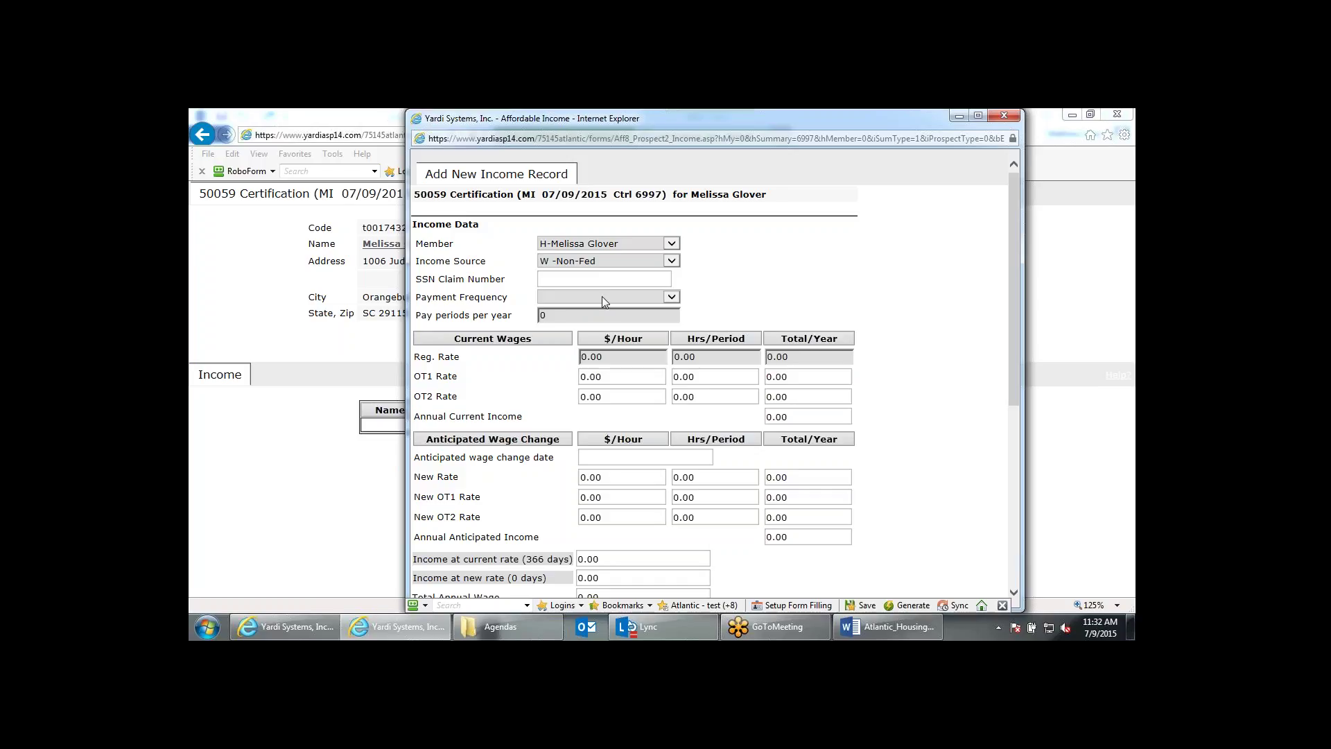
# Set the payment frequency to Bi-weekly so pay periods per year become 26.
pyautogui.click(602, 298)
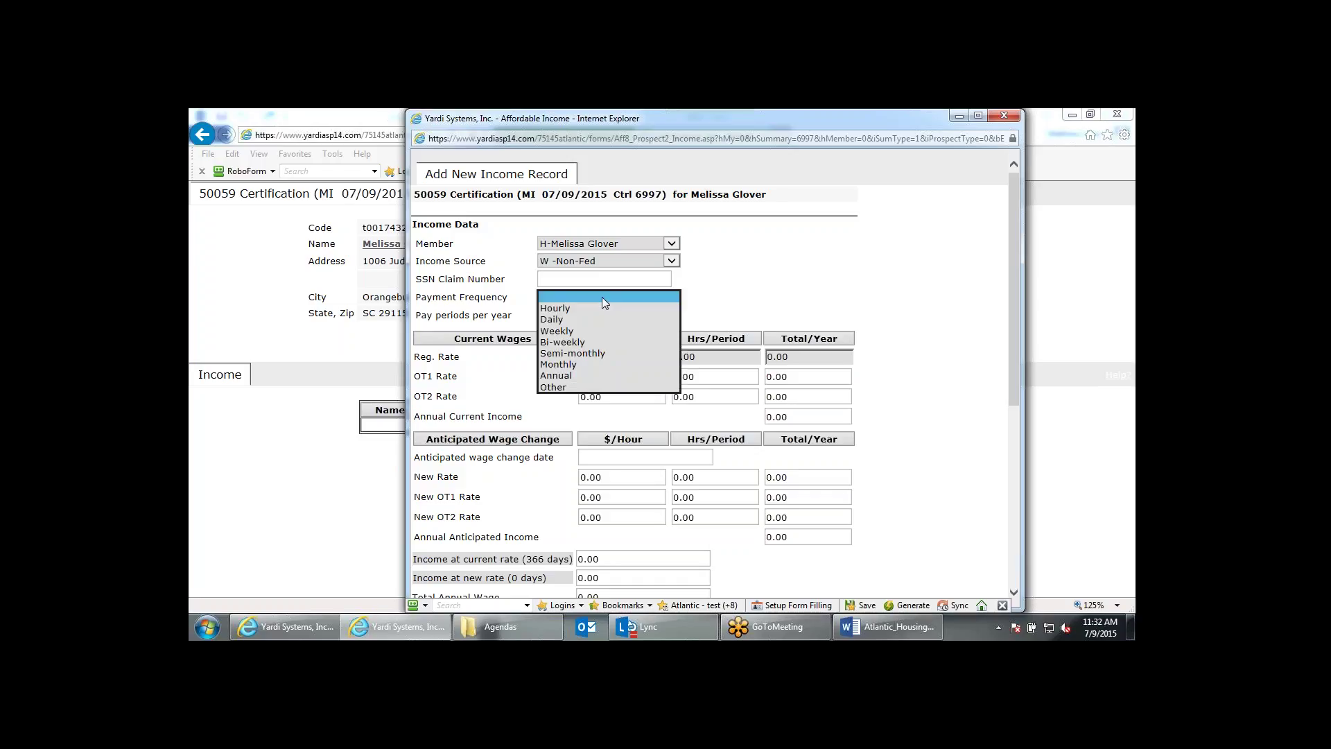
pyautogui.click(562, 342)
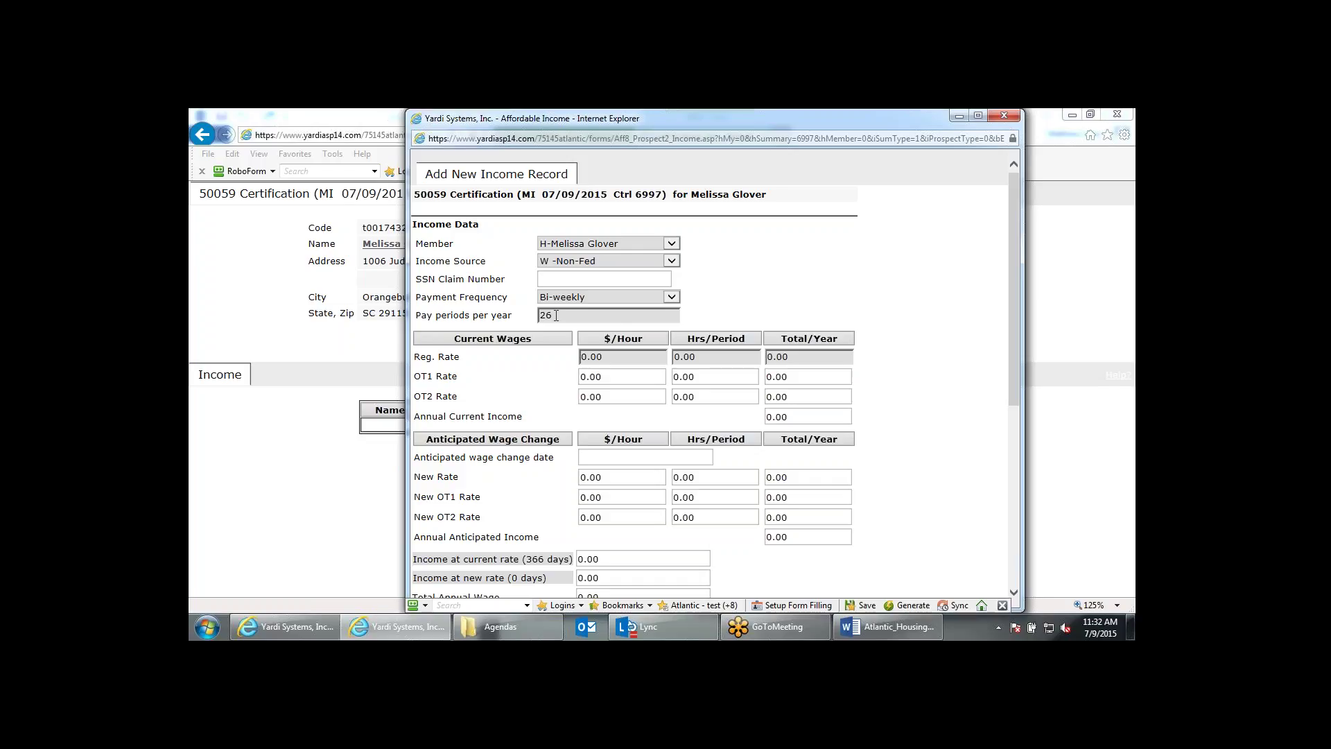
pyautogui.click(590, 296)
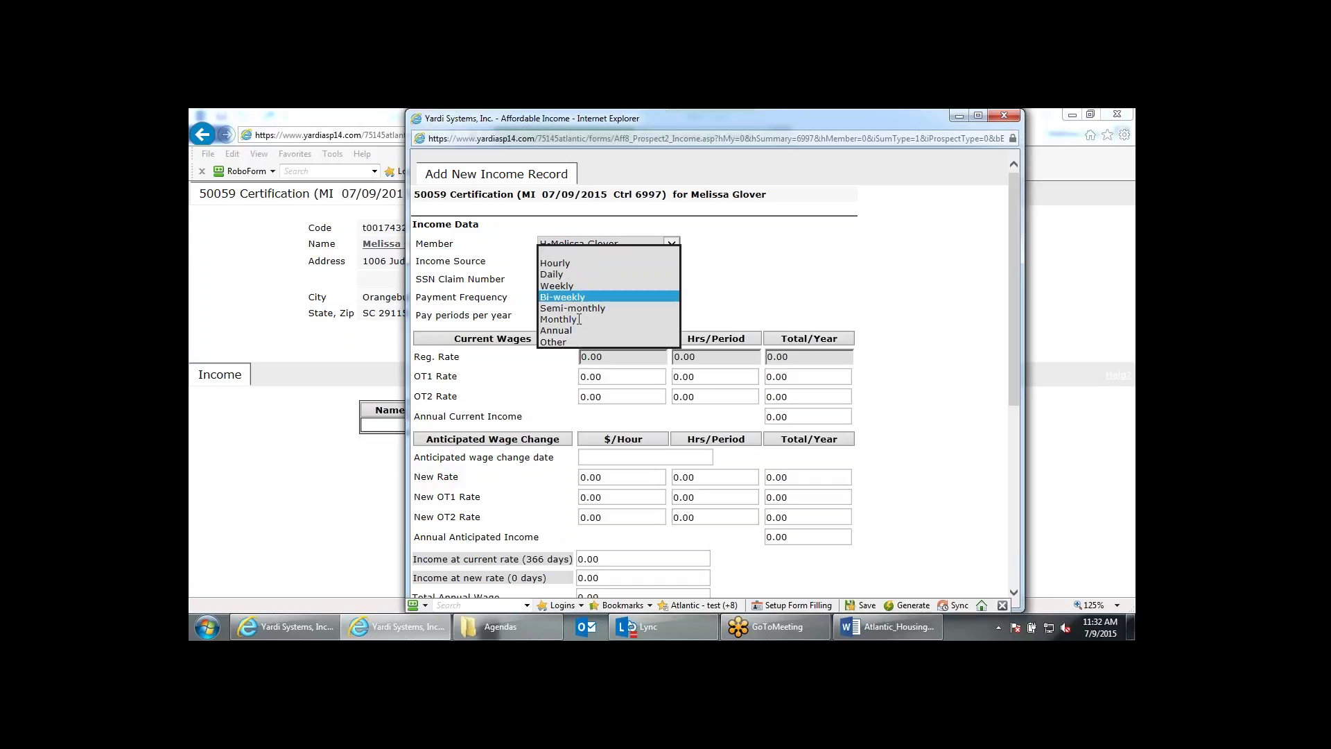
pyautogui.click(579, 320)
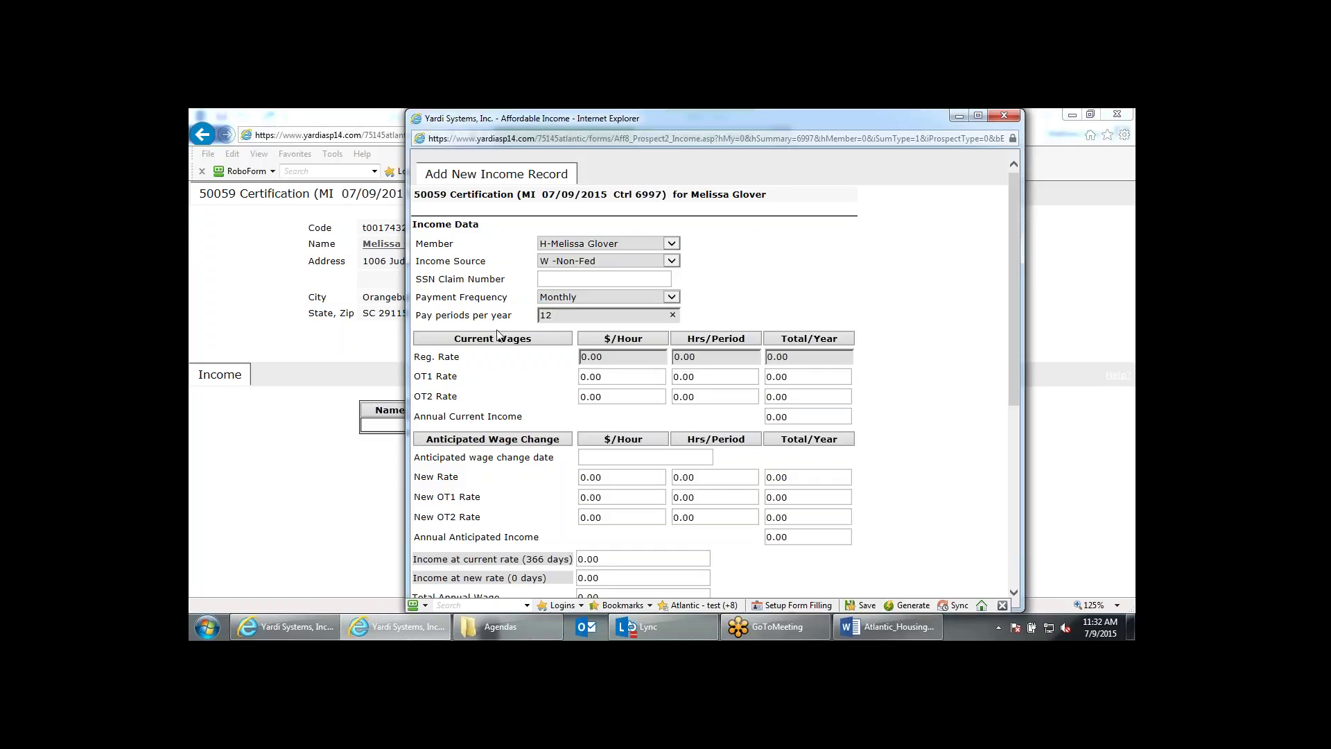
pyautogui.click(613, 297)
pyautogui.click(596, 293)
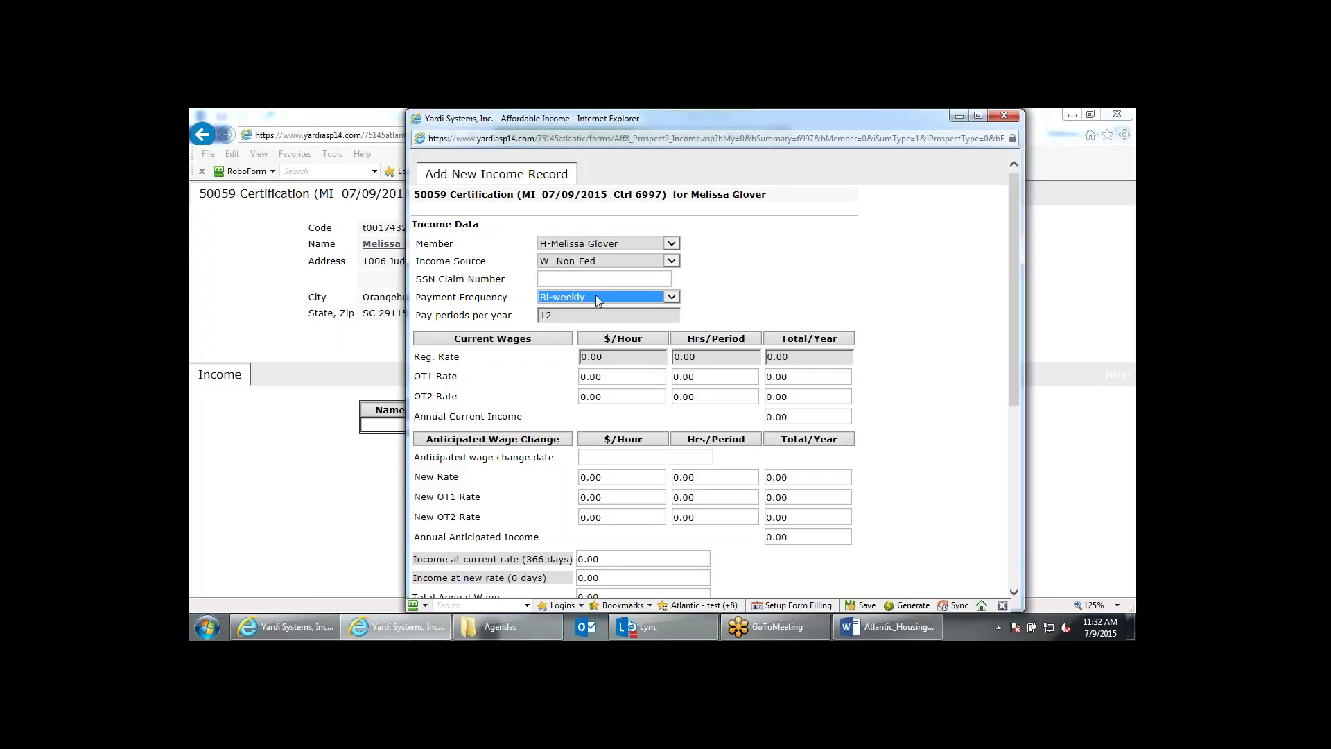
pyautogui.click(598, 316)
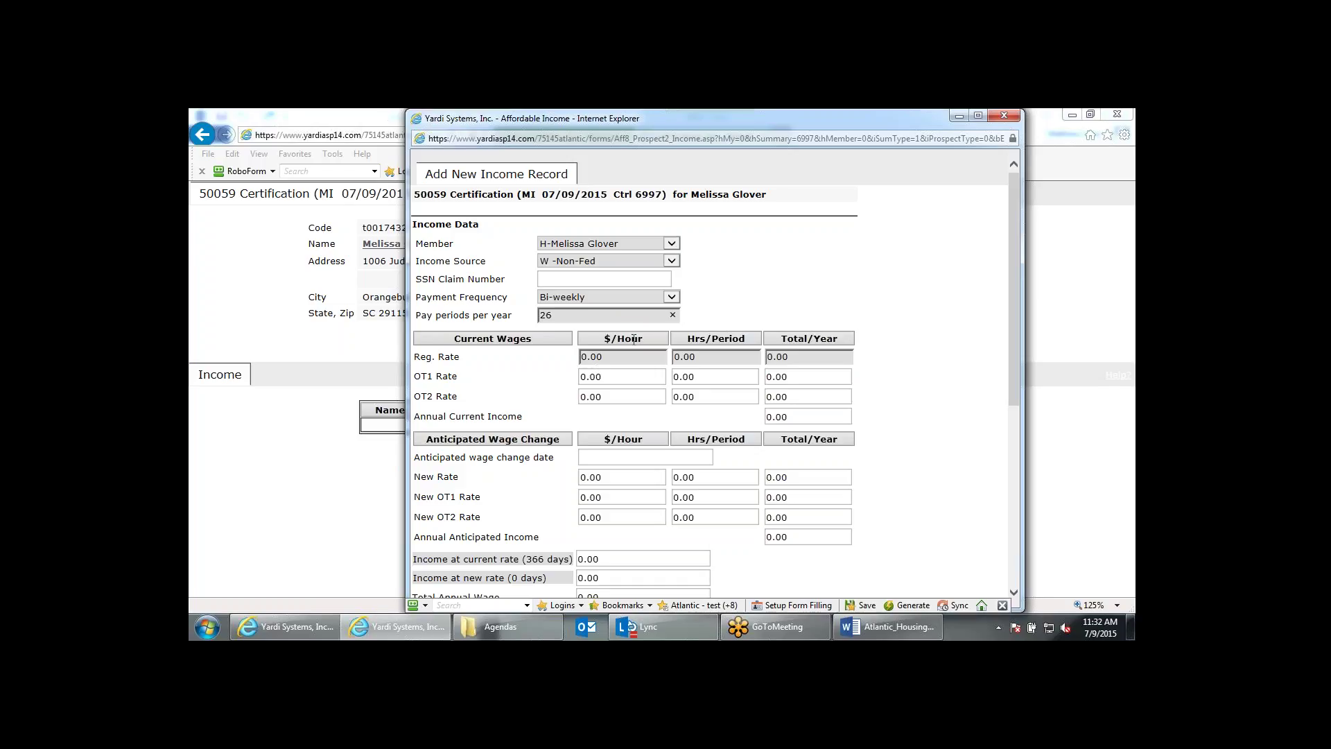
# Enter a regular rate of 10.00 per hour and 80 hours per period.
pyautogui.click(612, 356)
pyautogui.write('9')
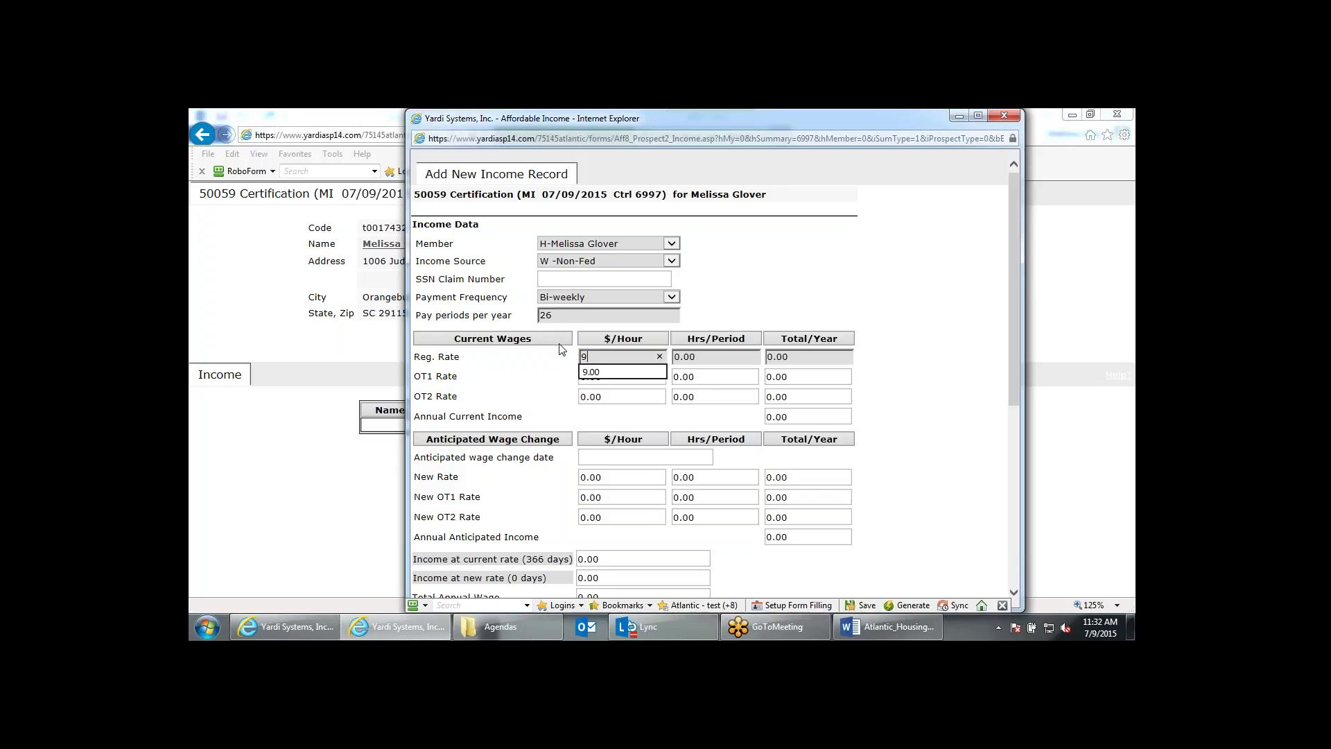
pyautogui.press('BackSpace')
pyautogui.write('10')
pyautogui.press('Tab')
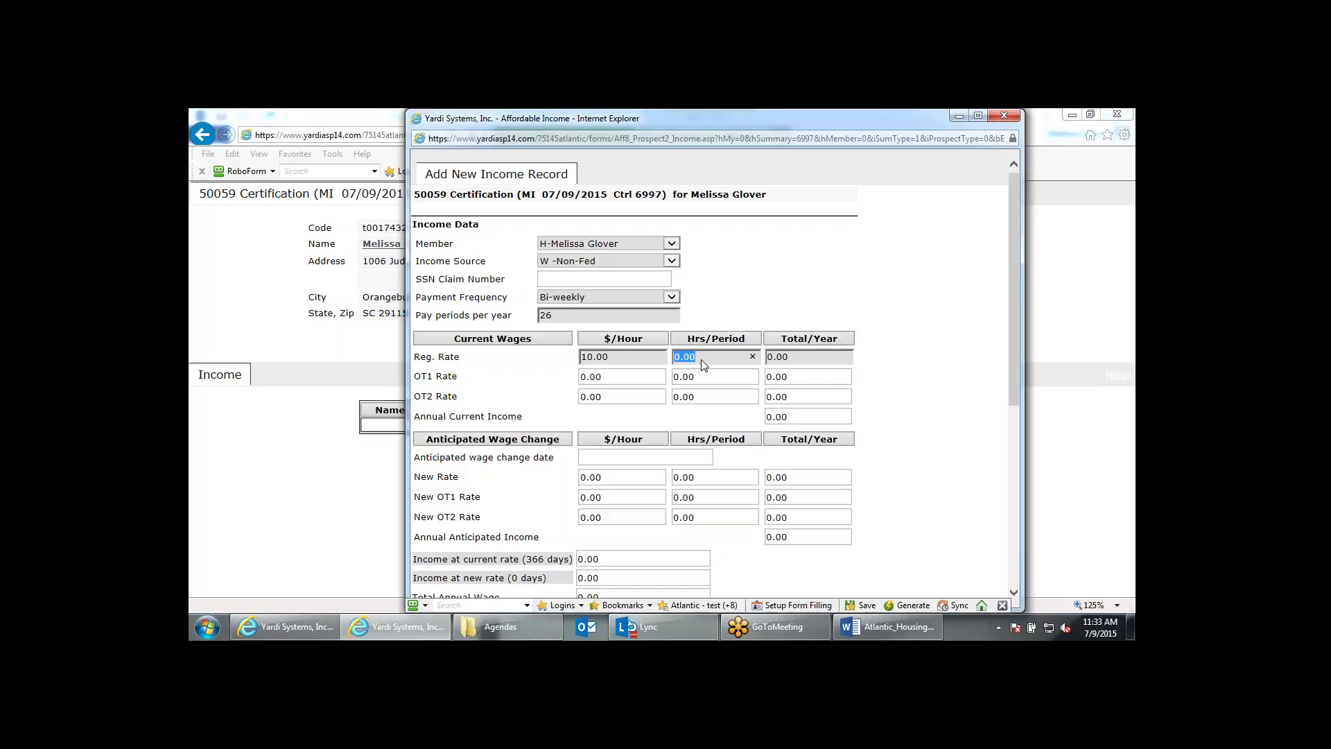
pyautogui.write('80')
pyautogui.press('Tab')
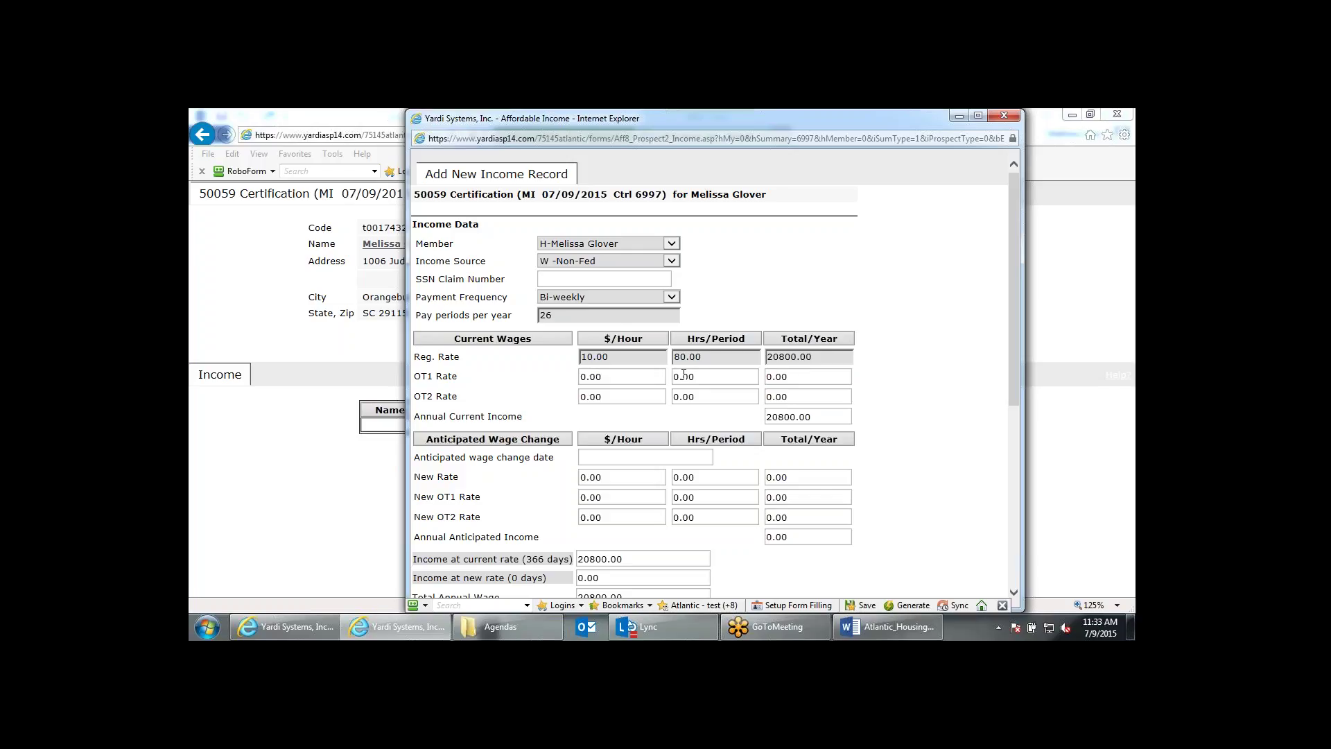
# Scroll through the income form reviewing the OT1 rate, wage change date and 20800.00 annual total.
pyautogui.moveTo(628, 377); pyautogui.dragTo(578, 397)
pyautogui.scroll(-1, 632, 437)
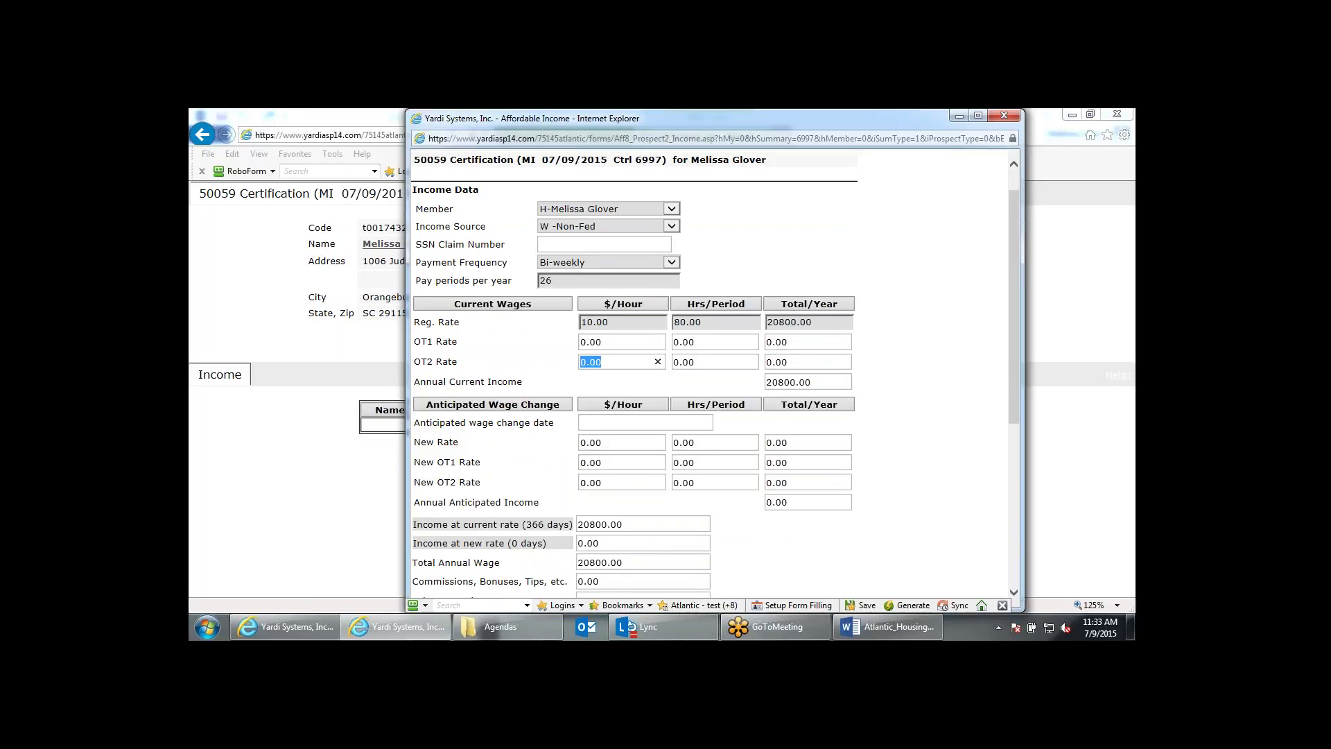
pyautogui.scroll(-1, 461, 386)
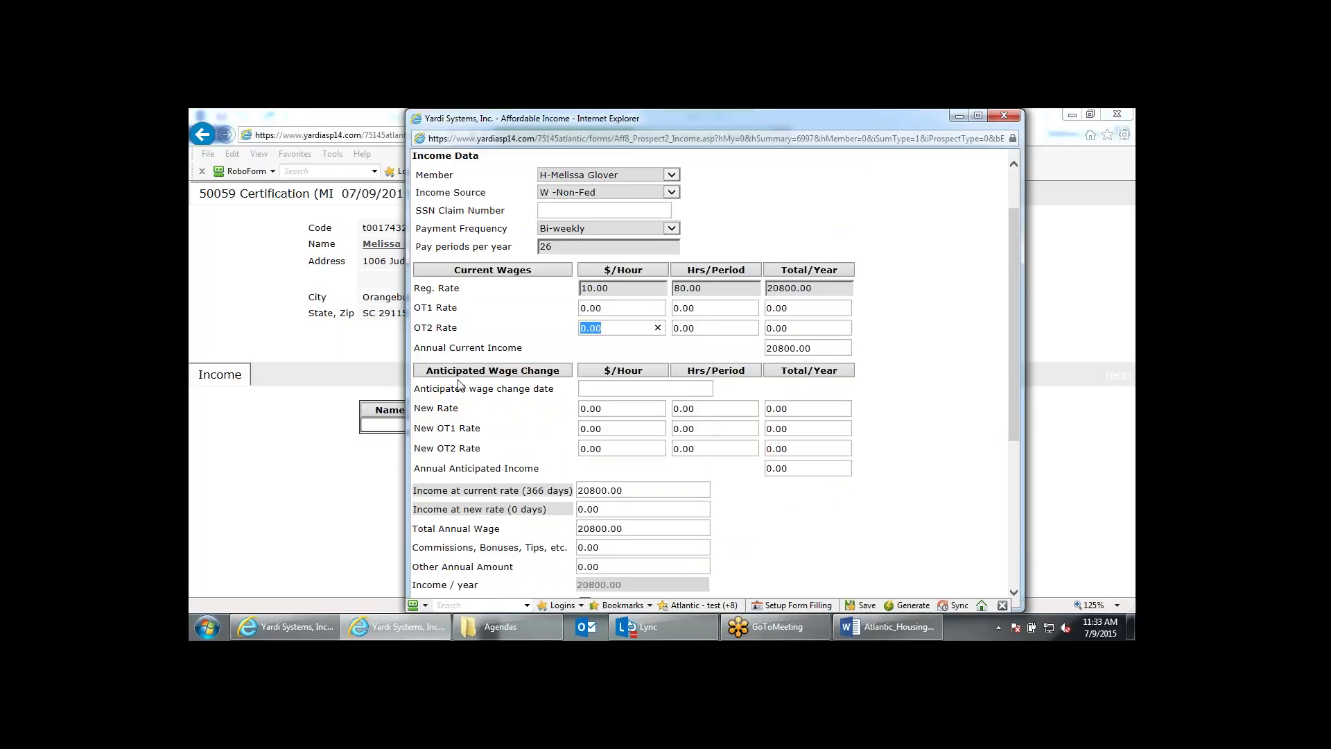
pyautogui.click(601, 389)
pyautogui.scroll(-2, 883, 502)
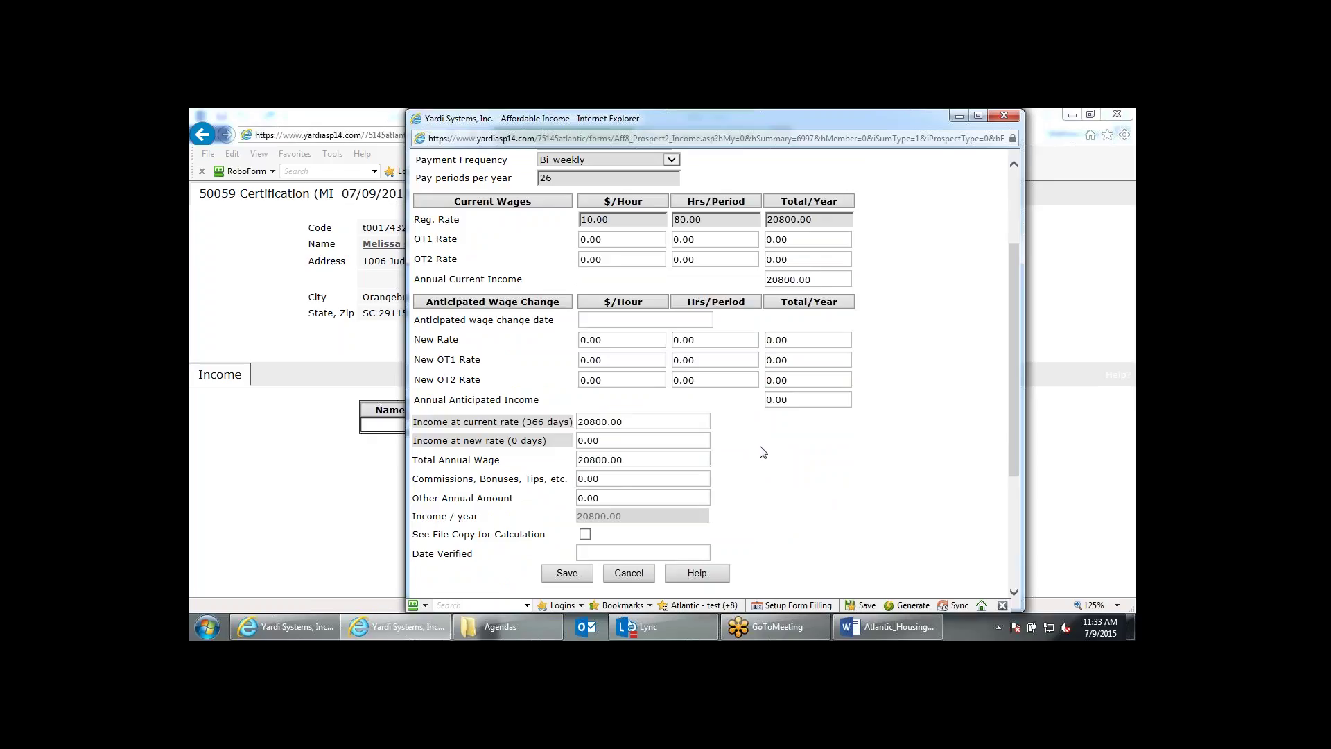
pyautogui.scroll(-2, 763, 452)
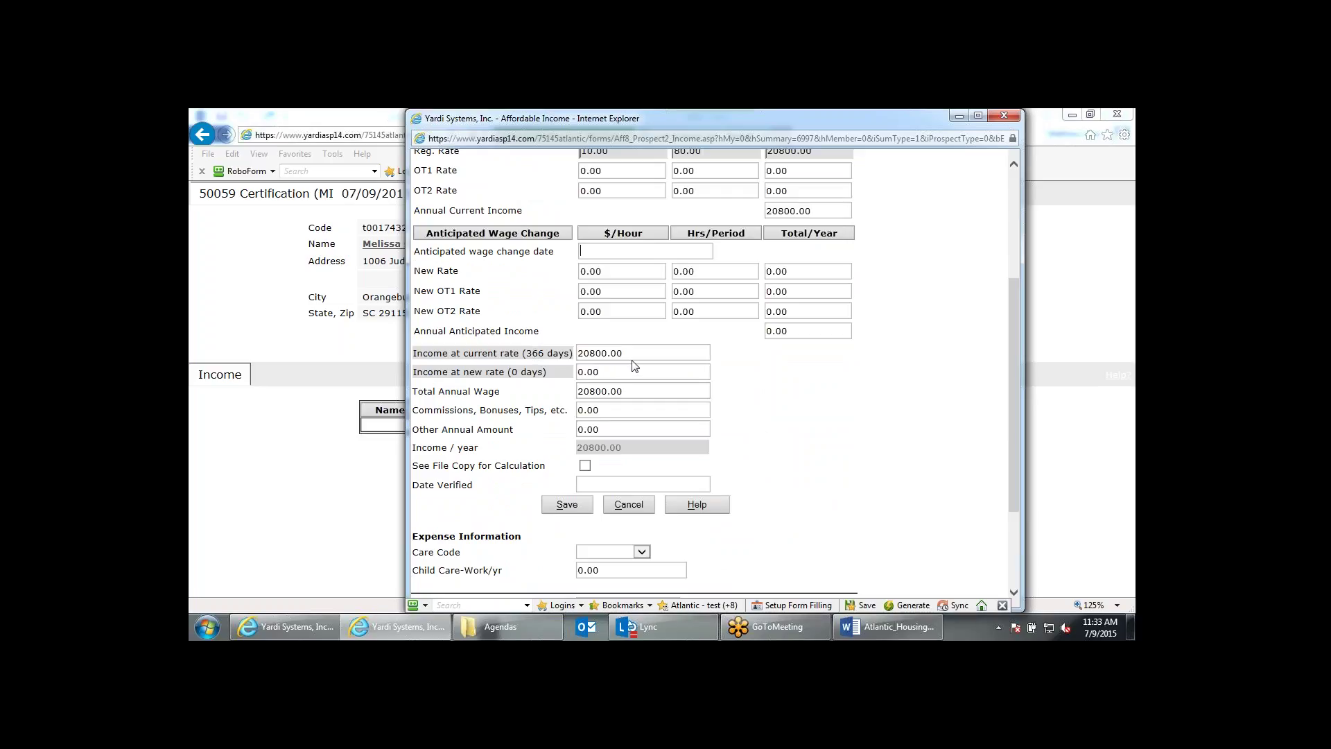
pyautogui.scroll(3, 600, 290)
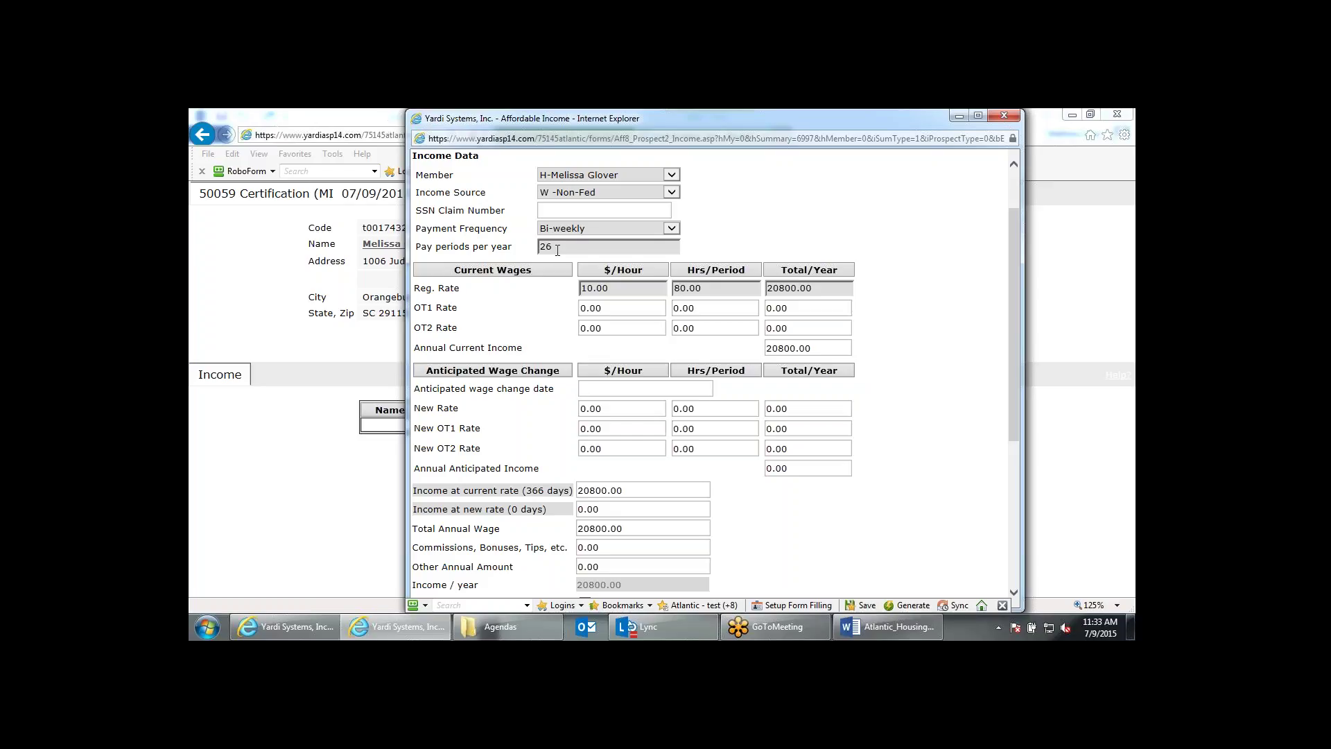
pyautogui.scroll(-3, 558, 250)
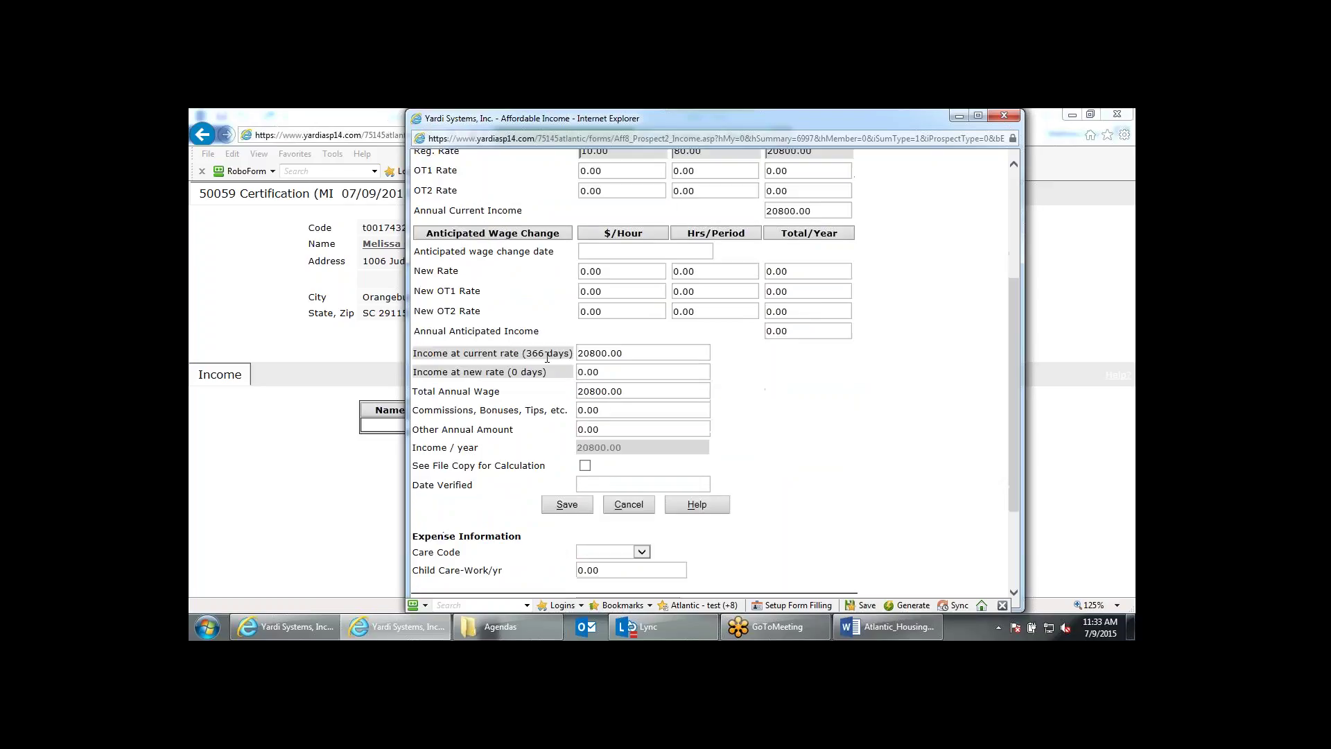
pyautogui.moveTo(413, 354); pyautogui.dragTo(538, 354)
pyautogui.click(546, 358)
pyautogui.scroll(-1, 873, 433)
pyautogui.scroll(-1, 872, 434)
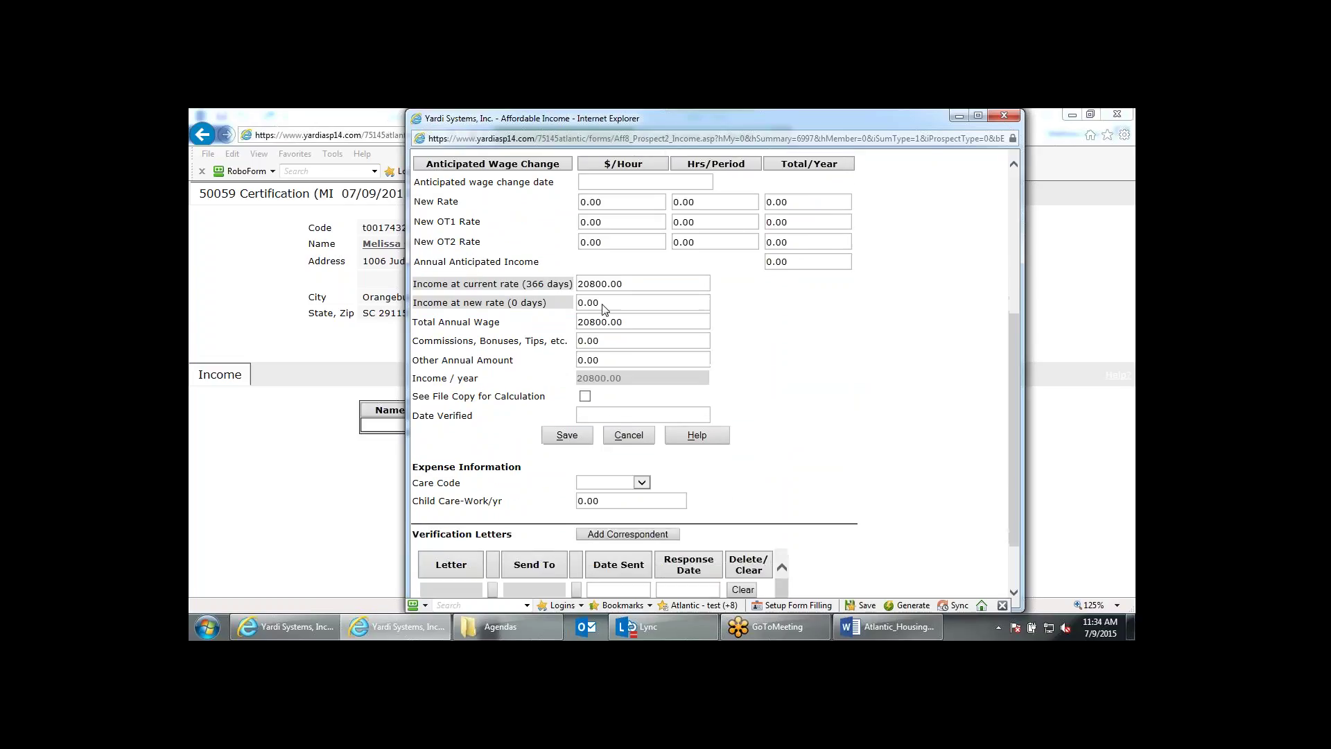
pyautogui.scroll(2, 640, 266)
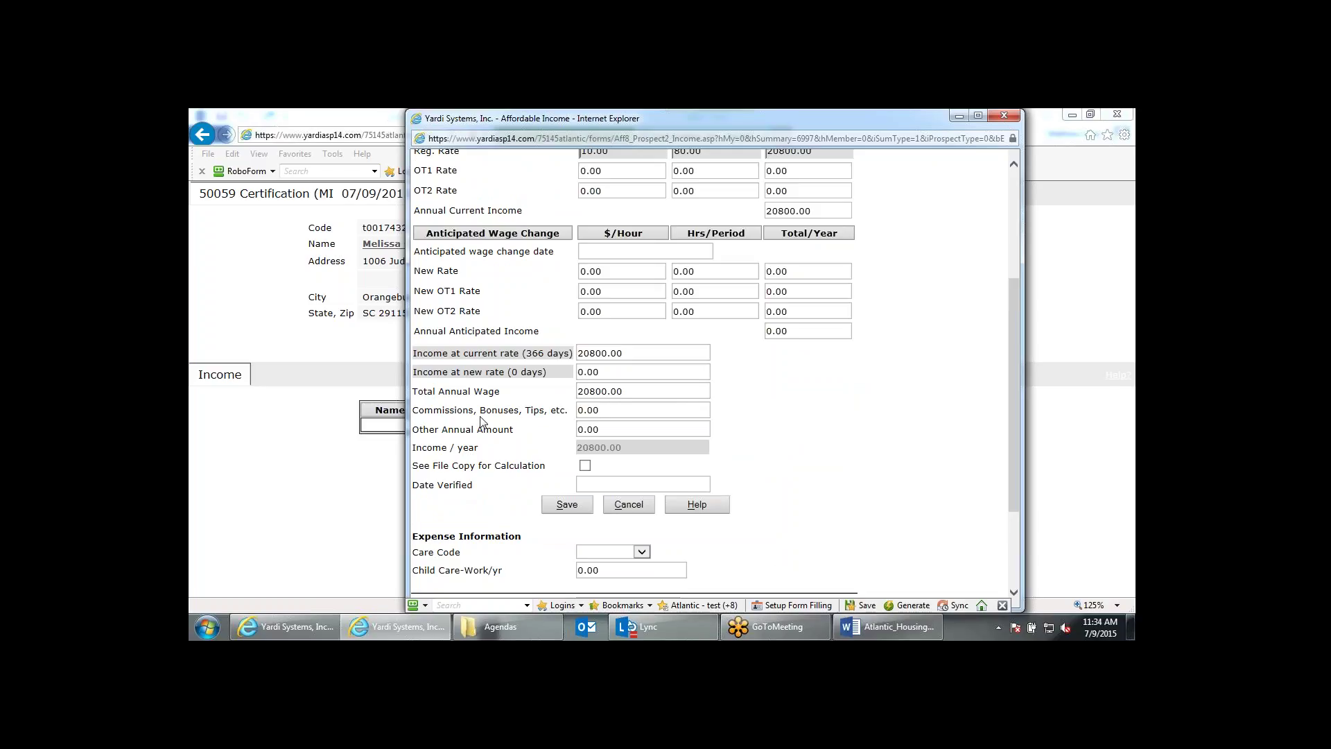
# Check See File Copy for Calculation on the 20800.00 annual wage income record.
pyautogui.click(592, 407)
pyautogui.click(606, 428)
pyautogui.click(586, 466)
pyautogui.scroll(-2, 783, 283)
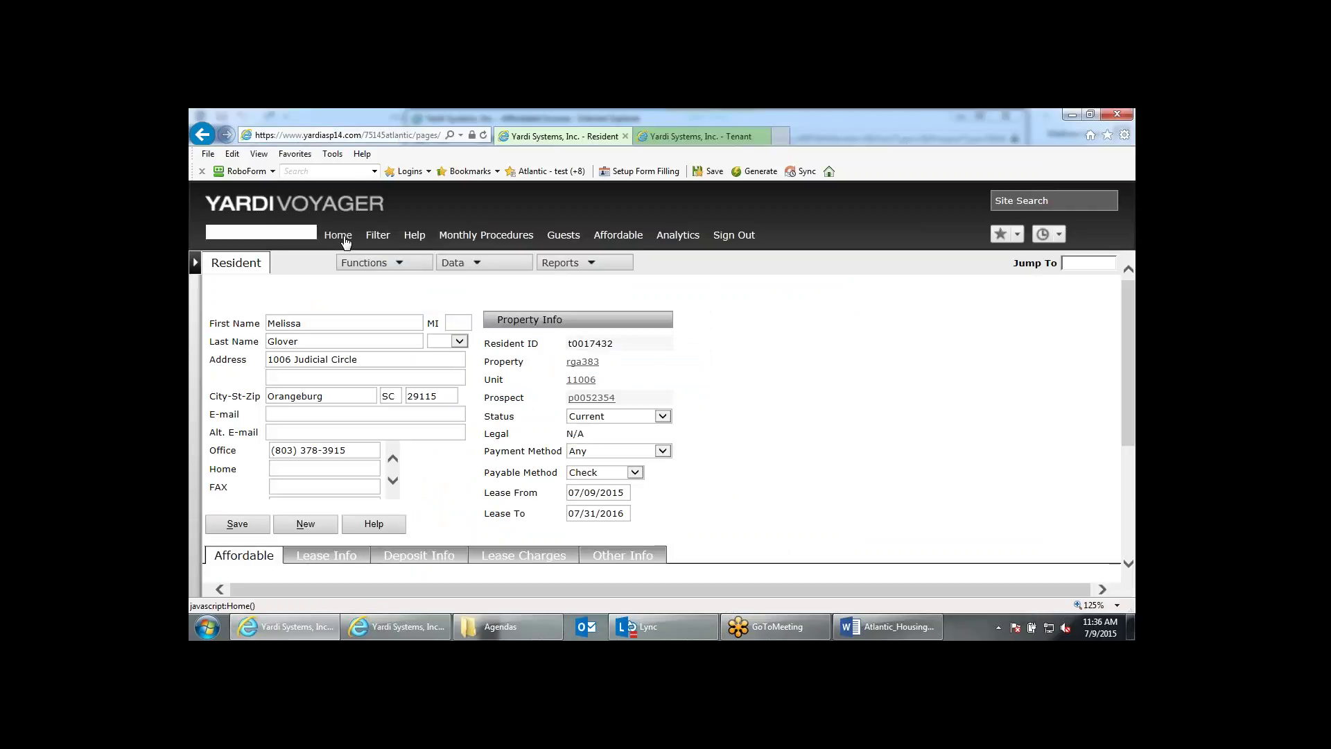
# Go Home to the Community Manager Dashboard and scroll down through it.
pyautogui.click(339, 236)
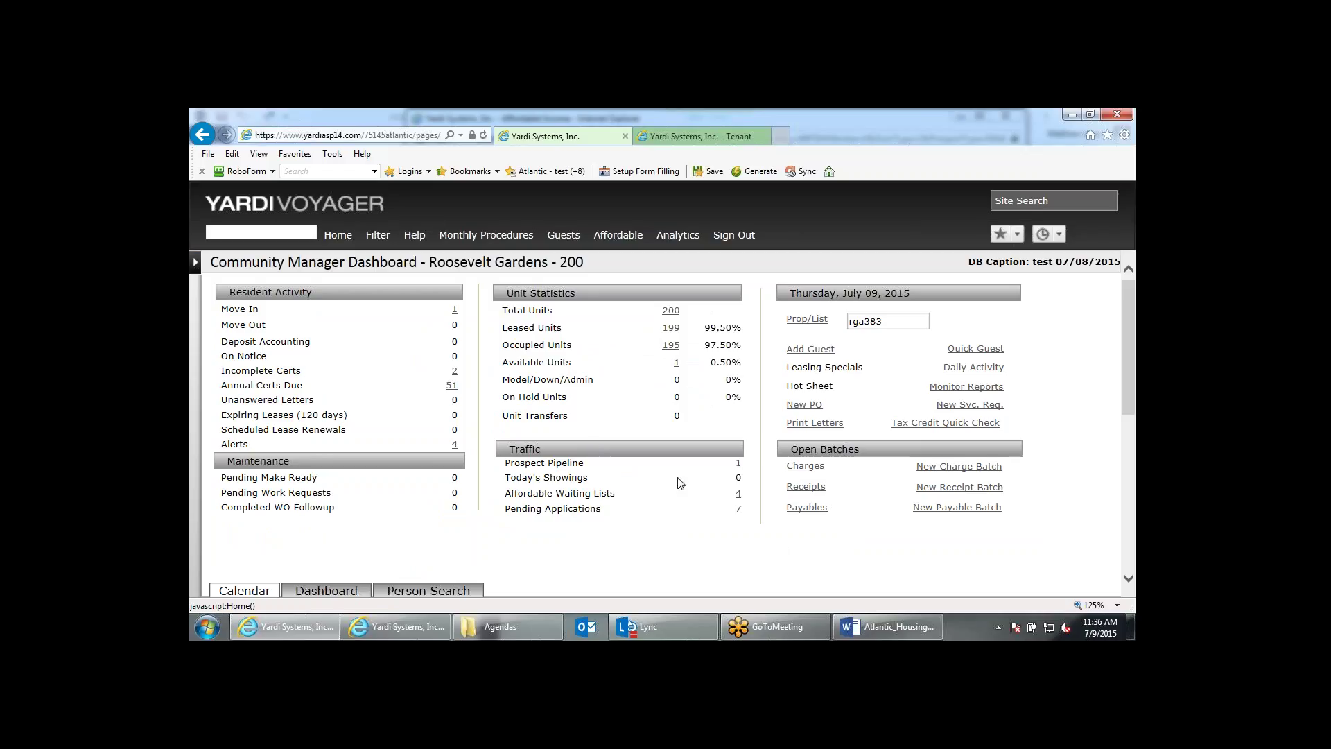
pyautogui.scroll(-1, 547, 505)
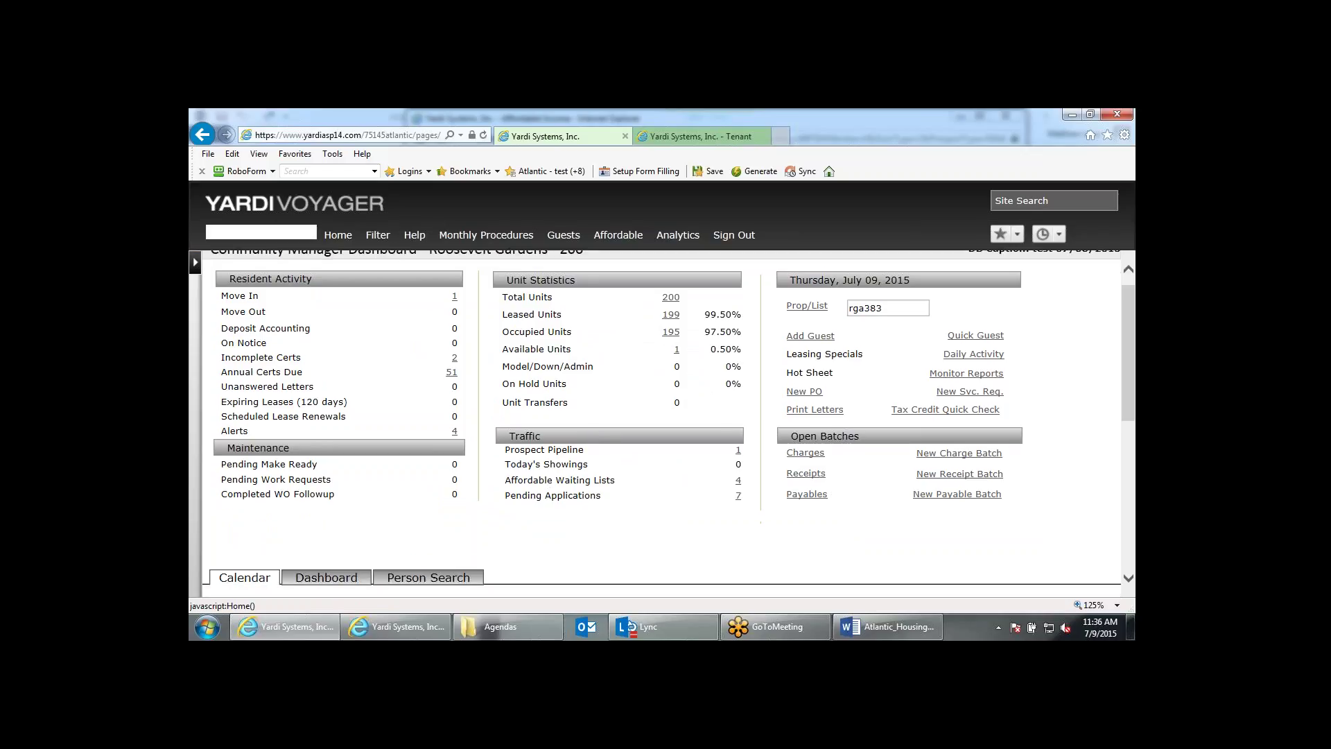
pyautogui.scroll(-1, 437, 541)
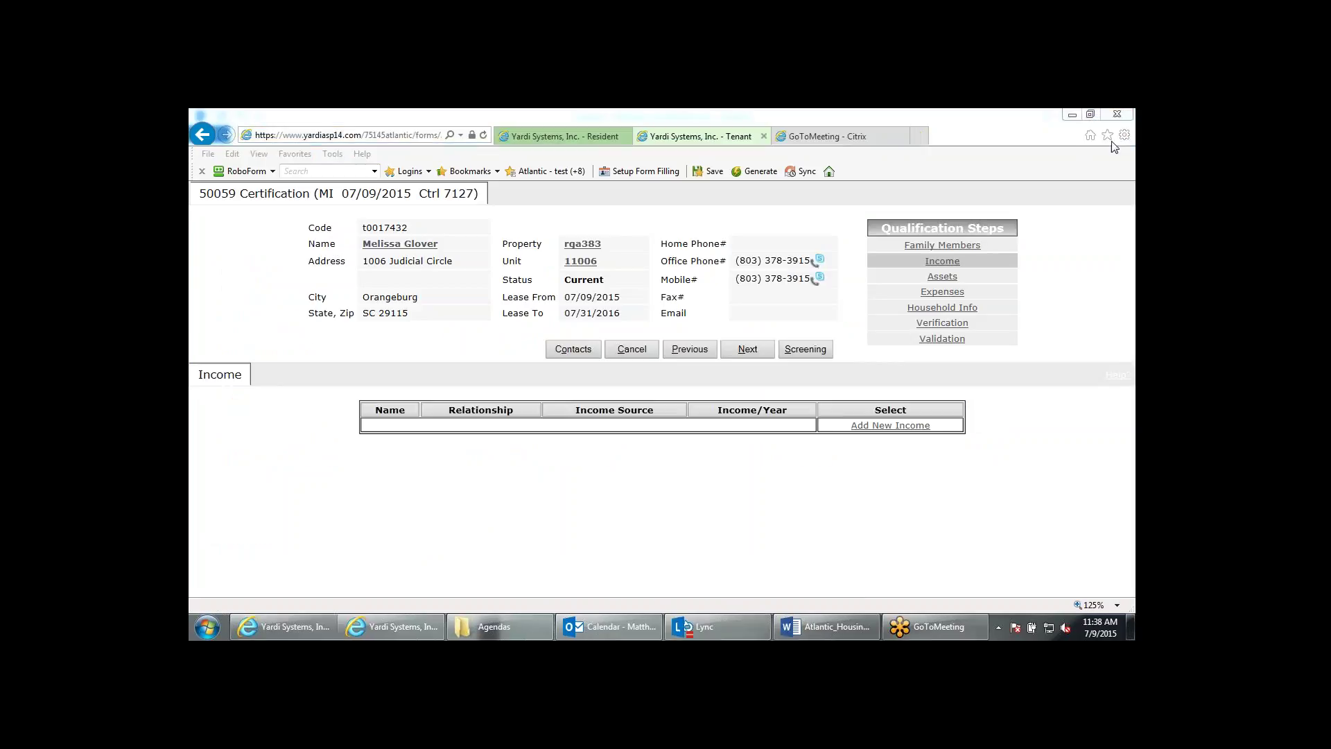
pyautogui.click(902, 137)
pyautogui.rightClick(601, 626)
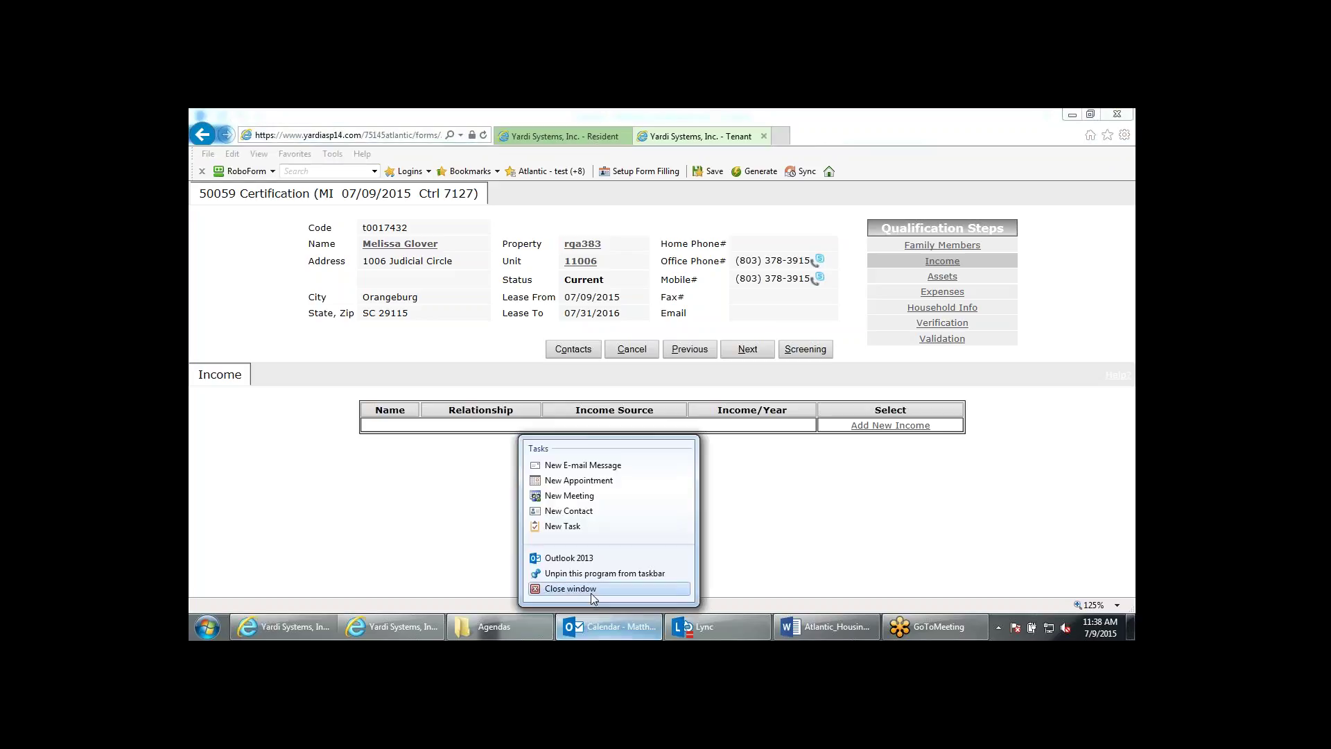
pyautogui.click(570, 587)
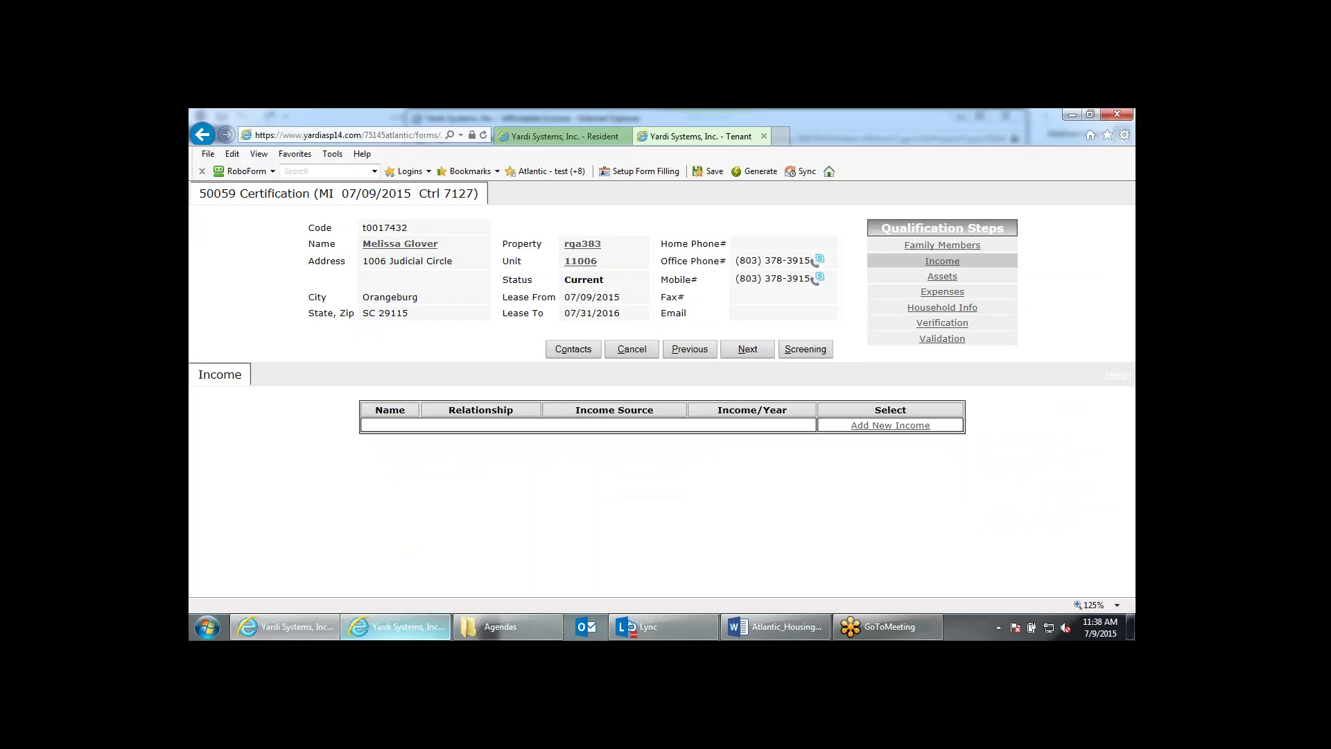
pyautogui.click(396, 626)
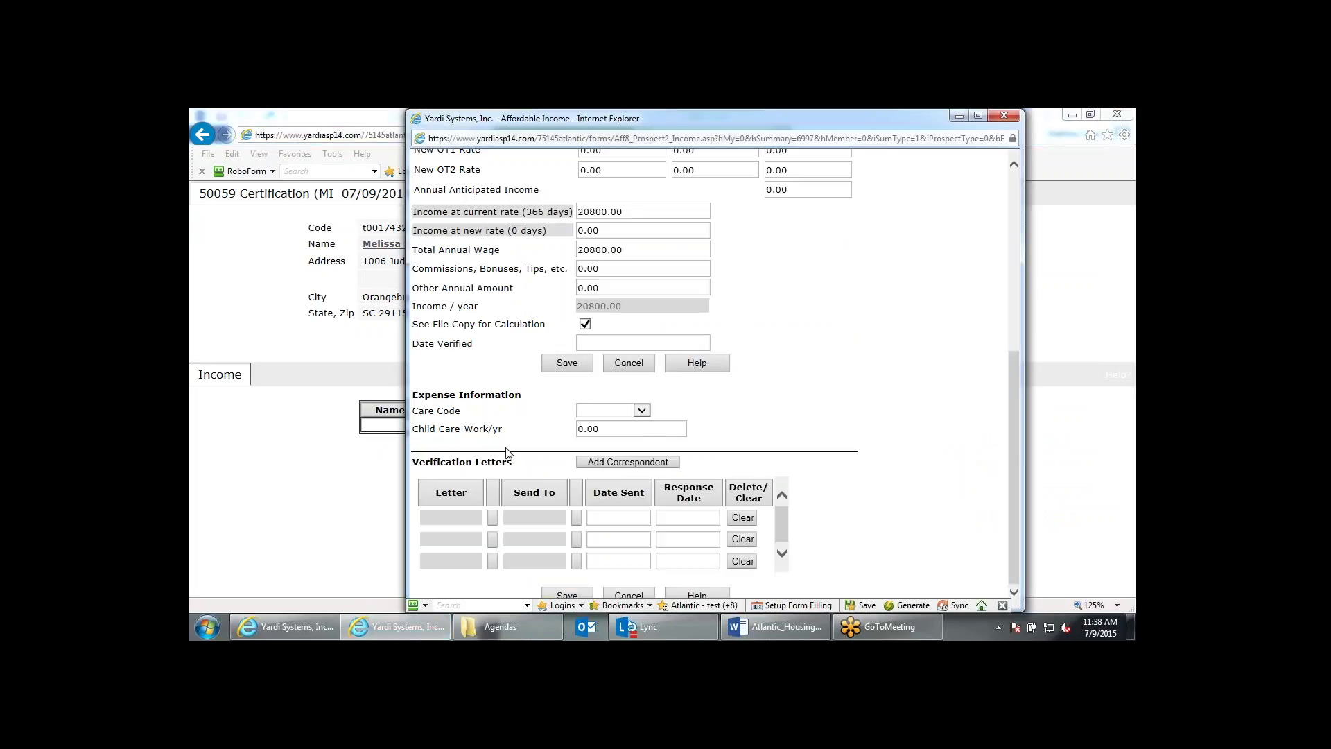
pyautogui.scroll(4, 804, 405)
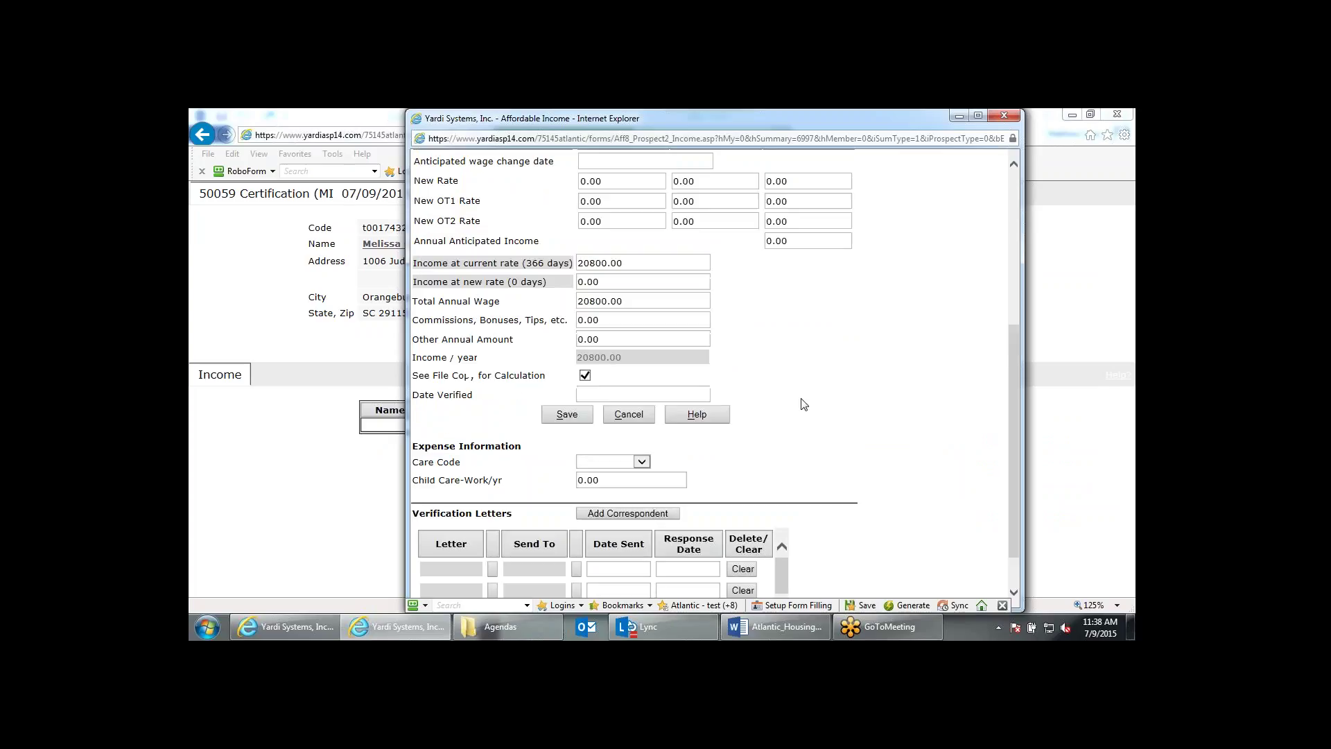
pyautogui.scroll(3, 803, 404)
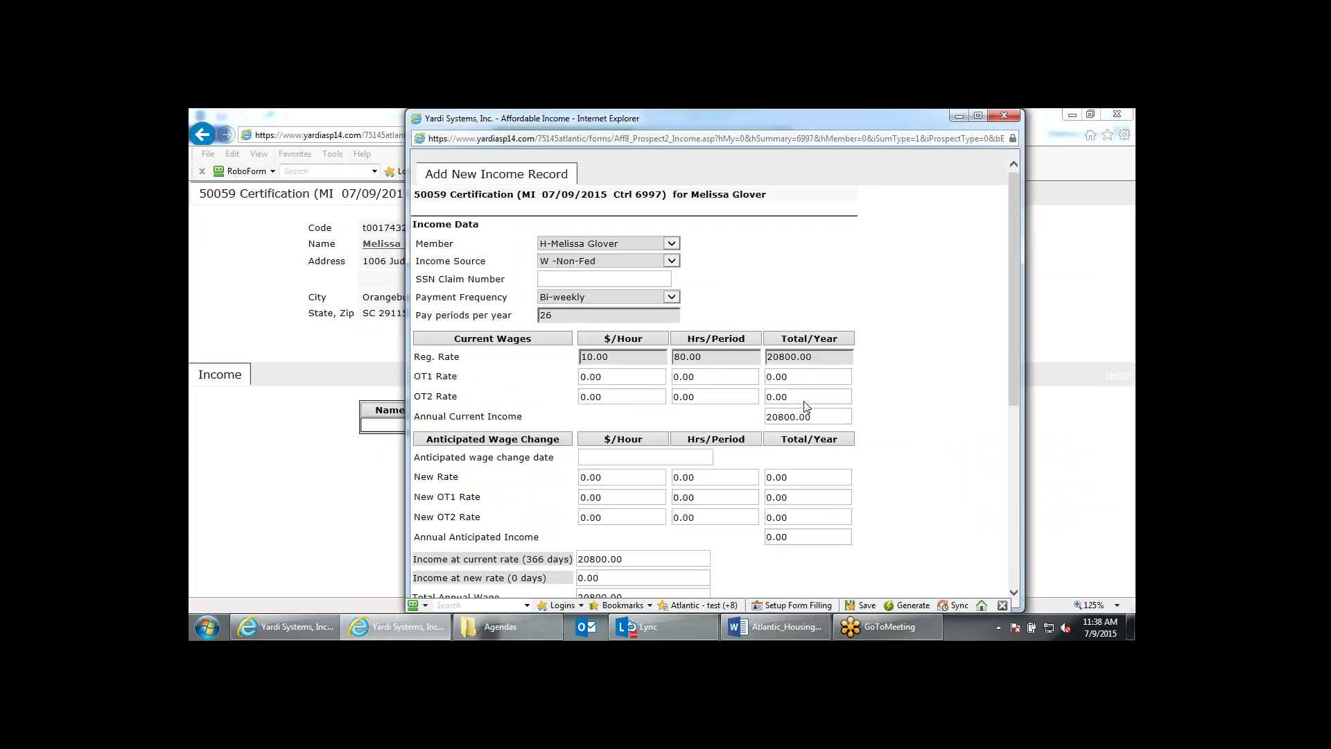
pyautogui.scroll(-3, 804, 407)
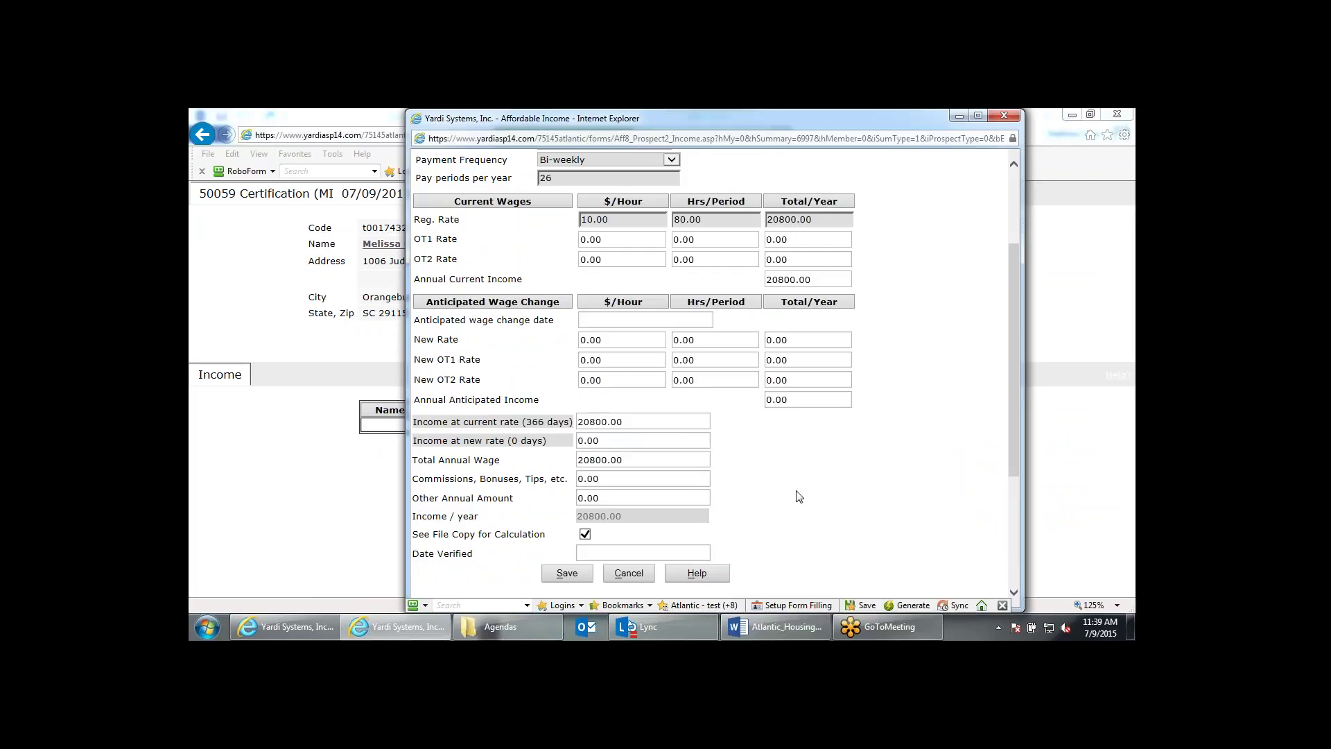
pyautogui.scroll(-4, 798, 496)
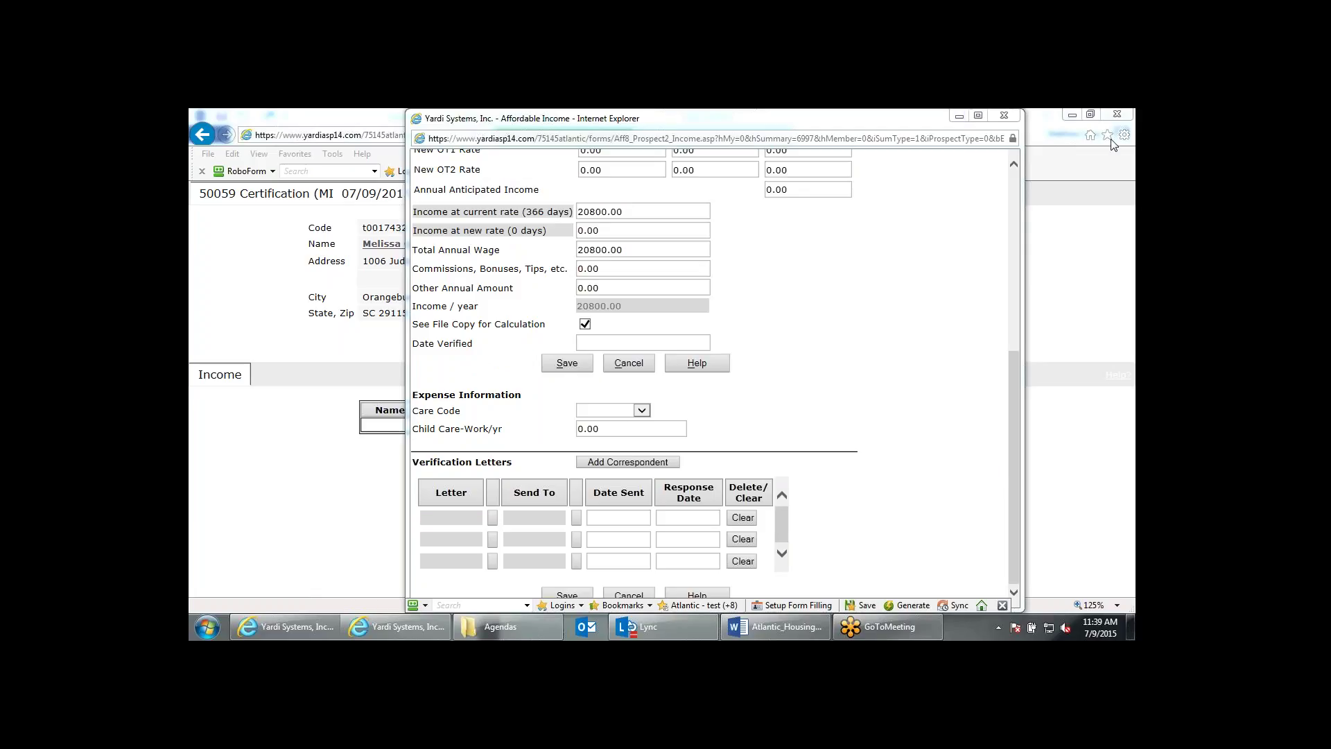
pyautogui.click(920, 364)
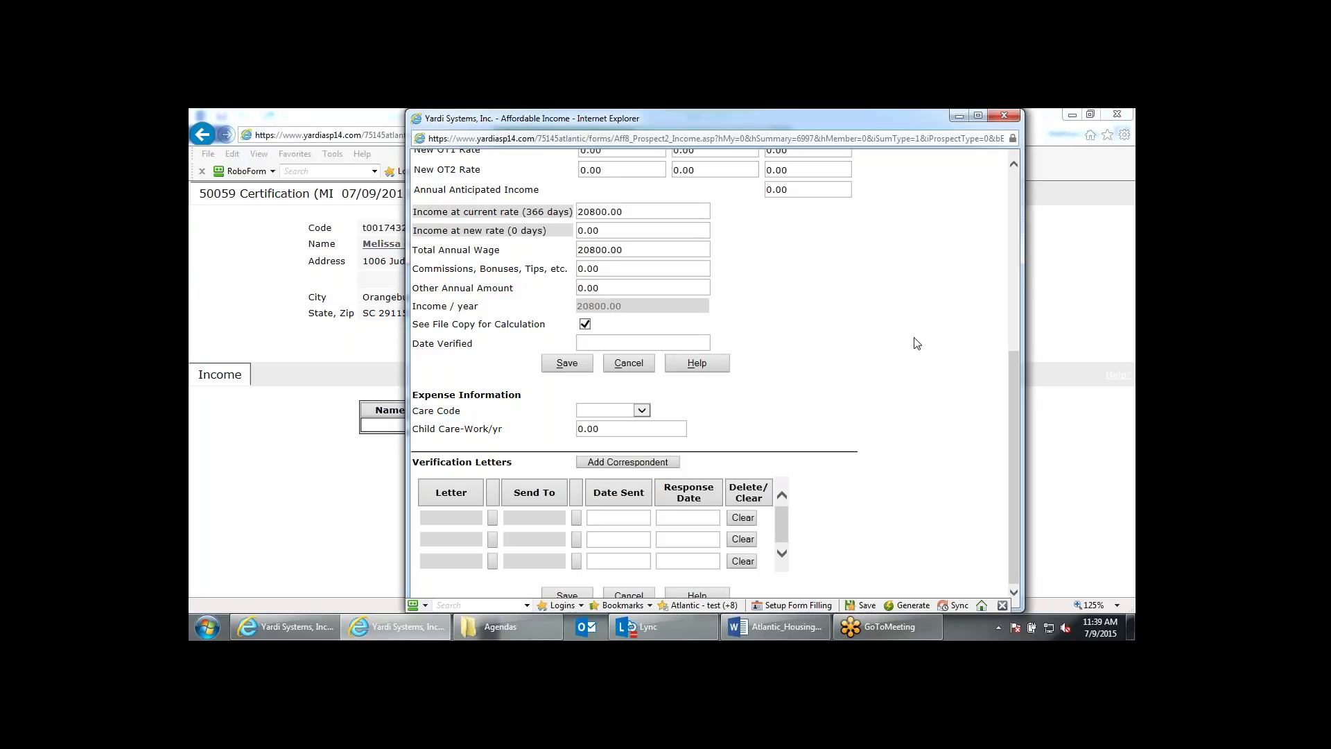
pyautogui.scroll(5, 944, 326)
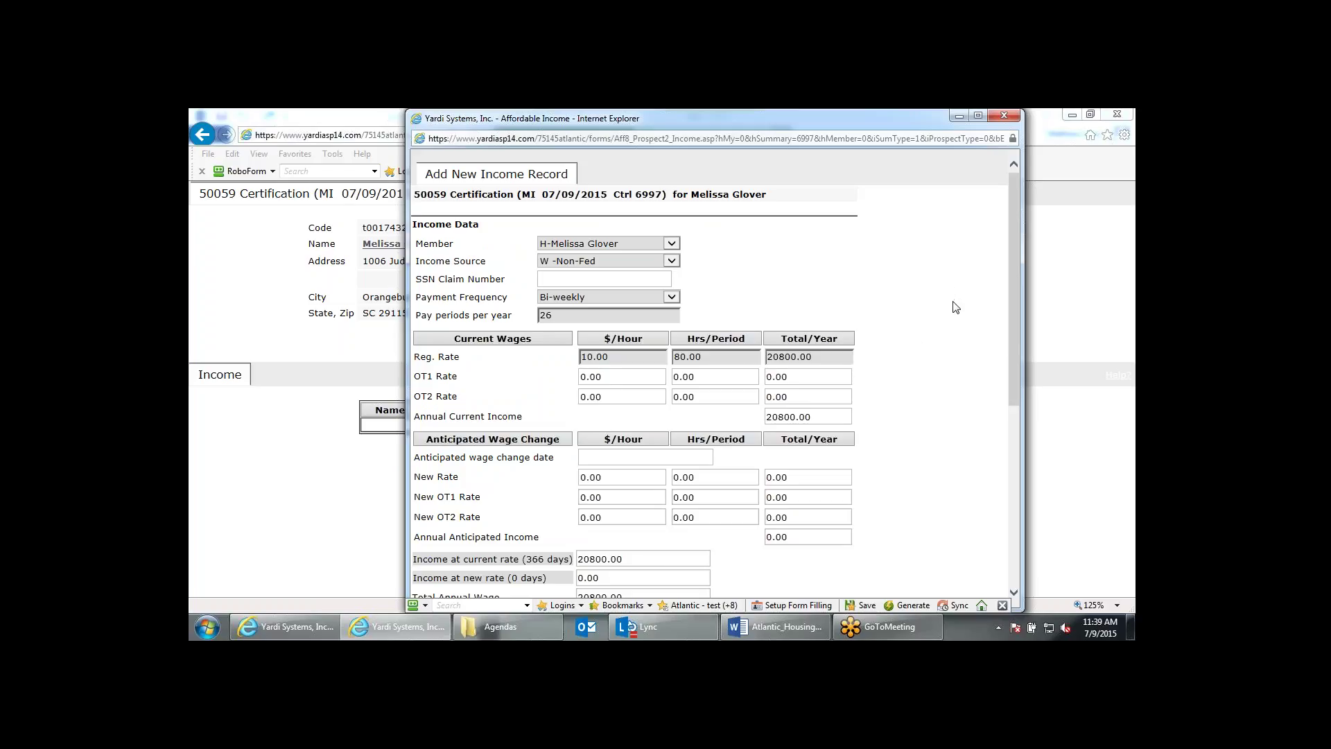
pyautogui.scroll(-2, 955, 307)
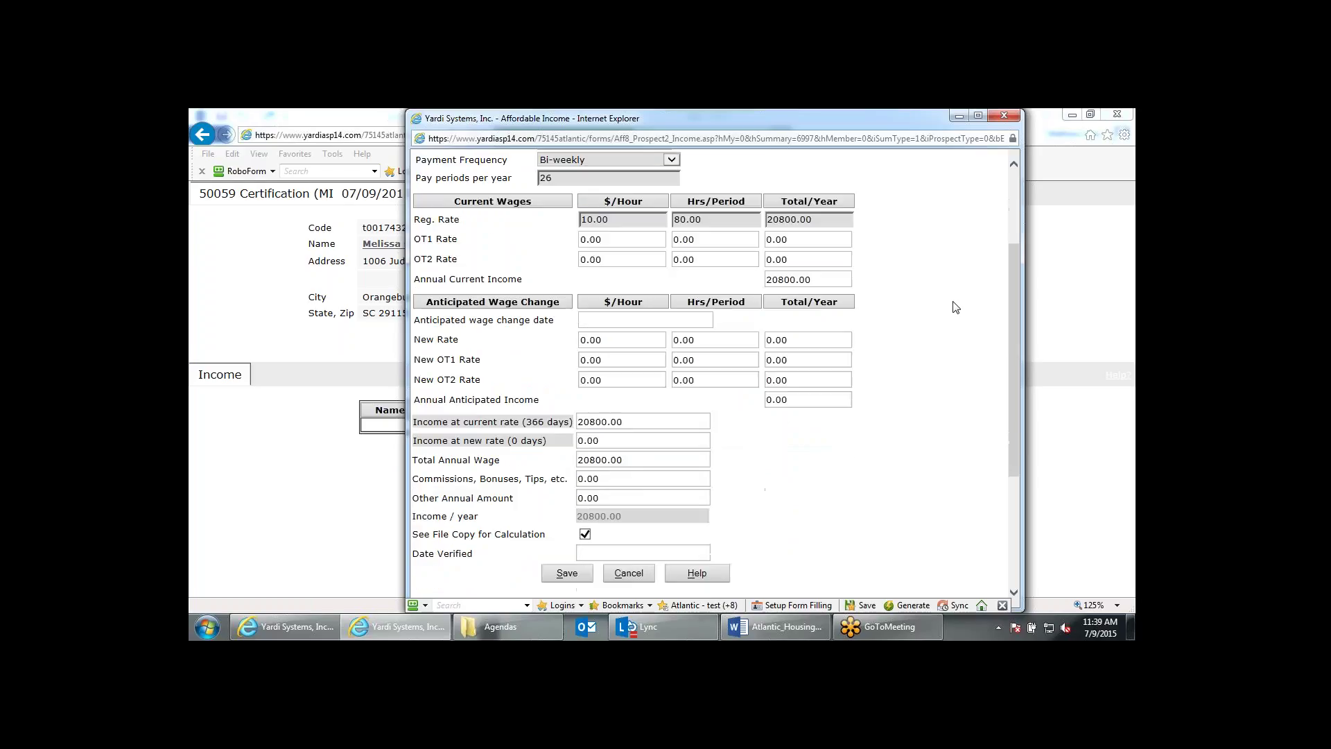
pyautogui.scroll(-3, 955, 307)
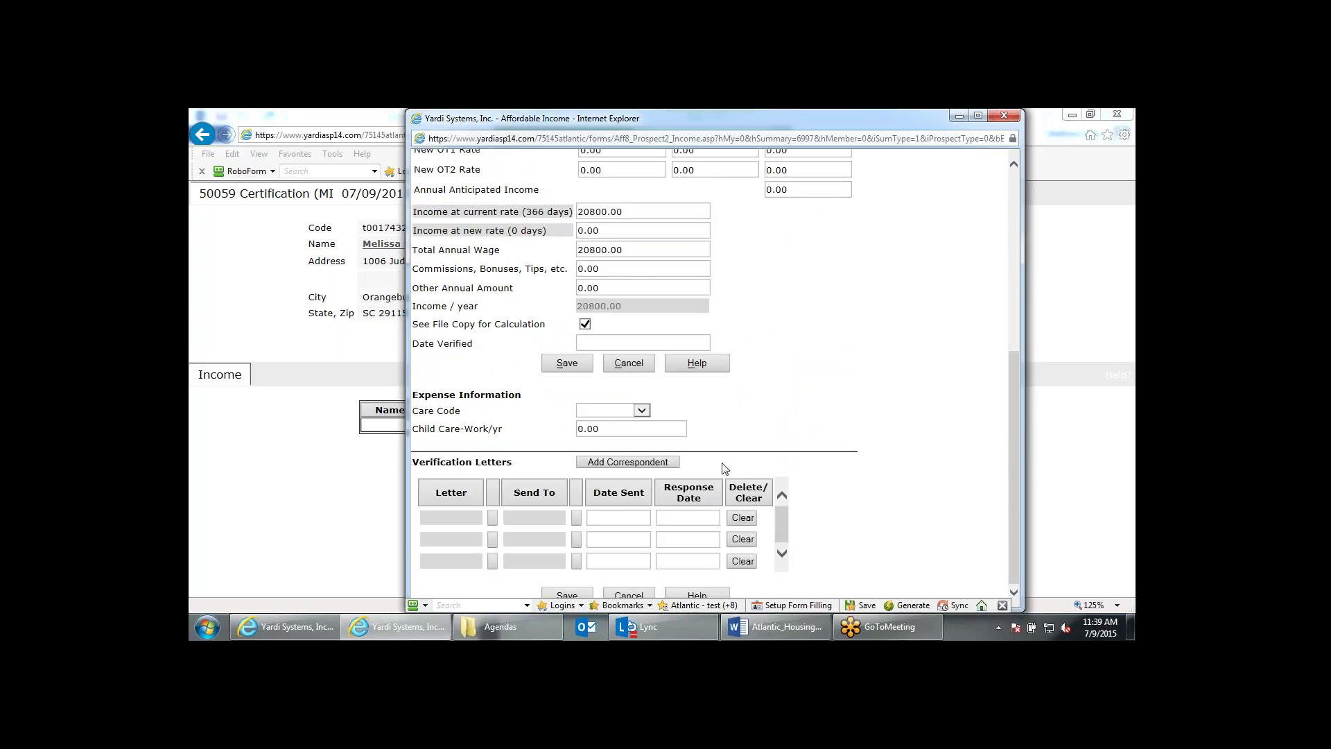
pyautogui.scroll(3, 725, 468)
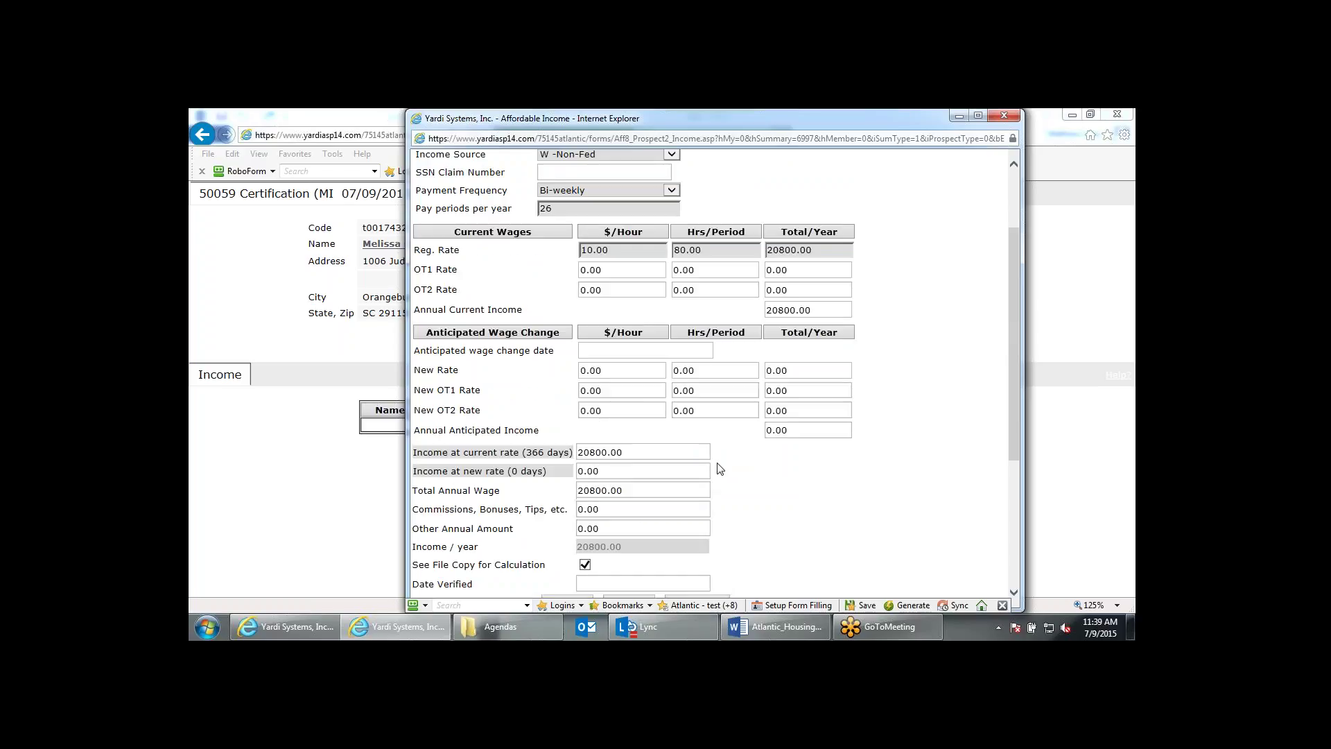
pyautogui.scroll(-3, 719, 470)
# Leave Care Code blank and Child Care-Work/yr at 0.00, then bring up the verification Letter list.
pyautogui.click(596, 411)
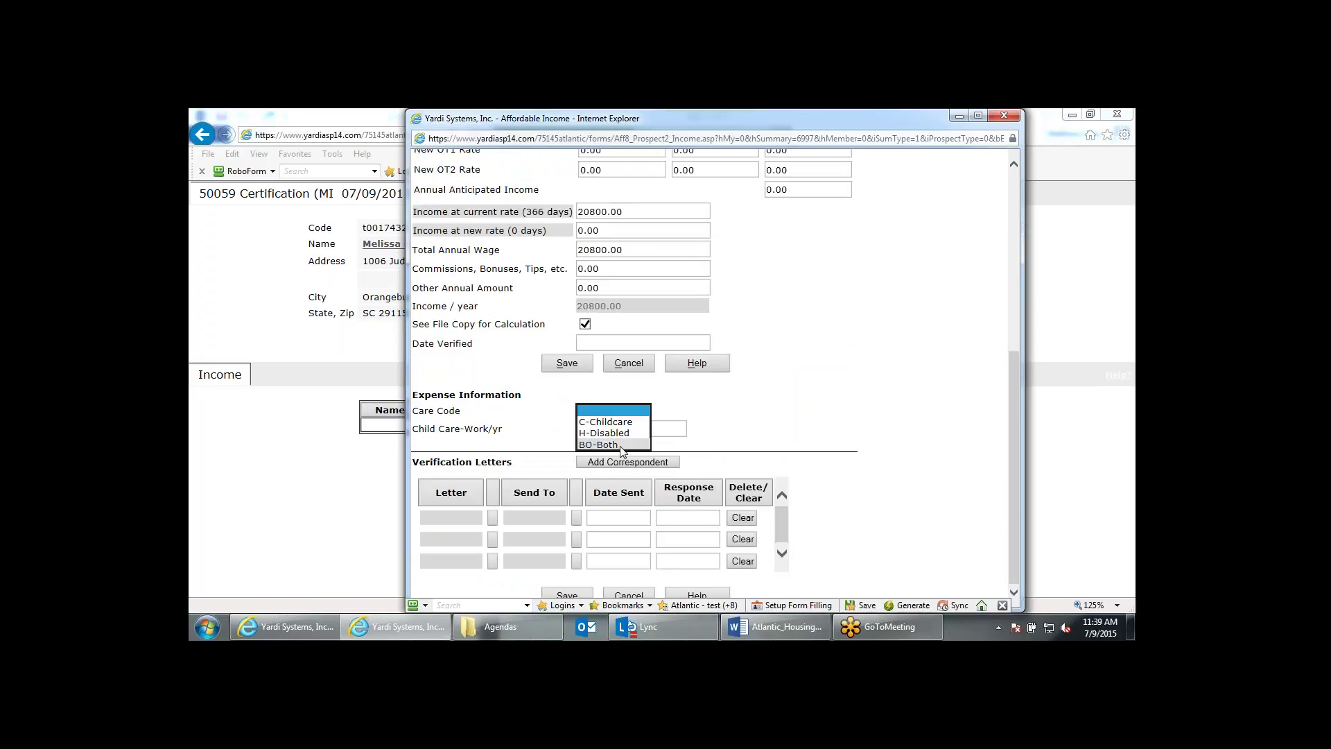
pyautogui.click(733, 427)
pyautogui.press('Tab')
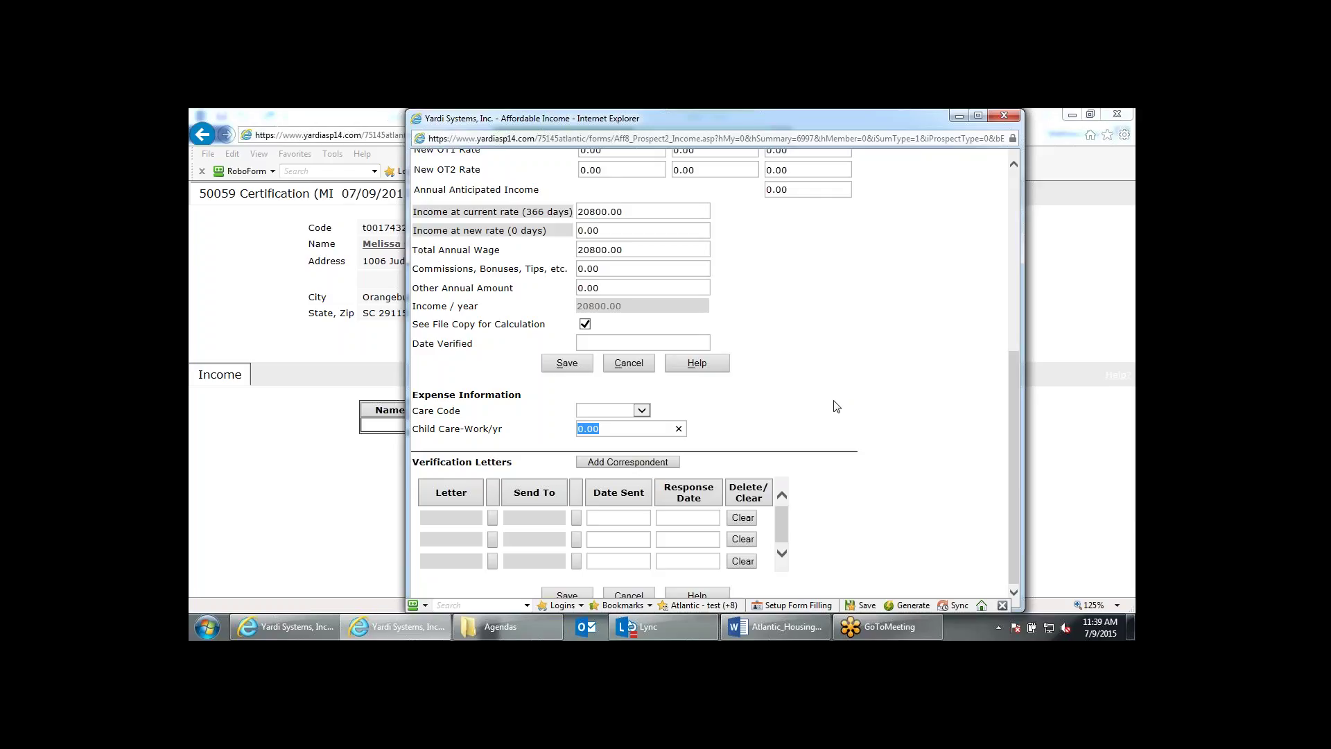
pyautogui.click(729, 297)
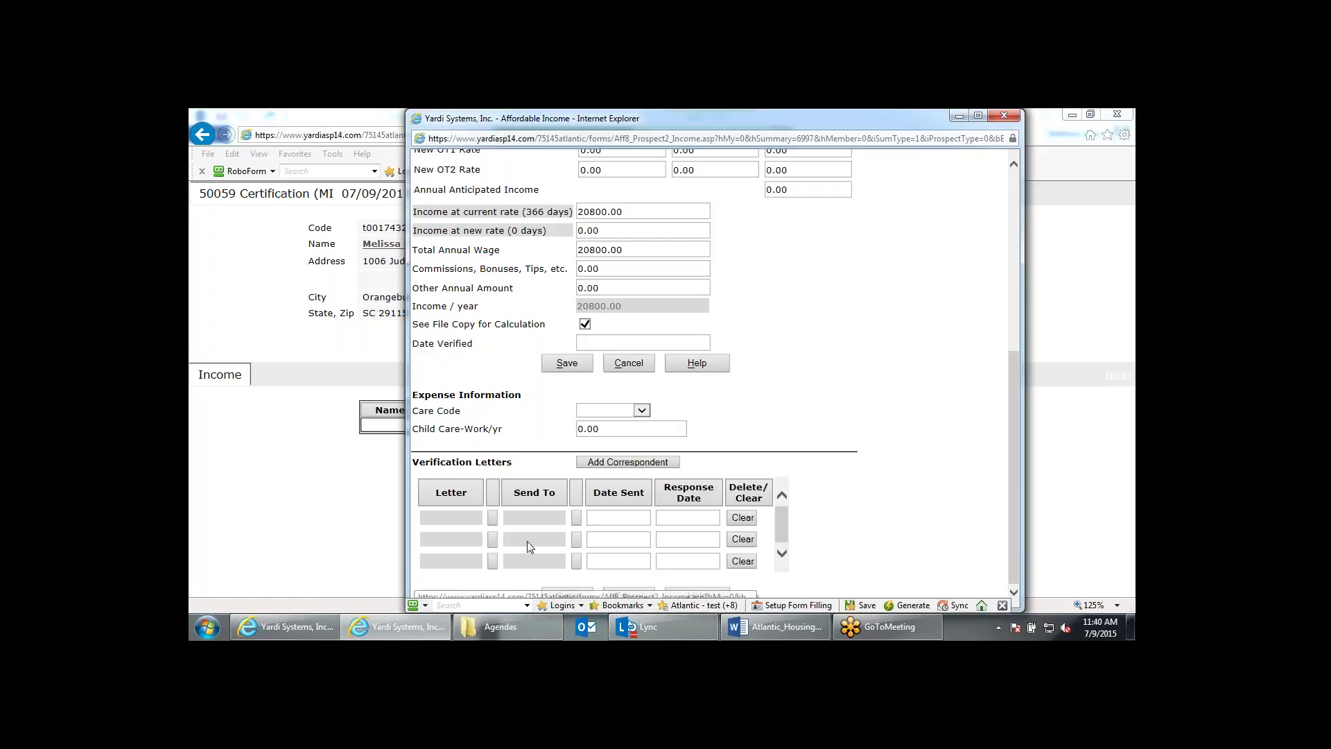
pyautogui.click(495, 519)
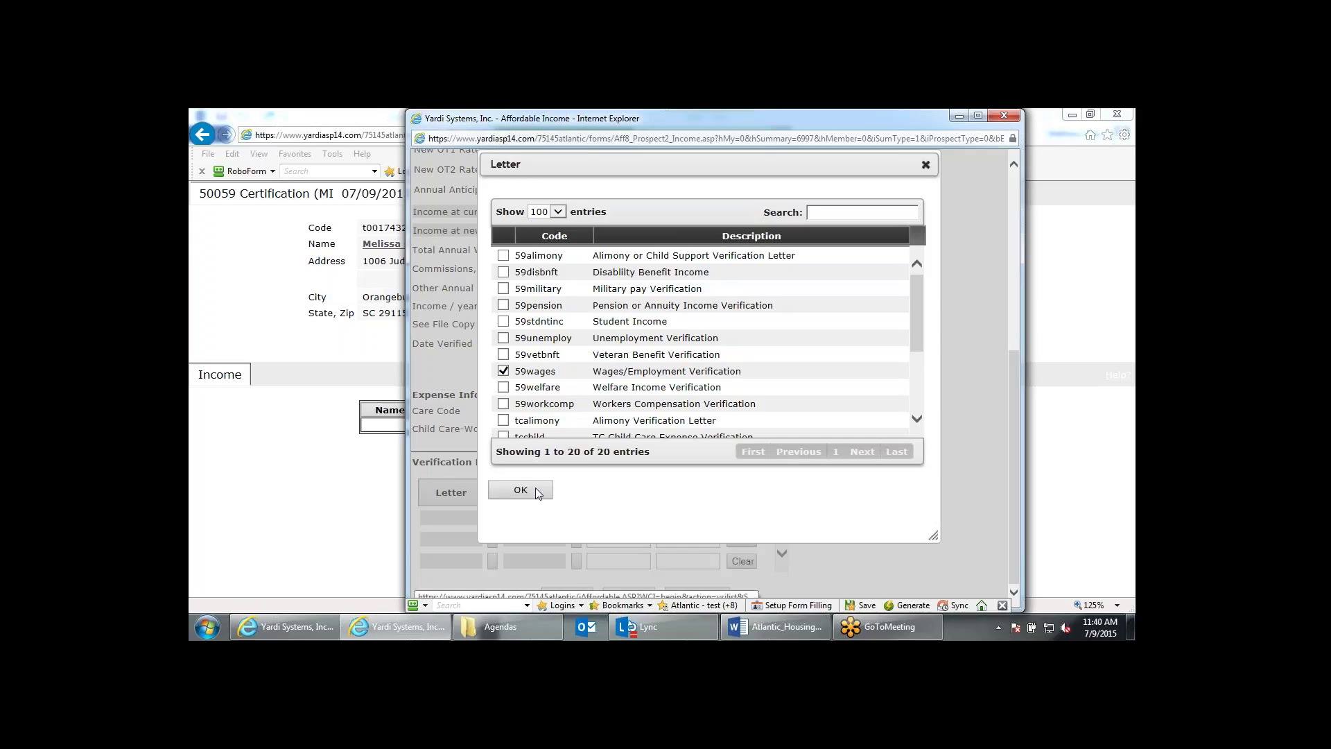
# Attach the 59wages letter addressed to rgab&g and save the 20,800.00 wage income.
pyautogui.click(521, 490)
pyautogui.click(576, 516)
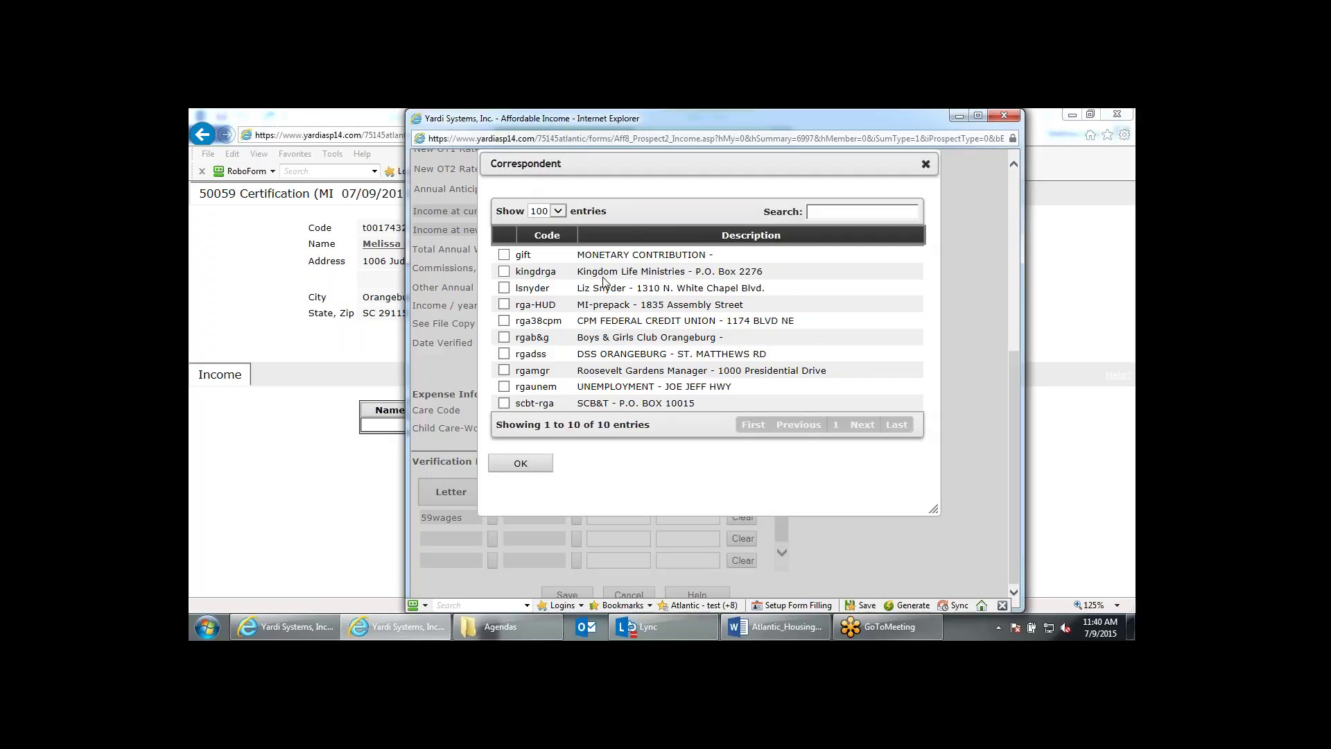
pyautogui.click(504, 337)
pyautogui.click(537, 465)
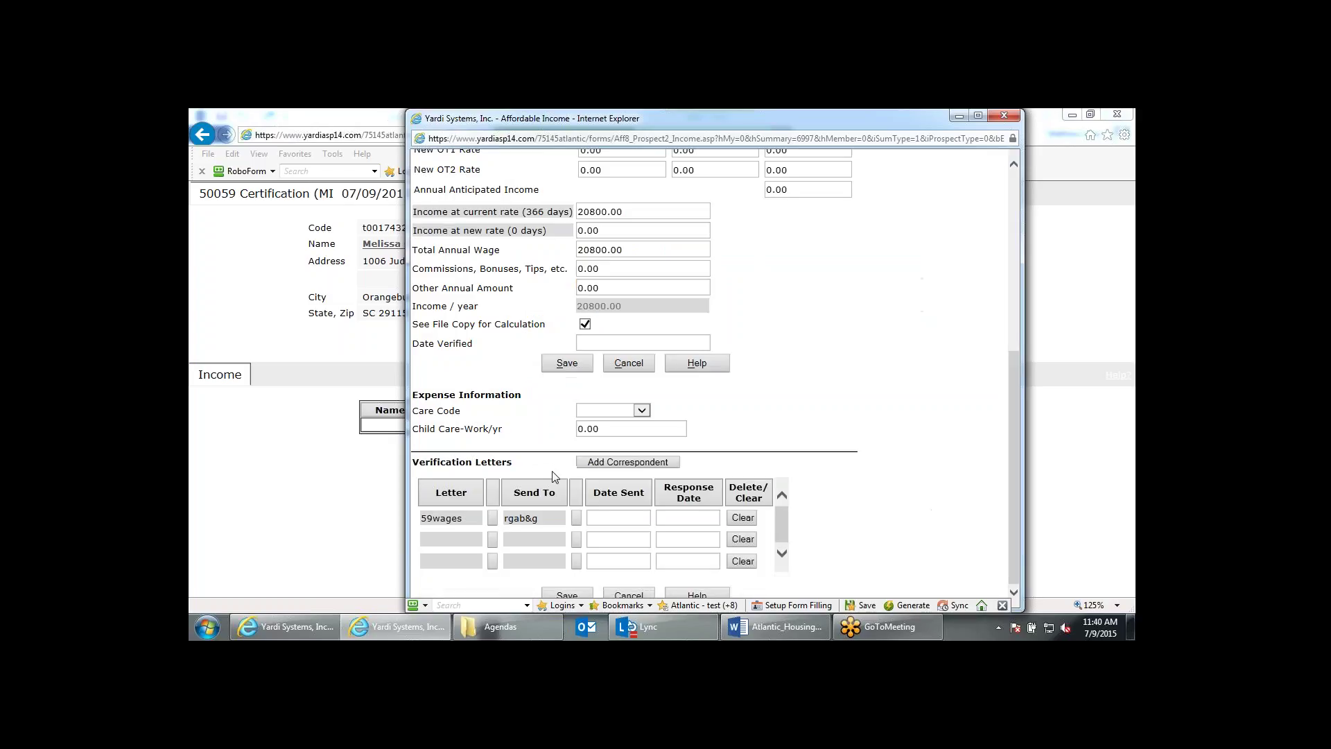
pyautogui.click(584, 364)
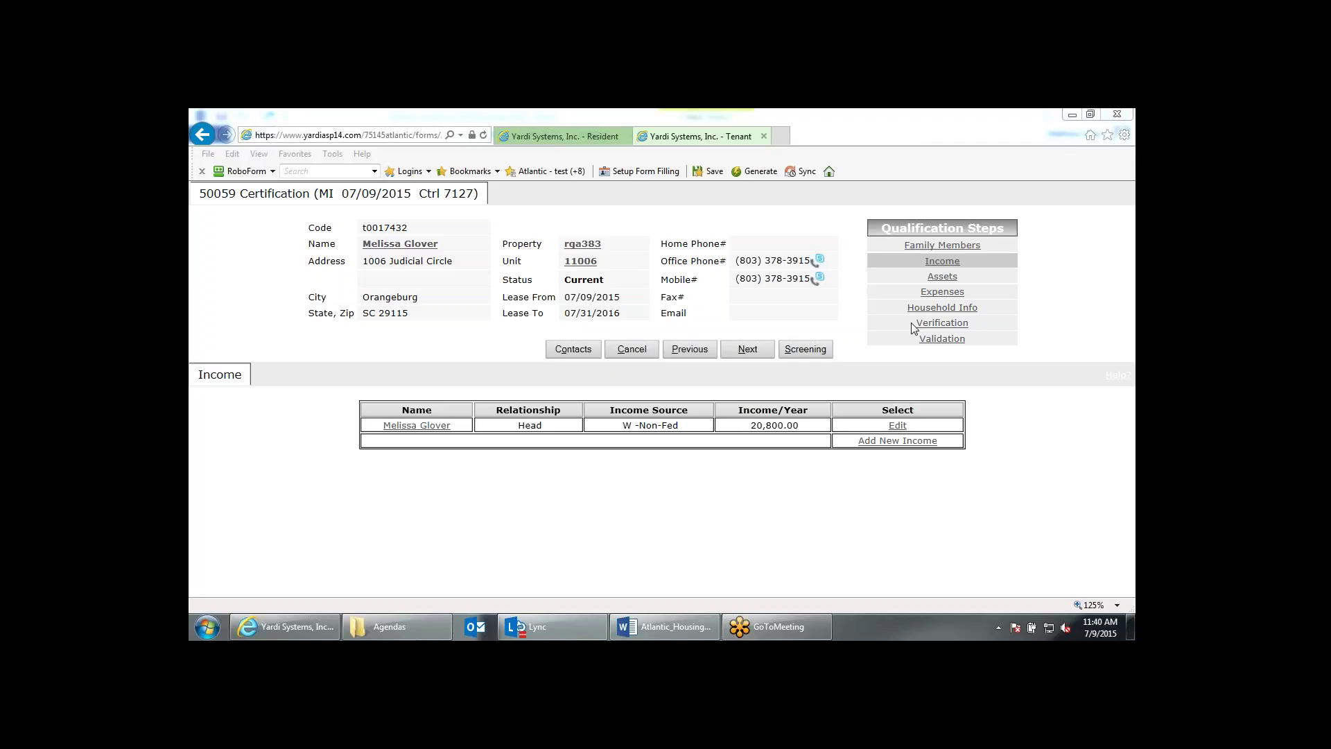
# Add a new income record from the certification's Income step.
pyautogui.click(915, 441)
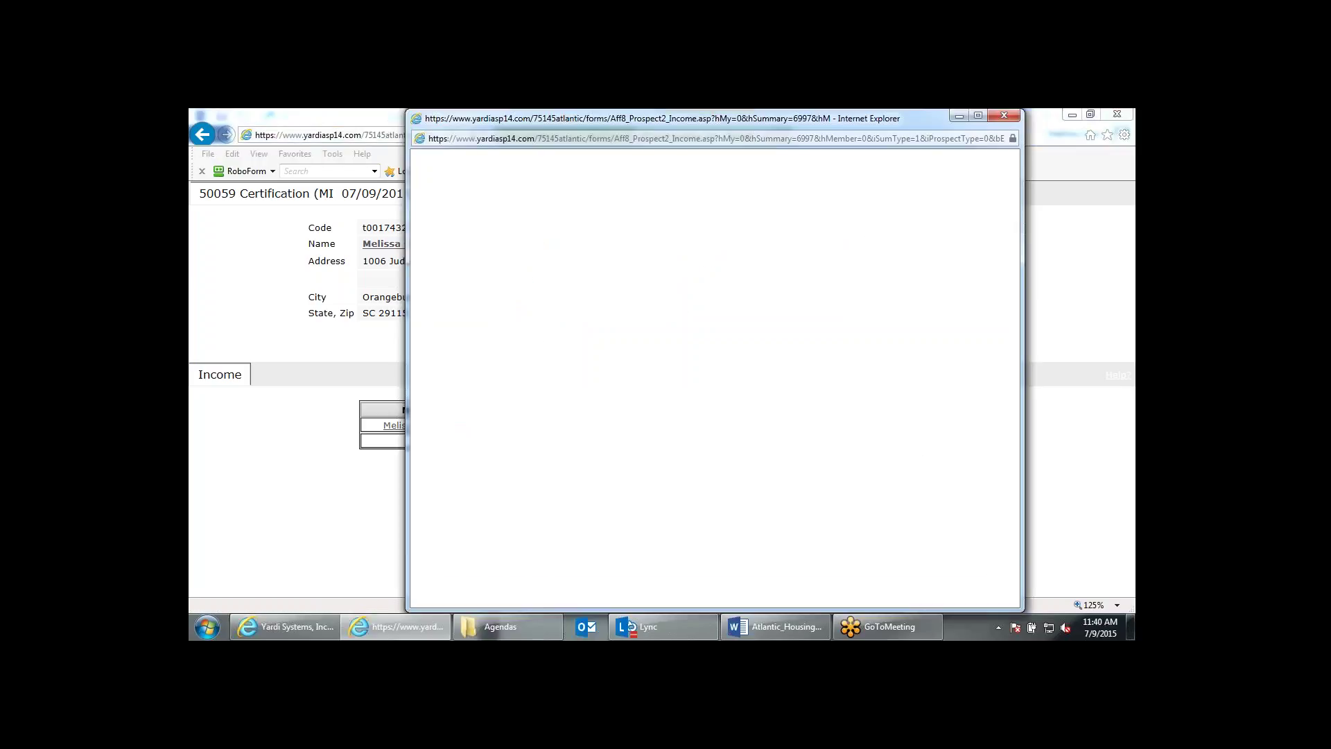
# Set the income to CS-Child Support, Monthly, at a regular rate of 300 × 1.
pyautogui.click(644, 260)
pyautogui.click(633, 284)
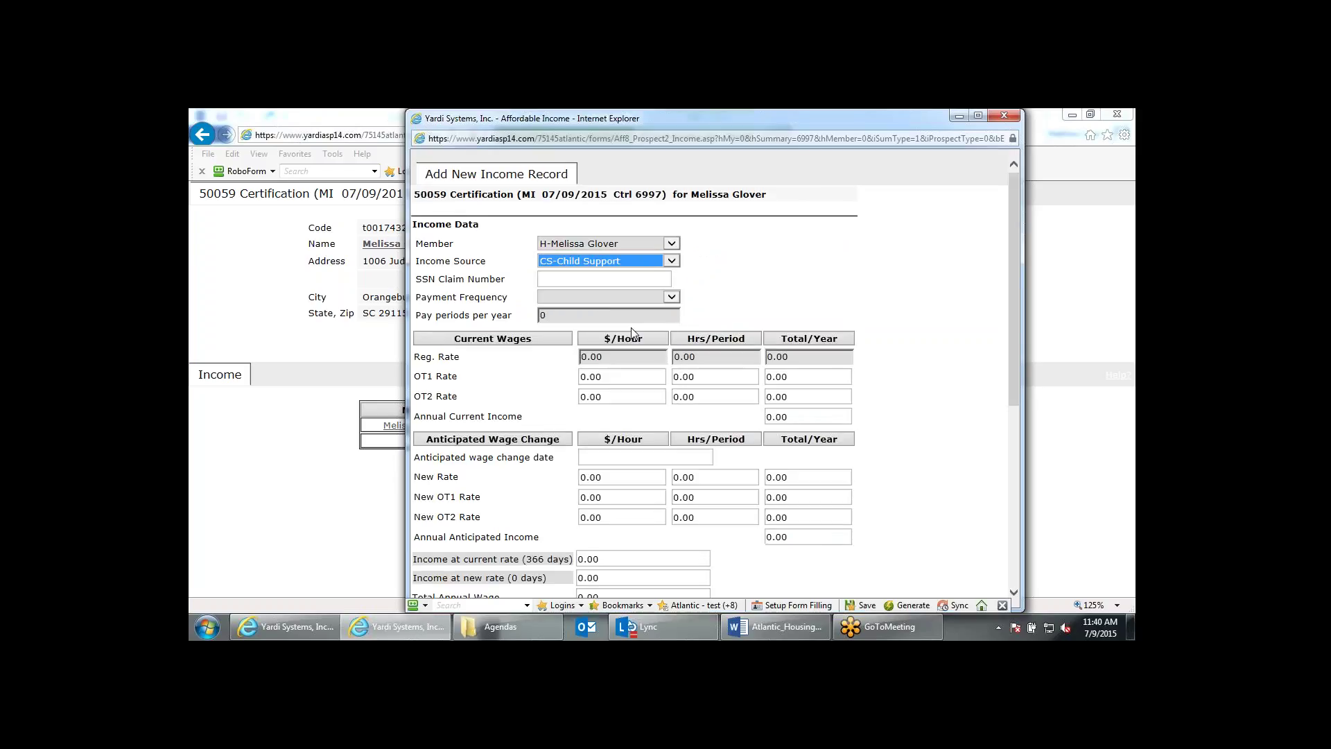
pyautogui.click(643, 295)
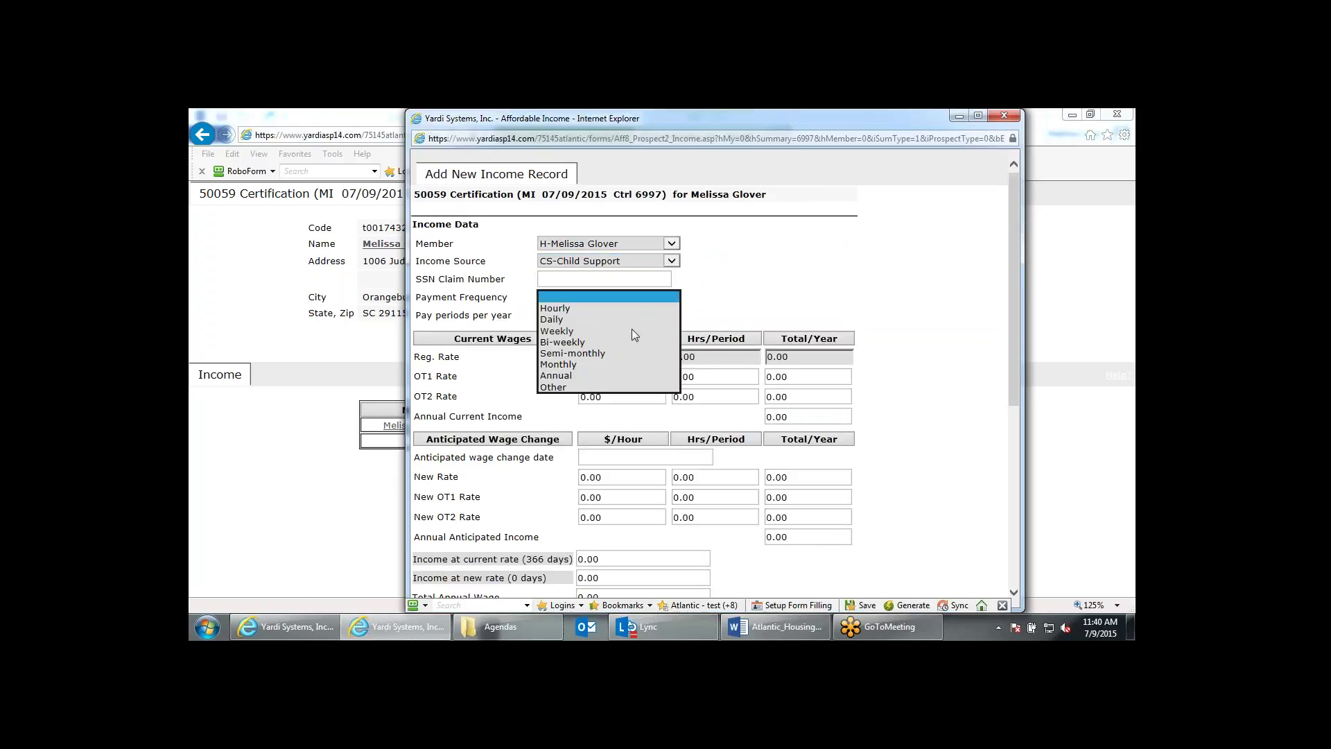
pyautogui.click(572, 365)
pyautogui.click(721, 301)
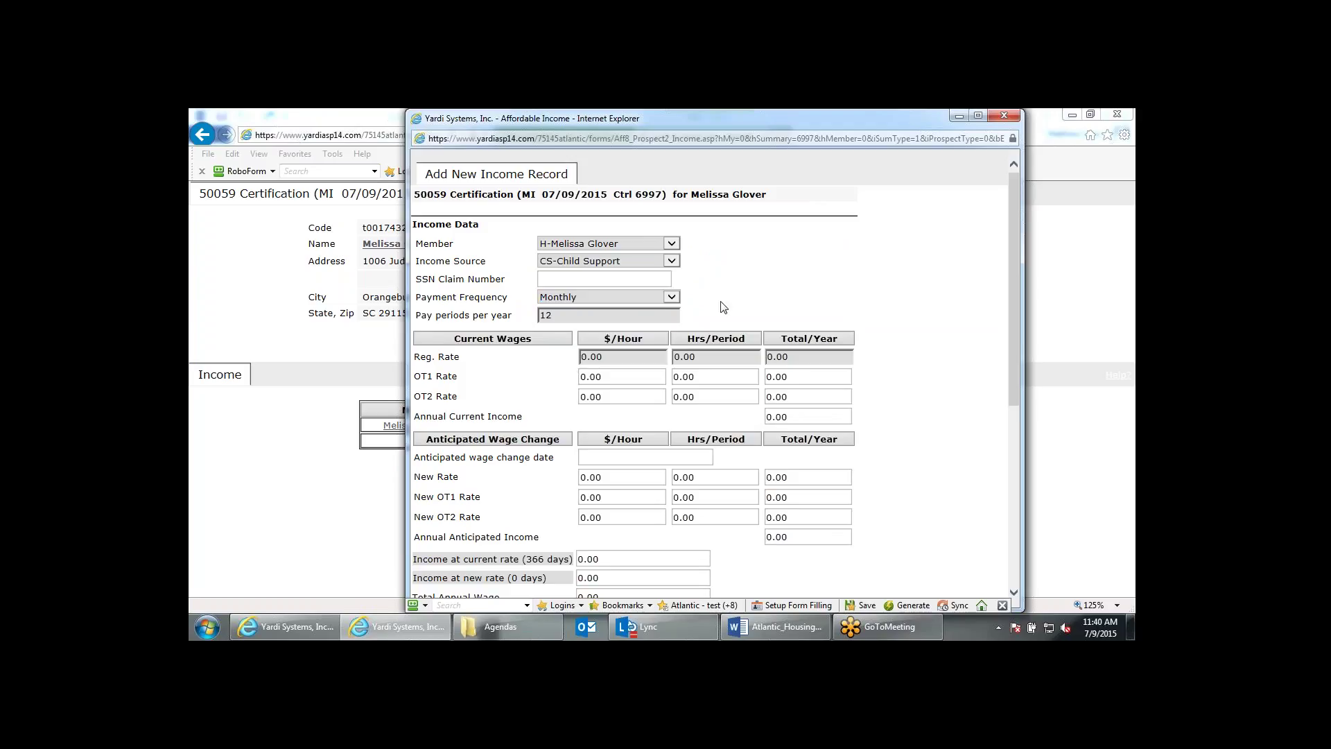
pyautogui.moveTo(626, 354); pyautogui.dragTo(559, 337)
pyautogui.write('300')
pyautogui.press('Tab')
pyautogui.write('1')
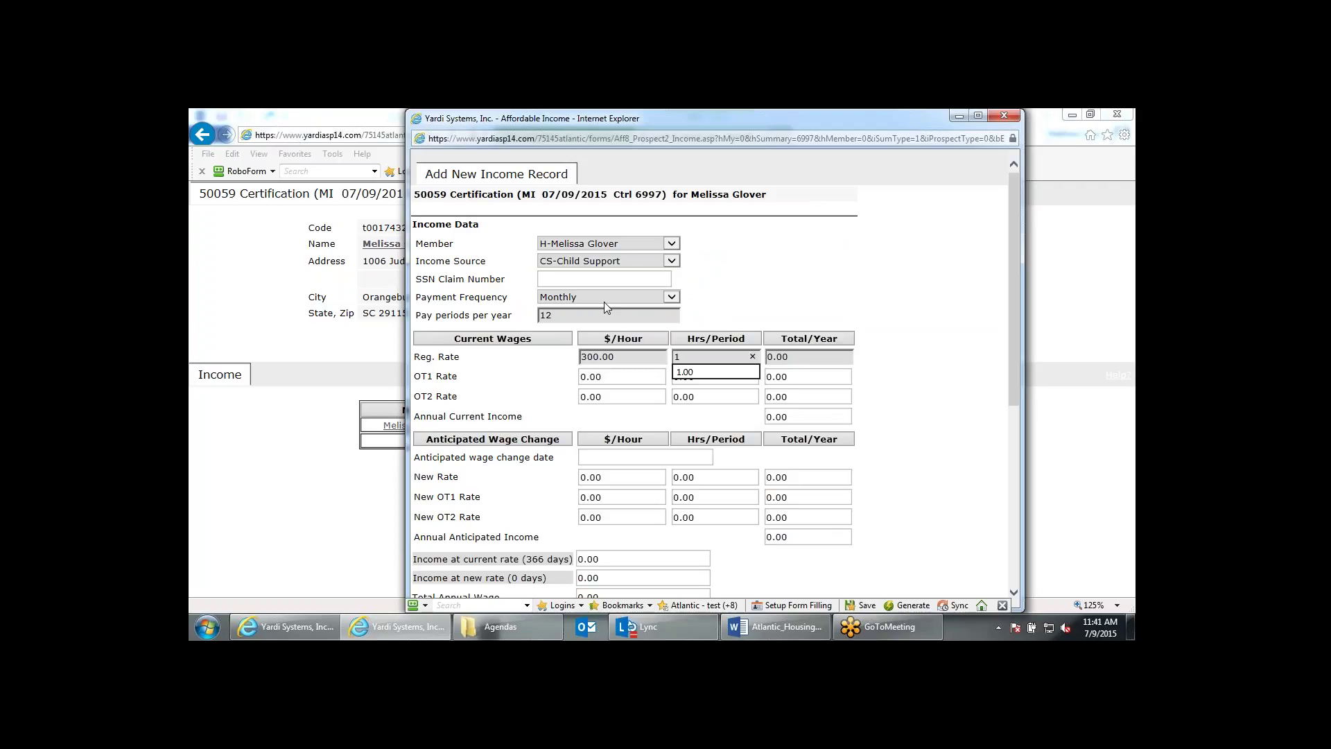
pyautogui.click(817, 309)
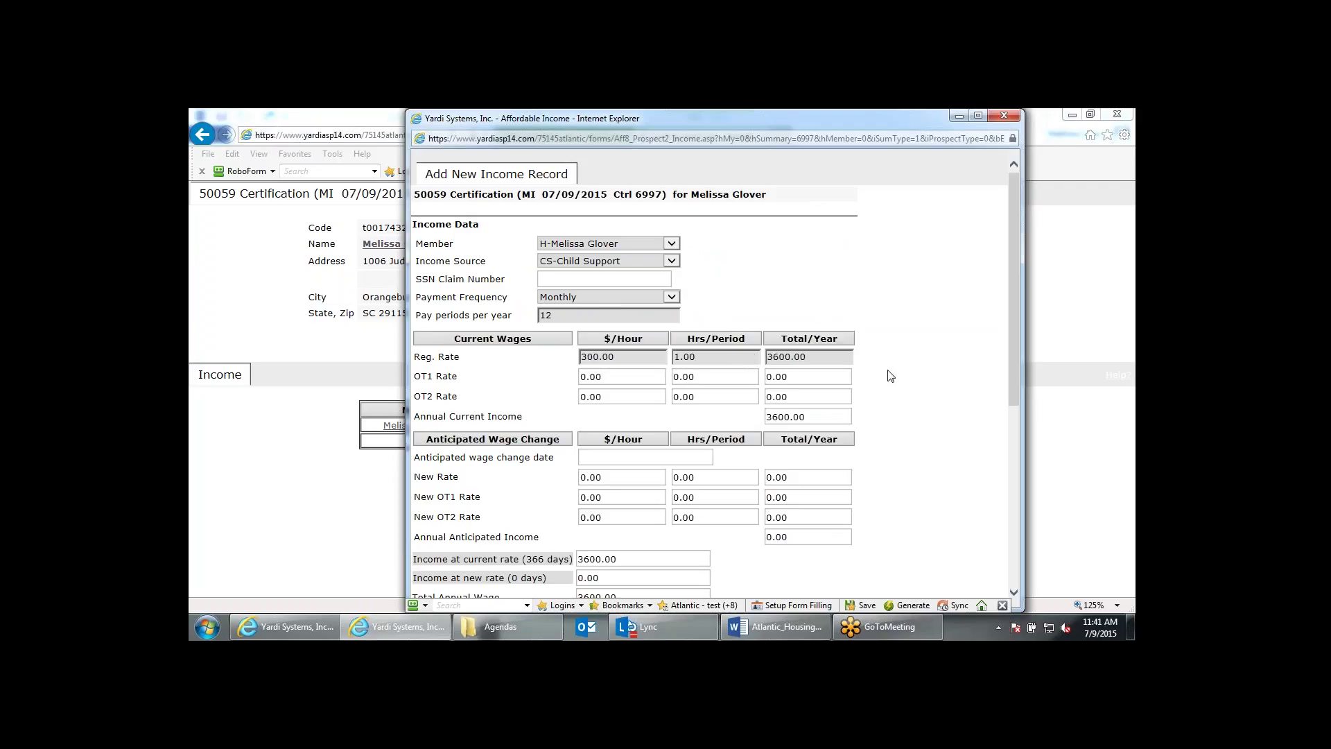
pyautogui.scroll(-1, 891, 375)
pyautogui.scroll(-1, 891, 376)
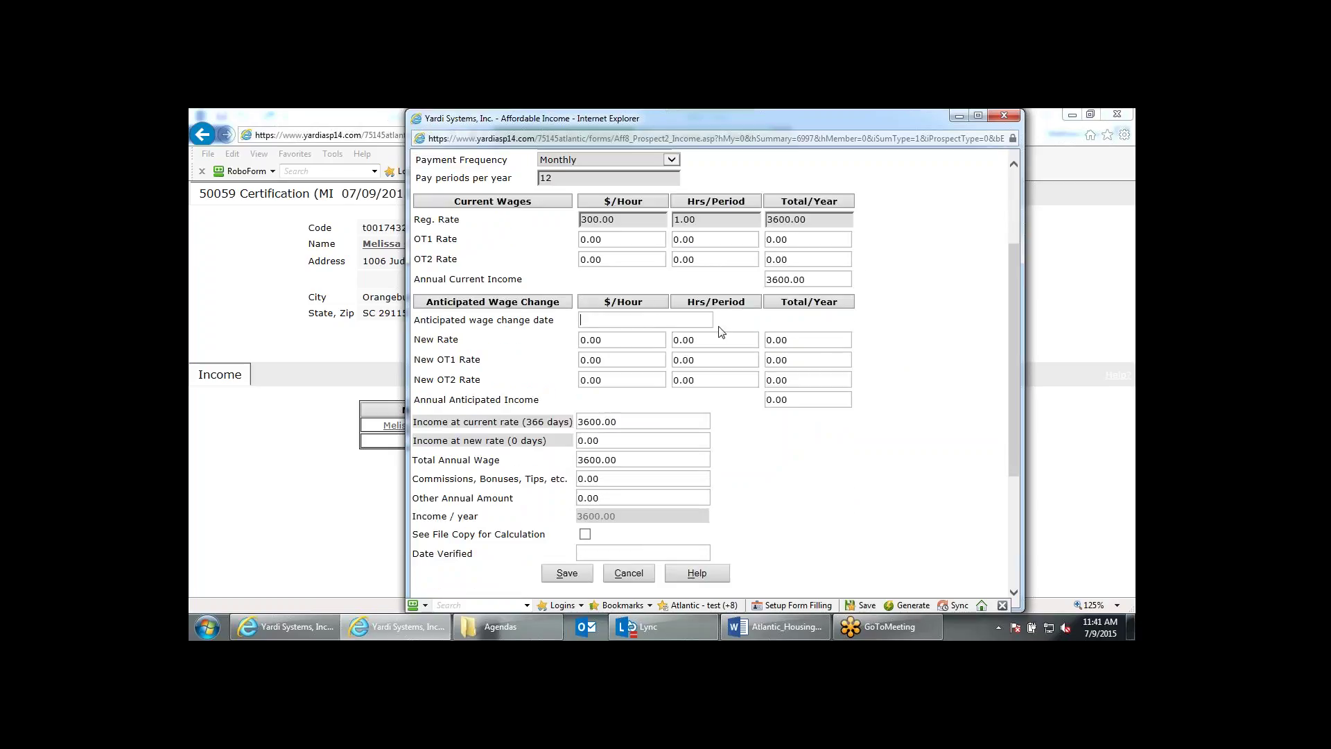
# Add a 01/01/2016 wage change to a new rate of 320 × 1, totalling 3724.94.
pyautogui.write('01/01/2016')
pyautogui.press('Tab')
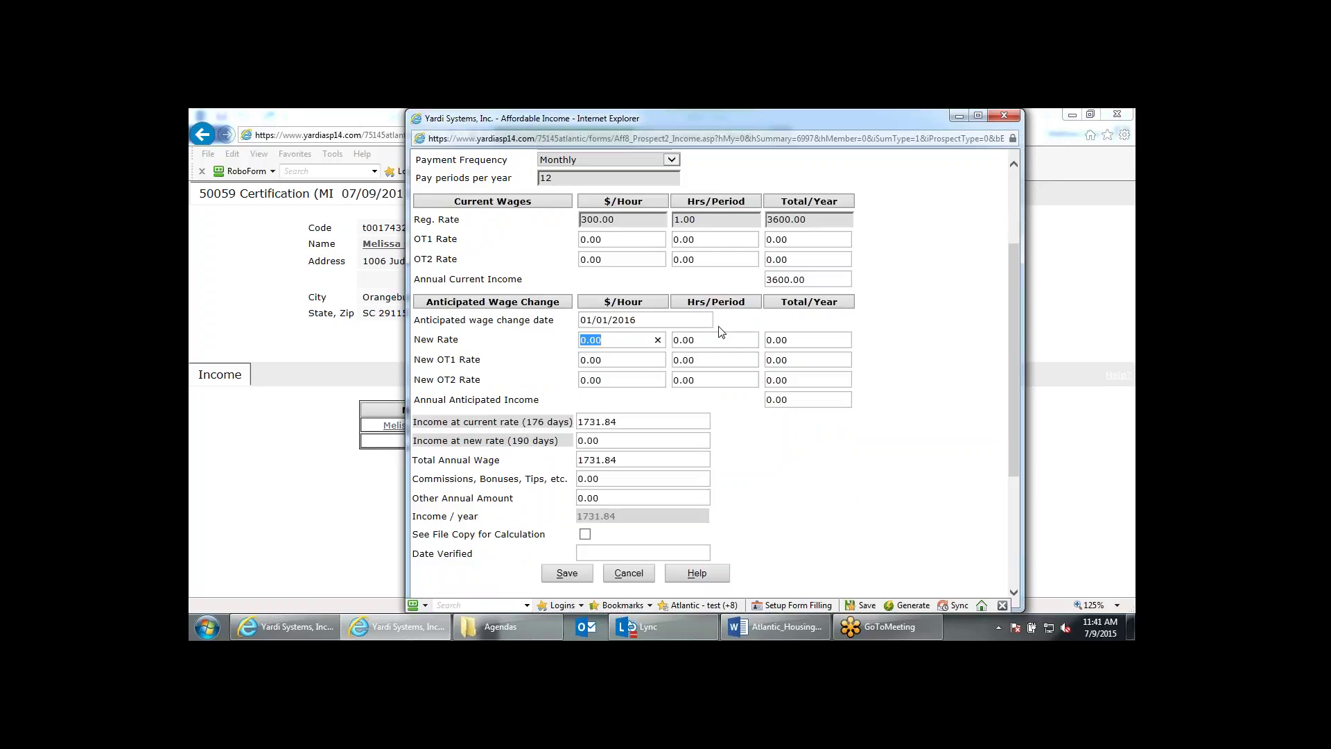
pyautogui.write('320')
pyautogui.press('Tab')
pyautogui.write('1')
pyautogui.press('Tab')
pyautogui.scroll(-2, 922, 381)
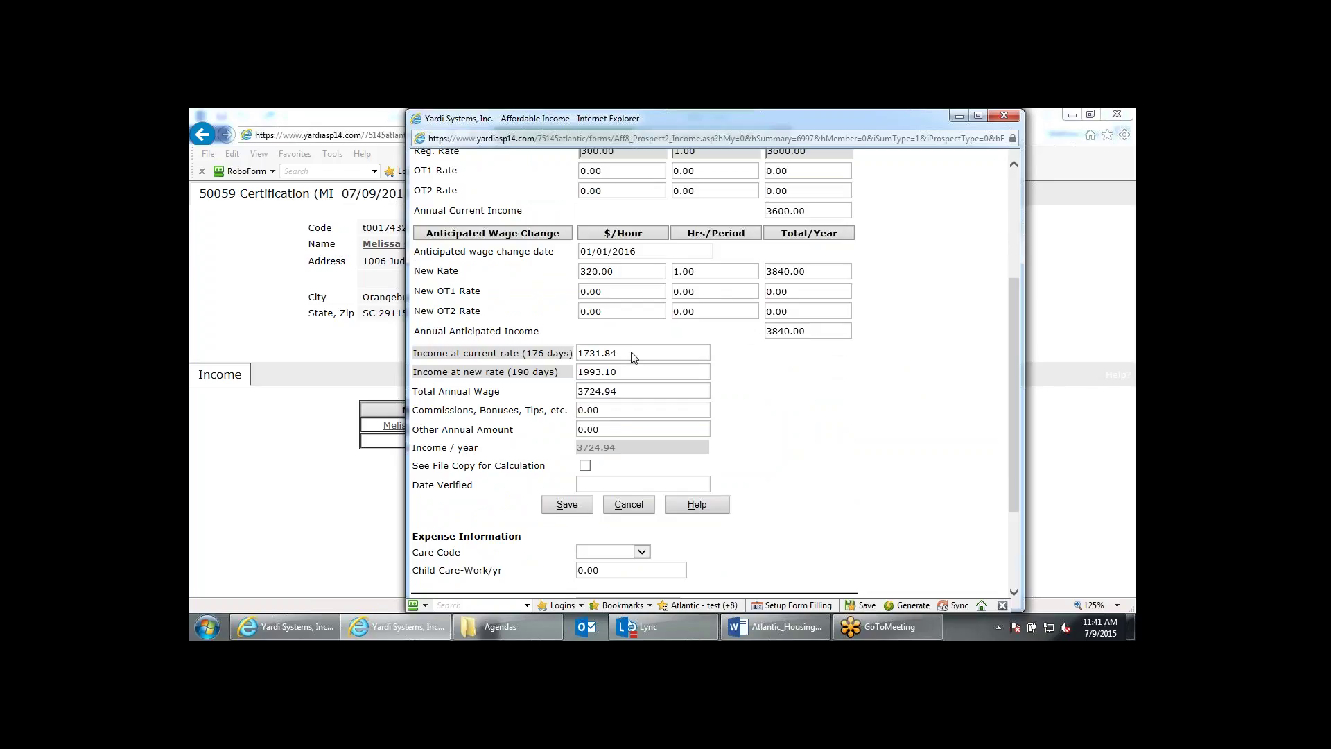
pyautogui.scroll(3, 754, 335)
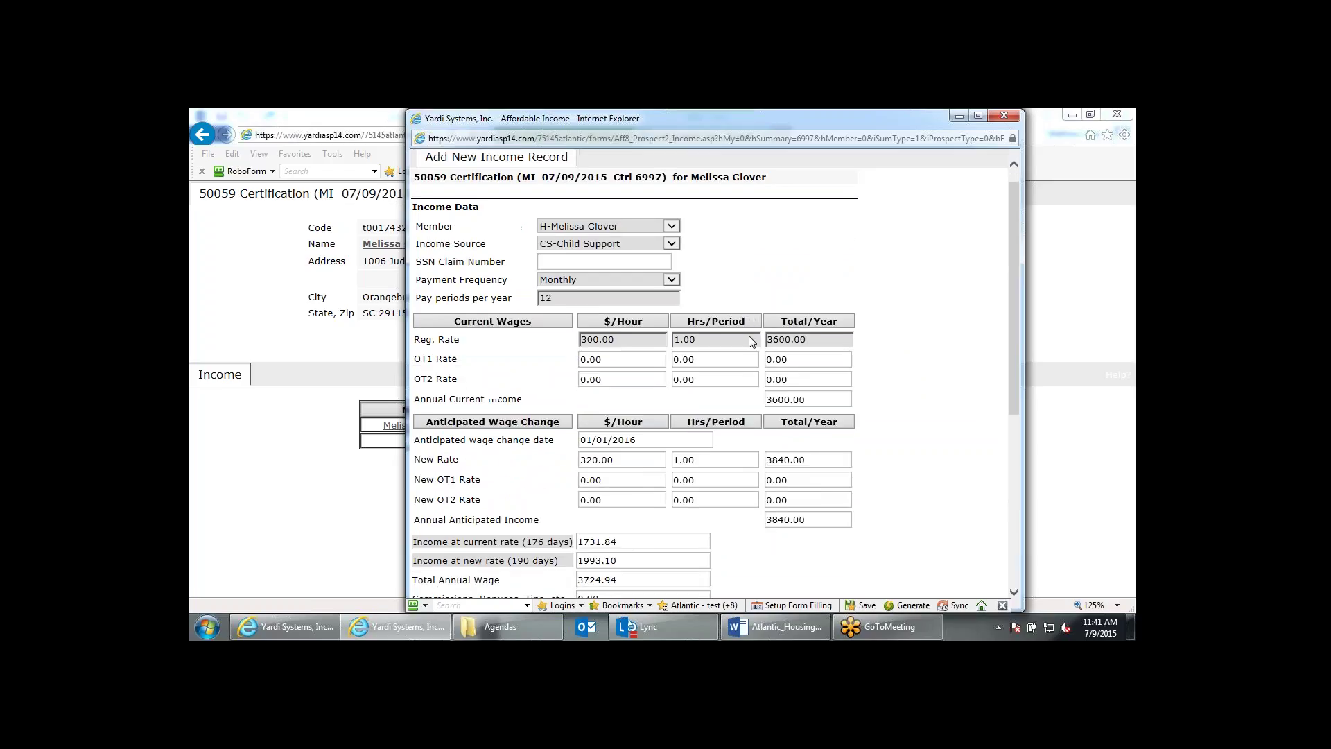
pyautogui.scroll(-3, 749, 336)
pyautogui.moveTo(630, 355); pyautogui.dragTo(575, 355)
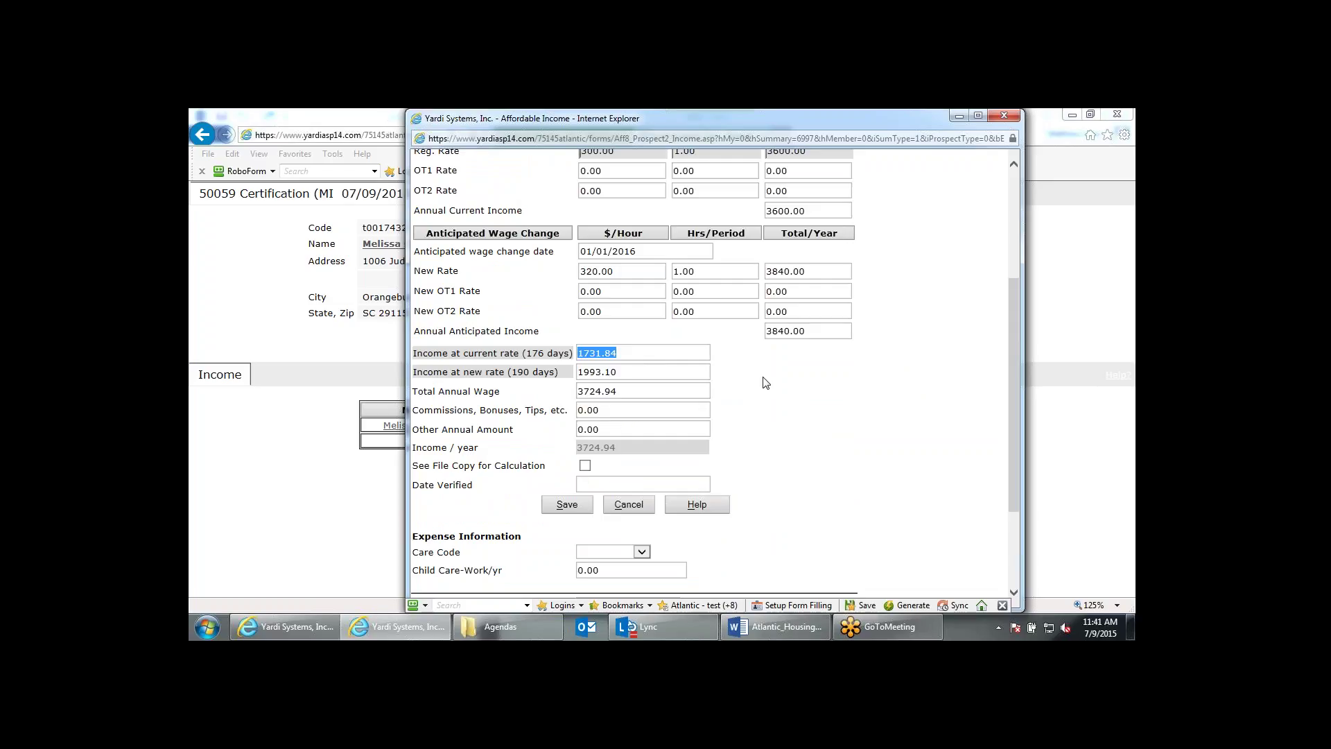
pyautogui.scroll(-1, 765, 383)
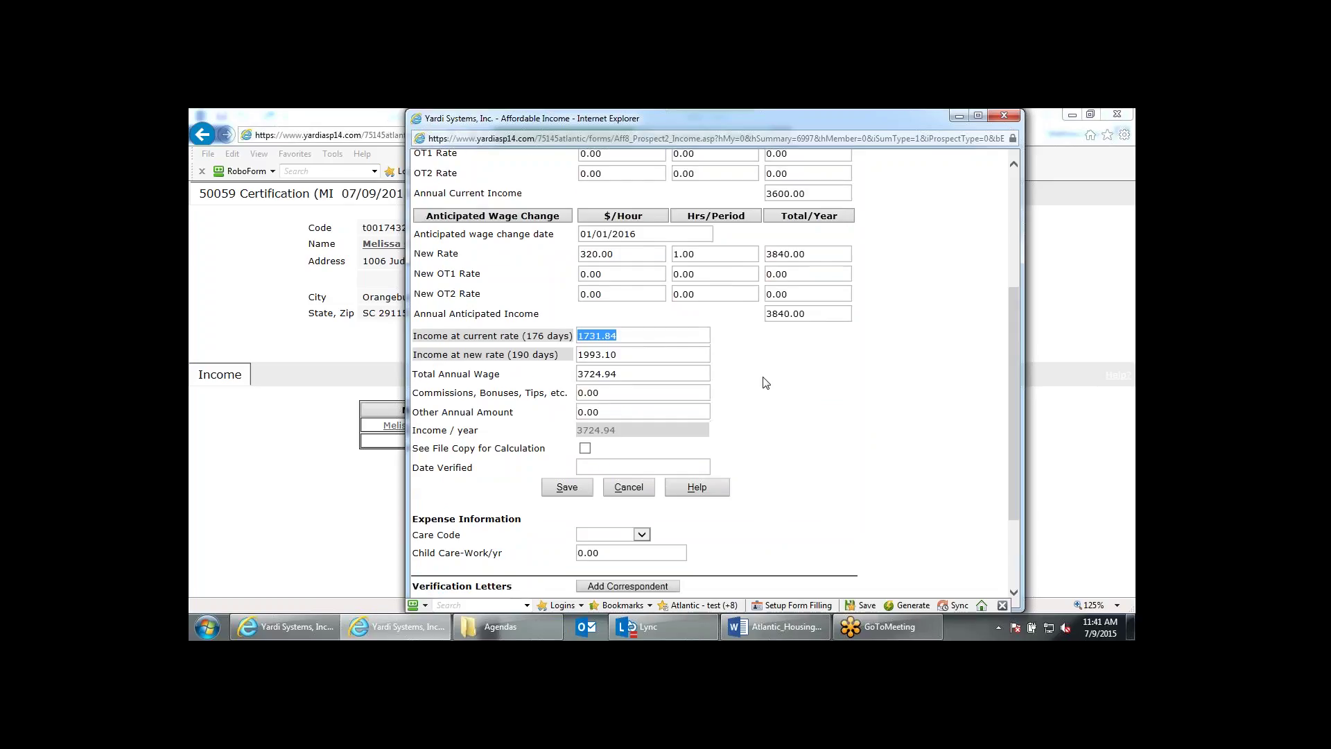
pyautogui.scroll(-3, 765, 384)
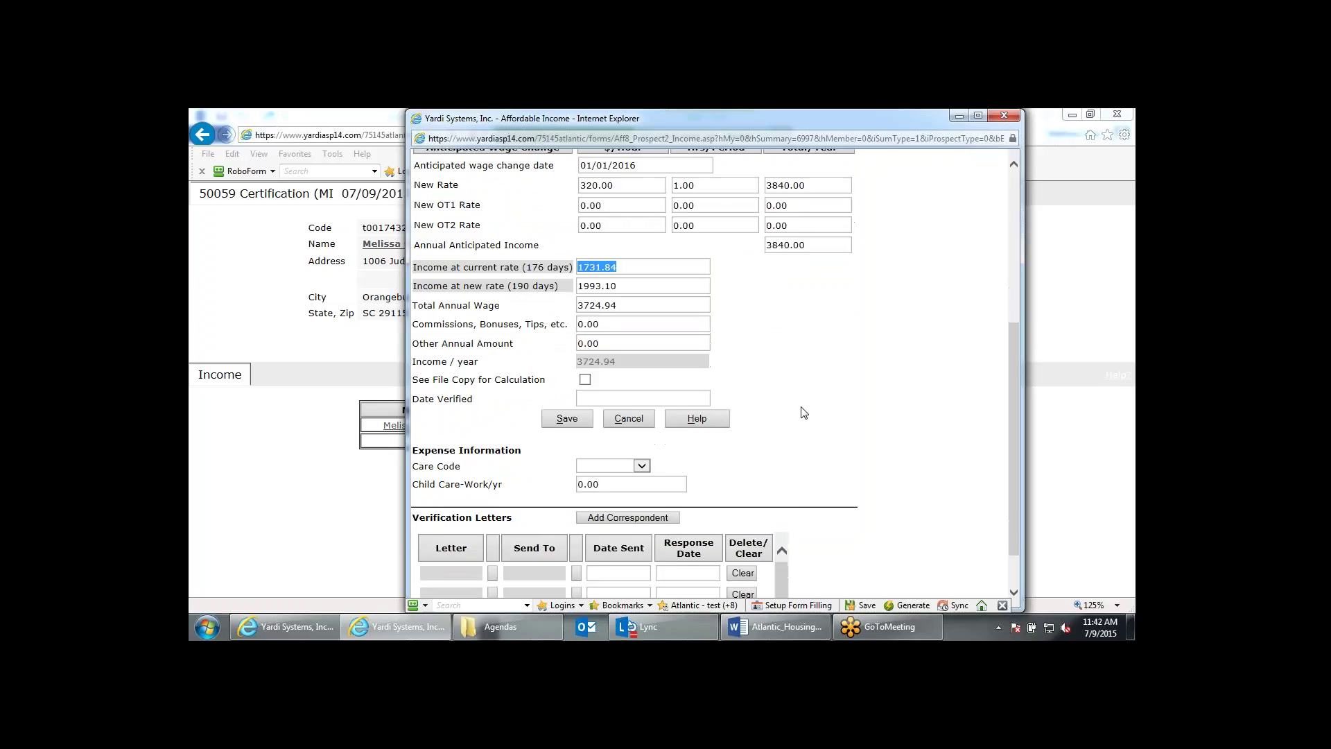
# Attach a 59alimony letter addressed to rga-HUD and save the 3,724.94 child support income.
pyautogui.click(495, 521)
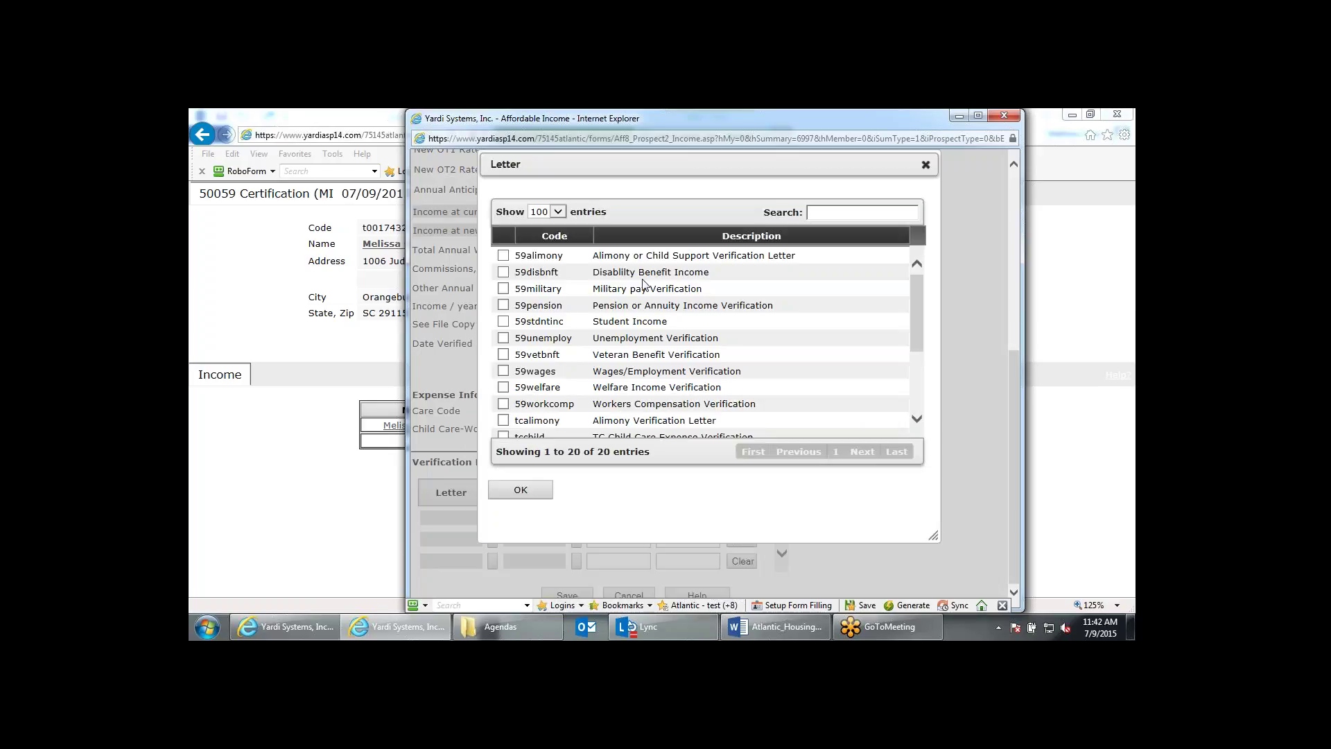
pyautogui.click(503, 255)
pyautogui.click(525, 490)
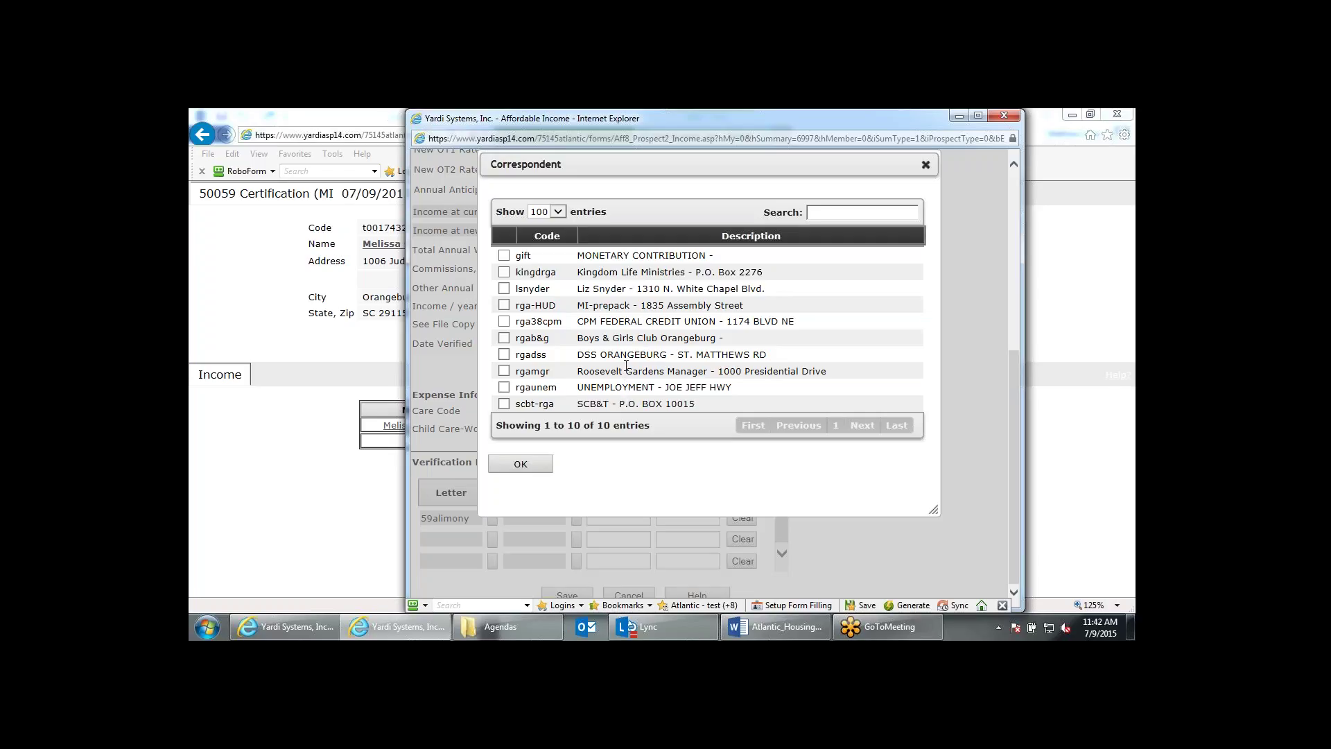
pyautogui.click(612, 305)
pyautogui.click(521, 463)
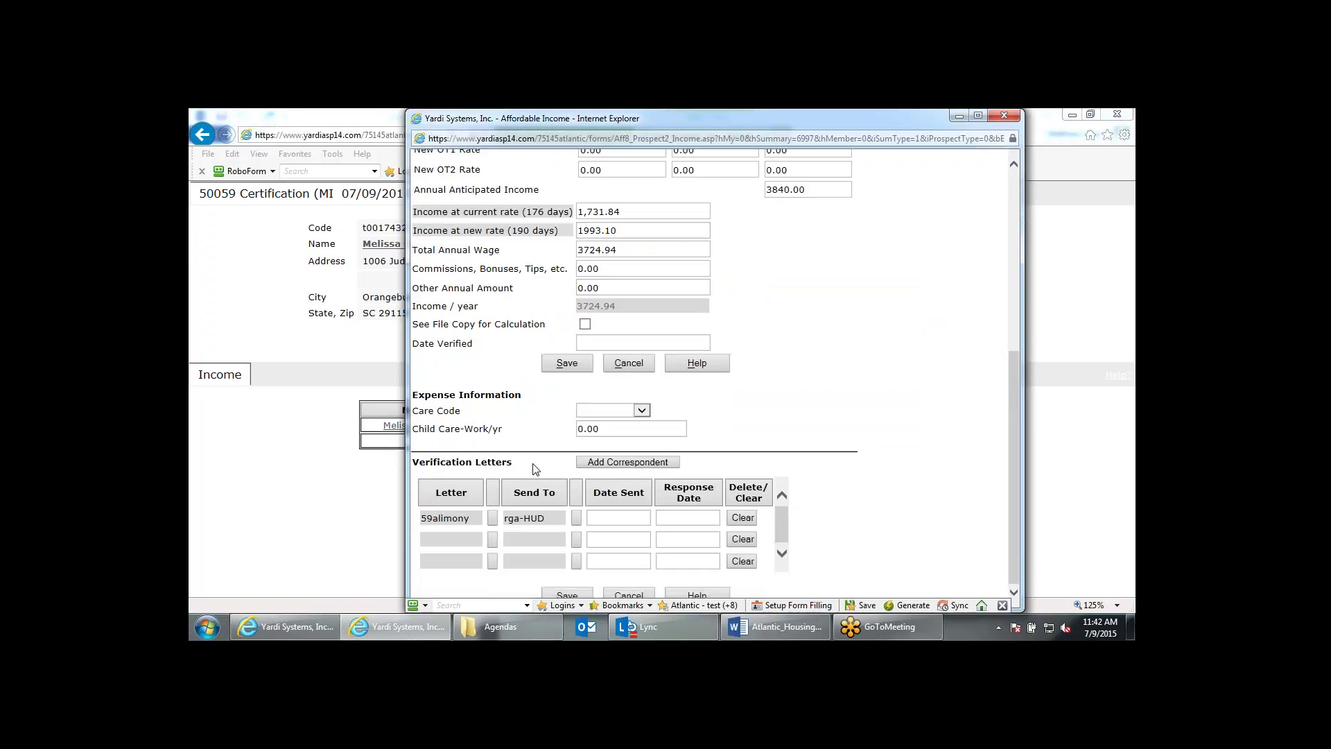
pyautogui.click(577, 372)
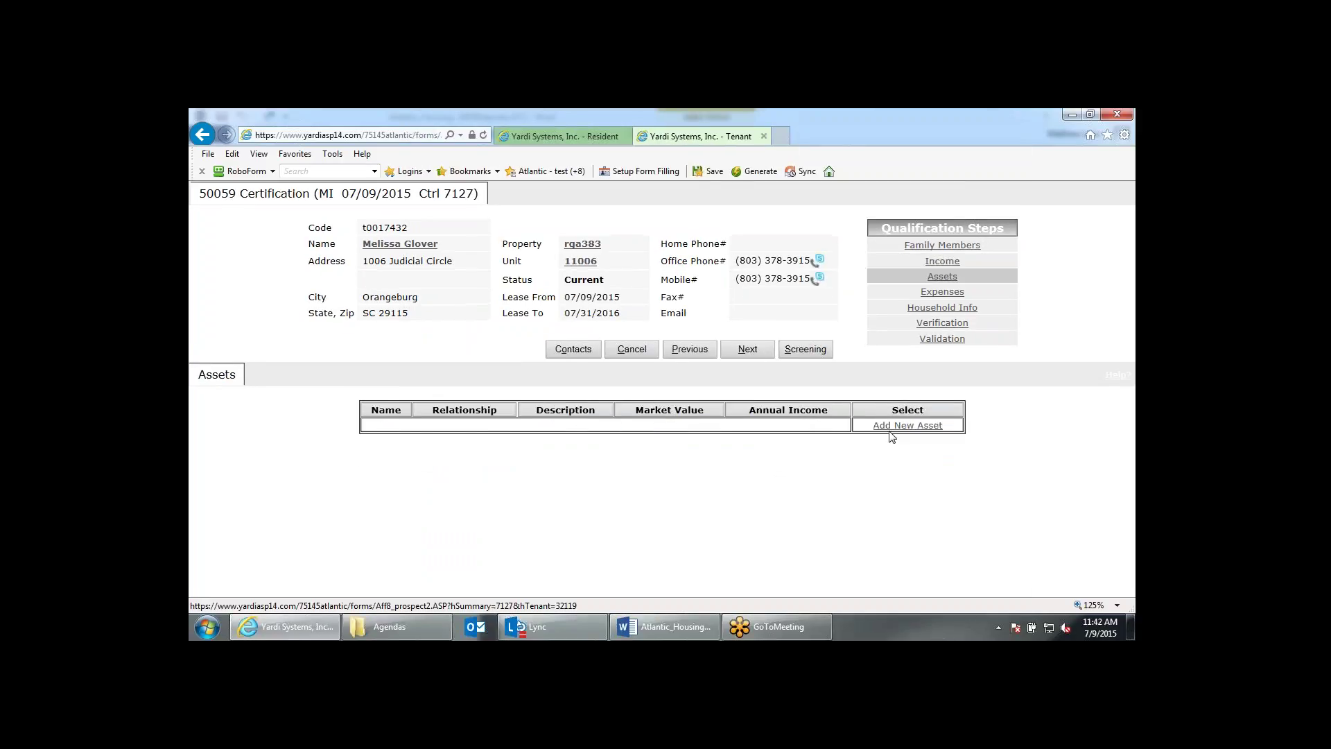
# Add a head-of-household asset described Checking - 1234 with status C-Current.
pyautogui.click(892, 427)
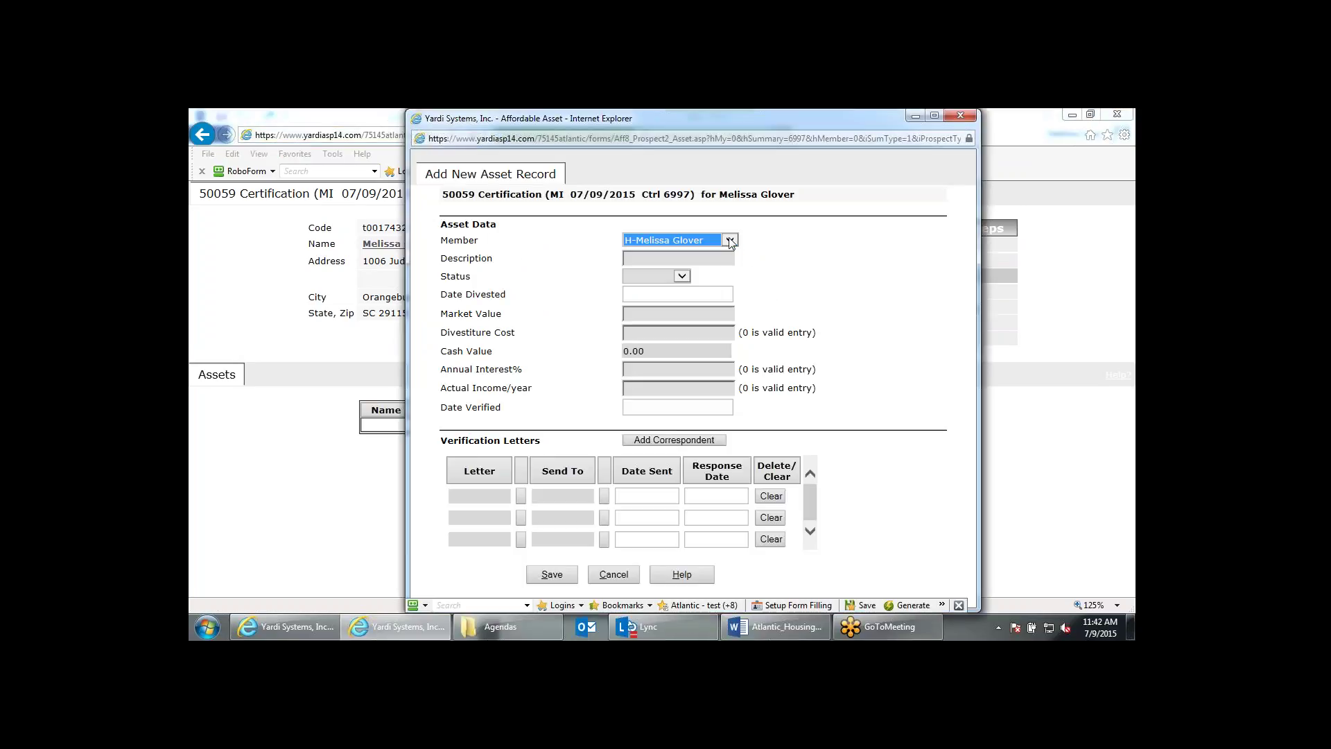
pyautogui.click(730, 241)
pyautogui.click(727, 240)
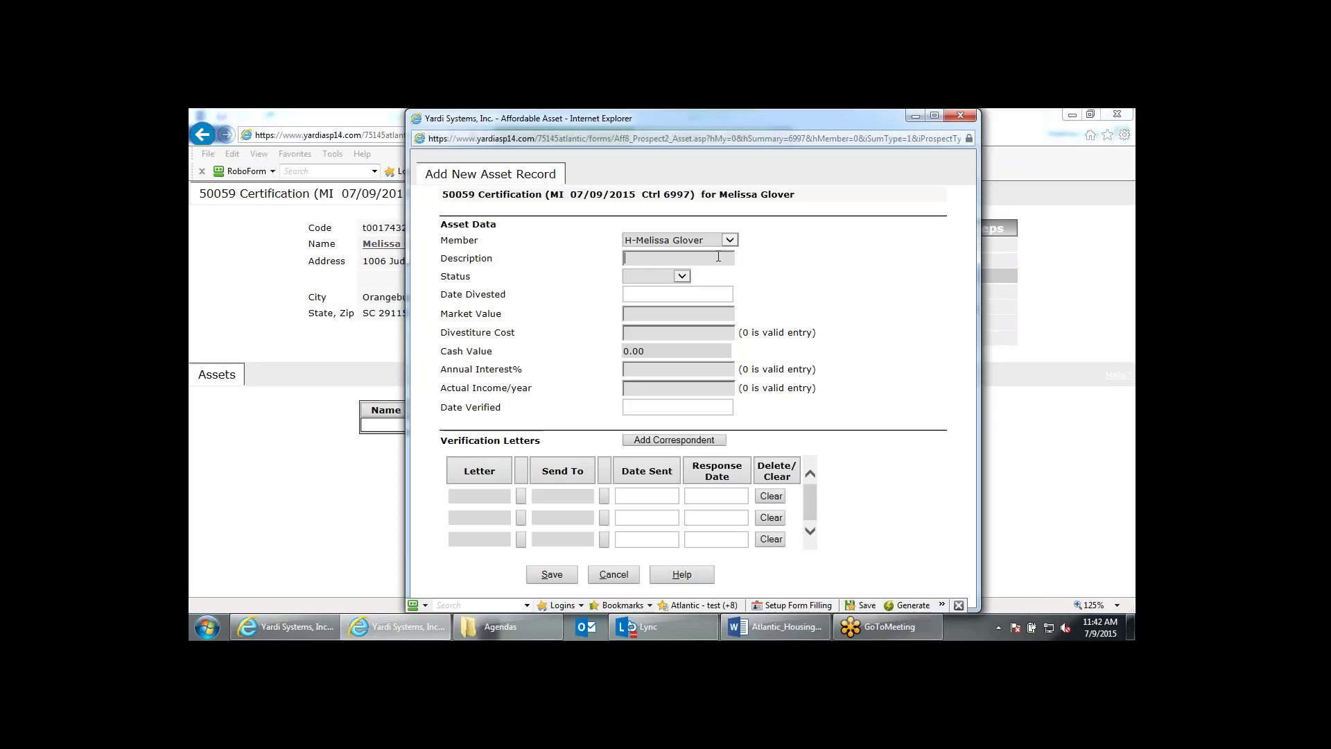
pyautogui.write('C')
pyautogui.press('Down')
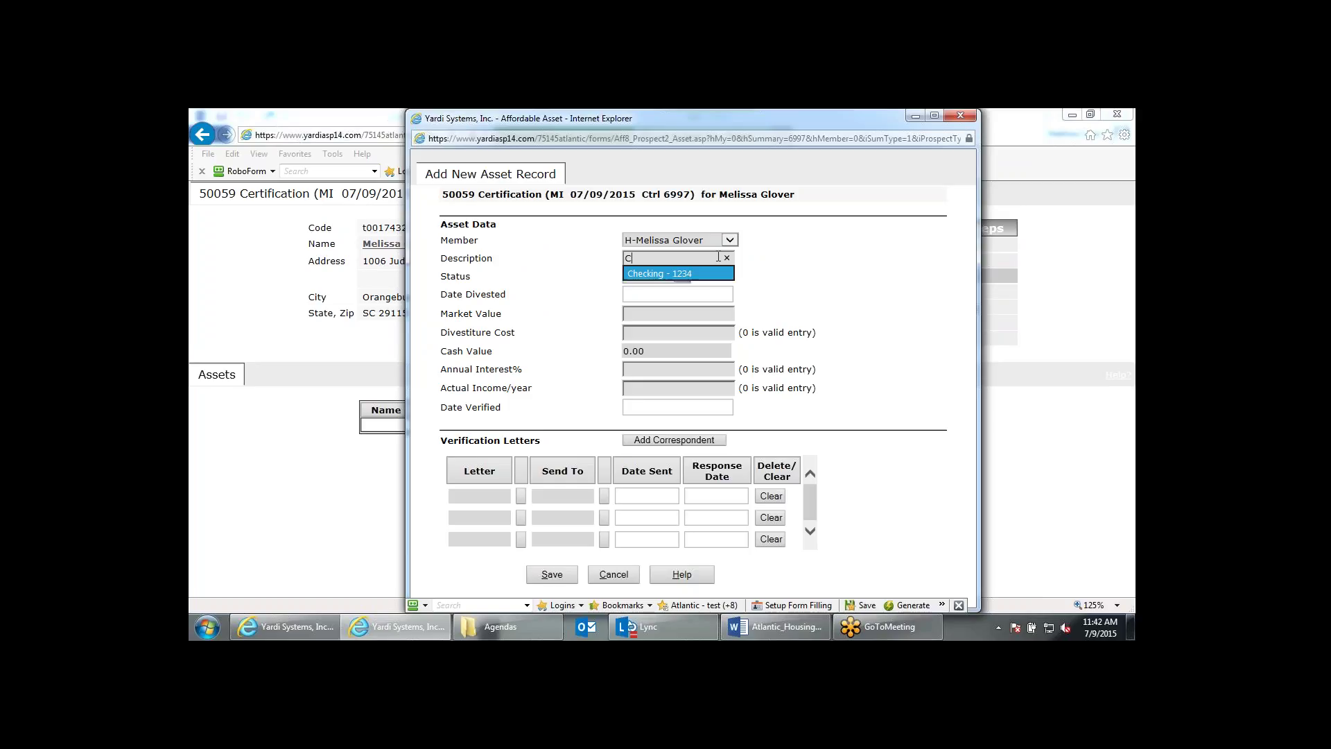
pyautogui.press('Return')
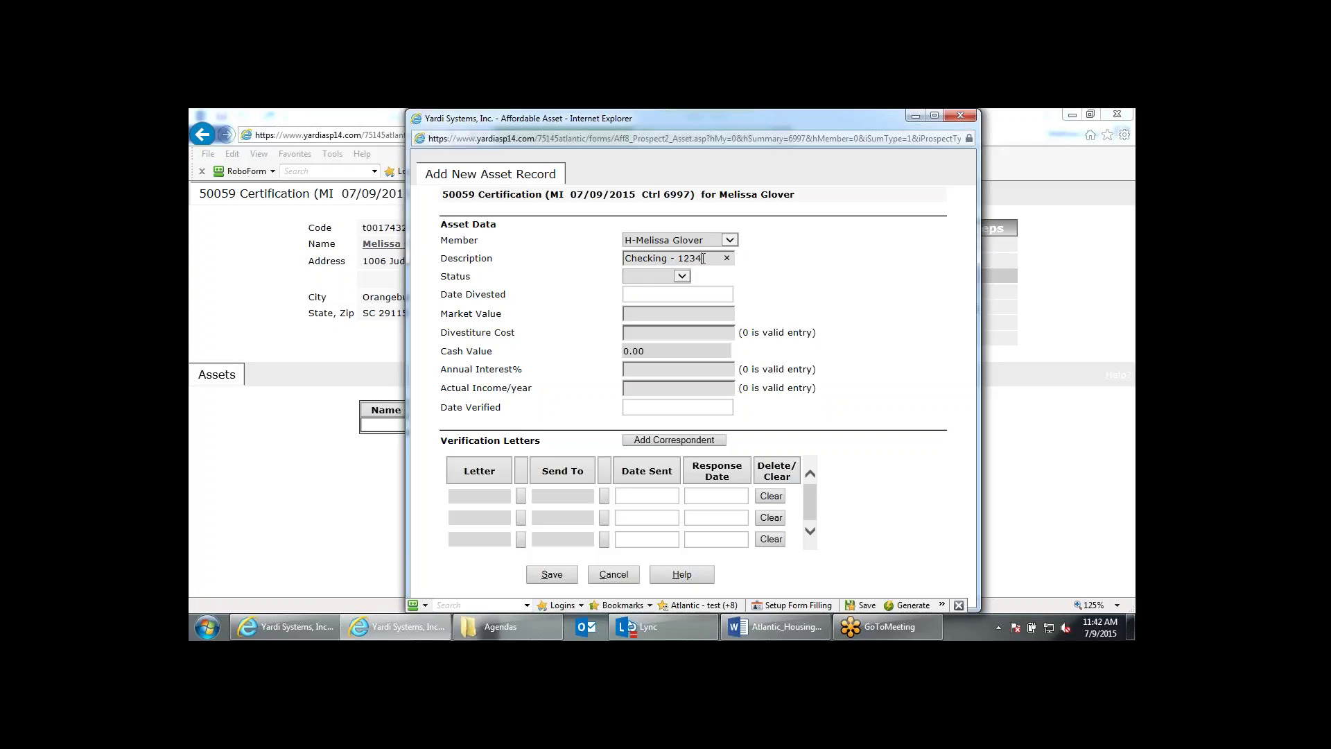
pyautogui.moveTo(703, 258); pyautogui.dragTo(680, 256)
pyautogui.click(686, 278)
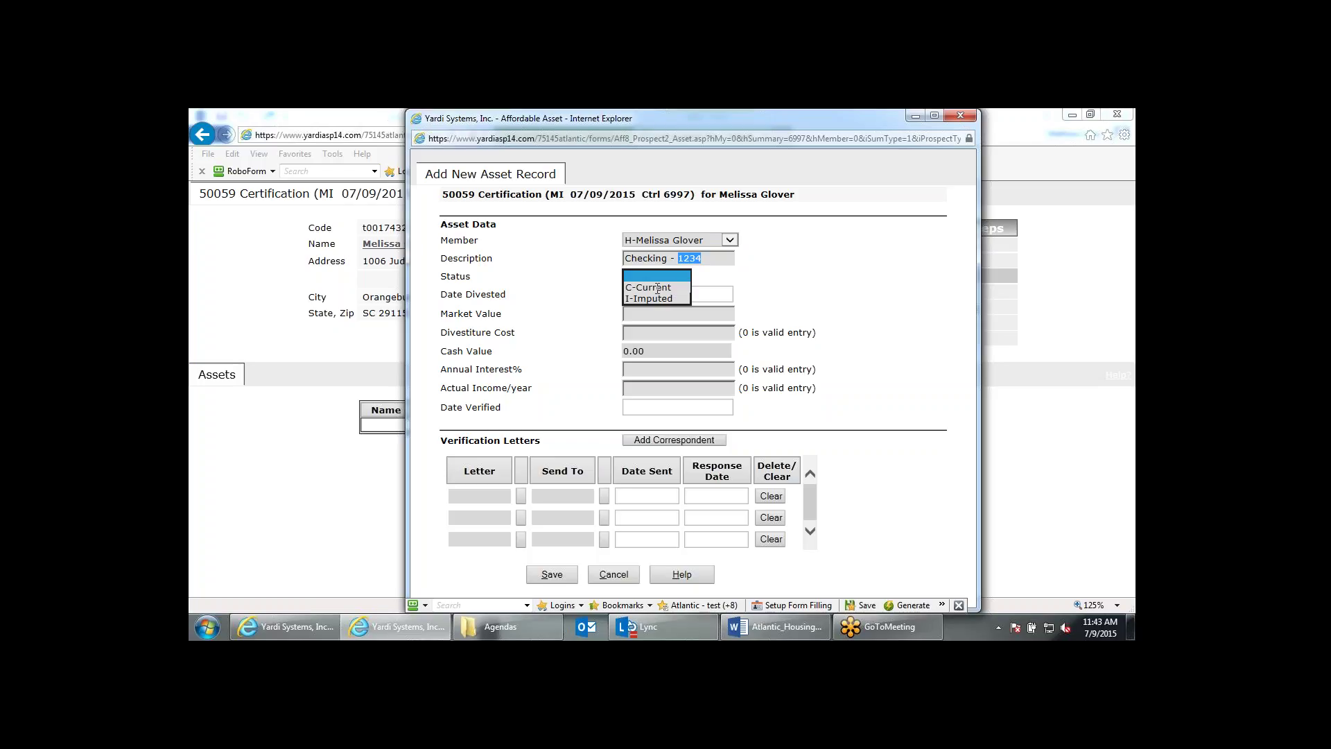
pyautogui.click(655, 287)
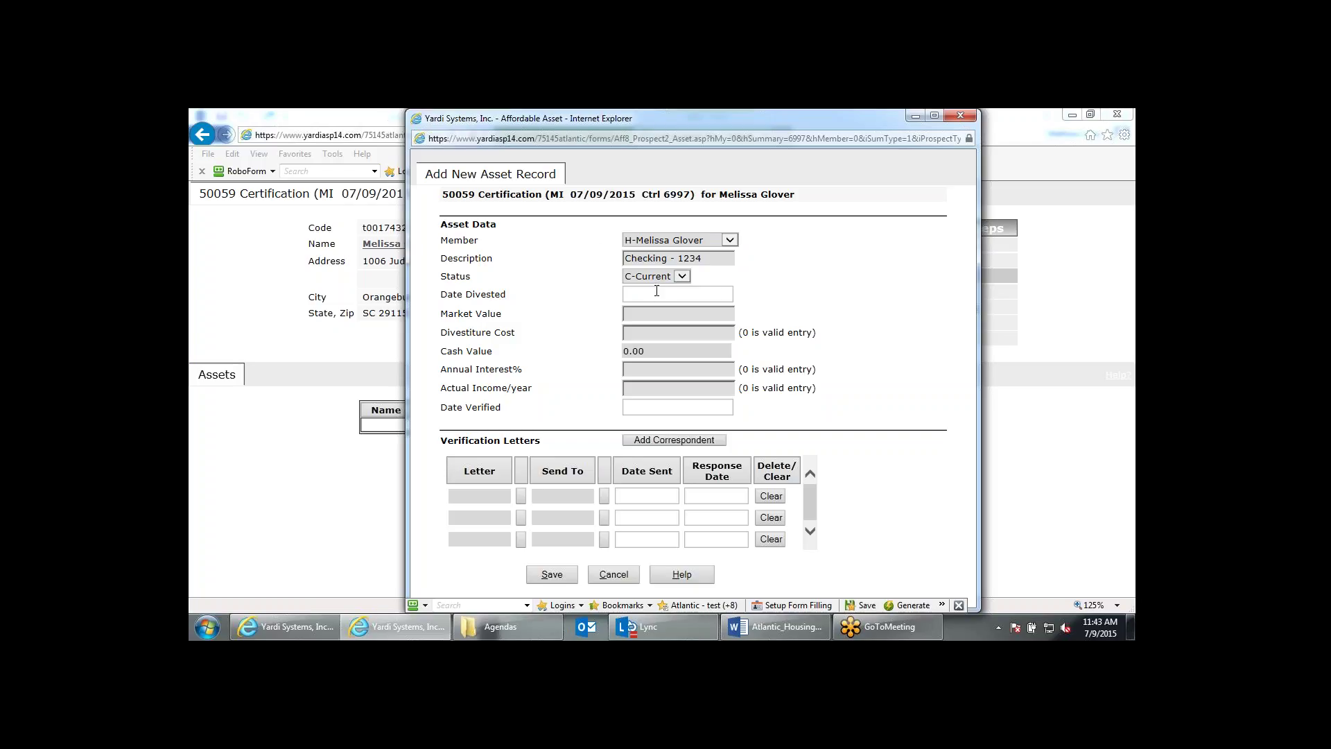
pyautogui.click(656, 291)
# Enter market value 423, divestiture cost 0.00 and annual interest 0% for the checking account.
pyautogui.click(655, 316)
pyautogui.write('423')
pyautogui.click(837, 291)
pyautogui.write('0')
pyautogui.press('Tab')
pyautogui.click(641, 369)
pyautogui.write('0')
pyautogui.click(833, 365)
# Attach a 59banking letter addressed to CPM Federal Credit Union (rga38cpm).
pyautogui.click(521, 496)
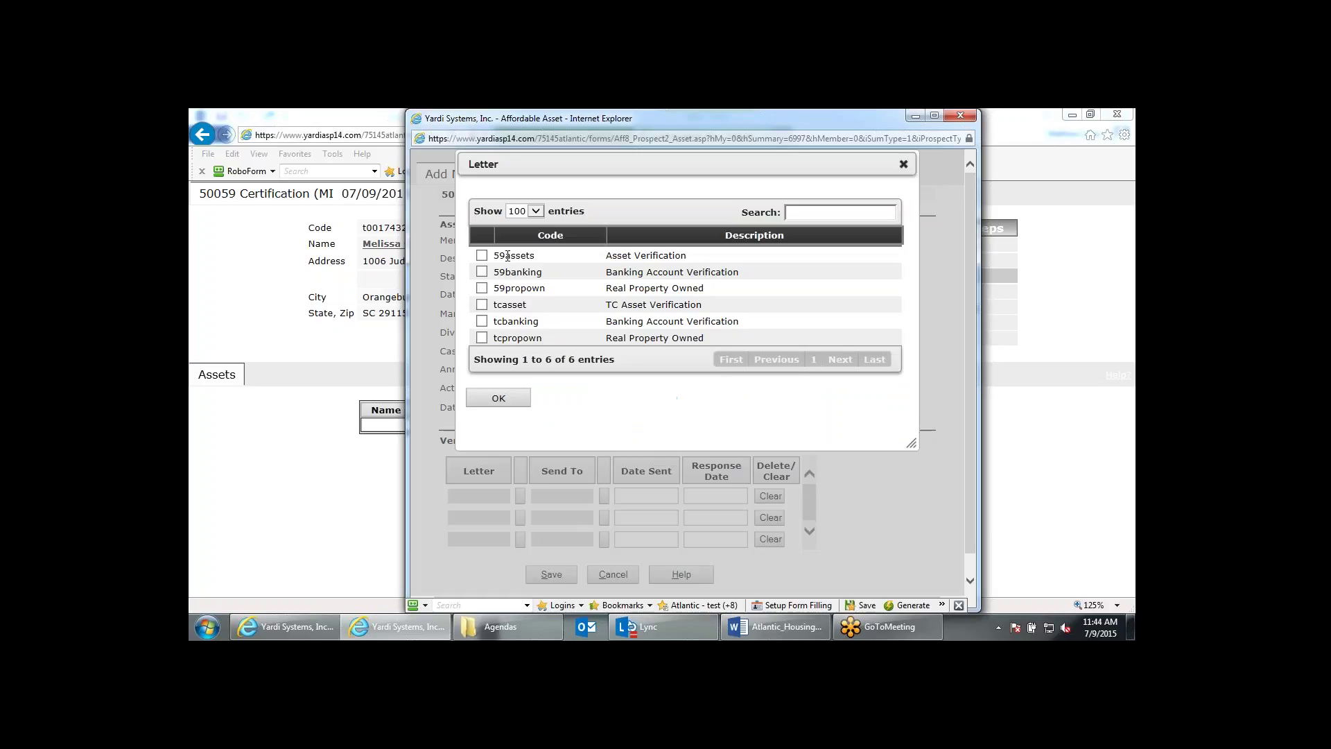
pyautogui.click(482, 272)
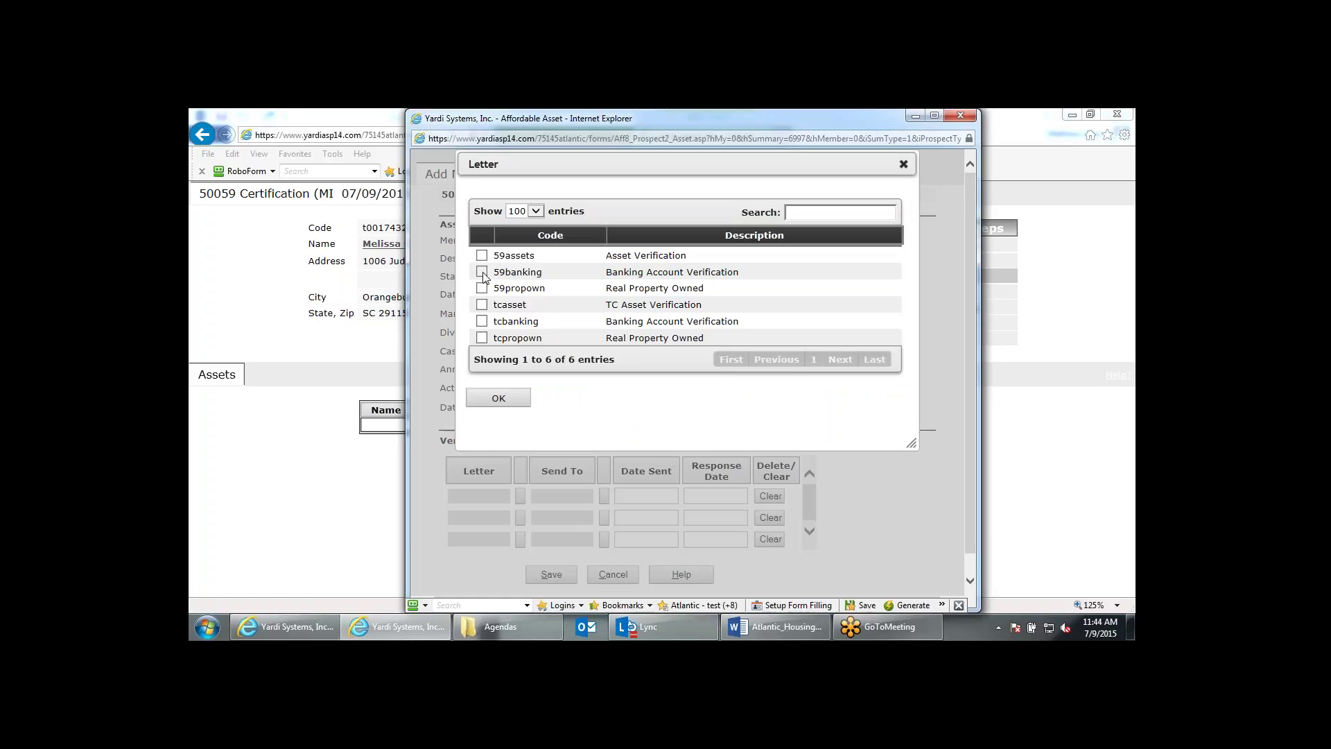
pyautogui.click(521, 398)
pyautogui.click(603, 495)
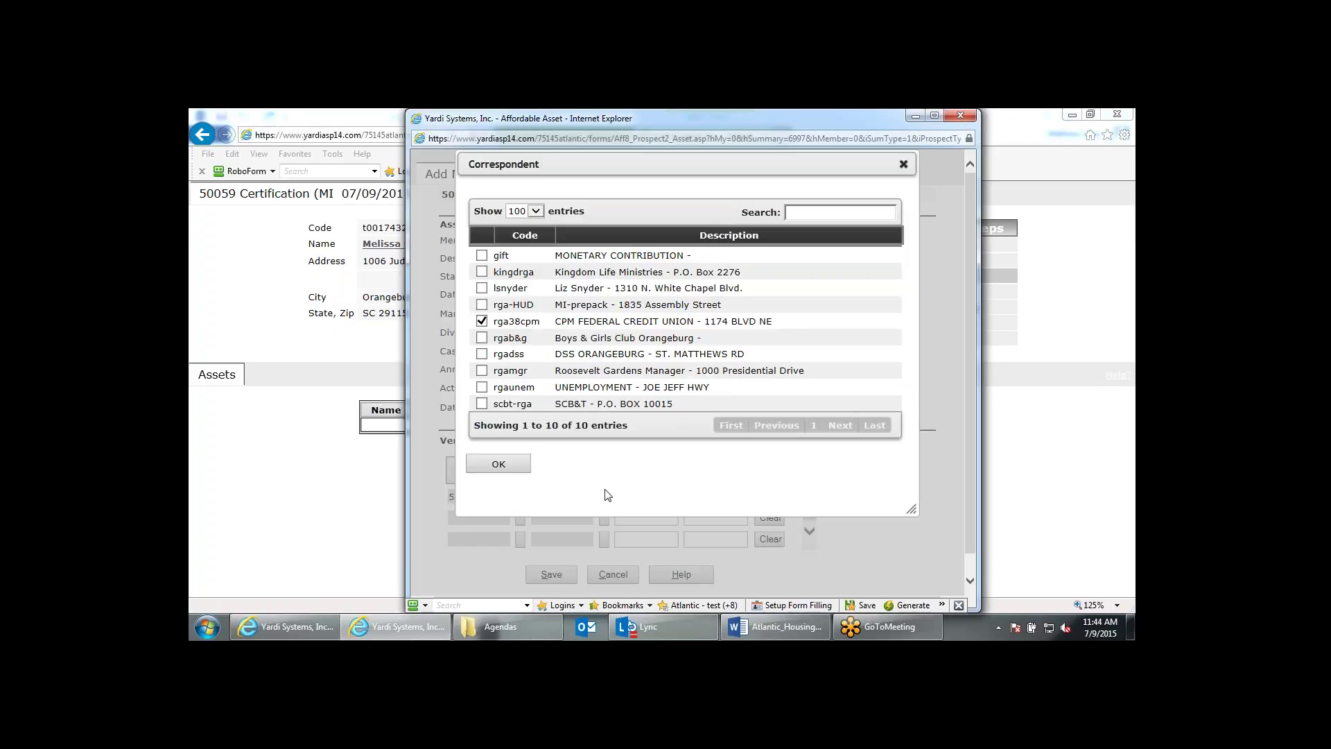
pyautogui.click(517, 466)
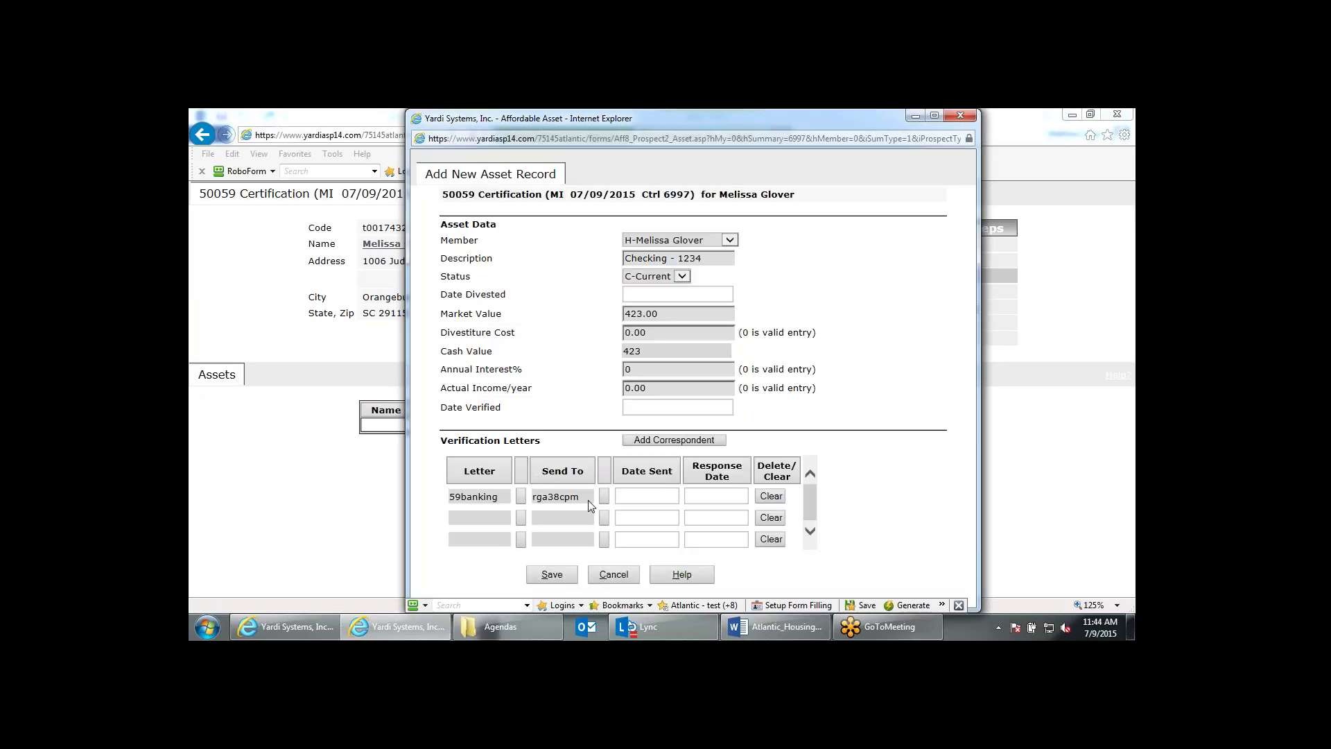
pyautogui.click(684, 442)
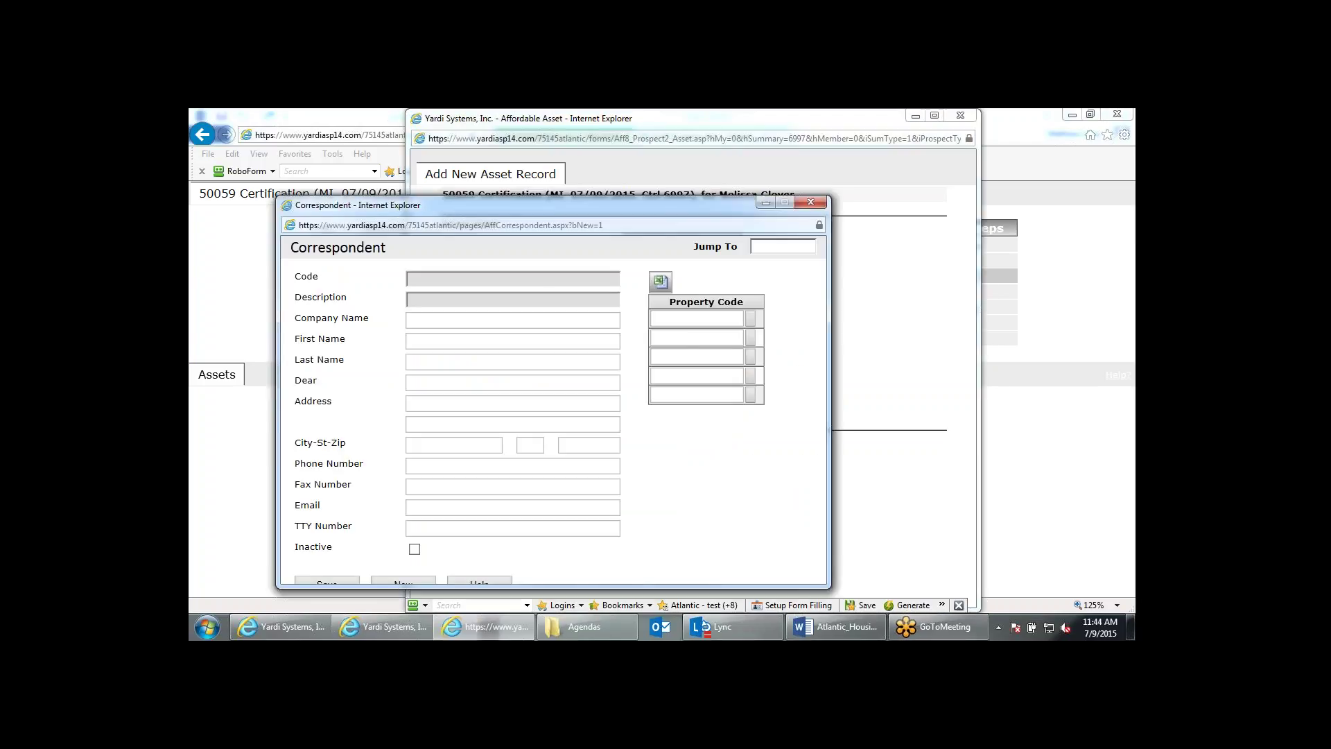
pyautogui.click(817, 201)
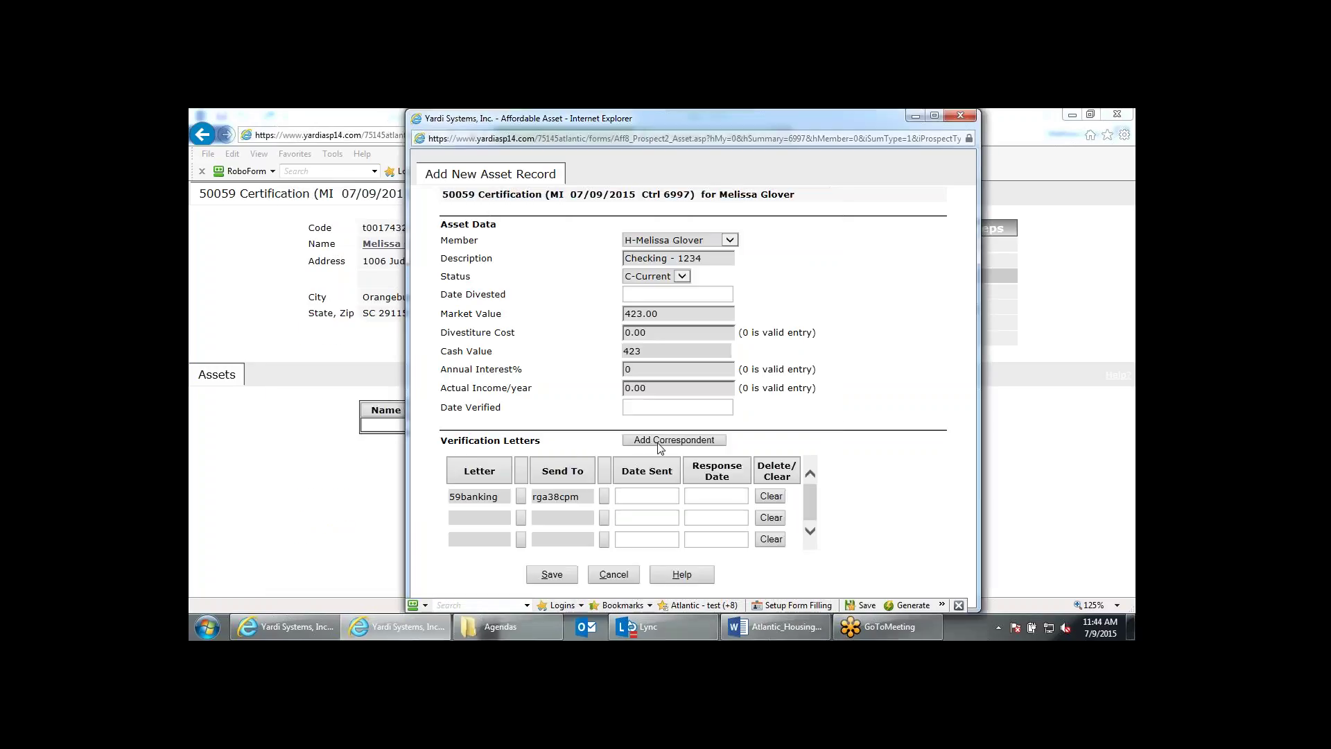
pyautogui.click(660, 437)
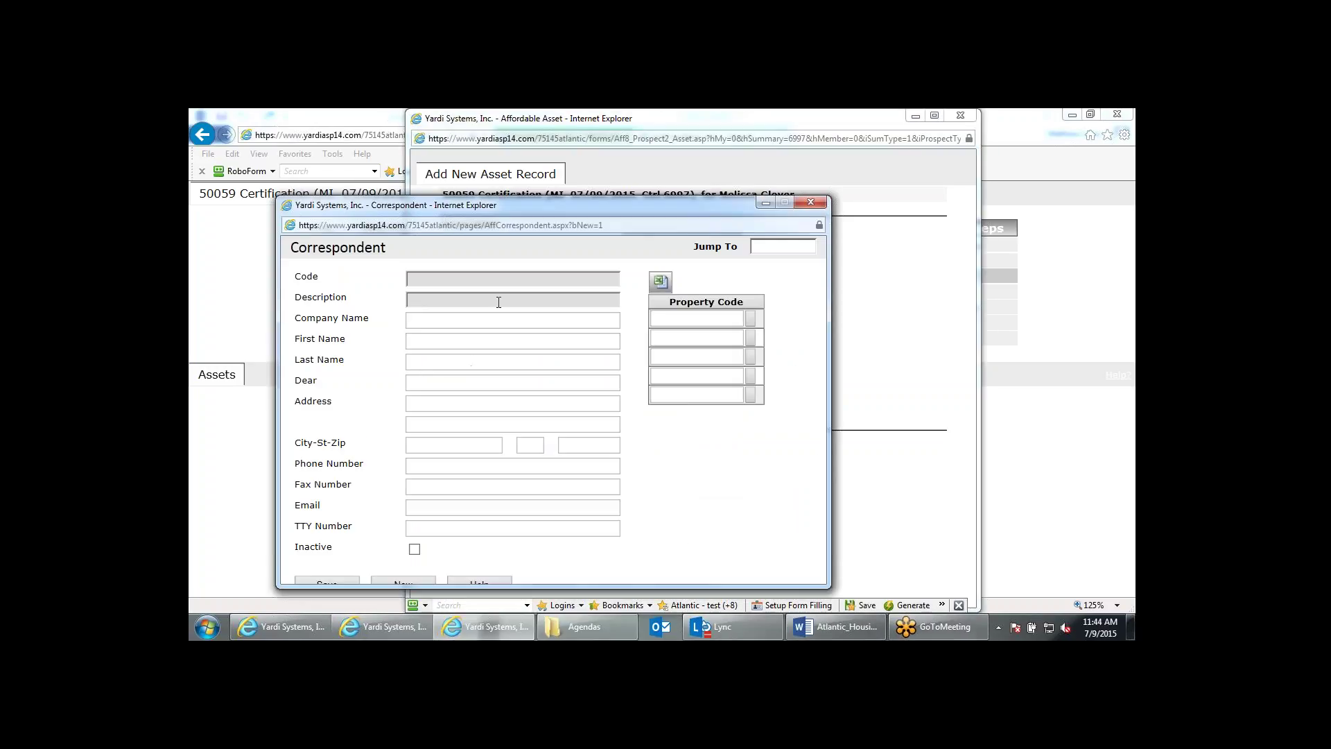
pyautogui.click(439, 319)
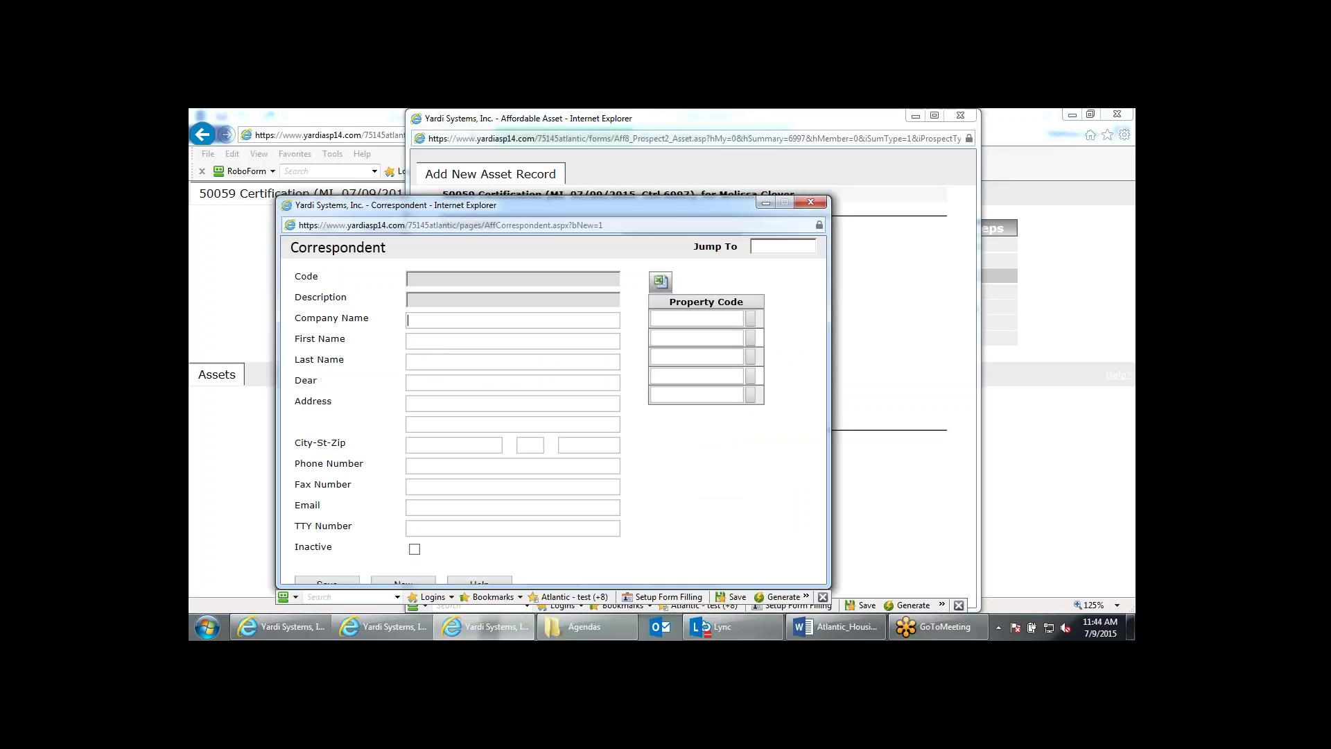
pyautogui.click(811, 203)
pyautogui.click(552, 575)
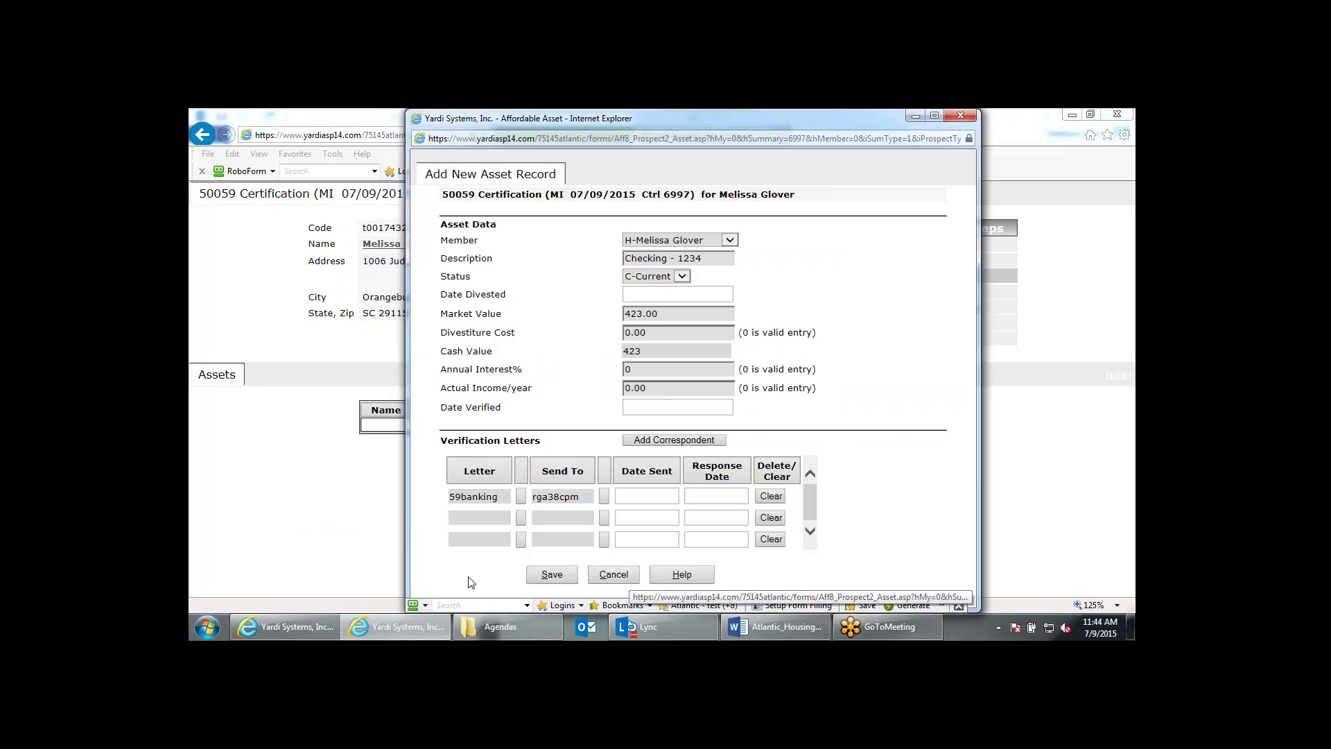
# Save the Checking - 1234 asset at 423.00 market value and continue to Expenses.
pyautogui.click(548, 575)
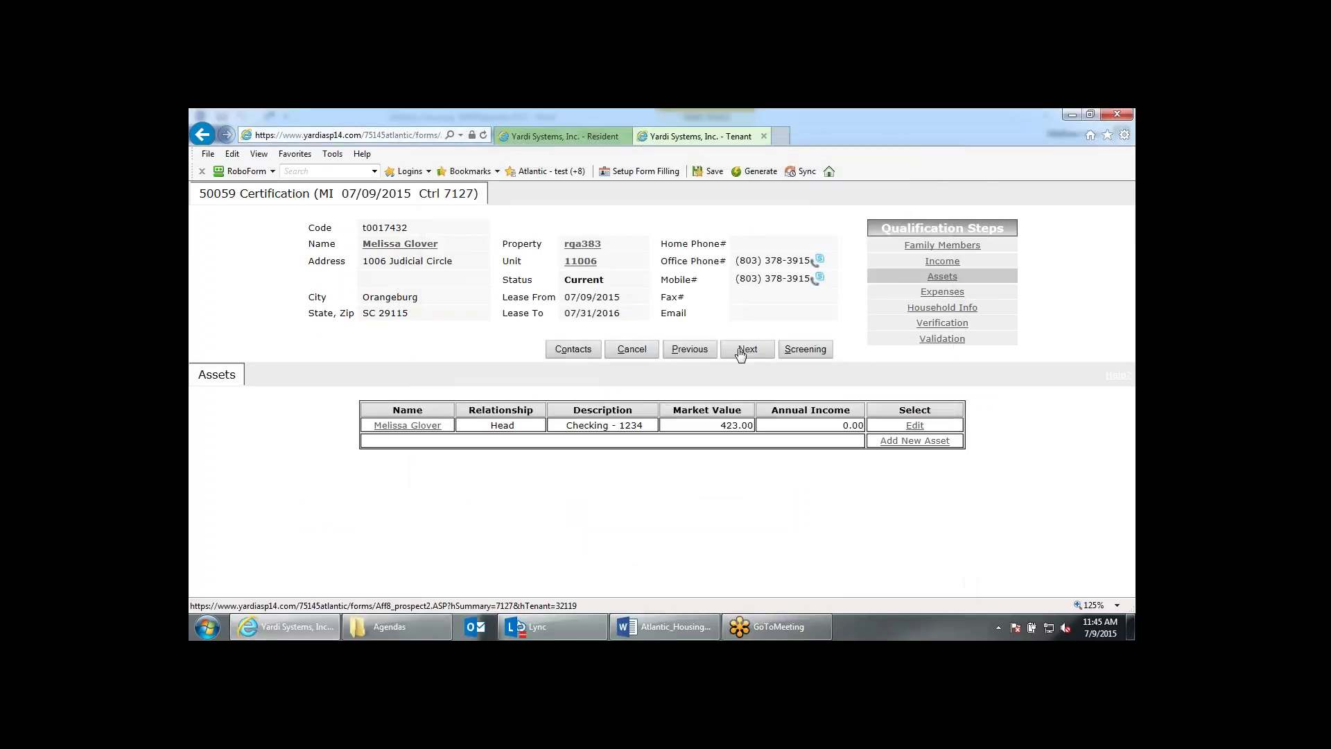
pyautogui.click(746, 348)
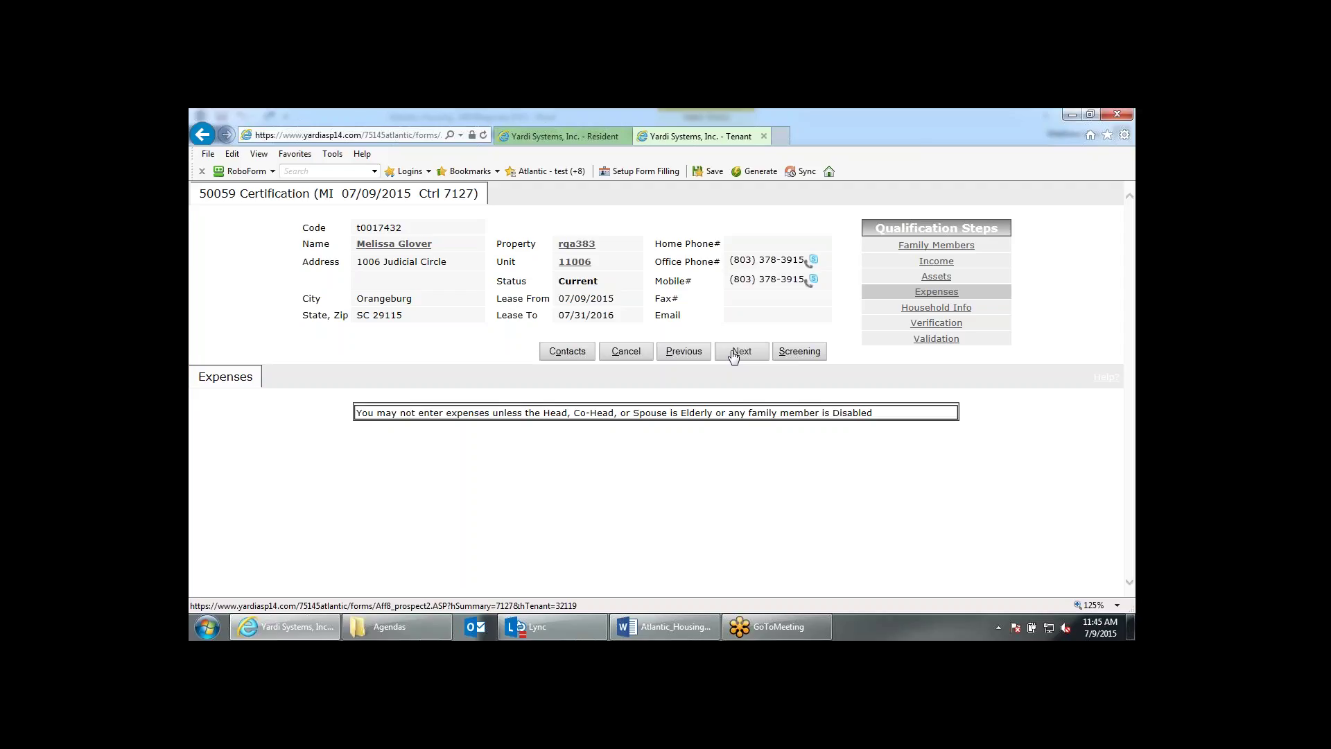
# Advance to Household Info and check the unborn children, foster children and adoptees totals are zero.
pyautogui.click(734, 352)
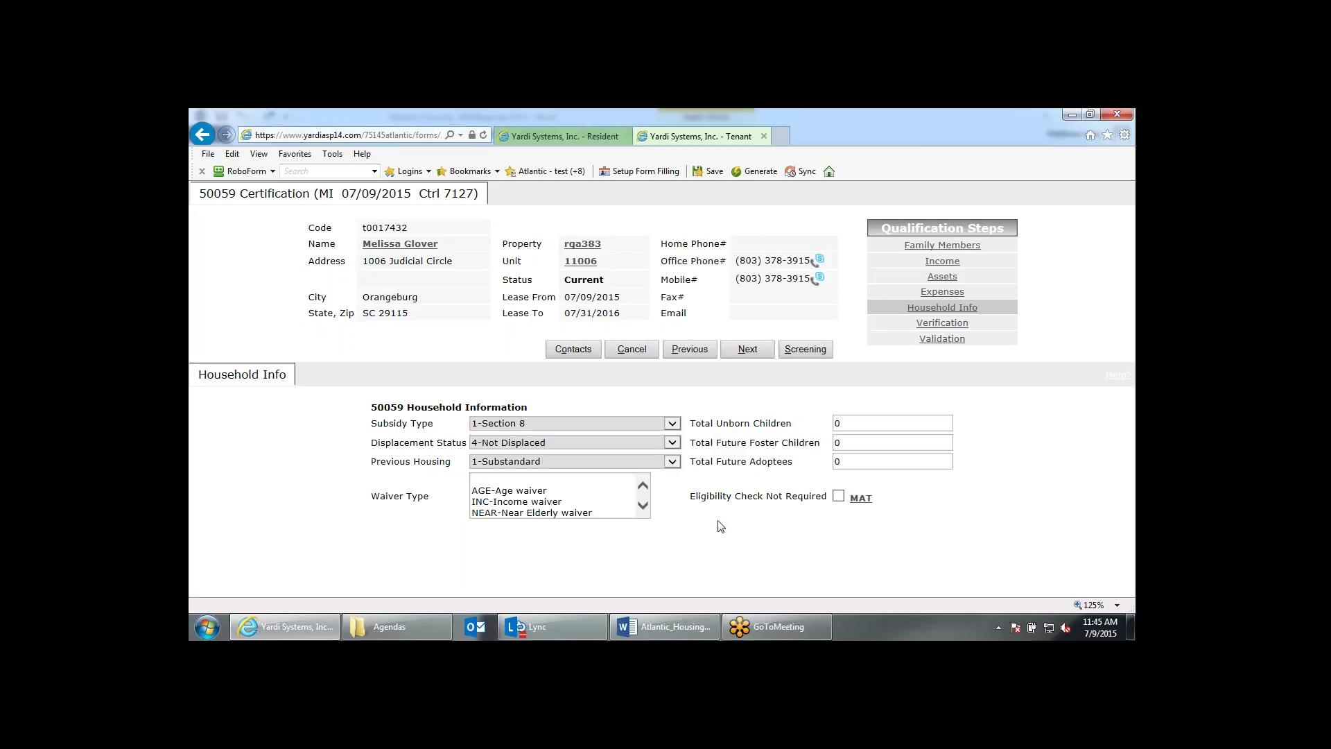
pyautogui.click(834, 423)
pyautogui.click(832, 444)
pyautogui.click(835, 461)
# Open the MAT Guide's definition of Eligibility Check Not Required.
pyautogui.click(861, 498)
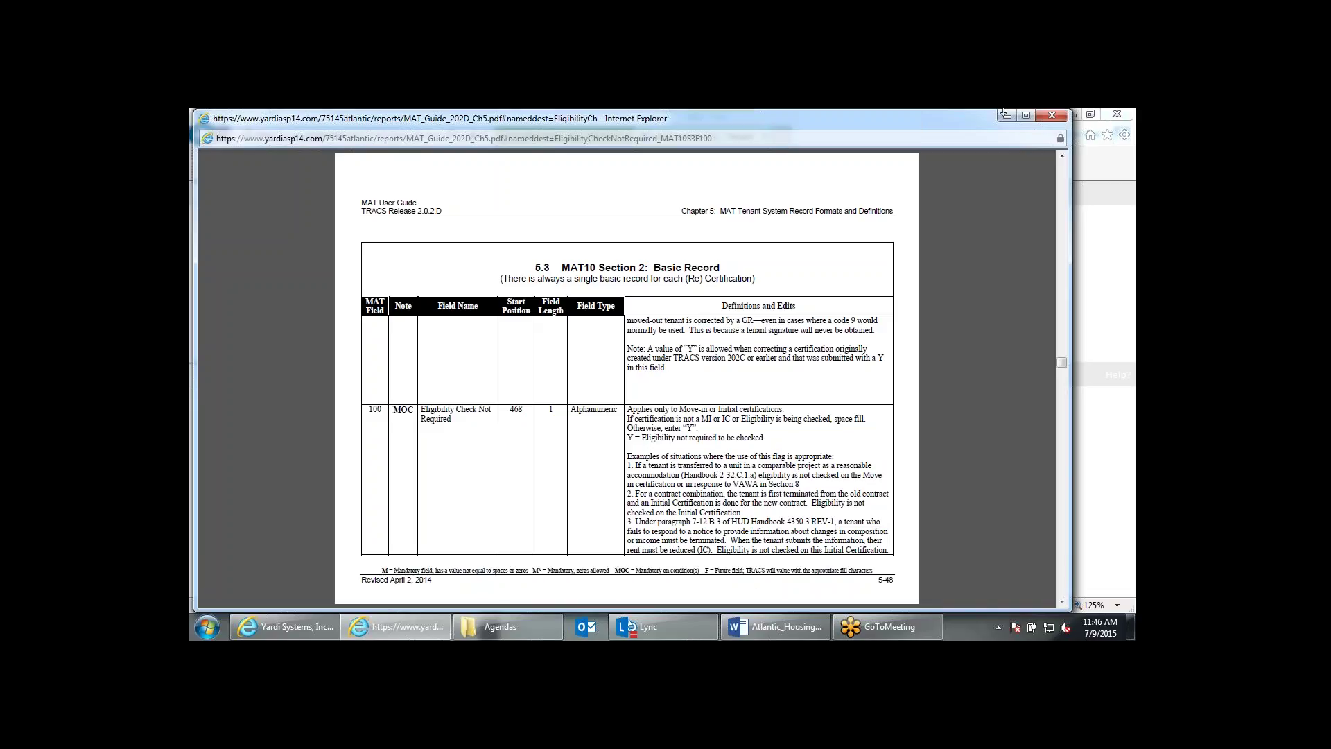
# Close the MAT guide, reach Verification and generate the letters, closing the blank letters tab.
pyautogui.click(1052, 115)
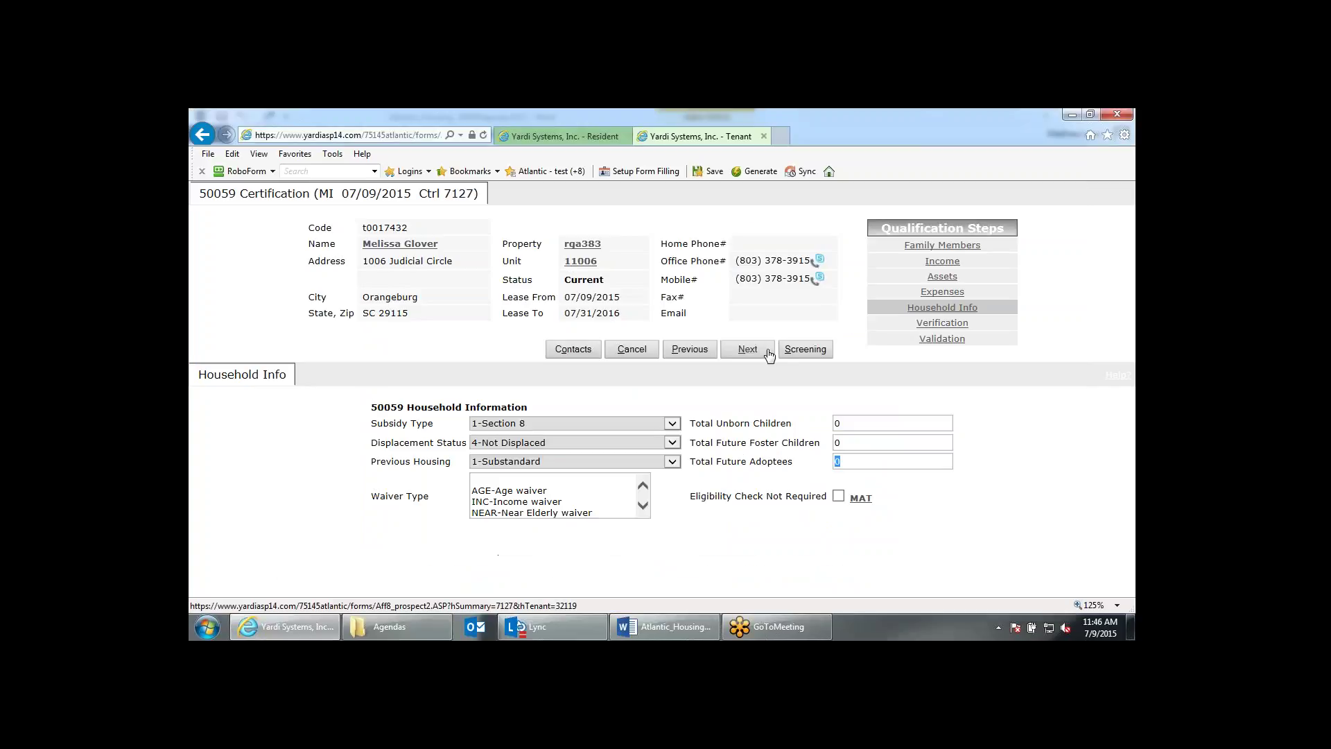
pyautogui.click(768, 353)
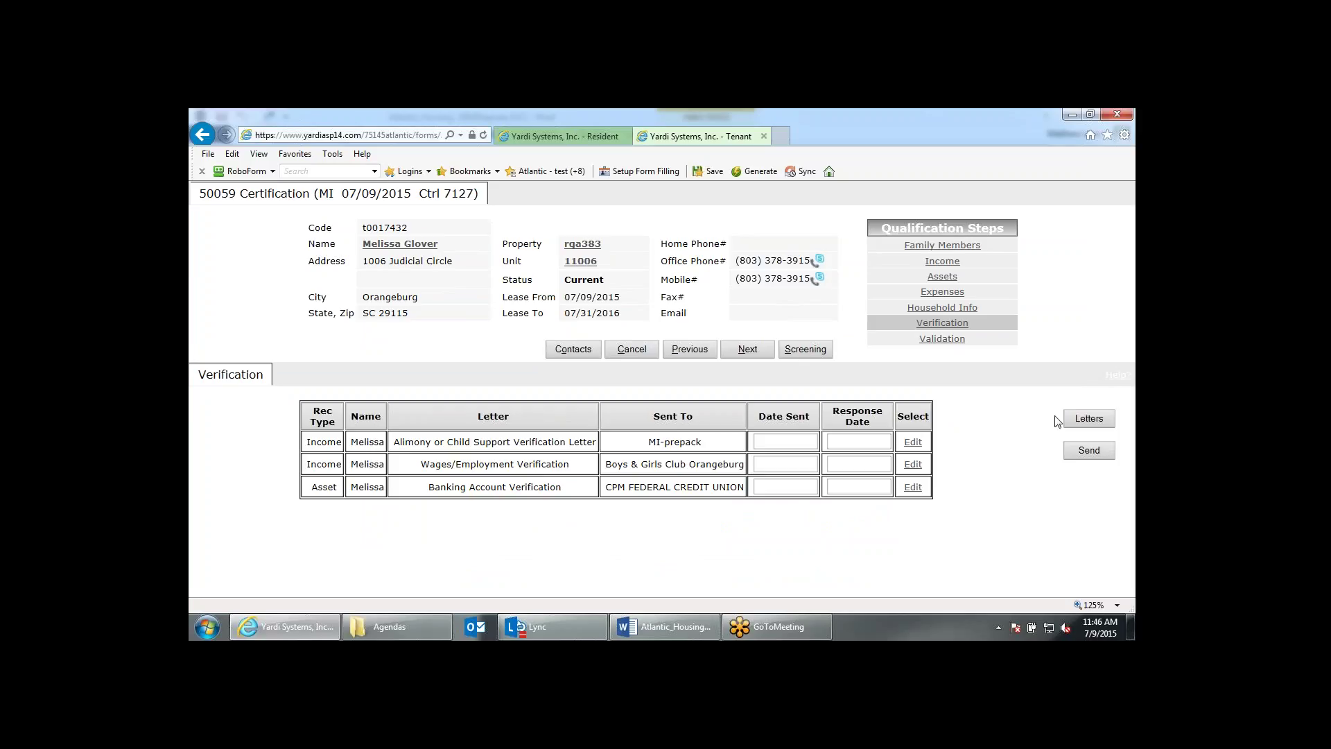
pyautogui.click(1097, 417)
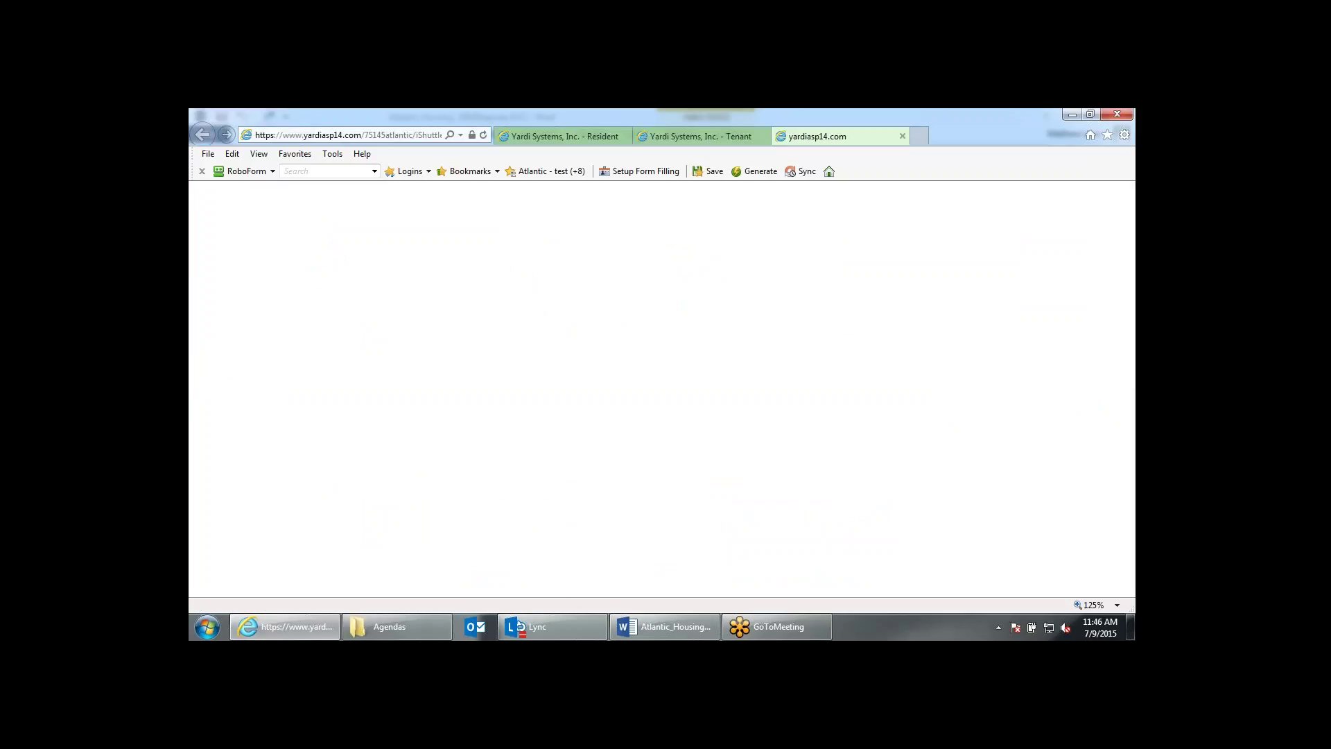
pyautogui.click(717, 136)
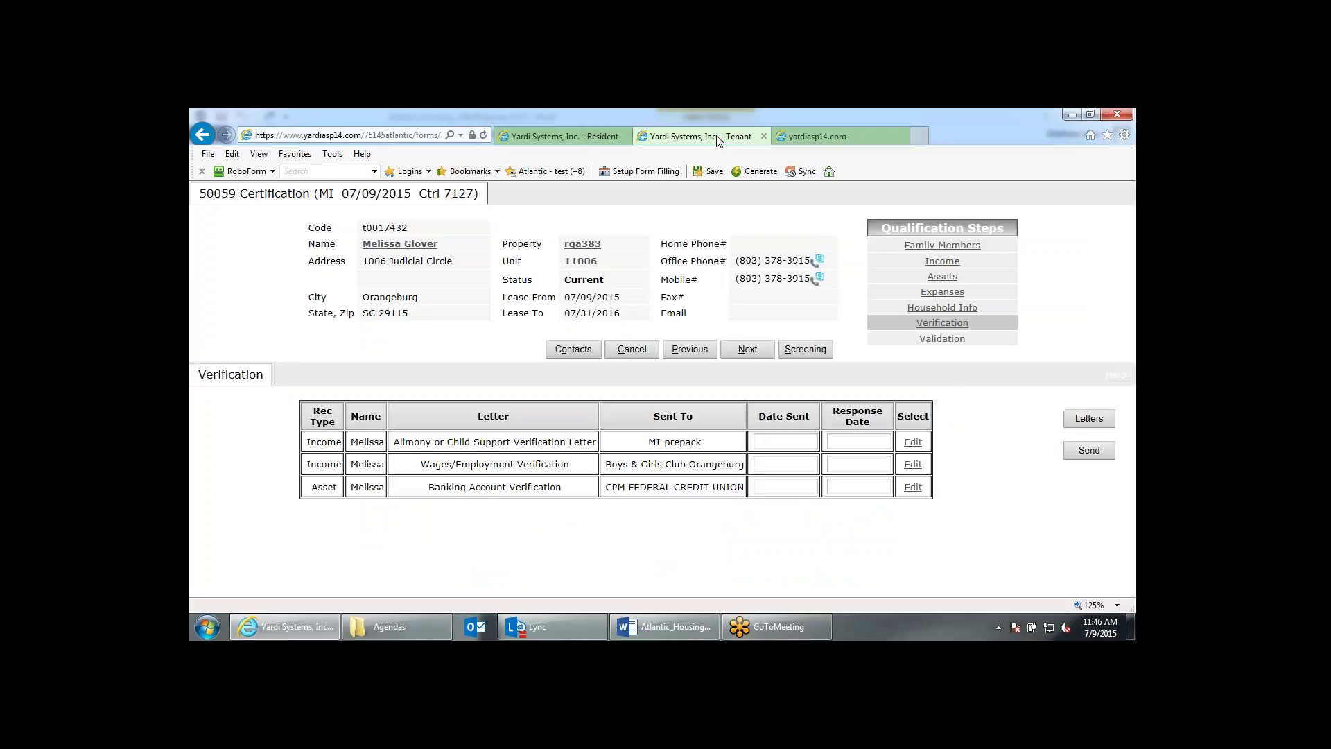
pyautogui.click(799, 142)
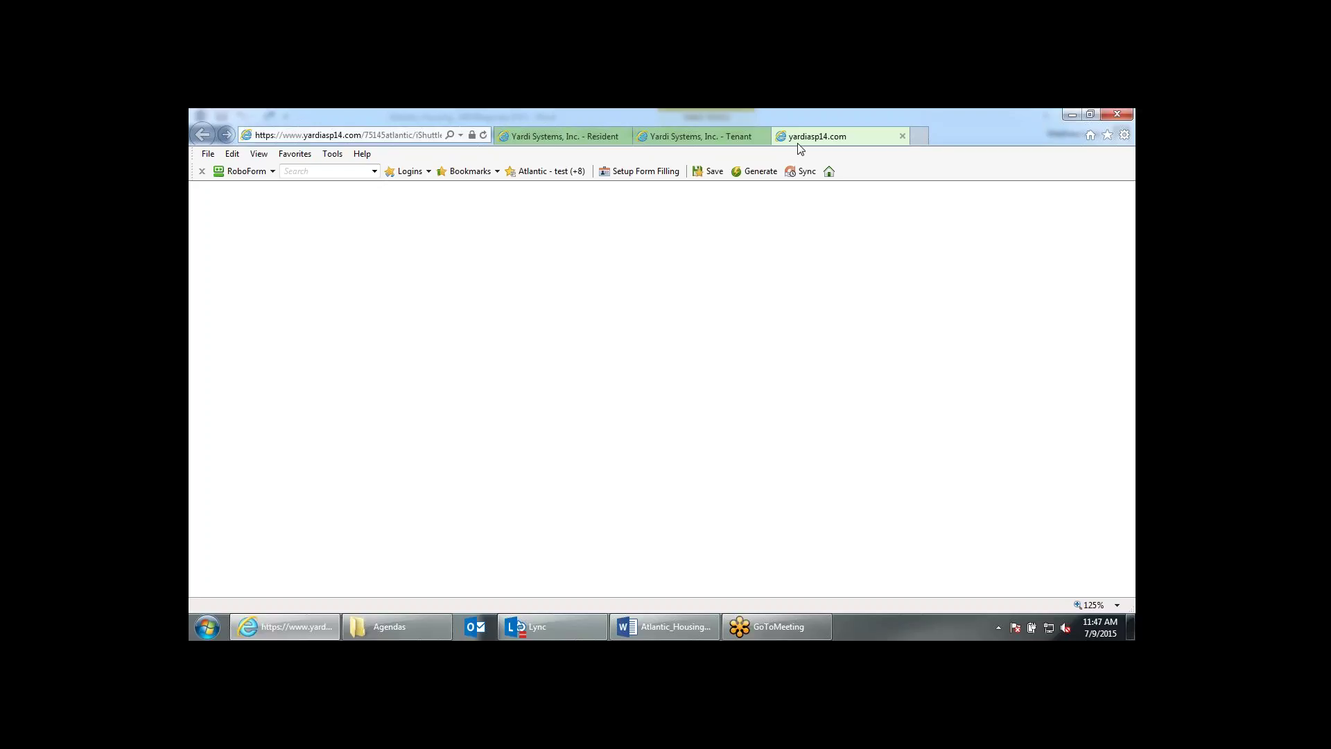
pyautogui.click(903, 137)
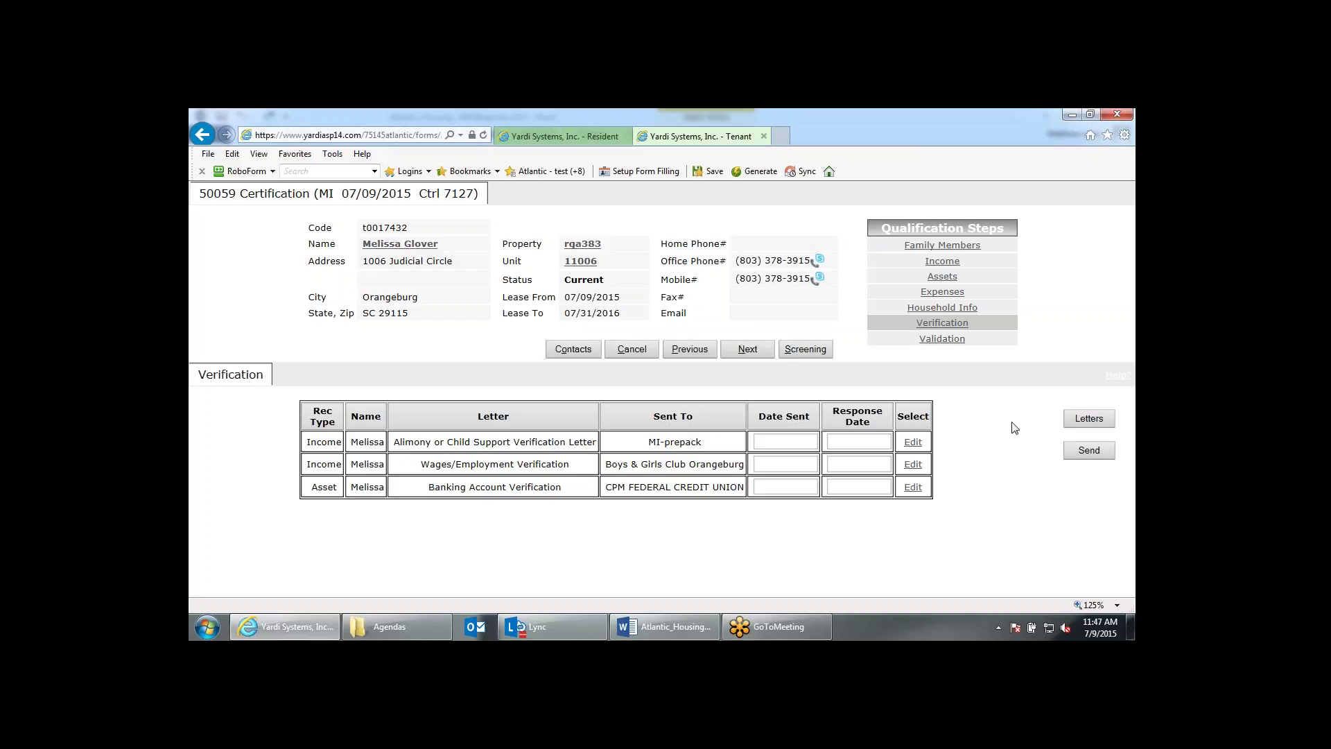
# Send the verification letters with today's date, then go back to the Income step.
pyautogui.click(1097, 456)
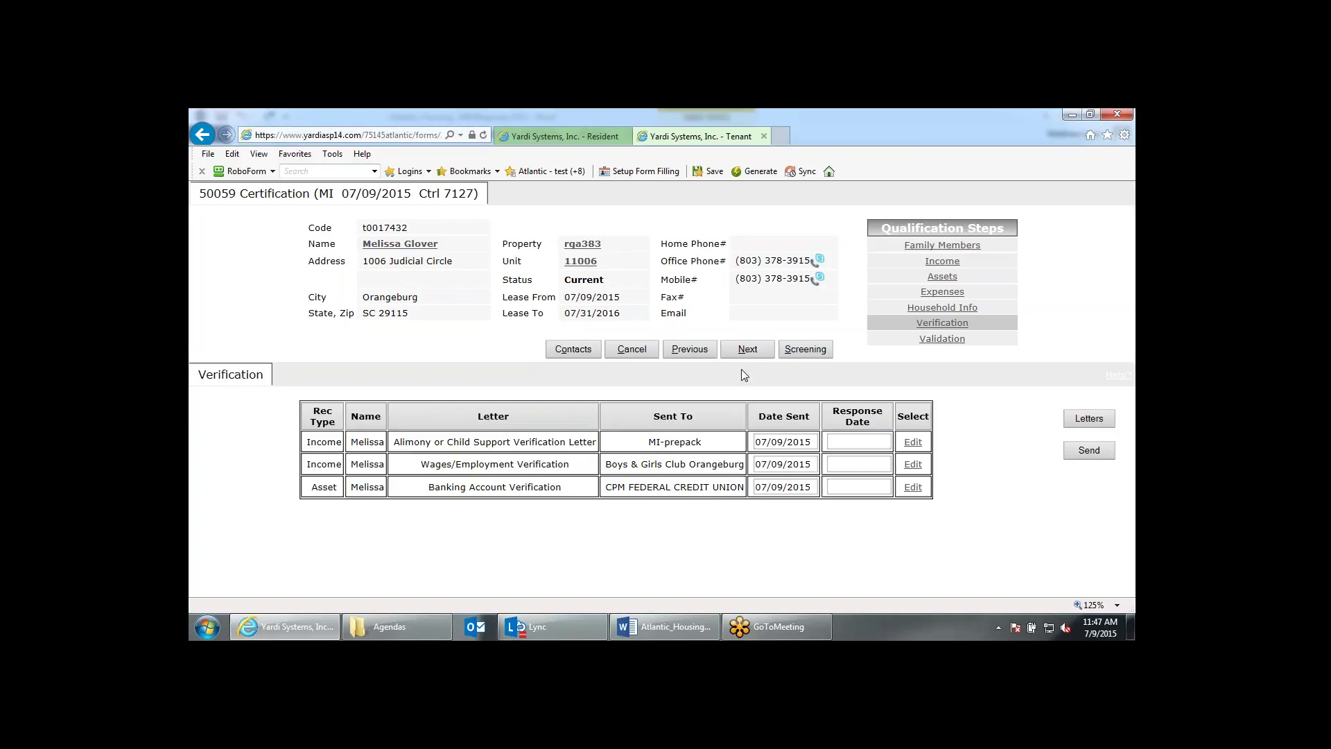
pyautogui.click(747, 352)
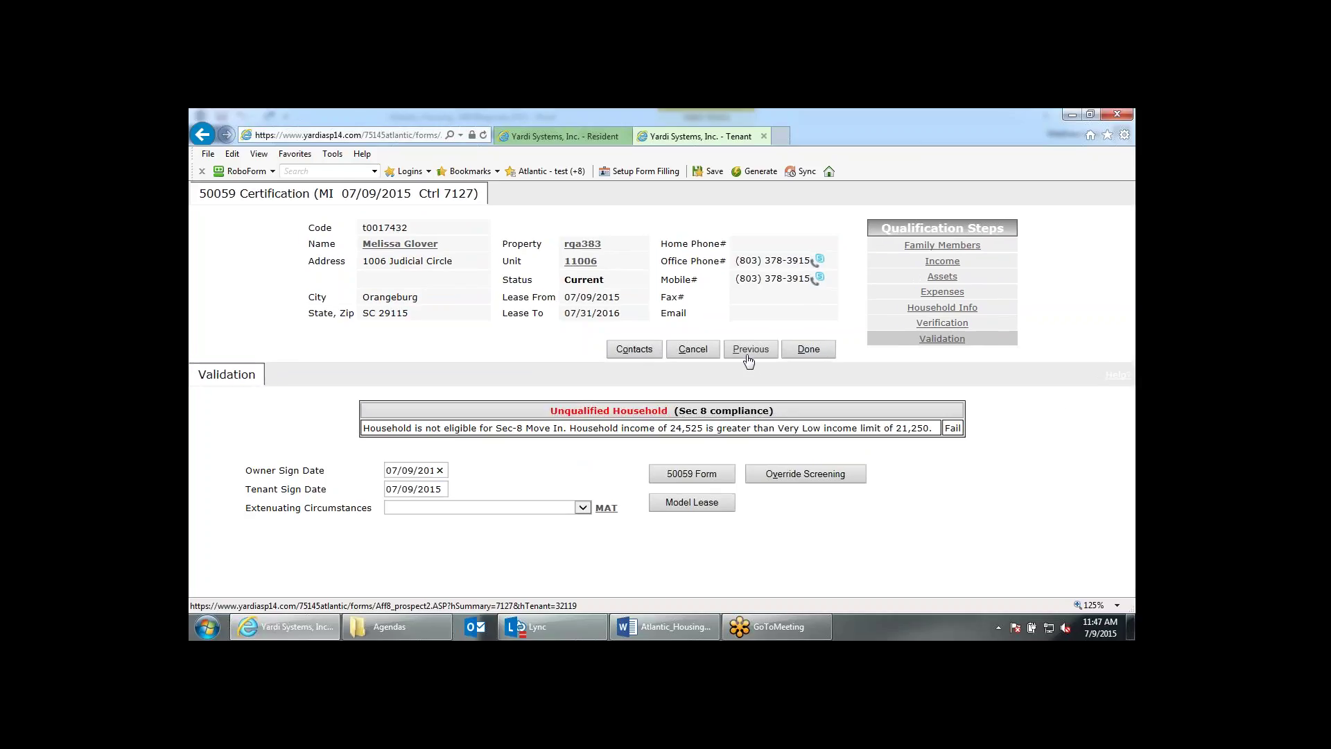
pyautogui.click(941, 266)
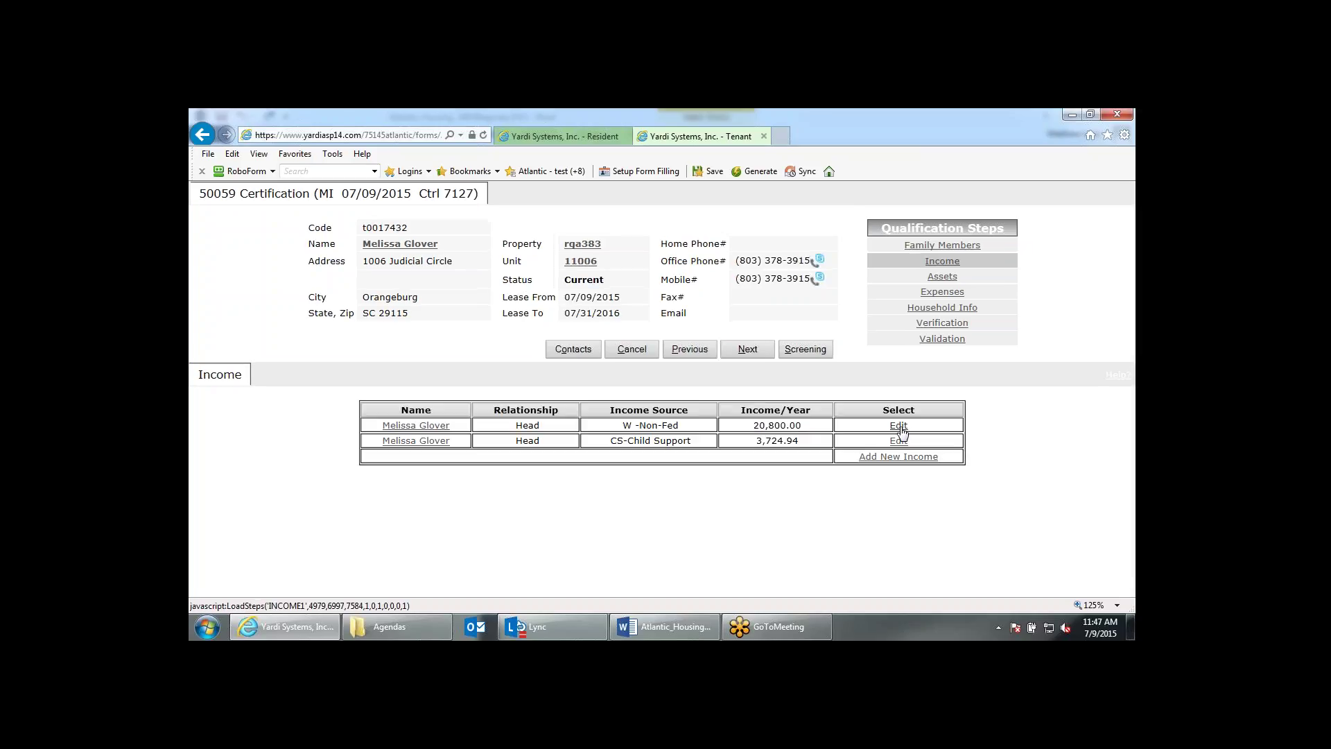
# Change the W -Non-Fed wage to 8.00 per hour and proceed to Validation.
pyautogui.click(901, 430)
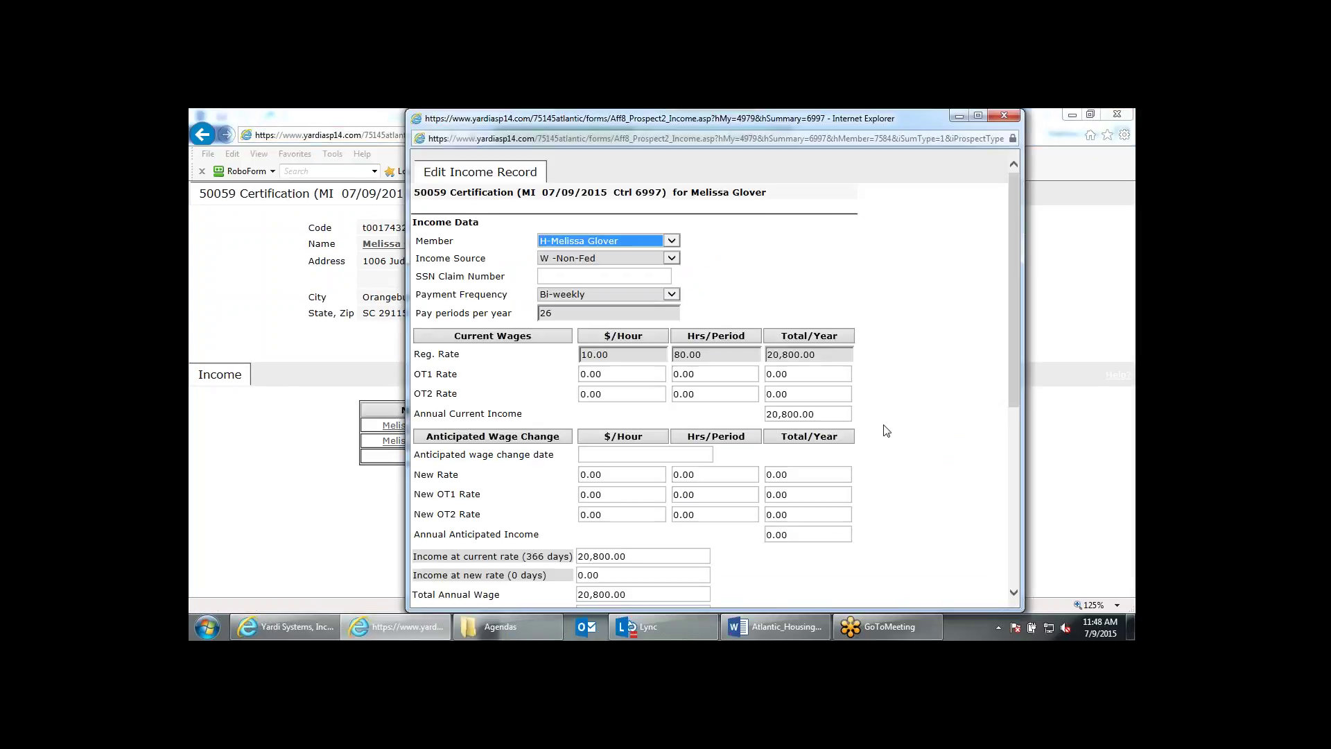
pyautogui.write('9')
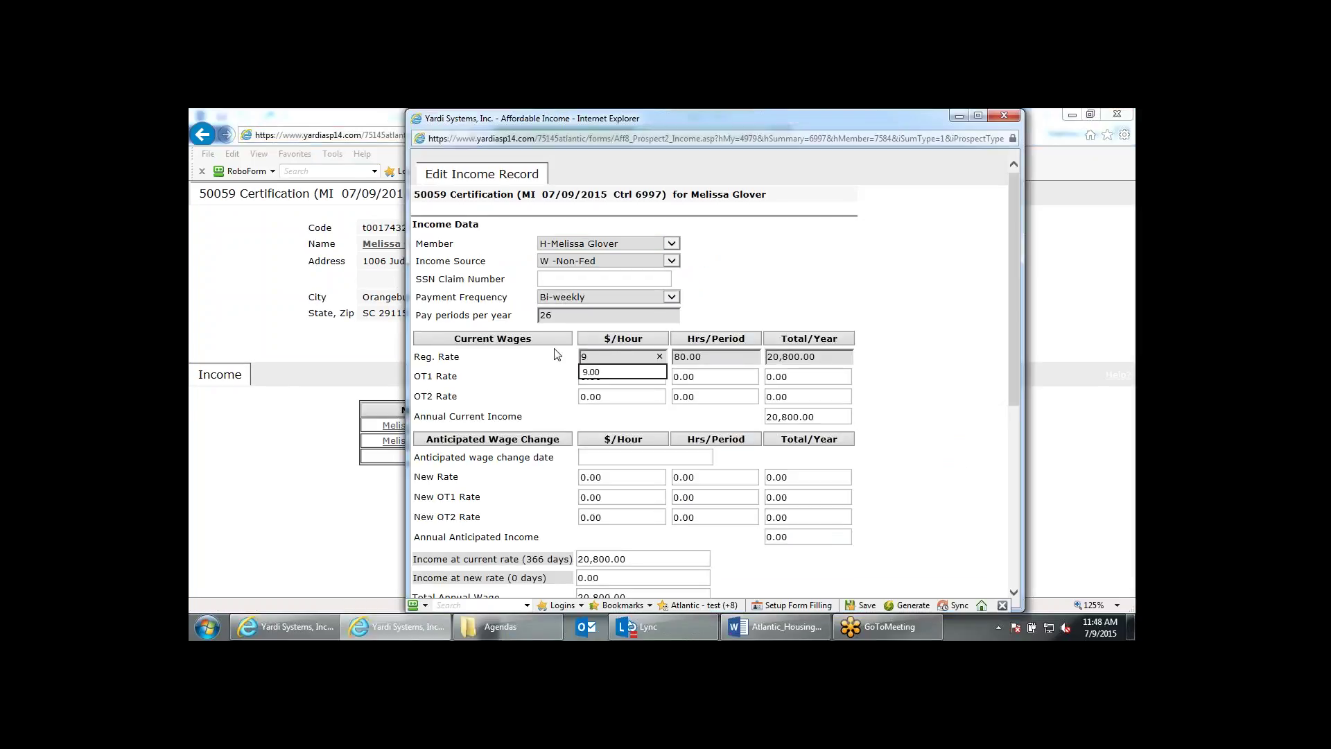
pyautogui.press('BackSpace')
pyautogui.write('8')
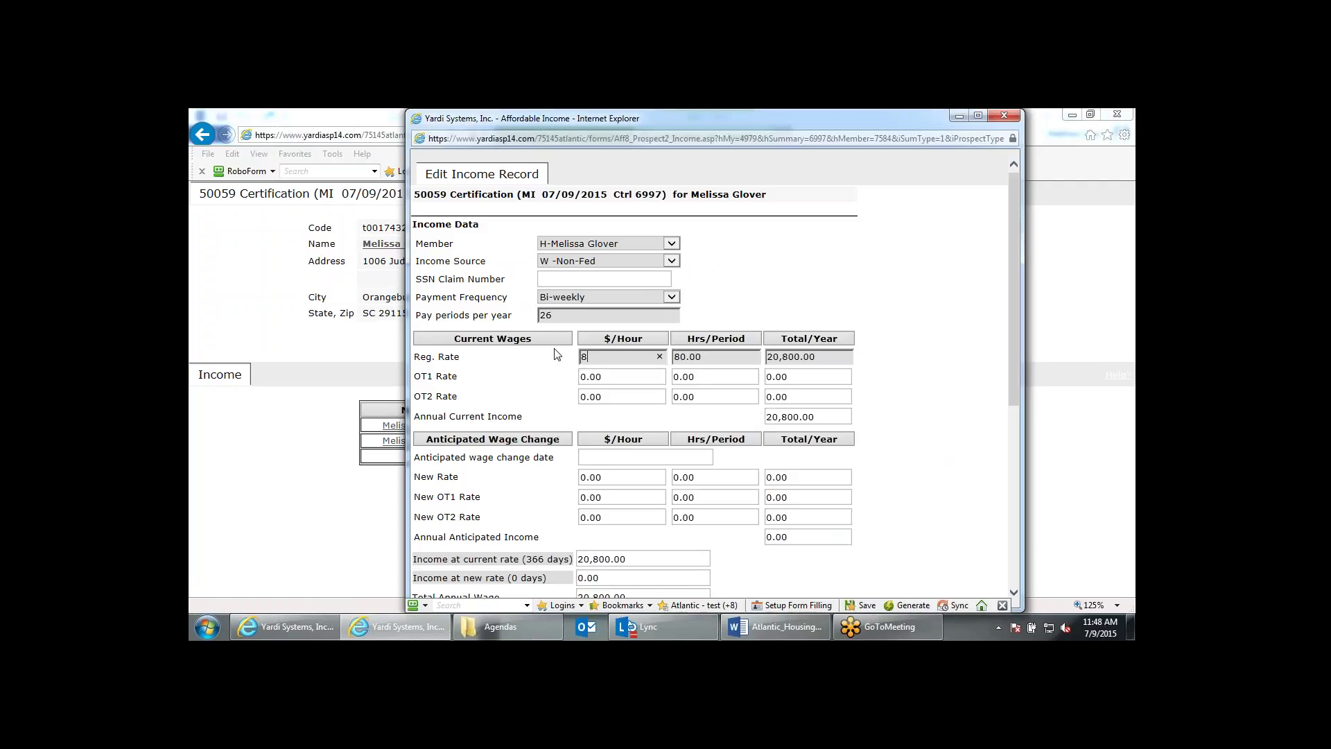
pyautogui.click(923, 300)
pyautogui.scroll(-5, 924, 300)
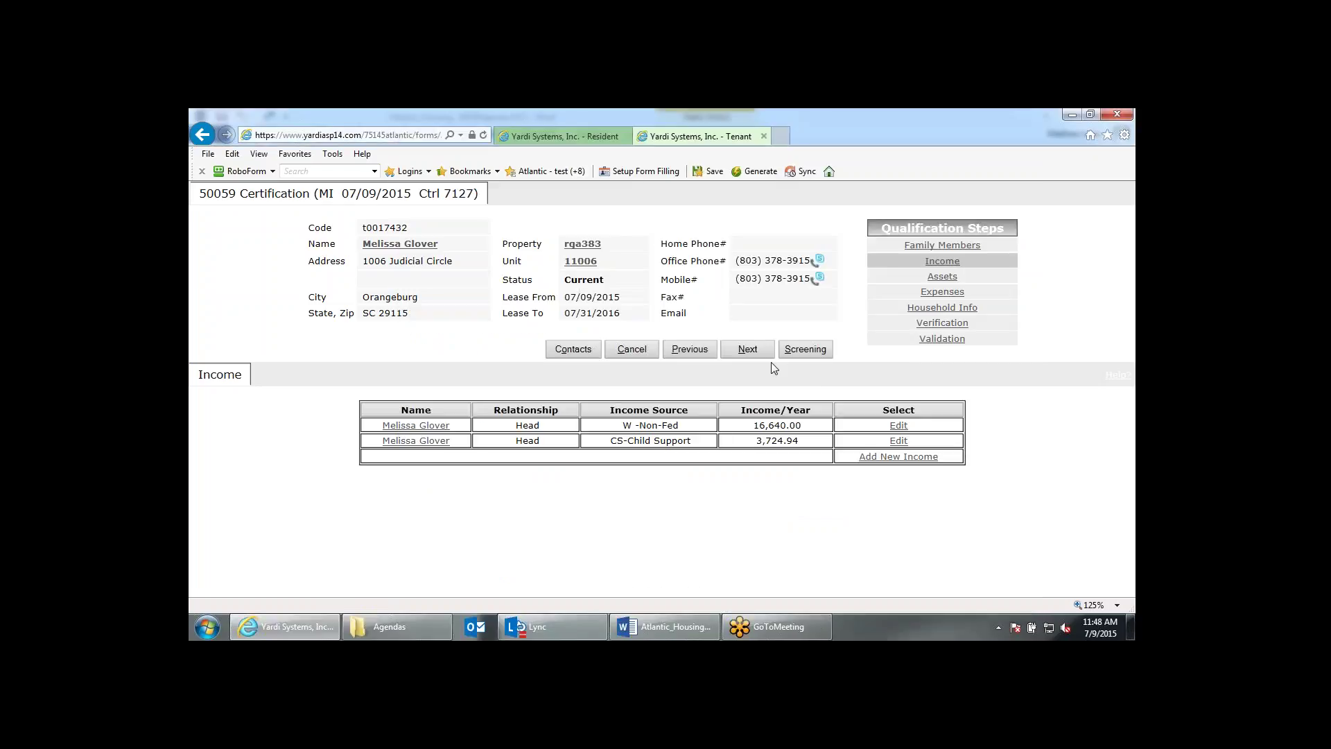
pyautogui.click(941, 339)
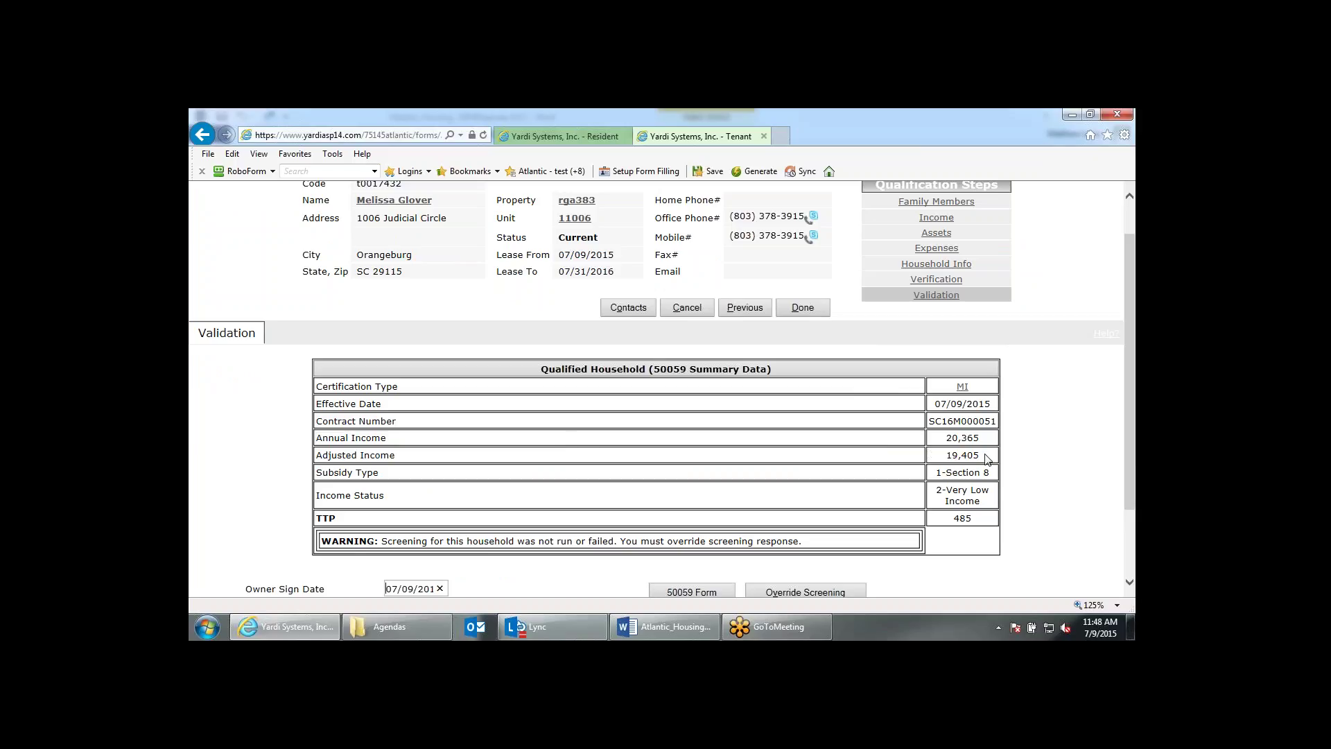
# Highlight the adjusted income of 19,405 and the TTP of 485.
pyautogui.moveTo(985, 458); pyautogui.dragTo(947, 460)
pyautogui.moveTo(980, 521); pyautogui.dragTo(956, 513)
pyautogui.scroll(-3, 913, 502)
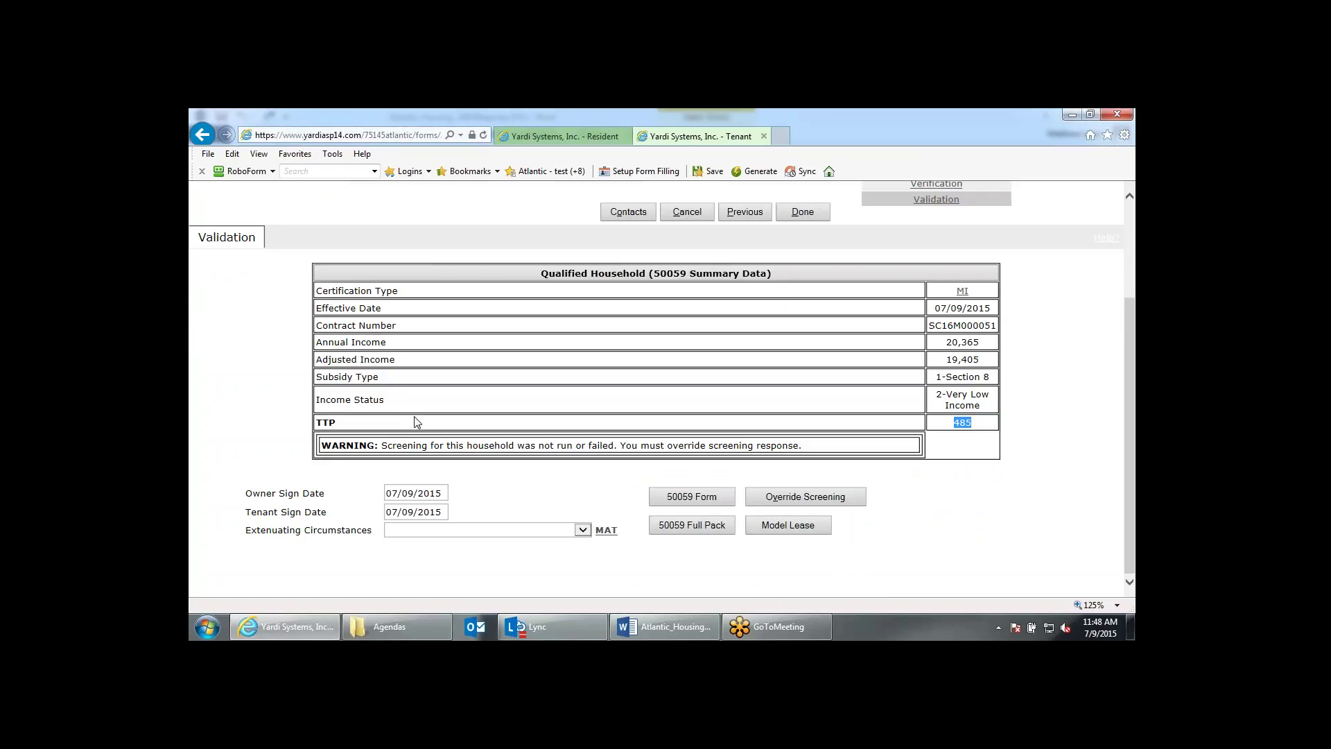
# Override screening for the household and confirm the override.
pyautogui.click(895, 513)
pyautogui.click(855, 505)
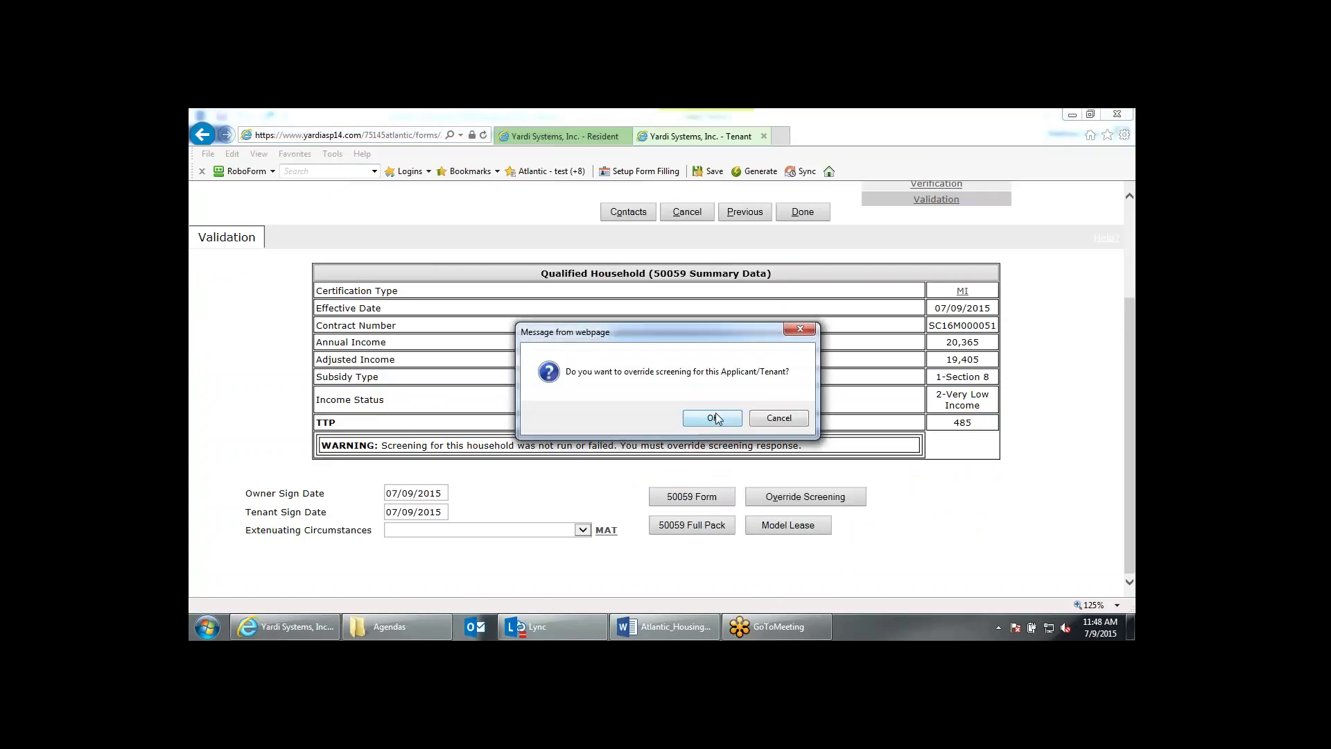
pyautogui.click(714, 418)
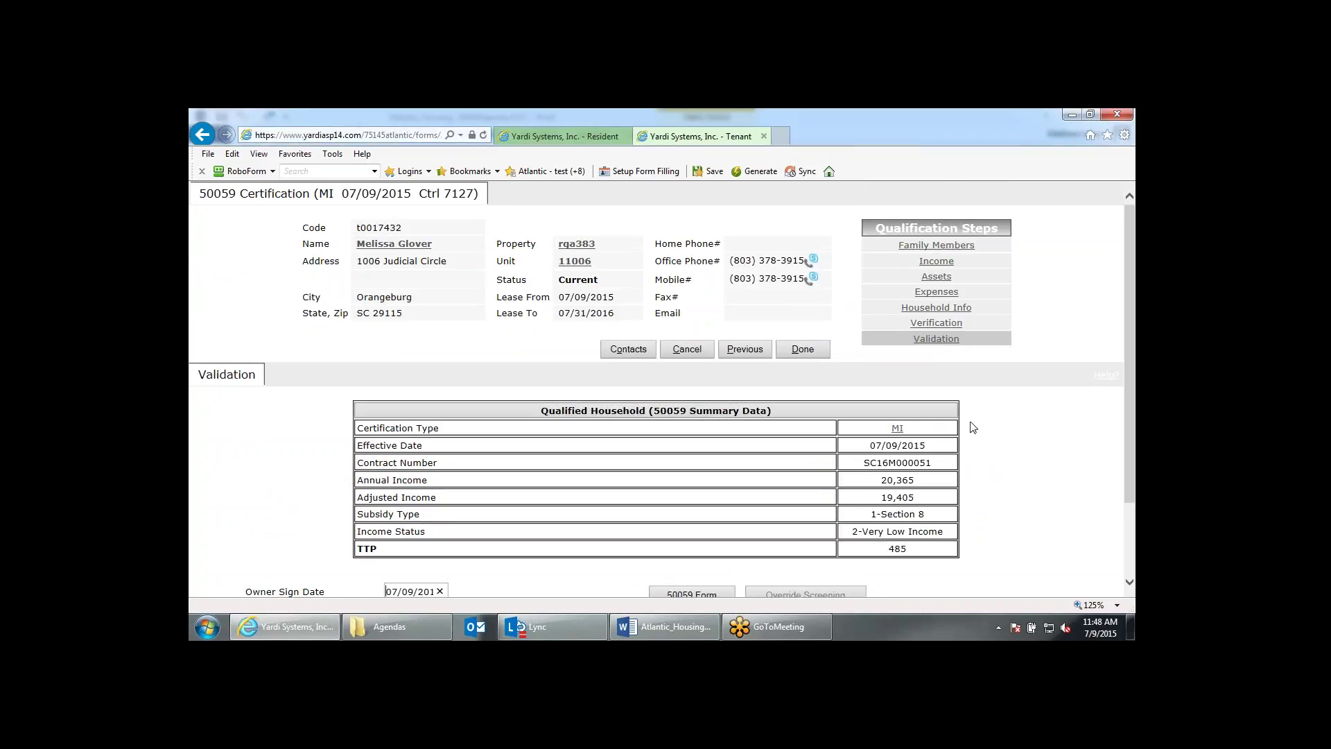
pyautogui.click(975, 424)
pyautogui.scroll(-2, 983, 427)
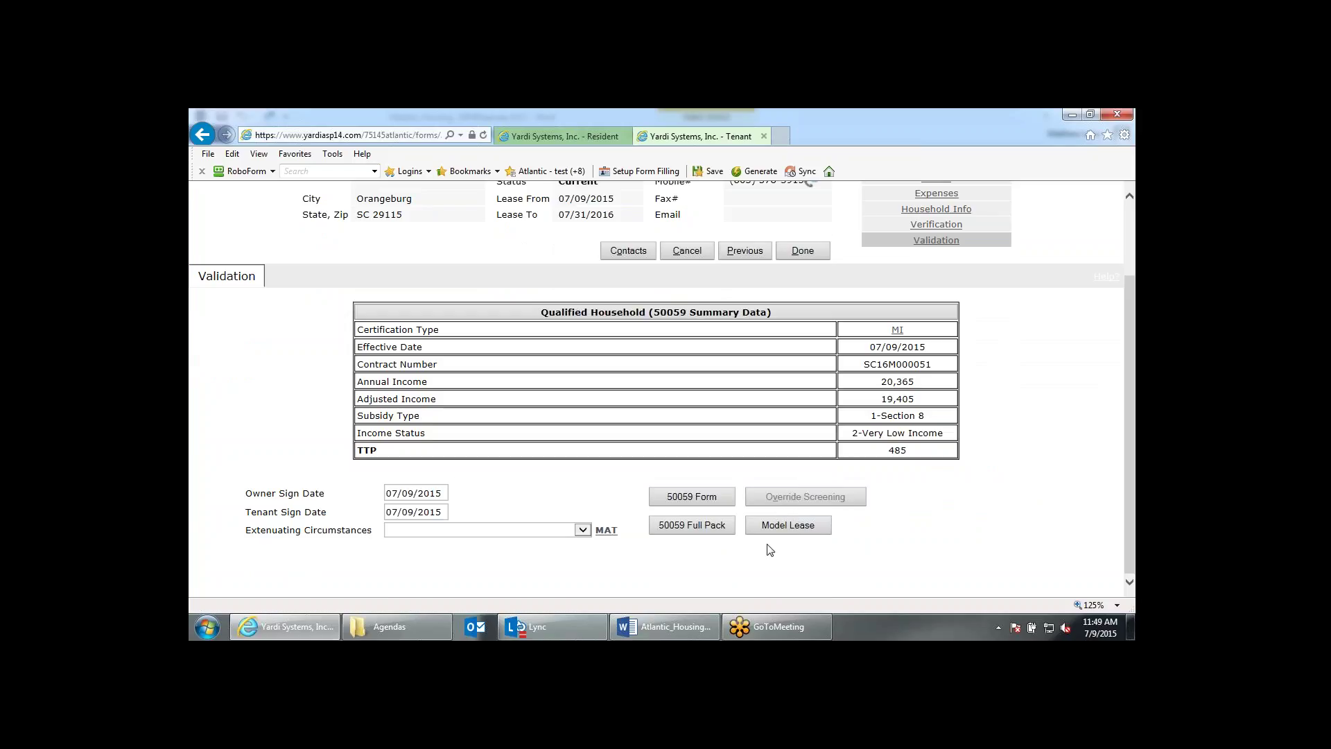
pyautogui.scroll(3, 924, 553)
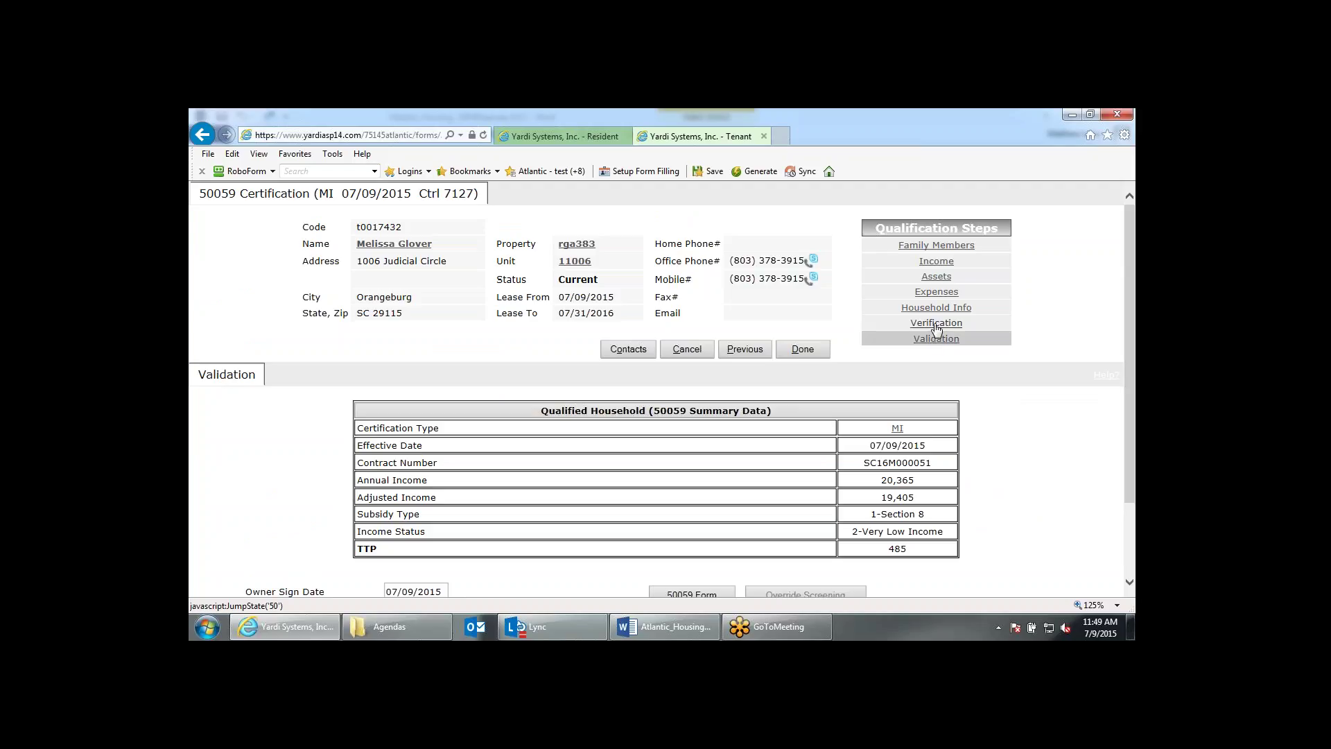
# Open Verification and review the child support and wage income records.
pyautogui.click(936, 323)
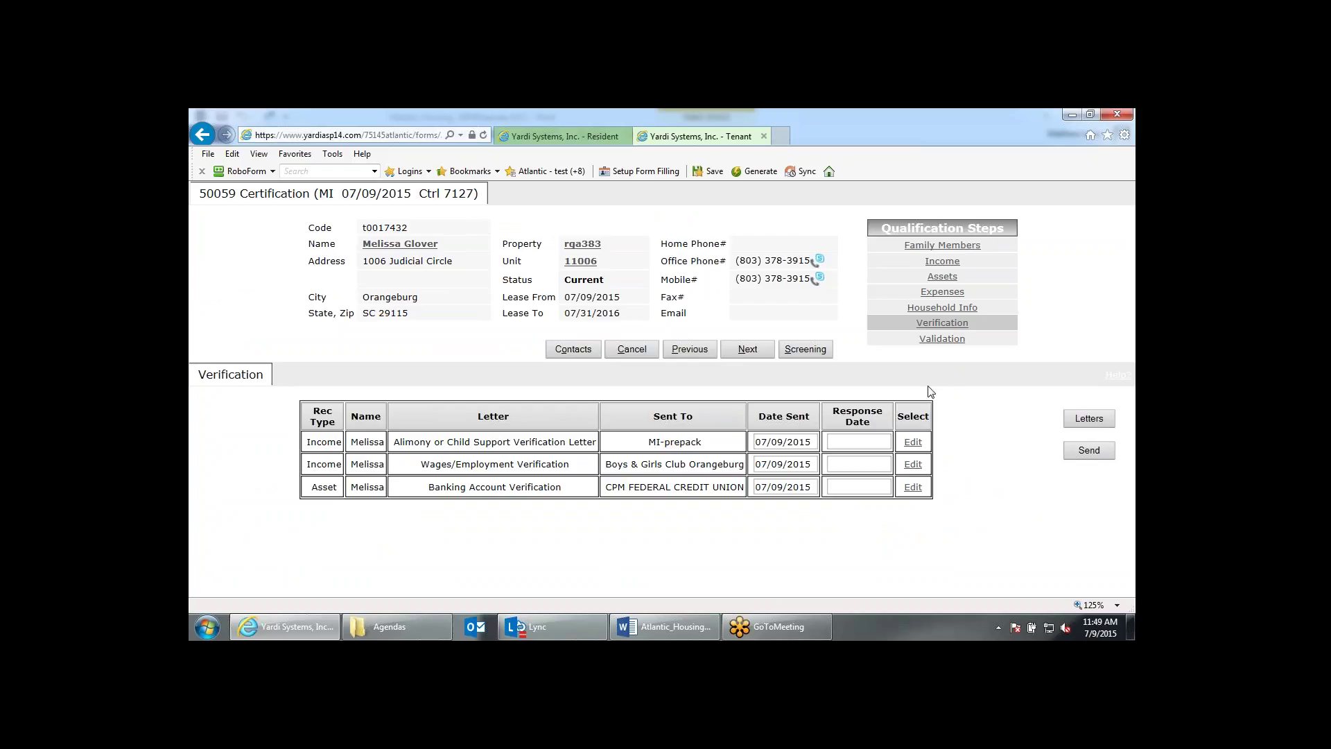
pyautogui.click(914, 443)
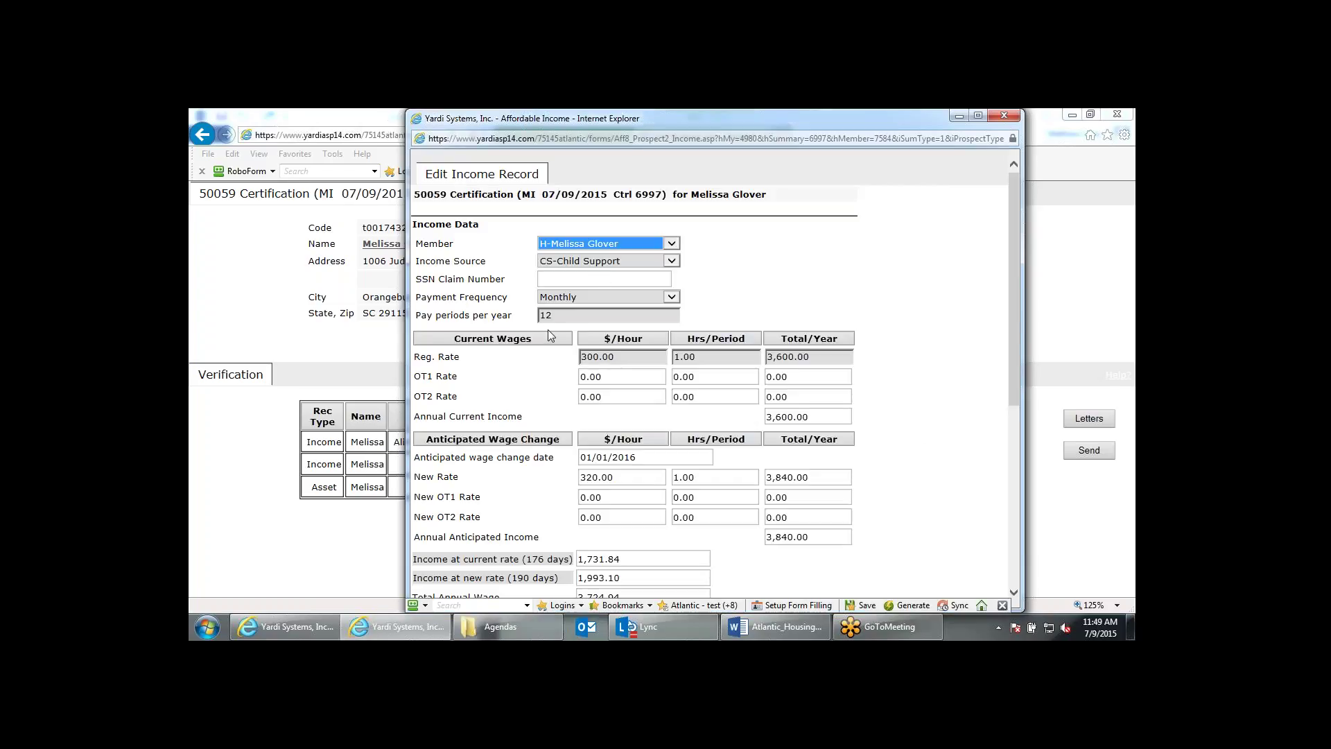
pyautogui.click(1003, 117)
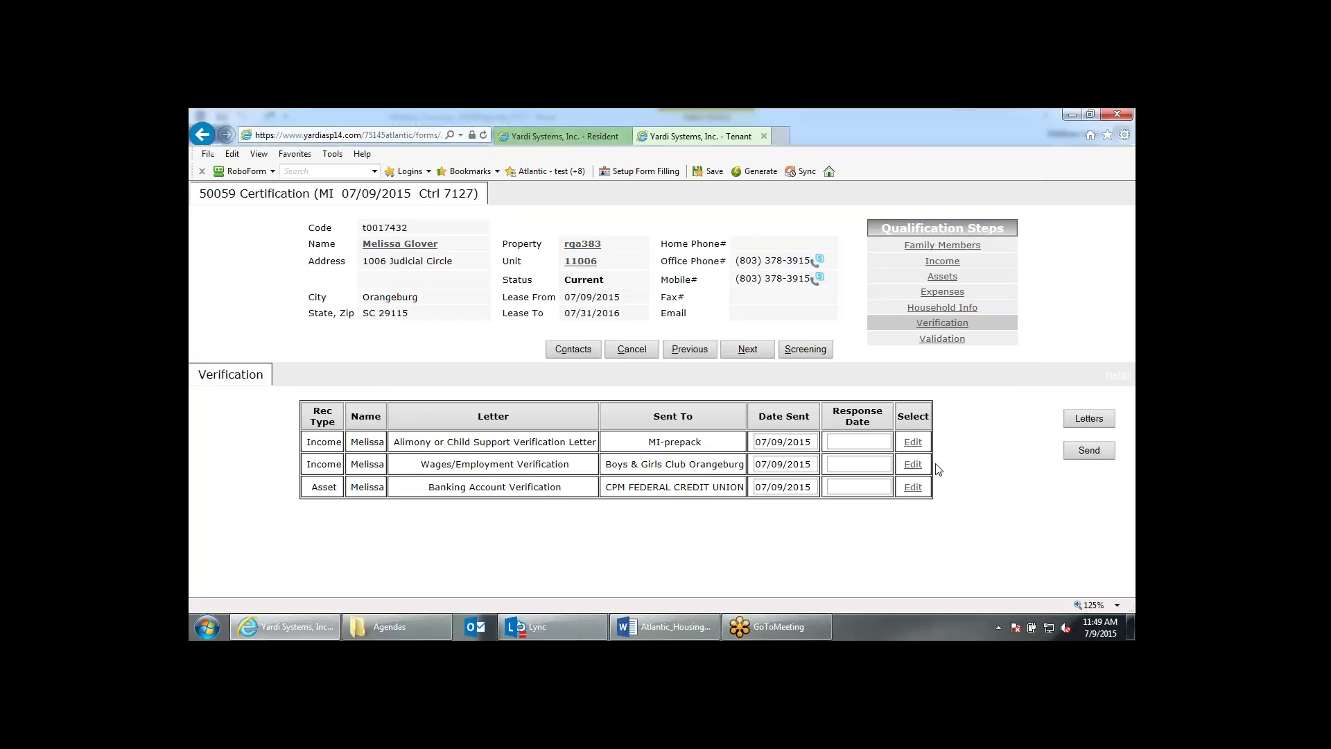
pyautogui.click(915, 464)
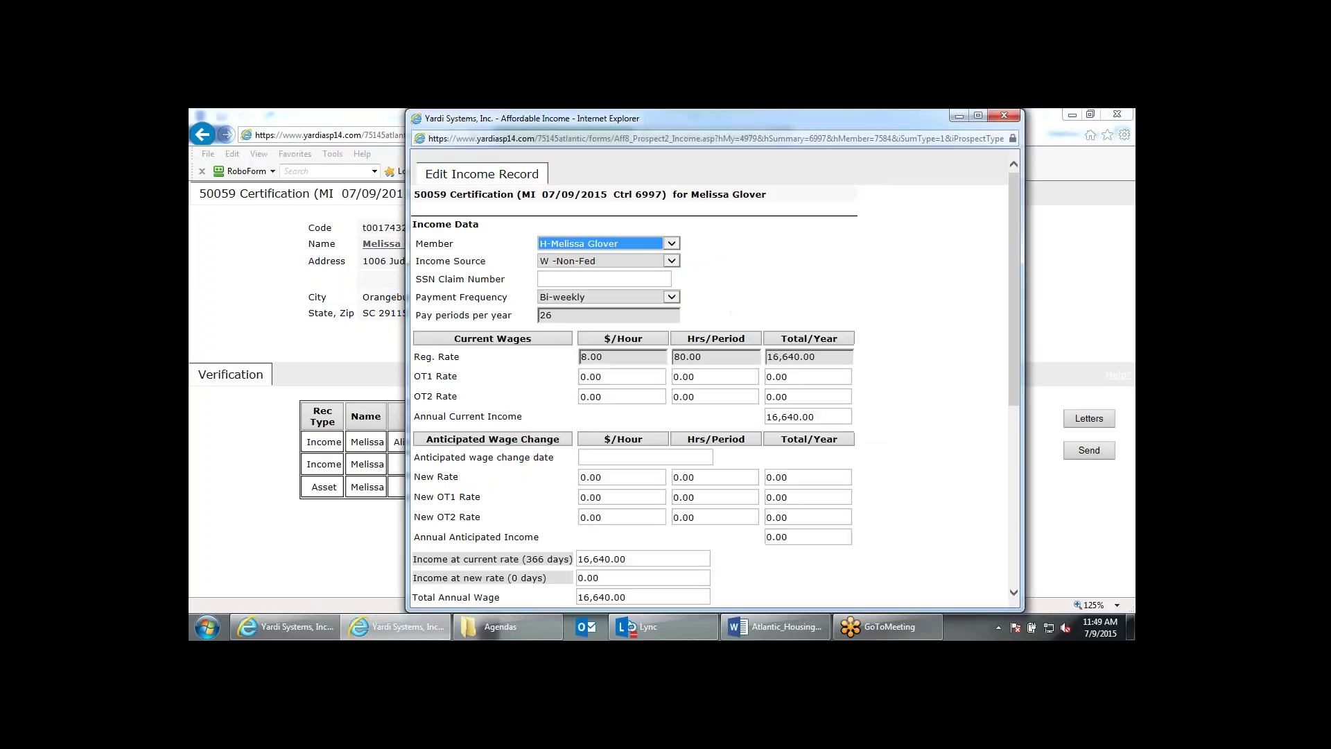
pyautogui.scroll(-10, 741, 326)
pyautogui.scroll(1, 742, 327)
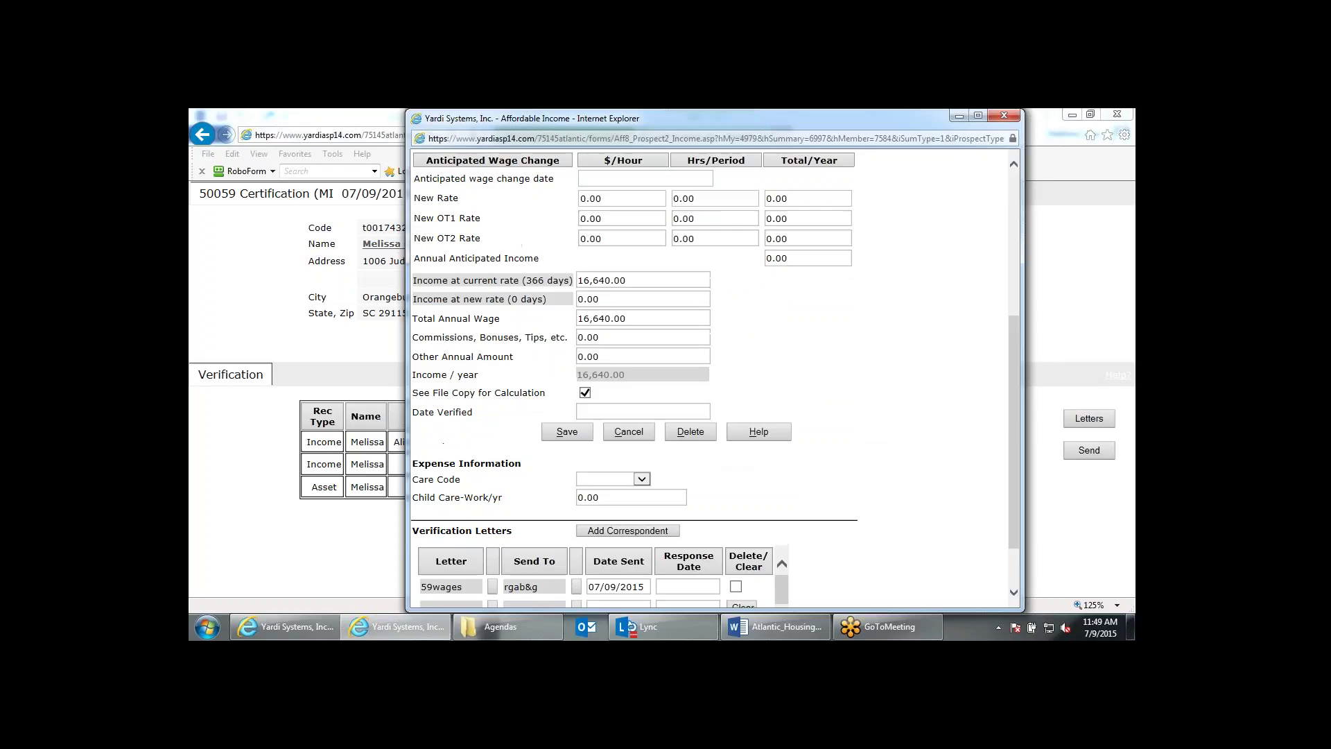
pyautogui.click(1003, 116)
# Copy the 07/09/2015 sent date into all three response dates and return to Validation.
pyautogui.click(784, 441)
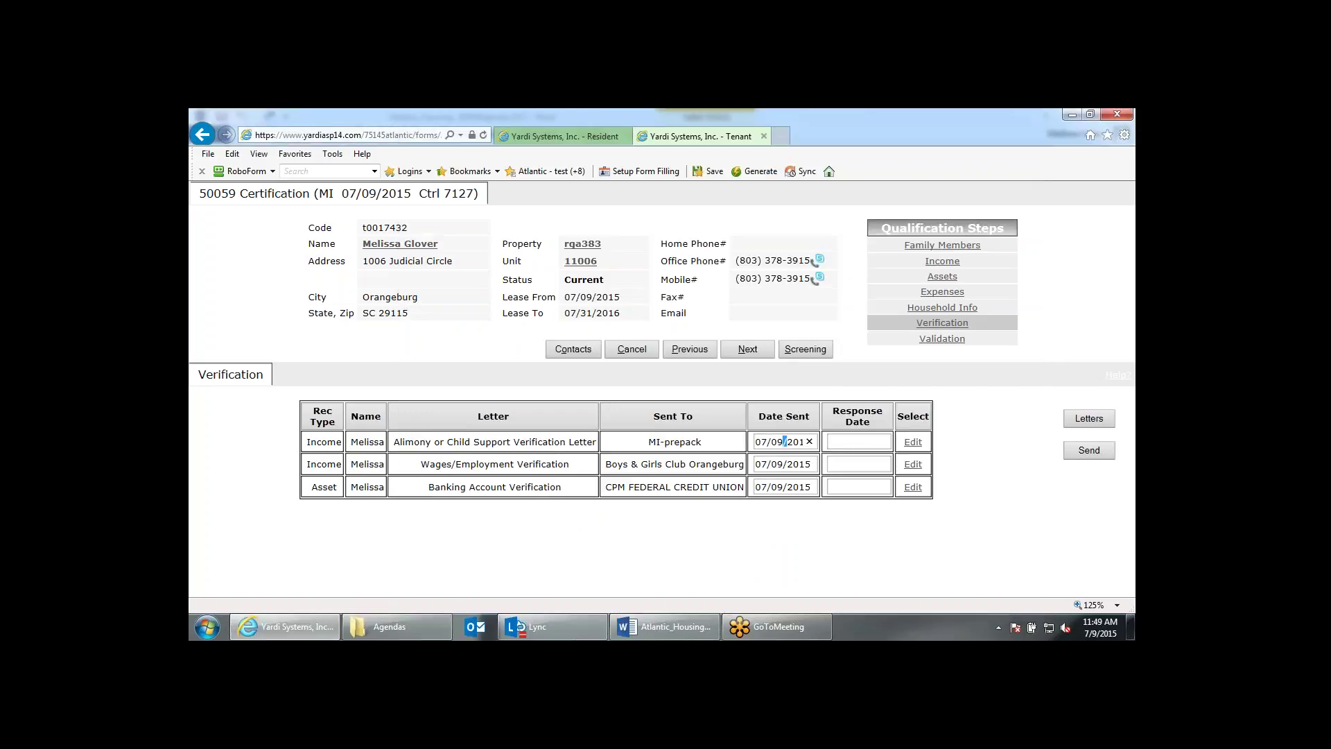
pyautogui.doubleClick(784, 441)
pyautogui.hotkey('ctrl', 'c')
pyautogui.click(857, 442)
pyautogui.hotkey('ctrl', 'v')
pyautogui.click(857, 463)
pyautogui.hotkey('ctrl', 'v')
pyautogui.click(857, 486)
pyautogui.hotkey('ctrl', 'v')
pyautogui.click(767, 375)
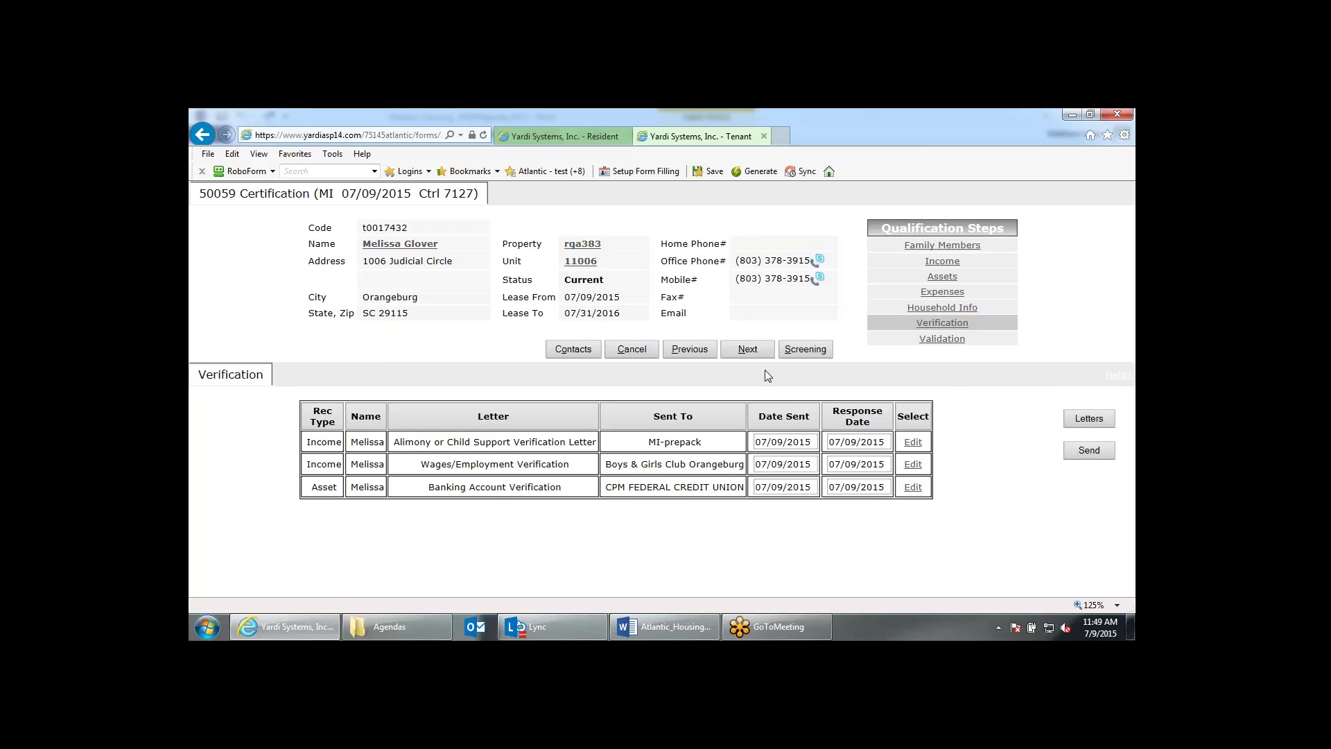
pyautogui.click(756, 353)
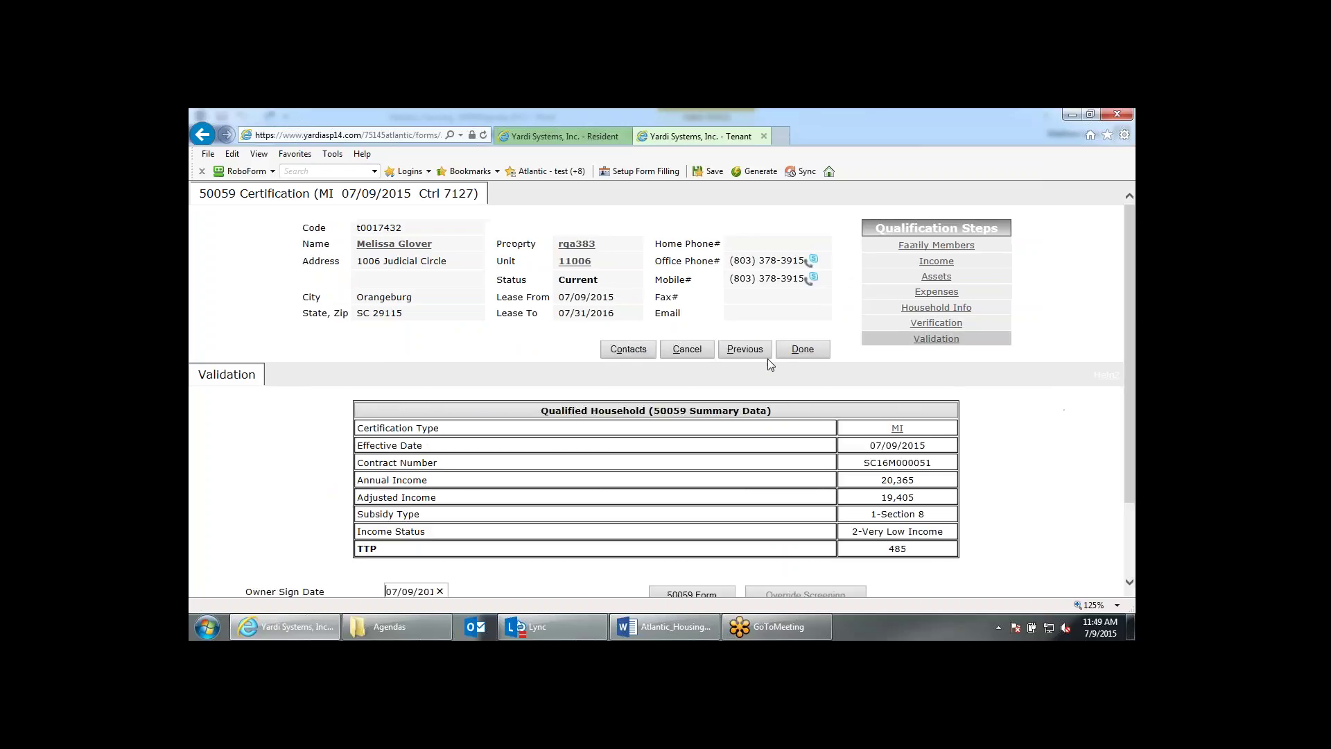
# Finish the certification with Done and confirm closing the tenant tab.
pyautogui.scroll(-1, 758, 337)
pyautogui.scroll(-2, 758, 337)
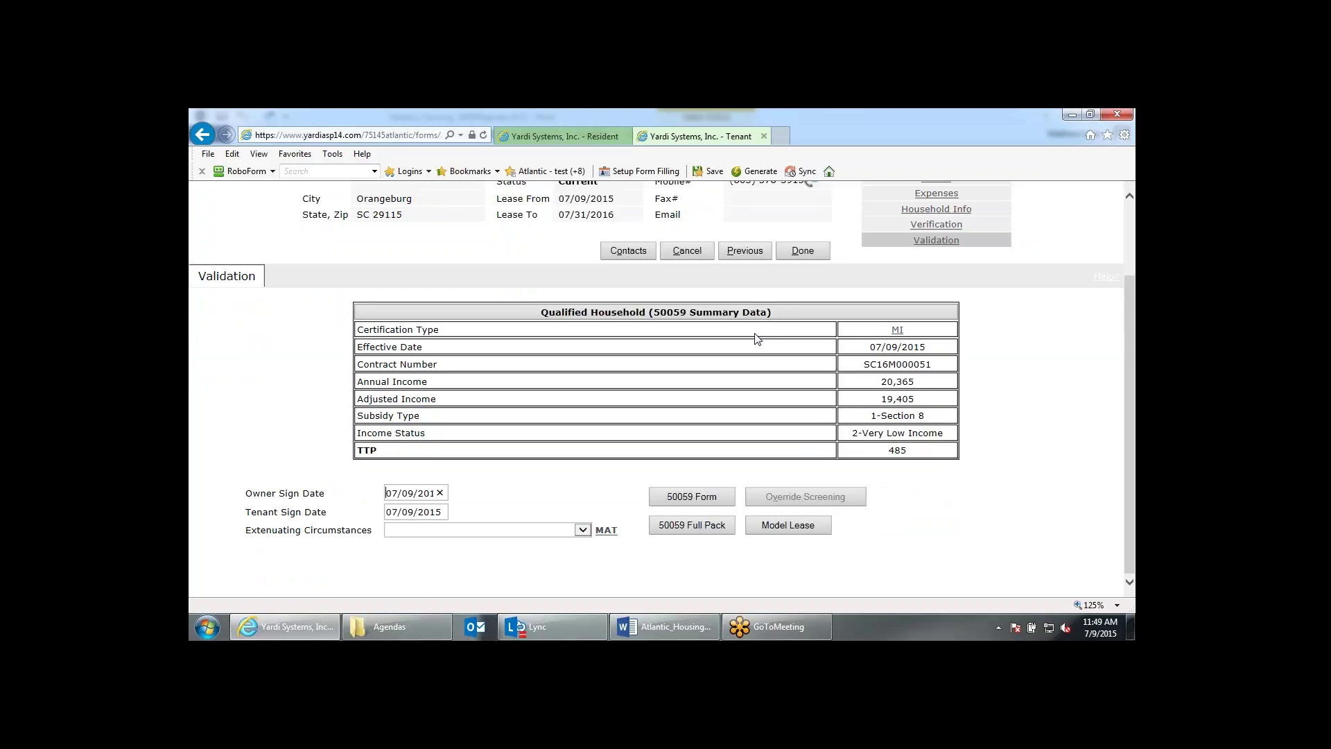
pyautogui.scroll(2, 757, 339)
pyautogui.click(802, 251)
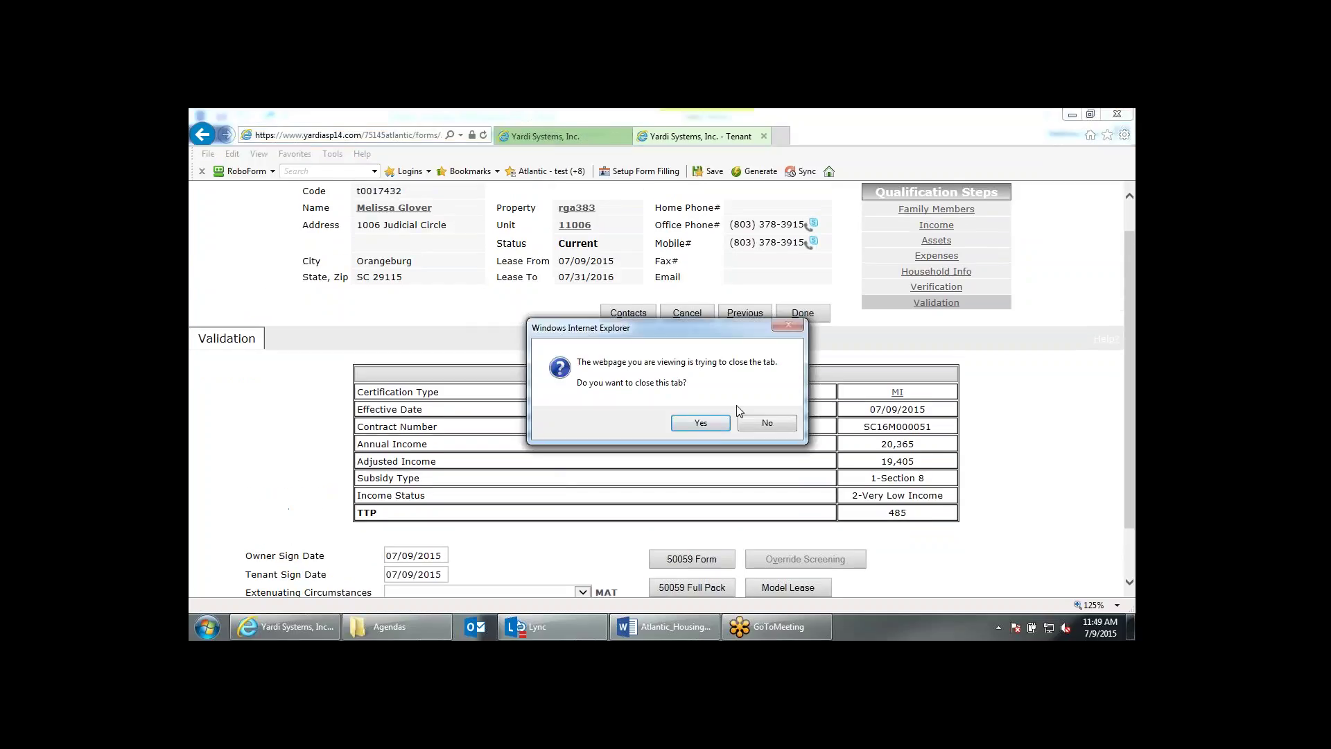
pyautogui.click(701, 423)
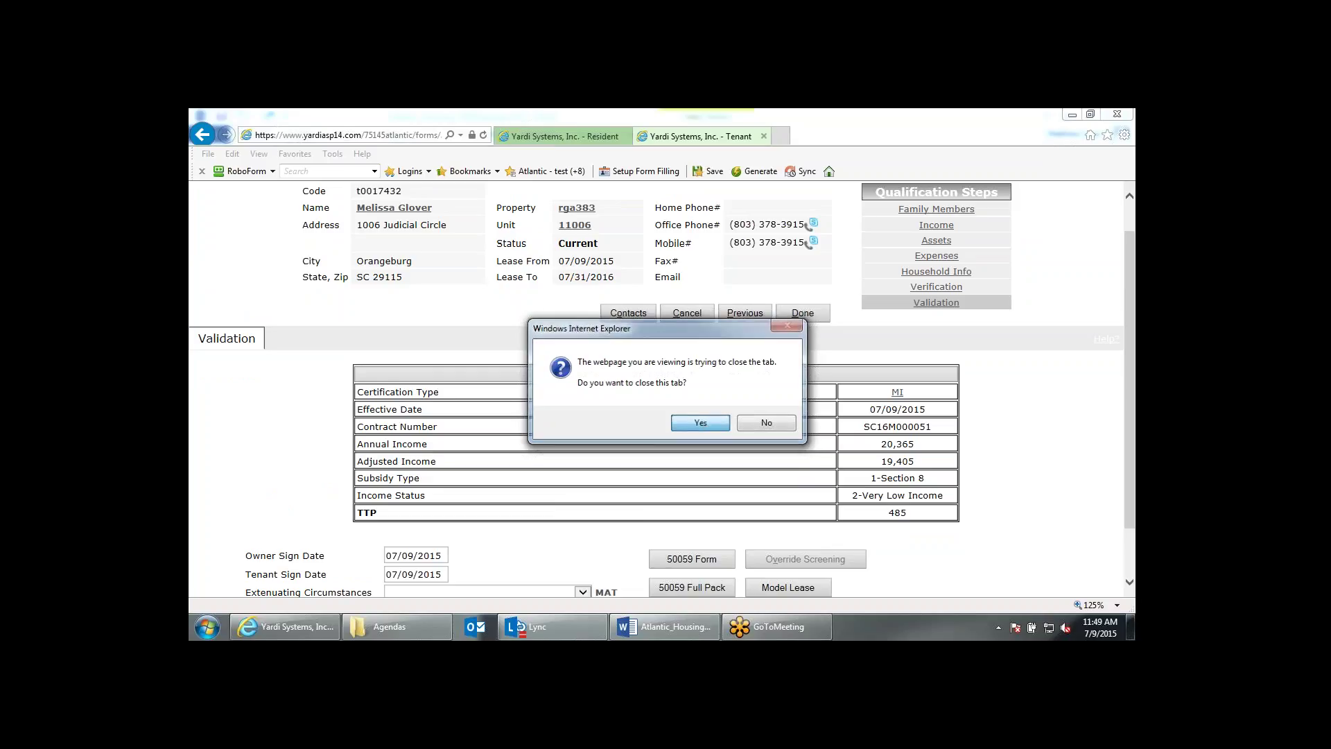
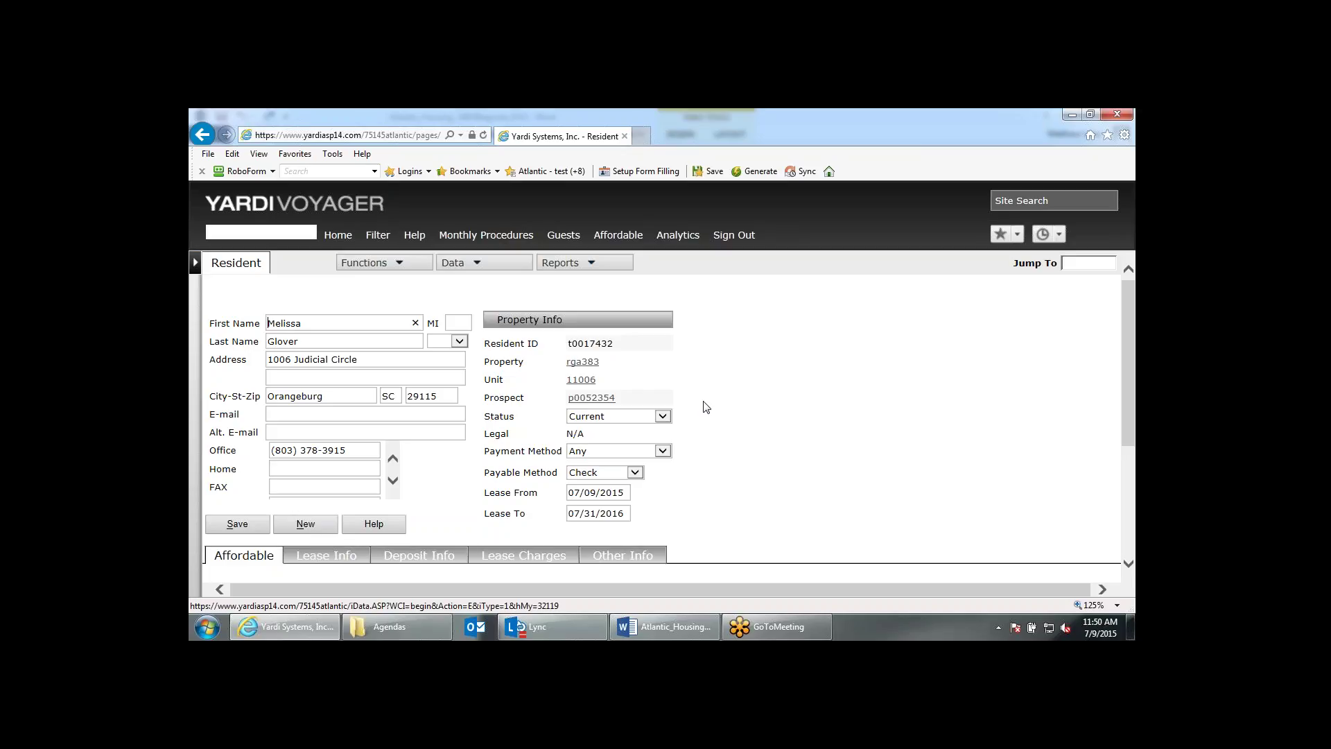
# Open the 07/09/2015 MI 50059 certification from the Affordable tab to its three family members.
pyautogui.scroll(-2, 704, 407)
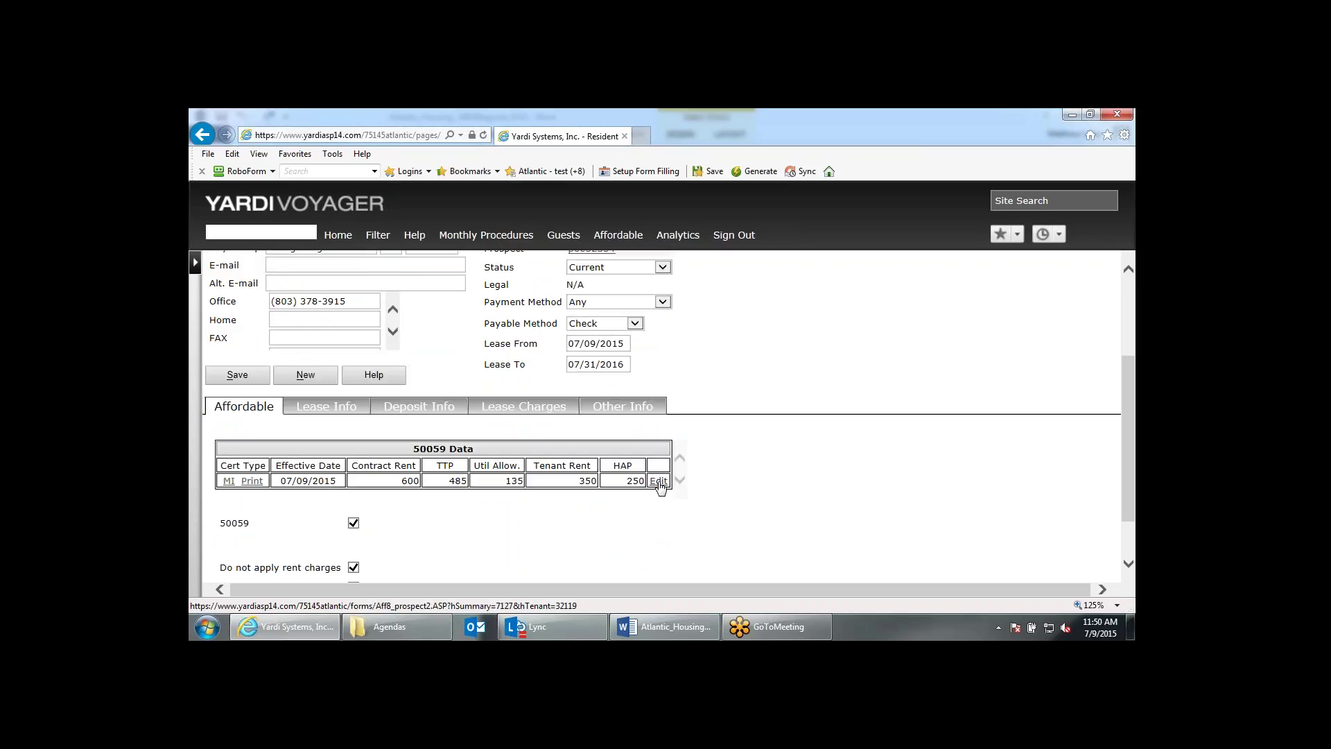
pyautogui.scroll(2, 829, 478)
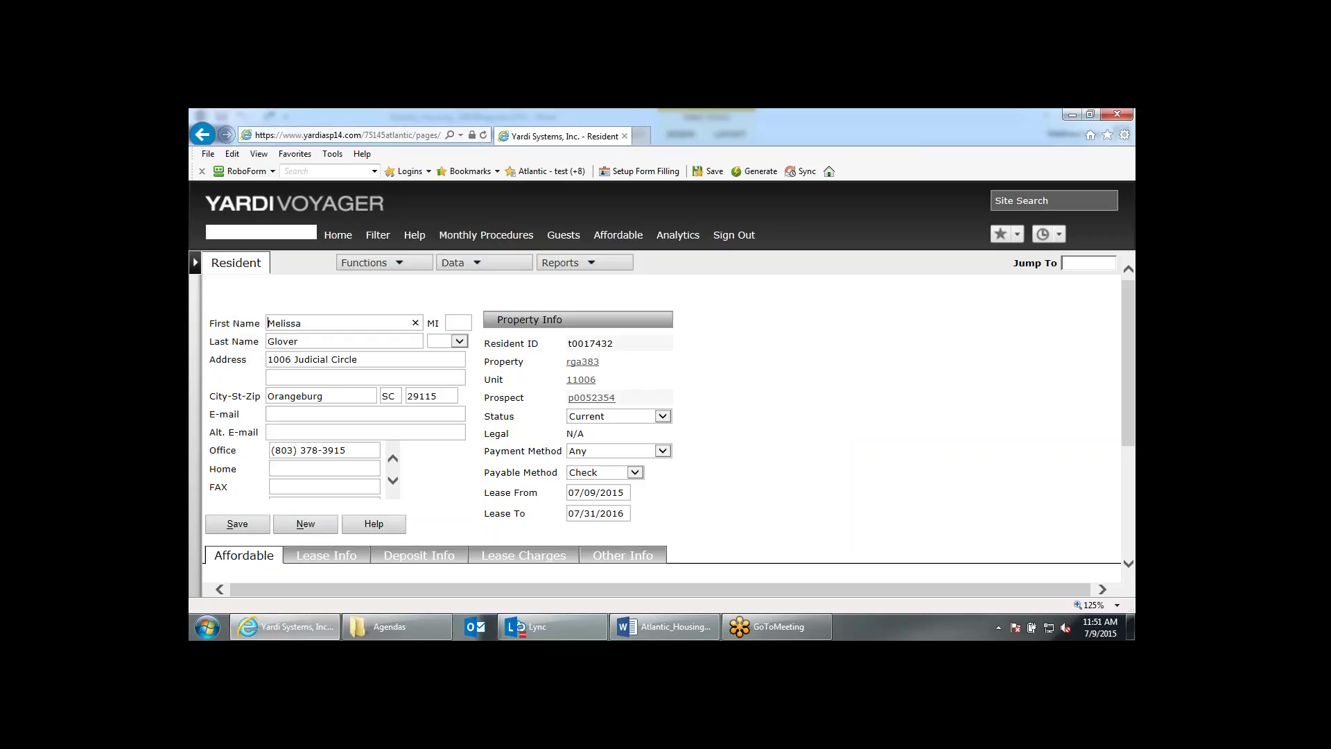
pyautogui.scroll(-3, 835, 439)
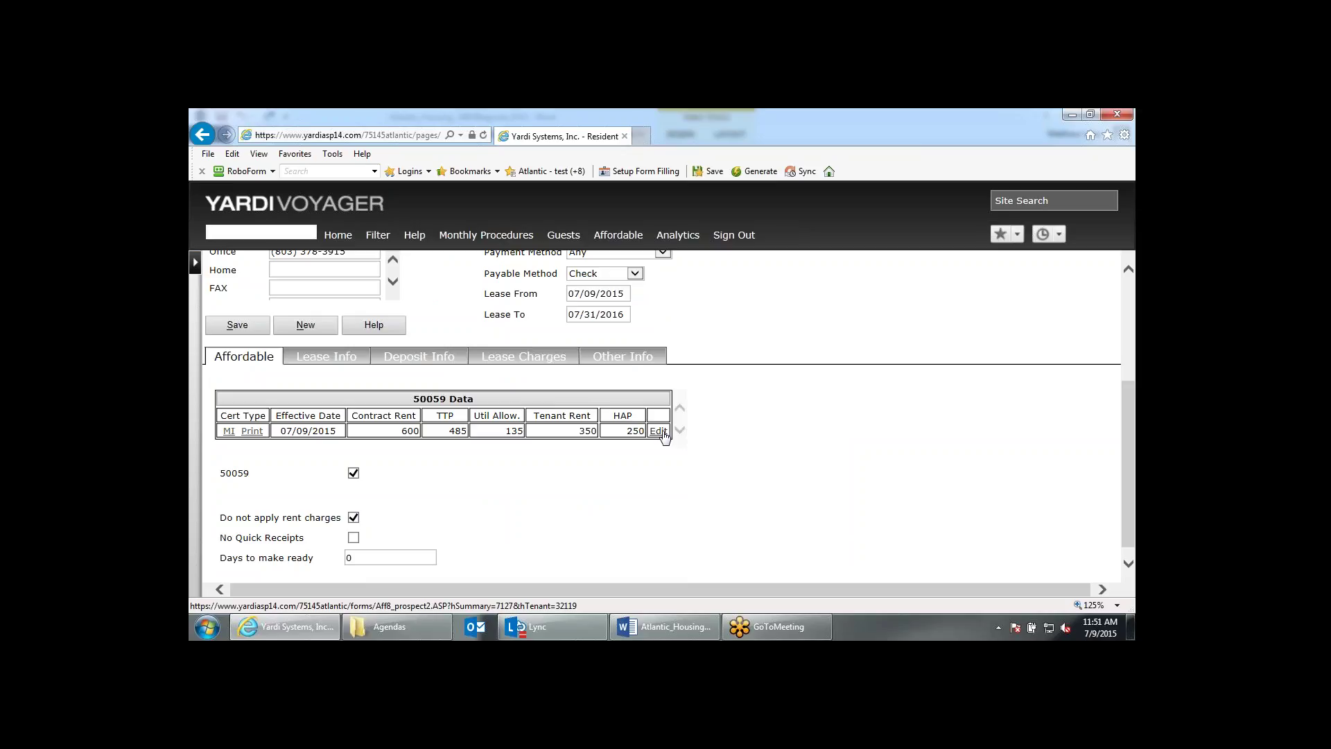
pyautogui.click(657, 431)
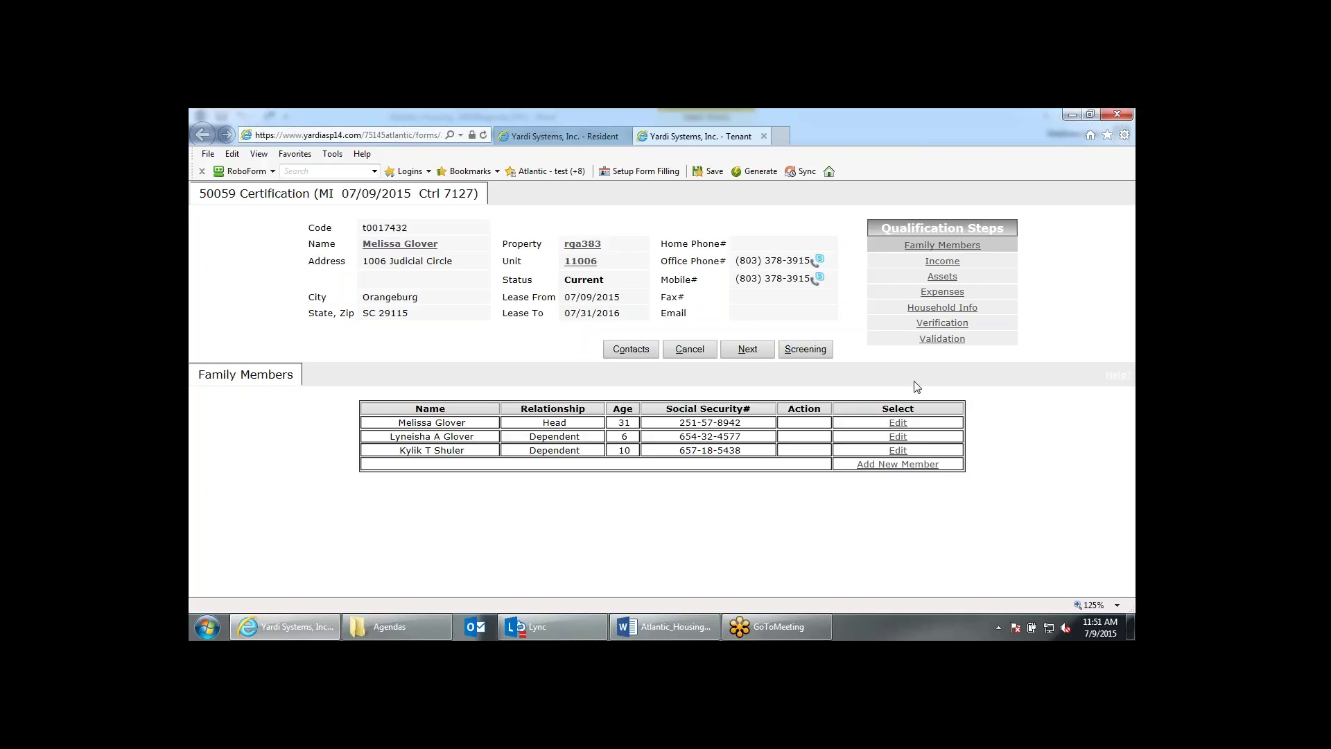
# Review one household member's detail record, then close it.
pyautogui.click(898, 423)
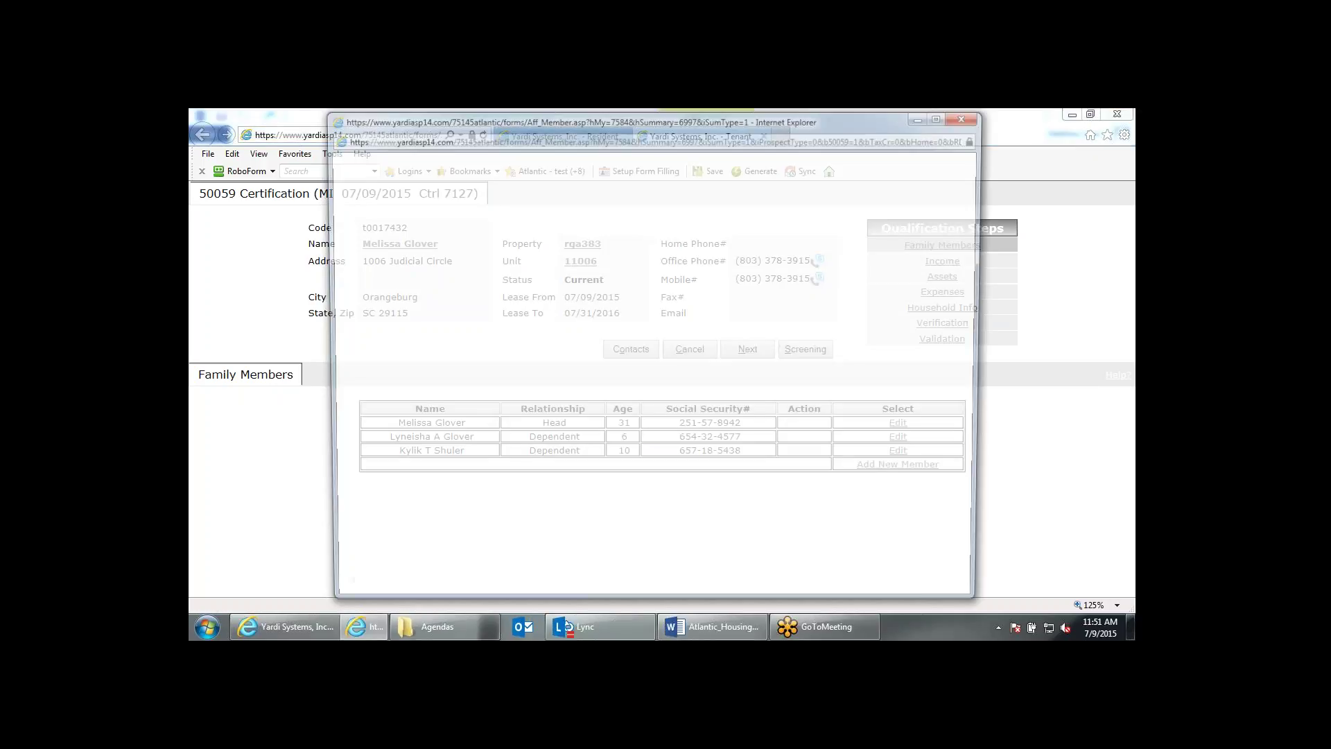
pyautogui.scroll(-3, 684, 499)
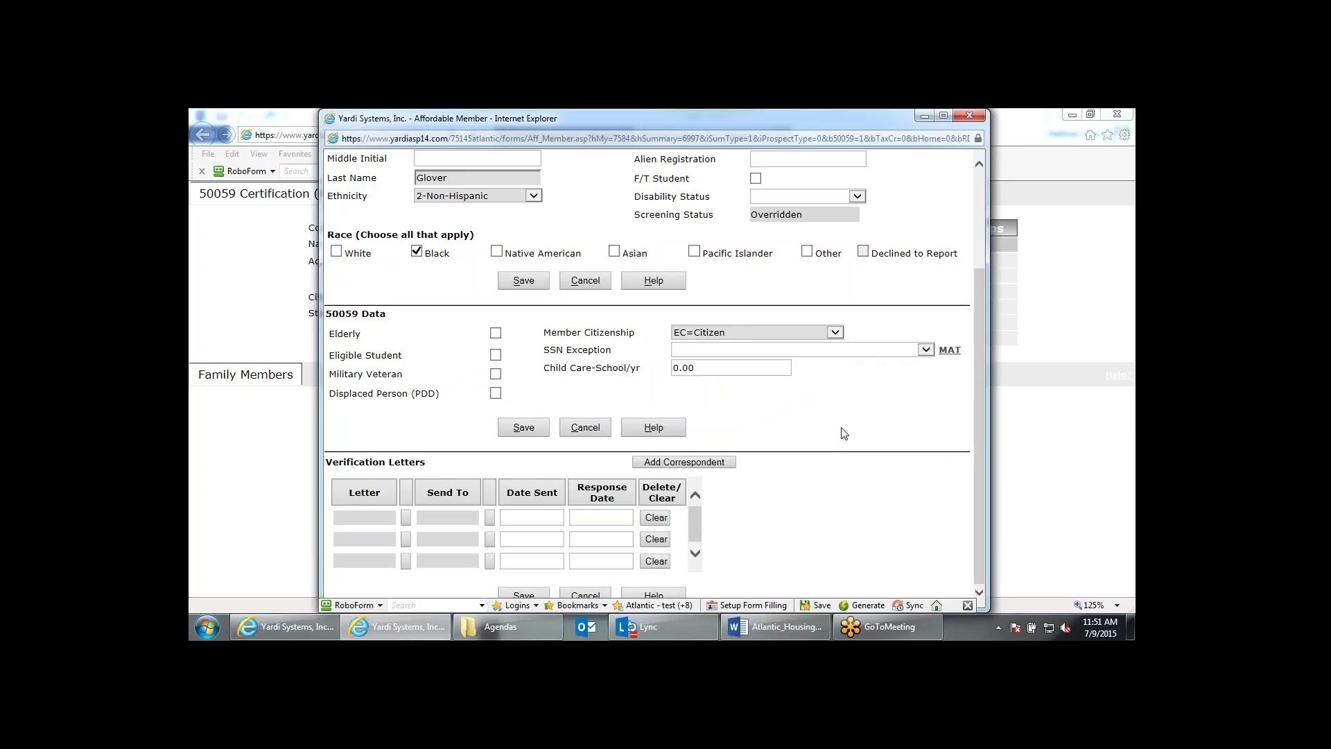
pyautogui.click(967, 116)
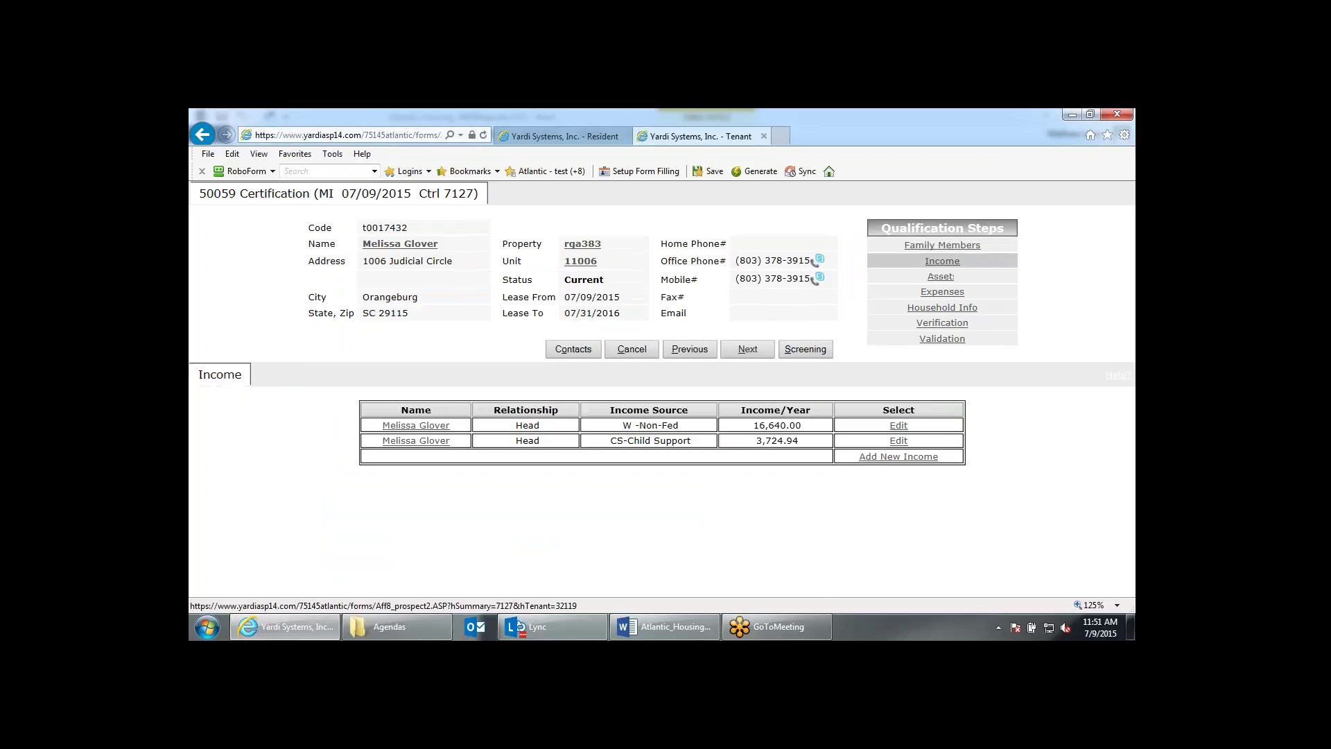
# Open the 16,640.00 W-Non-Fed wage record and browse the verification letter types, keeping 59wages.
pyautogui.click(898, 426)
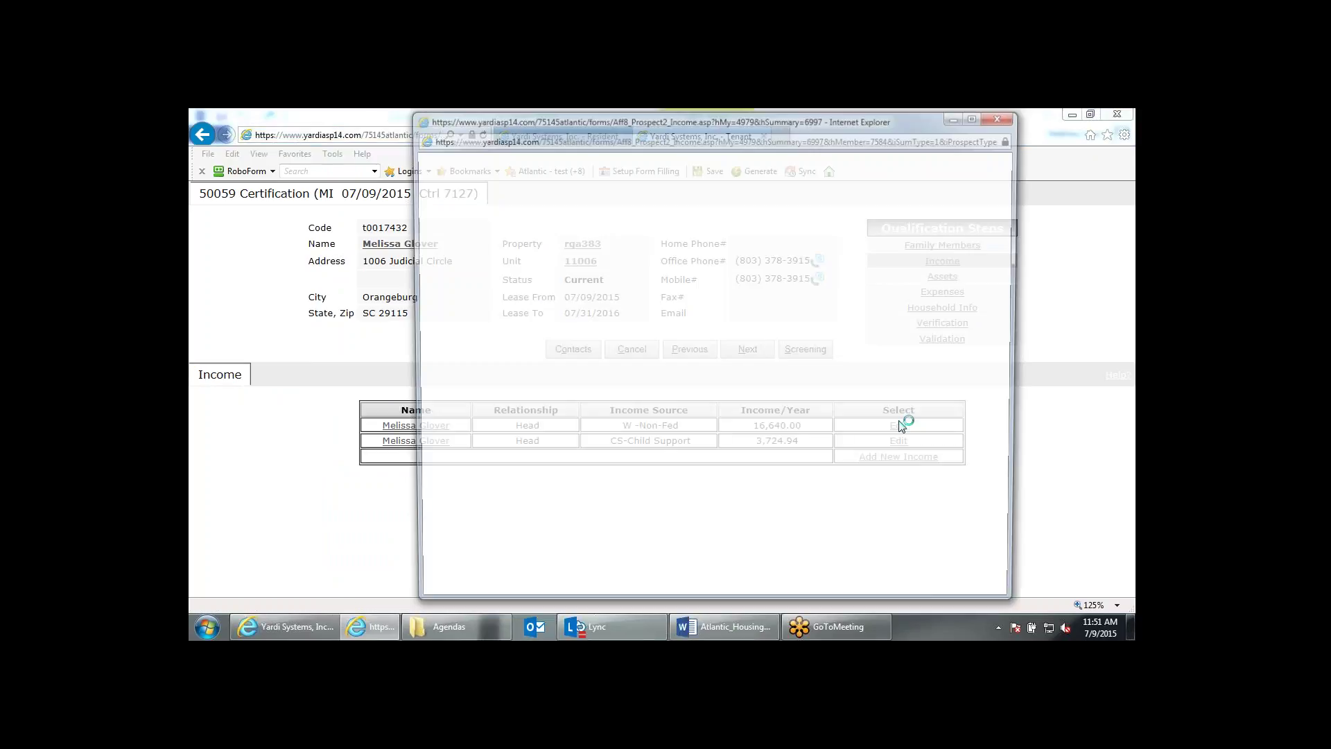
pyautogui.scroll(-4, 865, 426)
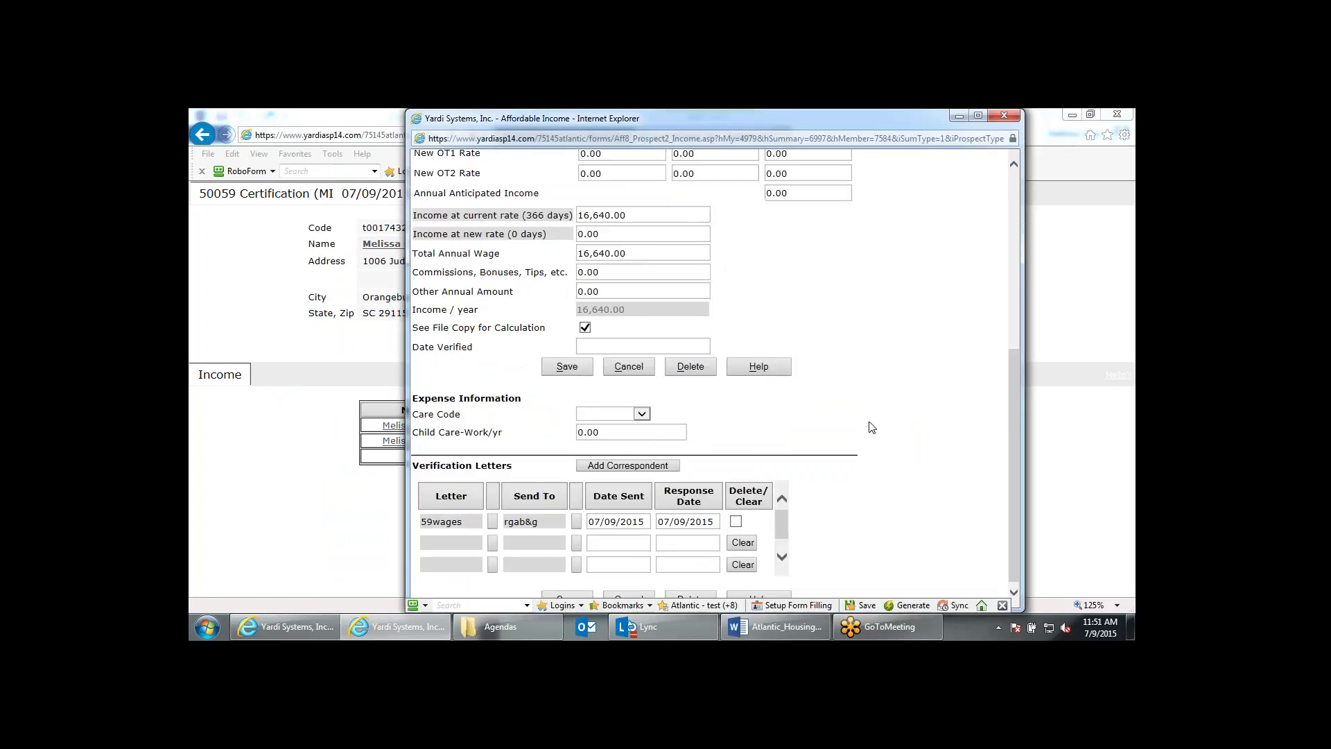
pyautogui.click(492, 518)
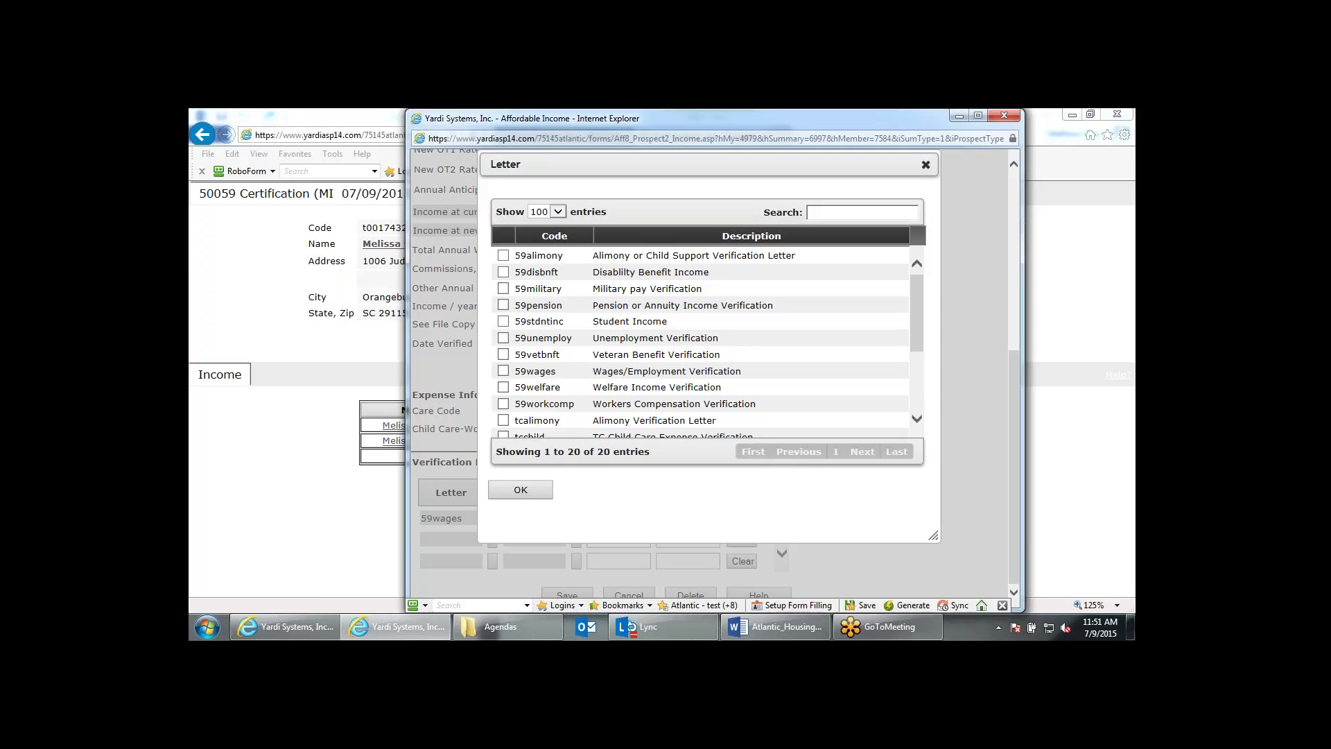
pyautogui.scroll(-2, 608, 269)
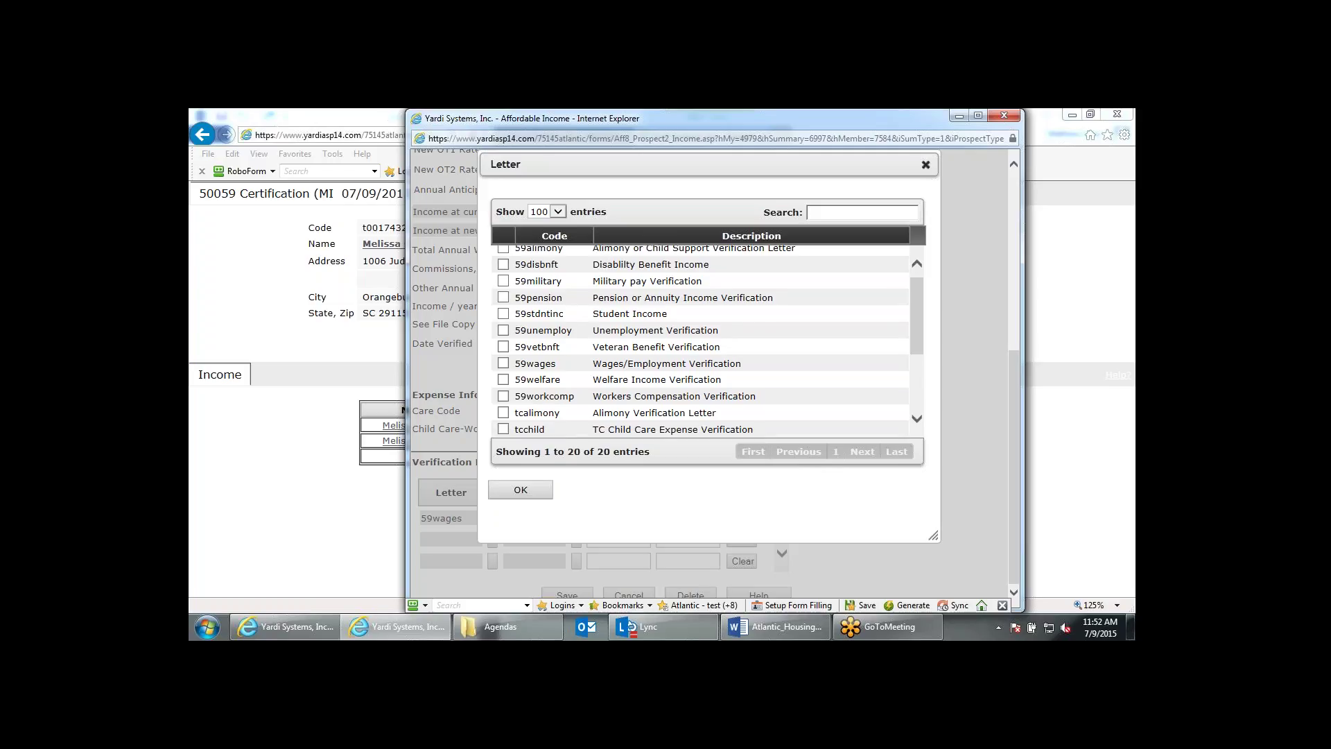
pyautogui.scroll(5, 706, 466)
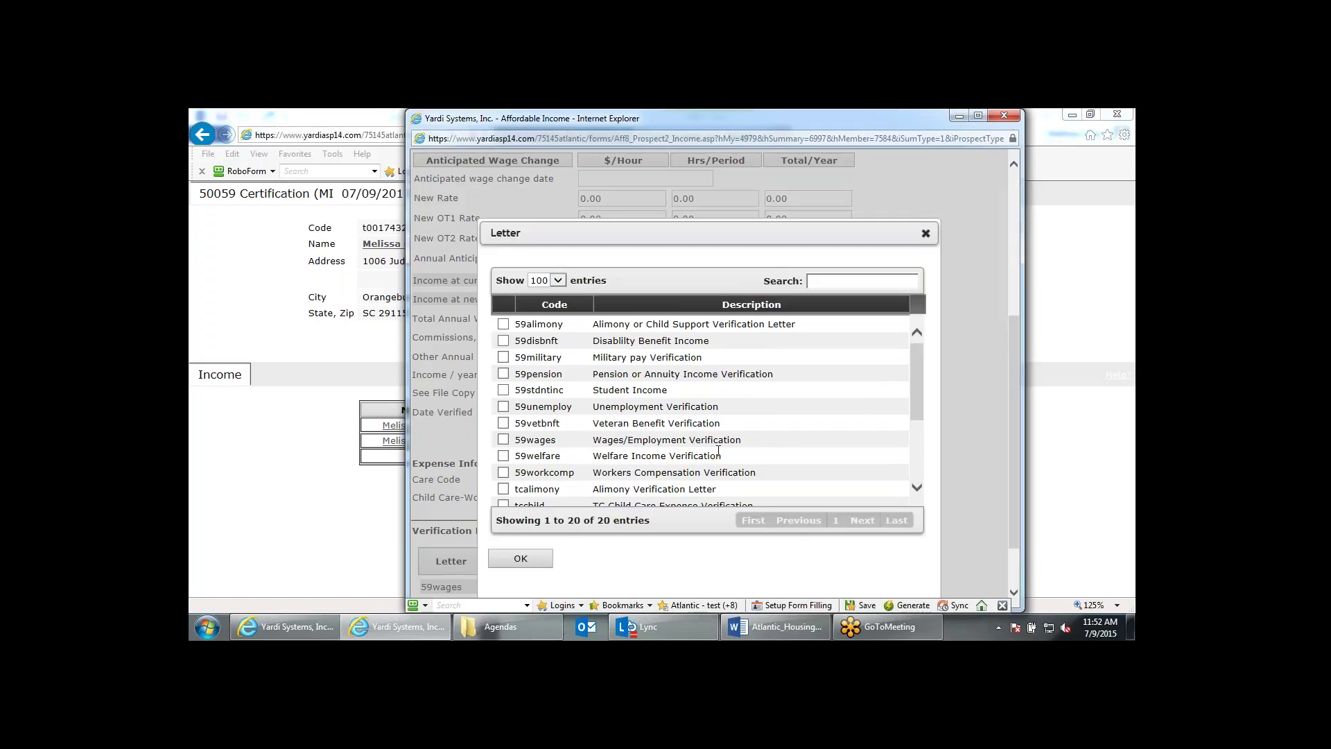
pyautogui.scroll(-2, 700, 437)
pyautogui.scroll(-1, 698, 435)
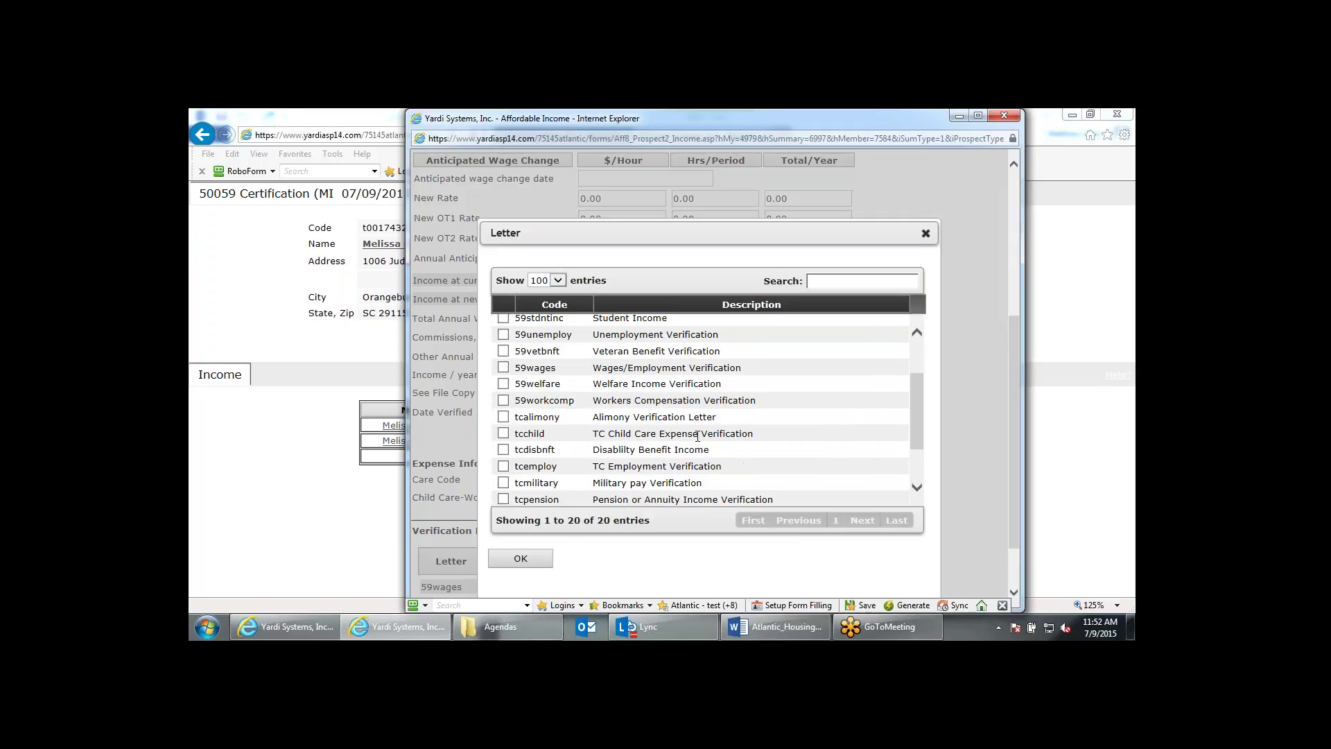
pyautogui.scroll(-1, 697, 435)
pyautogui.scroll(2, 658, 432)
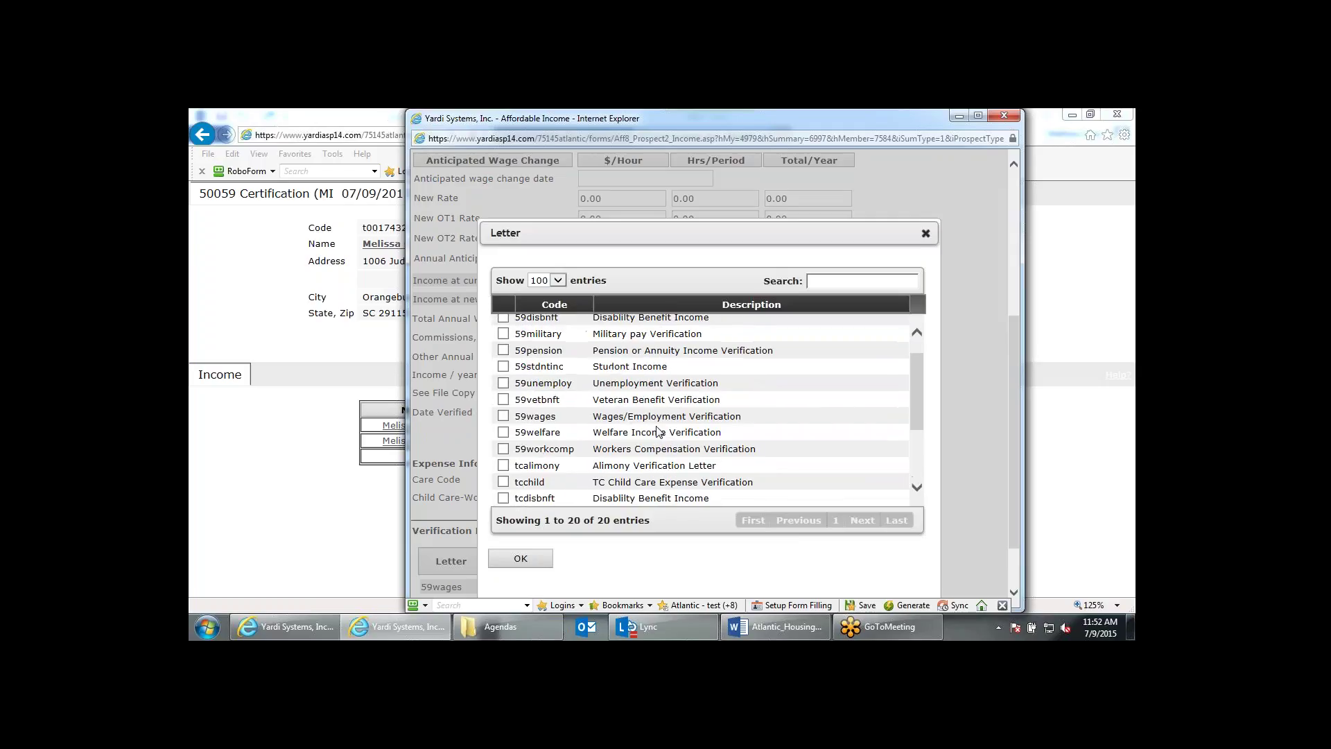
pyautogui.scroll(3, 658, 432)
pyautogui.scroll(-2, 555, 447)
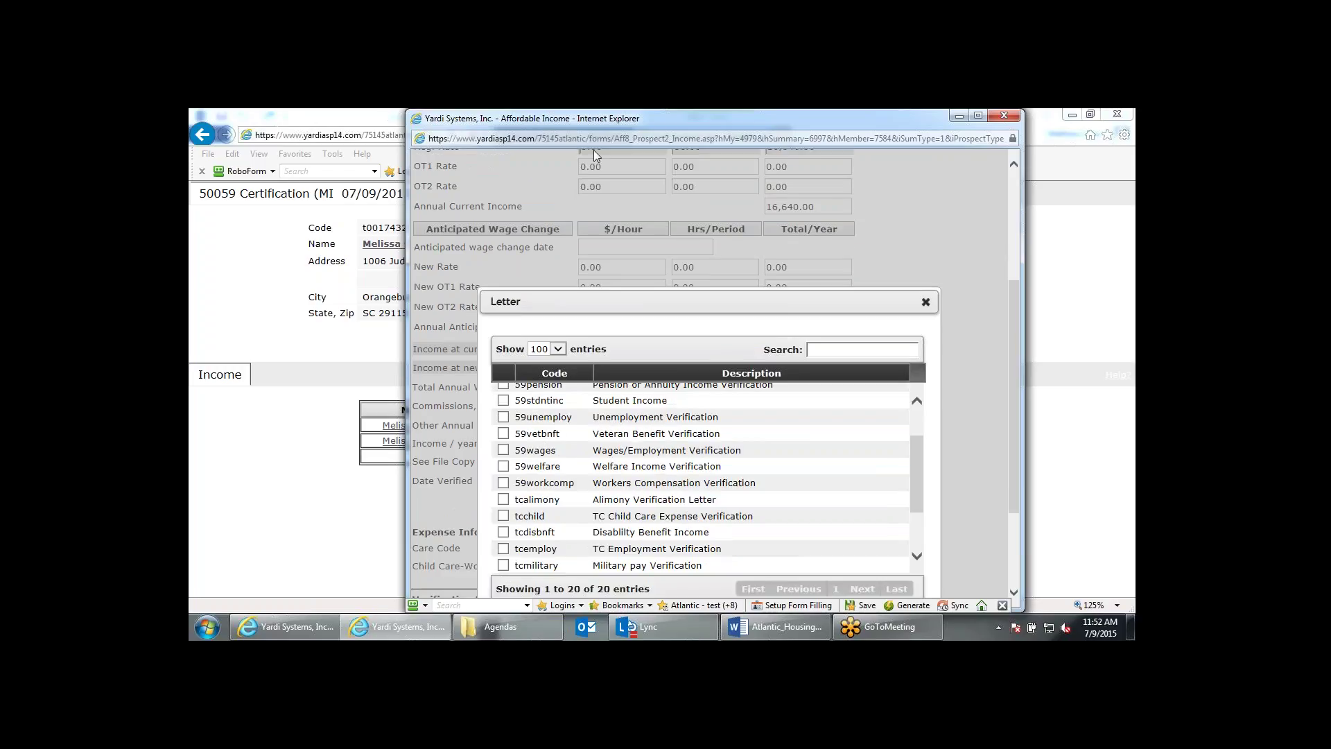
pyautogui.scroll(-2, 588, 419)
pyautogui.scroll(-3, 589, 435)
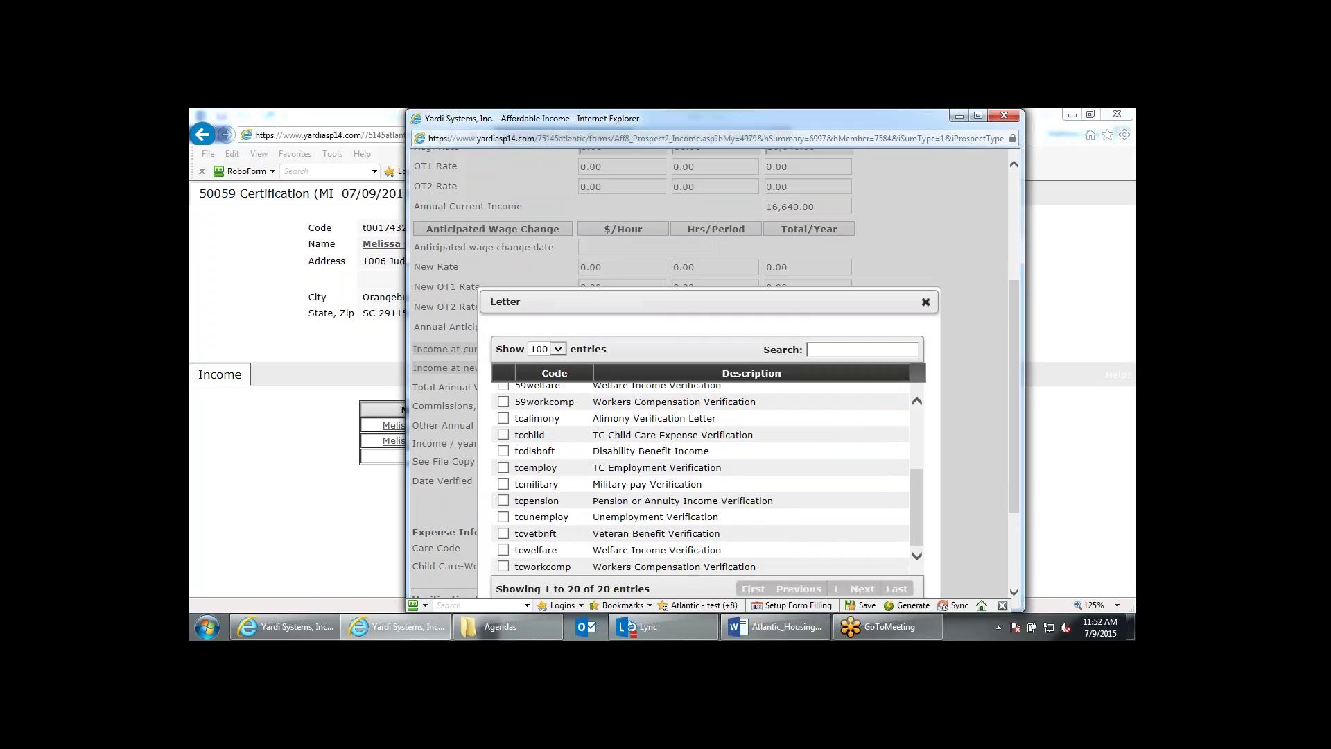
pyautogui.click(926, 303)
pyautogui.scroll(-2, 925, 328)
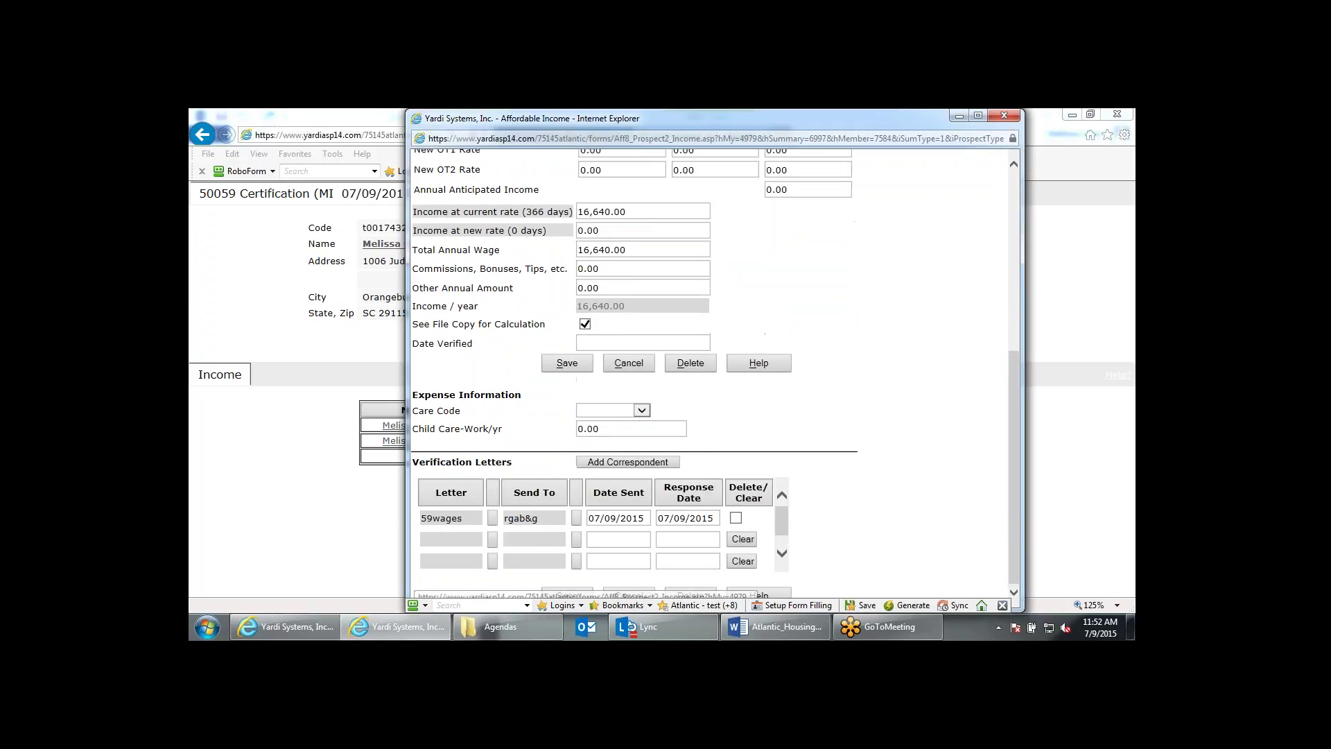
# Look through the Send To correspondent lookup for the wage letter without choosing anyone.
pyautogui.click(577, 518)
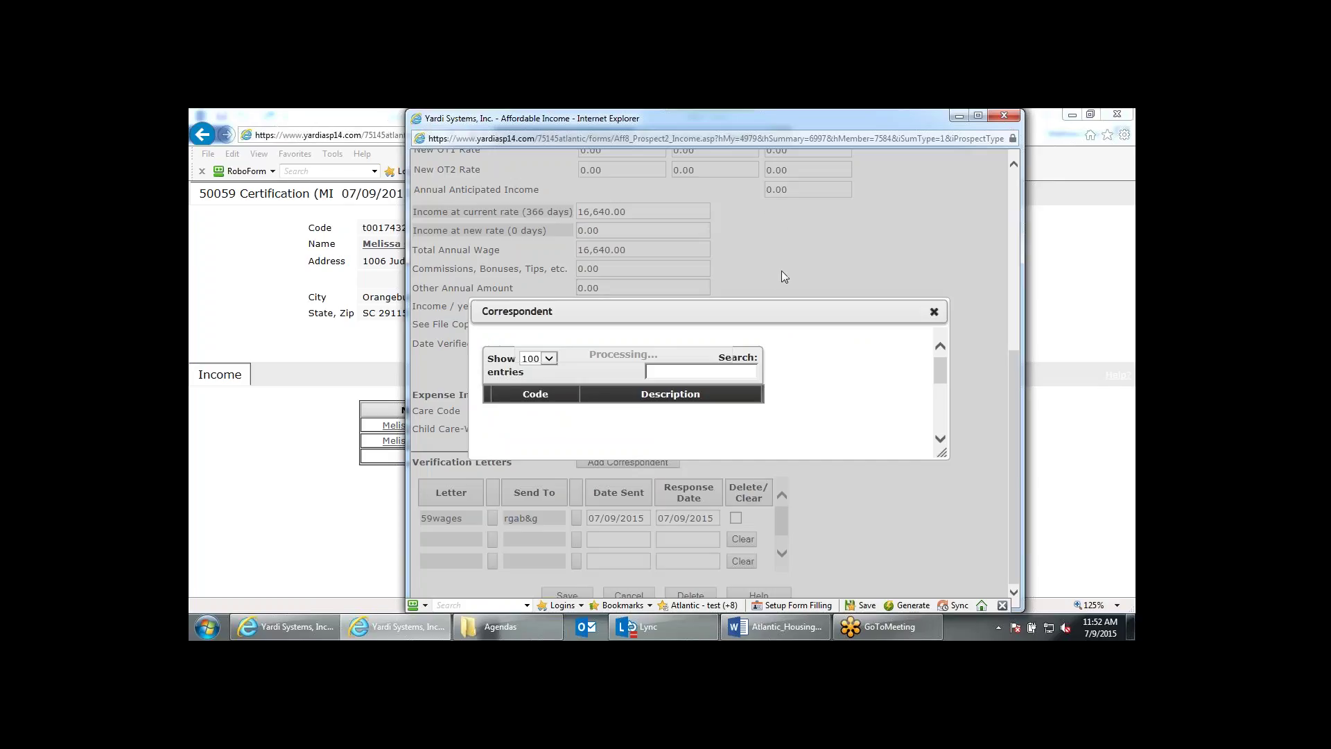
pyautogui.click(934, 311)
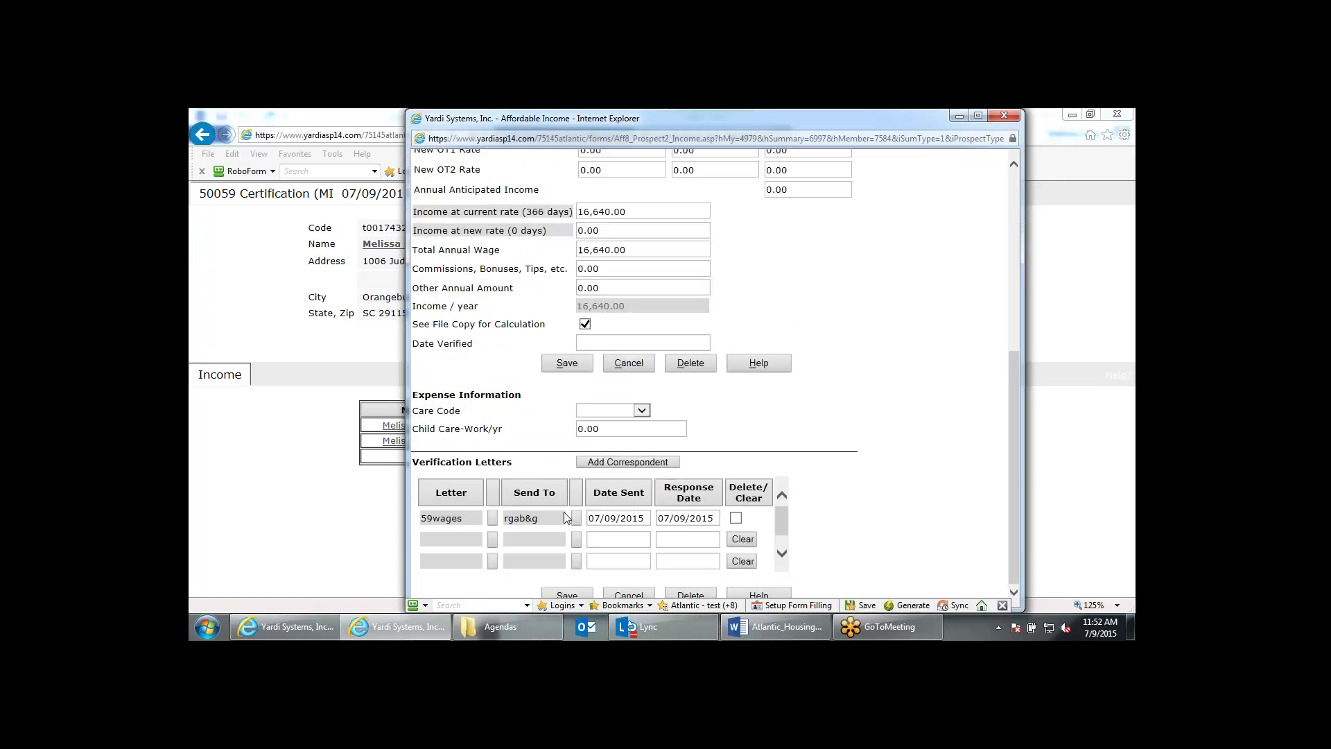
pyautogui.click(576, 517)
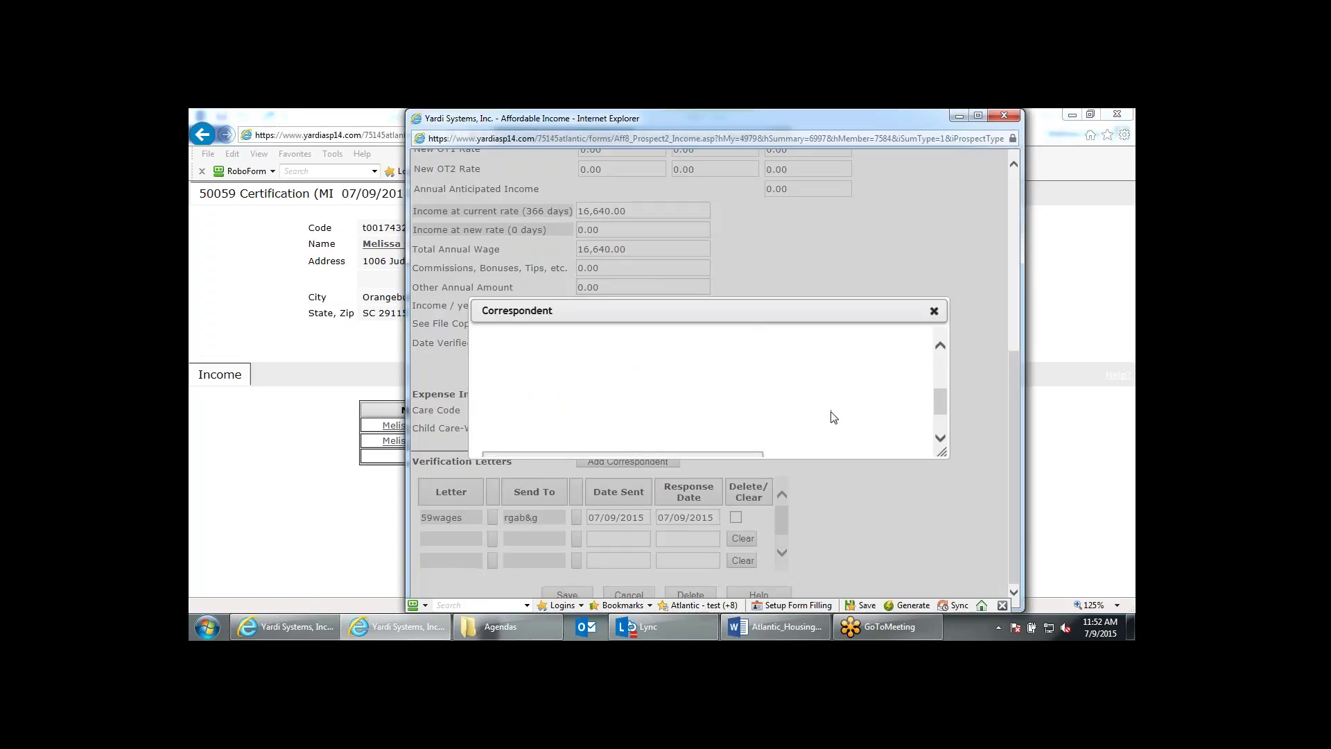
pyautogui.scroll(3, 835, 417)
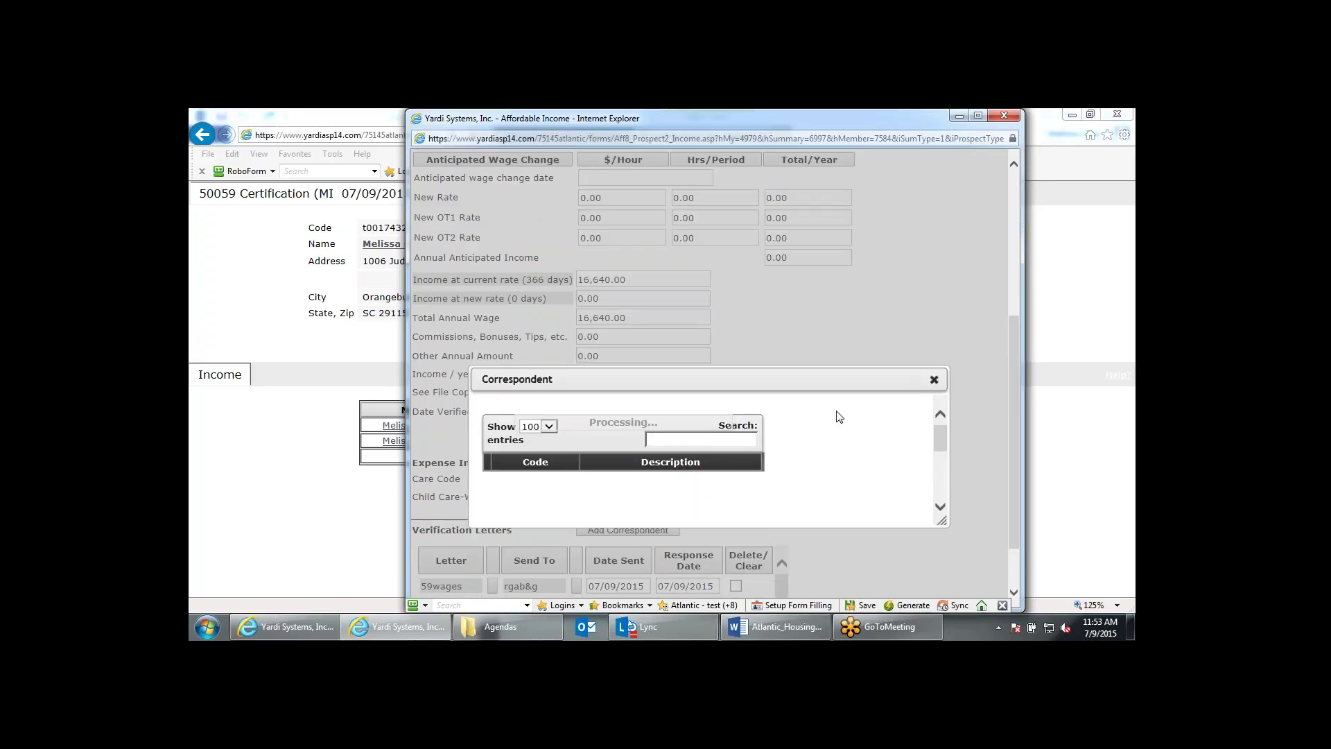
pyautogui.click(936, 385)
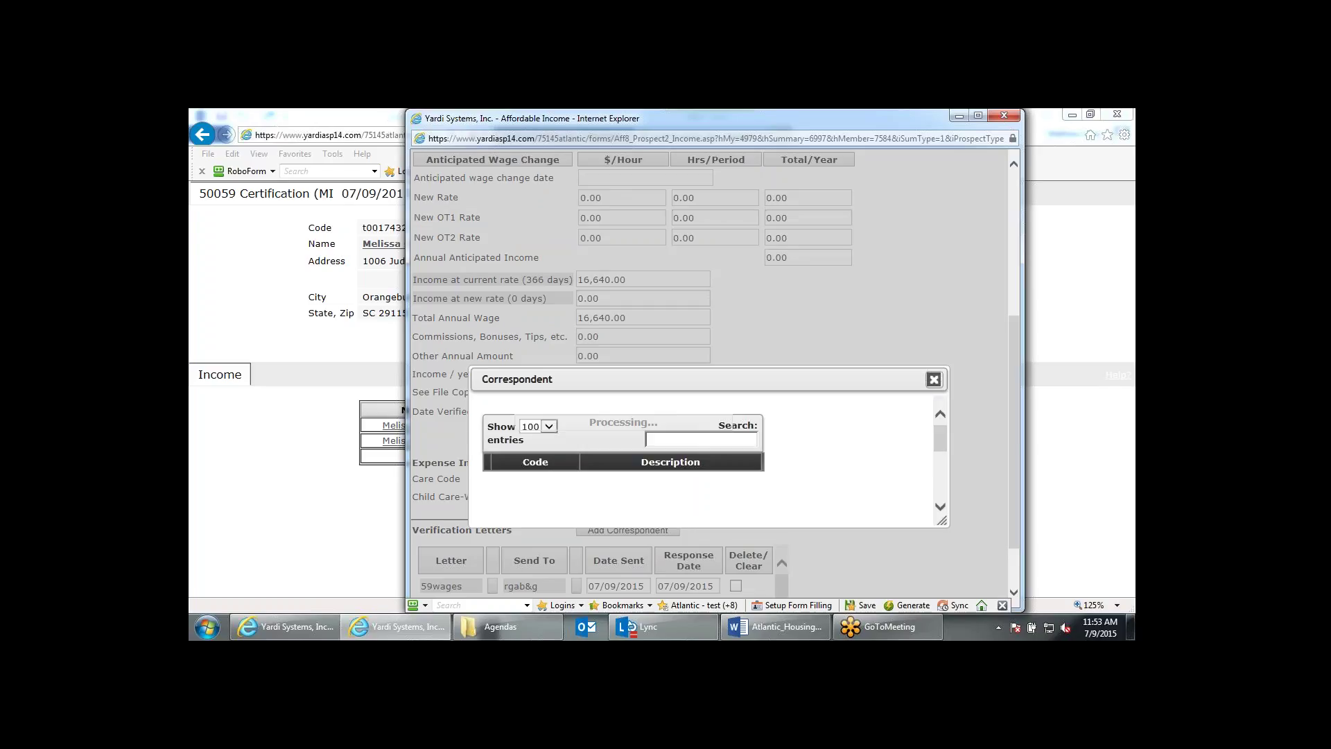
pyautogui.click(933, 380)
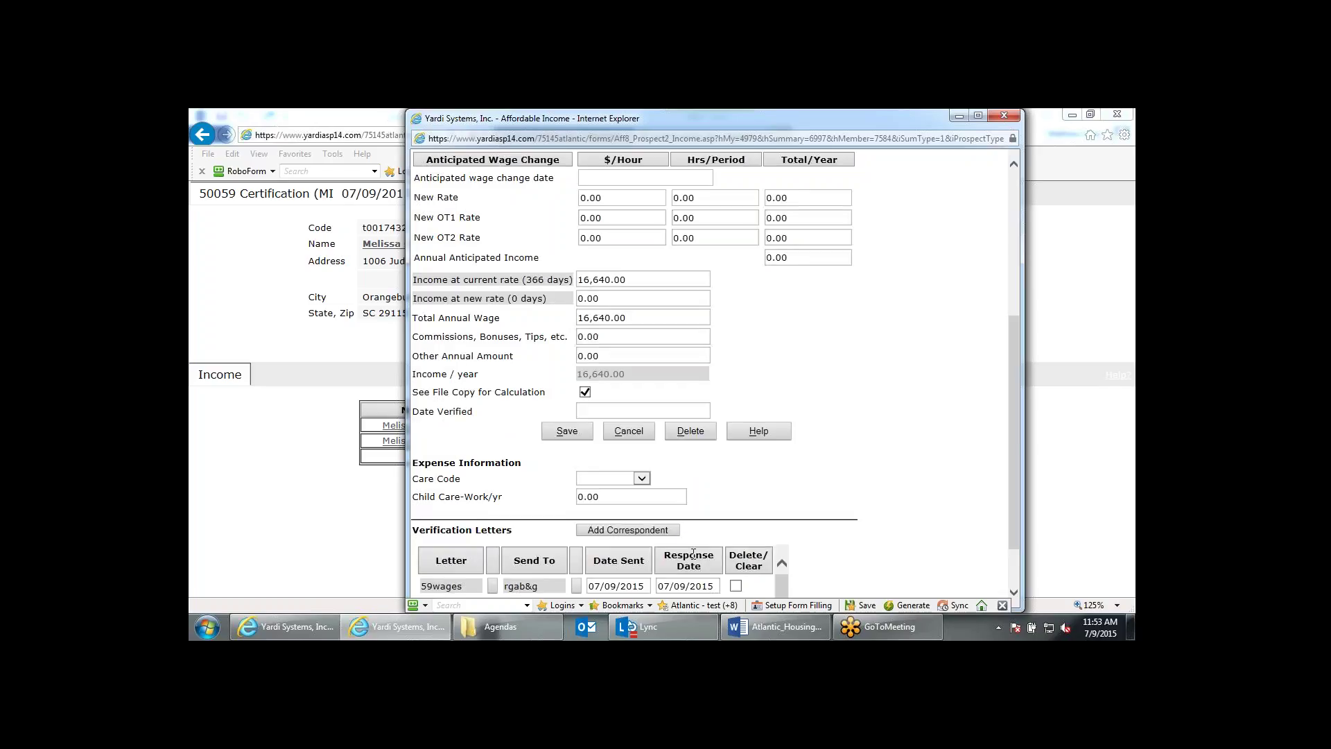
# Start a new correspondent record, discard it, and close the wage income record unchanged.
pyautogui.click(654, 534)
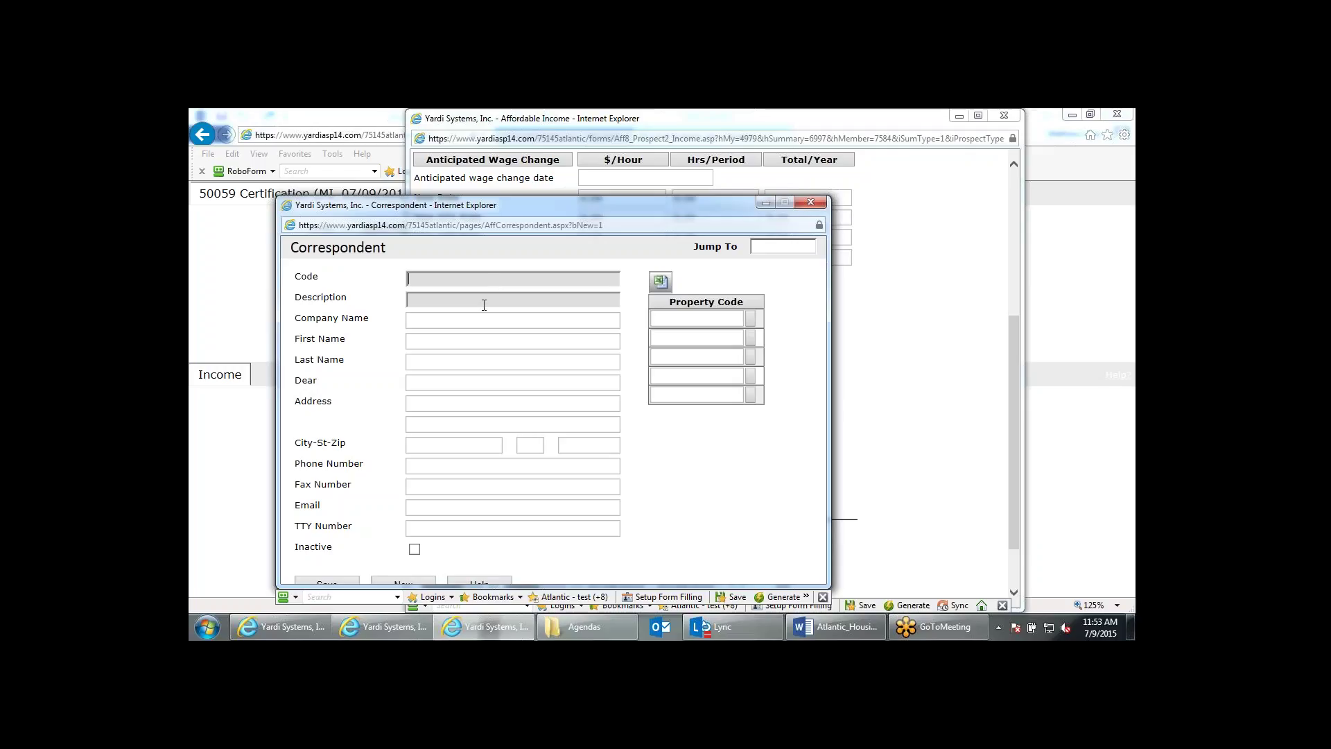
pyautogui.click(485, 325)
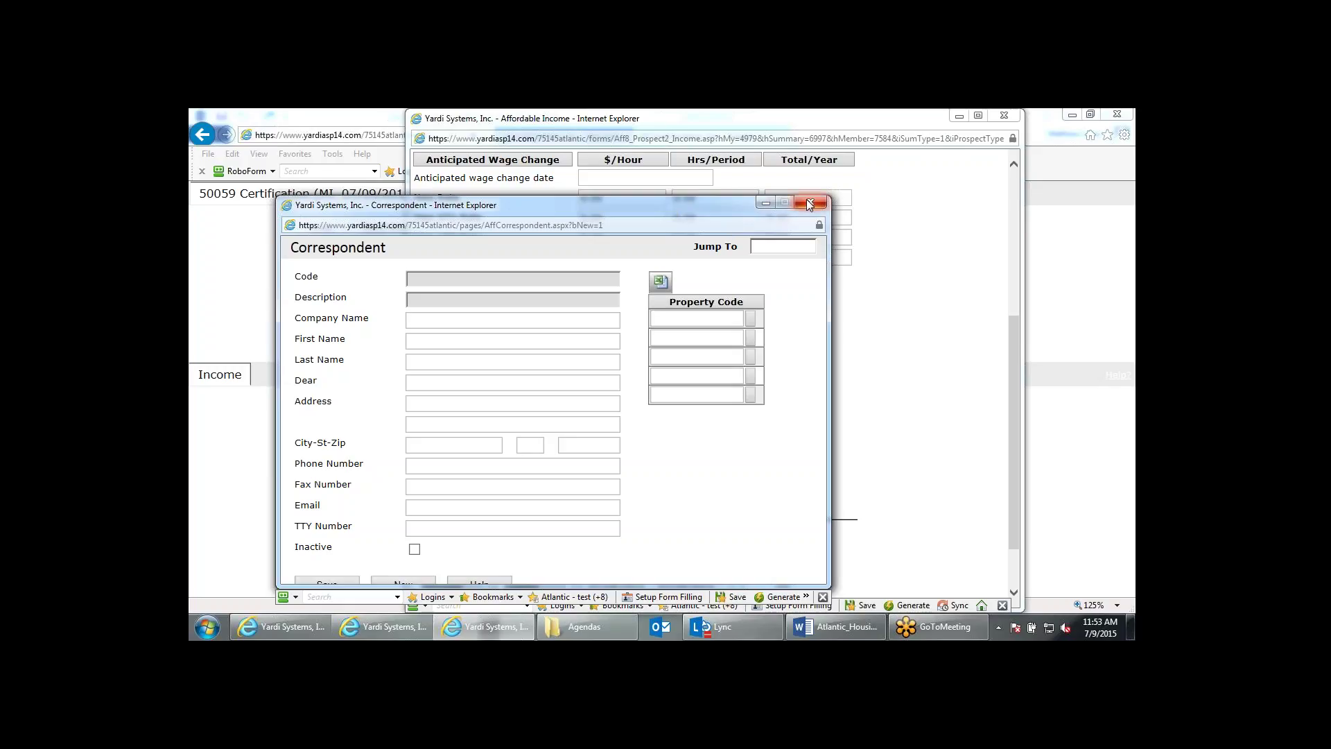
pyautogui.click(419, 342)
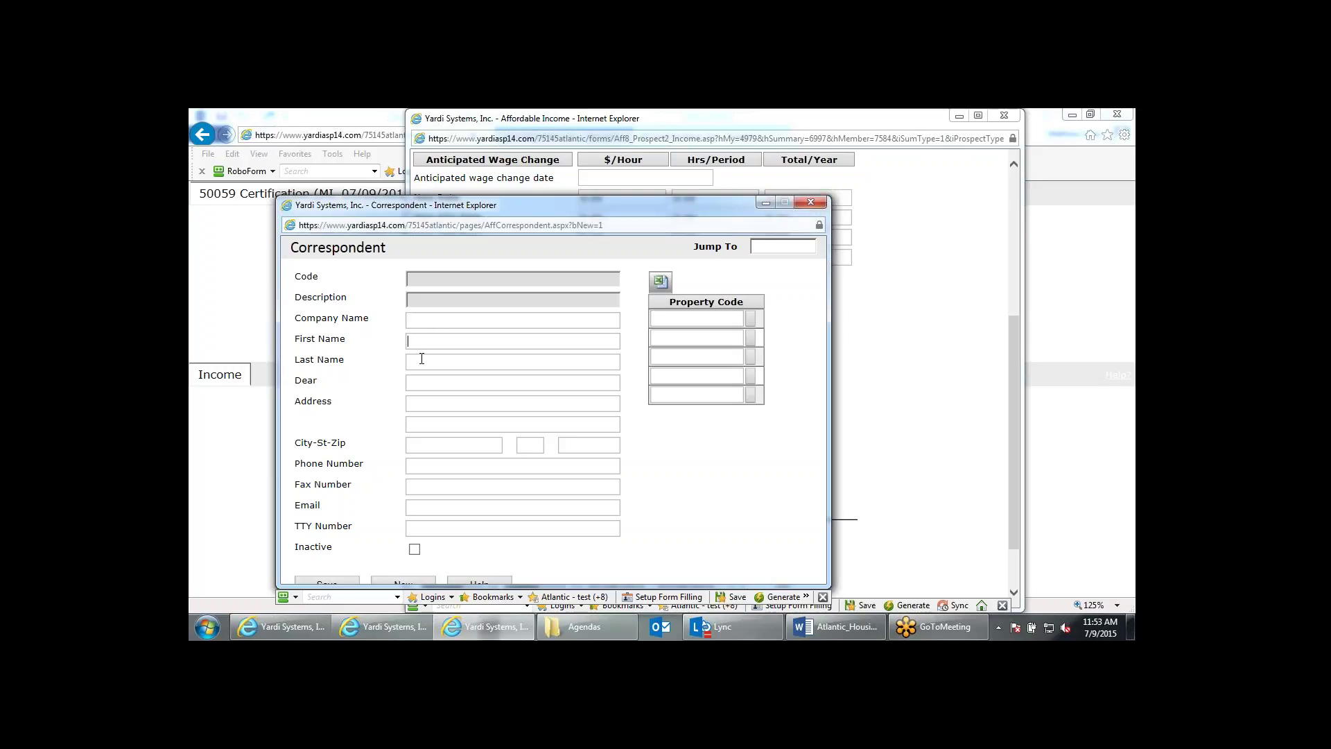
pyautogui.click(421, 358)
pyautogui.click(824, 205)
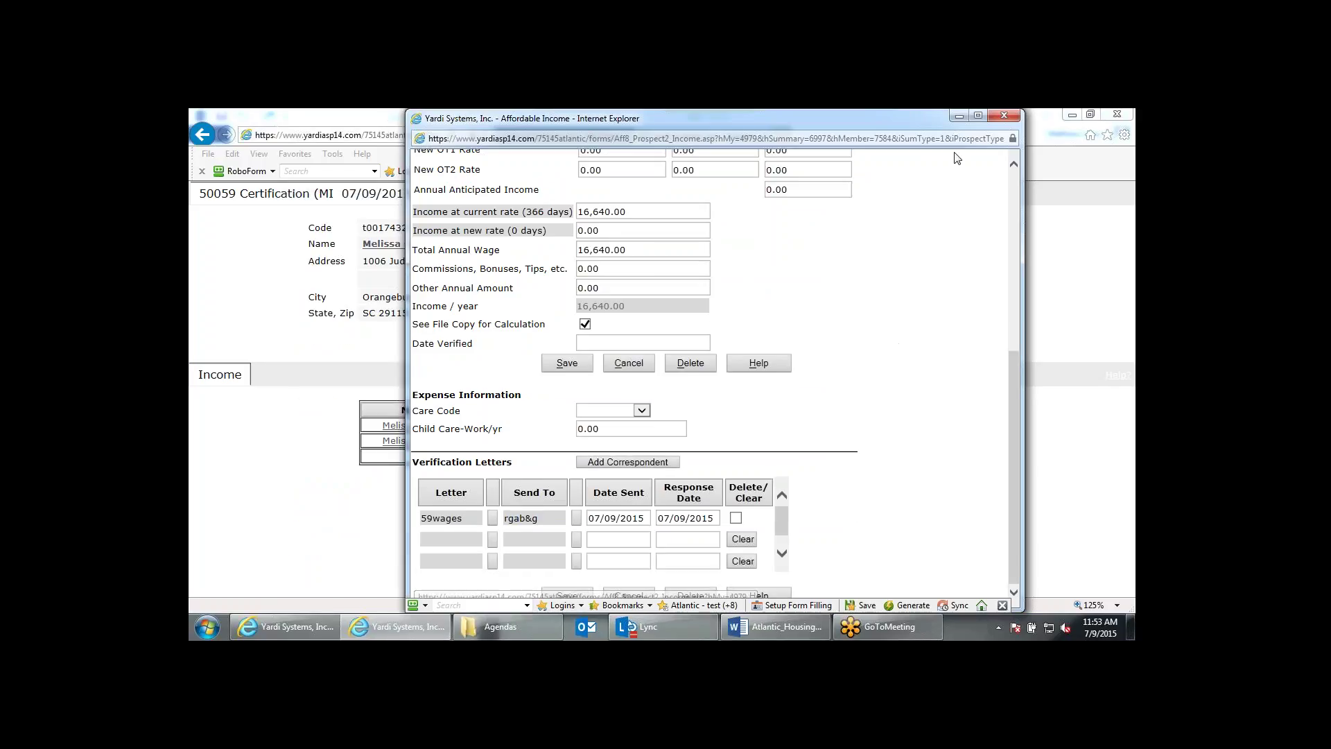
pyautogui.click(1004, 115)
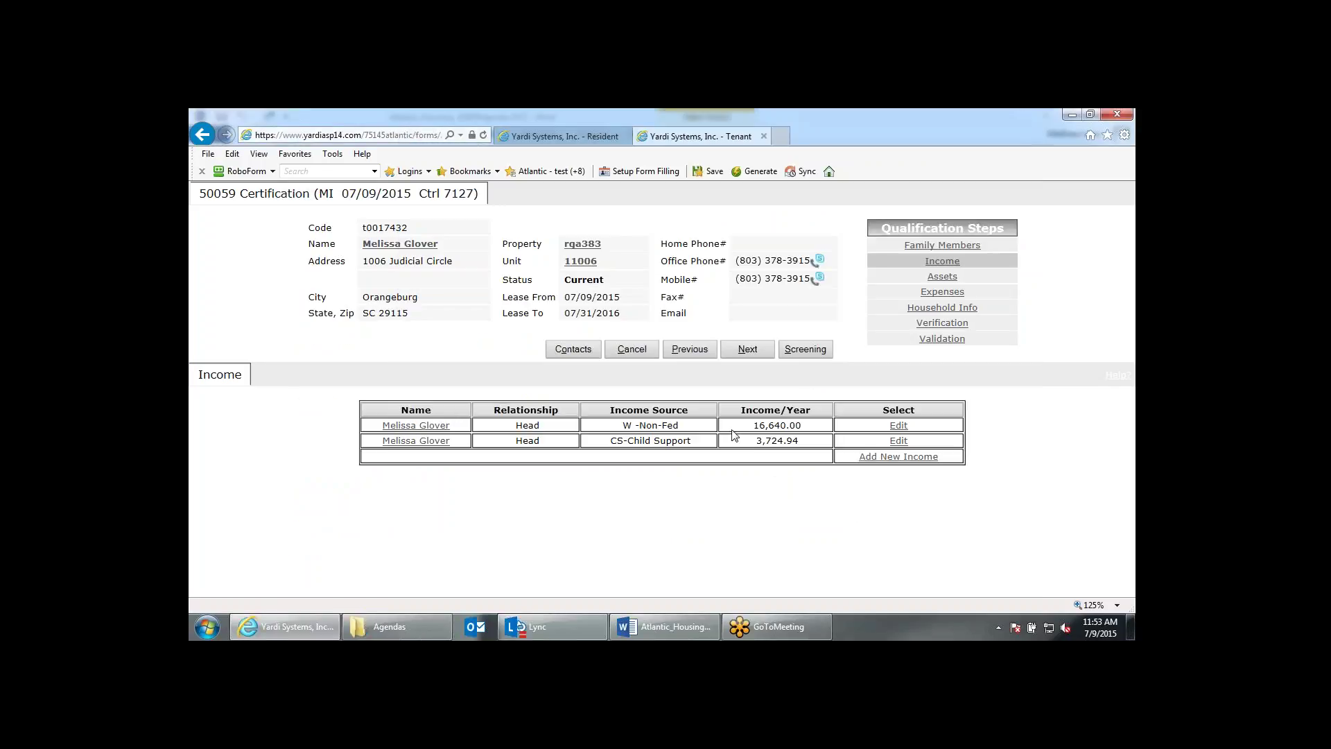
# Advance past the checking account asset and Expenses to the Verification letters.
pyautogui.click(757, 351)
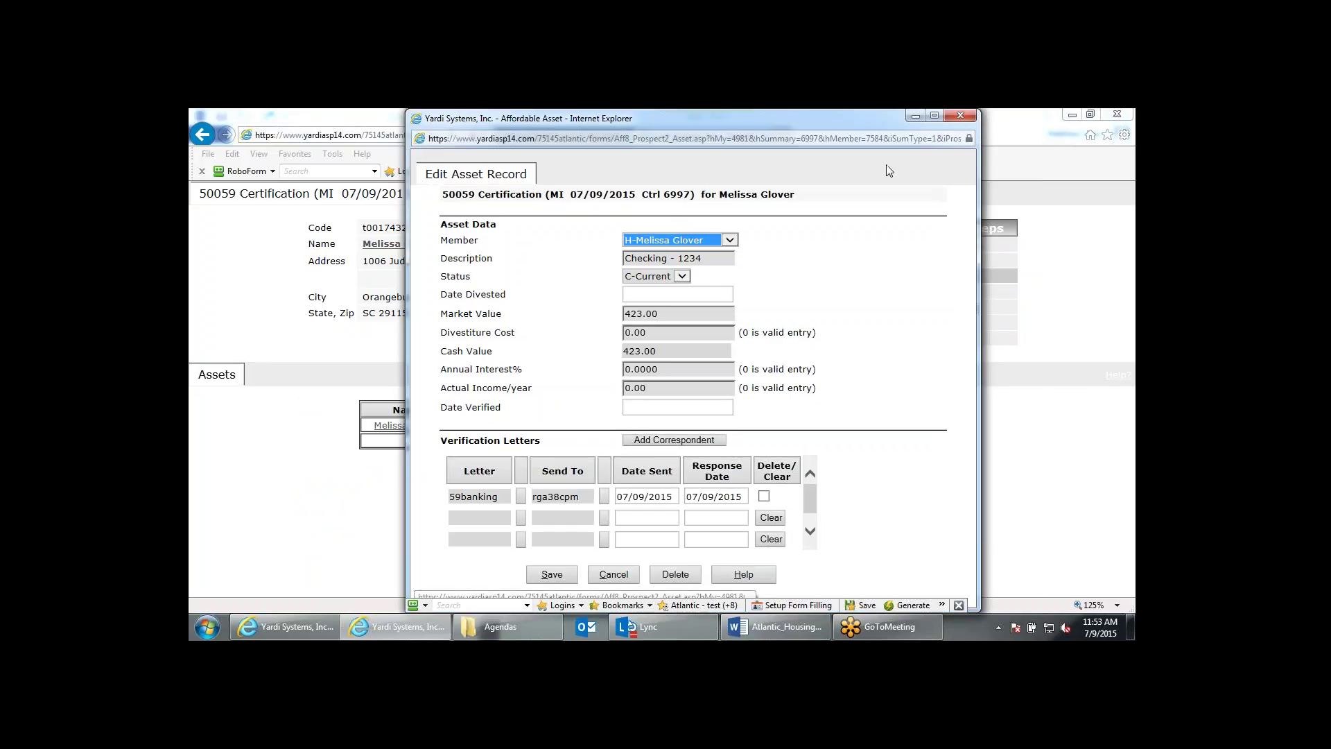
pyautogui.click(959, 114)
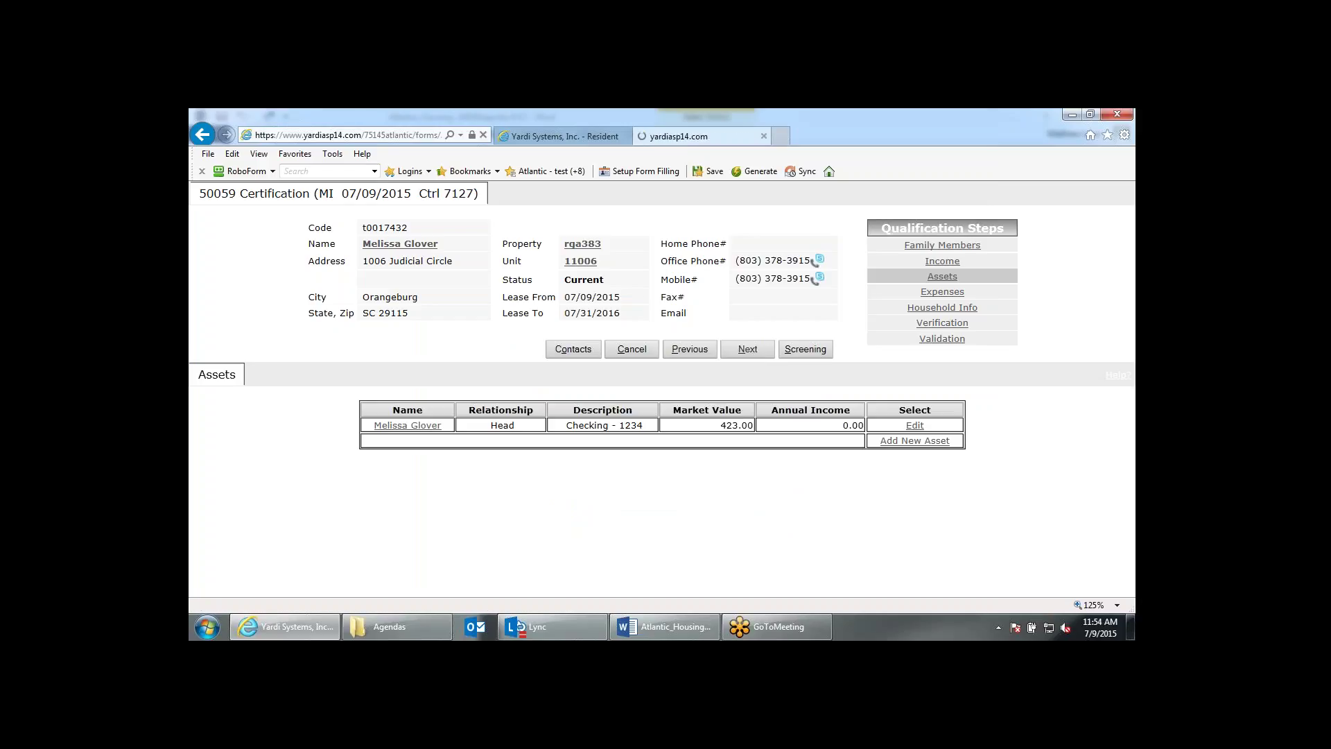
pyautogui.click(762, 350)
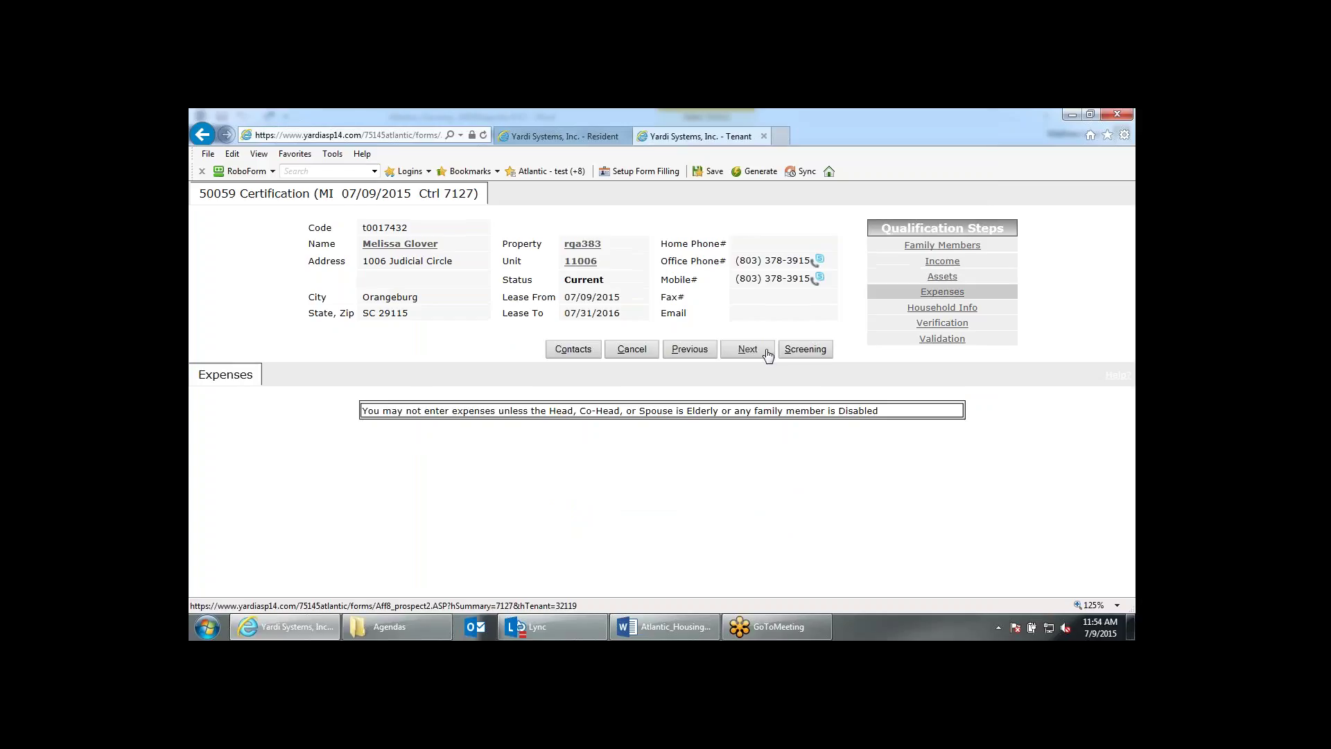
pyautogui.click(959, 324)
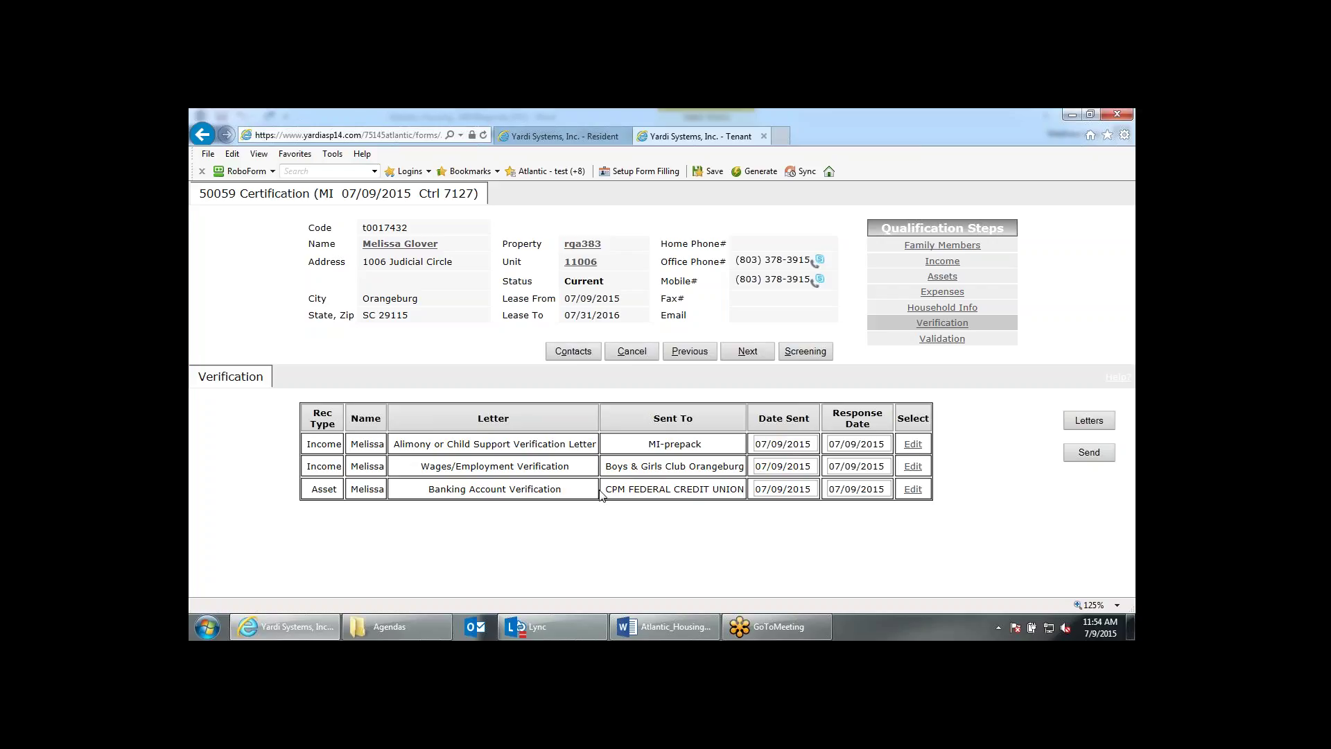
# Review the child support income record, then advance to Validation showing 20,365 annual income and TTP 485.
pyautogui.click(913, 444)
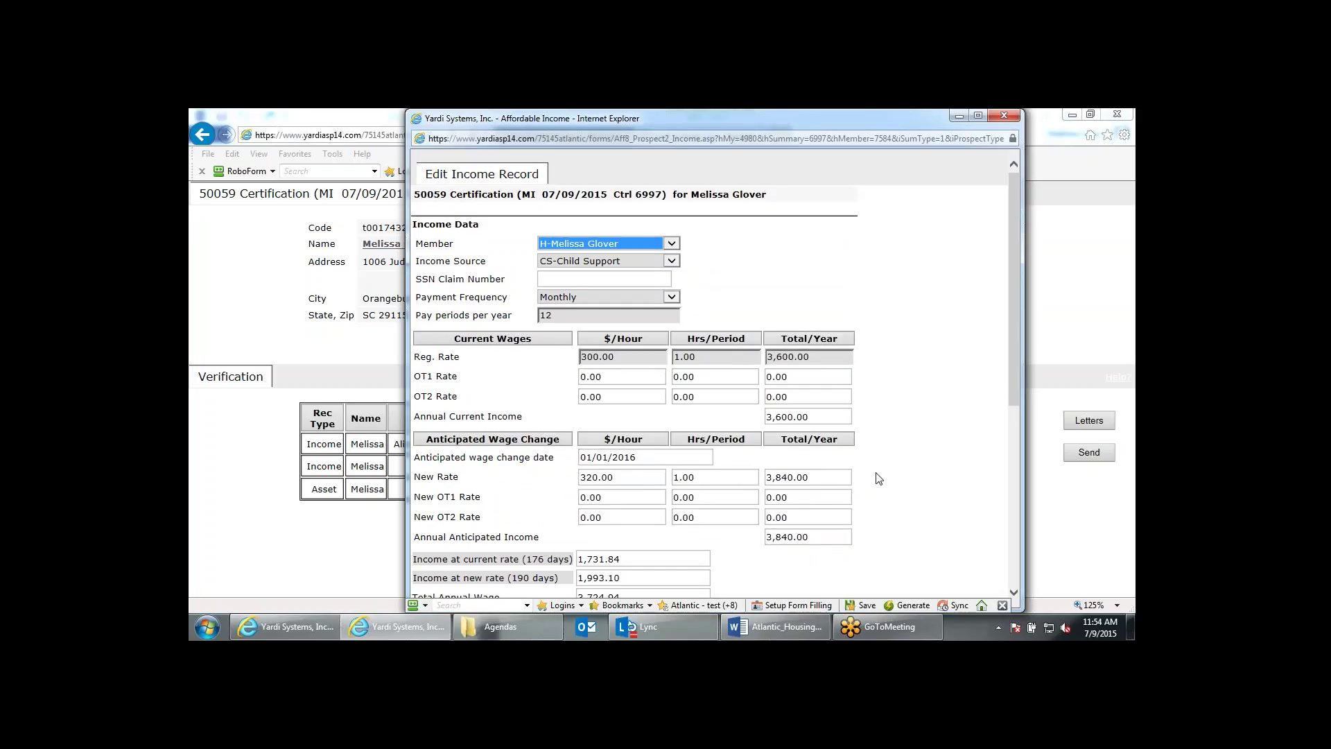
pyautogui.click(1008, 114)
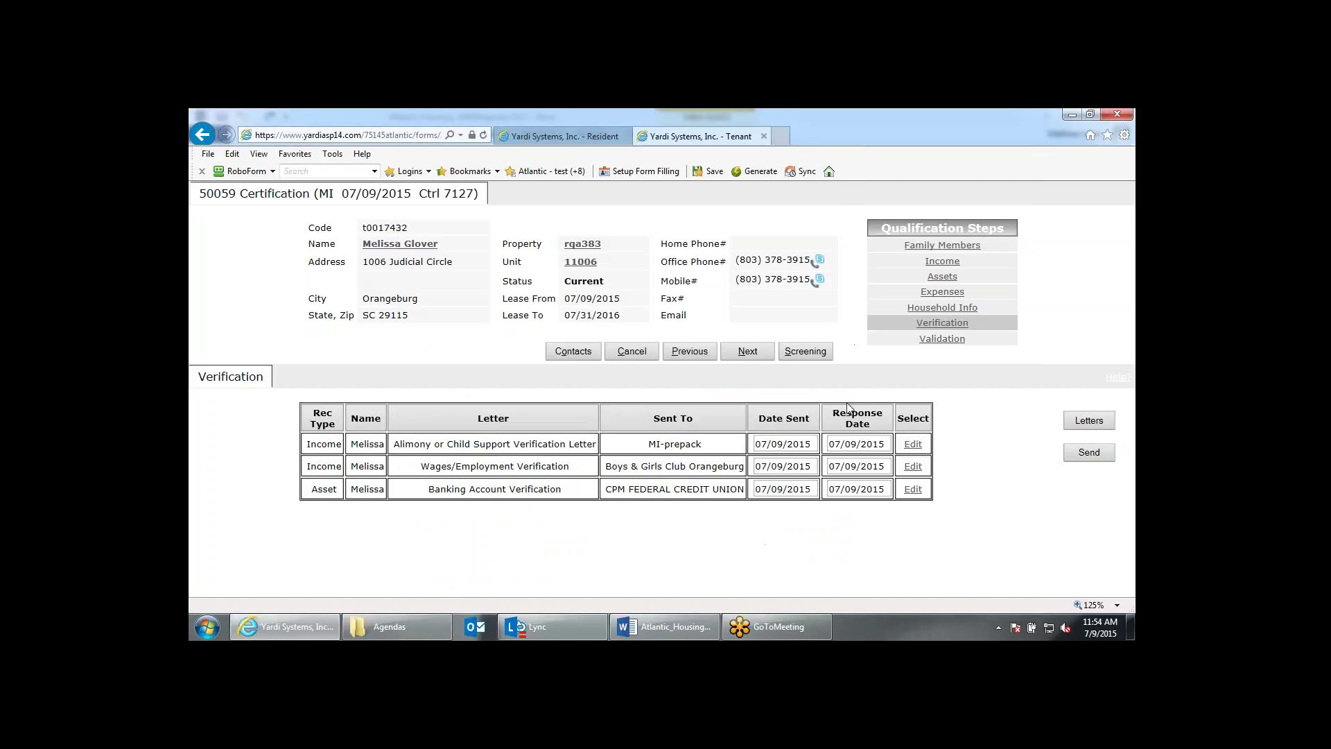
pyautogui.doubleClick(882, 442)
pyautogui.click(911, 447)
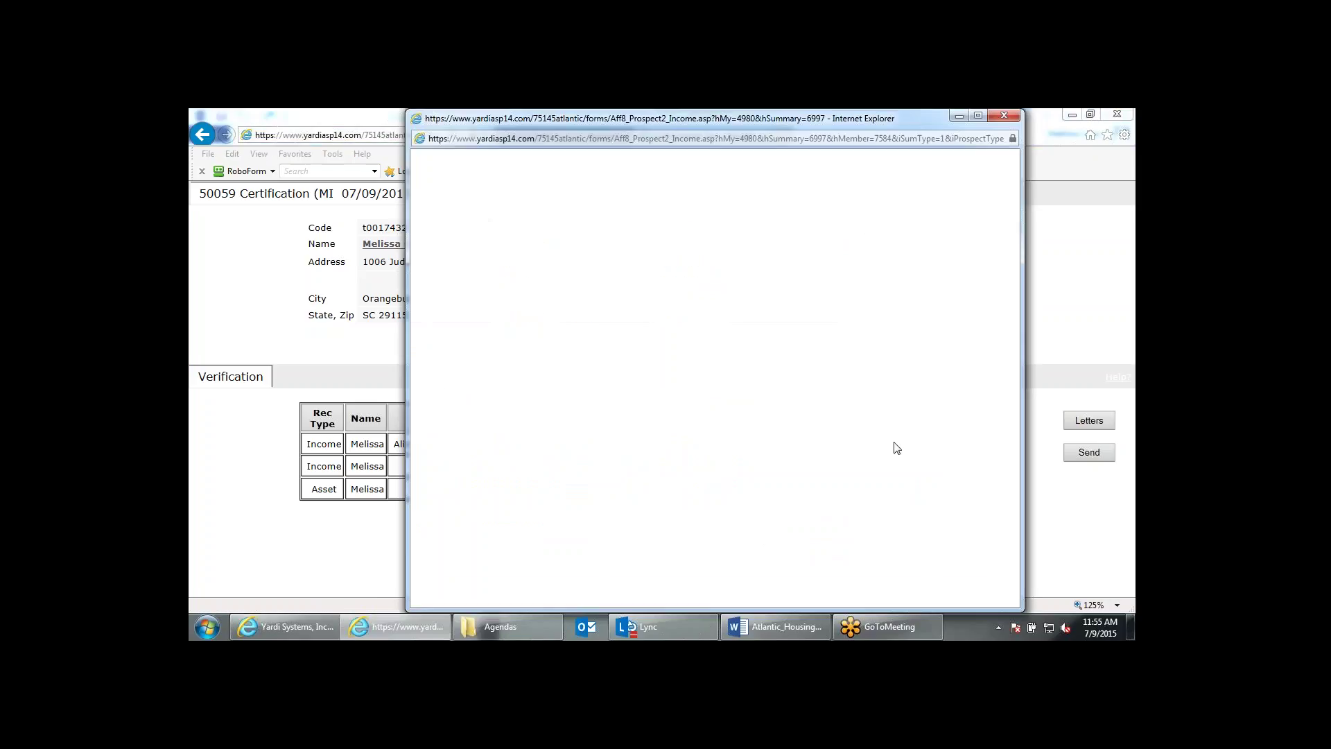
pyautogui.scroll(-4, 894, 448)
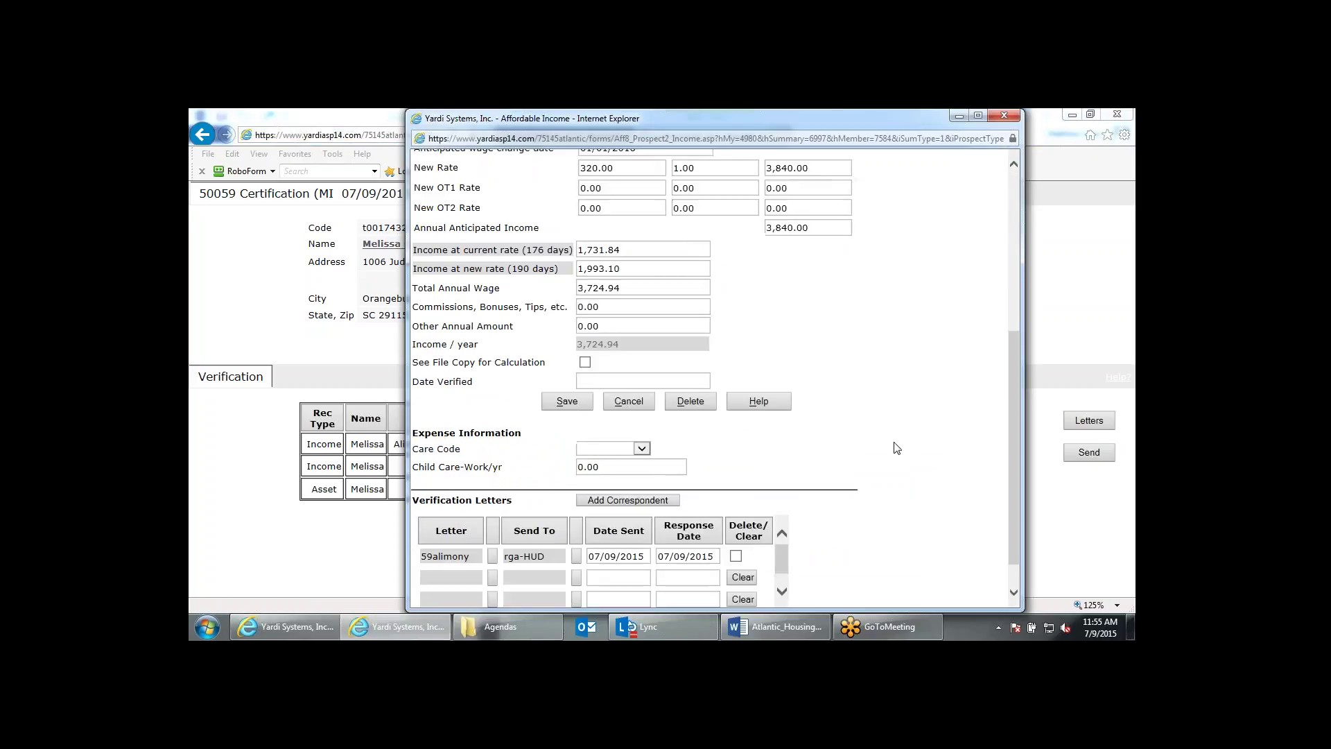
pyautogui.scroll(-1, 894, 448)
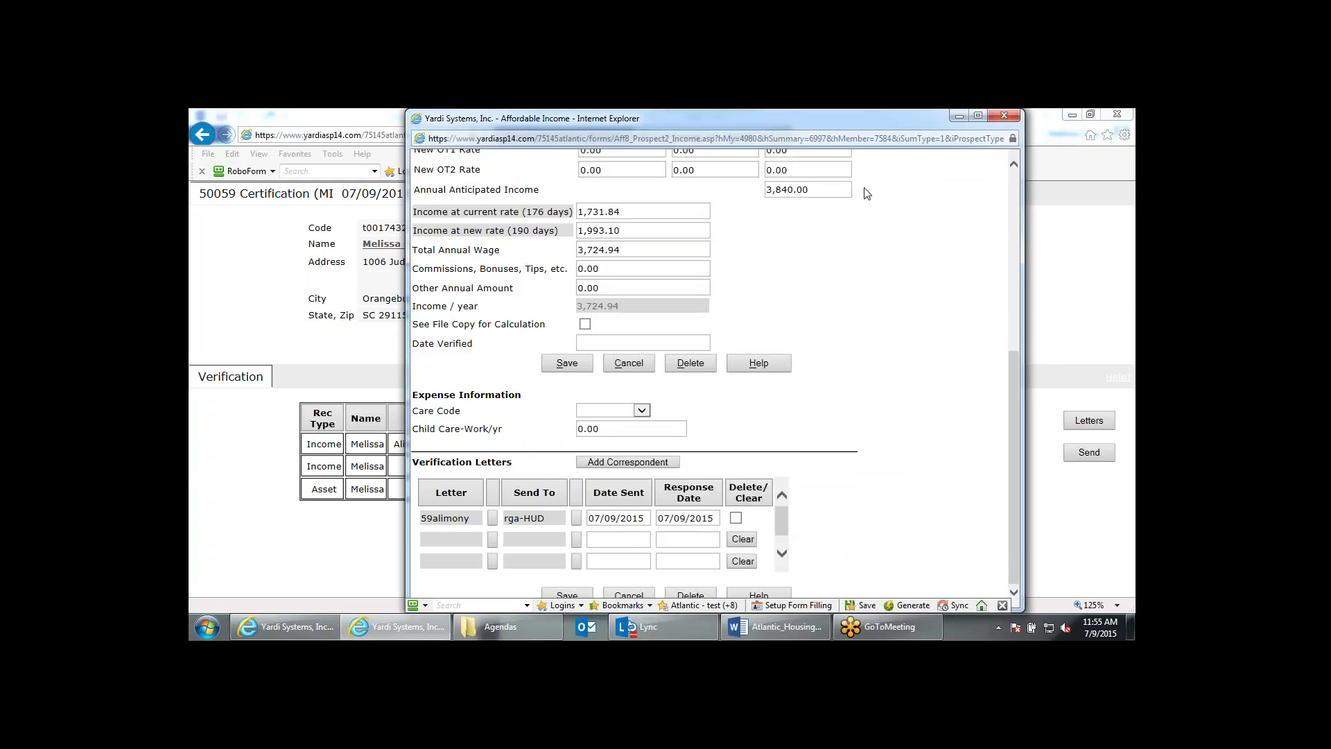
pyautogui.click(1004, 117)
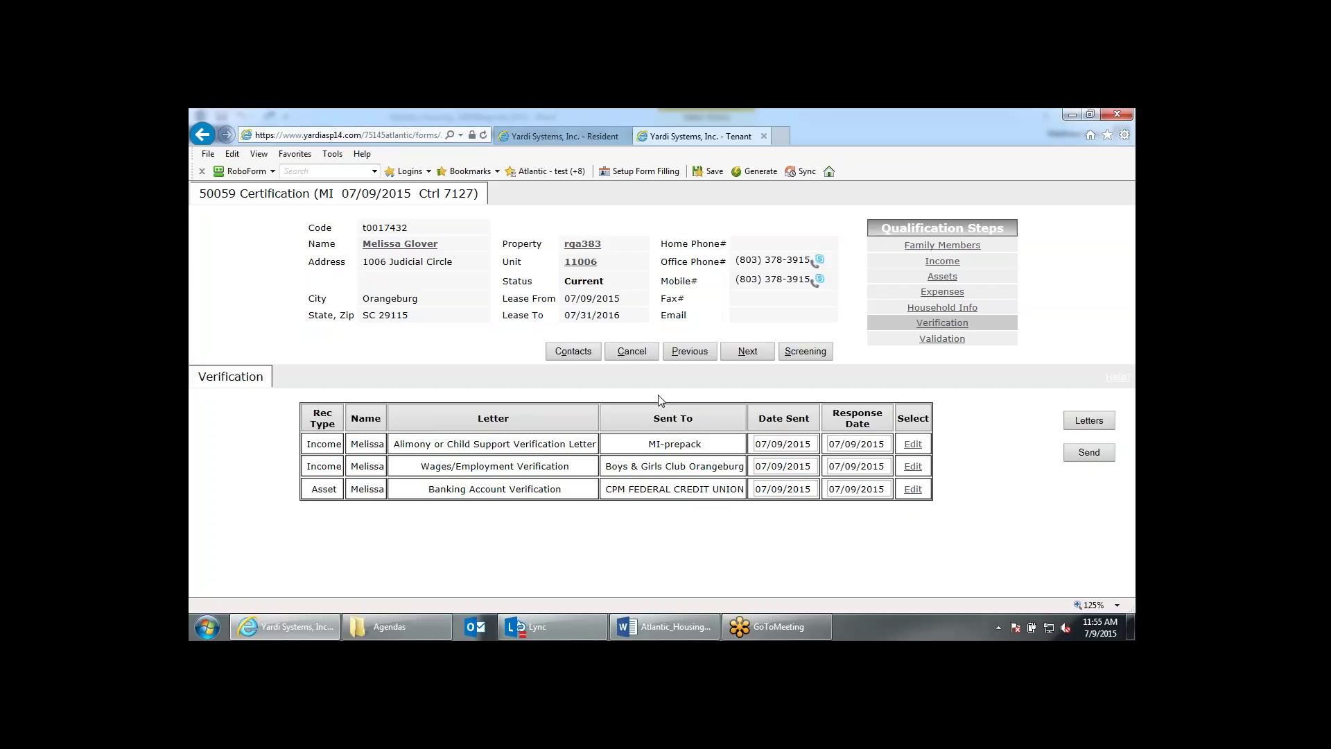
pyautogui.click(747, 352)
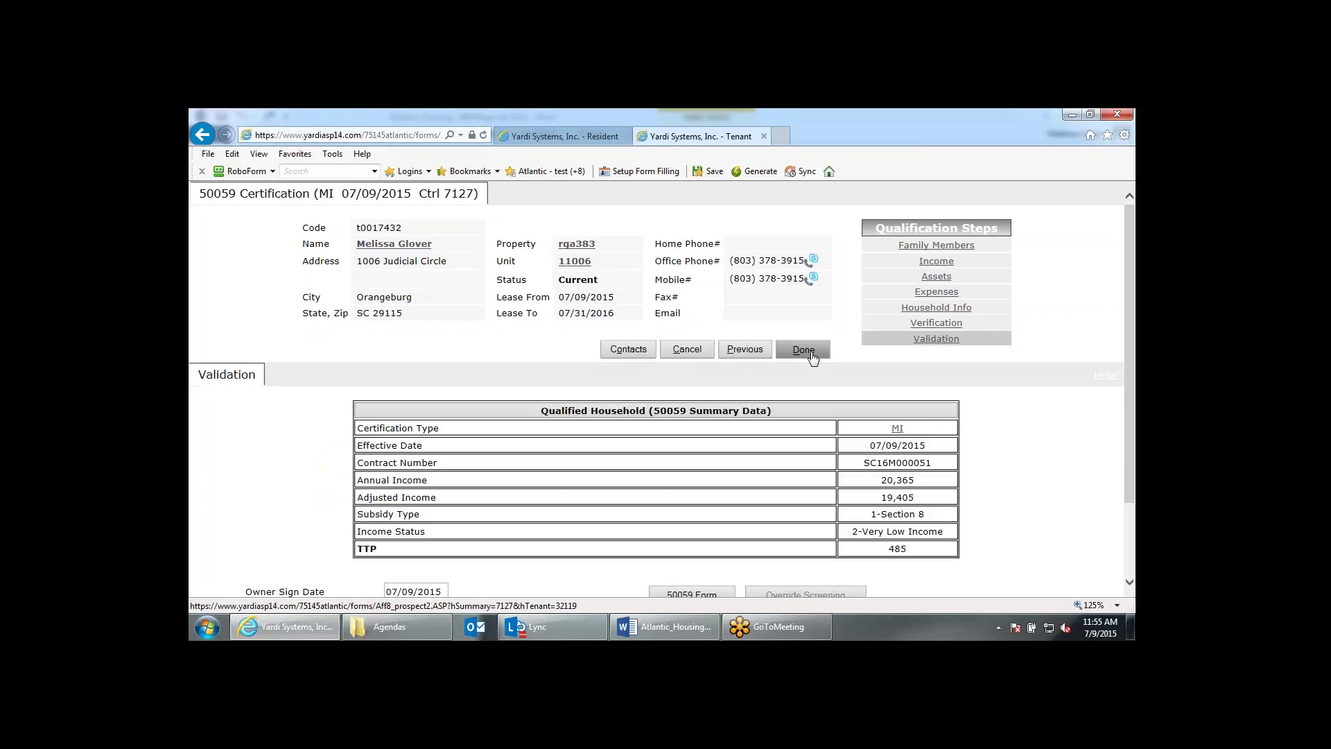
# Finish the certification, confirm closing its tab, and return to the Home dashboard.
pyautogui.click(807, 350)
pyautogui.click(705, 425)
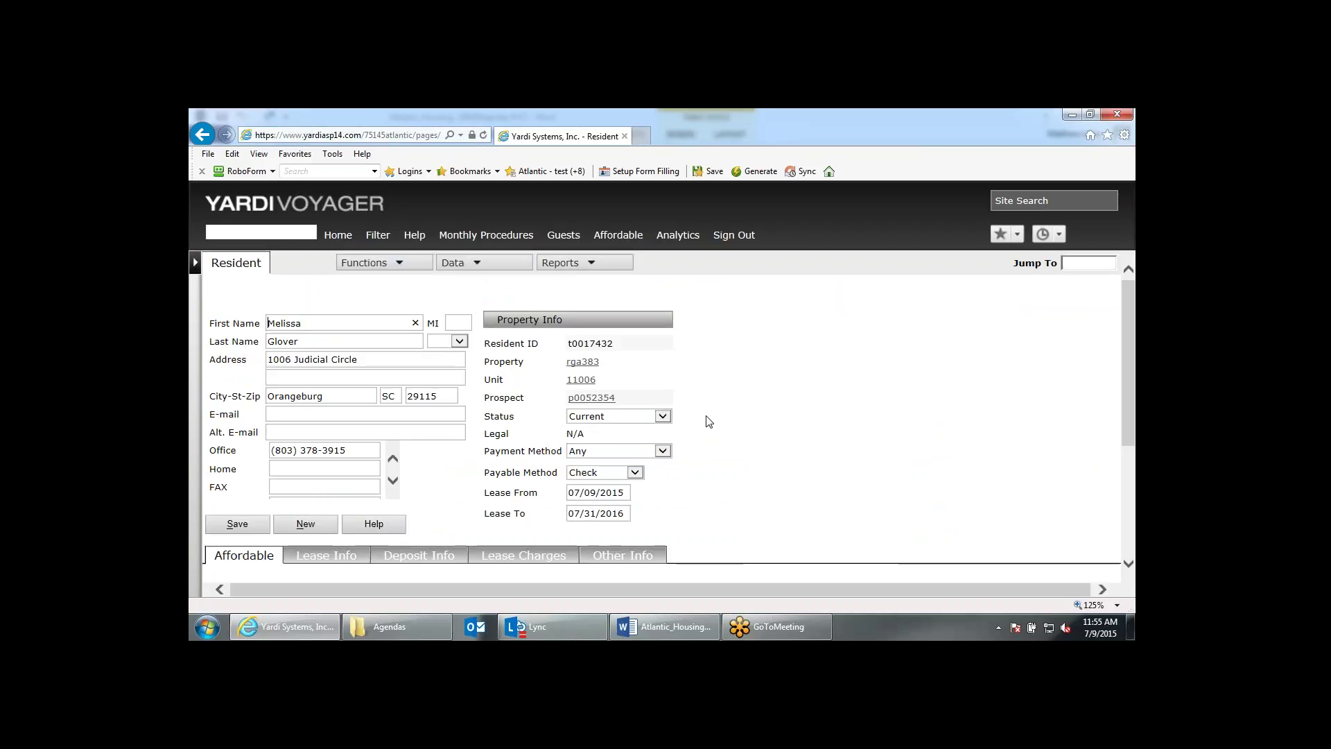
pyautogui.scroll(-2, 708, 424)
pyautogui.scroll(2, 708, 421)
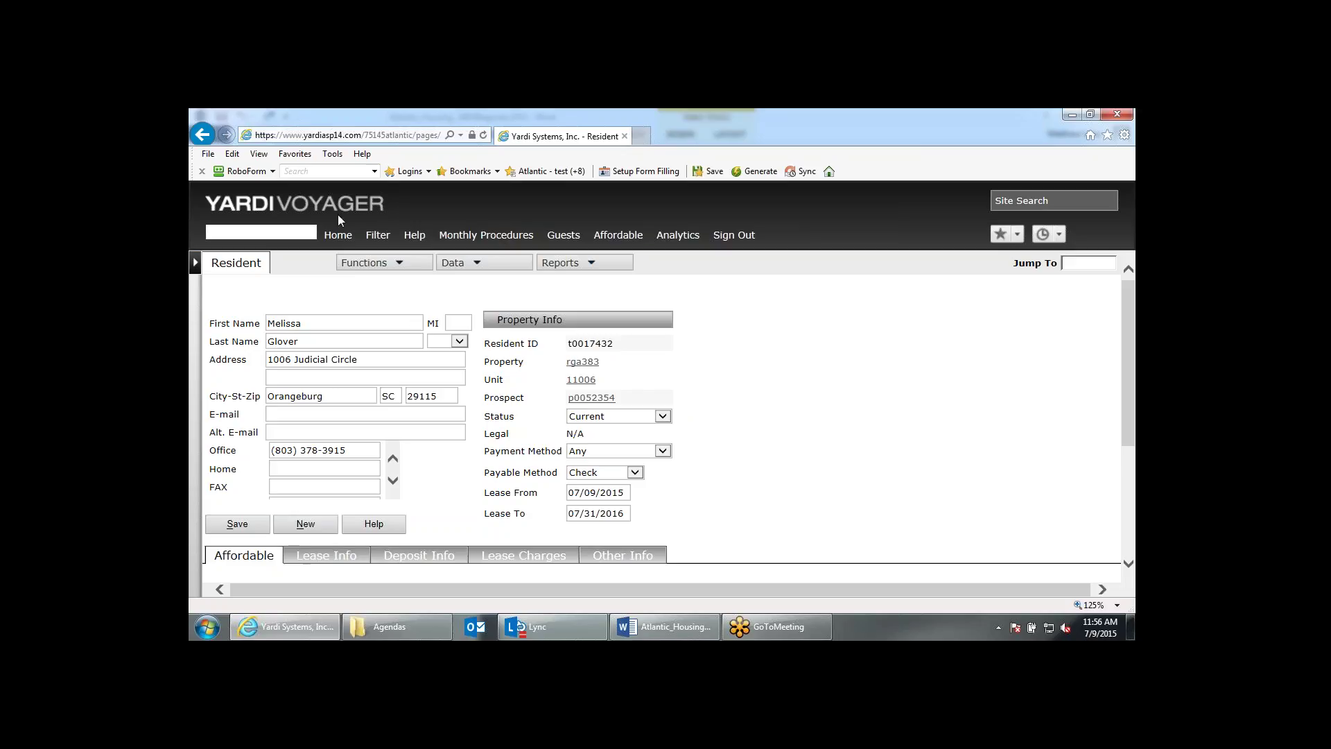
pyautogui.click(340, 236)
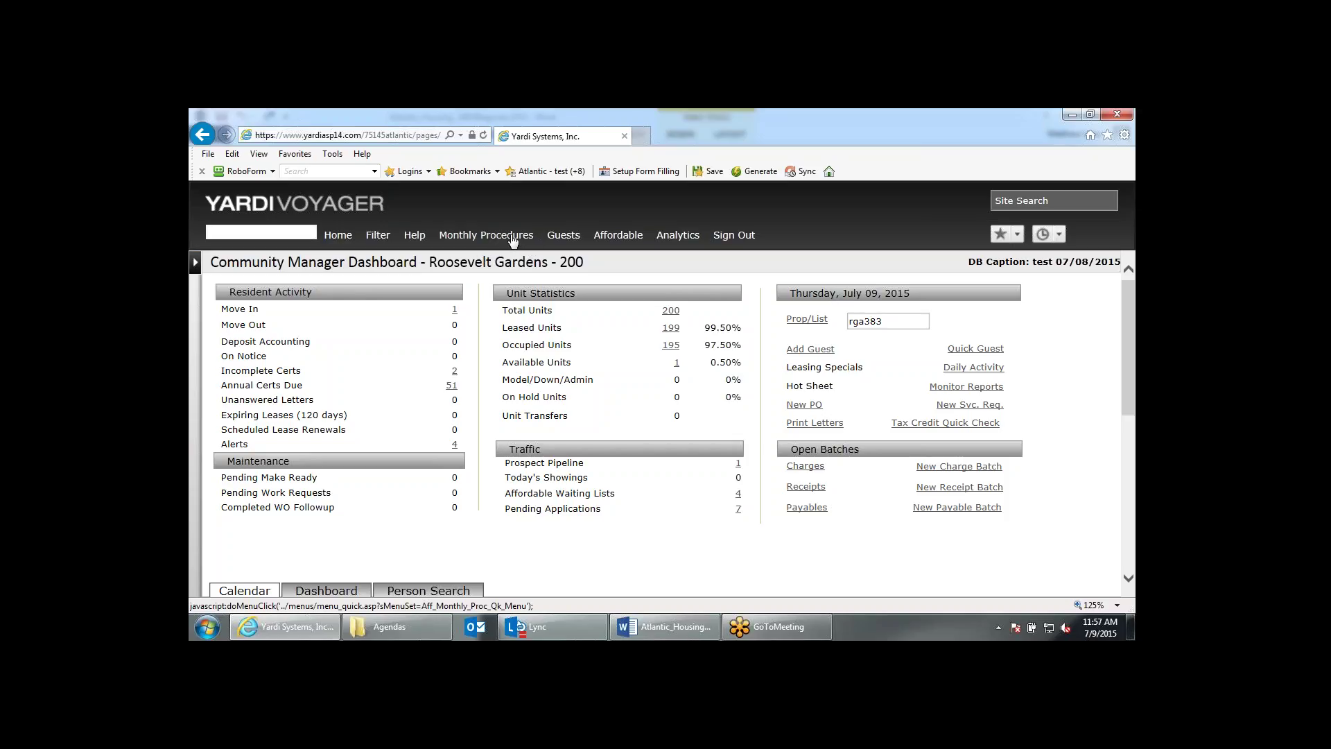
# Go to Affordable Monthly Procedures and scan its 50059, Tax Credit and Reports columns.
pyautogui.click(512, 239)
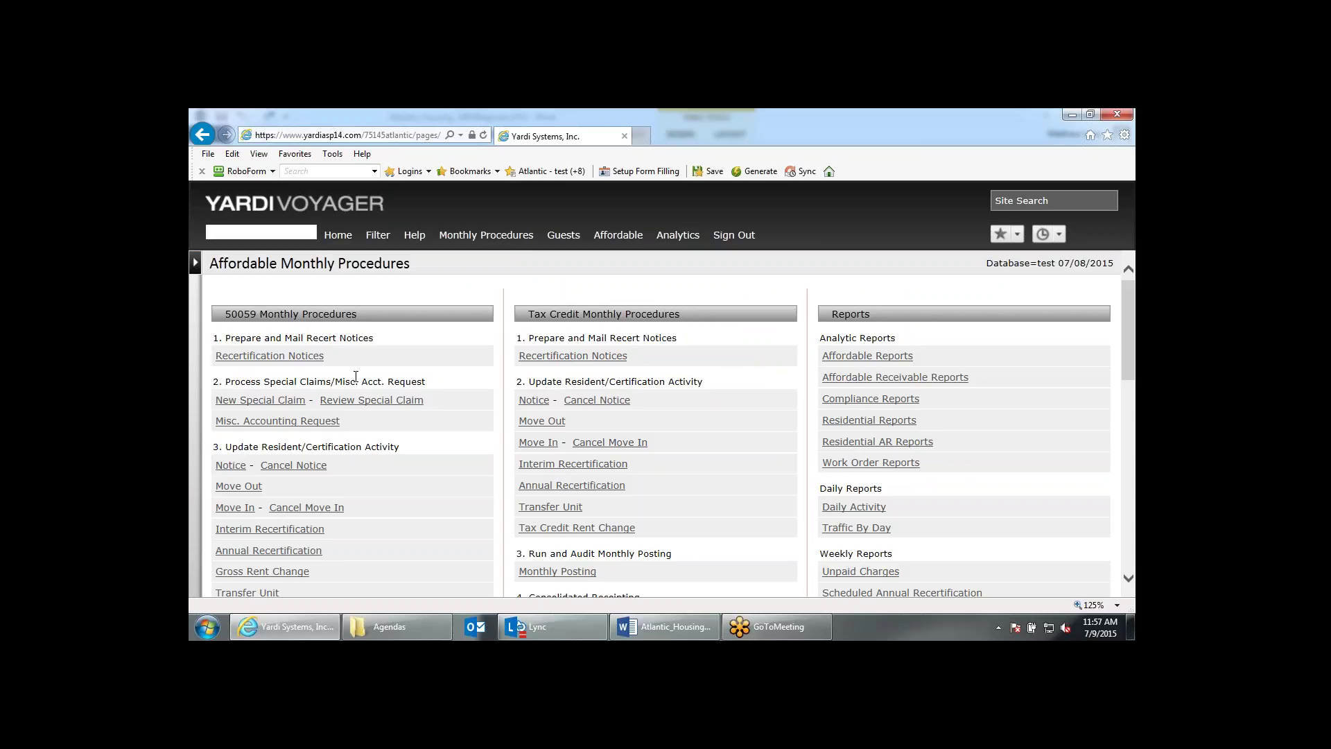
pyautogui.scroll(-1, 355, 377)
pyautogui.scroll(-1, 242, 309)
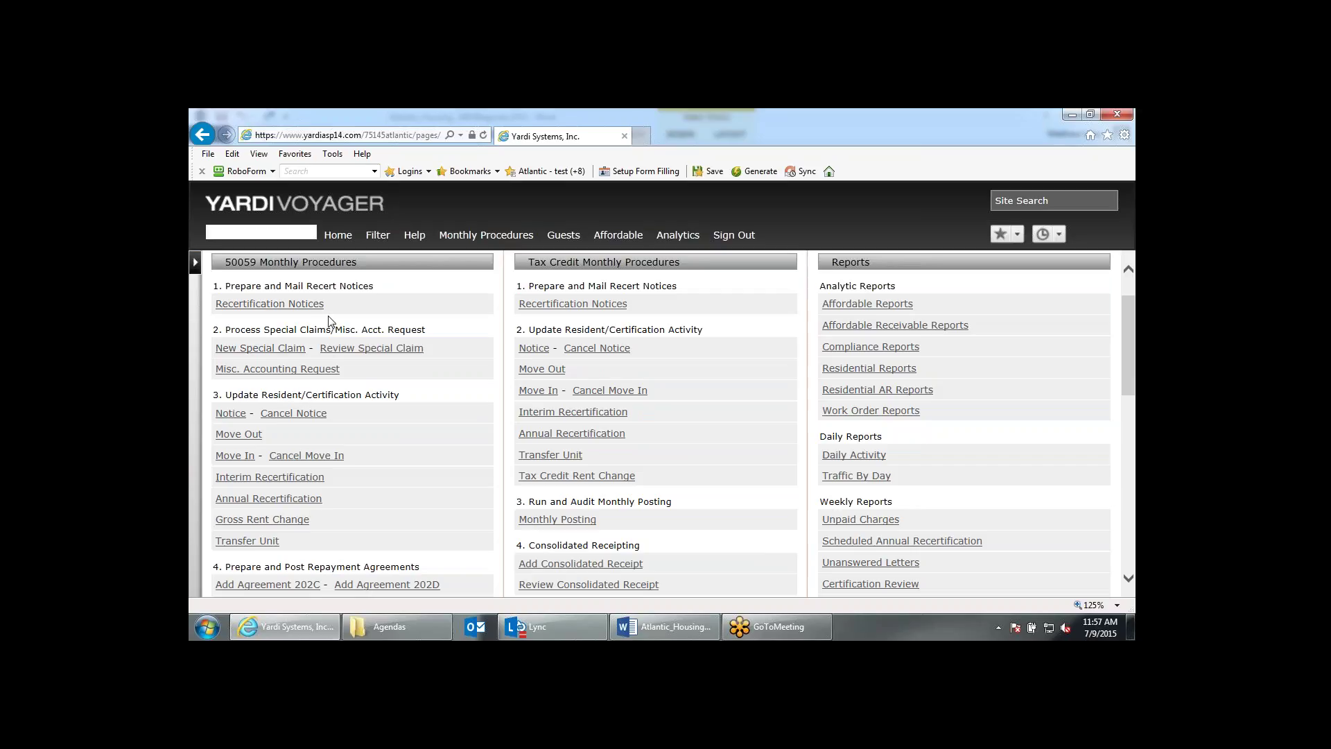
pyautogui.click(196, 267)
pyautogui.moveTo(277, 403)
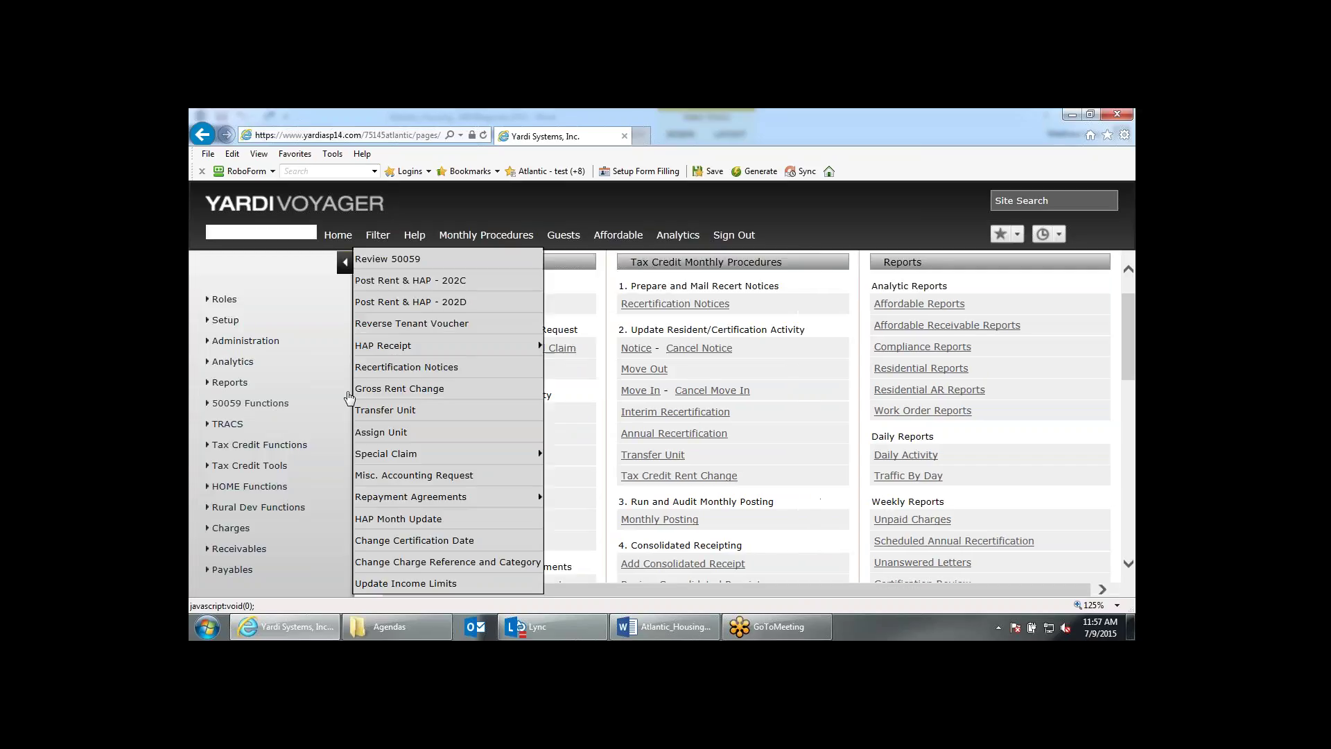
pyautogui.moveTo(485, 454)
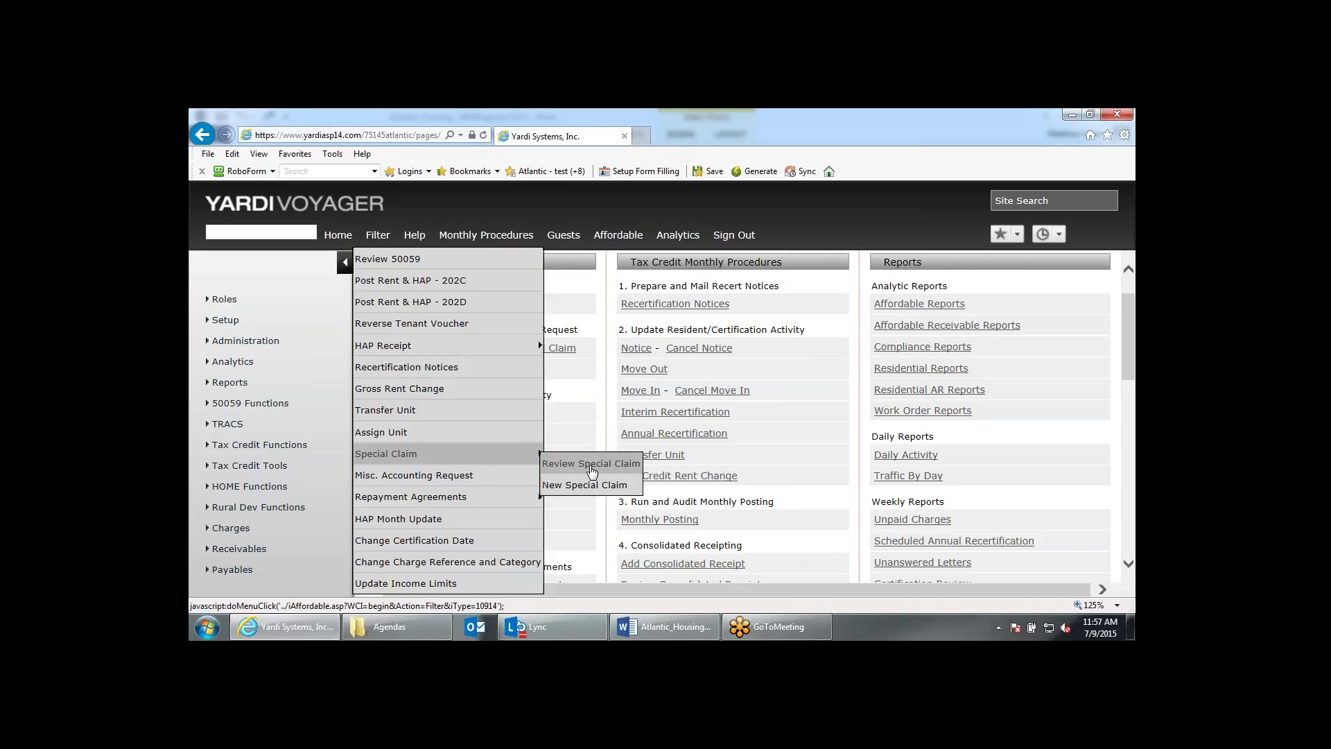
pyautogui.moveTo(534, 345)
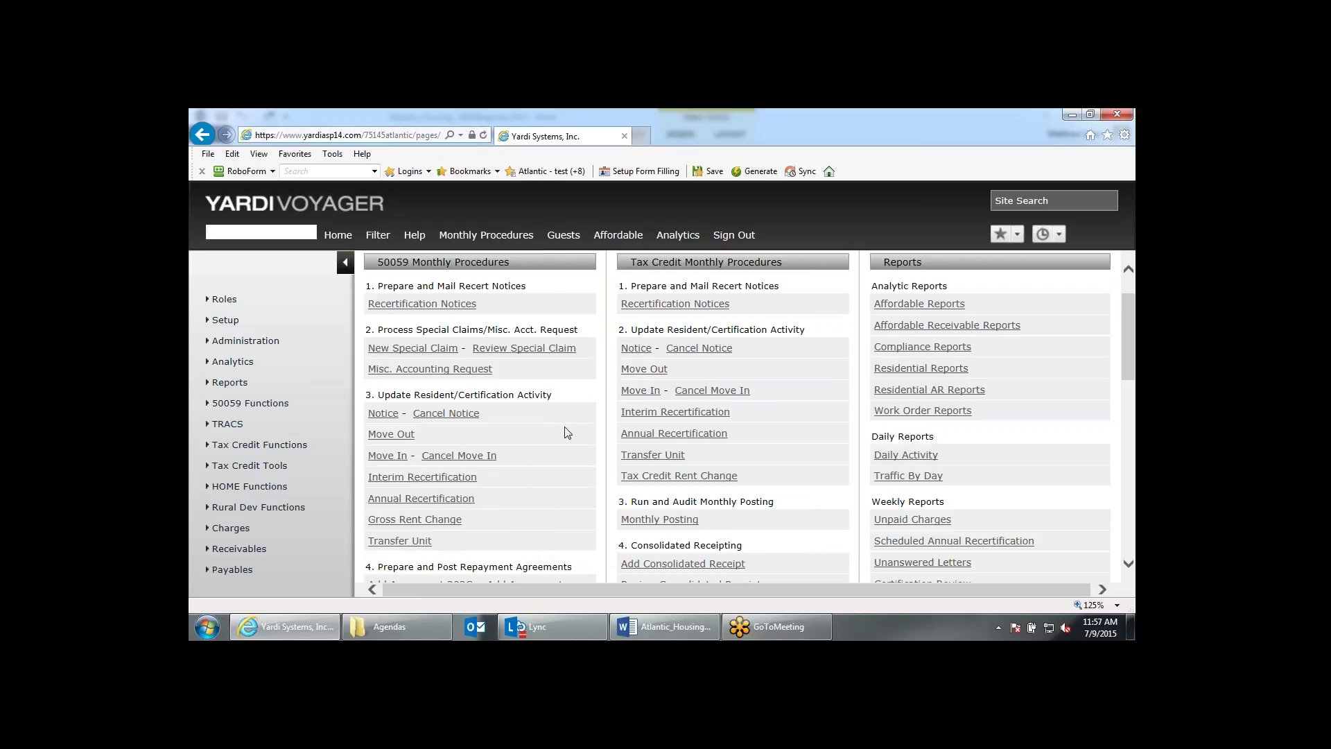
pyautogui.scroll(-1, 567, 432)
pyautogui.scroll(-1, 567, 432)
pyautogui.scroll(-4, 567, 432)
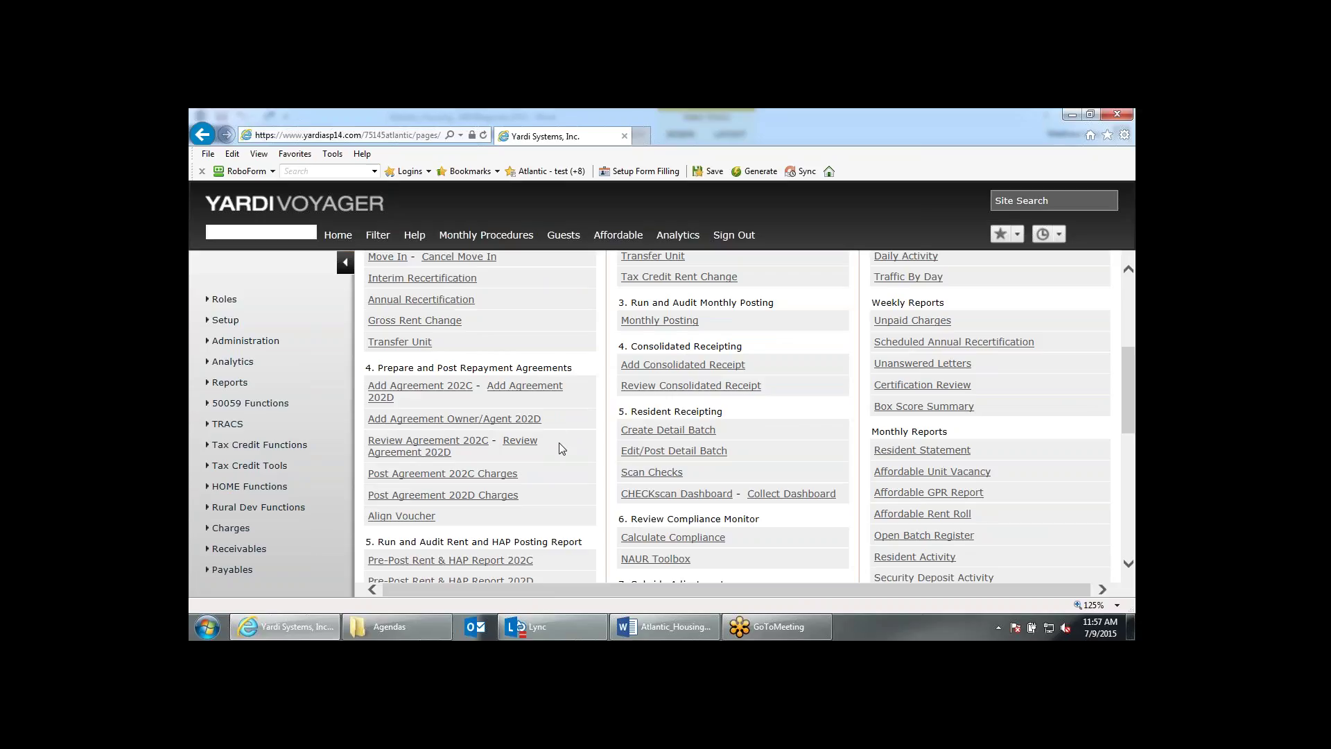
pyautogui.scroll(-12, 561, 448)
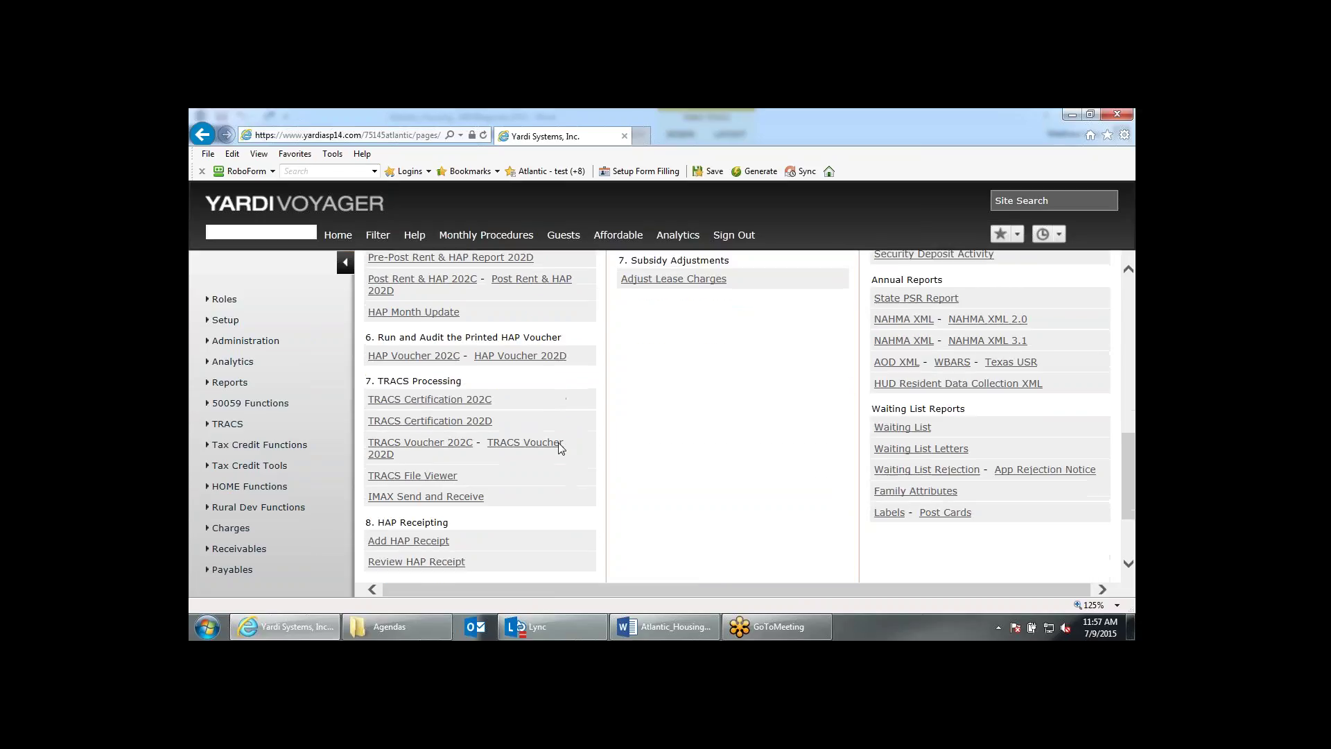
pyautogui.scroll(3, 540, 452)
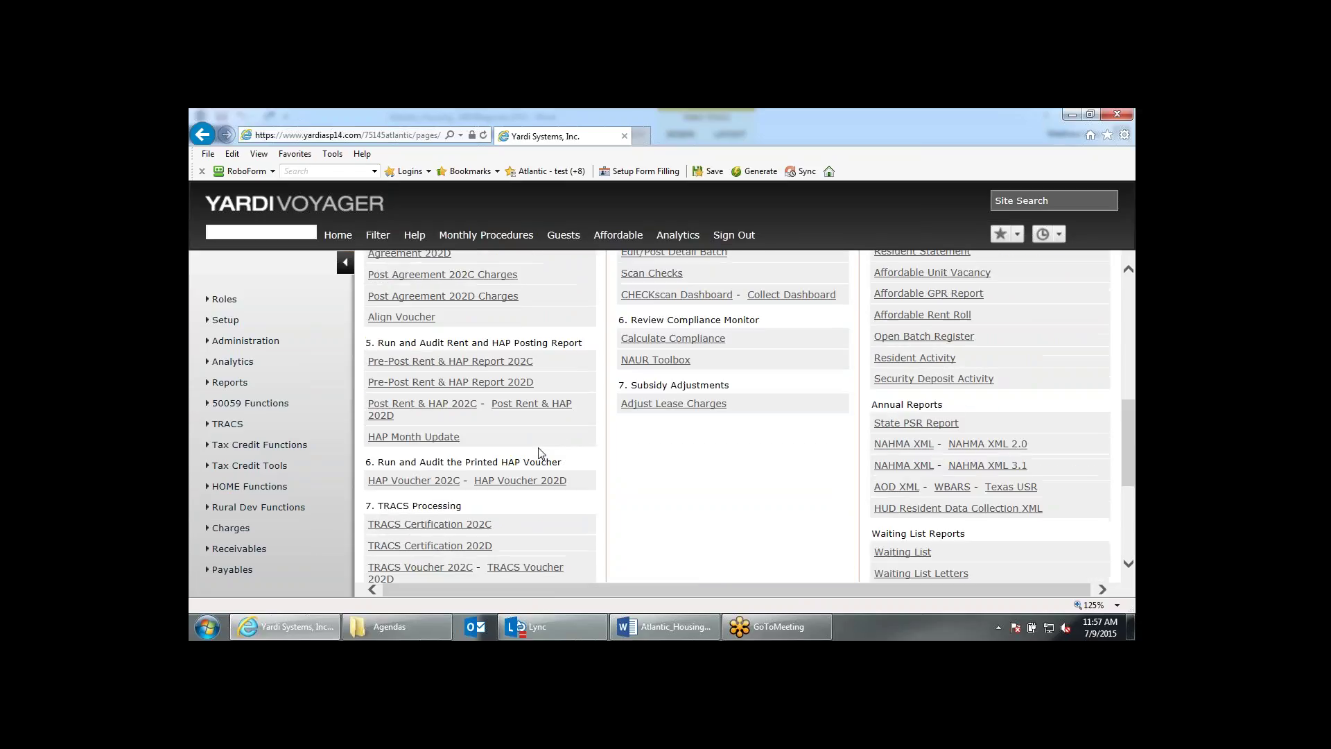
pyautogui.scroll(1, 540, 452)
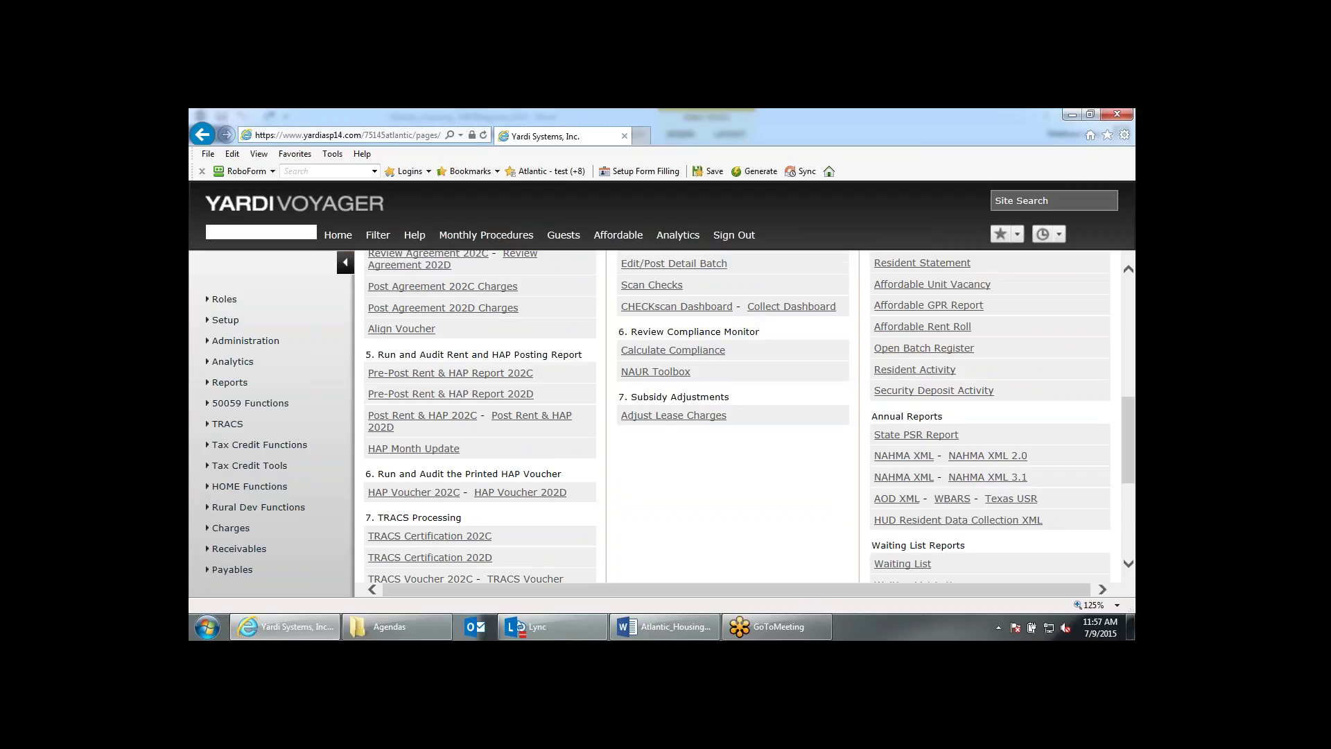
pyautogui.scroll(5, 261, 302)
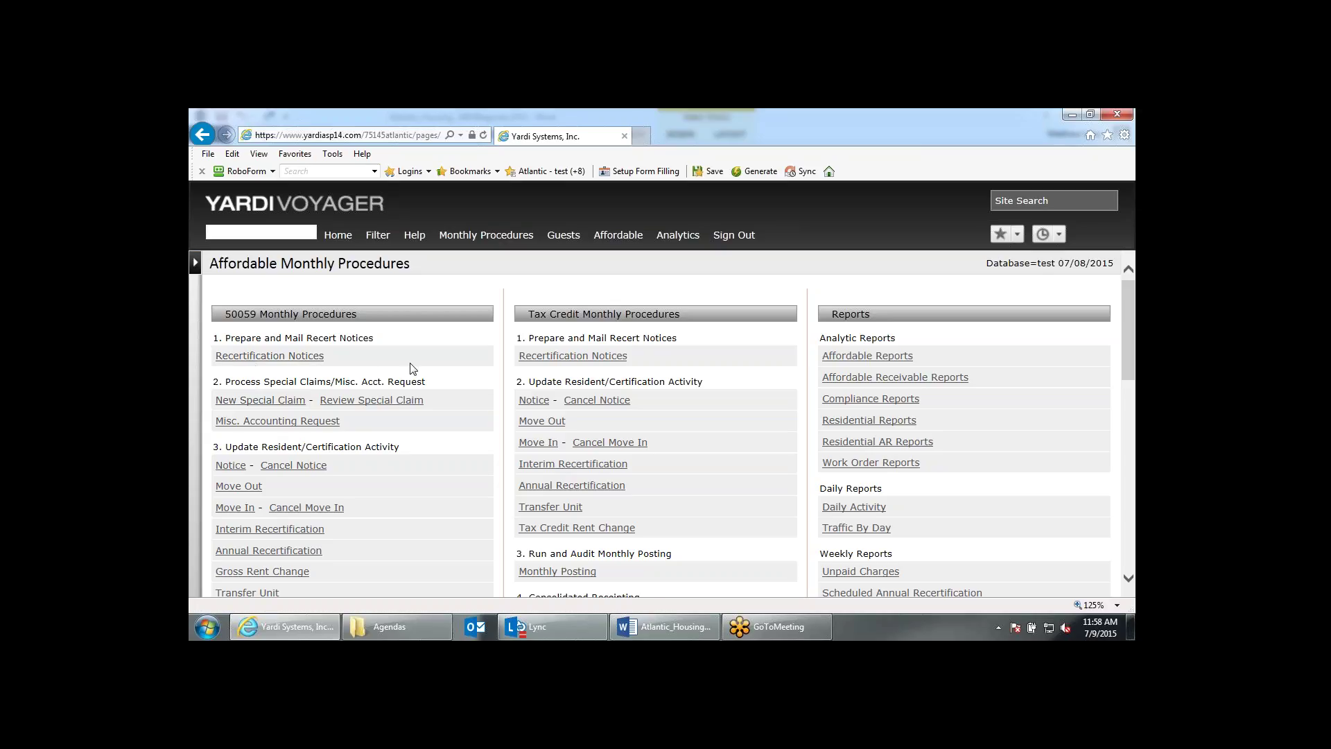
# Scroll through the 50059 procedures from TRACS Processing to HAP and Resident Receipting.
pyautogui.scroll(-1, 413, 369)
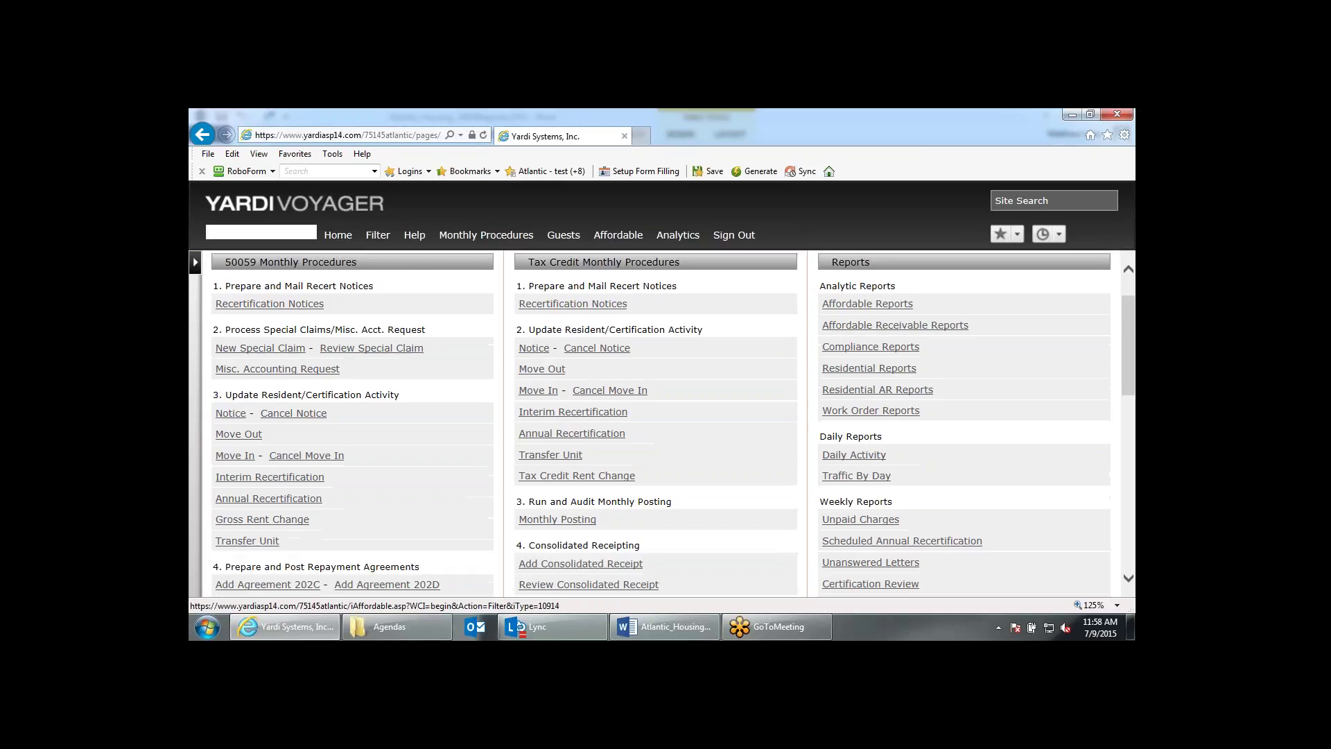
pyautogui.scroll(-1, 340, 415)
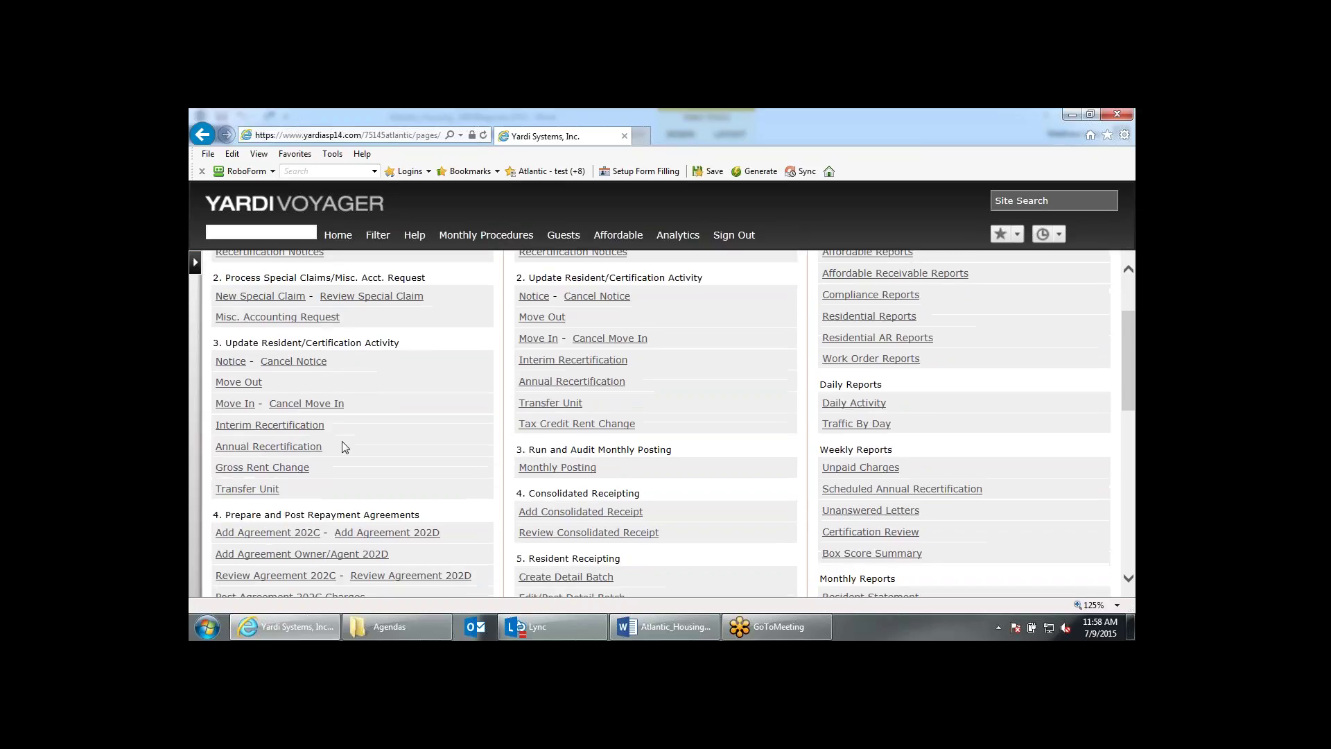
pyautogui.scroll(-2, 343, 447)
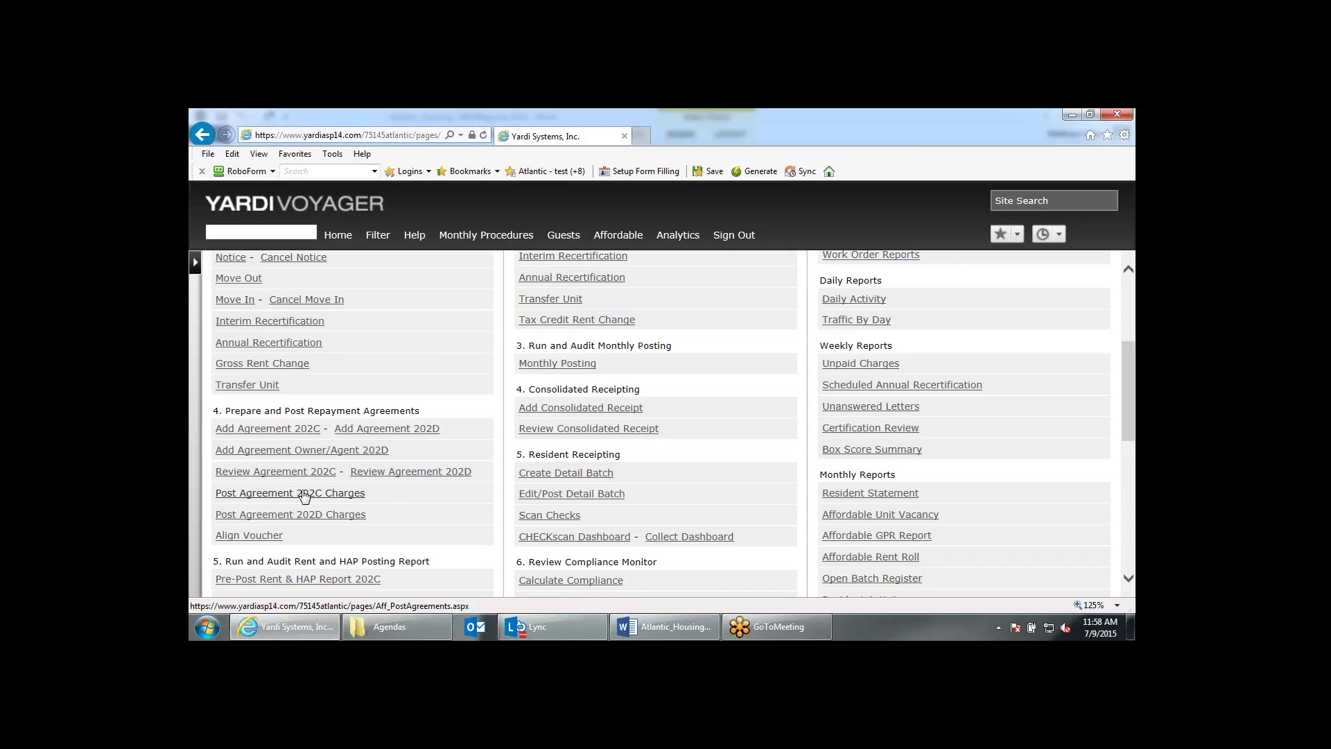
pyautogui.scroll(-3, 303, 496)
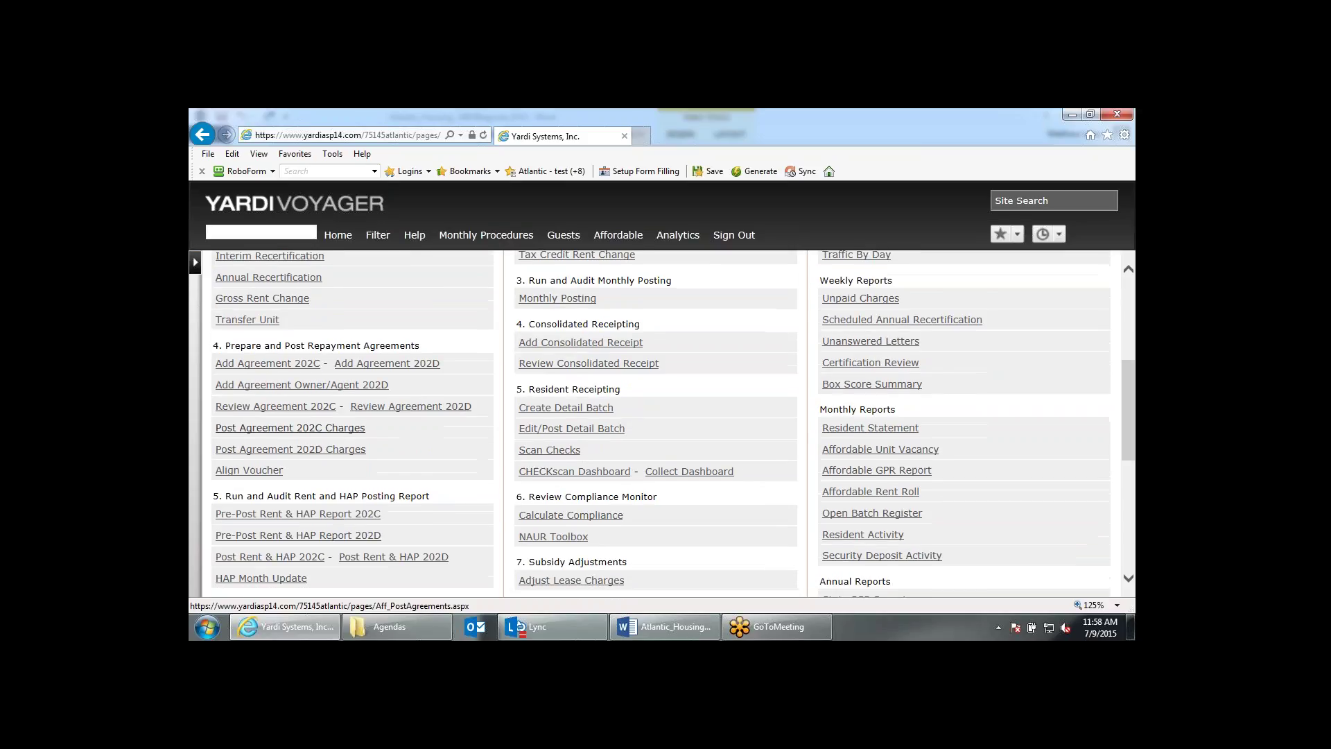
pyautogui.scroll(-5, 372, 485)
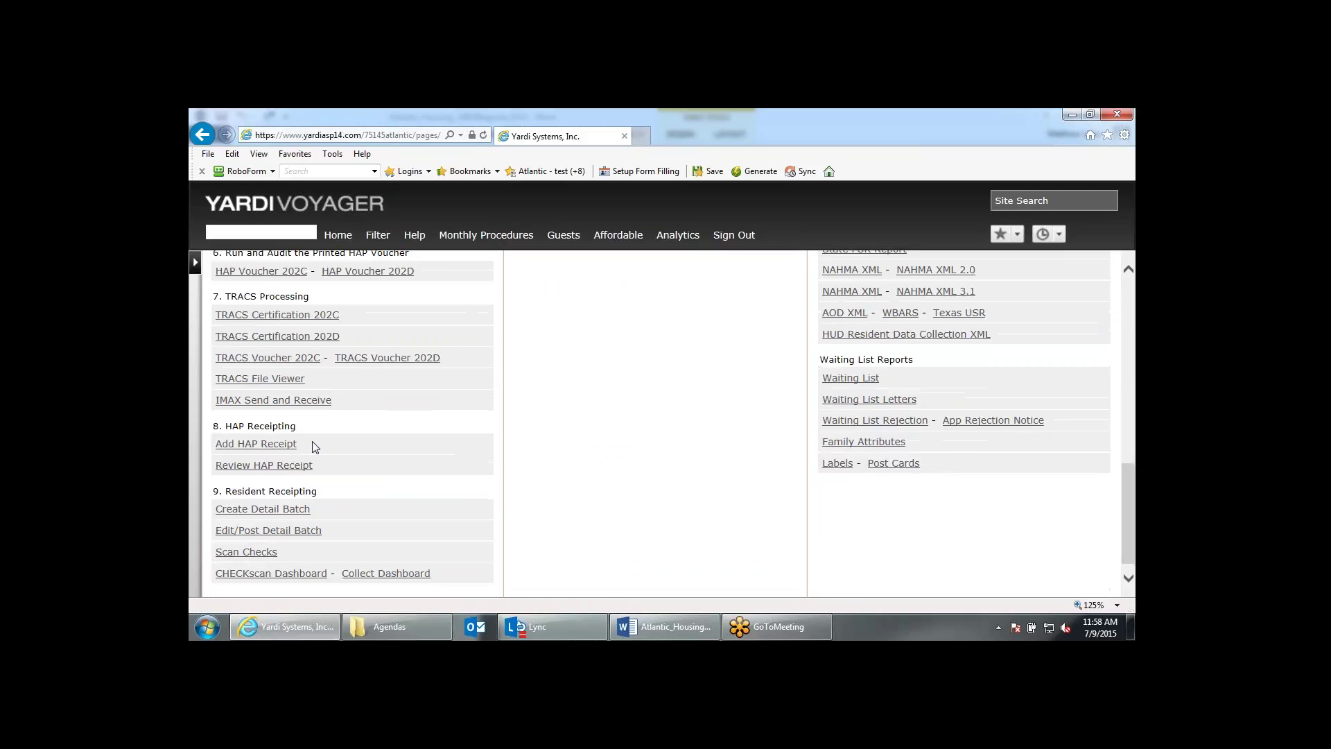
pyautogui.scroll(-1, 250, 488)
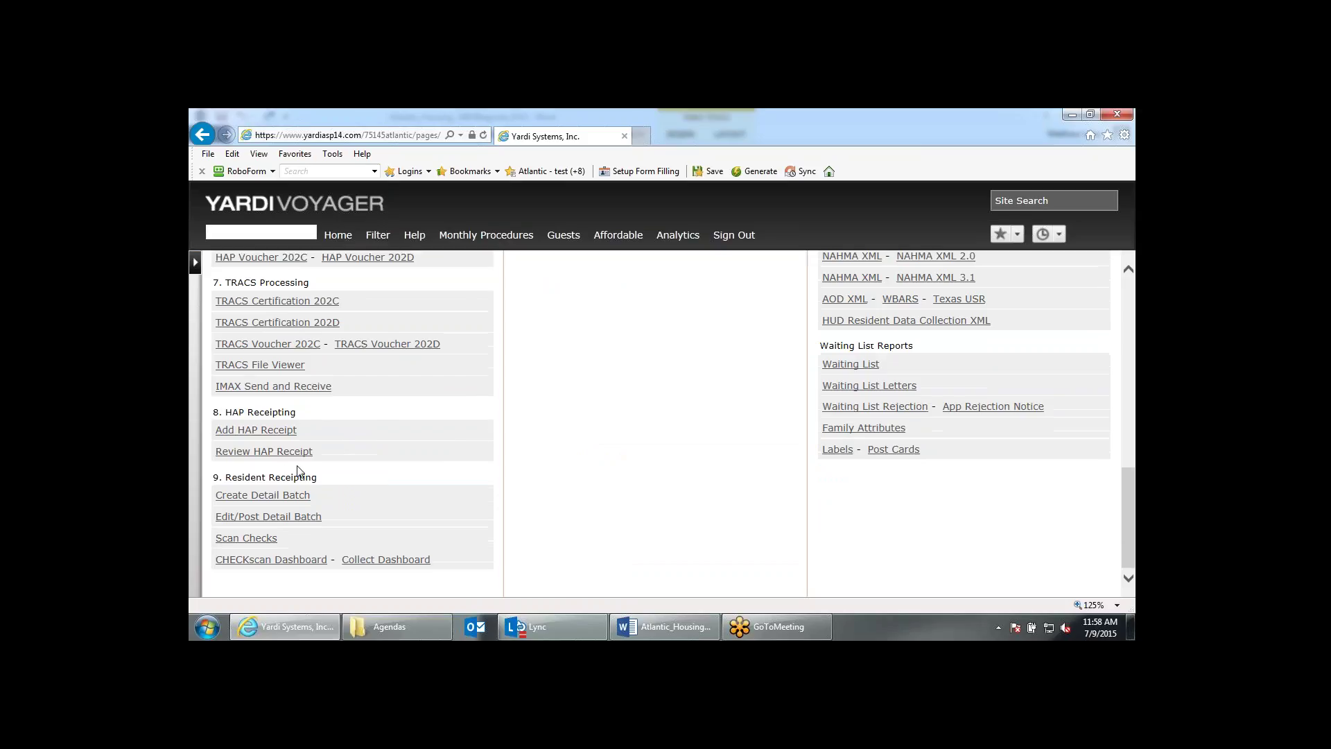
pyautogui.scroll(8, 260, 516)
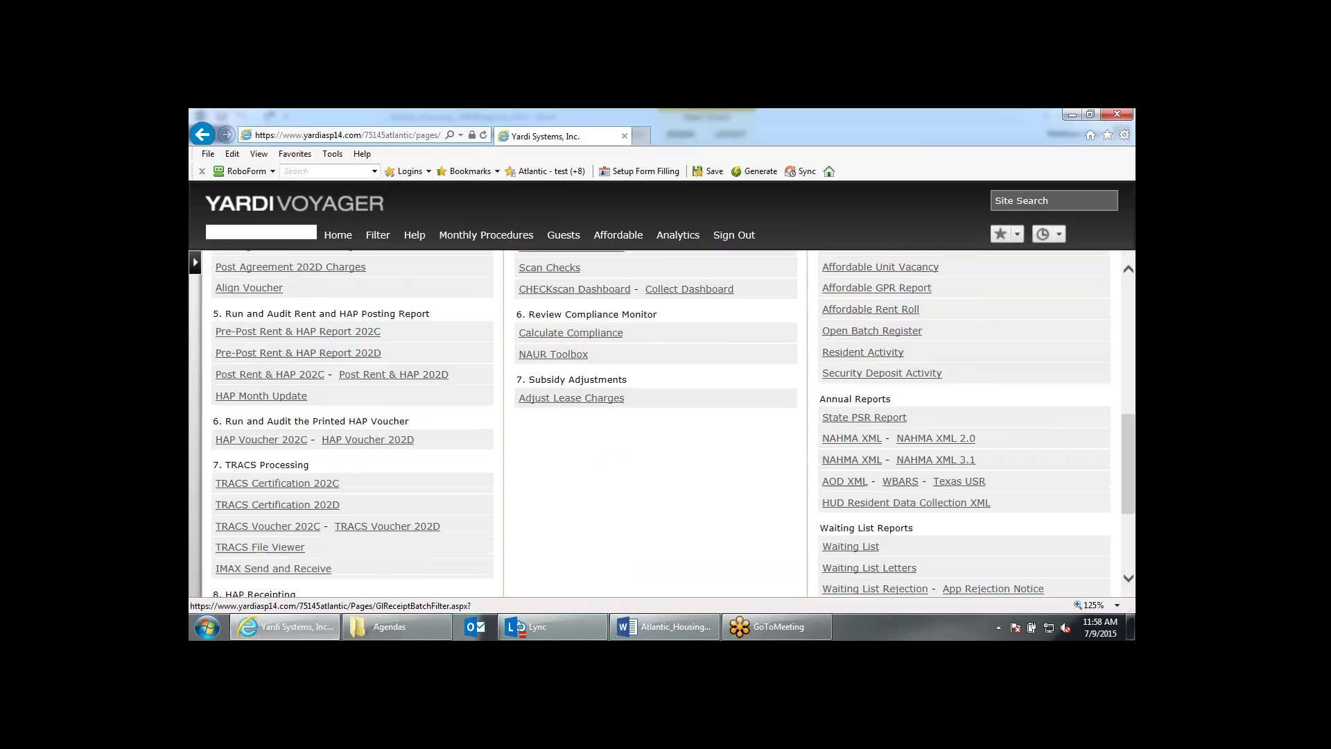
pyautogui.scroll(4, 298, 589)
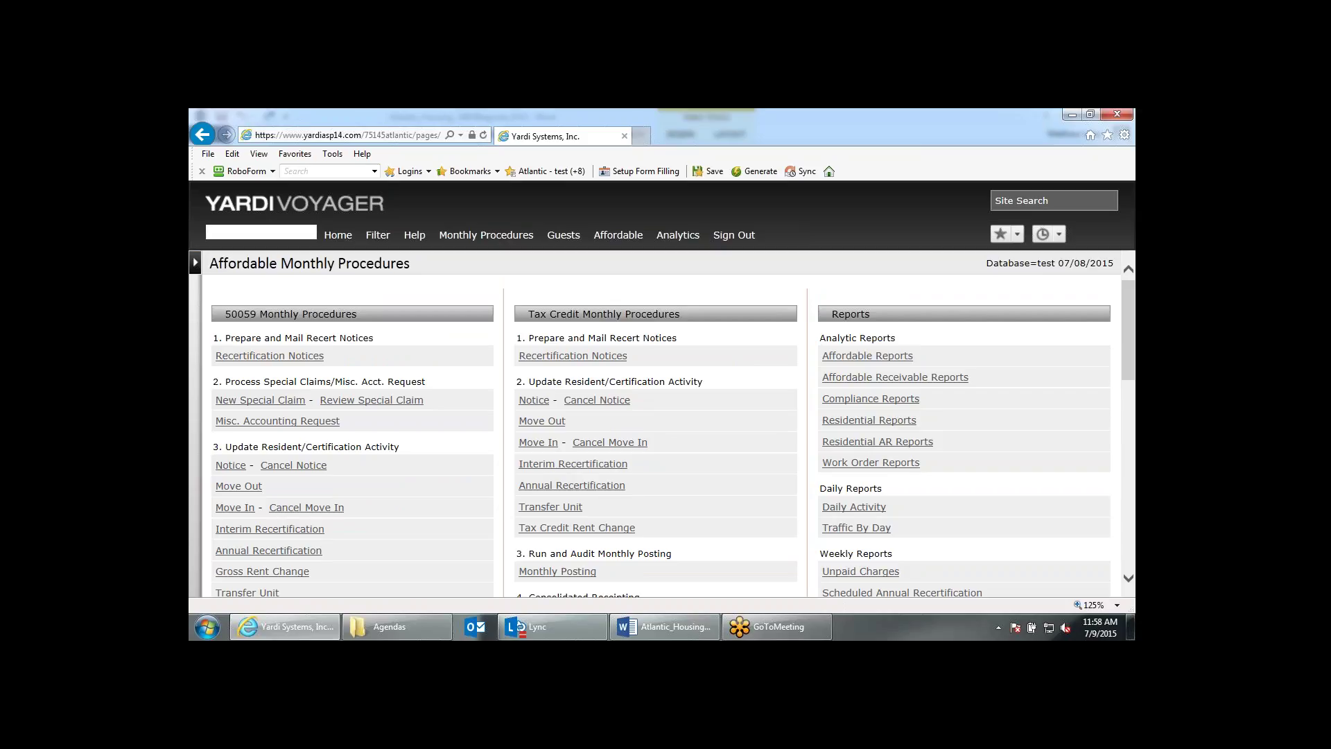
pyautogui.click(286, 355)
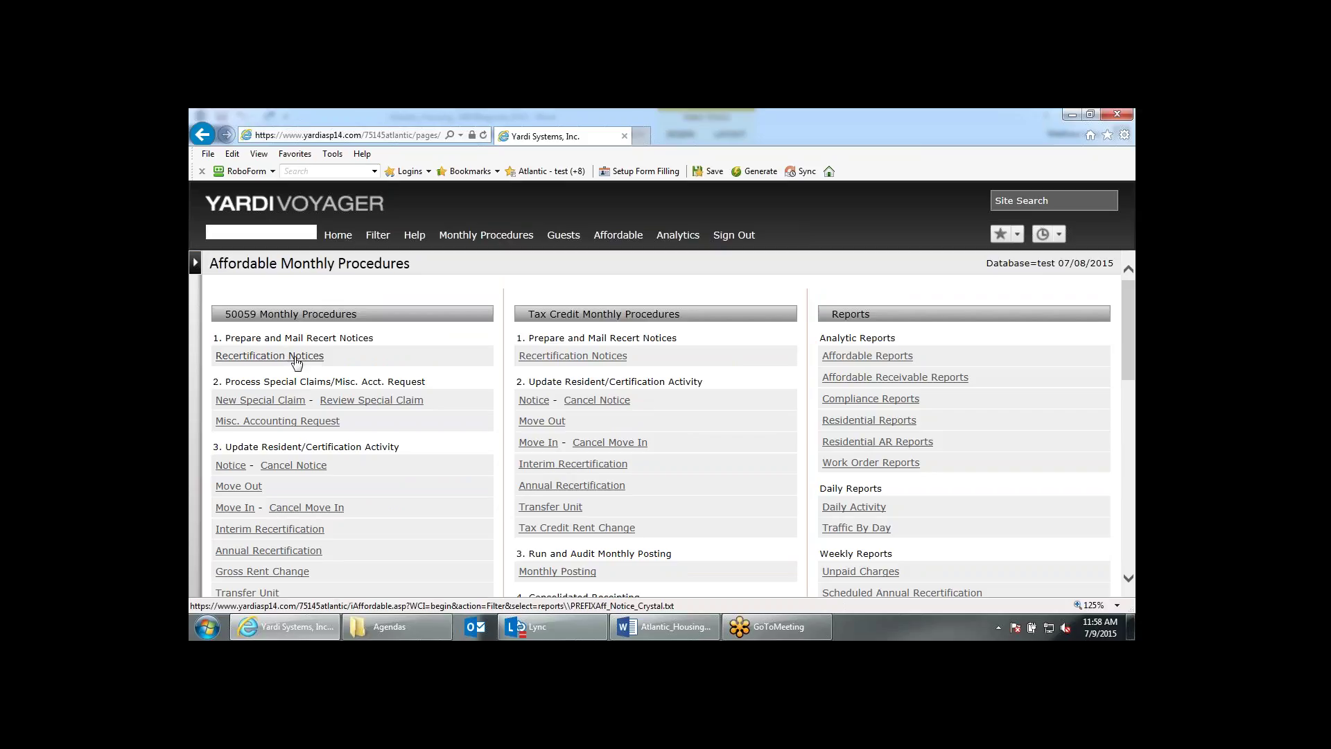
# Open Recertification Notices for rga383 Roosevelt Gardens - 200 from 50059 Functions, hiding the side menu.
pyautogui.click(296, 358)
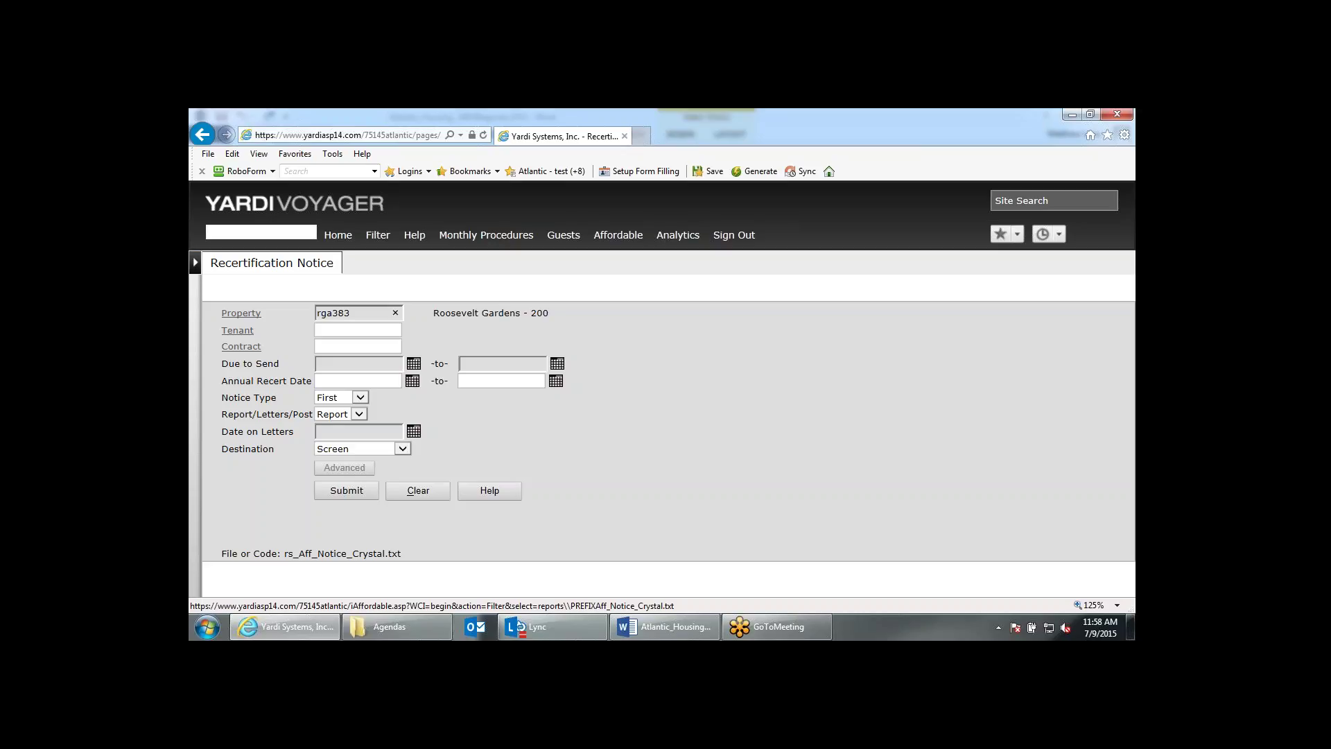
pyautogui.click(196, 263)
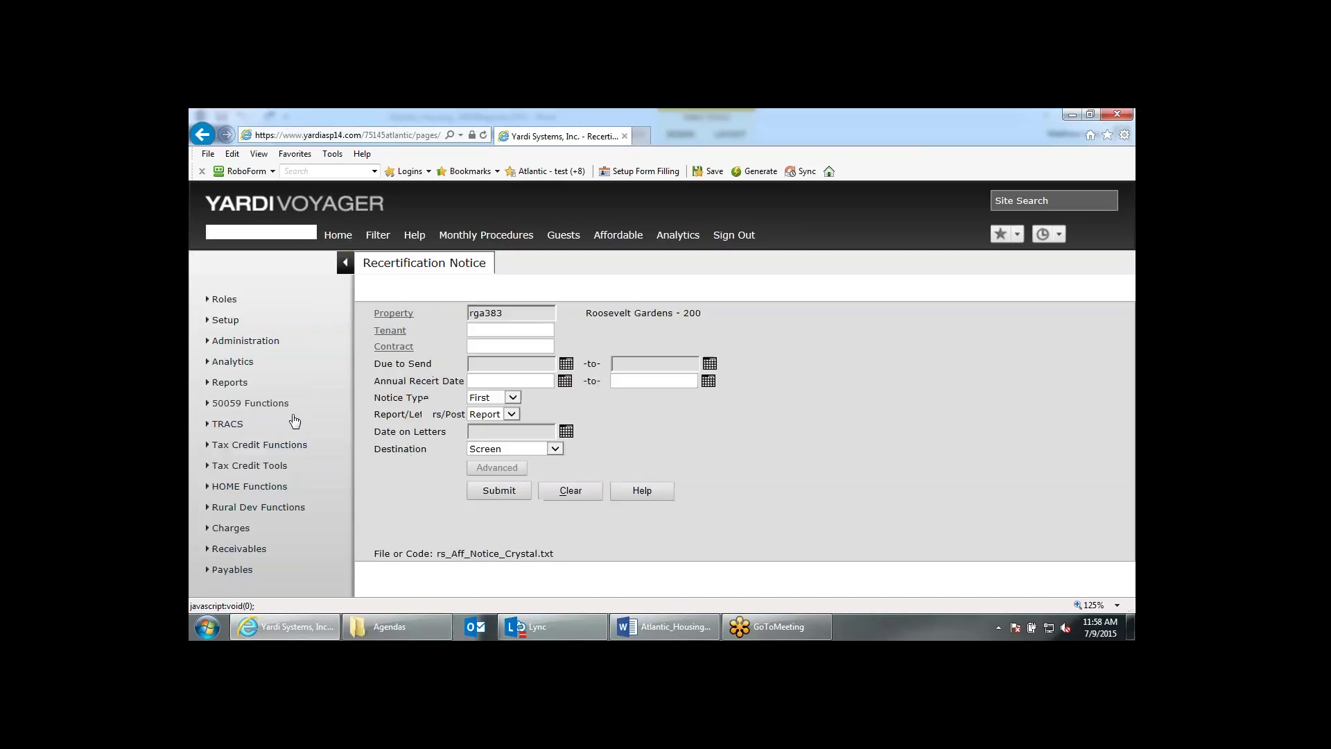
pyautogui.moveTo(290, 409)
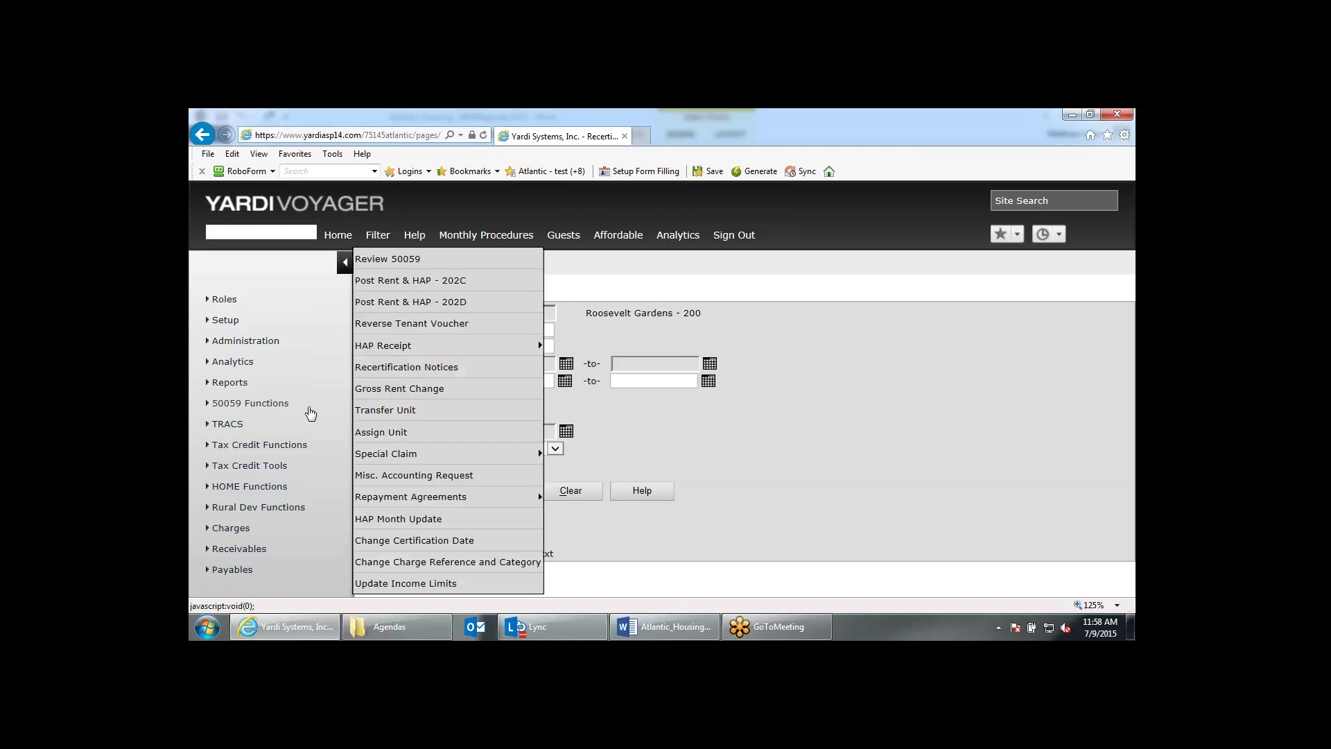
pyautogui.click(449, 371)
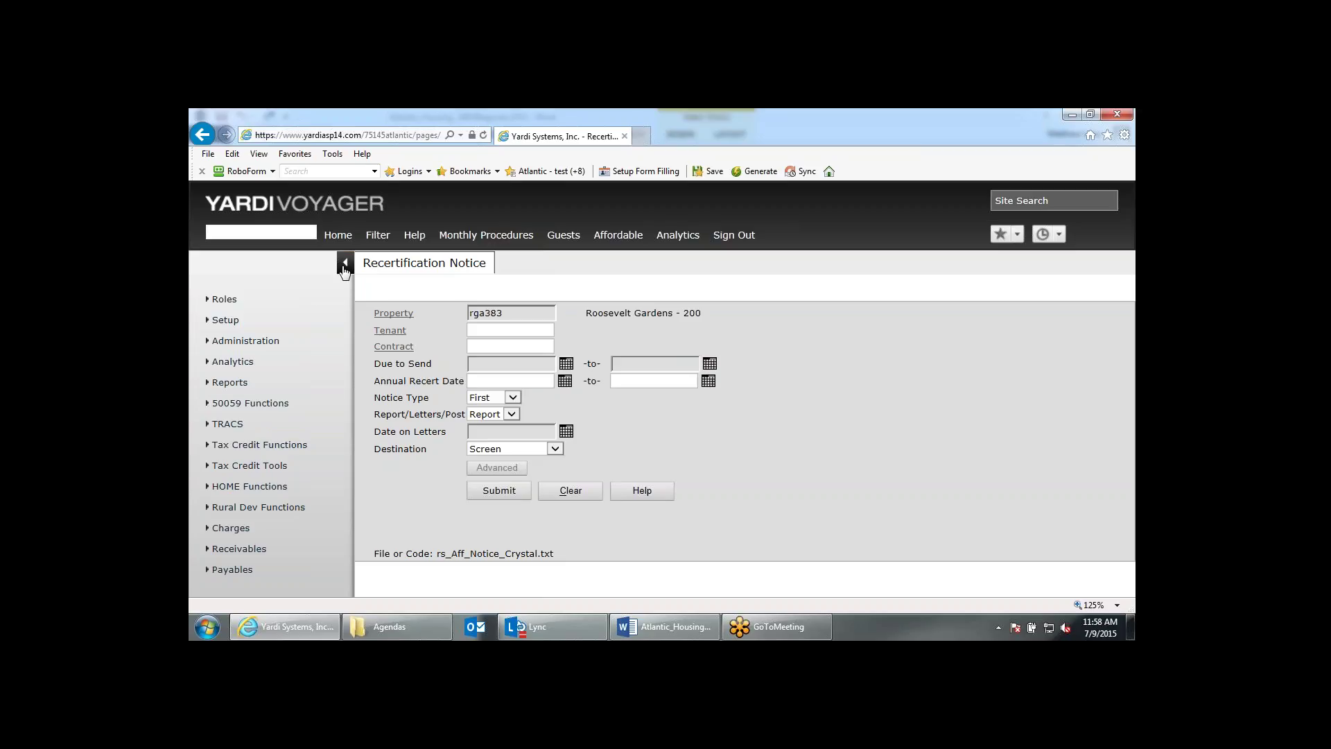
pyautogui.click(344, 263)
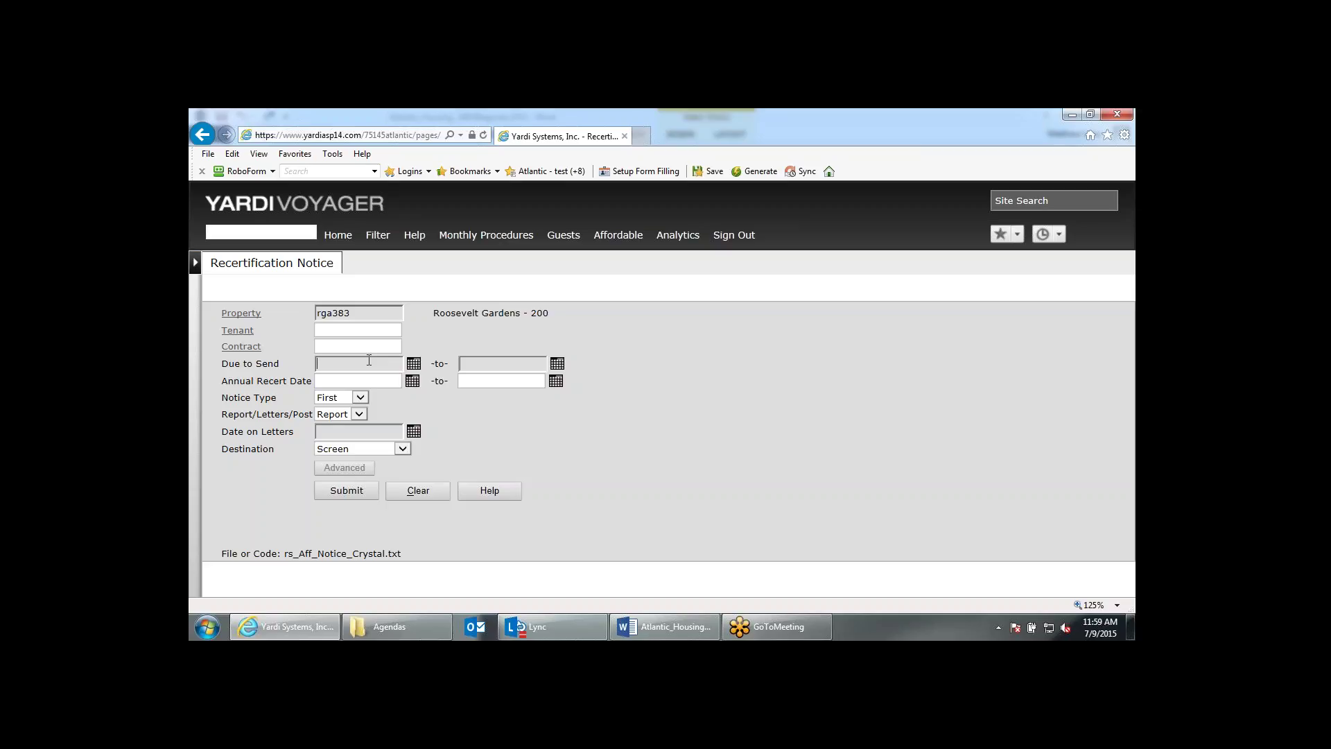
# Enter the Due to Send range 07/01/2015 to 07/31/2015.
pyautogui.click(369, 359)
pyautogui.write('07')
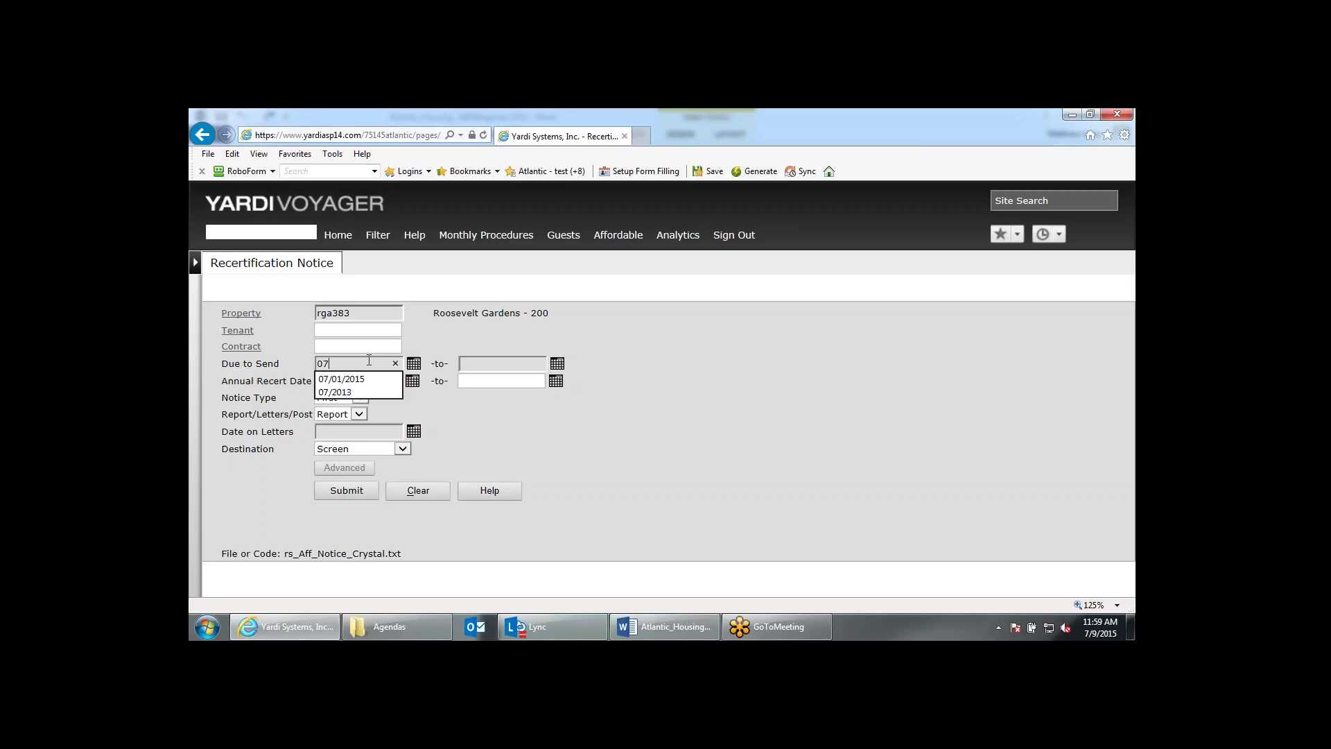
pyautogui.press('Down')
pyautogui.press('Return')
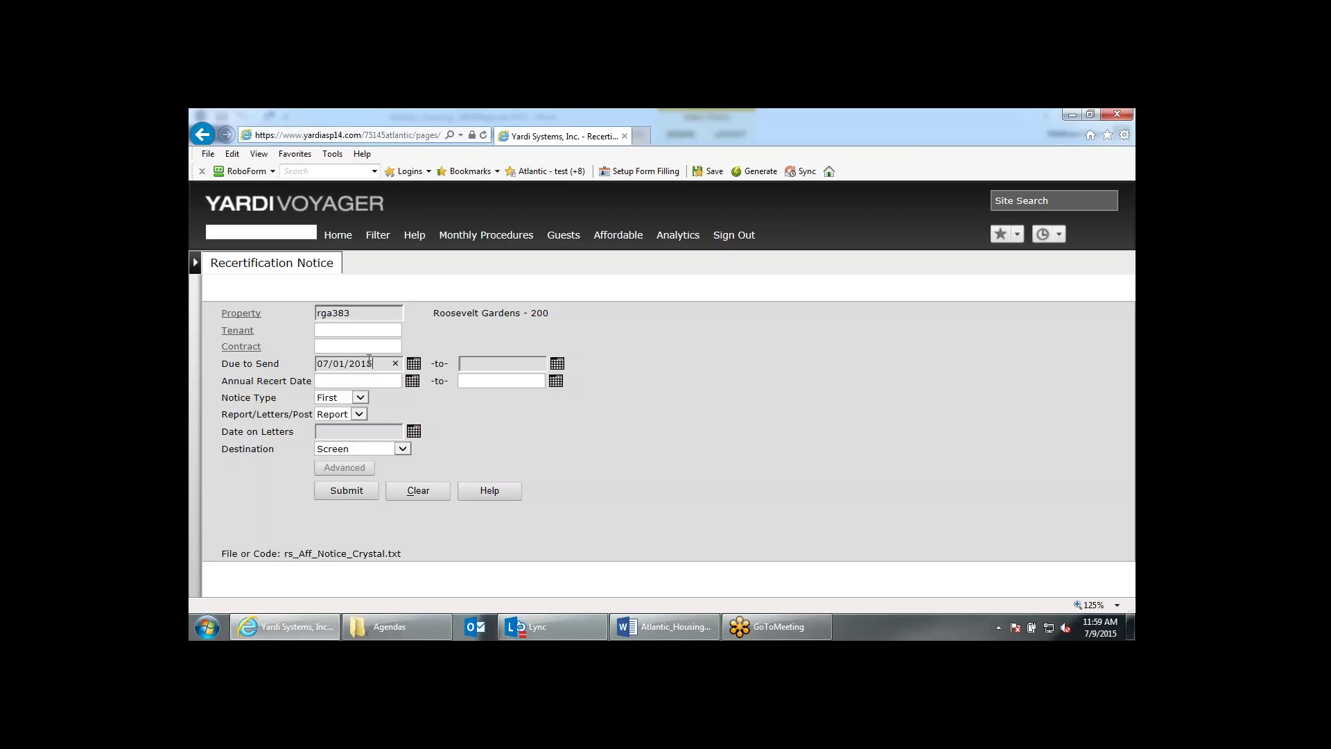
pyautogui.write('073115')
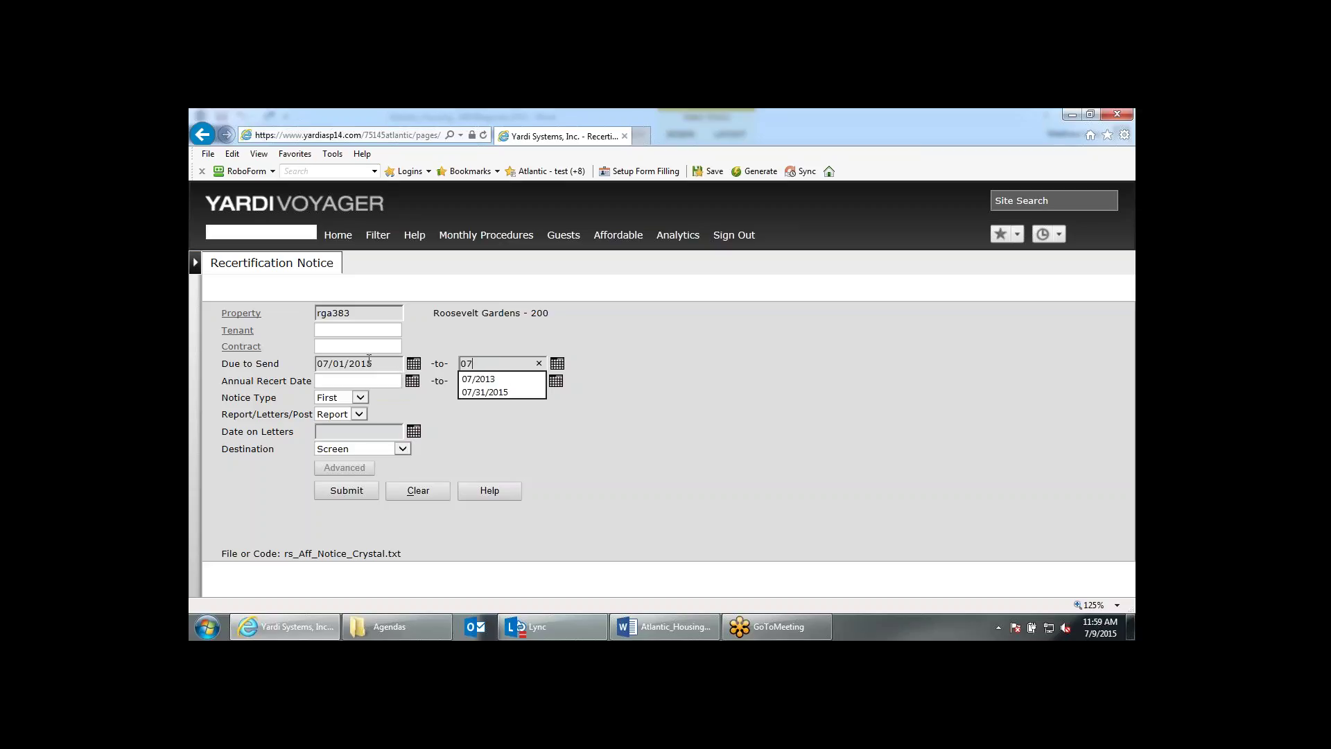
pyautogui.click(608, 398)
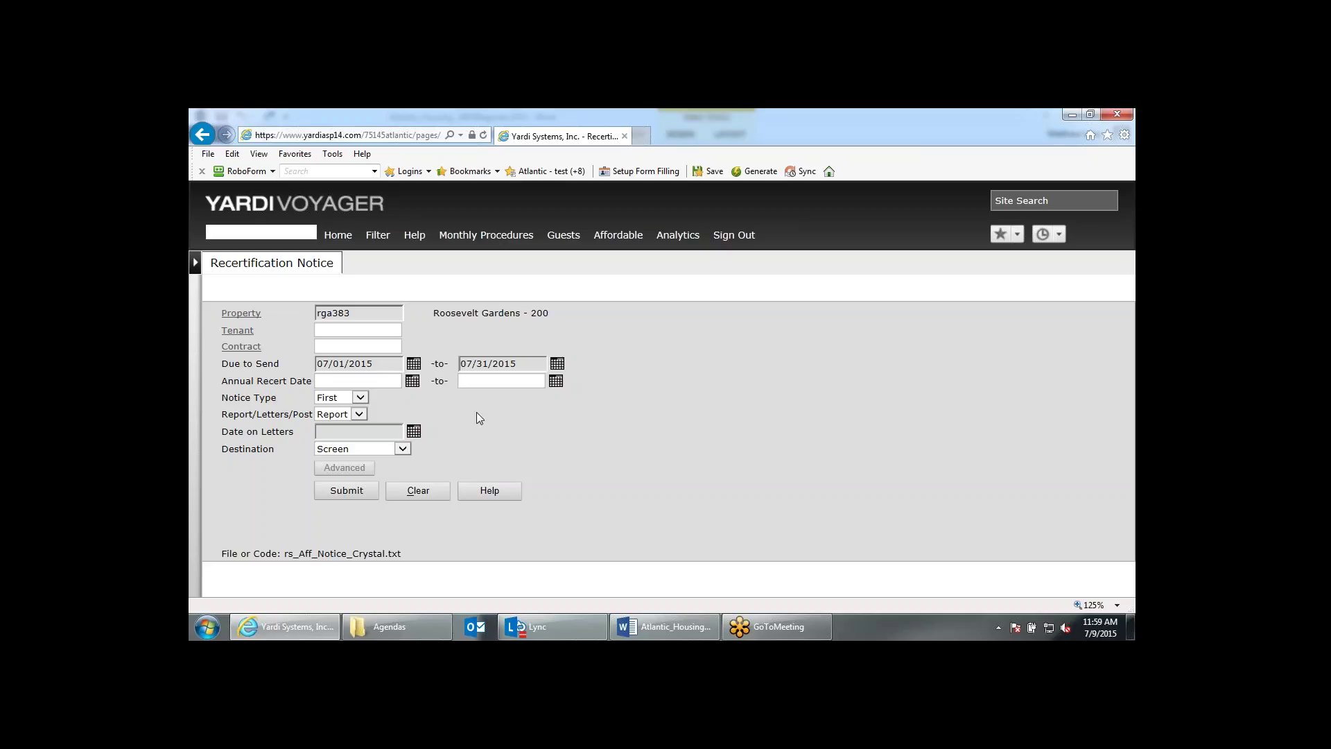
# Set Notice Type to All, keep Report output, and date the letters 07/09/2015.
pyautogui.click(361, 398)
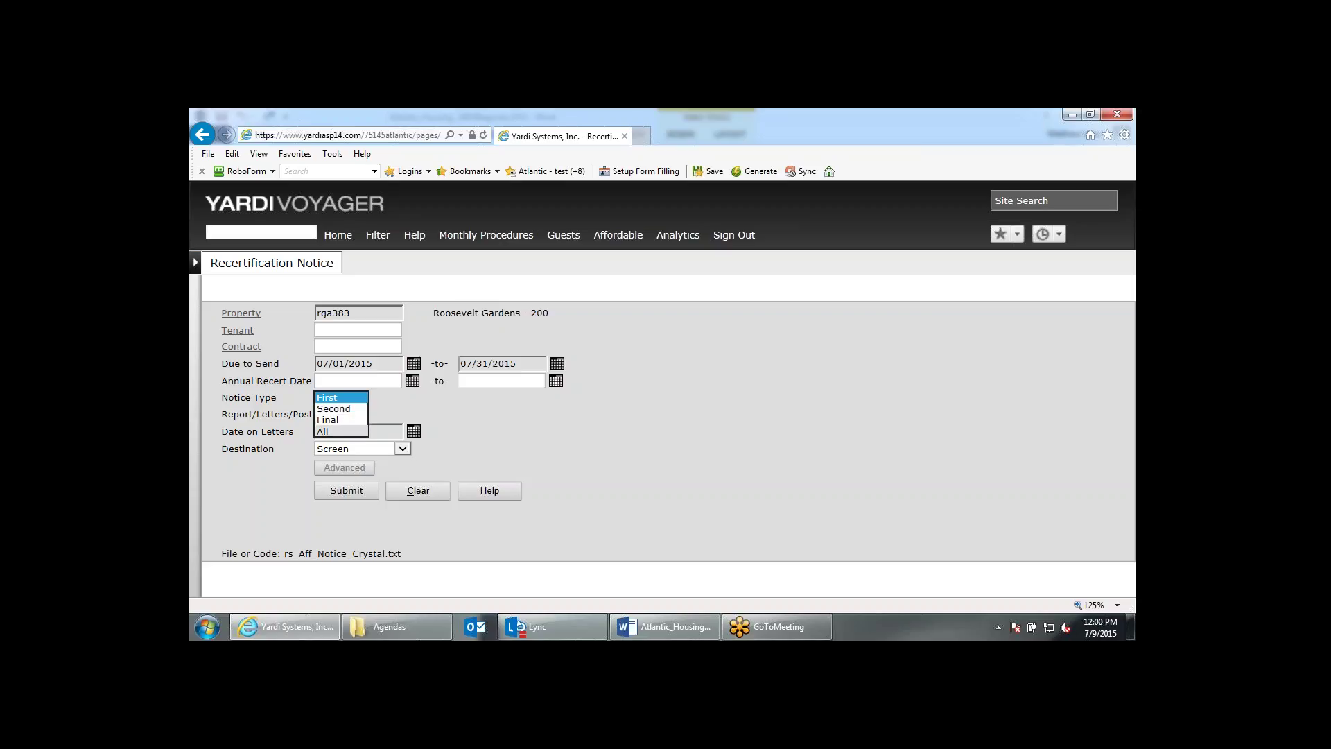
pyautogui.click(333, 431)
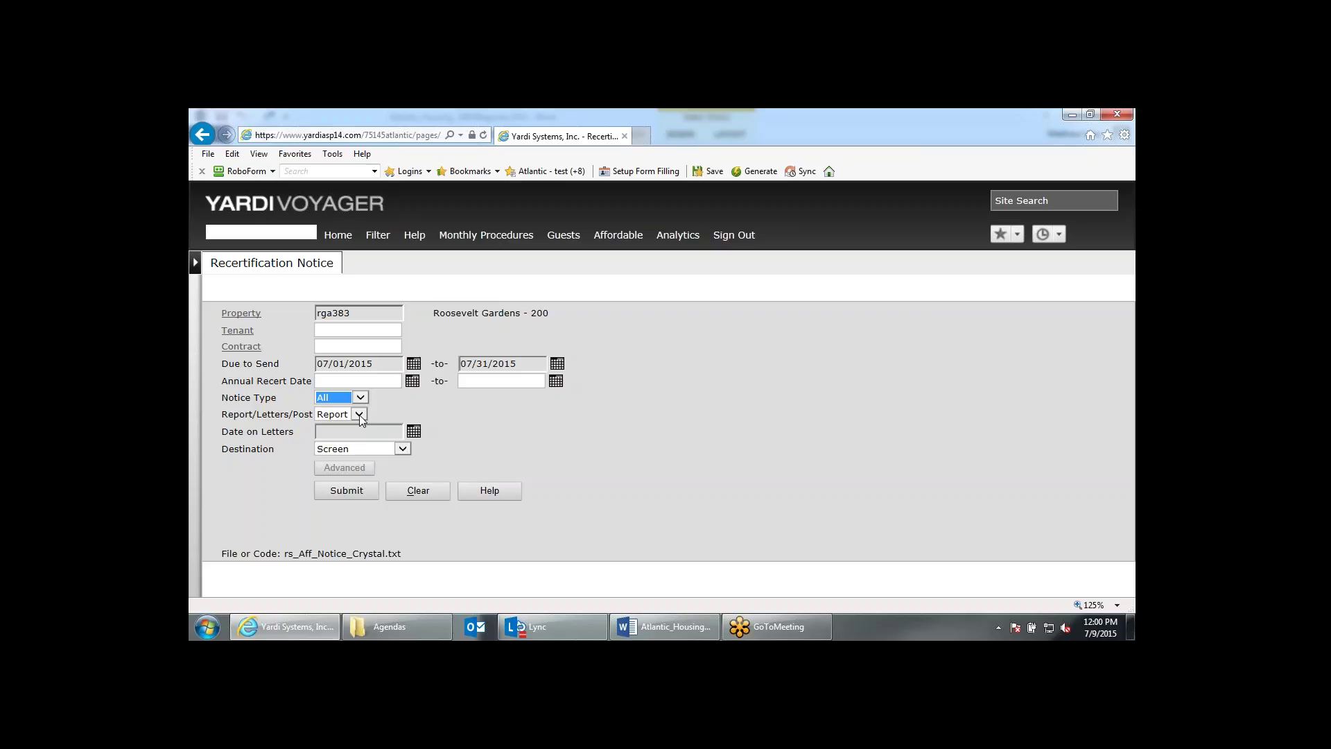
pyautogui.click(359, 415)
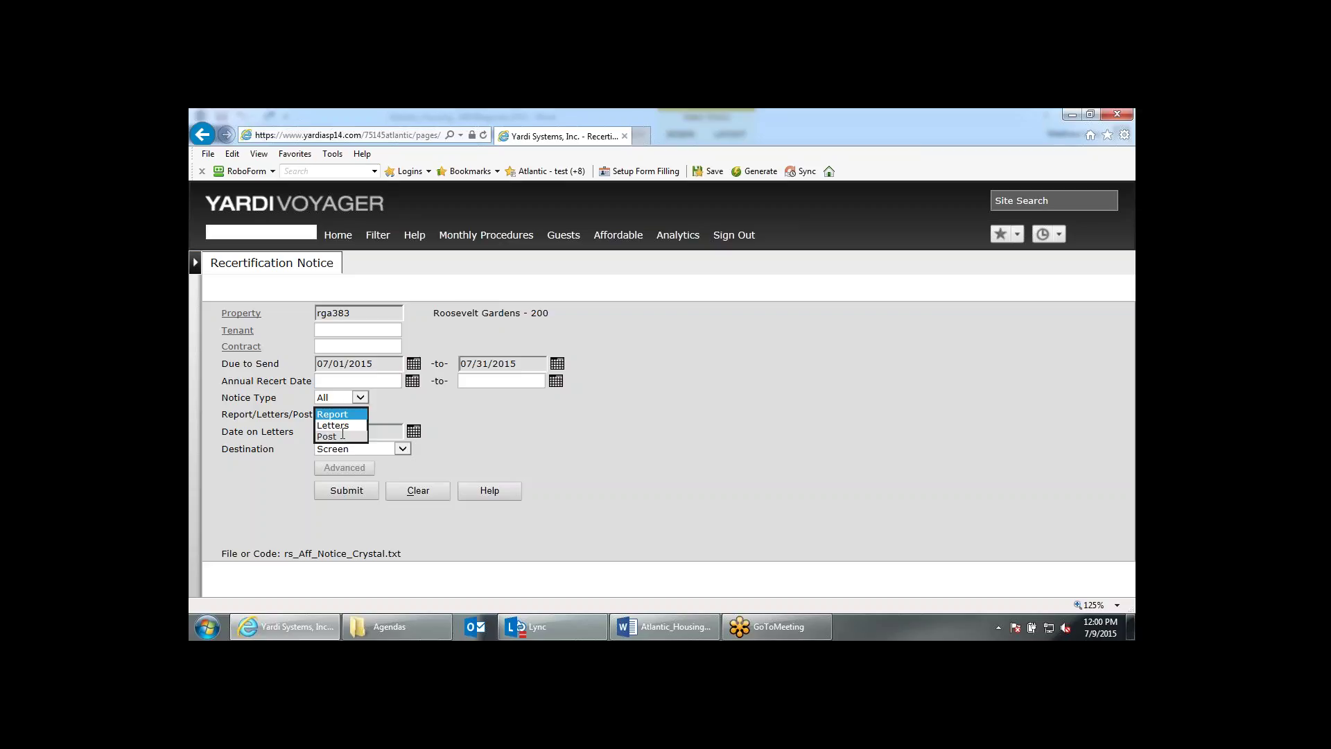
pyautogui.click(347, 415)
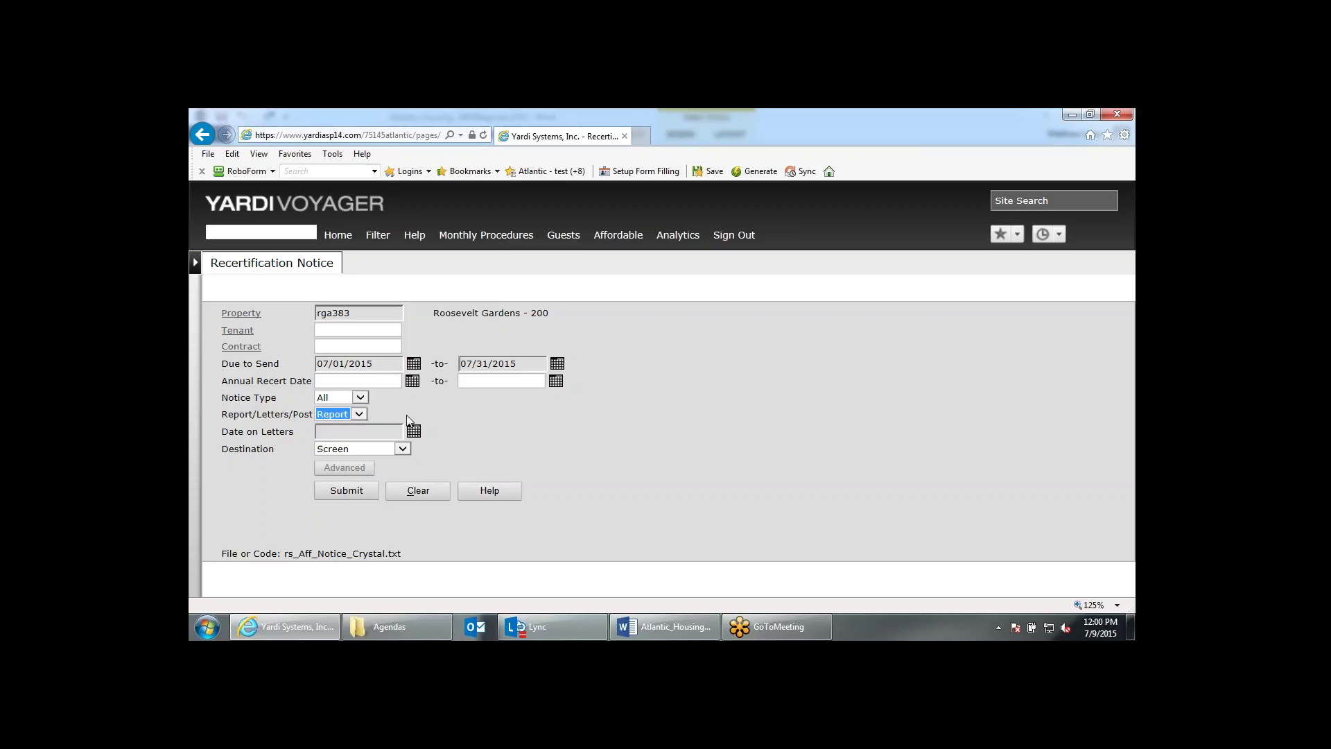
pyautogui.click(381, 431)
pyautogui.write('07')
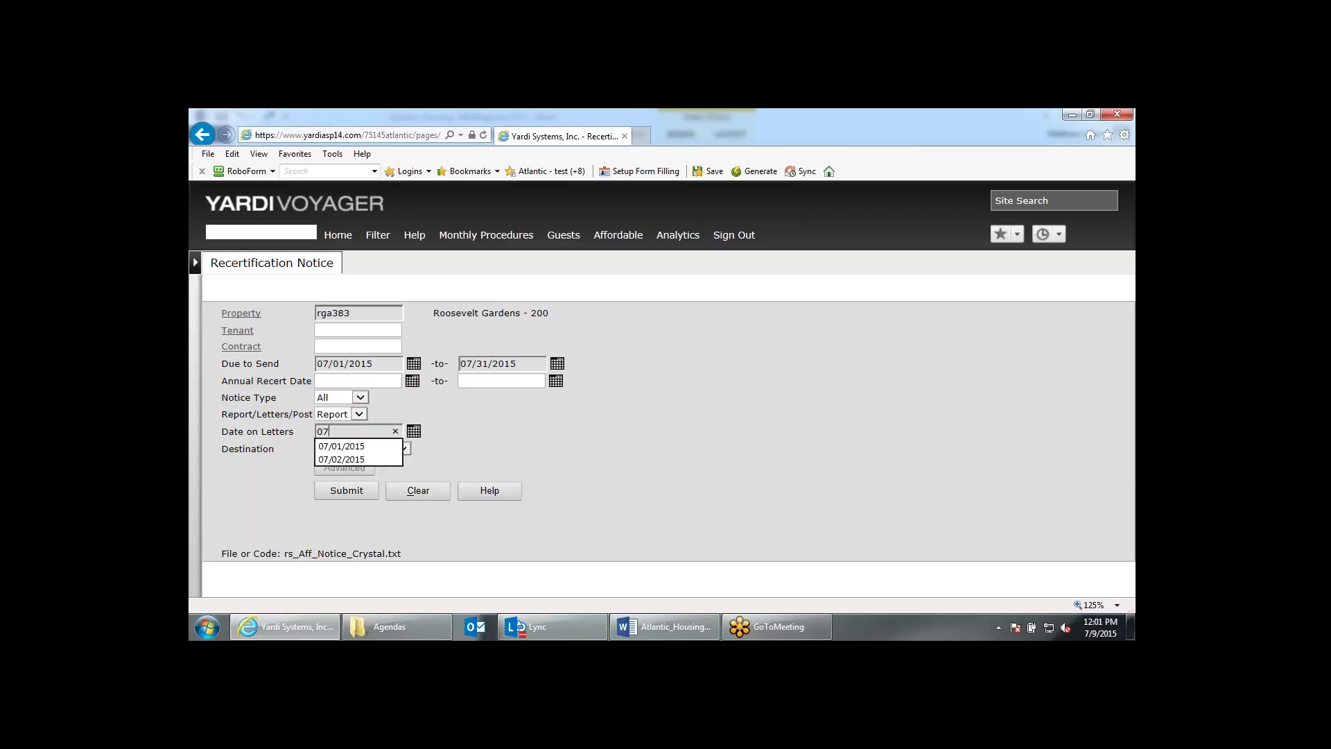
pyautogui.write('09')
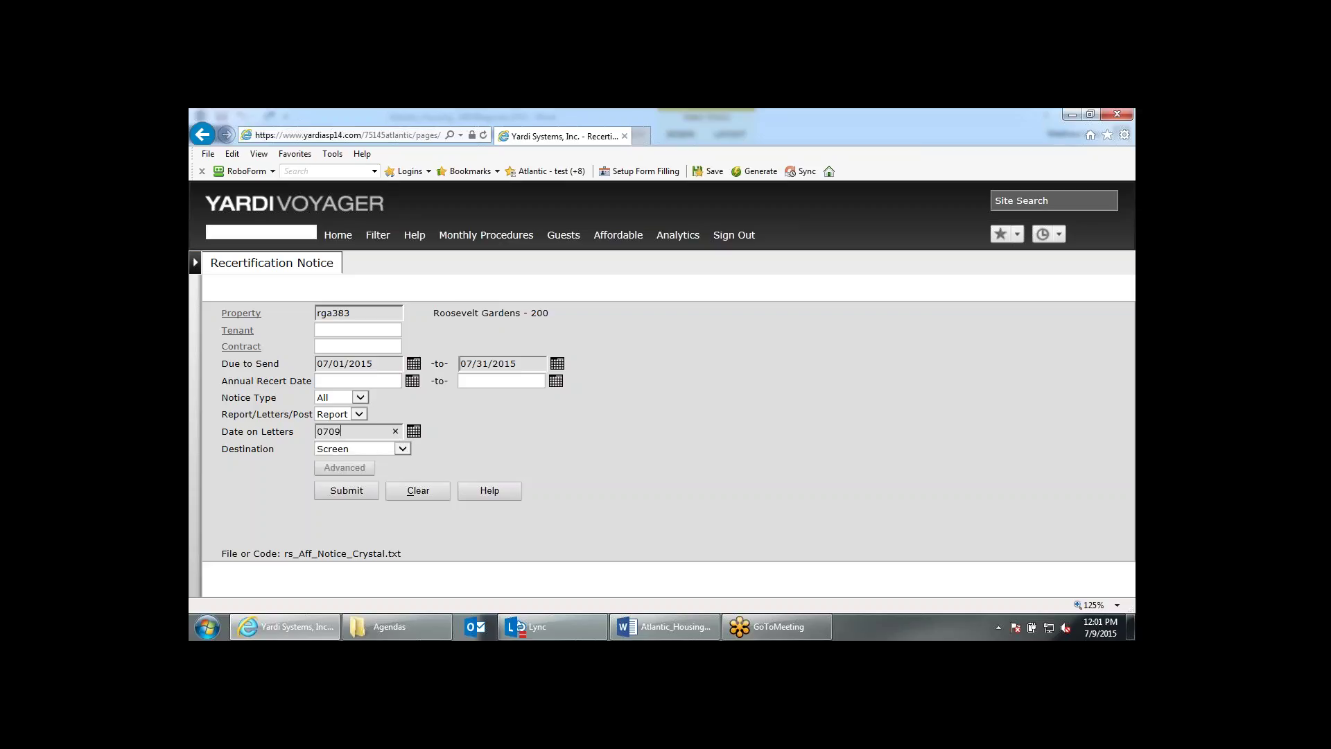
pyautogui.write('15')
pyautogui.press('Tab')
pyautogui.click(470, 414)
# Submit the criteria and review the report's First, Second and Final Notice sections.
pyautogui.click(363, 496)
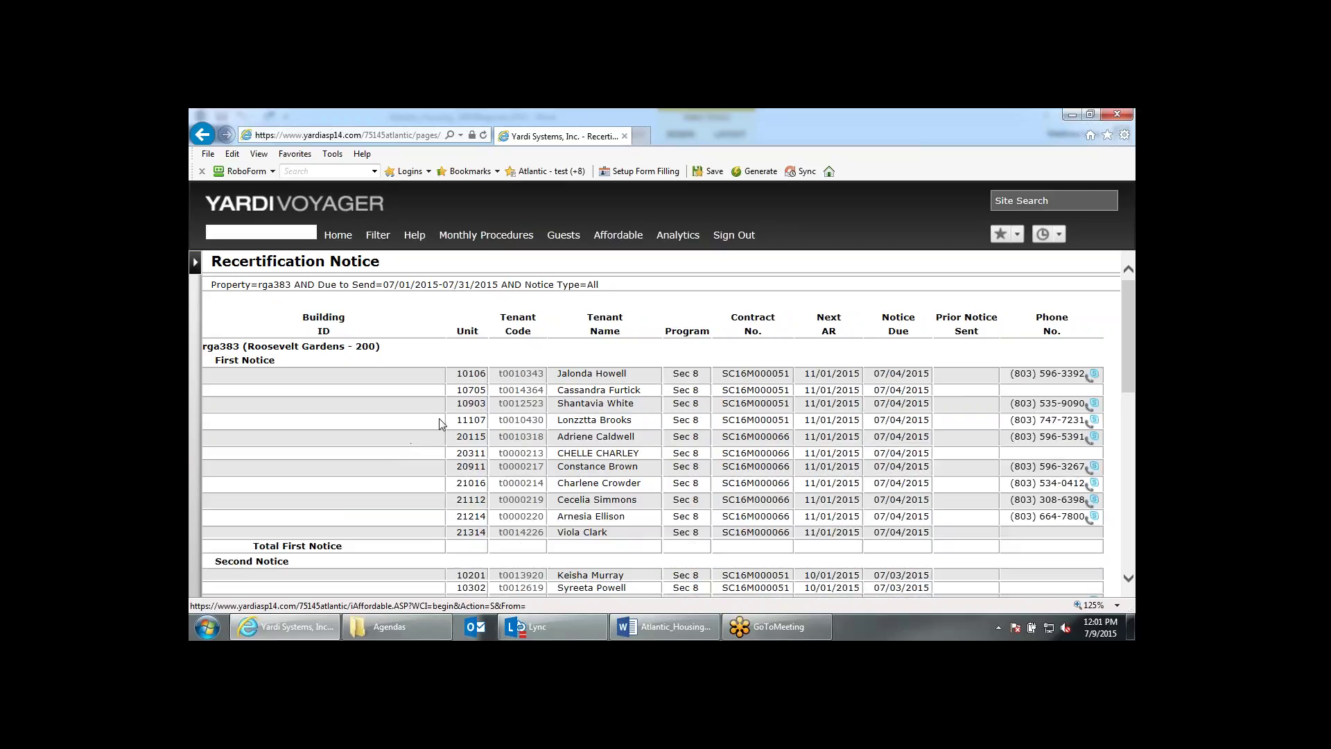
pyautogui.scroll(-3, 441, 423)
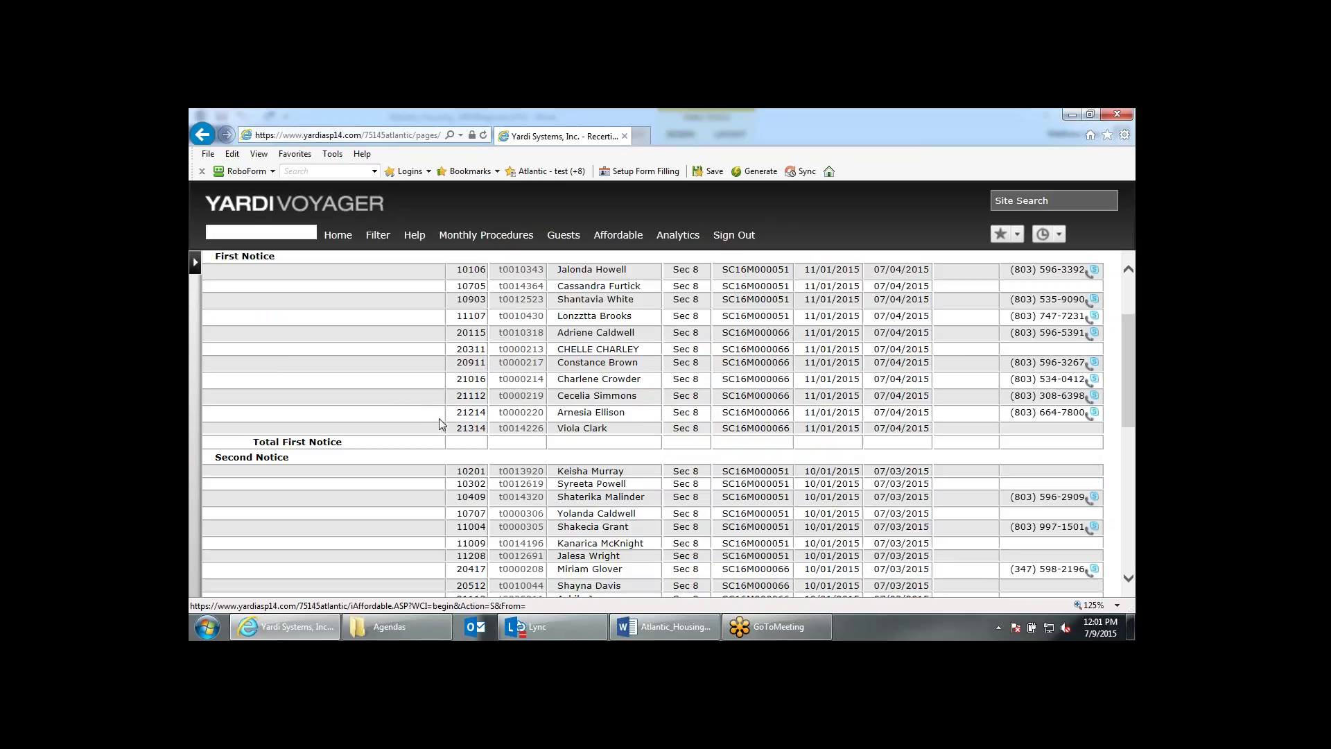
pyautogui.scroll(-6, 439, 419)
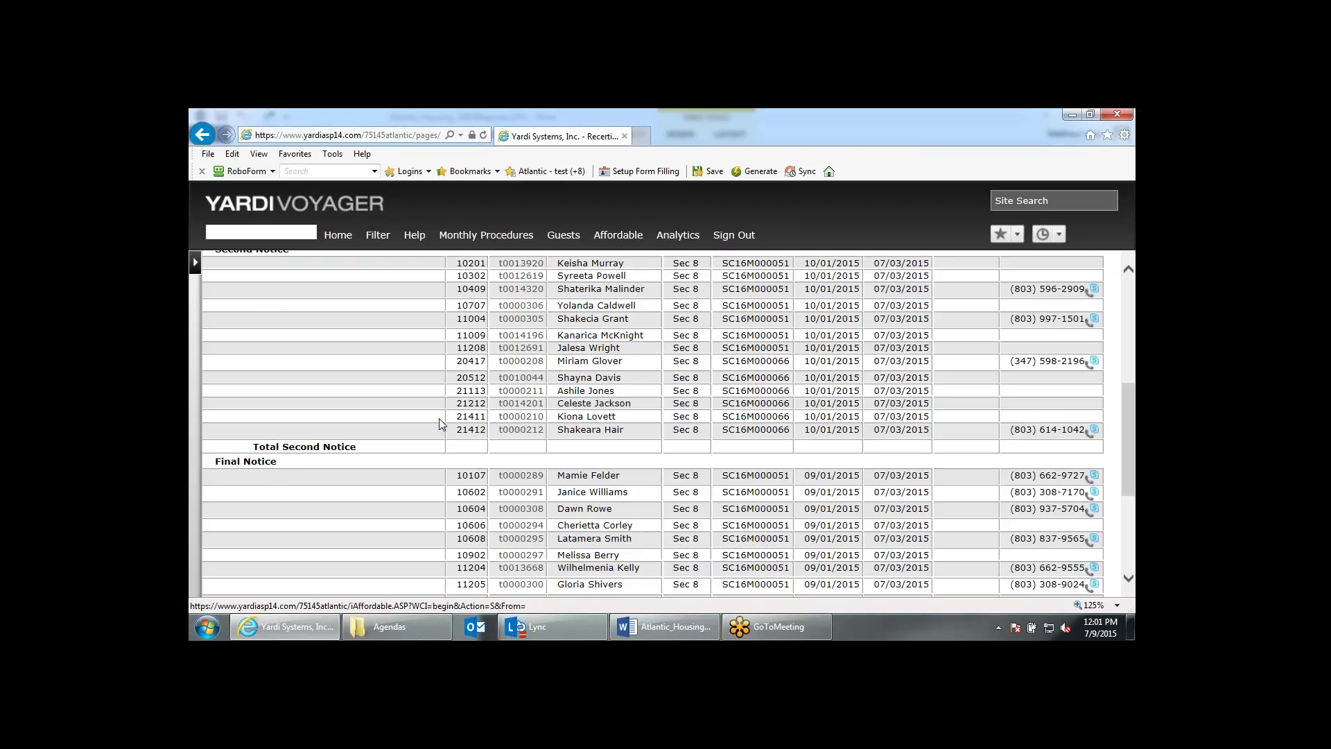
pyautogui.scroll(-12, 438, 418)
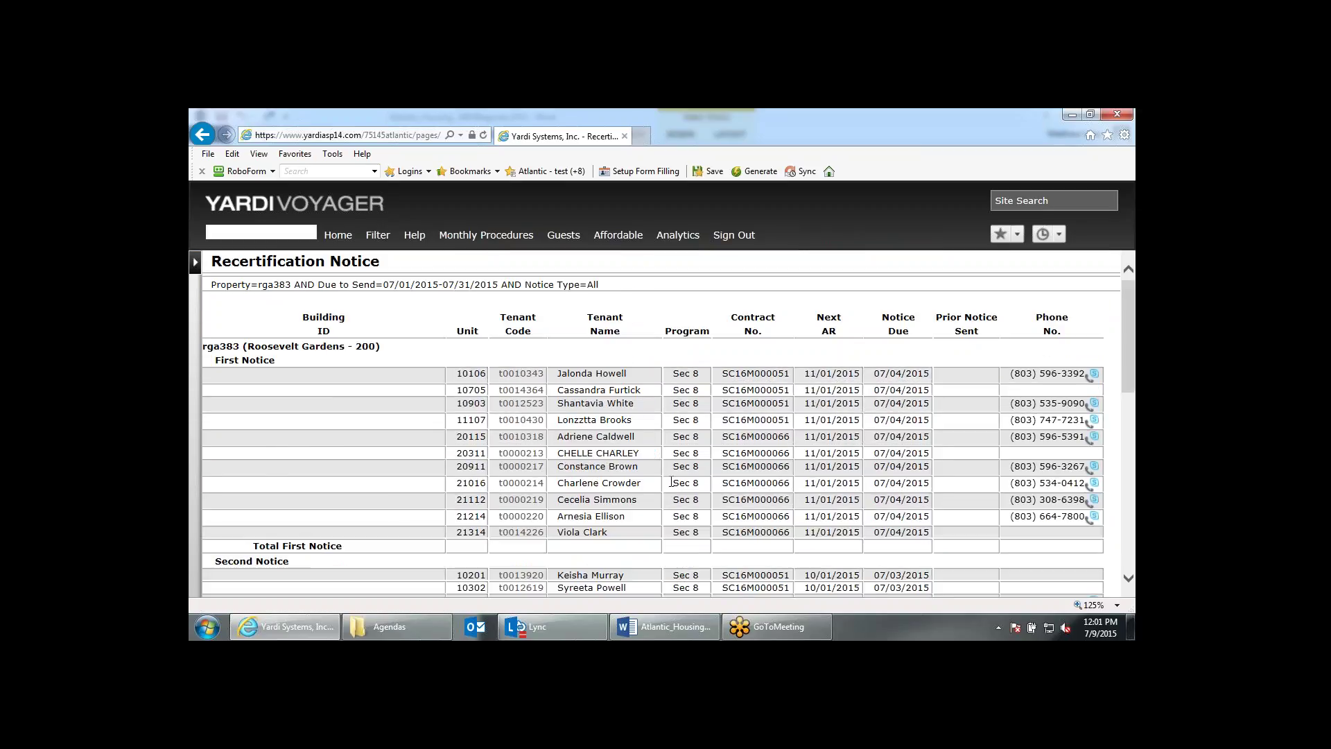
pyautogui.scroll(-1, 671, 482)
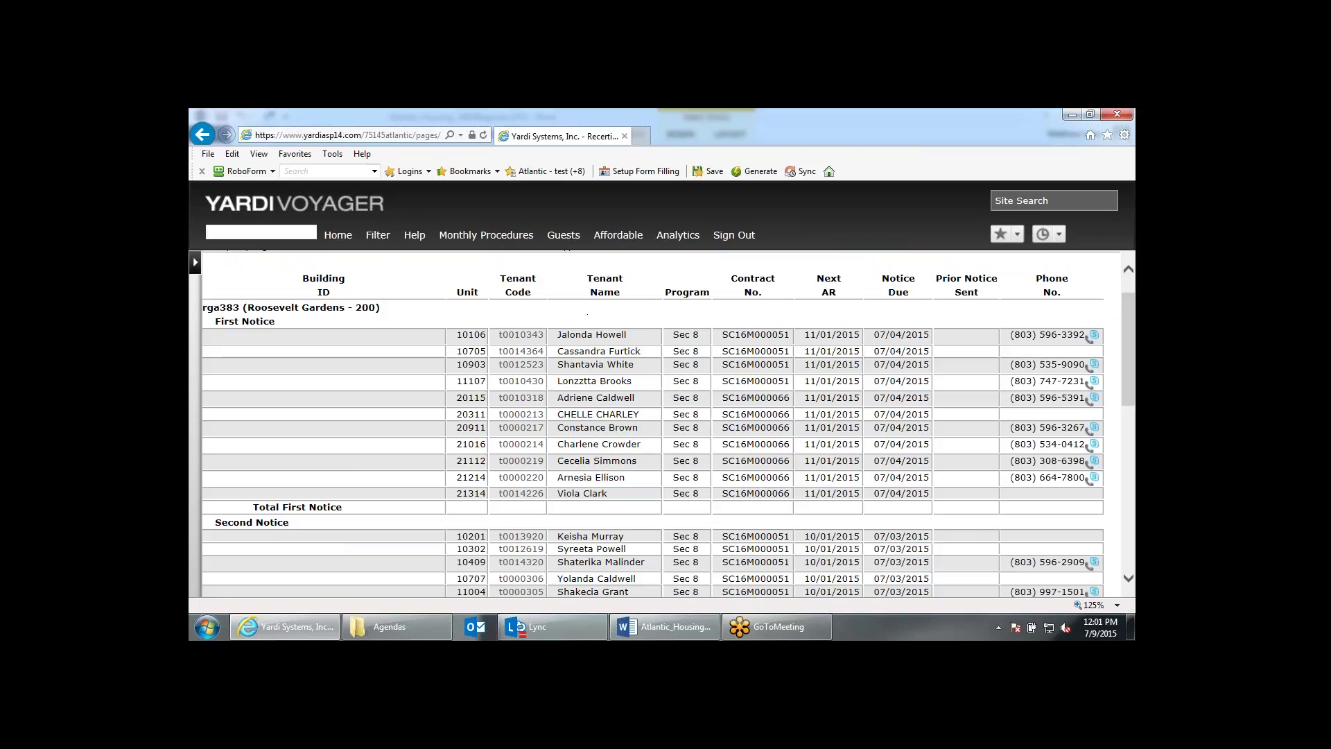
pyautogui.scroll(-1, 659, 520)
pyautogui.scroll(-3, 395, 469)
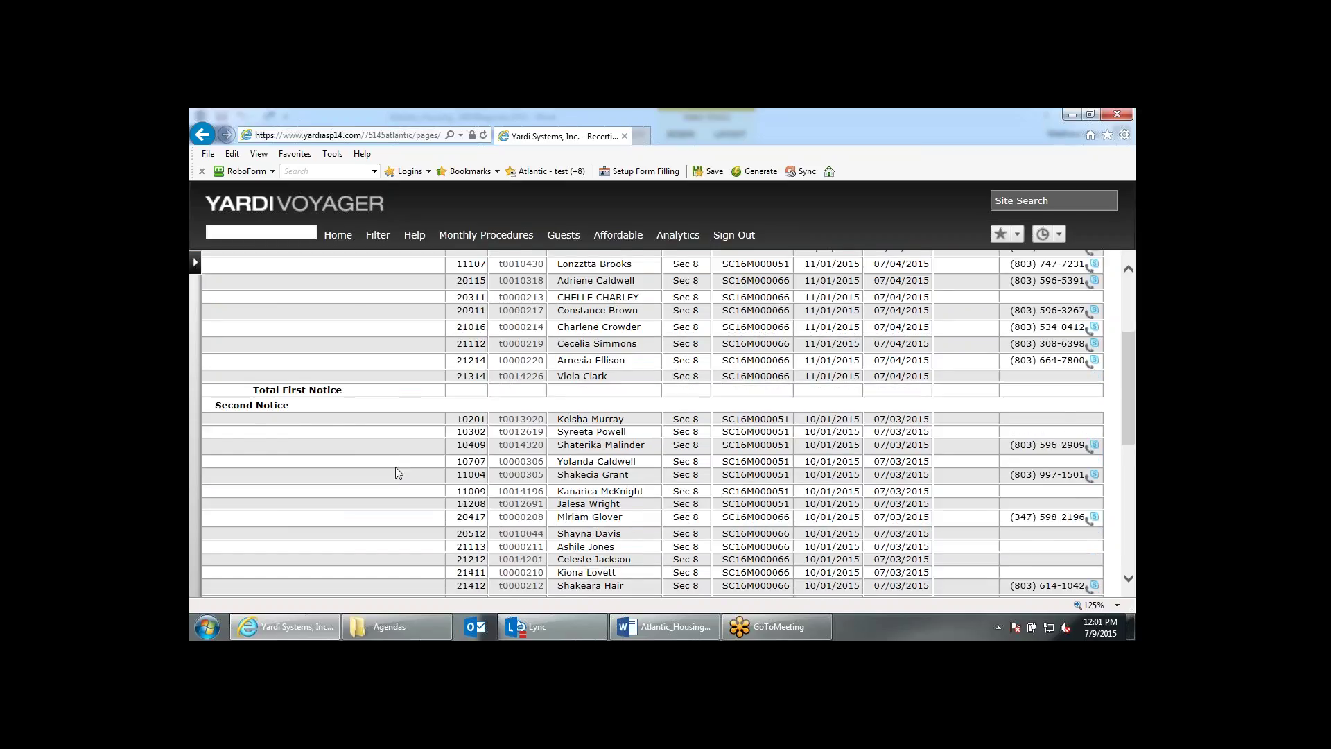
pyautogui.scroll(-6, 395, 469)
pyautogui.scroll(-1, 416, 486)
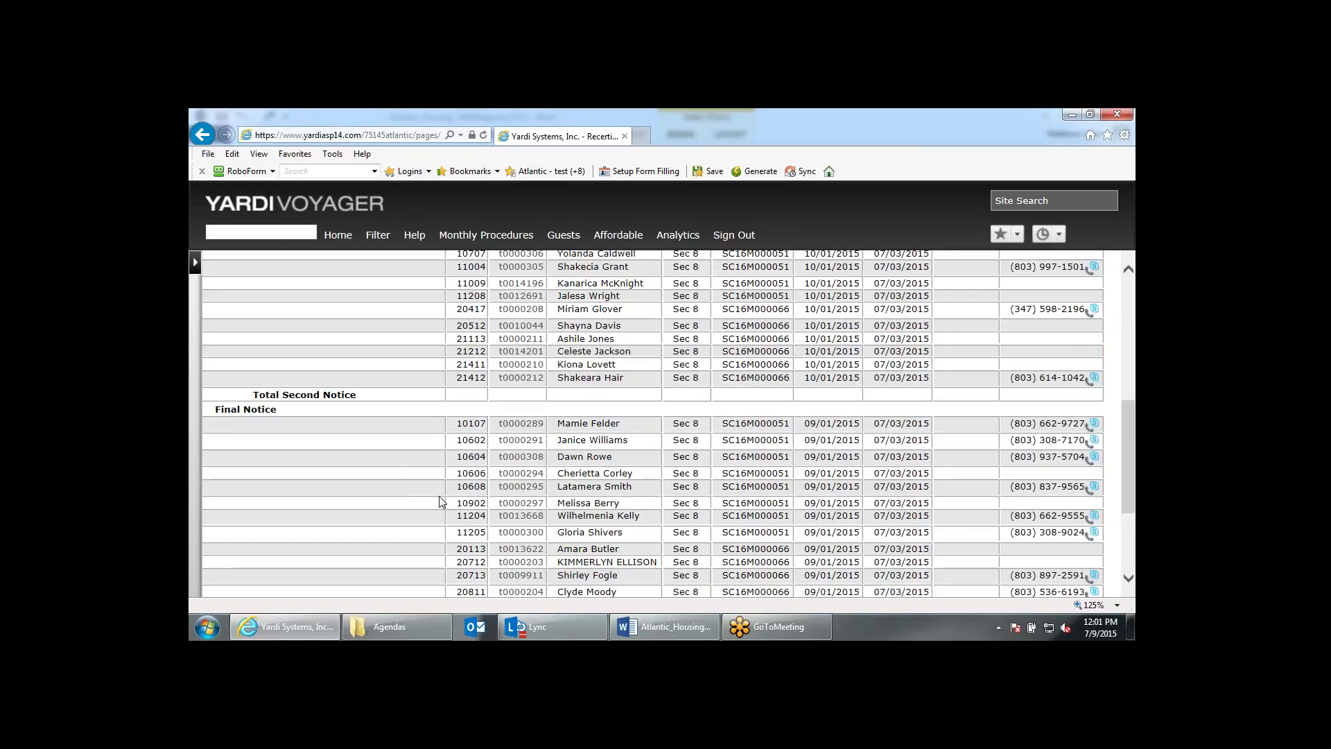
pyautogui.scroll(-13, 441, 501)
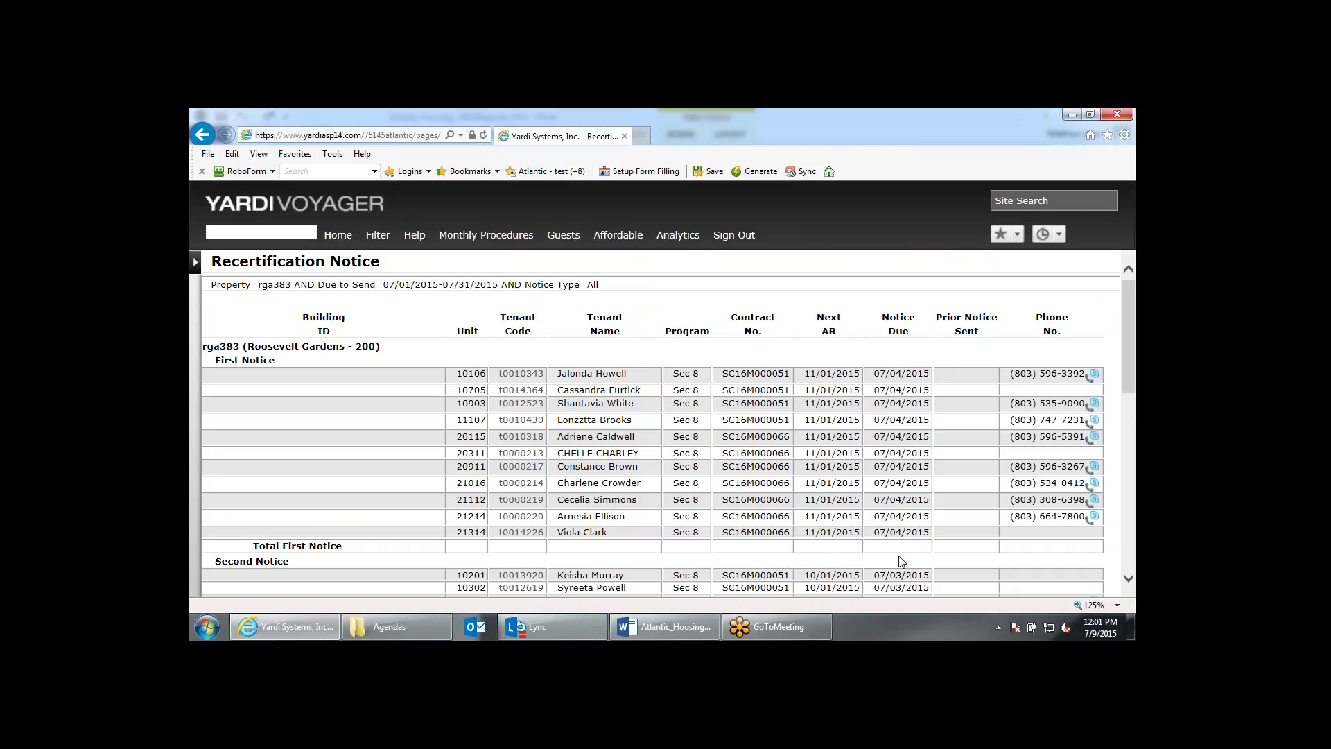
pyautogui.scroll(-3, 901, 562)
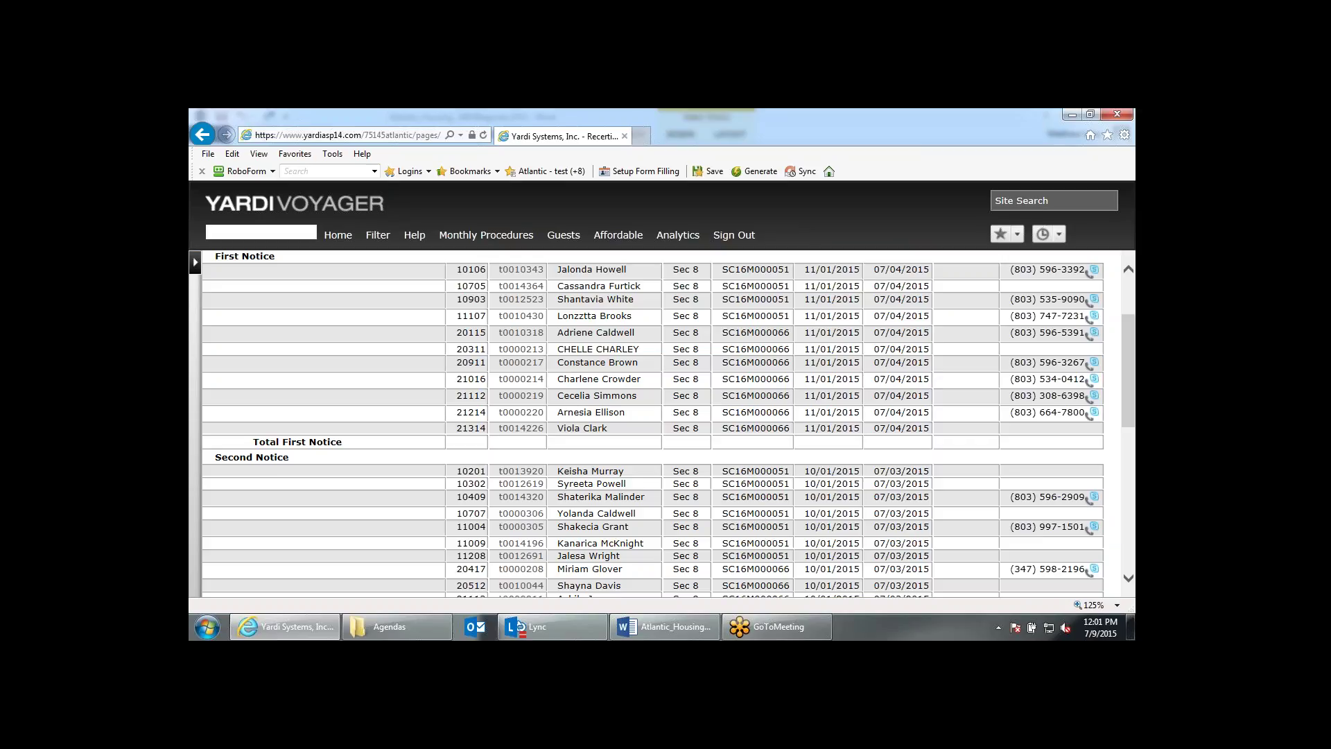
pyautogui.scroll(-10, 899, 559)
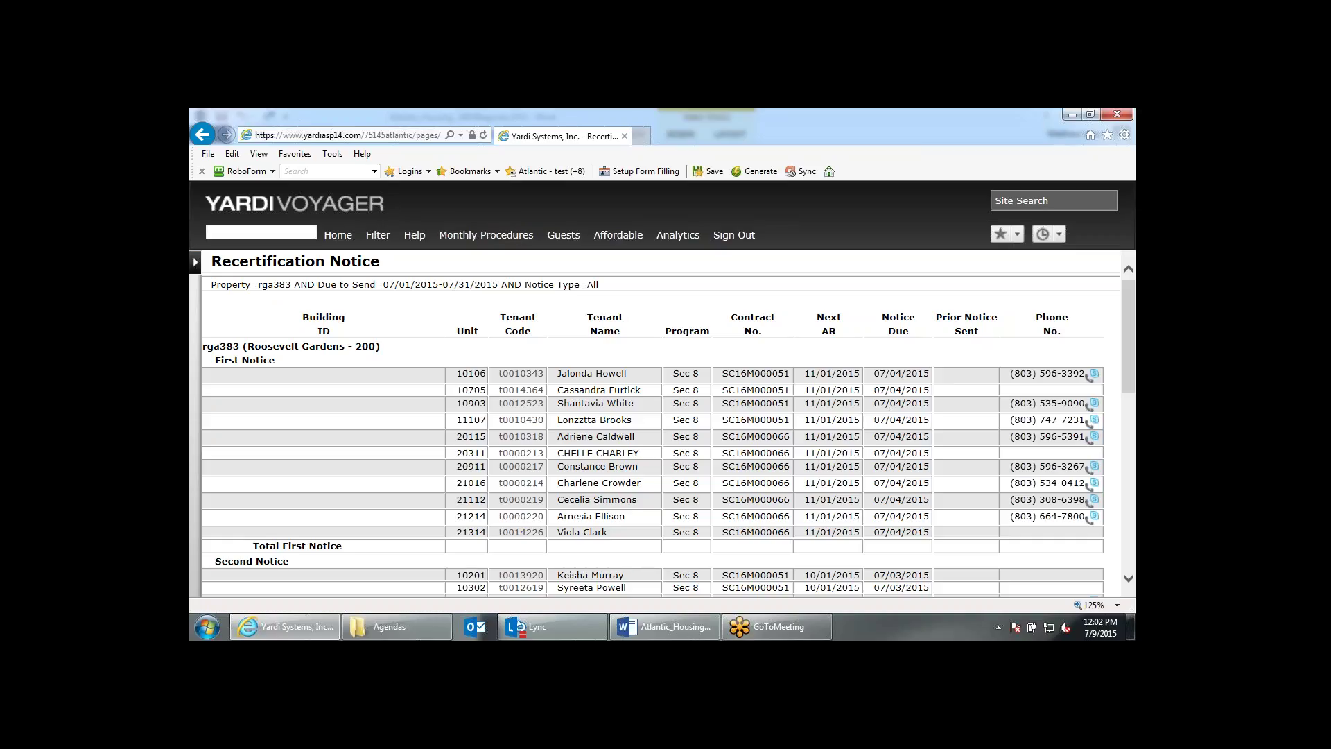
# Reopen the Recertification Notice form and change its output from Report to Letters.
pyautogui.click(475, 238)
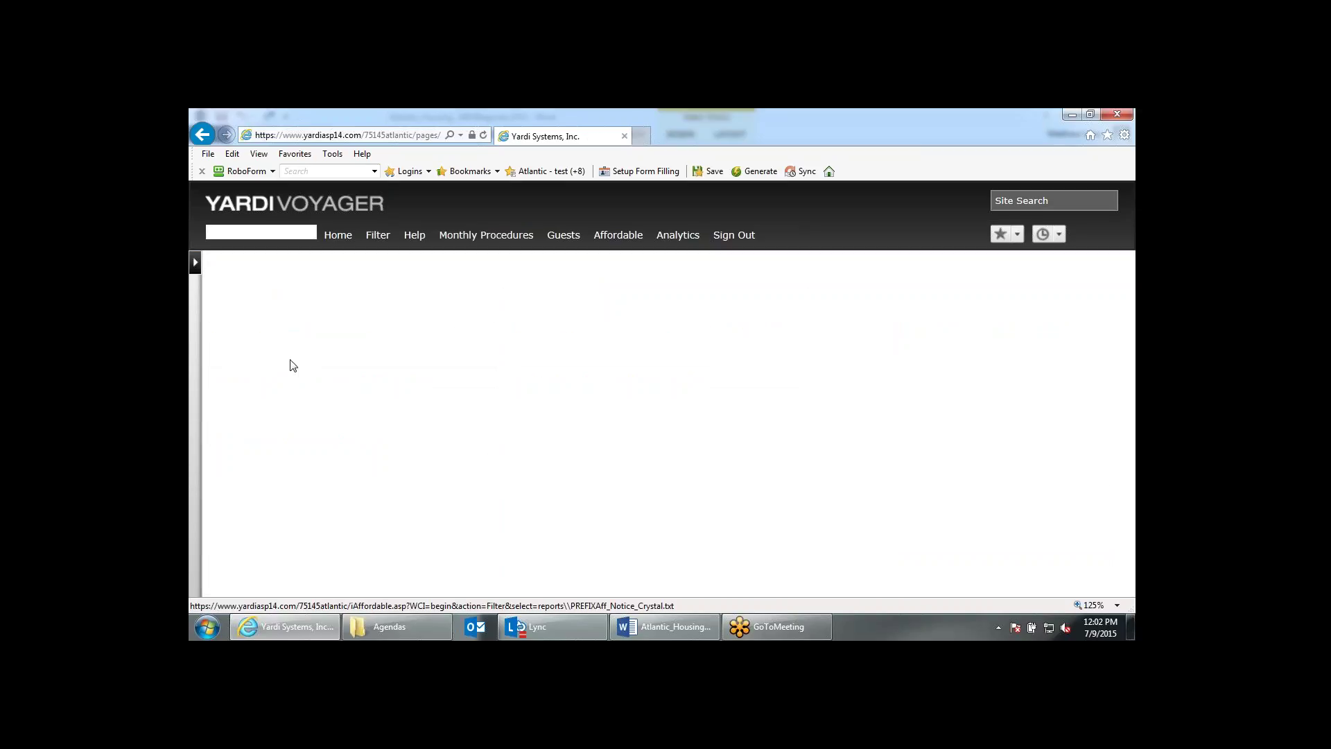
pyautogui.click(293, 365)
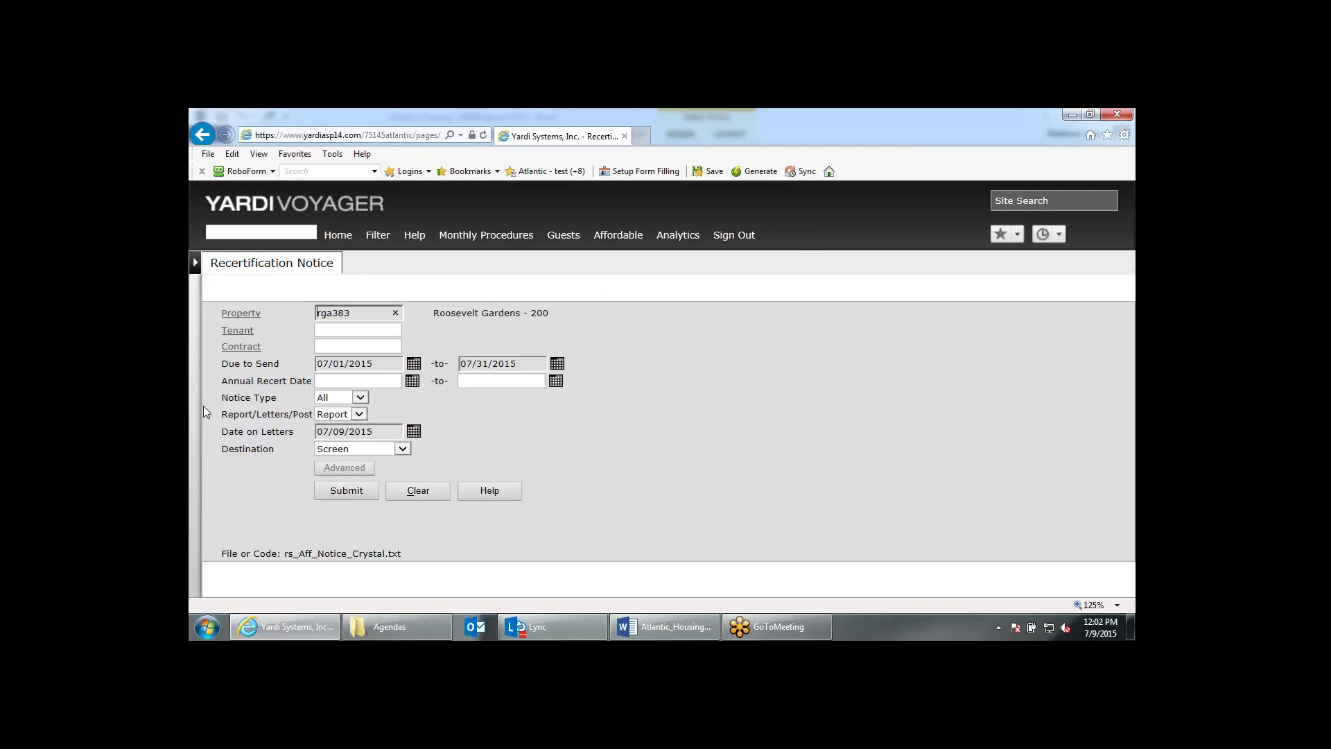
pyautogui.click(360, 415)
pyautogui.click(360, 424)
pyautogui.press('Down')
# Generate the recertification letters, then switch the notice run's output to Post.
pyautogui.click(368, 488)
pyautogui.click(354, 414)
pyautogui.click(352, 425)
# Submit to post the July notices, then open Compliance Reports from Monthly Procedures.
pyautogui.click(352, 492)
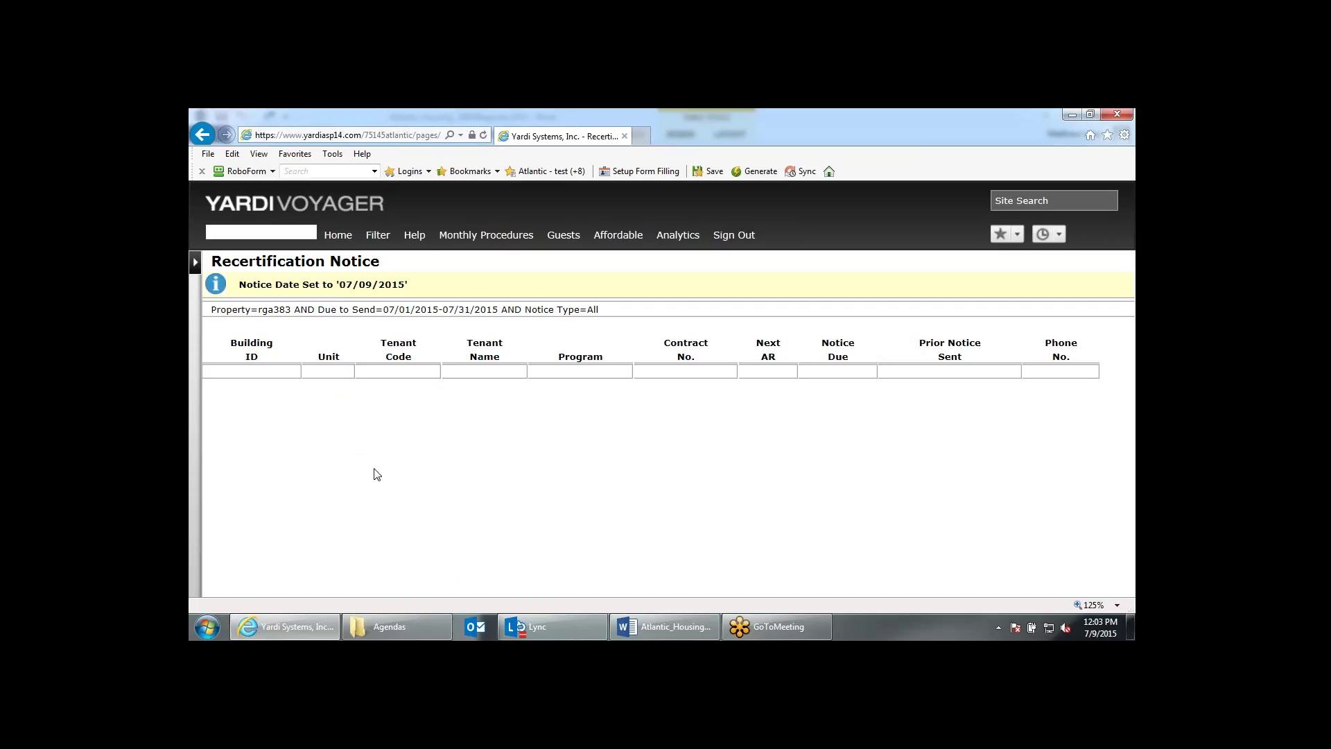
pyautogui.click(485, 237)
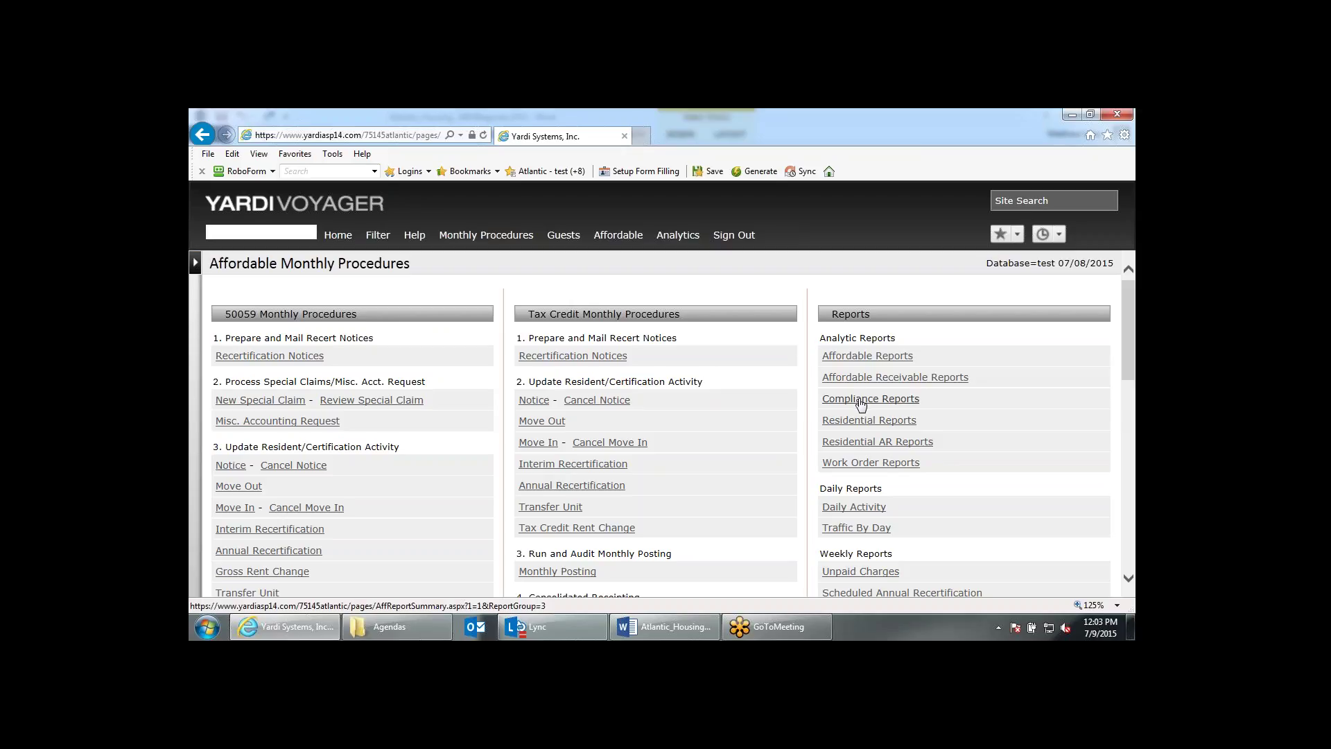
pyautogui.click(860, 400)
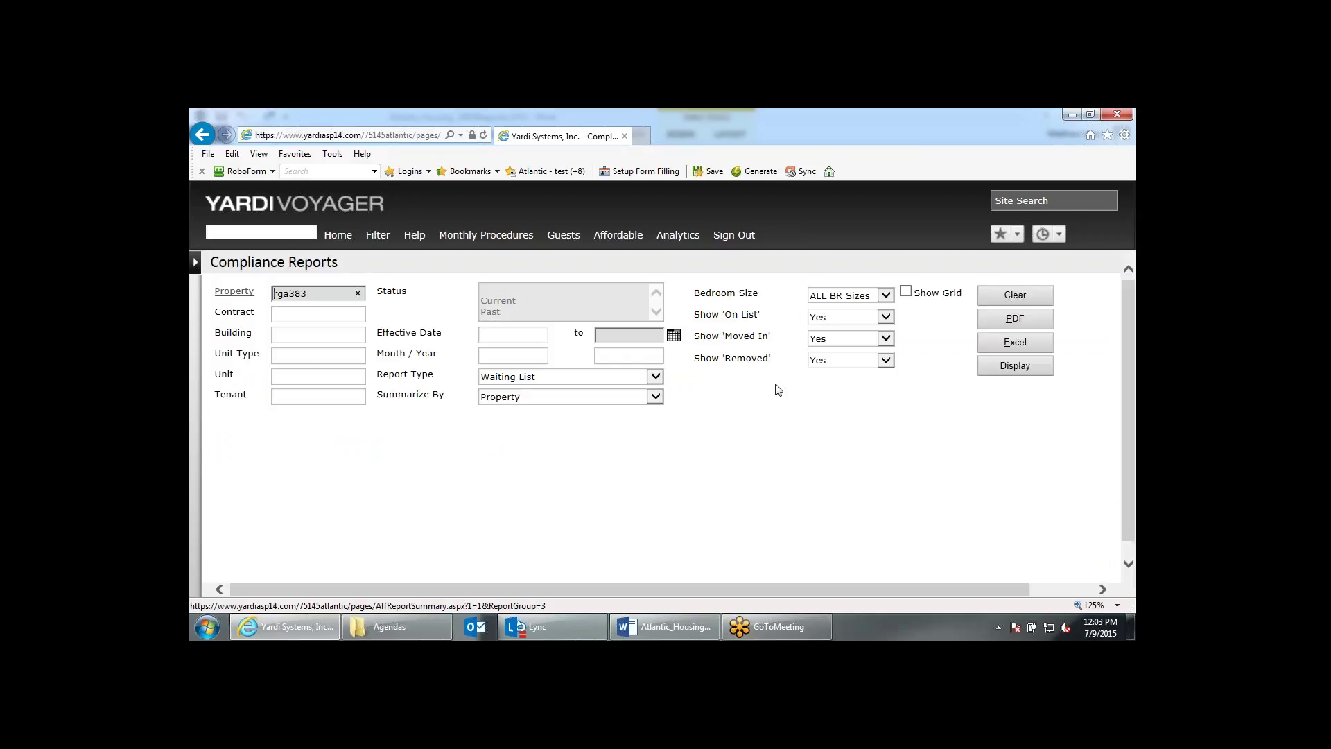
# Choose Scheduled Annual Recertification, a 120 Days pending window and program 50059, then display results.
pyautogui.click(534, 382)
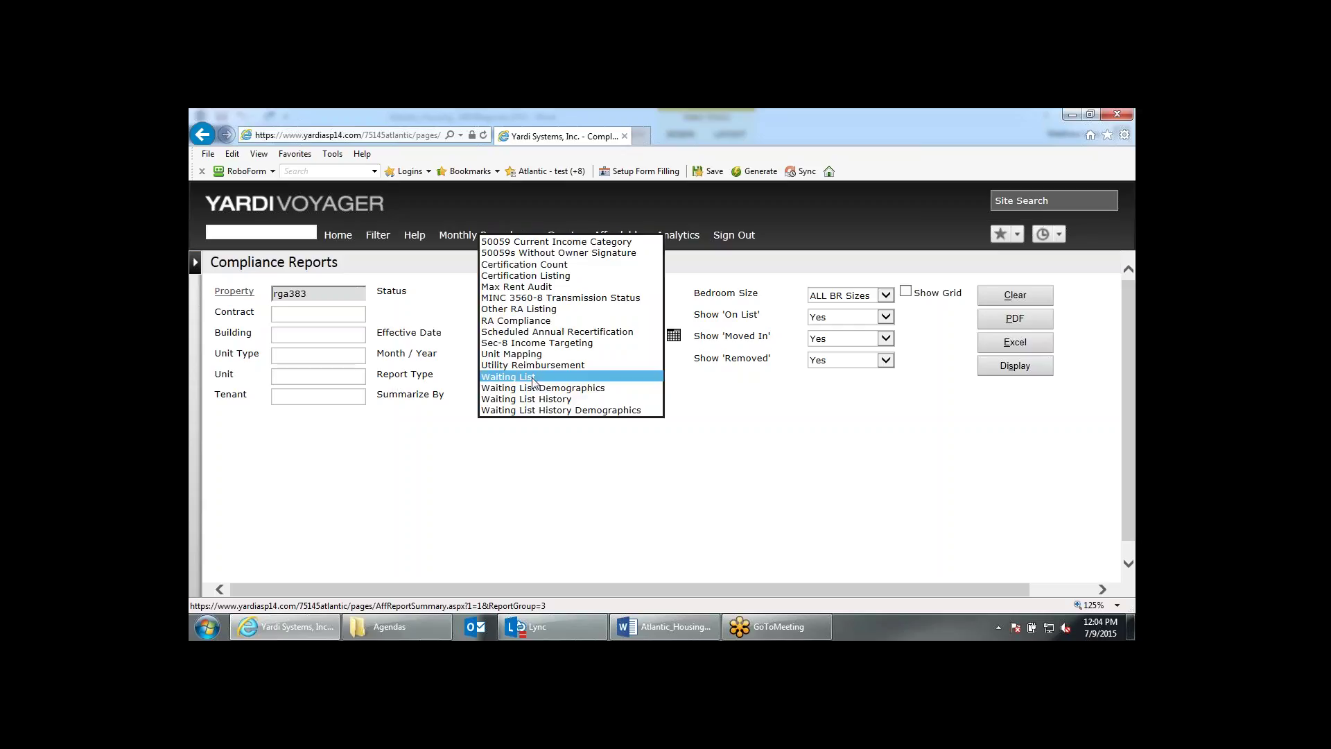
pyautogui.click(553, 333)
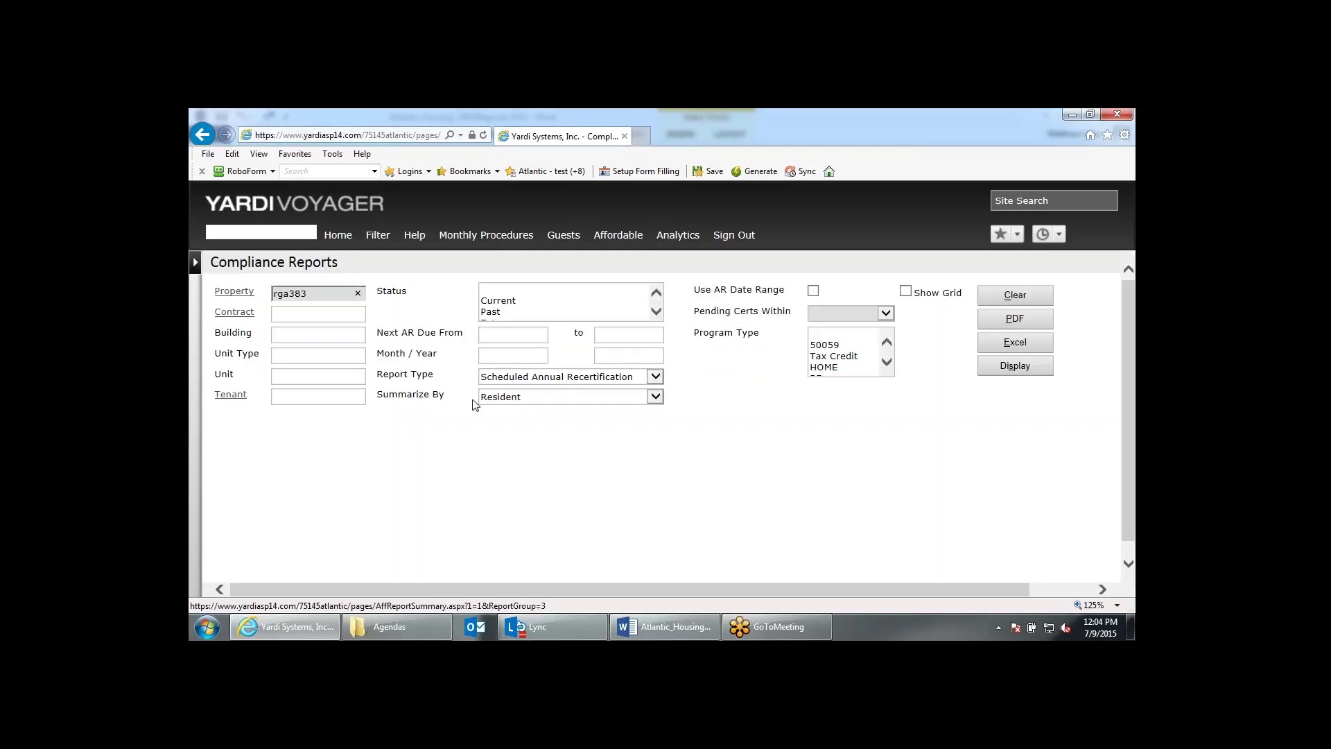
pyautogui.click(822, 316)
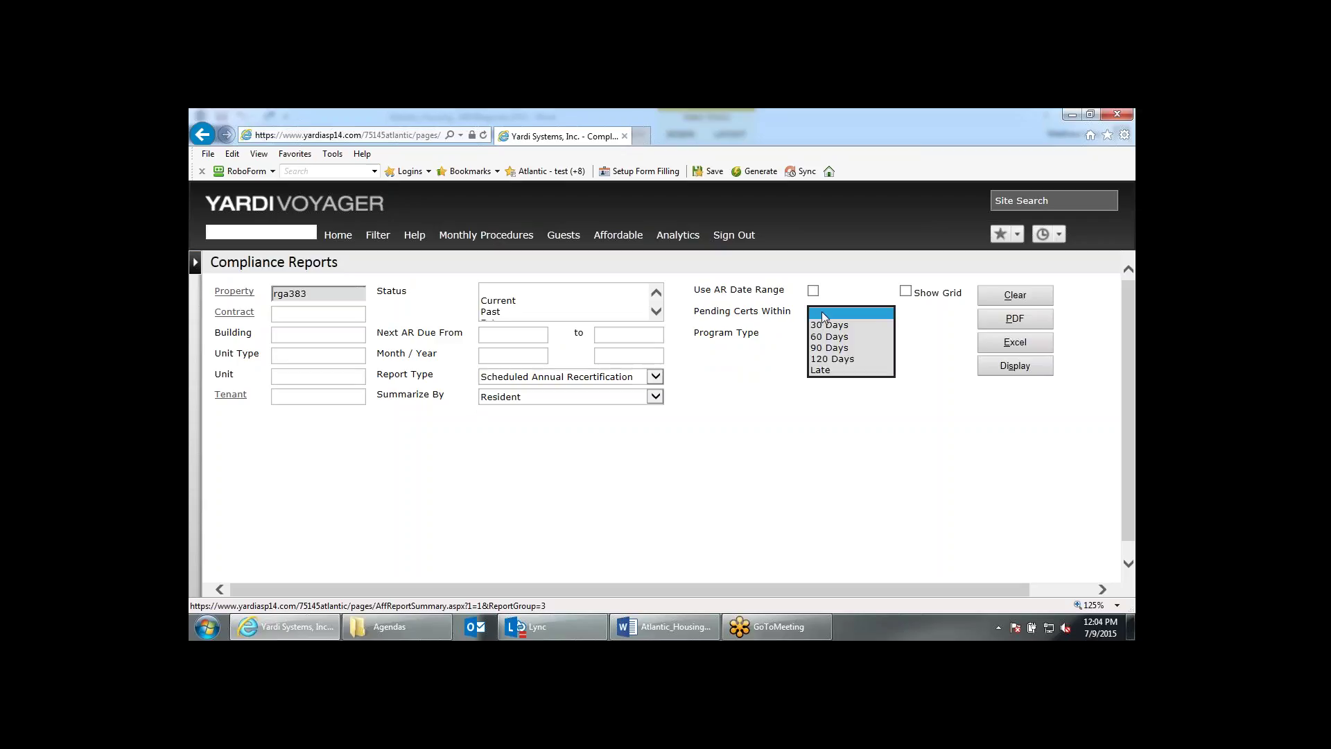
pyautogui.click(829, 359)
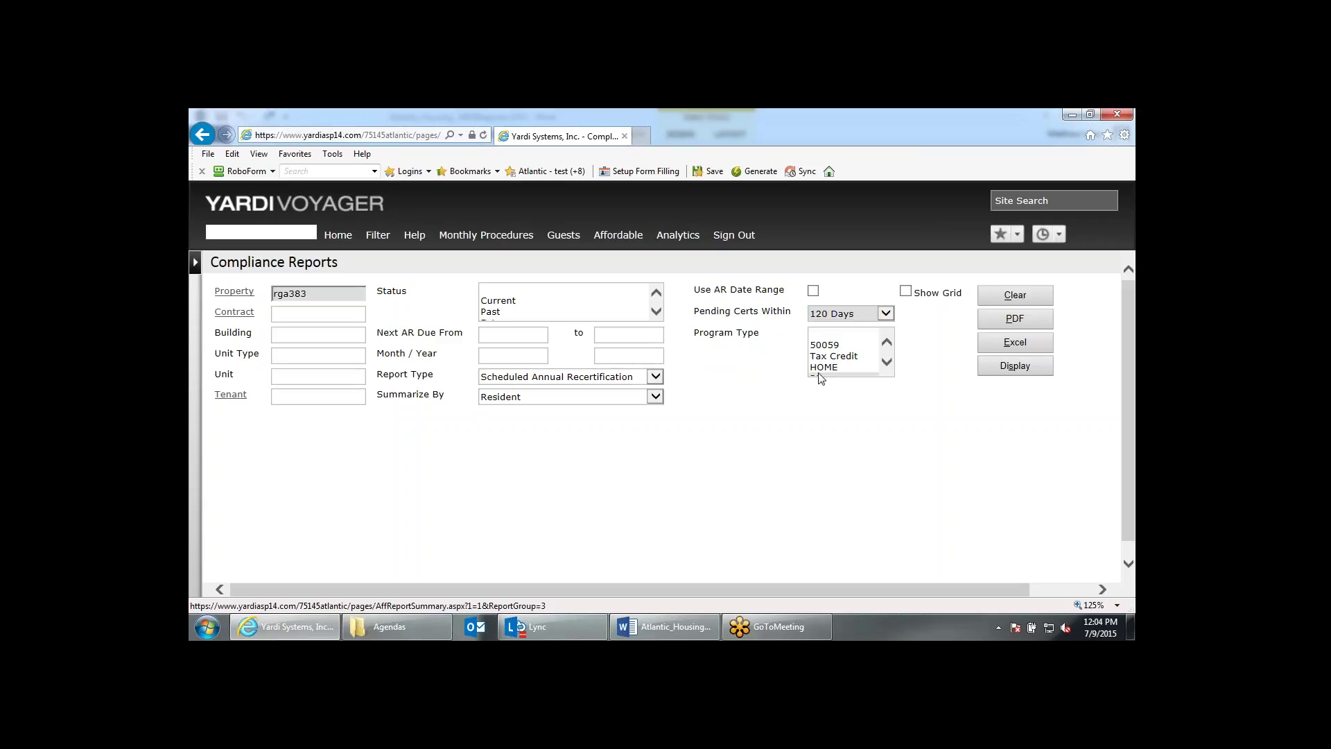
pyautogui.click(825, 346)
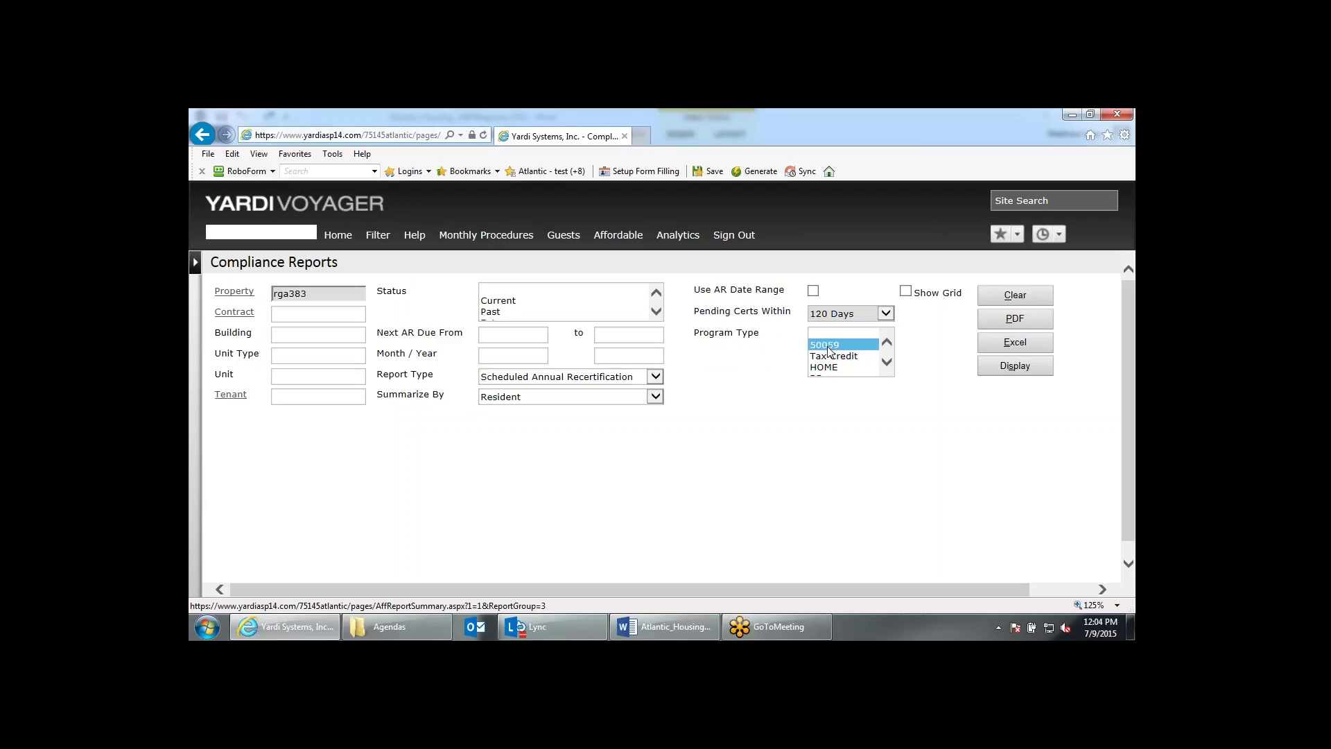
pyautogui.click(1008, 376)
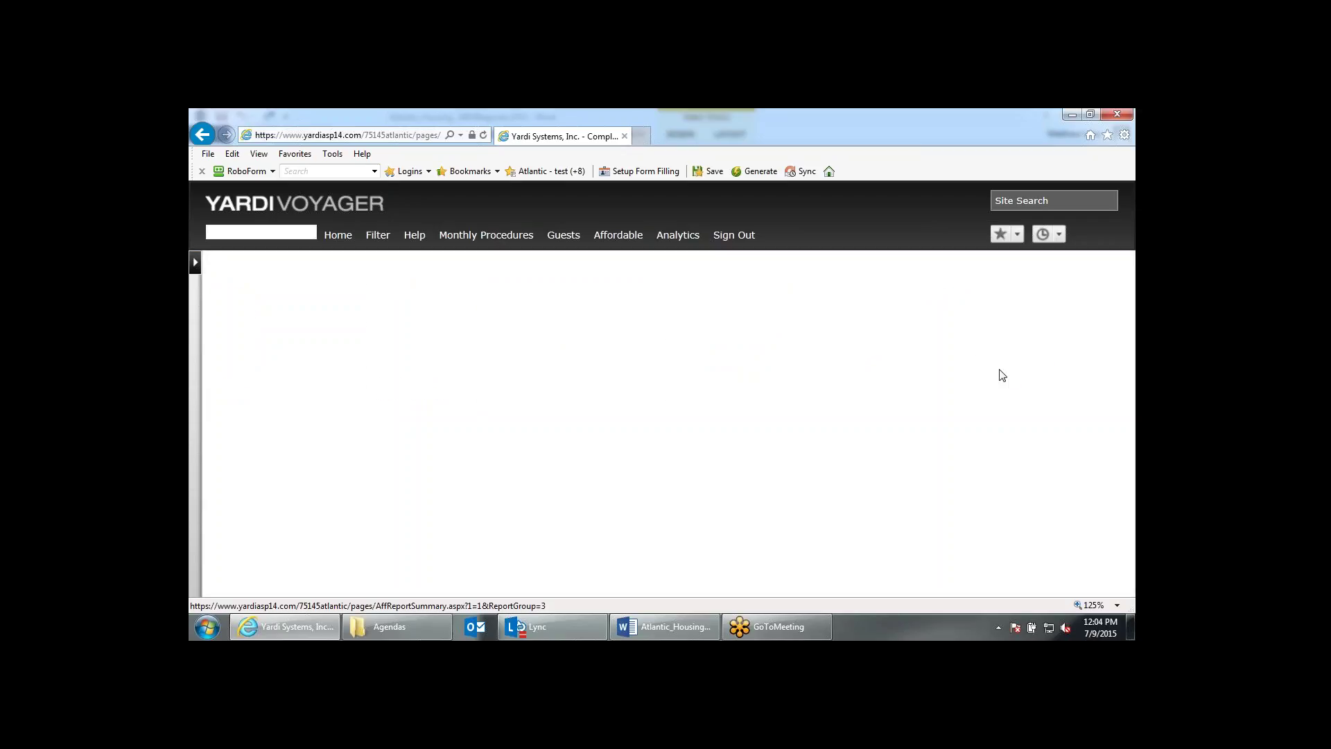
# Scroll through the pending groups, 0-30 days through overdue and incomplete, highlighting the 0-30 Days heading.
pyautogui.scroll(-1, 668, 416)
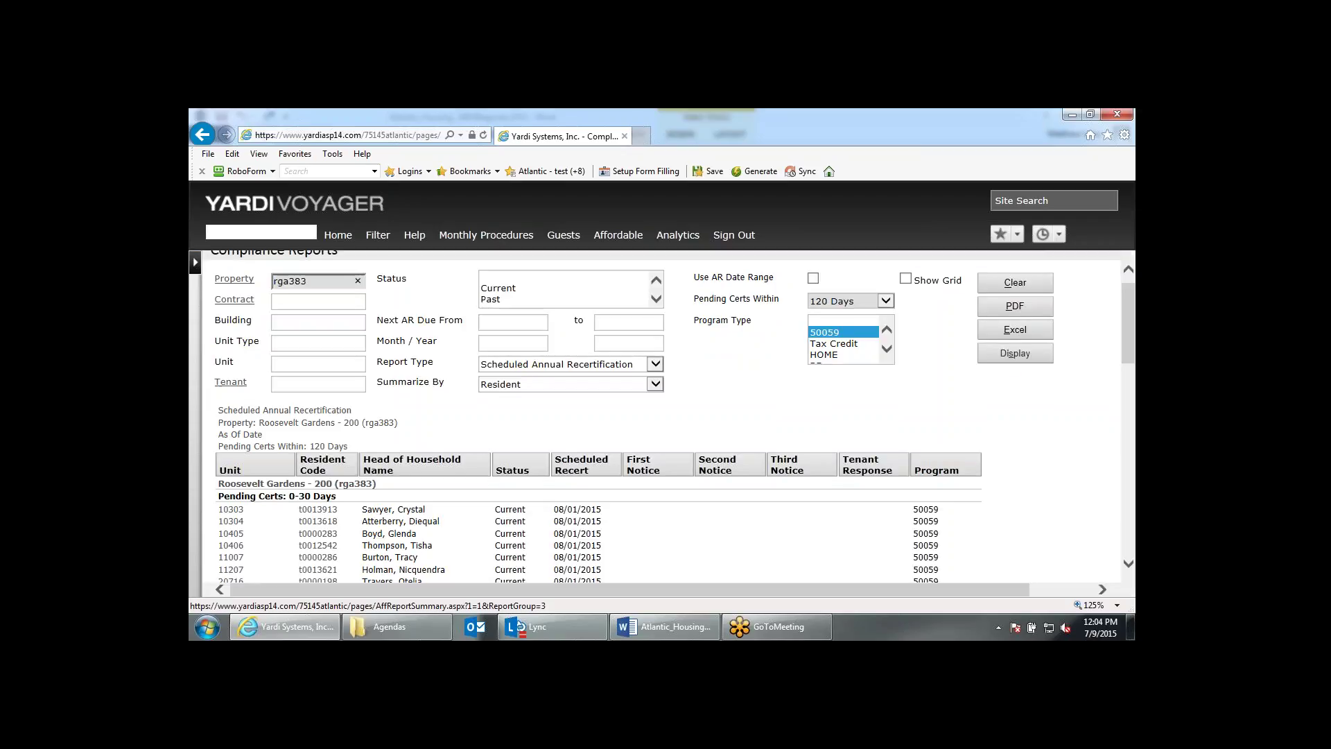
pyautogui.scroll(-3, 611, 331)
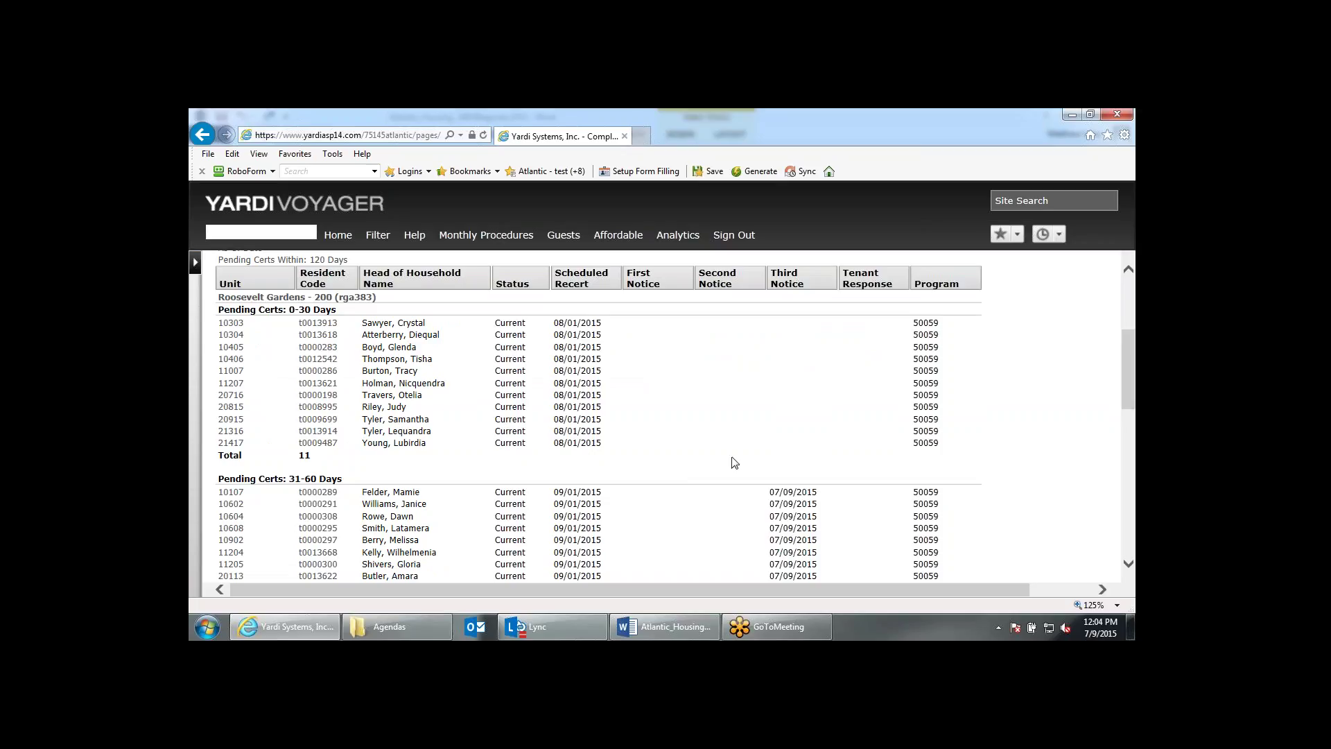
pyautogui.scroll(-1, 735, 462)
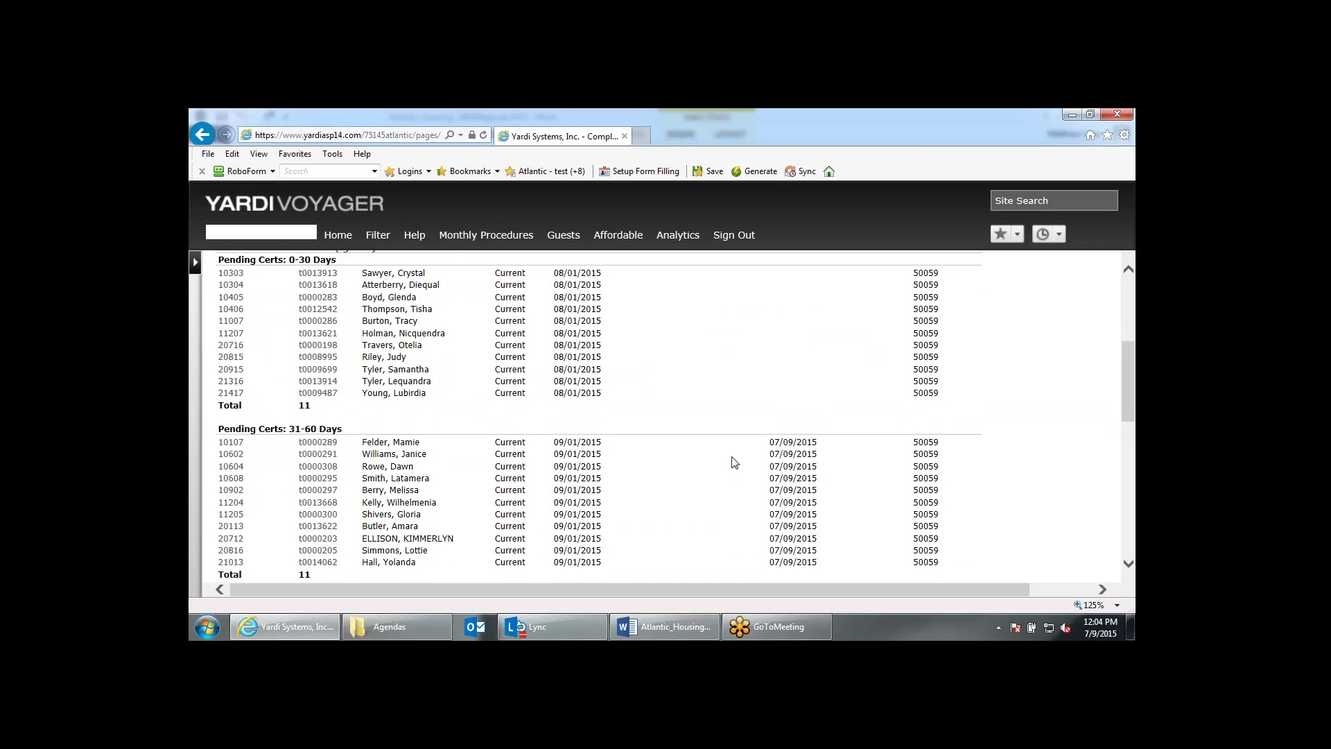
pyautogui.scroll(-2, 735, 462)
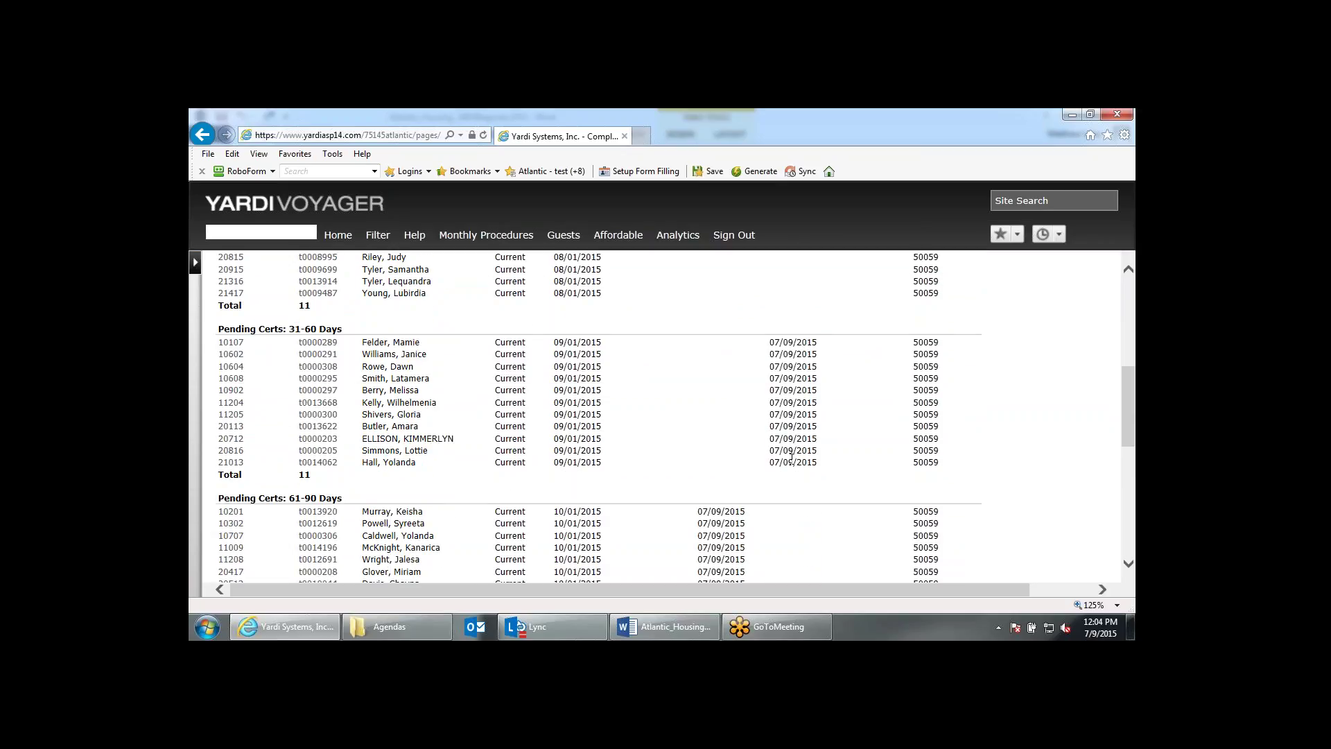
pyautogui.scroll(4, 792, 458)
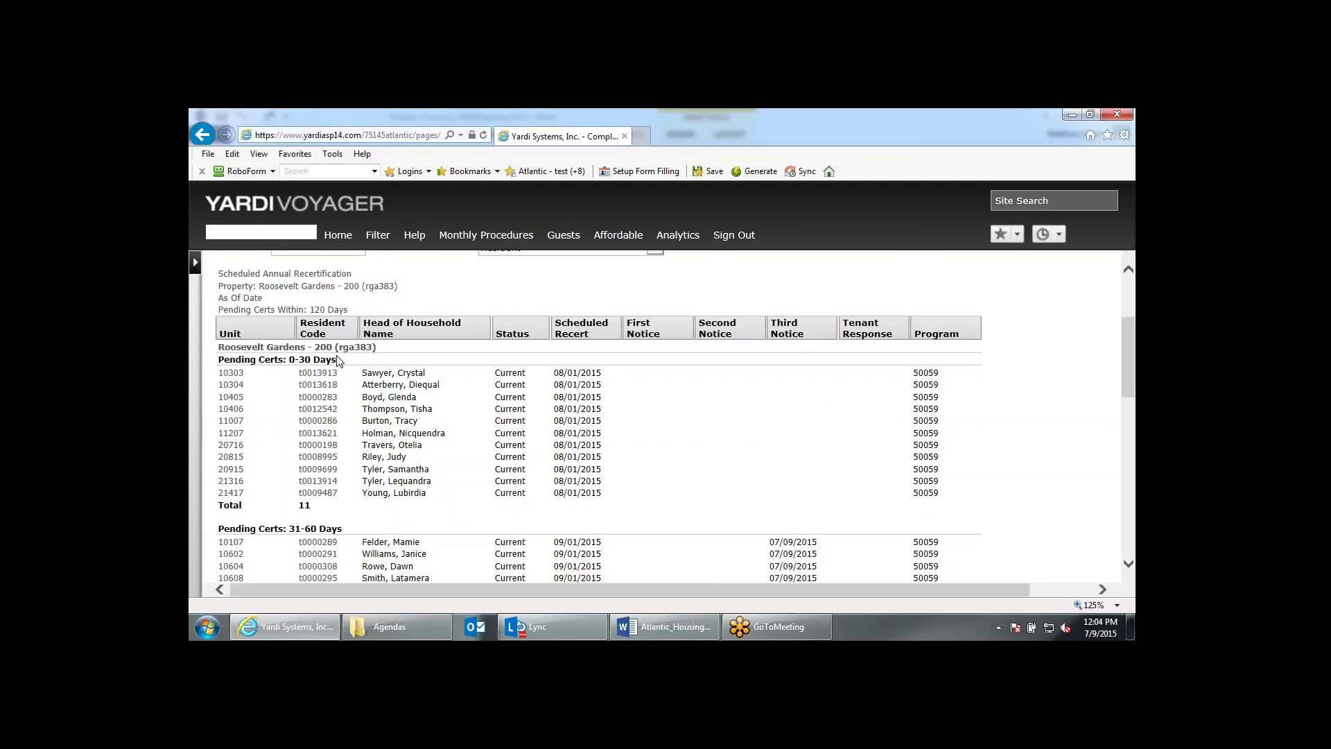
pyautogui.moveTo(338, 359); pyautogui.dragTo(297, 362)
pyautogui.scroll(-5, 361, 367)
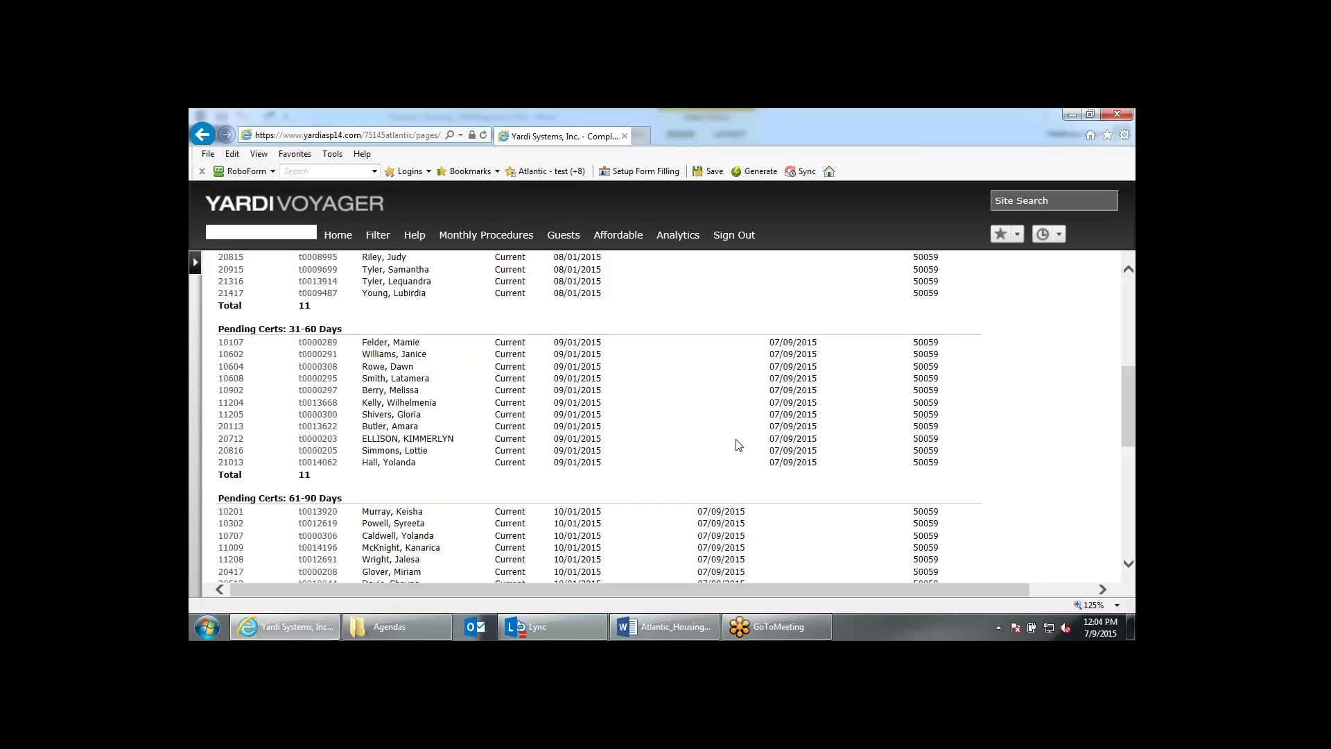
pyautogui.scroll(3, 739, 444)
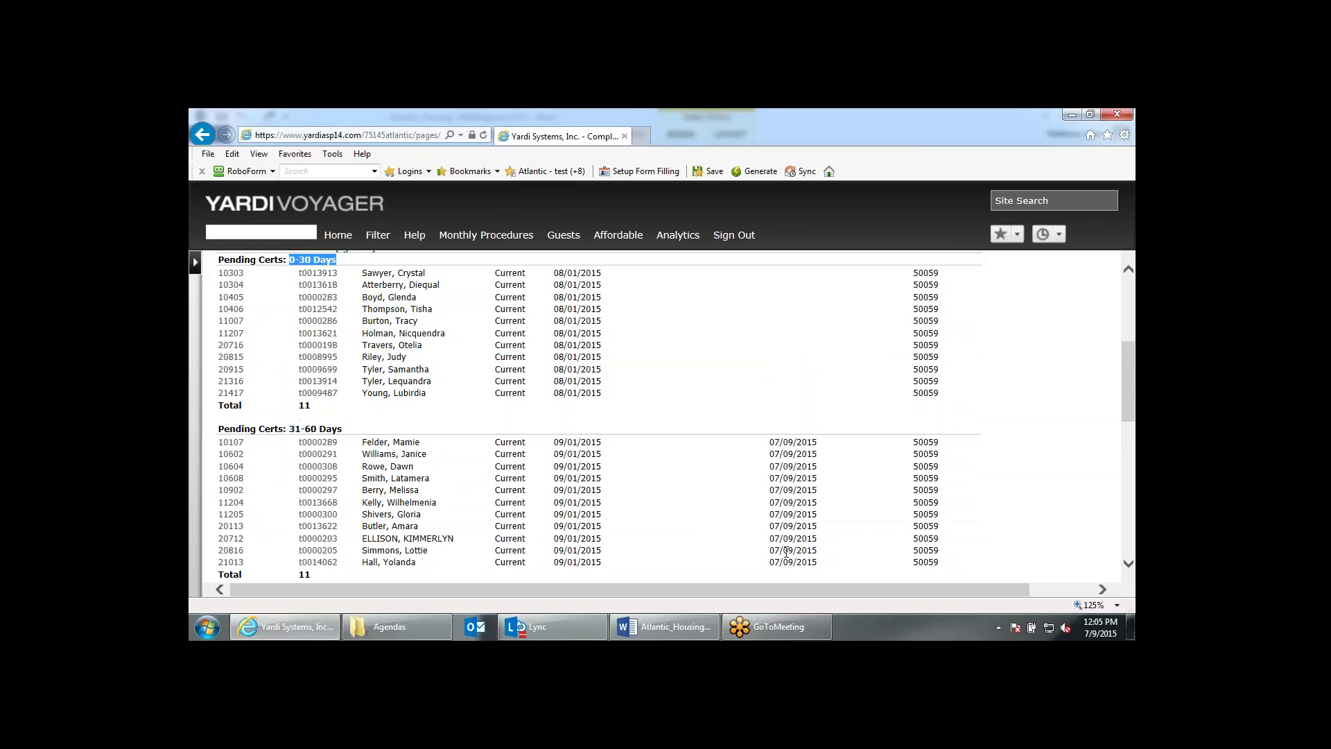
pyautogui.scroll(-1, 786, 551)
pyautogui.scroll(-3, 668, 416)
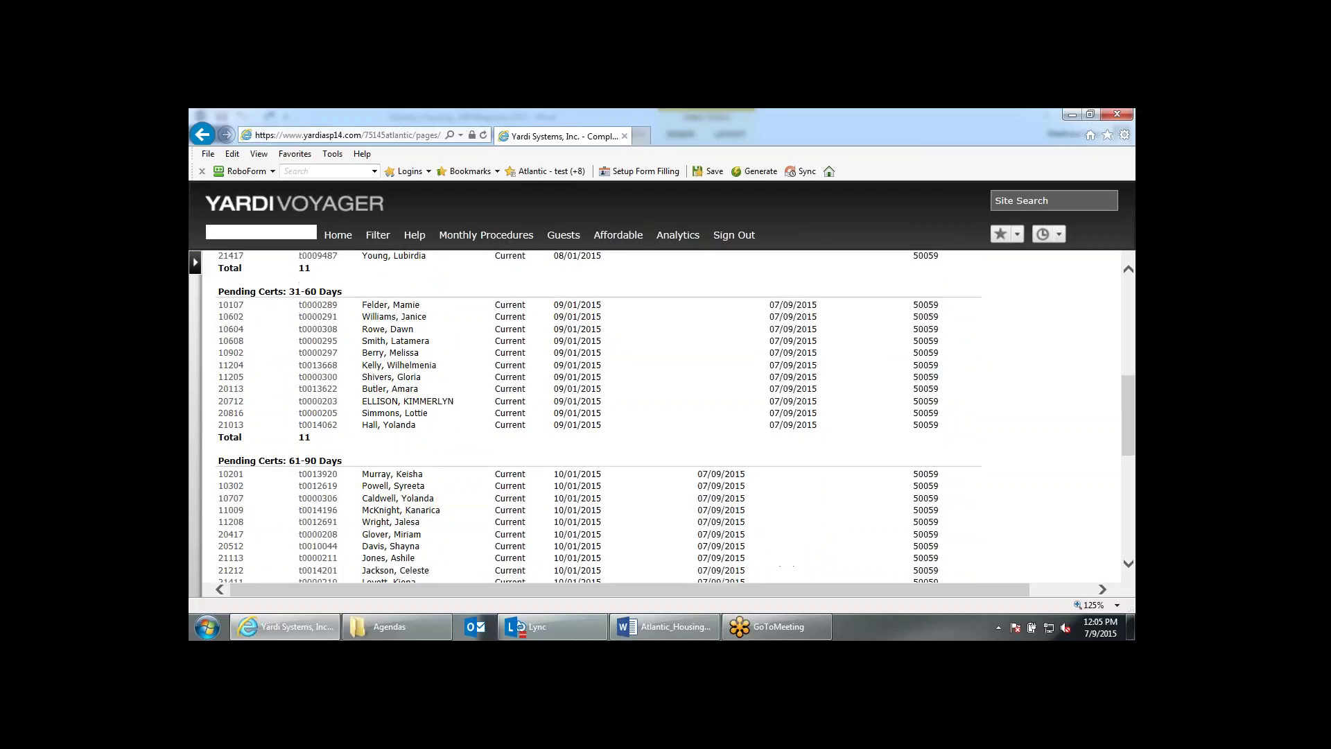
pyautogui.scroll(-3, 659, 529)
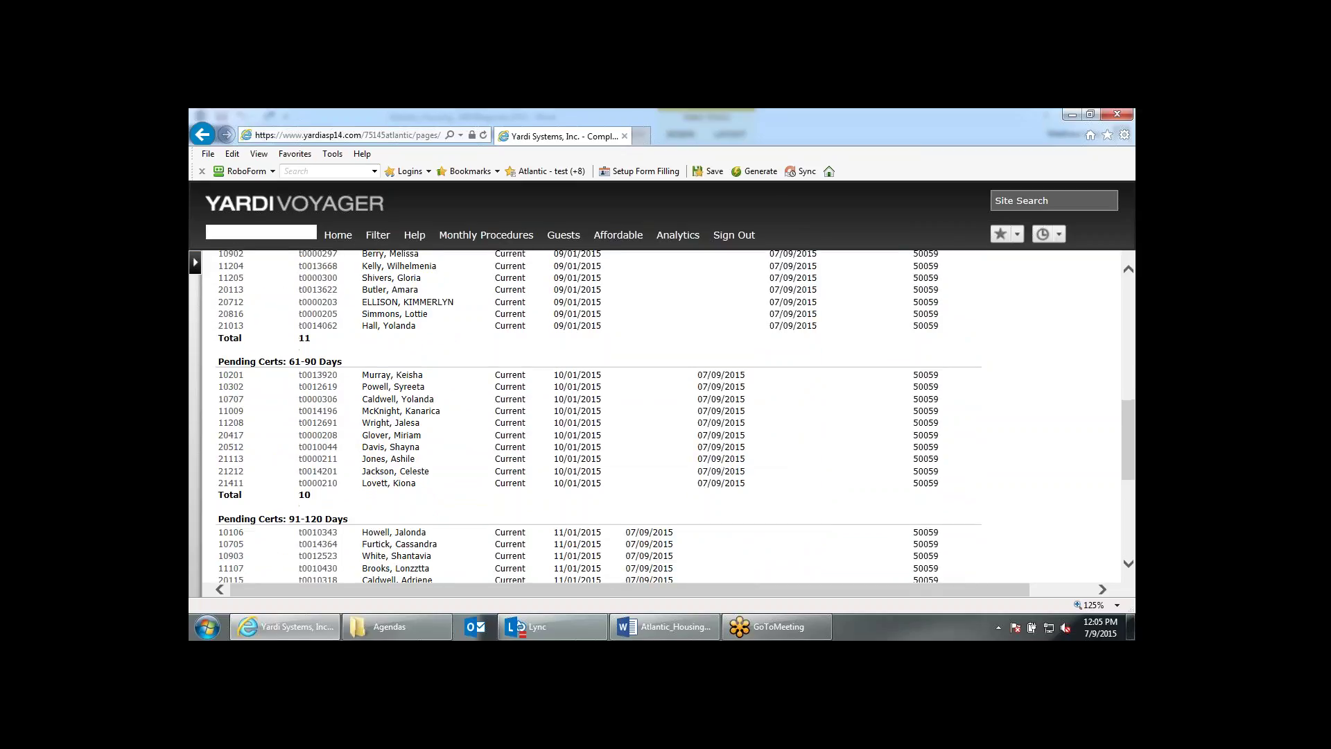
pyautogui.scroll(-5, 725, 463)
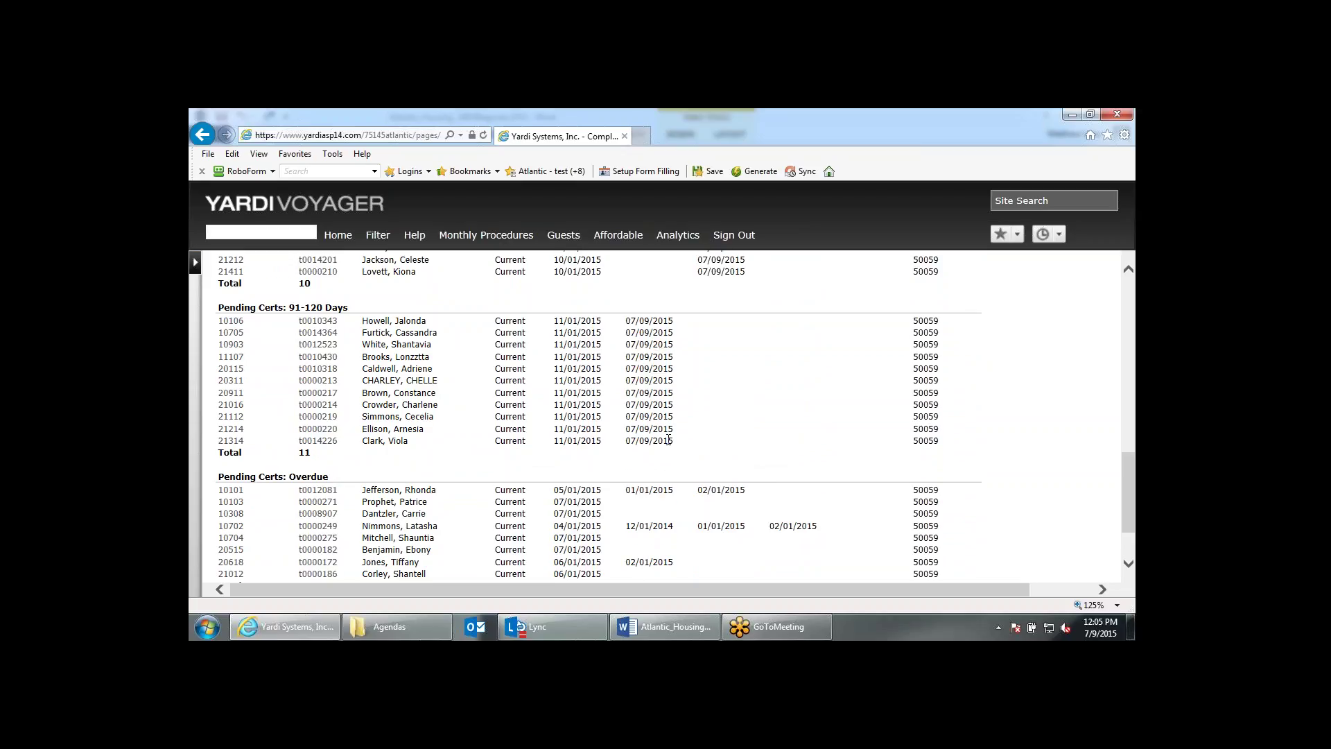
pyautogui.scroll(-3, 668, 440)
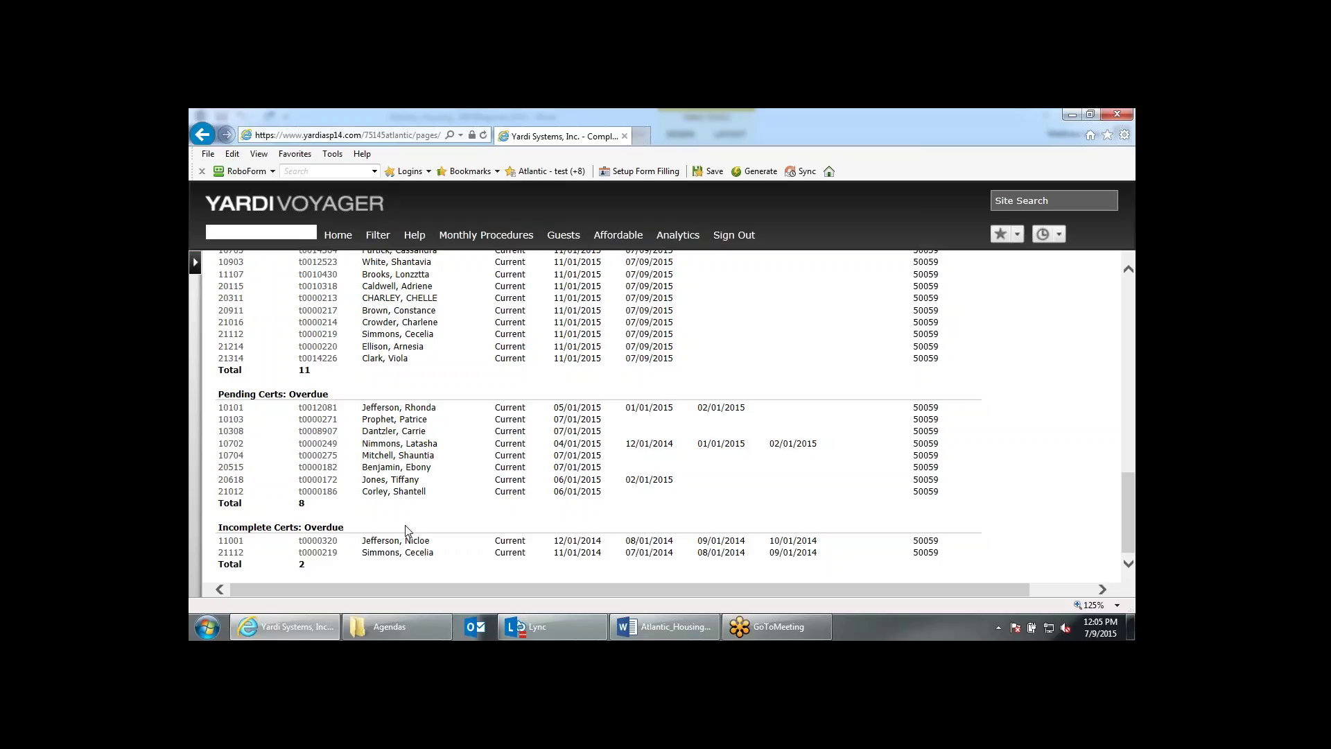
pyautogui.scroll(1, 407, 531)
pyautogui.scroll(5, 321, 440)
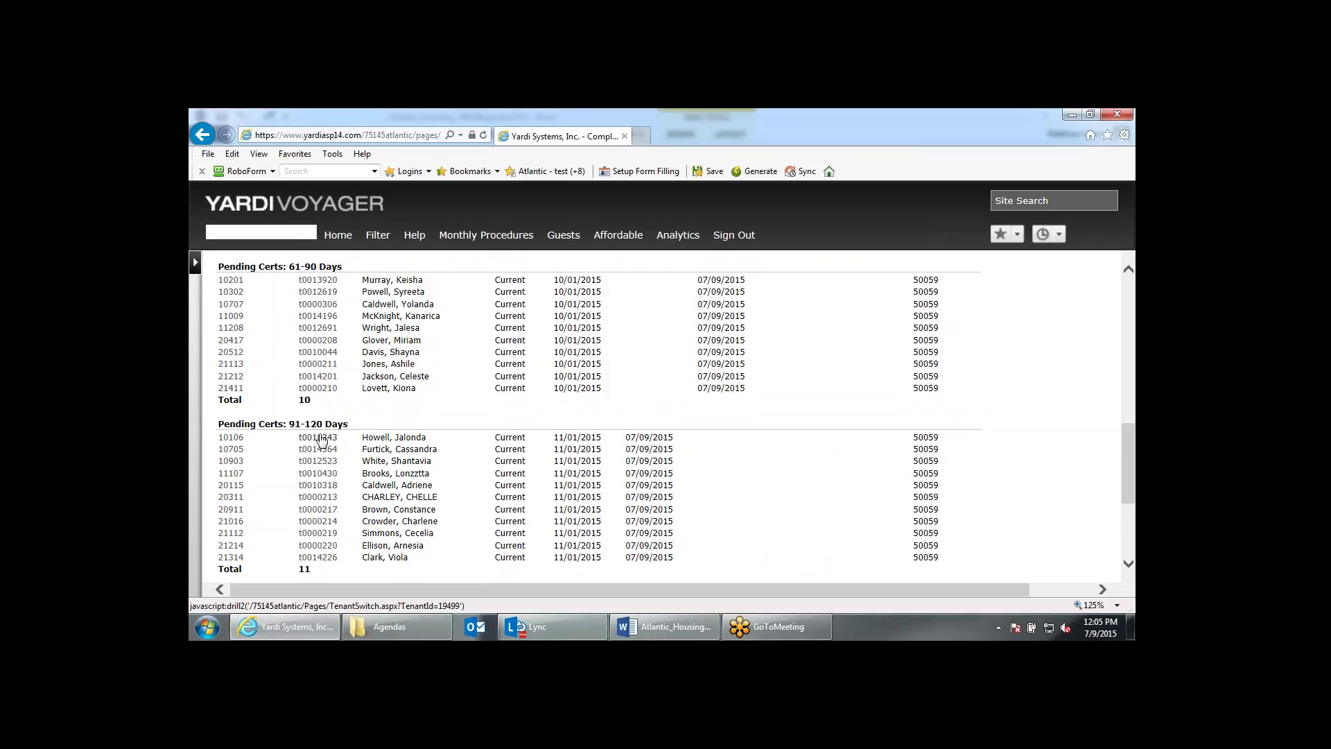
# Open unit 10106's IR-1 certification and check its 1st notice date of 07/09/2015.
pyautogui.click(320, 438)
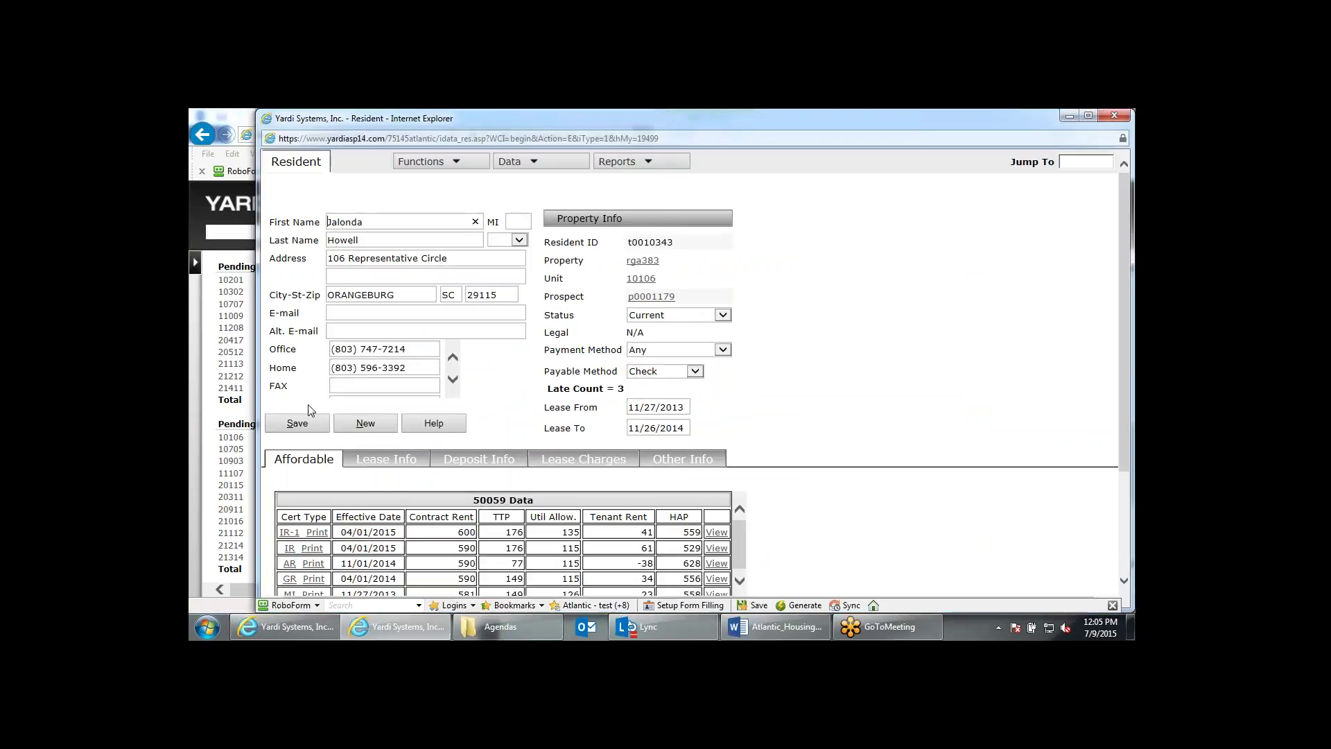
pyautogui.click(291, 533)
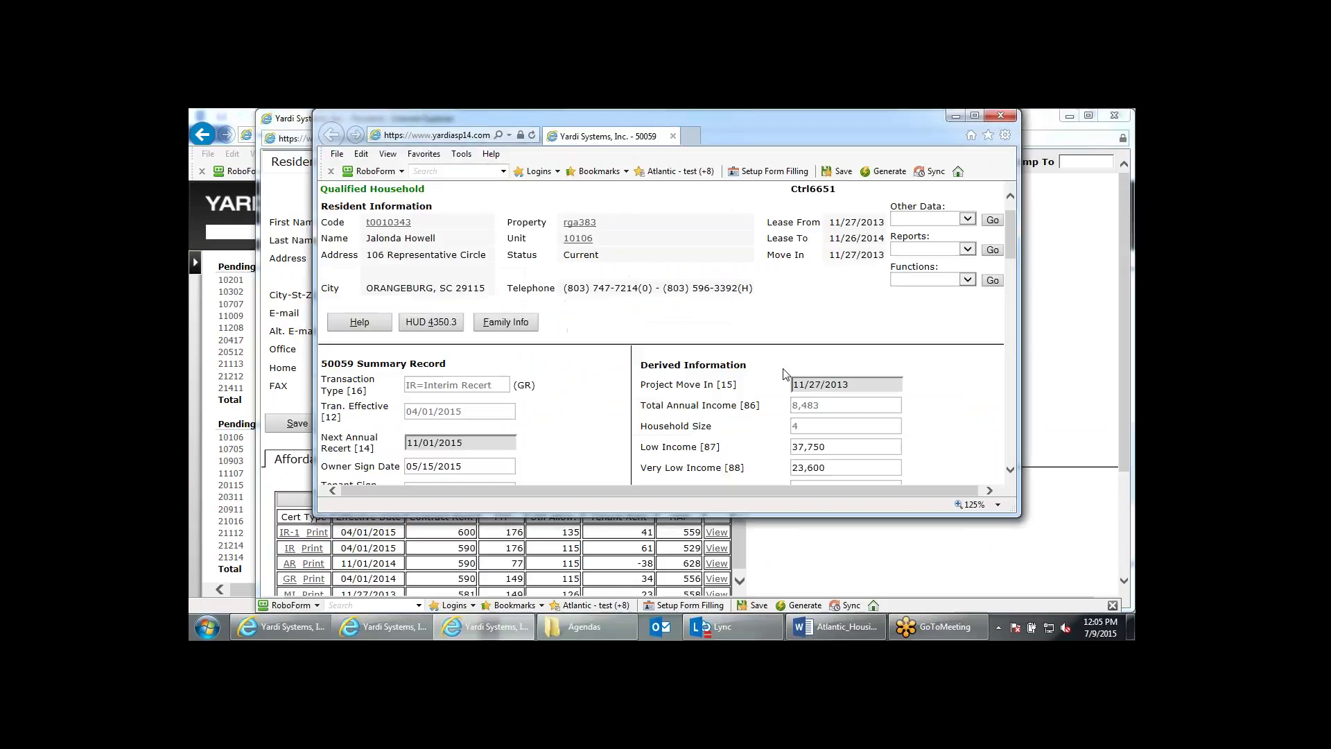
pyautogui.scroll(-5, 777, 376)
pyautogui.scroll(-6, 778, 377)
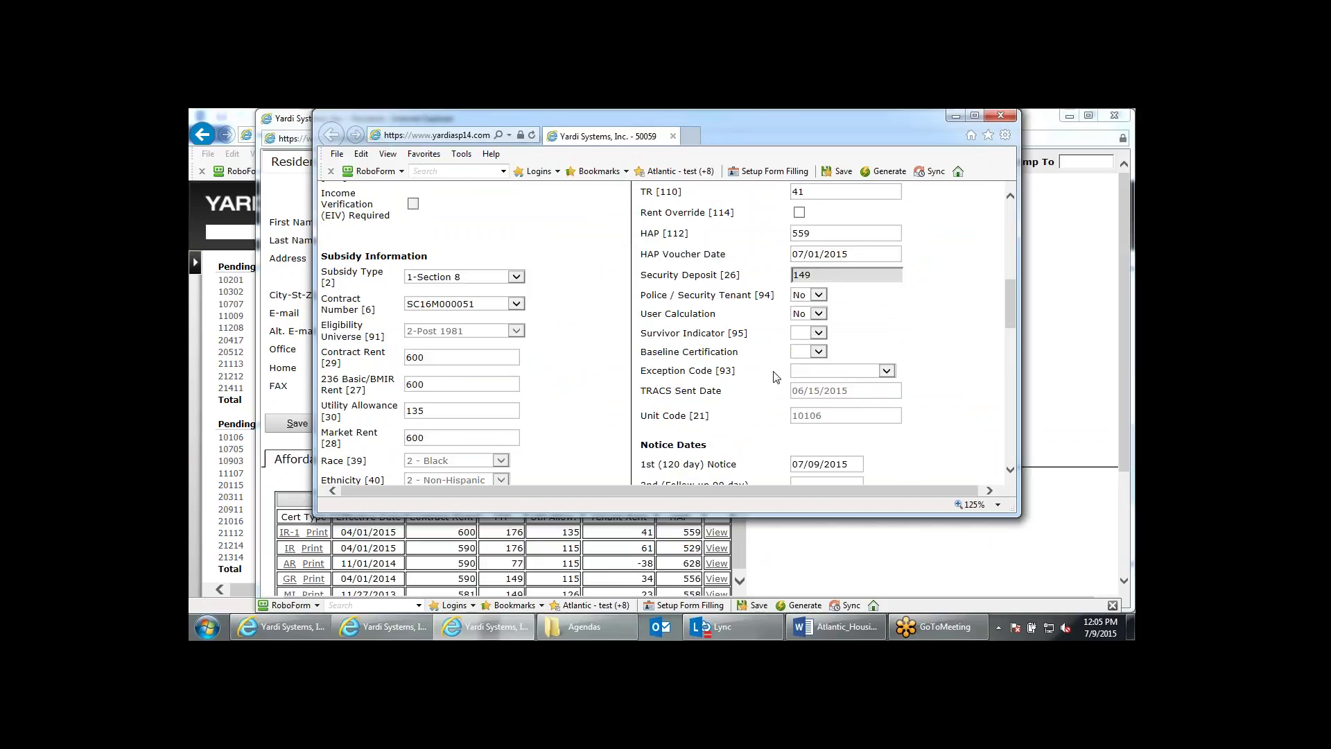
pyautogui.moveTo(644, 259); pyautogui.dragTo(703, 265)
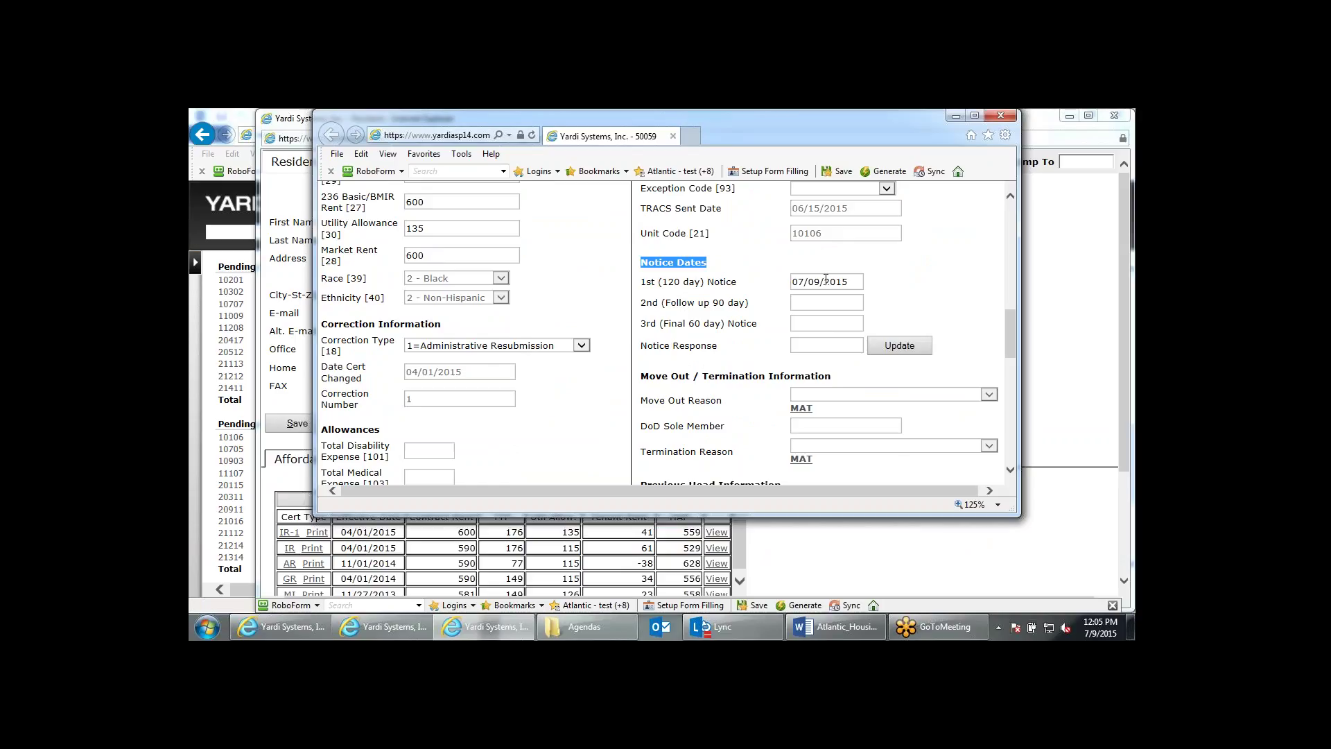
pyautogui.moveTo(845, 283); pyautogui.dragTo(790, 284)
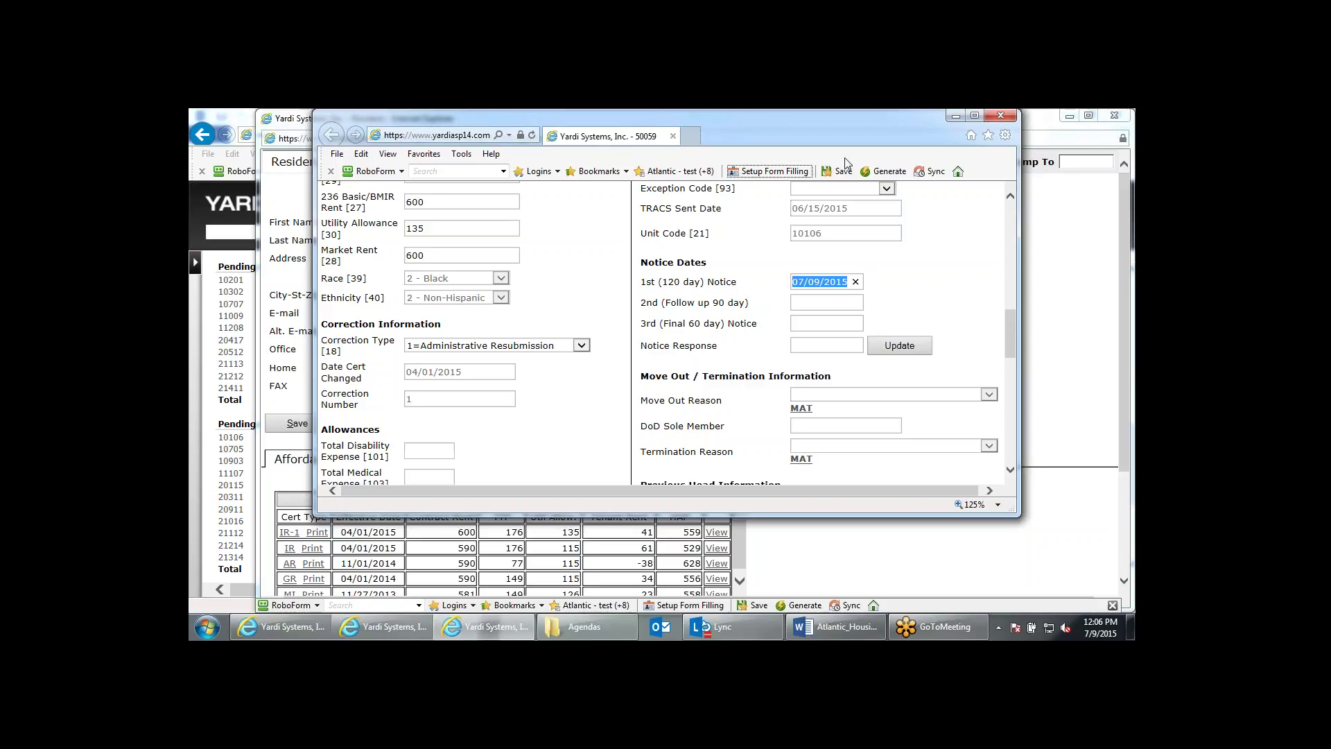
# Close the unit 10106 certification, resident record and extra report windows.
pyautogui.click(1010, 116)
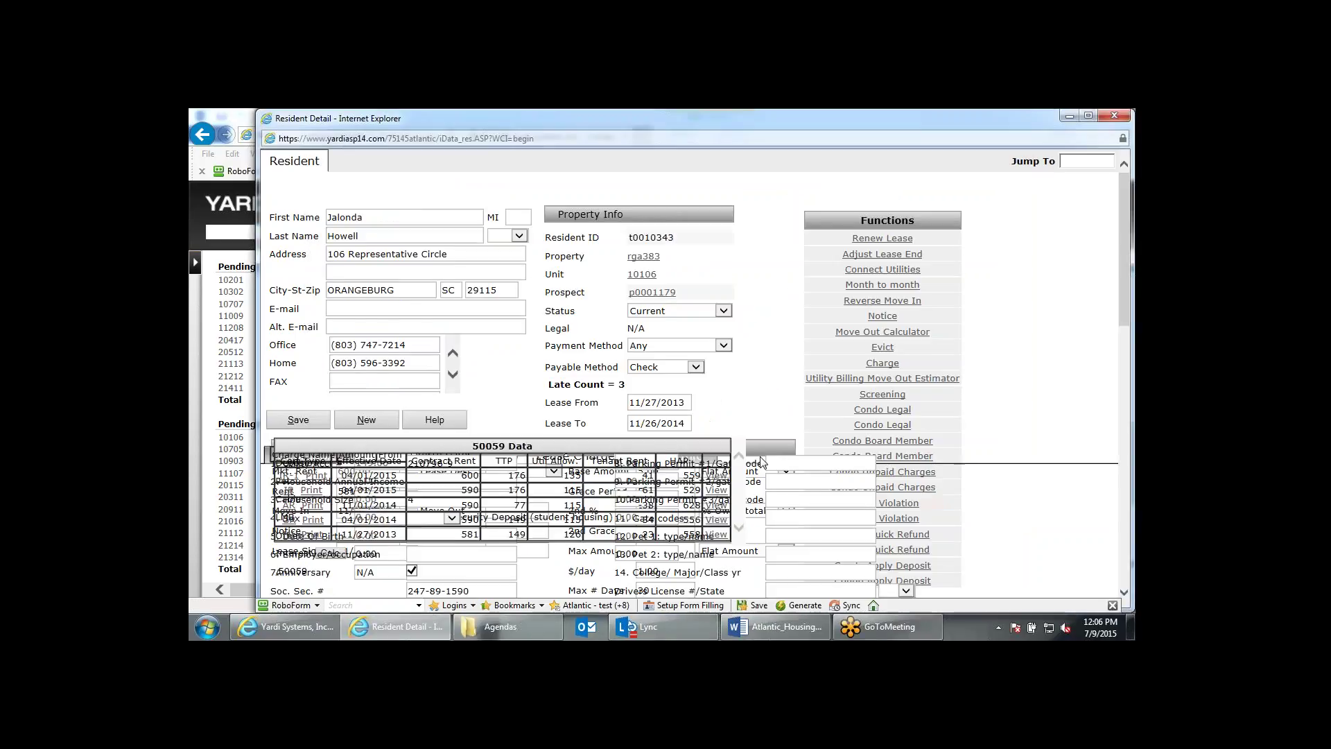
pyautogui.click(1123, 115)
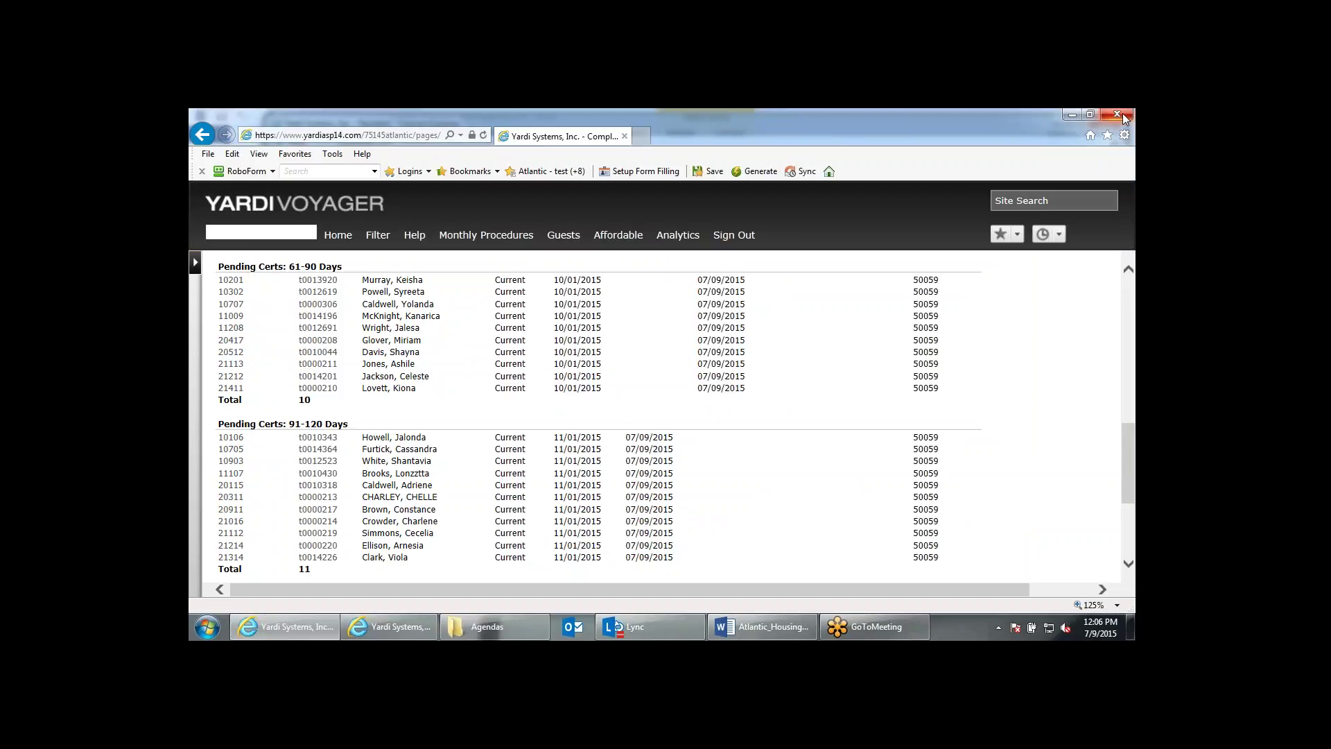
pyautogui.click(1124, 117)
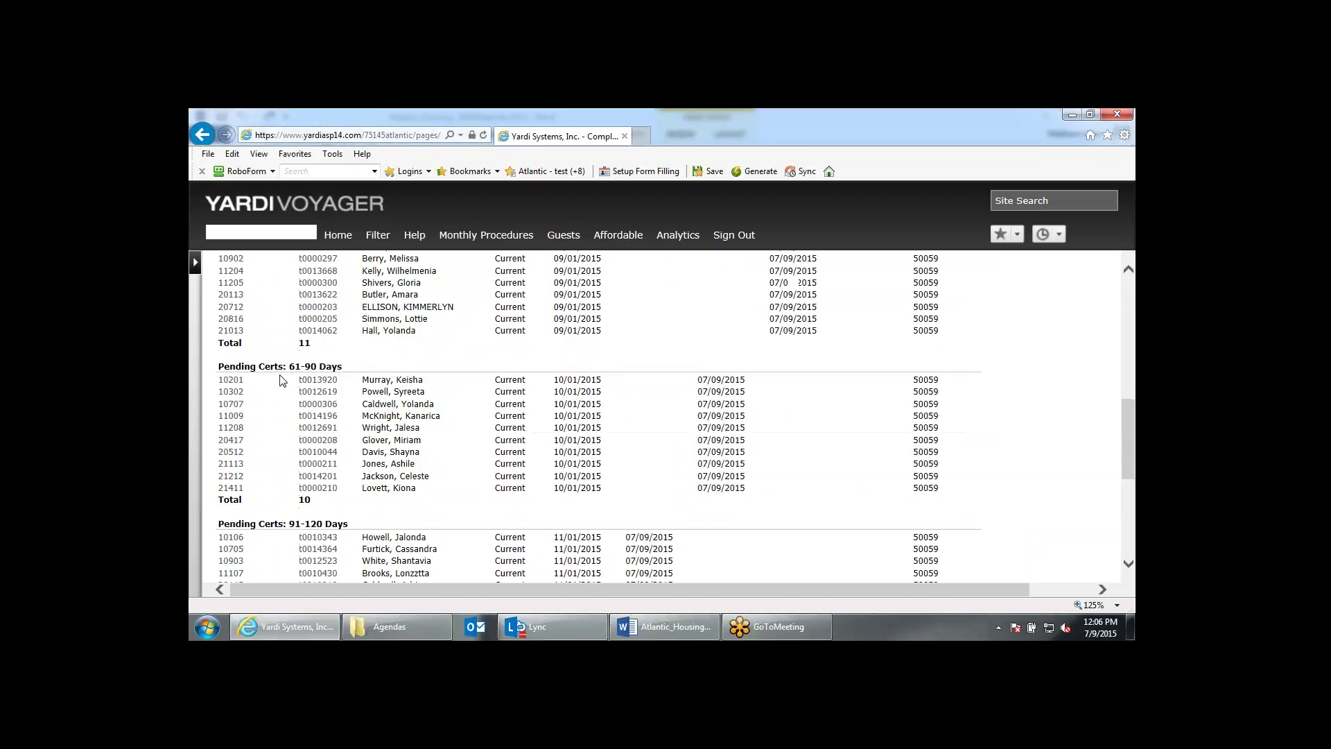
# Open unit 10201's GR certification and review its summary, income and notice details.
pyautogui.click(321, 380)
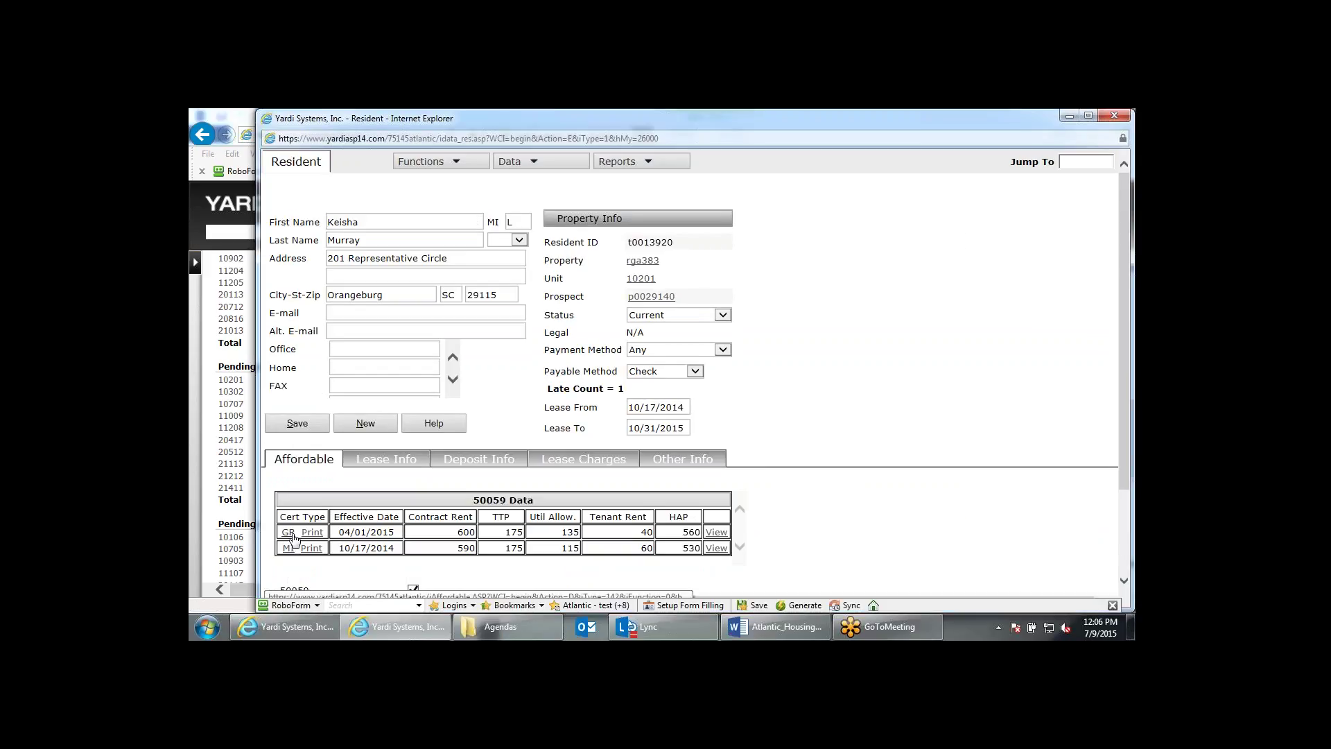
pyautogui.click(288, 532)
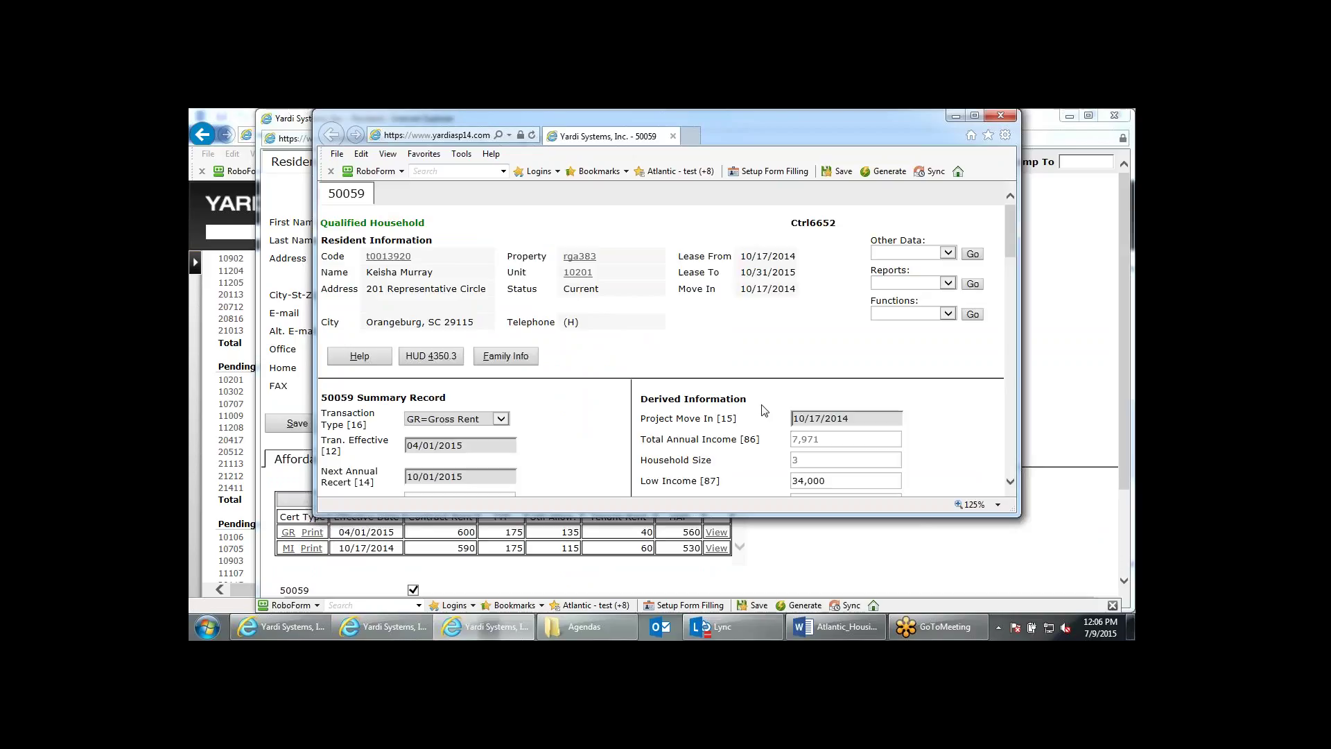
pyautogui.scroll(-1, 763, 411)
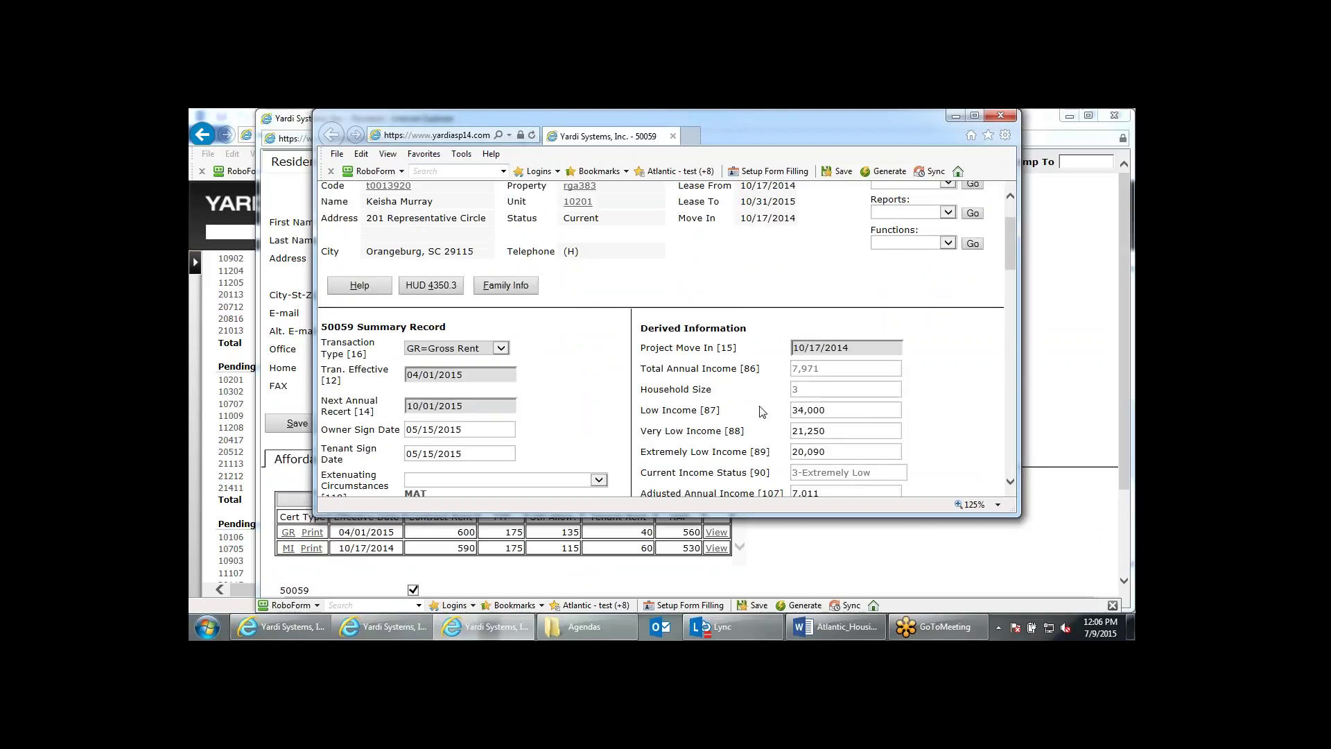
pyautogui.scroll(-8, 763, 411)
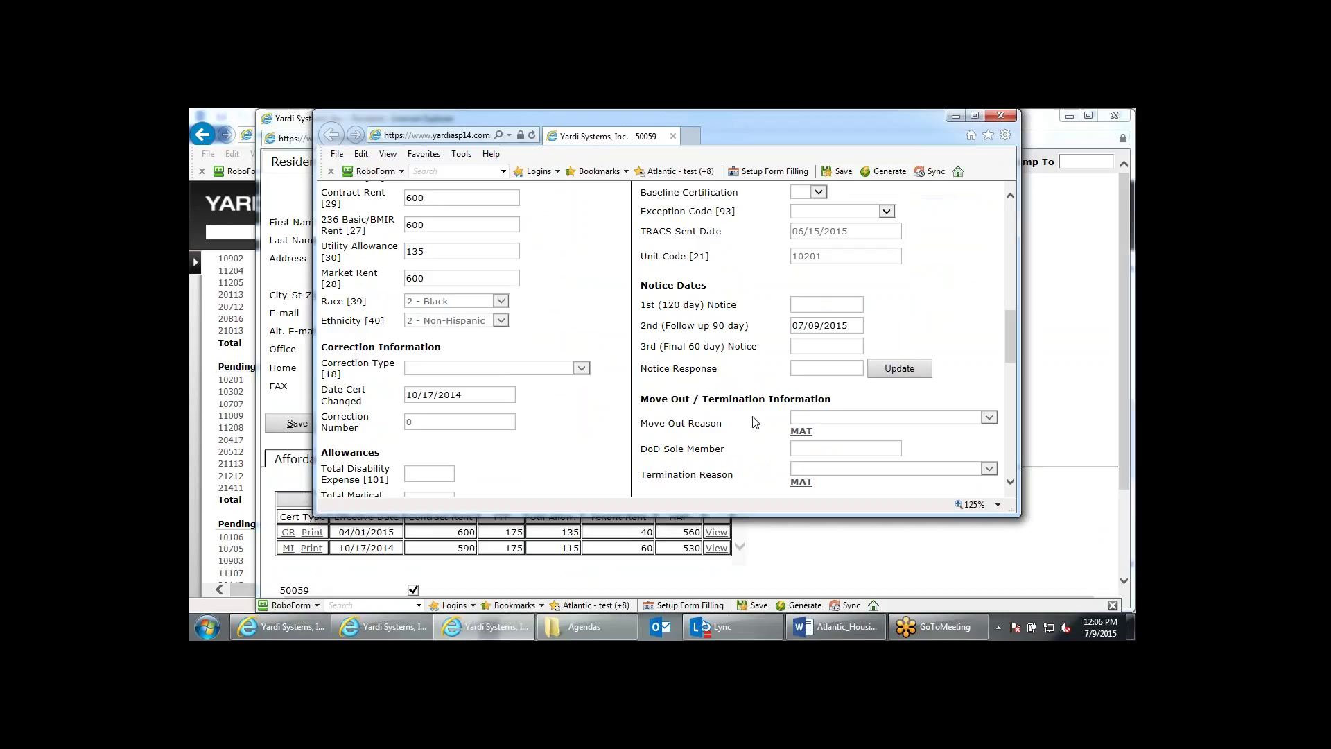
pyautogui.scroll(8, 726, 372)
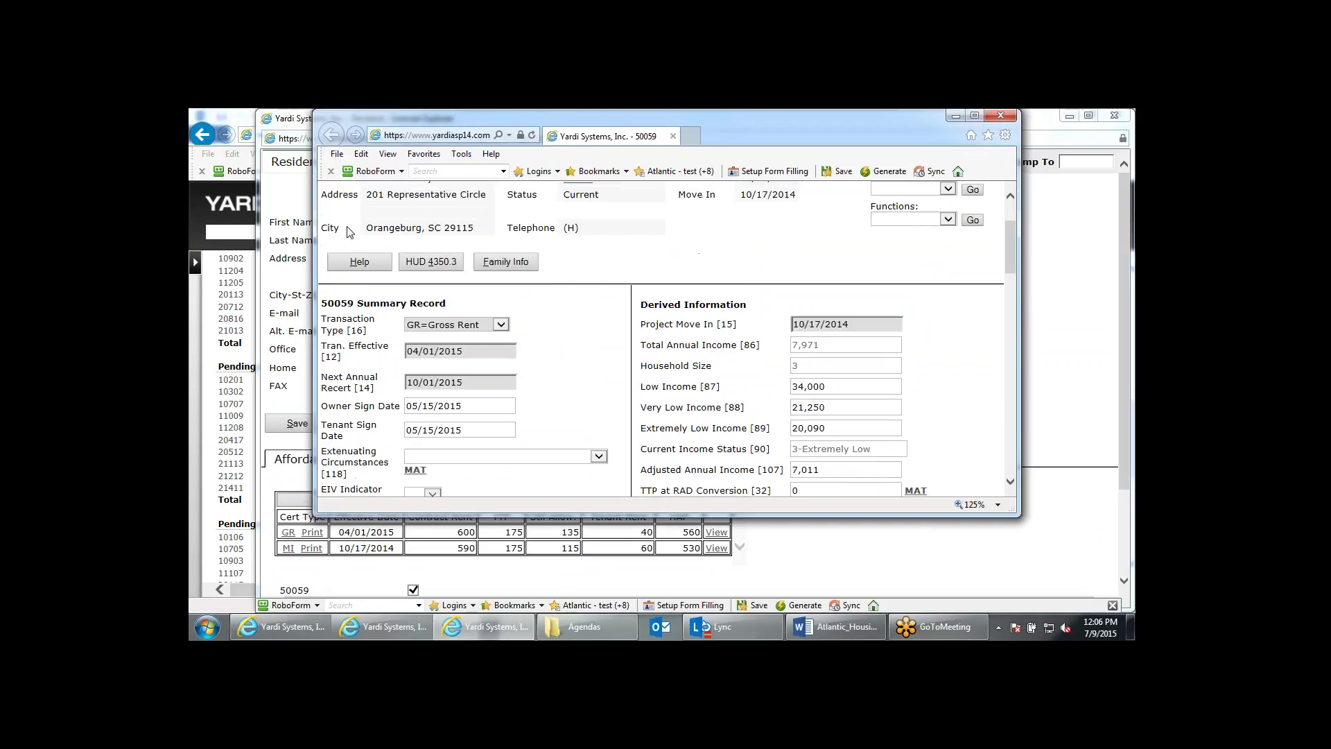
pyautogui.scroll(-5, 736, 394)
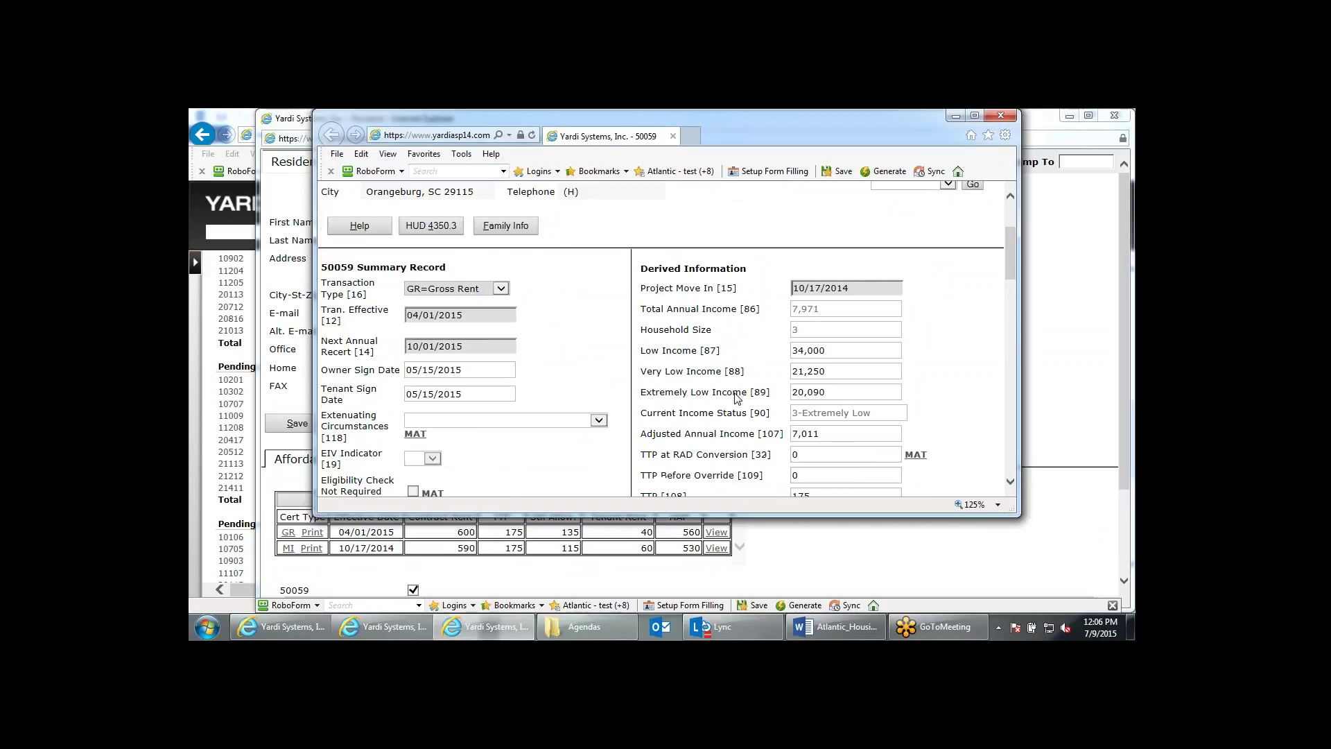
pyautogui.scroll(-2, 790, 415)
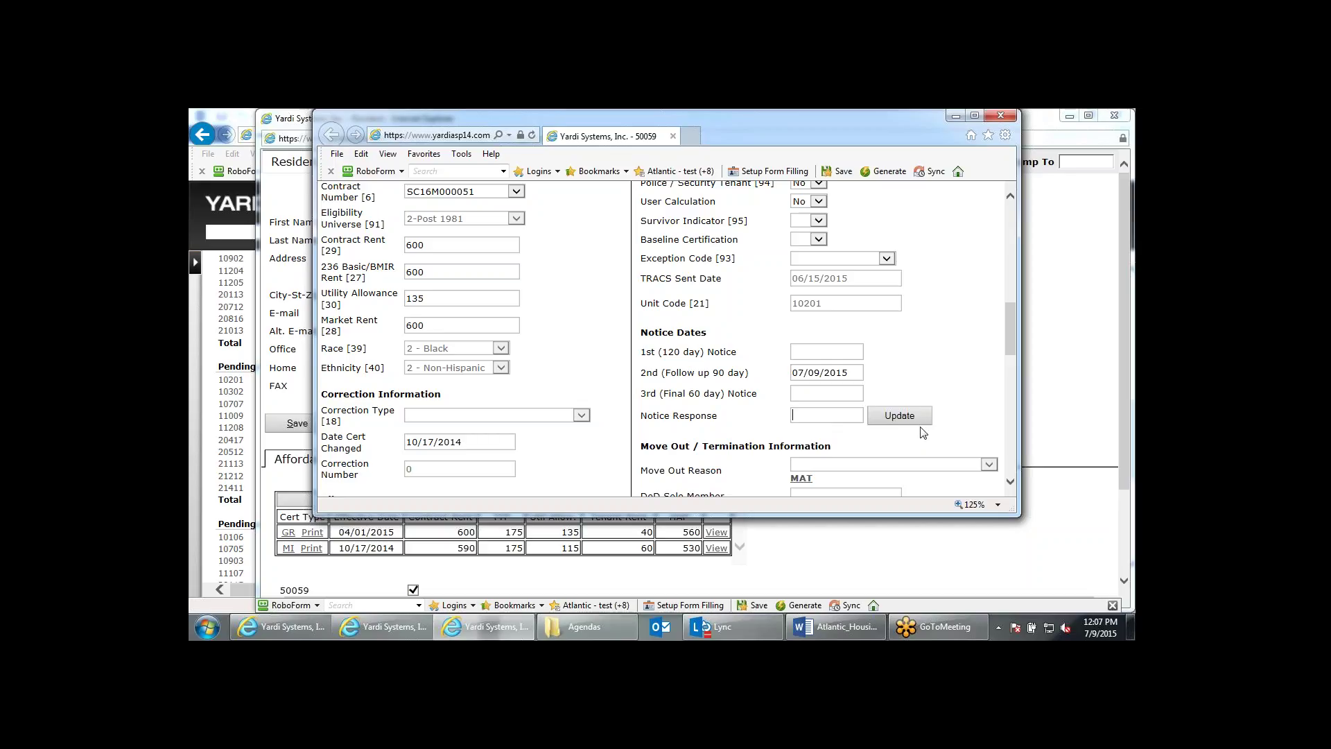
# Enter 07/09/2015 as the Notice Response date and save it.
pyautogui.click(817, 416)
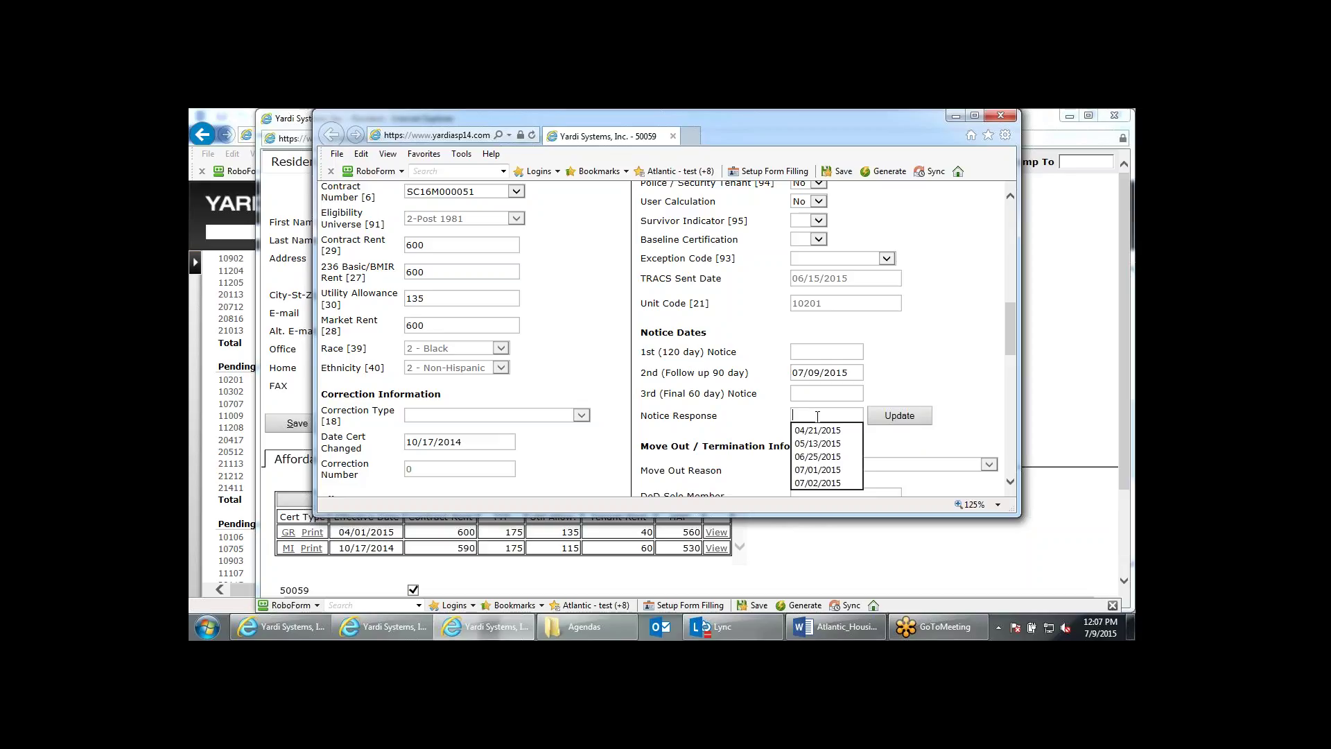
pyautogui.write('070915')
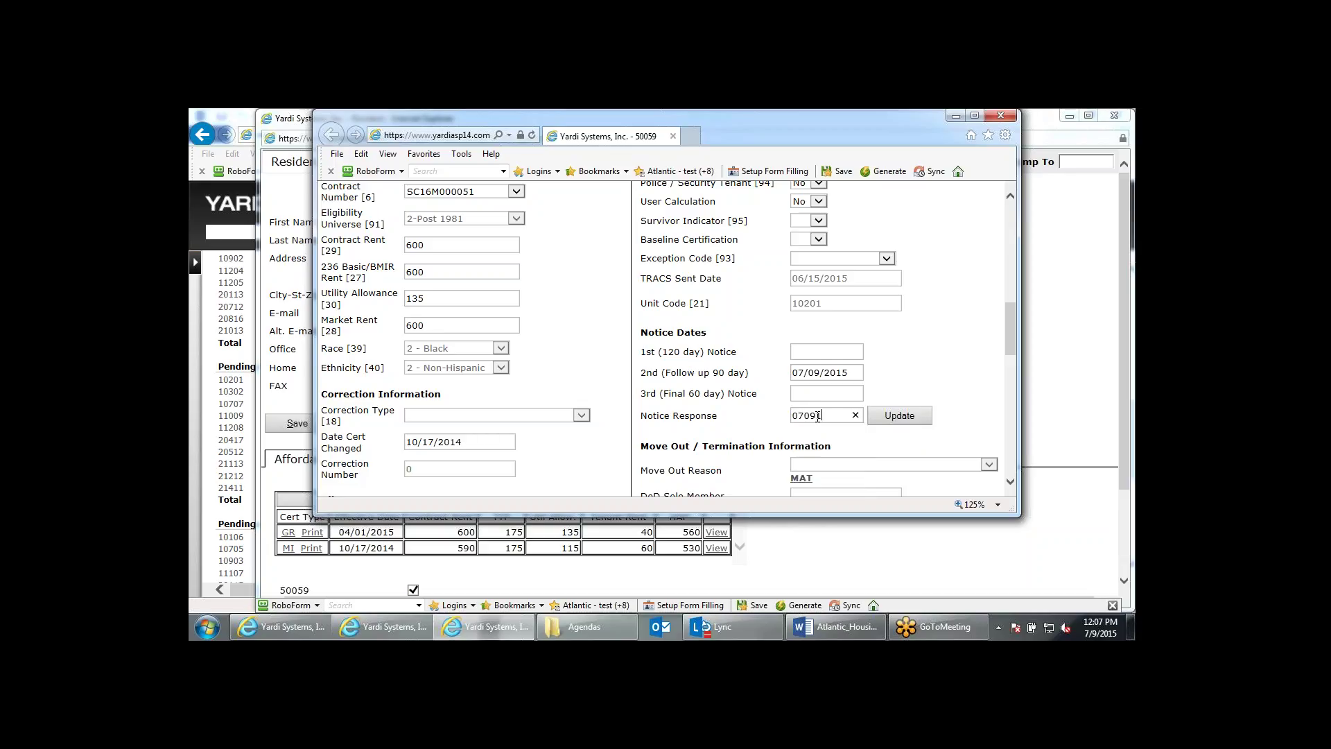
pyautogui.click(898, 418)
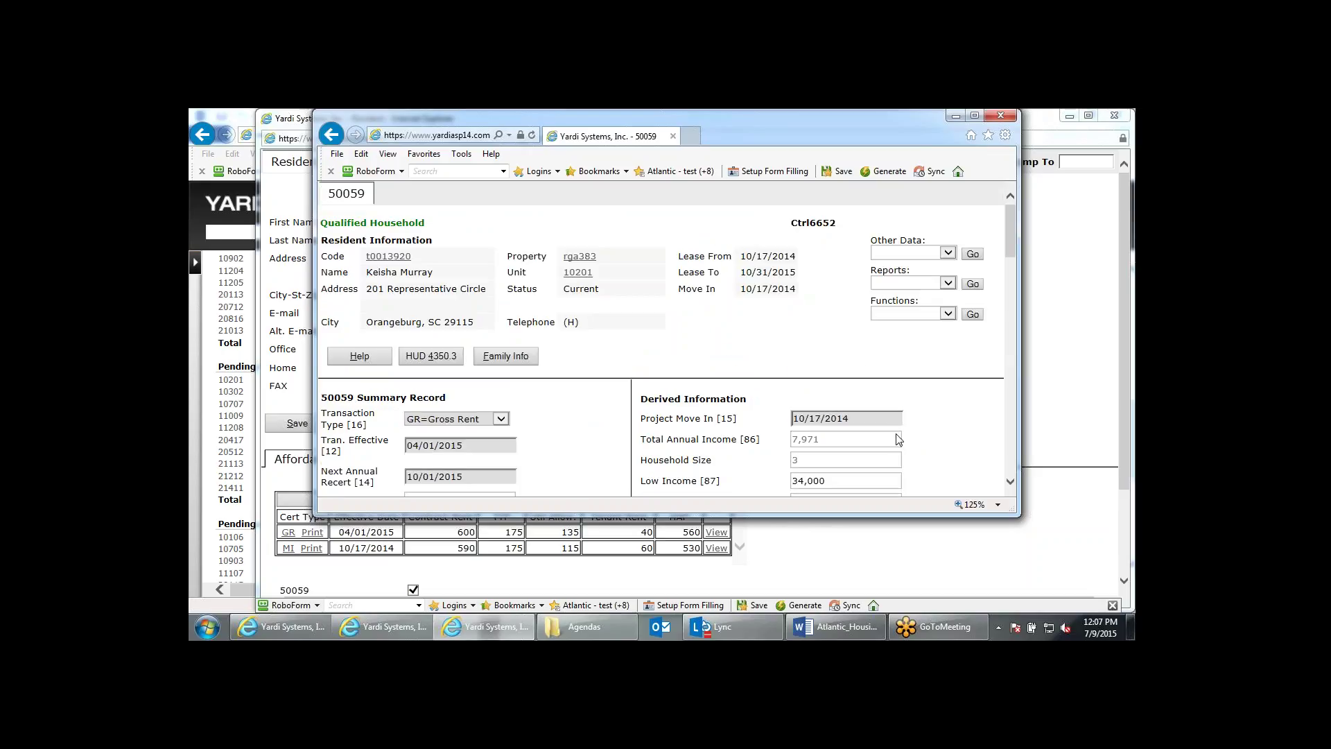
pyautogui.scroll(-10, 898, 439)
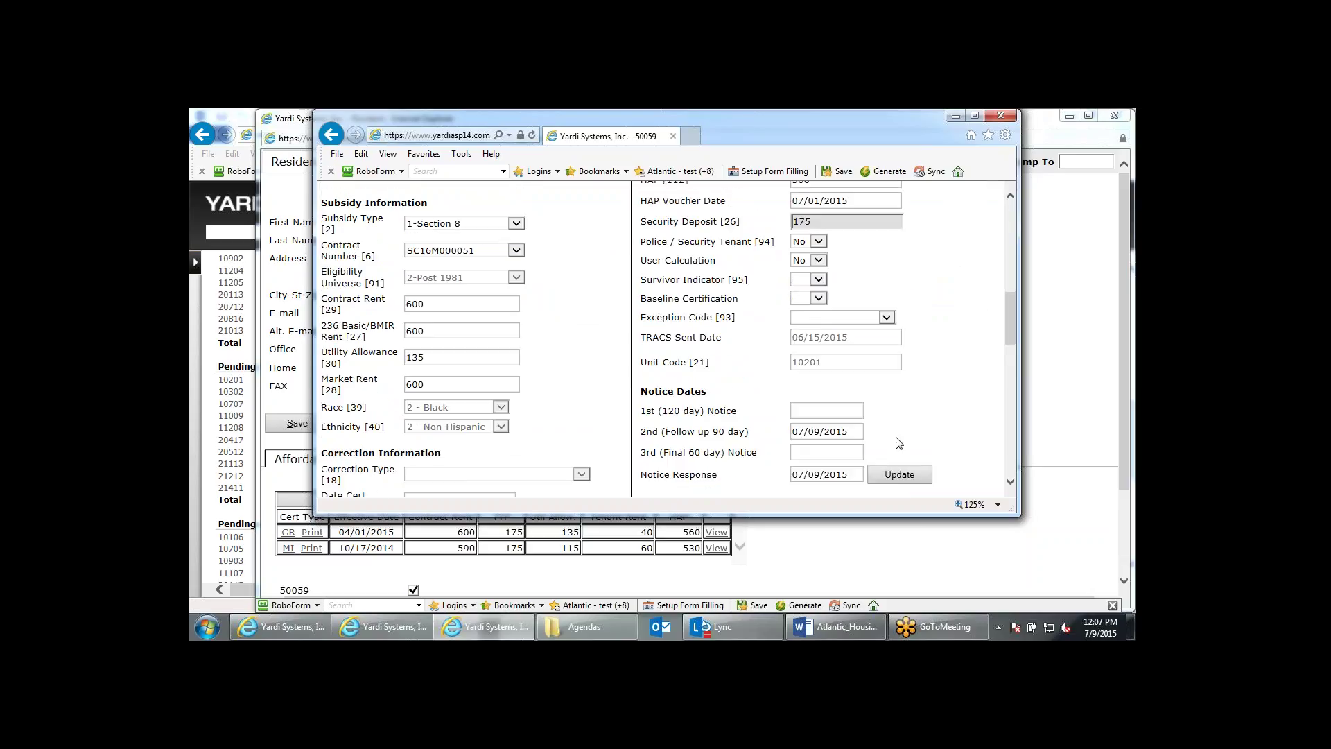
pyautogui.scroll(-1, 899, 443)
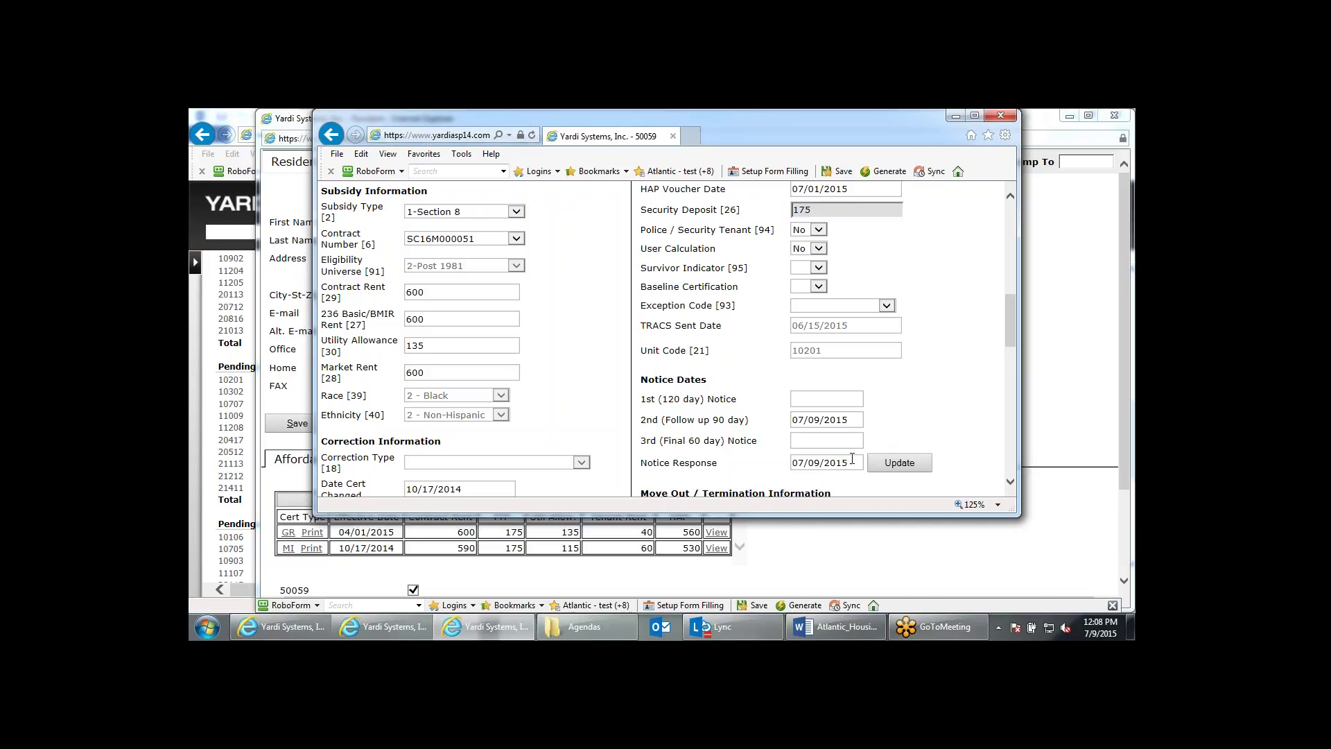
# Clear the Notice Response date, save again, and close the certification and resident windows.
pyautogui.moveTo(852, 459); pyautogui.dragTo(748, 464)
pyautogui.press('BackSpace')
pyautogui.click(887, 471)
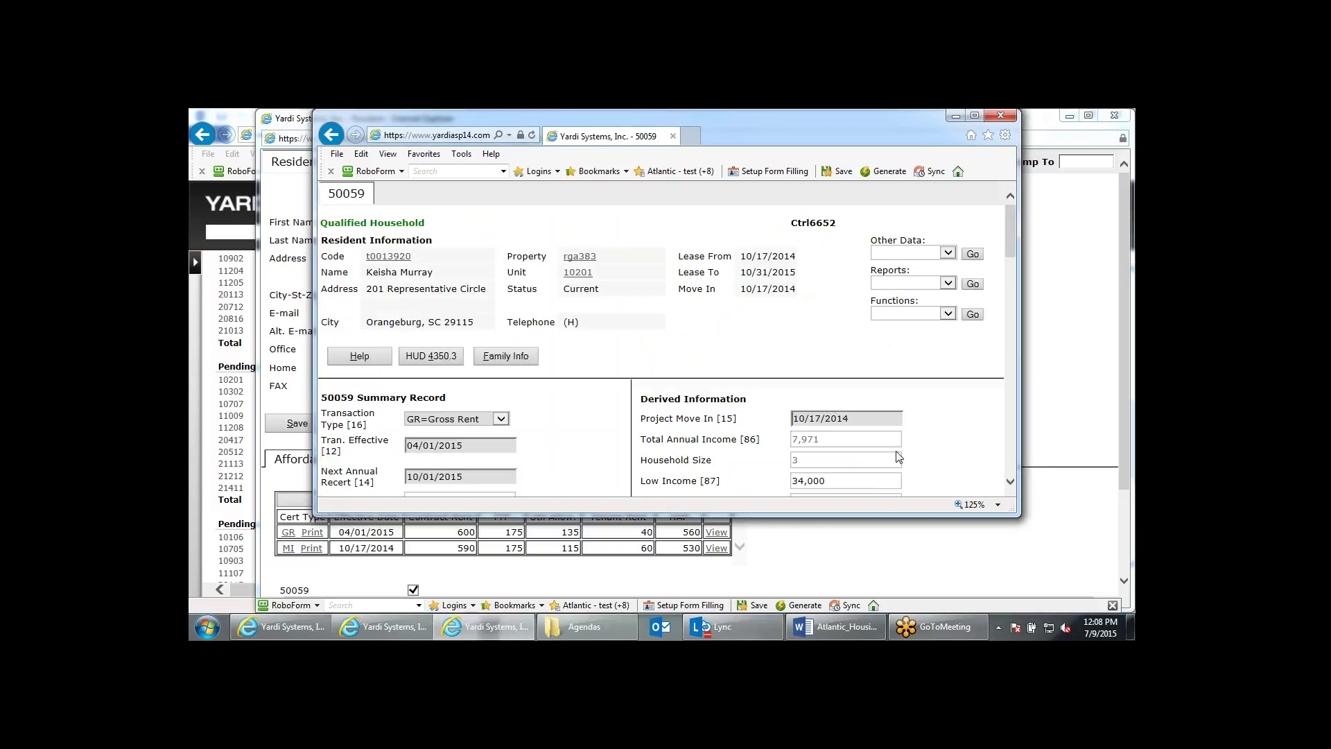
pyautogui.scroll(-8, 898, 456)
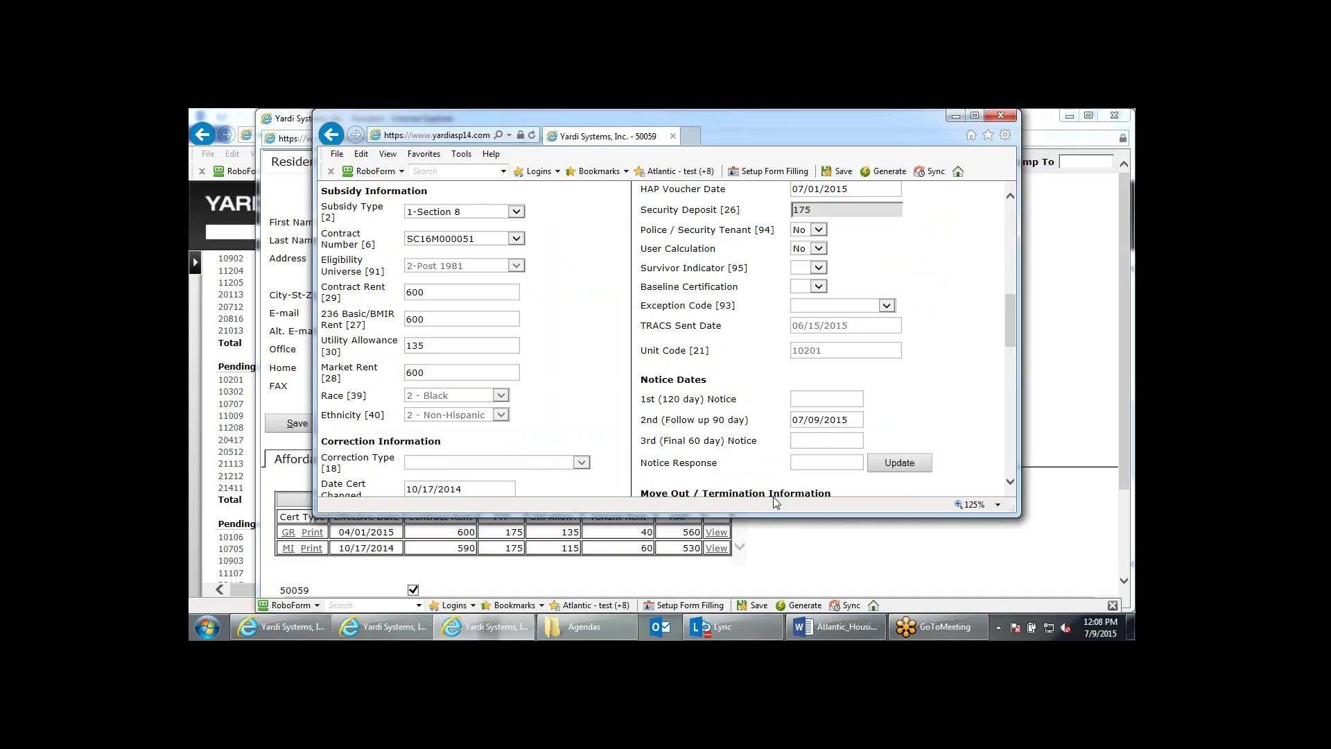
pyautogui.click(996, 118)
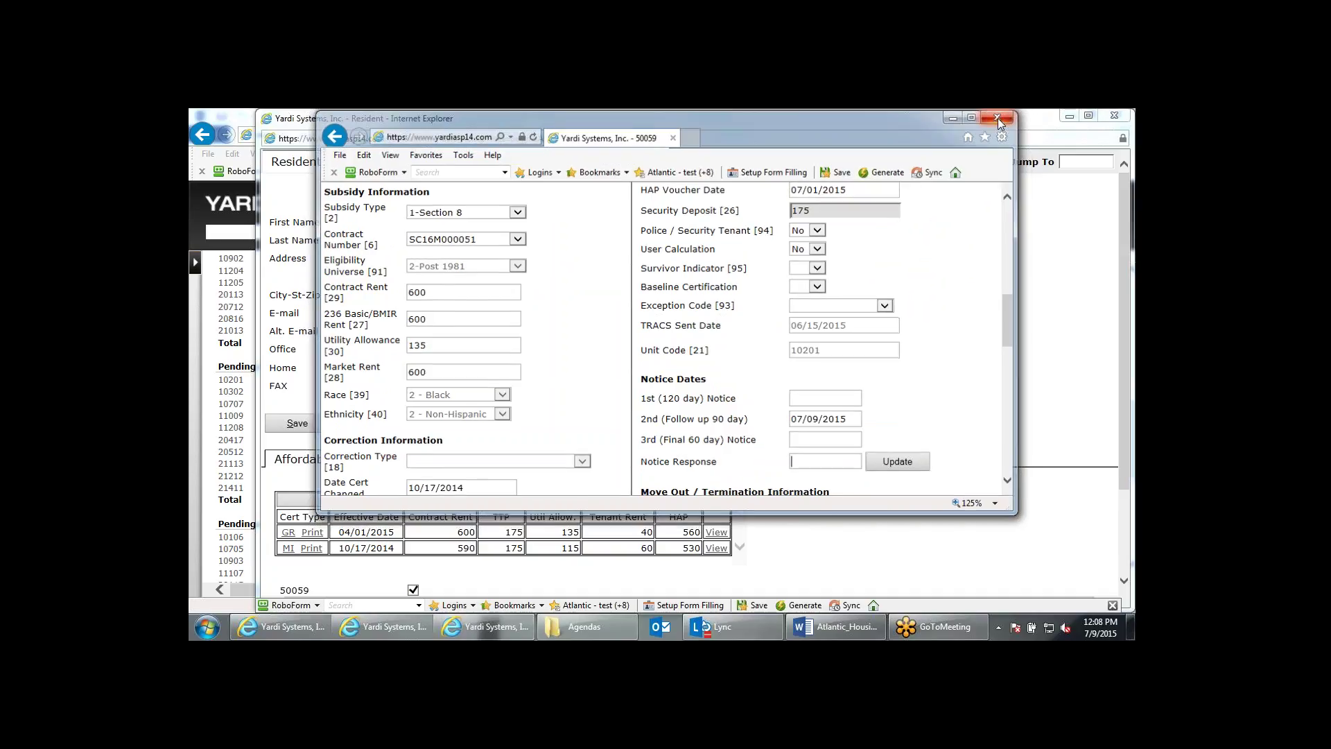
pyautogui.click(1113, 115)
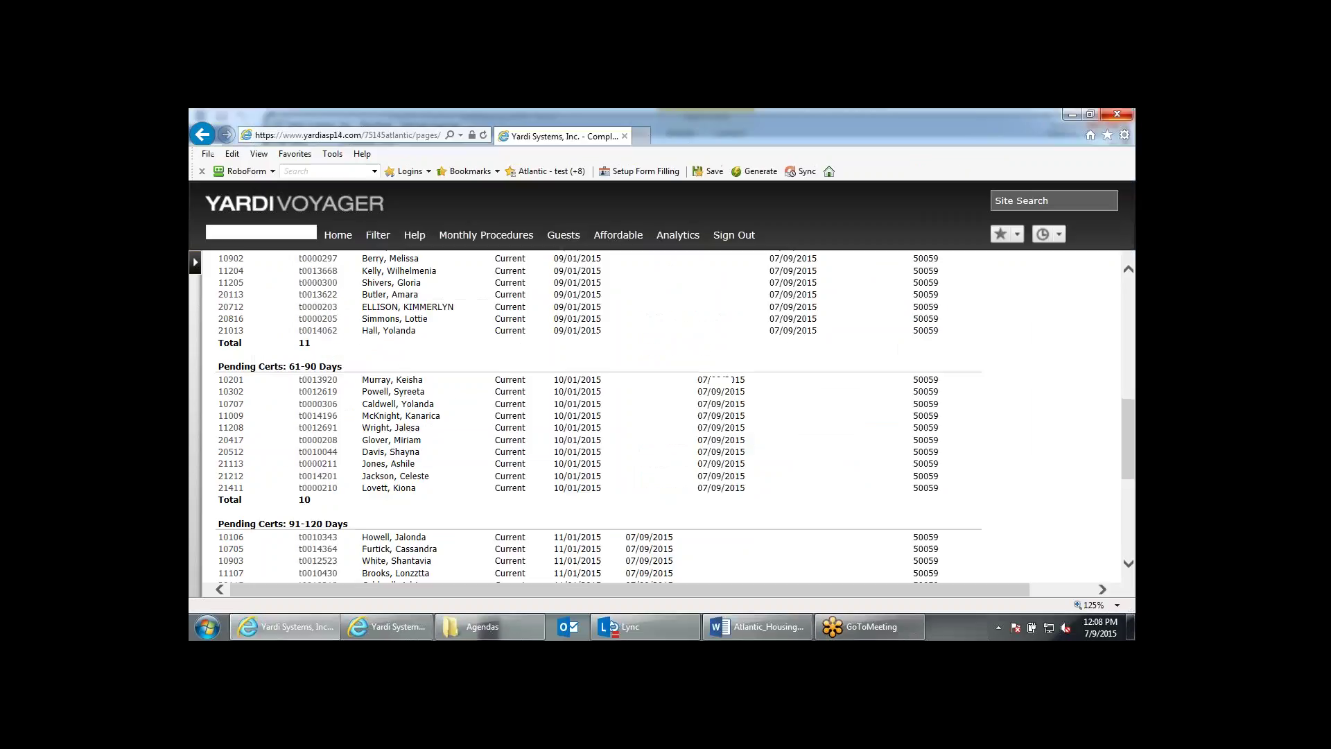
# Go Home to the Roosevelt Gardens dashboard and highlight the 51 Annual Certs Due entry.
pyautogui.click(340, 235)
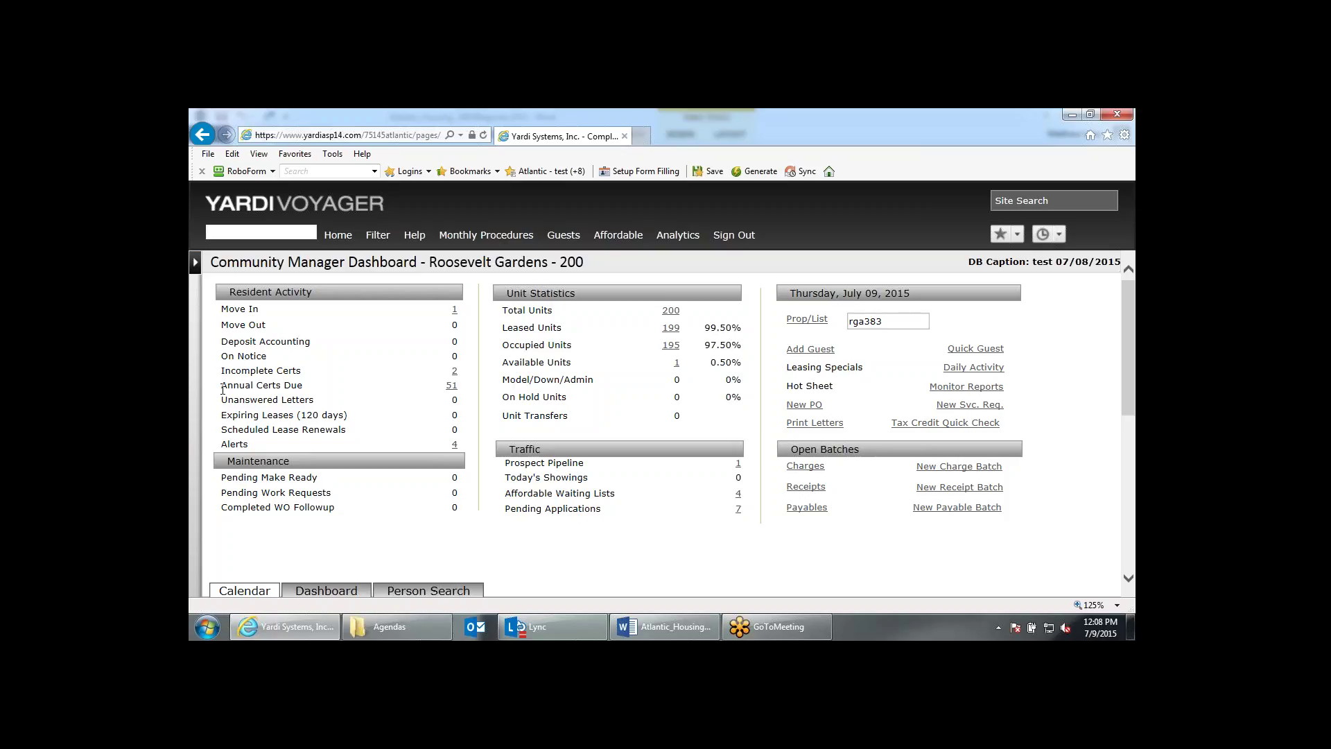
pyautogui.moveTo(221, 385); pyautogui.dragTo(303, 385)
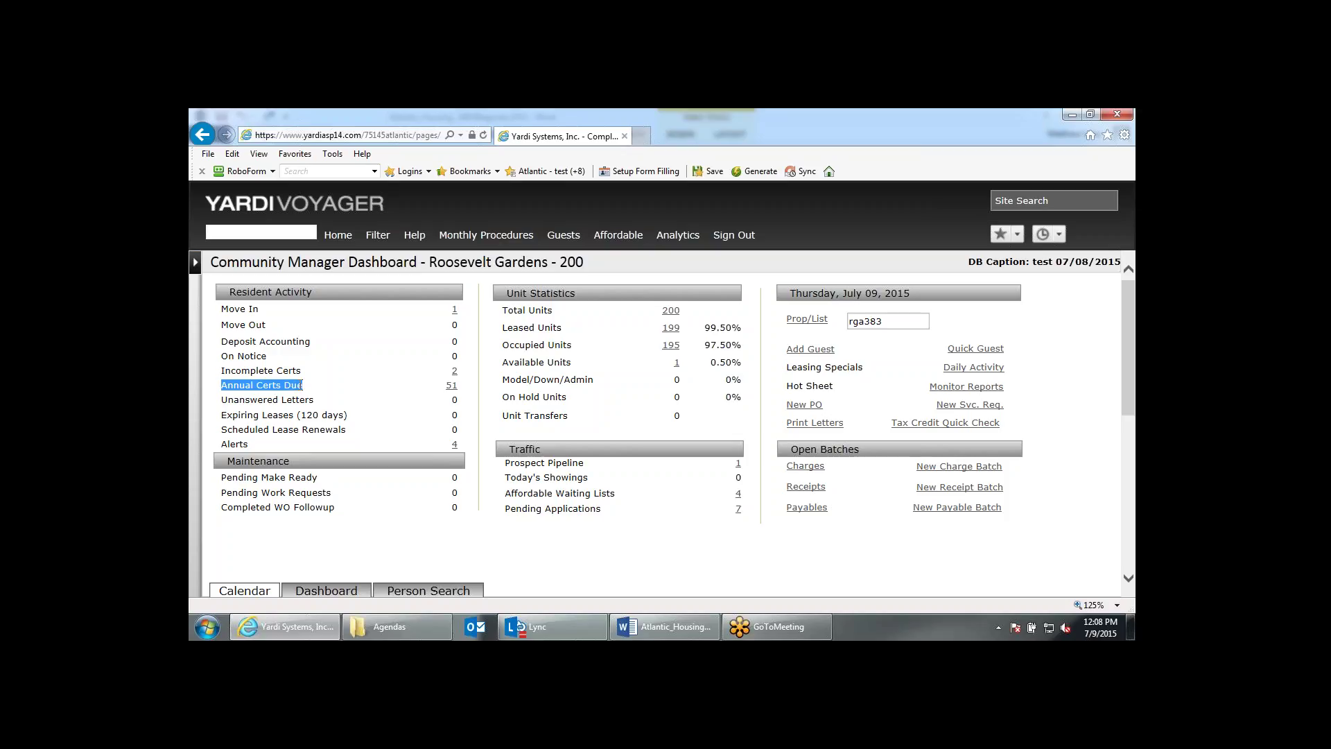
# List the 51 annual certifications due and scroll to unit 10303.
pyautogui.click(452, 386)
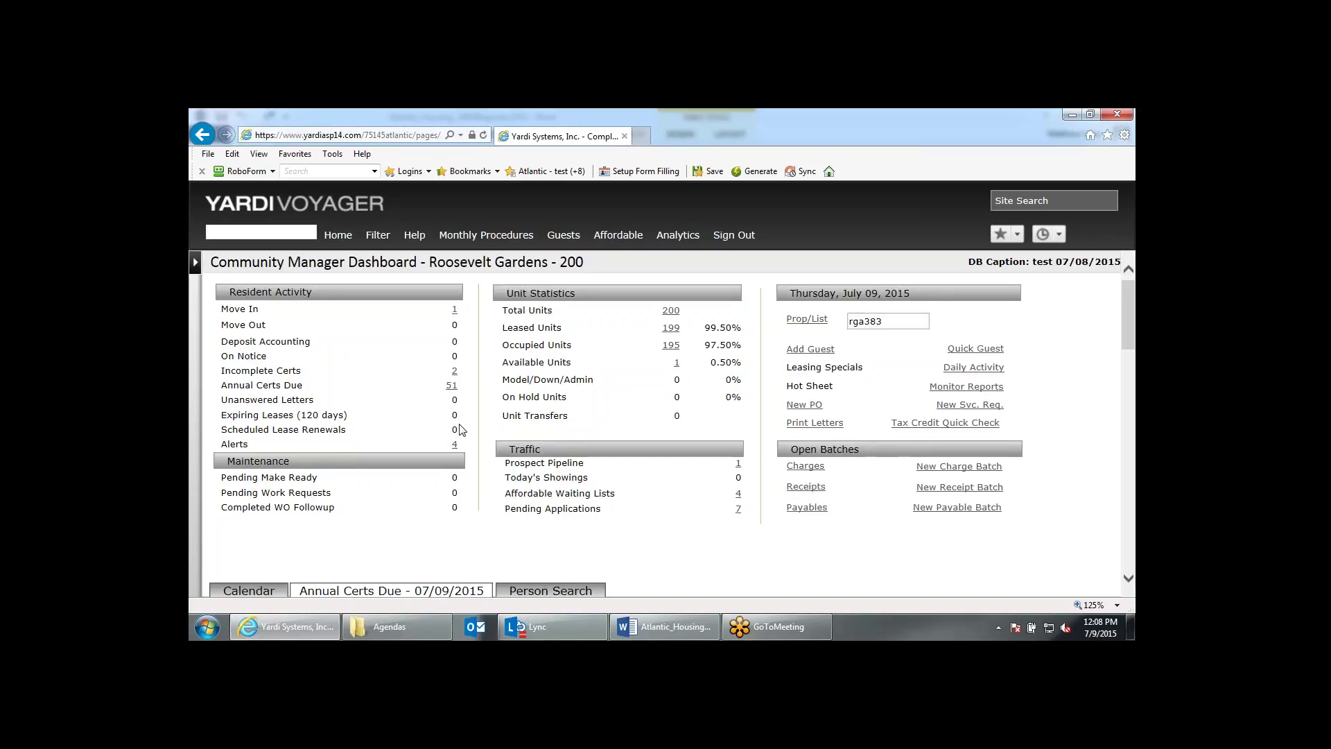
pyautogui.scroll(-3, 461, 429)
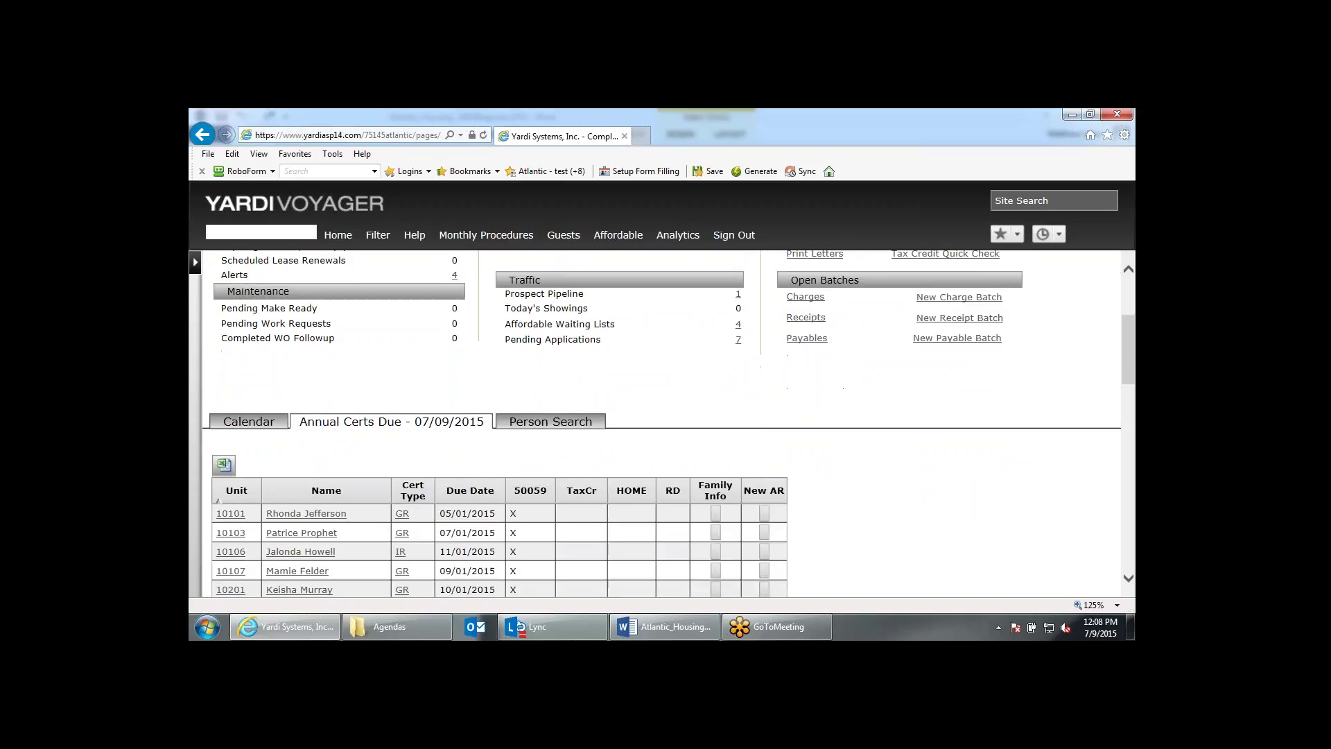
pyautogui.scroll(-1, 865, 371)
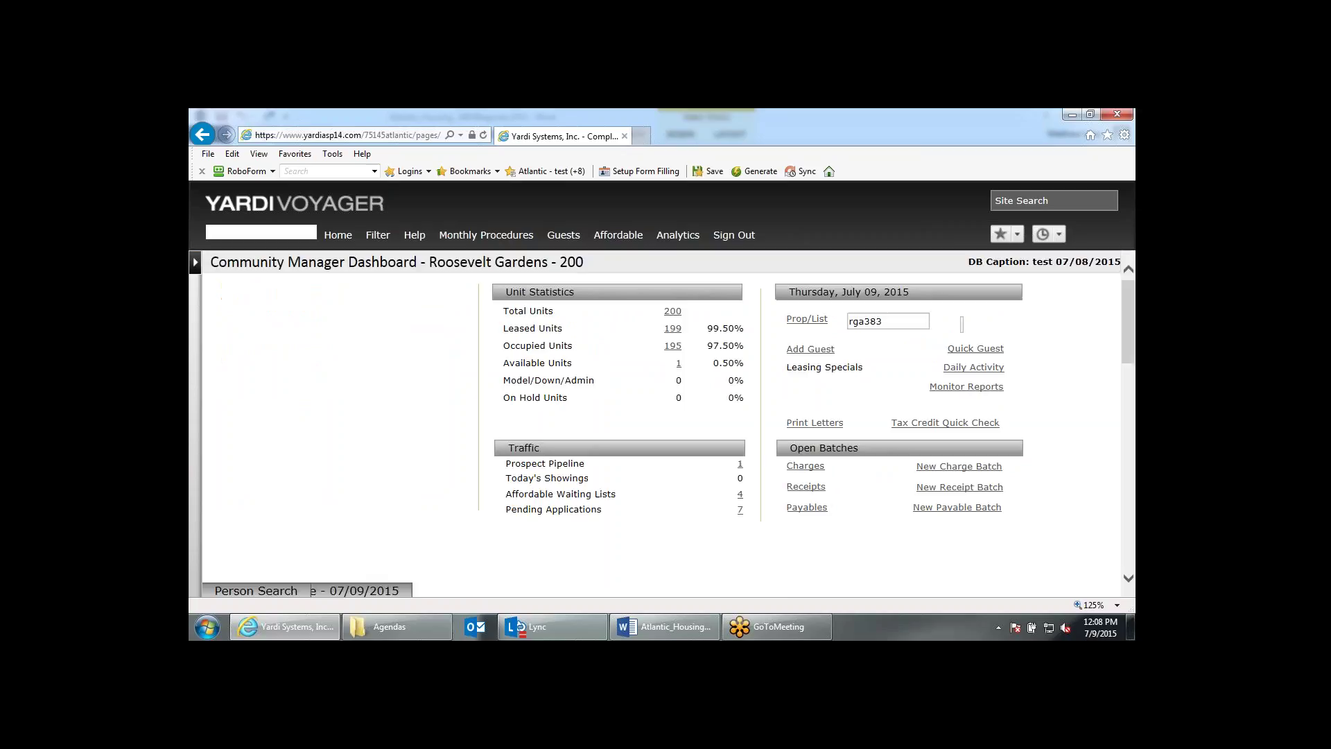
pyautogui.scroll(-3, 957, 475)
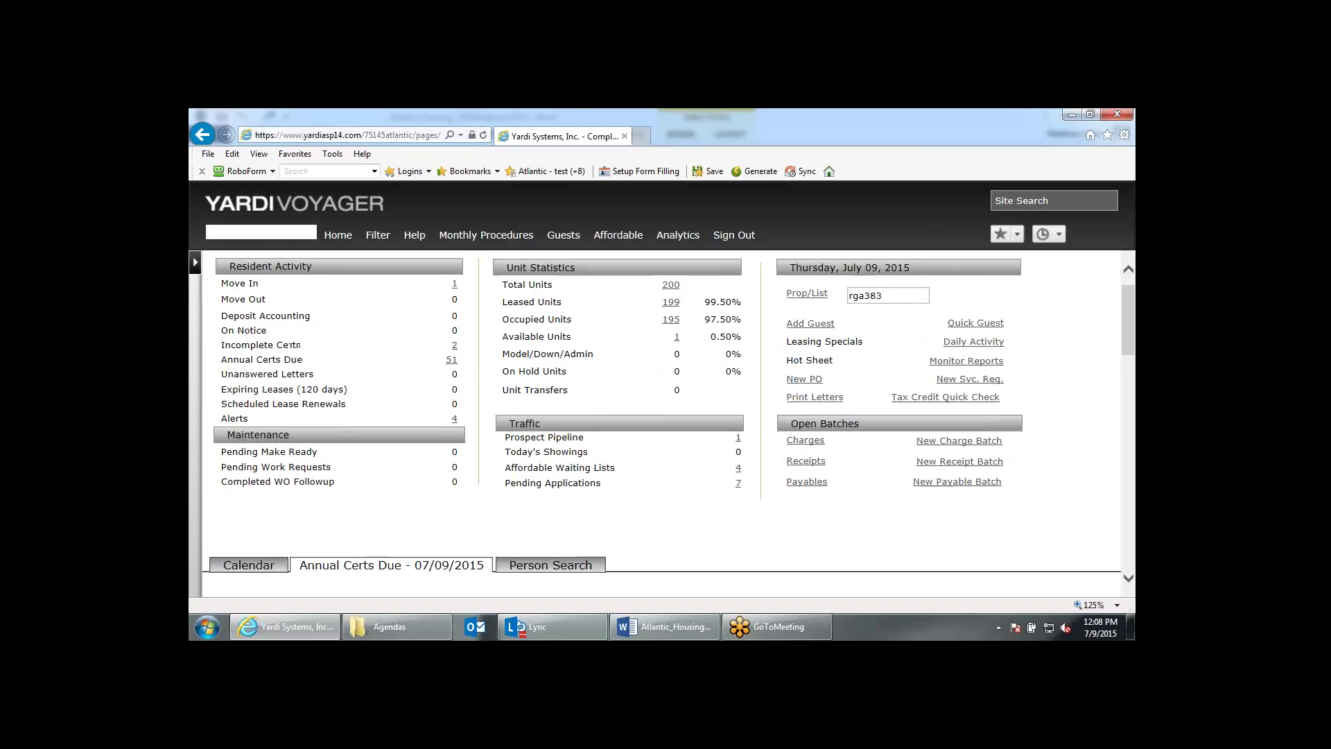
pyautogui.scroll(-1, 957, 474)
pyautogui.scroll(-1, 499, 496)
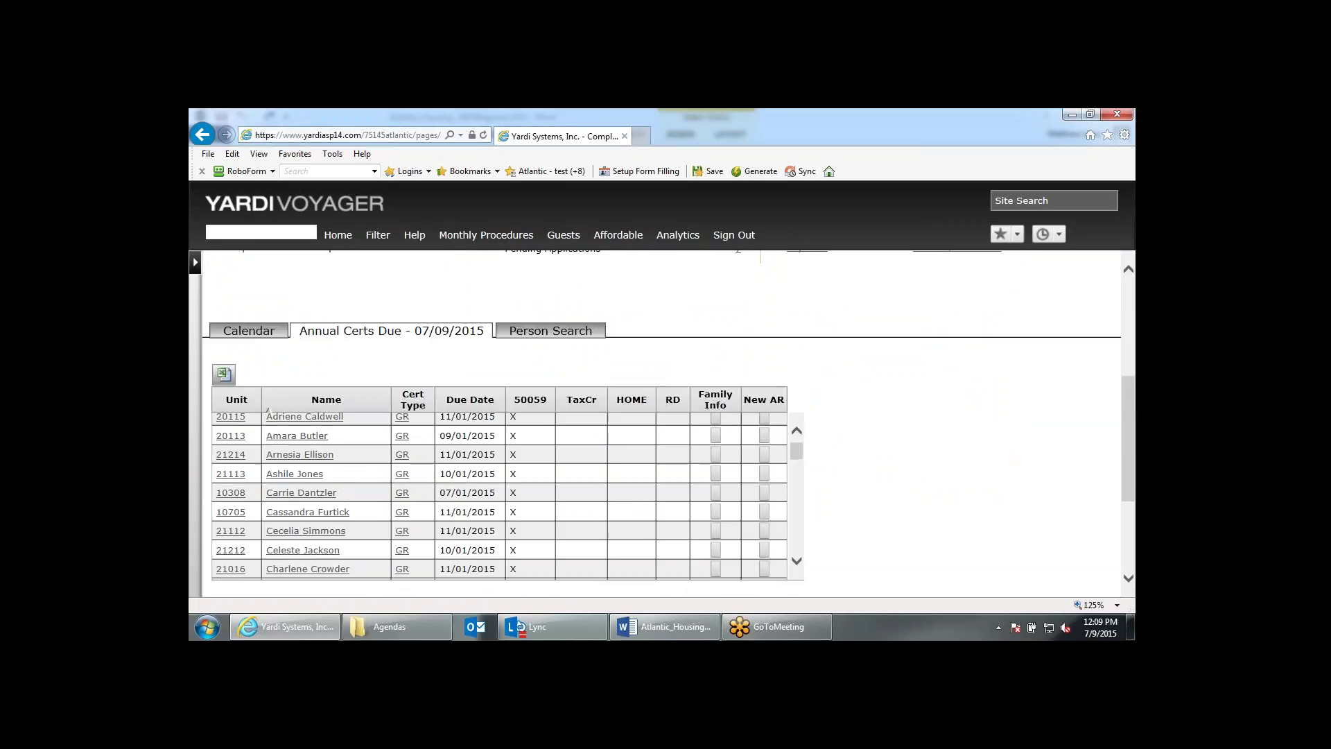
pyautogui.scroll(-2, 499, 496)
pyautogui.scroll(-1, 499, 495)
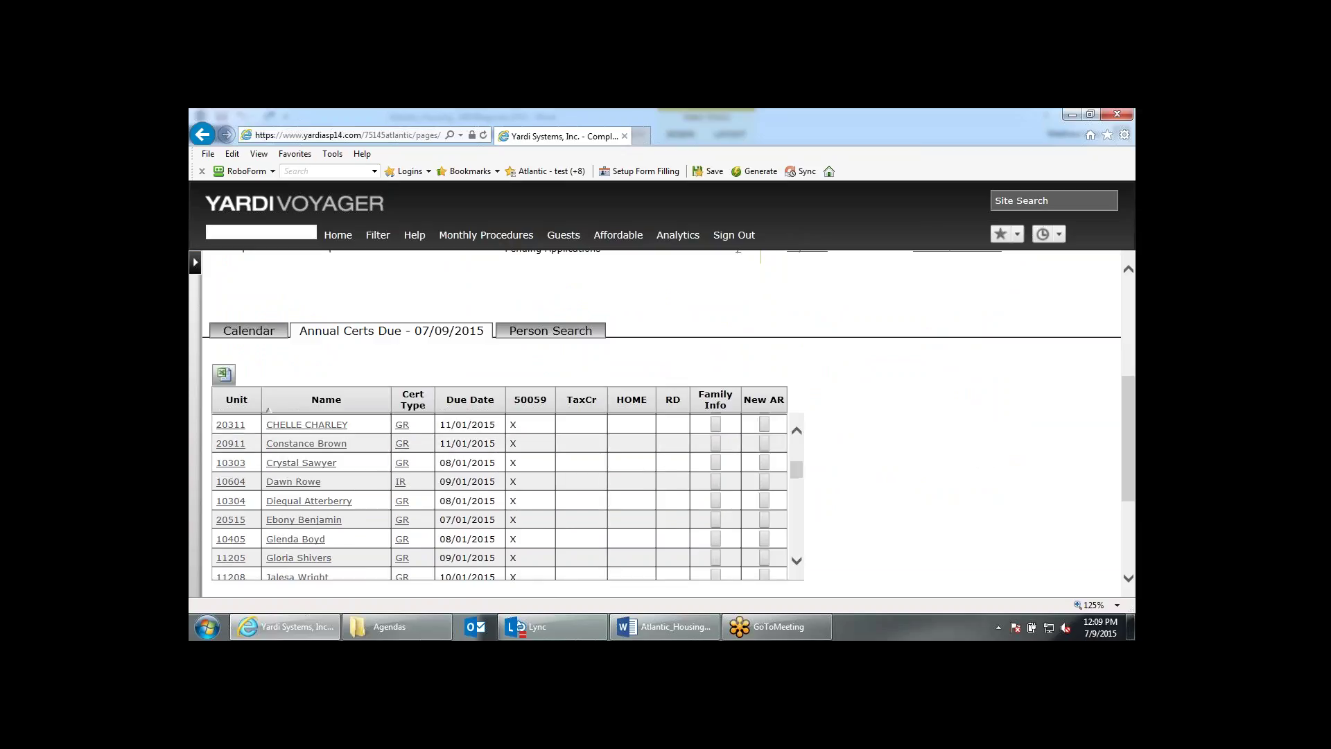
pyautogui.scroll(1, 312, 462)
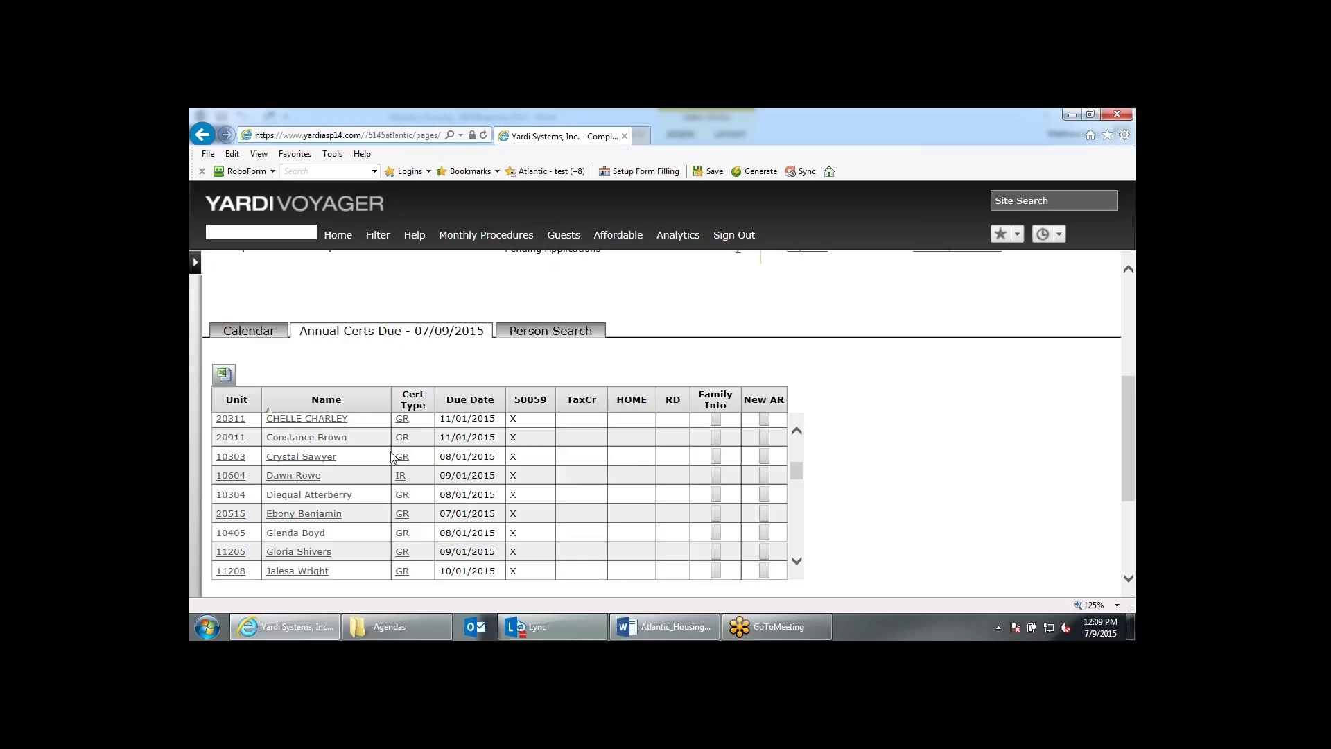
# Start a new AR for unit 10303 dated 08/01/2015 and minimize the certification popup.
pyautogui.click(774, 460)
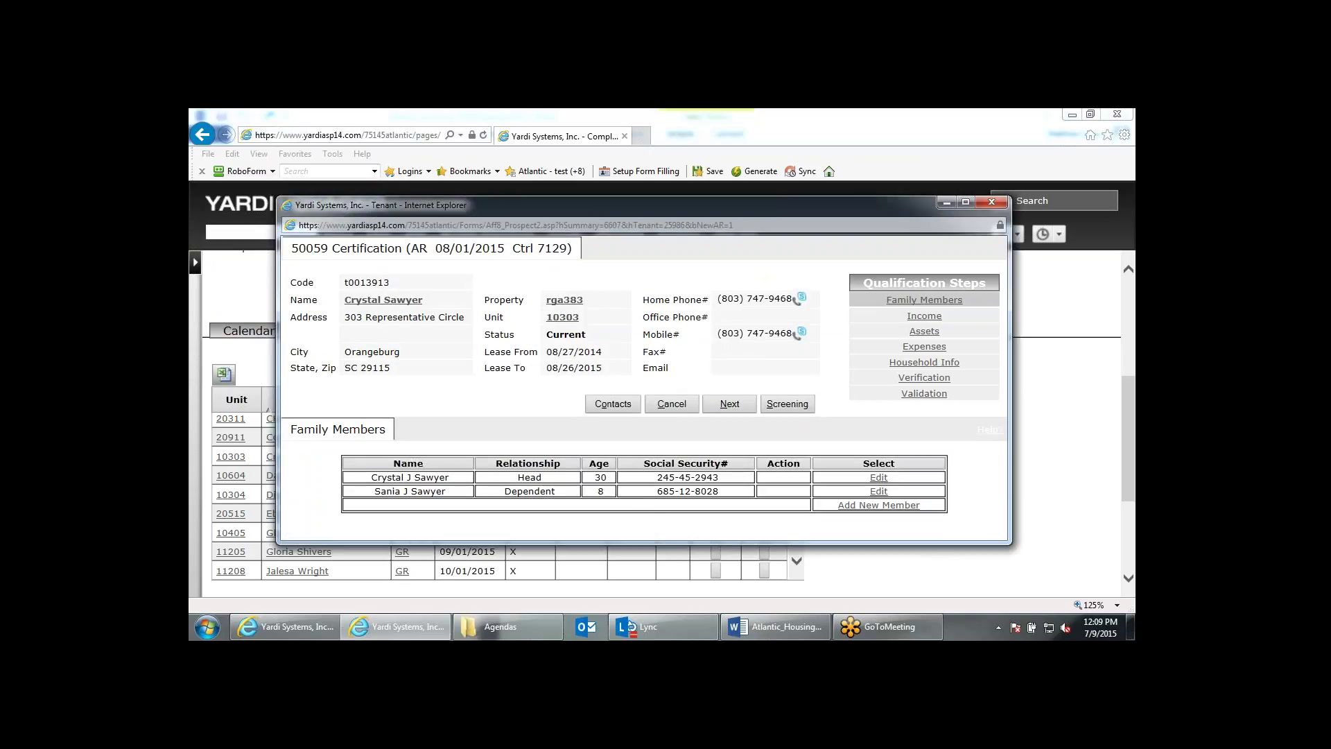
pyautogui.click(947, 203)
pyautogui.scroll(1, 973, 487)
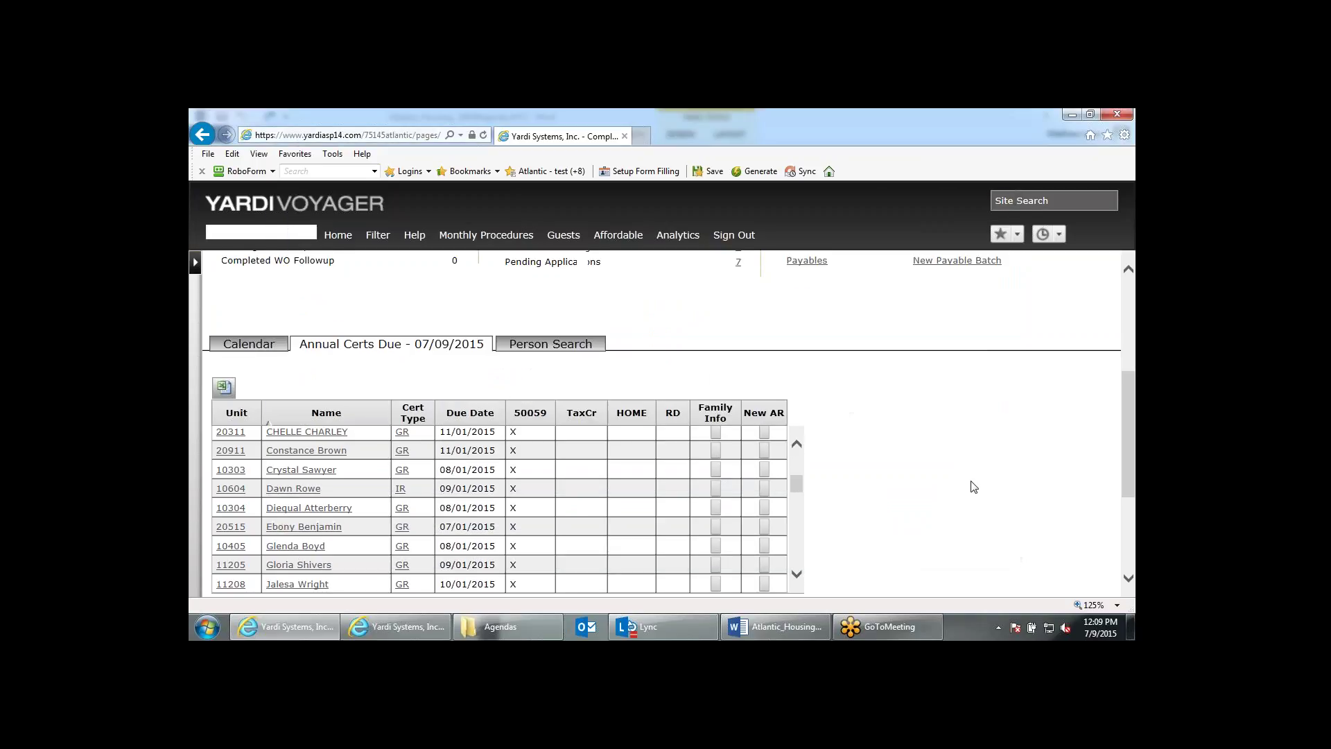
pyautogui.scroll(4, 968, 483)
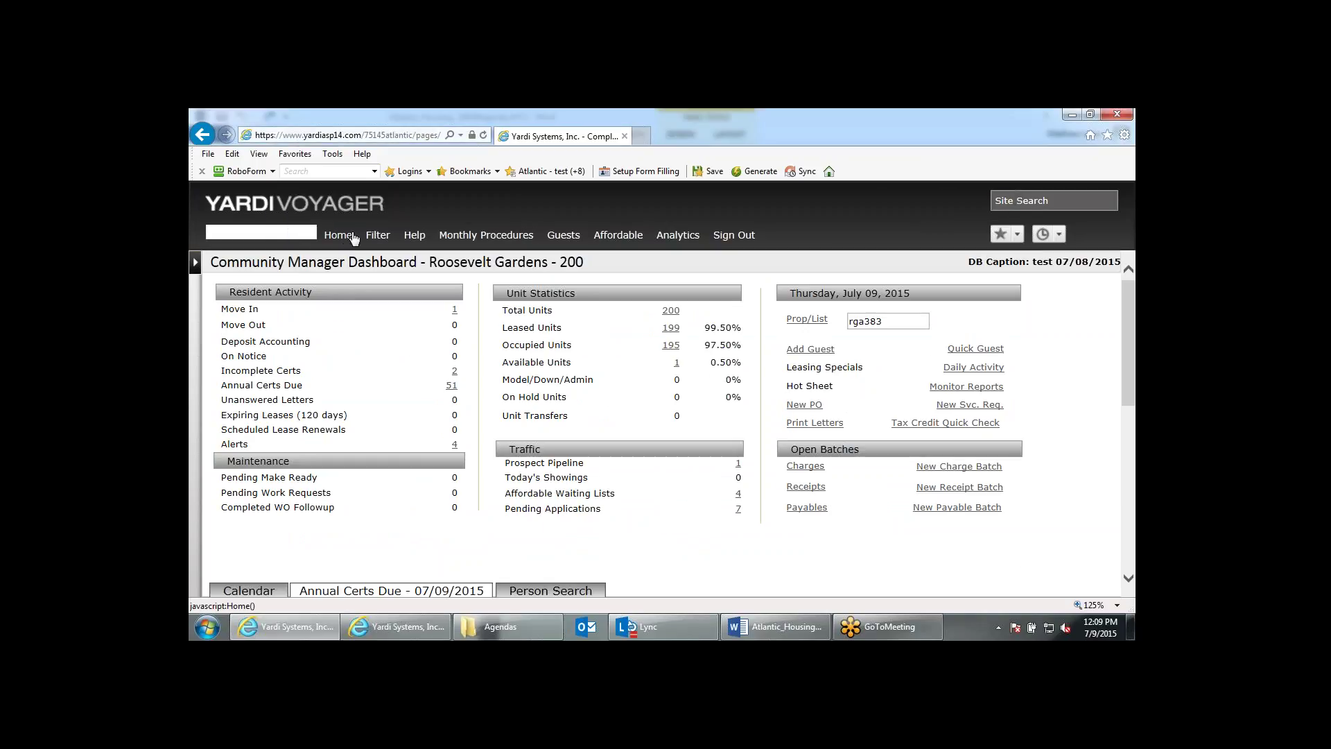
# Refresh the dashboard and open unit 10303's AR from the three incomplete certifications.
pyautogui.click(353, 238)
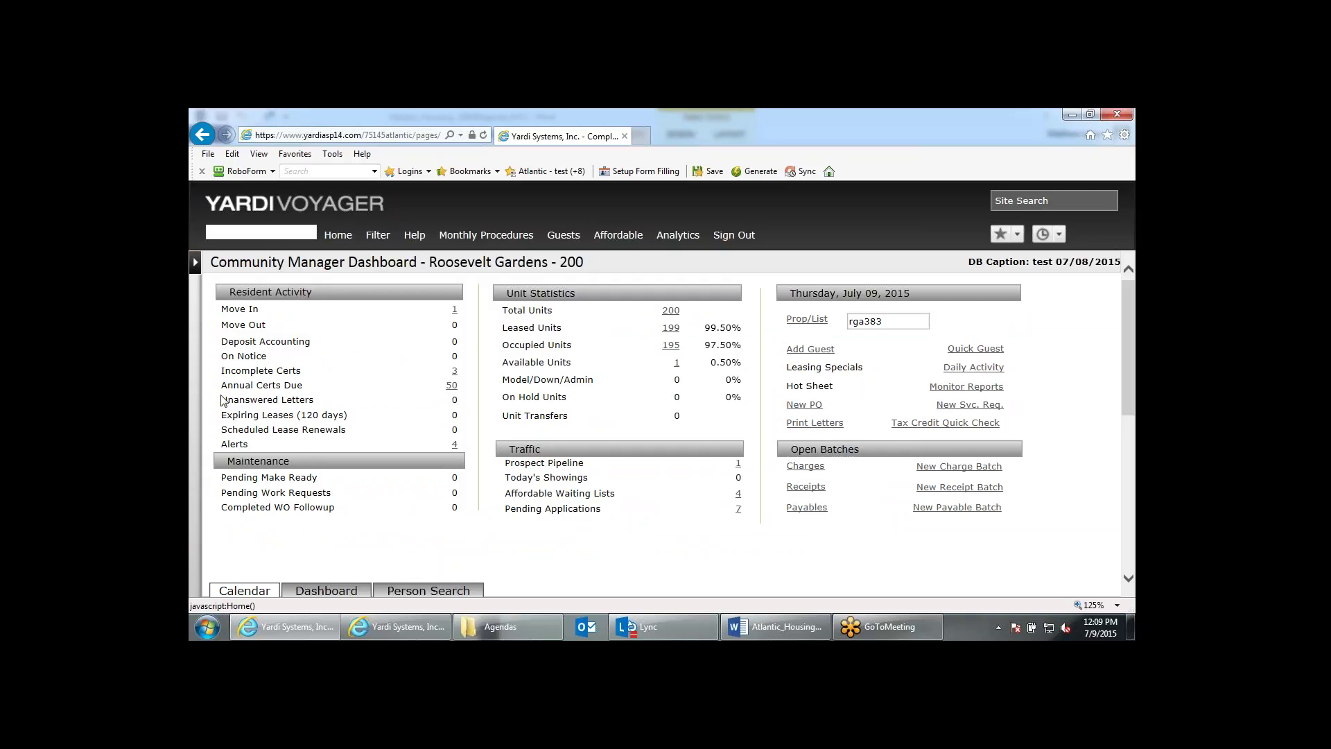
pyautogui.click(455, 372)
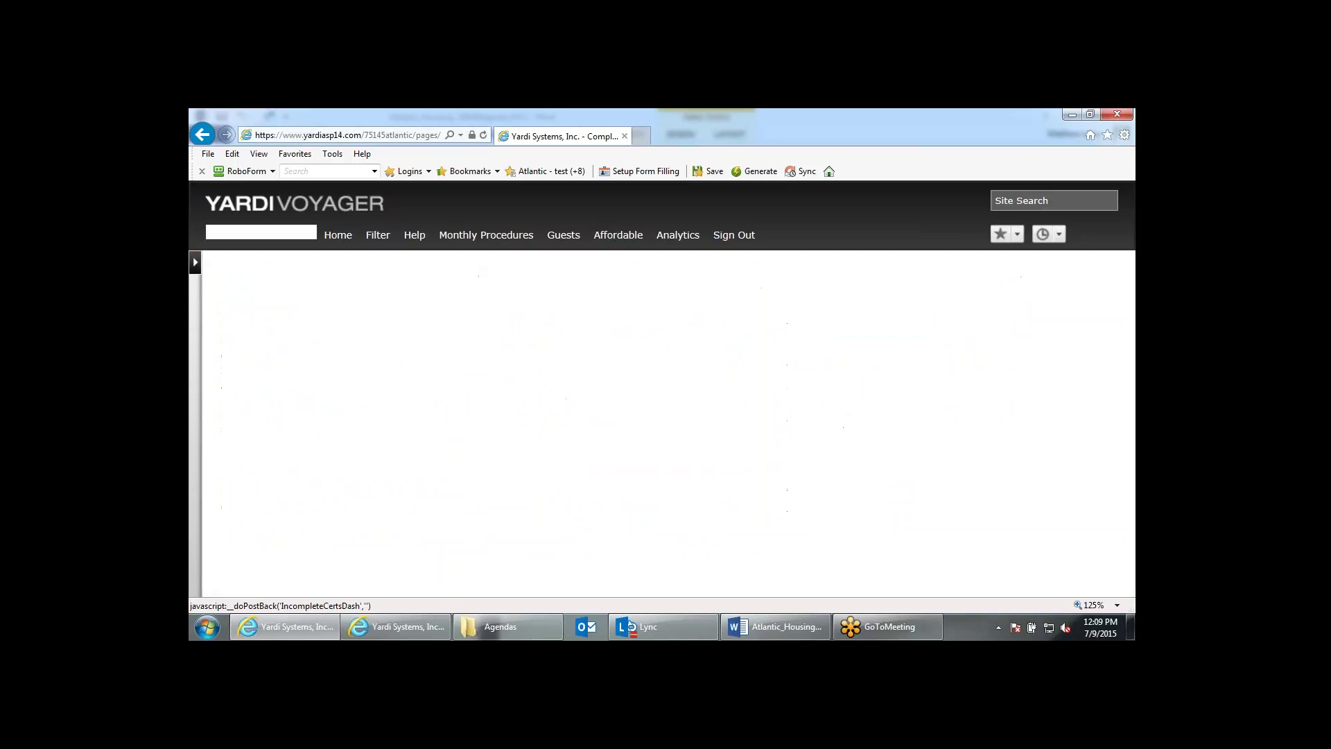
pyautogui.scroll(-3, 477, 414)
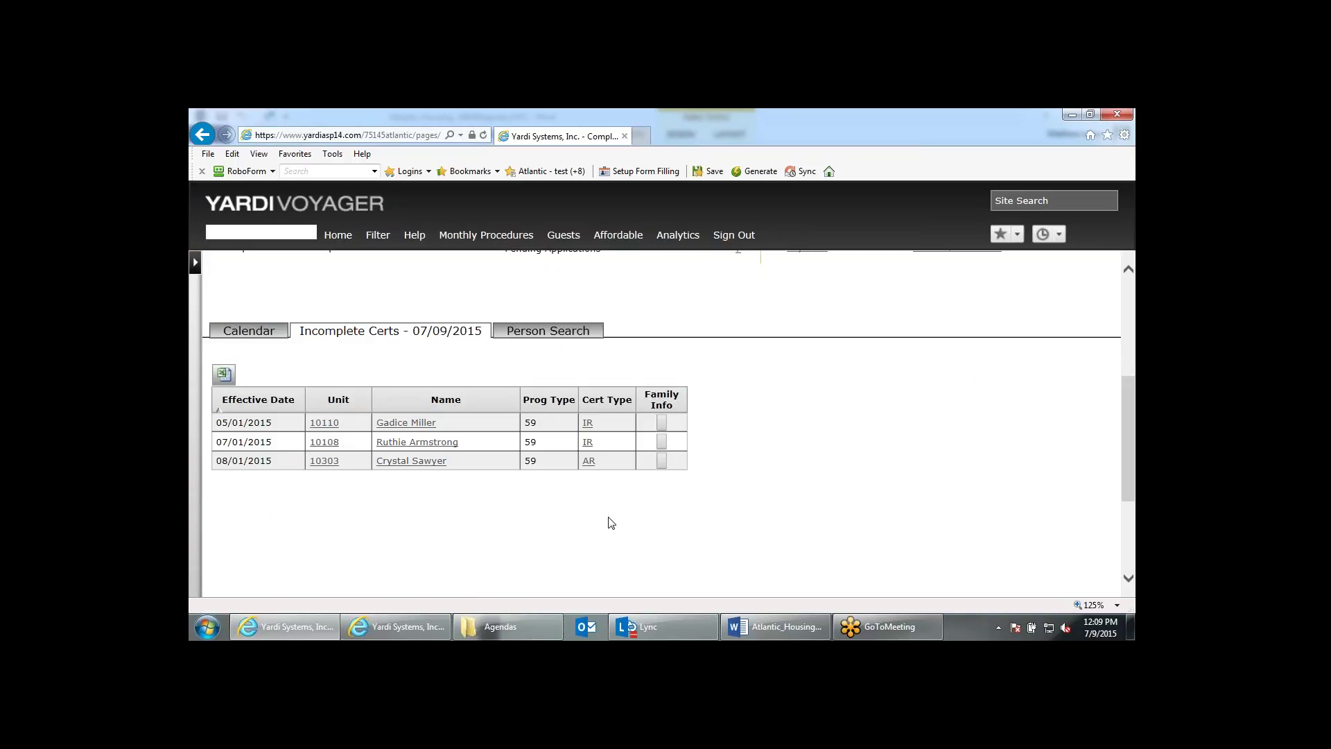
pyautogui.click(427, 631)
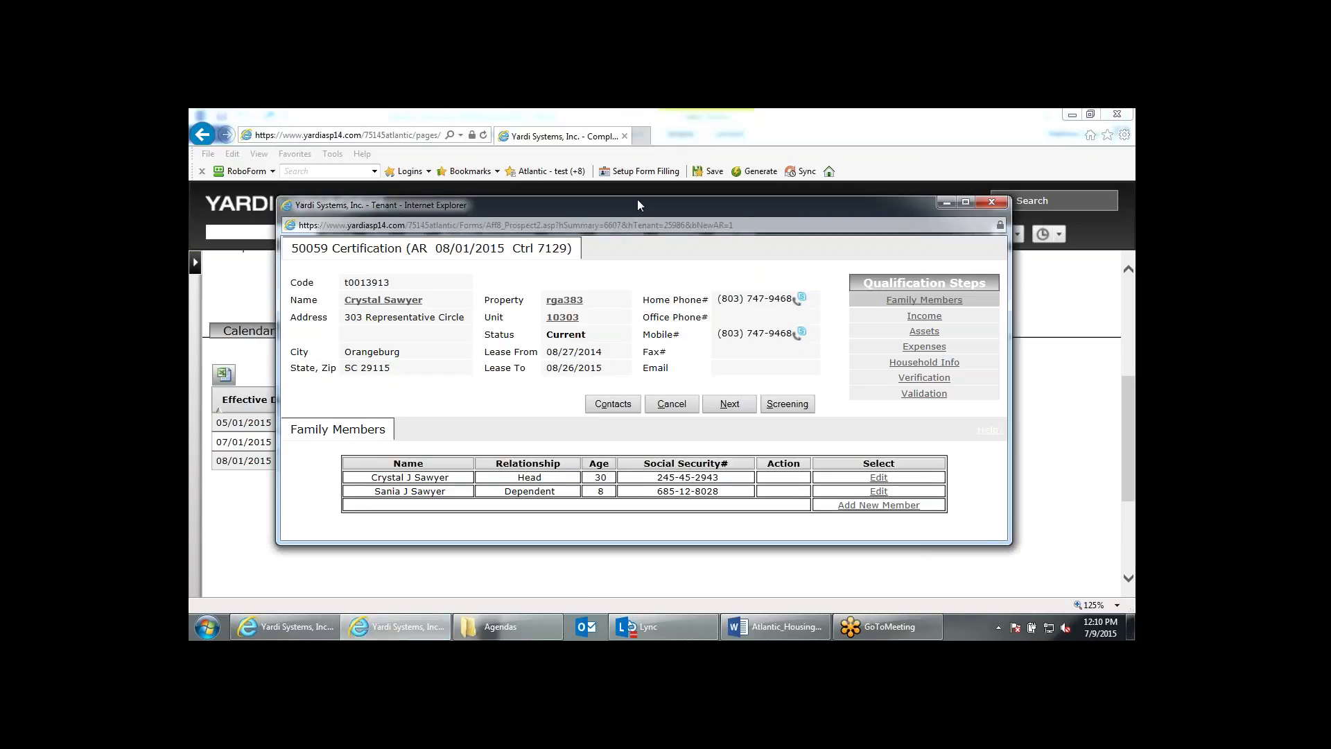
# Change the first income record's rate to 31.00 per hour, giving 372.00 yearly, and save.
pyautogui.moveTo(637, 200); pyautogui.dragTo(644, 157)
pyautogui.click(738, 364)
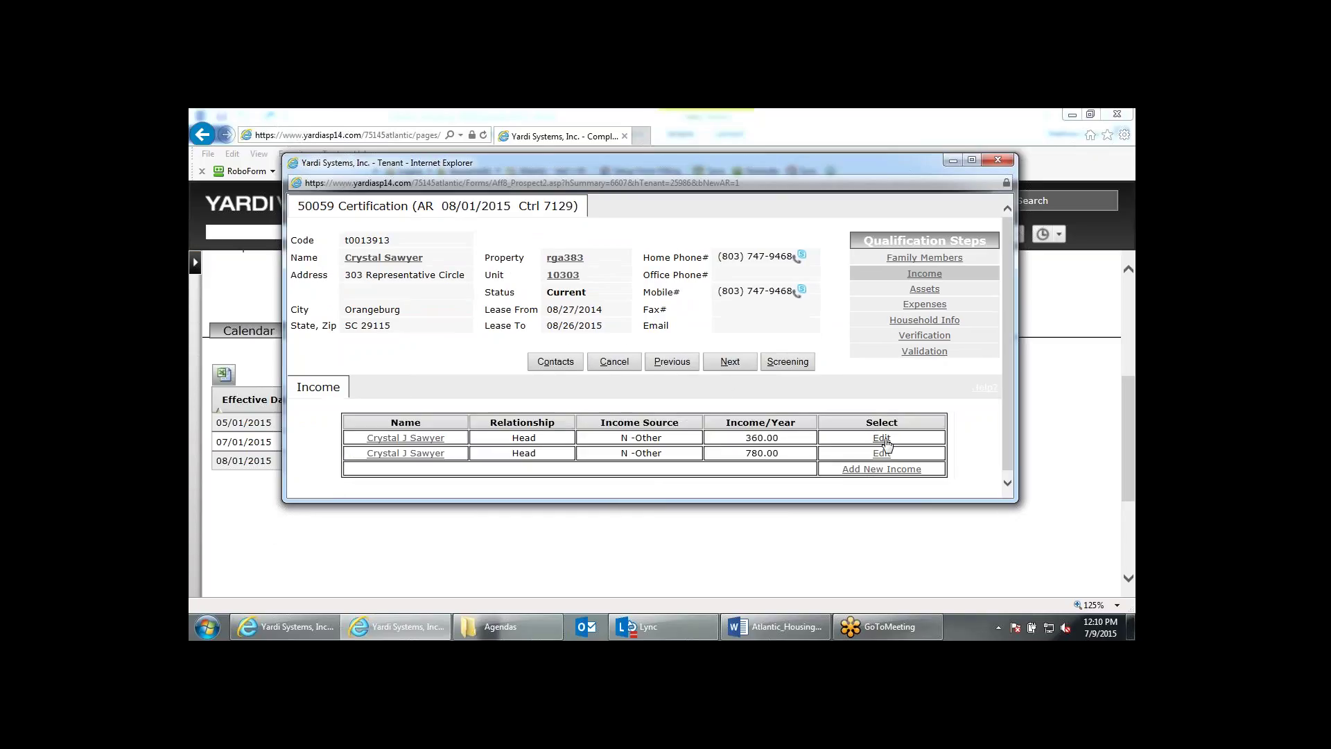
pyautogui.click(883, 439)
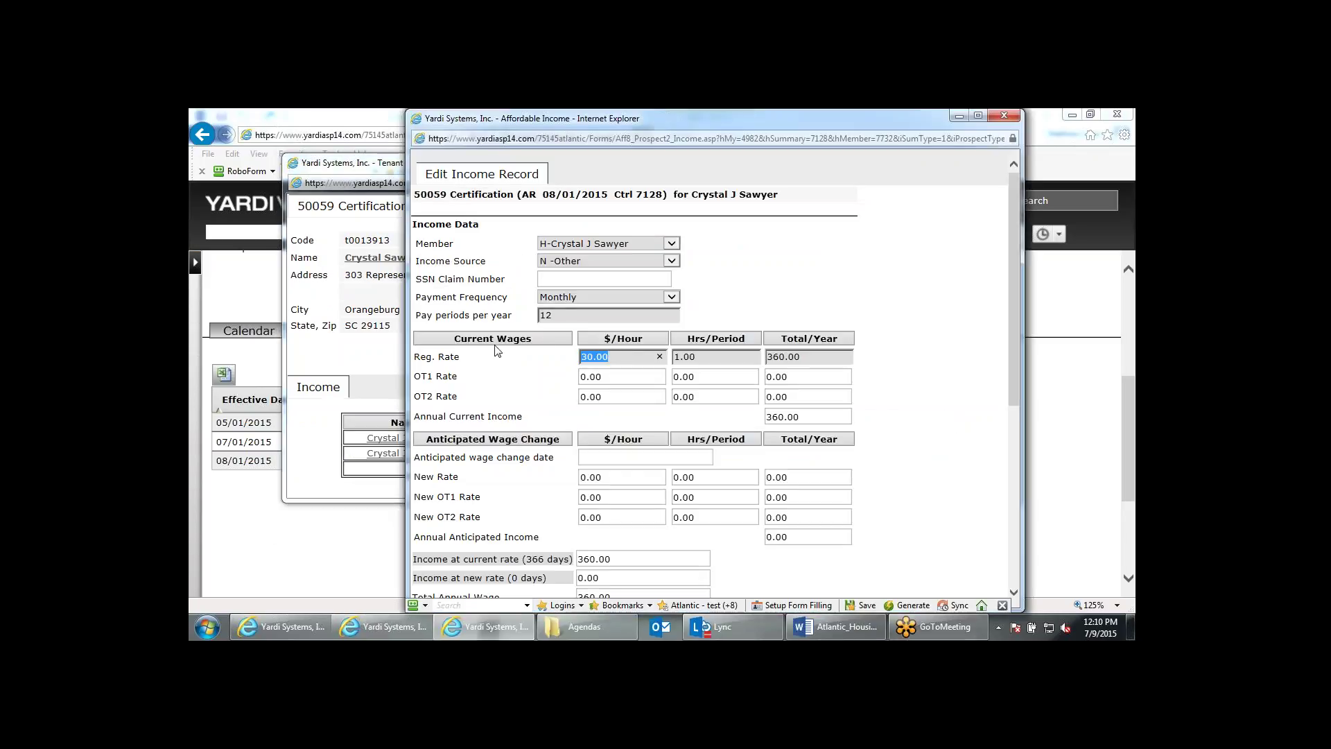
pyautogui.write('31')
pyautogui.click(742, 287)
pyautogui.scroll(-5, 742, 296)
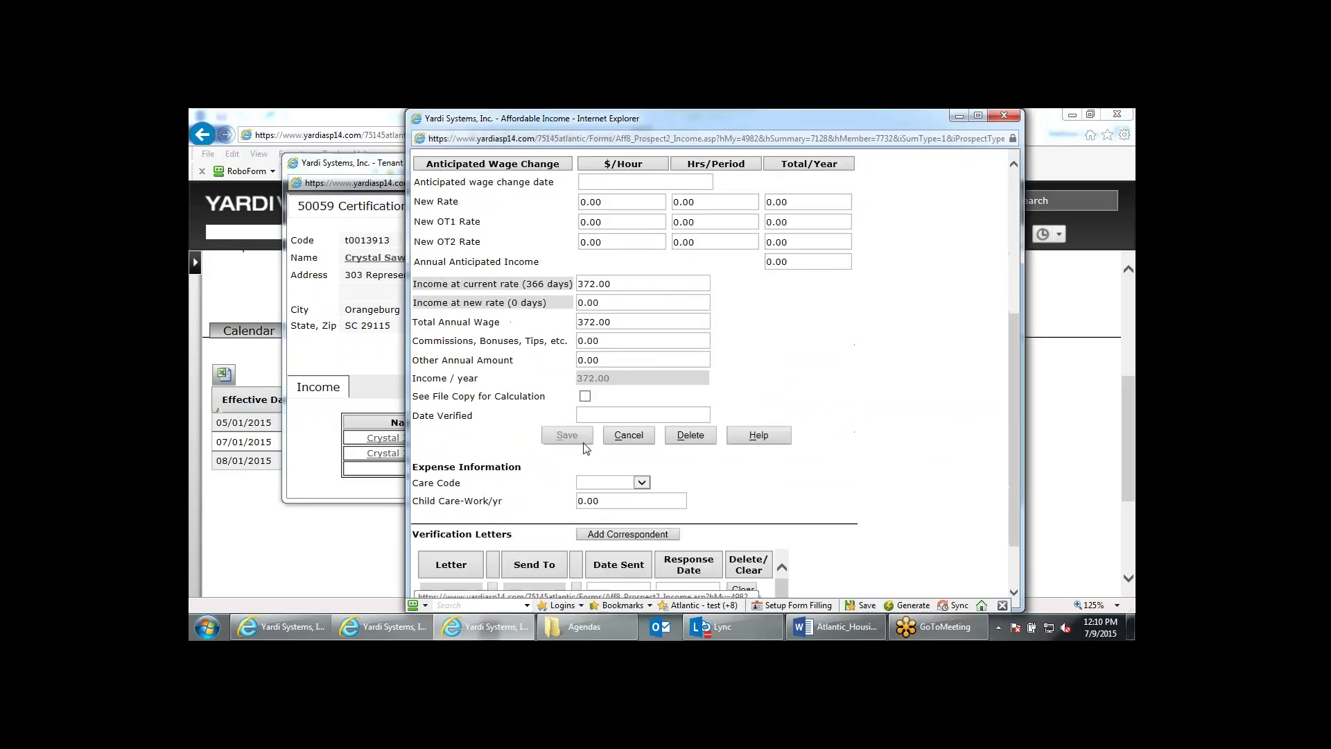
pyautogui.click(586, 447)
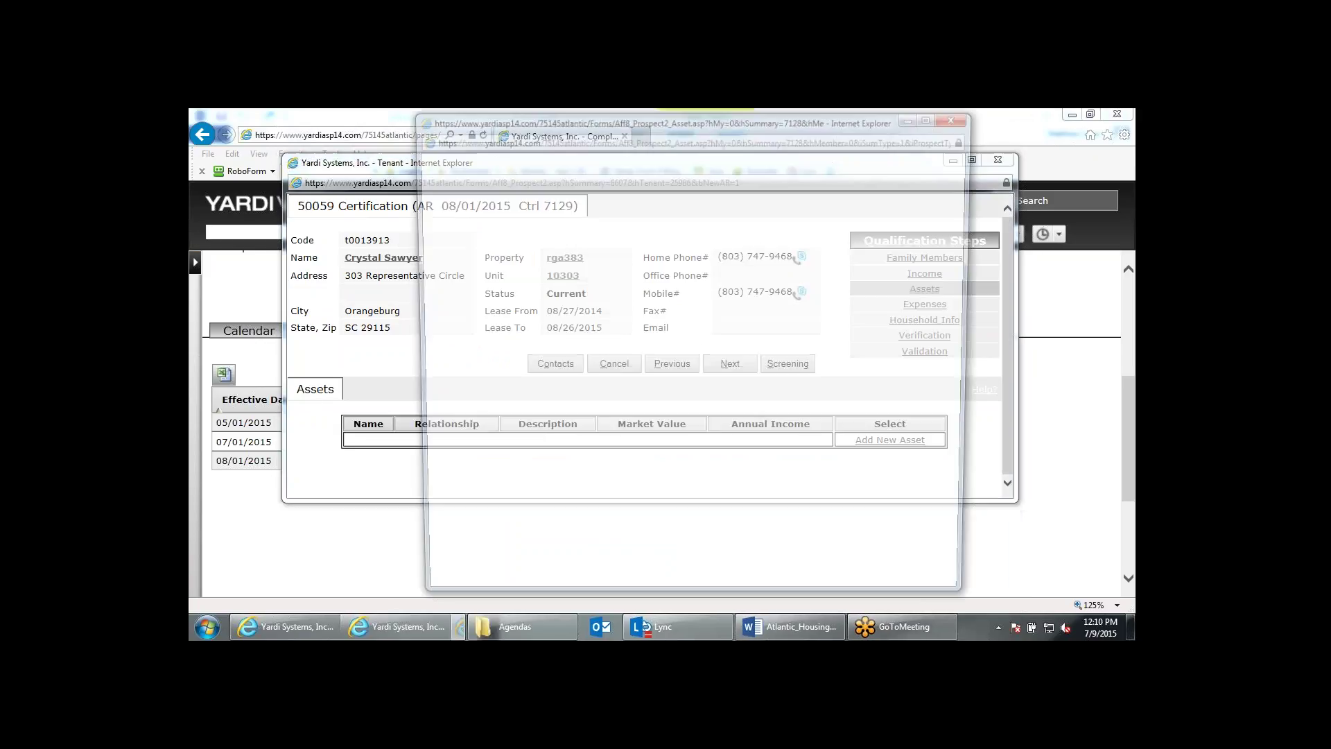
# Add a C-Current Checking - 1234 asset with market value 100 and 0% annual interest.
pyautogui.click(660, 258)
pyautogui.write('ch')
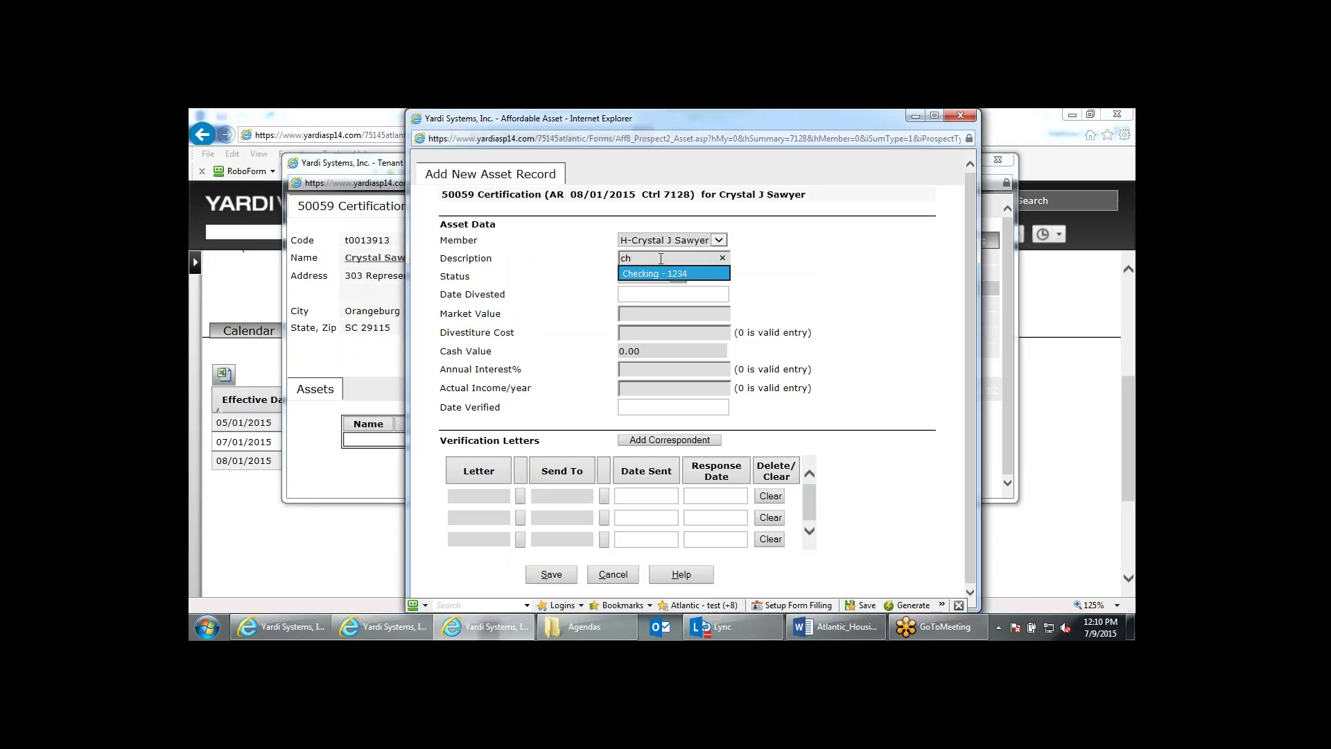
pyautogui.click(659, 273)
pyautogui.click(675, 277)
pyautogui.click(683, 286)
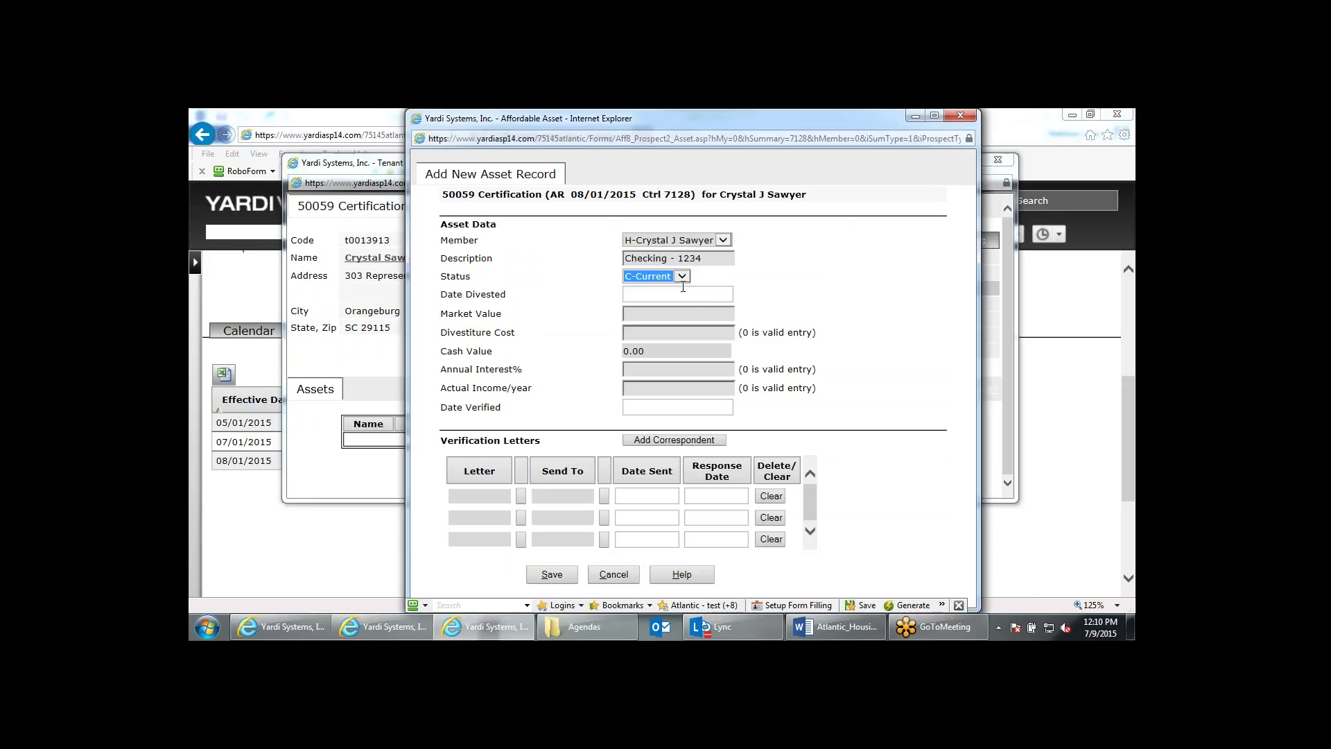
pyautogui.click(693, 316)
pyautogui.write('100')
pyautogui.press('Tab')
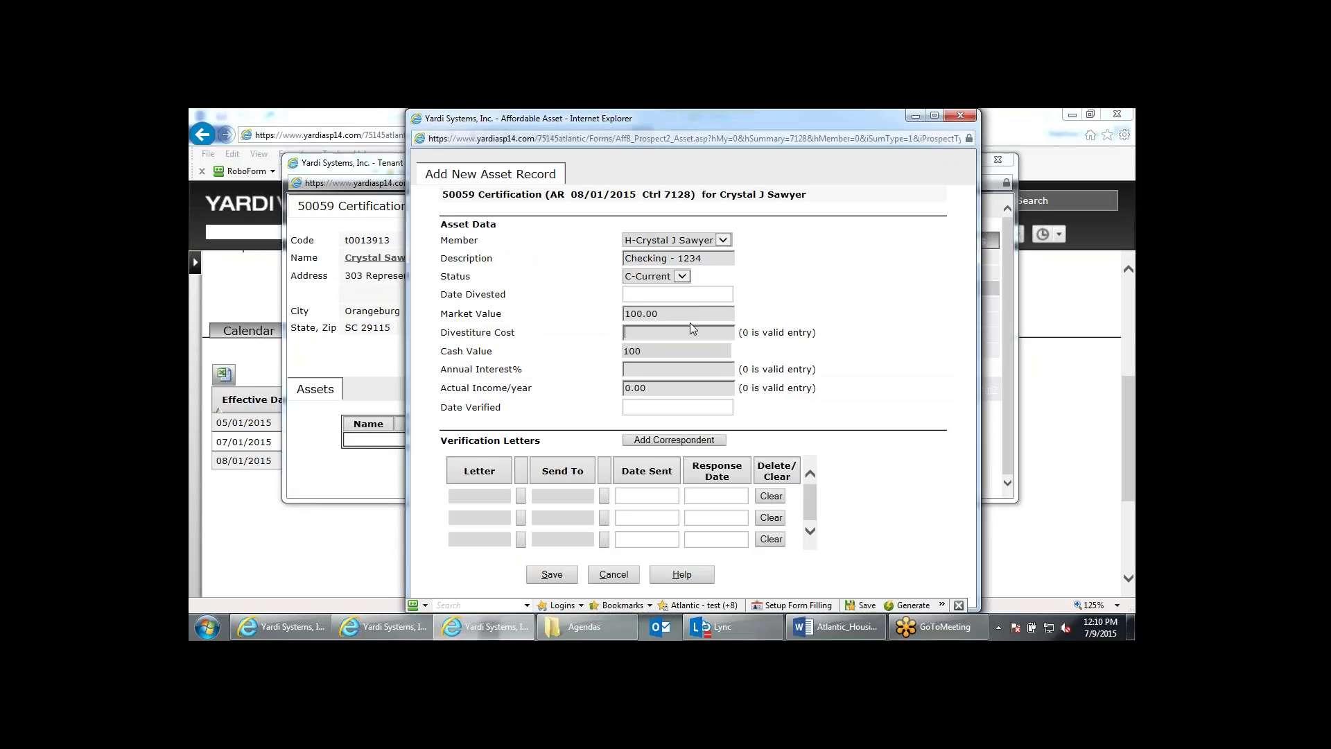
pyautogui.press('Tab')
pyautogui.write('0')
pyautogui.press('Tab')
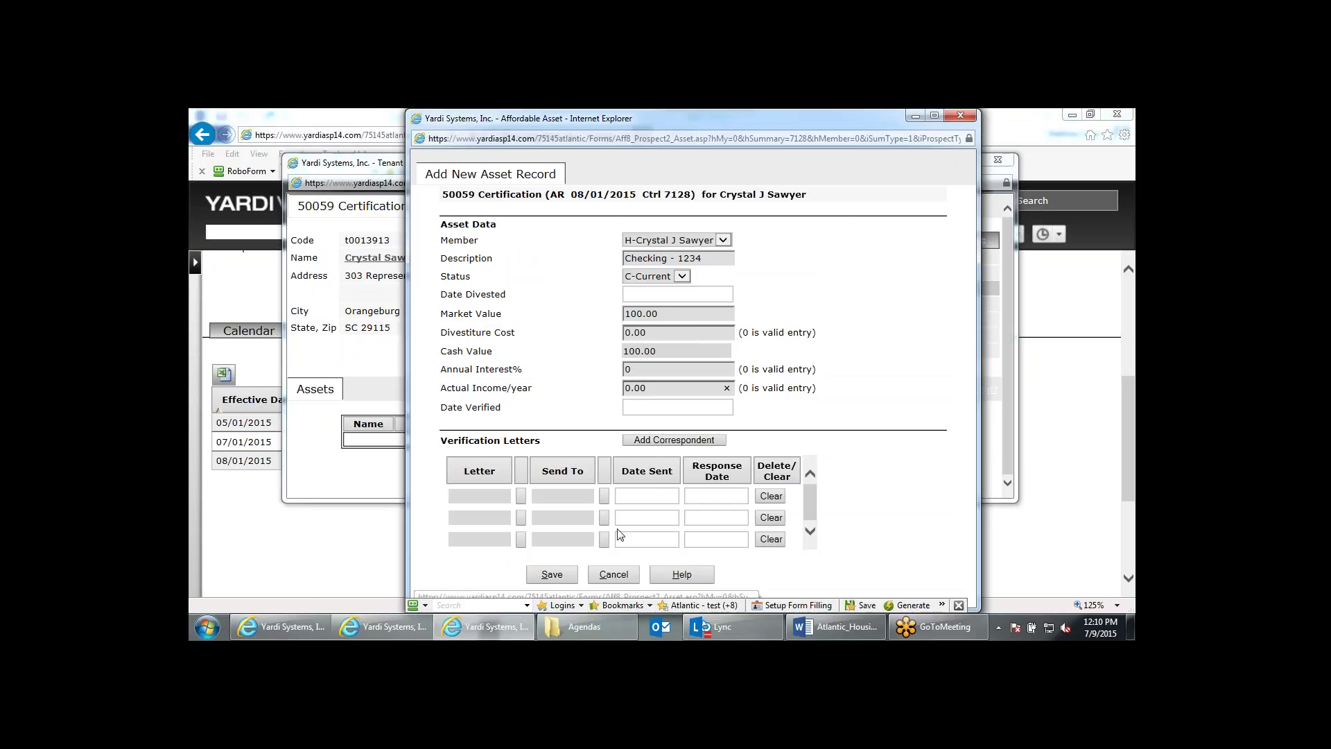
pyautogui.click(562, 582)
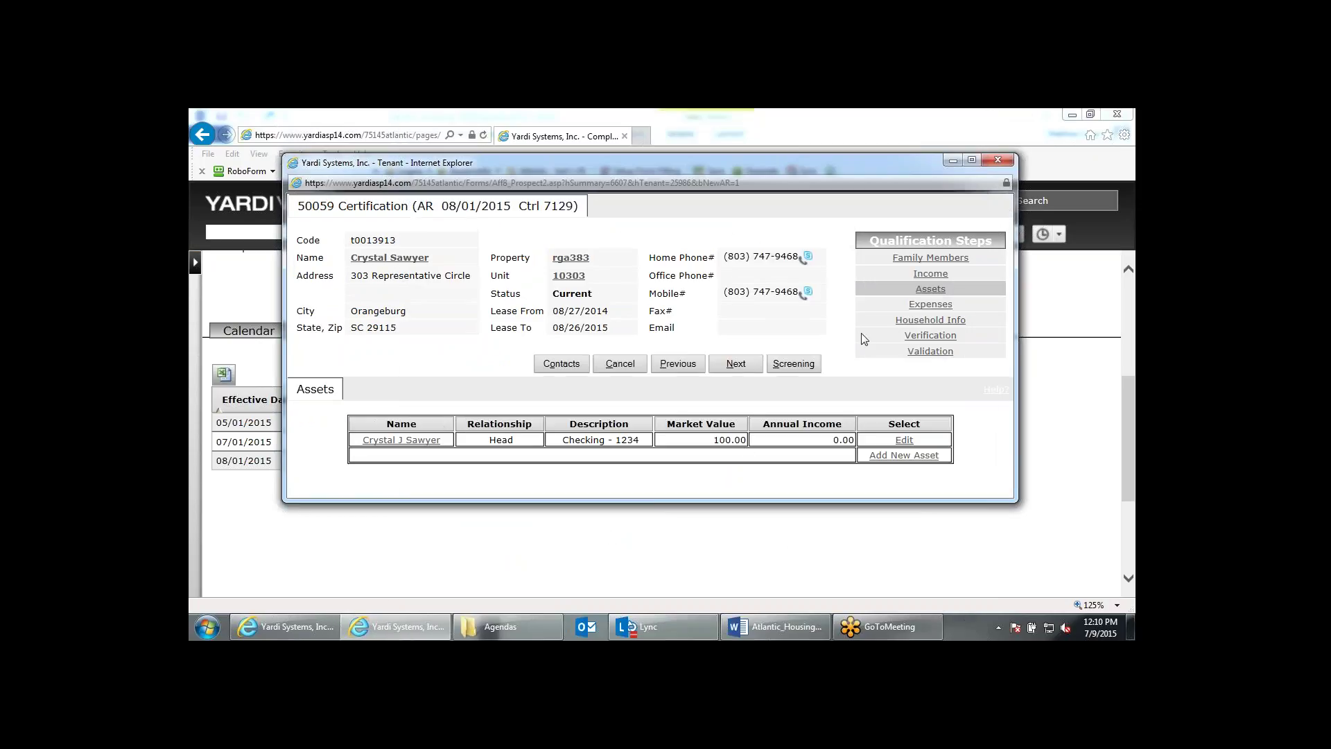
# Reopen the first income record on the Income step to verify its 372.00 yearly total.
pyautogui.click(929, 274)
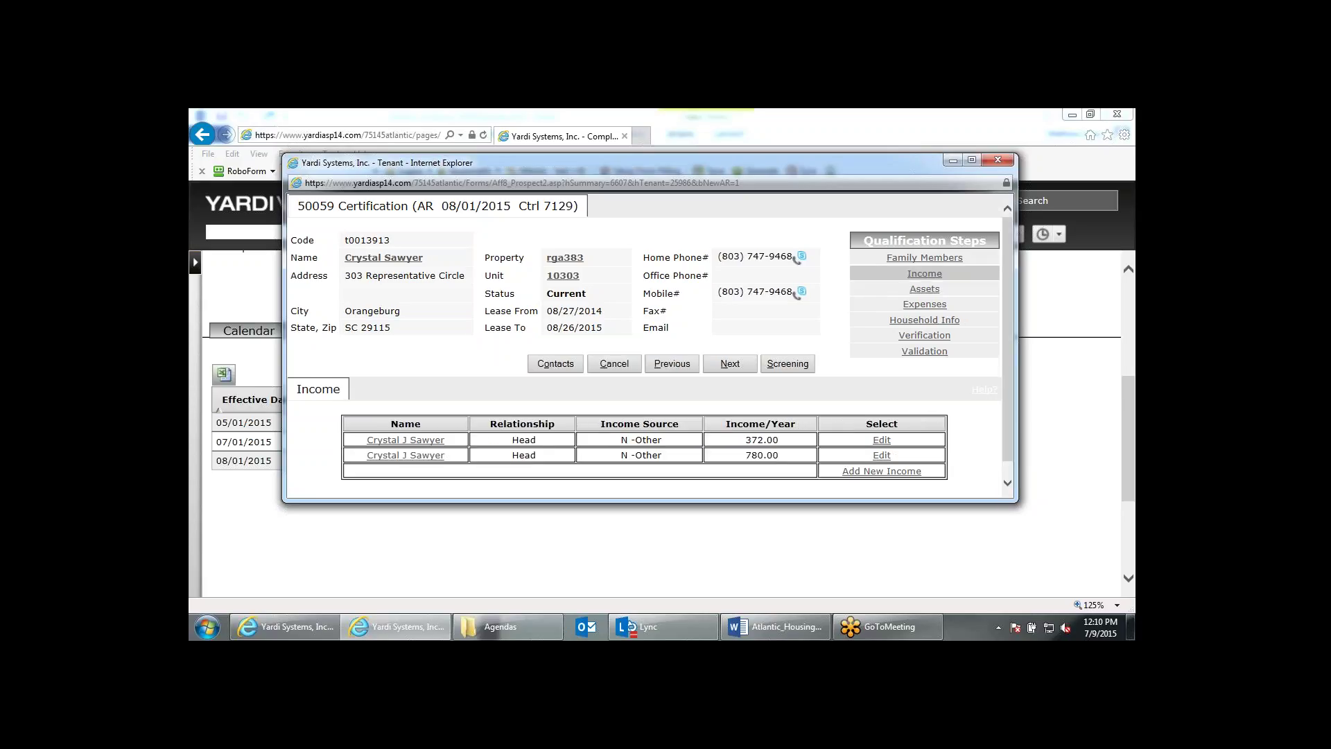
pyautogui.scroll(-1, 882, 430)
pyautogui.click(881, 423)
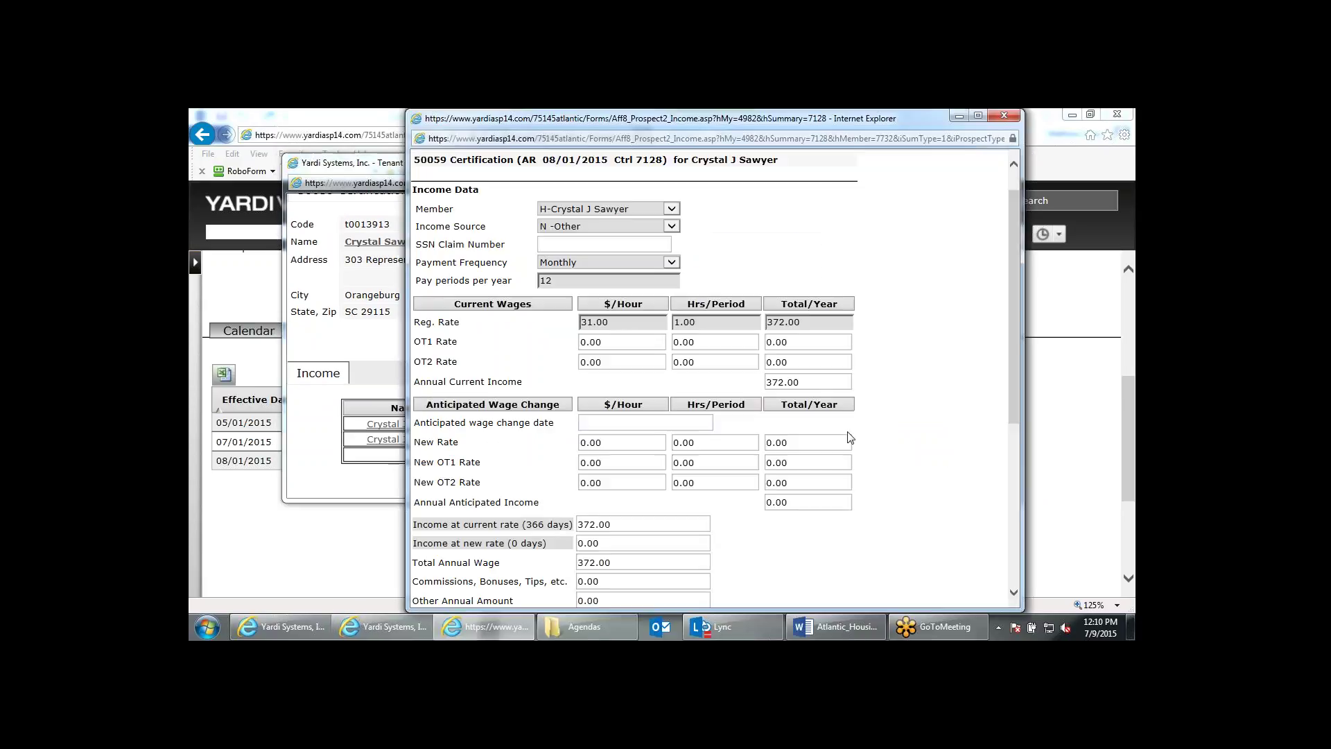
pyautogui.scroll(-5, 850, 437)
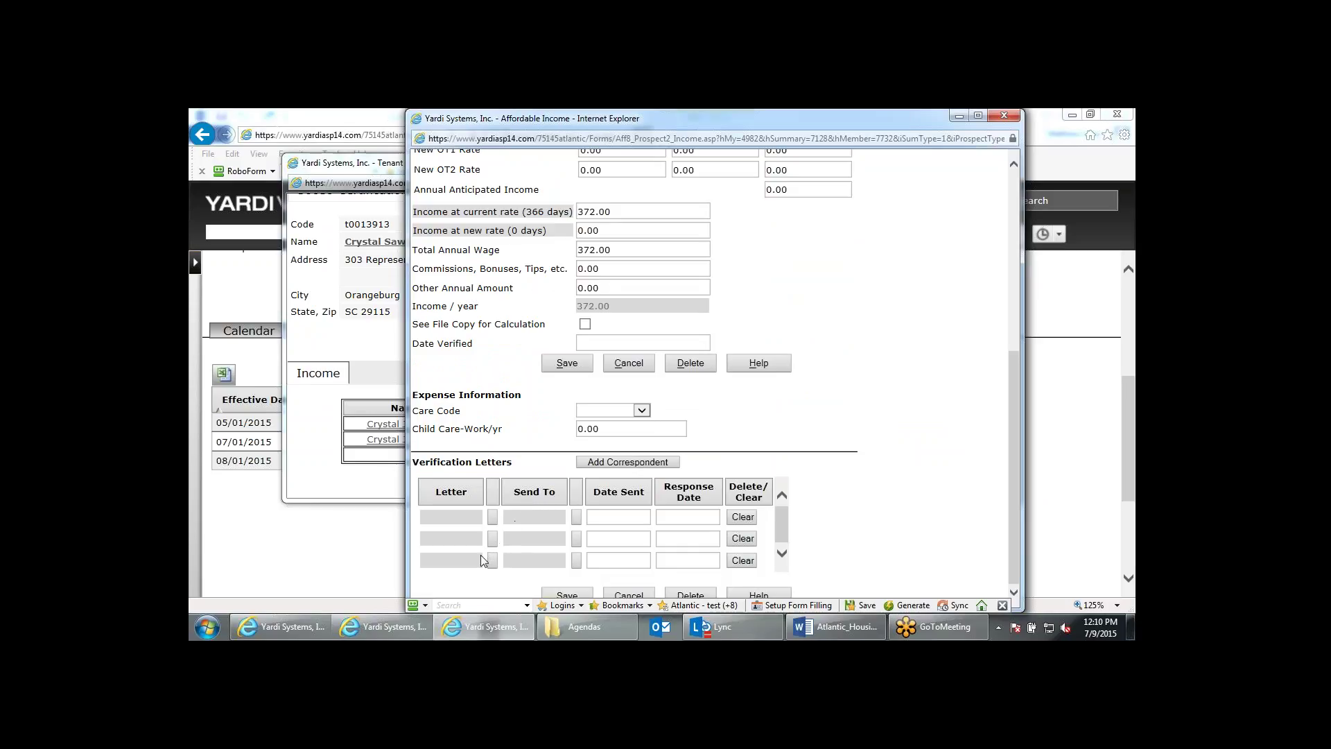
pyautogui.click(1003, 116)
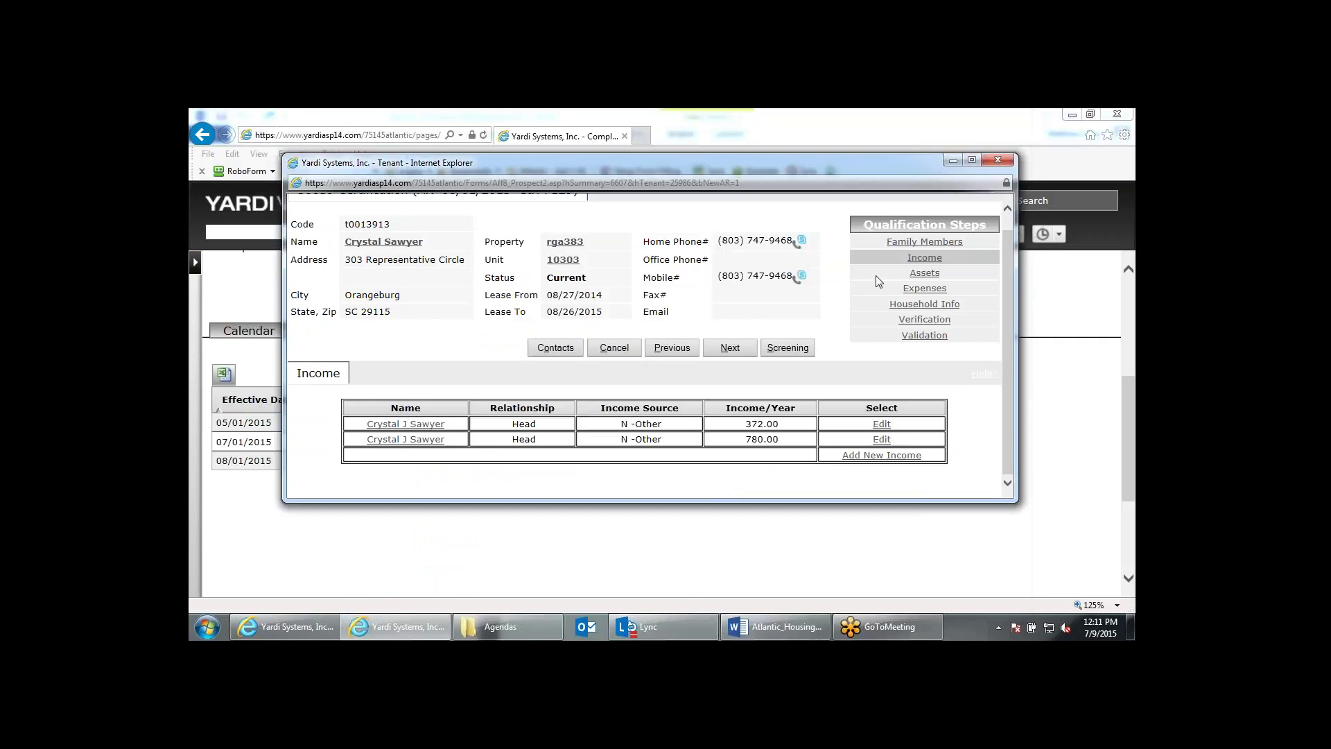
# Go via Family Members and Verification to Validation, confirm 1,152 income and TTP 25, and finish.
pyautogui.click(914, 242)
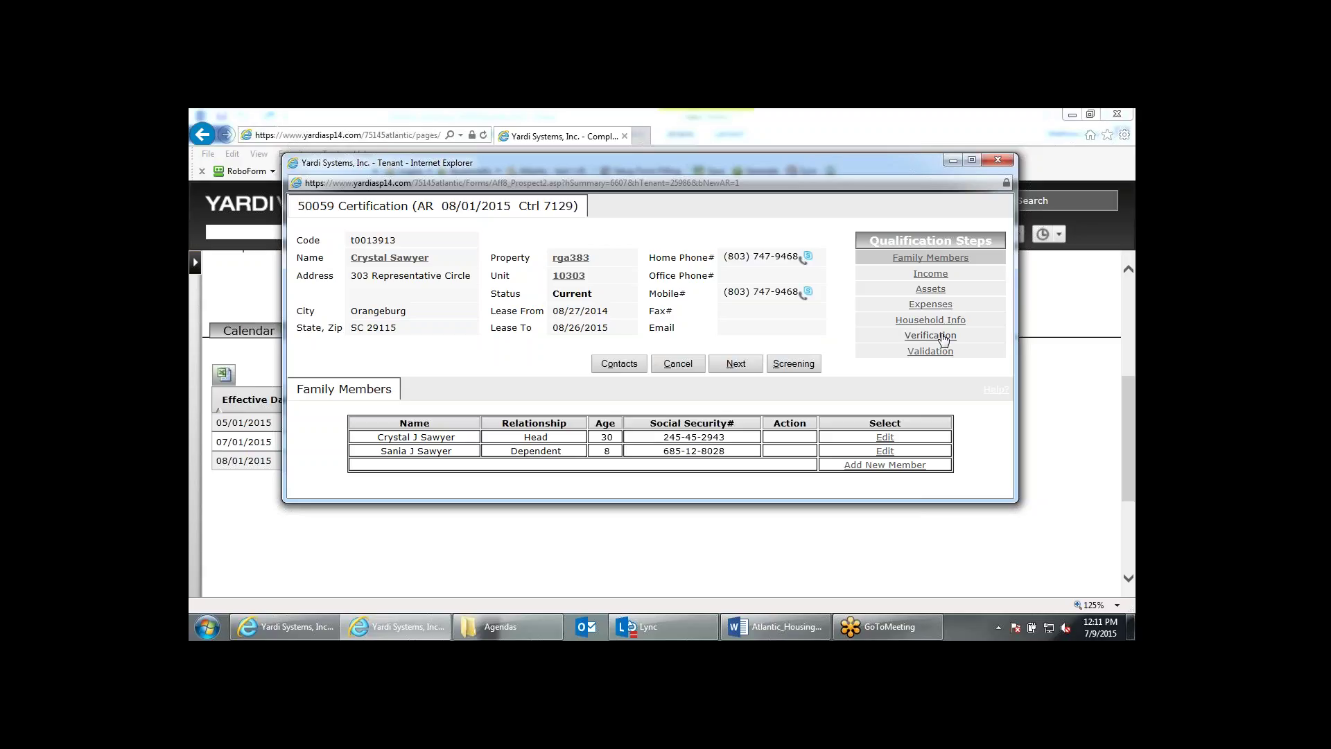
pyautogui.click(944, 336)
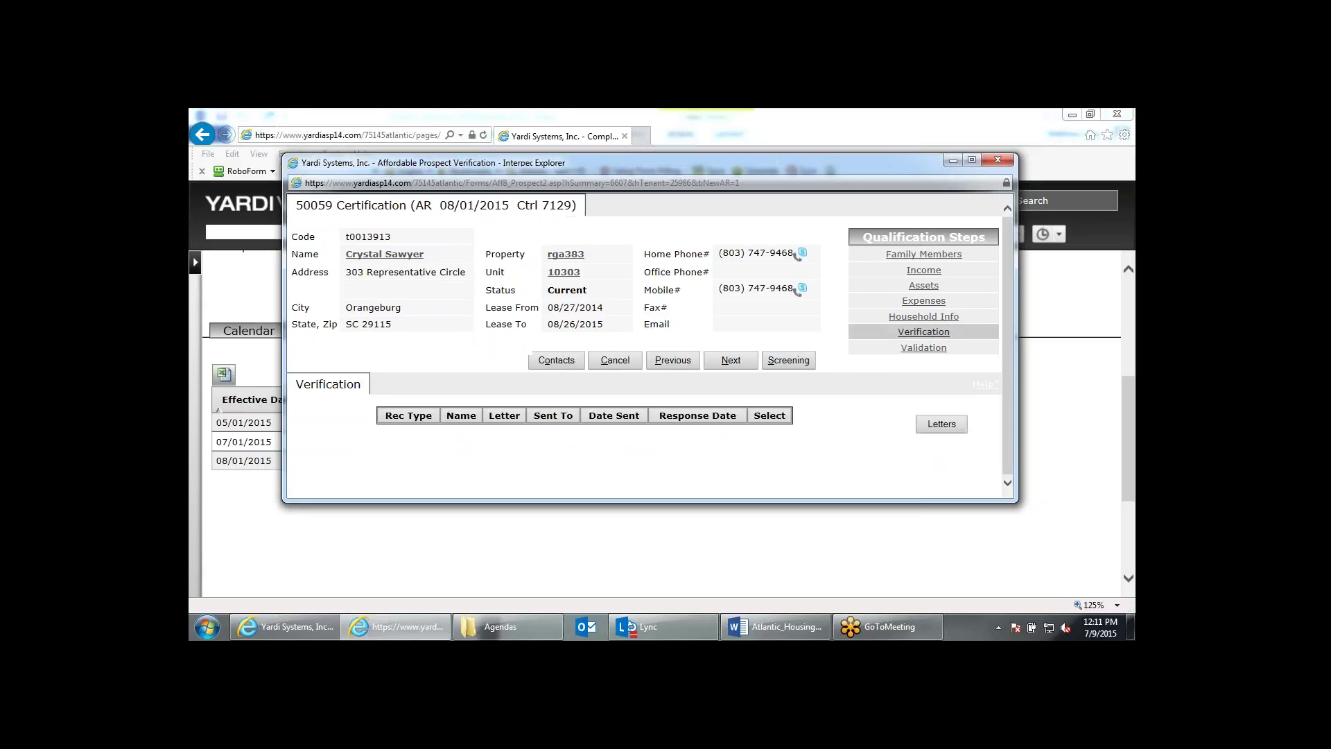
pyautogui.click(724, 367)
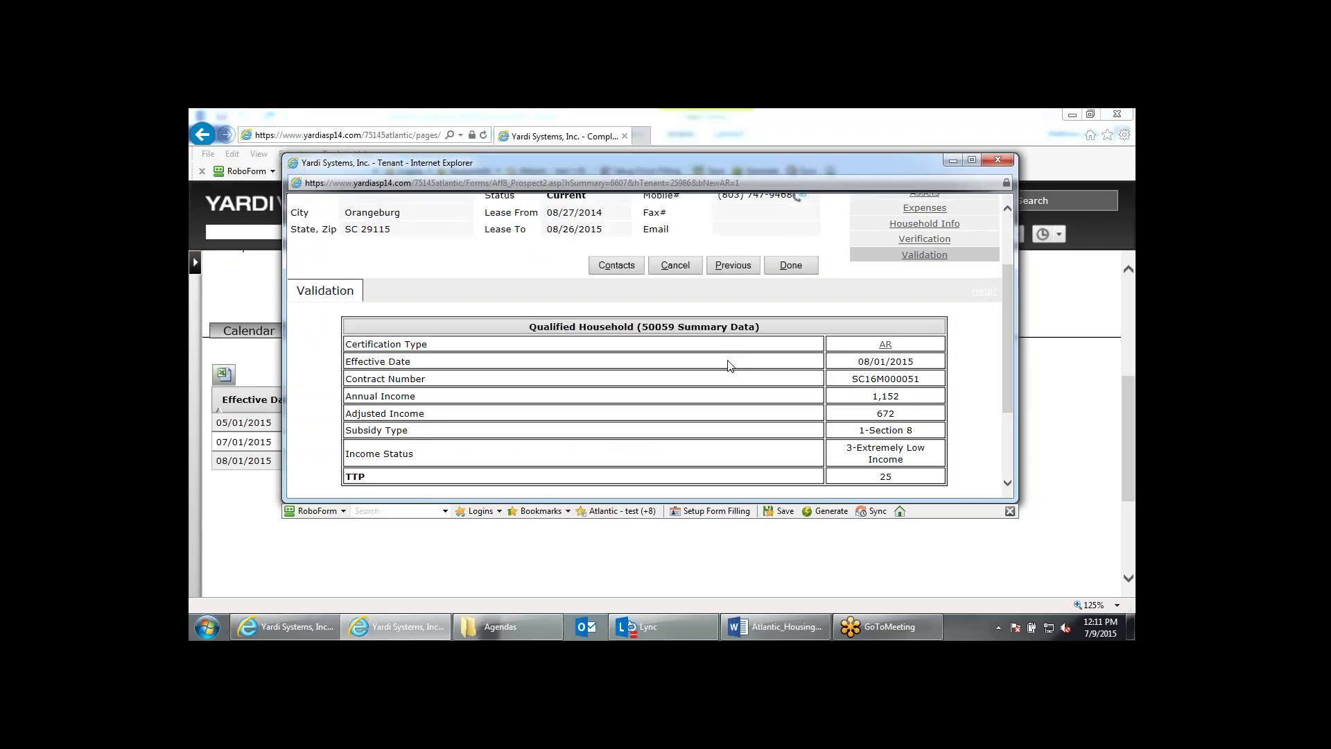
pyautogui.scroll(-2, 729, 366)
pyautogui.scroll(2, 731, 366)
pyautogui.click(790, 282)
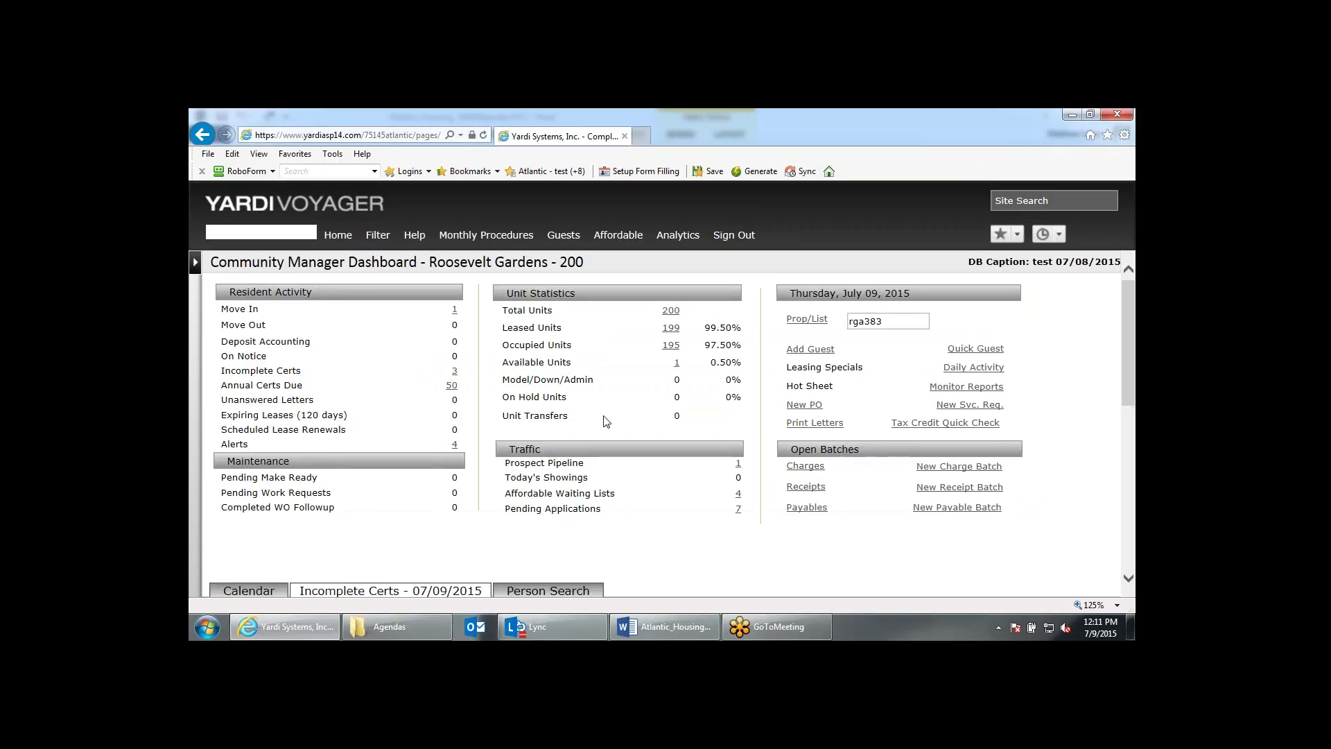
# Open the tenant's saved 50059 record, check the Reports list, and return to the Home dashboard.
pyautogui.scroll(-3, 607, 416)
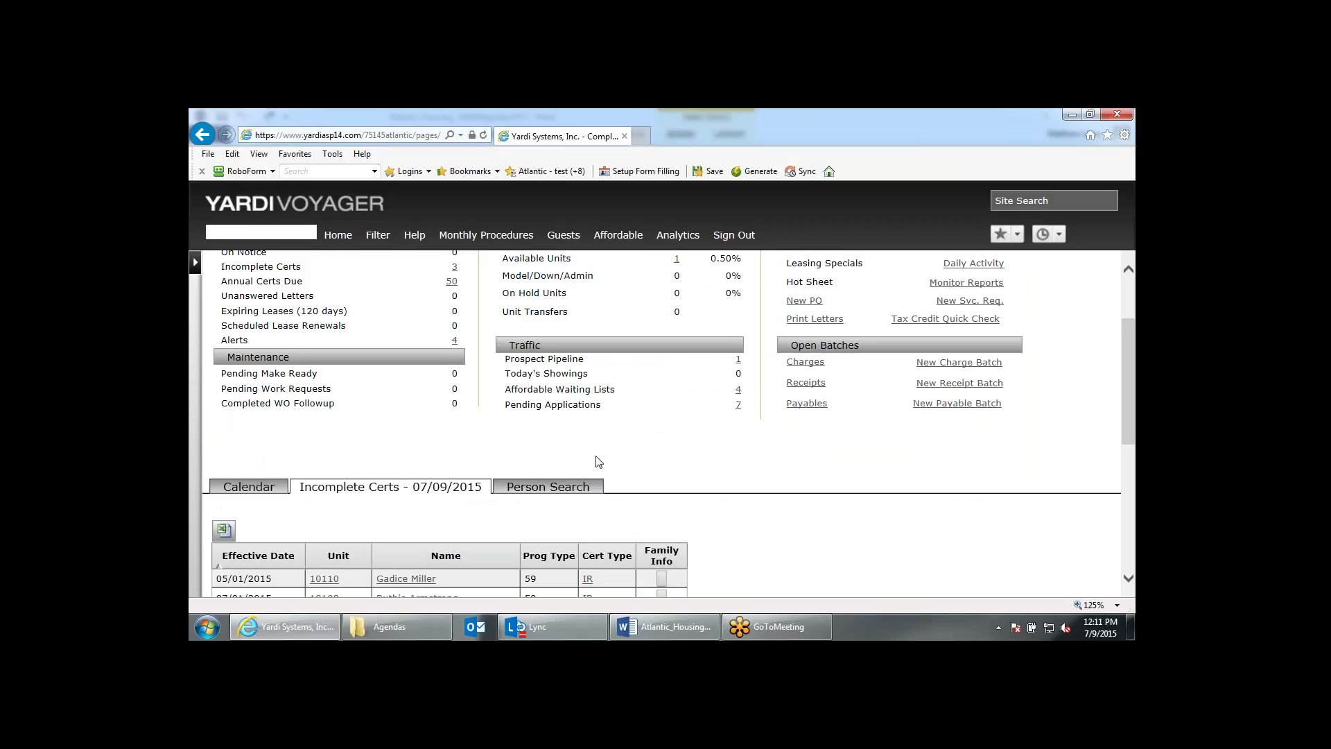
pyautogui.scroll(-2, 598, 462)
pyautogui.click(586, 563)
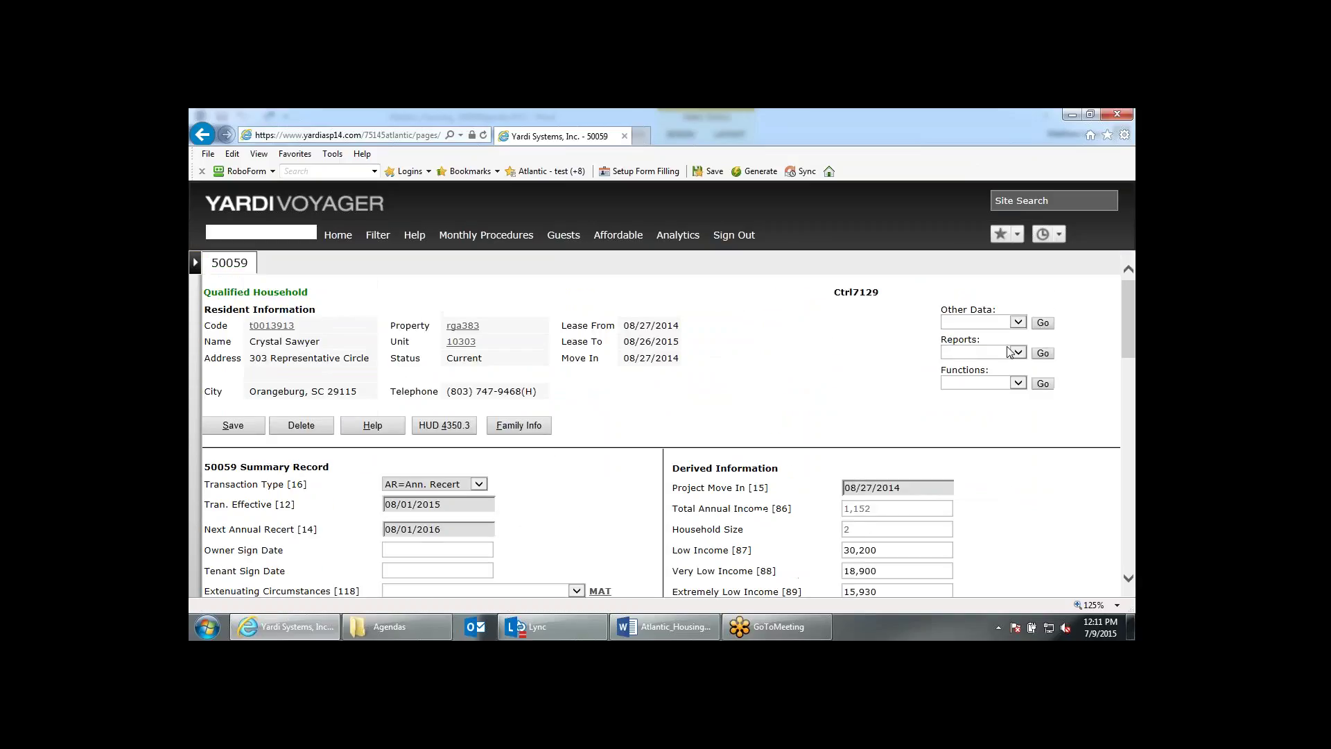
pyautogui.click(1008, 351)
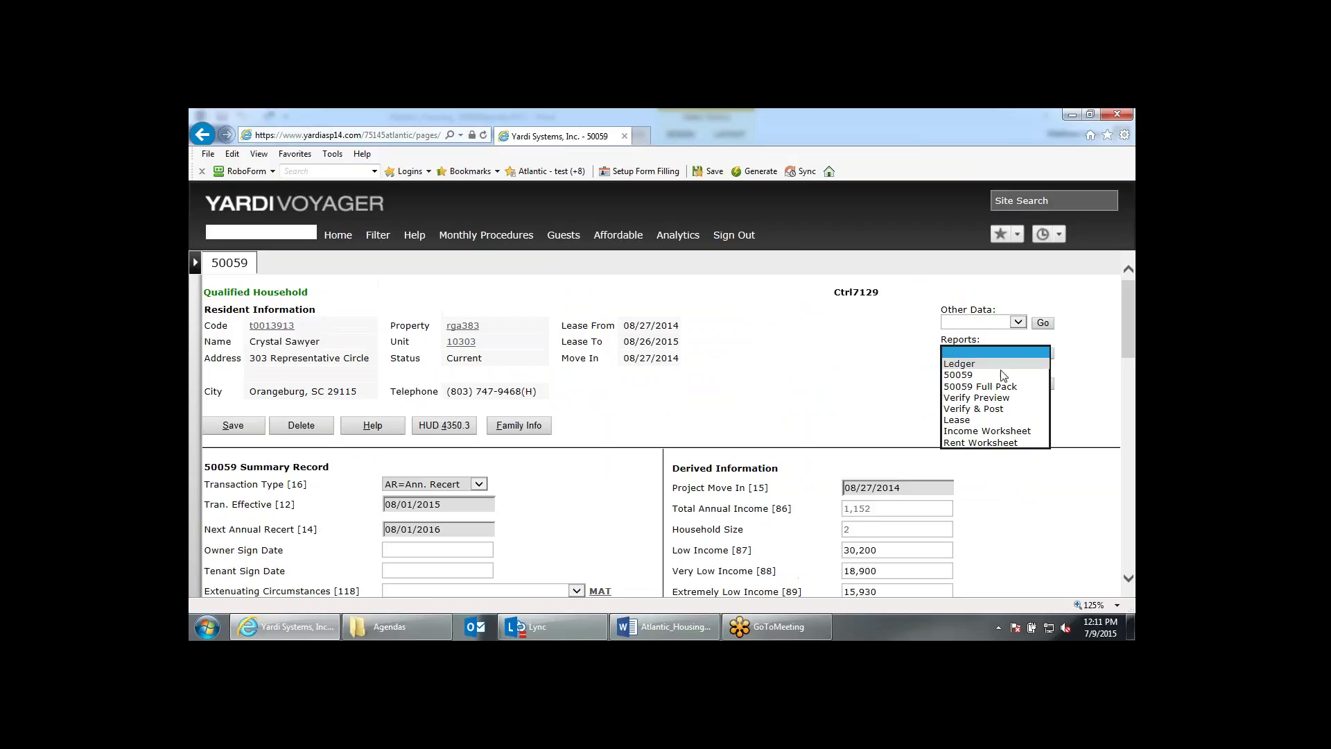
pyautogui.click(844, 434)
pyautogui.scroll(-2, 804, 430)
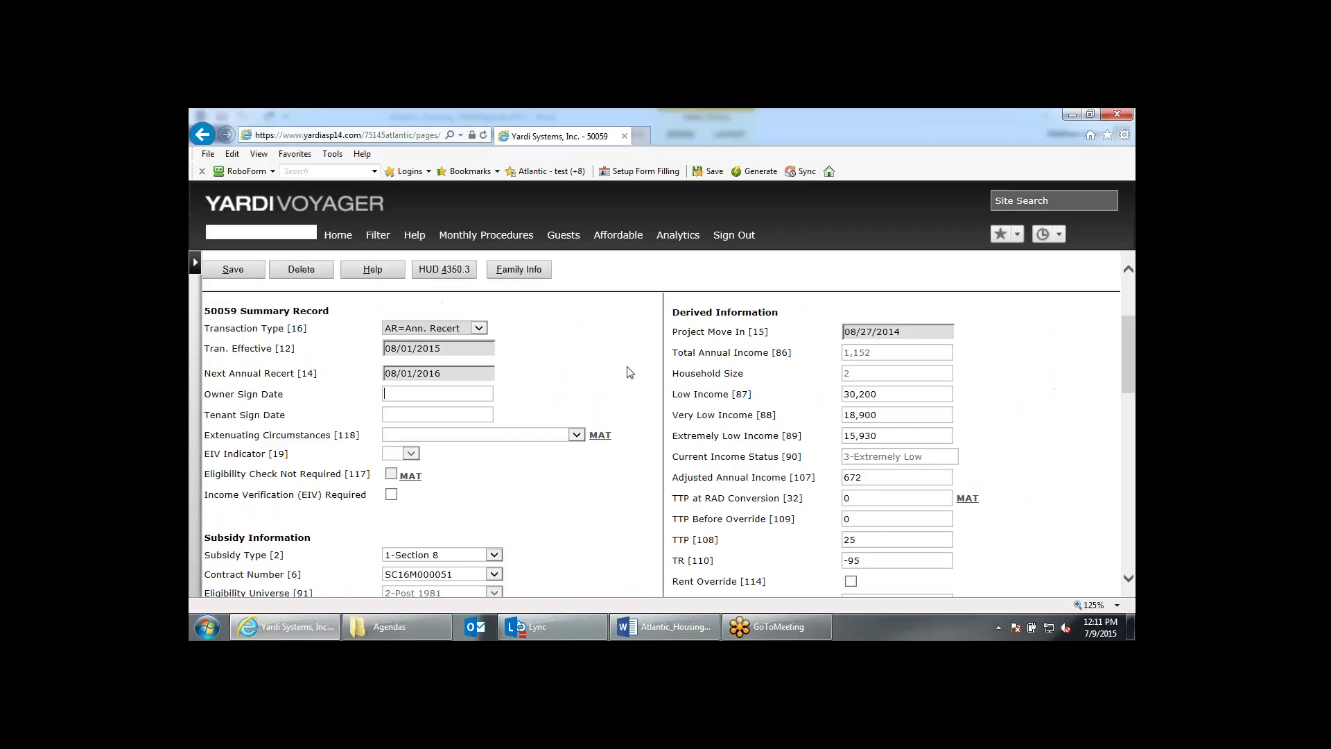
pyautogui.scroll(3, 627, 371)
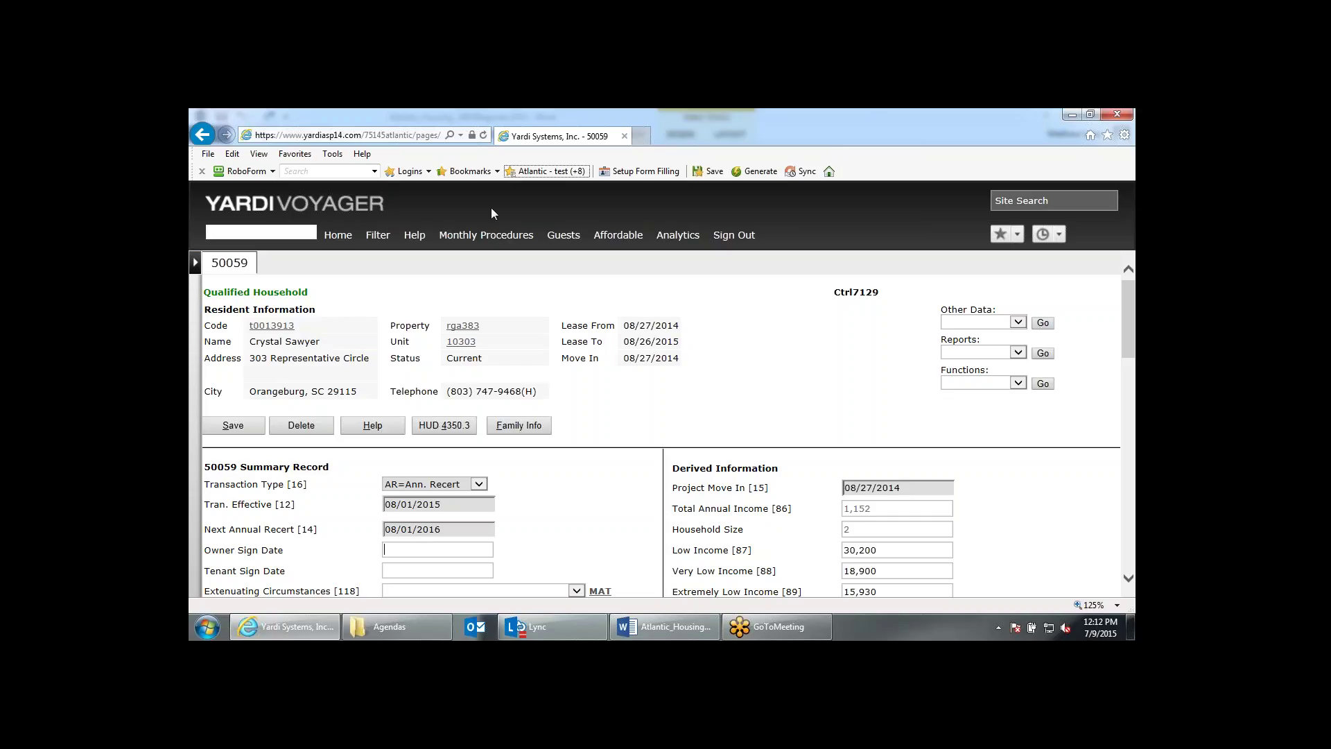
pyautogui.click(359, 239)
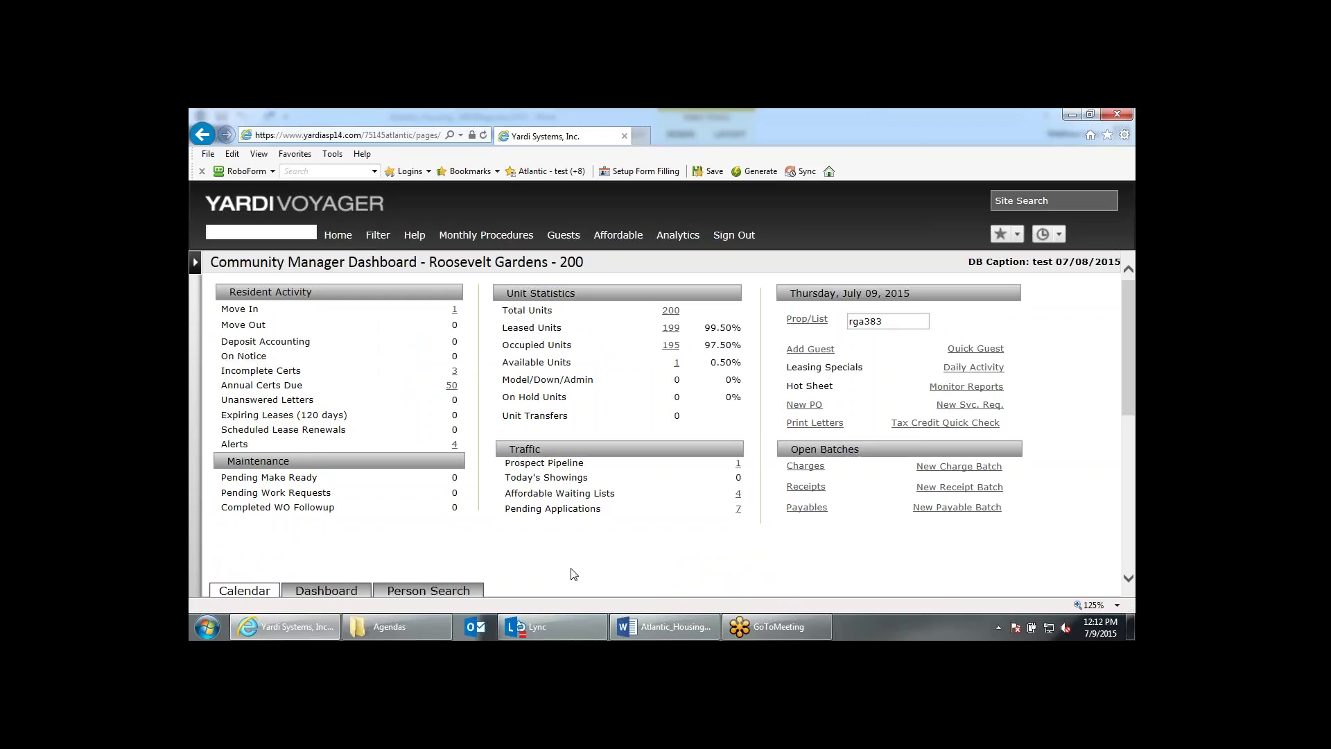
# Search for the resident by name and open their GR certification.
pyautogui.scroll(-3, 576, 573)
pyautogui.click(454, 489)
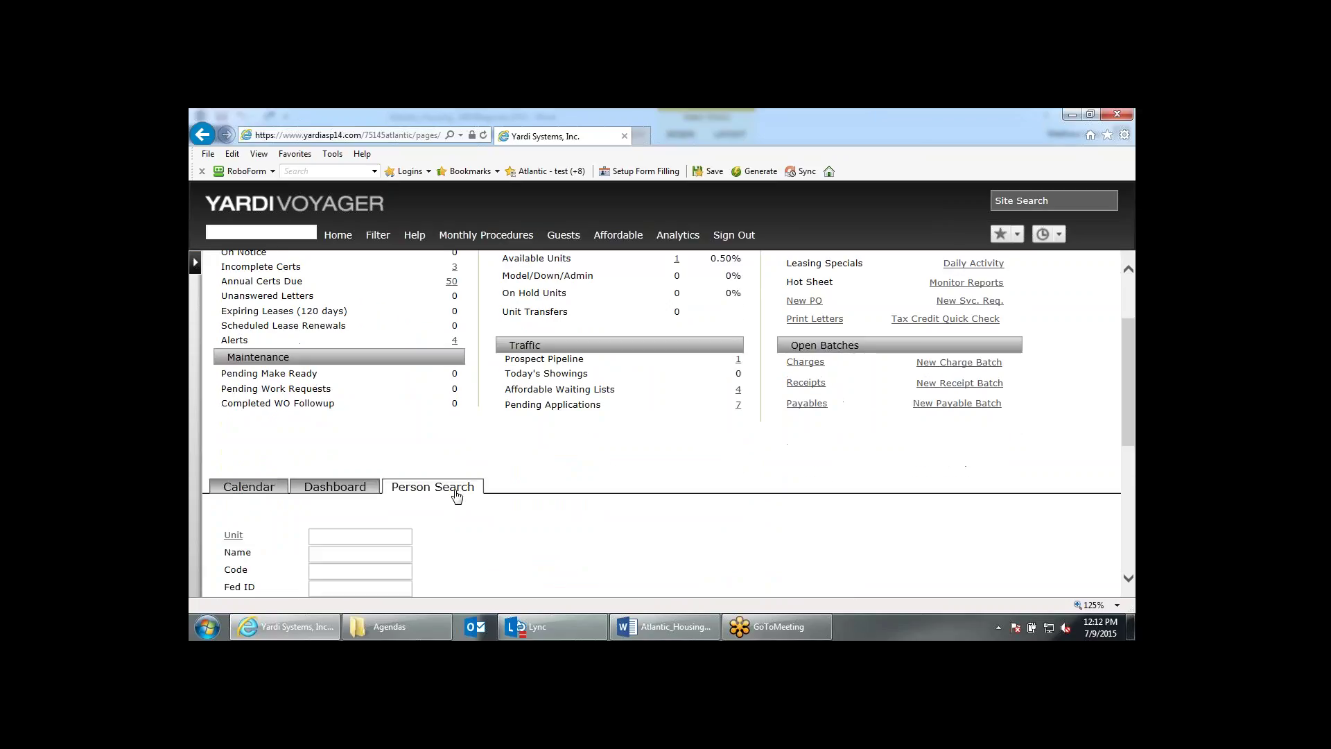
pyautogui.scroll(-1, 456, 496)
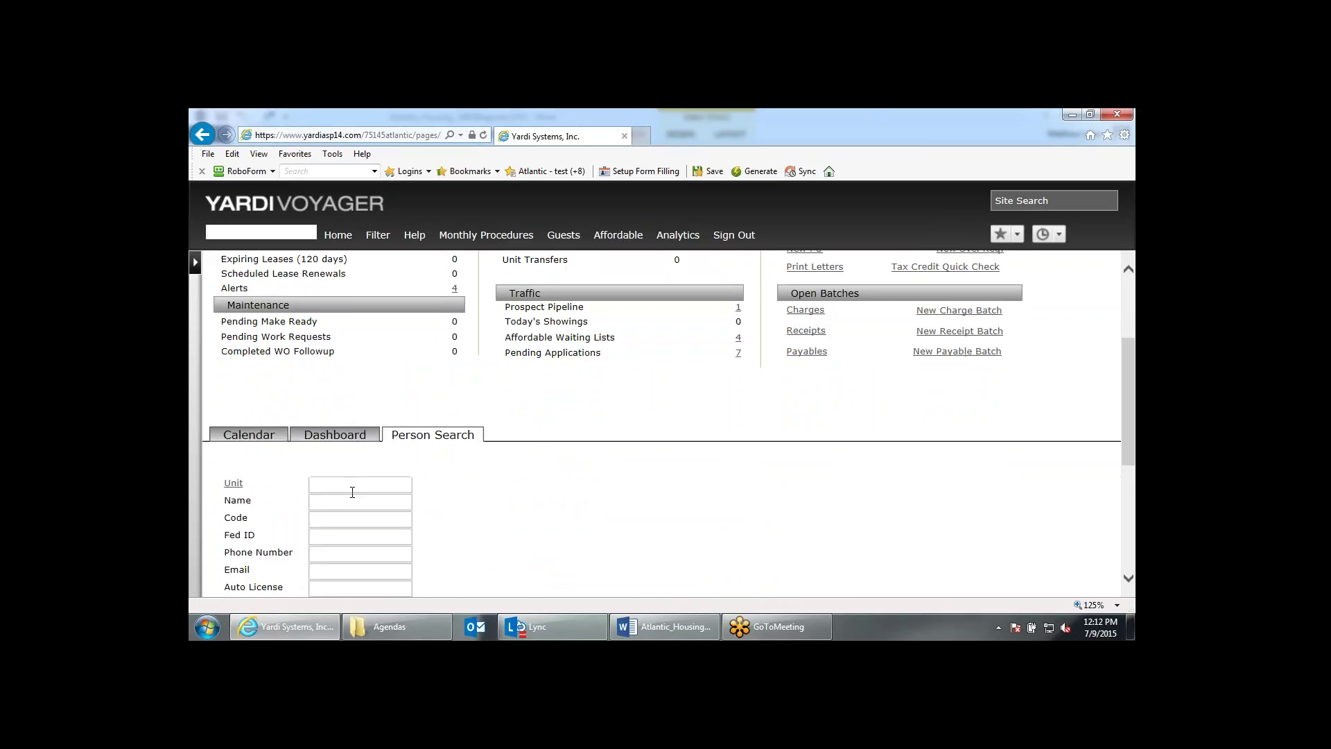
pyautogui.click(352, 498)
pyautogui.write('rhonda')
pyautogui.press('Return')
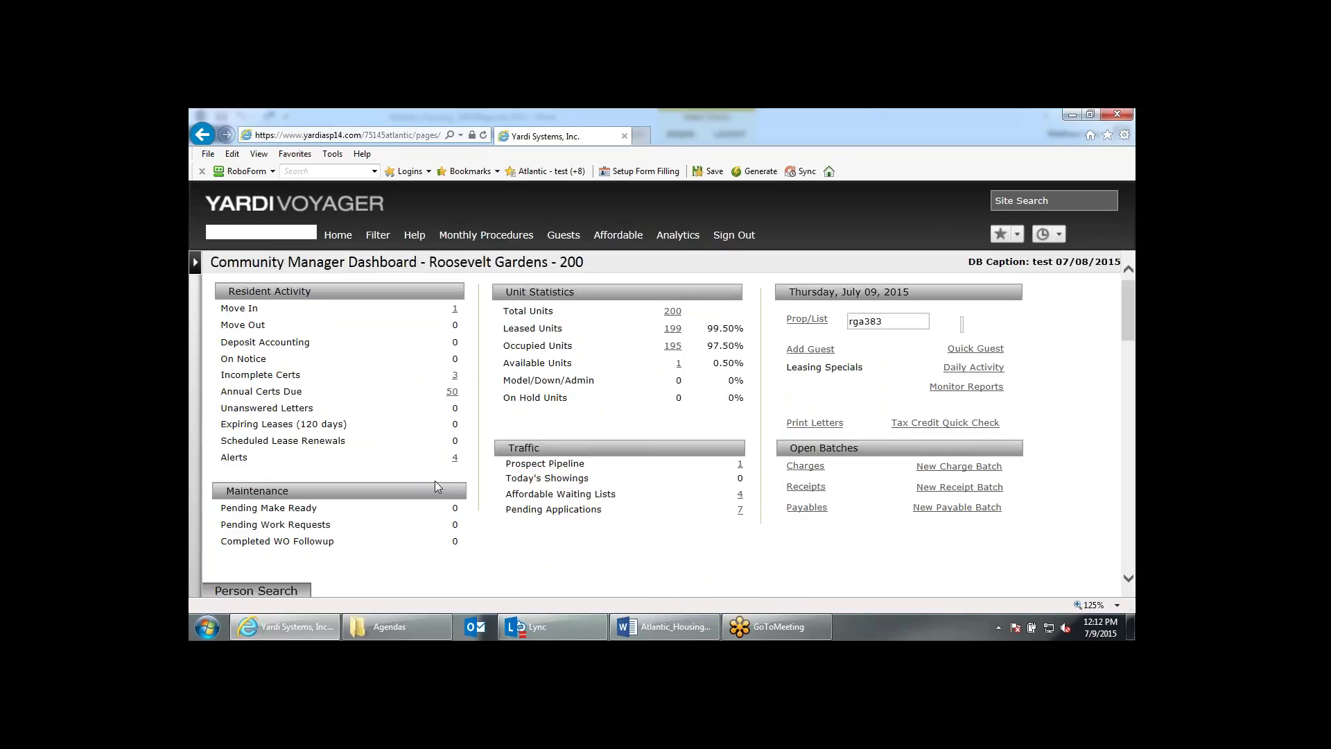
pyautogui.click(485, 548)
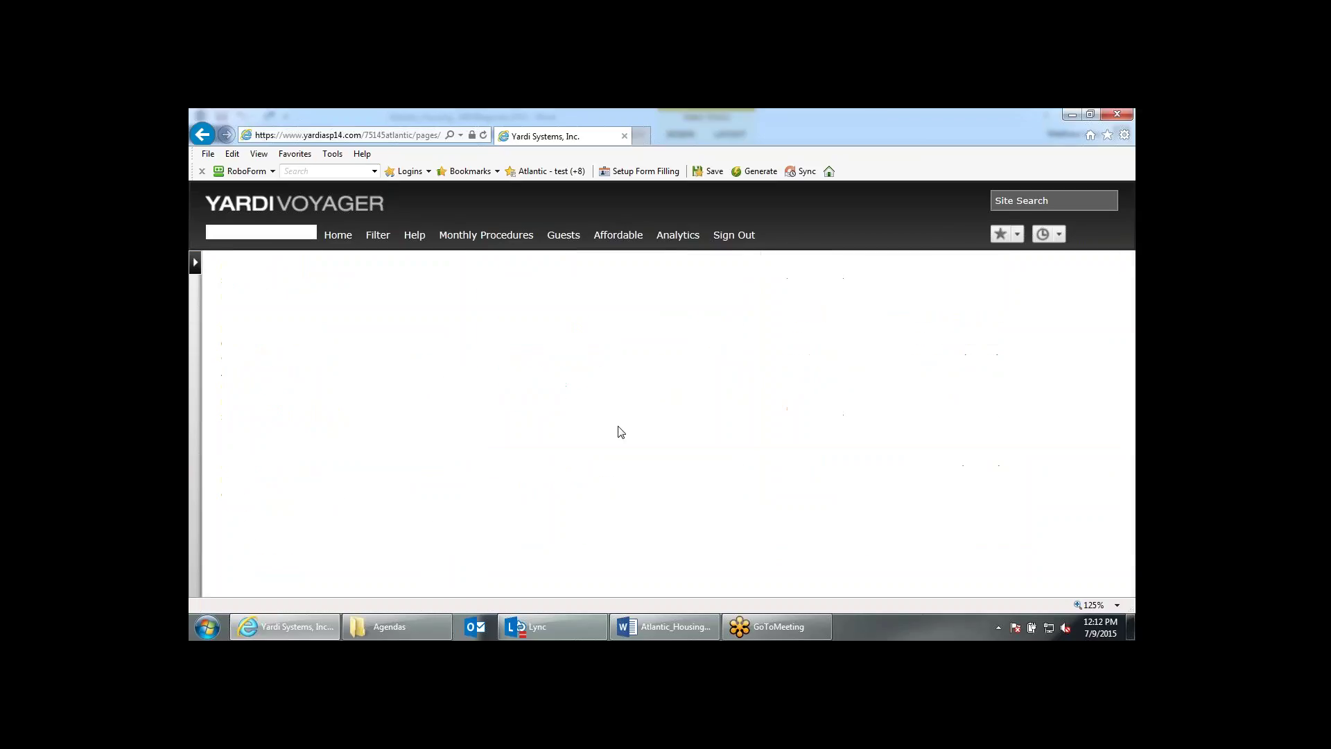
pyautogui.scroll(-3, 620, 432)
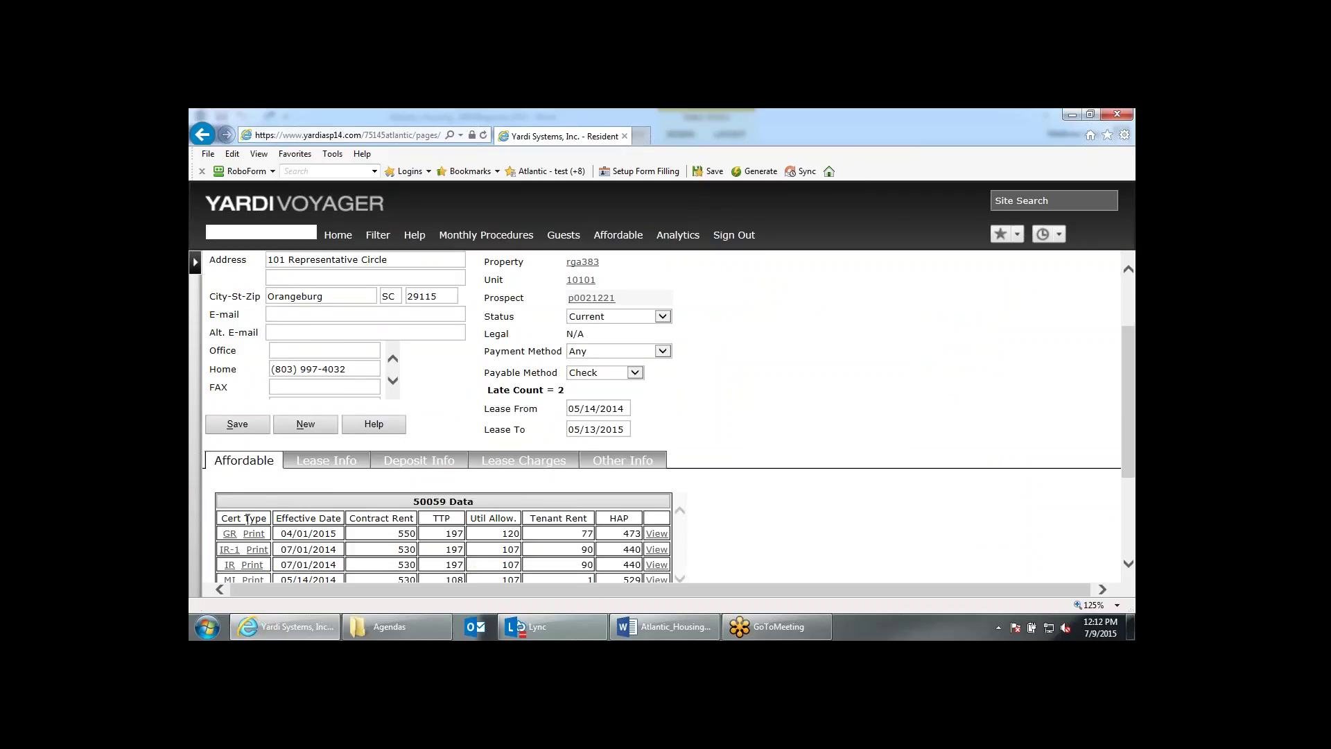
pyautogui.click(230, 535)
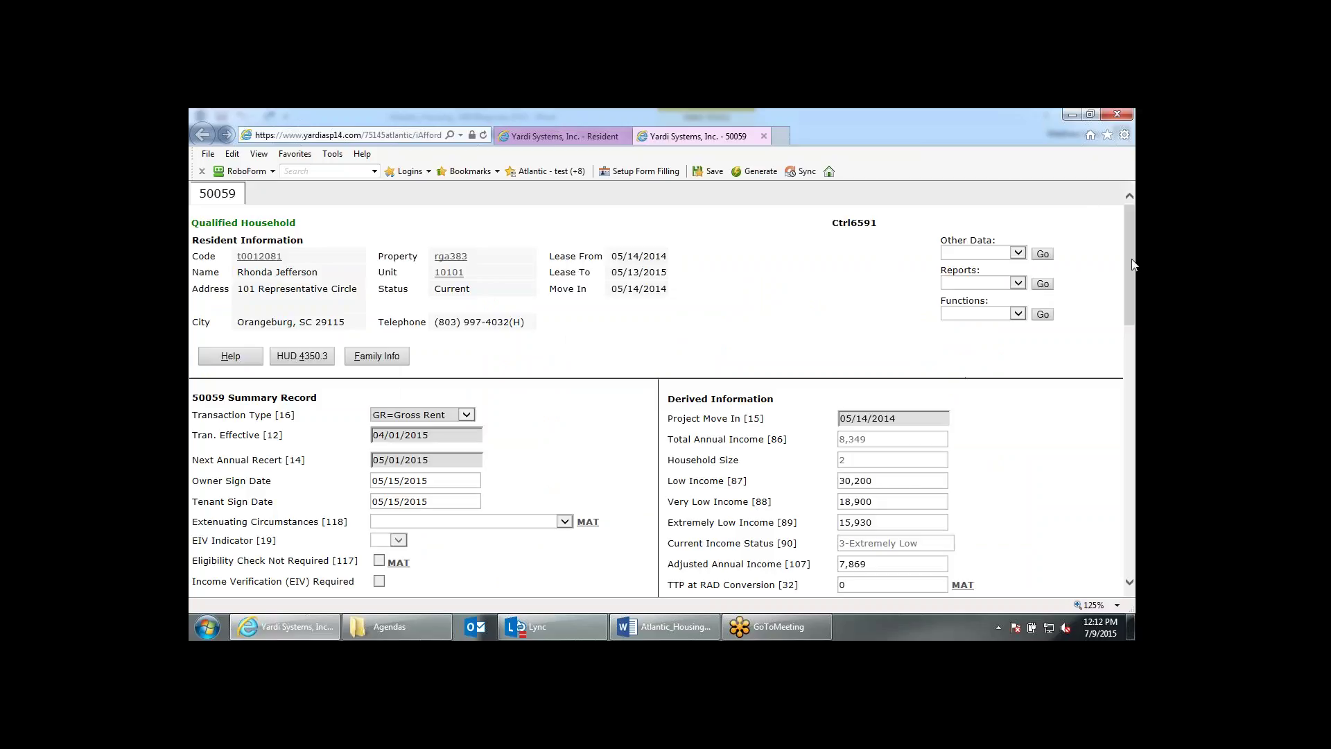
# Run the Interim Recert function on the 50059 and confirm continuing.
pyautogui.click(996, 315)
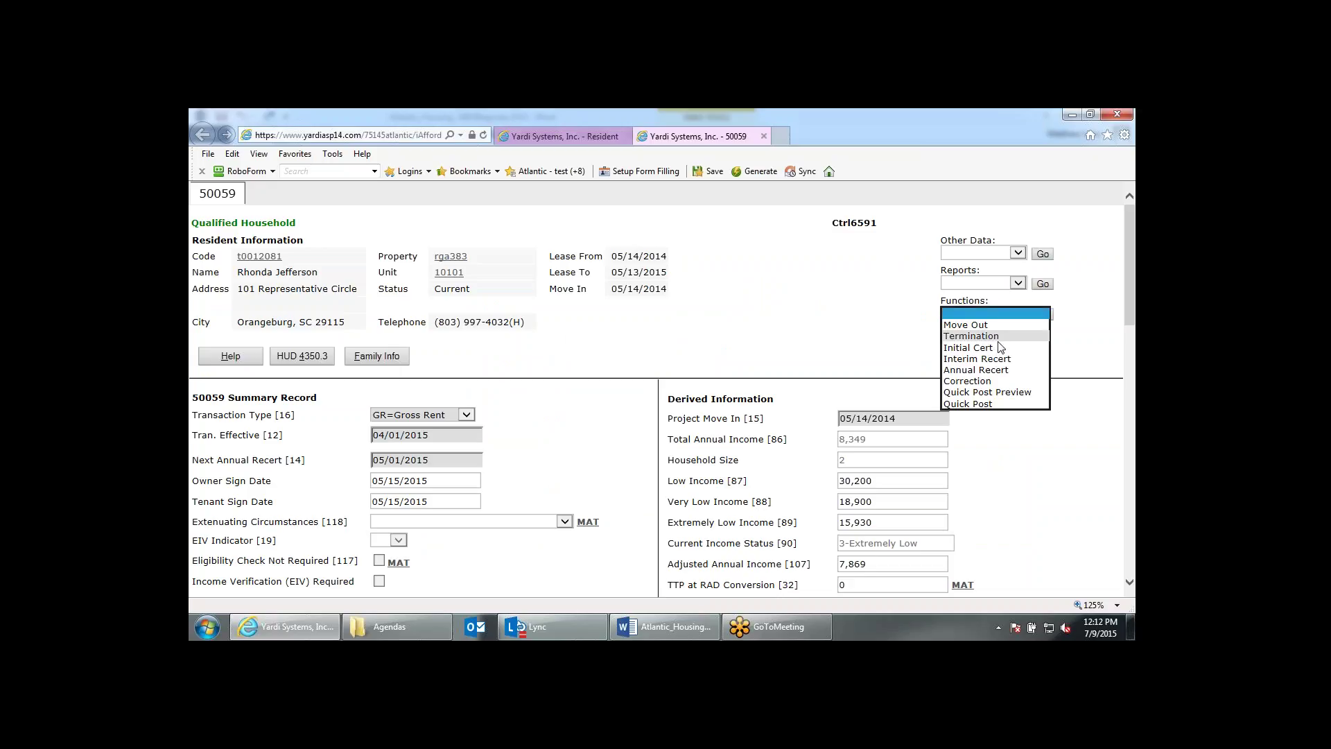
pyautogui.click(1009, 361)
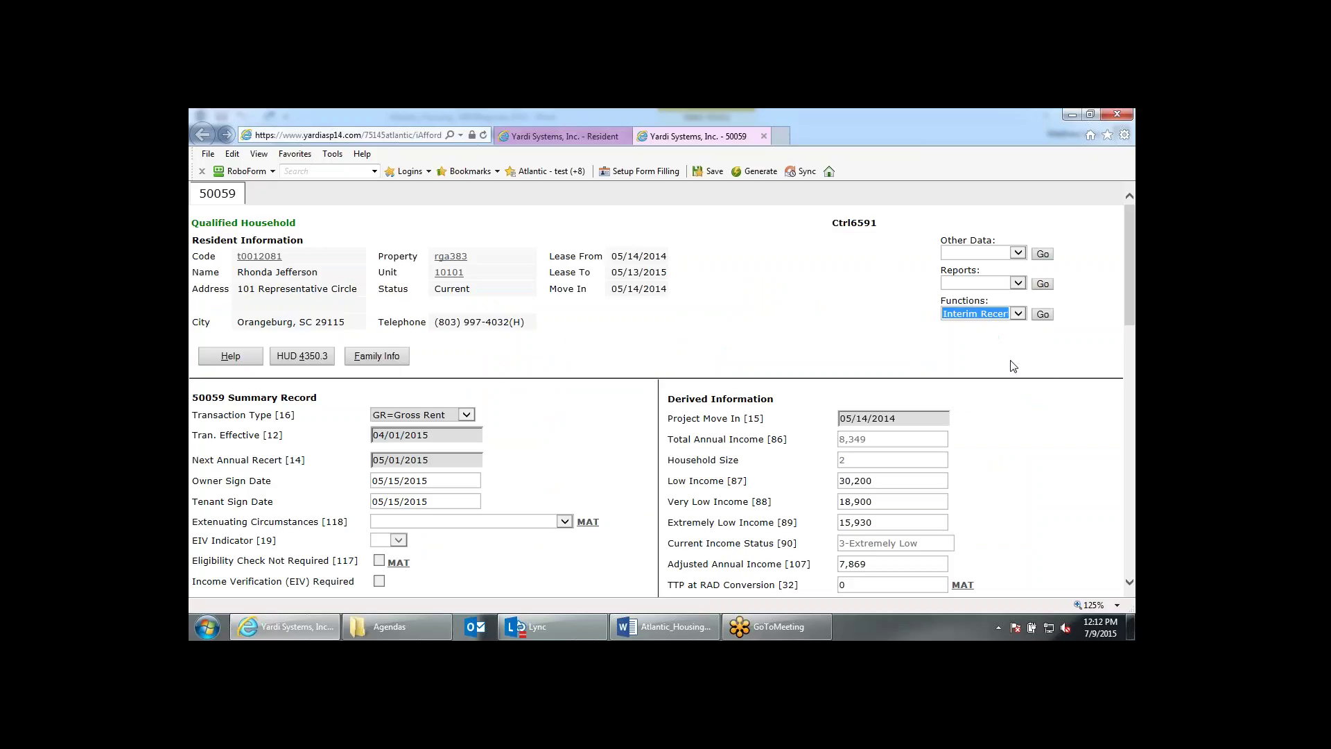
pyautogui.click(1042, 314)
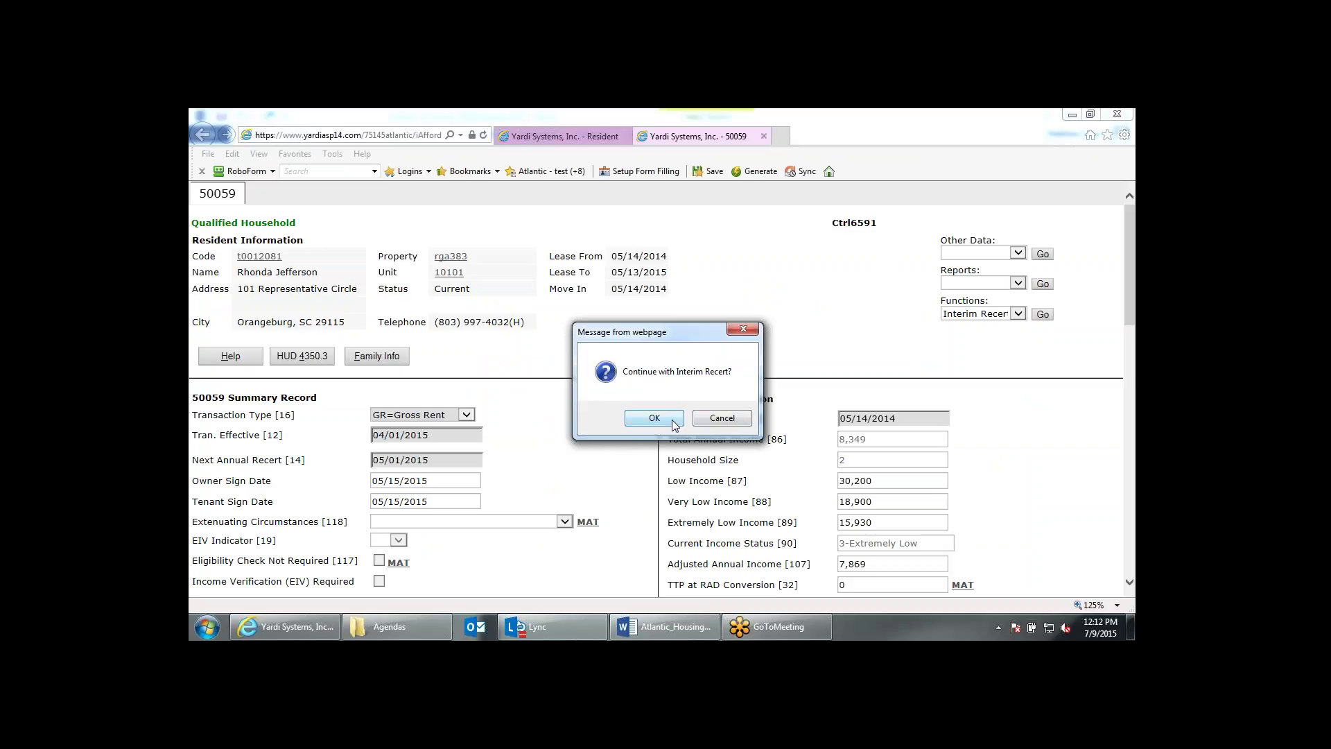
pyautogui.click(672, 424)
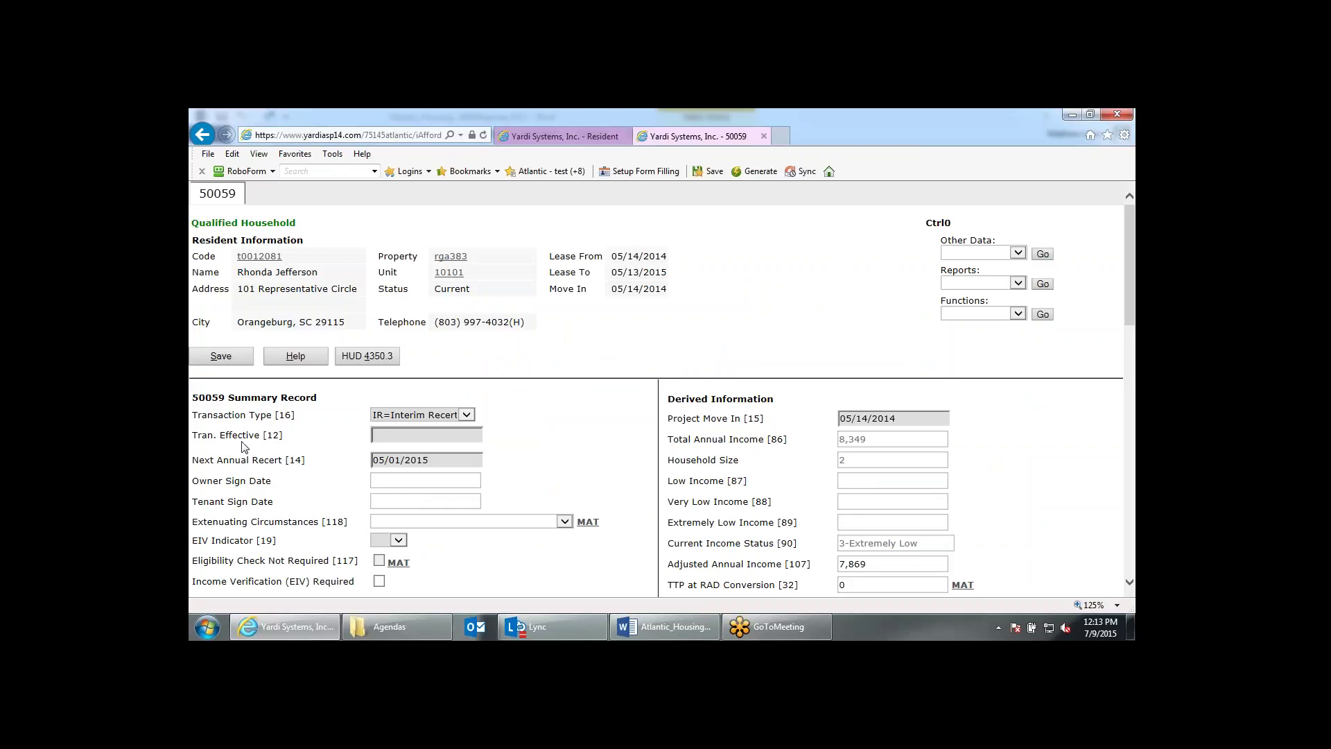
# Set Tran. Effective to 08/01/2015 and EIV Indicator to No, save, and open qualification details.
pyautogui.click(426, 436)
pyautogui.write('08')
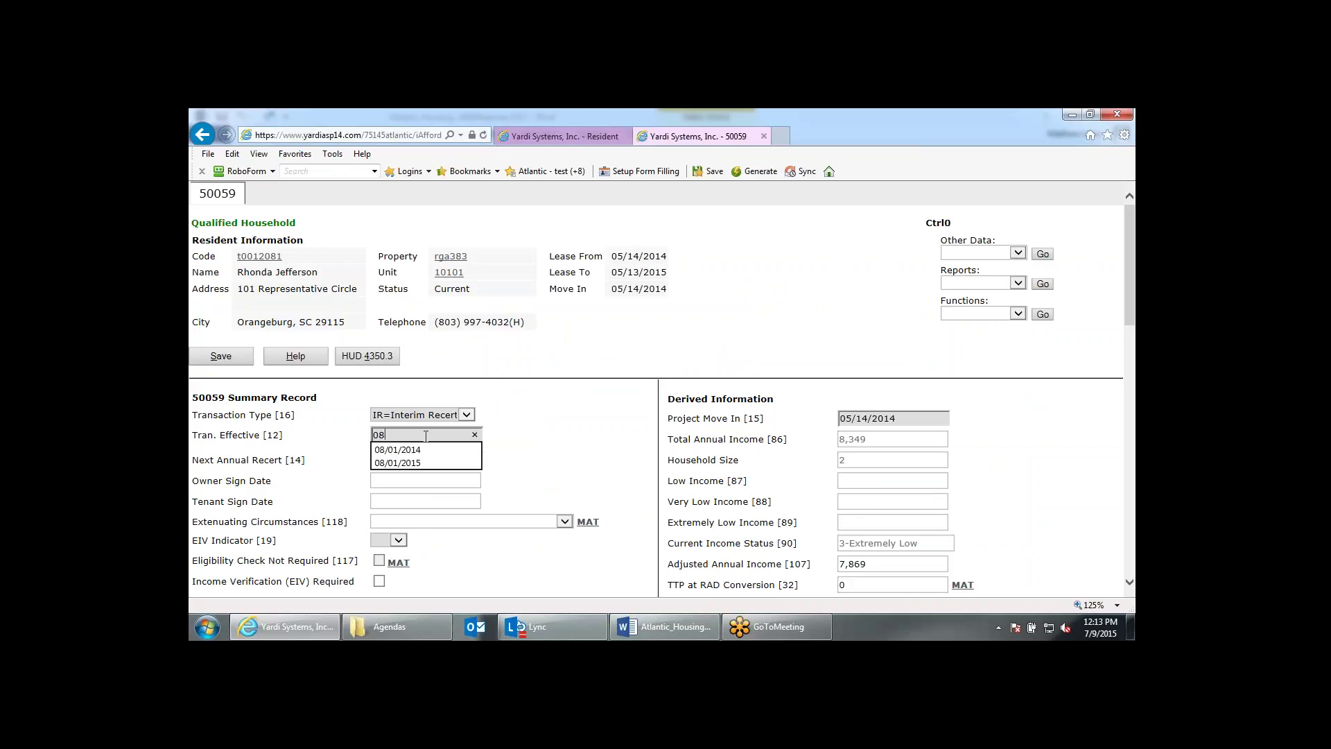
pyautogui.press('Down')
pyautogui.press('Down')
pyautogui.press('Return')
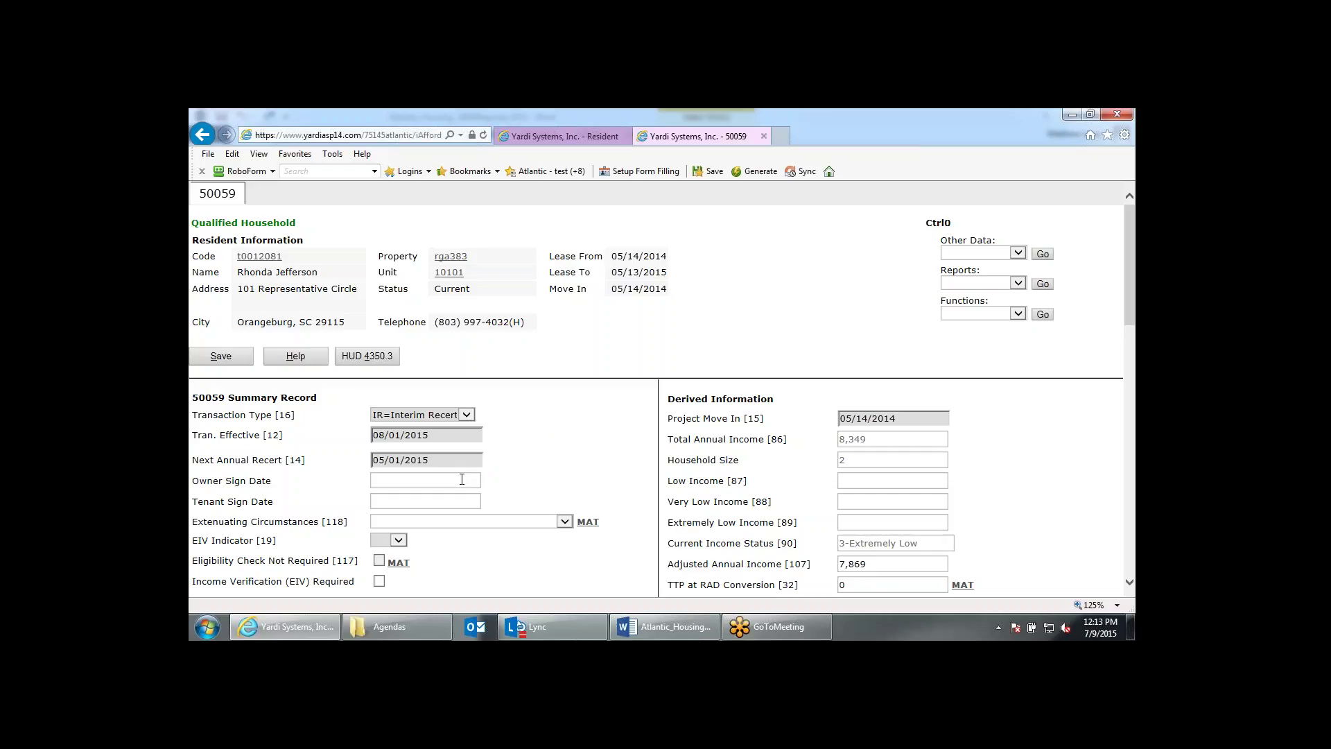
pyautogui.scroll(-1, 461, 479)
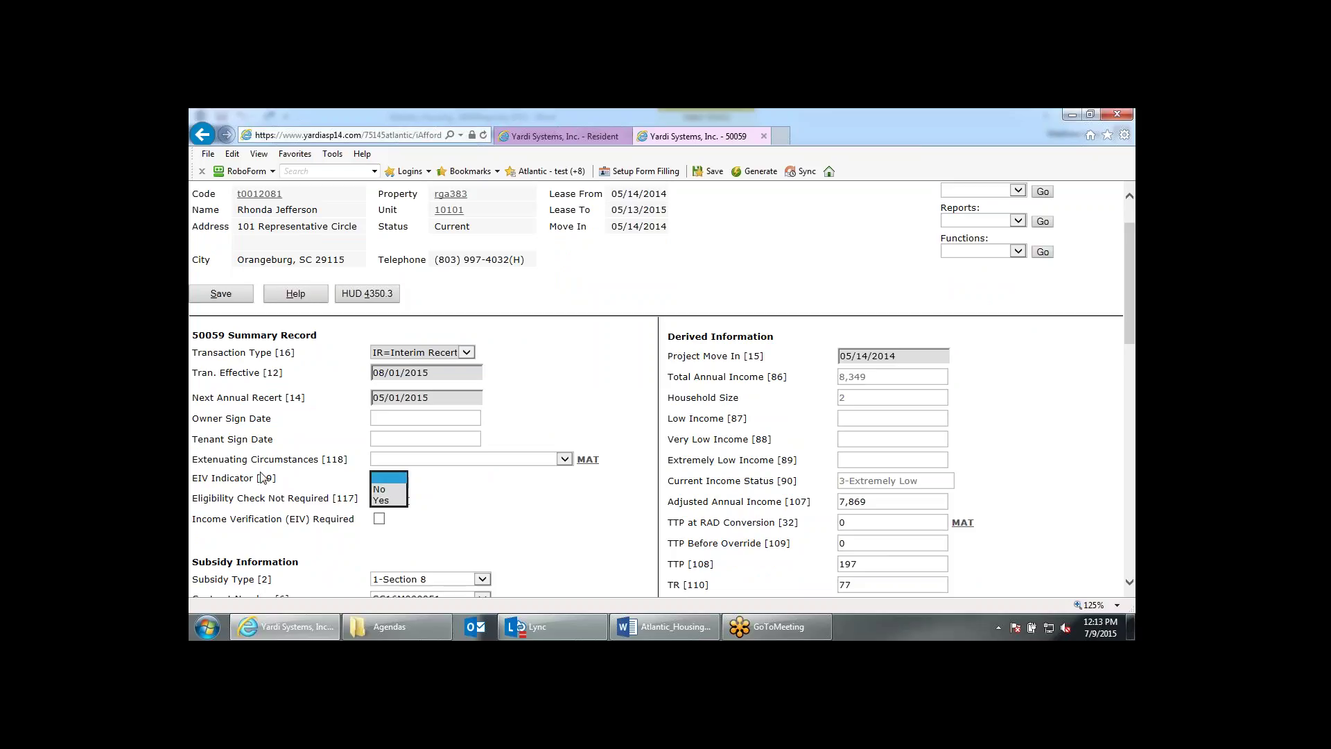
pyautogui.click(384, 490)
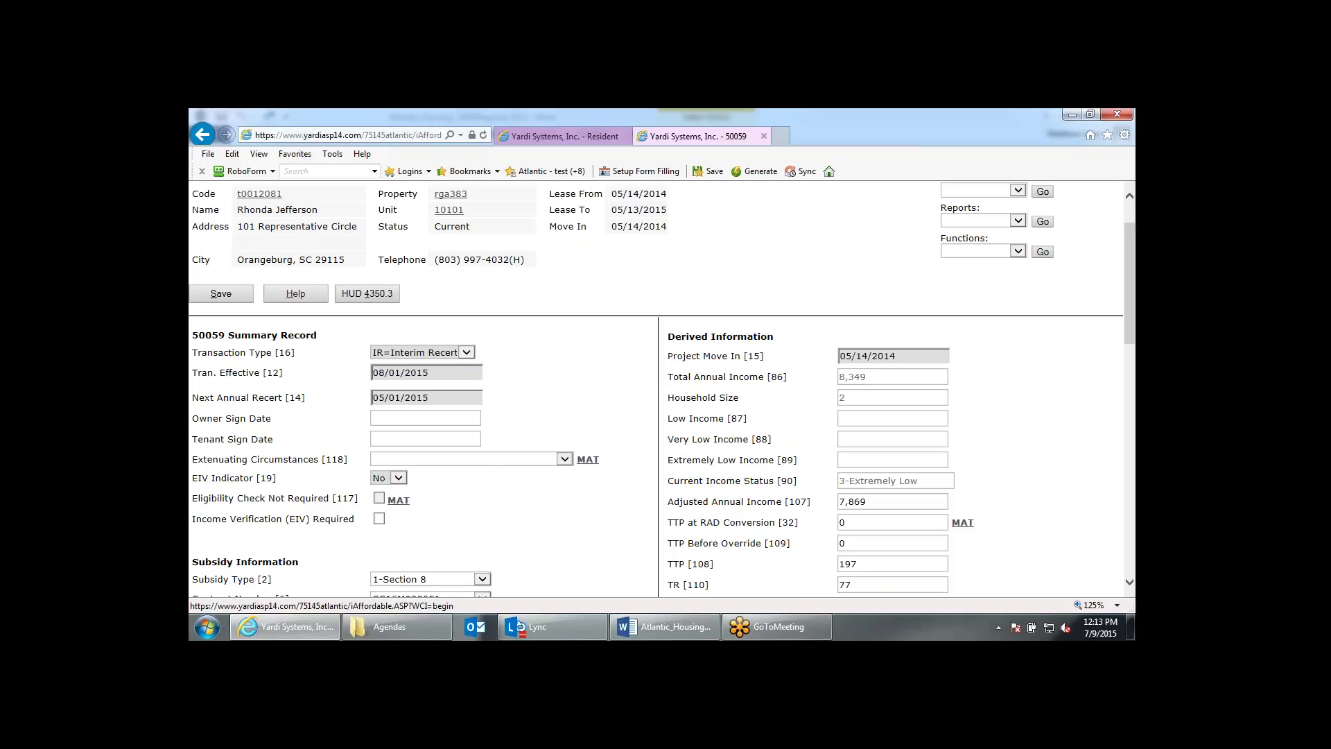
pyautogui.click(221, 293)
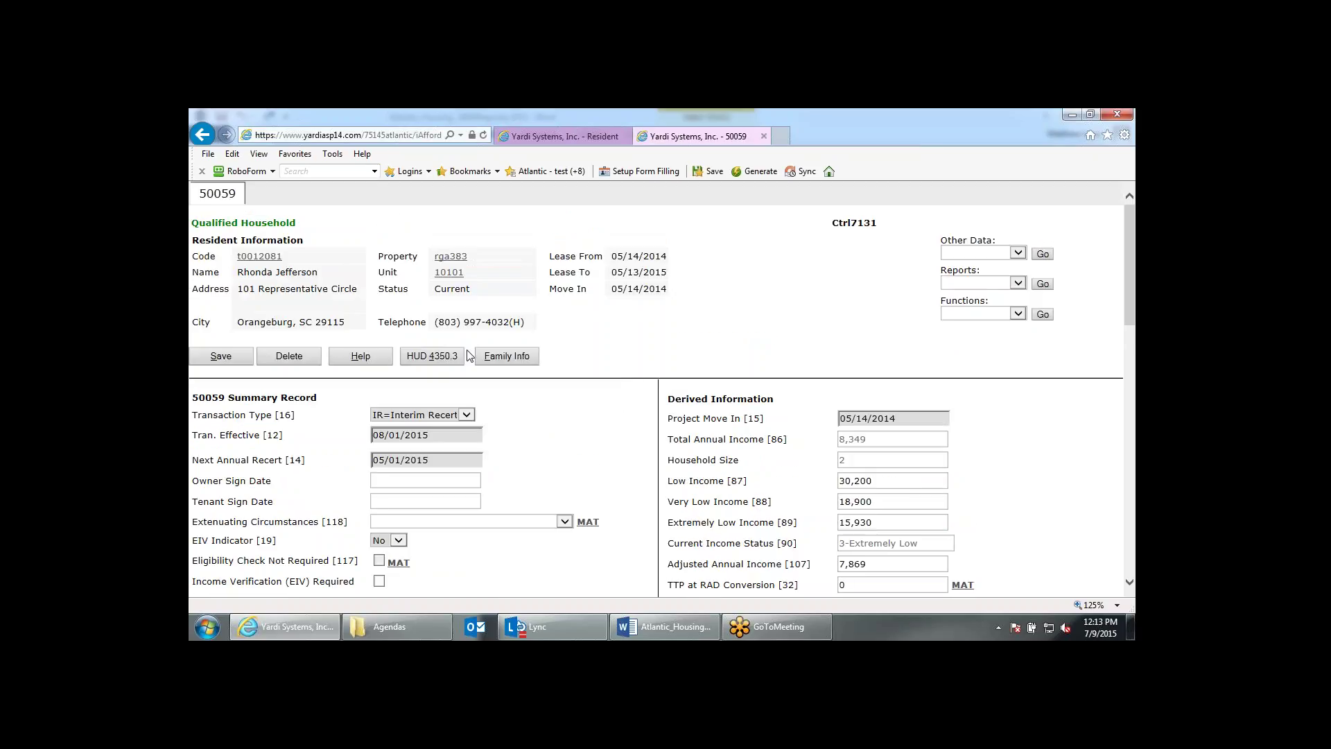
pyautogui.click(526, 358)
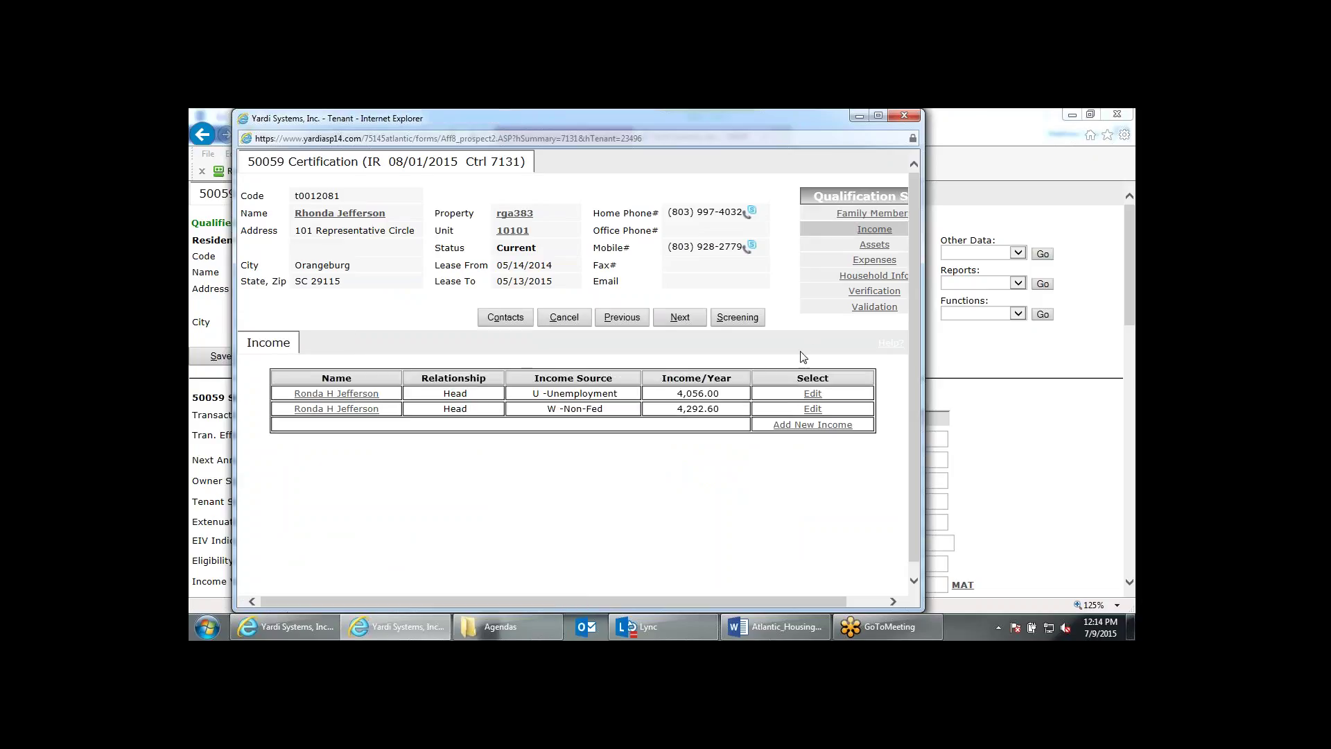
# Delete the tenant's 4,056.00 unemployment income record.
pyautogui.click(818, 397)
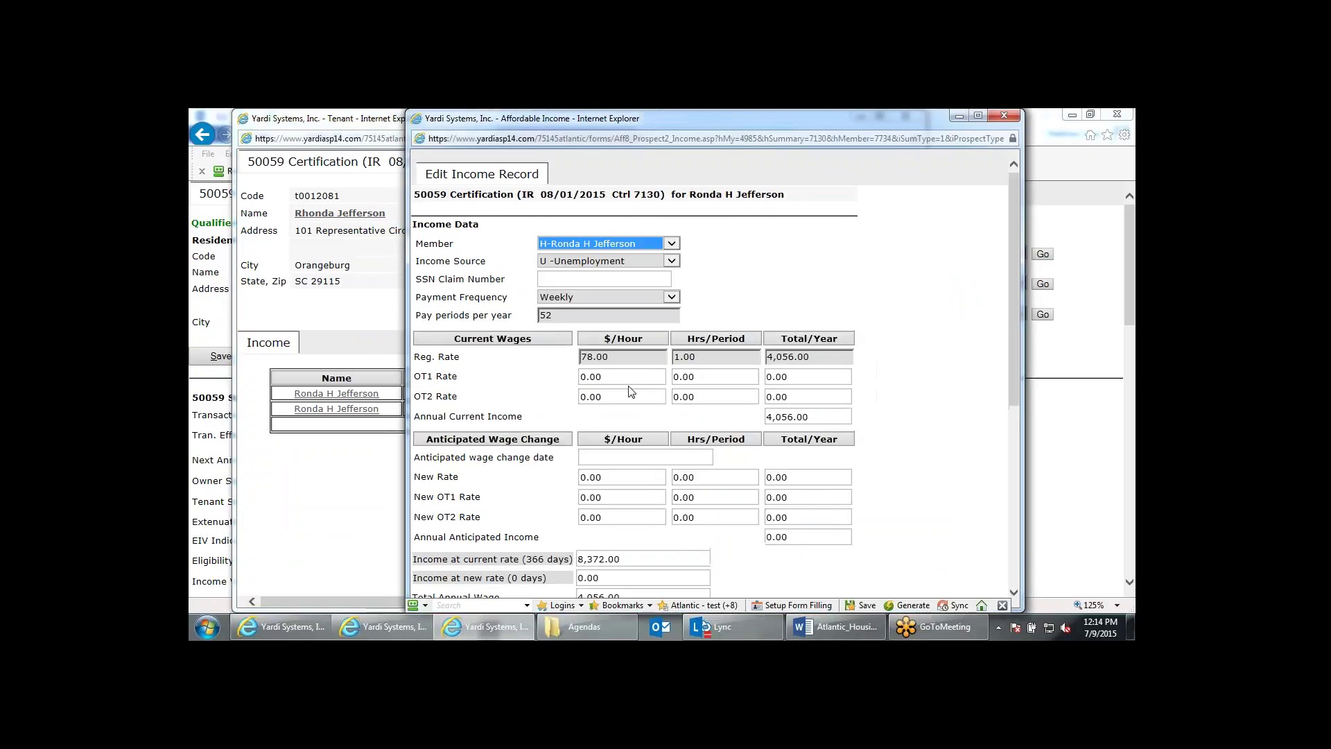
pyautogui.scroll(-1, 631, 392)
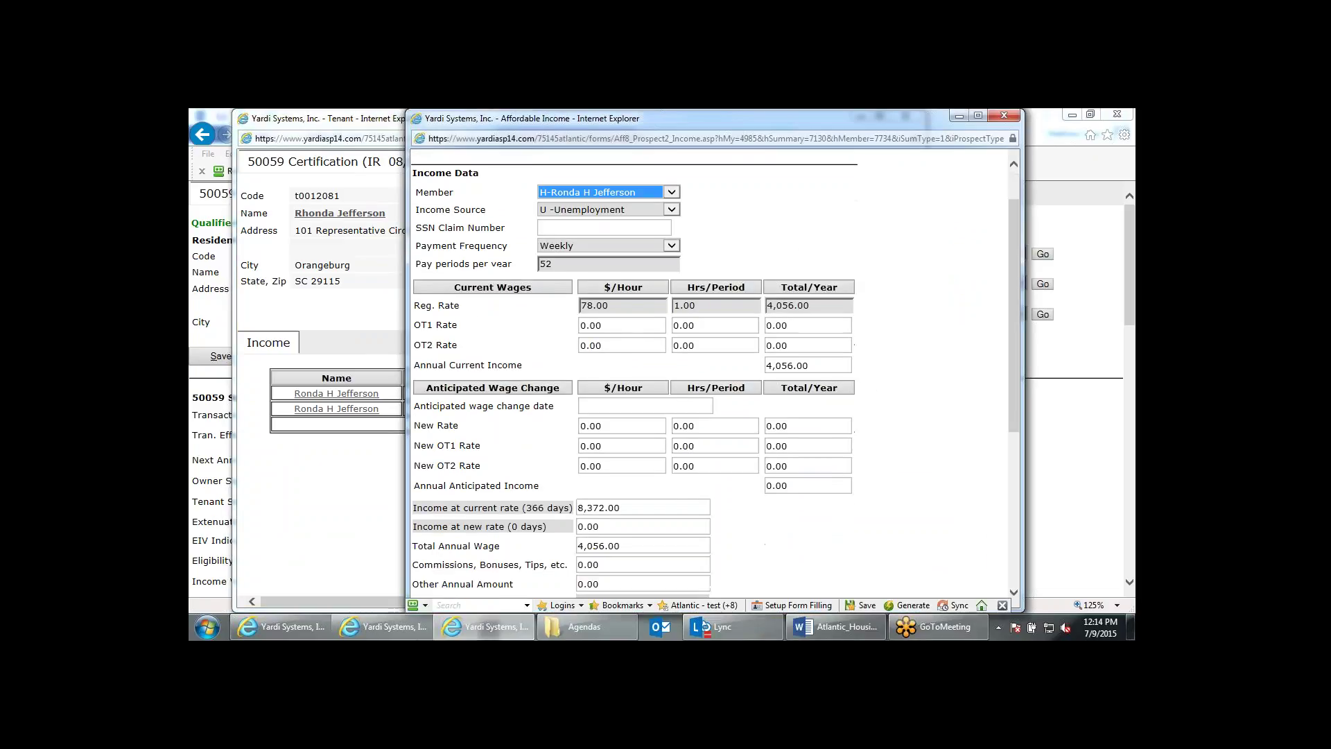
pyautogui.scroll(-3, 632, 392)
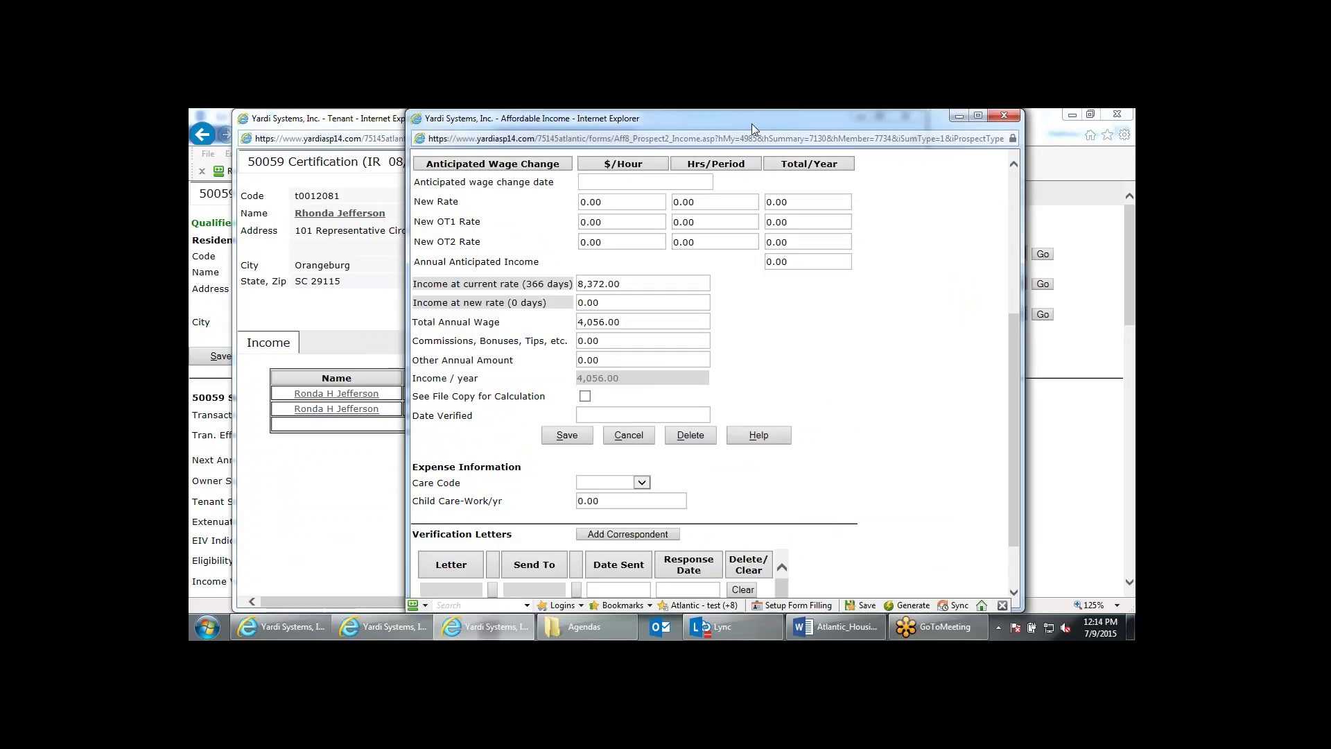
pyautogui.moveTo(751, 122); pyautogui.dragTo(760, 163)
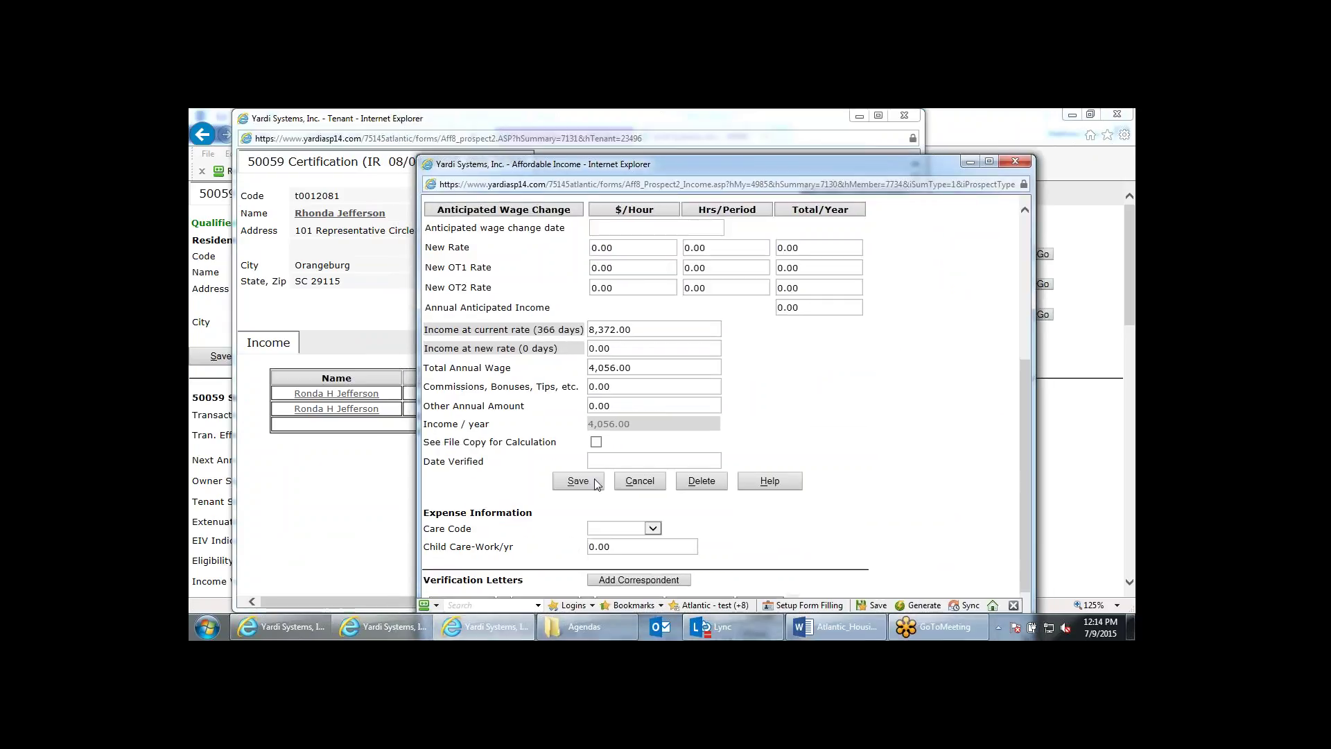
pyautogui.click(699, 485)
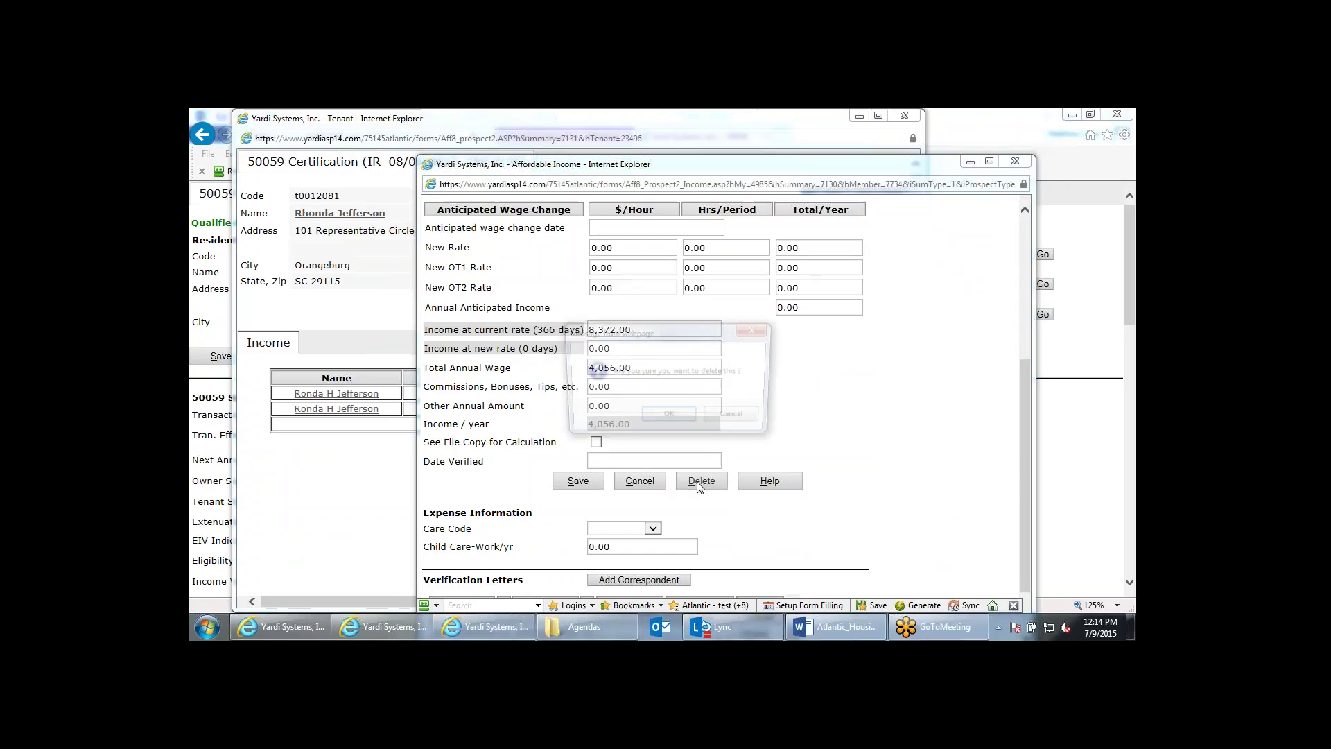
pyautogui.click(668, 418)
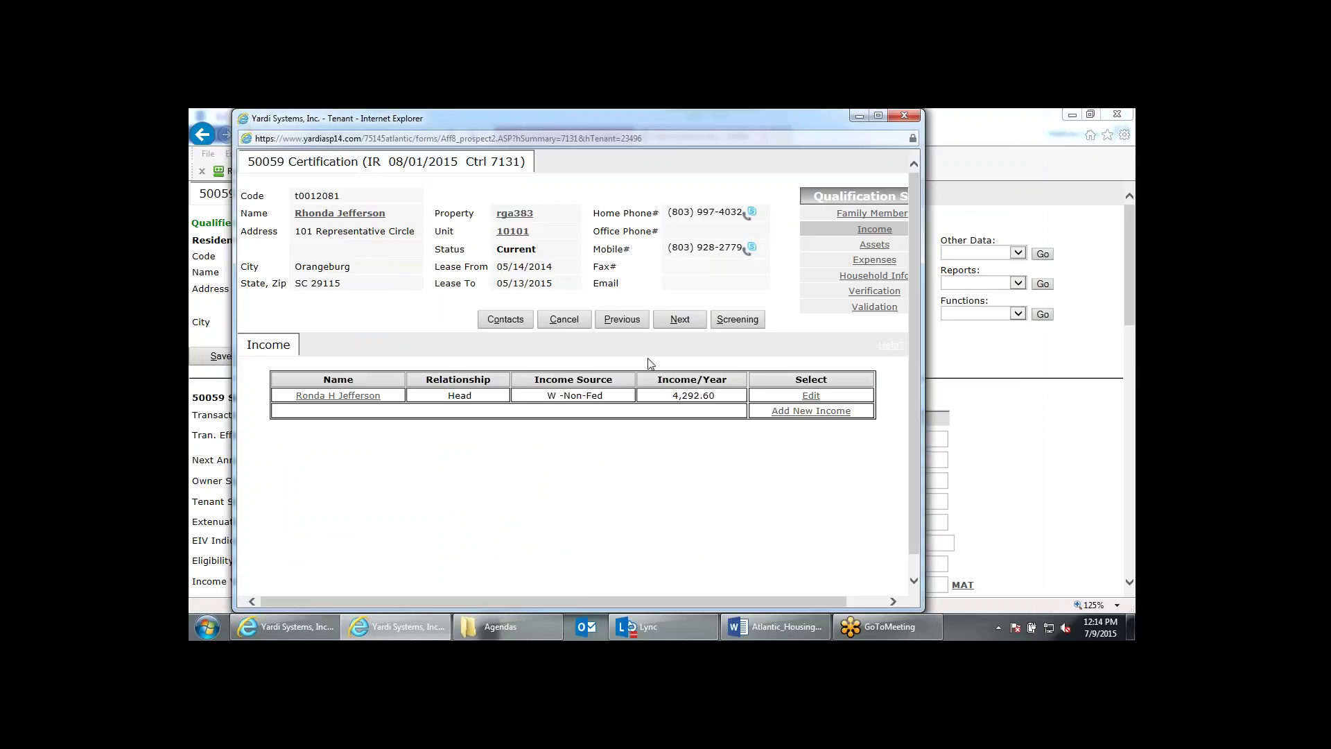
# Advance through Assets, Expenses, Household and Verification to the Validation summary.
pyautogui.click(679, 319)
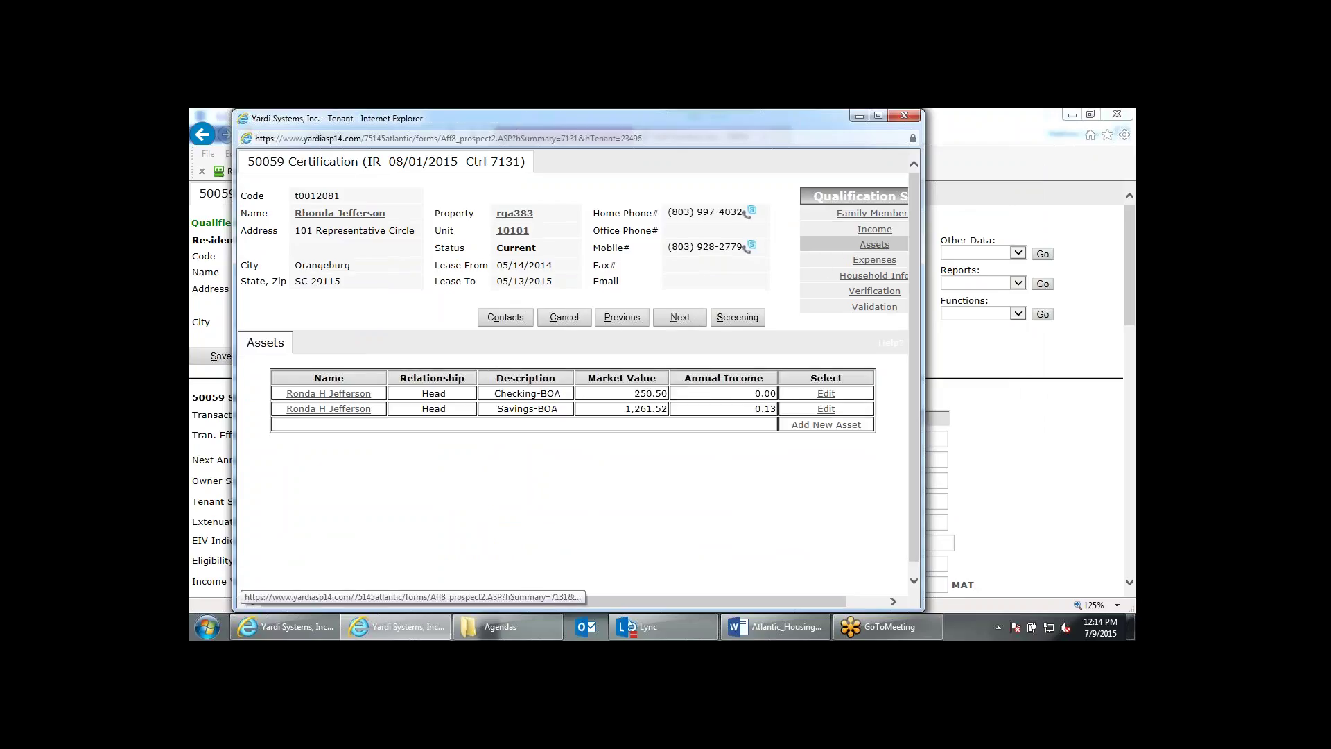
pyautogui.click(679, 317)
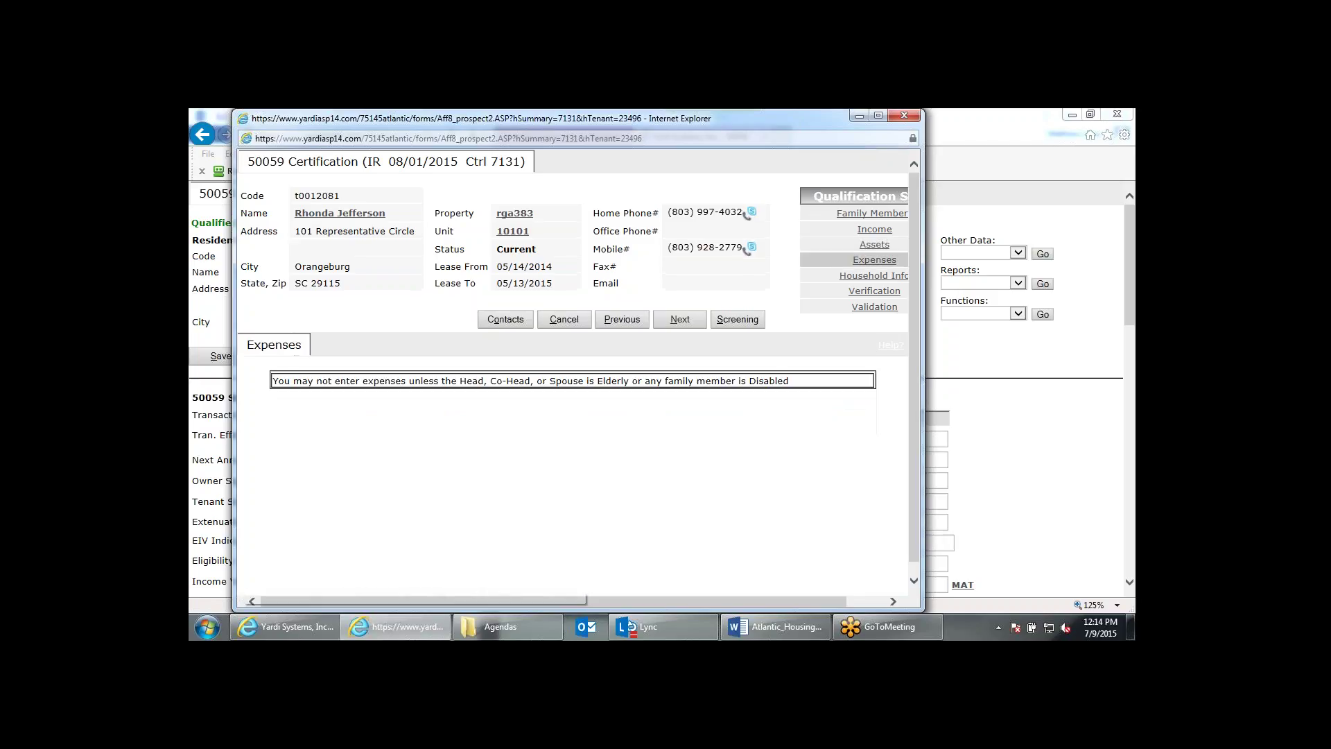
pyautogui.click(679, 319)
pyautogui.click(679, 317)
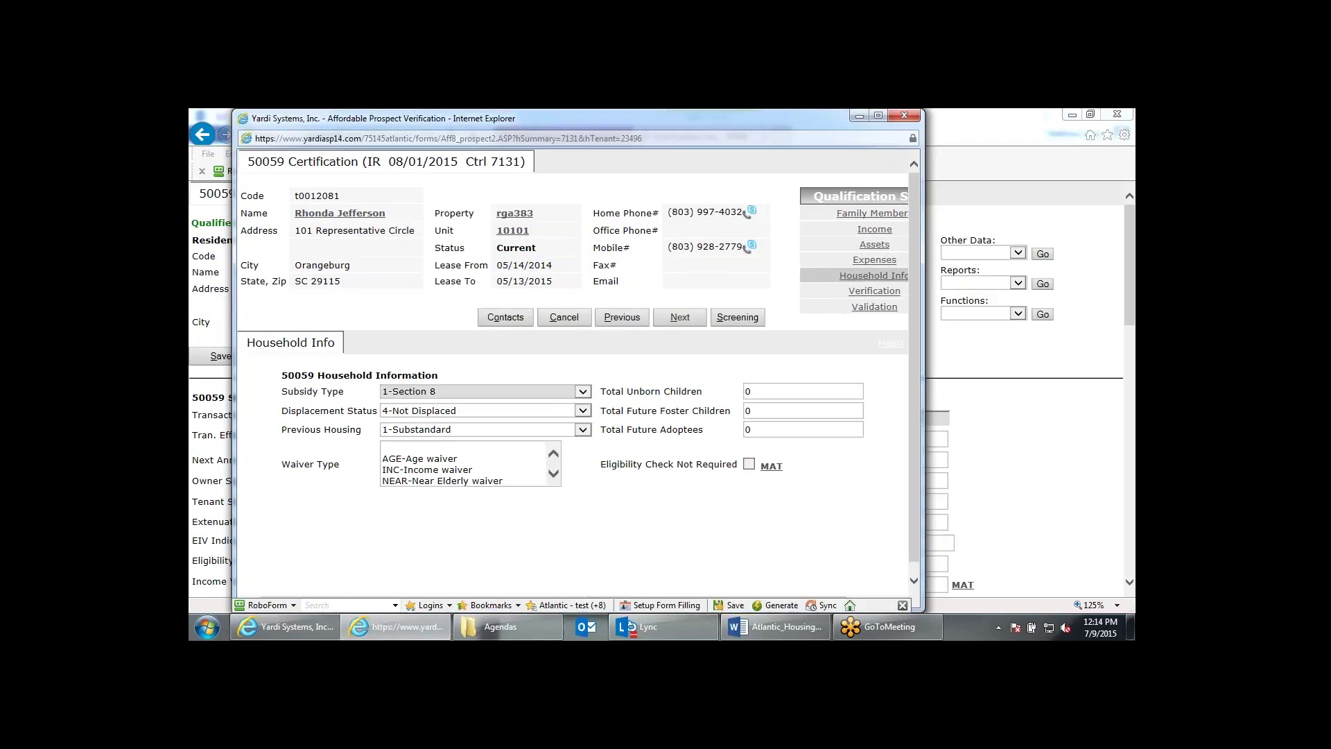
pyautogui.click(679, 317)
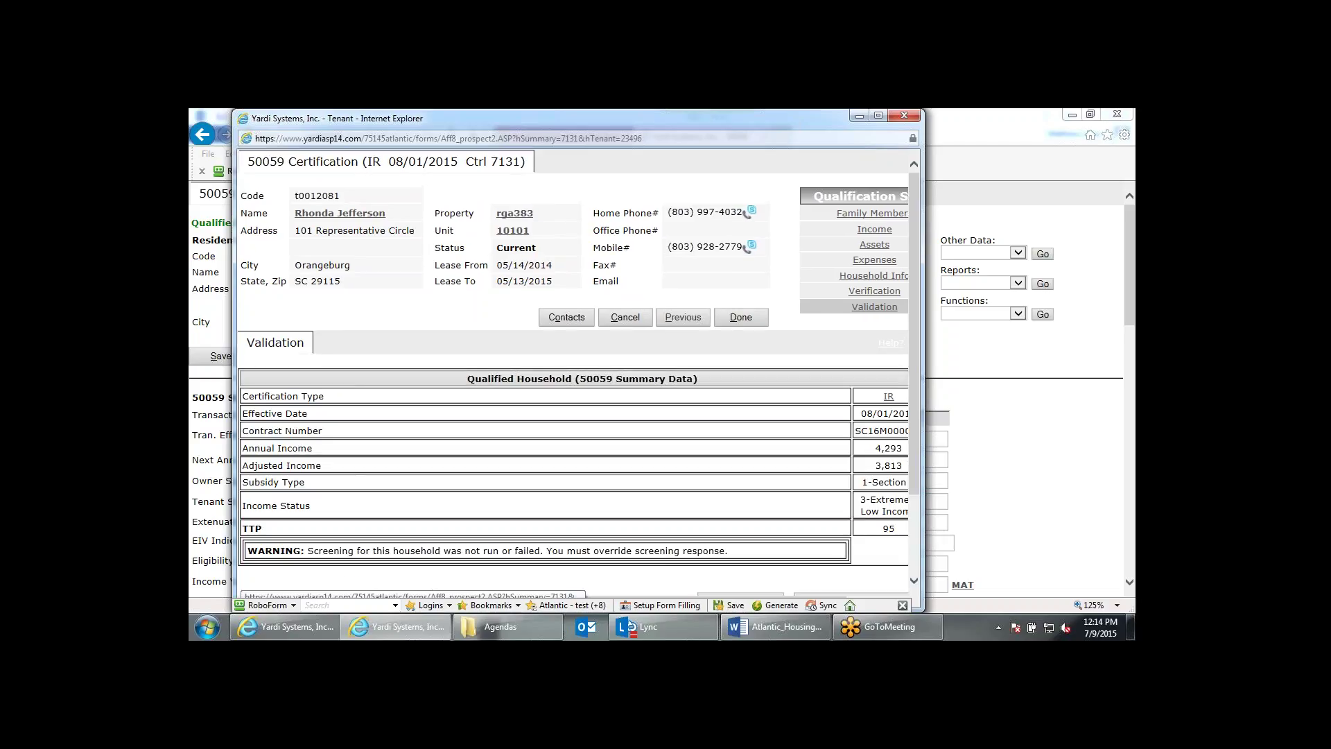
# Override screening and finish the interim certification showing 4,293 annual income and TTP 95.
pyautogui.scroll(-2, 575, 374)
pyautogui.click(853, 495)
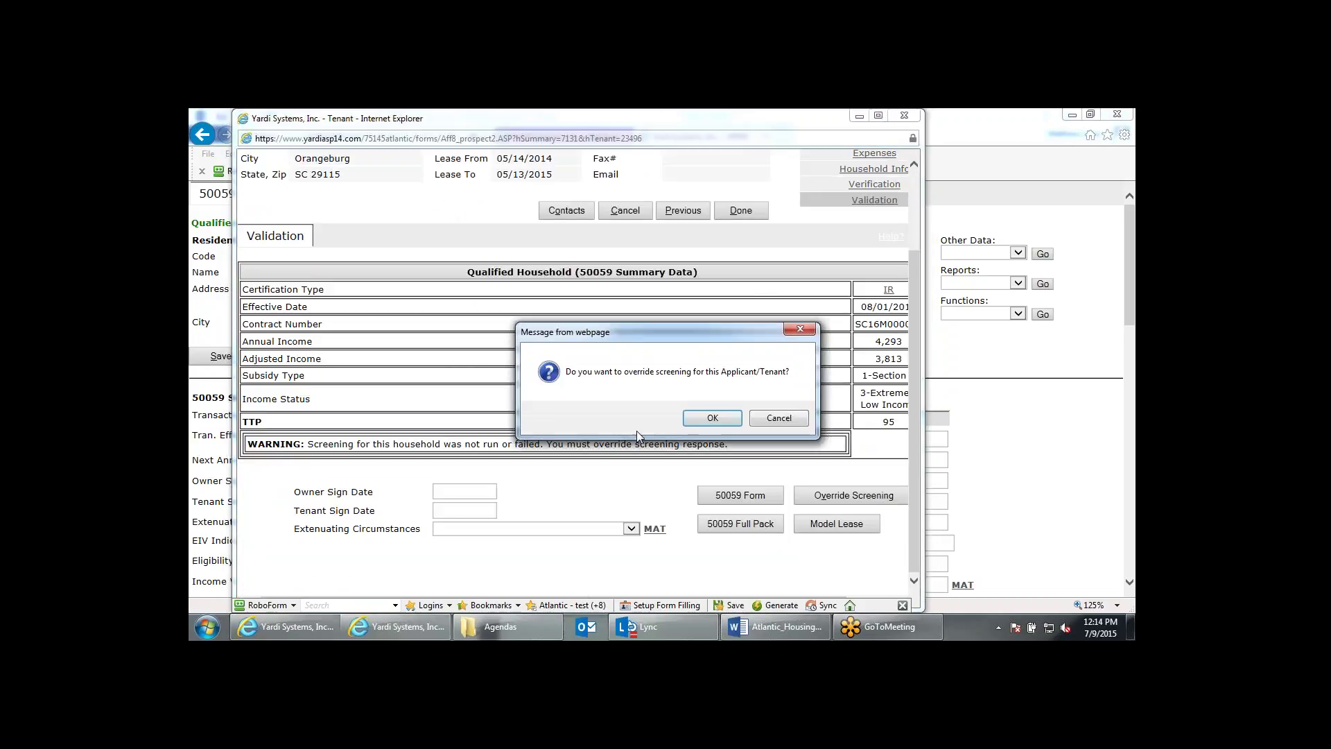
pyautogui.click(714, 418)
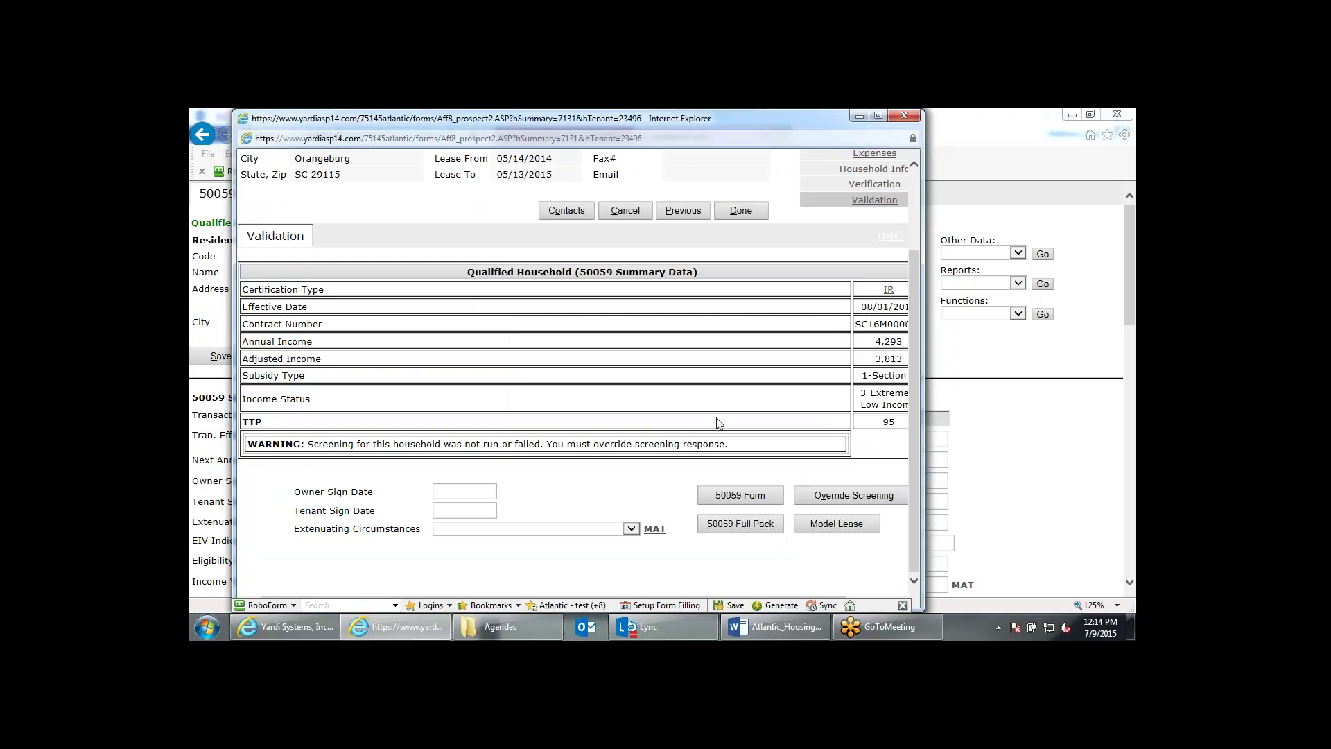
pyautogui.scroll(-2, 718, 424)
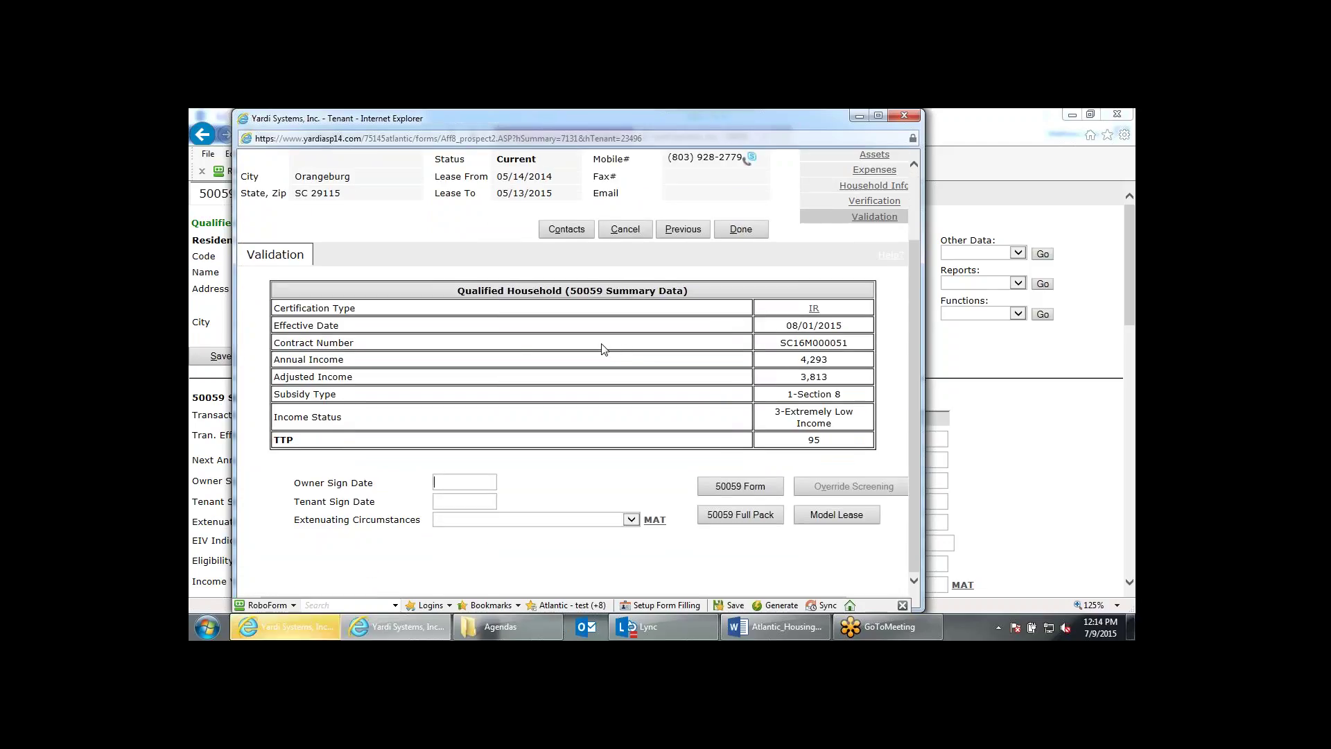
pyautogui.click(736, 228)
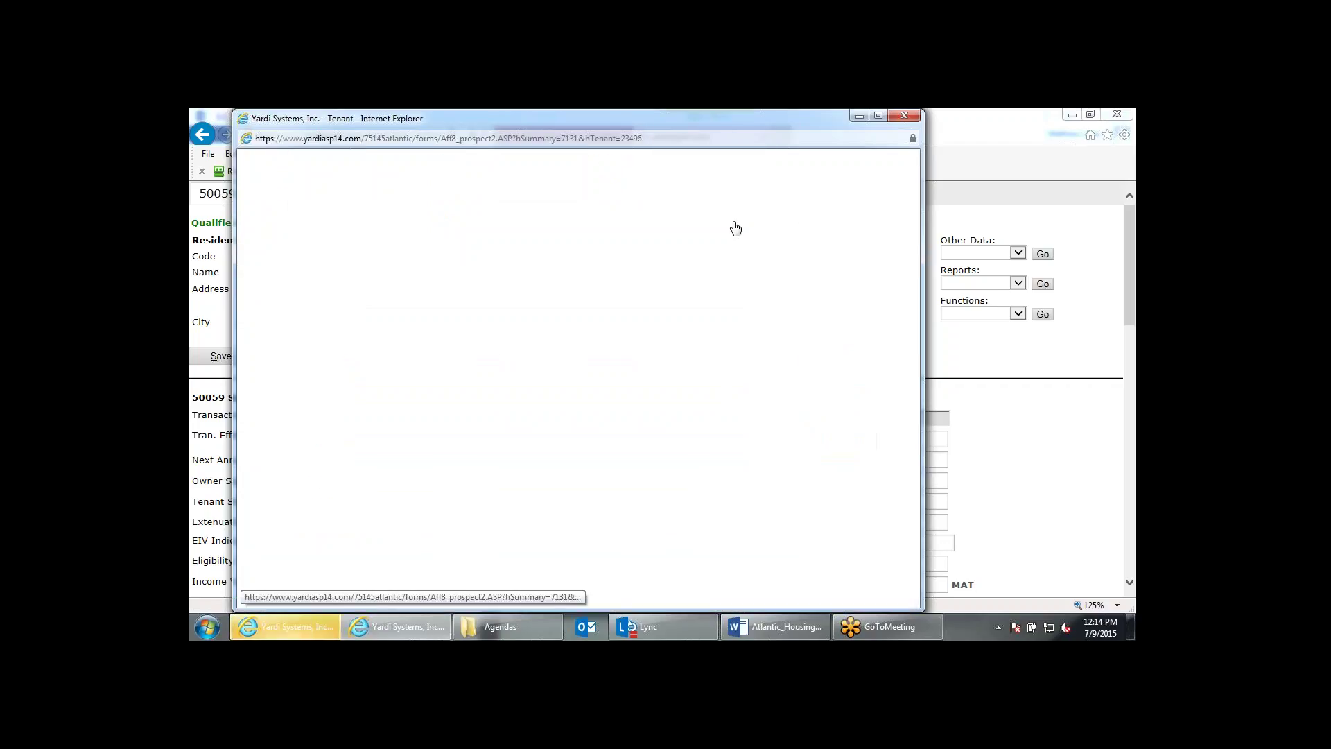
# Dismiss the reports list, close the 50059 tab, and go back to the Roosevelt Gardens home dashboard.
pyautogui.click(1001, 283)
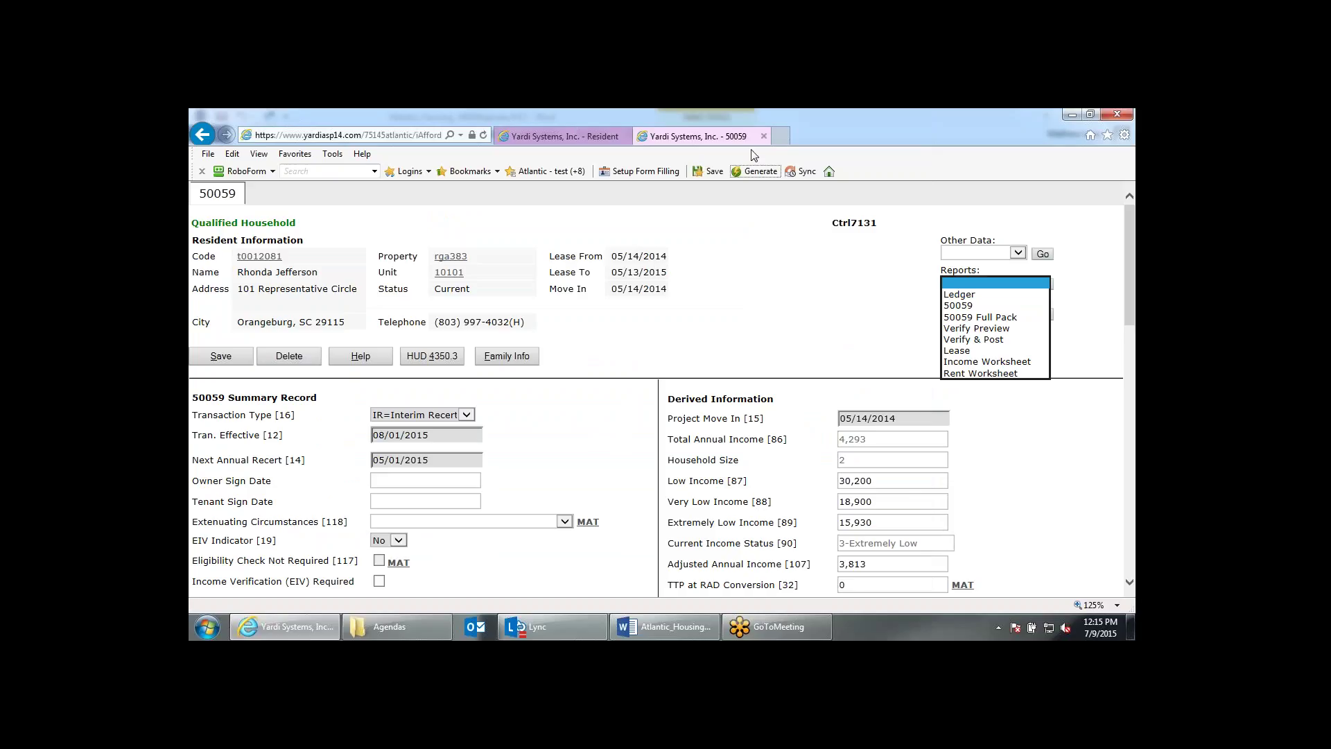
pyautogui.click(763, 137)
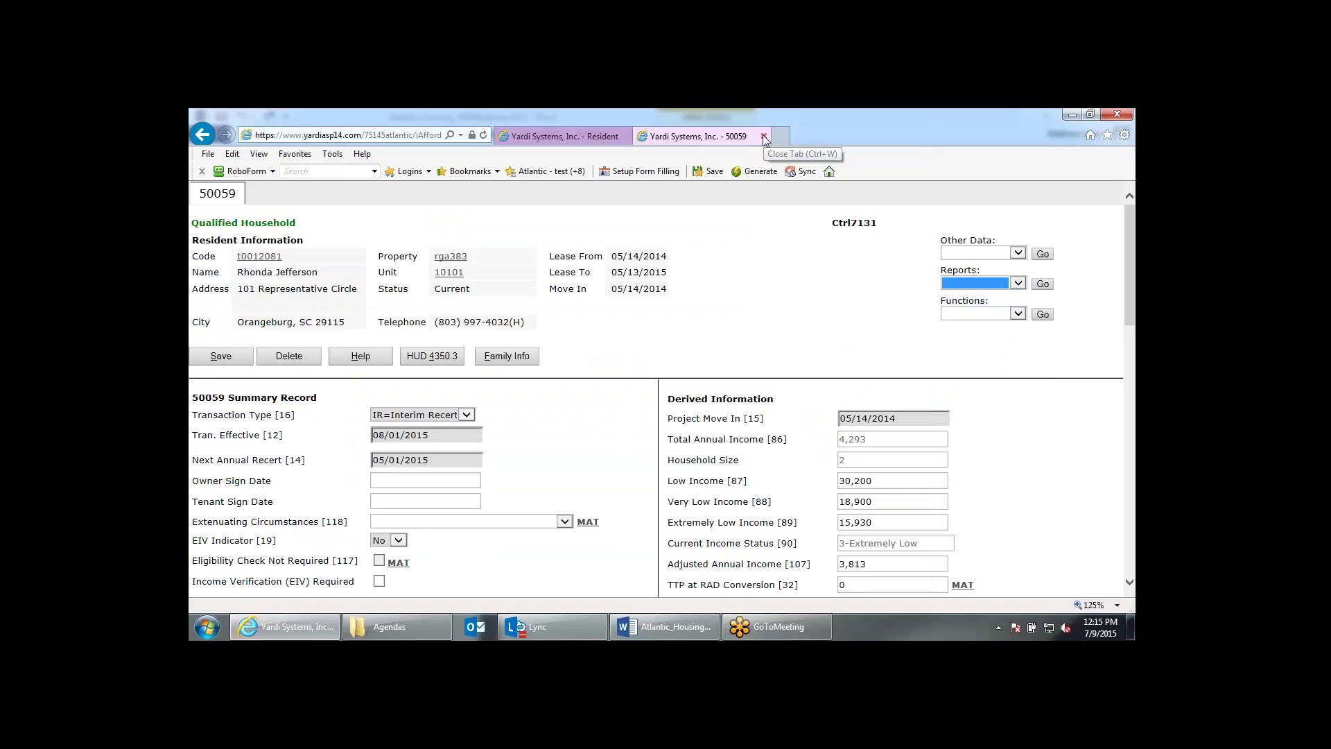
pyautogui.click(763, 136)
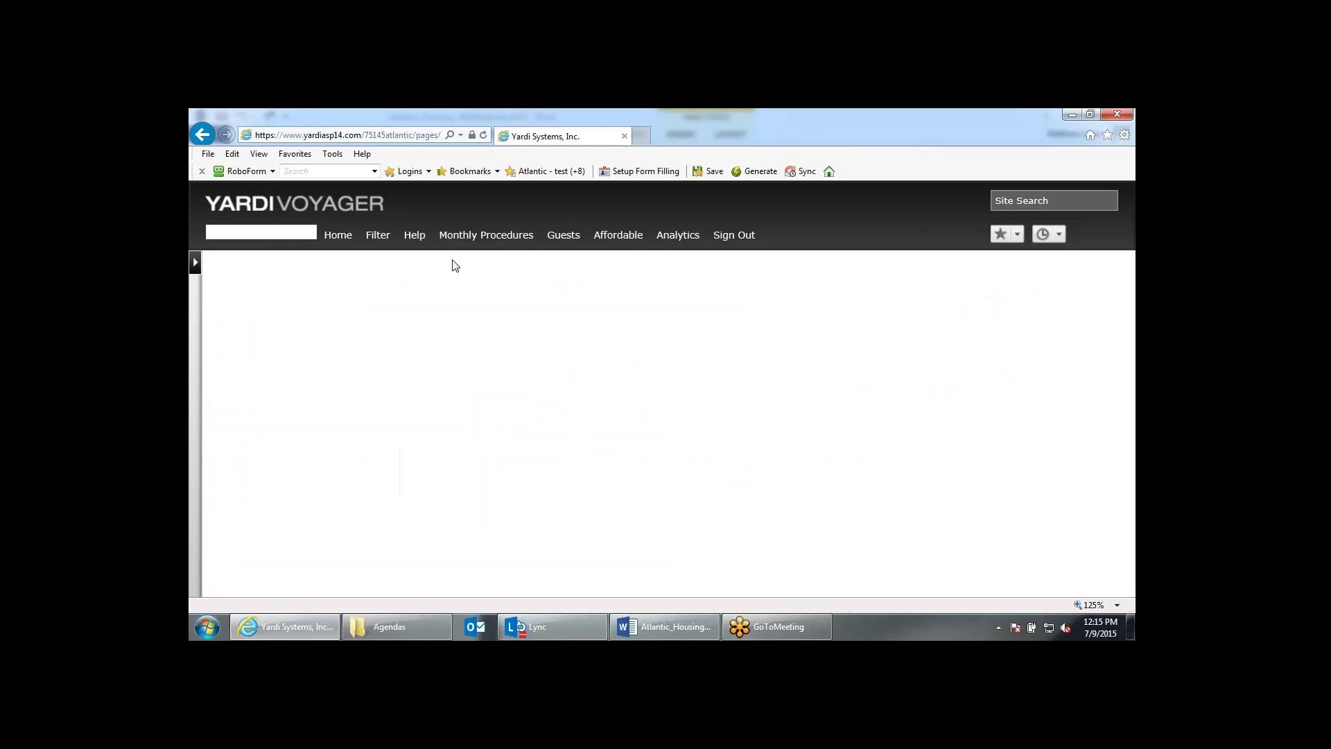
pyautogui.click(340, 237)
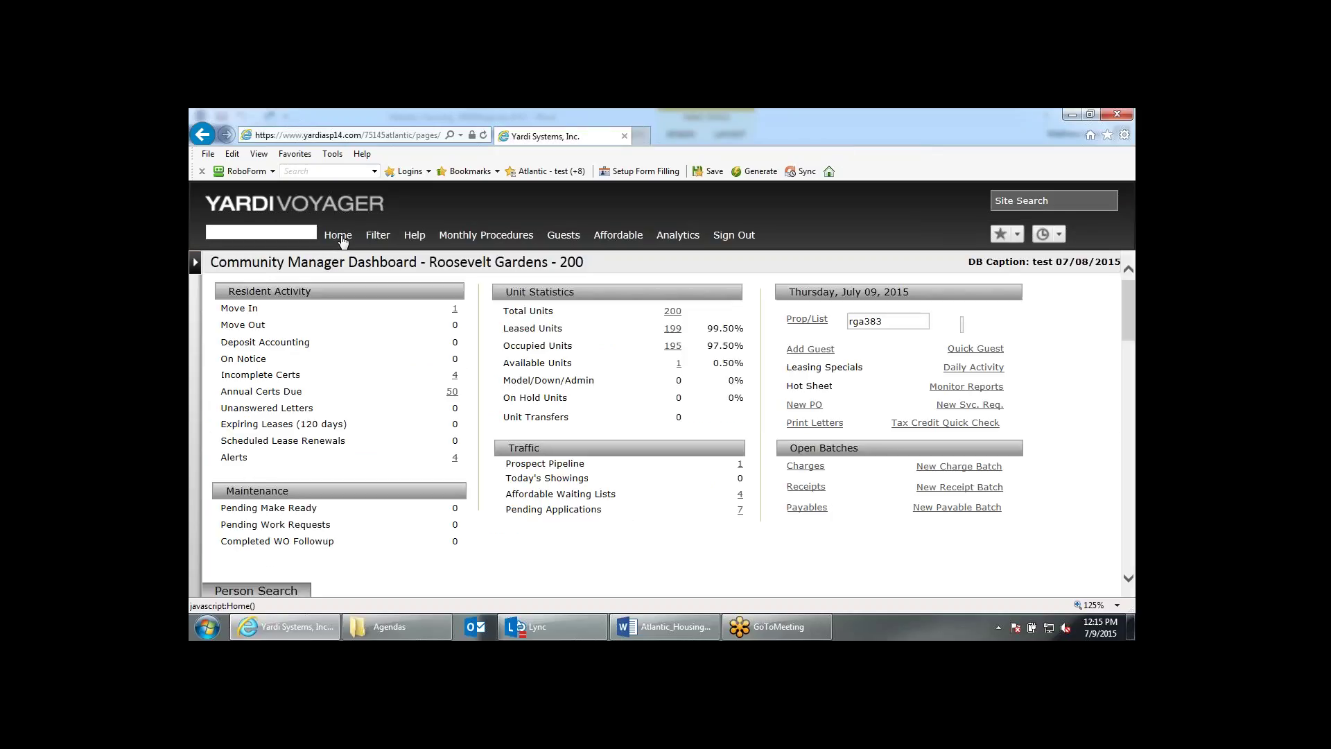
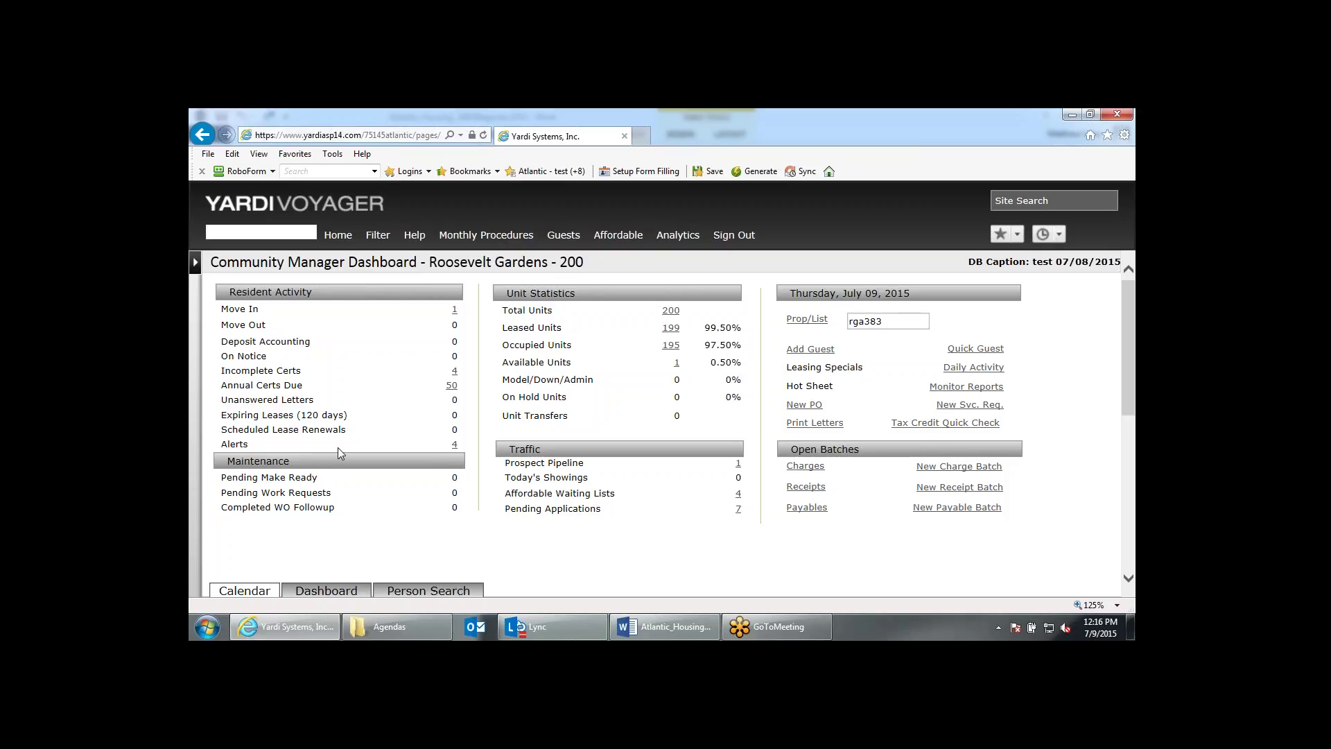
# Run a Person Search on the resident's corrected surname and open the first matching record.
pyautogui.scroll(-3, 339, 447)
pyautogui.click(414, 540)
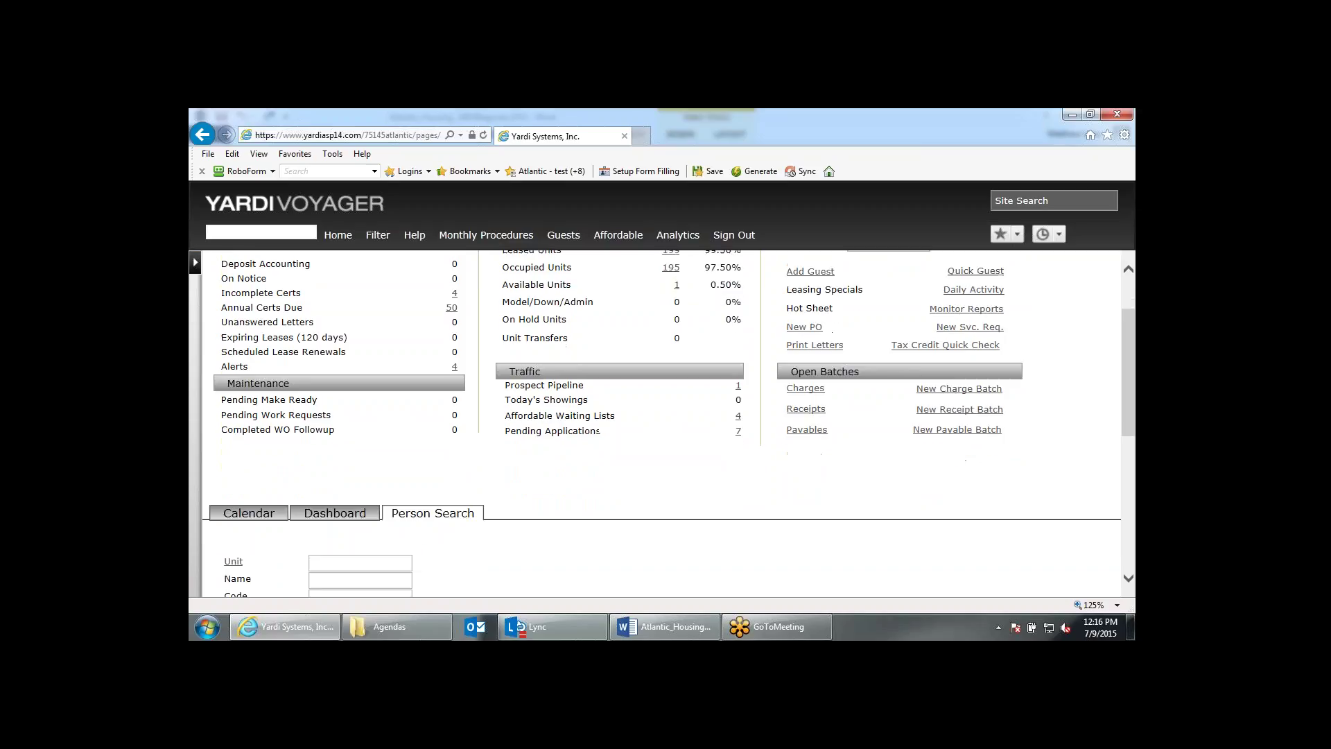
pyautogui.click(339, 453)
pyautogui.write('folge')
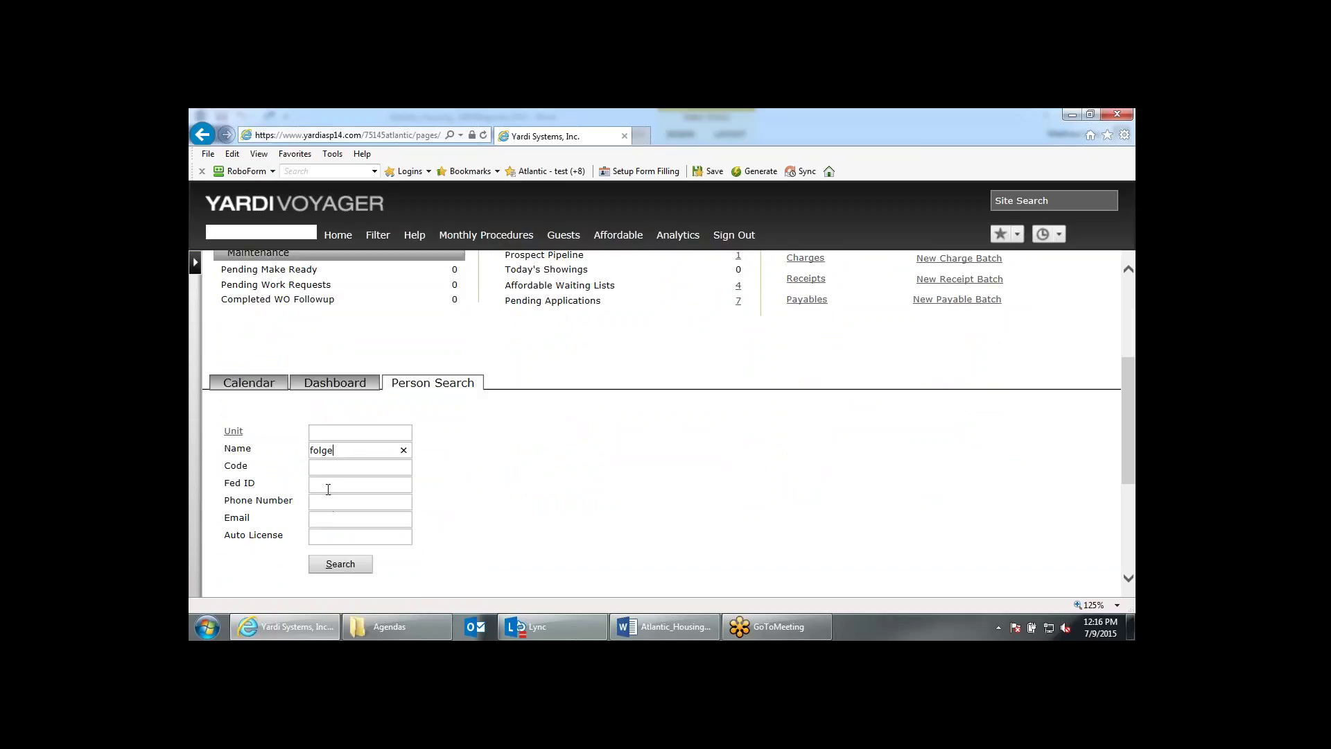
pyautogui.hotkey('ctrl', 'a')
pyautogui.write('fogle')
pyautogui.press('Return')
pyautogui.scroll(-1, 440, 444)
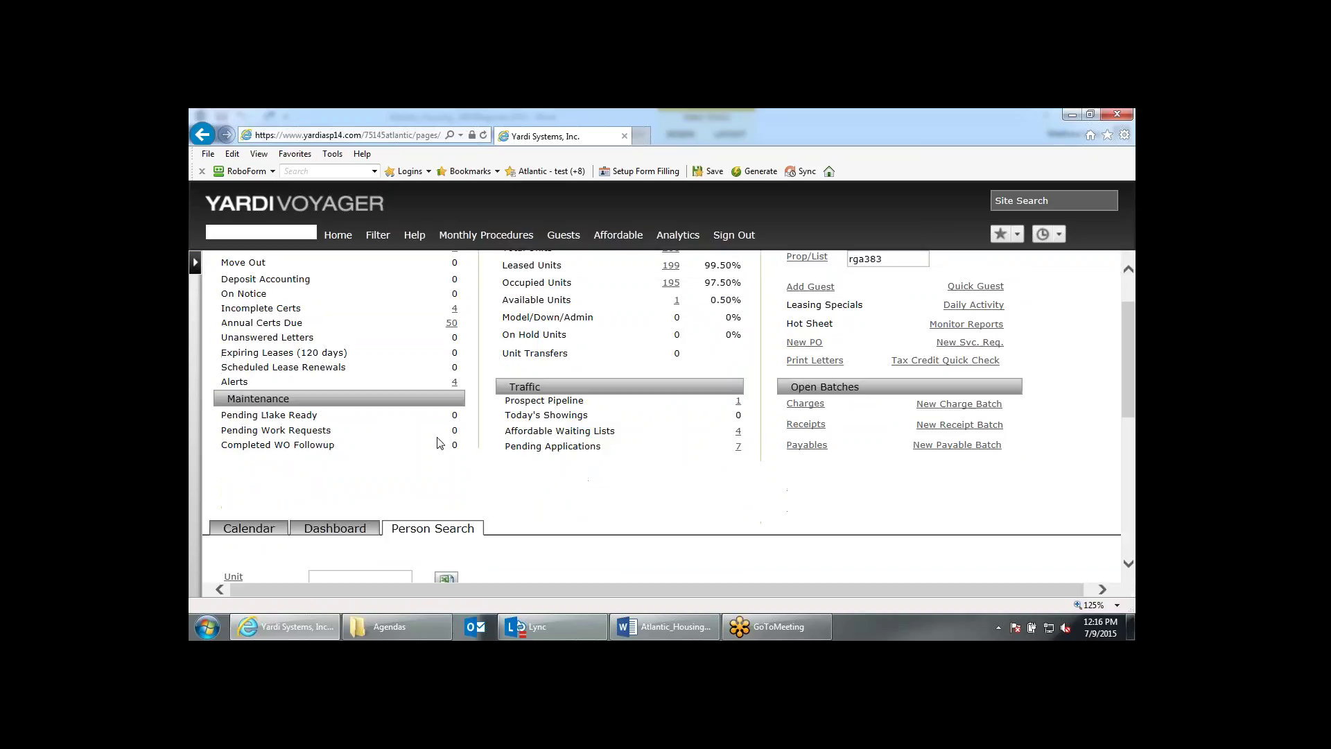
pyautogui.scroll(-2, 440, 444)
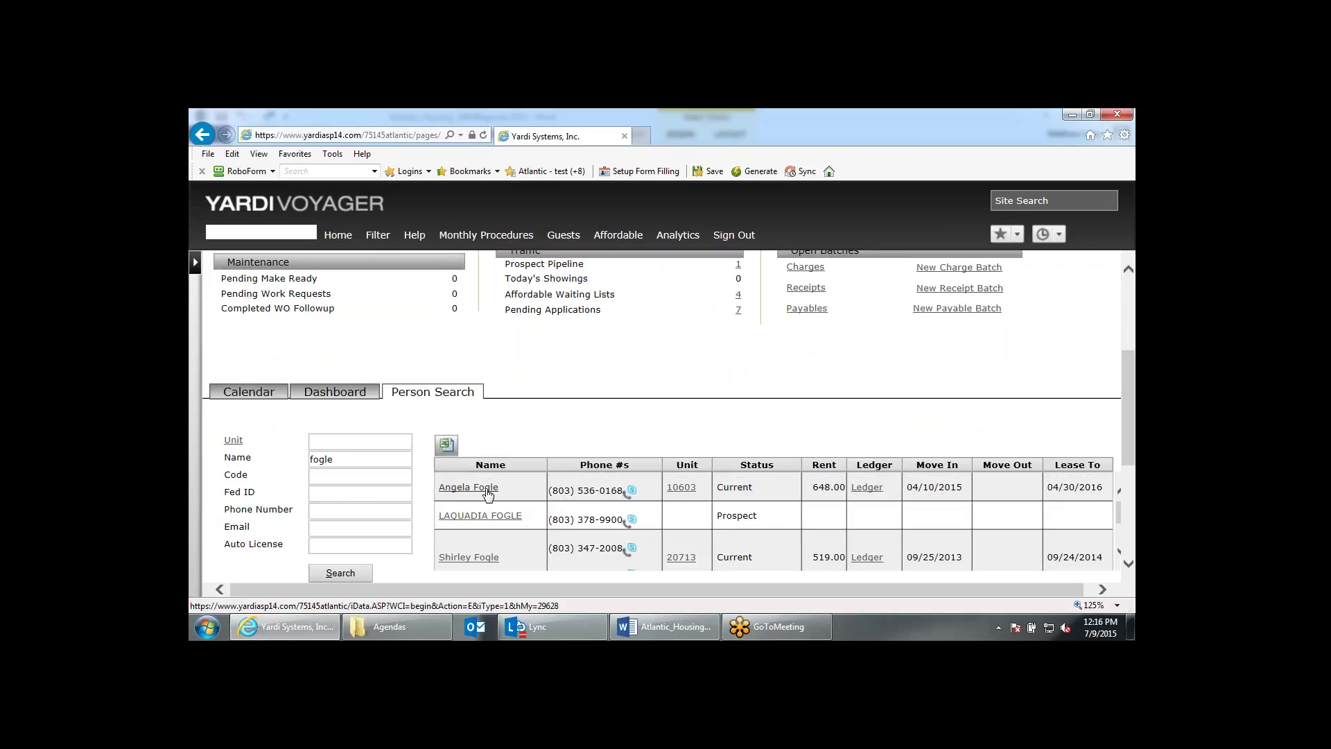
pyautogui.click(487, 494)
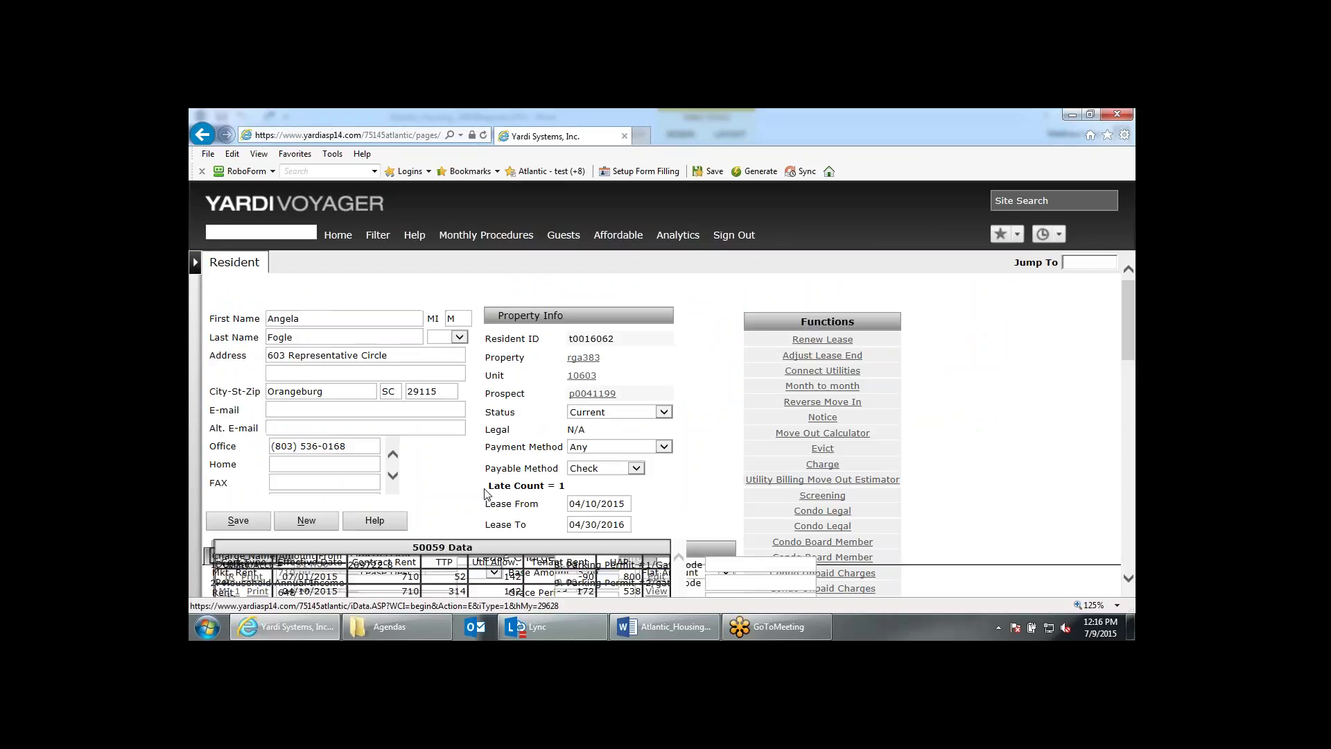
# Open the resident's 04/10/2015 MI-1 move-in certification from the Affordable 50059 Data table.
pyautogui.scroll(-2, 485, 495)
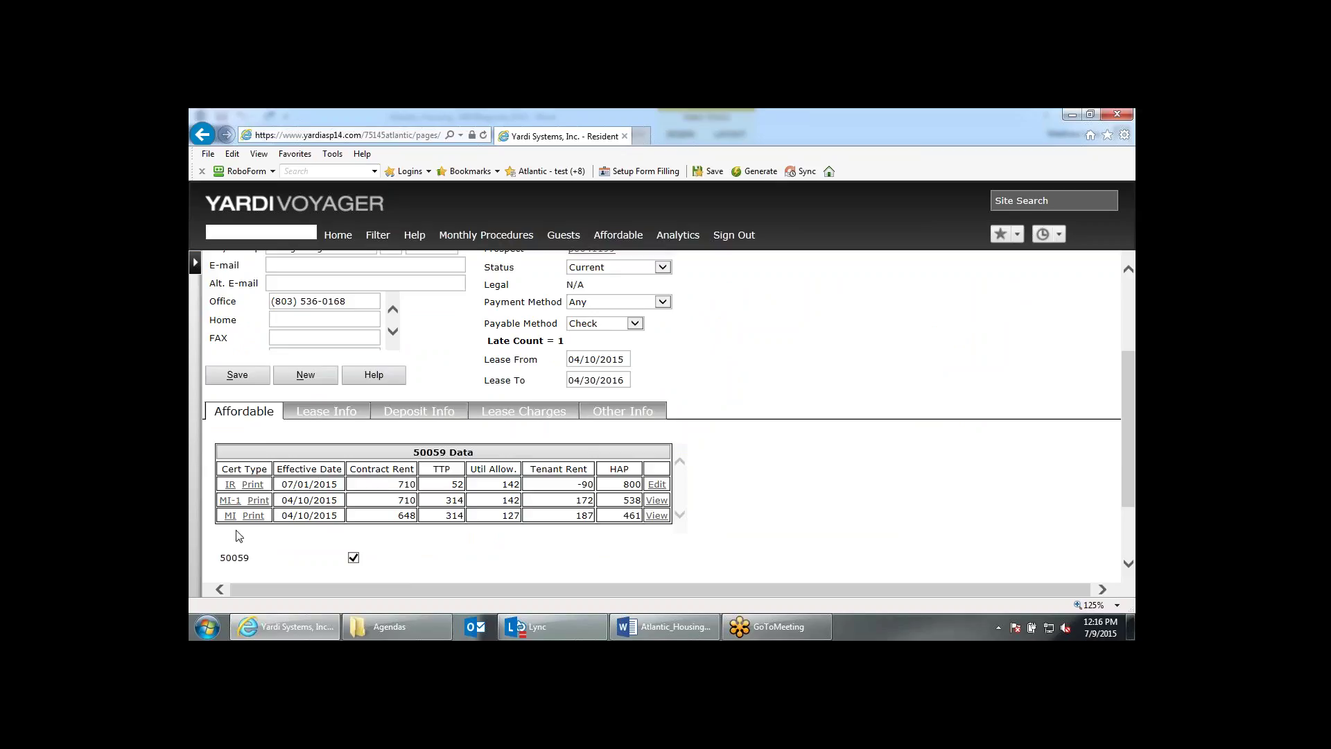
pyautogui.scroll(3, 238, 535)
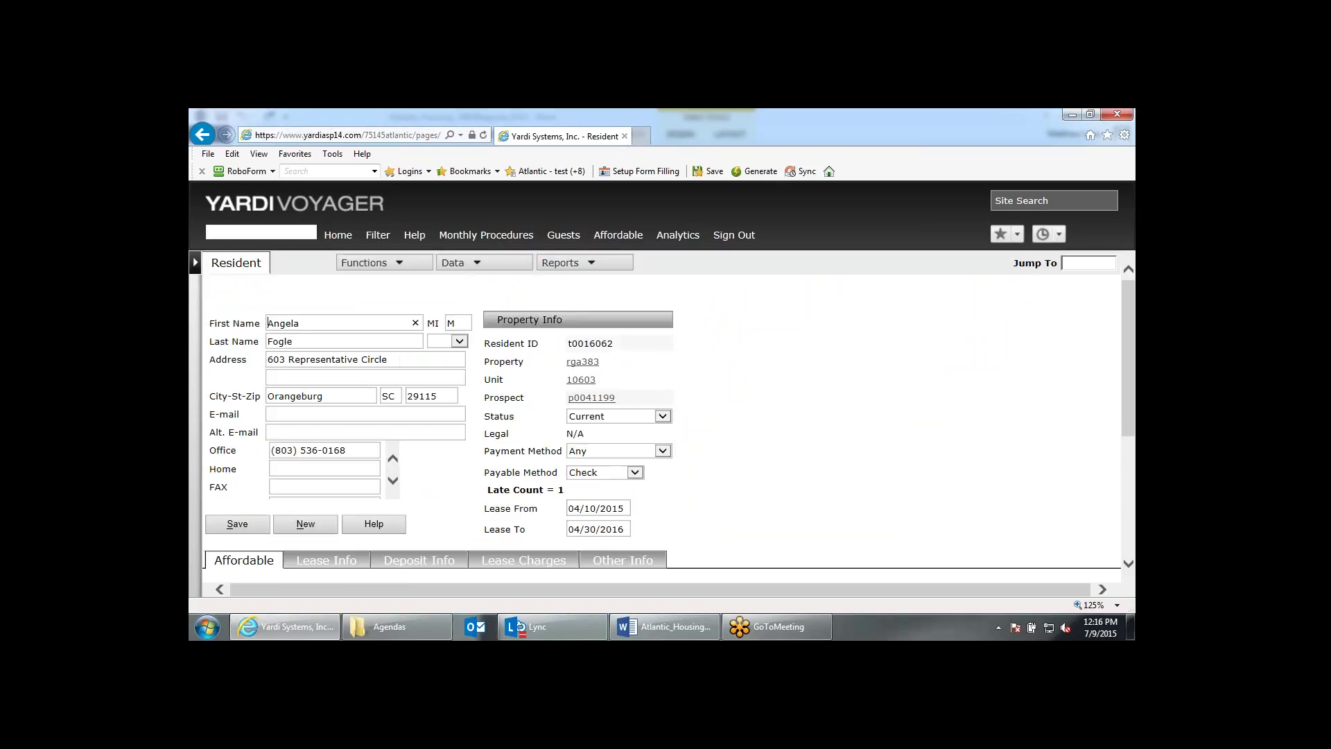
pyautogui.scroll(-4, 249, 485)
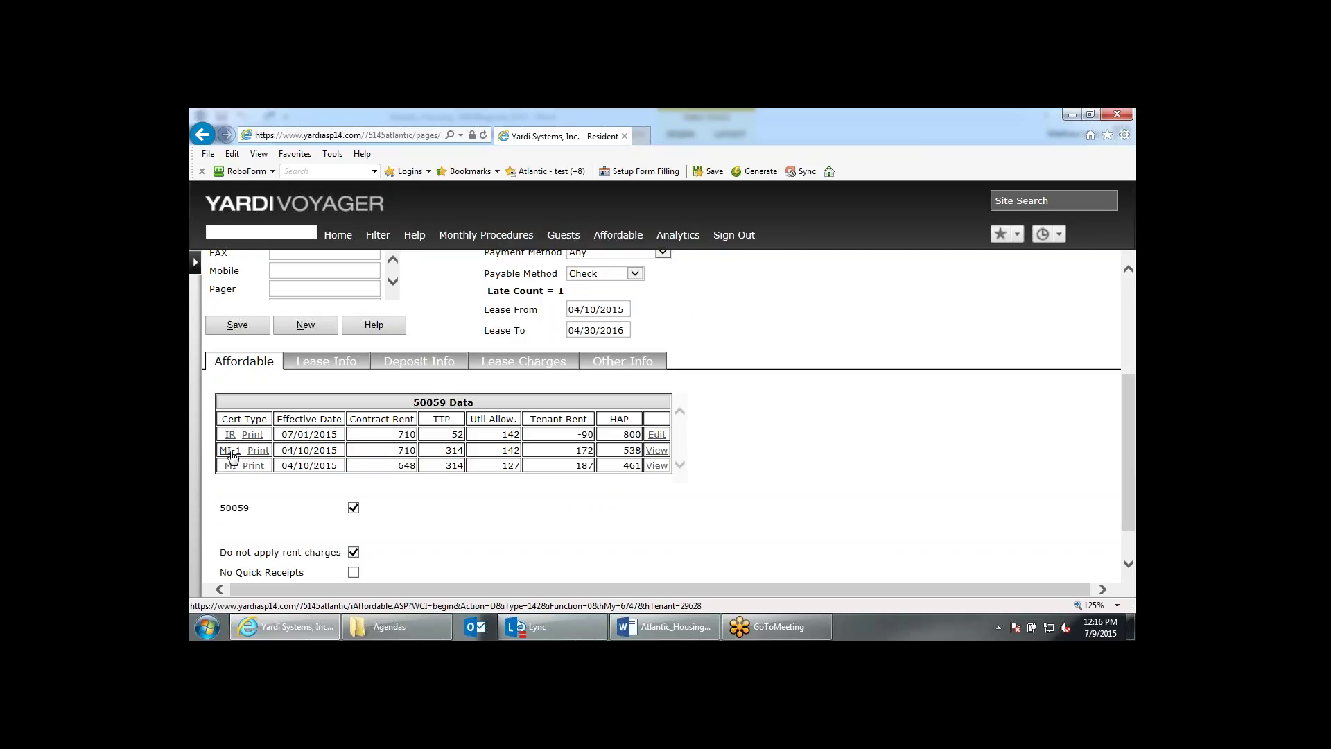
pyautogui.click(231, 452)
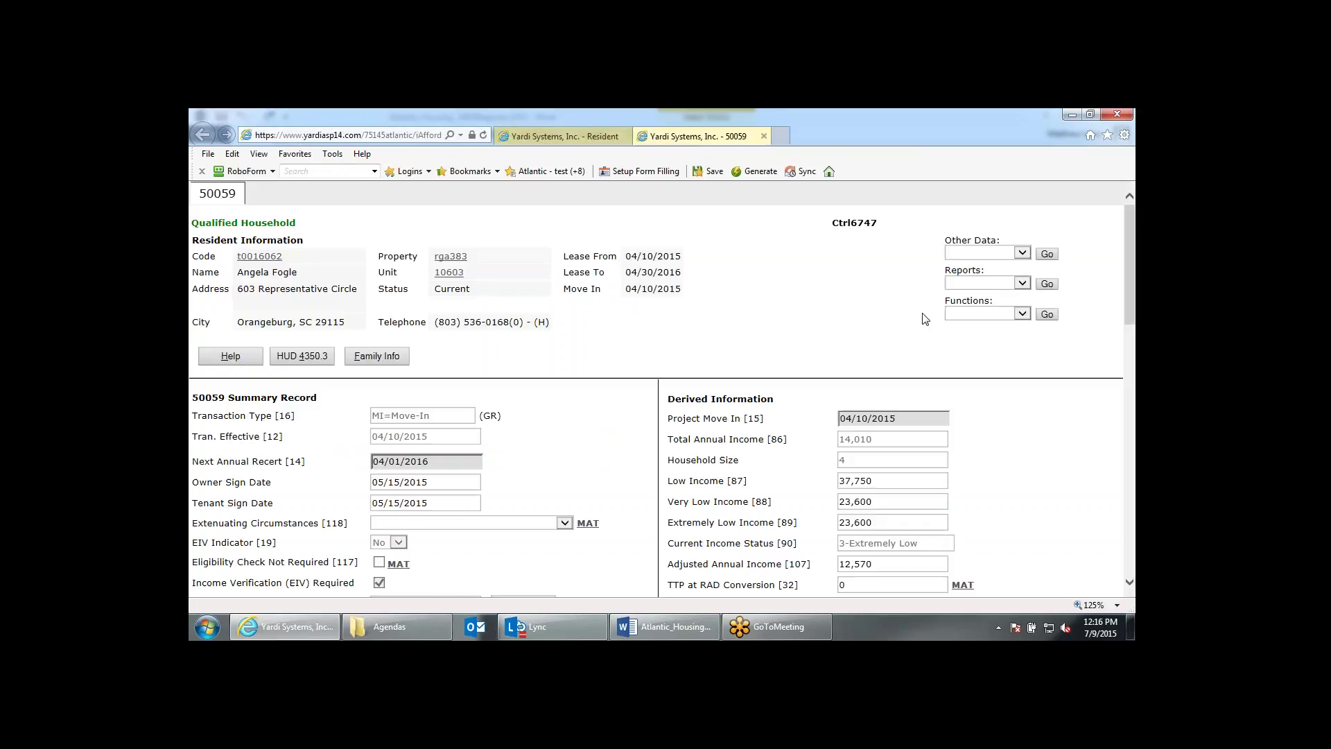
# Create a correction of the move-in certification with EIV Indicator set to Yes and save it.
pyautogui.click(1013, 315)
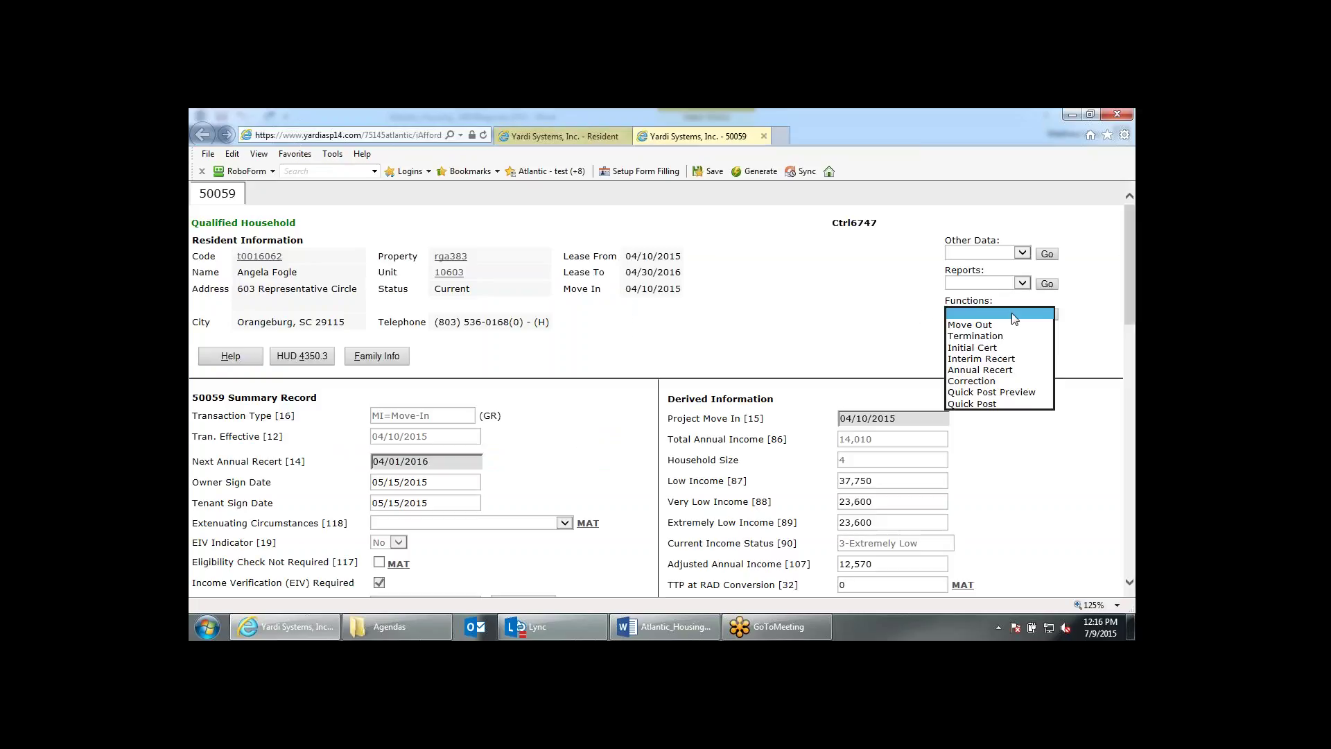
pyautogui.click(995, 387)
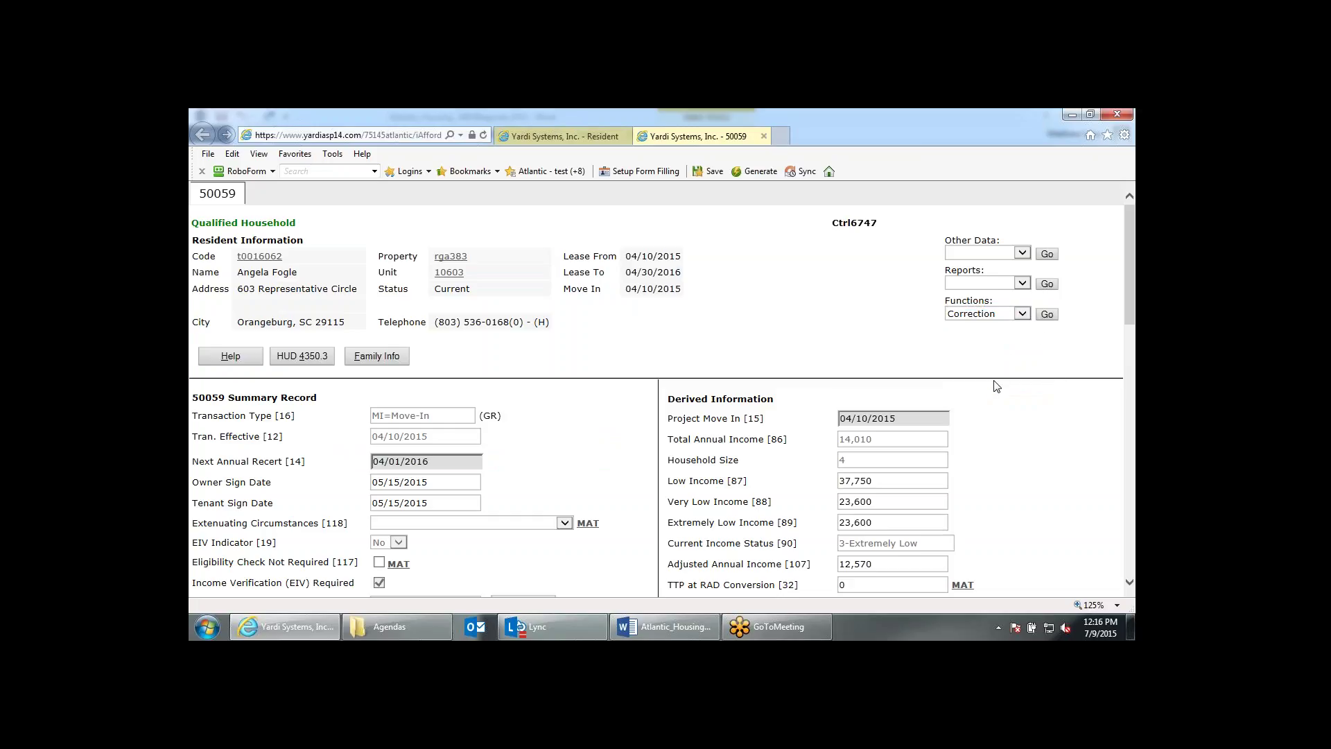
pyautogui.click(1046, 314)
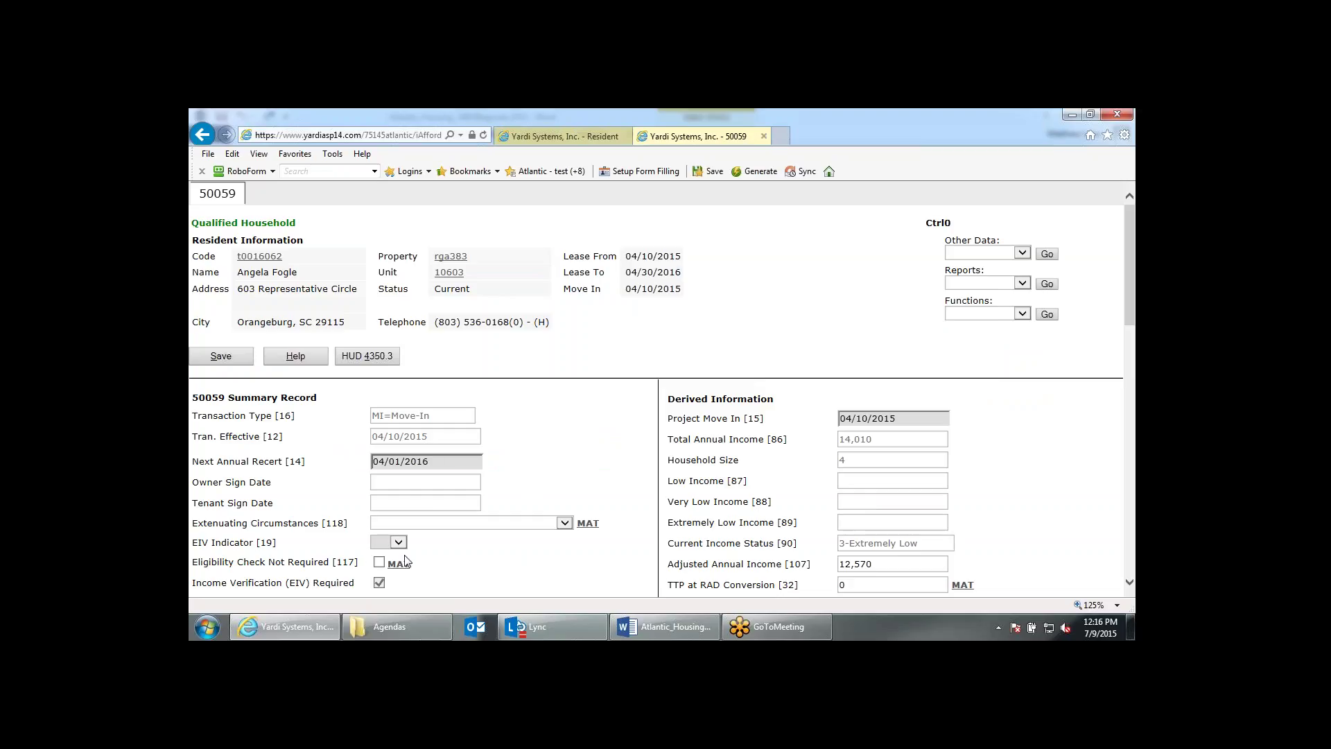
pyautogui.click(400, 543)
pyautogui.click(395, 564)
pyautogui.click(240, 358)
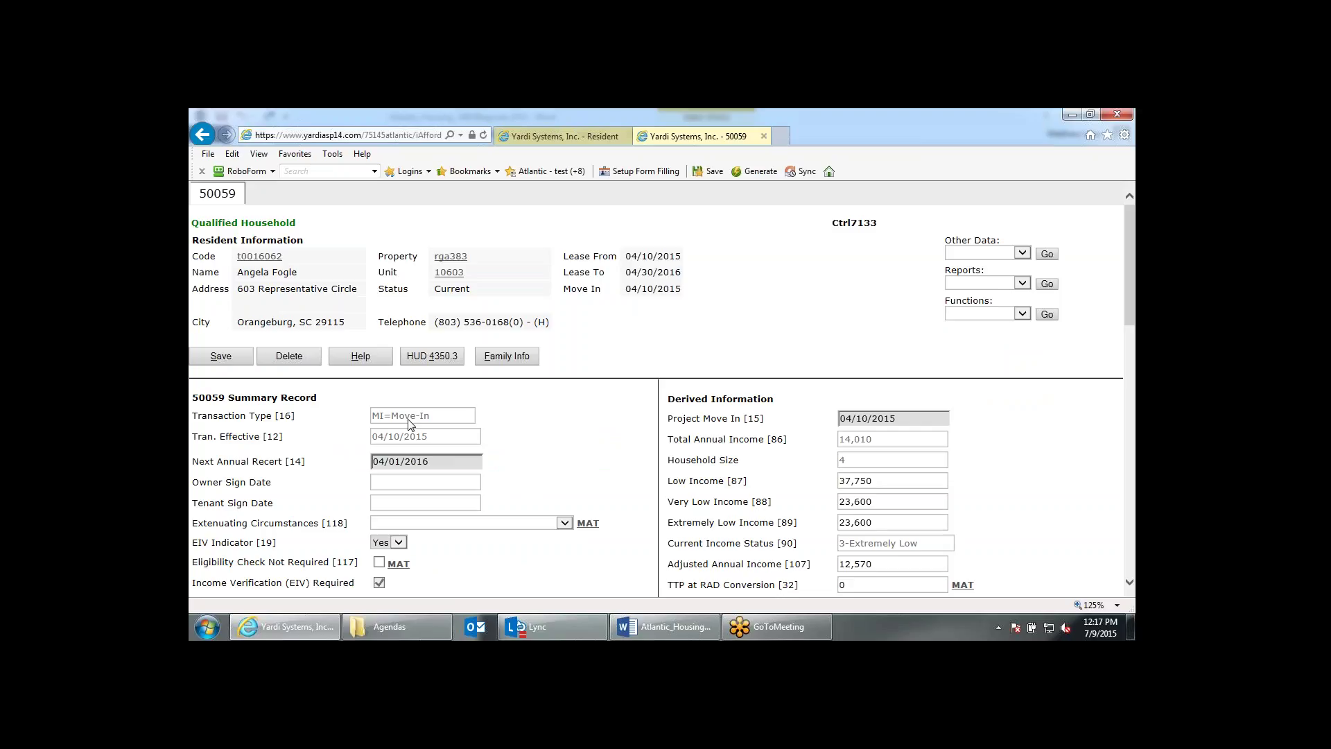
# Confirm the correction type is 2=Corrects Owner or CA cert errors.
pyautogui.scroll(-5, 409, 424)
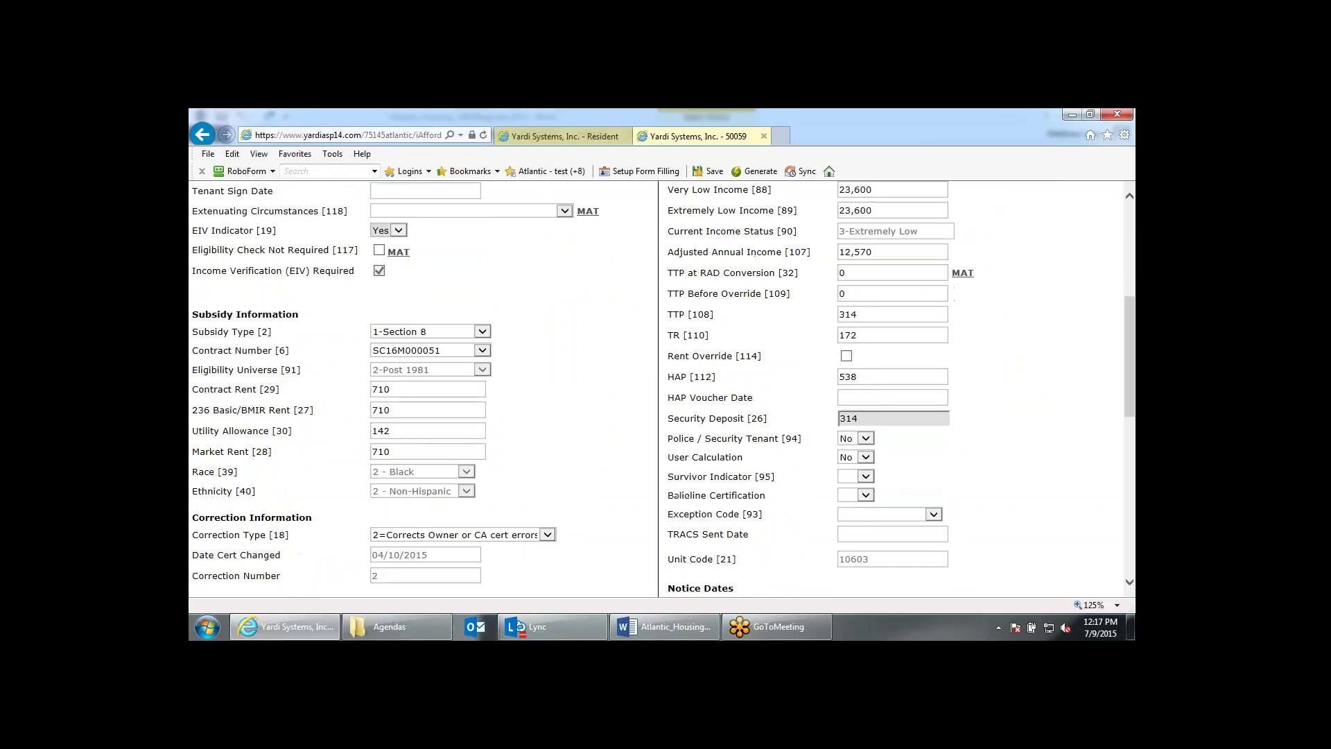
pyautogui.scroll(-1, 416, 388)
pyautogui.moveTo(193, 455); pyautogui.dragTo(288, 460)
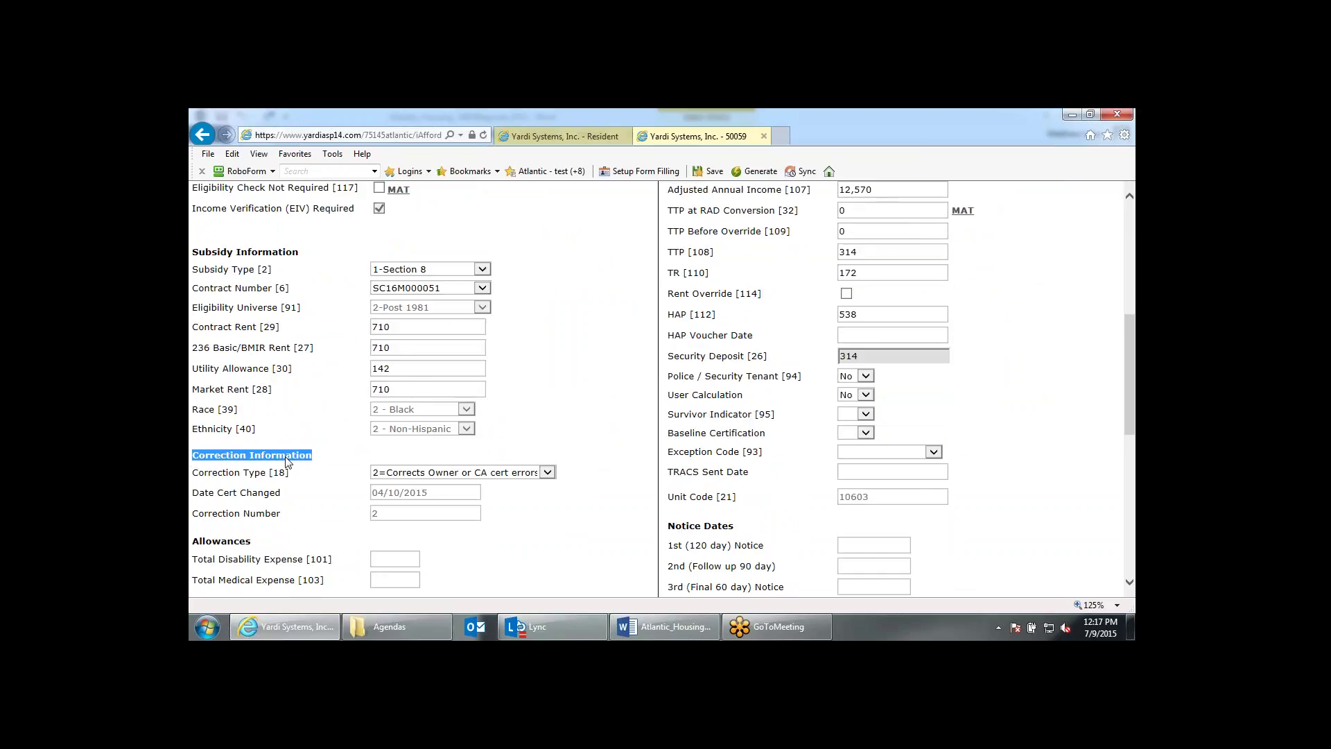
pyautogui.click(547, 474)
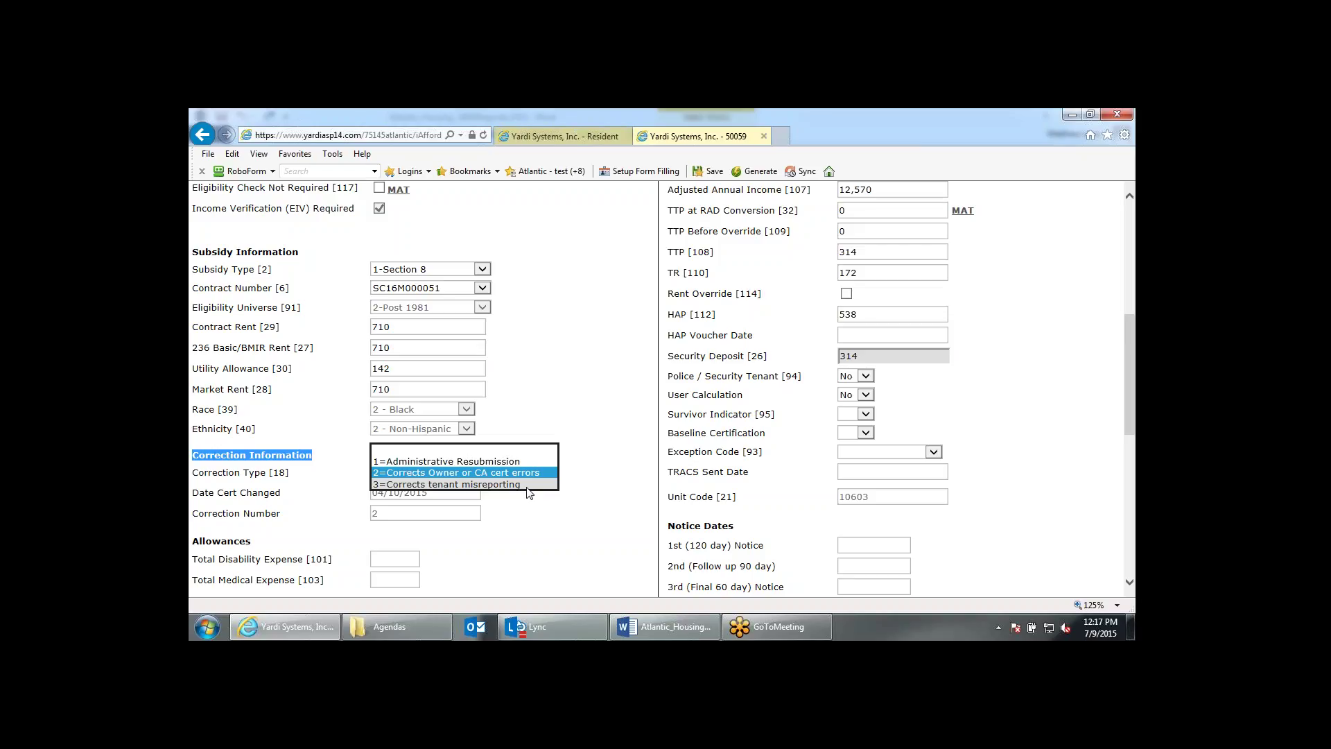
pyautogui.click(538, 508)
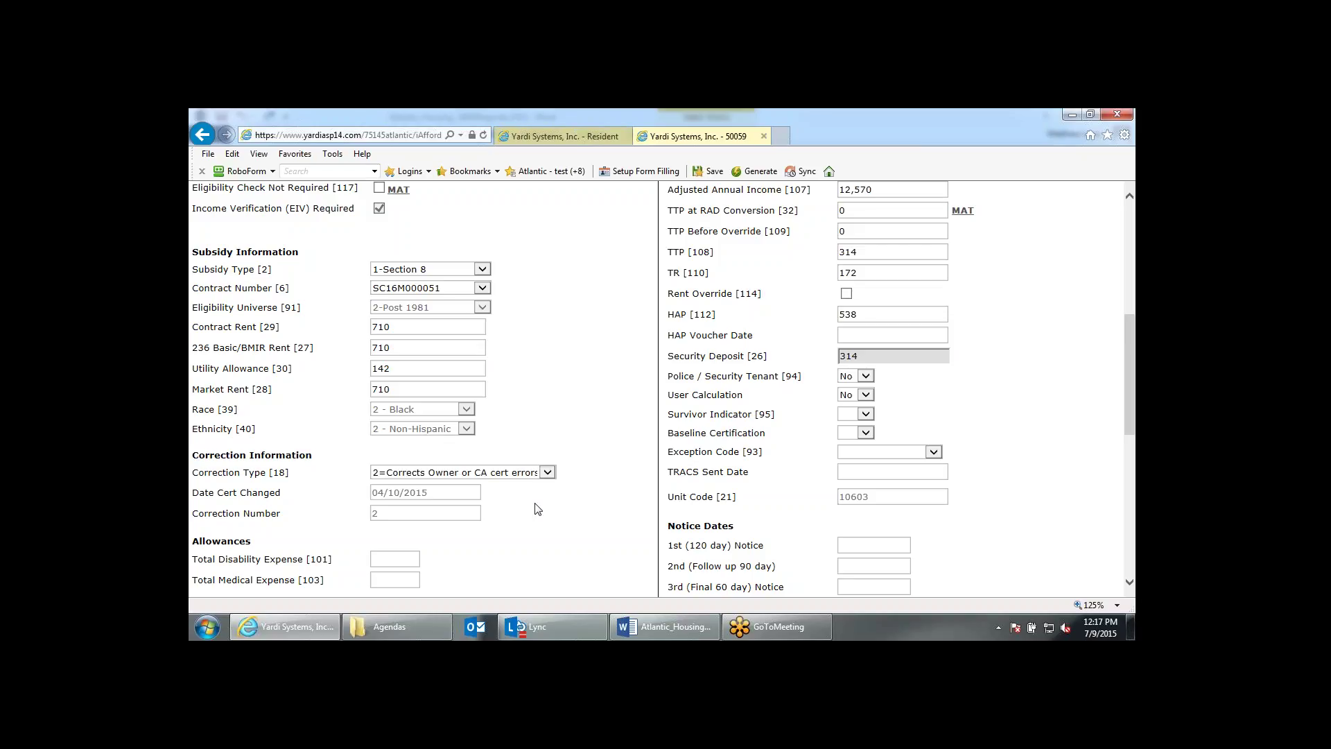
pyautogui.scroll(5, 538, 510)
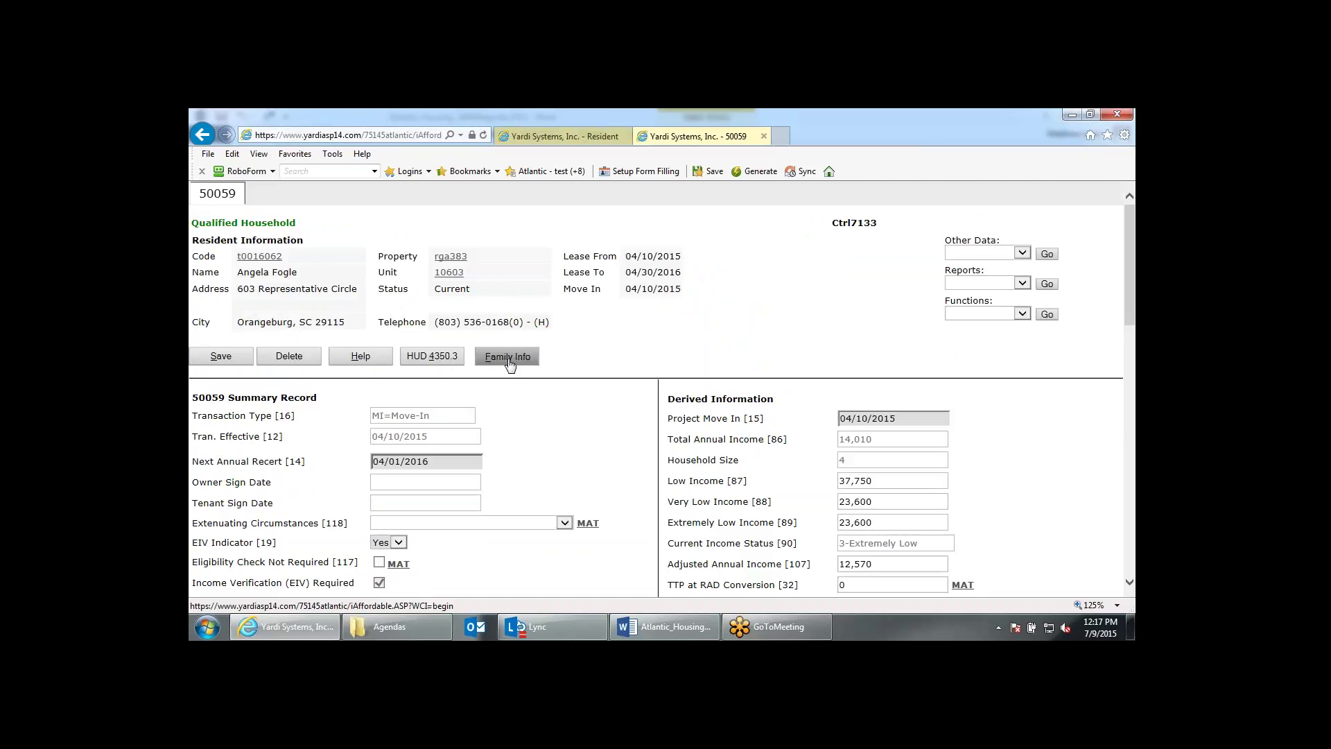
# Edit and save the head of household's member record under Family Info.
pyautogui.click(508, 357)
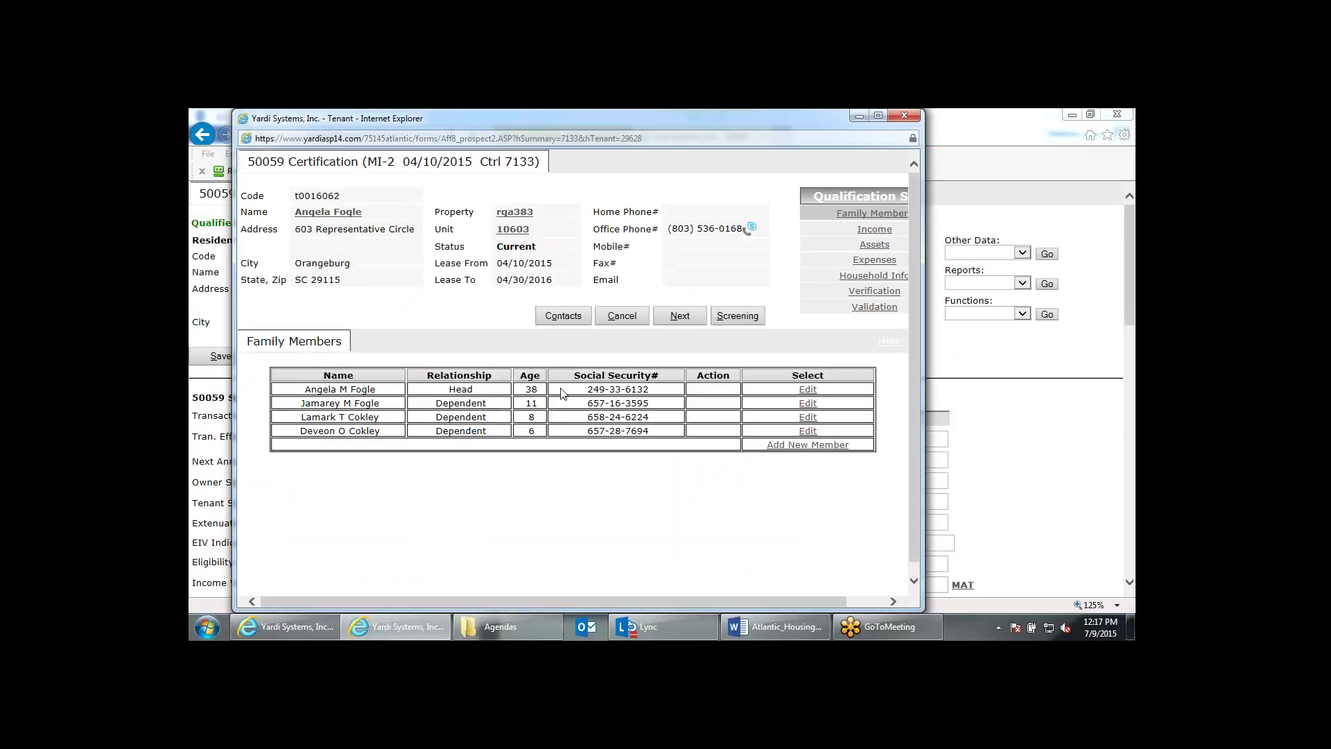
pyautogui.click(808, 390)
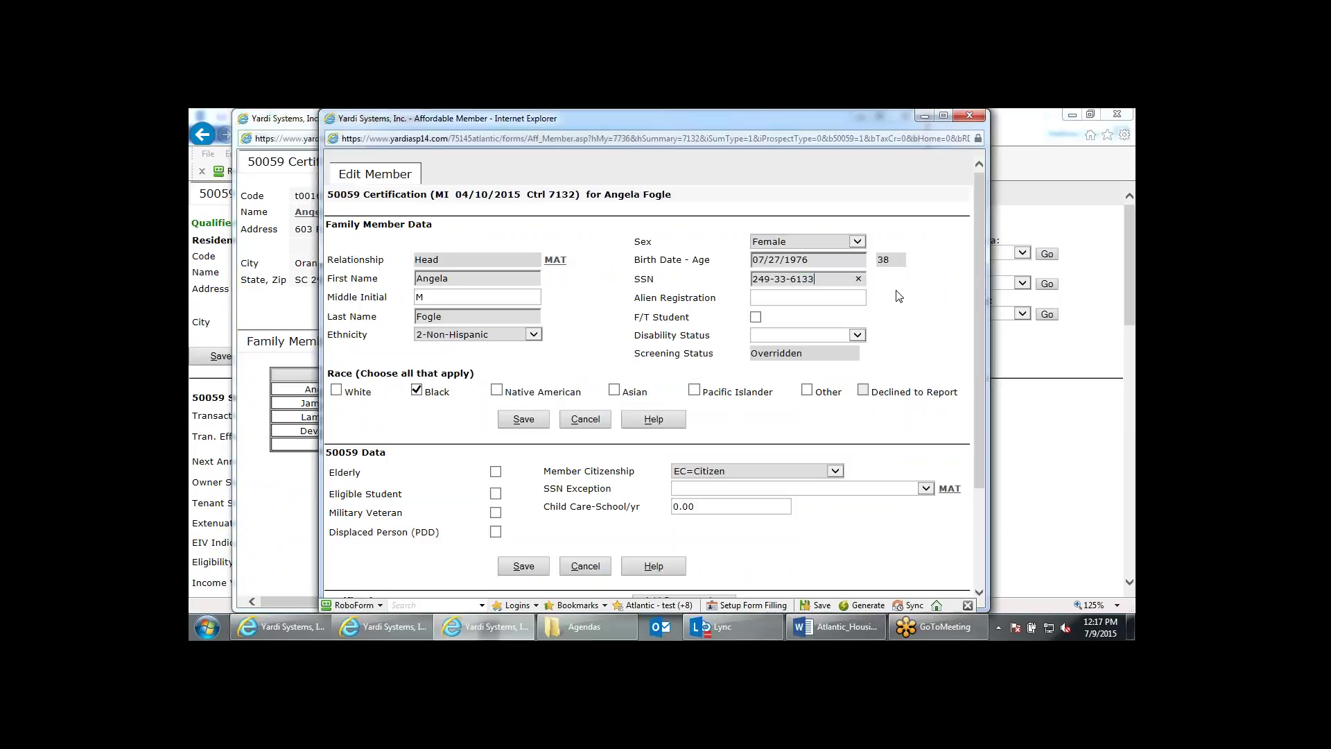
pyautogui.click(532, 425)
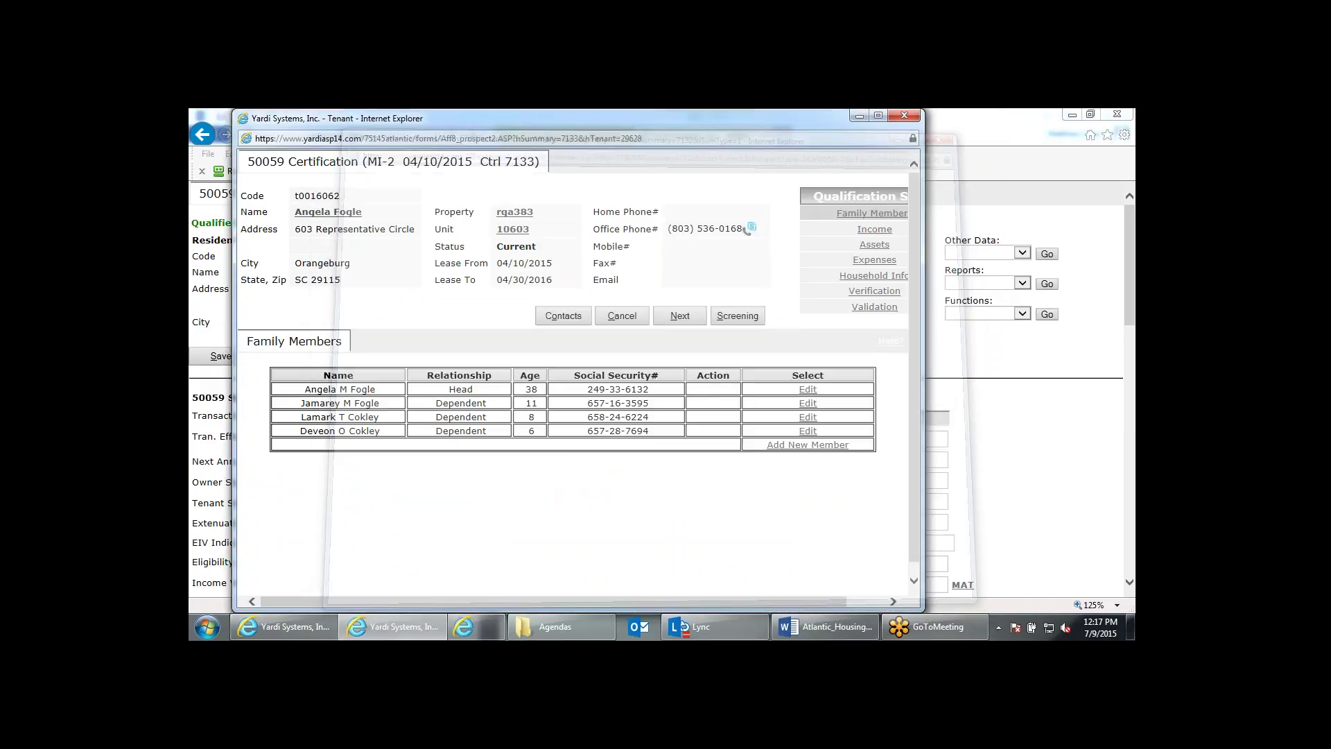
# Advance through Income, Assets, Expenses, Household and Verification, then finish qualification with adjusted income 12,570.
pyautogui.click(679, 316)
pyautogui.click(680, 316)
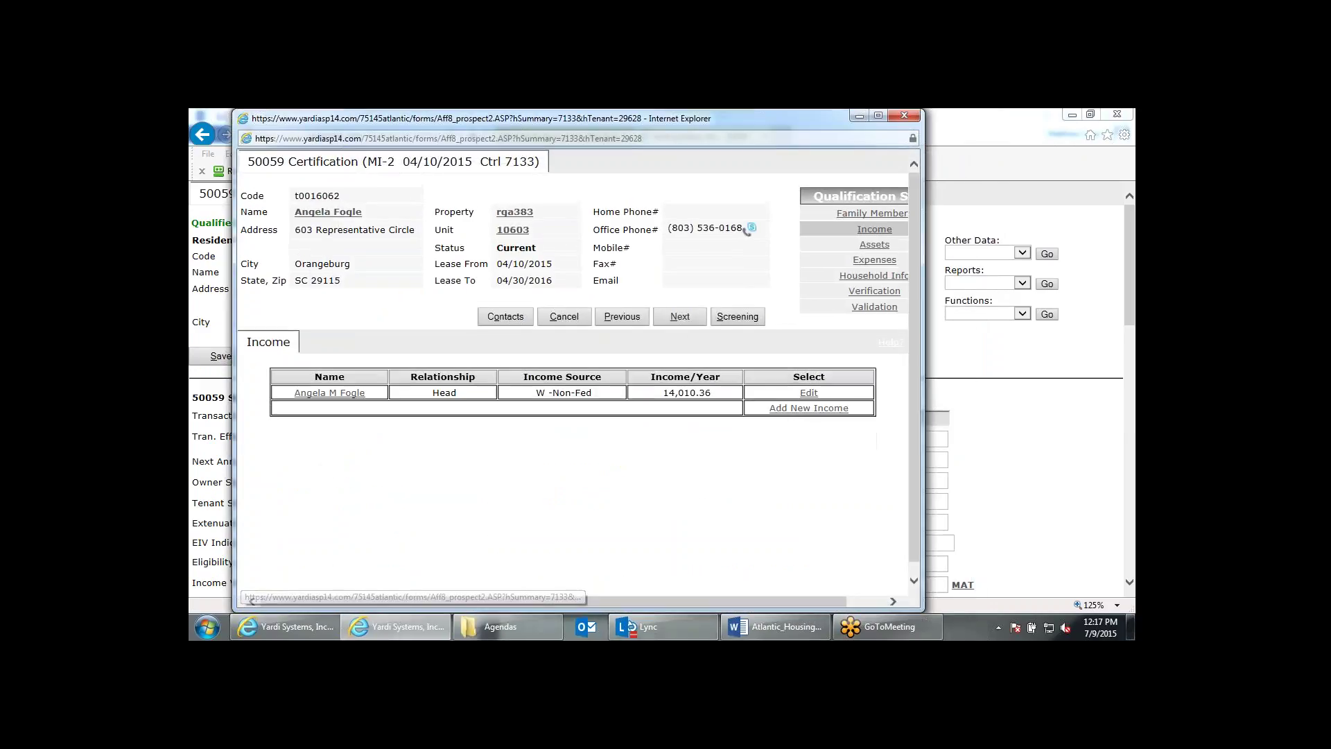
pyautogui.click(679, 316)
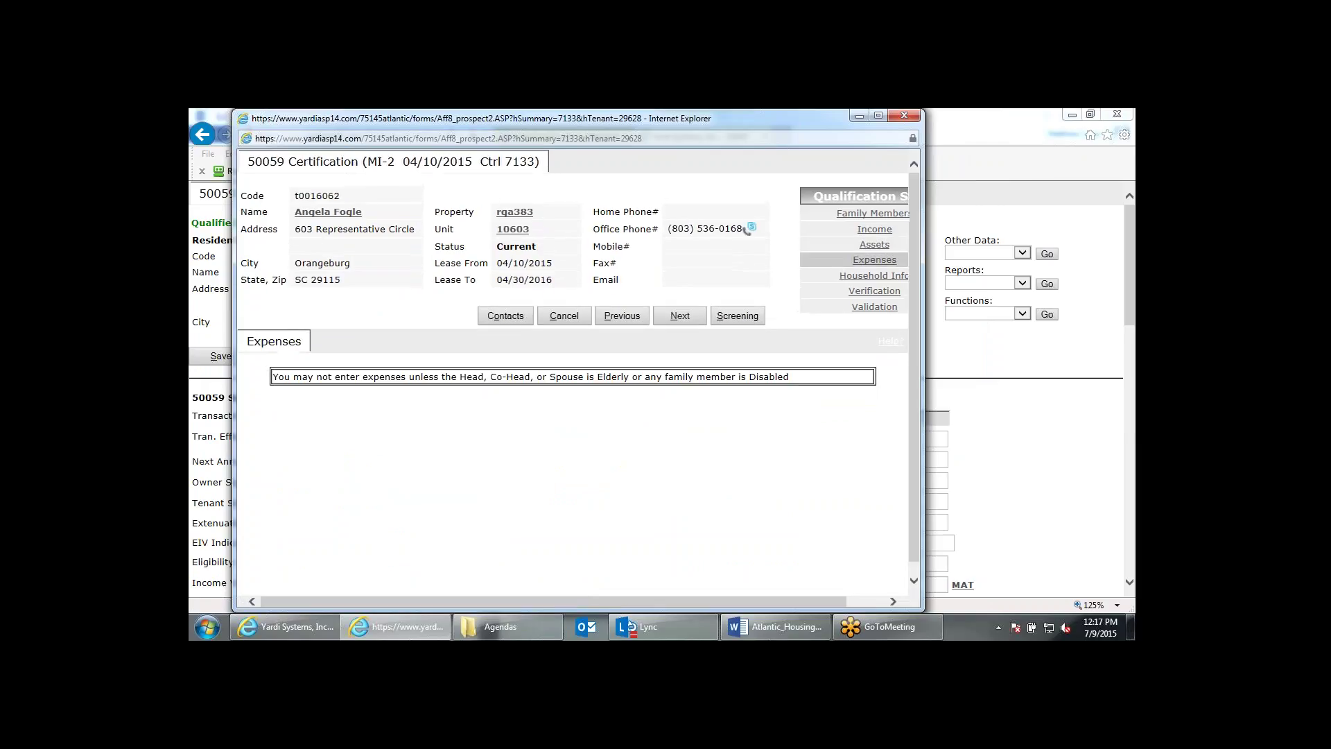
pyautogui.click(679, 316)
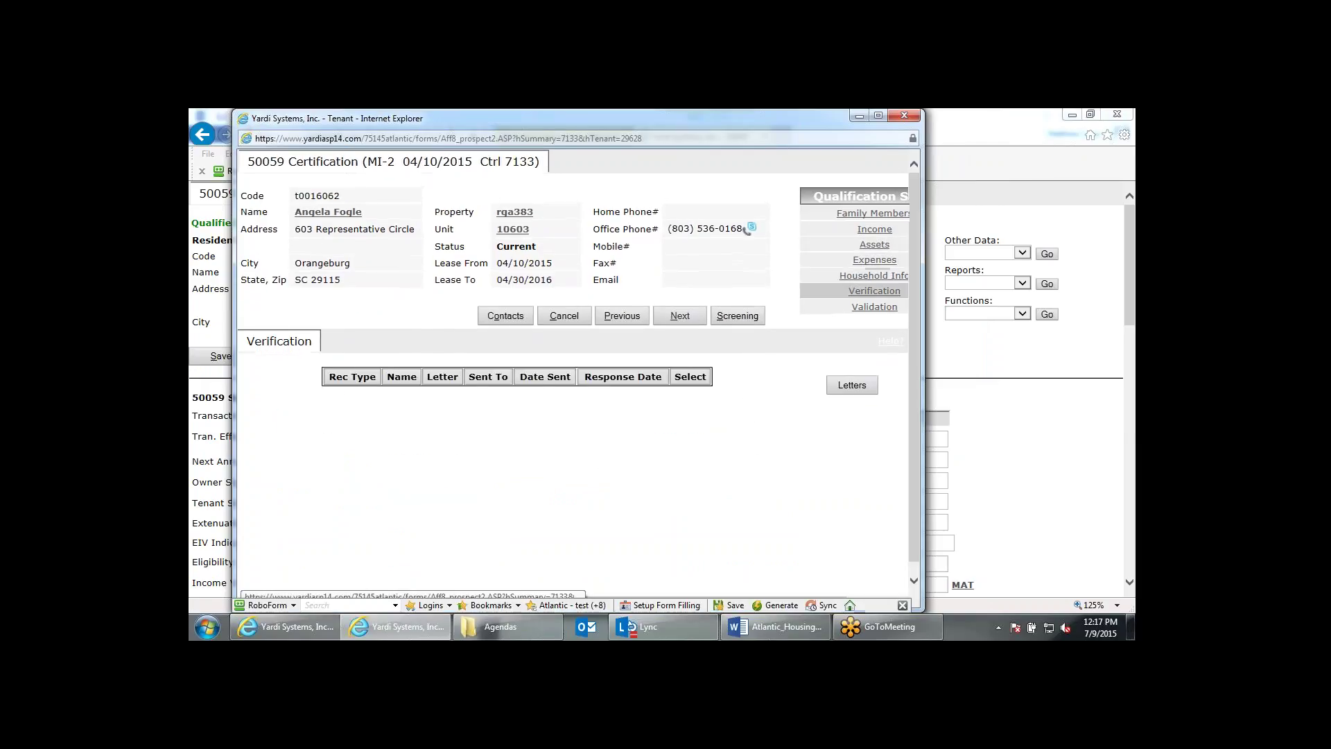
pyautogui.click(679, 316)
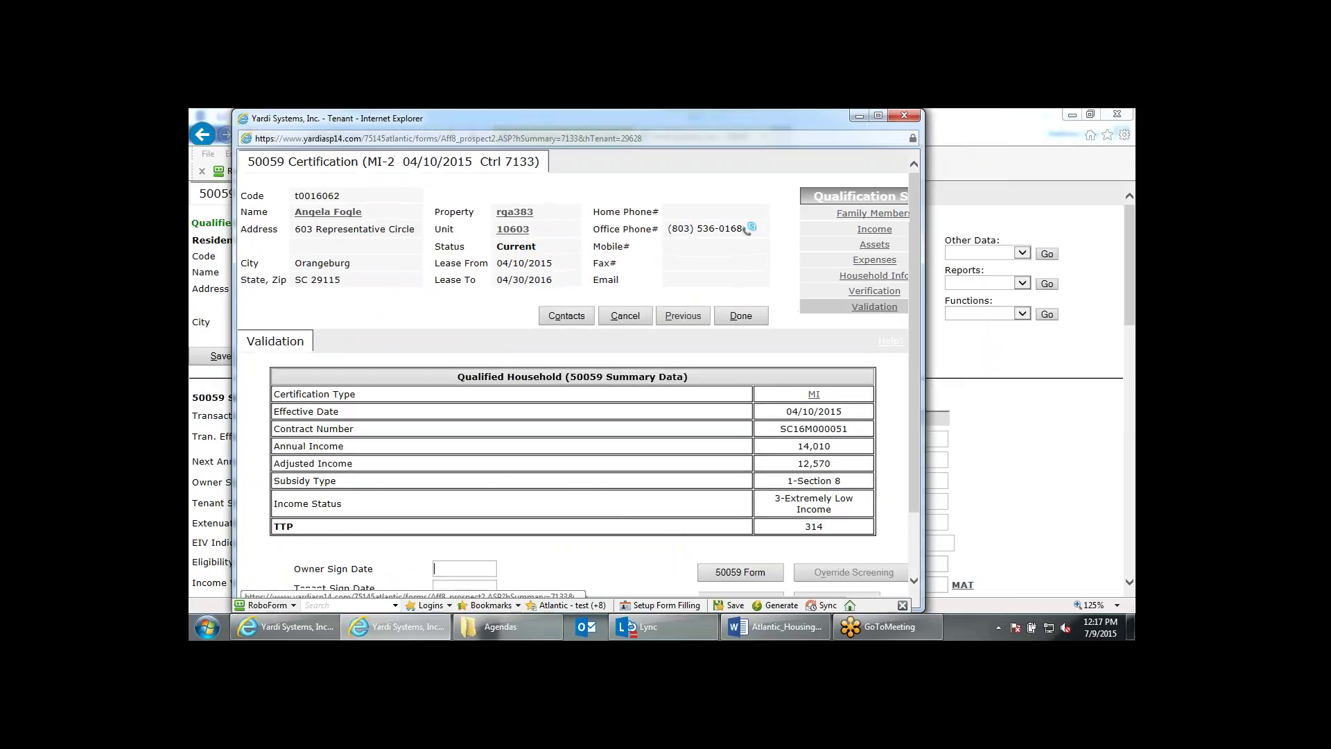
pyautogui.click(748, 317)
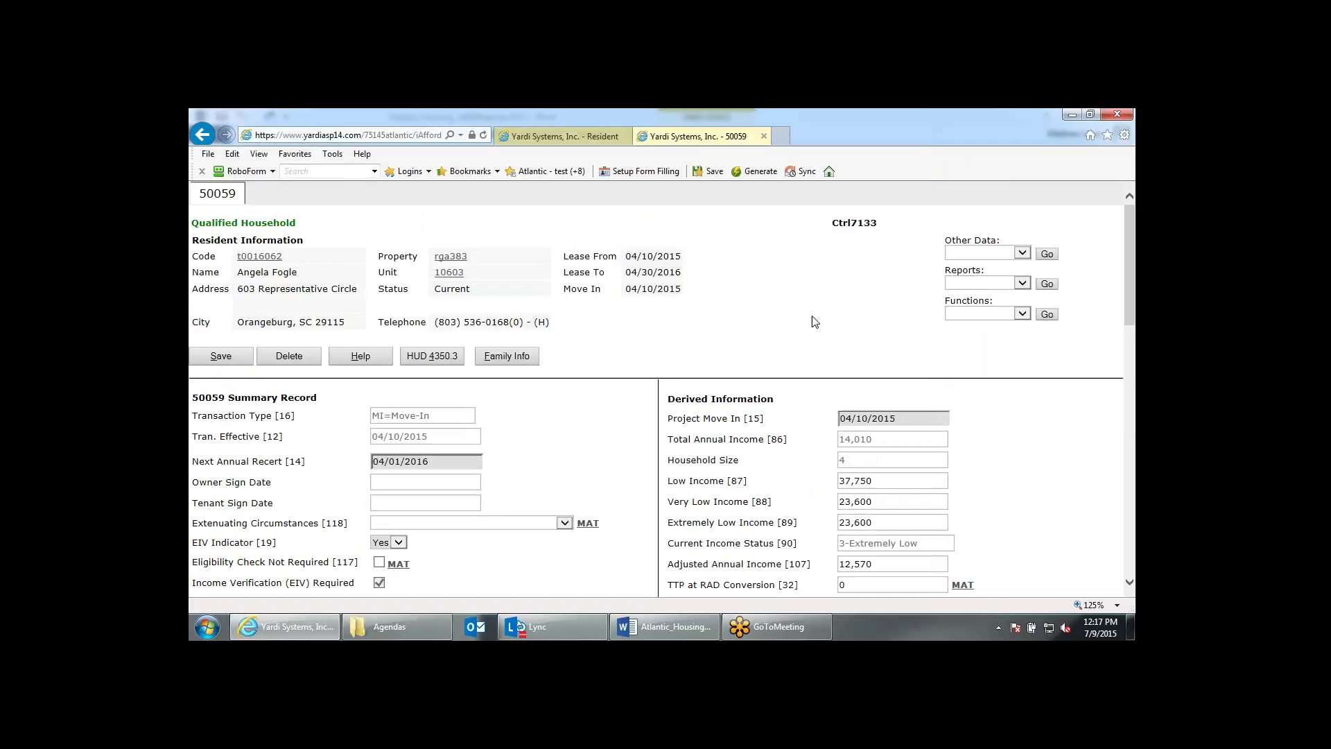
# Check the reports list and owner/tenant sign-date fields, then close the 50059 certification.
pyautogui.click(1005, 284)
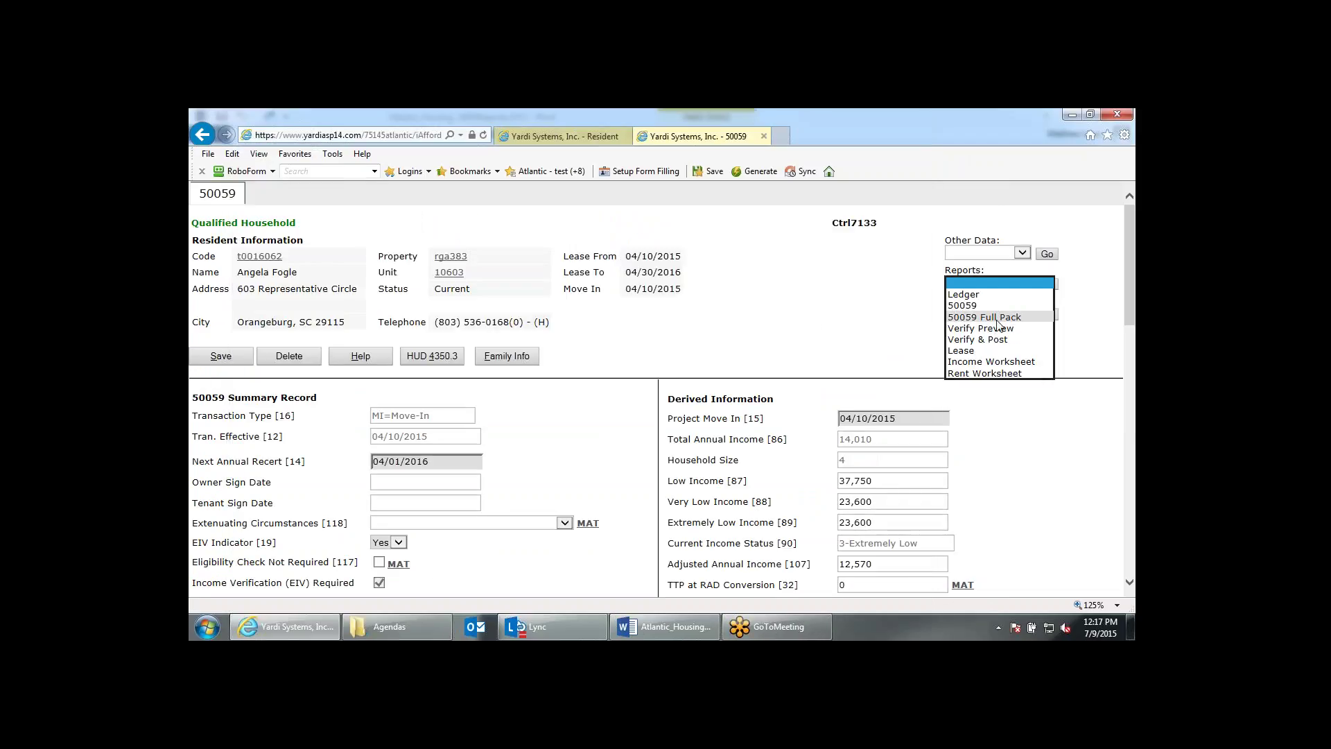
pyautogui.click(811, 358)
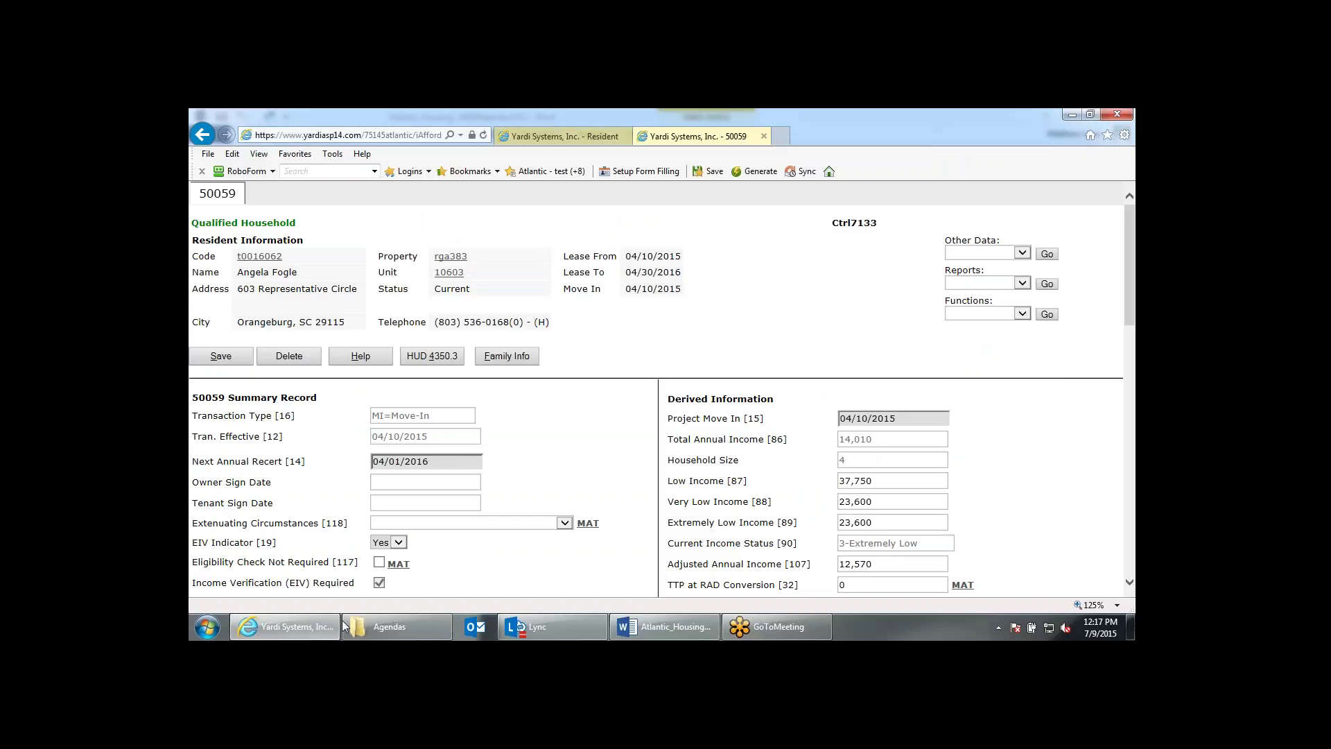
pyautogui.click(395, 480)
pyautogui.click(399, 503)
pyautogui.click(1016, 286)
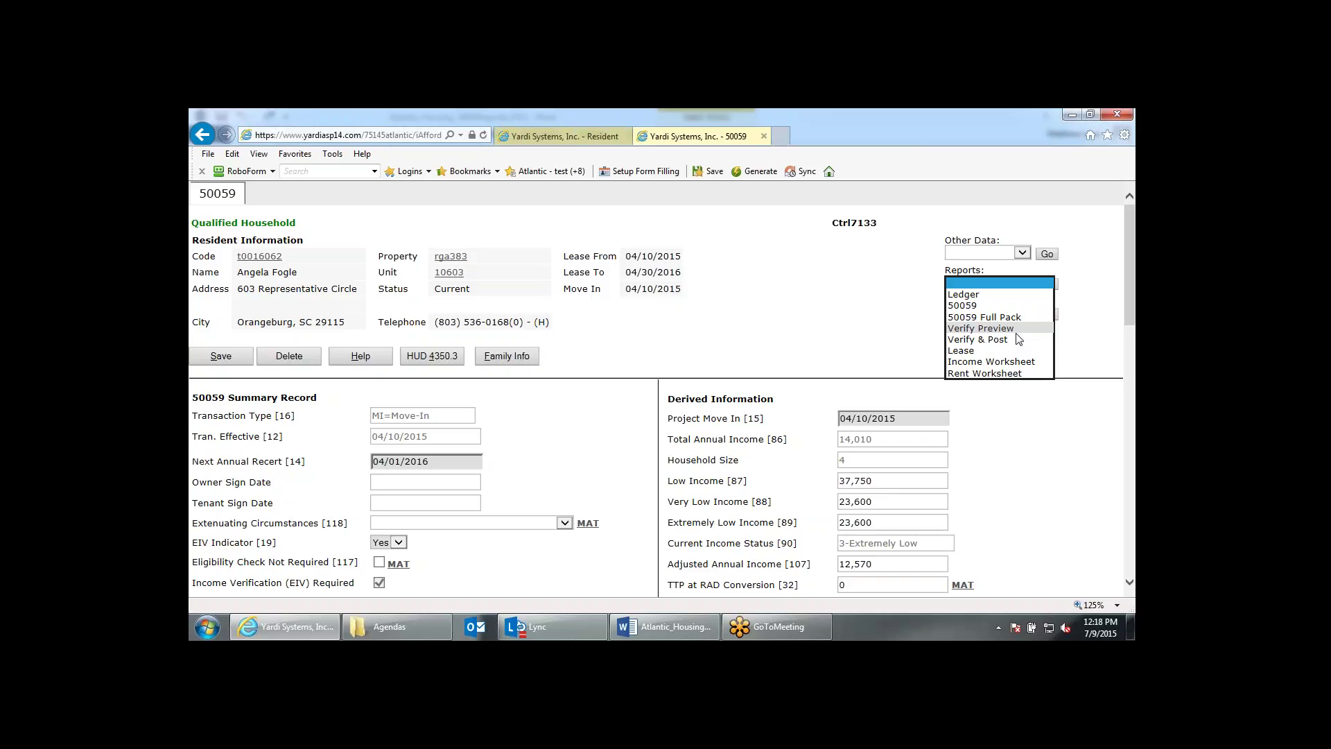
pyautogui.click(838, 305)
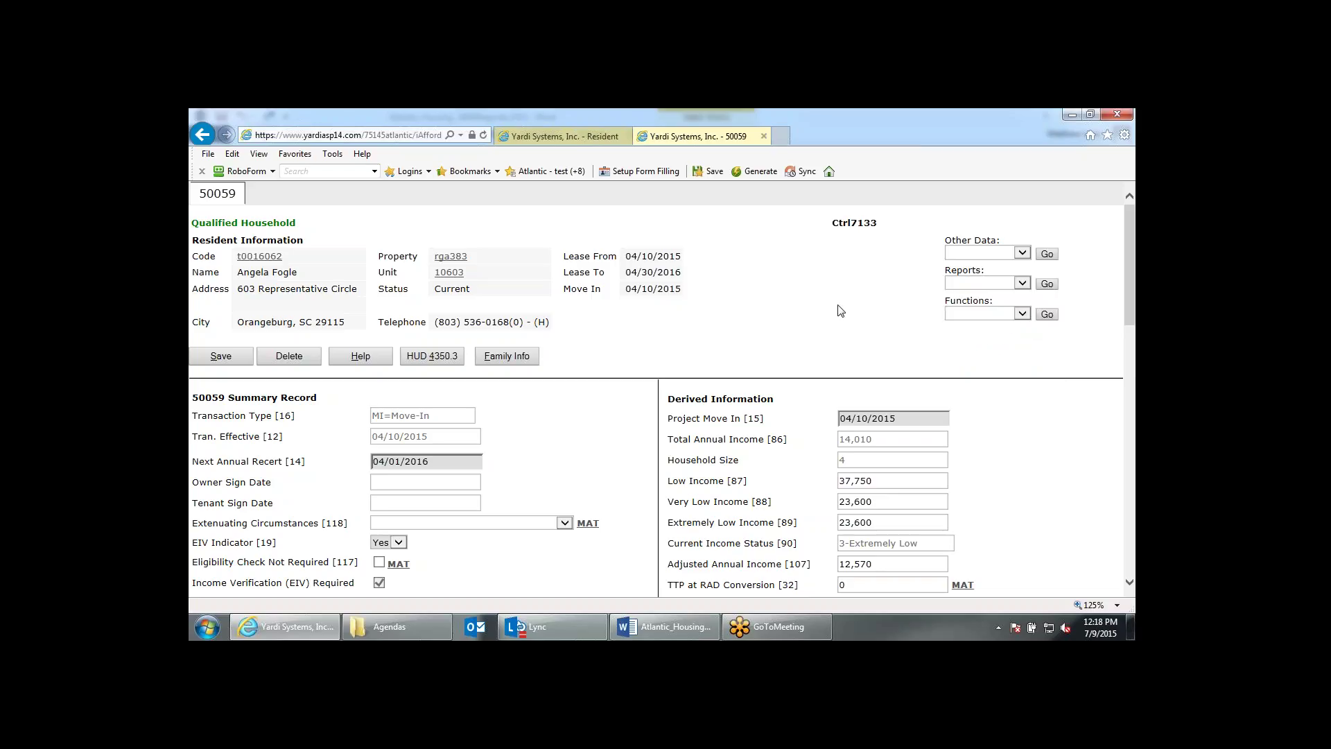
pyautogui.click(764, 136)
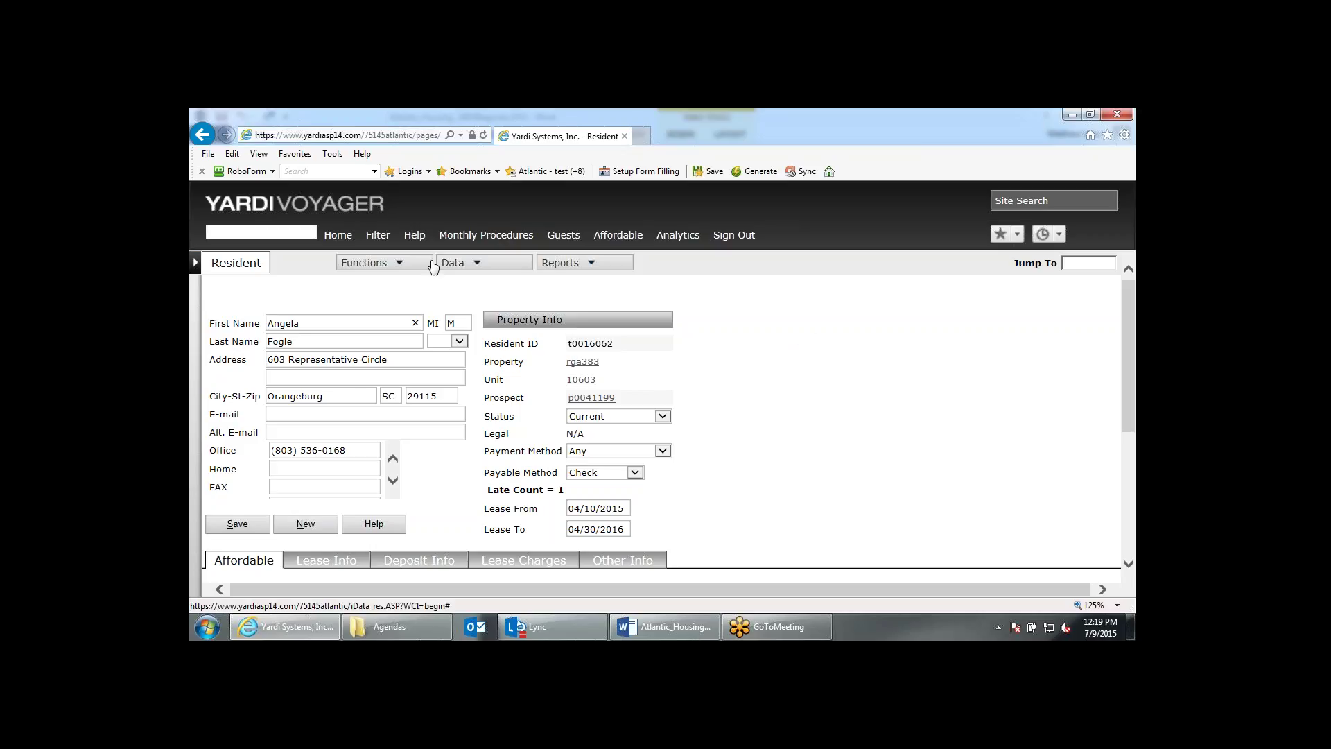
# Return to the Roosevelt Gardens Community Manager Dashboard via Home.
pyautogui.click(350, 238)
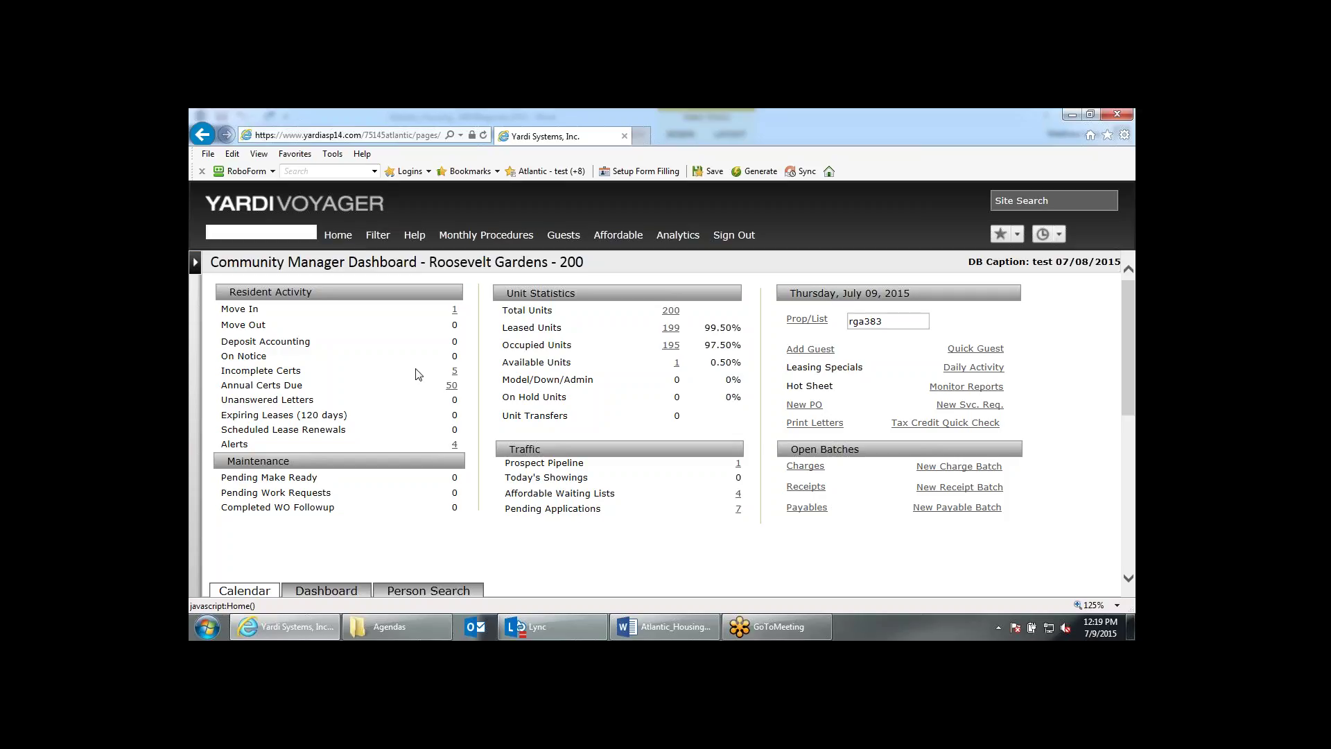
pyautogui.scroll(-3, 419, 374)
# Person Search by the resident's full name and open the Current resident in unit 10110.
pyautogui.click(431, 434)
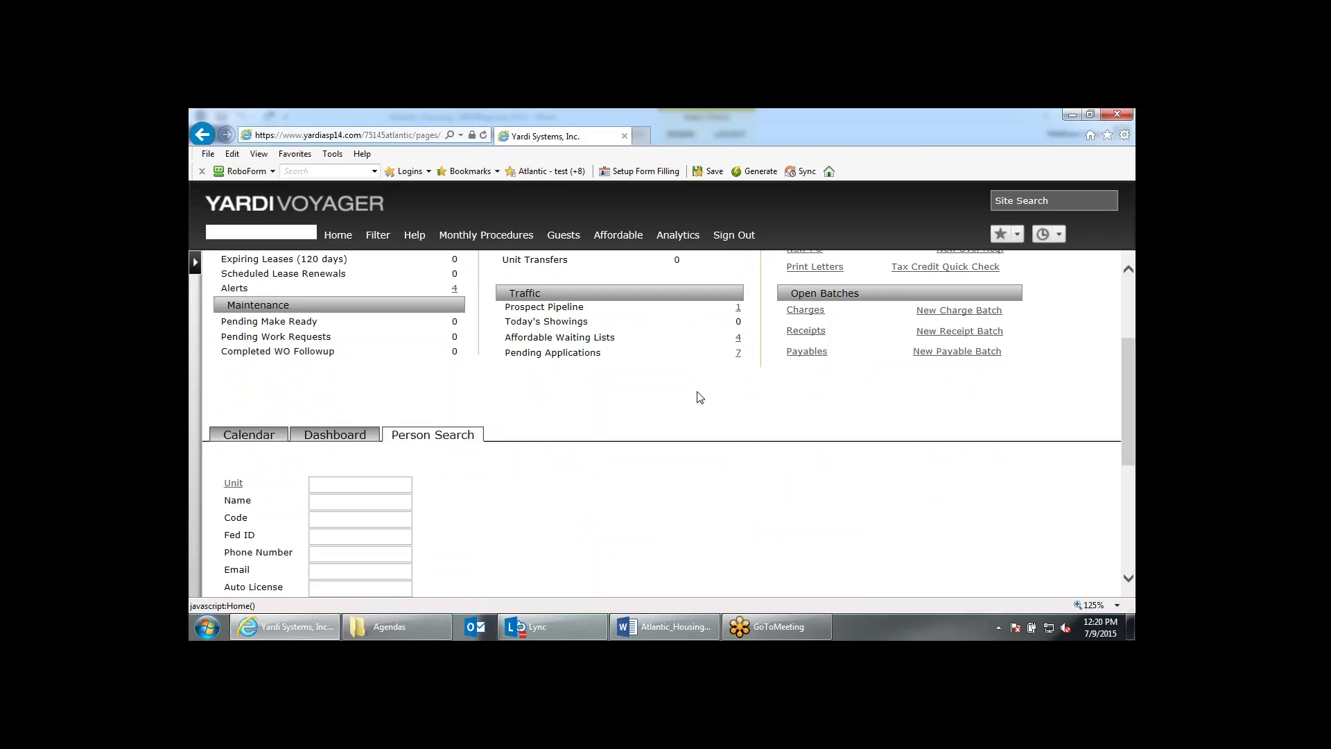
pyautogui.click(339, 500)
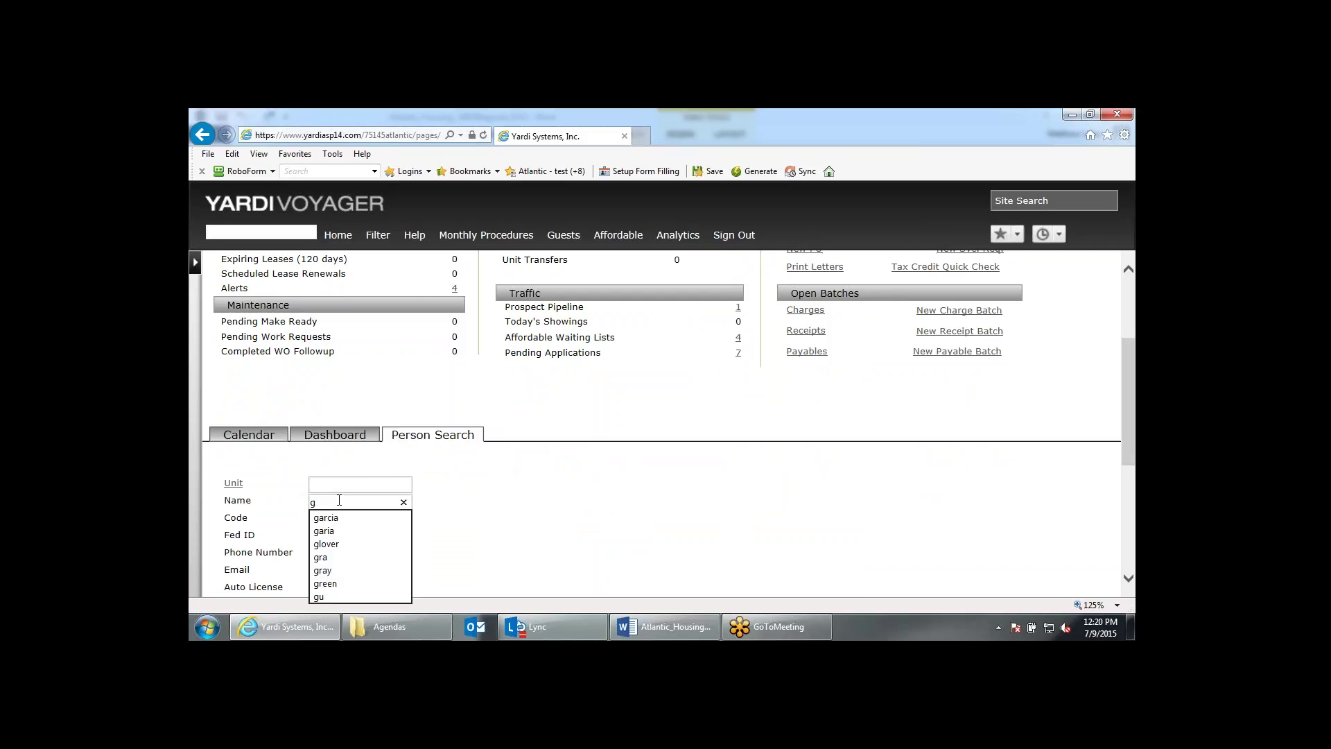
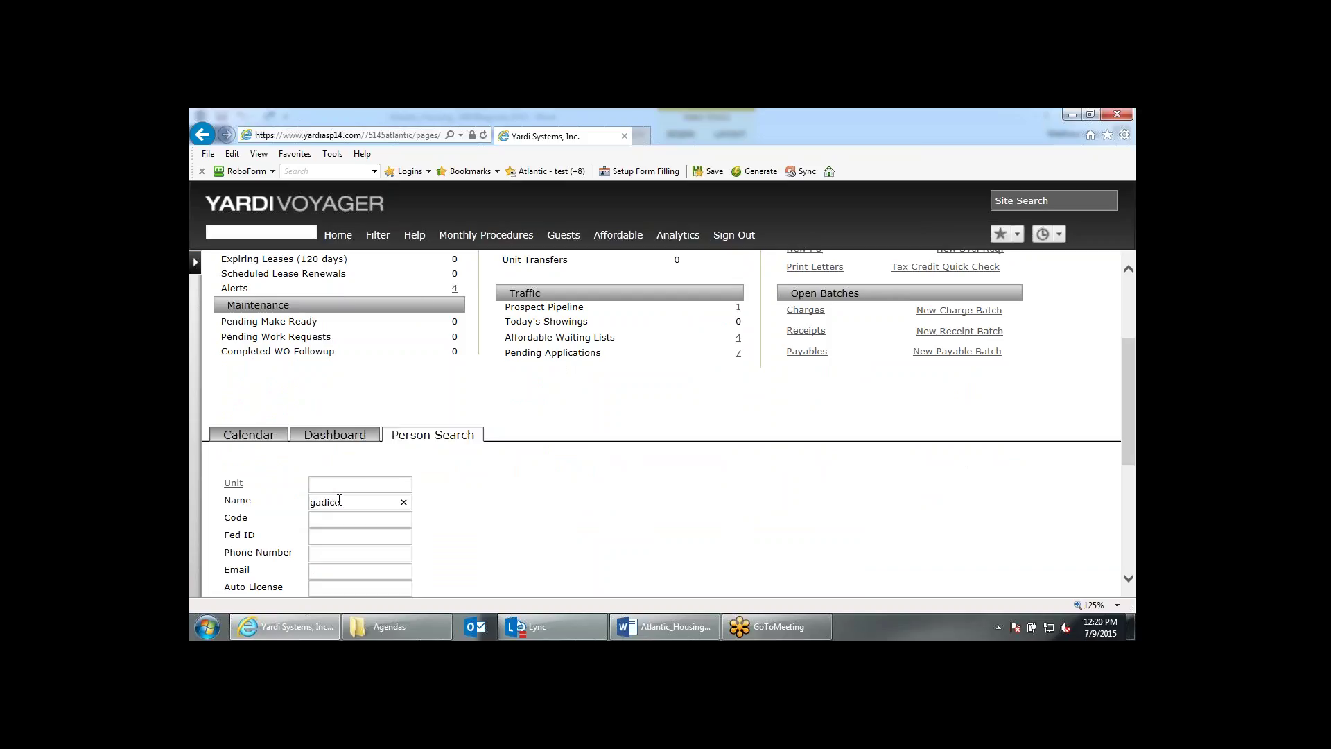
pyautogui.press('Return')
pyautogui.scroll(-4, 469, 511)
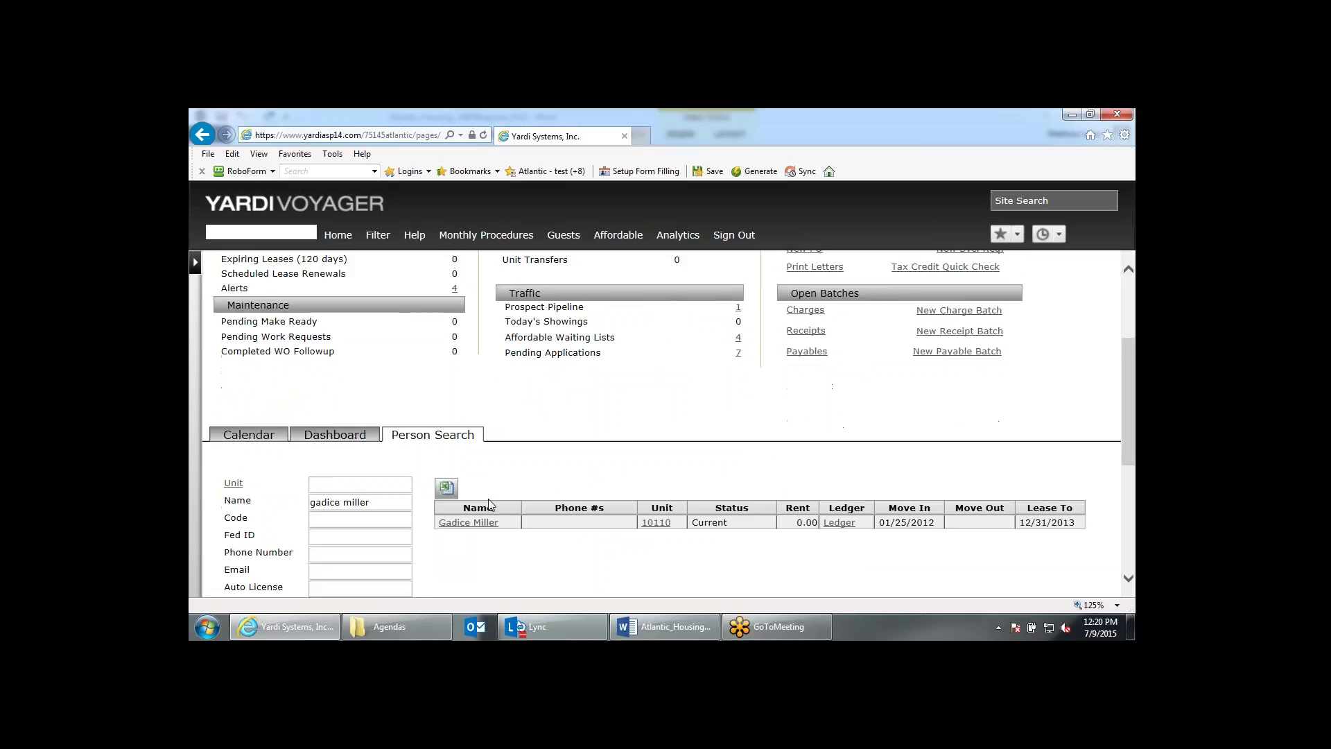
pyautogui.click(467, 481)
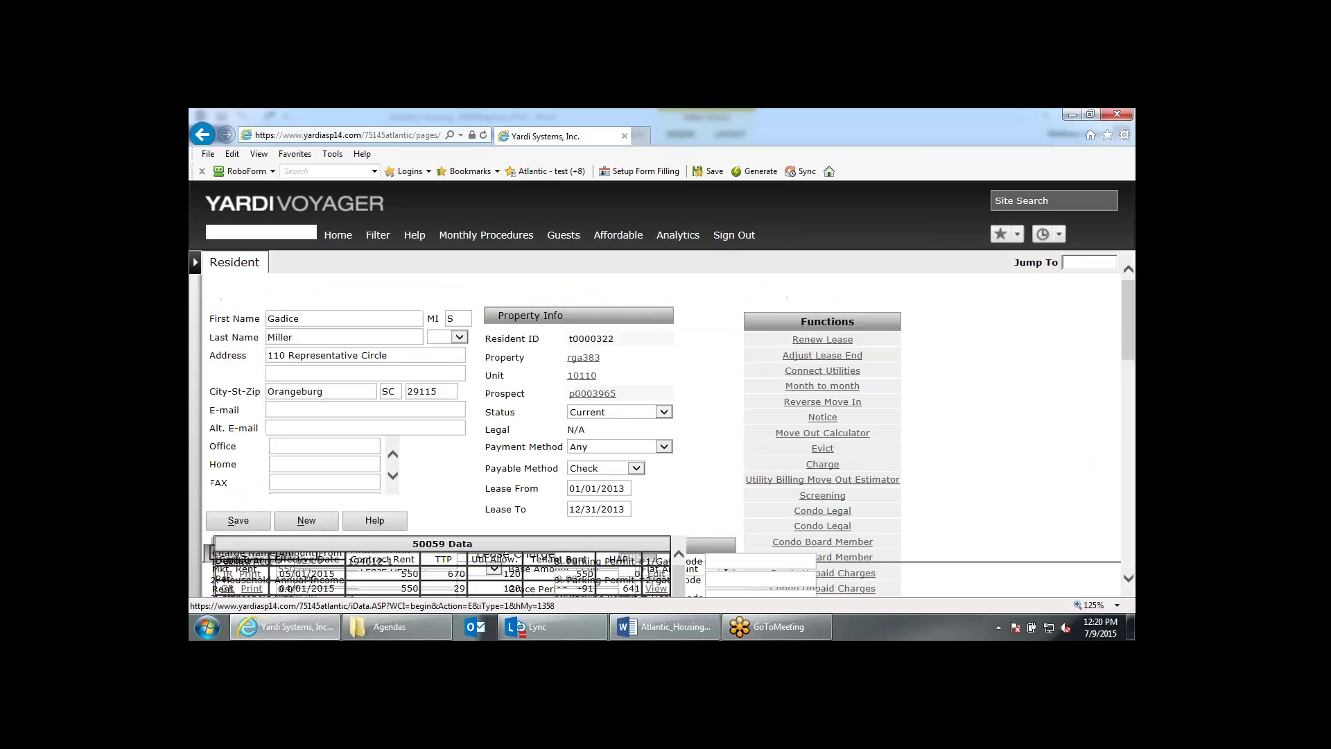
# Open the 05/01/2015 interim recertification and view its failed validation: TTP 670 equals gross rent 670.
pyautogui.scroll(-2, 492, 476)
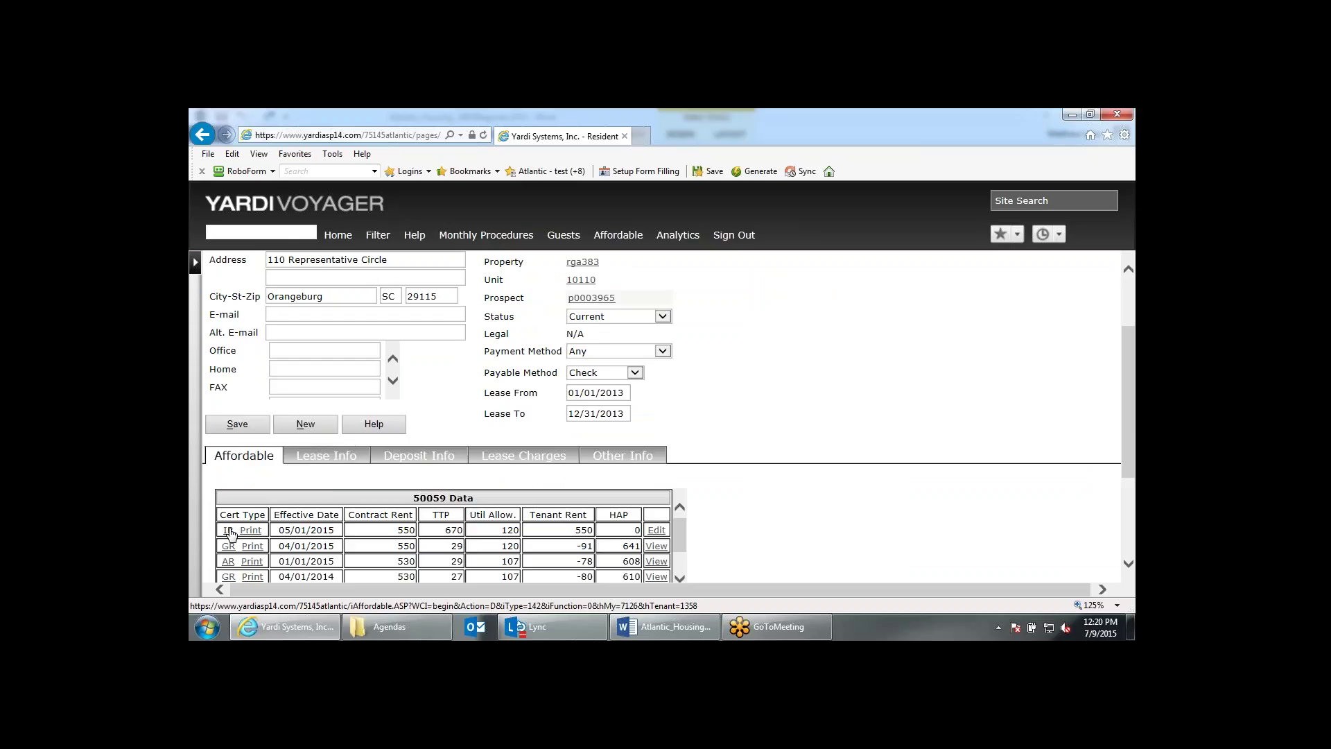
pyautogui.click(229, 530)
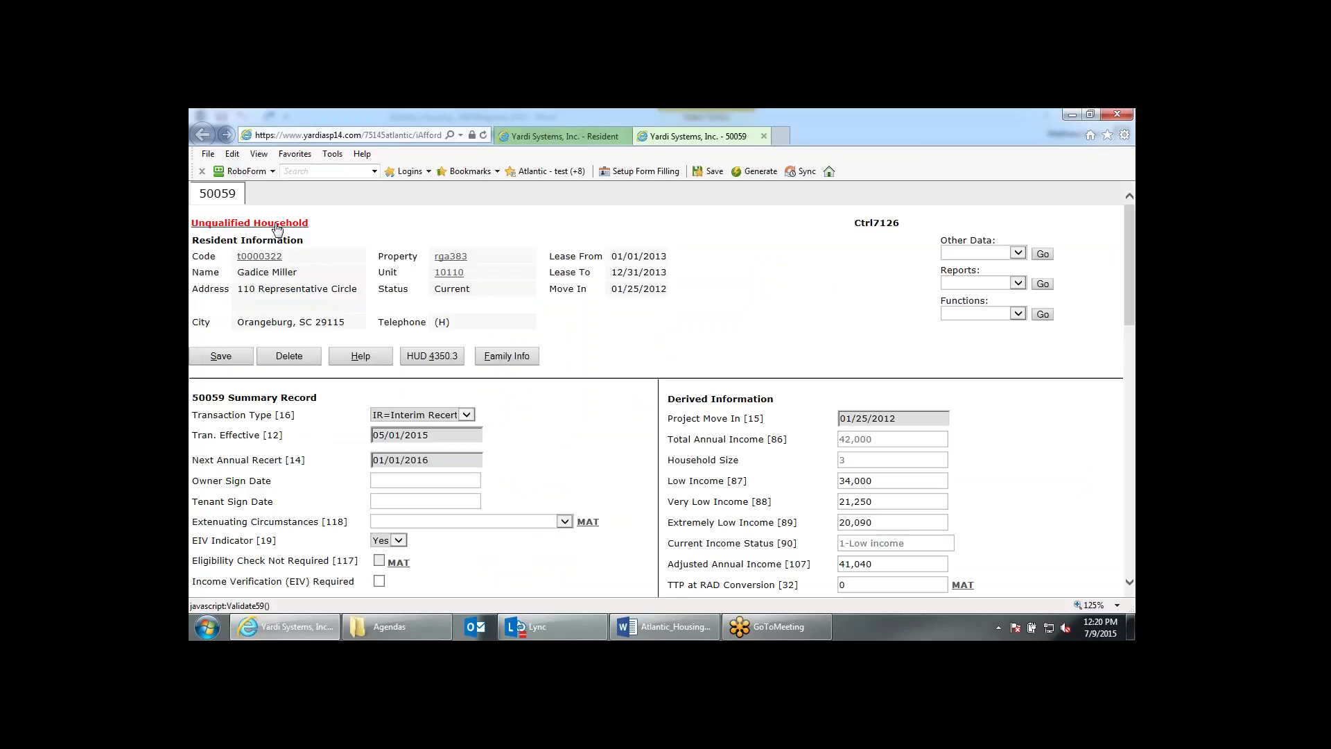
pyautogui.click(276, 223)
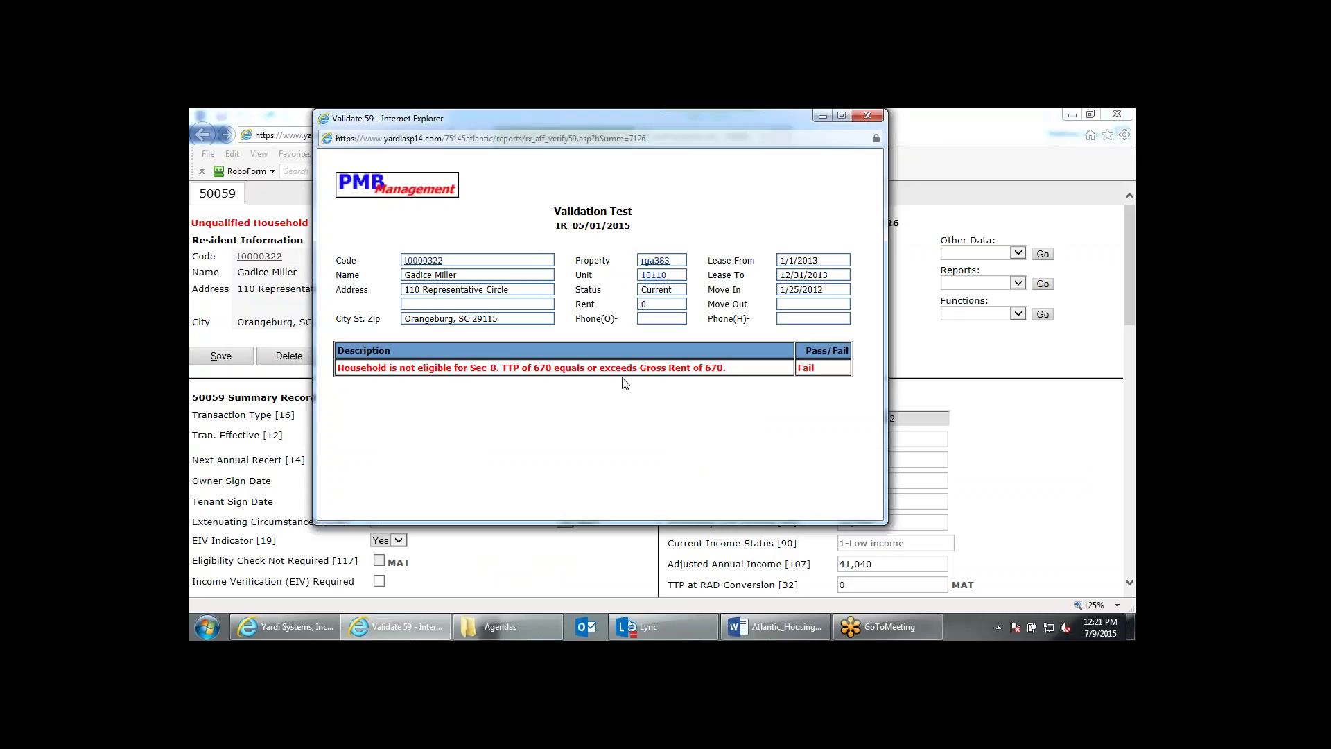
pyautogui.click(876, 117)
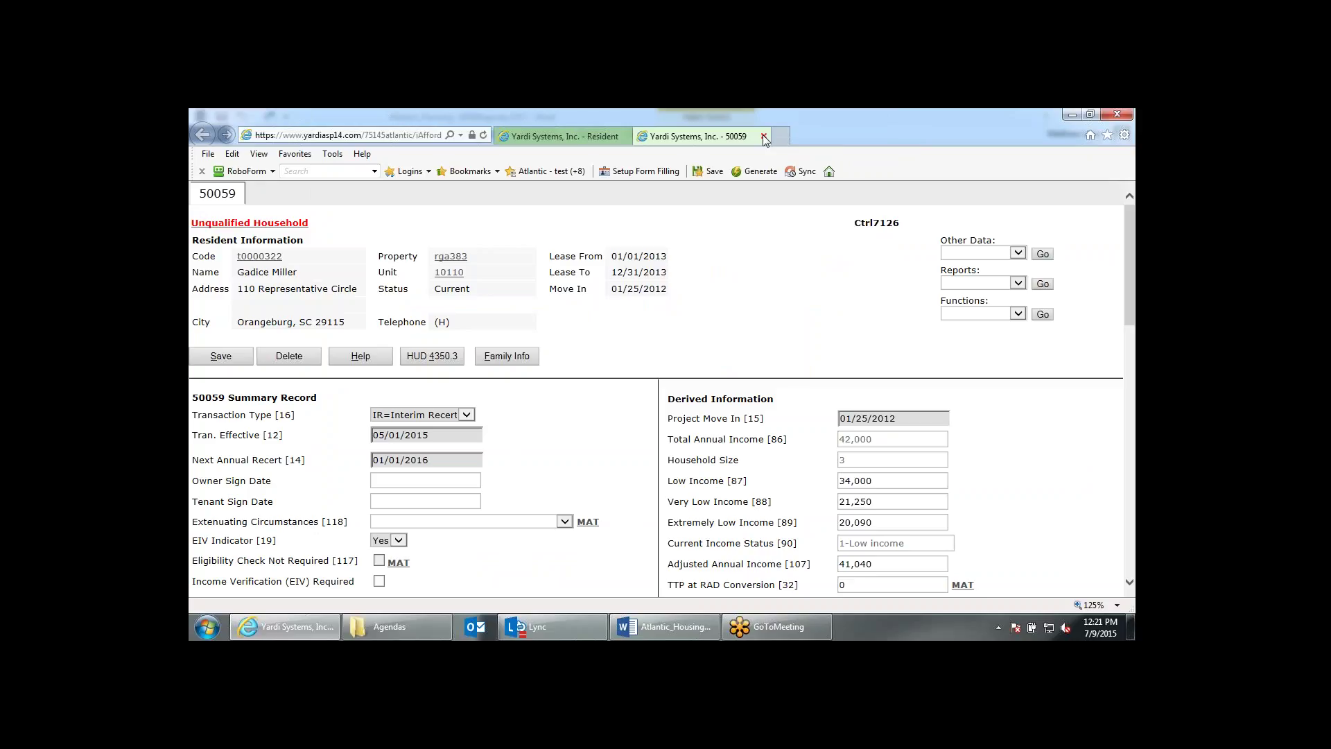
# Start a Termination certification from the resident's 04/01/2015 gross rent certification.
pyautogui.click(763, 137)
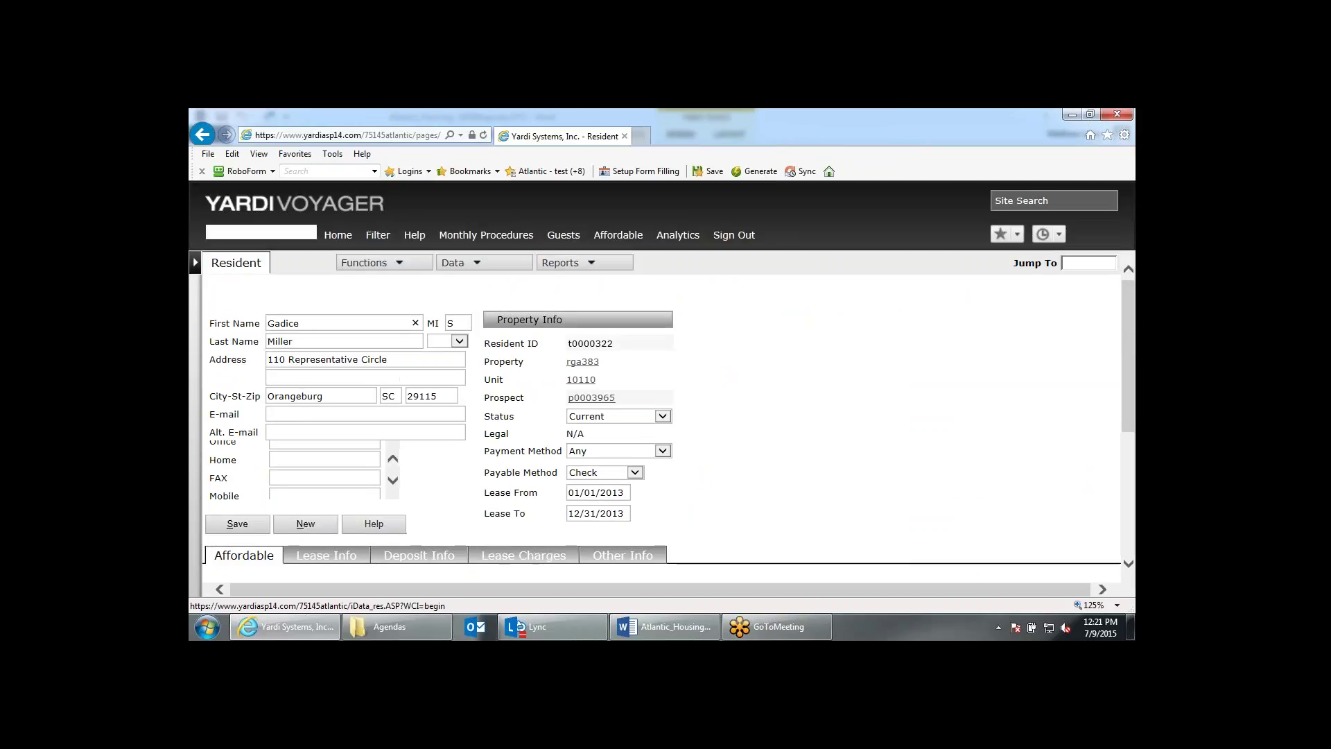
pyautogui.scroll(-2, 263, 523)
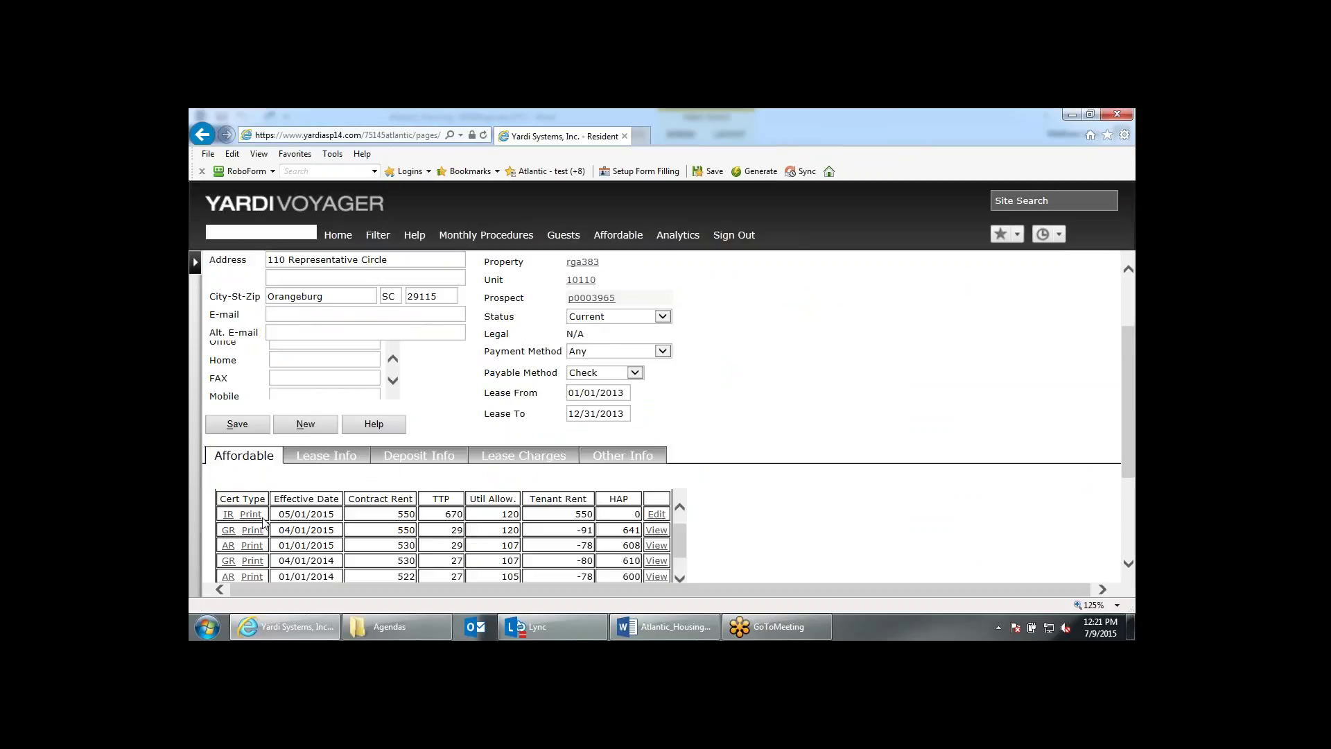
pyautogui.click(229, 531)
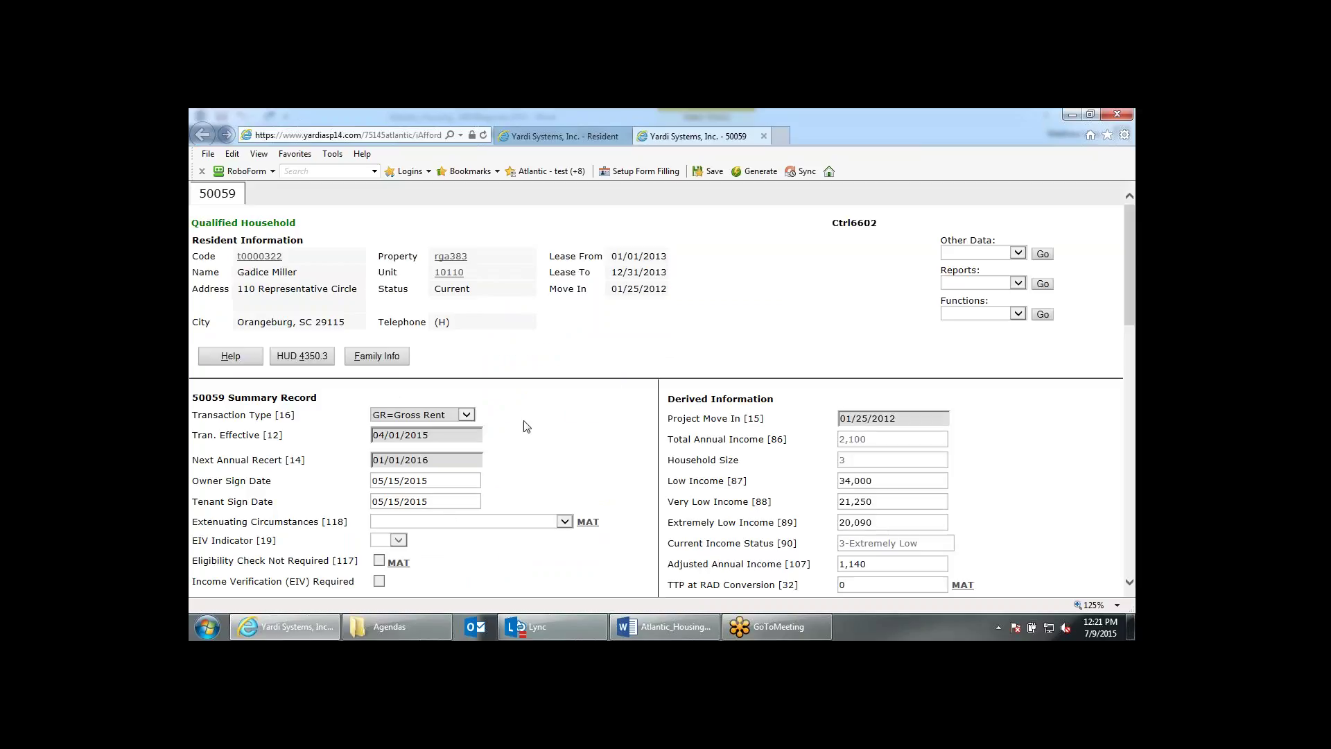
pyautogui.click(990, 314)
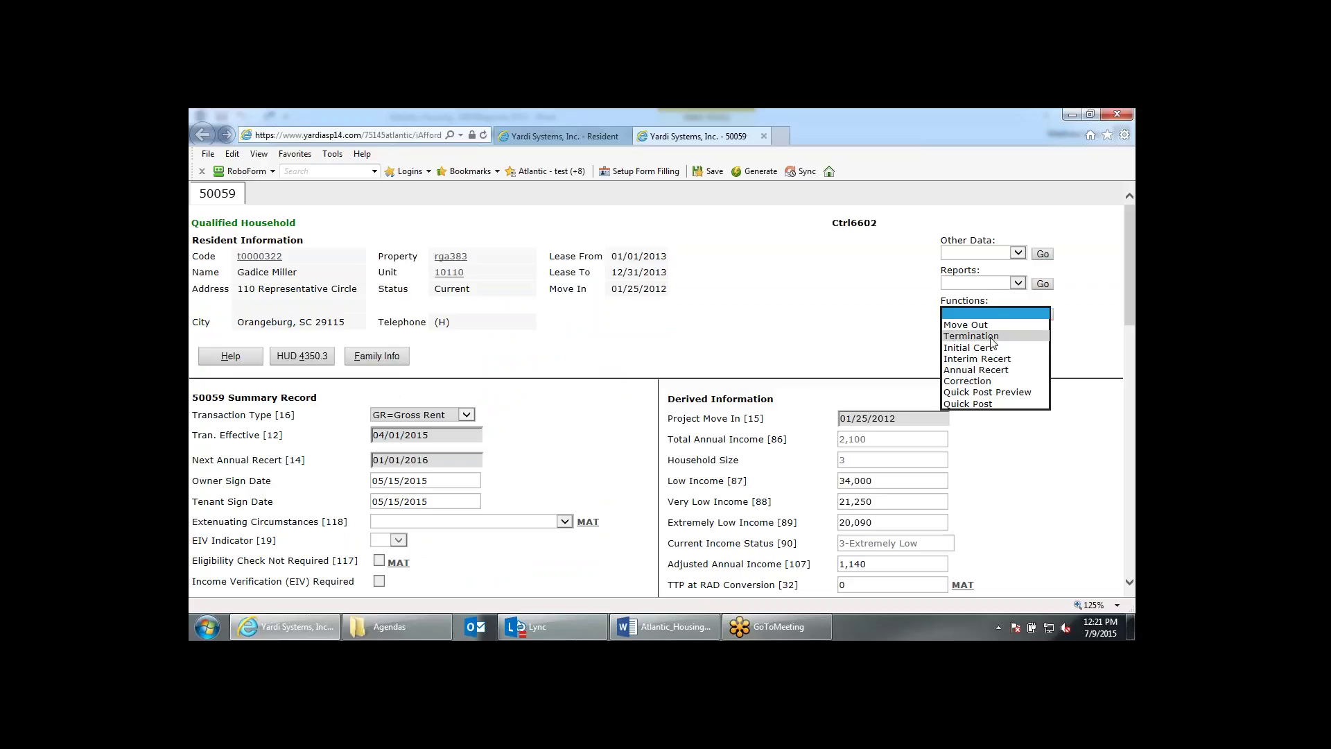
pyautogui.click(985, 335)
pyautogui.click(1040, 317)
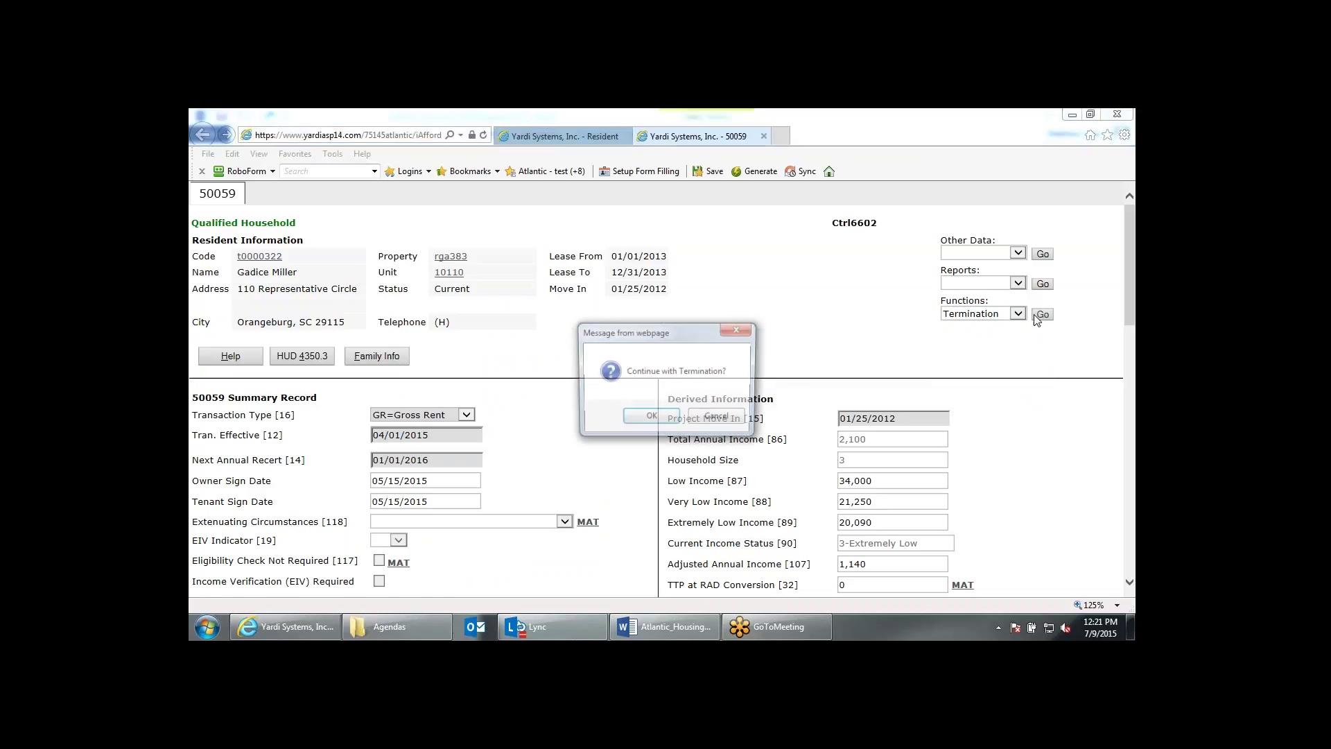
pyautogui.click(656, 418)
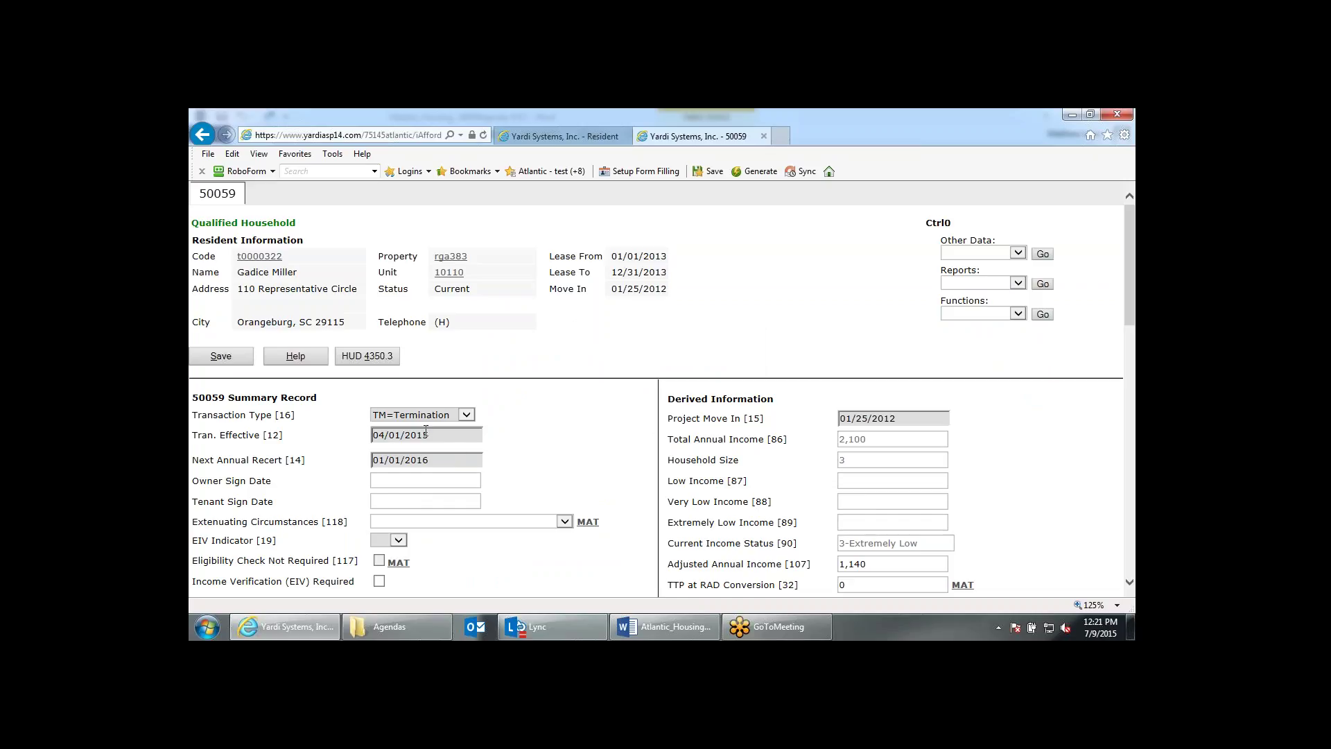
# Set the termination's effective date to 04/30/2015 and attempt to save it.
pyautogui.moveTo(434, 435); pyautogui.dragTo(365, 438)
pyautogui.write('043015')
pyautogui.click(657, 415)
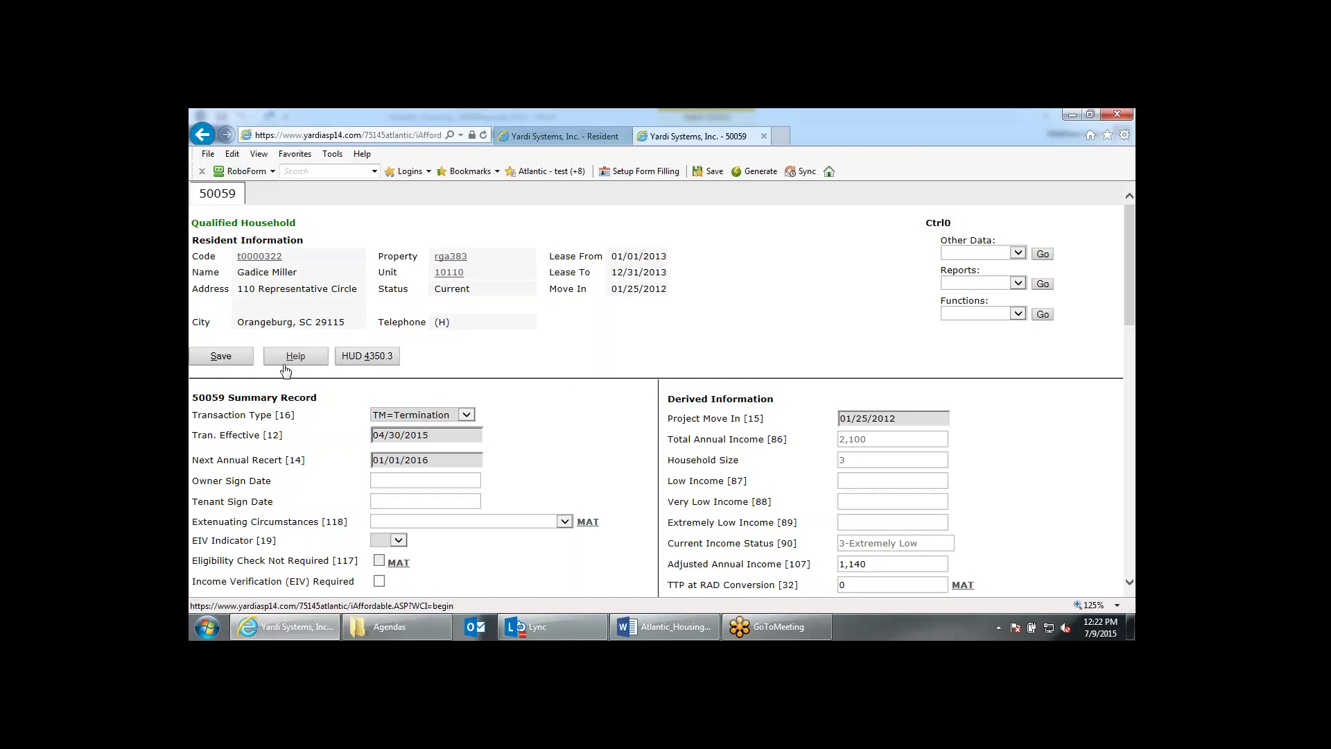
pyautogui.click(244, 361)
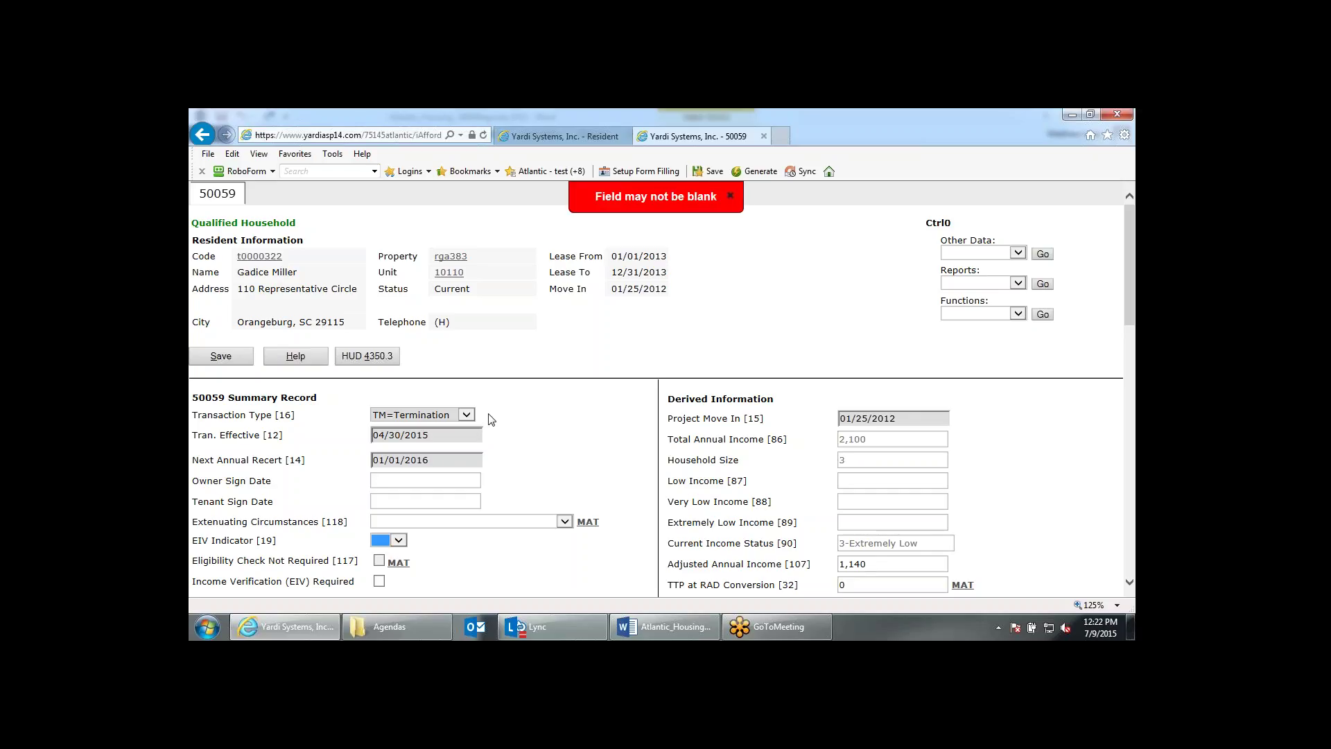
pyautogui.scroll(-1, 586, 456)
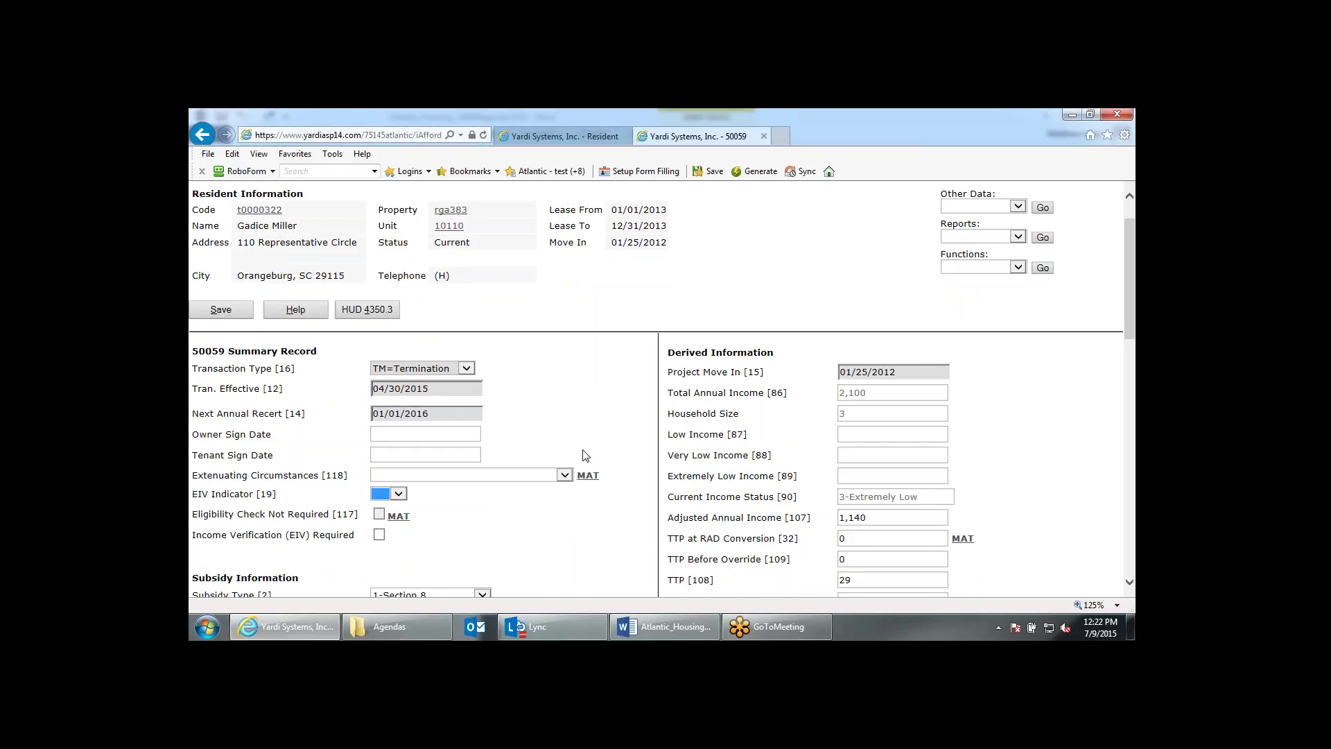
# Set the termination's EIV Indicator to Yes.
pyautogui.scroll(-2, 586, 456)
pyautogui.click(399, 415)
pyautogui.click(386, 435)
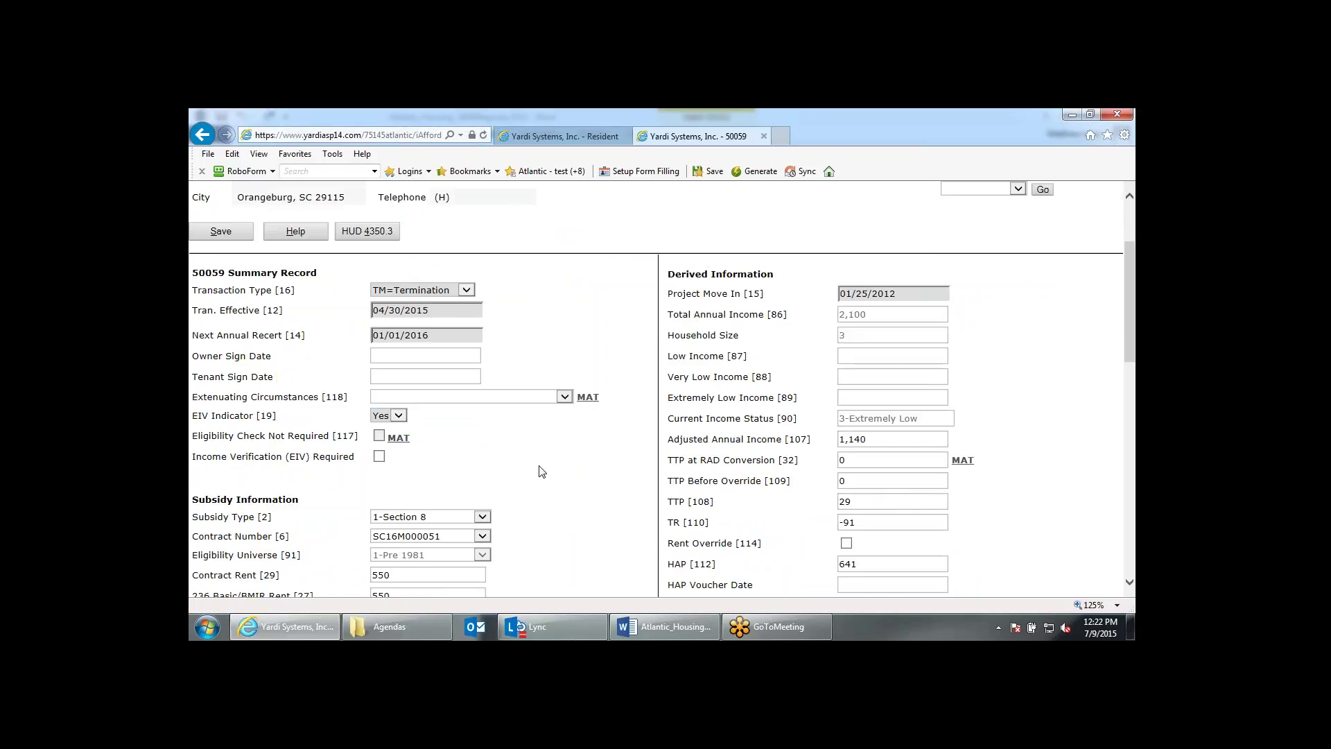
# Set the Termination Reason to TI=TTP Equals/Exceeds Gross Rent.
pyautogui.scroll(-8, 541, 469)
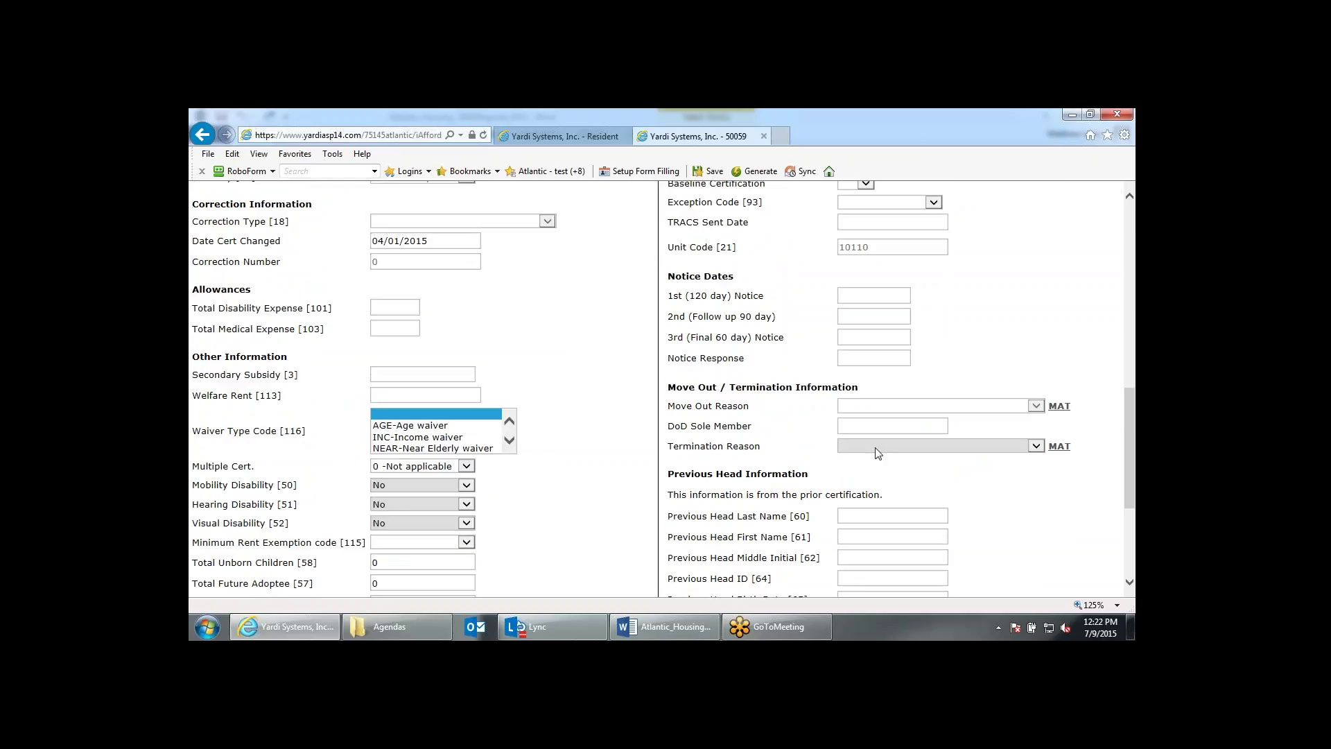
pyautogui.click(896, 447)
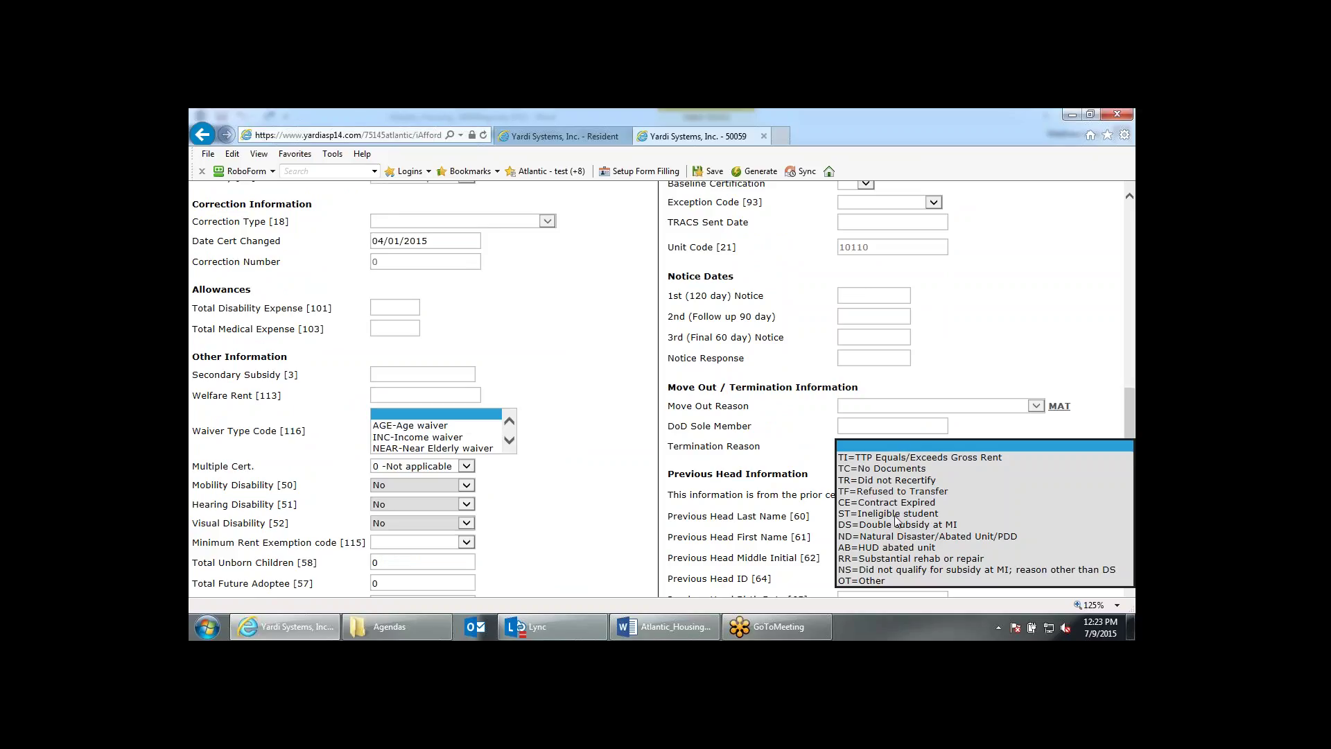
pyautogui.click(924, 458)
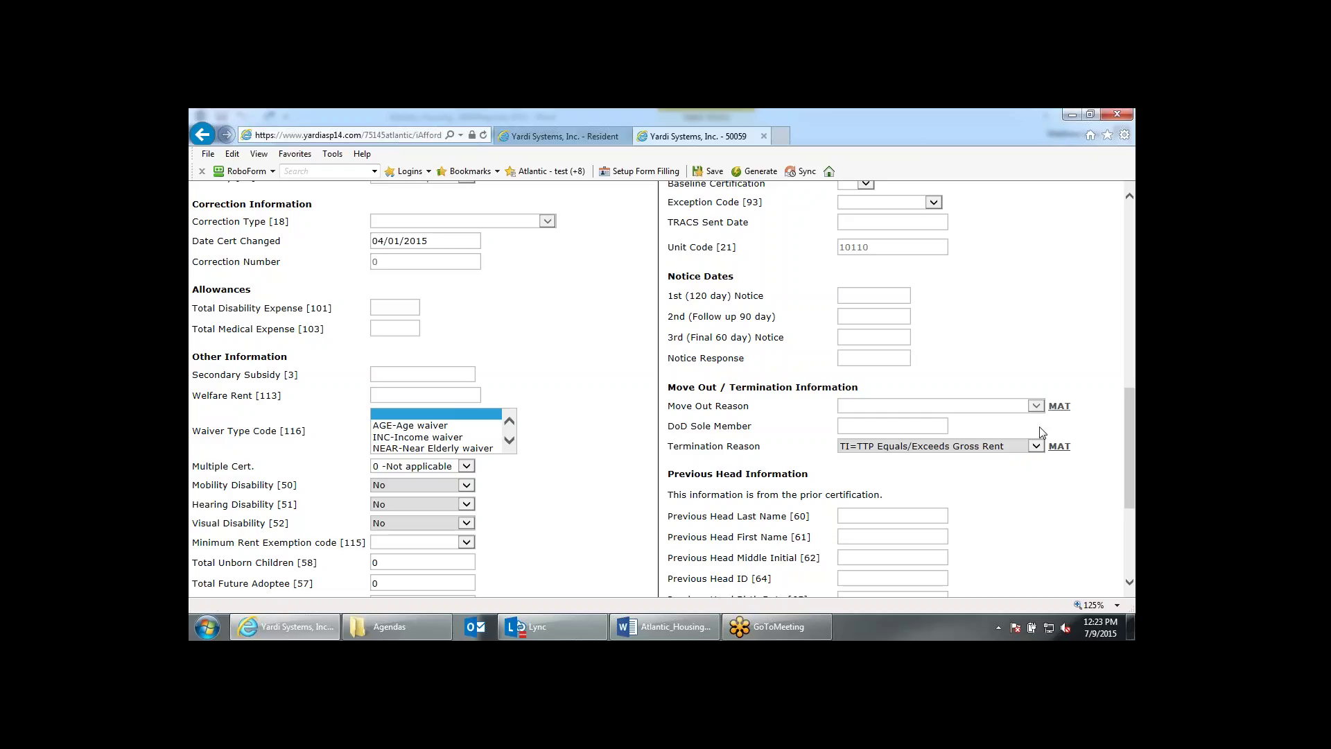
pyautogui.click(1034, 446)
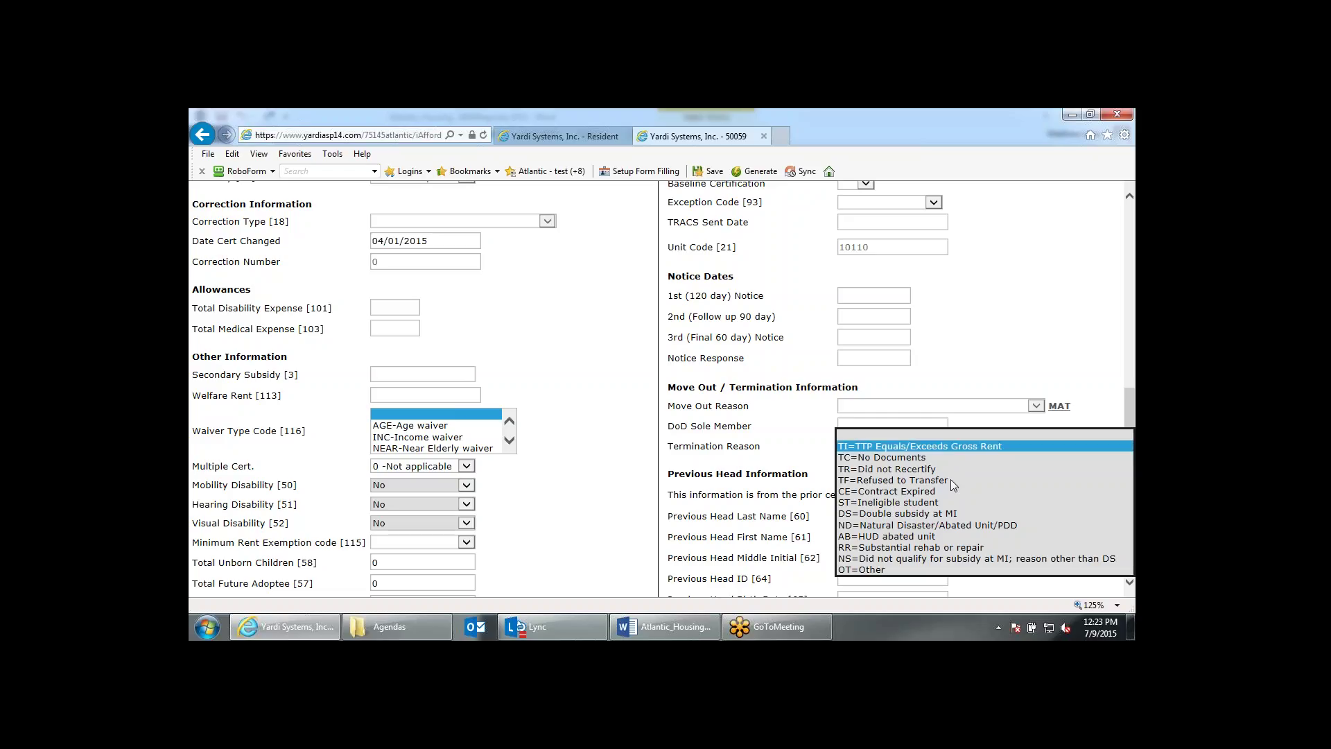
pyautogui.click(1029, 331)
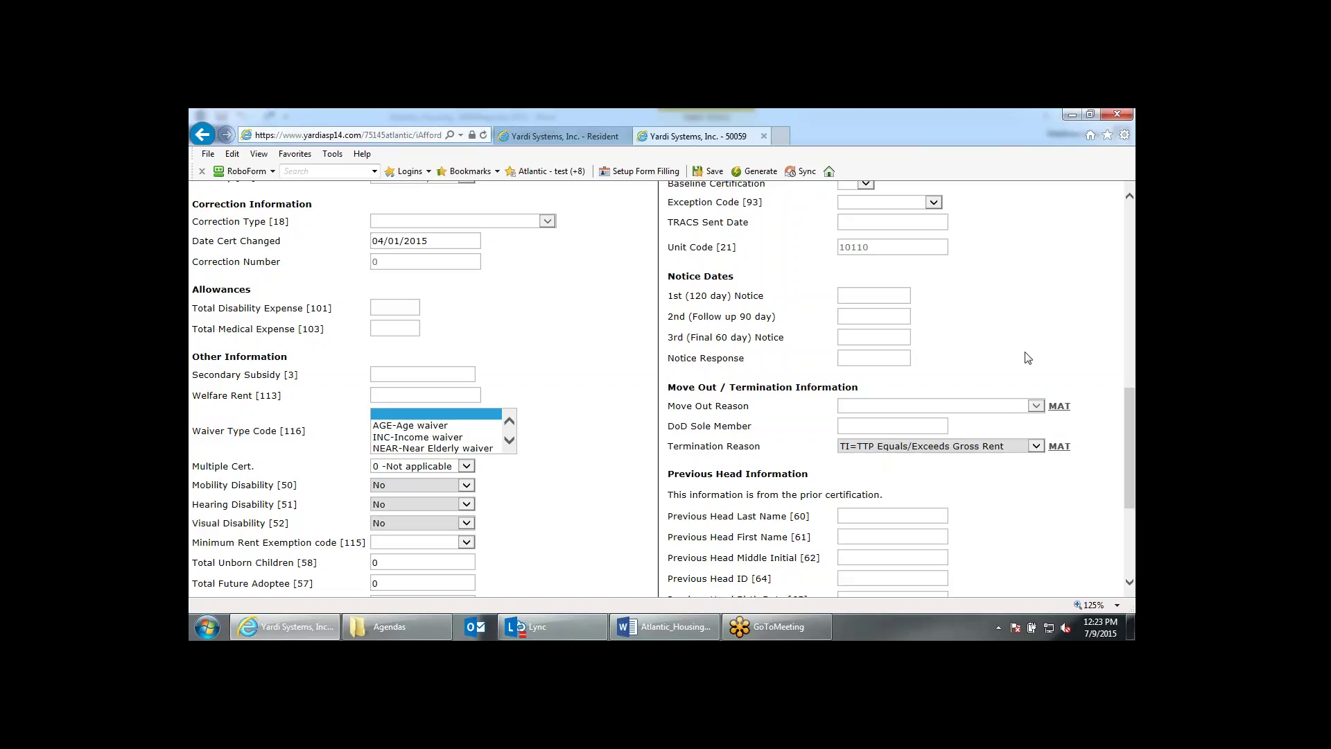
pyautogui.scroll(8, 1027, 359)
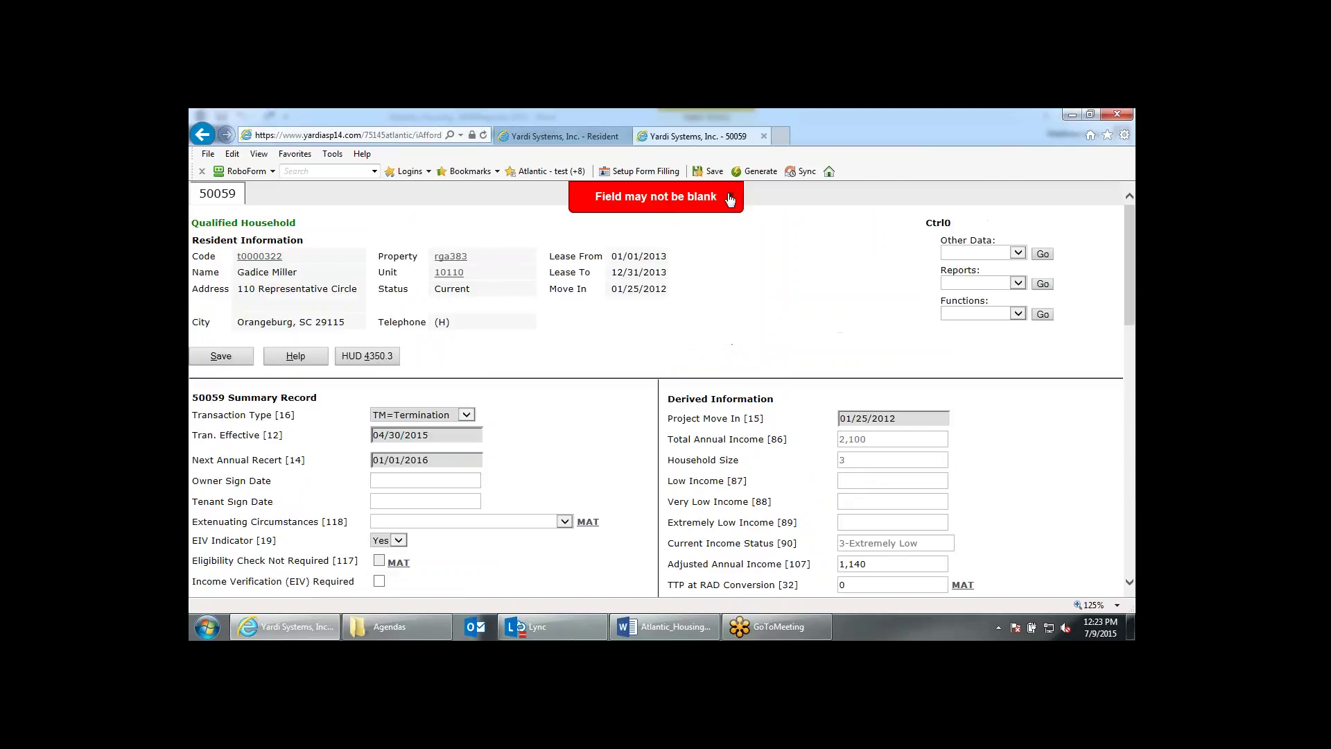
# Dismiss the blank-field warning and save the termination certification, skipping the reports list.
pyautogui.click(731, 199)
pyautogui.click(236, 358)
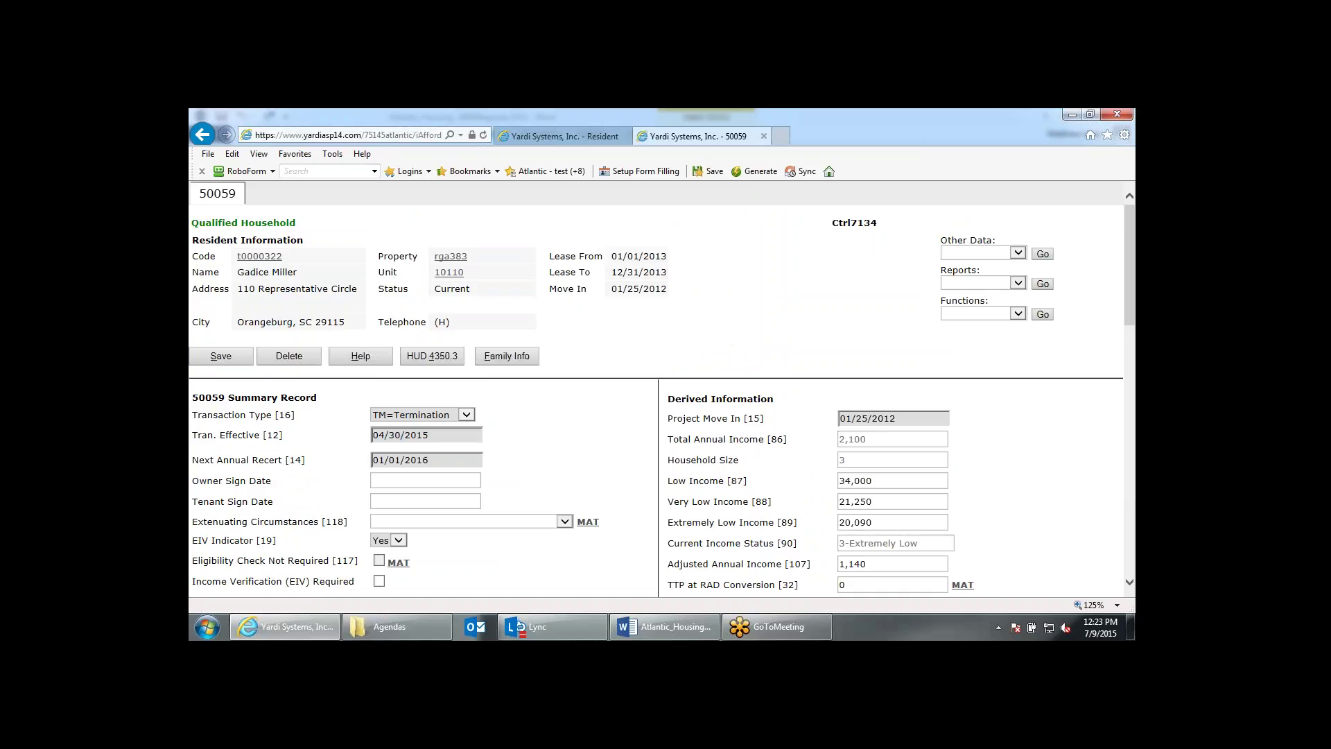
pyautogui.click(967, 284)
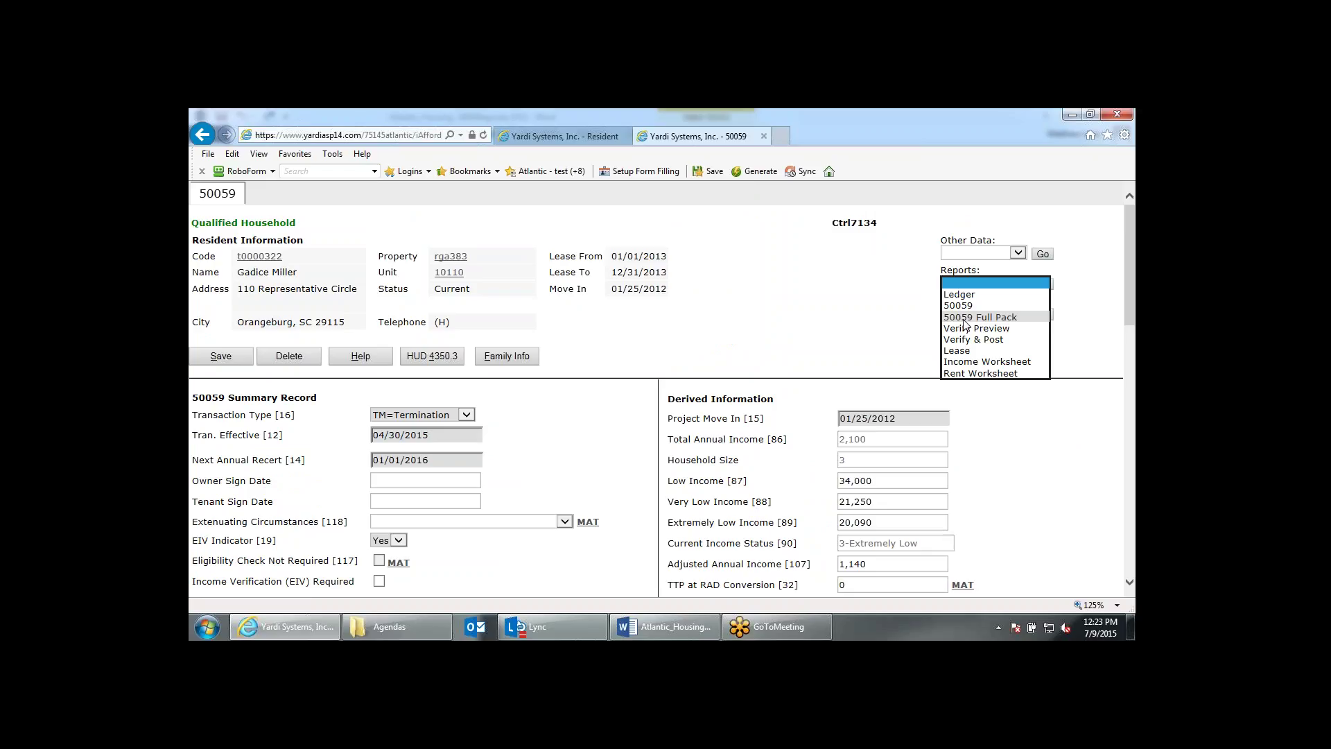
pyautogui.click(447, 498)
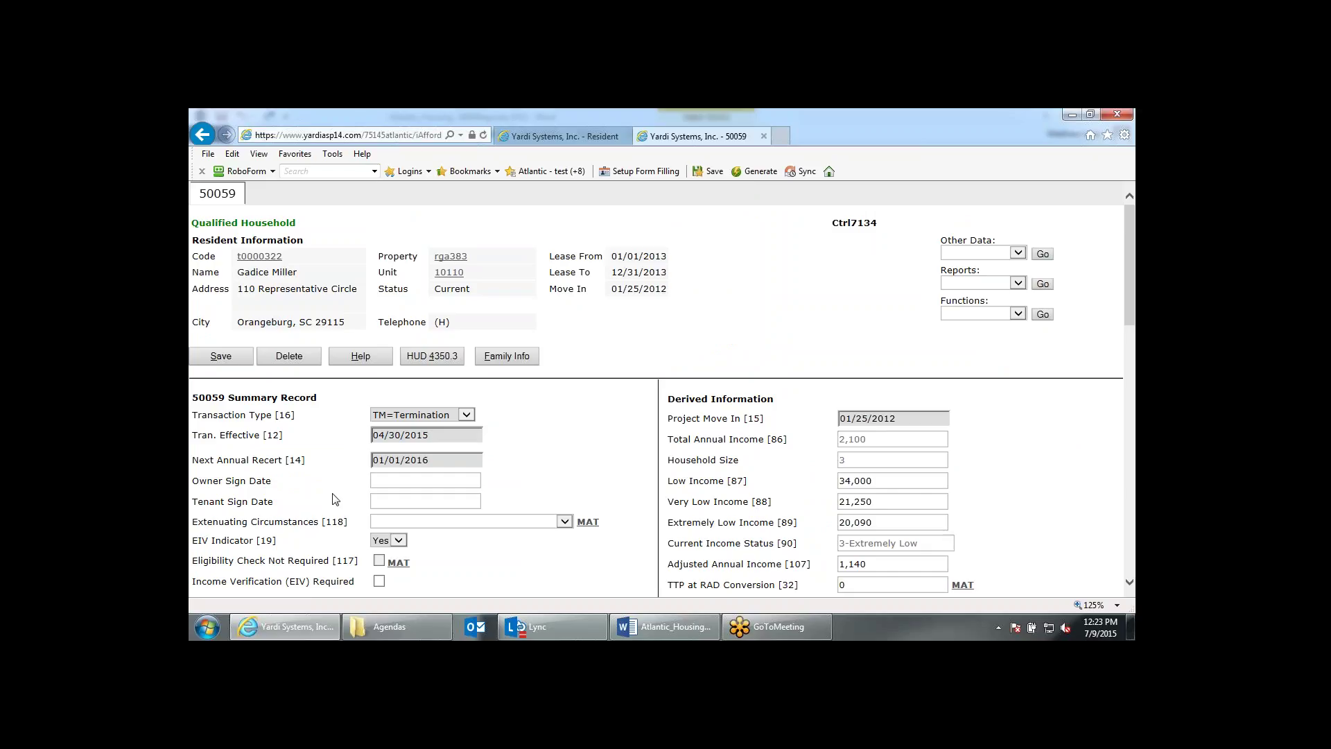
# Leave Extenuating Circumstances blank and go back to the Resident page.
pyautogui.click(524, 524)
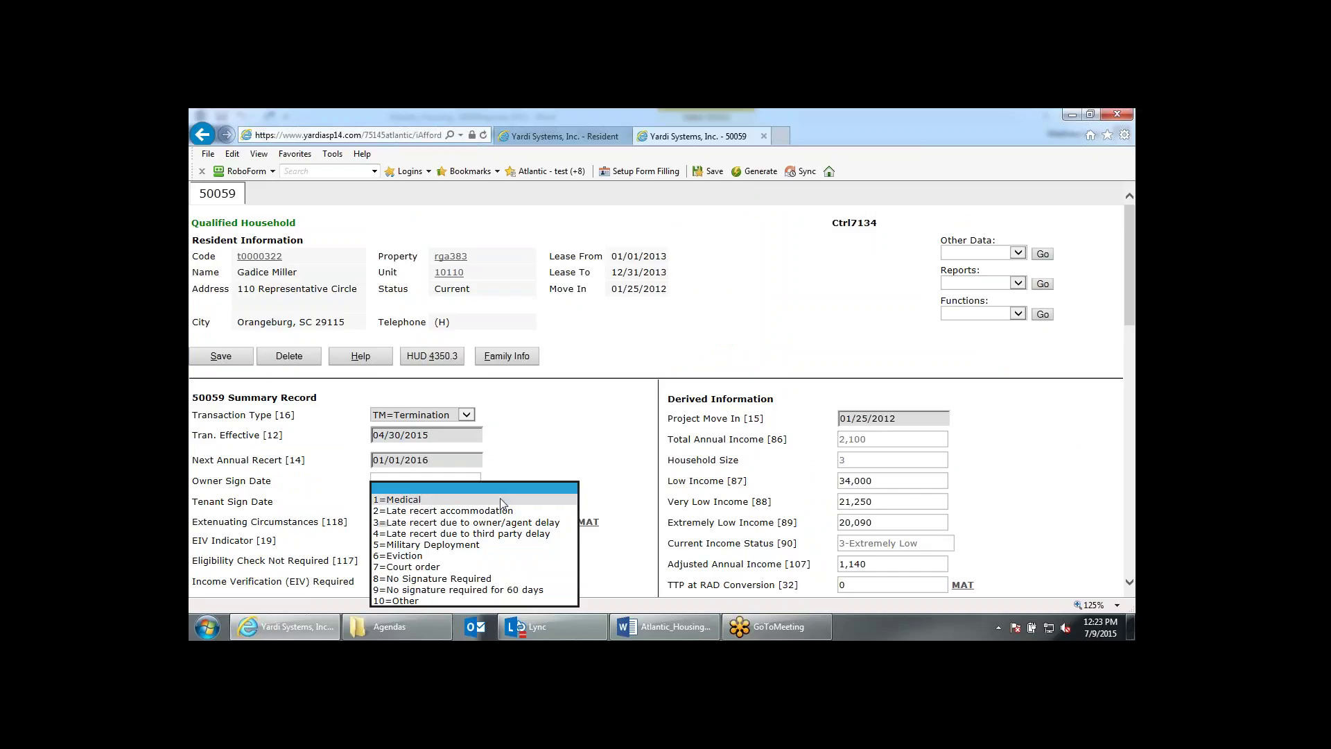
pyautogui.click(611, 435)
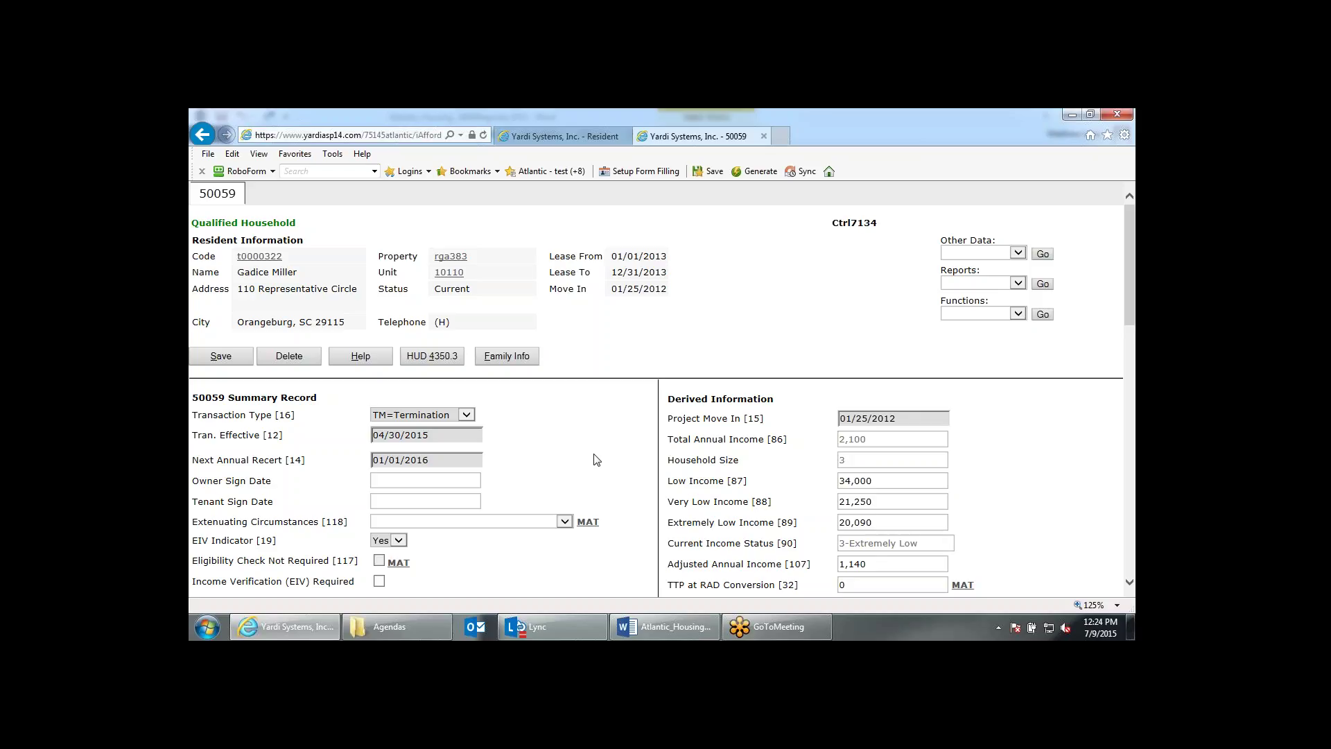
pyautogui.click(567, 135)
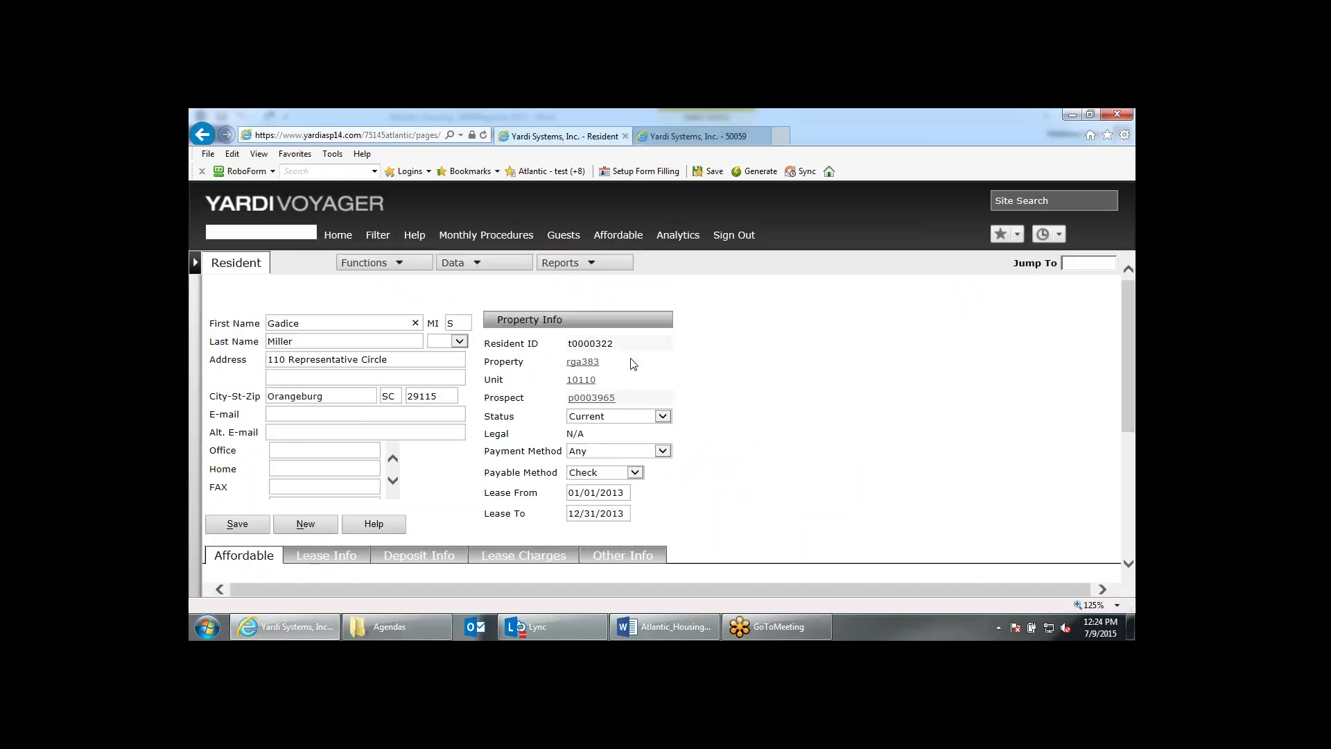
# Save the resident record so the TM 04/30/2015 termination is listed, then uncheck 50059.
pyautogui.scroll(-4, 229, 461)
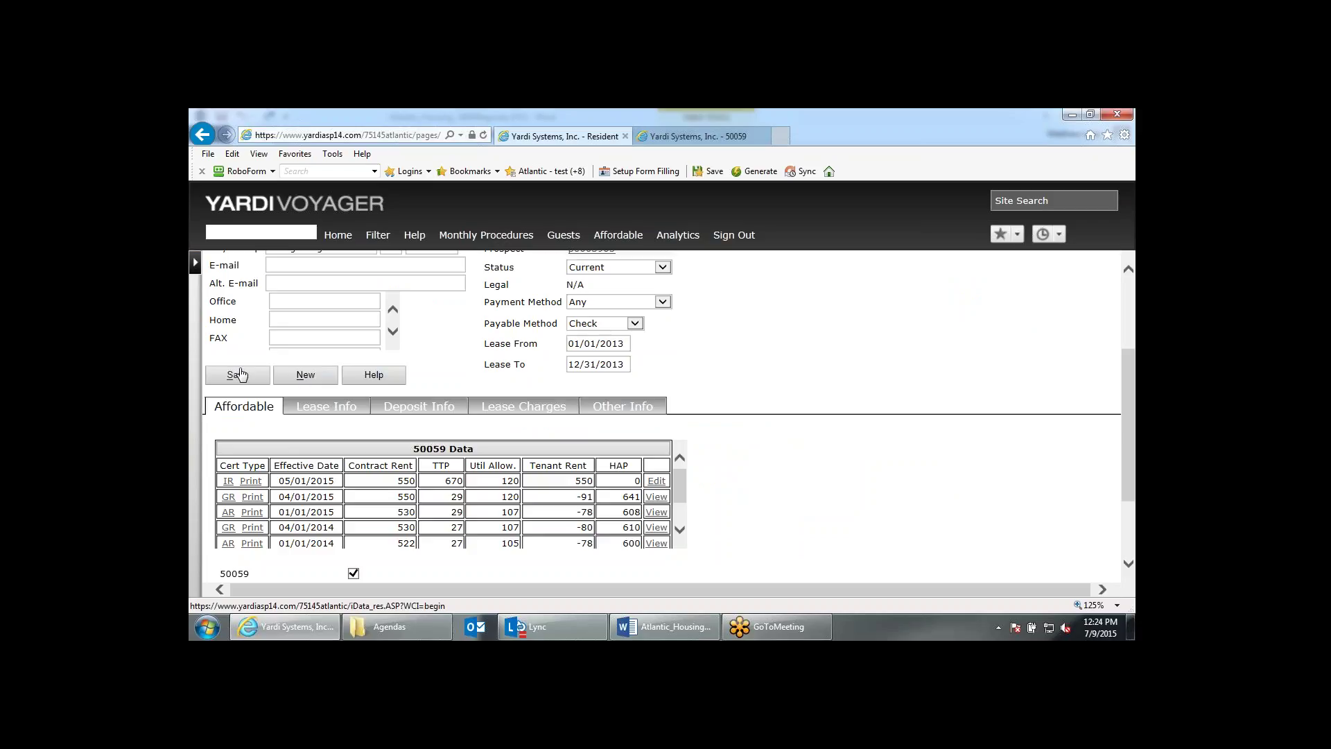
pyautogui.click(240, 374)
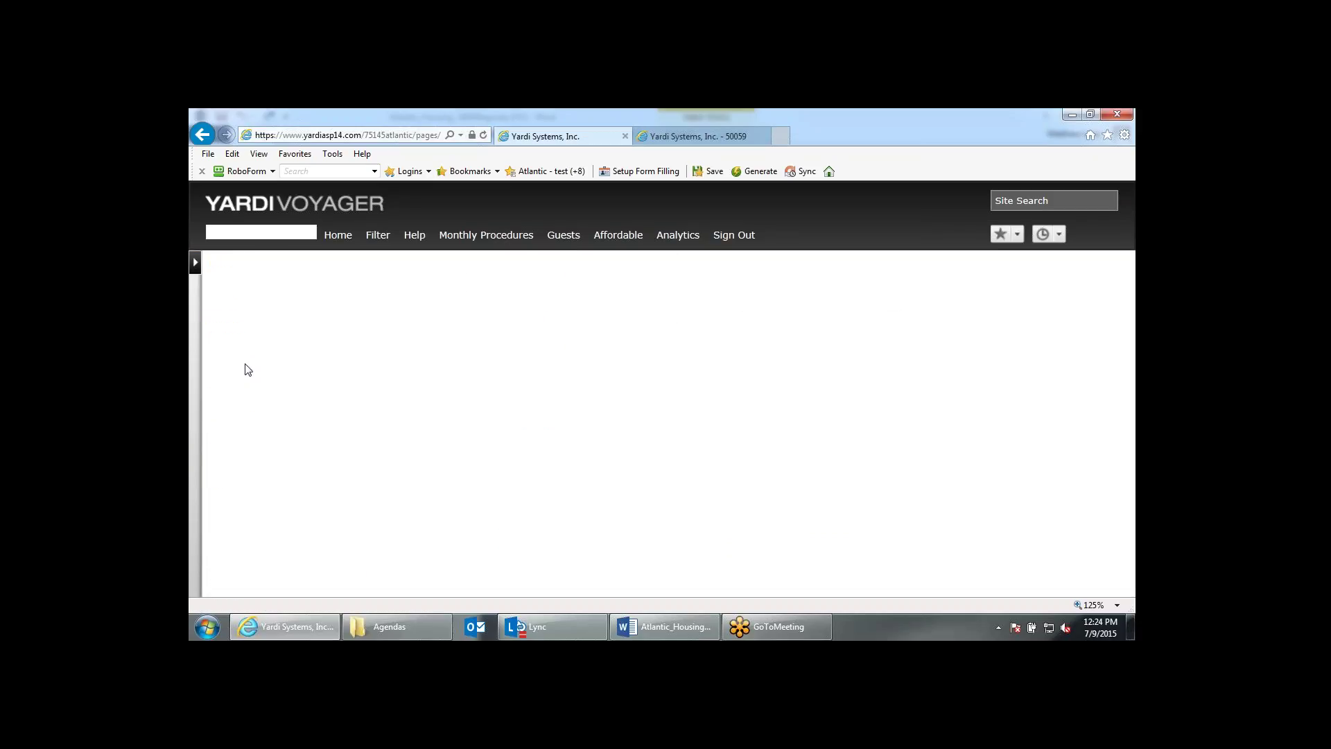
pyautogui.scroll(-3, 750, 460)
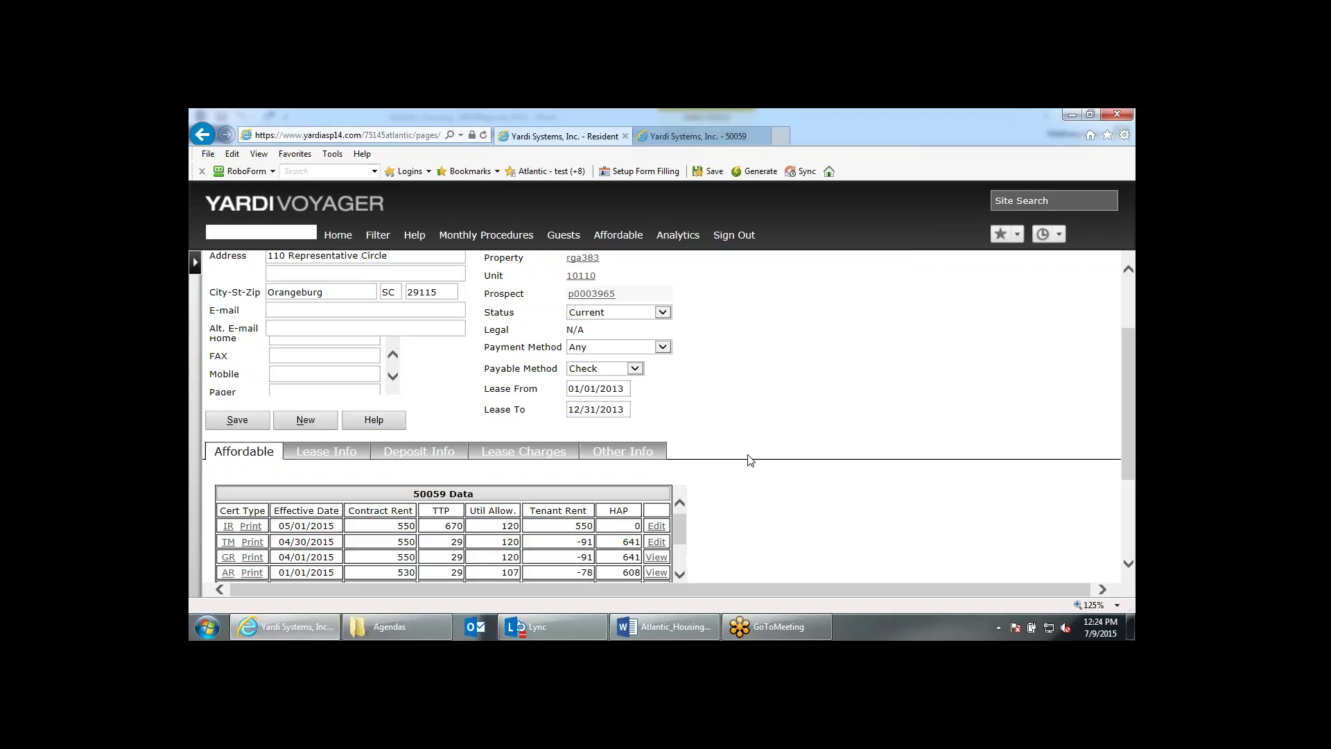
pyautogui.scroll(-3, 749, 460)
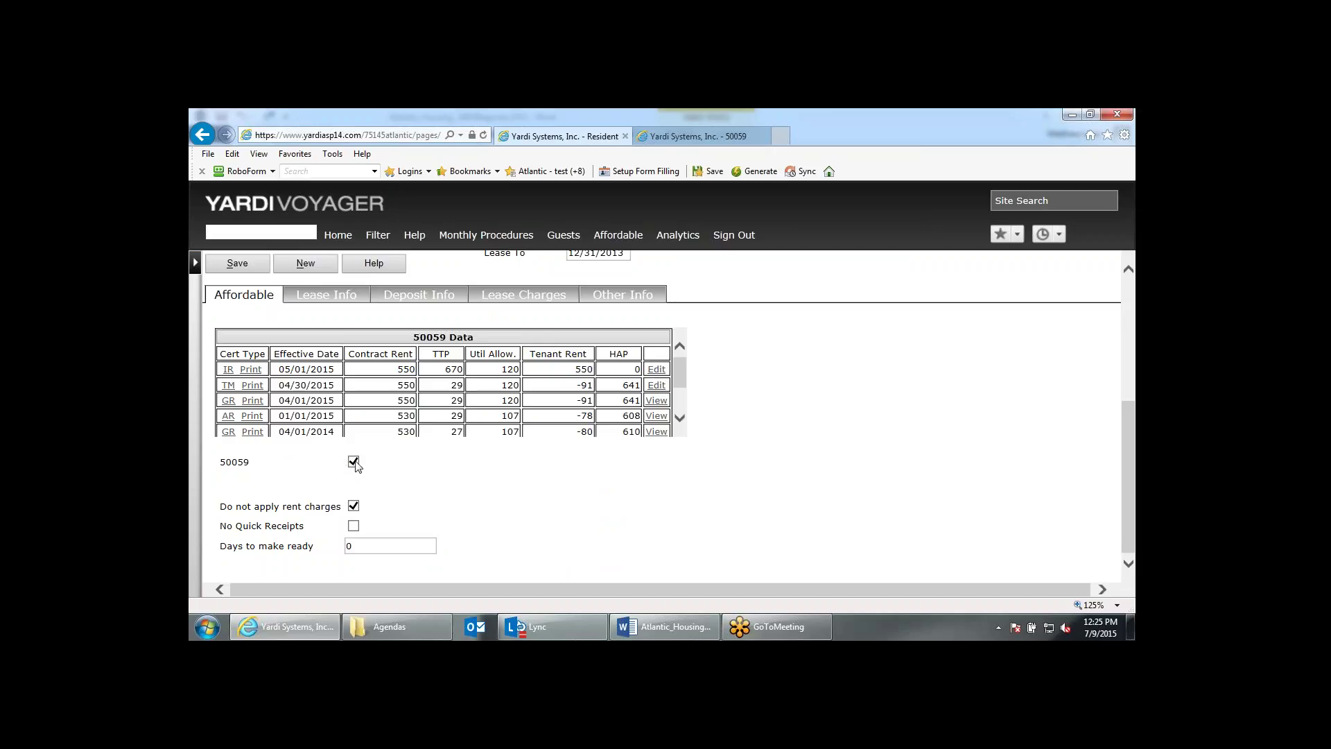
pyautogui.scroll(1, 354, 468)
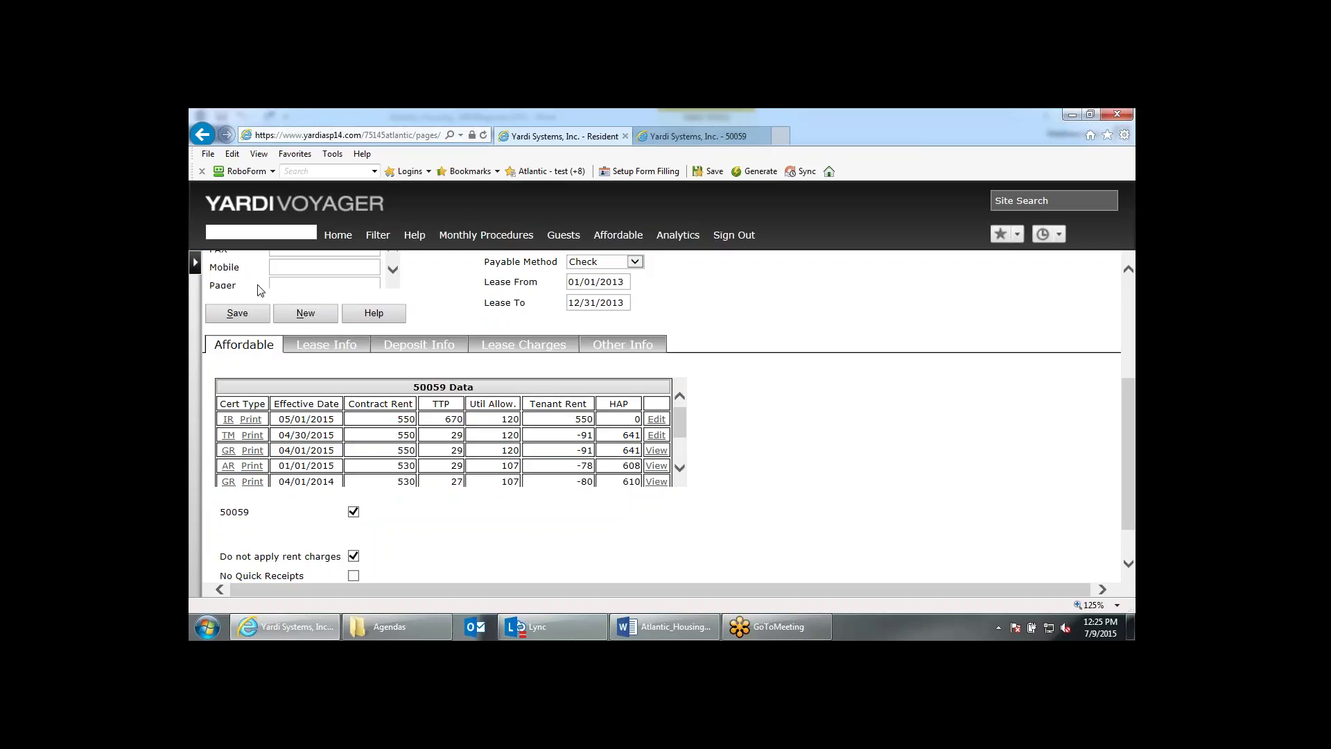
pyautogui.click(354, 513)
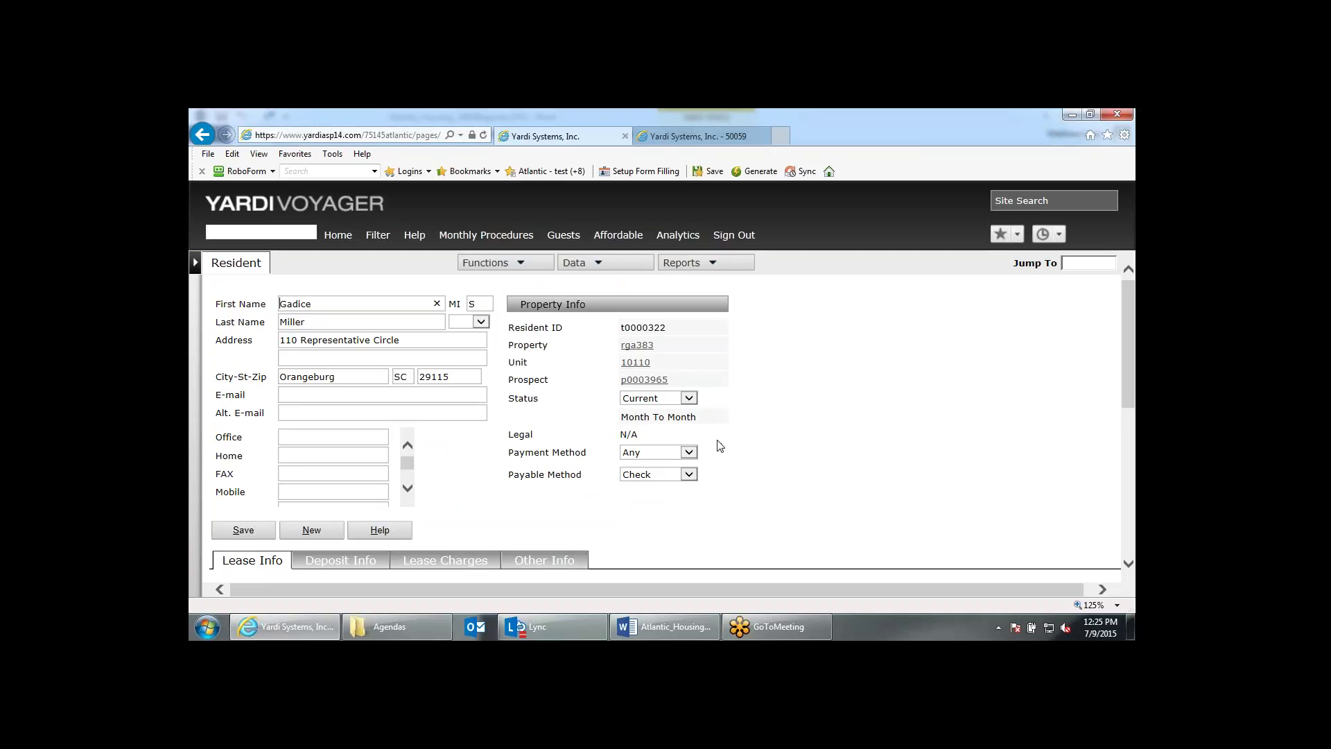
# Try Data > 50059 Certification, then close the resulting SQL error page and the 50059 tab.
pyautogui.scroll(-3, 720, 444)
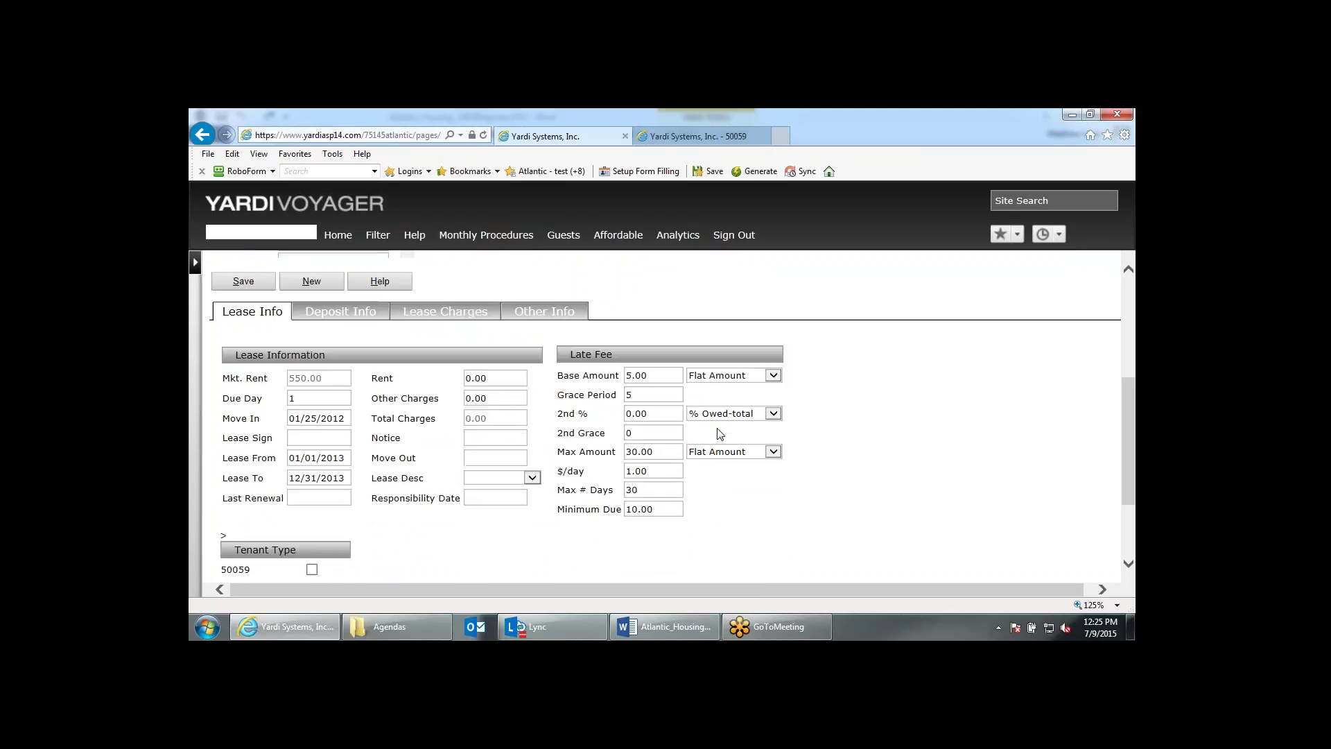
pyautogui.scroll(3, 721, 434)
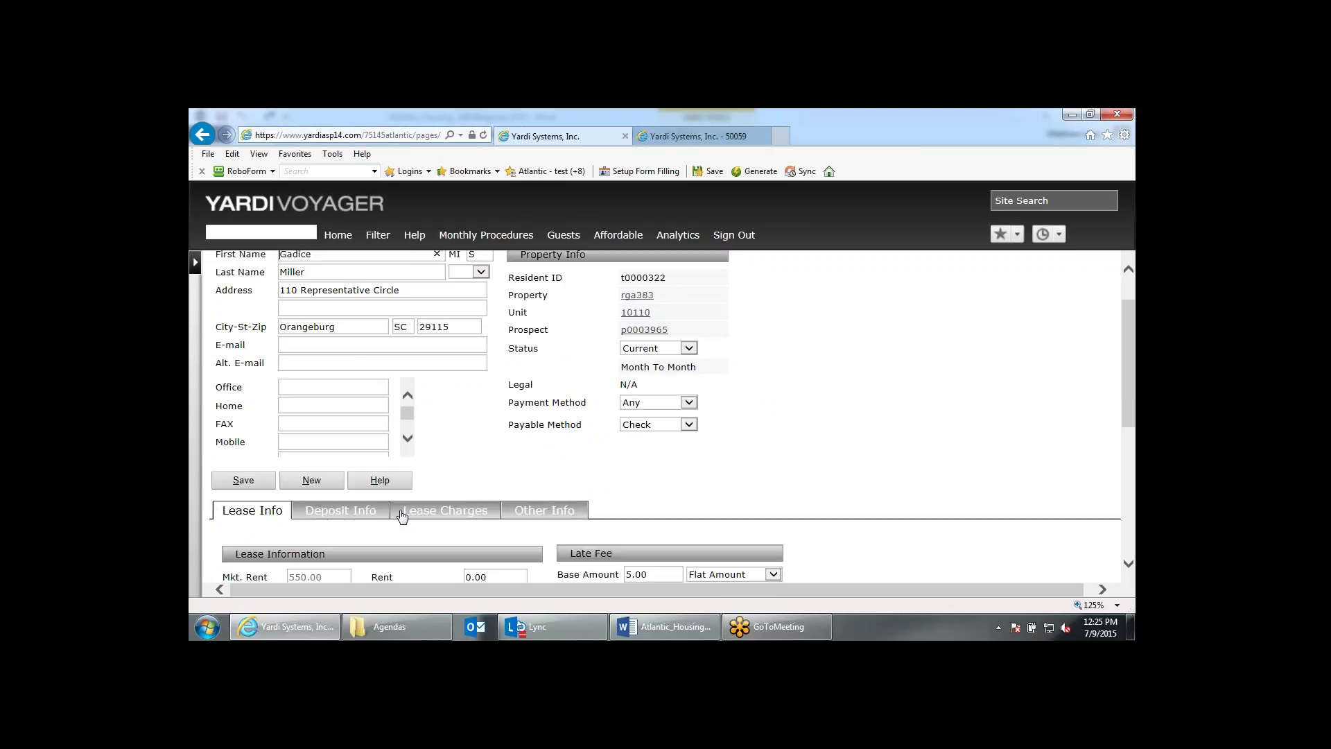
pyautogui.scroll(1, 704, 421)
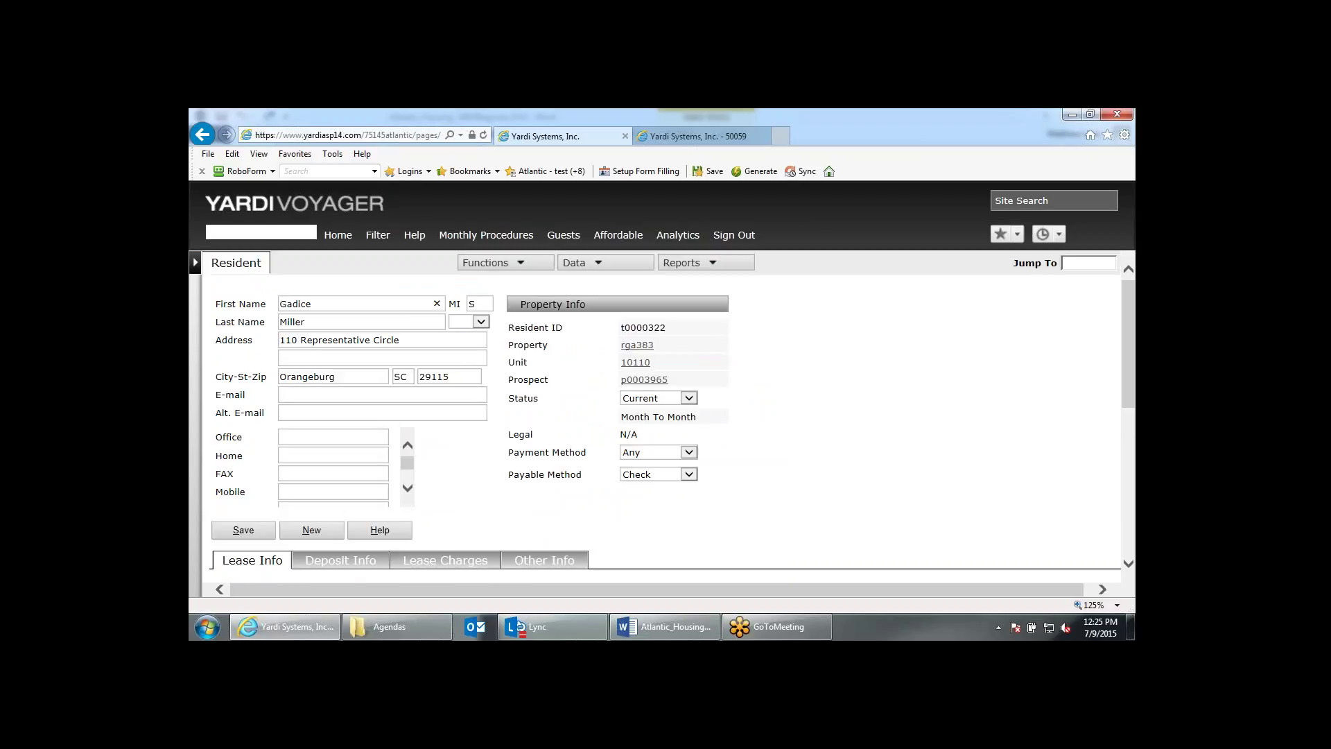
pyautogui.click(595, 264)
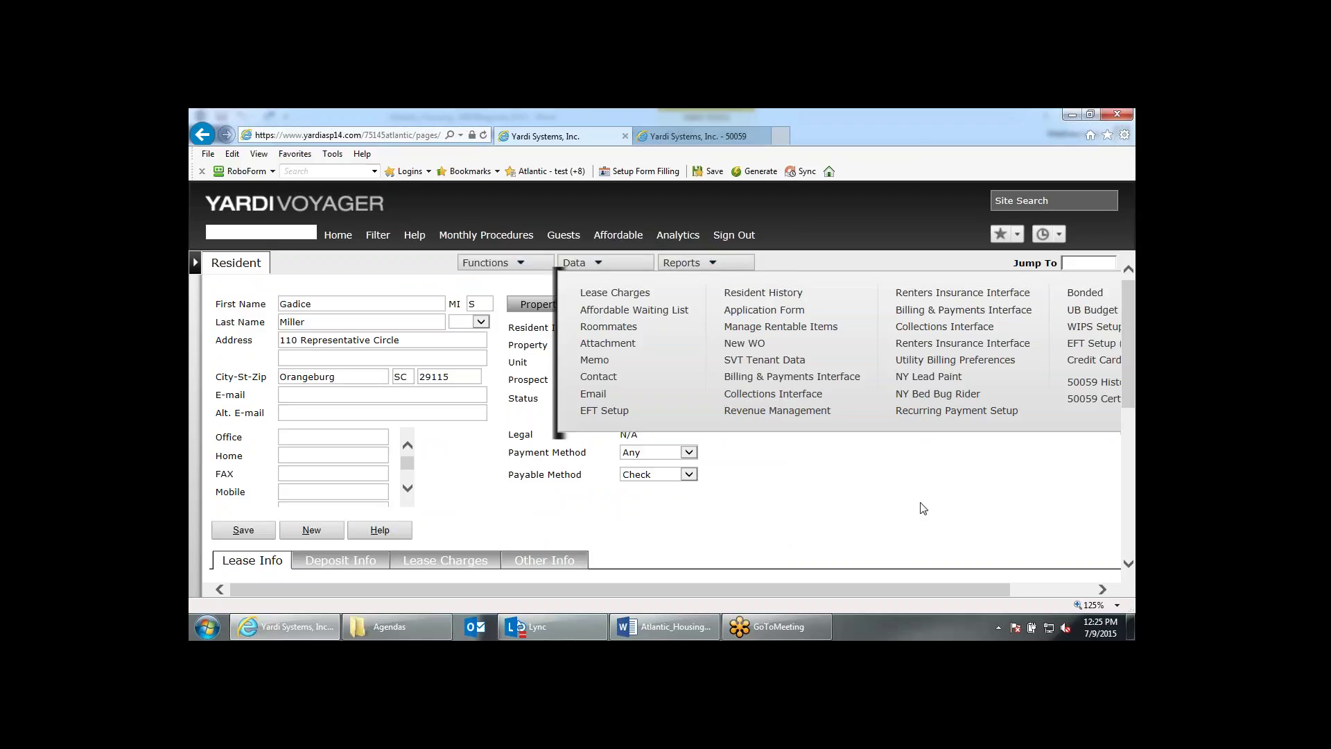
pyautogui.moveTo(917, 590)
pyautogui.mouseDown()
pyautogui.moveTo(975, 589)
pyautogui.moveTo(942, 589)
pyautogui.mouseUp()
pyautogui.click(1100, 409)
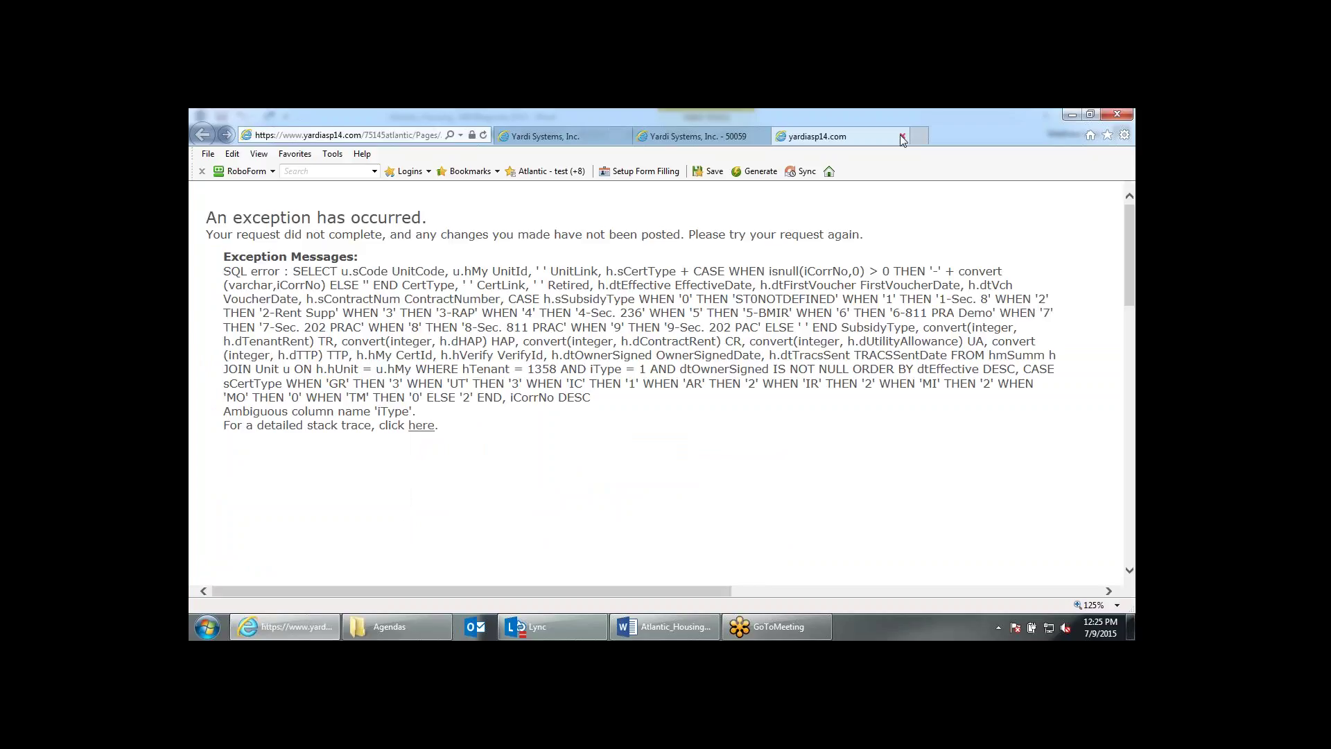
pyautogui.click(902, 136)
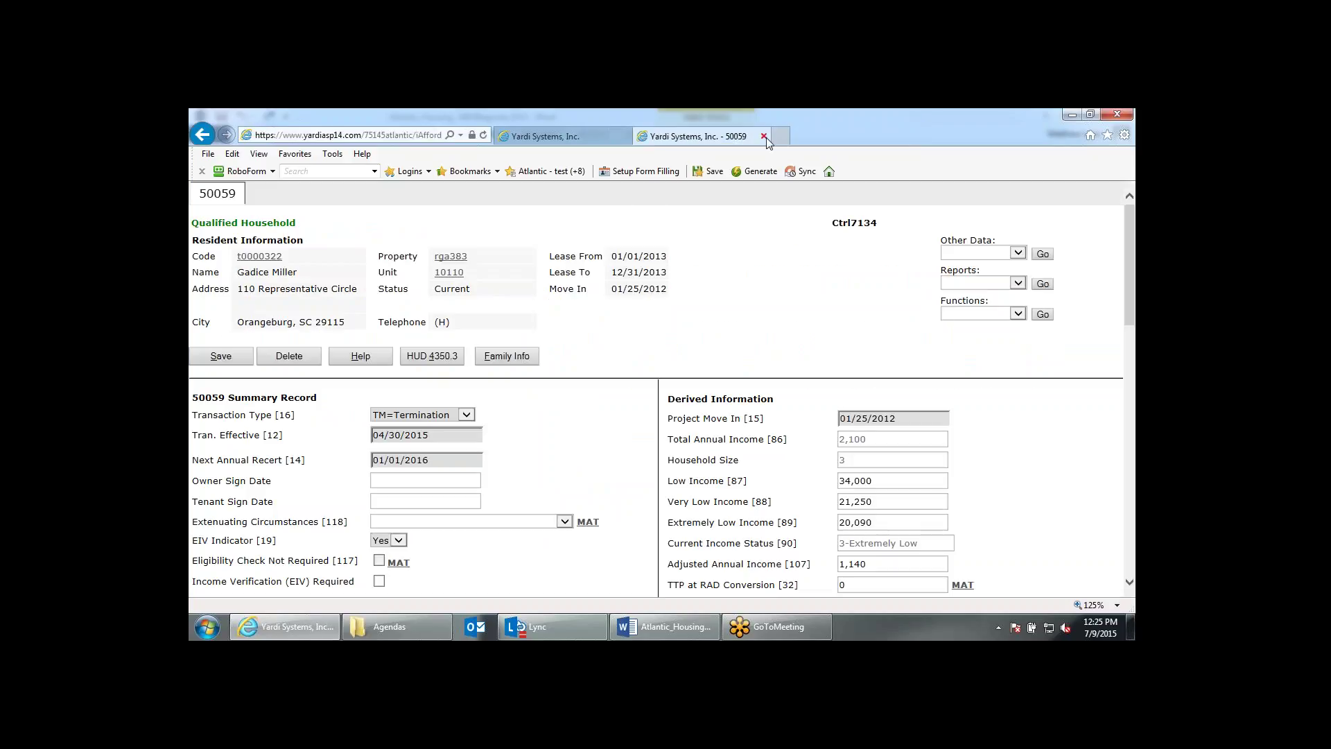
pyautogui.click(763, 136)
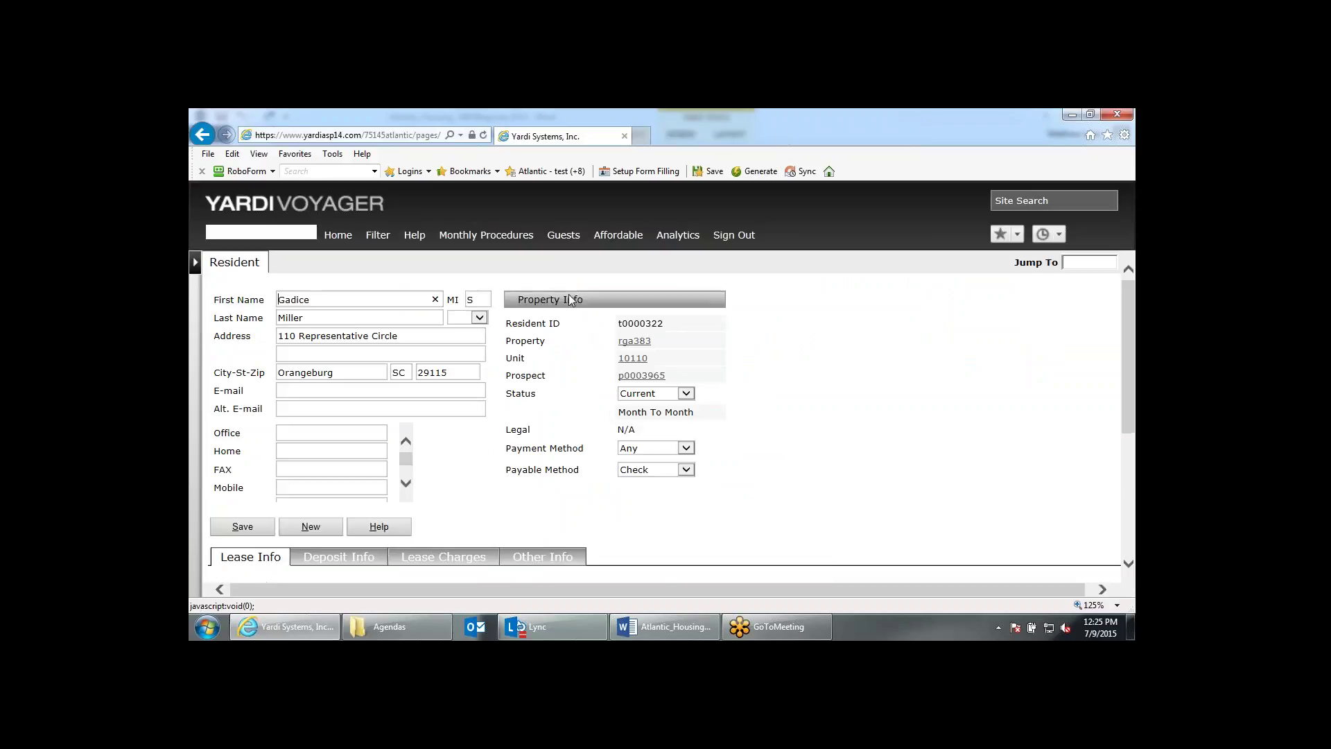
# Review and close the 50059 History window, then save the resident with 50059 Tenant Type checked.
pyautogui.moveTo(574, 262)
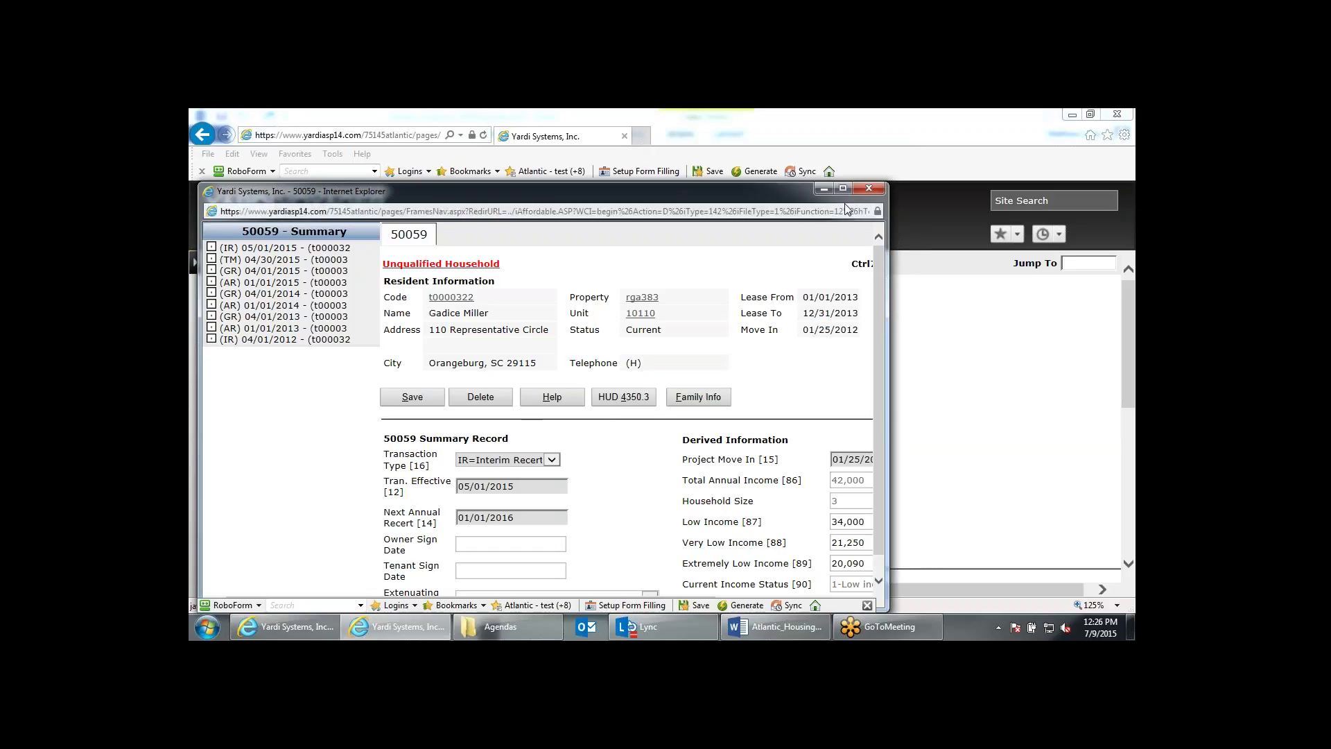
pyautogui.click(868, 188)
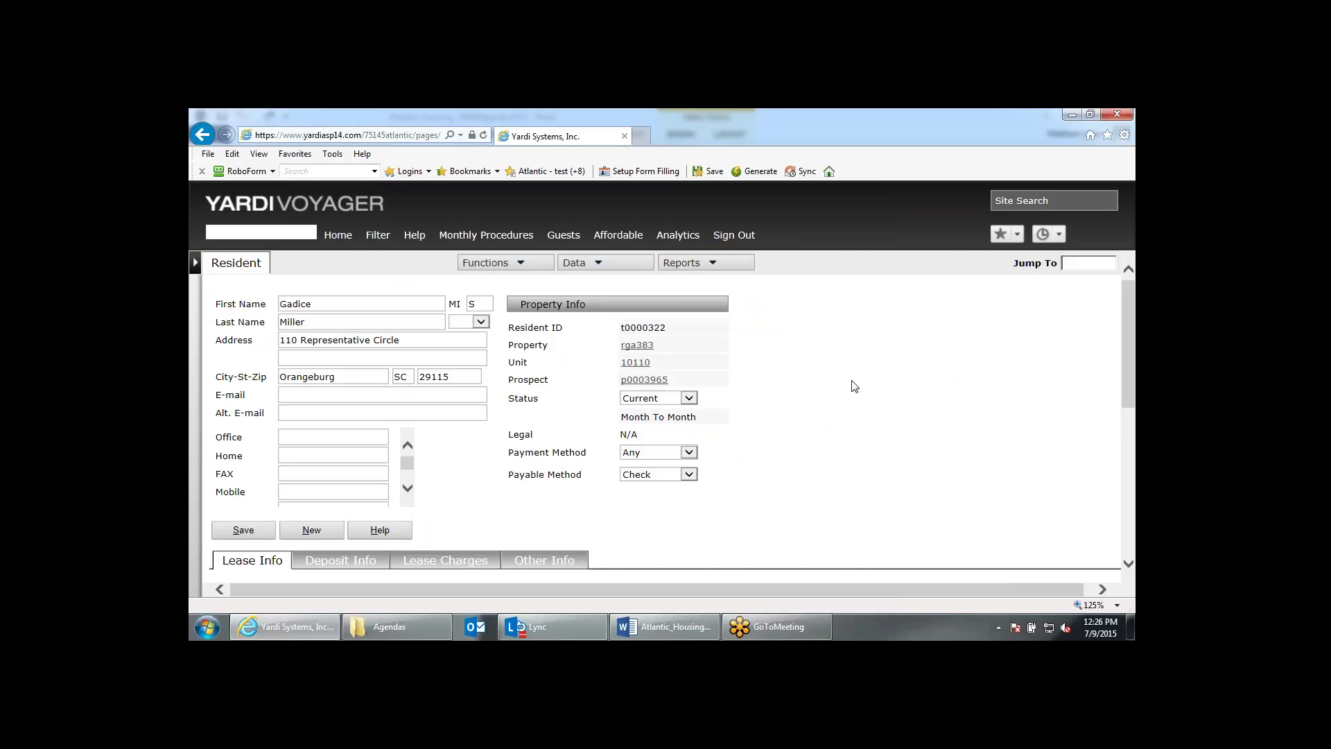
pyautogui.scroll(-1, 854, 386)
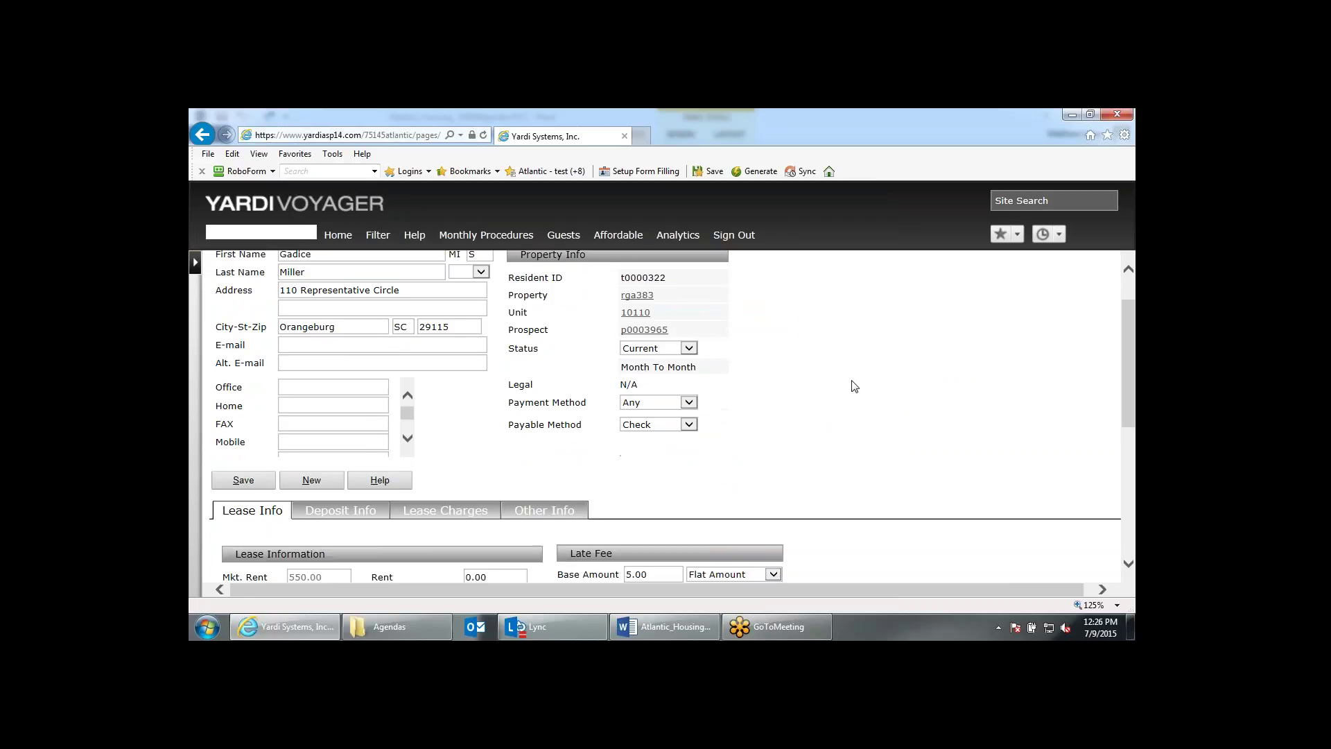
pyautogui.scroll(-5, 854, 386)
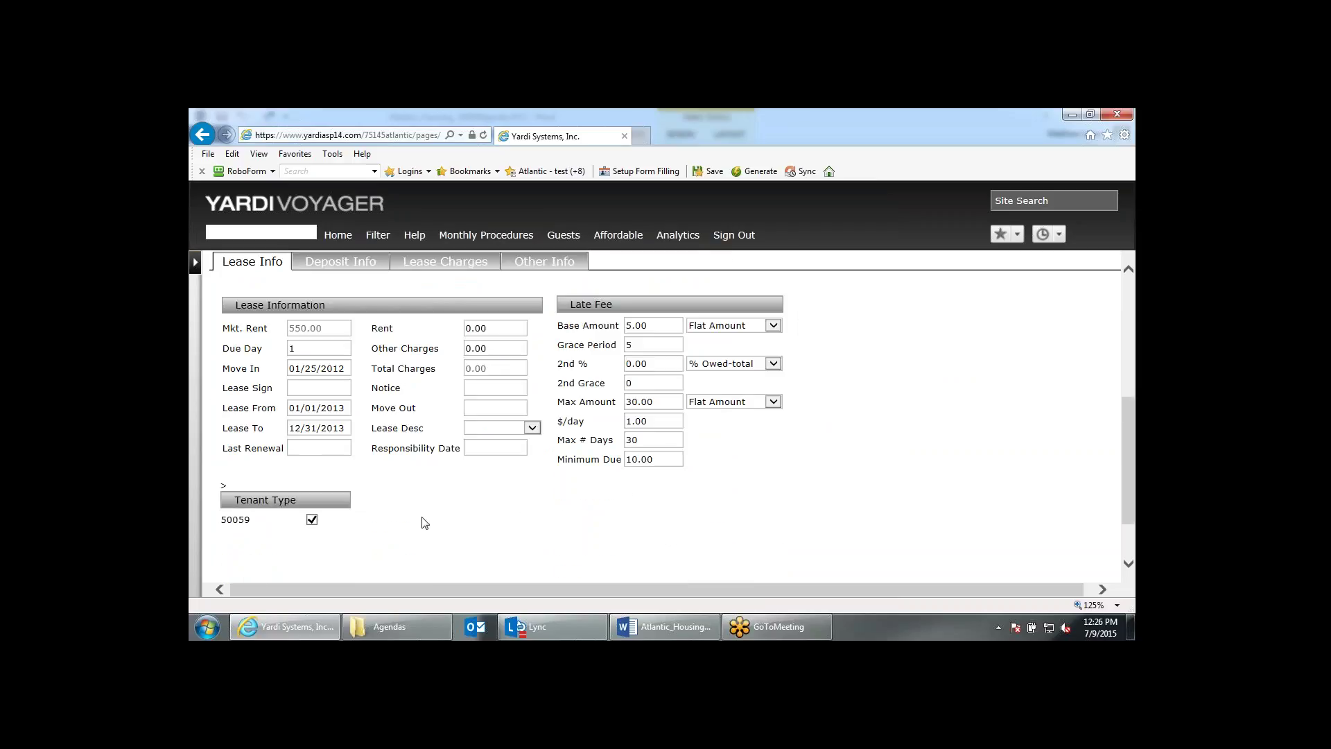
pyautogui.scroll(2, 425, 522)
pyautogui.click(251, 340)
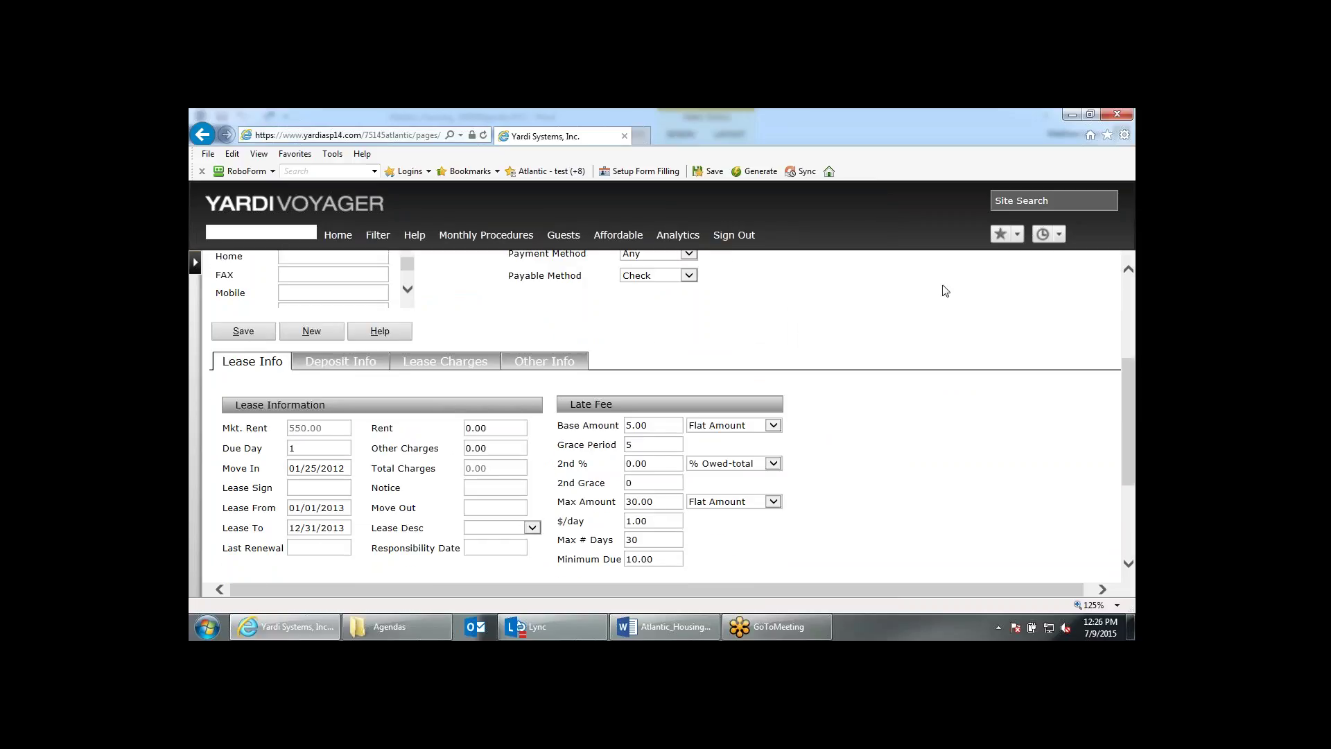
pyautogui.scroll(-1, 962, 294)
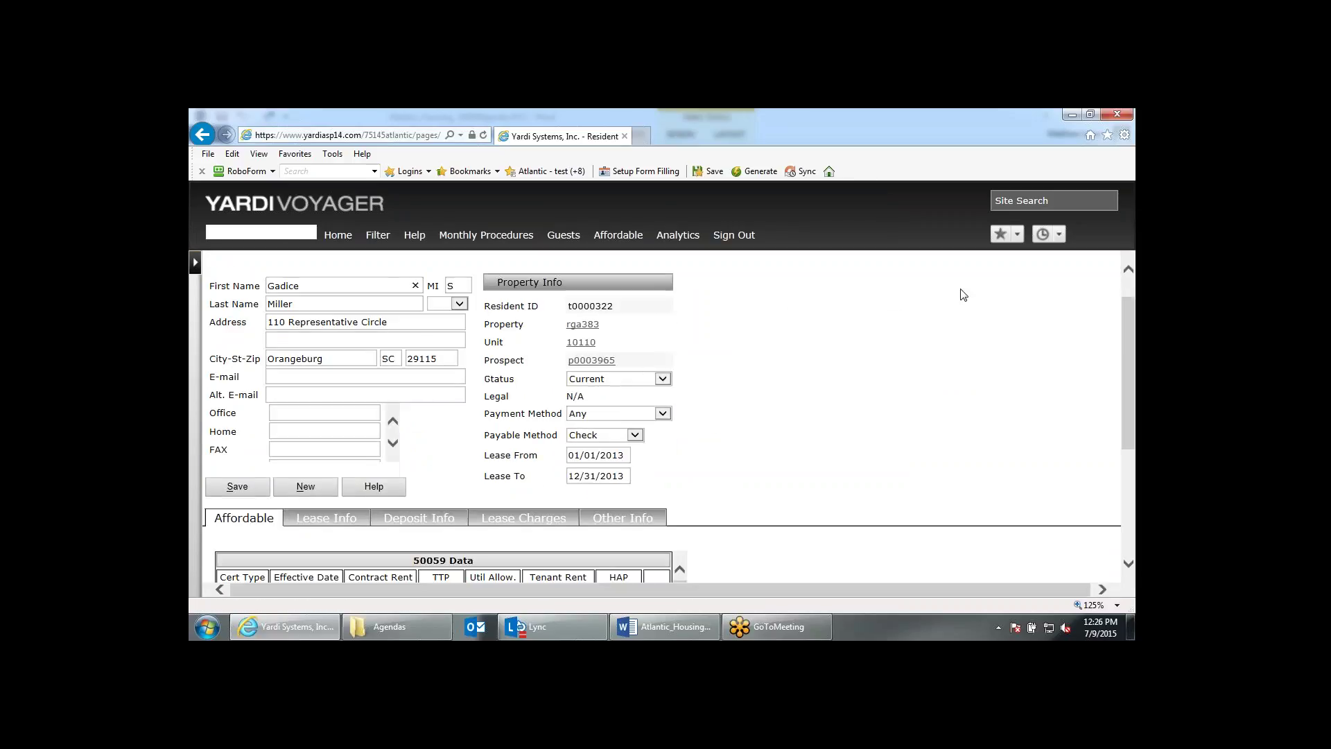
# From the TM termination, run the Initial Cert function and confirm to create an IC=Init. Cert.
pyautogui.scroll(-2, 962, 295)
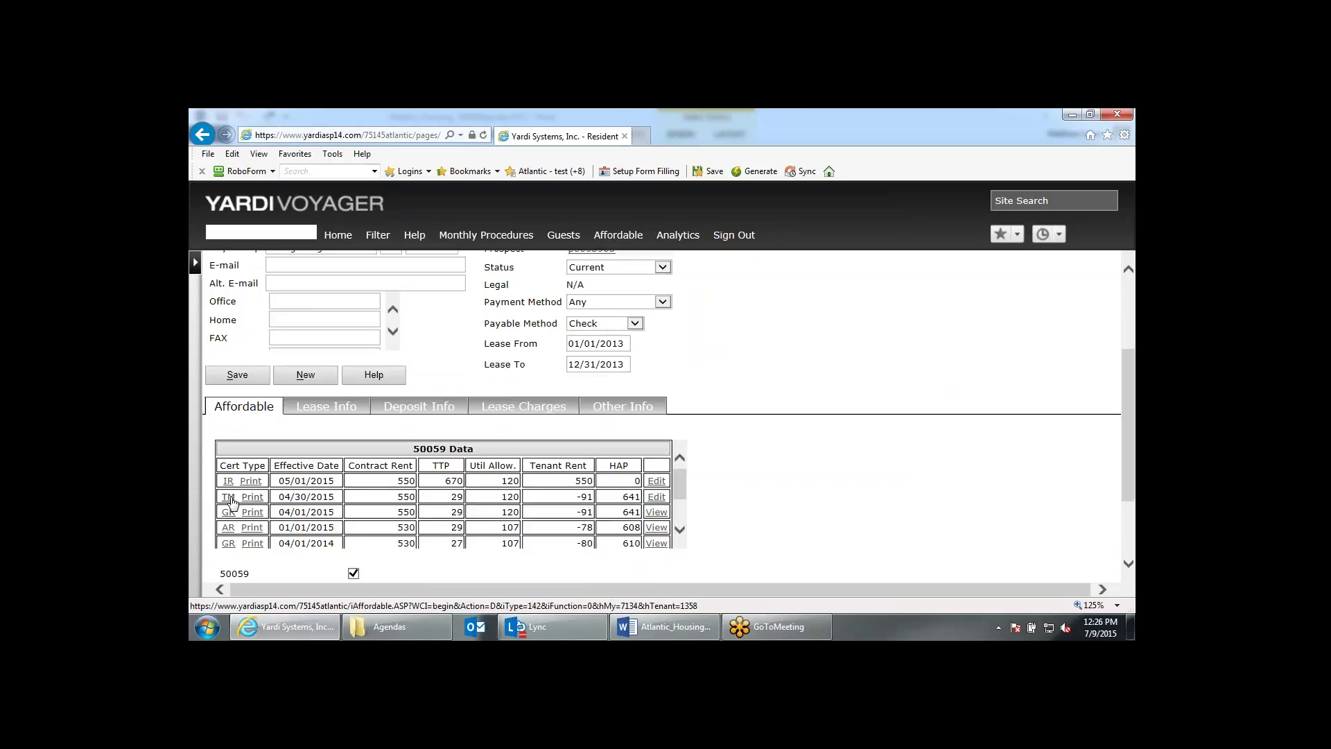
pyautogui.click(230, 498)
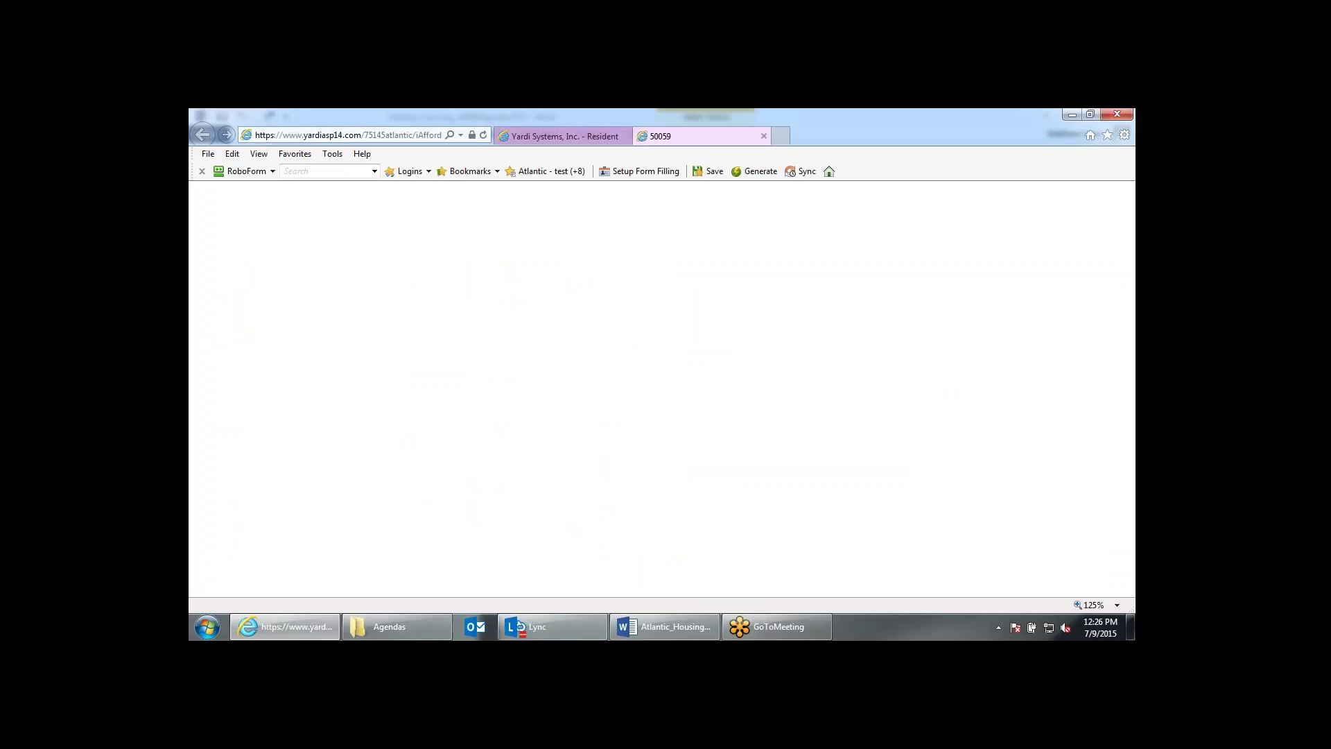
pyautogui.click(1019, 313)
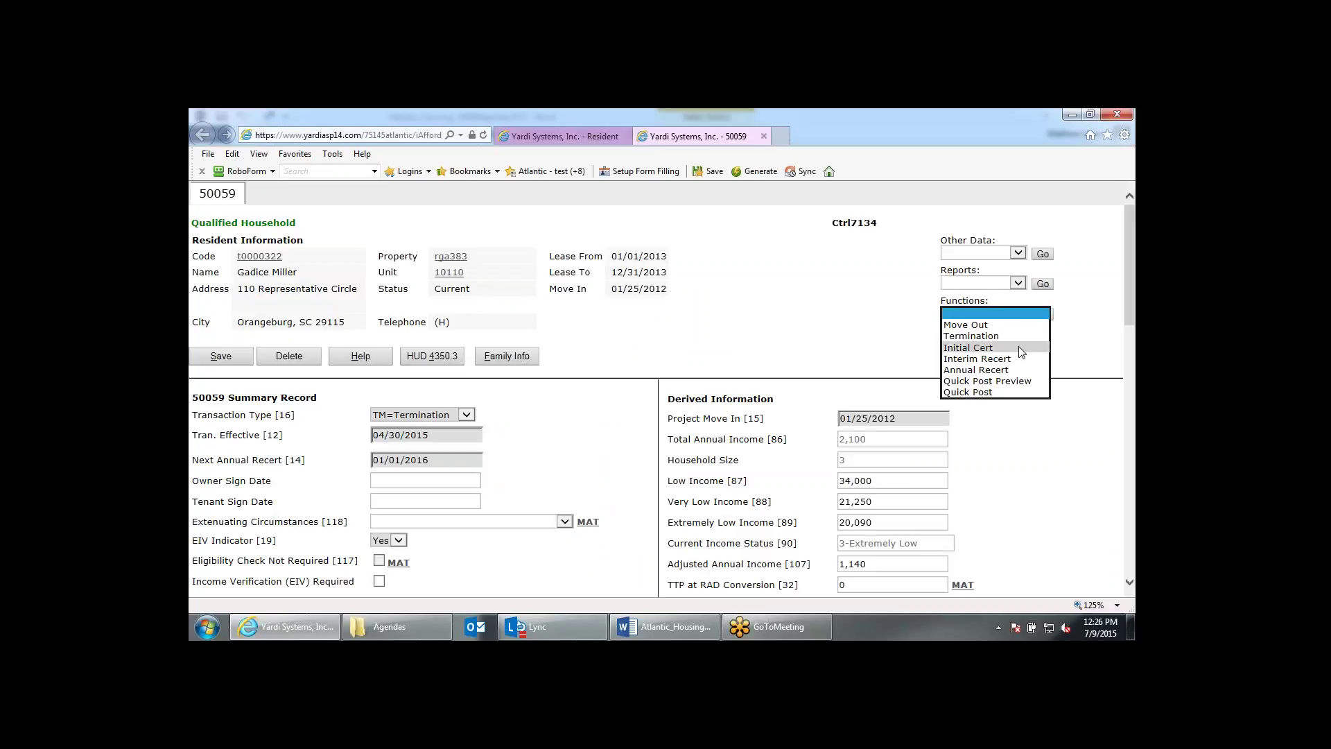
pyautogui.click(1020, 350)
pyautogui.click(1043, 316)
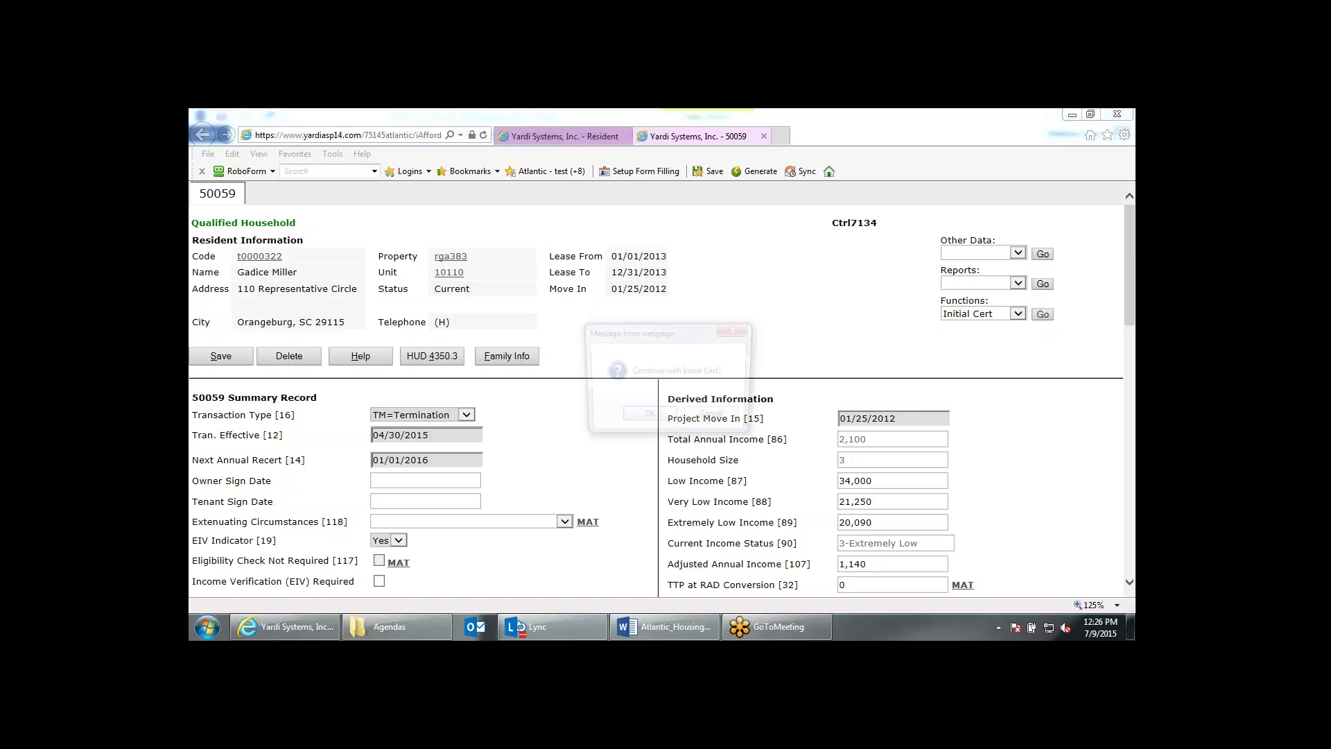
pyautogui.click(670, 426)
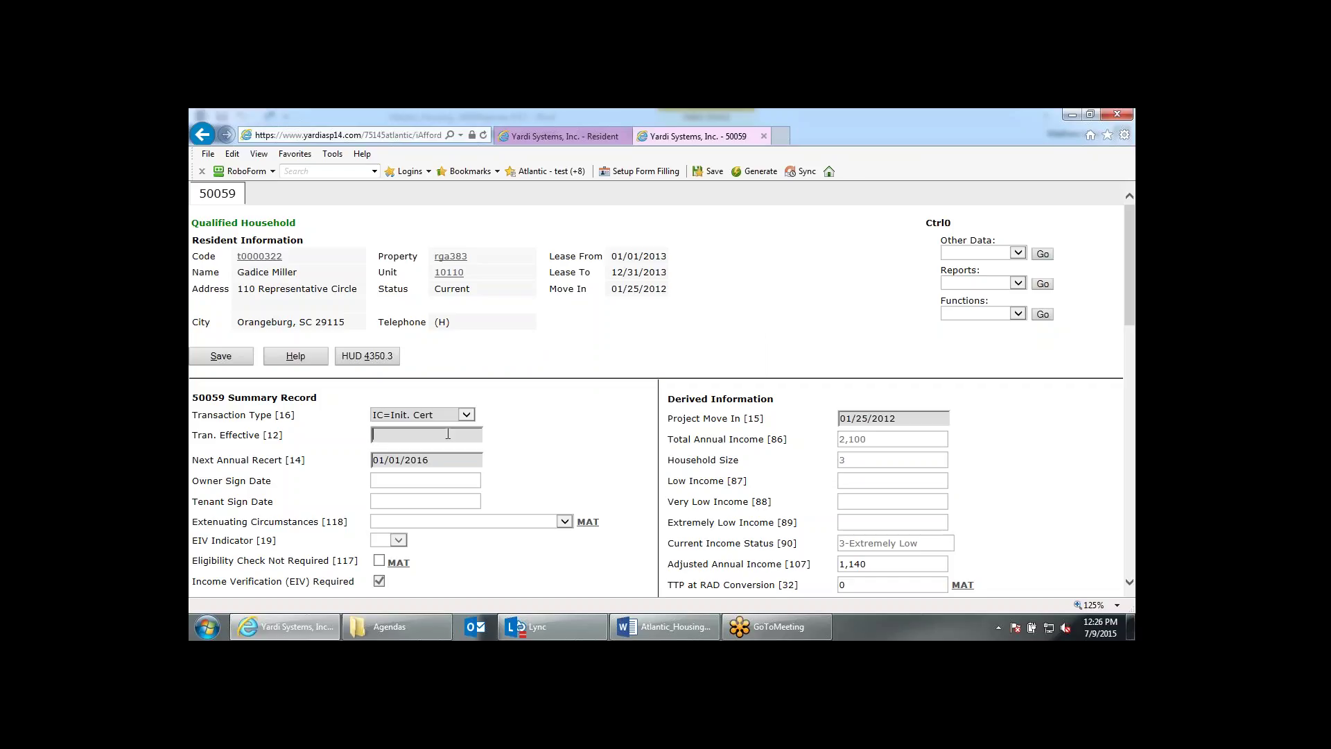
pyautogui.write('08')
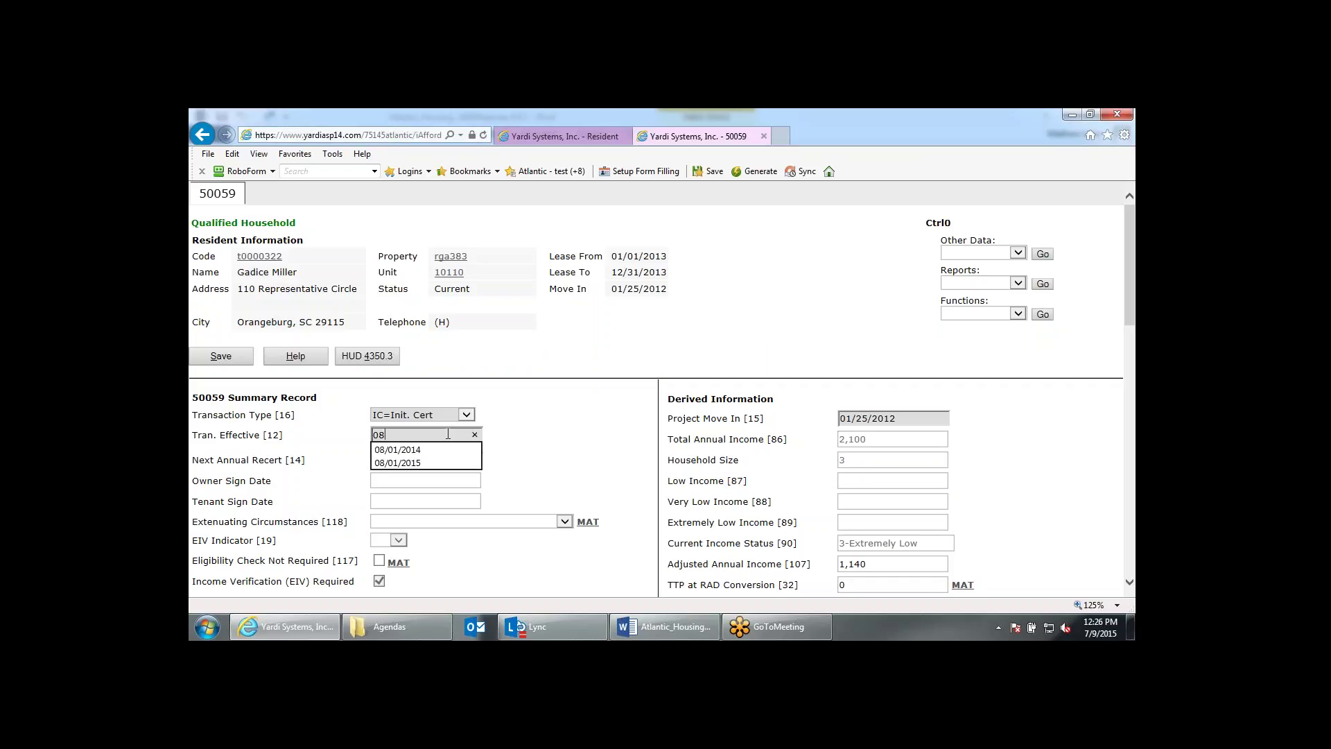
pyautogui.press('Down')
pyautogui.press('Down')
pyautogui.press('Return')
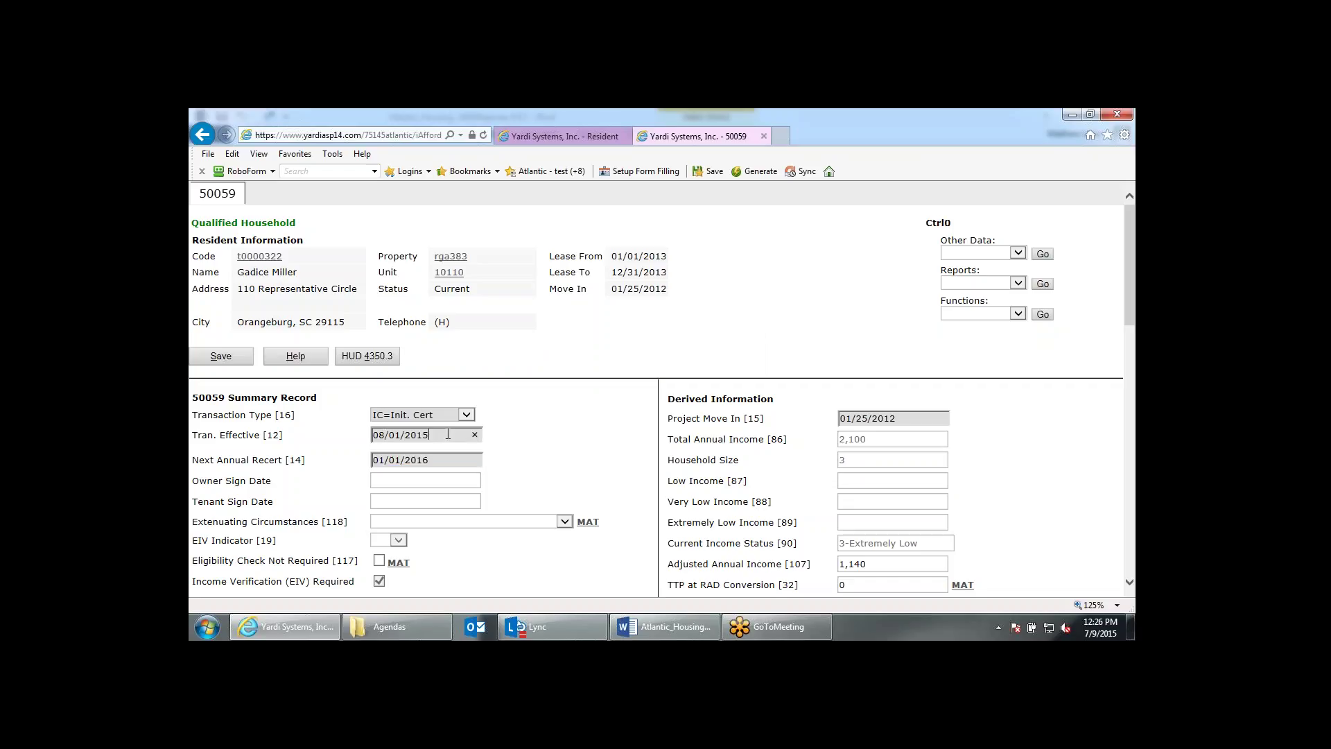
pyautogui.click(528, 414)
pyautogui.click(237, 357)
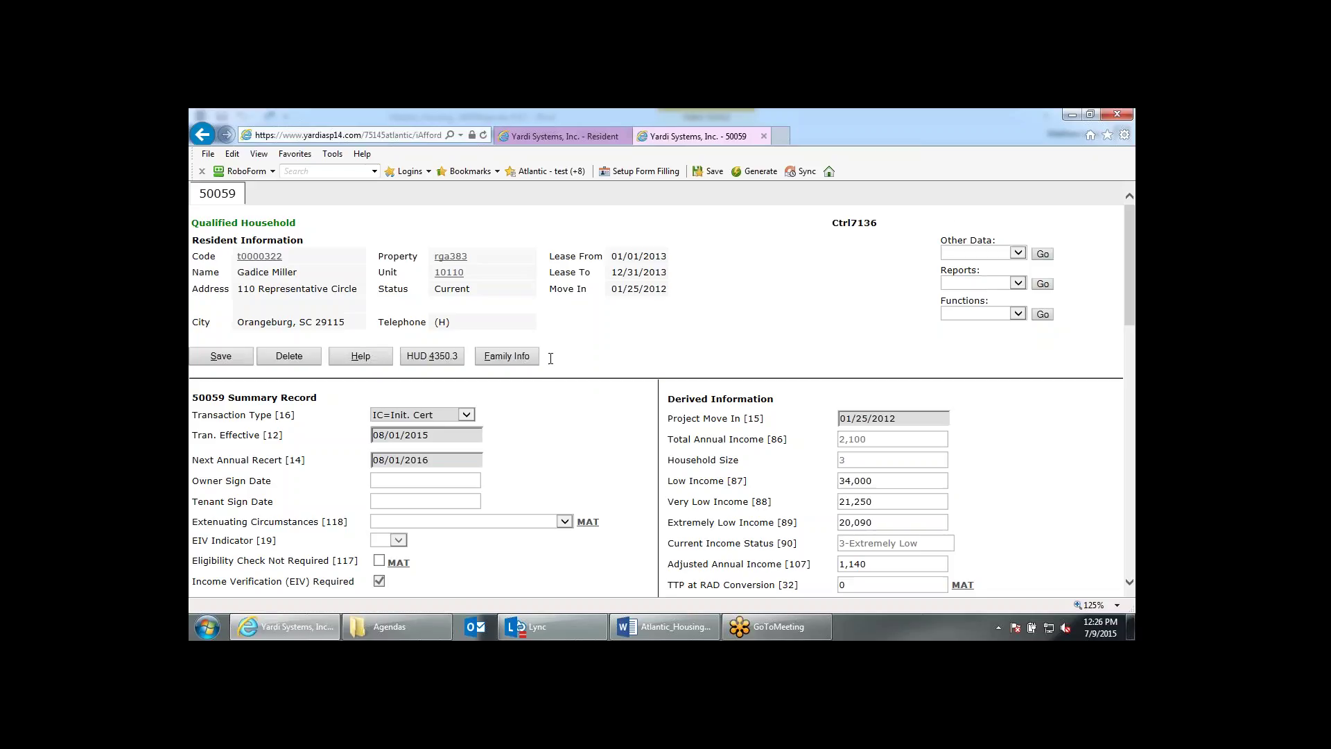
pyautogui.click(531, 362)
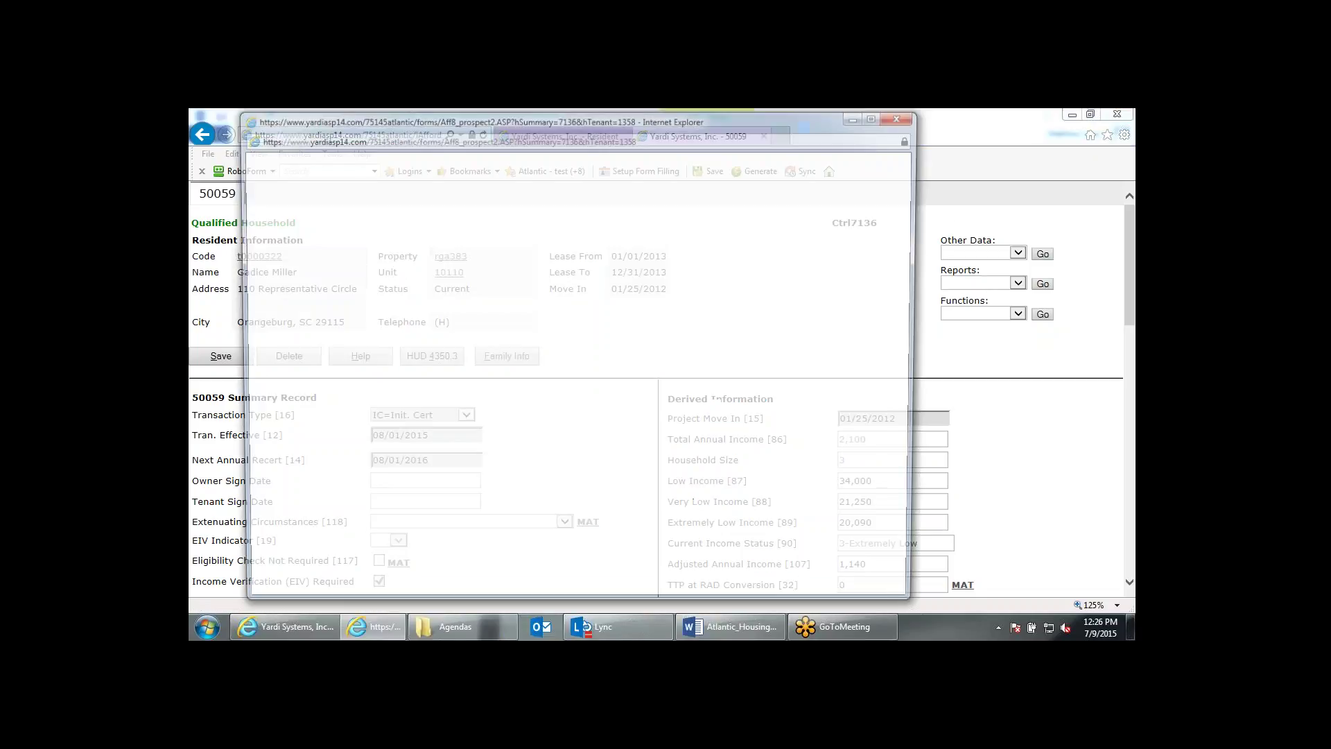
pyautogui.click(875, 234)
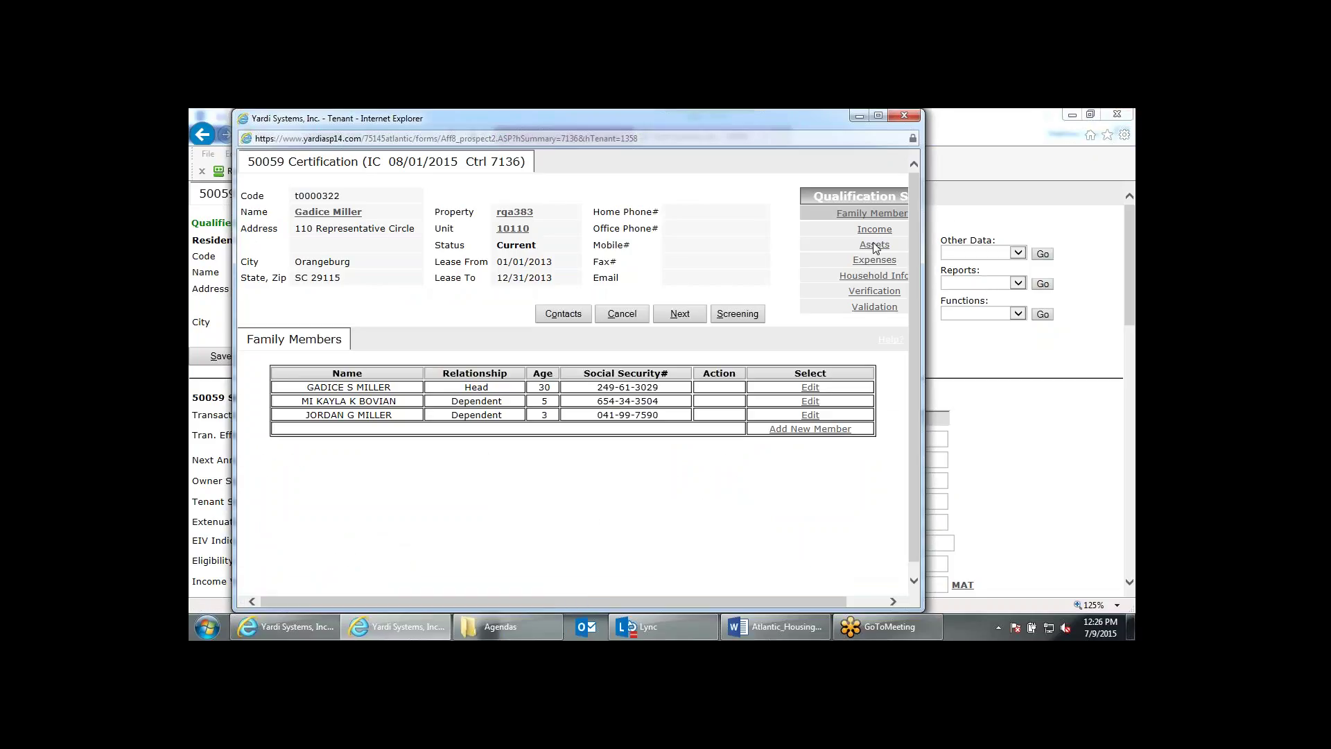
pyautogui.click(875, 244)
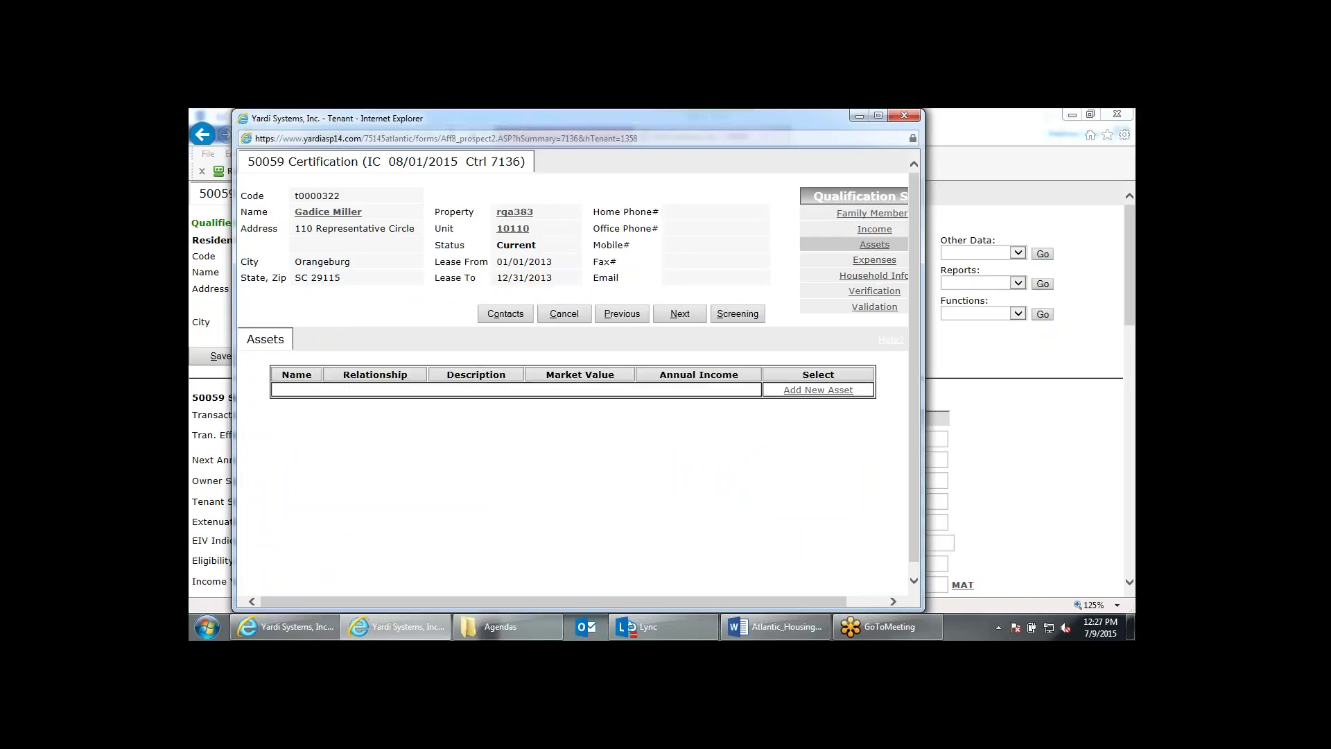
pyautogui.click(903, 116)
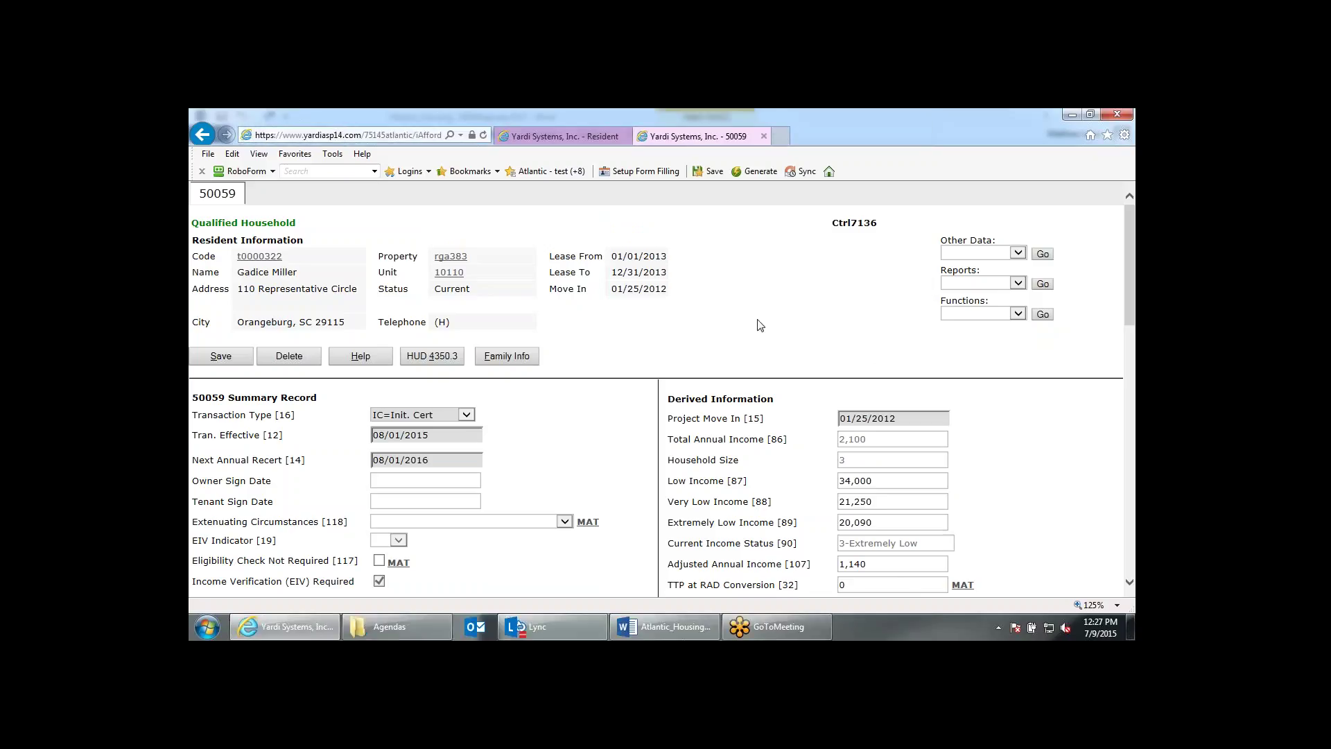
pyautogui.click(946, 284)
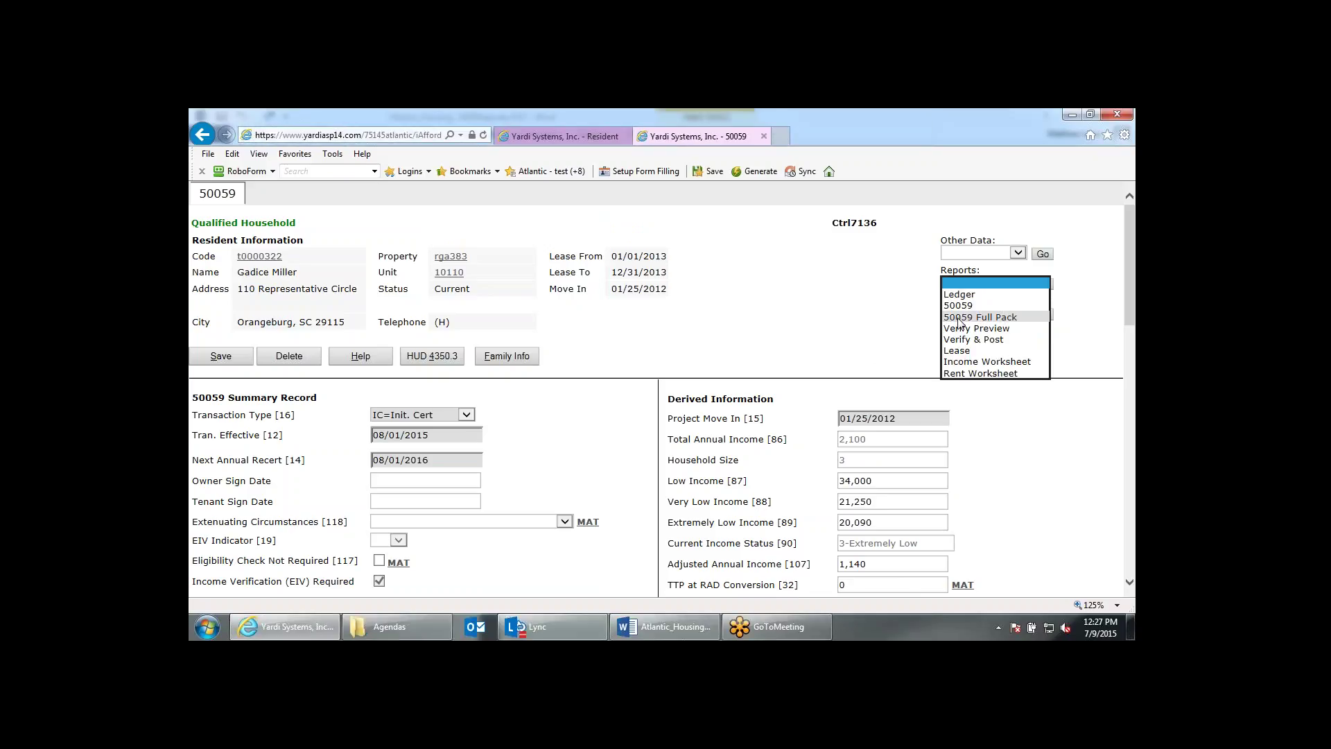
pyautogui.click(445, 482)
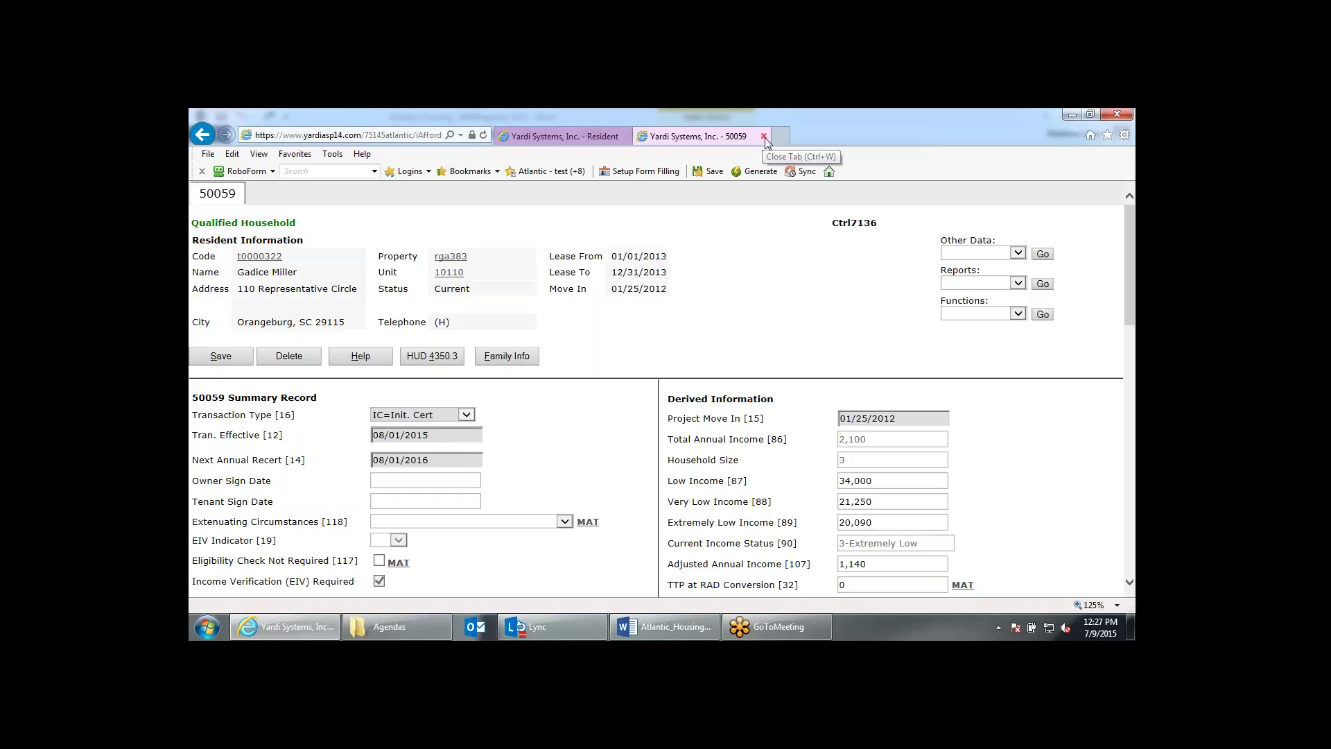
# Close the 50059 record, go Home to the Roosevelt Gardens dashboard, and show Person Search.
pyautogui.click(763, 137)
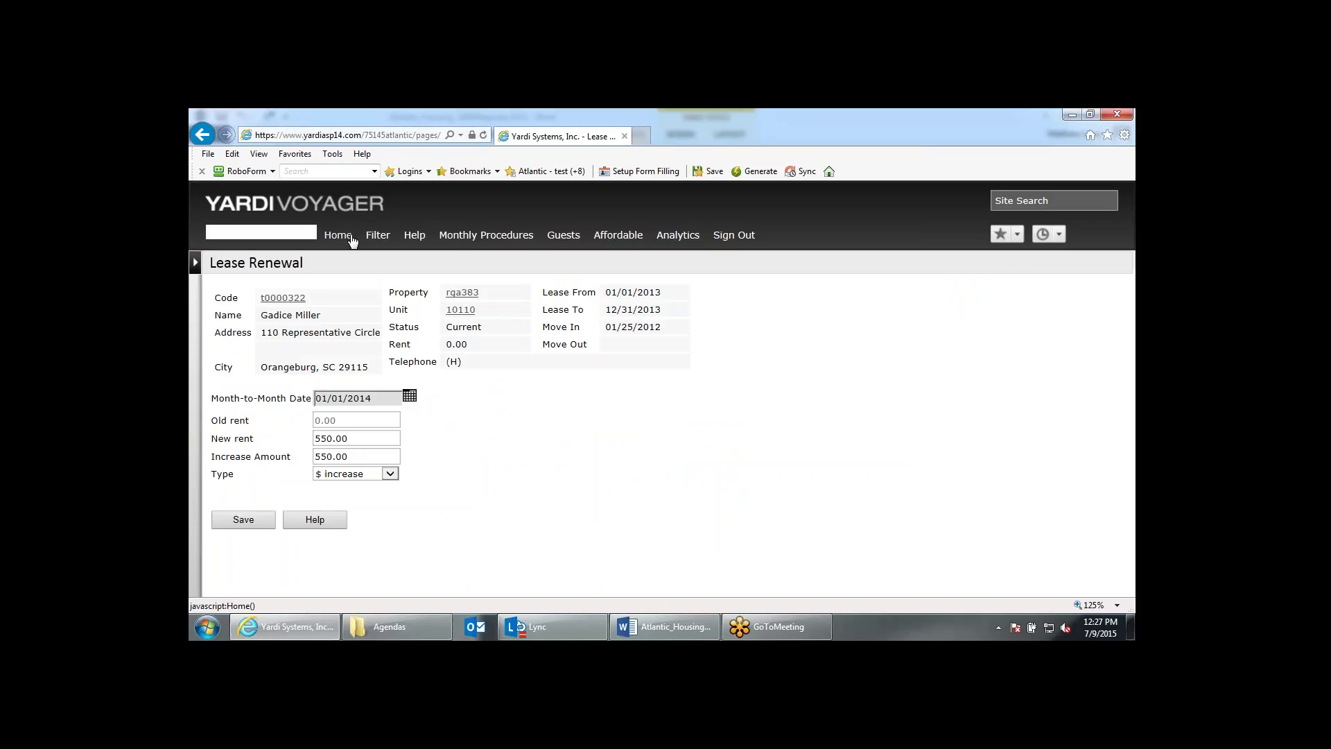
pyautogui.click(349, 237)
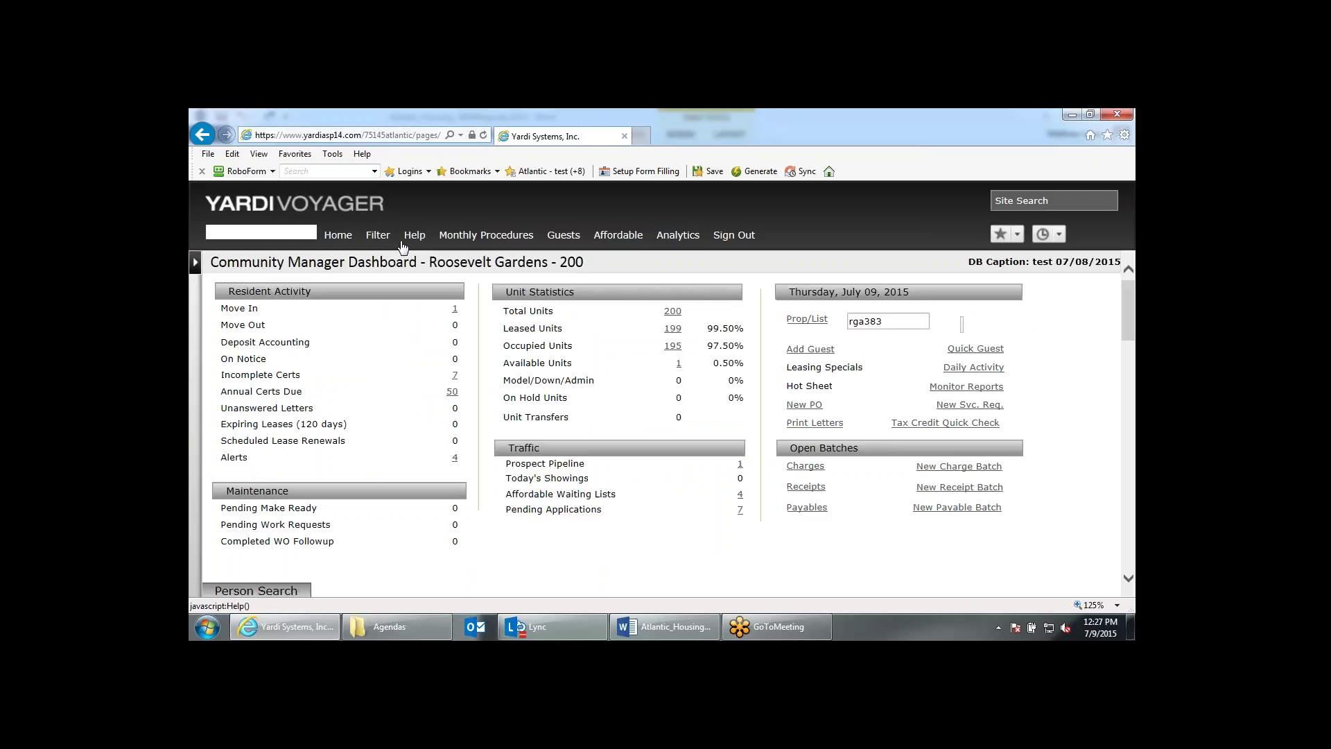
pyautogui.scroll(-3, 458, 429)
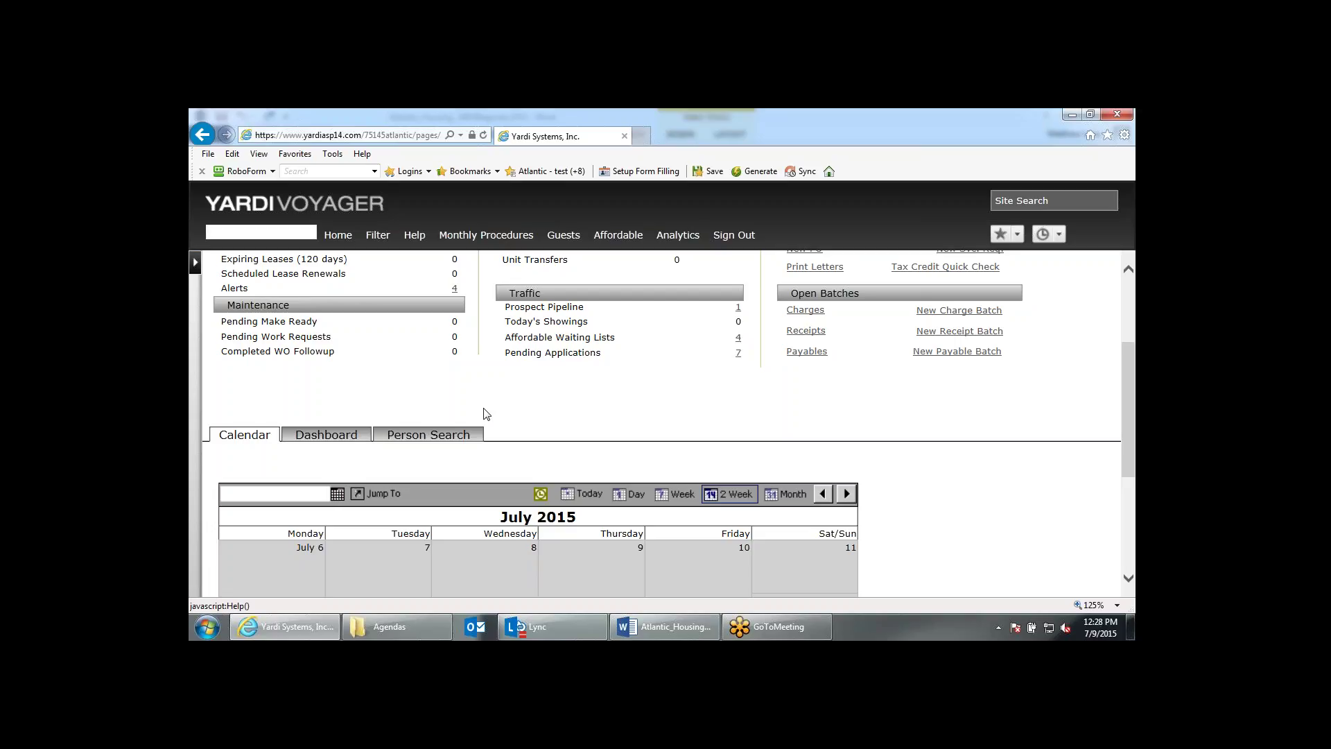
pyautogui.scroll(5, 522, 447)
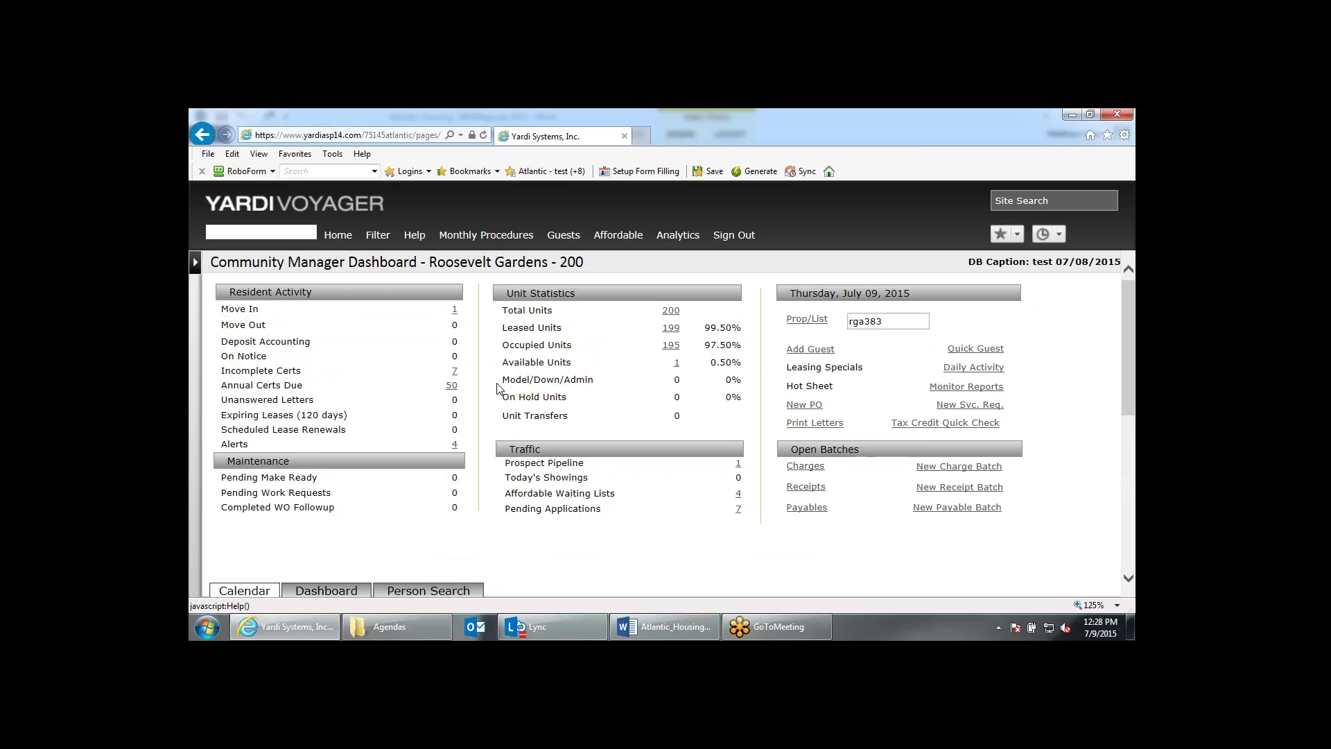
pyautogui.scroll(-1, 498, 391)
pyautogui.scroll(1, 499, 392)
pyautogui.scroll(-1, 499, 392)
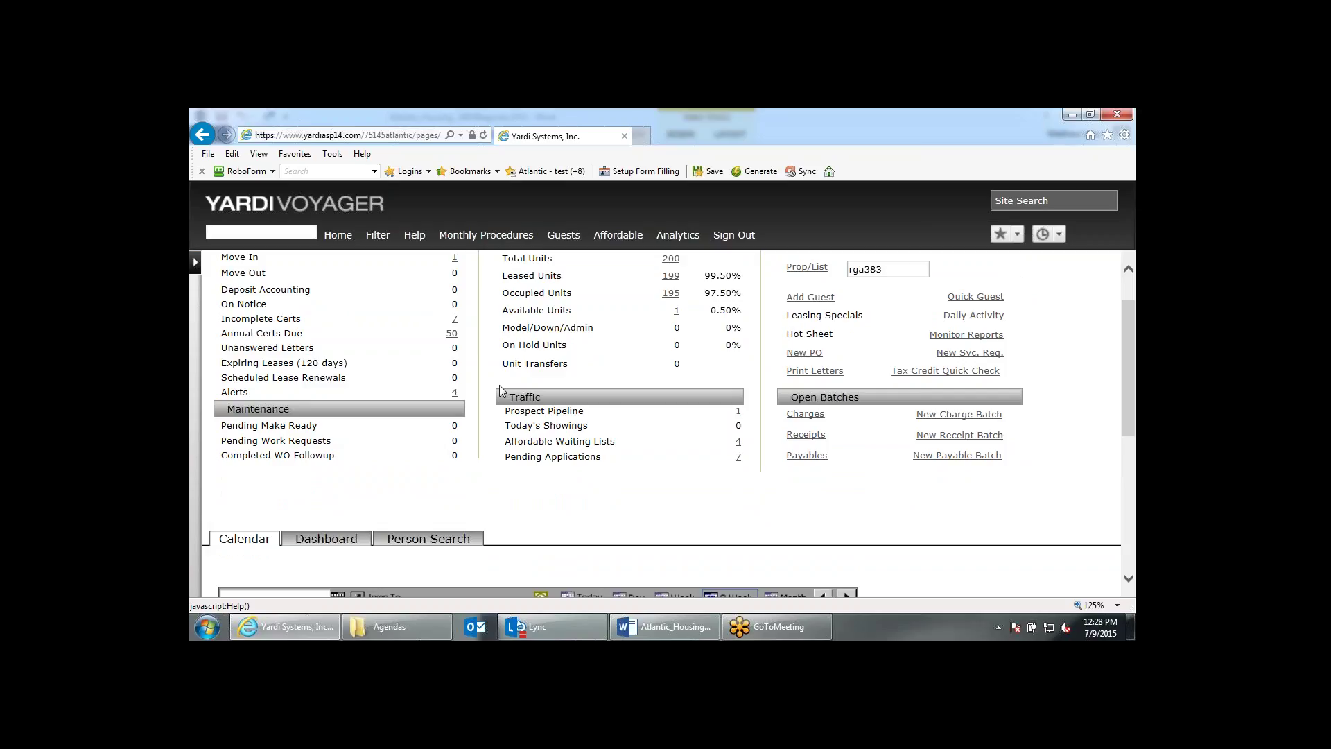
pyautogui.click(433, 547)
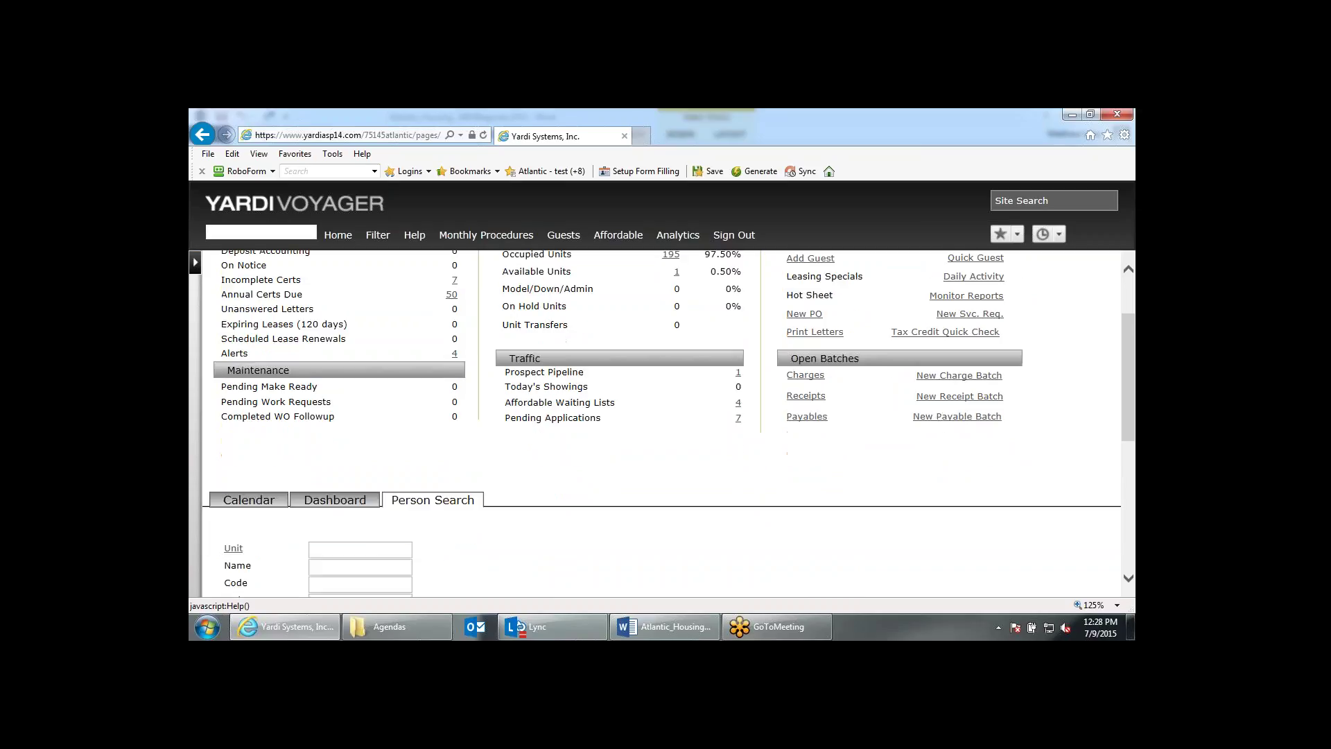
pyautogui.scroll(-2, 352, 452)
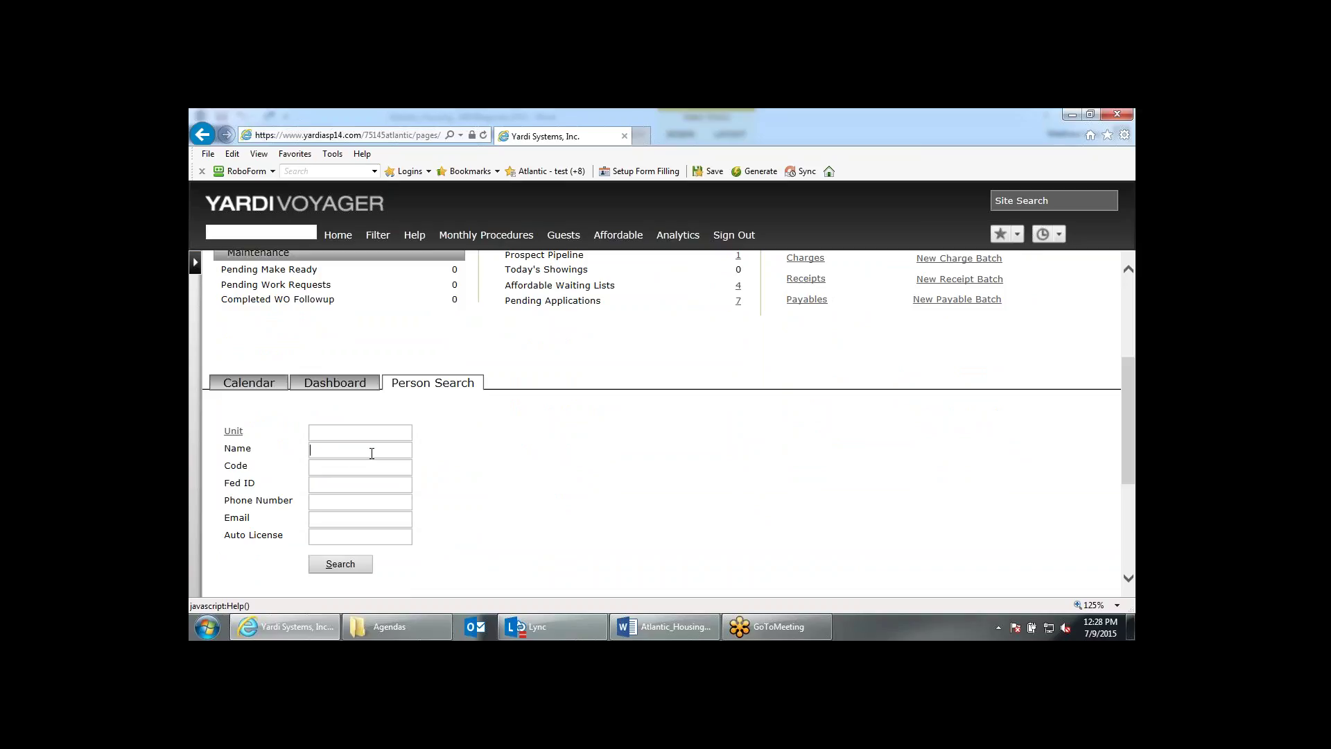
pyautogui.scroll(3, 949, 478)
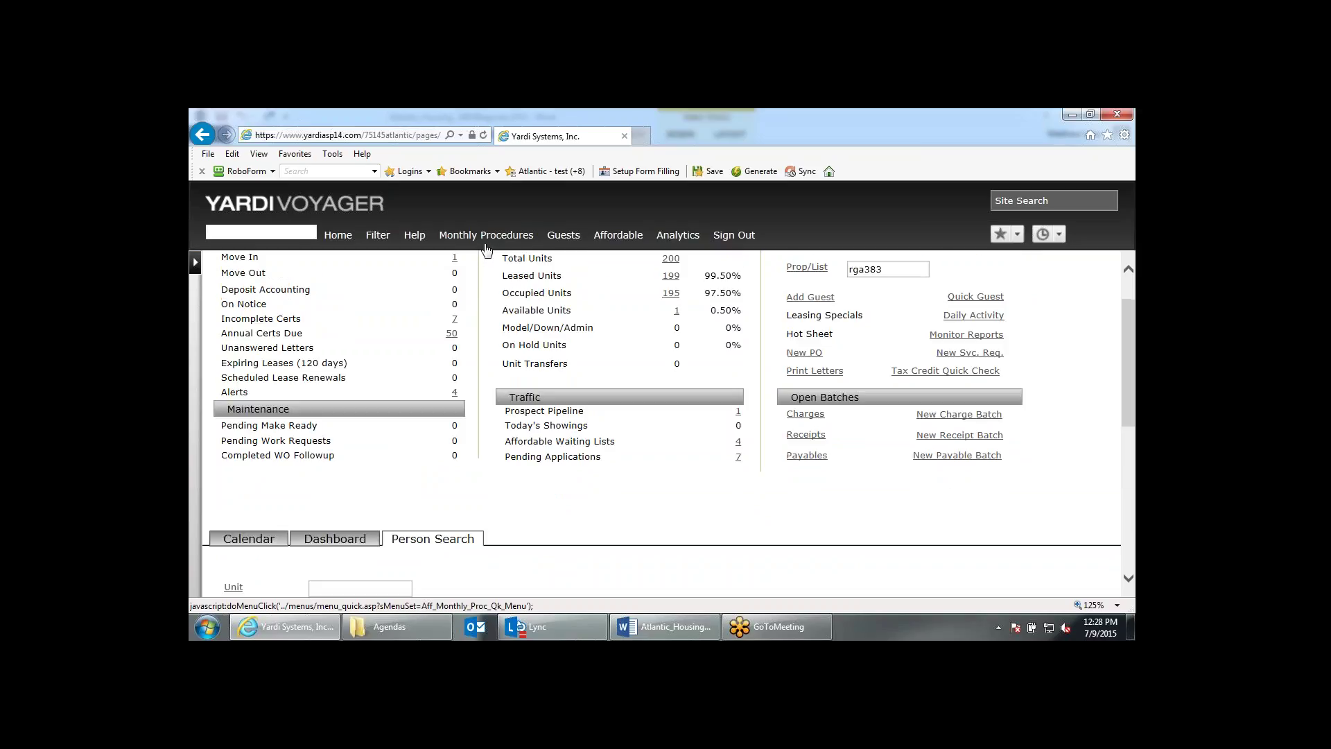
# Open the Transfer Unit form from the affordable Monthly Procedures page.
pyautogui.click(489, 242)
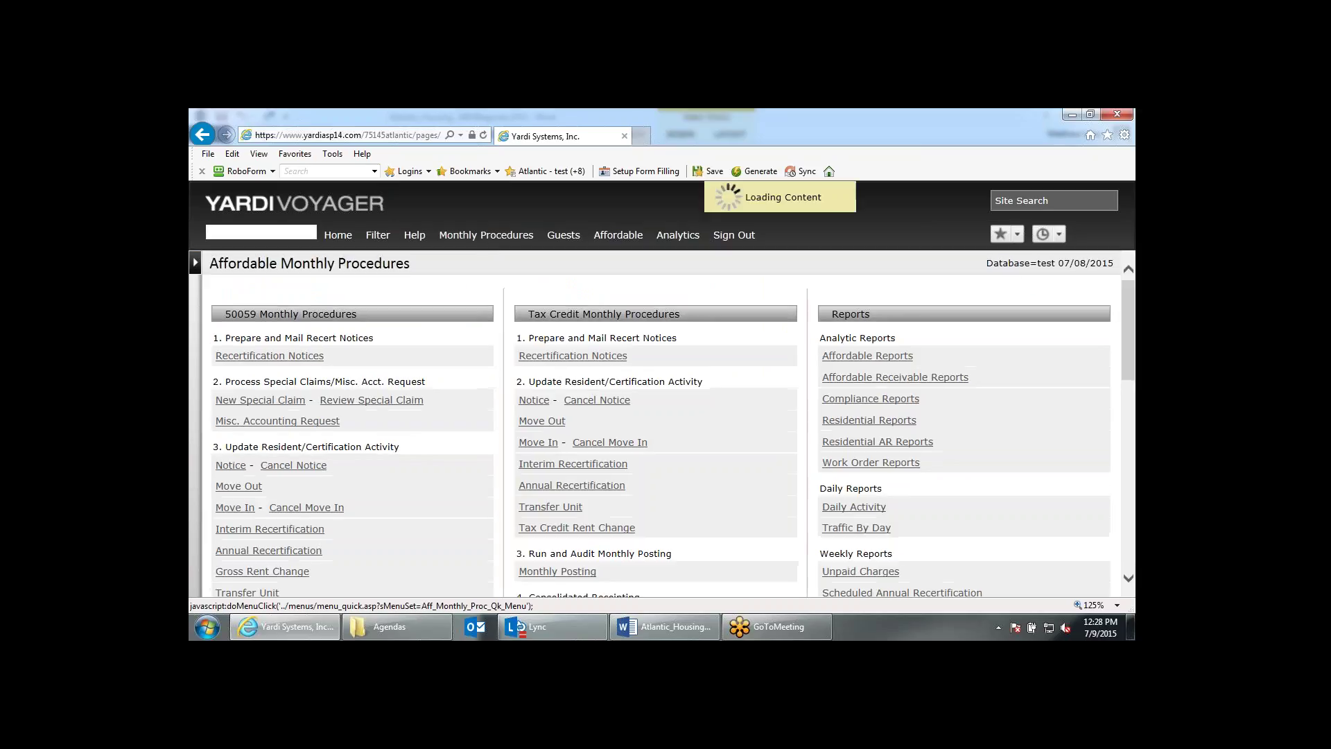
pyautogui.scroll(-2, 271, 395)
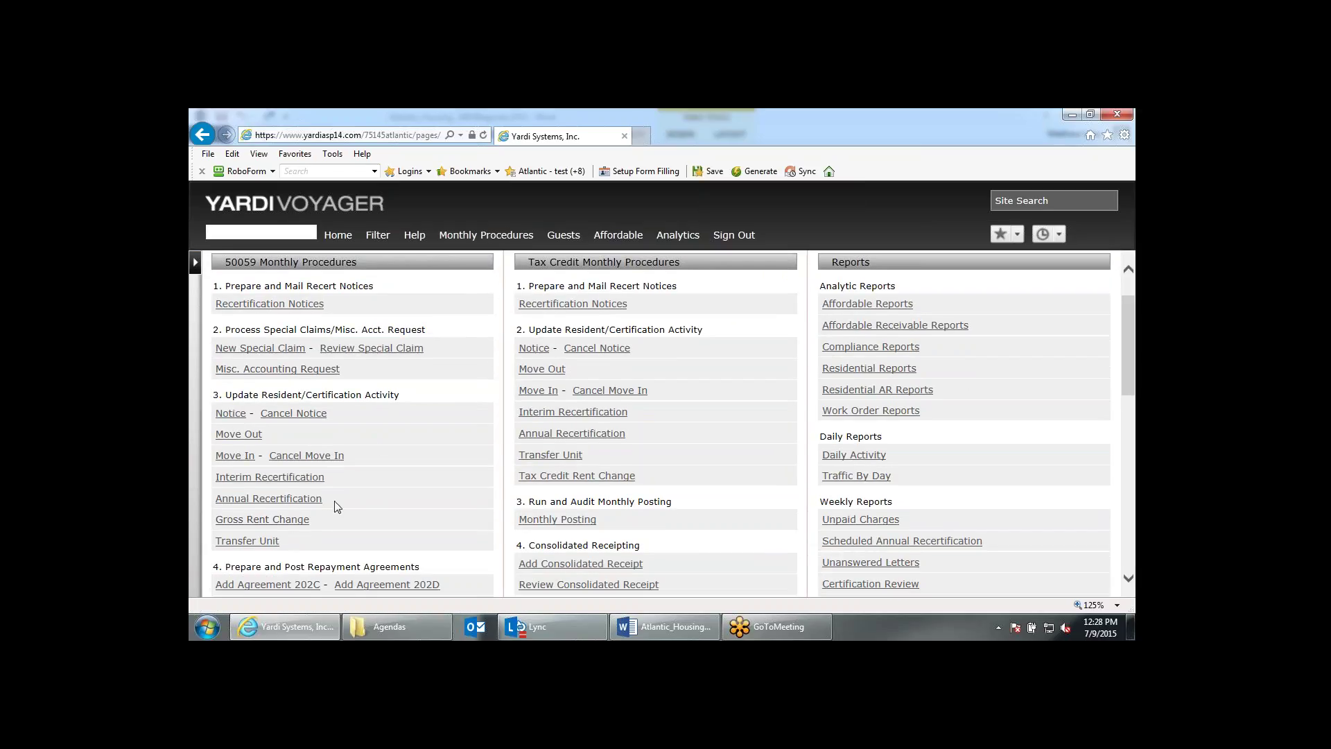
pyautogui.click(265, 545)
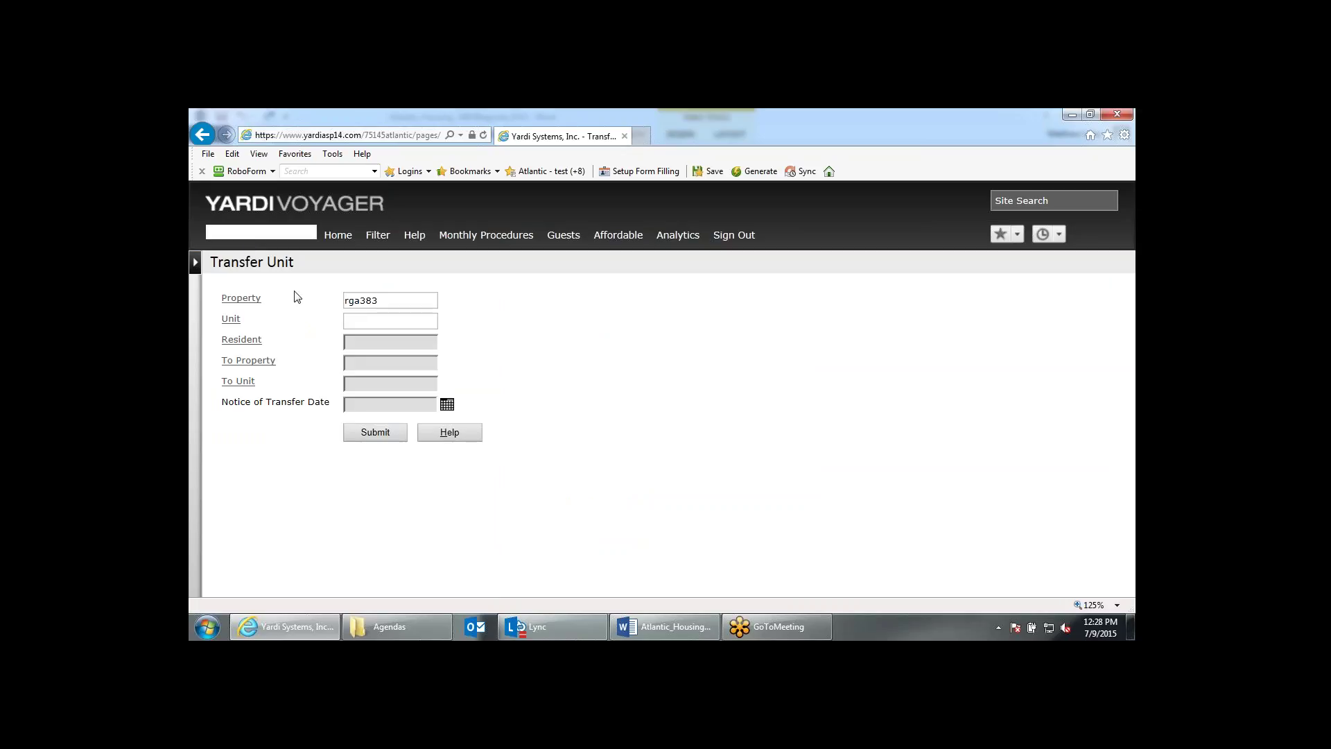
pyautogui.moveTo(331, 402); pyautogui.dragTo(222, 402)
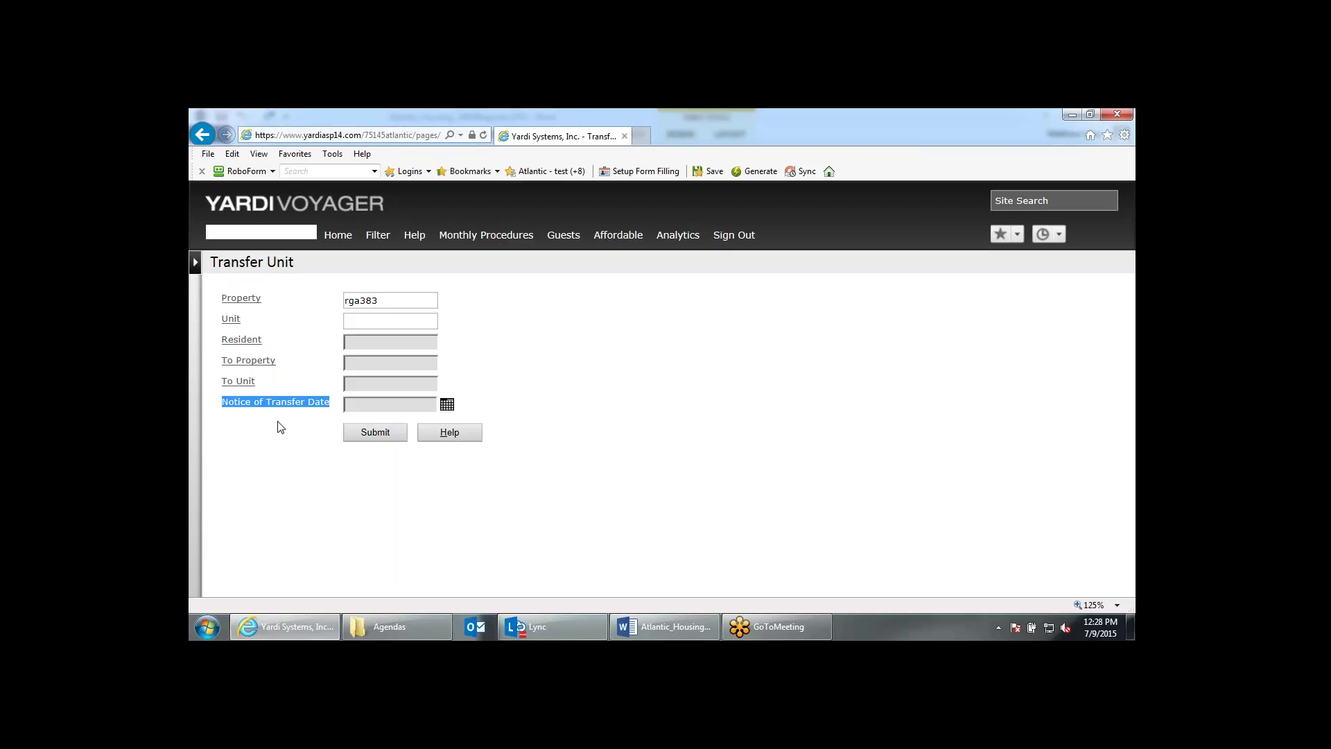
# Pick the transferring resident via the Resident lookup, searching by partial surname.
pyautogui.click(362, 343)
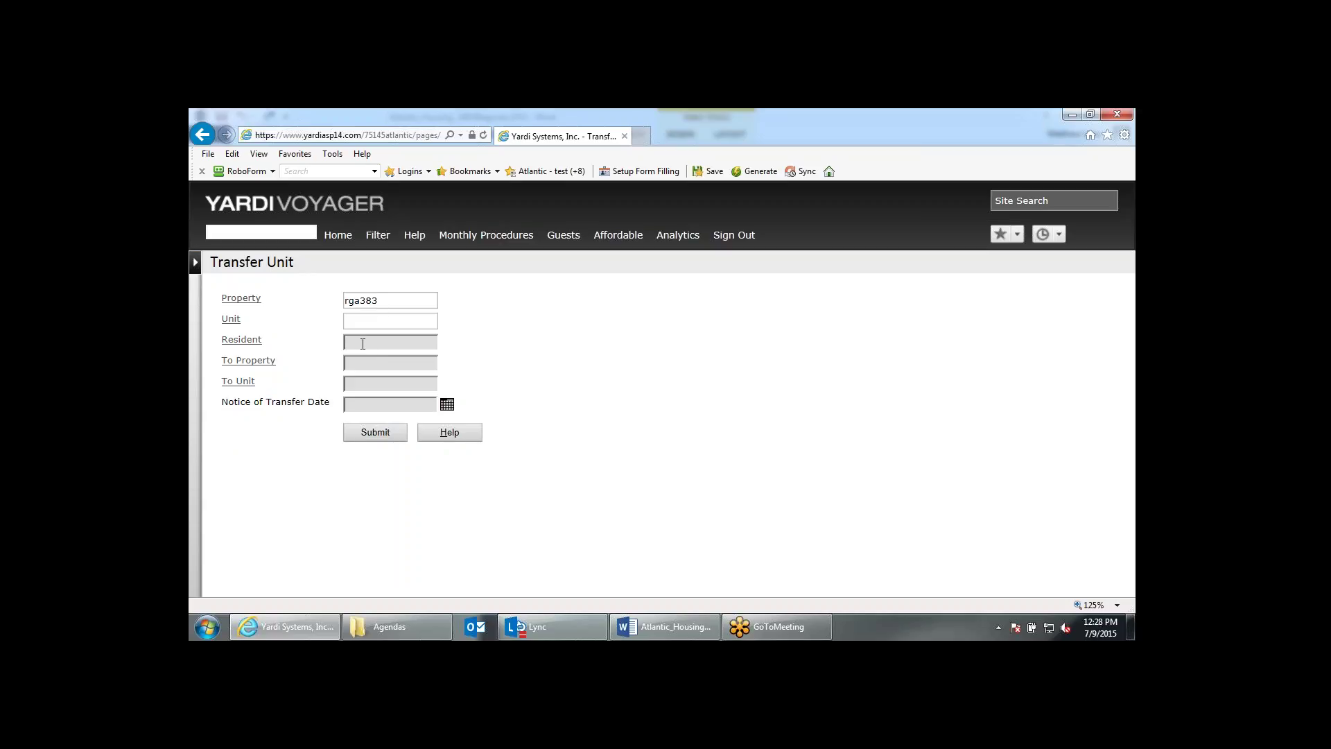
pyautogui.click(253, 344)
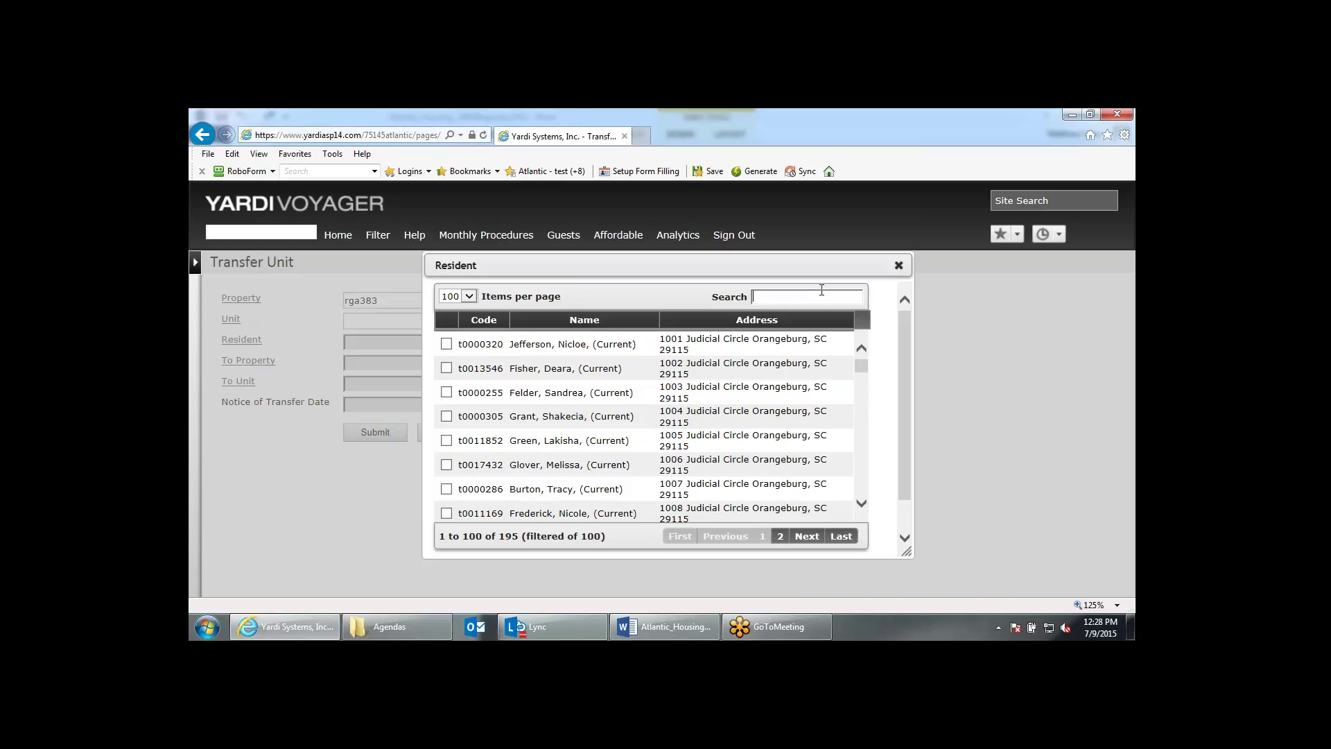
pyautogui.click(821, 296)
pyautogui.write('P')
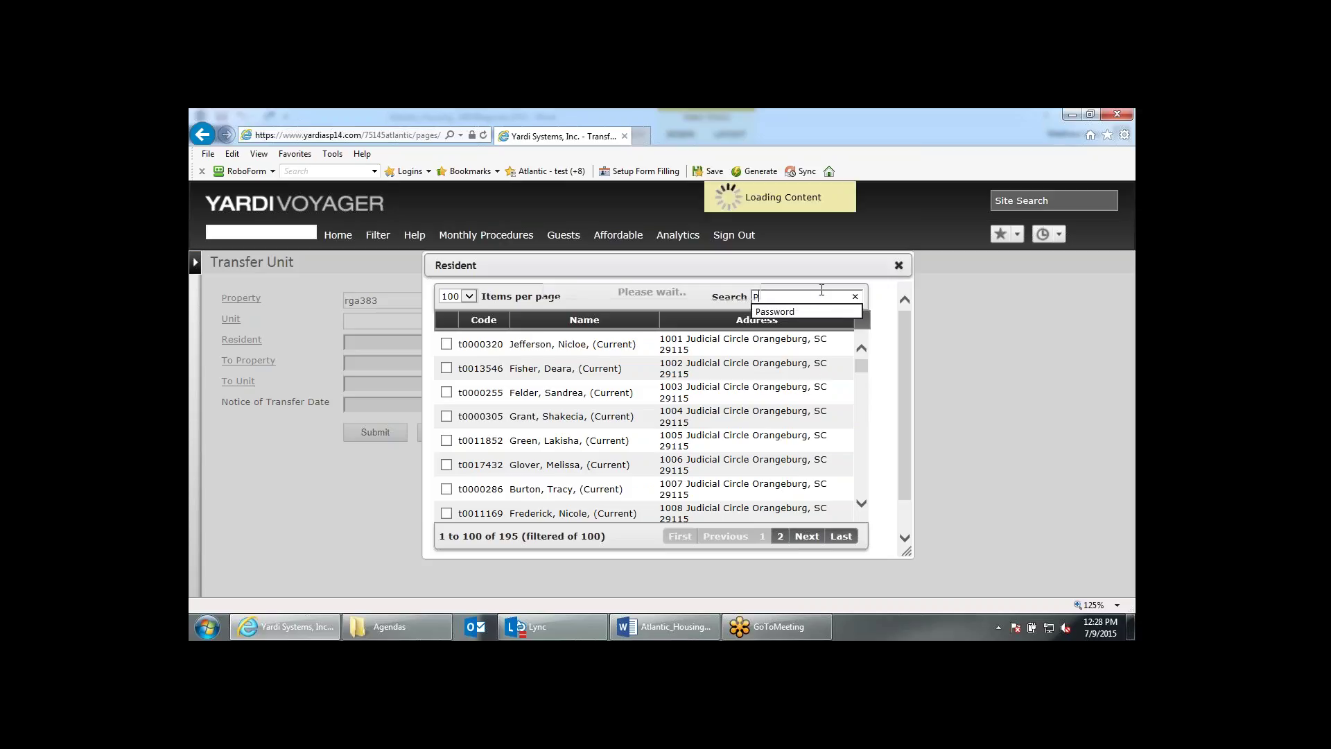
pyautogui.write('rop')
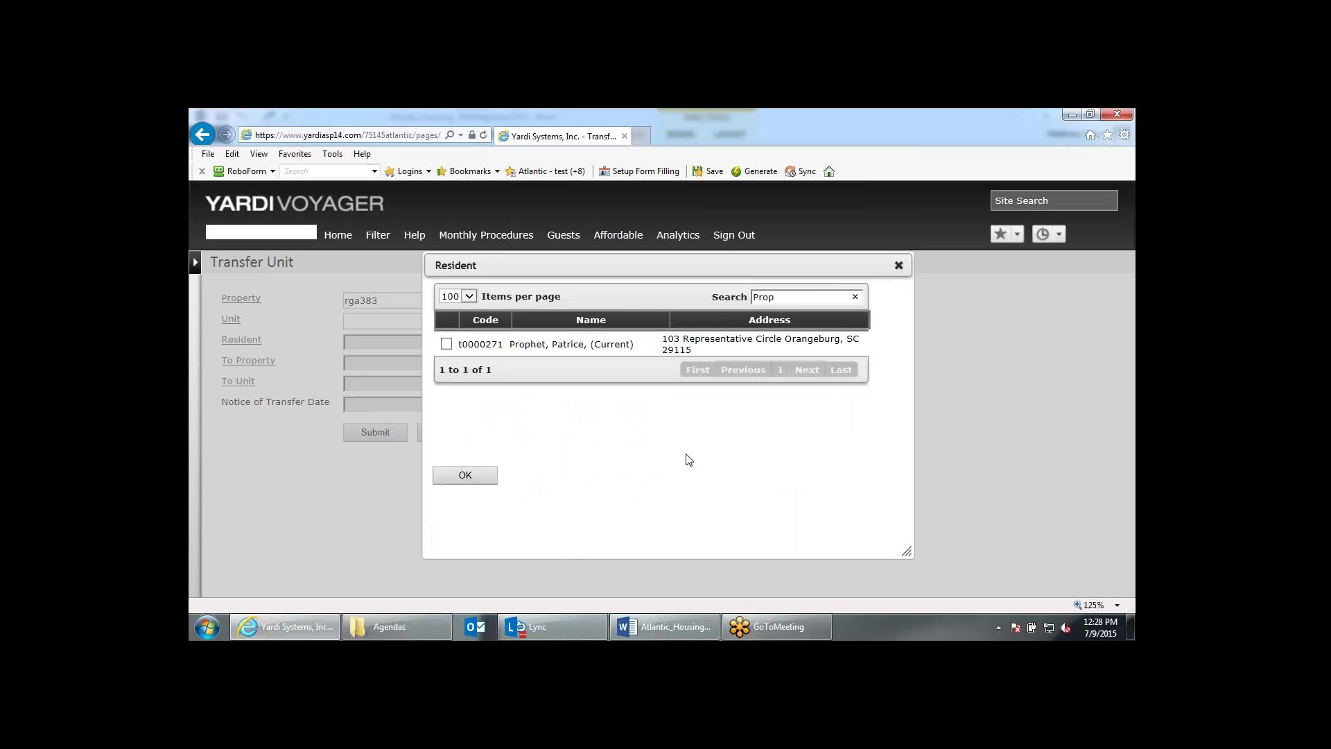
pyautogui.click(608, 344)
pyautogui.click(488, 477)
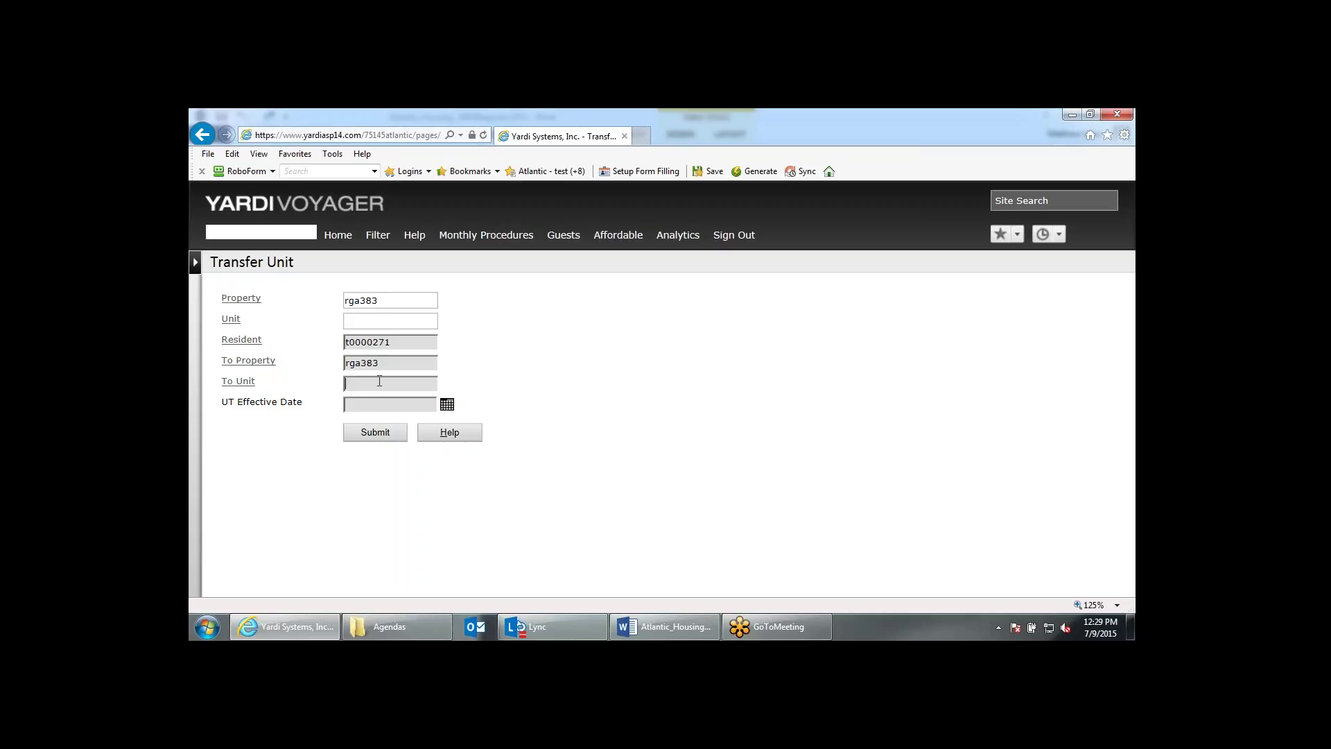
# Enter To Unit 10801 and UT Effective Date 07/01/2015, then submit.
pyautogui.write('10801')
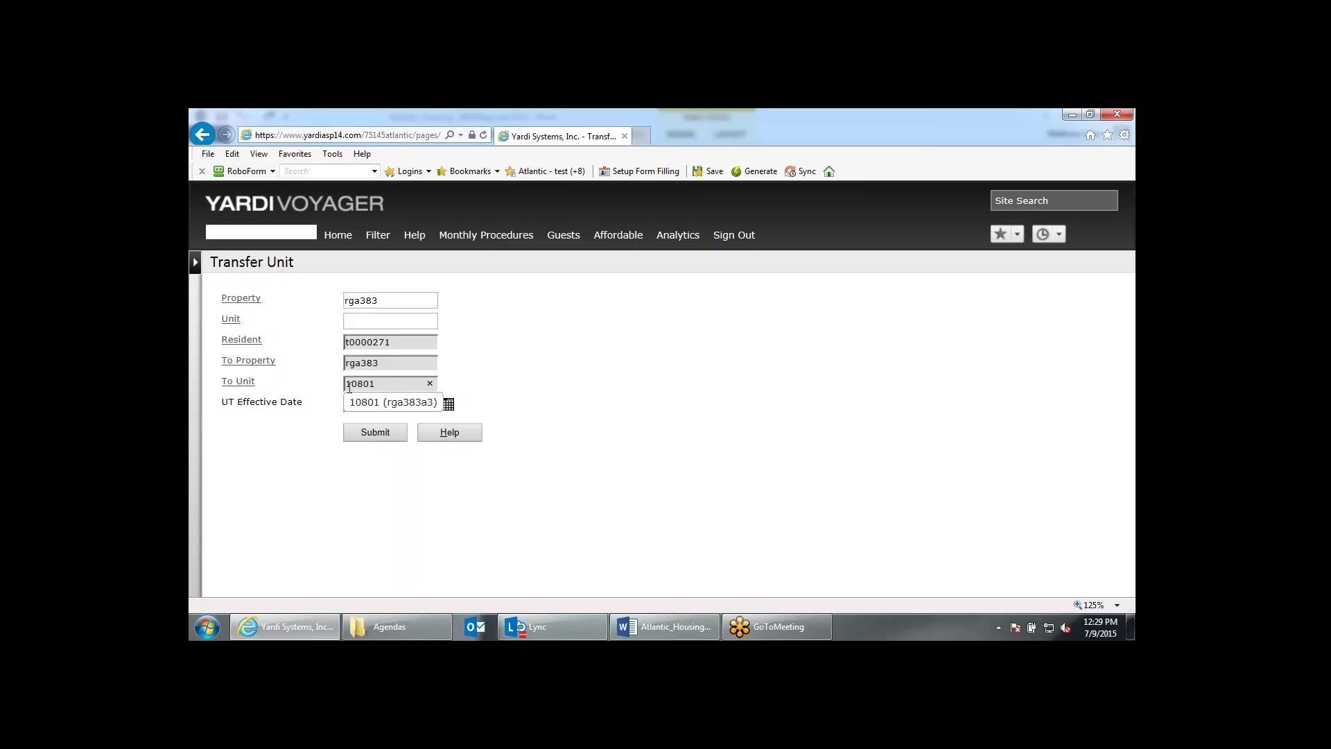
pyautogui.click(383, 408)
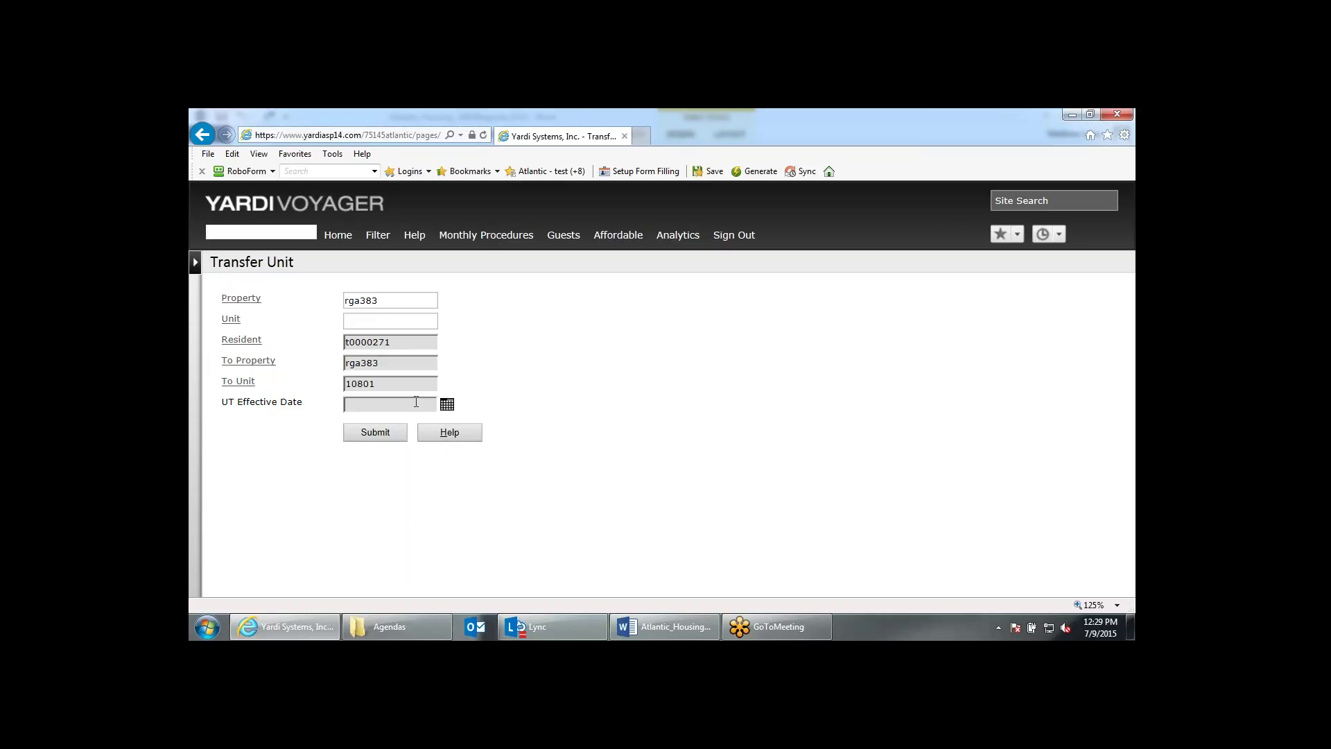
pyautogui.write('07')
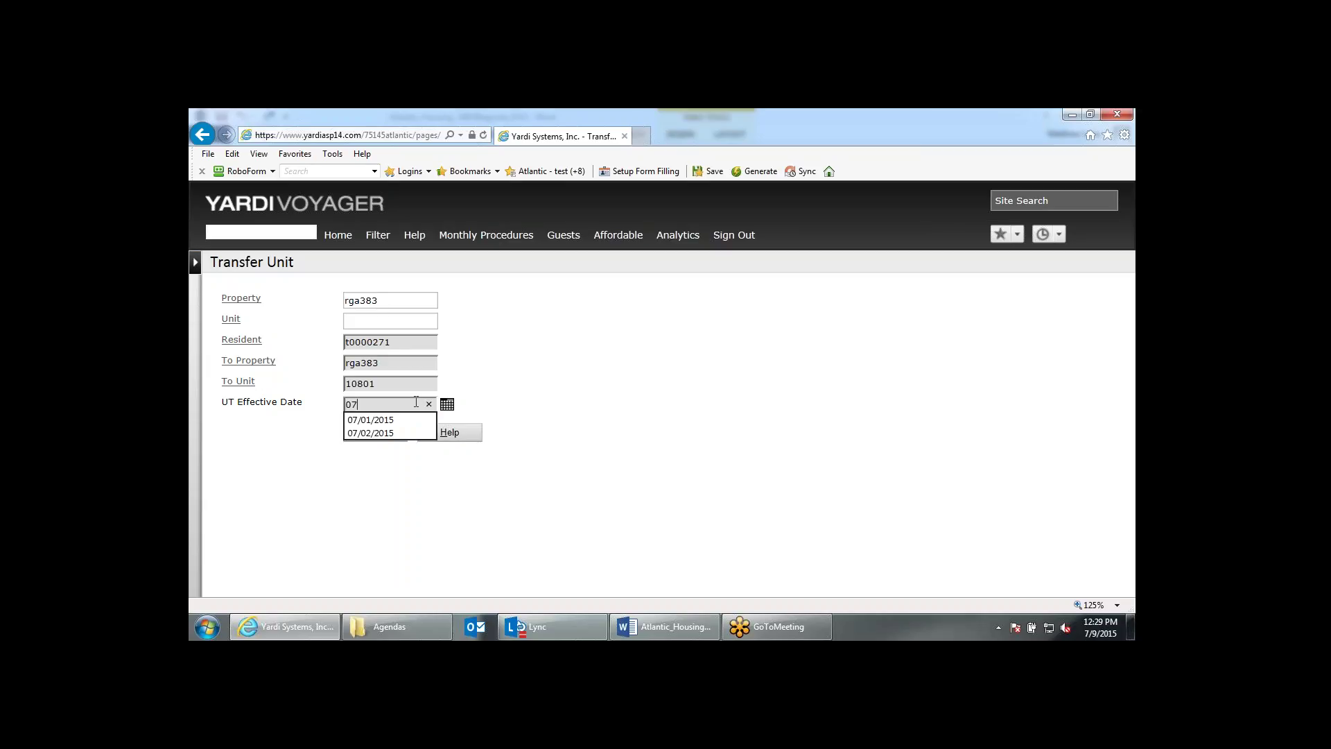
pyautogui.press('Down')
pyautogui.press('Return')
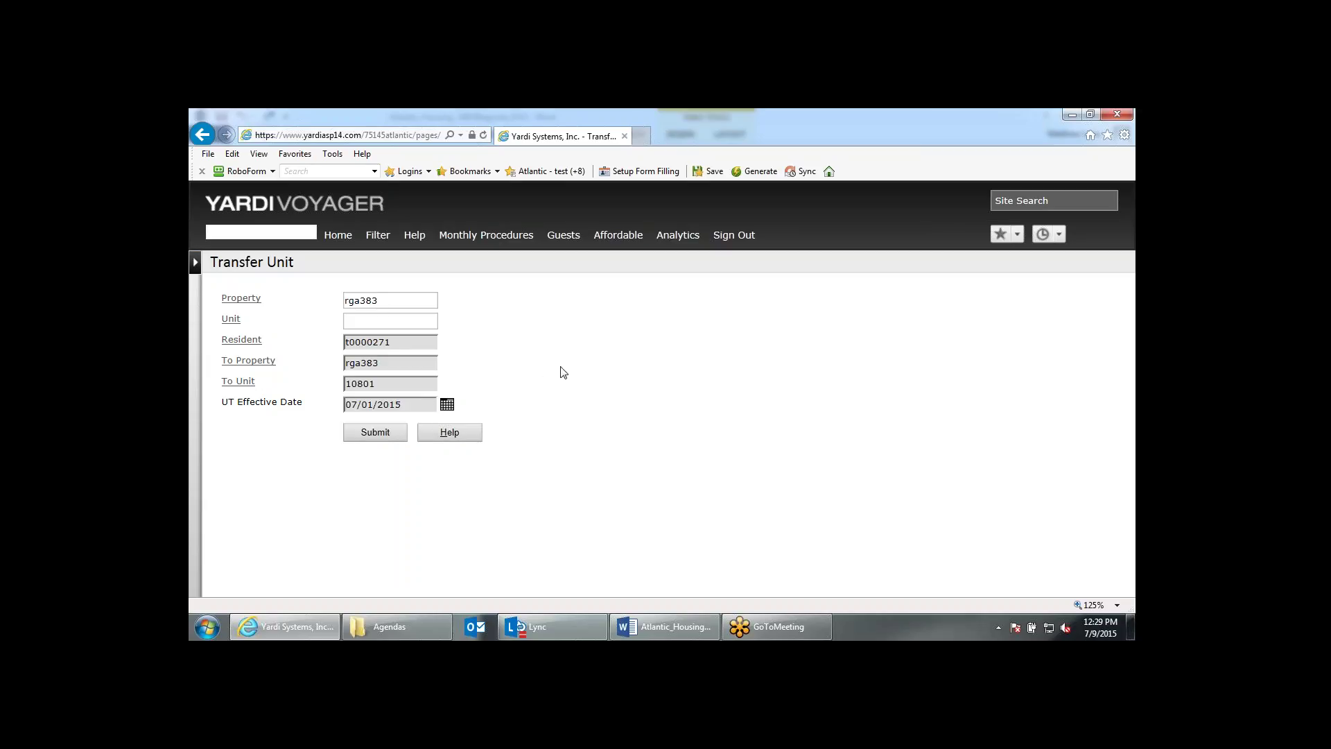
pyautogui.click(372, 440)
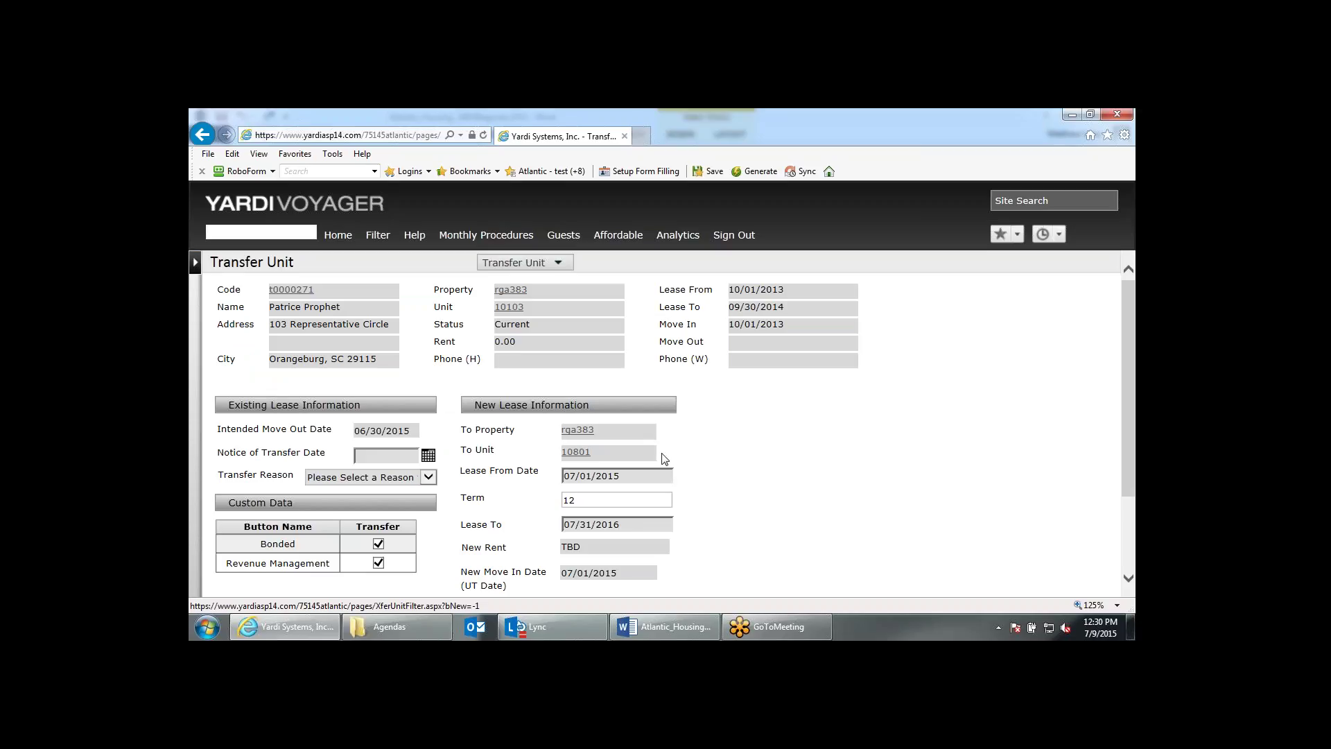
# Set the Notice of Transfer Date to 04/01/2015.
pyautogui.scroll(-1, 797, 489)
pyautogui.scroll(1, 797, 489)
pyautogui.moveTo(340, 307); pyautogui.dragTo(269, 307)
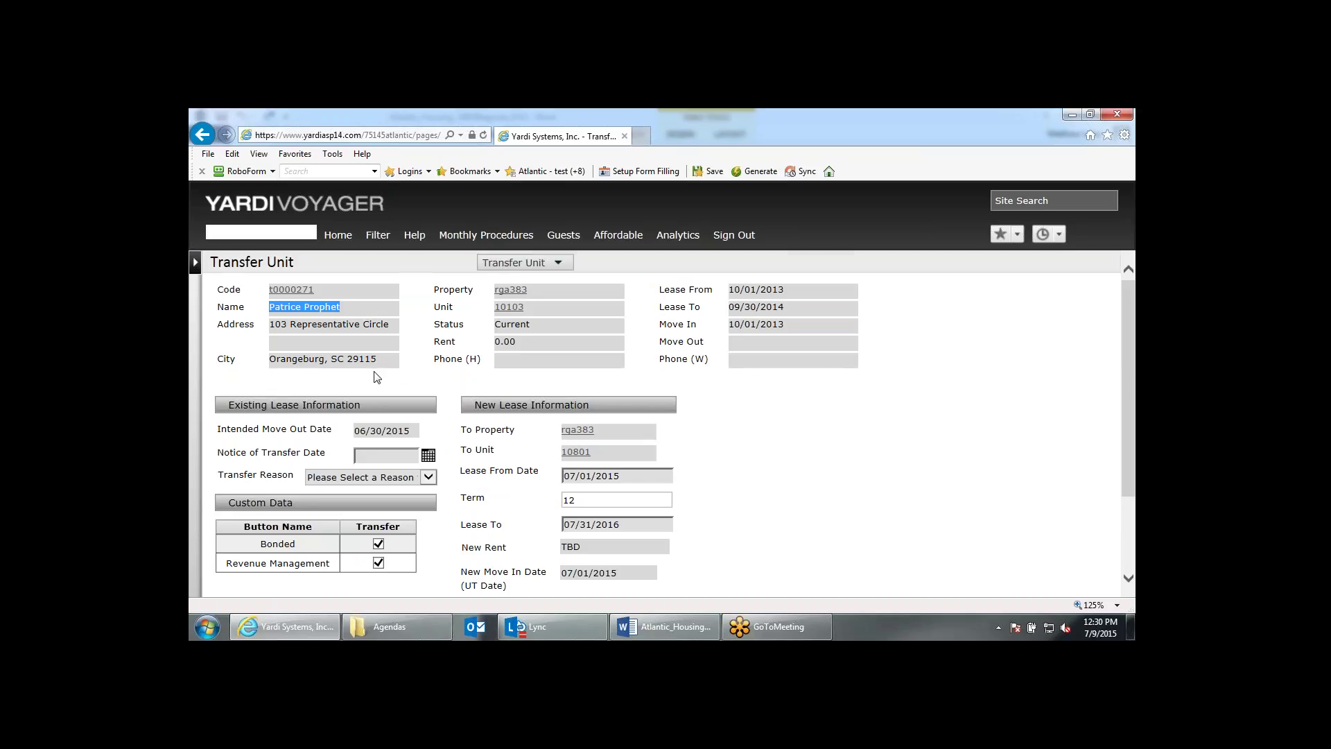
pyautogui.scroll(-1, 377, 376)
pyautogui.click(382, 401)
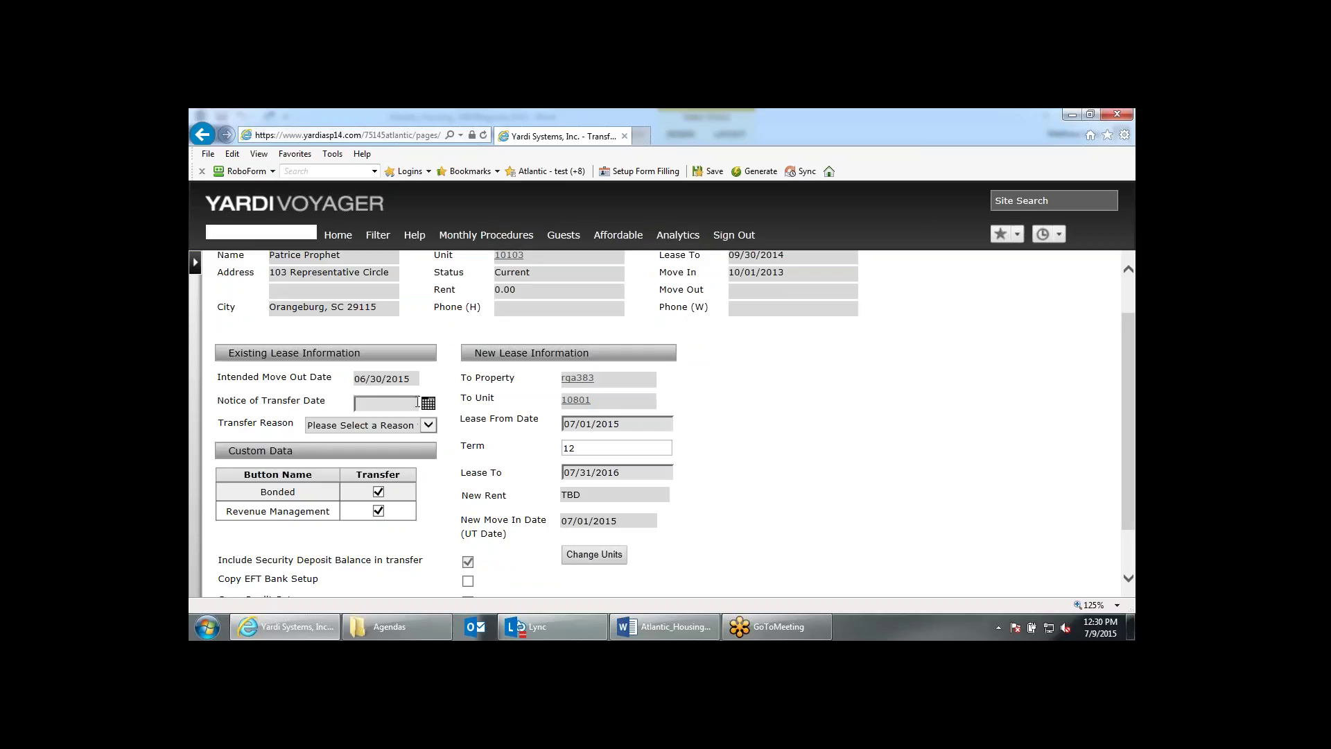
pyautogui.write('04/01/2015')
pyautogui.press('Tab')
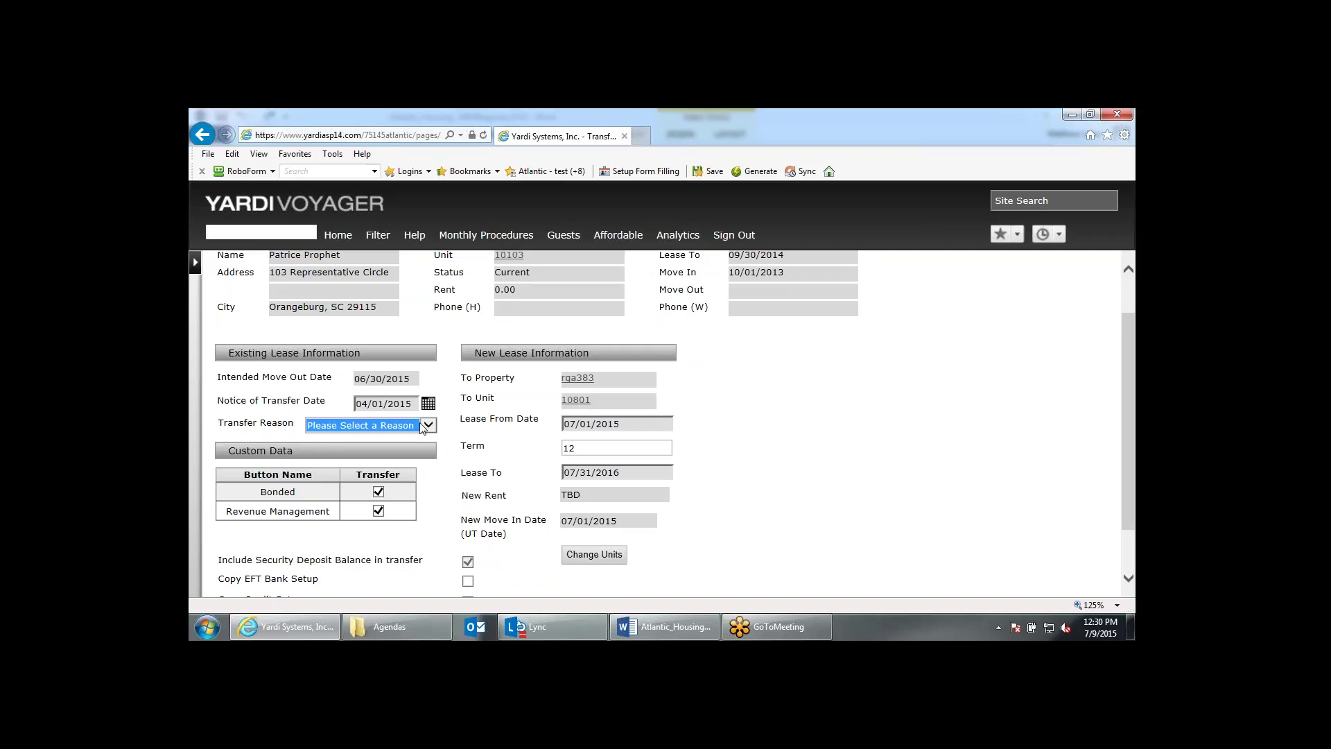
# Set the Transfer Reason to Transfer On Site.
pyautogui.click(425, 426)
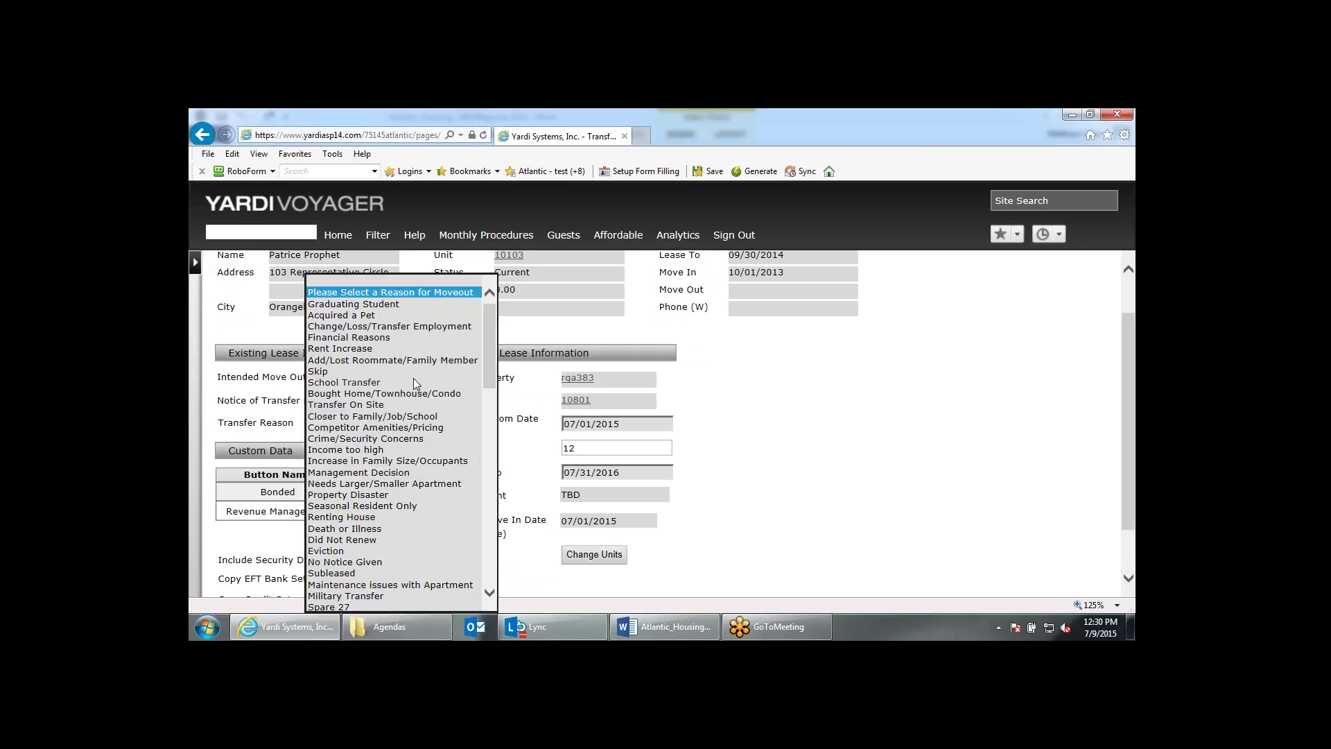
pyautogui.click(542, 458)
pyautogui.click(382, 425)
pyautogui.scroll(-1, 384, 539)
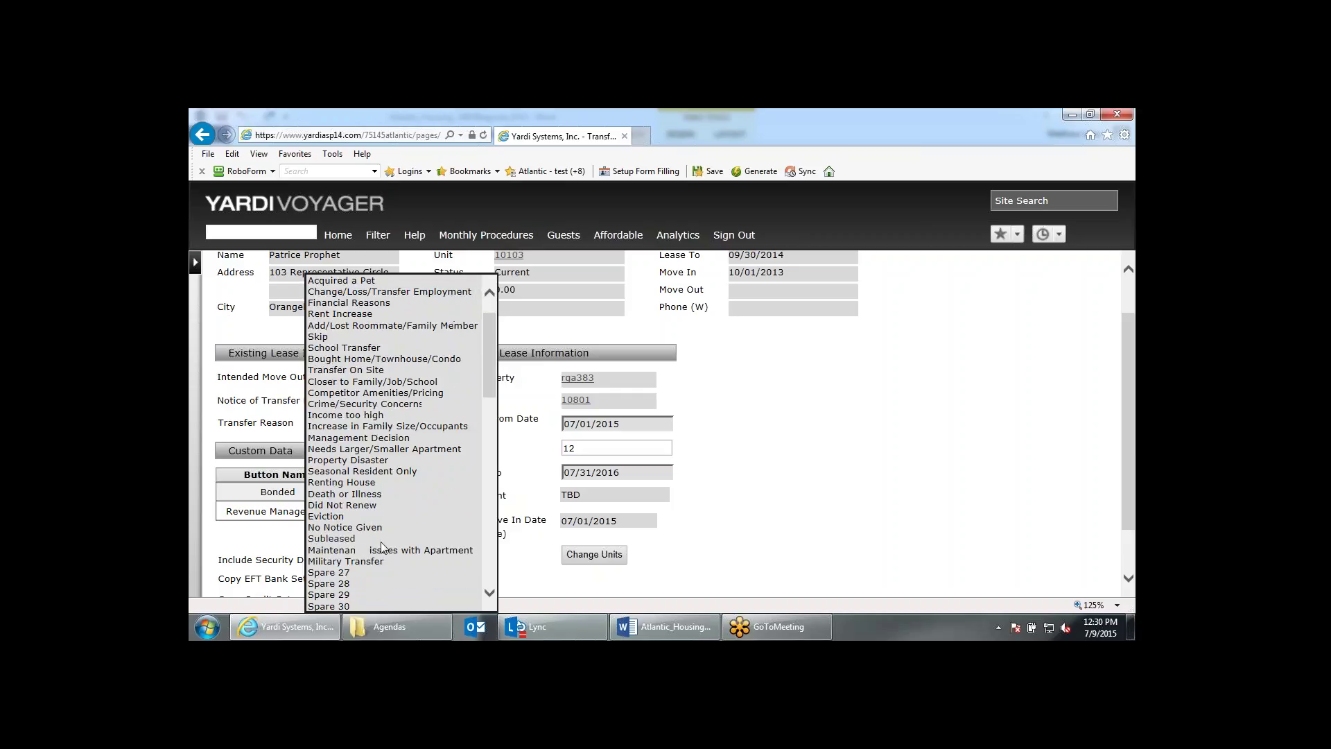
pyautogui.scroll(1, 380, 547)
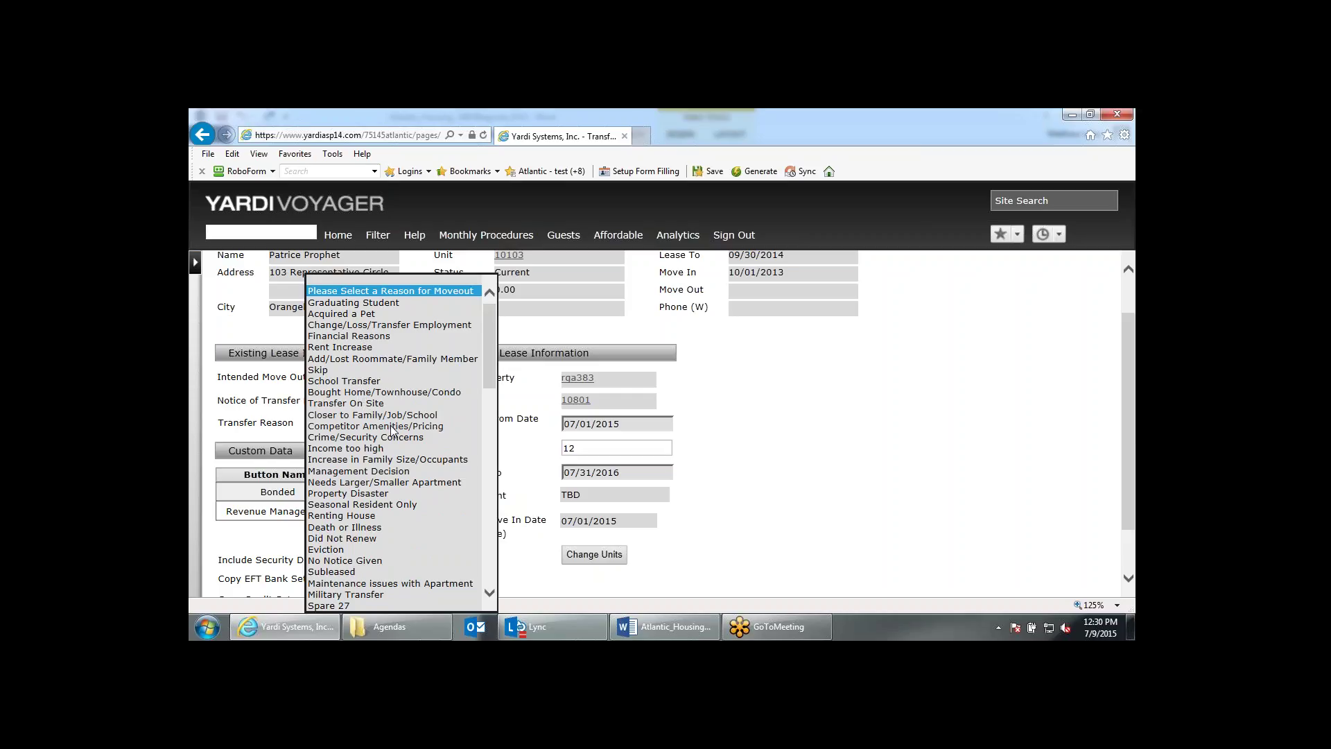
pyautogui.click(509, 442)
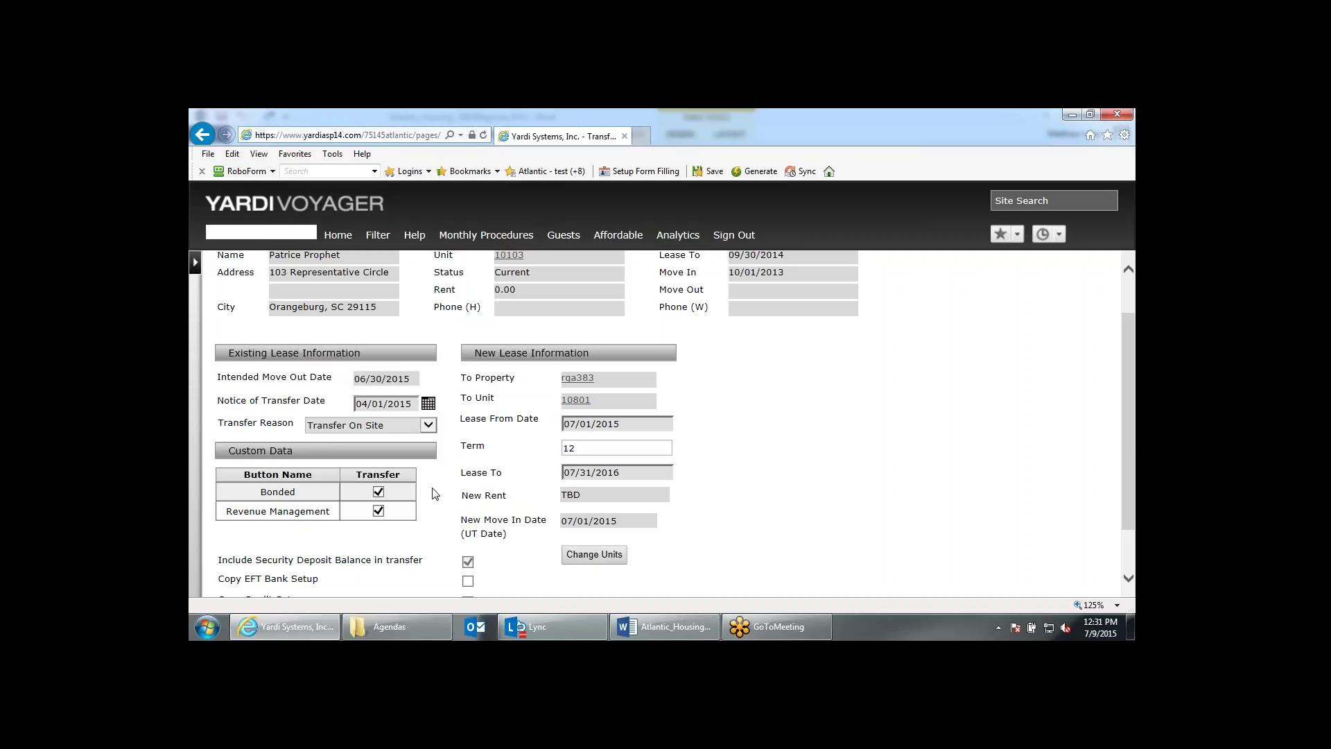
pyautogui.scroll(-2, 435, 493)
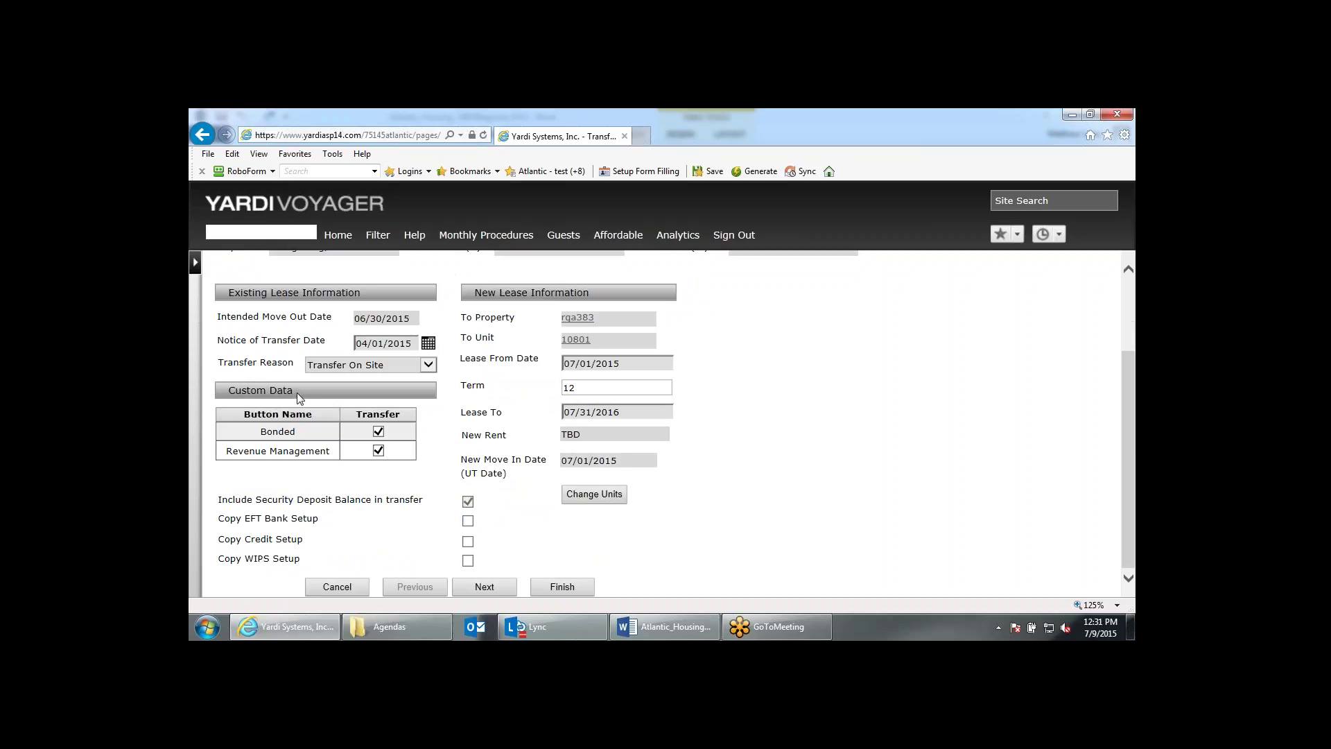
pyautogui.moveTo(295, 399); pyautogui.dragTo(285, 401)
pyautogui.click(465, 471)
# Review the Copy Credit Setup options and 12-month lease term, leaving them unchanged.
pyautogui.moveTo(246, 521); pyautogui.dragTo(250, 523)
pyautogui.click(323, 538)
pyautogui.moveTo(246, 539); pyautogui.dragTo(299, 559)
pyautogui.click(354, 565)
pyautogui.moveTo(618, 365); pyautogui.dragTo(555, 362)
pyautogui.click(584, 387)
pyautogui.press('Tab')
pyautogui.press('Tab')
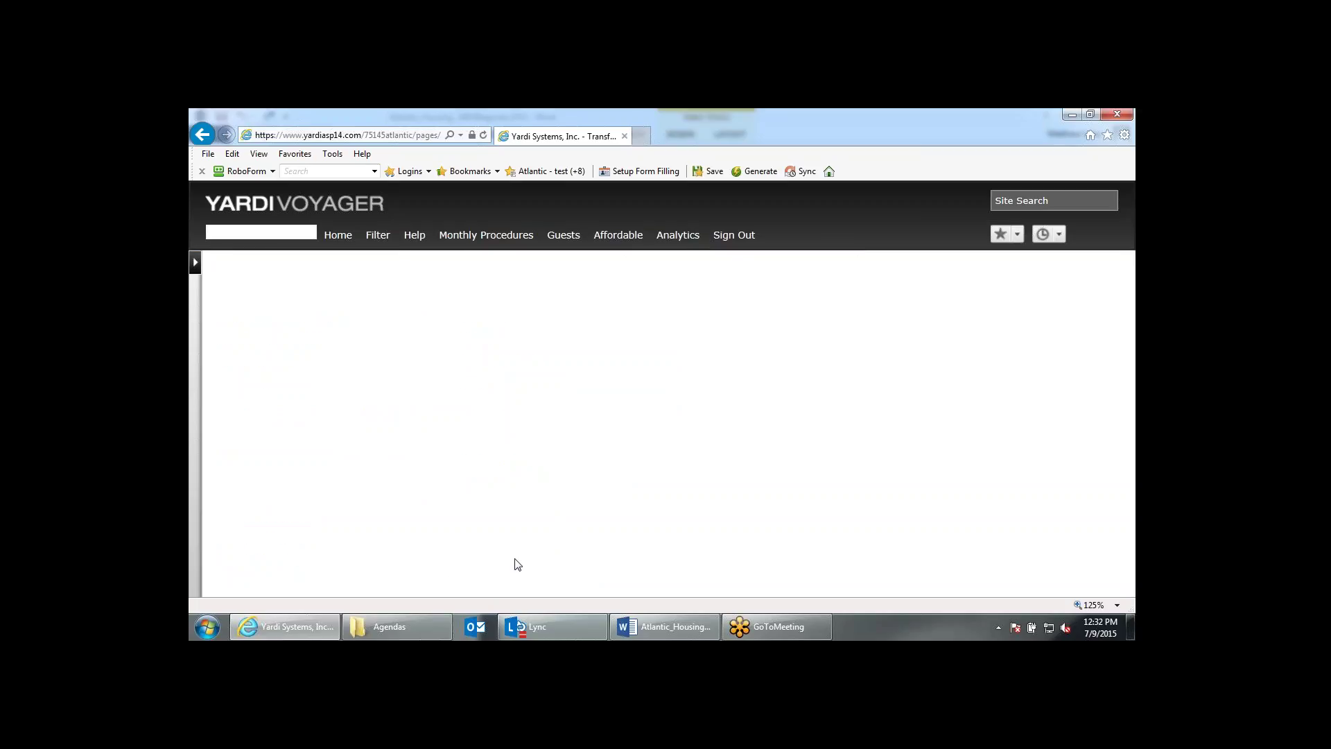
pyautogui.scroll(-3, 771, 477)
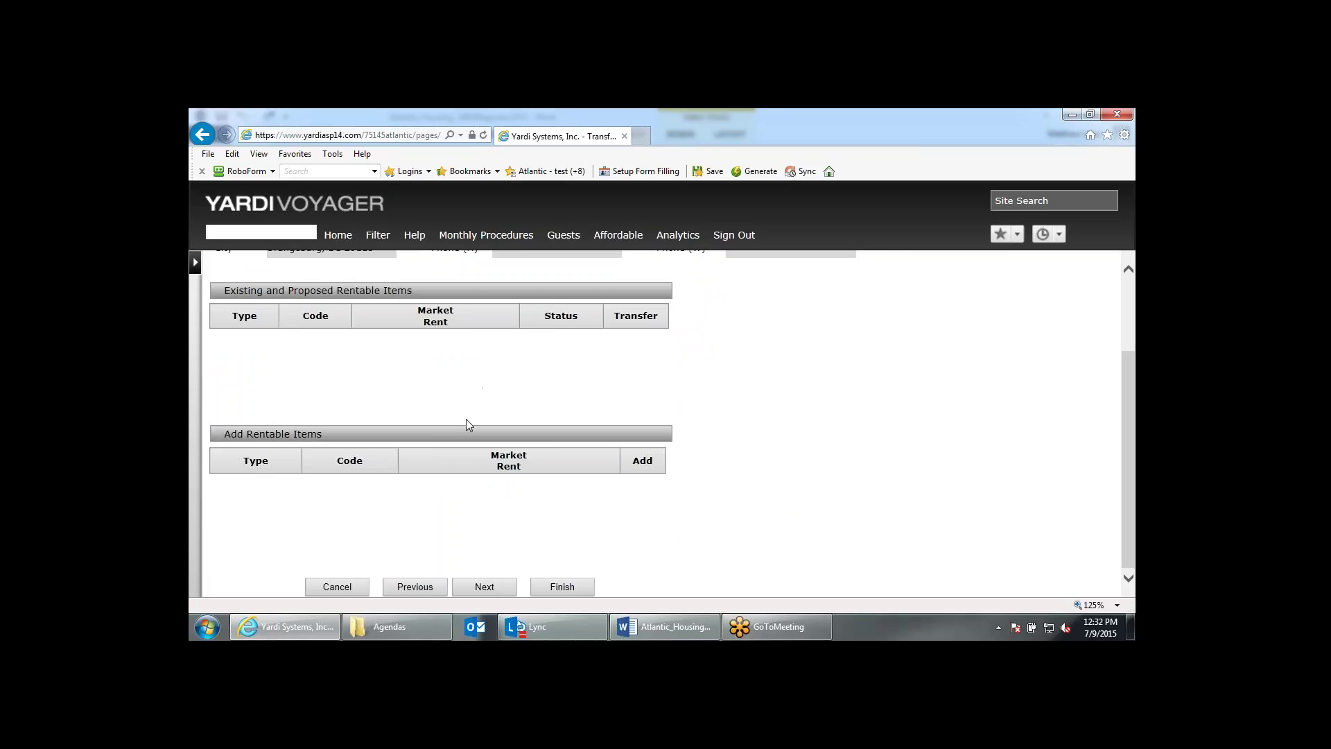
# Review the transfer summary for units 10103 to 10801, showing roommates N/A, then post and confirm the transfer.
pyautogui.click(467, 589)
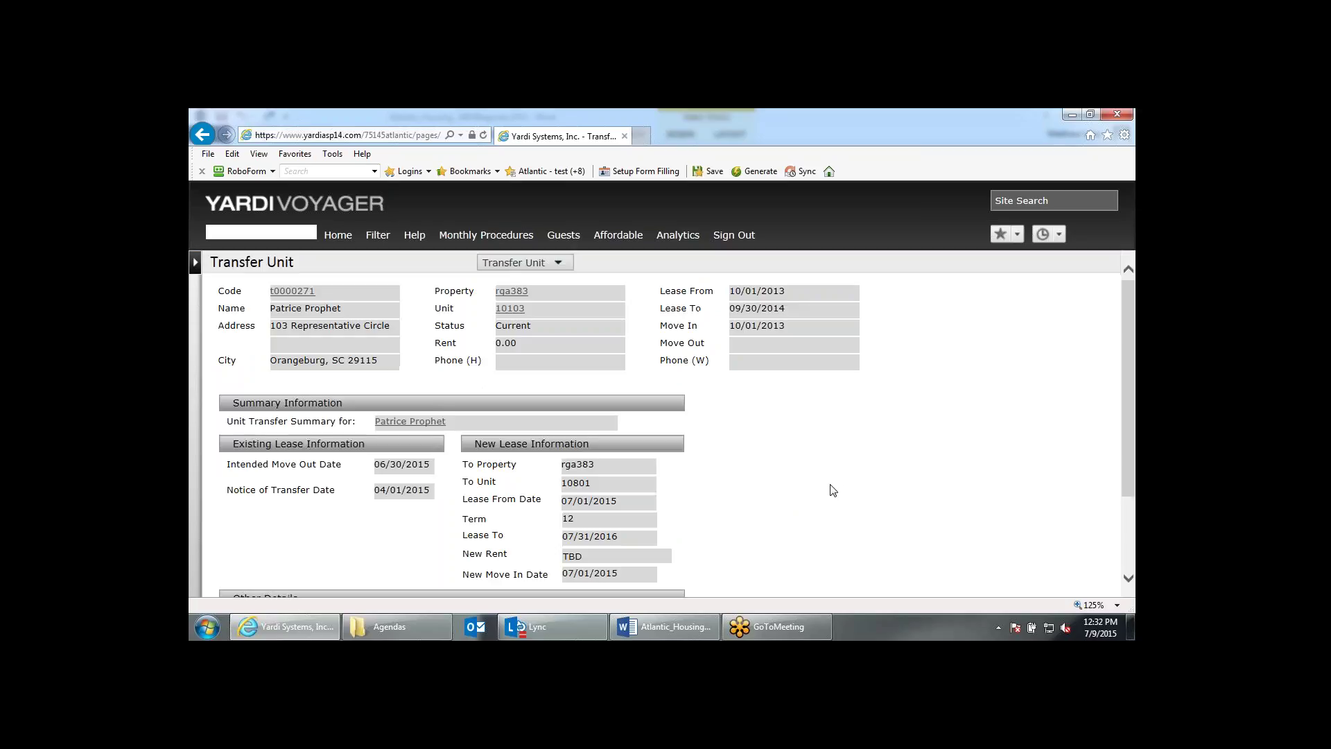
pyautogui.scroll(-3, 833, 490)
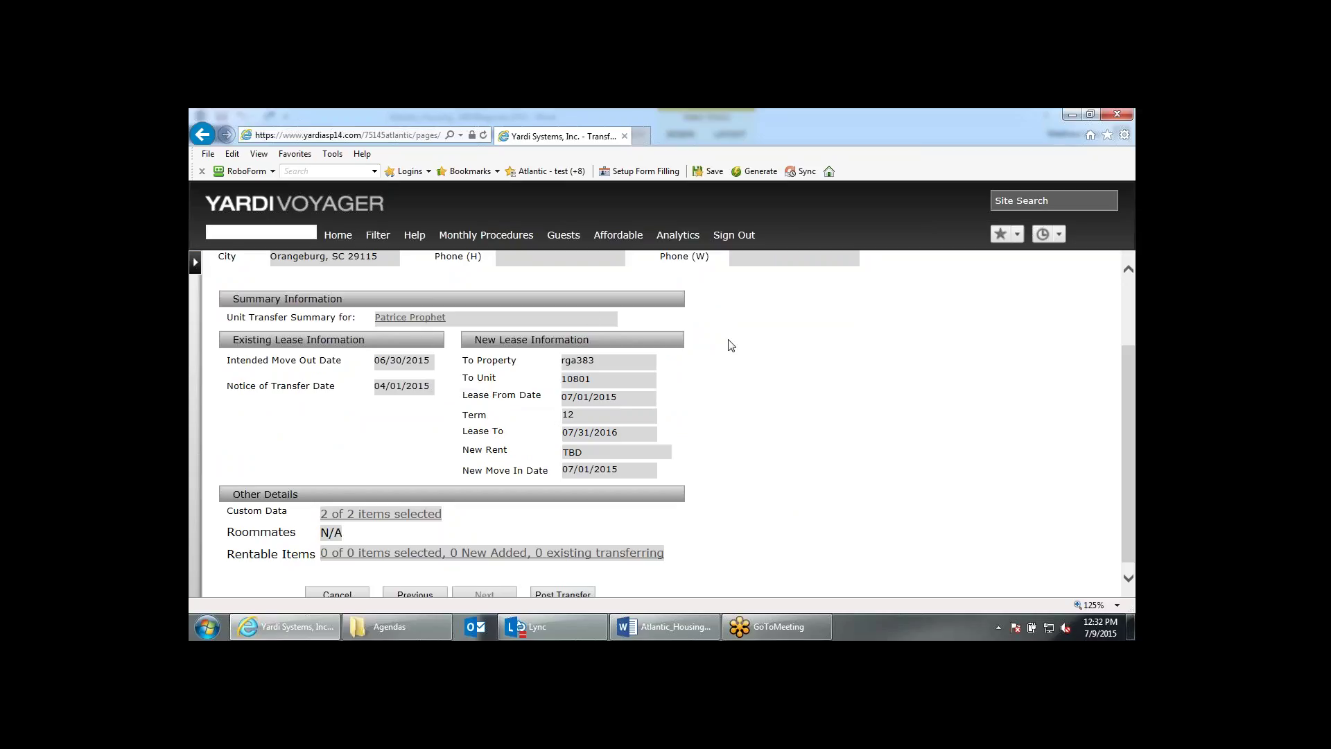
pyautogui.scroll(-1, 641, 493)
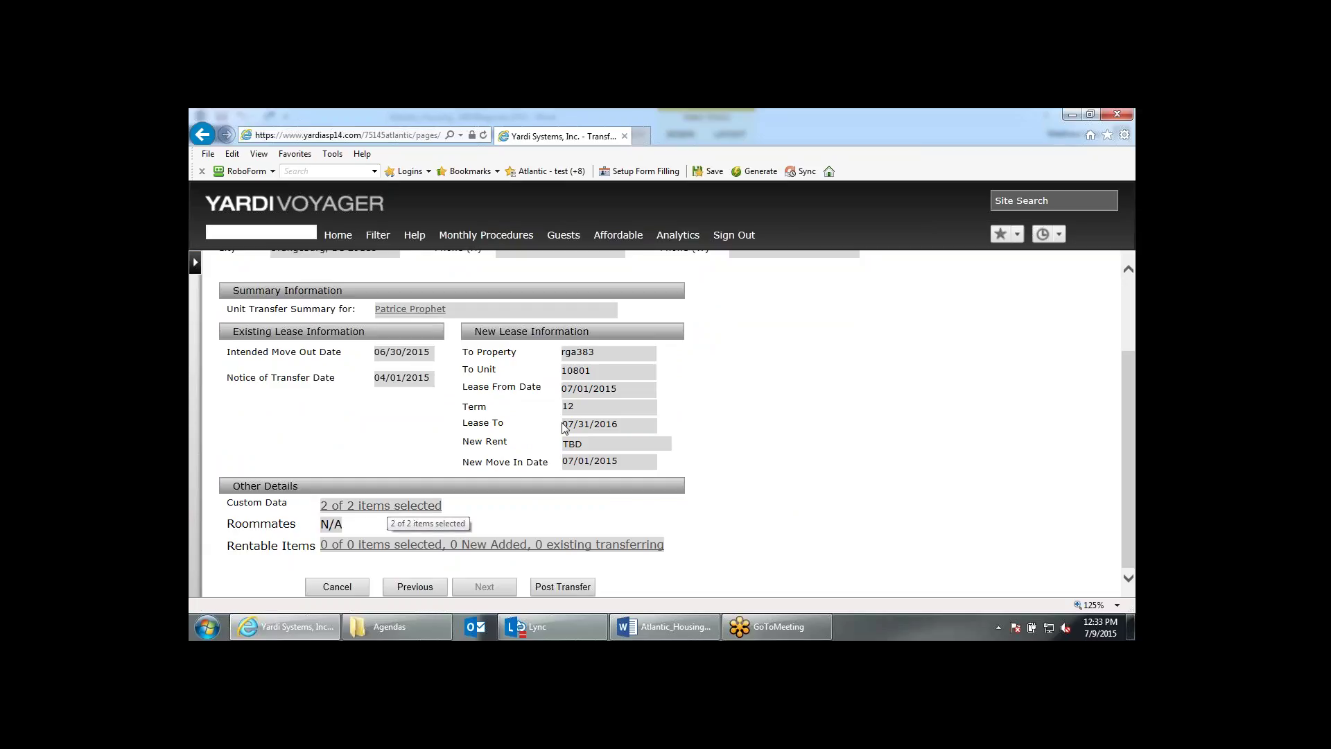
pyautogui.doubleClick(333, 525)
pyautogui.click(332, 524)
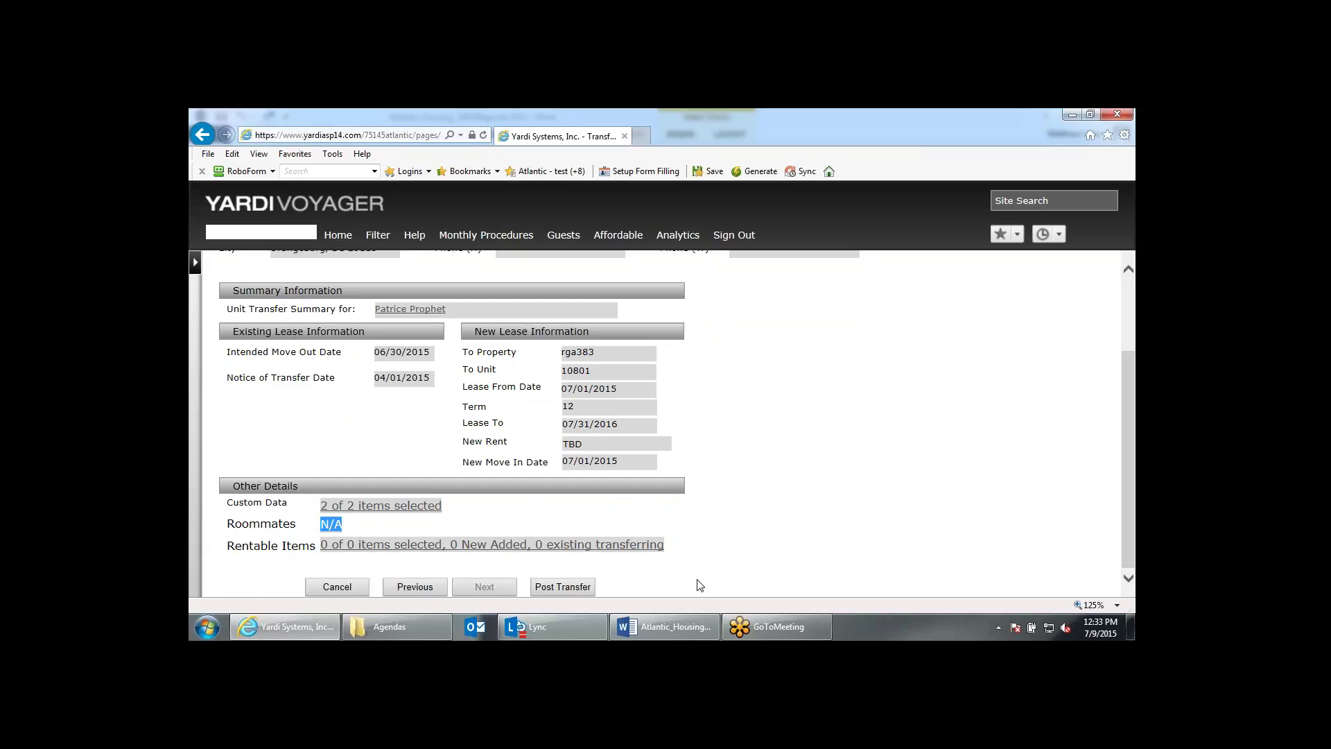
pyautogui.click(586, 589)
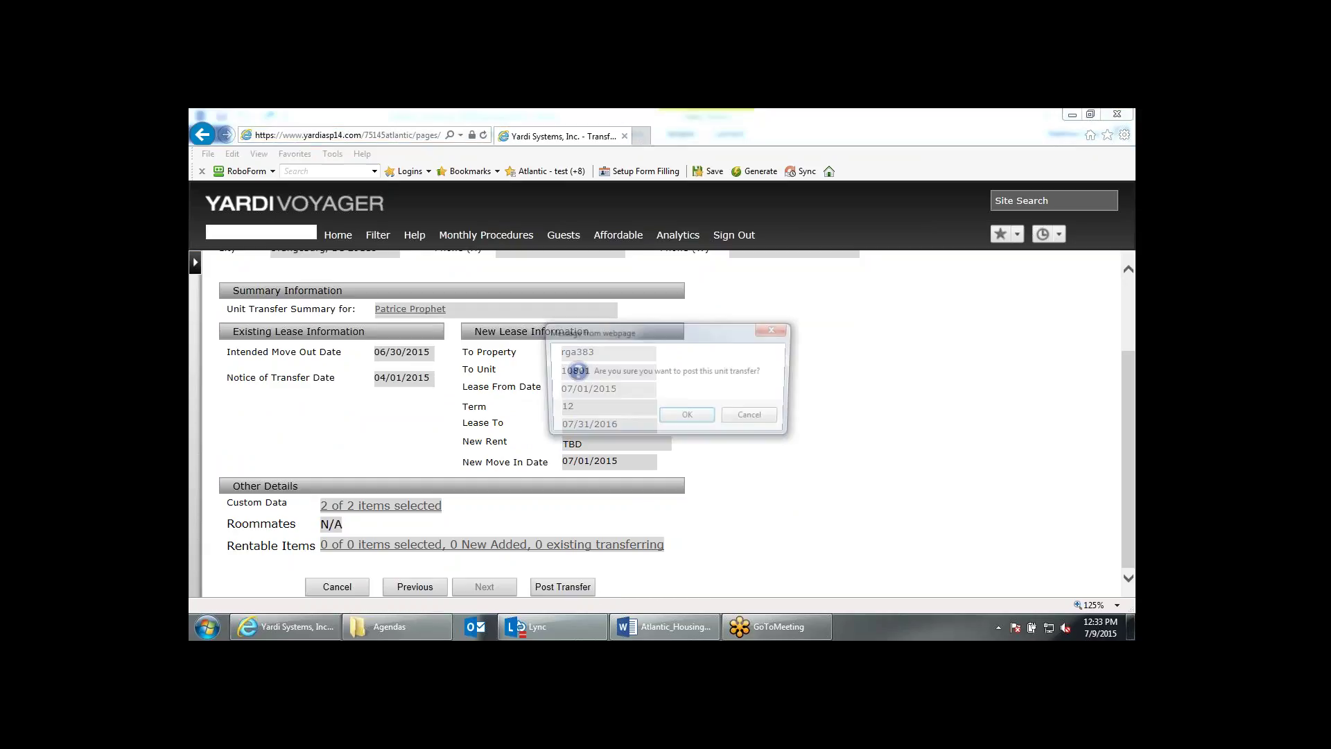
pyautogui.click(689, 417)
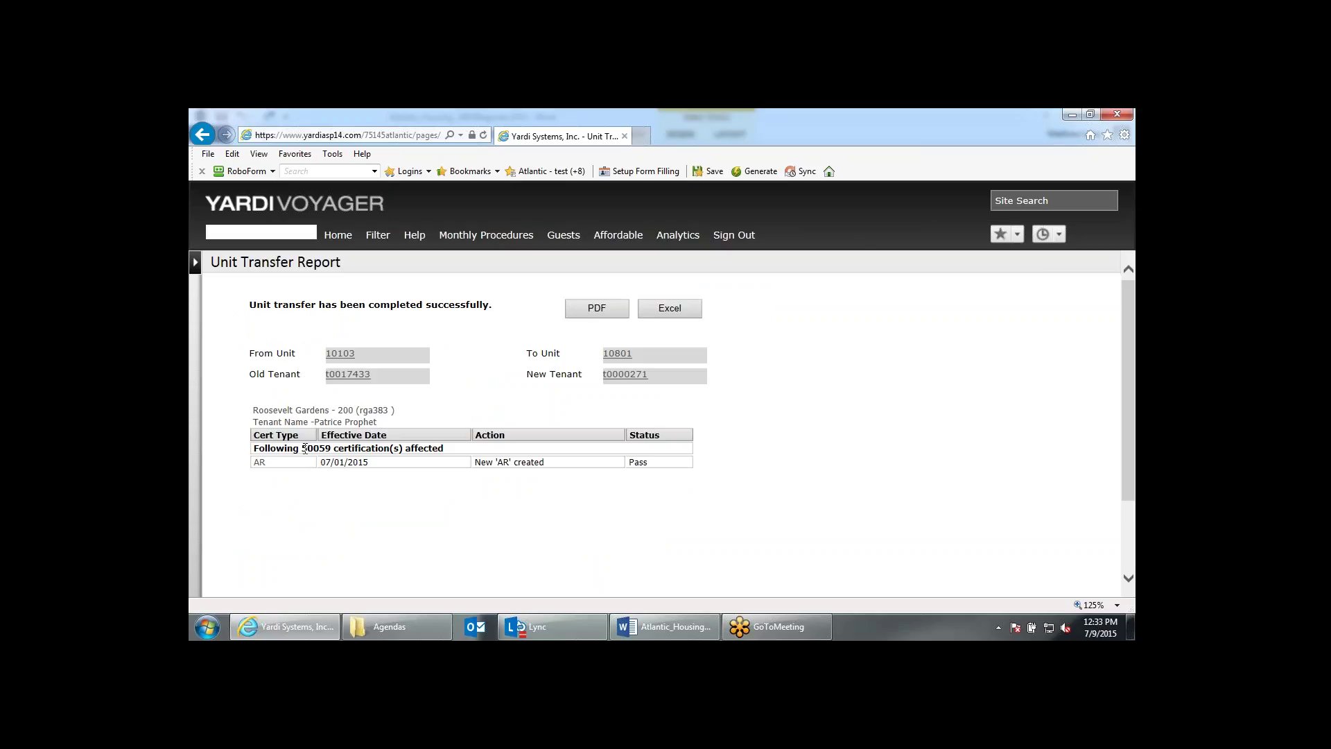
# Open the new tenant's resident record for unit 10801.
pyautogui.click(638, 375)
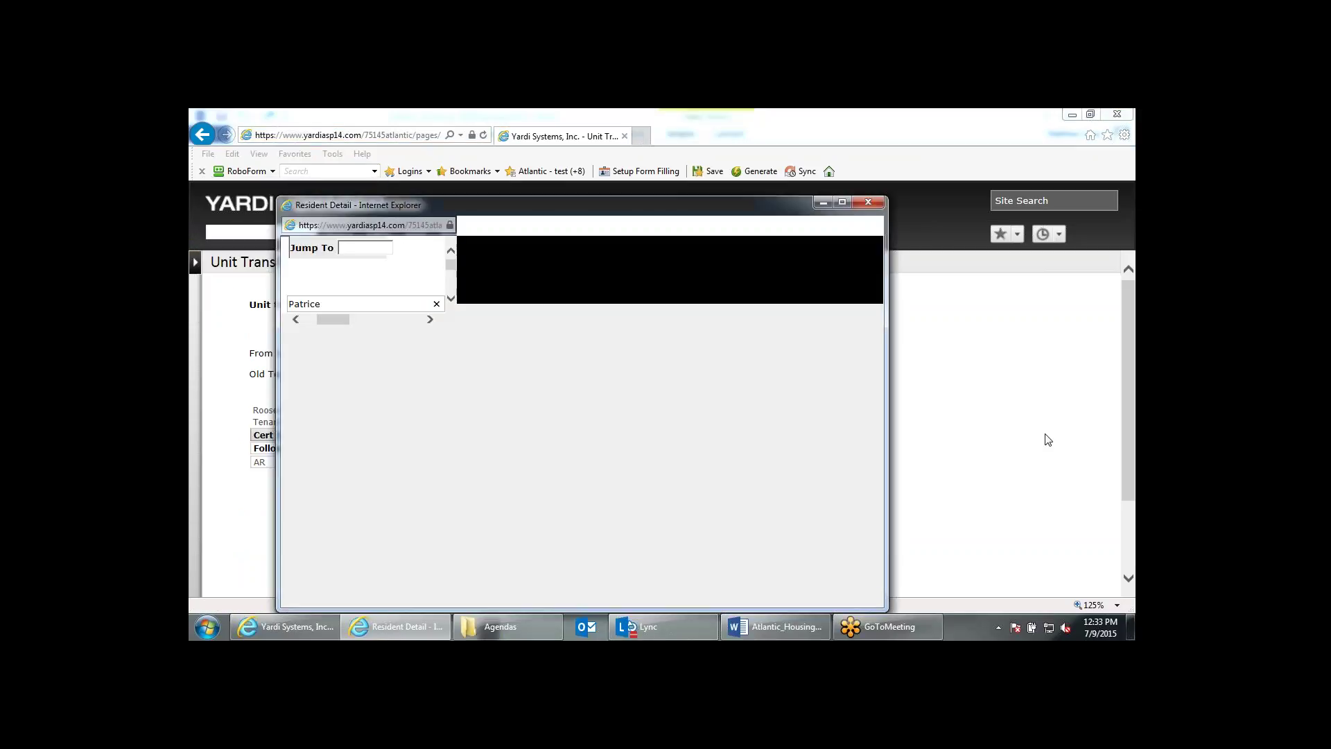
pyautogui.scroll(-3, 844, 443)
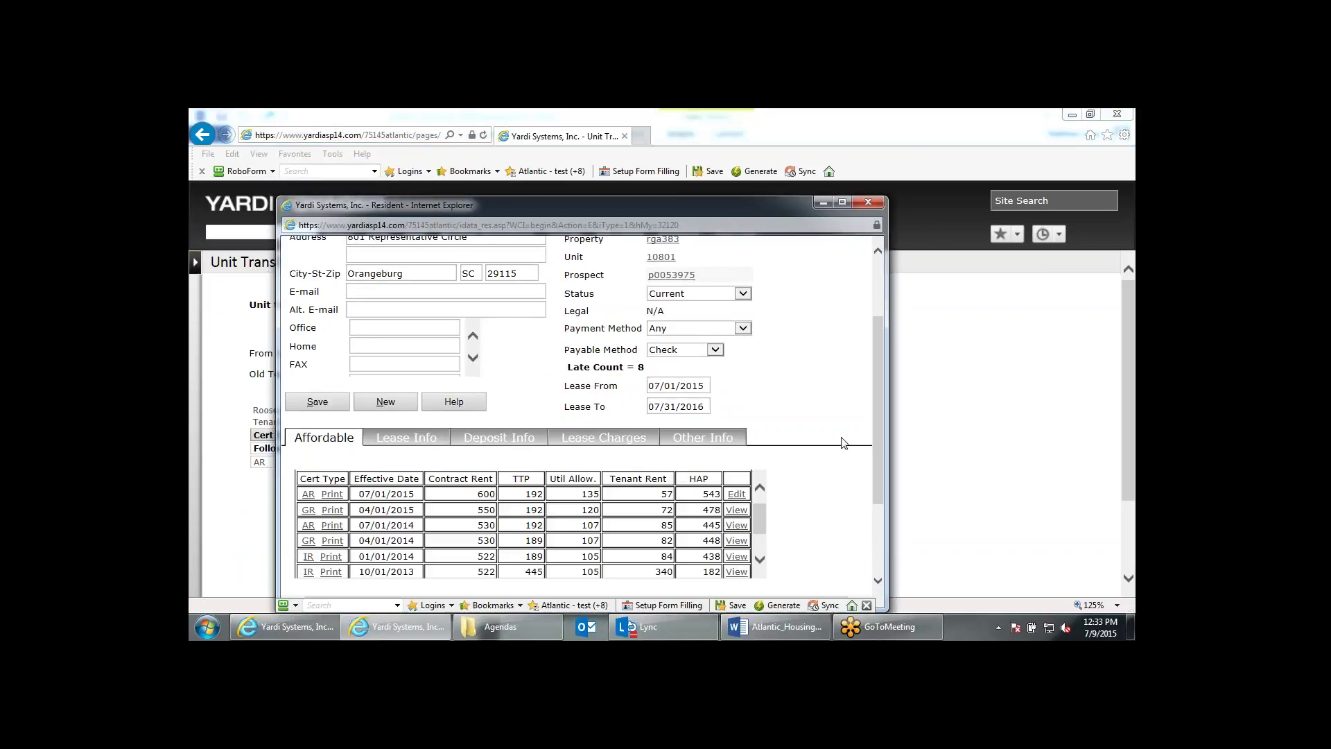
pyautogui.moveTo(879, 434); pyautogui.dragTo(873, 360)
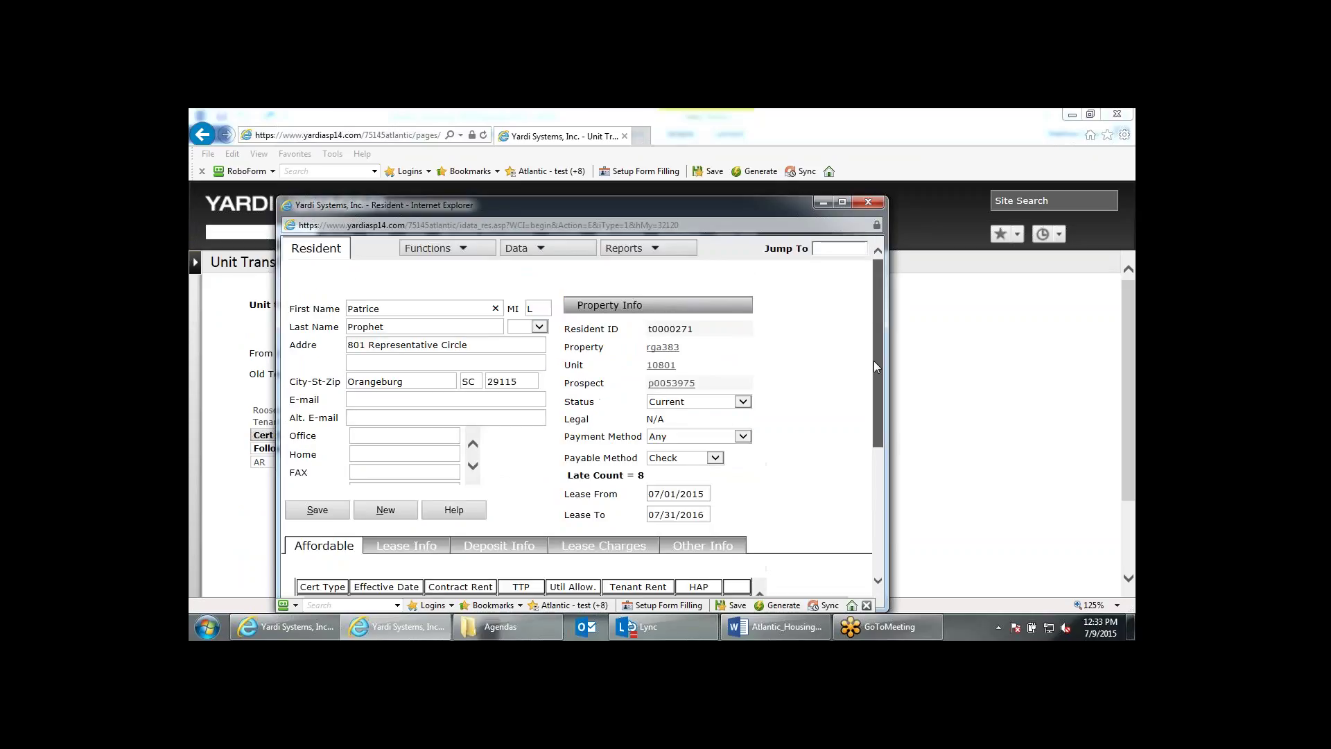
# Check the resident's ledger, then find the AR certification dated 07/01/2015 in affordable history.
pyautogui.click(628, 249)
pyautogui.click(662, 278)
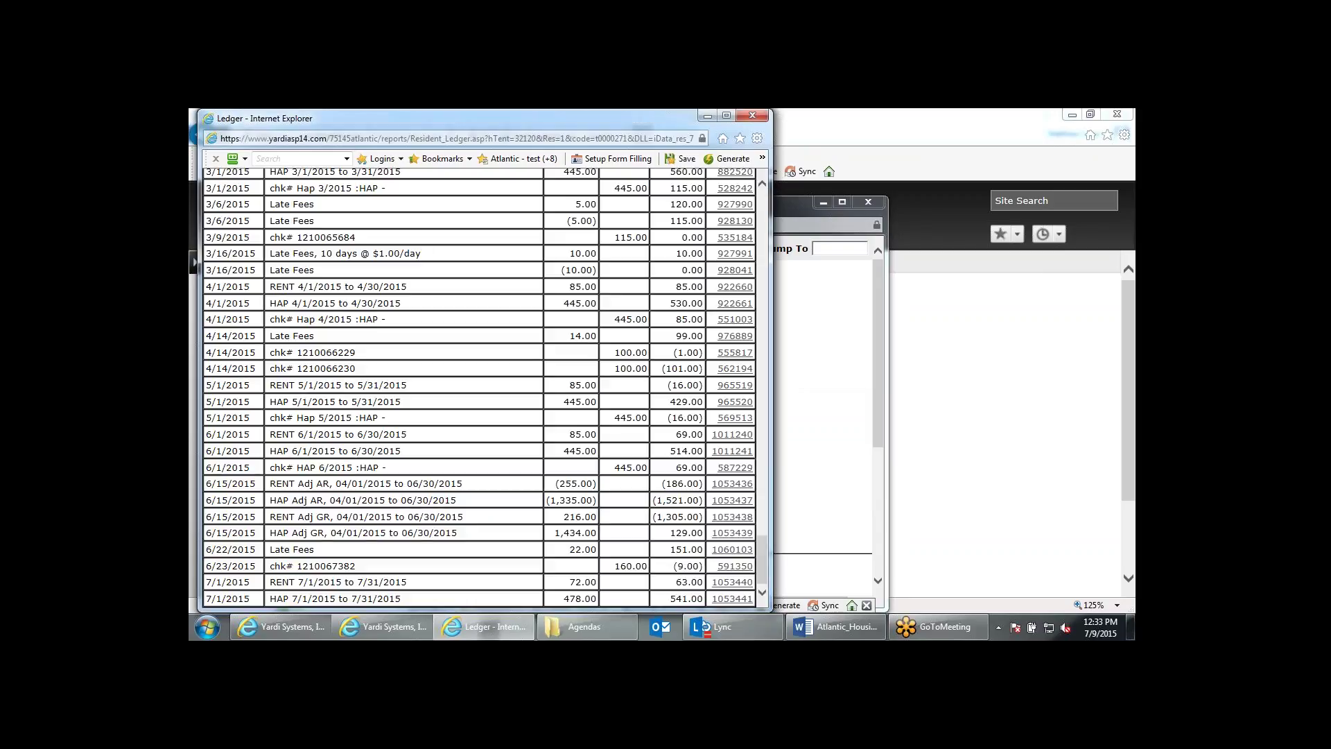
pyautogui.scroll(1, 624, 519)
pyautogui.scroll(3, 626, 524)
pyautogui.click(752, 115)
pyautogui.scroll(-1, 710, 432)
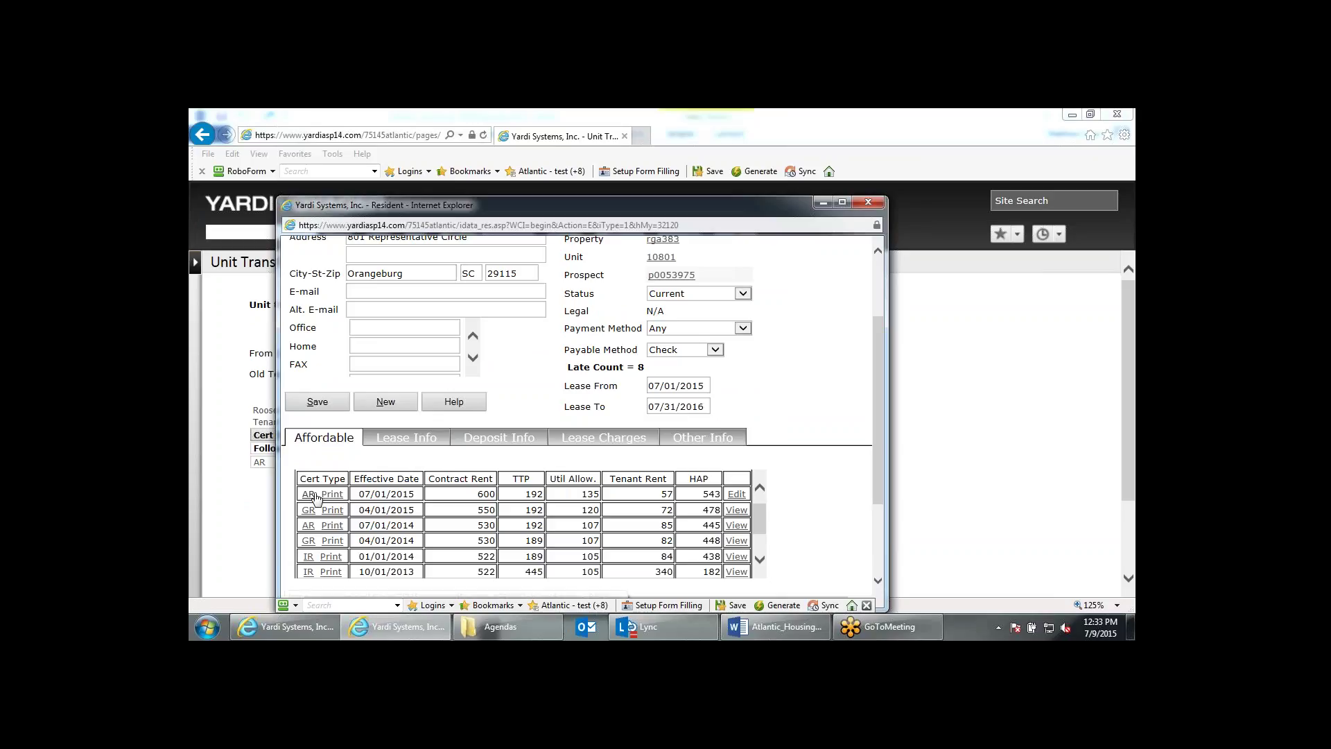
pyautogui.doubleClick(381, 495)
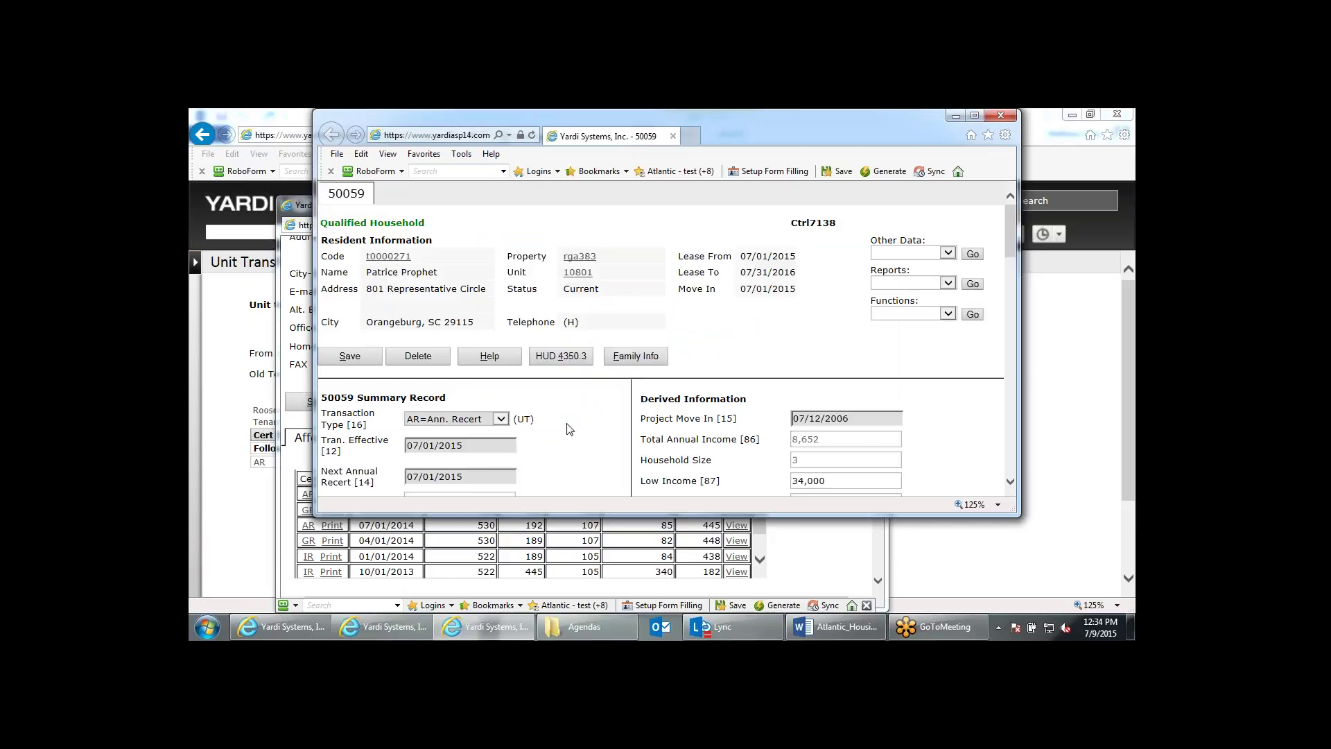
# Review the AR 50059 certification's UT note, then close it and the resident record window.
pyautogui.doubleClick(521, 419)
pyautogui.click(996, 120)
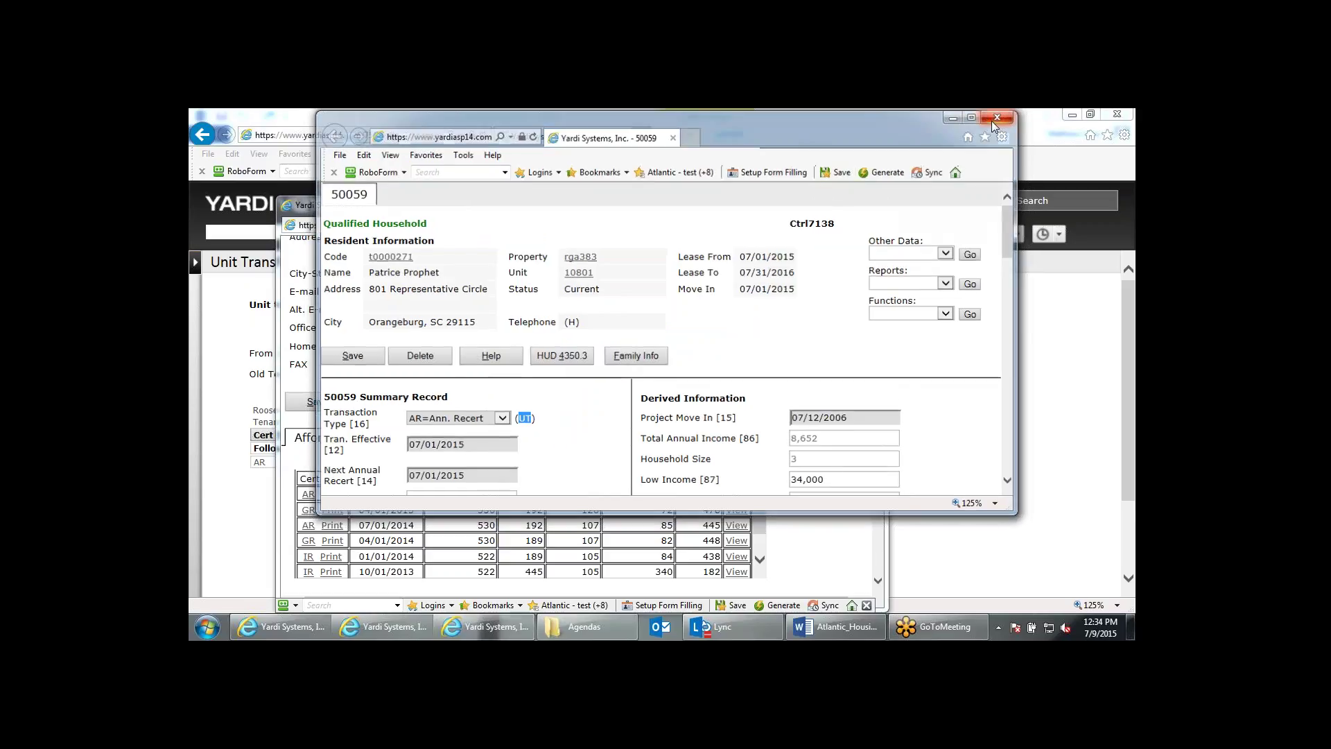
pyautogui.scroll(-3, 781, 390)
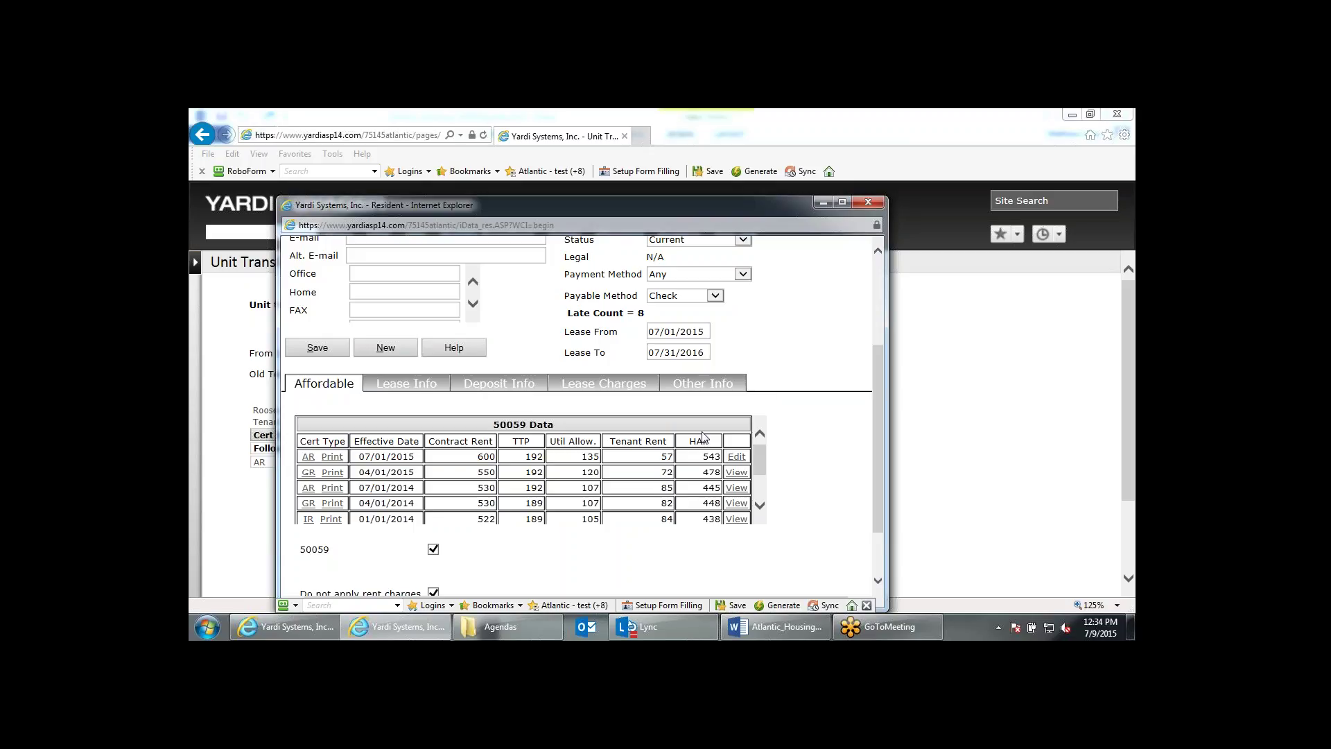
pyautogui.click(866, 203)
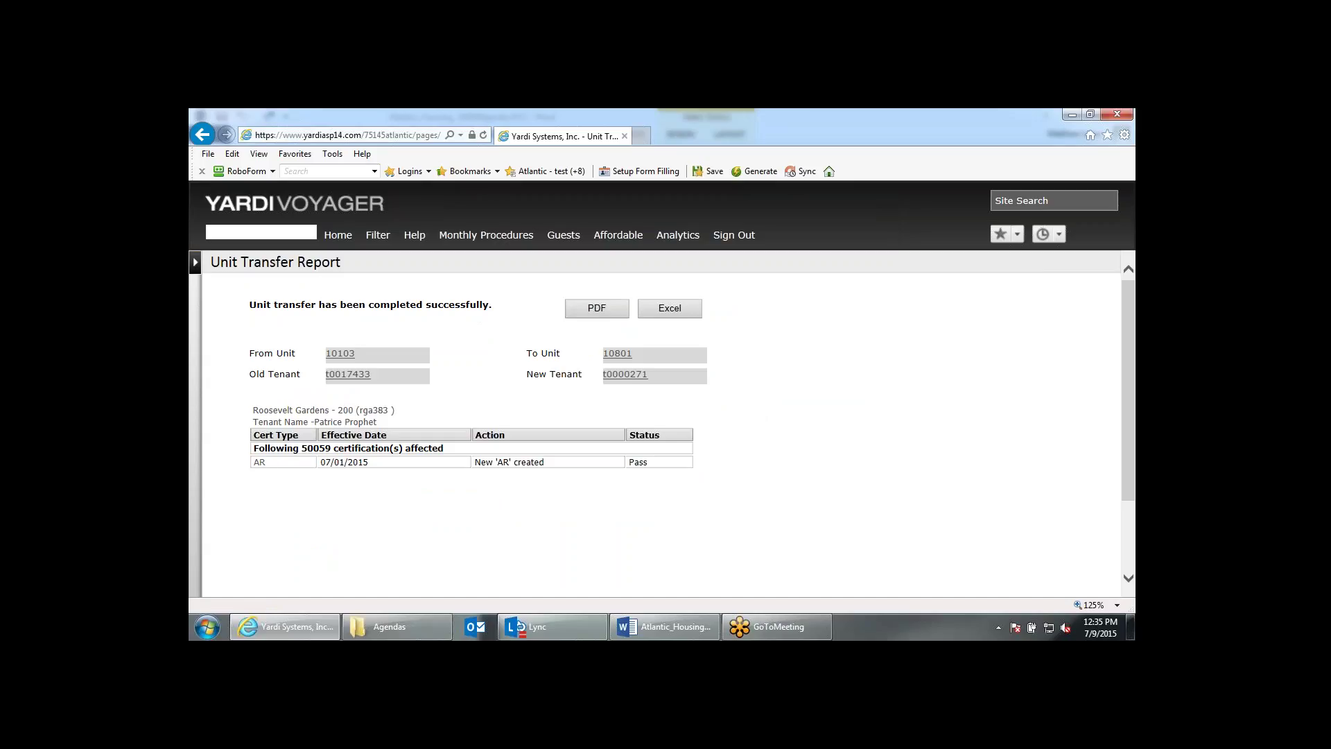
# Open the AR certification from the report's affected certifications table.
pyautogui.click(265, 469)
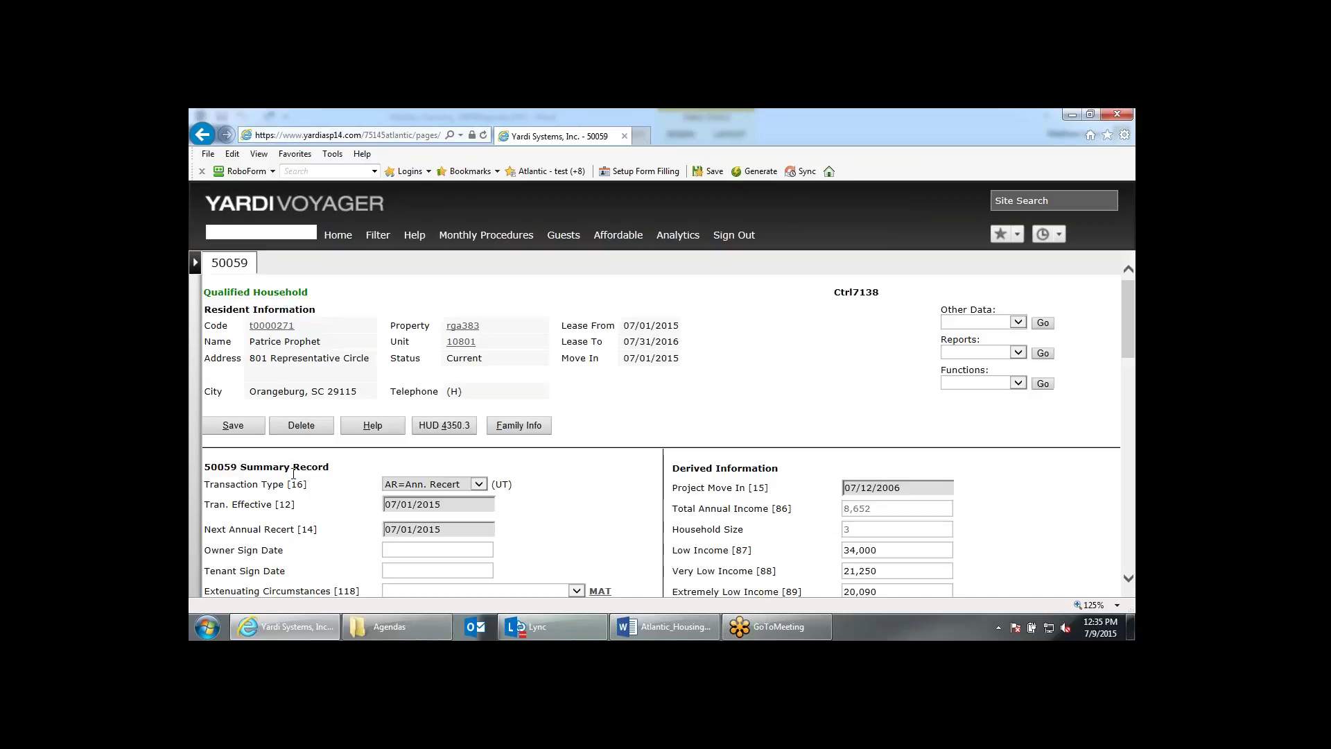
# Check the AR 50059's UT transaction type, 07/01/2015 effective date and unit code 10801.
pyautogui.doubleClick(501, 484)
pyautogui.scroll(-5, 513, 493)
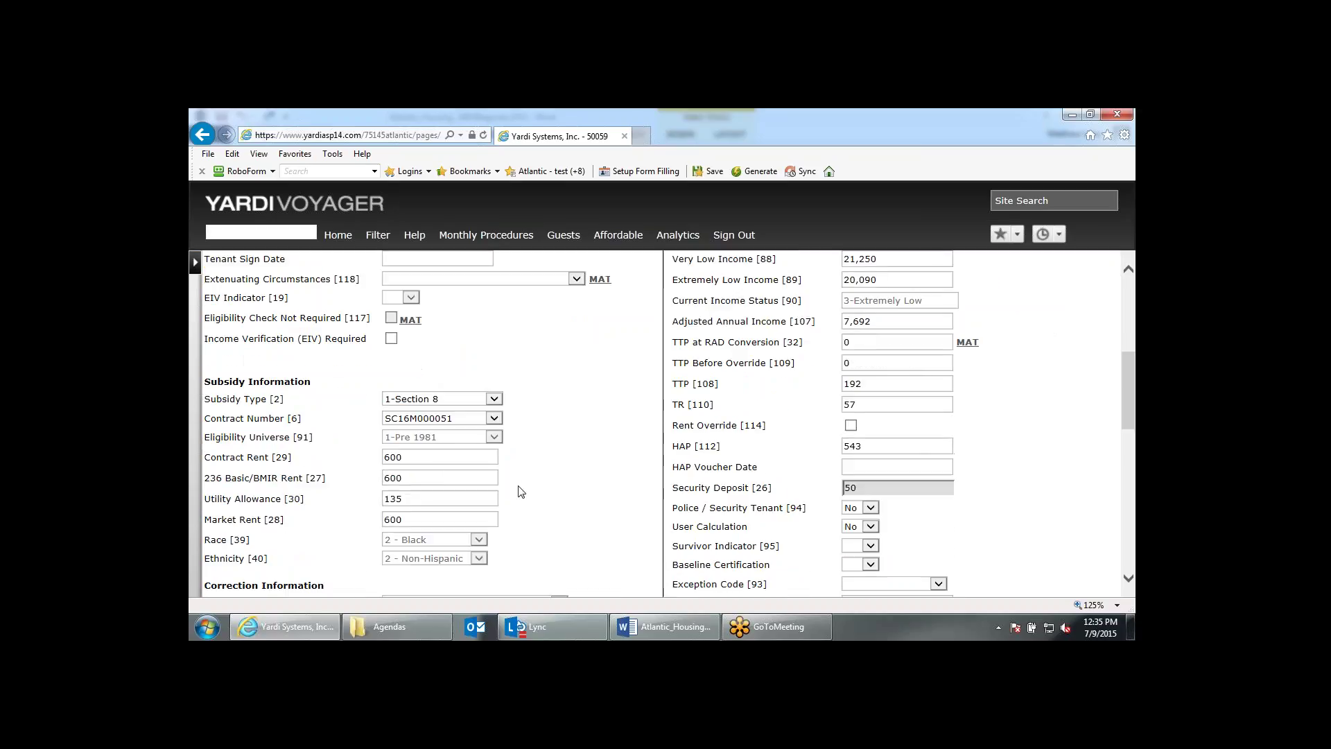
pyautogui.scroll(-3, 521, 492)
pyautogui.moveTo(874, 472); pyautogui.dragTo(812, 481)
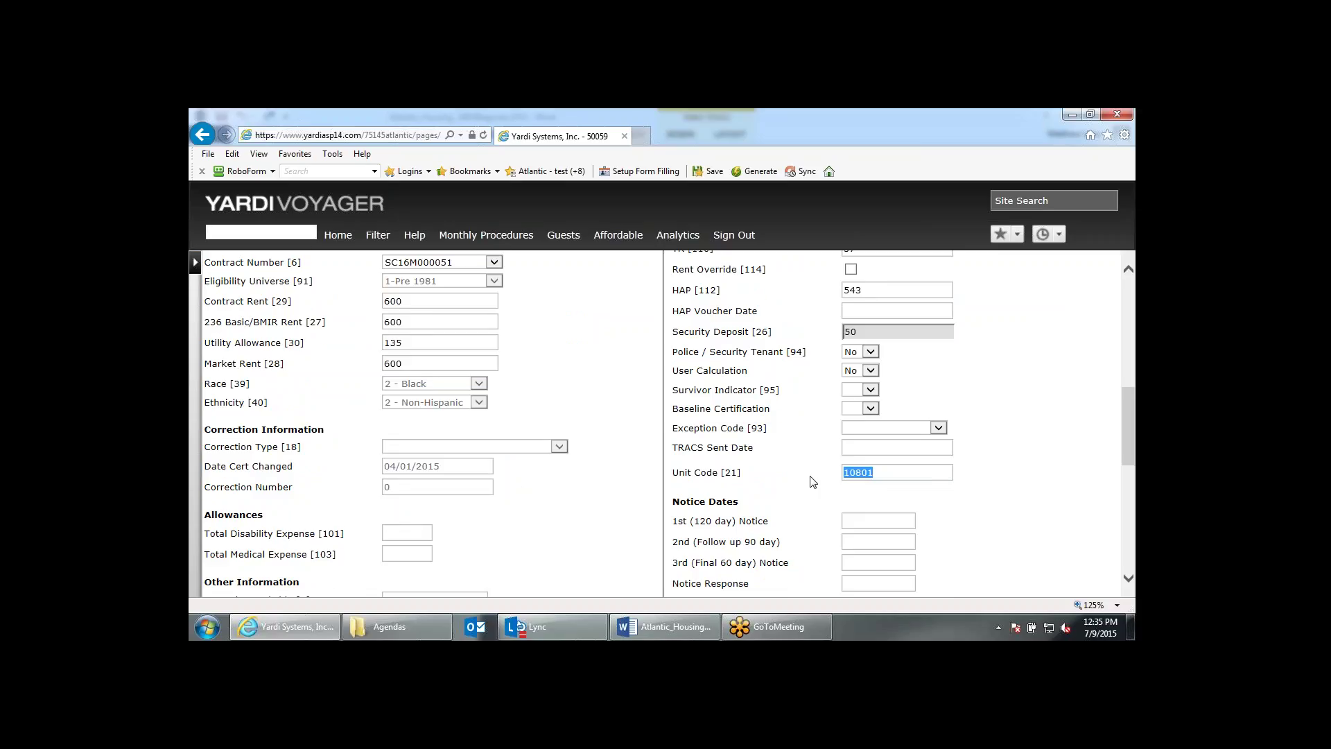
pyautogui.scroll(6, 812, 481)
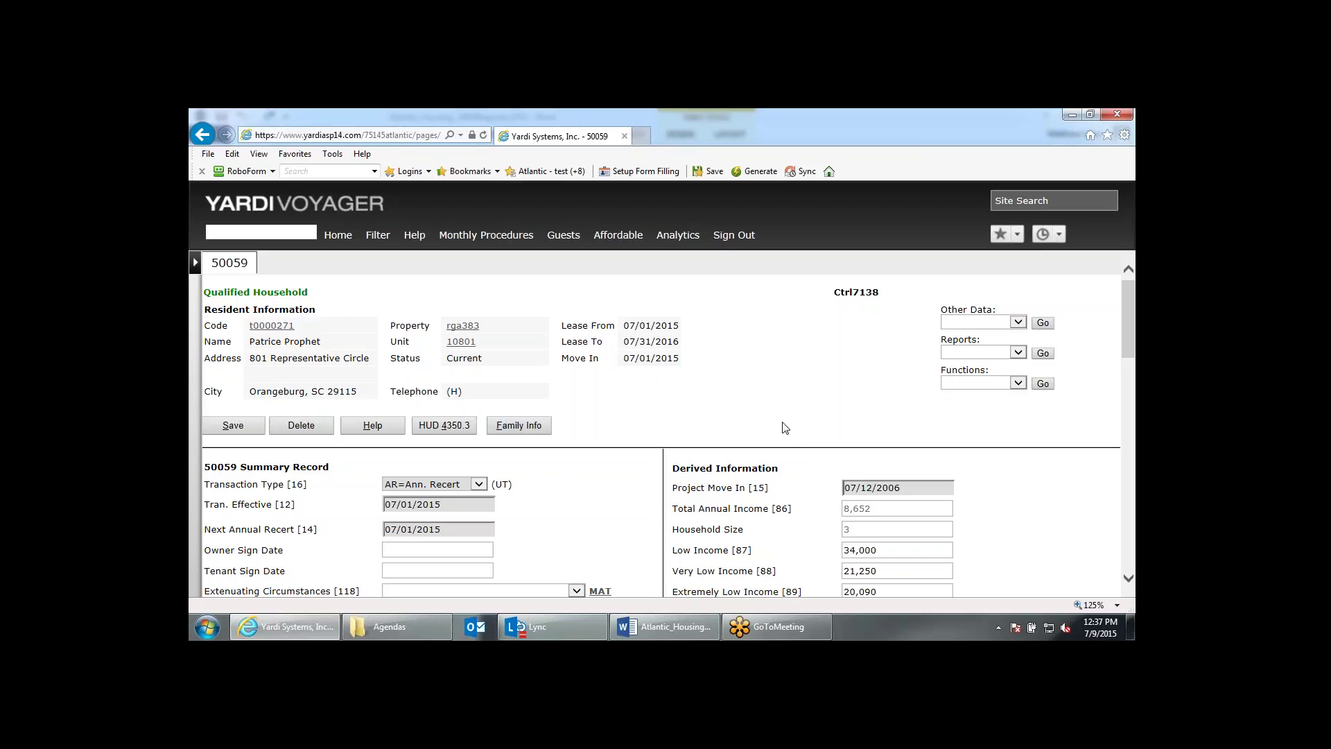
# Open the Gross Rent Change form for rga383, Roosevelt Gardens - 200, from Monthly Procedures.
pyautogui.scroll(-1, 775, 438)
pyautogui.scroll(-1, 775, 438)
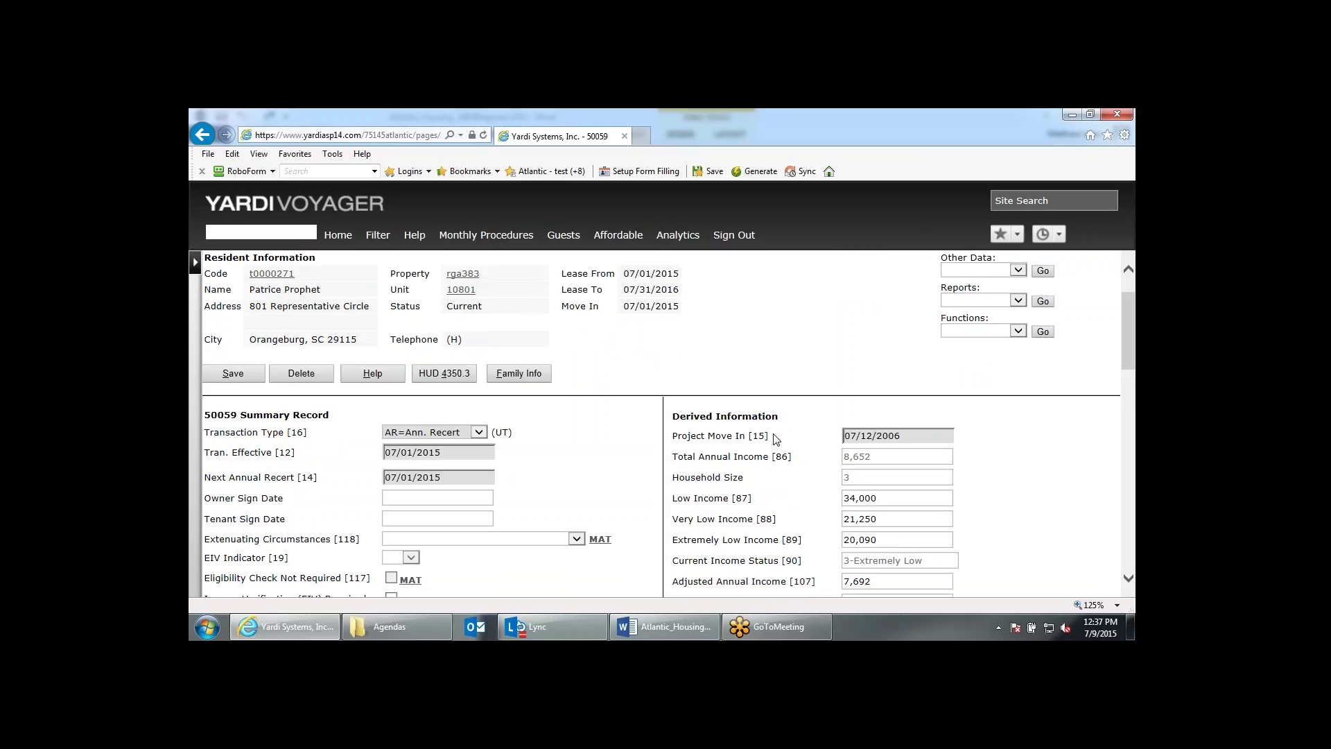
pyautogui.scroll(-6, 775, 438)
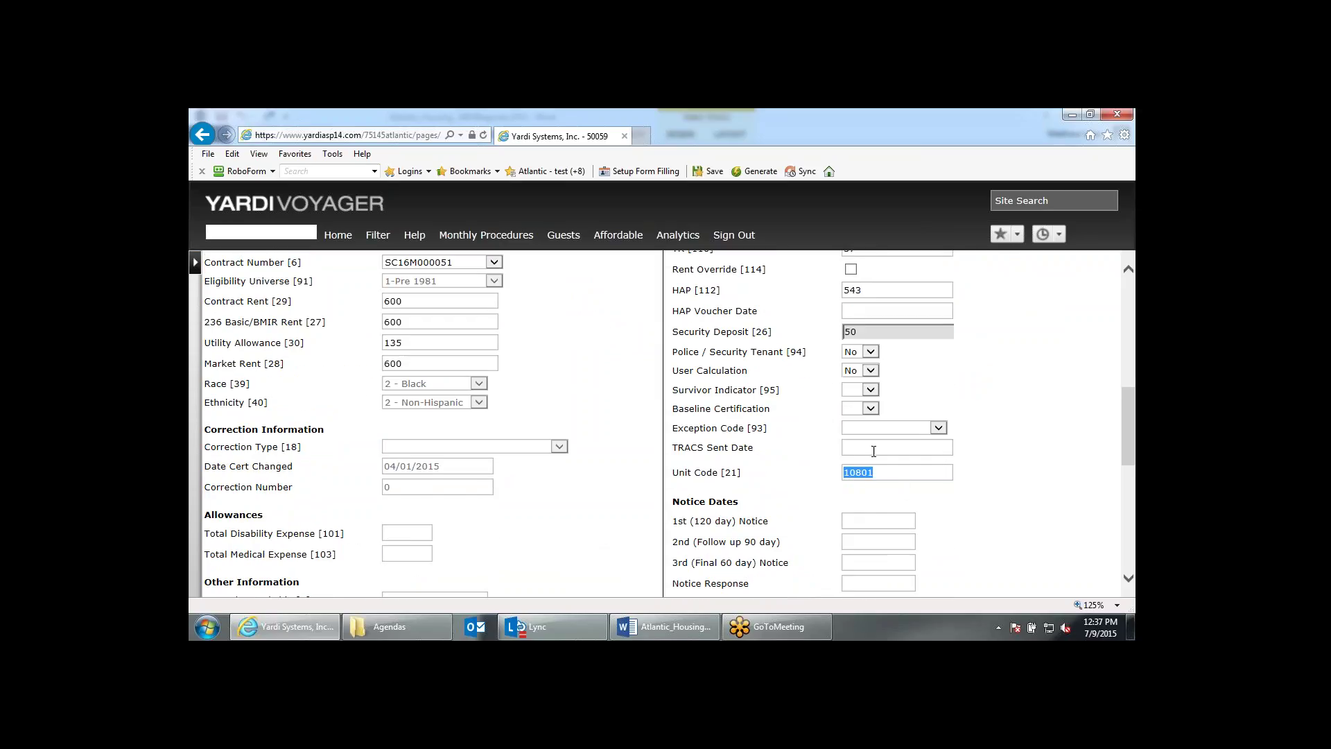
pyautogui.moveTo(884, 480); pyautogui.dragTo(847, 478)
pyautogui.scroll(1, 654, 443)
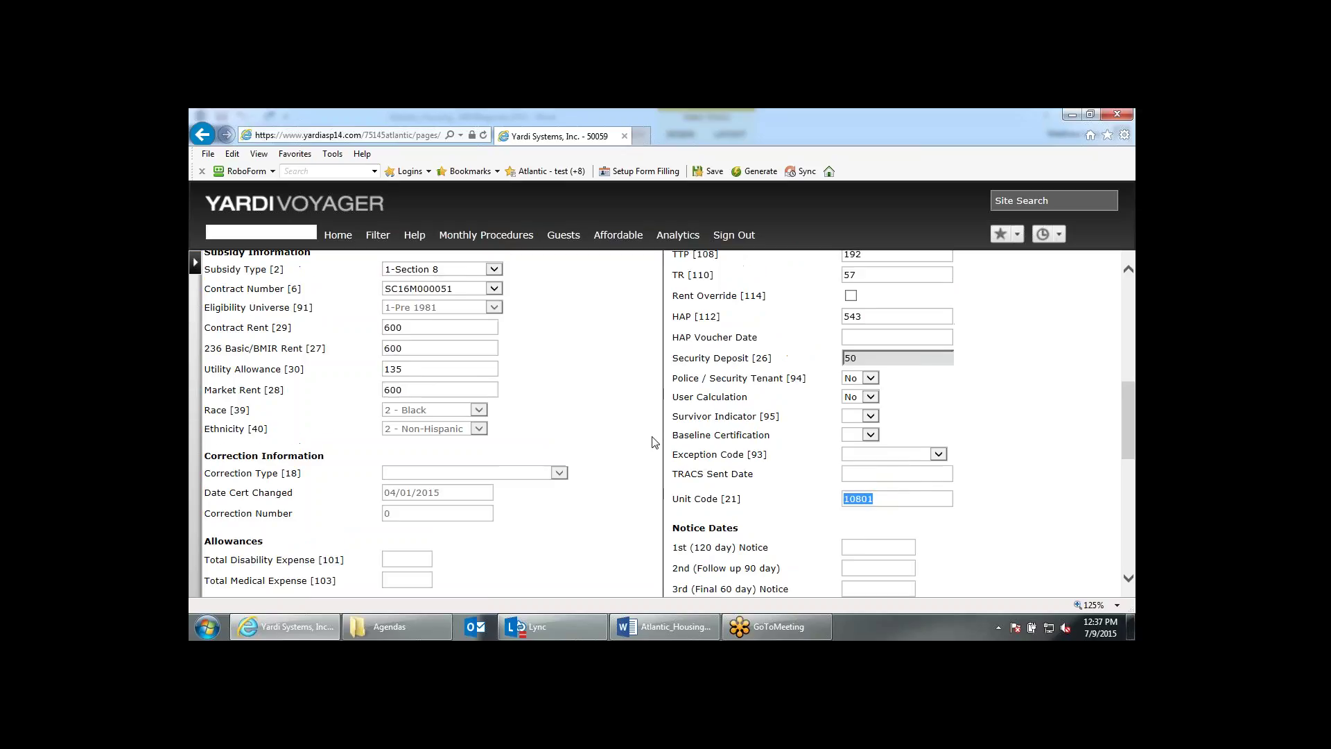
pyautogui.scroll(10, 653, 442)
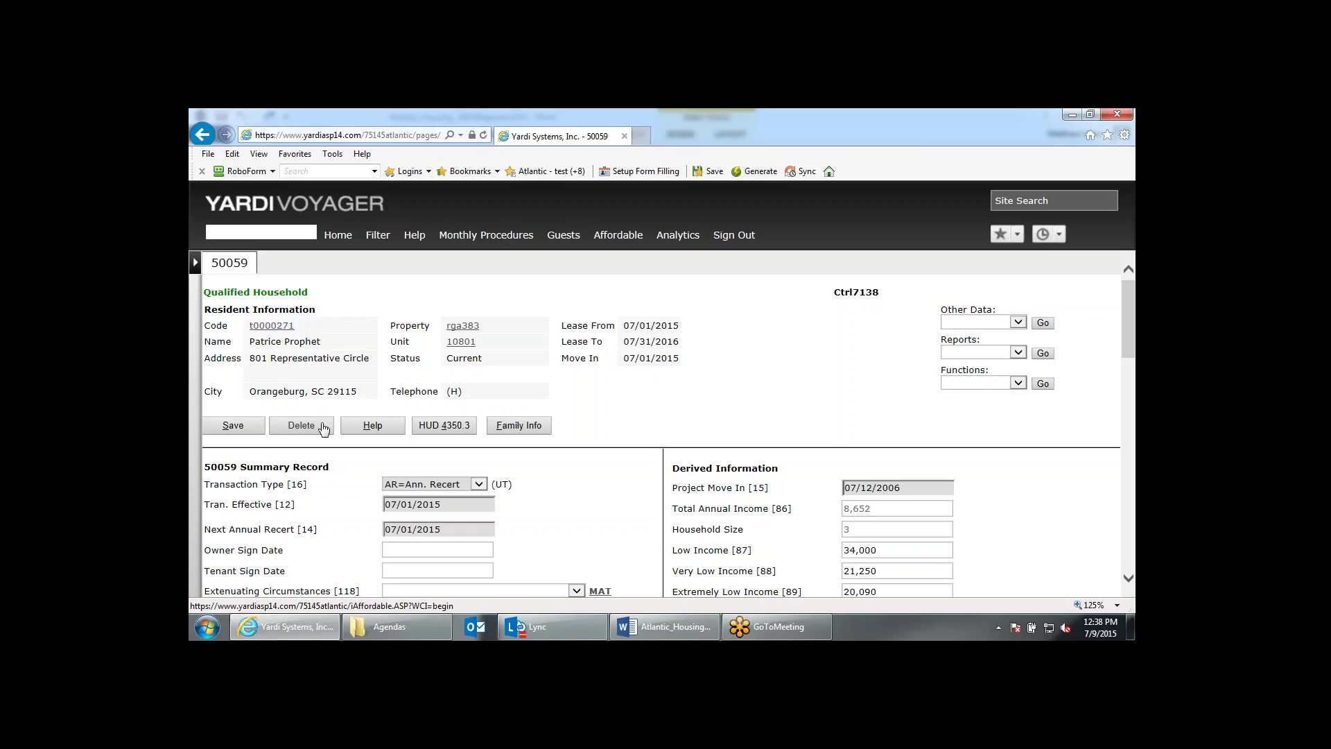
pyautogui.scroll(-7, 610, 425)
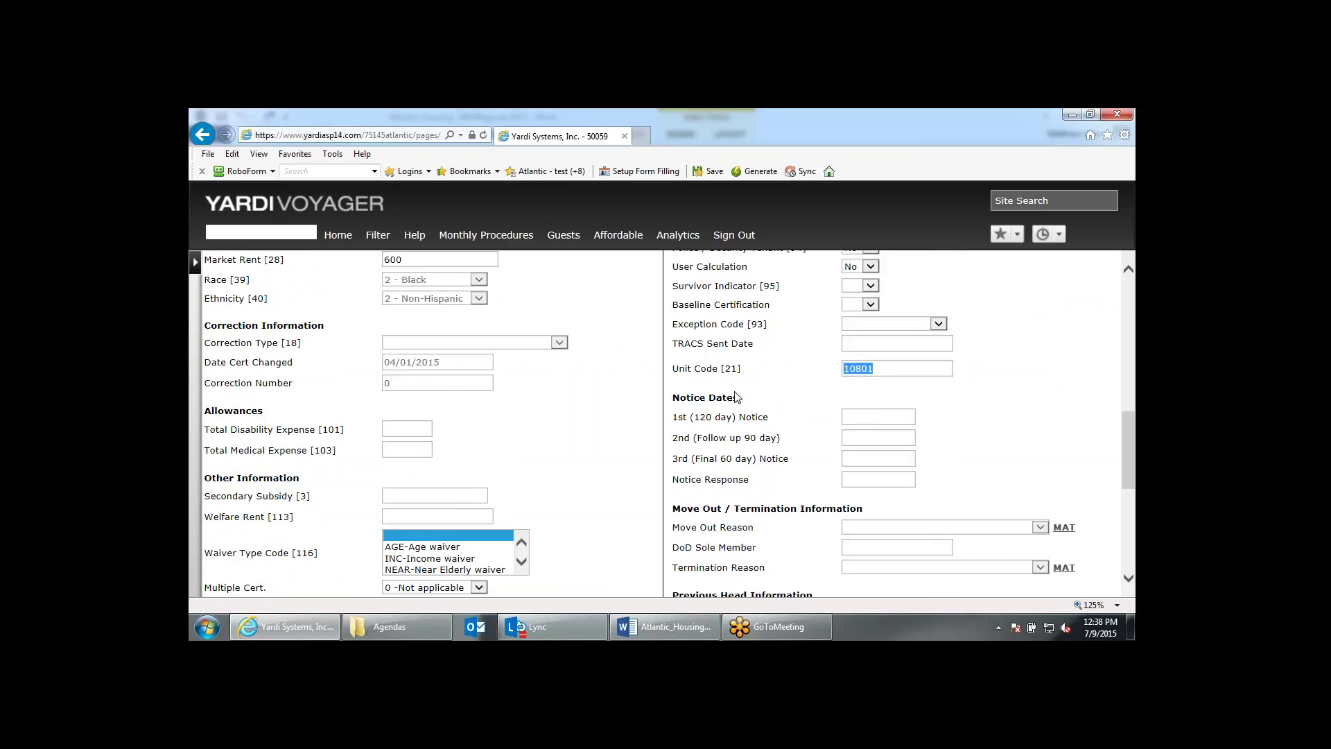
pyautogui.scroll(7, 737, 397)
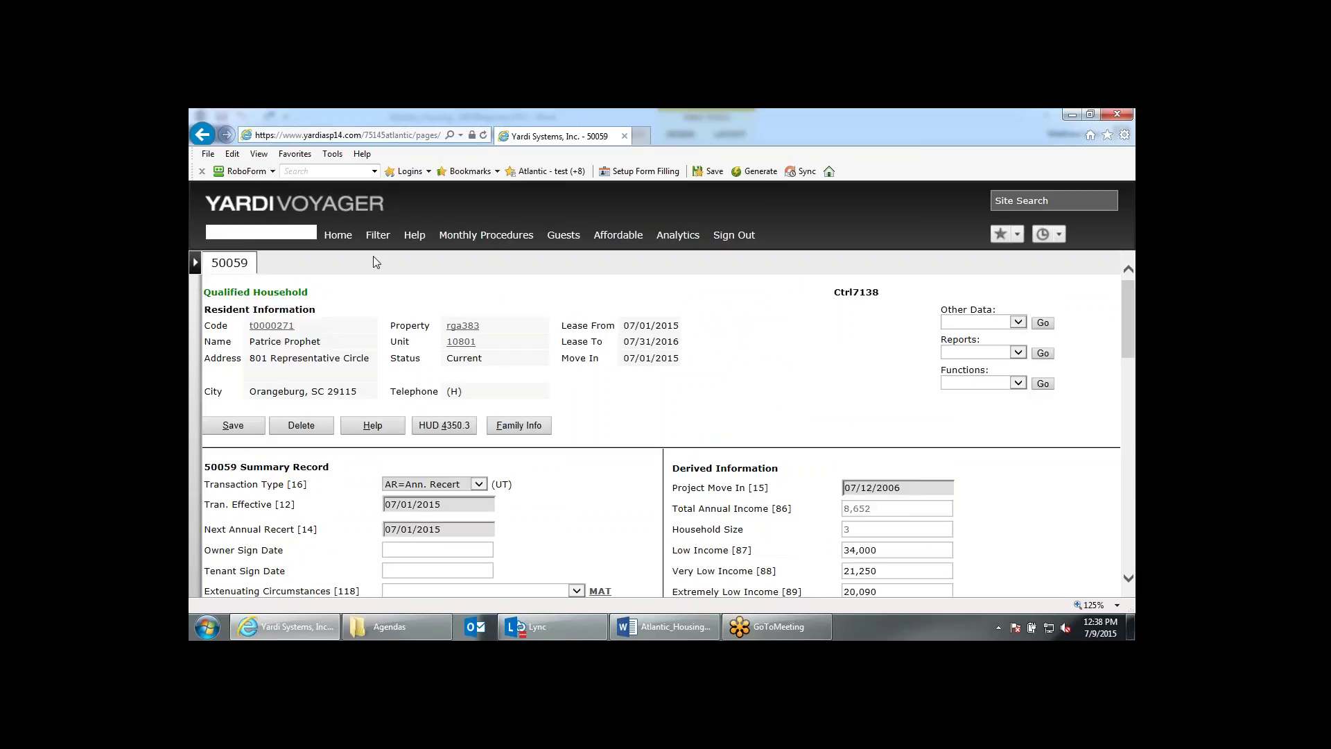
pyautogui.click(339, 237)
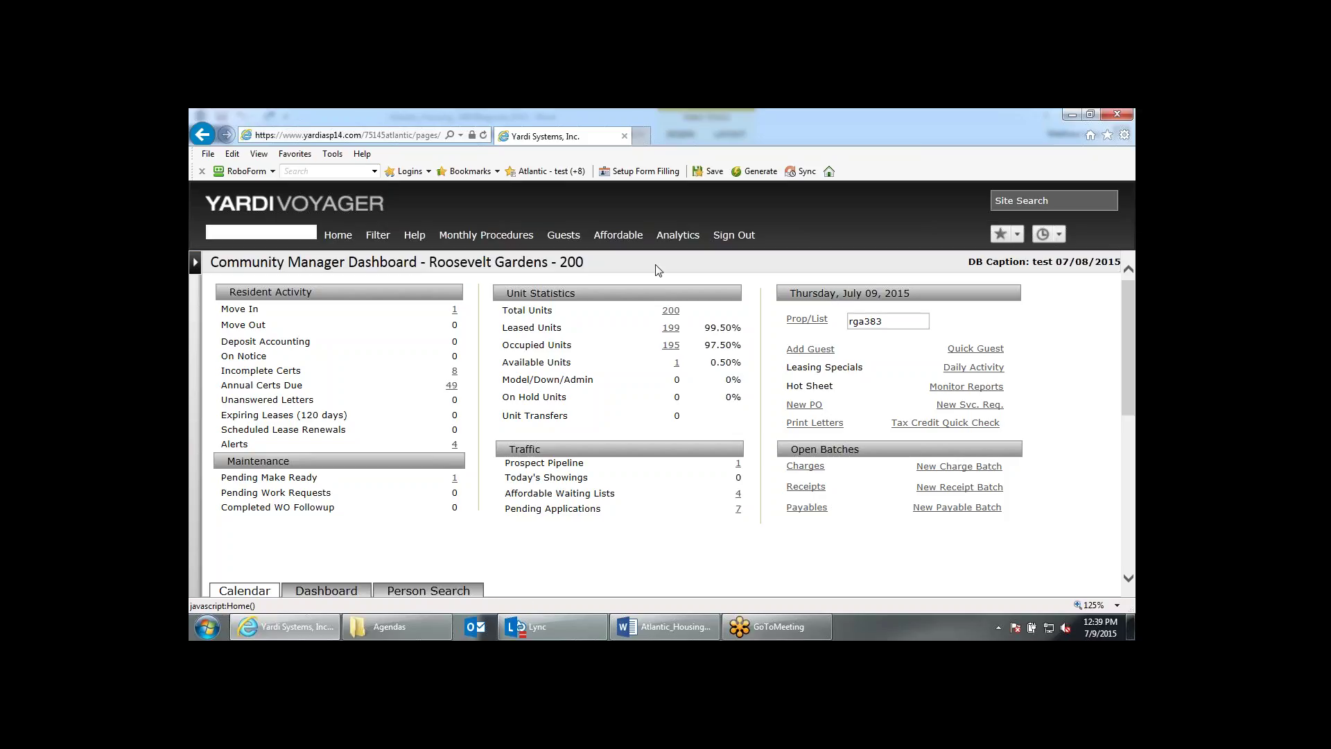
pyautogui.click(510, 242)
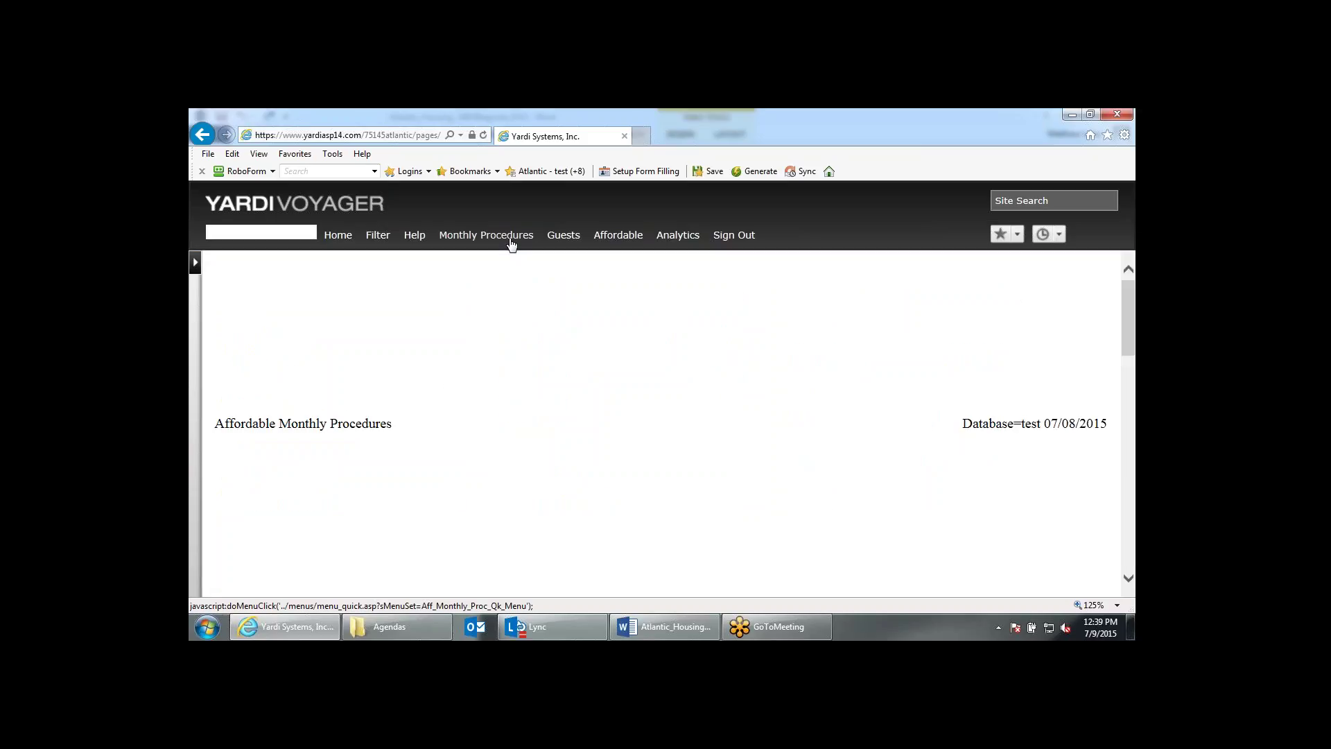
pyautogui.scroll(-2, 371, 462)
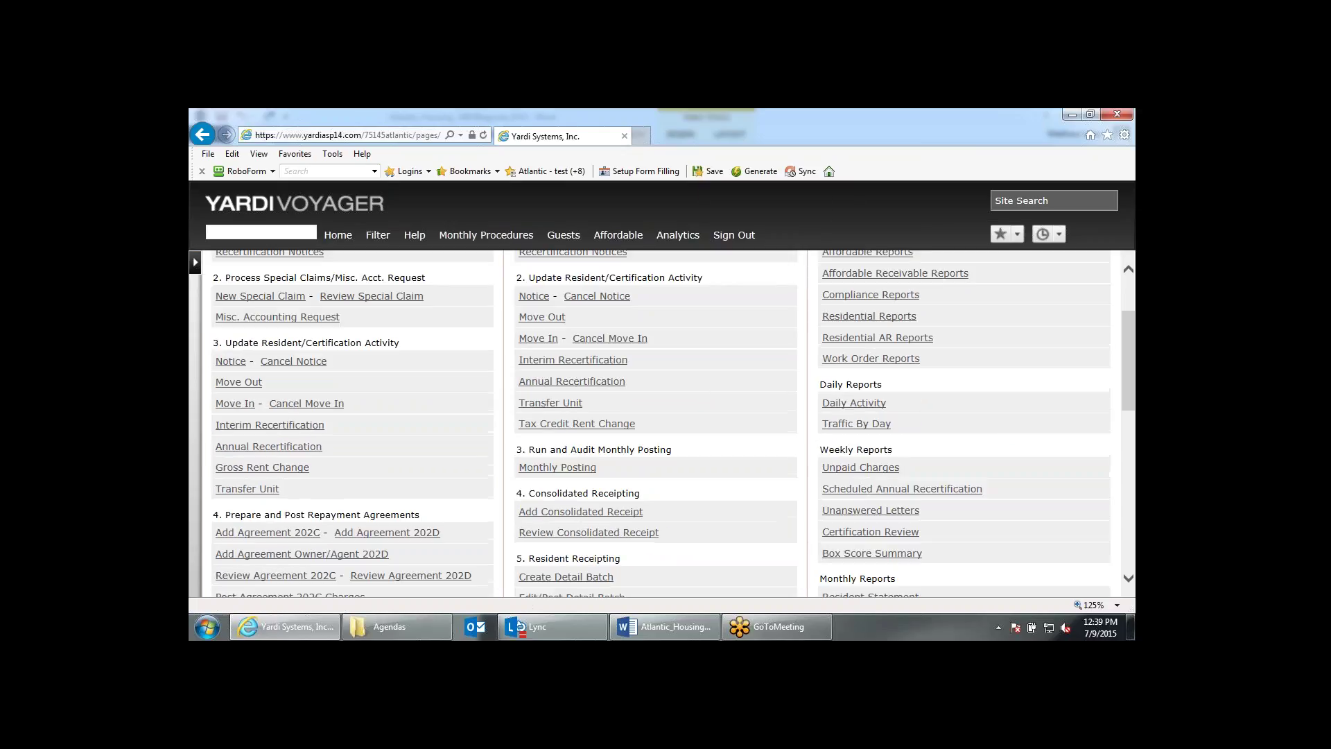
pyautogui.click(270, 469)
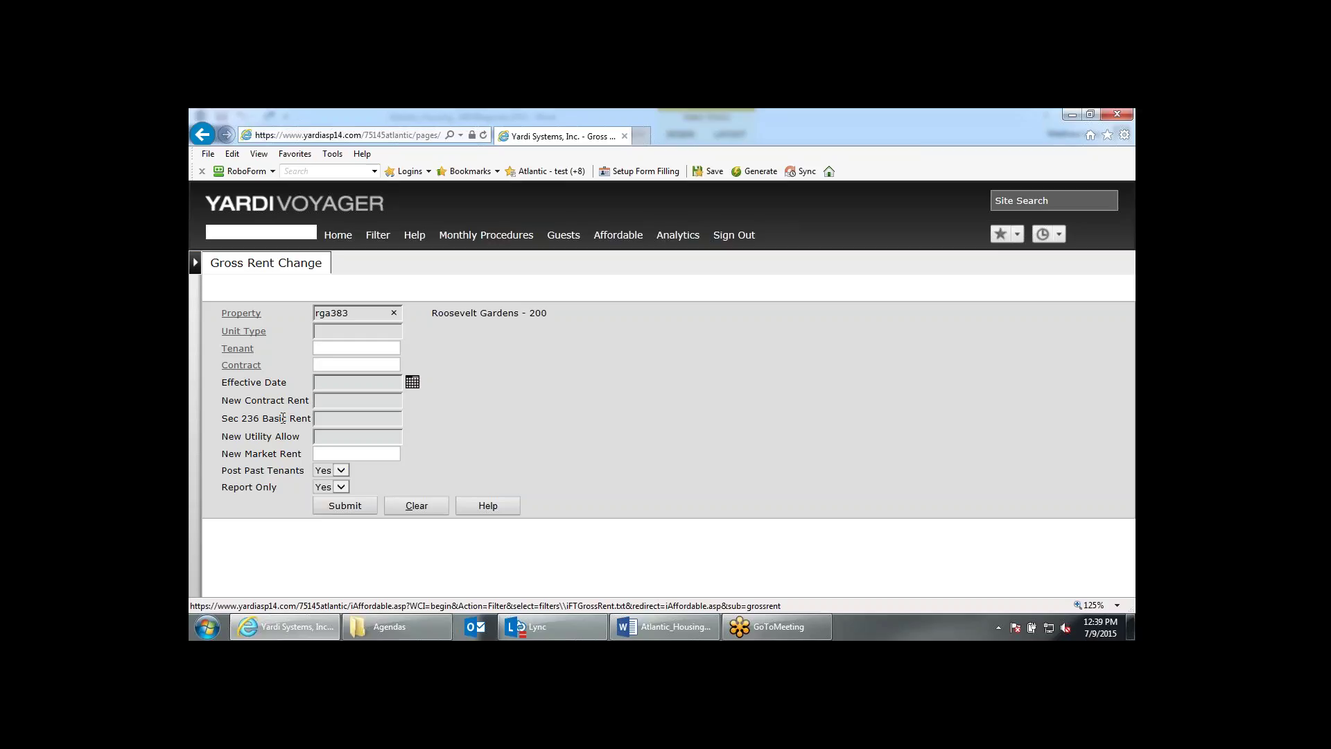
# Select unit type rga383a2 (Two Bedroom) from the unit type lookup.
pyautogui.click(334, 333)
pyautogui.click(258, 333)
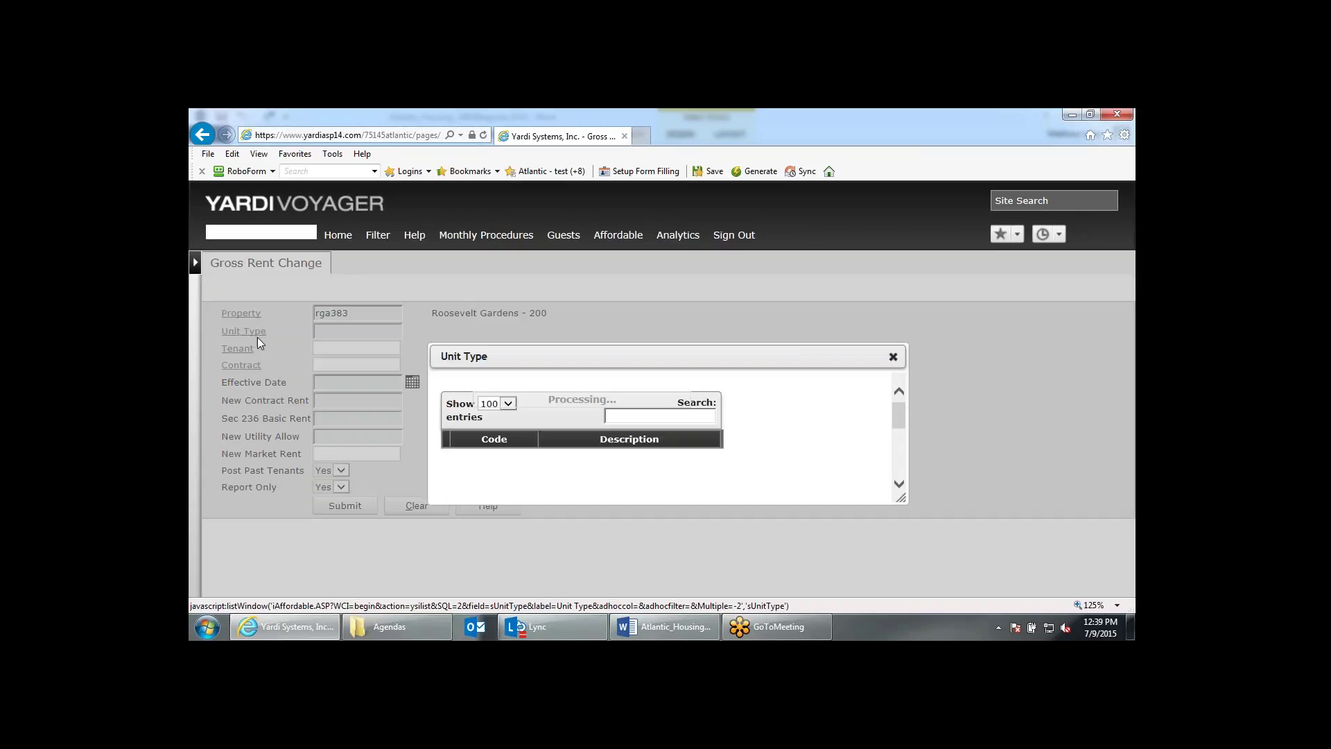
pyautogui.click(462, 373)
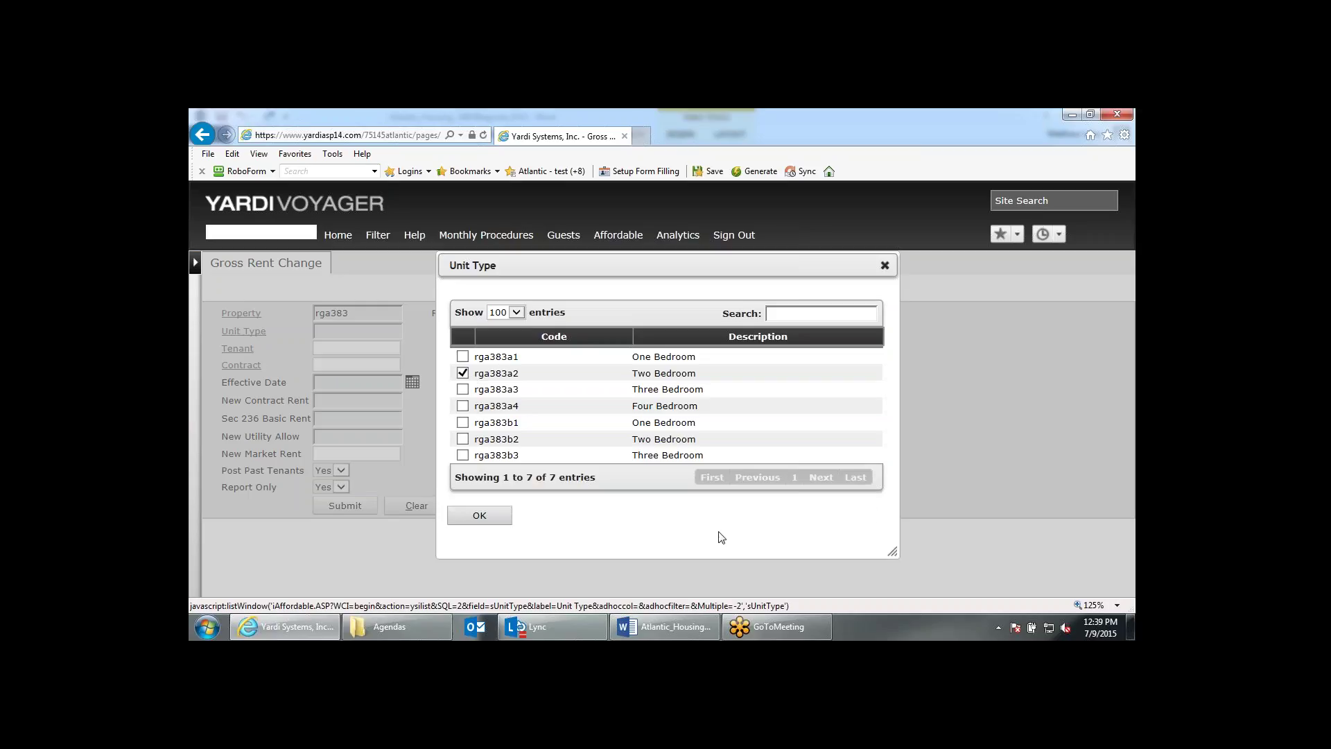
pyautogui.click(508, 519)
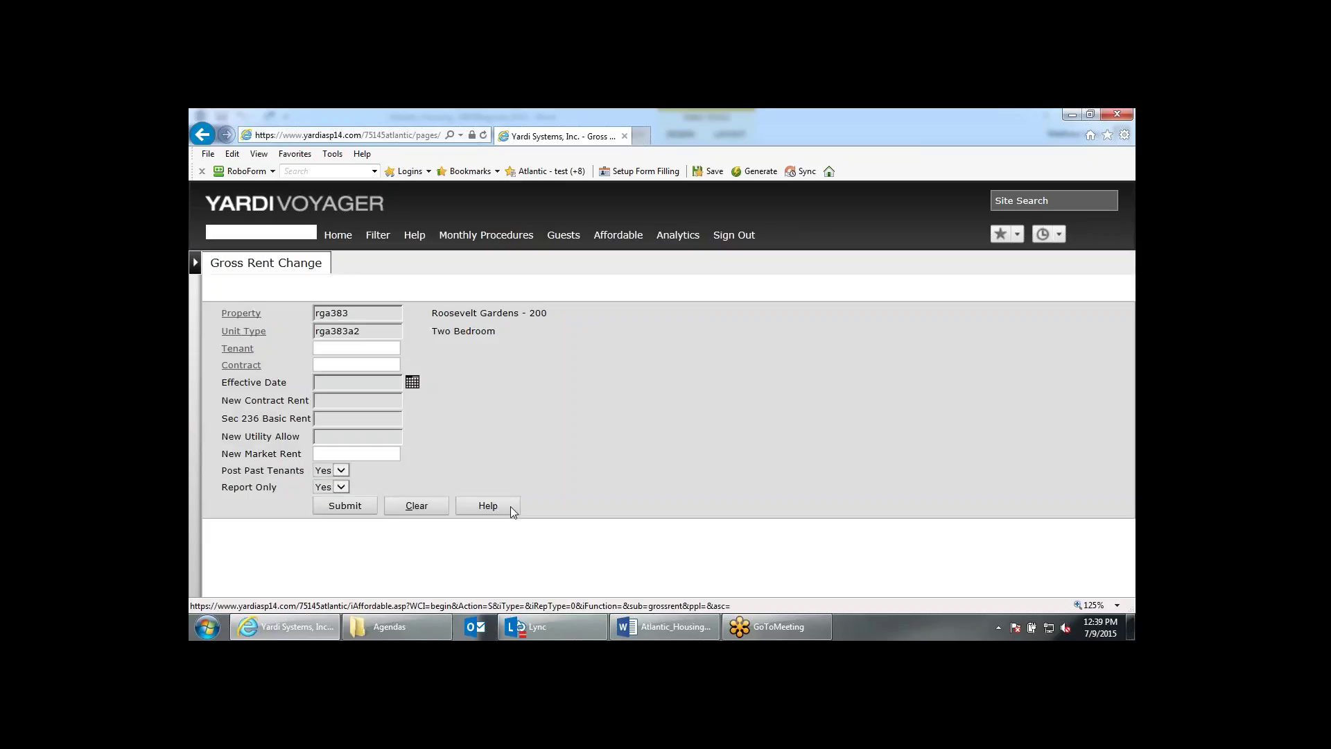
pyautogui.click(382, 347)
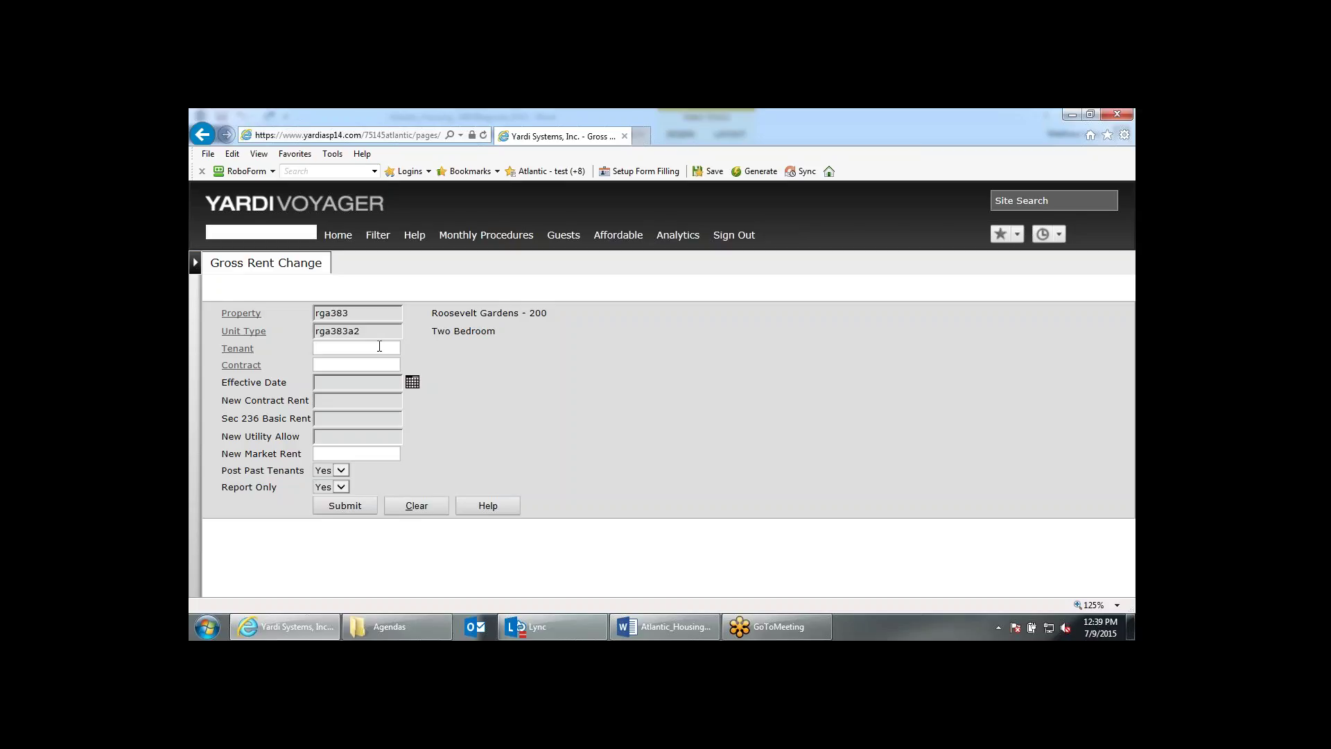
pyautogui.click(353, 381)
pyautogui.doubleClick(354, 330)
# Set the effective date to 08/01/2015.
pyautogui.click(334, 381)
pyautogui.click(336, 381)
pyautogui.click(411, 380)
pyautogui.click(387, 381)
pyautogui.write('080115')
pyautogui.click(477, 392)
# Enter contract rent 575, Sec 236 basic rent 0, utility allowance 122 and market rent 575.
pyautogui.click(338, 403)
pyautogui.click(338, 402)
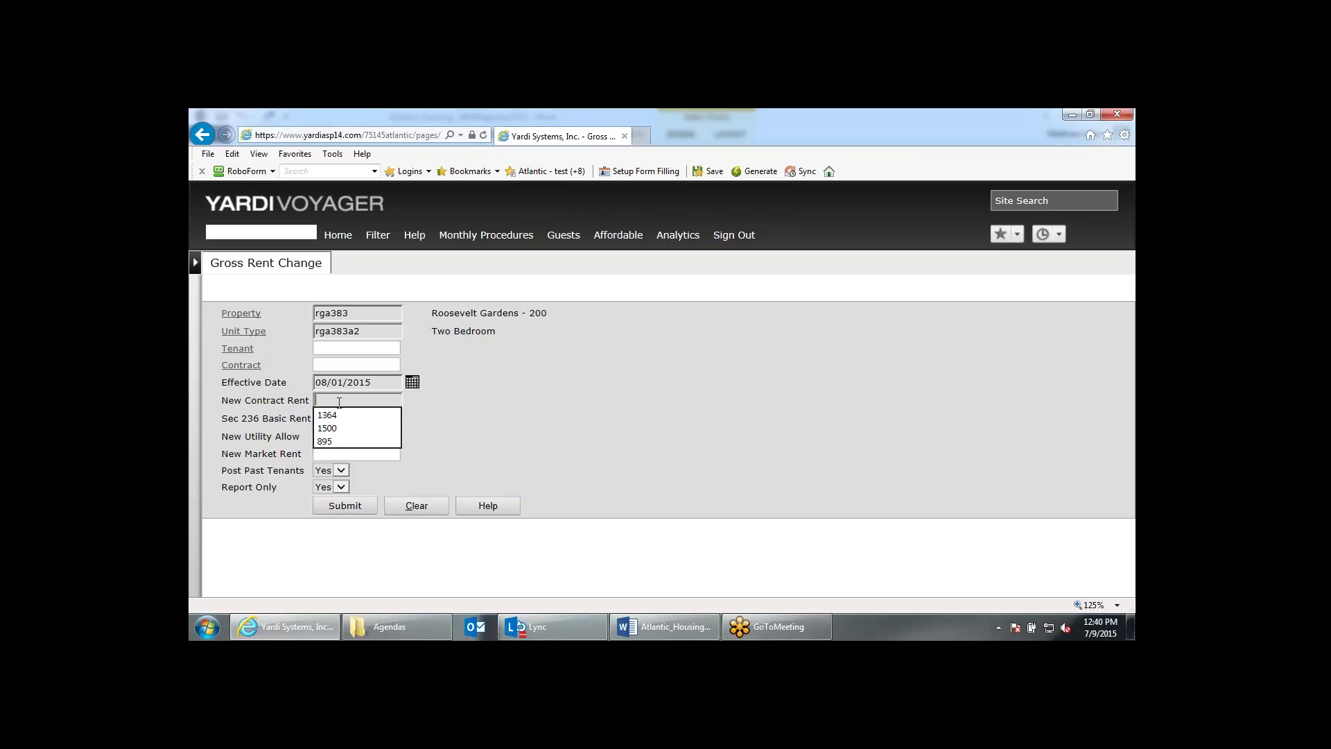
pyautogui.click(578, 442)
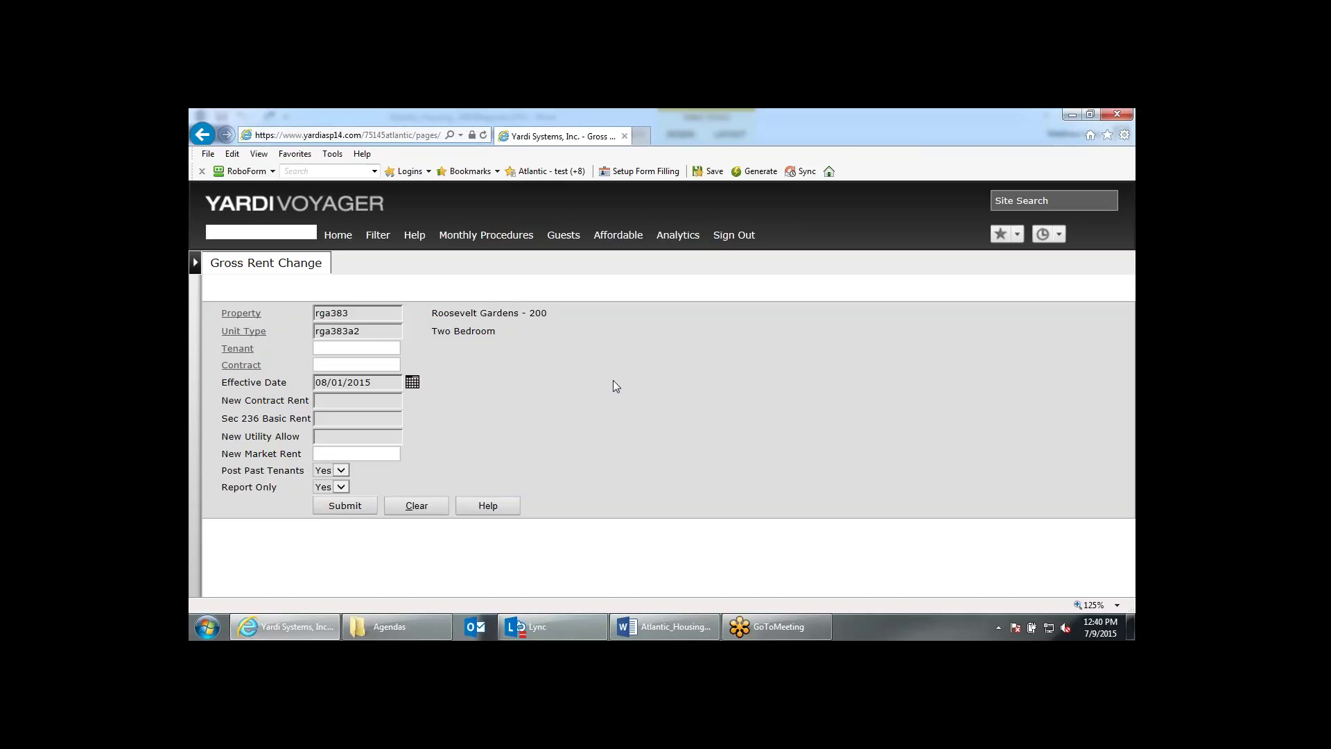
pyautogui.click(386, 404)
pyautogui.write('575')
pyautogui.write('0')
pyautogui.write('122')
pyautogui.doubleClick(323, 400)
pyautogui.click(330, 452)
pyautogui.write('575')
pyautogui.press('Tab')
pyautogui.click(530, 433)
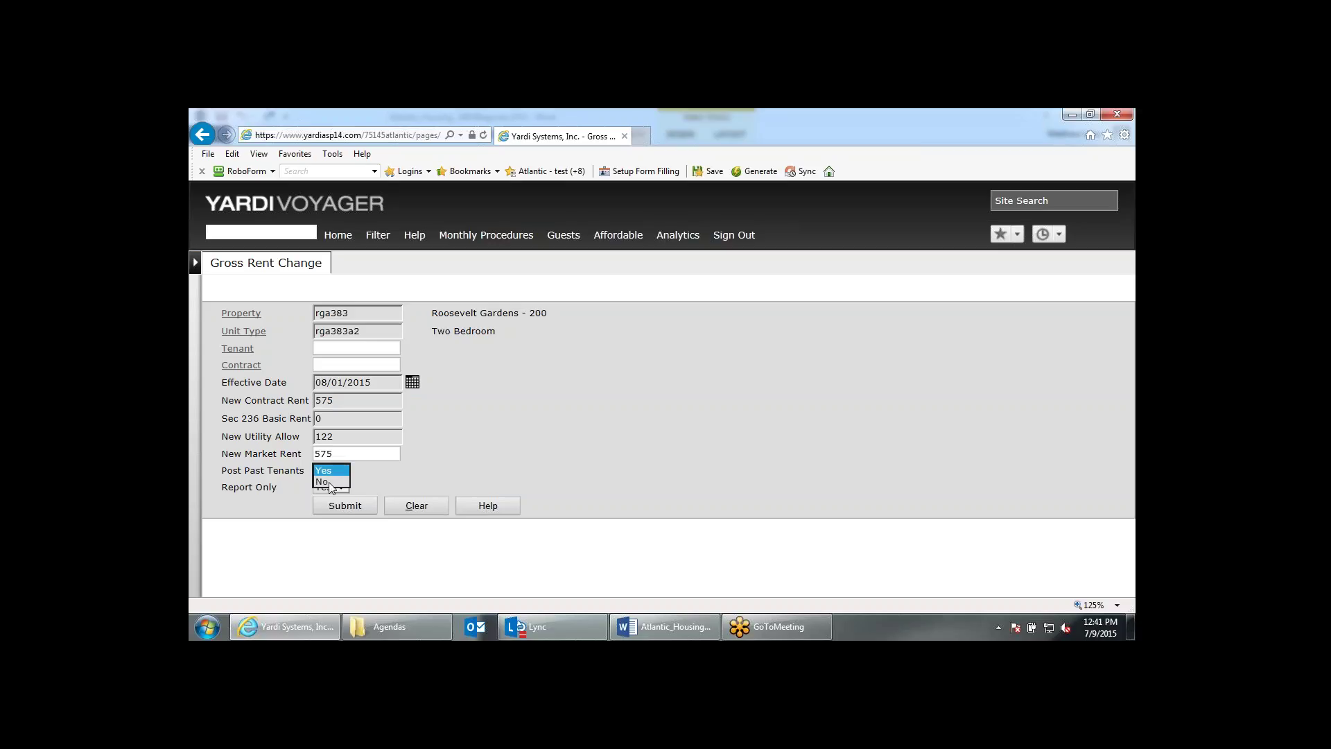
# Keep Post Past Tenants and Report Only at Yes and submit for the pre-posting report.
pyautogui.click(324, 481)
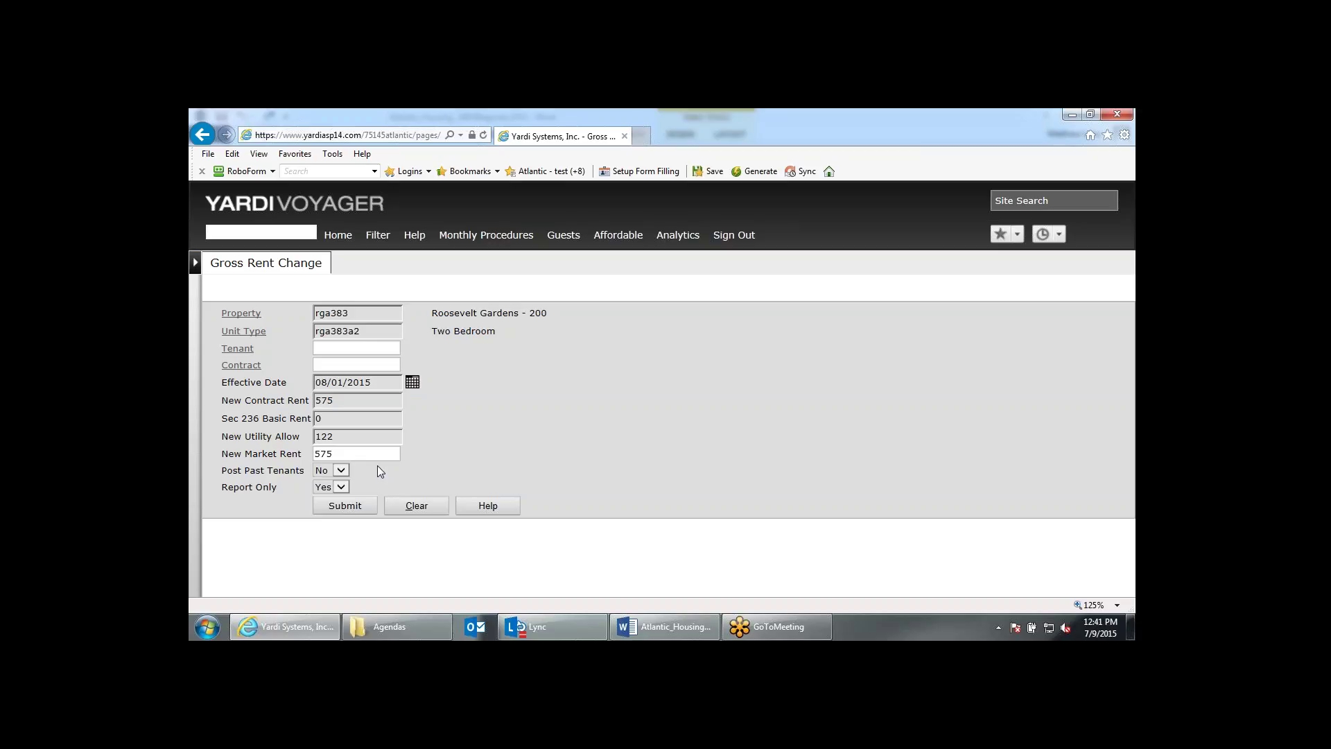
pyautogui.click(334, 471)
pyautogui.click(326, 458)
pyautogui.doubleClick(336, 400)
pyautogui.press('Return')
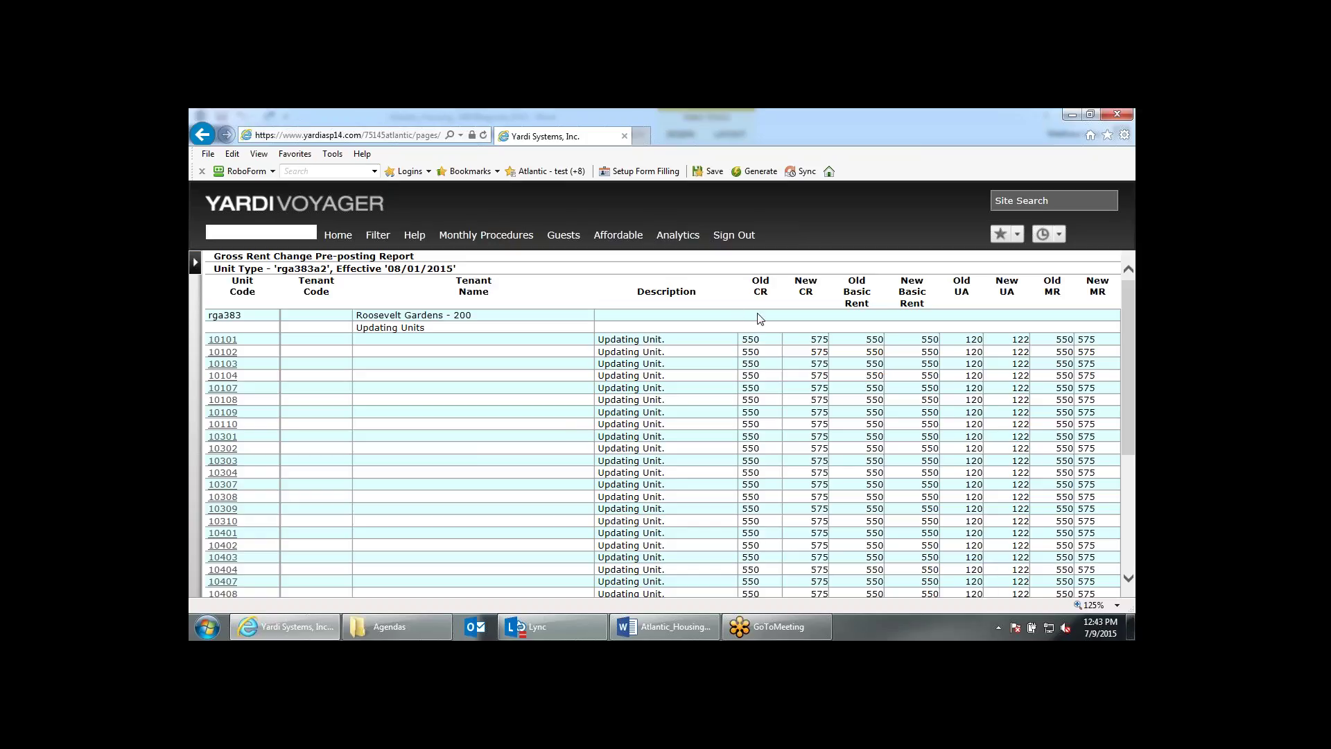
pyautogui.moveTo(751, 339); pyautogui.dragTo(770, 340)
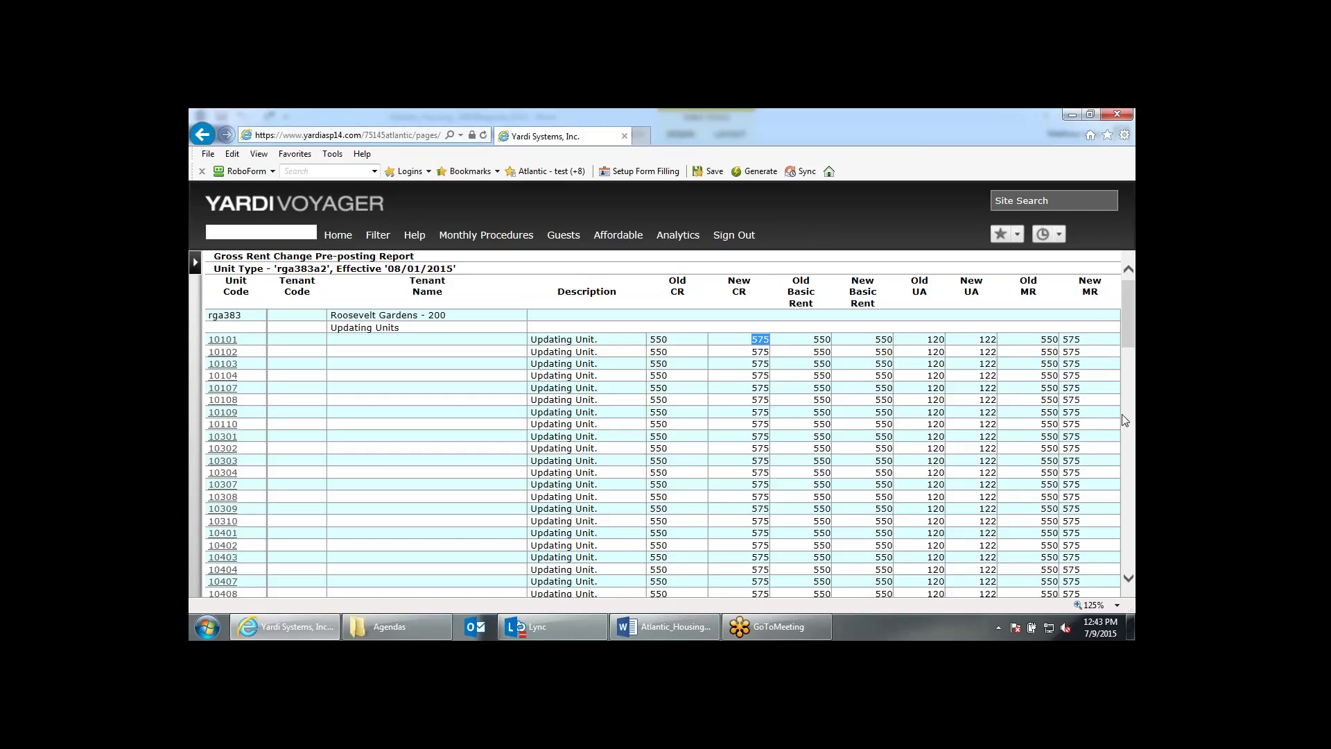
pyautogui.scroll(-1, 1132, 333)
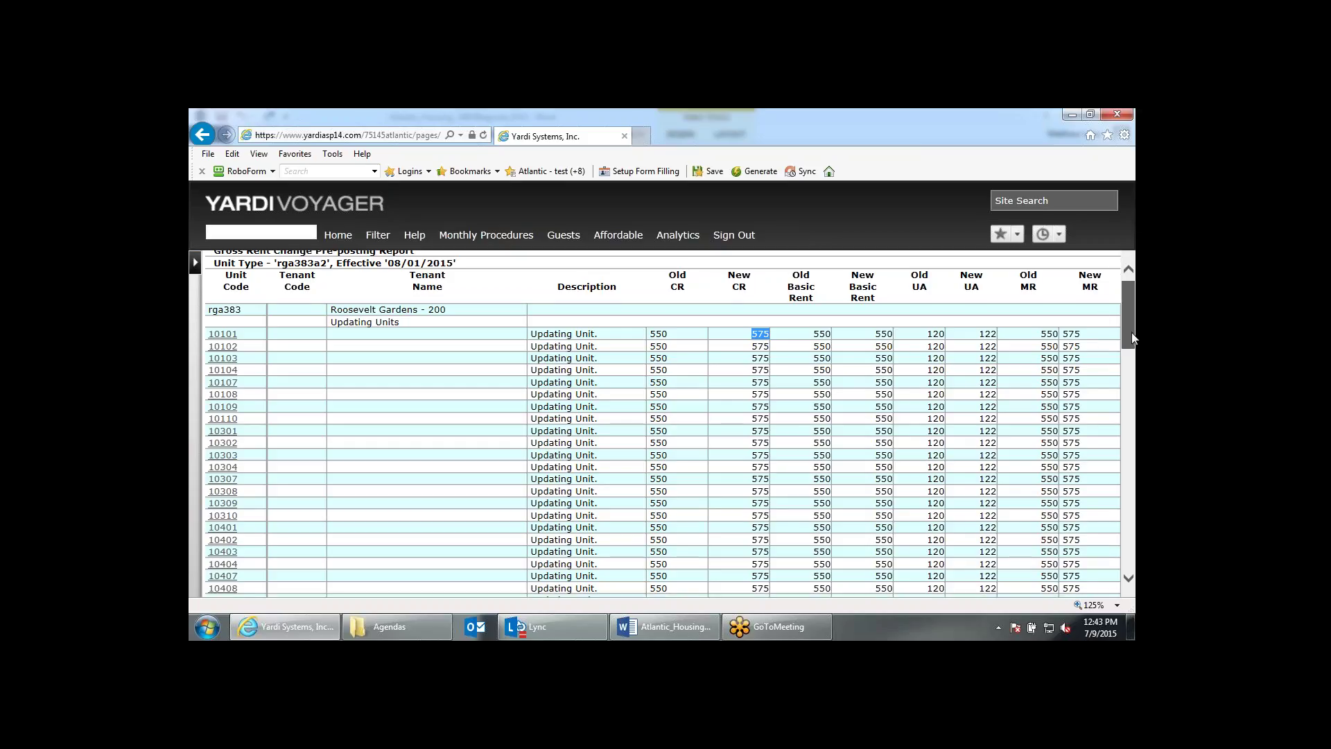
pyautogui.moveTo(1131, 331); pyautogui.dragTo(1120, 459)
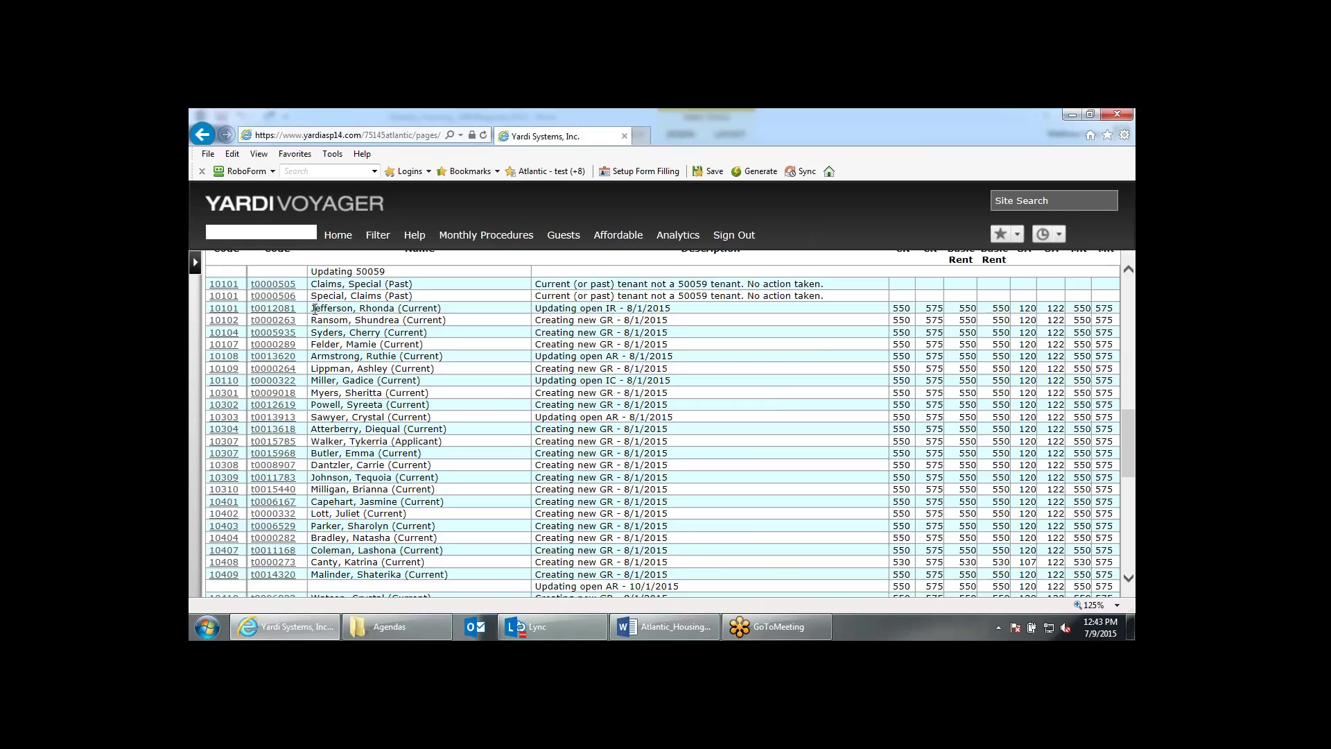
pyautogui.moveTo(314, 308); pyautogui.dragTo(397, 310)
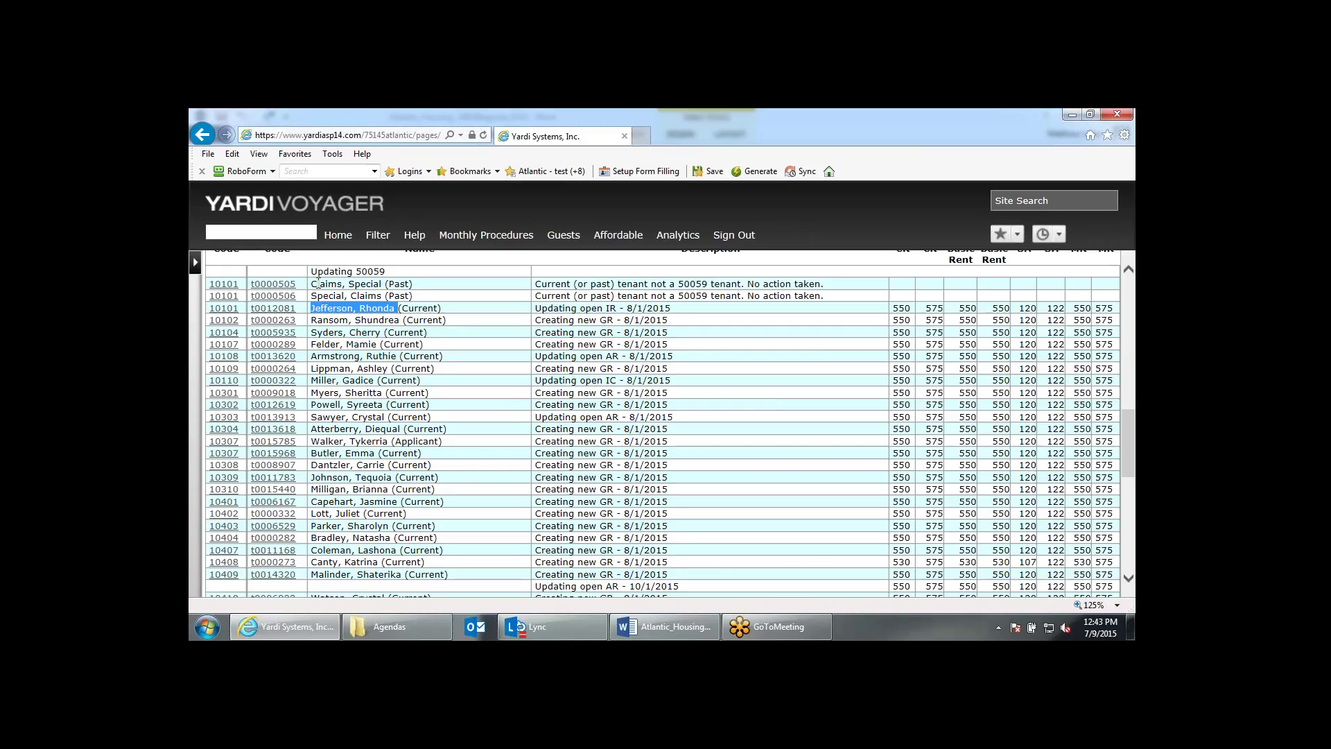
pyautogui.moveTo(318, 285); pyautogui.dragTo(412, 298)
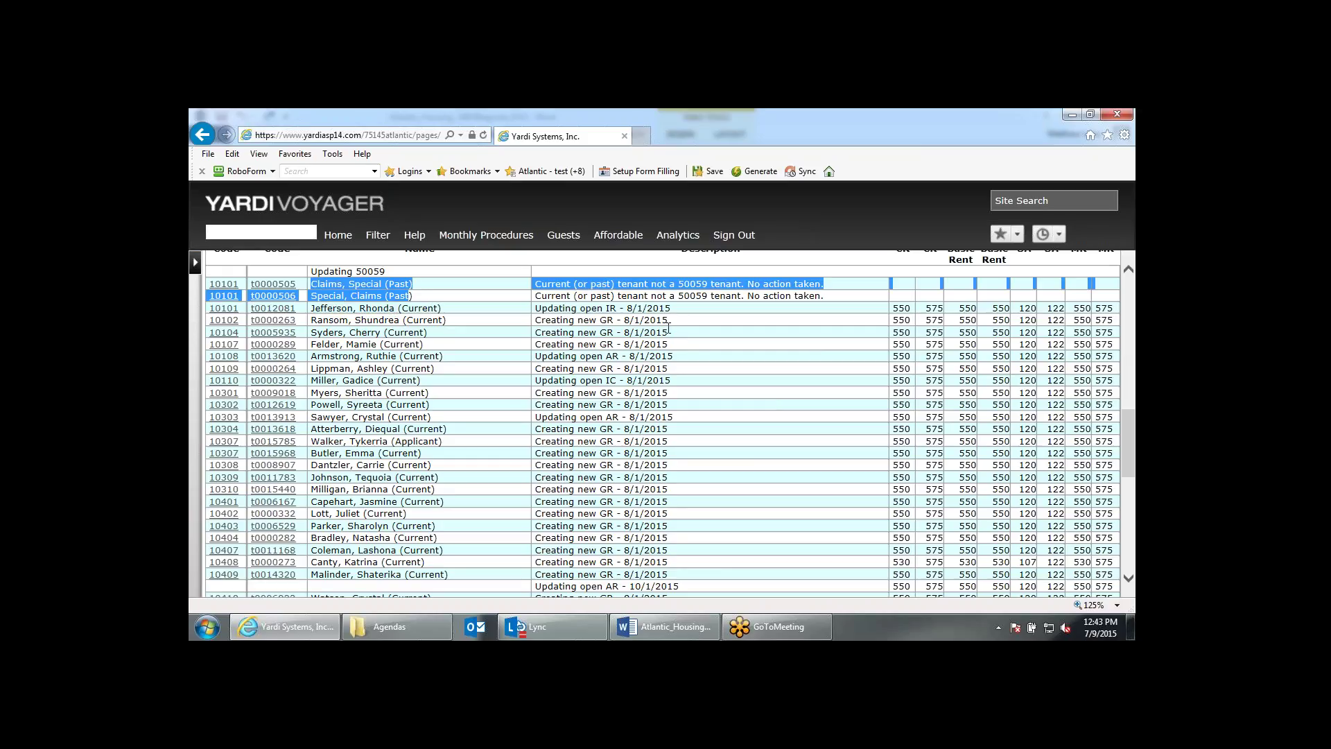
pyautogui.click(721, 308)
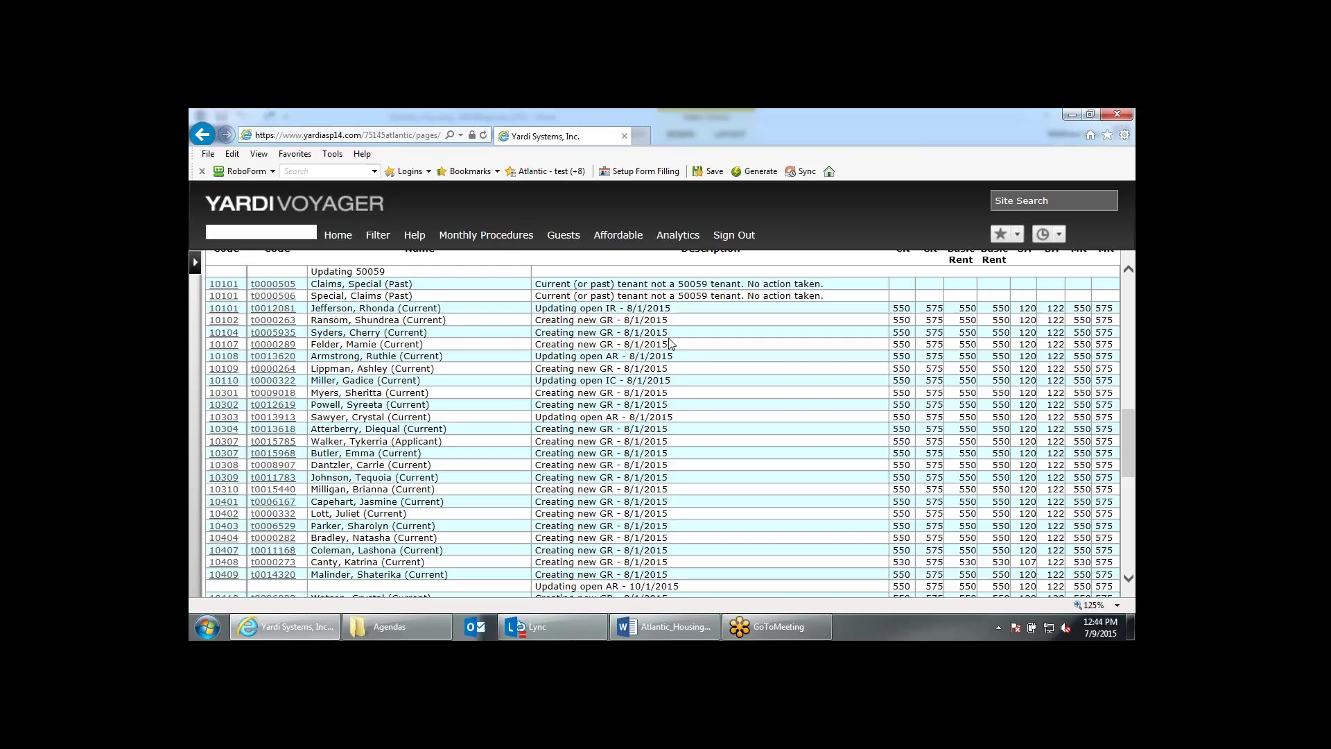
pyautogui.moveTo(540, 305); pyautogui.dragTo(670, 308)
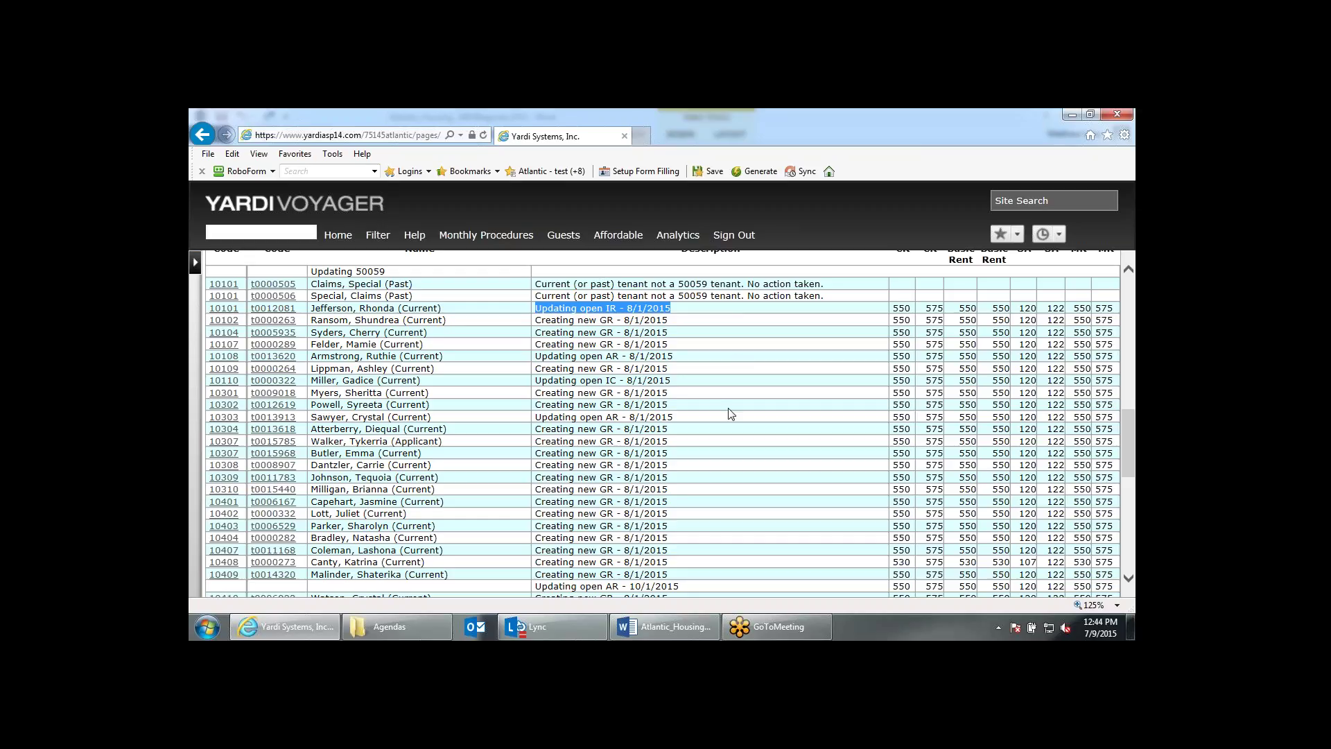
pyautogui.moveTo(551, 380); pyautogui.dragTo(637, 380)
pyautogui.moveTo(547, 417); pyautogui.dragTo(623, 418)
pyautogui.click(723, 429)
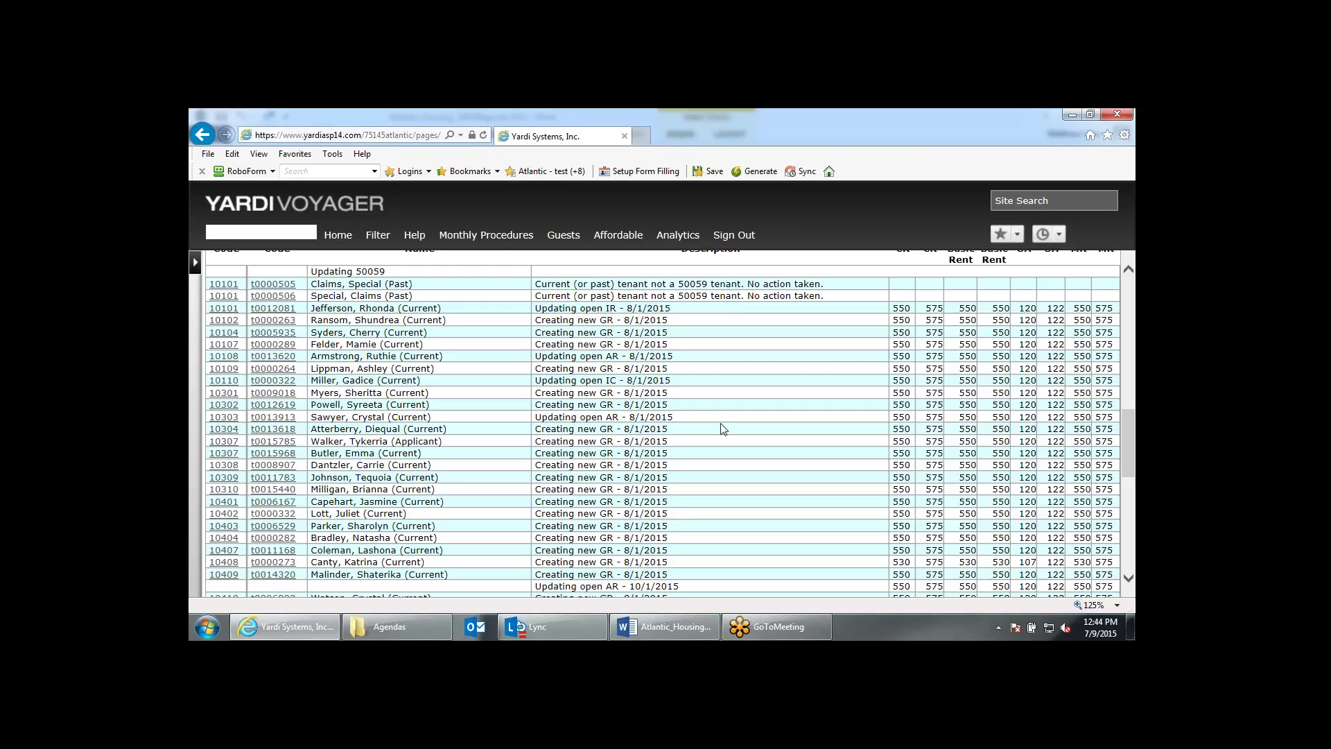
pyautogui.scroll(-1, 723, 429)
pyautogui.scroll(-1, 723, 428)
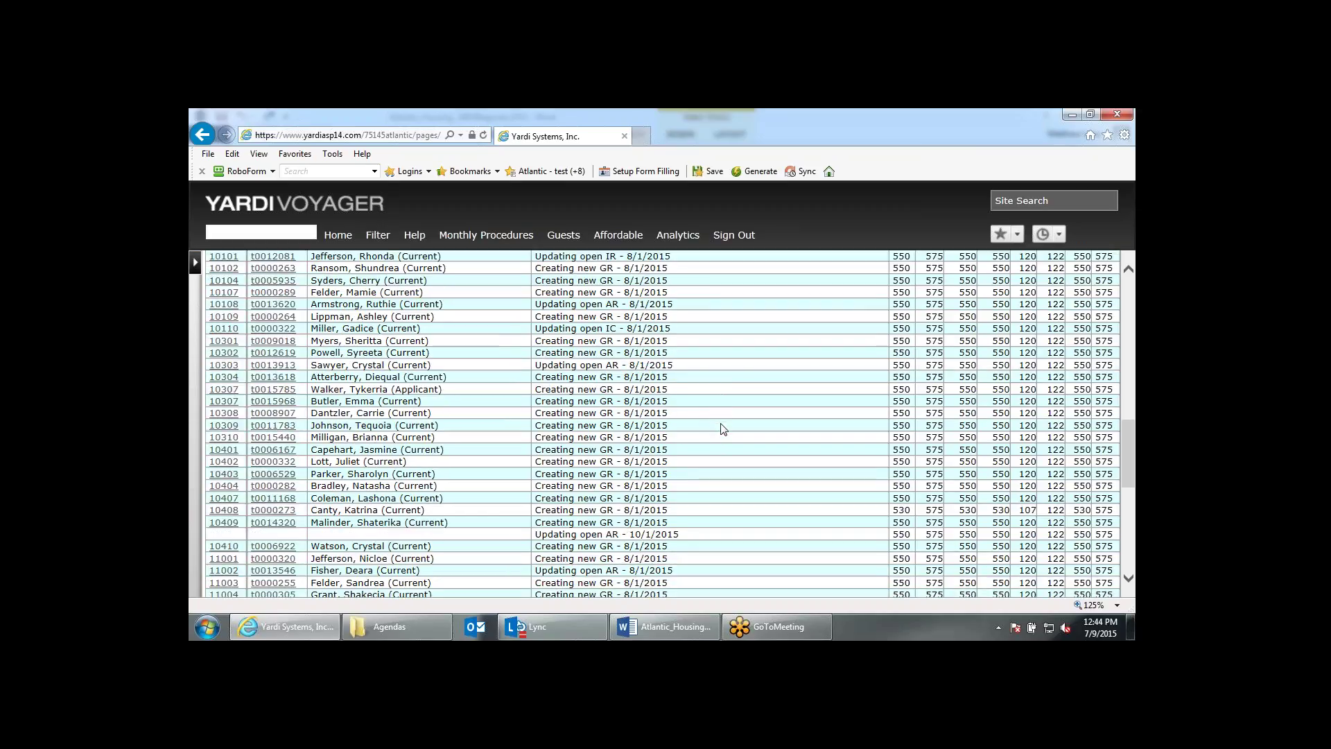
pyautogui.scroll(-5, 723, 428)
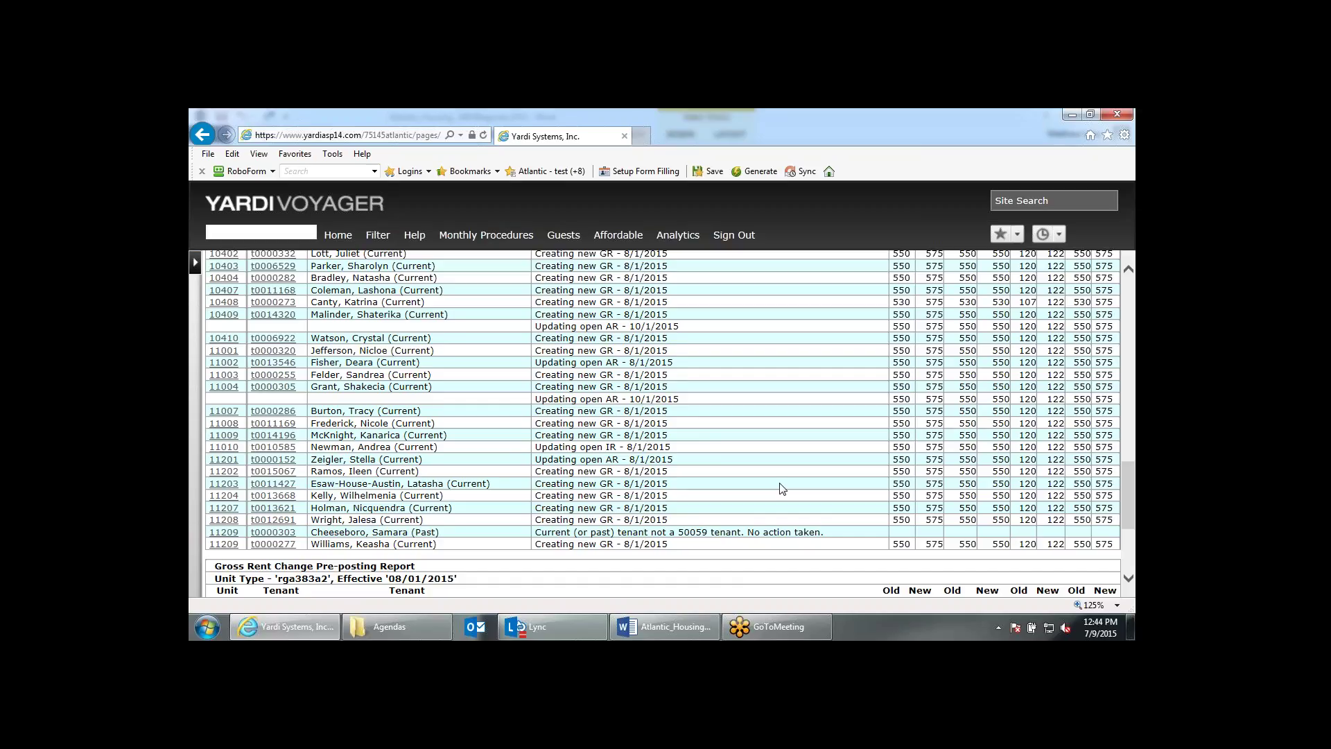
pyautogui.scroll(-1, 782, 488)
pyautogui.scroll(-4, 886, 463)
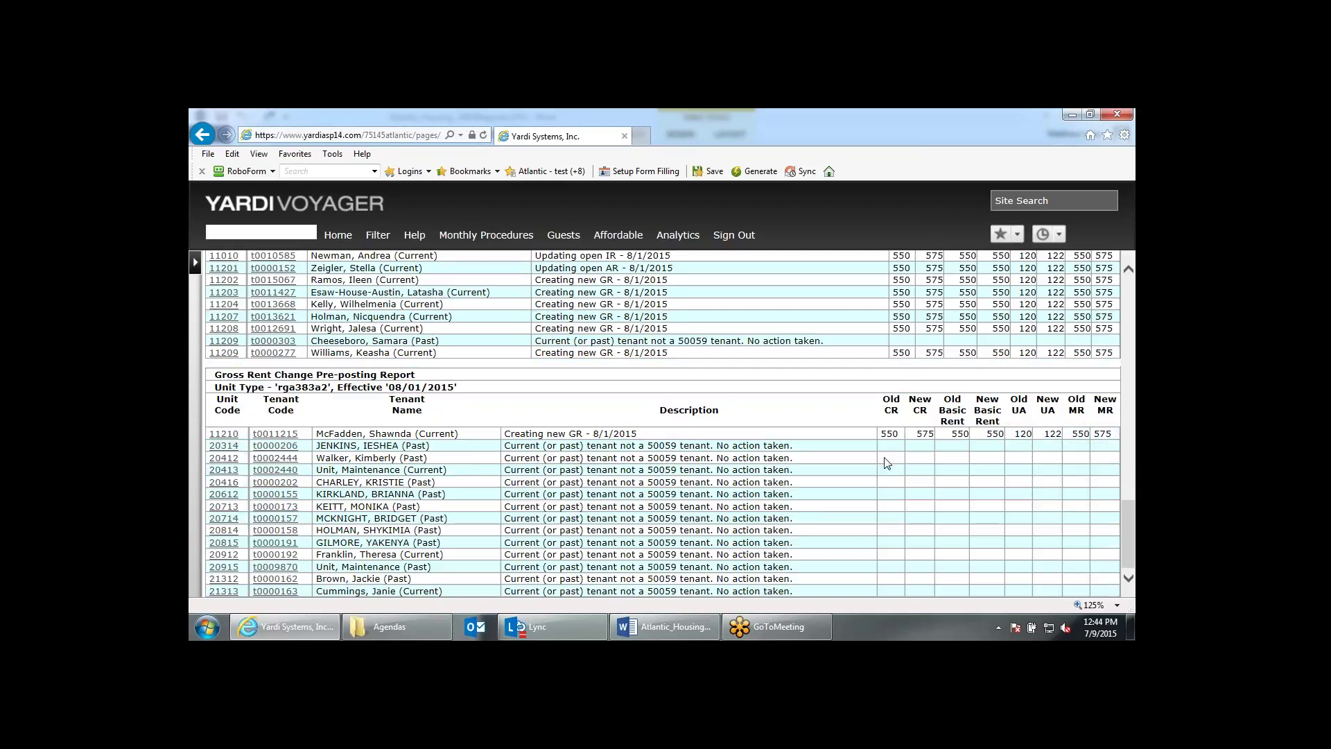
pyautogui.scroll(1, 886, 463)
pyautogui.scroll(4, 886, 463)
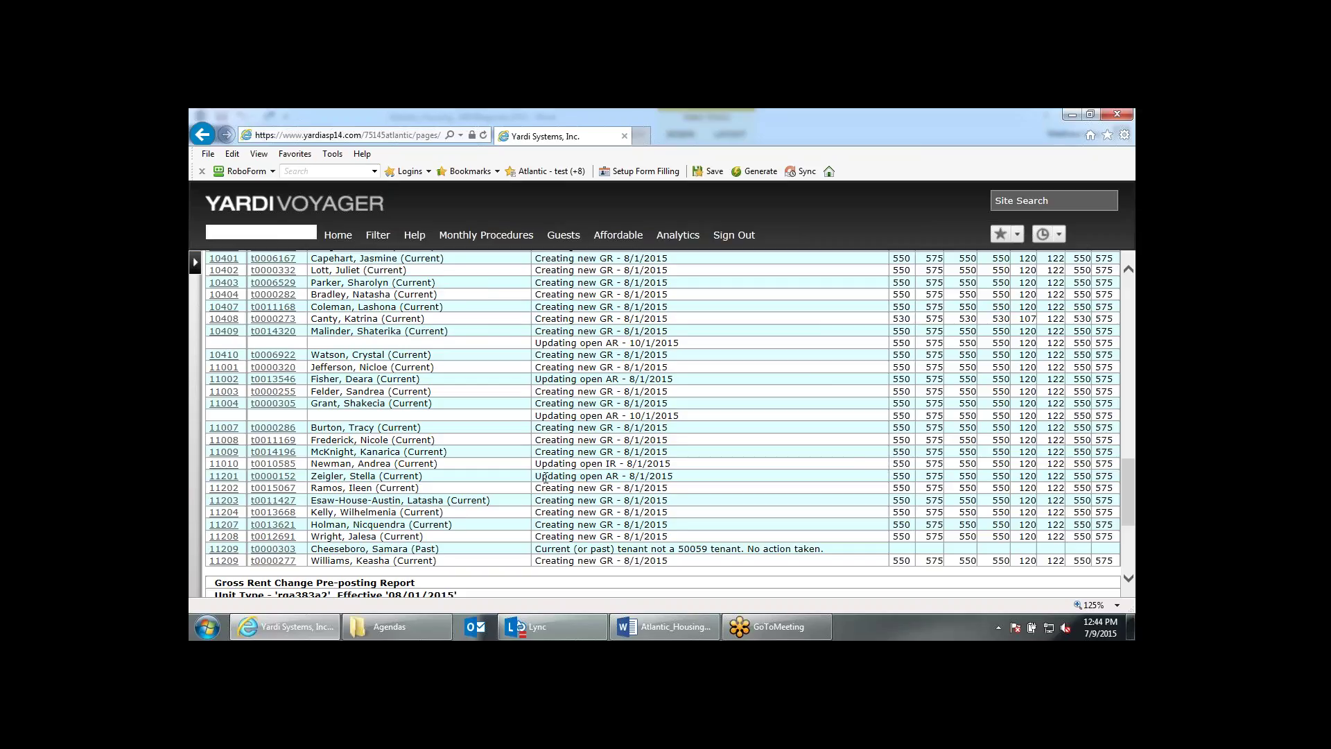
pyautogui.moveTo(537, 476); pyautogui.dragTo(675, 480)
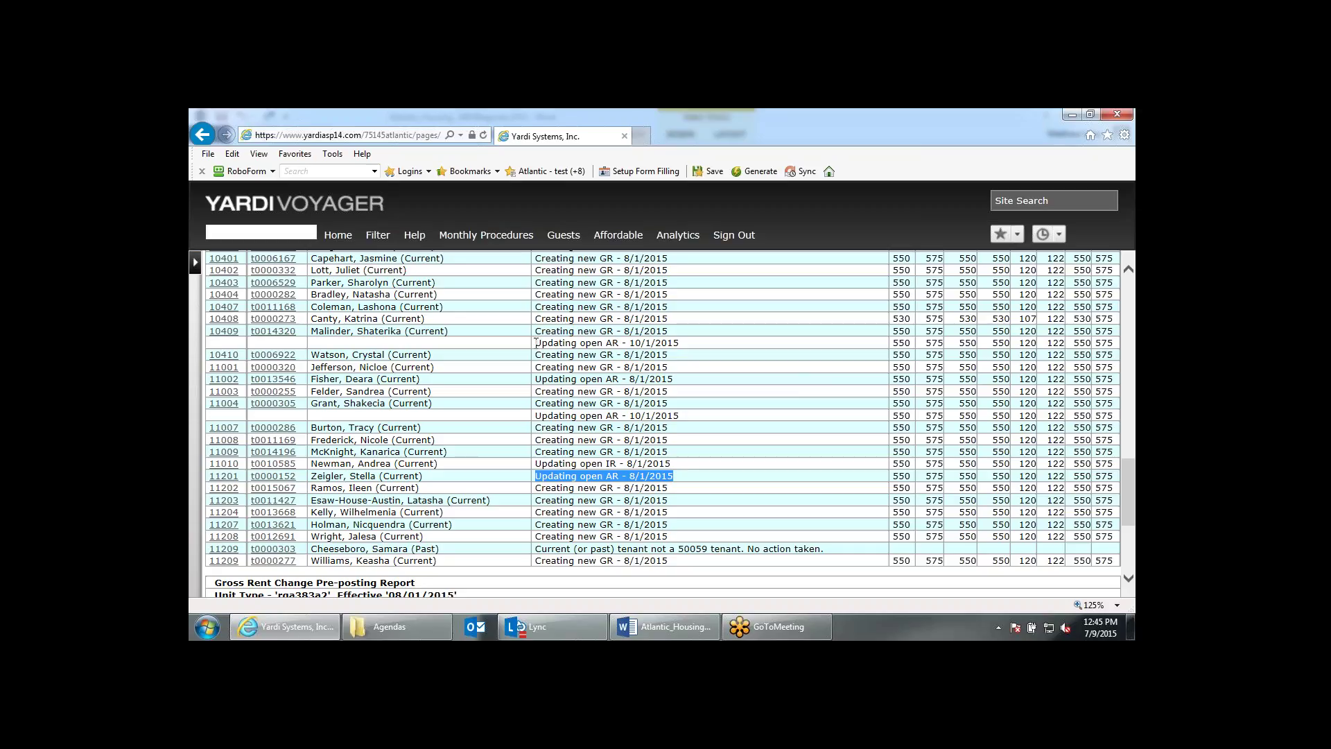
pyautogui.moveTo(537, 343); pyautogui.dragTo(690, 362)
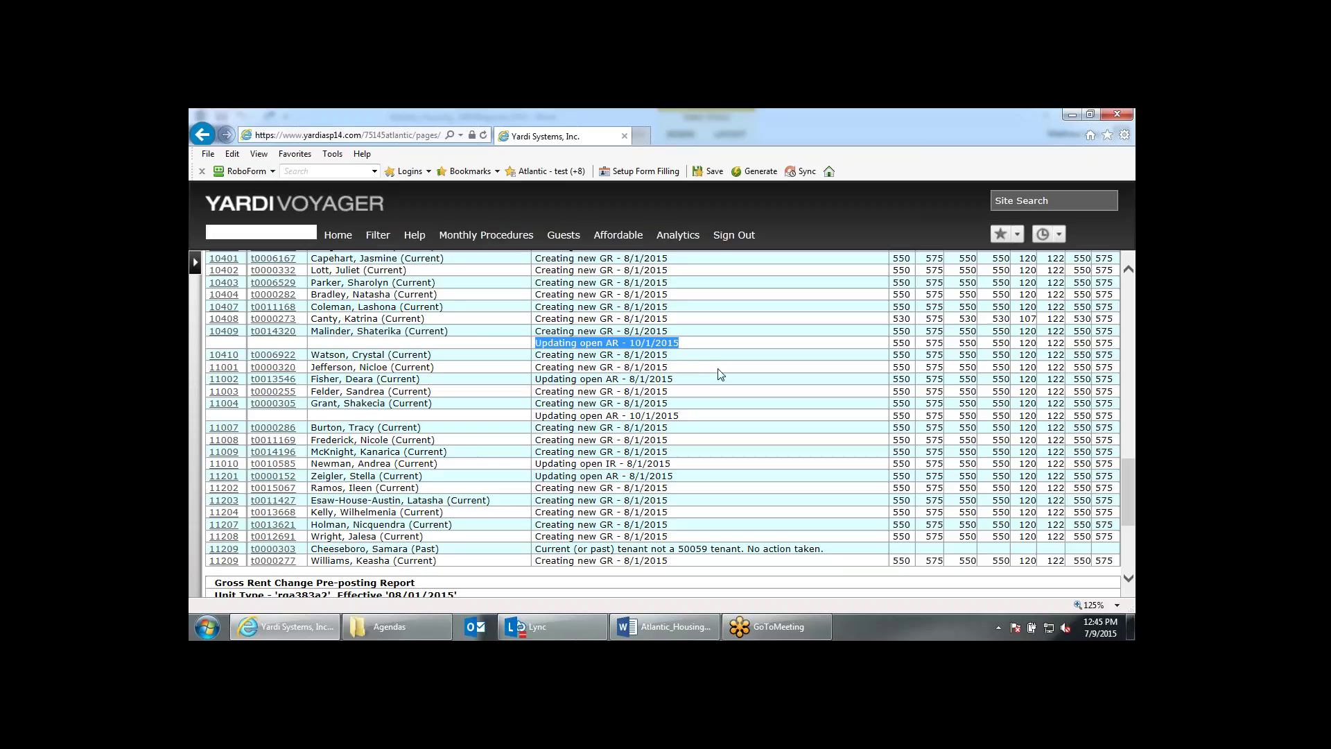
pyautogui.scroll(-3, 721, 375)
pyautogui.scroll(2, 734, 450)
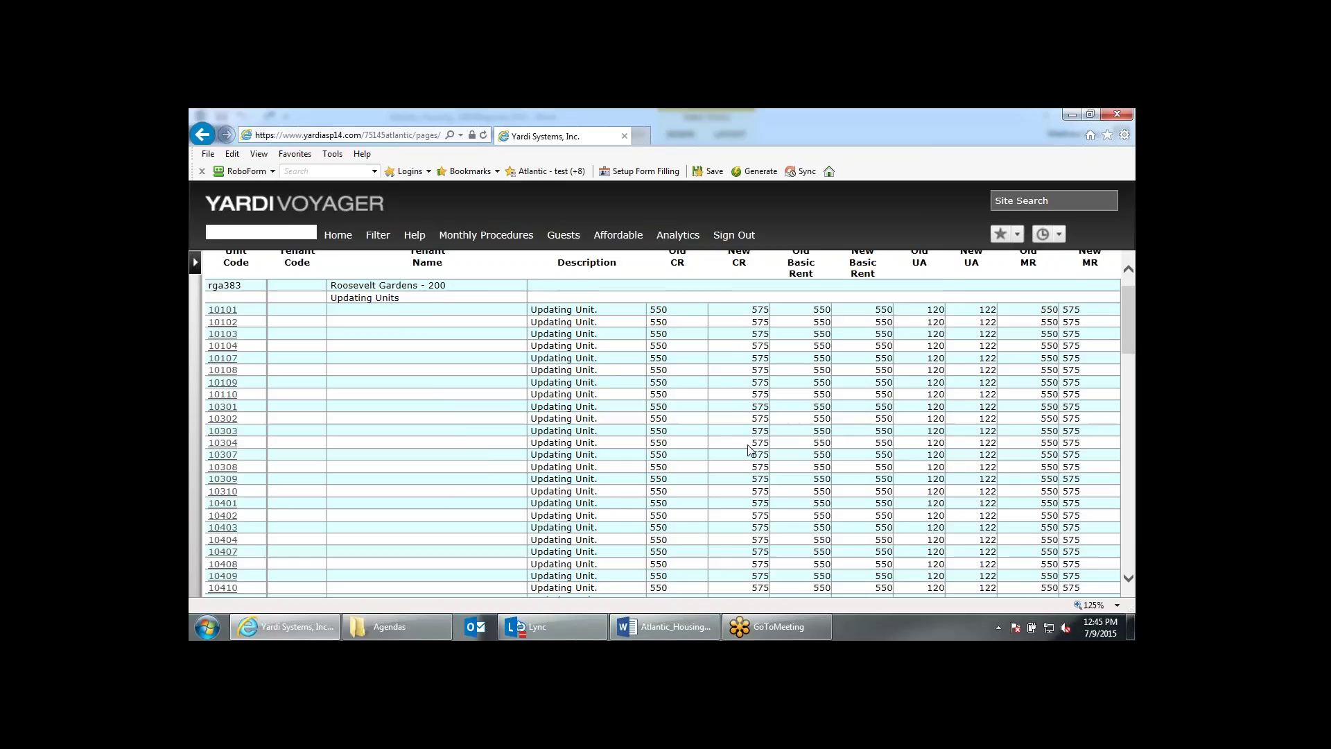
# Set Post Past Tenants and Report Only to No to post the rga383a2 rent change.
pyautogui.click(486, 235)
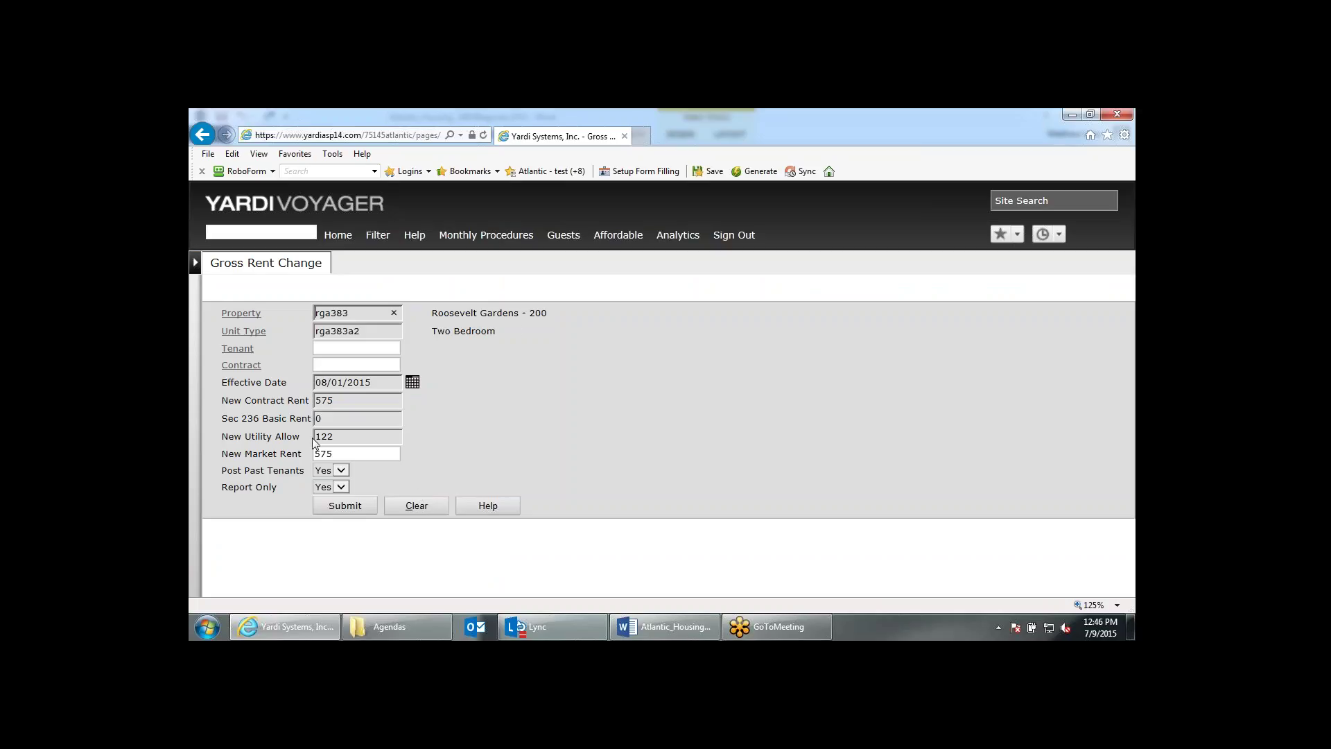
pyautogui.click(332, 488)
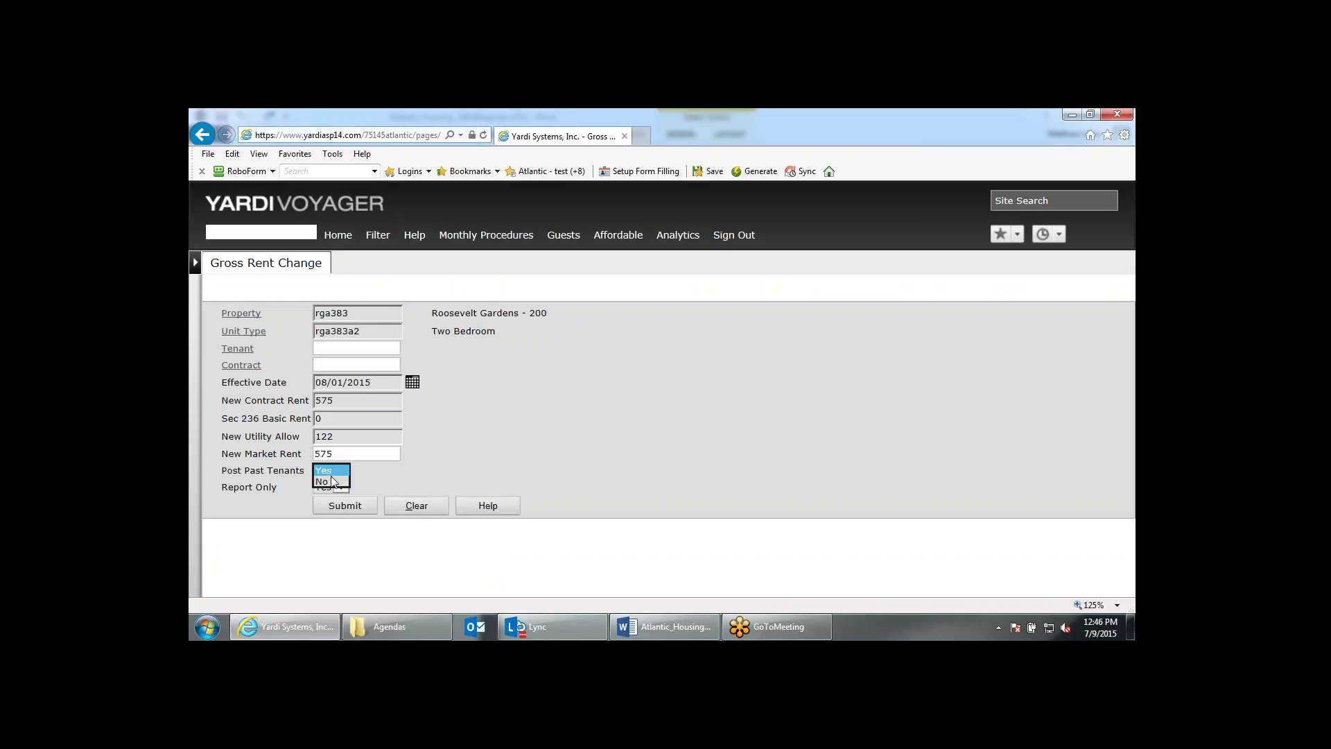
pyautogui.click(351, 484)
pyautogui.click(341, 487)
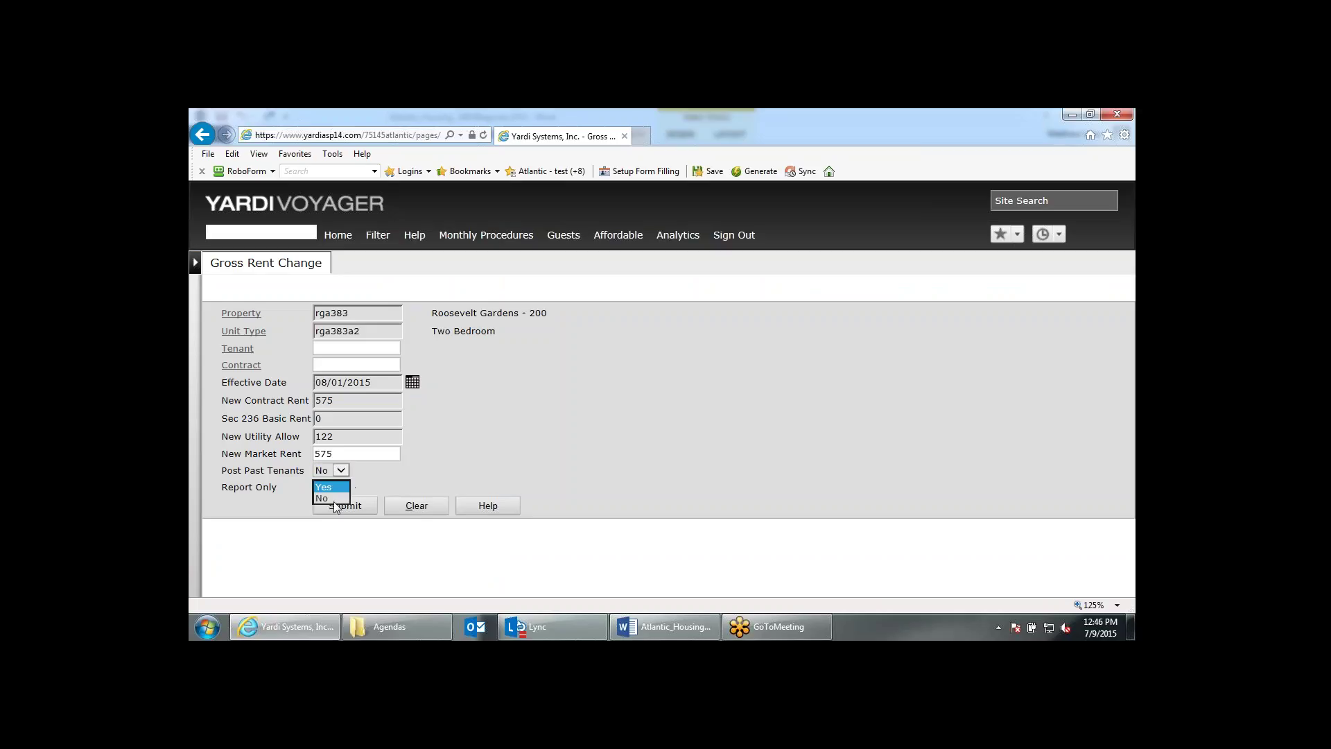
pyautogui.click(338, 502)
pyautogui.click(337, 236)
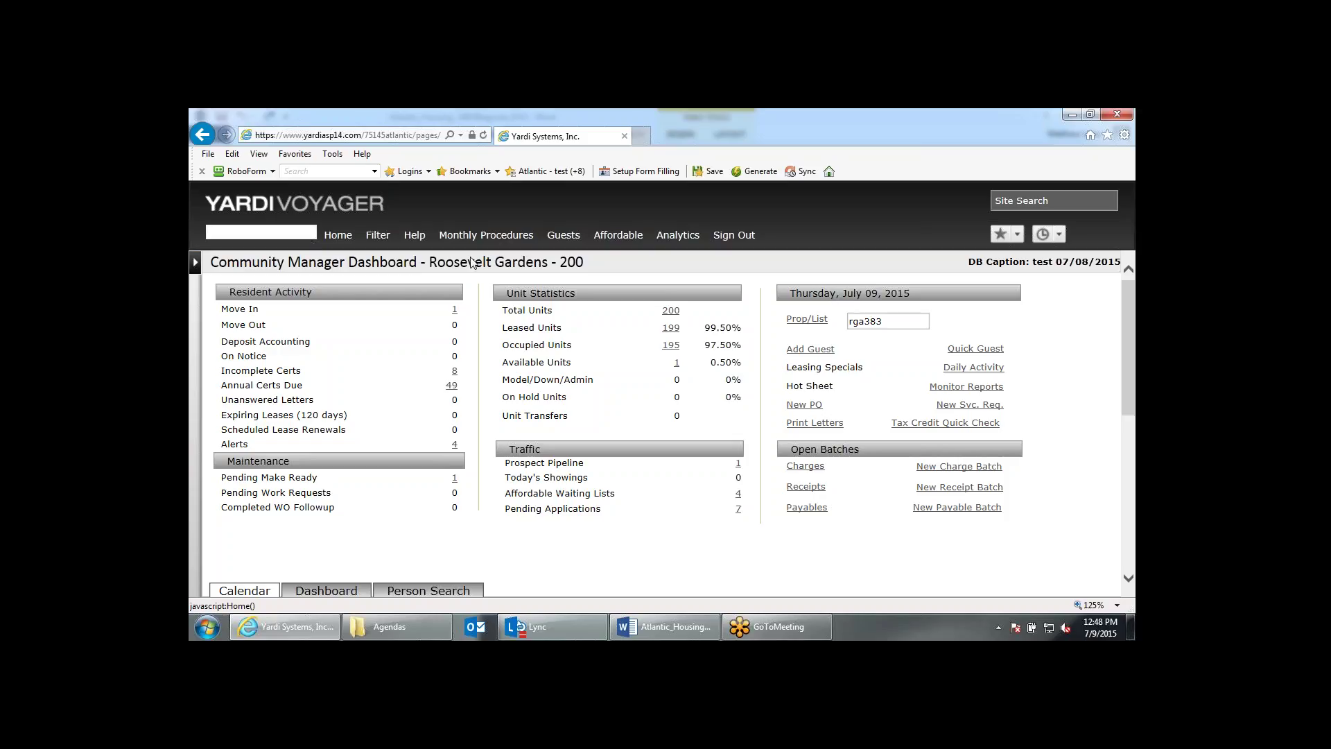
# Display the Scheduled Annual Recertification compliance report.
pyautogui.click(499, 236)
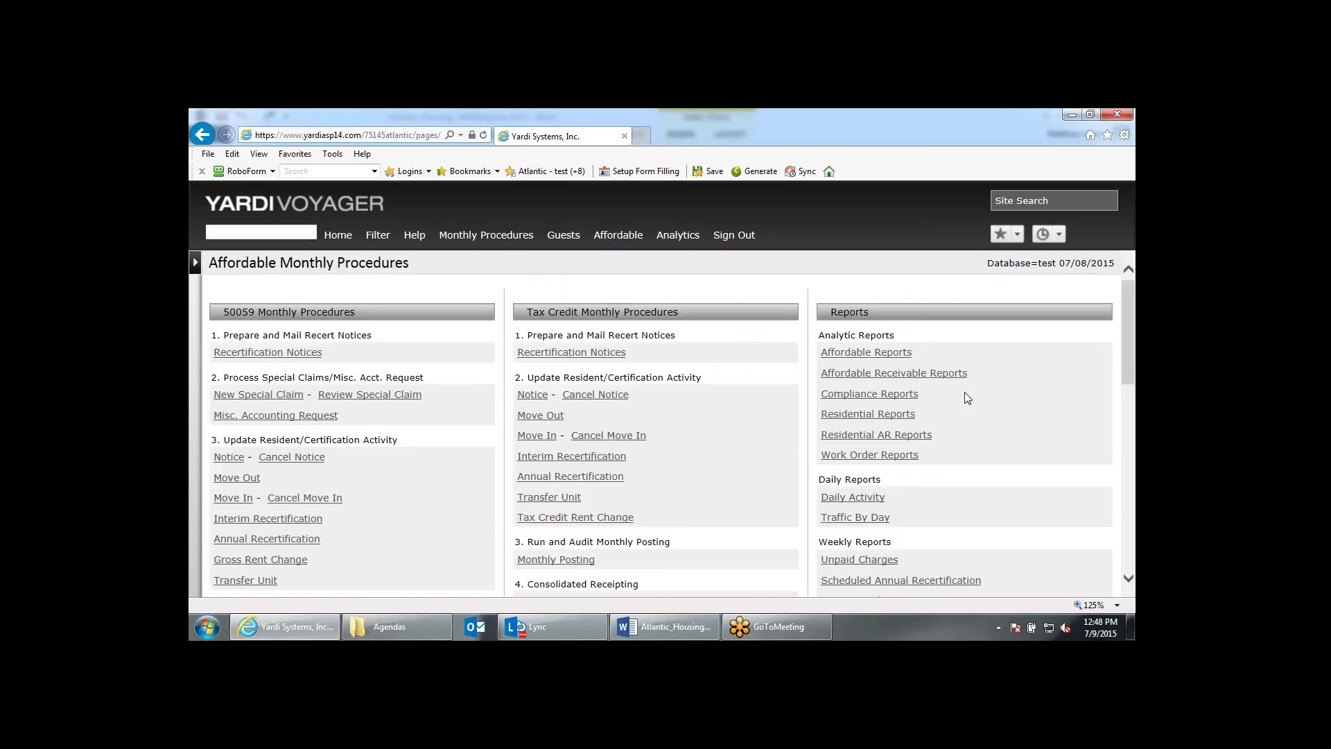
pyautogui.click(902, 407)
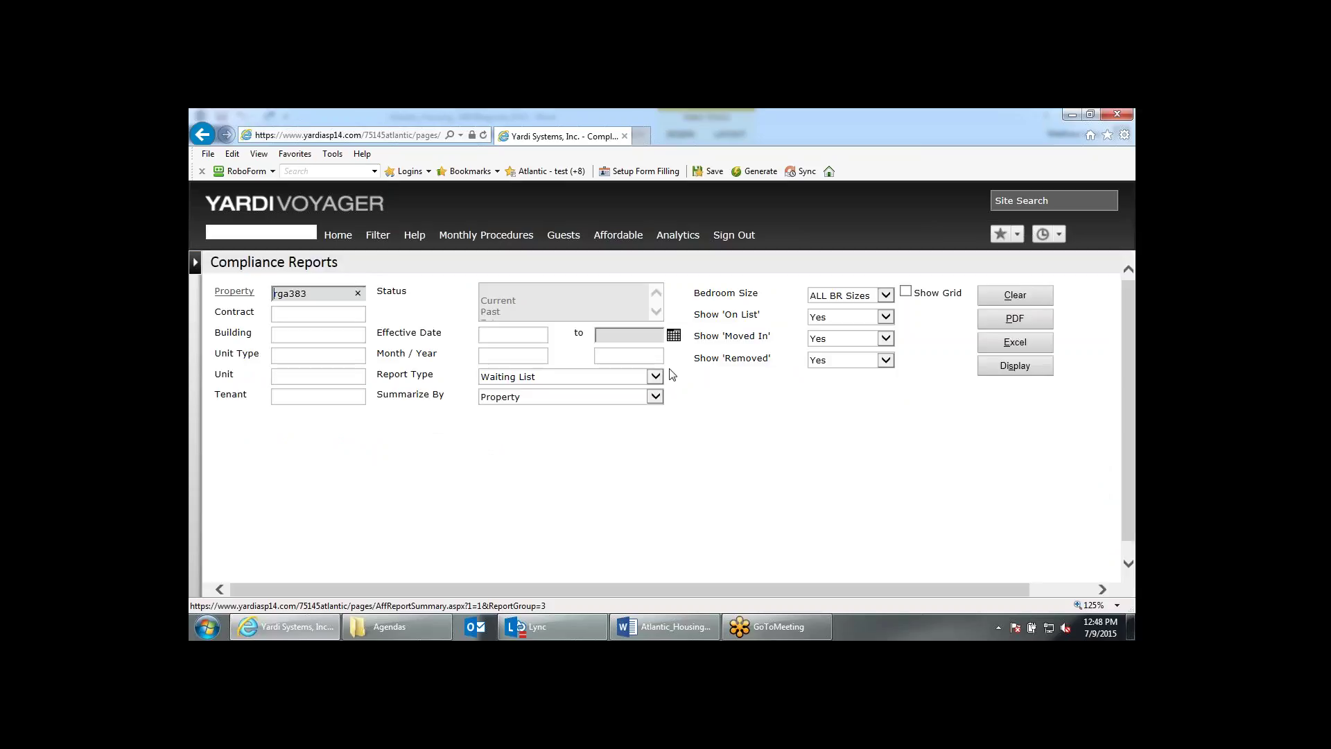
pyautogui.click(655, 377)
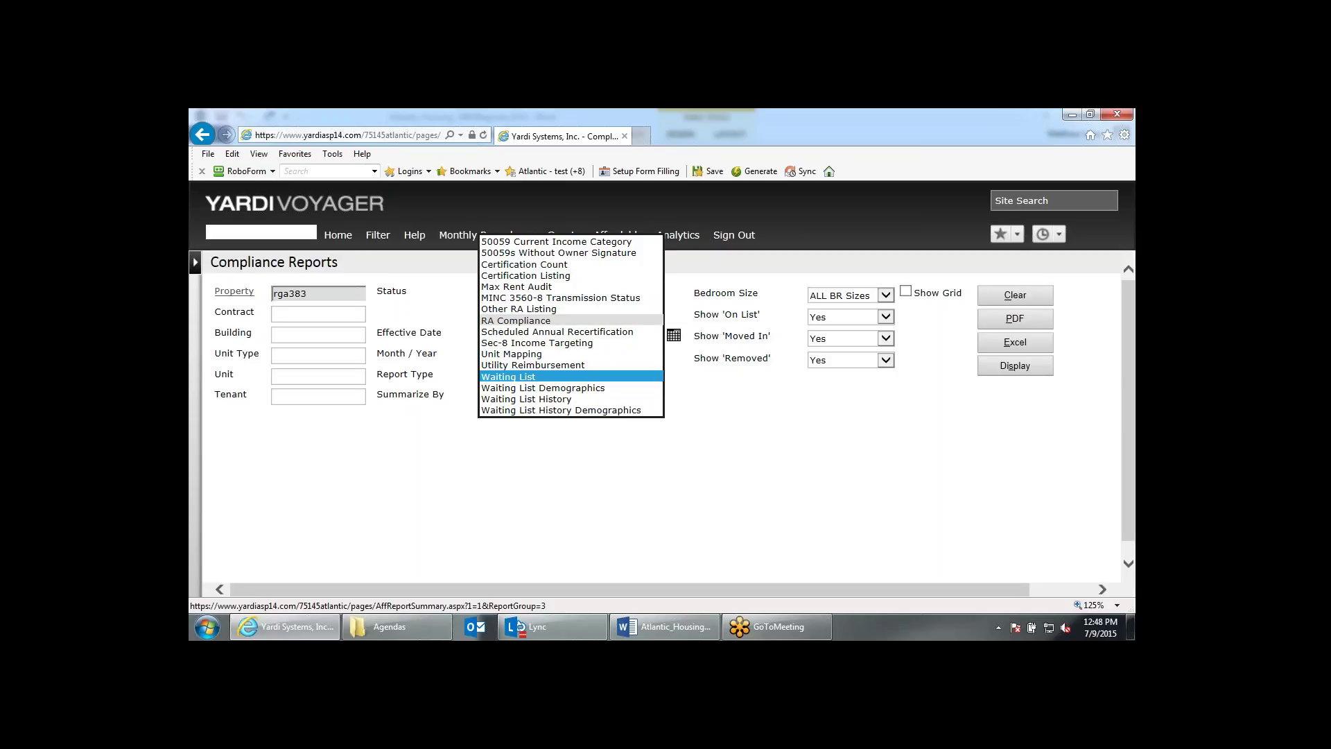
pyautogui.click(626, 331)
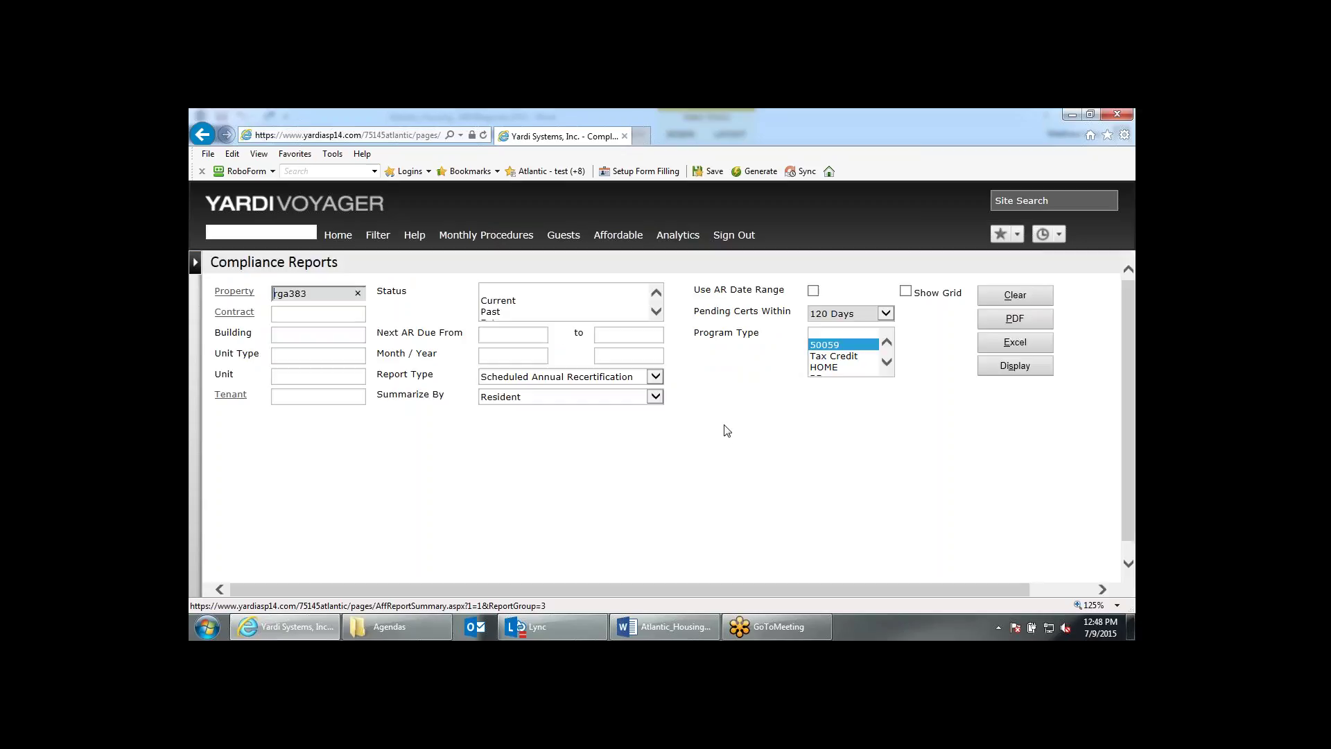
pyautogui.click(1003, 373)
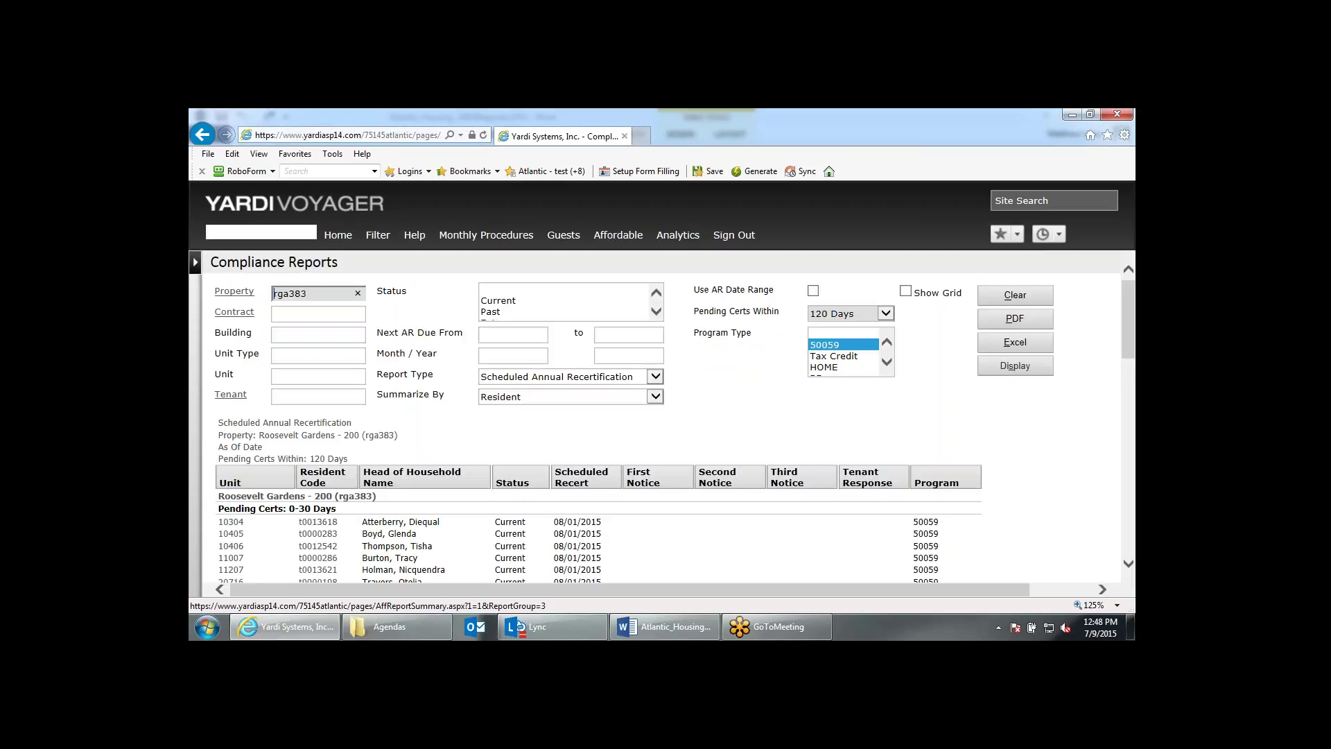
# Review the report's pending certifications, including 7 overdue, then return to Monthly Procedures.
pyautogui.scroll(-1, 668, 416)
pyautogui.scroll(-3, 964, 374)
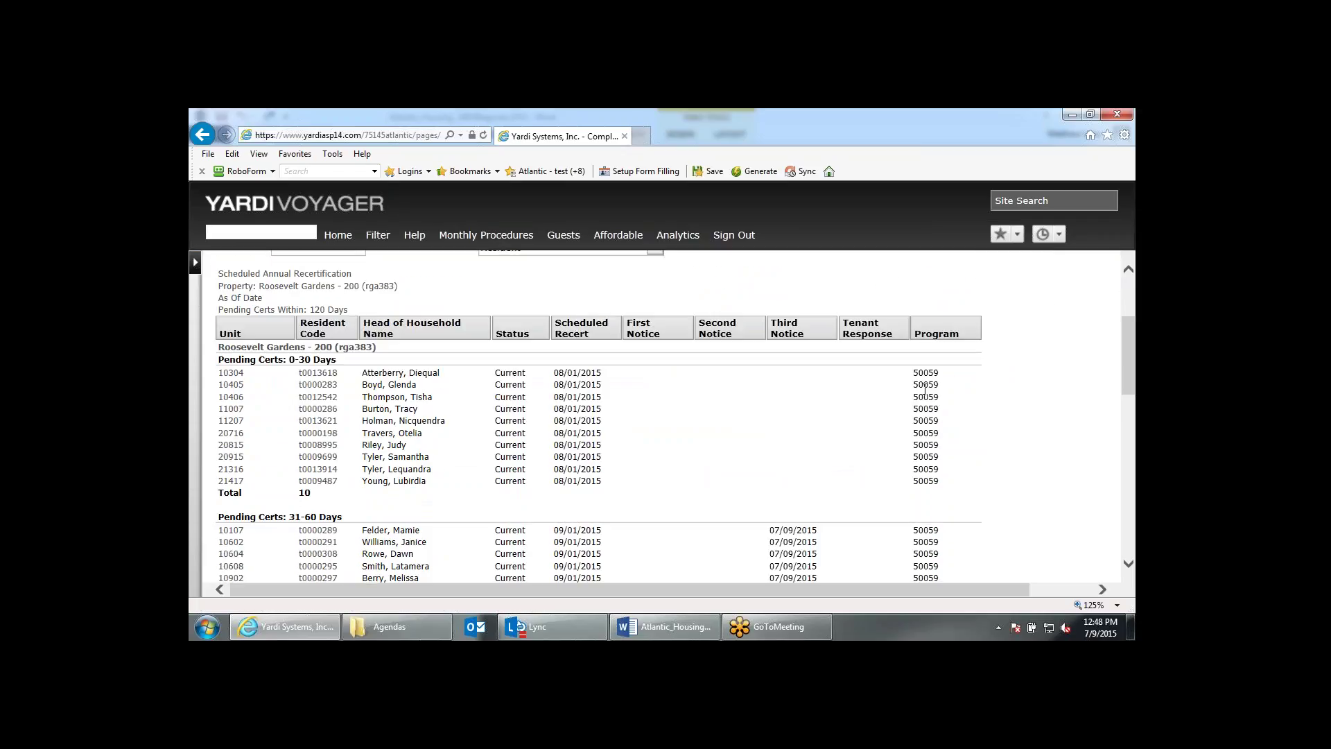
pyautogui.scroll(-3, 924, 390)
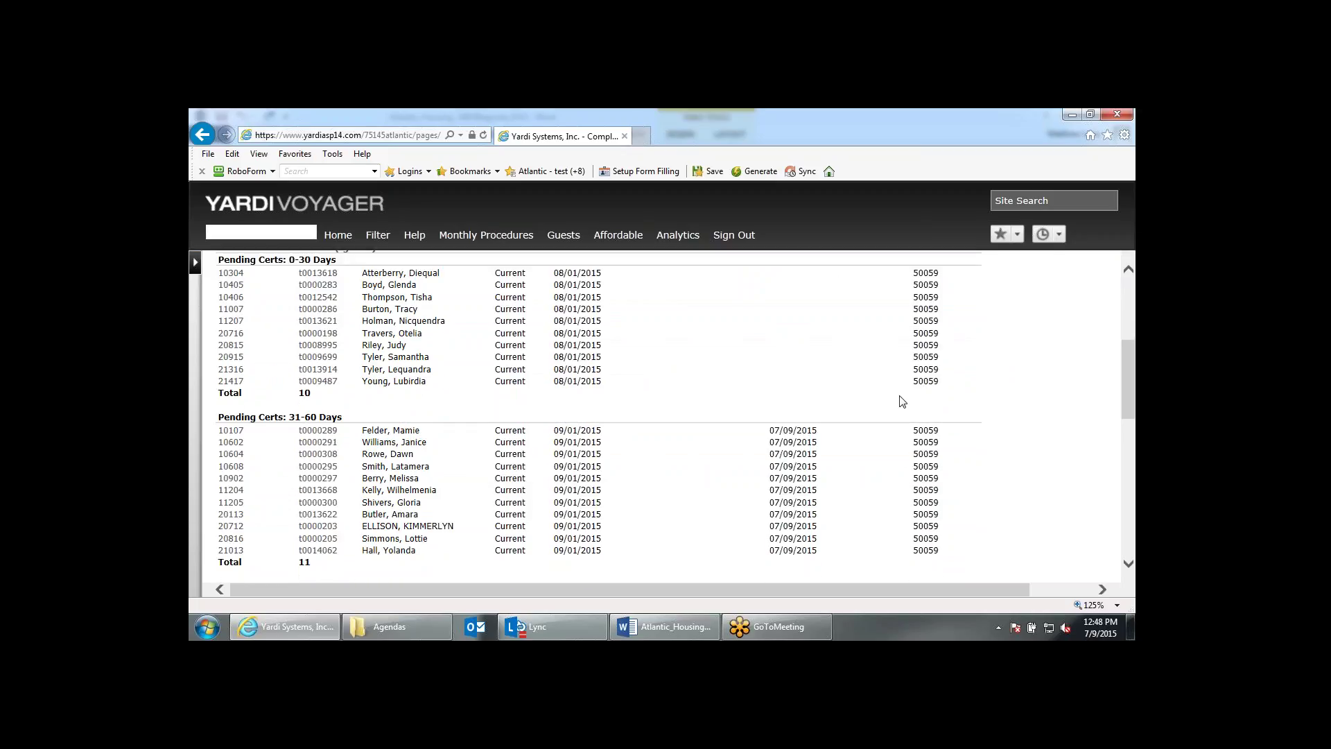
pyautogui.scroll(2, 902, 401)
pyautogui.scroll(-2, 902, 402)
pyautogui.scroll(-10, 902, 401)
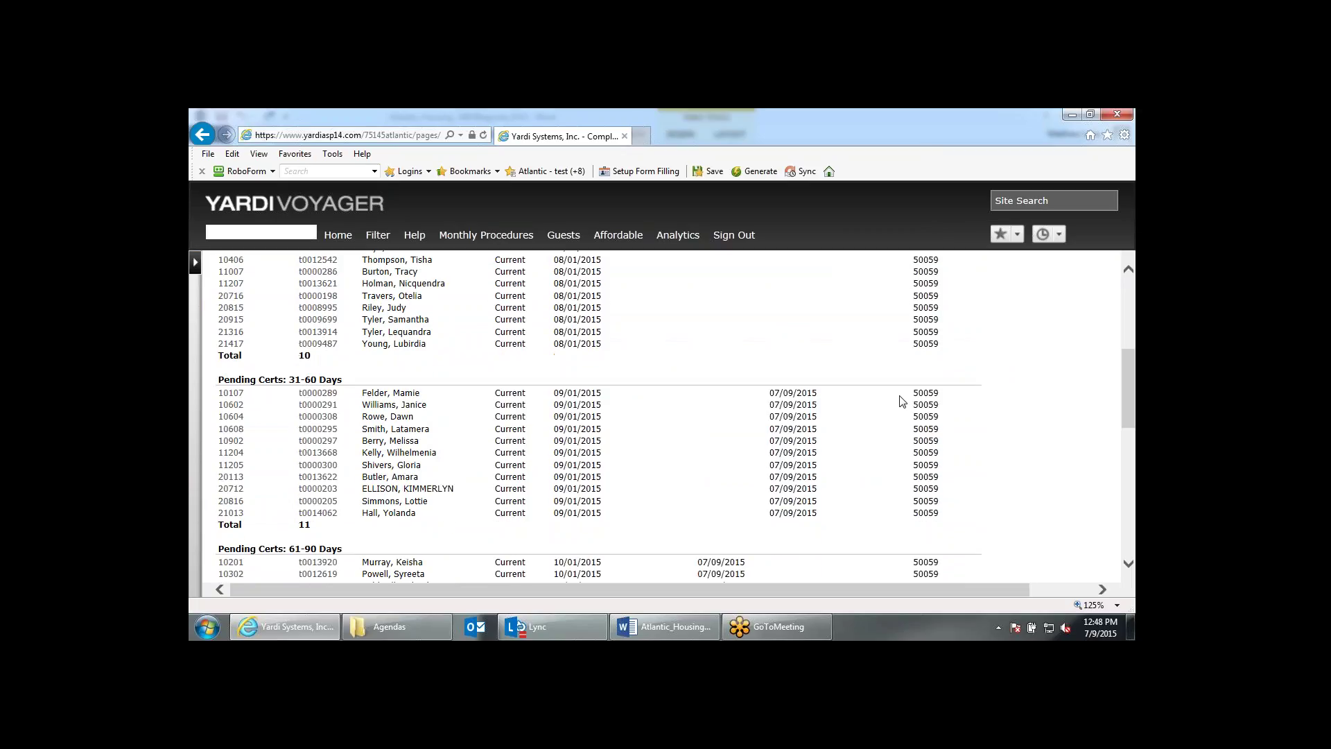
pyautogui.scroll(-4, 902, 401)
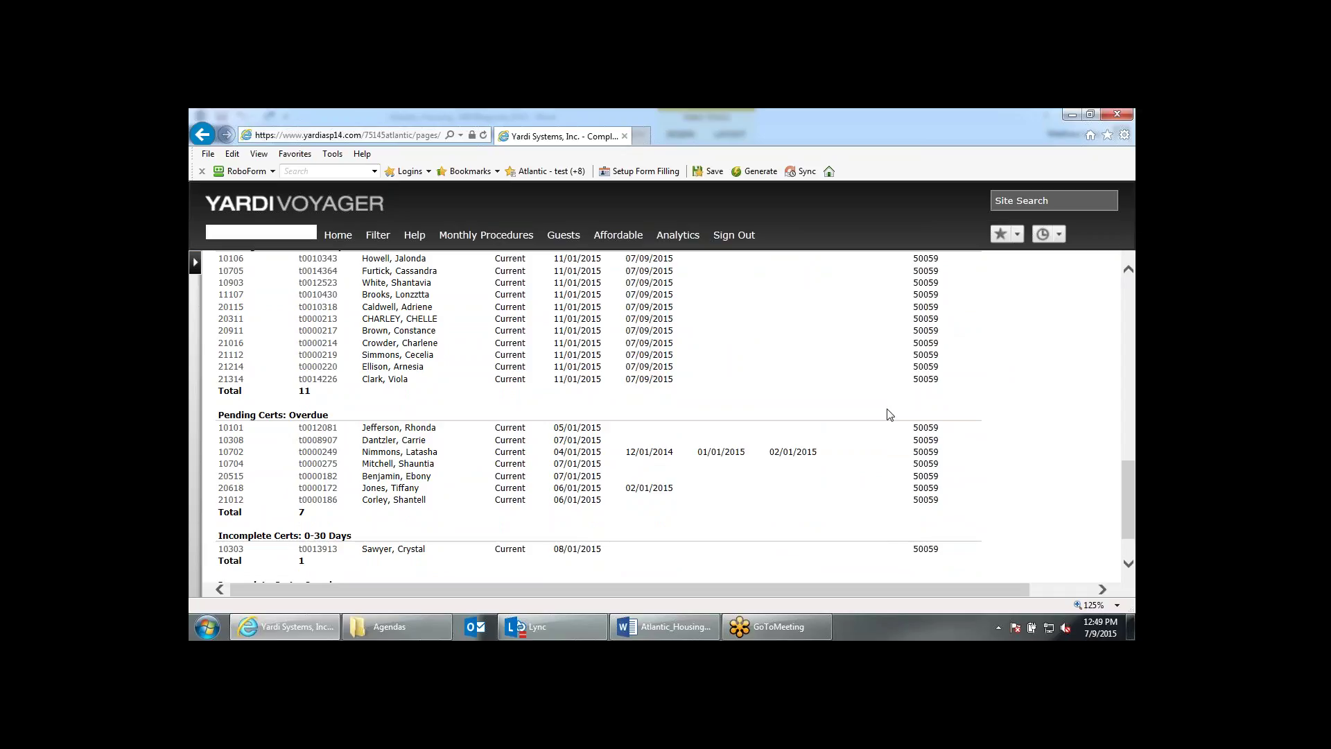
pyautogui.scroll(-2, 890, 415)
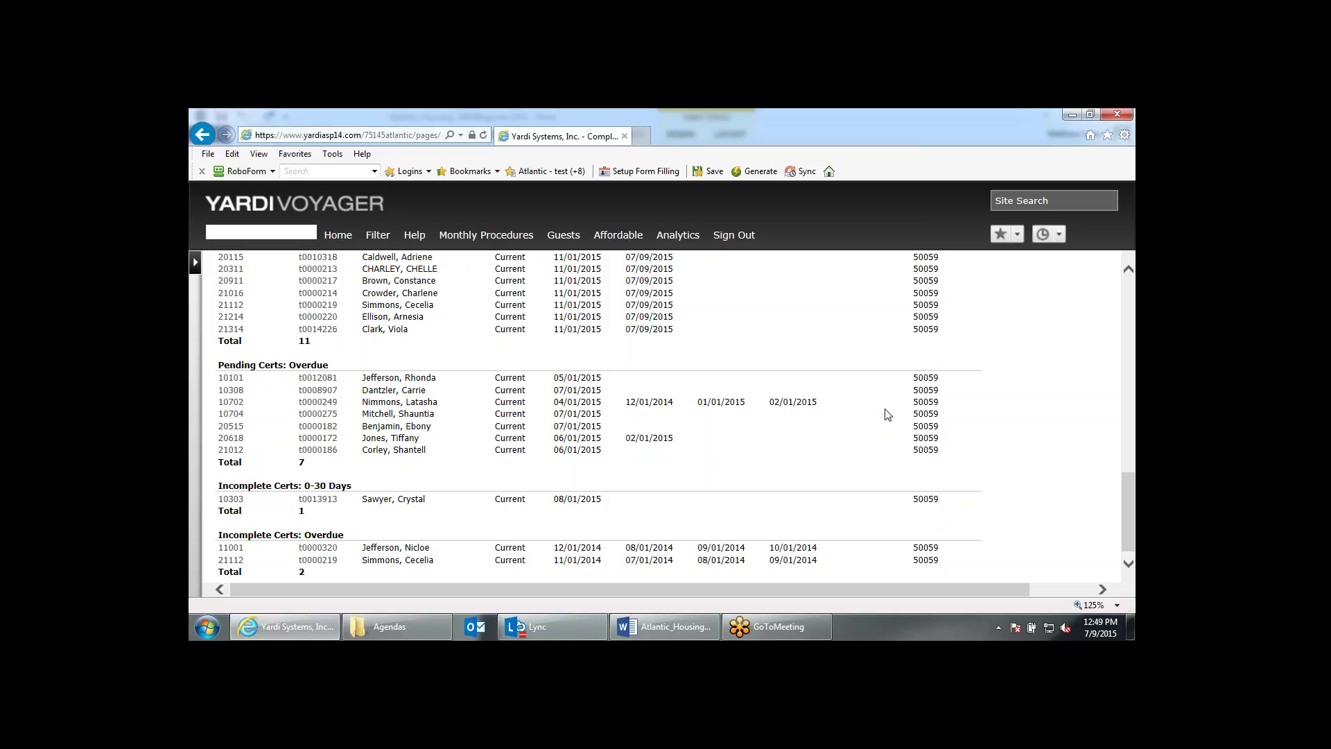
pyautogui.scroll(1, 887, 414)
pyautogui.scroll(-1, 887, 414)
pyautogui.scroll(1, 888, 414)
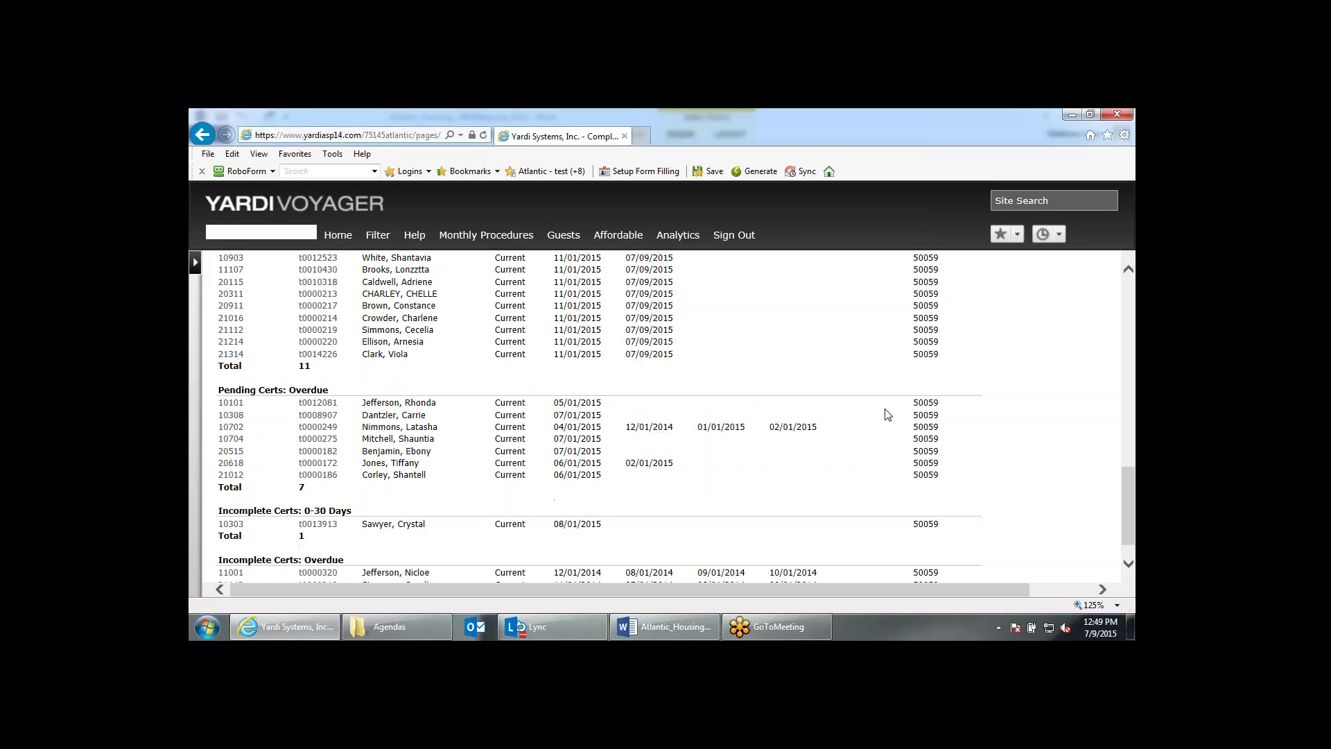
pyautogui.scroll(4, 888, 414)
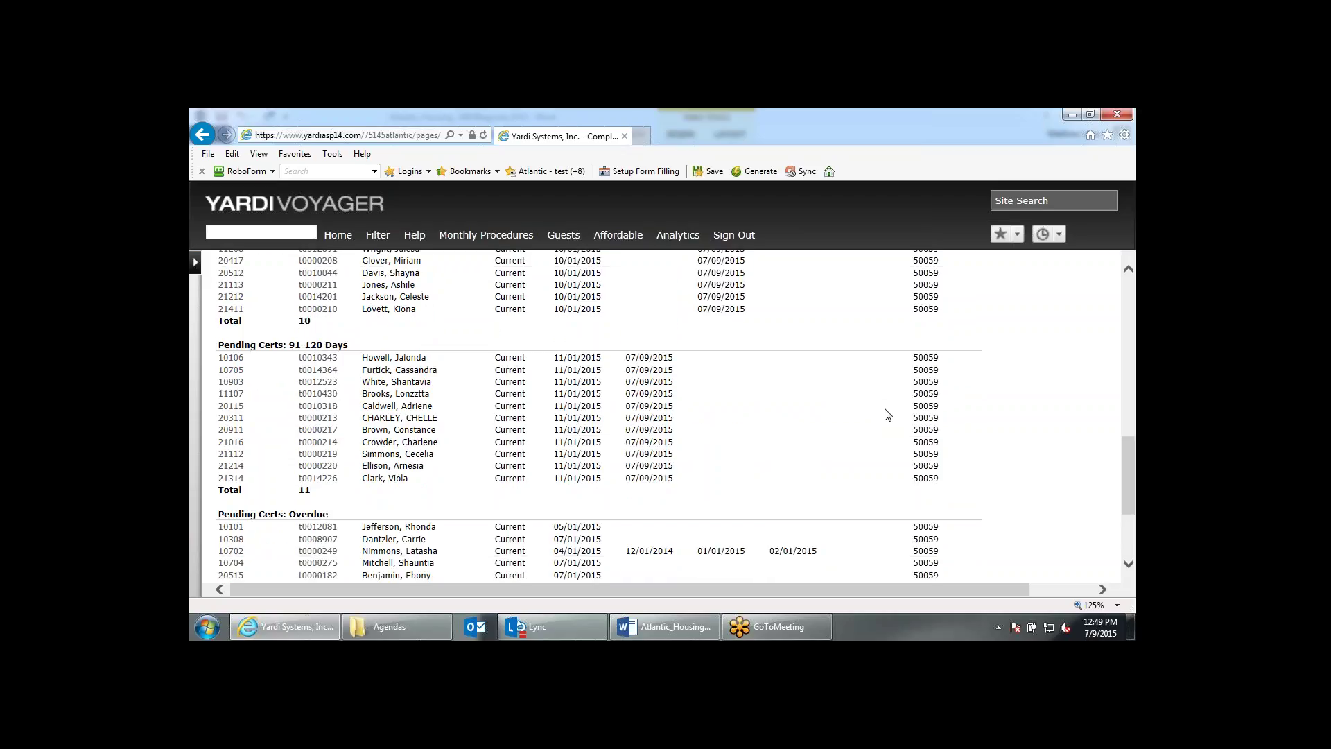
pyautogui.scroll(-2, 888, 414)
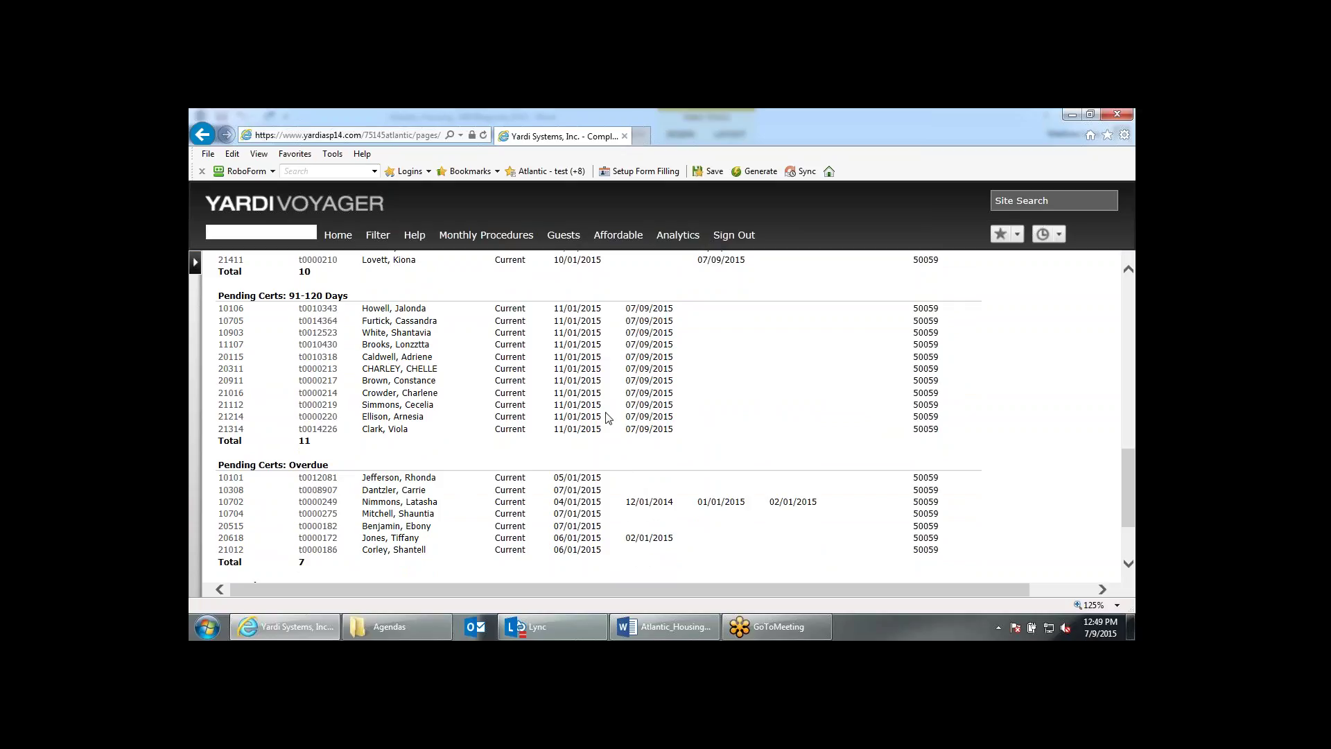
pyautogui.click(507, 239)
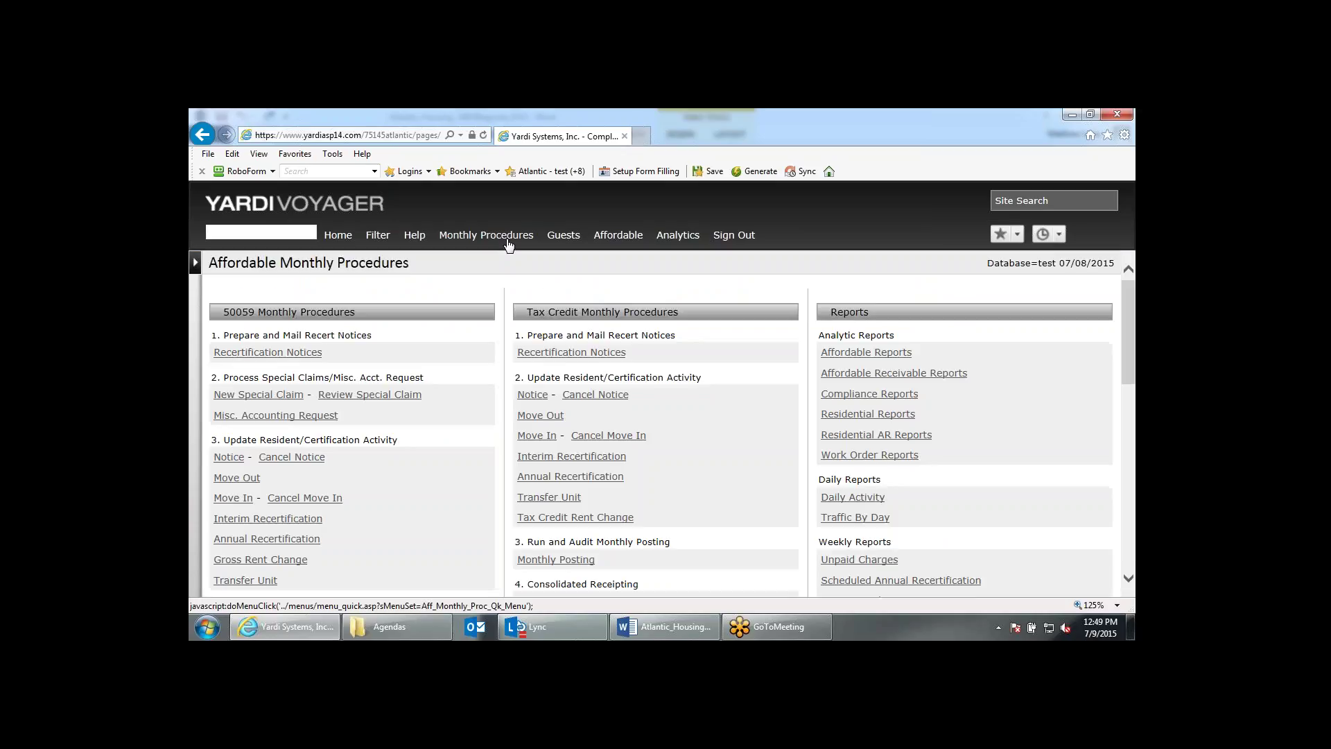
# Try the Recertification Notice form's output options, Letters then Post, without running it.
pyautogui.click(269, 352)
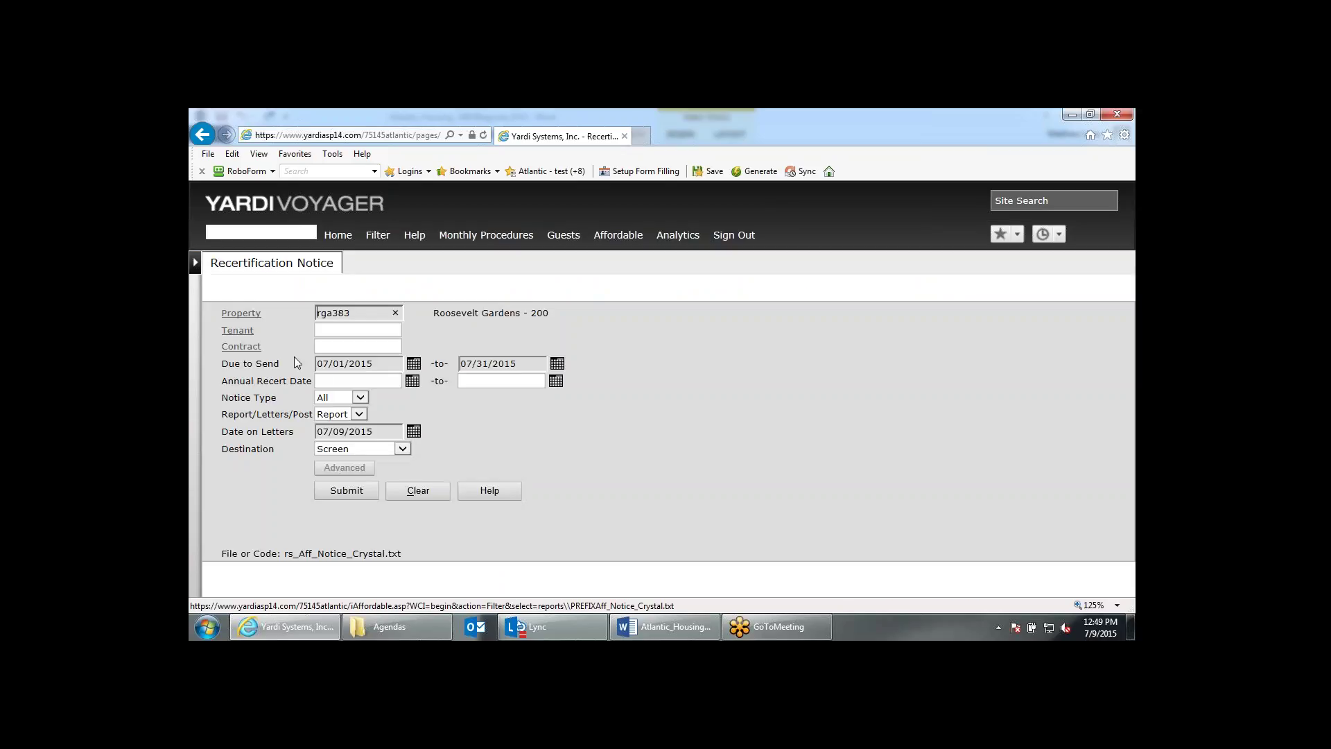
pyautogui.click(360, 414)
pyautogui.click(357, 424)
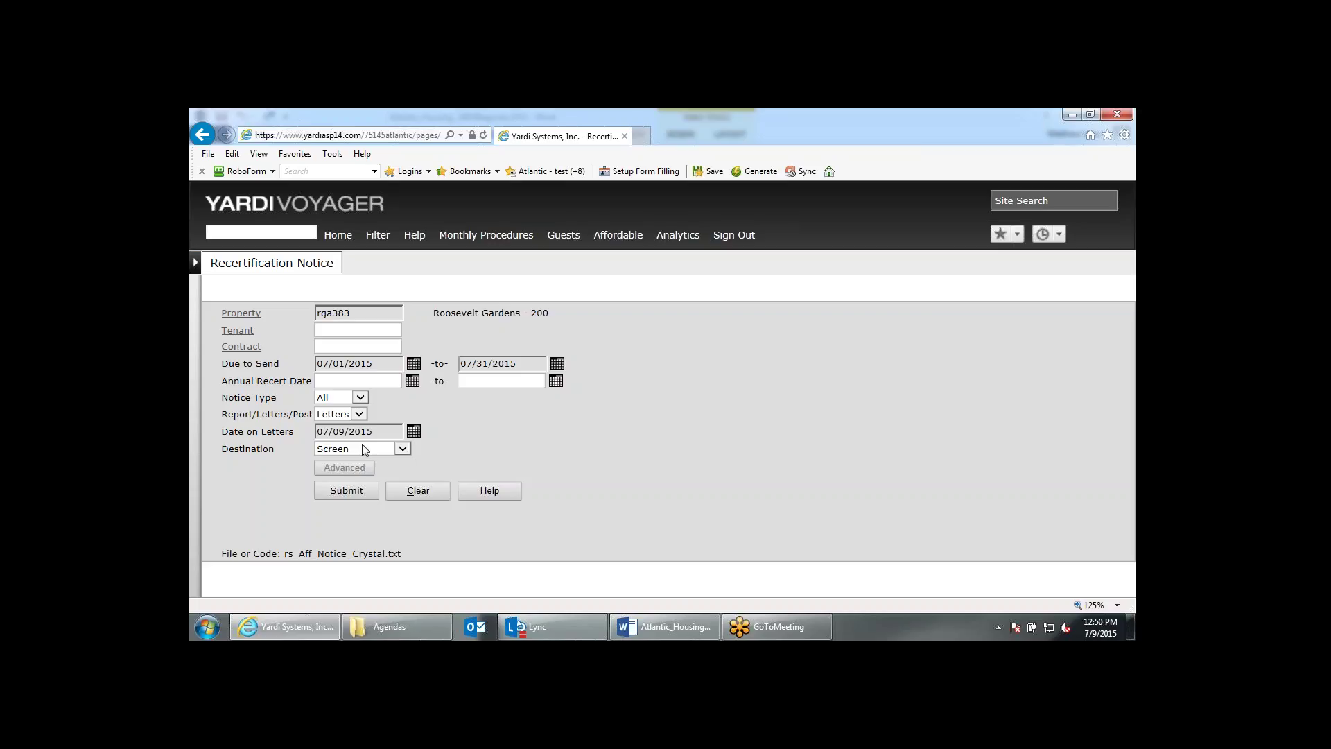
pyautogui.click(360, 414)
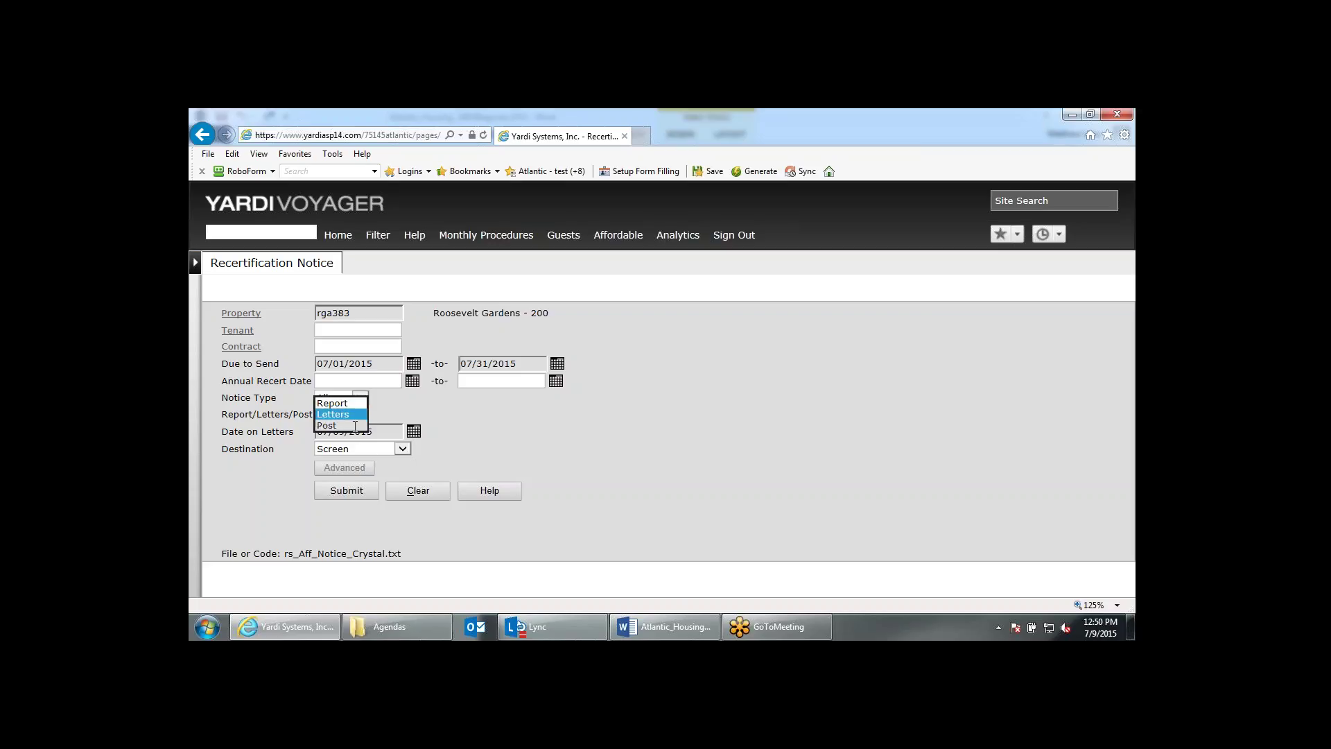
pyautogui.click(390, 414)
pyautogui.press('Down')
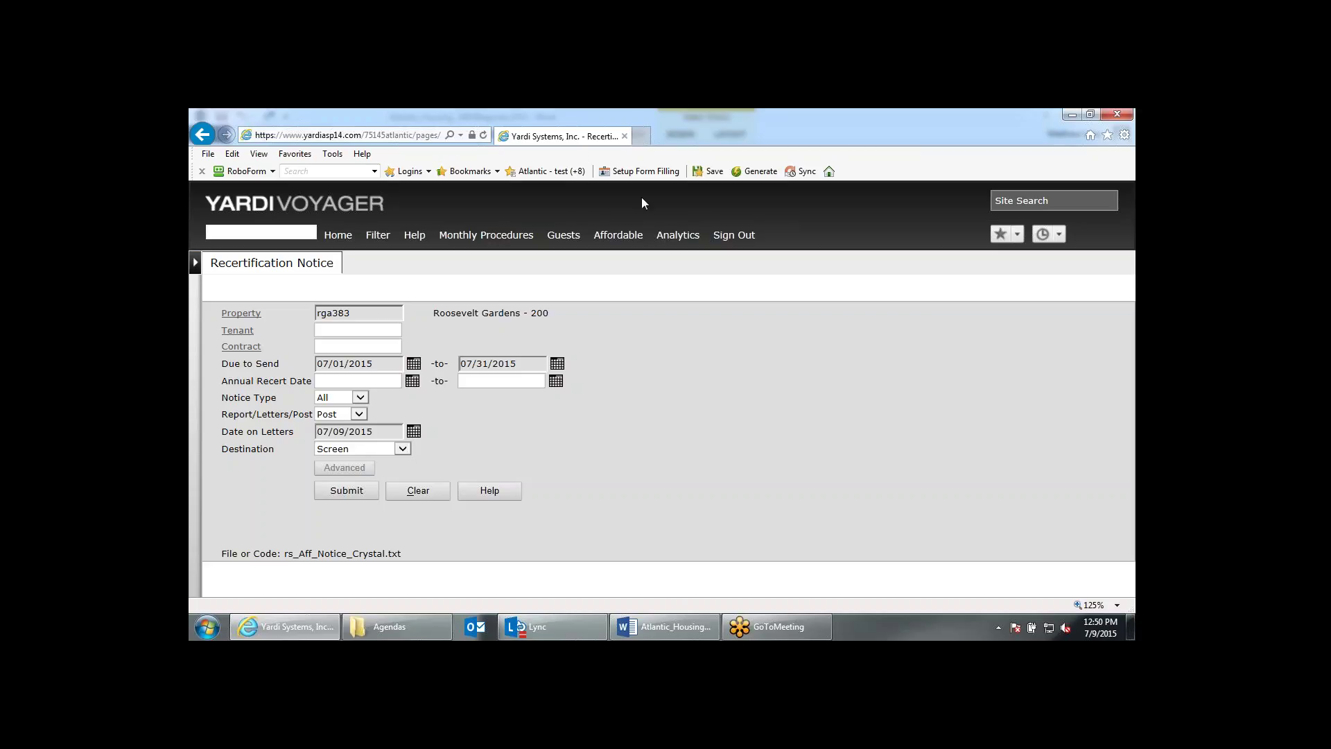
pyautogui.click(463, 241)
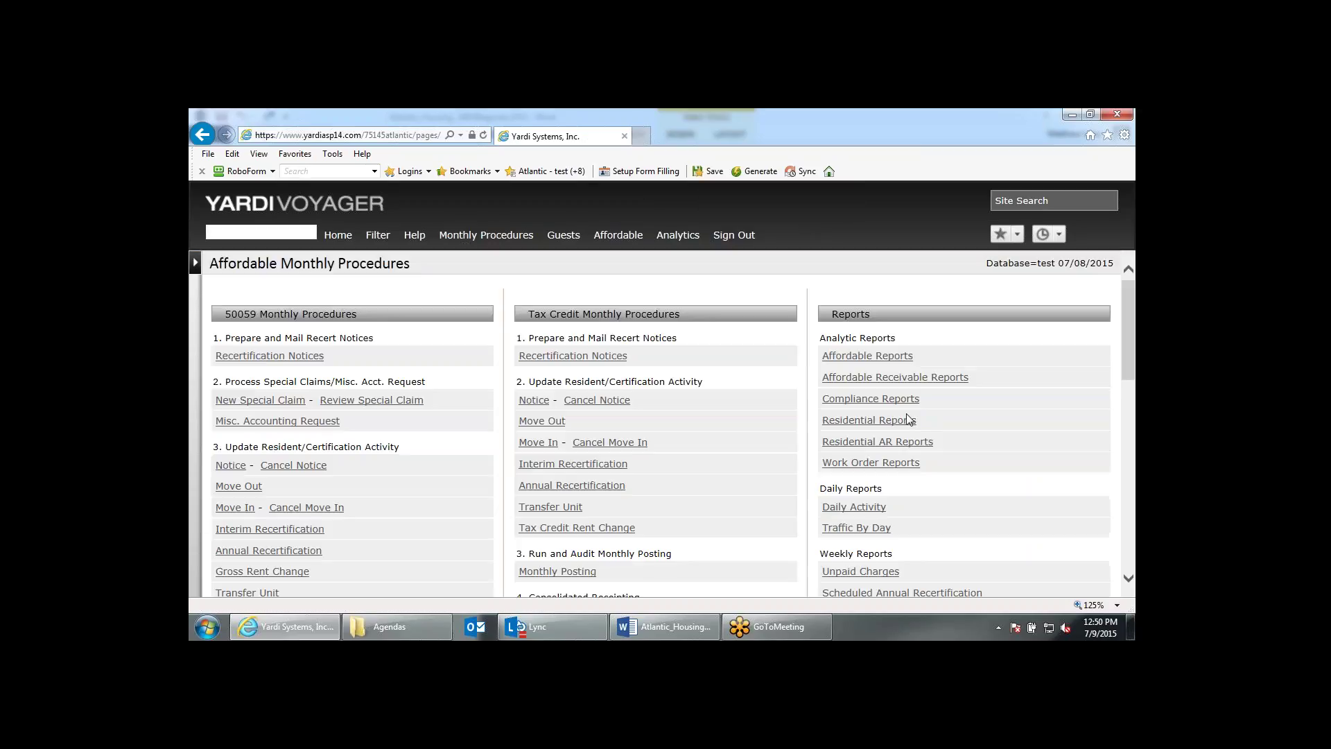
# Redisplay the Scheduled Annual Recertification report and copy the first overdue tenant's resident code.
pyautogui.click(904, 405)
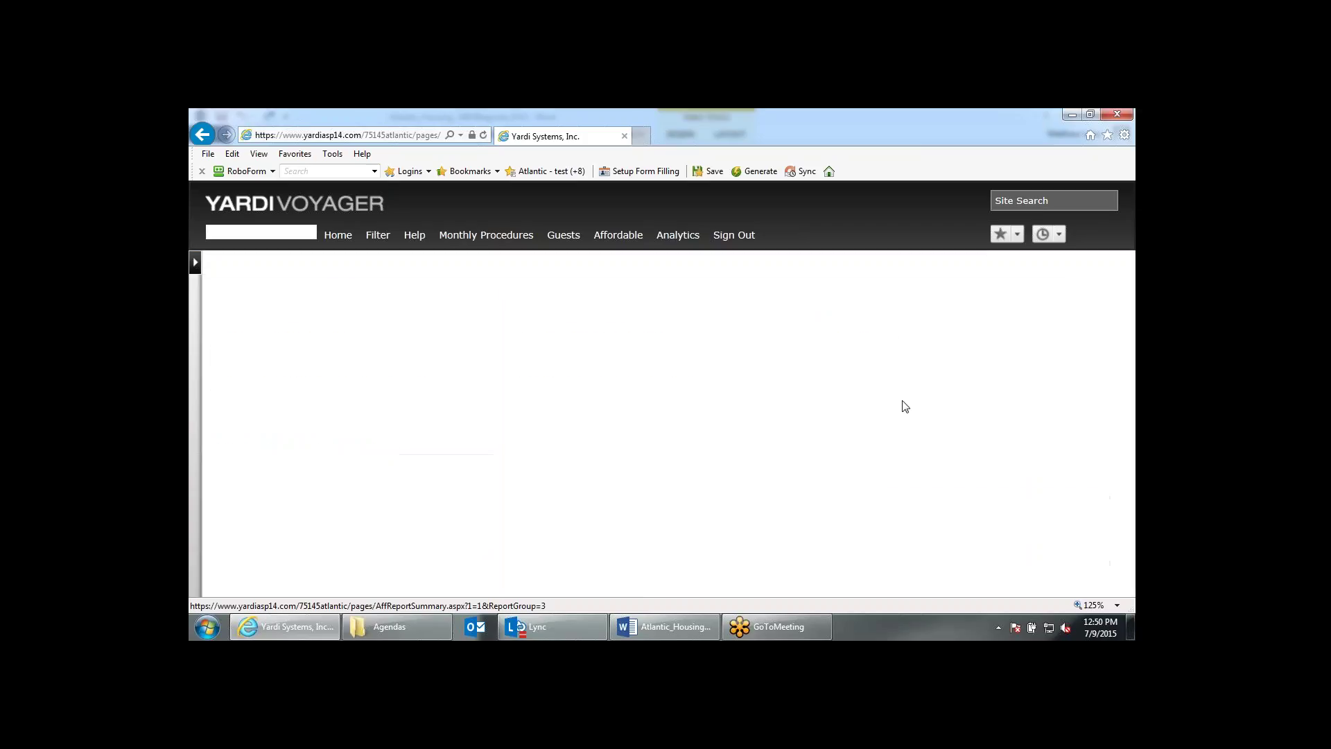
pyautogui.click(583, 375)
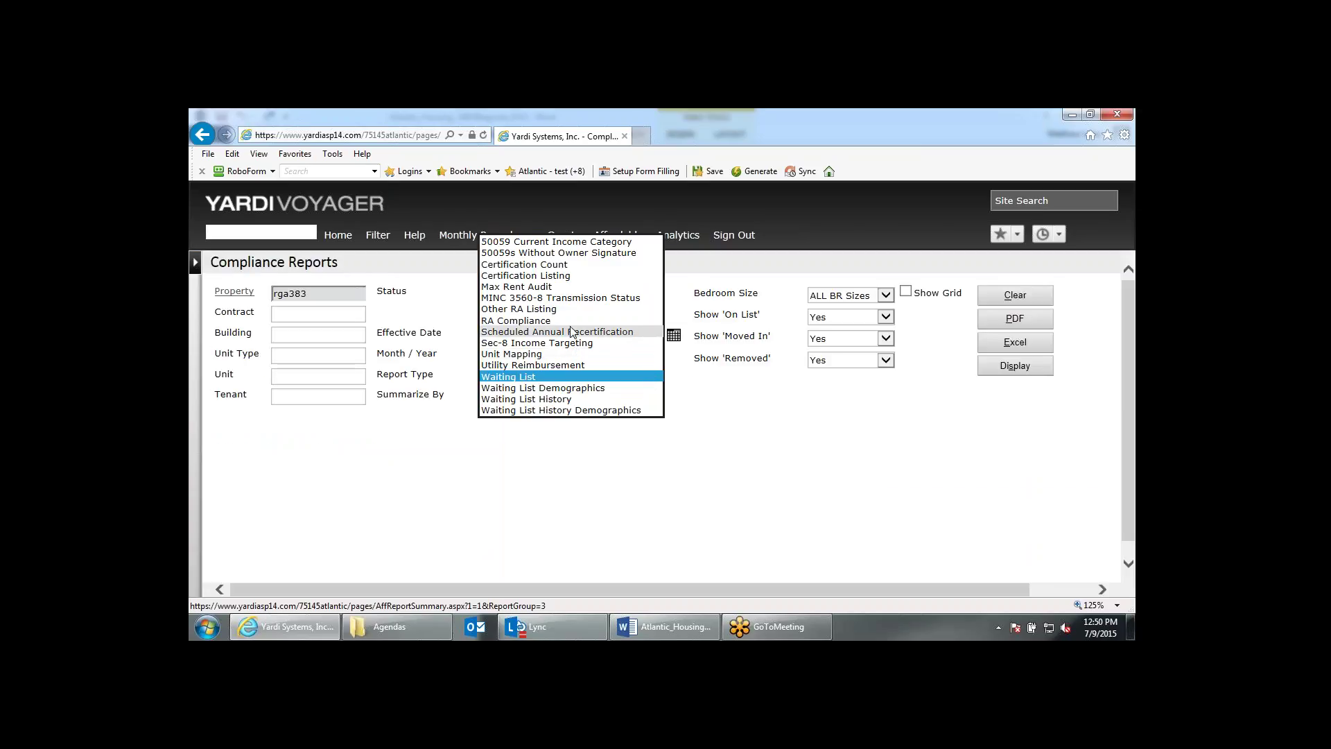
pyautogui.click(580, 332)
pyautogui.click(996, 371)
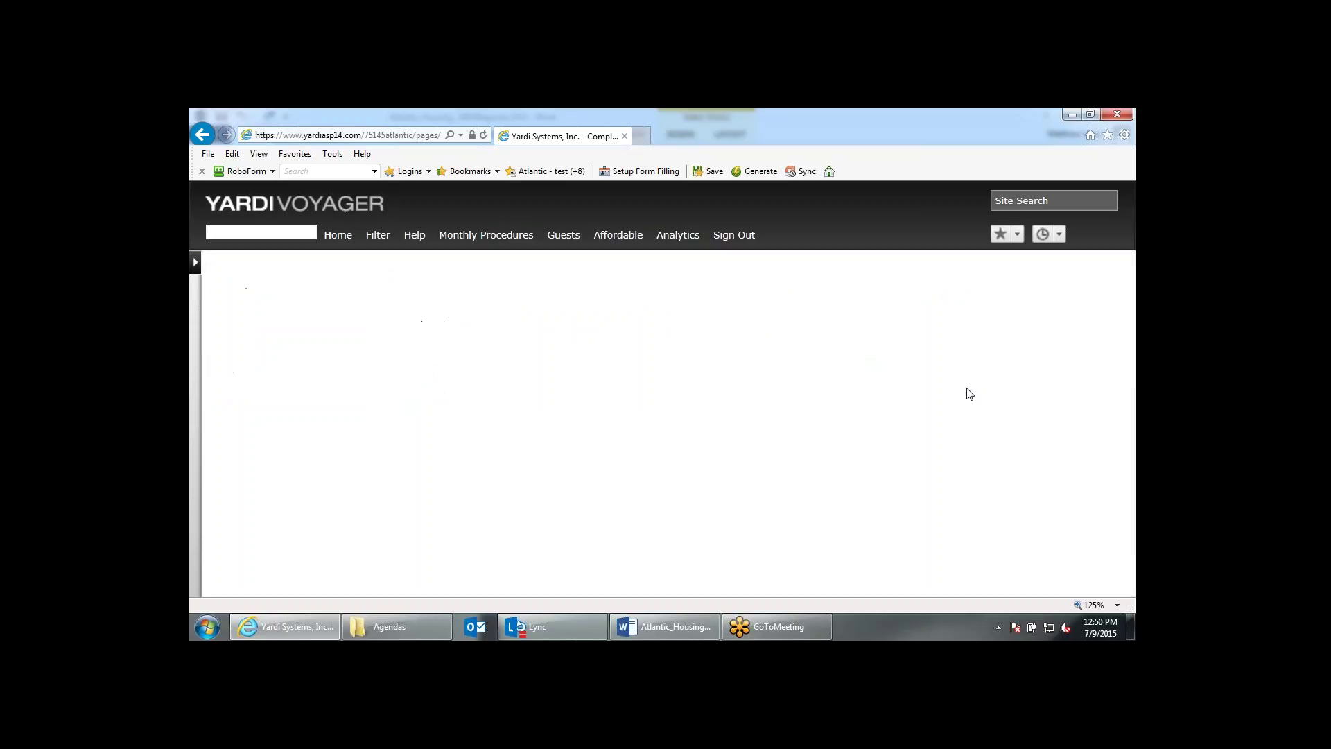
pyautogui.scroll(-6, 969, 394)
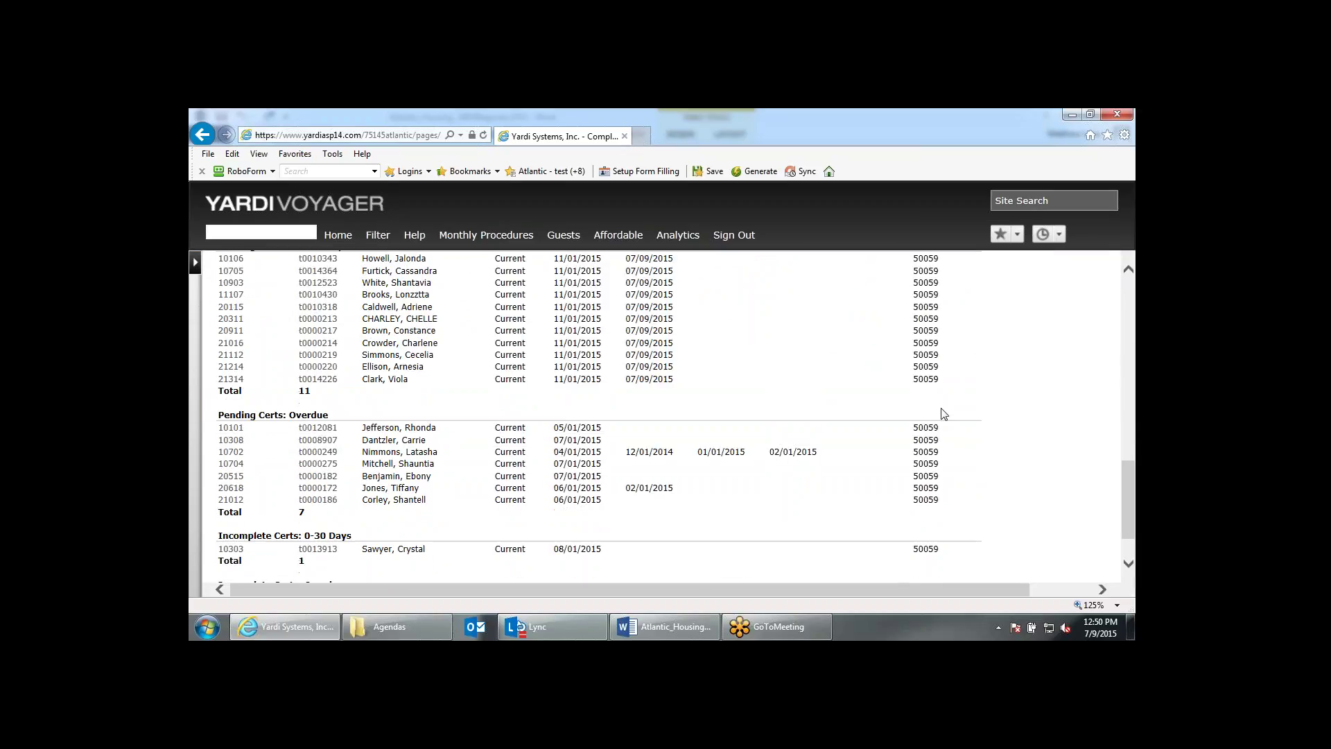
pyautogui.moveTo(339, 428); pyautogui.dragTo(302, 434)
pyautogui.hotkey('ctrl', 'c')
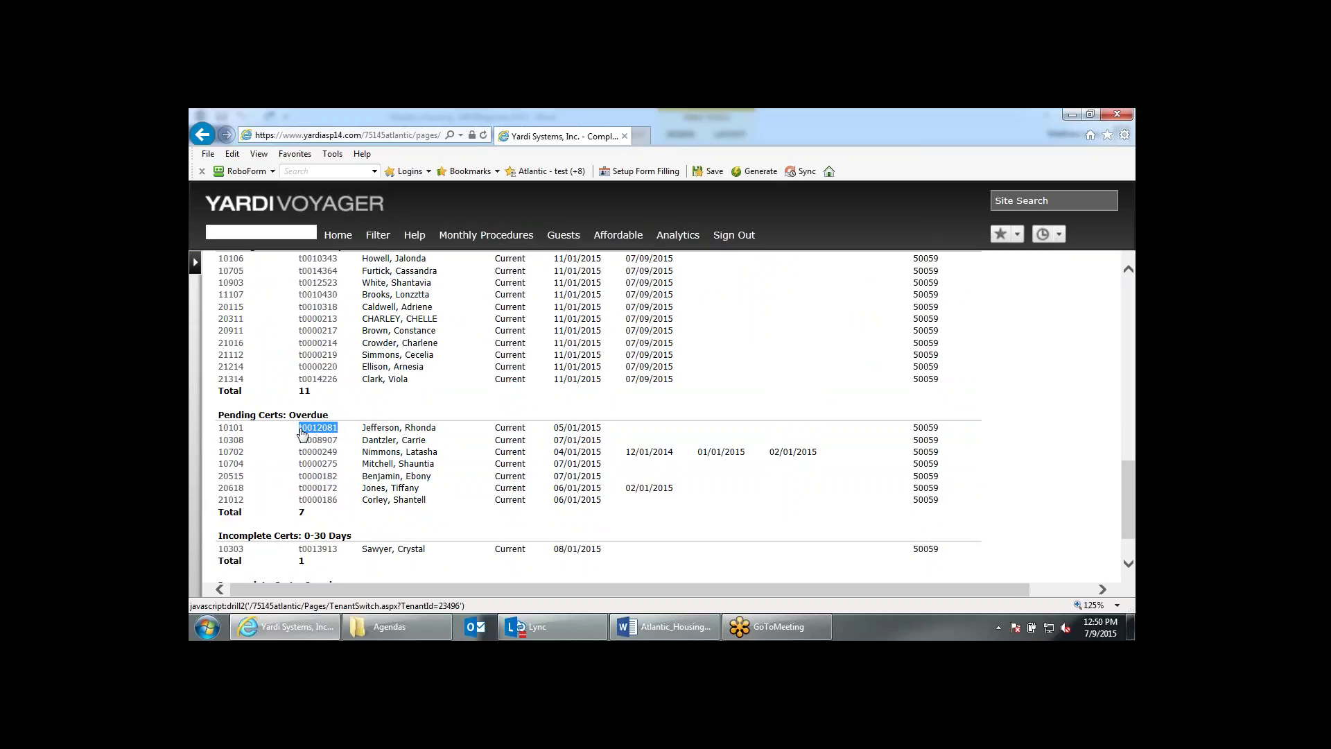
pyautogui.scroll(1, 682, 459)
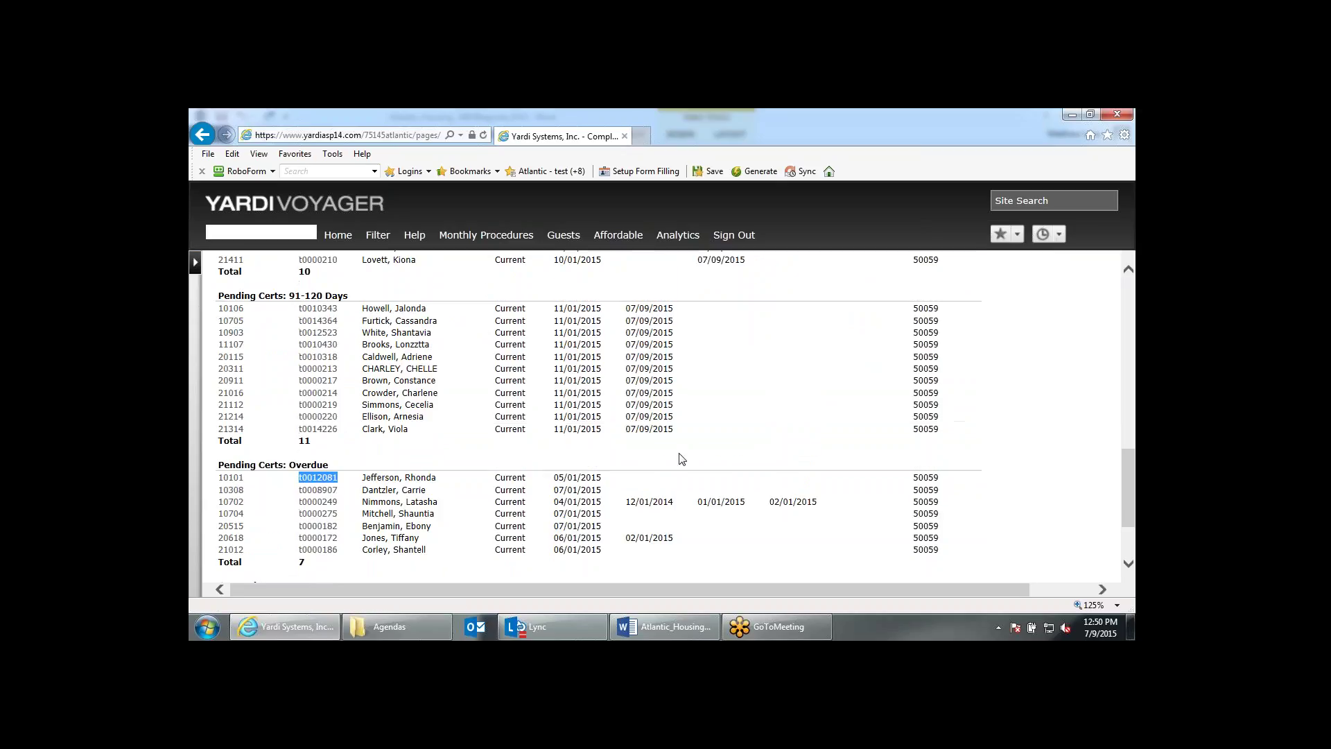
pyautogui.scroll(12, 682, 459)
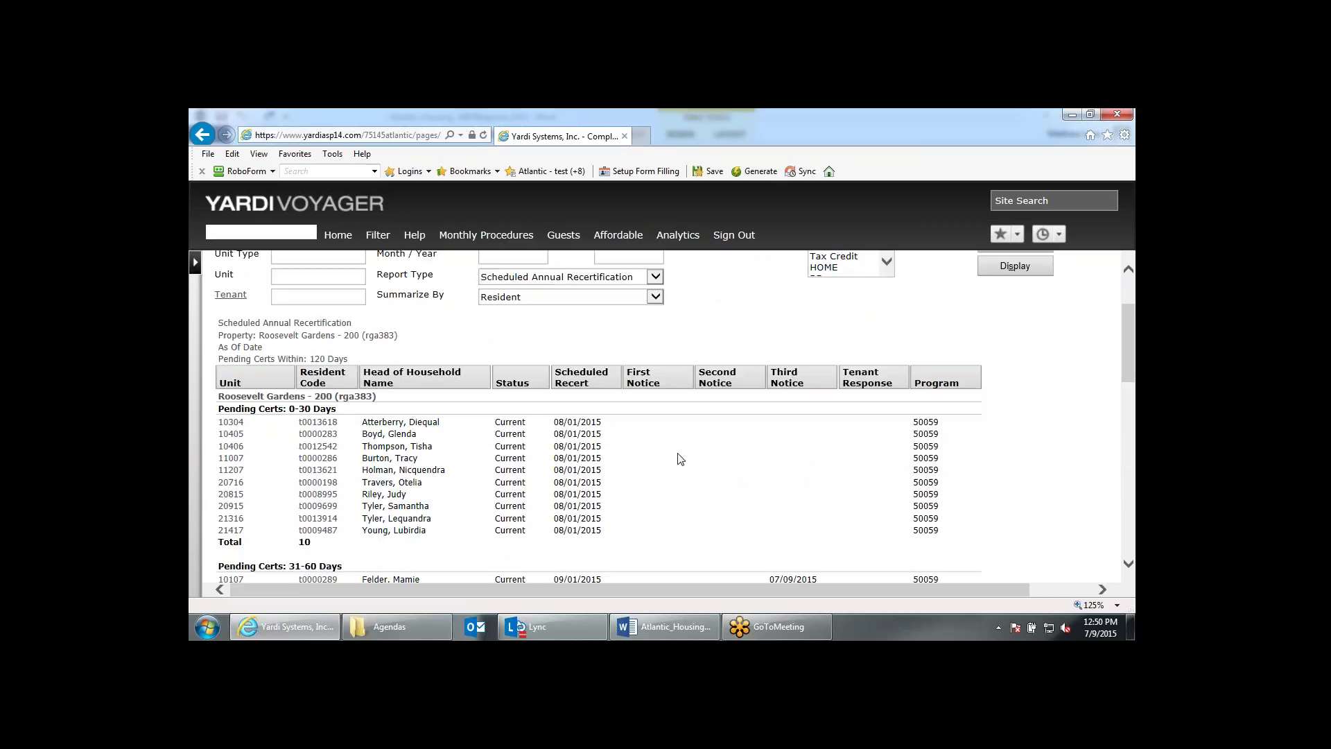
pyautogui.scroll(-13, 679, 459)
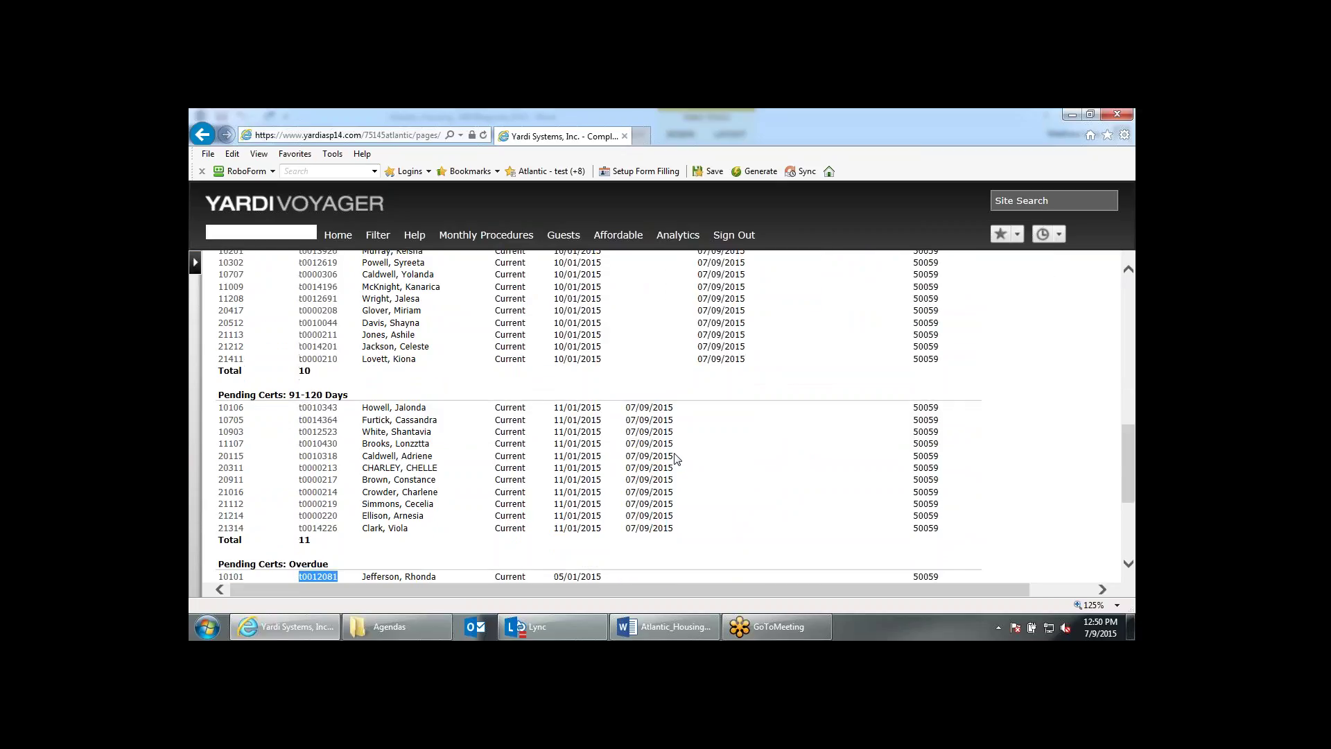
pyautogui.scroll(12, 675, 458)
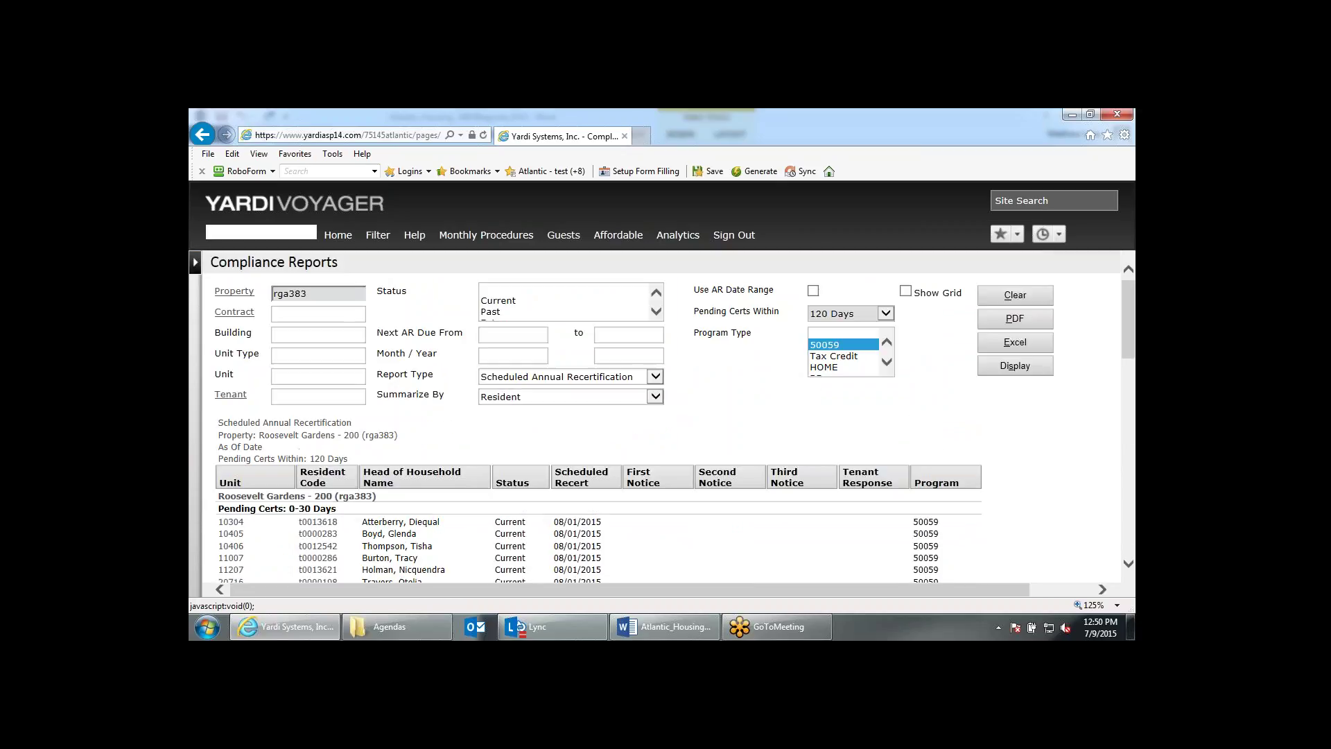
pyautogui.click(488, 238)
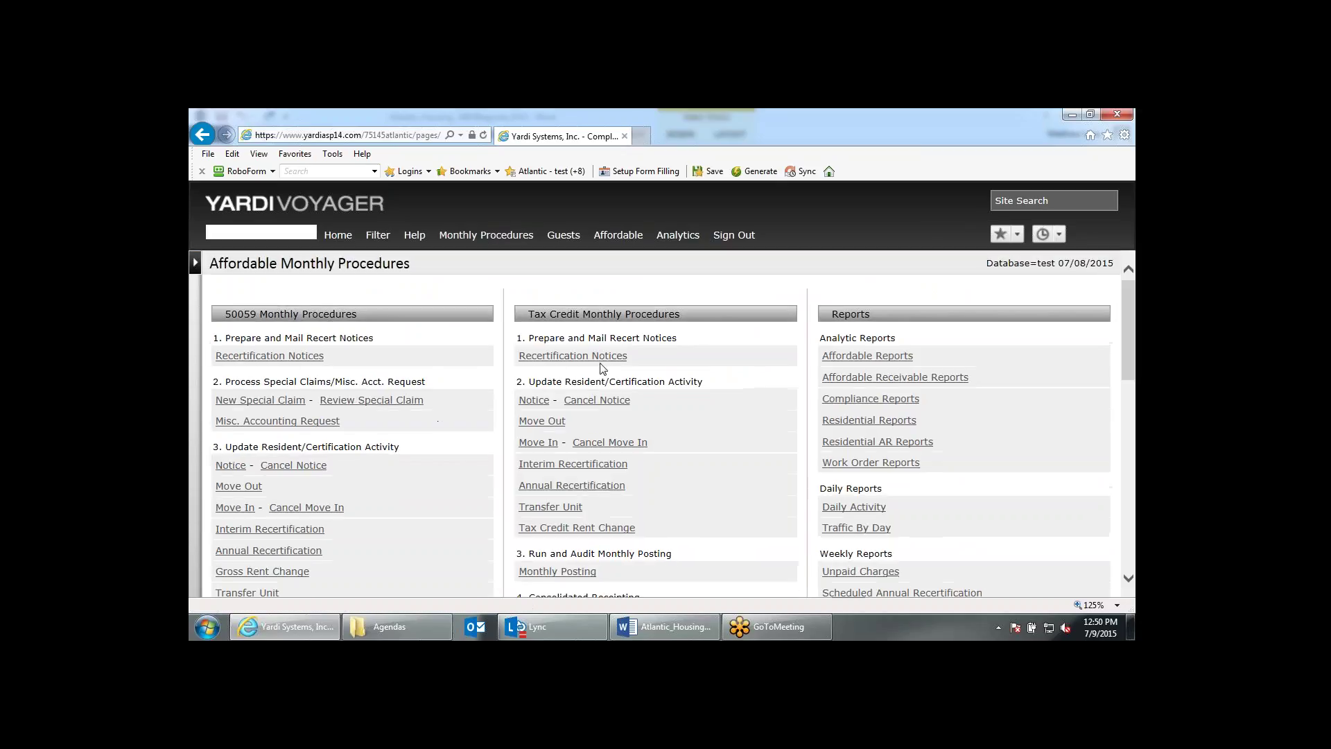
# Run Tax Credit notices for the overdue tenant, due 02/01–02/28/2015, notice type All, letter date 02/03.
pyautogui.click(596, 356)
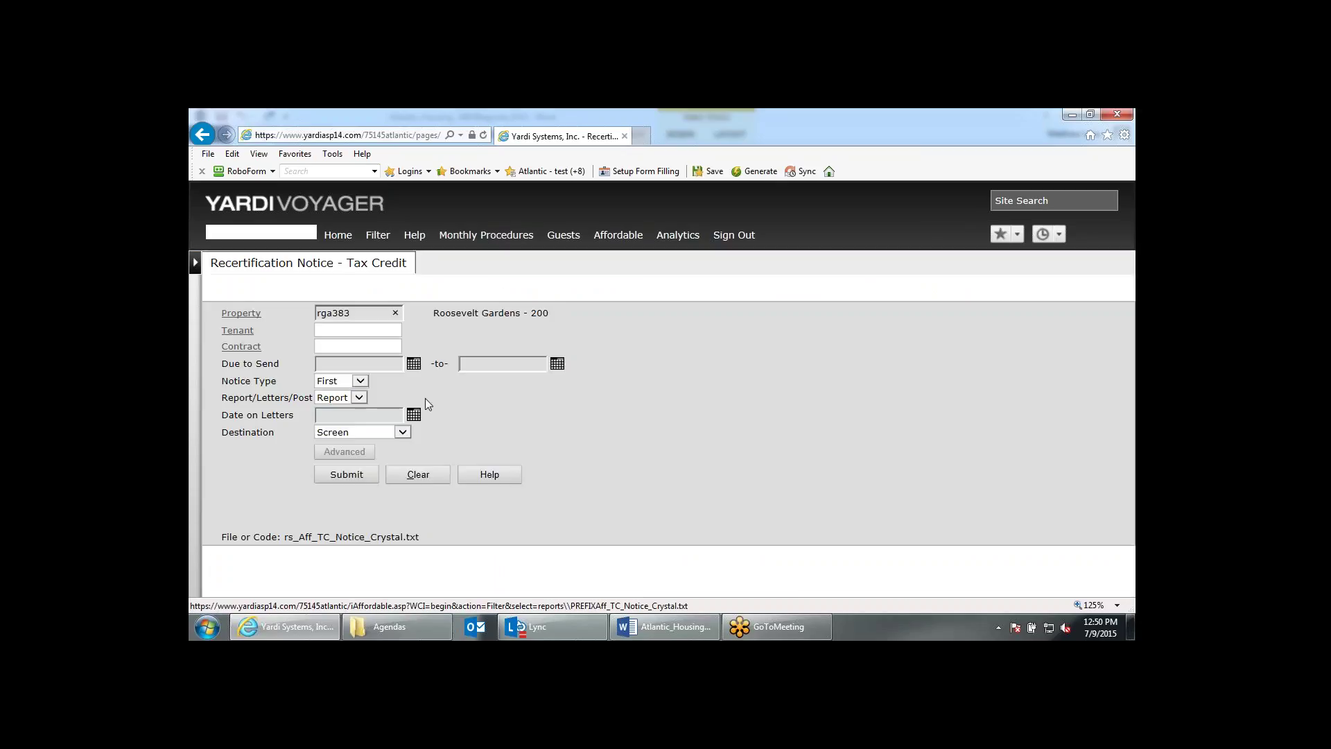
pyautogui.click(358, 331)
pyautogui.hotkey('ctrl', 'v')
pyautogui.click(360, 363)
pyautogui.write('02/0')
pyautogui.write('1/2015')
pyautogui.press('Tab')
pyautogui.write('02/28/2015')
pyautogui.press('Tab')
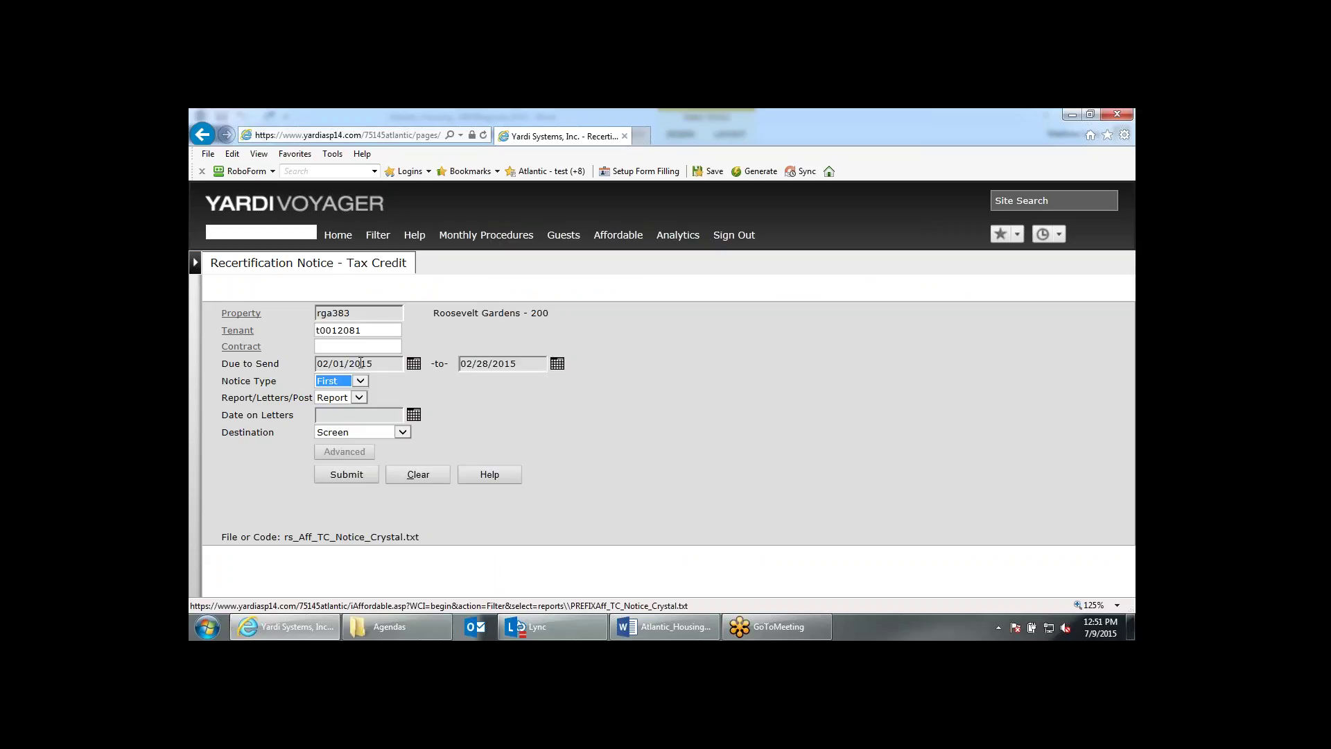
pyautogui.click(360, 381)
pyautogui.click(353, 406)
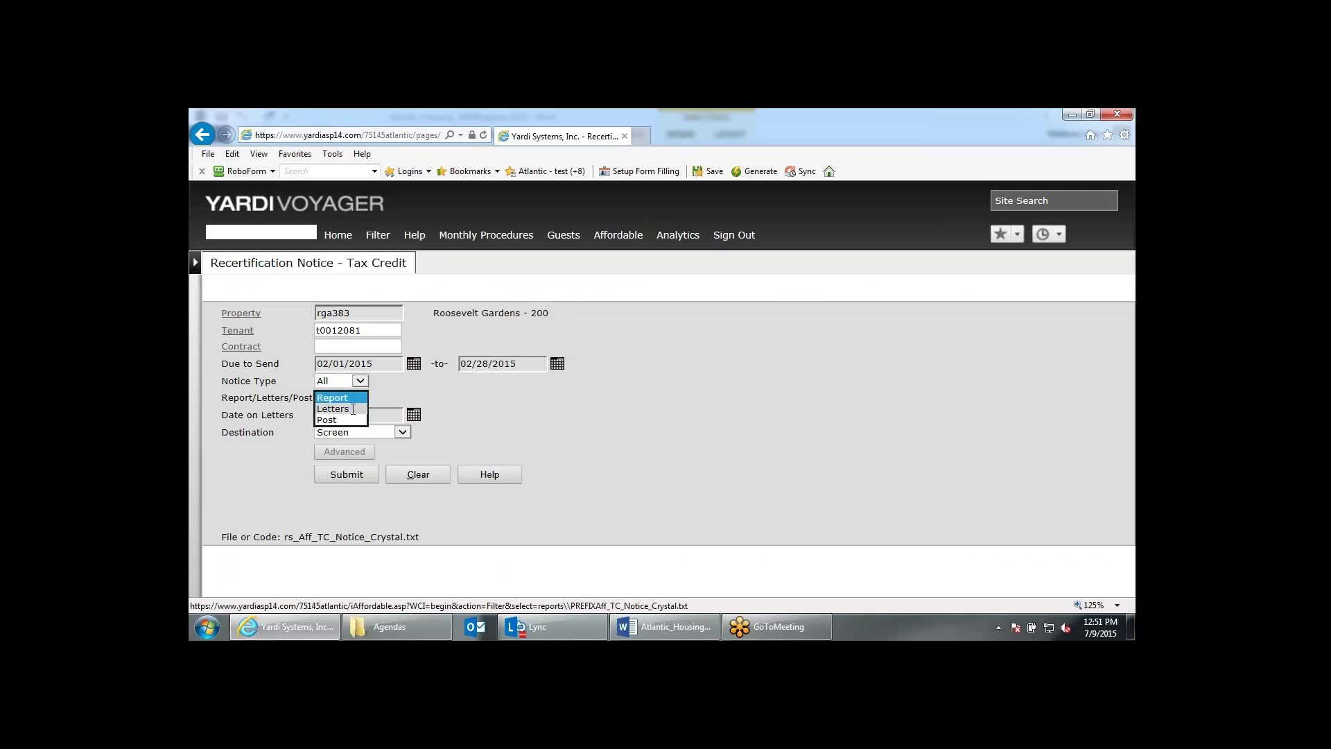
pyautogui.click(361, 409)
pyautogui.click(362, 416)
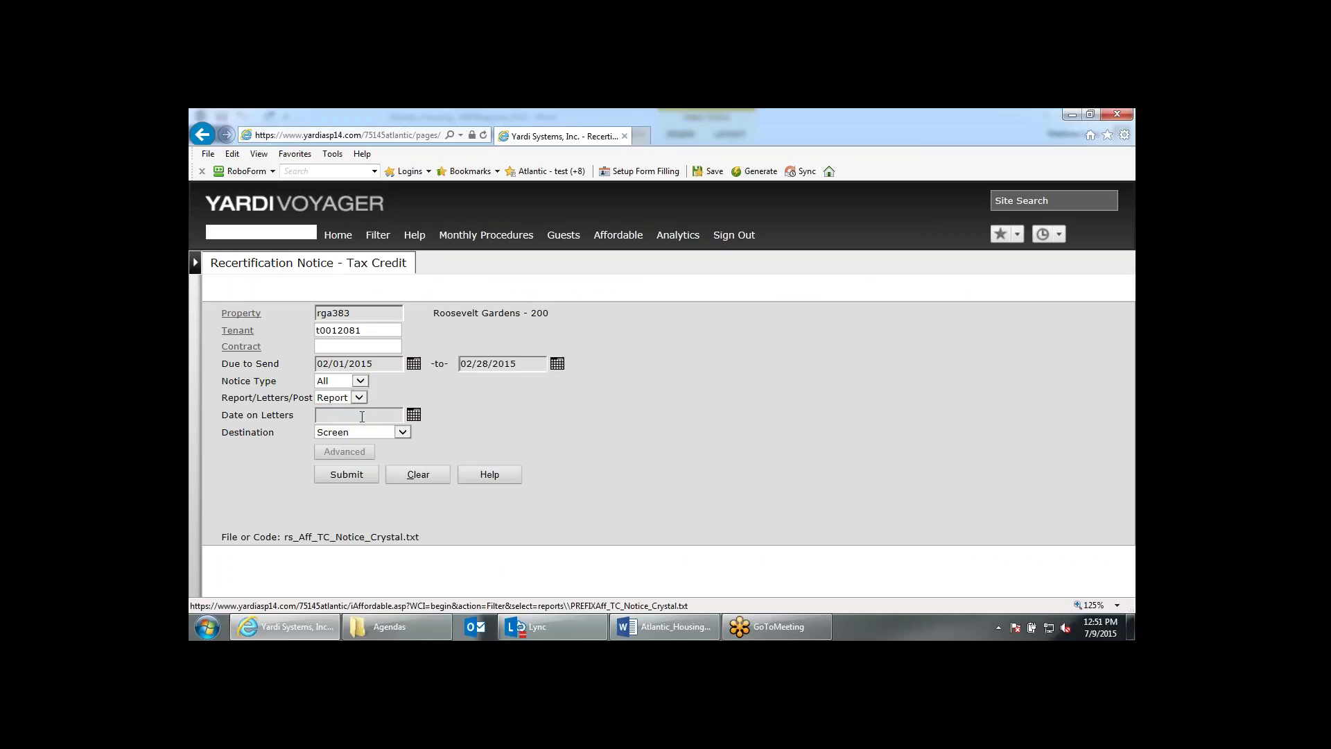
pyautogui.write('020315')
pyautogui.click(372, 474)
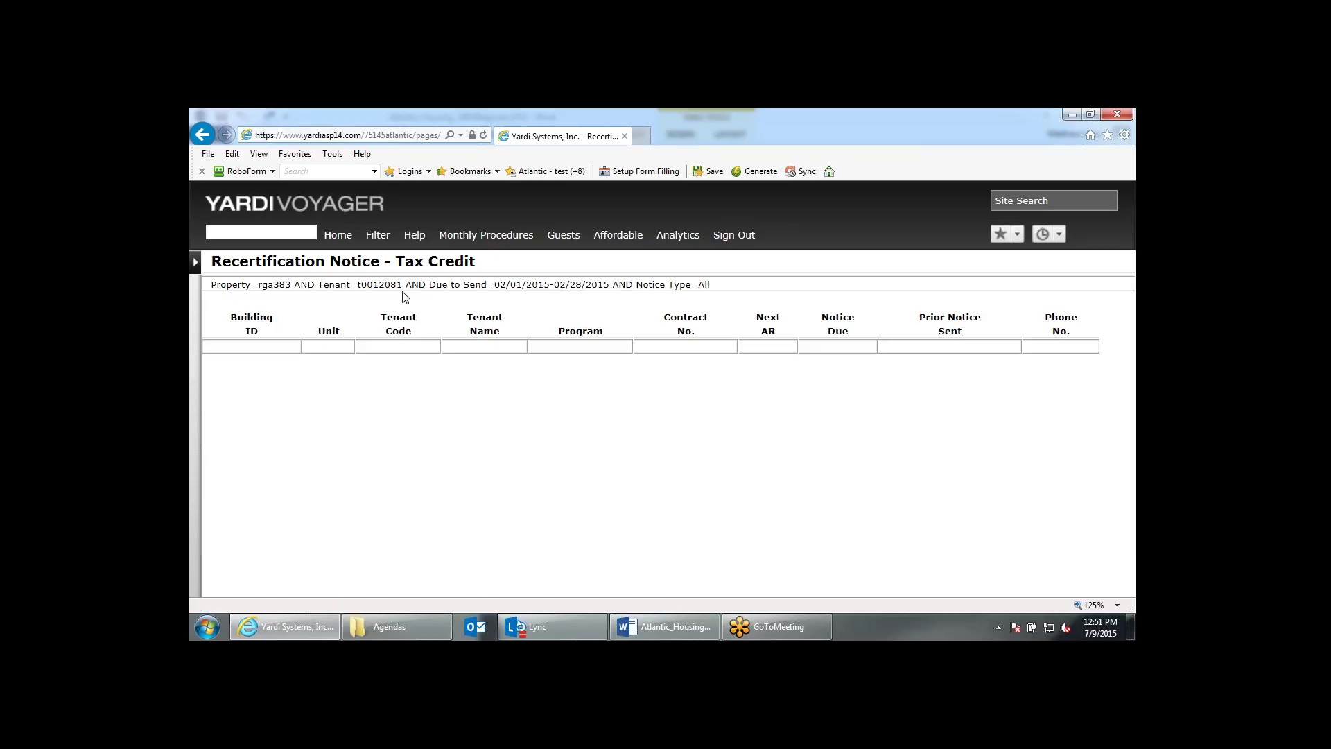
pyautogui.click(494, 236)
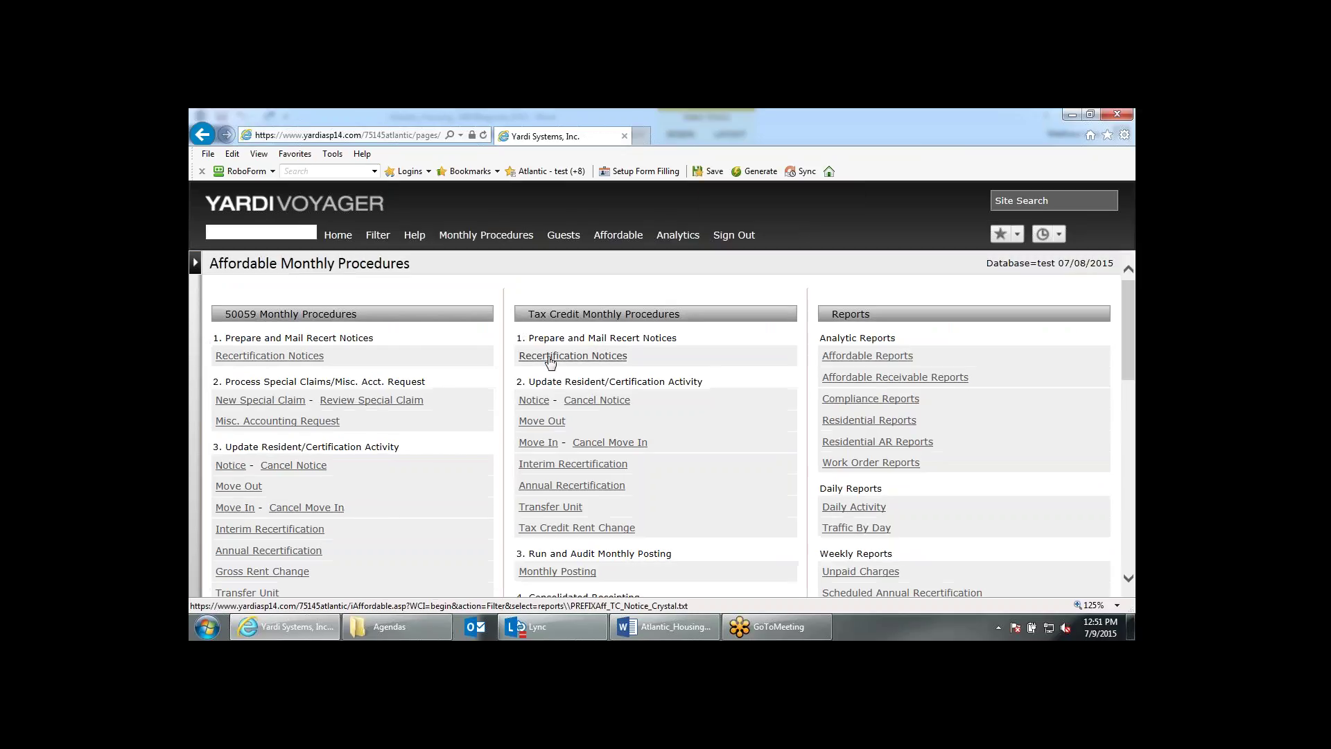
# Rerun the notices with due-to-send dates 03/01/2015–03/28/2015.
pyautogui.click(553, 356)
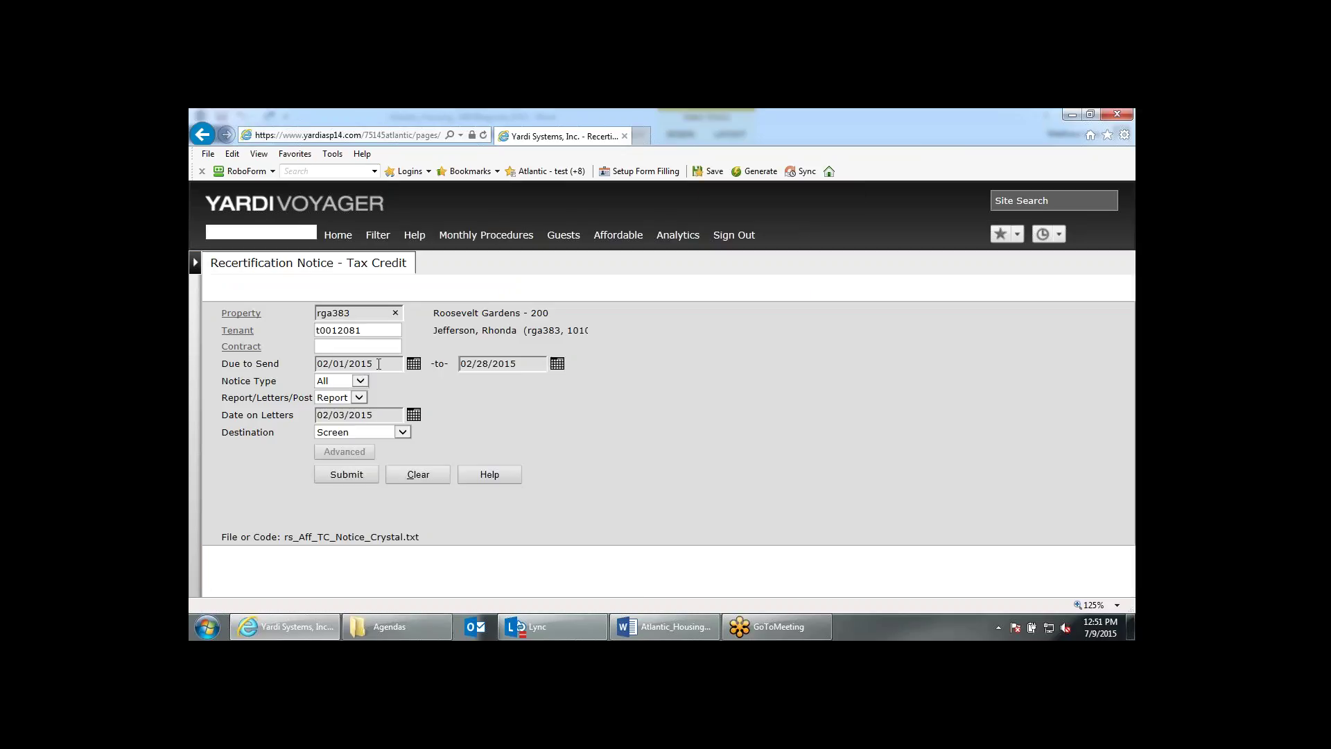
pyautogui.click(330, 364)
pyautogui.press('BackSpace')
pyautogui.write('3')
pyautogui.click(470, 364)
pyautogui.press('BackSpace')
pyautogui.write('3')
pyautogui.click(364, 474)
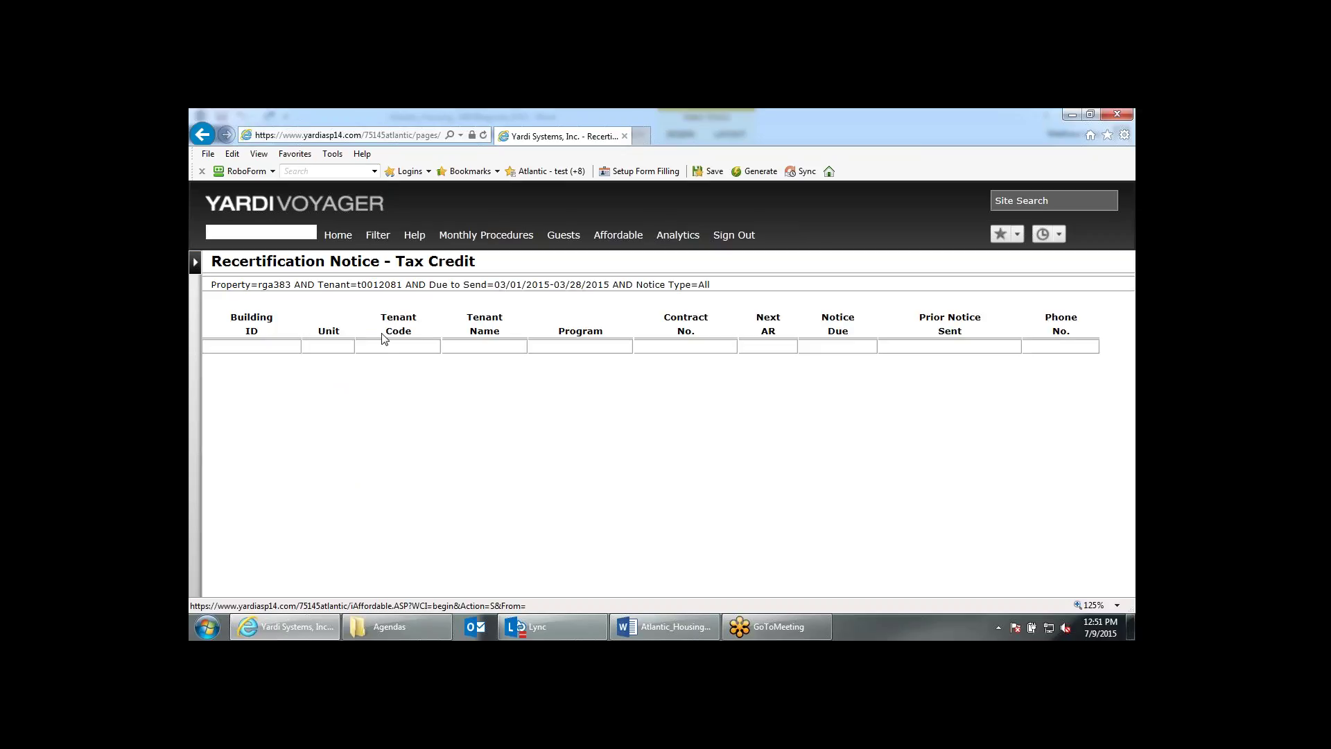
pyautogui.click(501, 239)
# Rerun the March notices with the letter date changed to March.
pyautogui.click(536, 358)
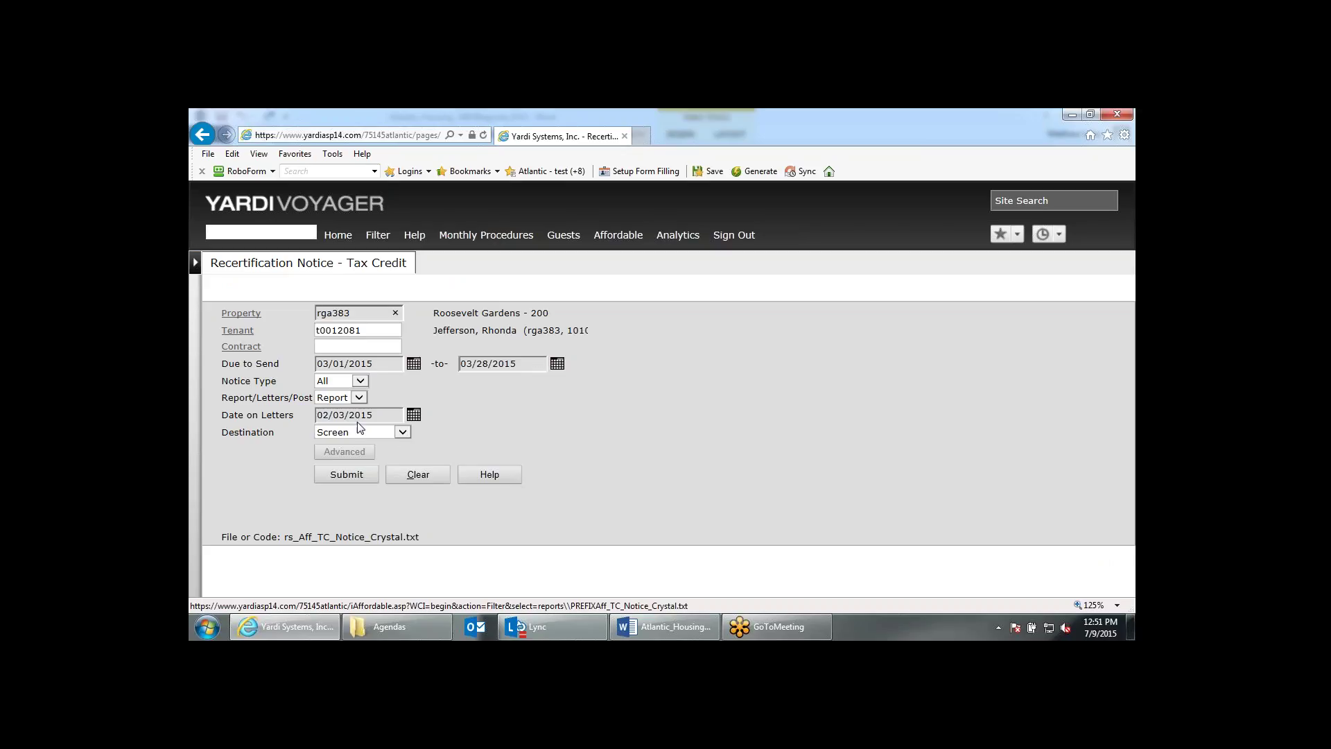
pyautogui.click(331, 415)
pyautogui.press('BackSpace')
pyautogui.write('3')
pyautogui.click(360, 468)
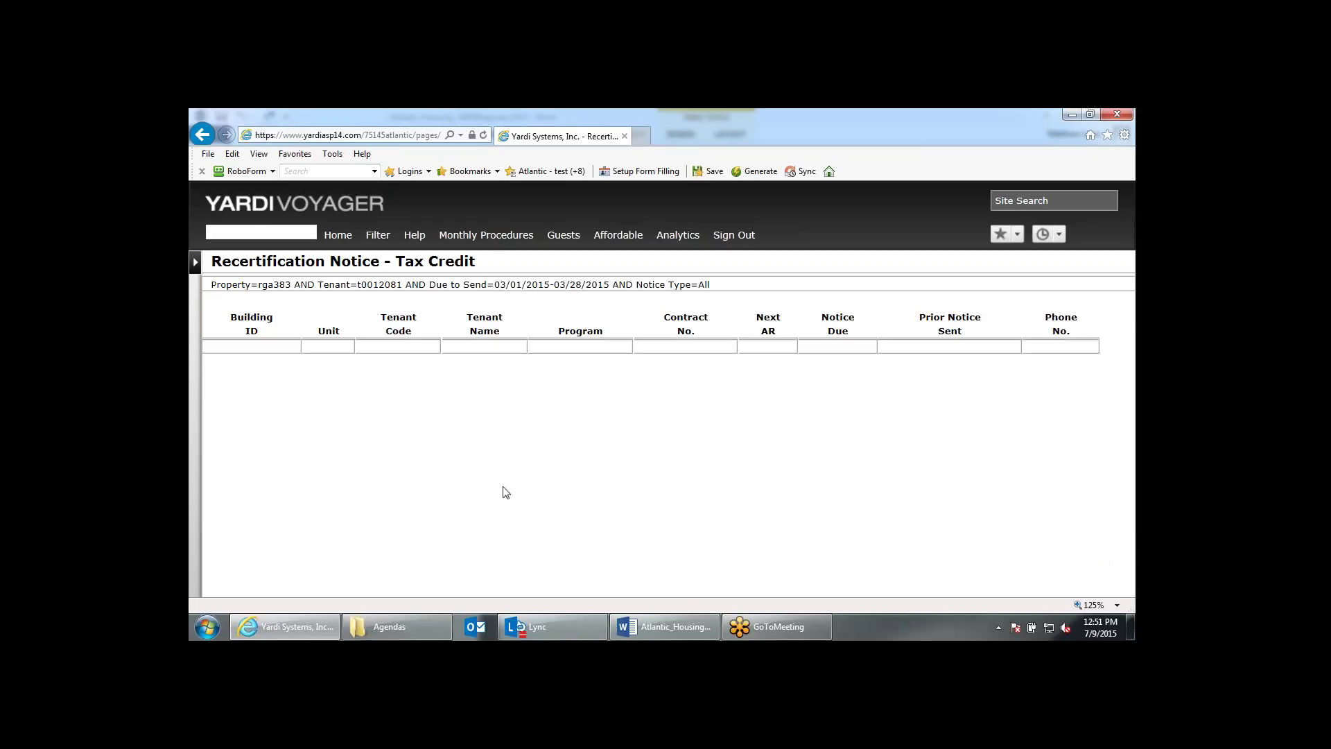
pyautogui.click(465, 239)
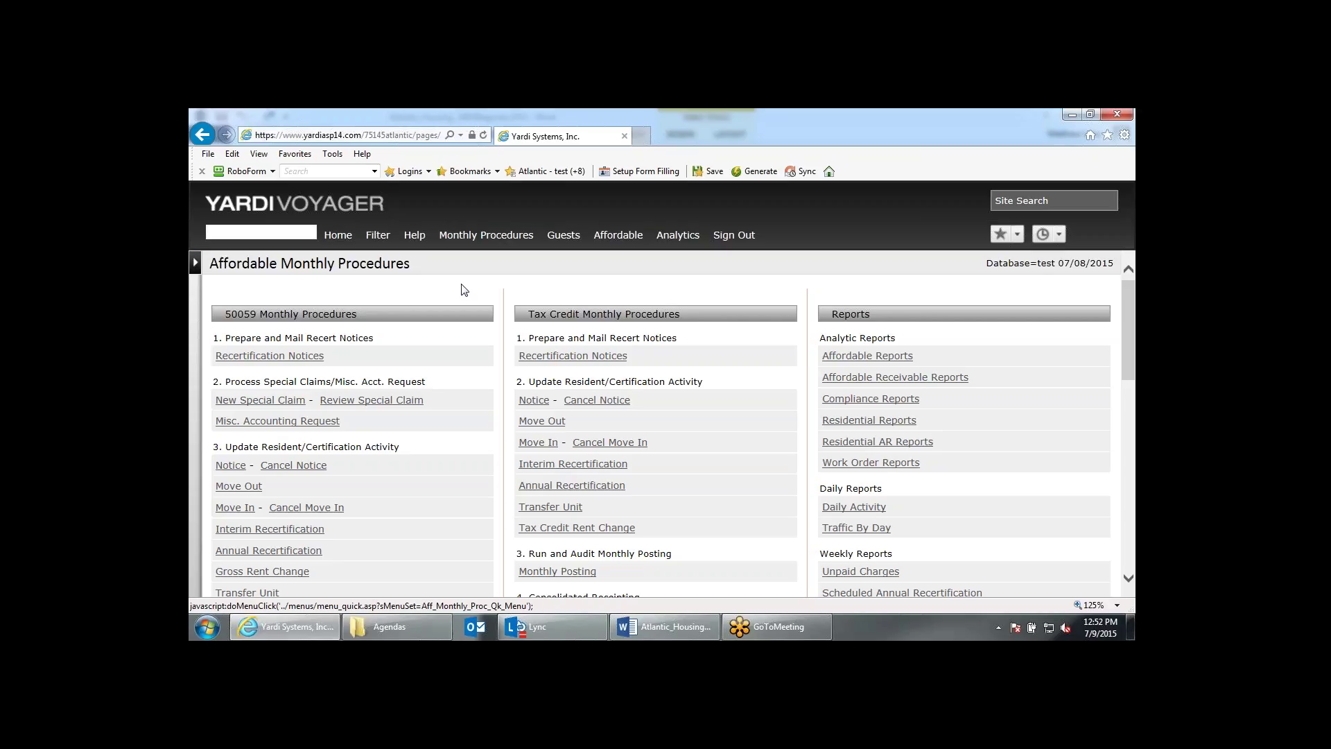
# Redisplay the recertification report and check the 07/09/2015 notice dates in the 31-60 and 61-90 day groups.
pyautogui.click(898, 398)
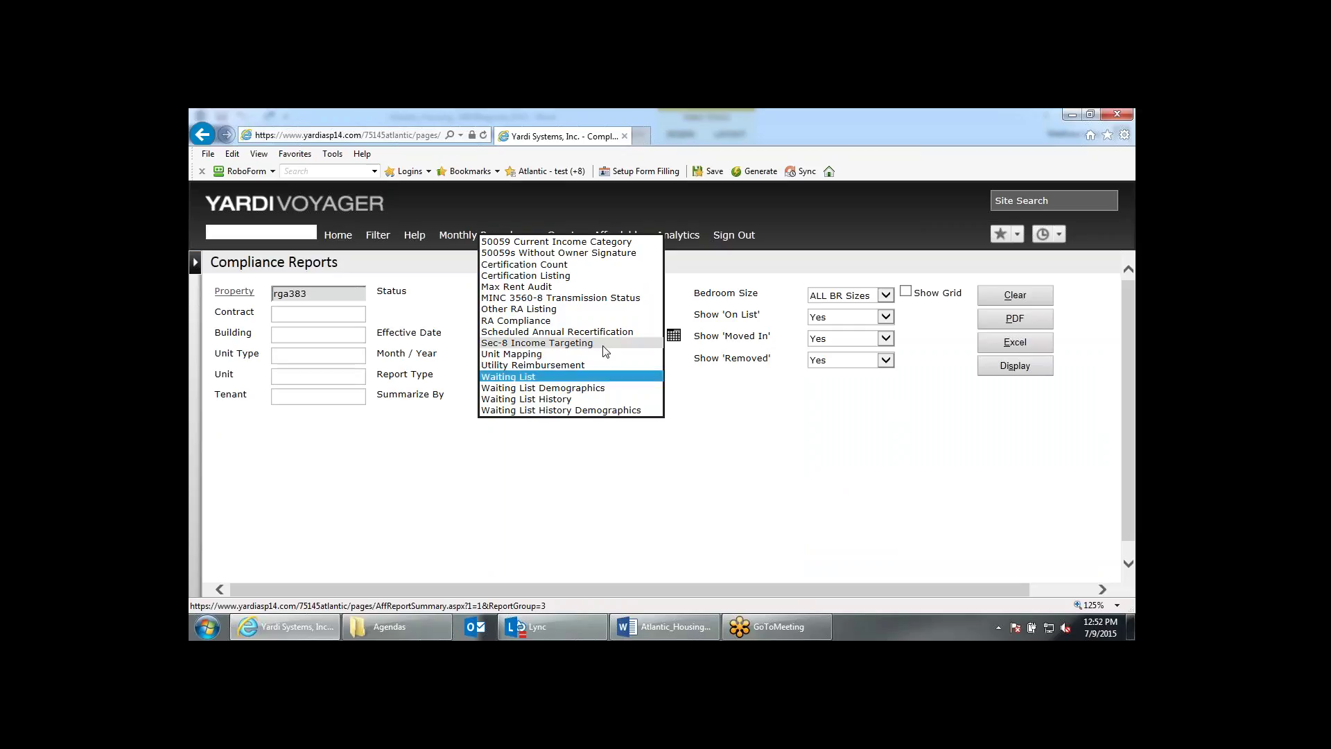
pyautogui.click(1022, 403)
pyautogui.click(1033, 372)
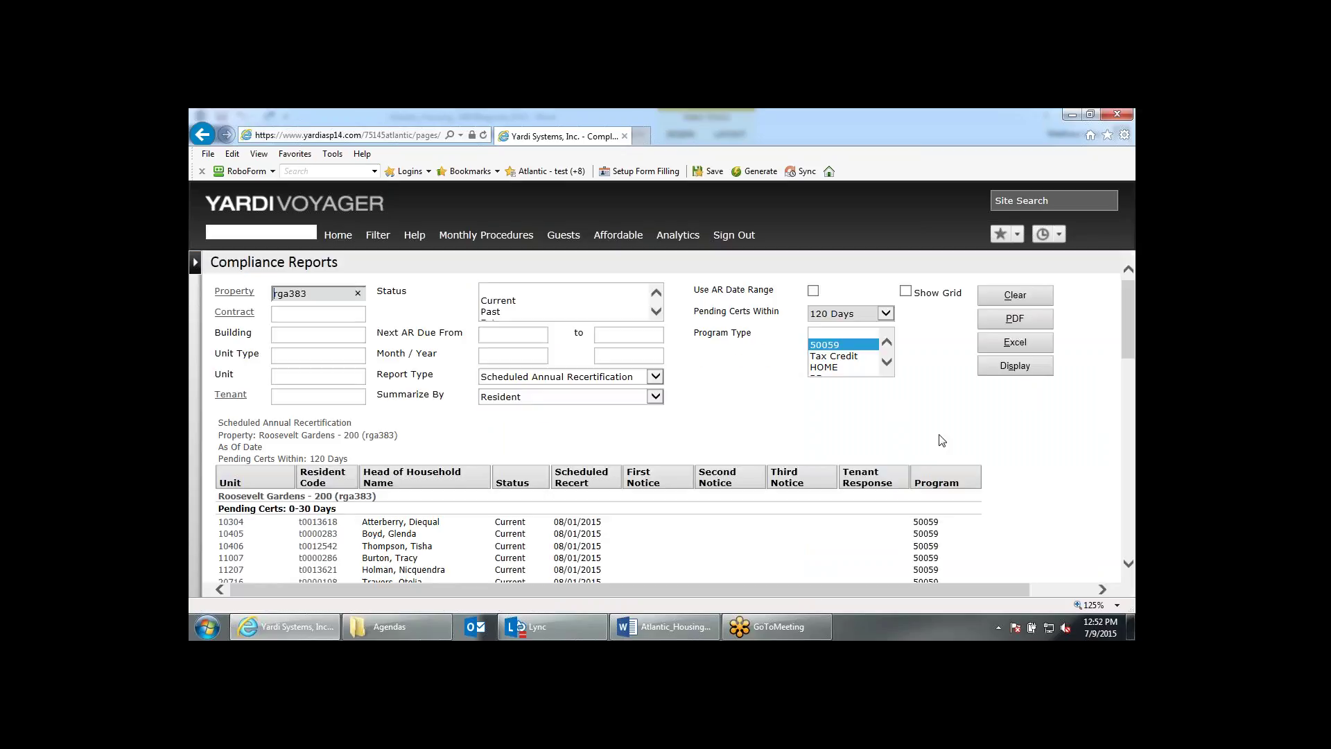
pyautogui.scroll(-3, 941, 440)
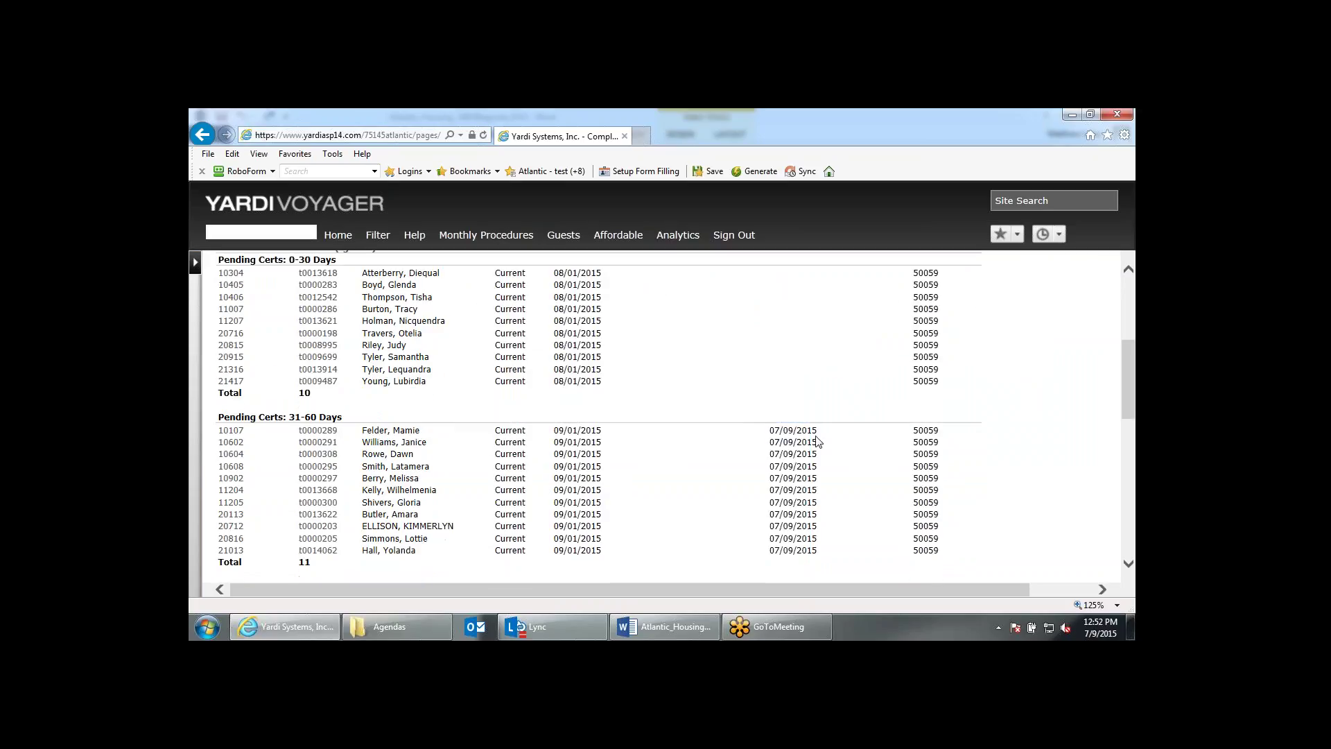
pyautogui.doubleClick(811, 431)
pyautogui.scroll(-3, 802, 466)
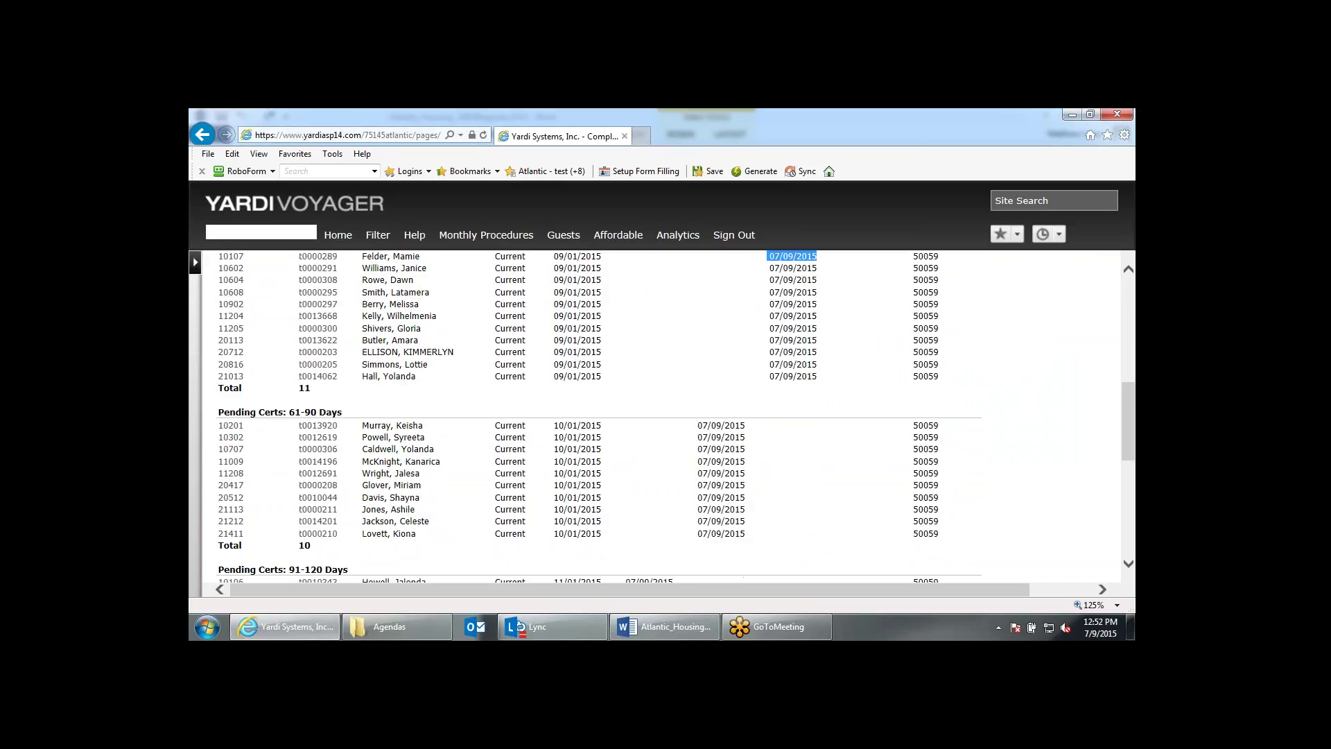
pyautogui.doubleClick(714, 386)
pyautogui.scroll(-4, 754, 420)
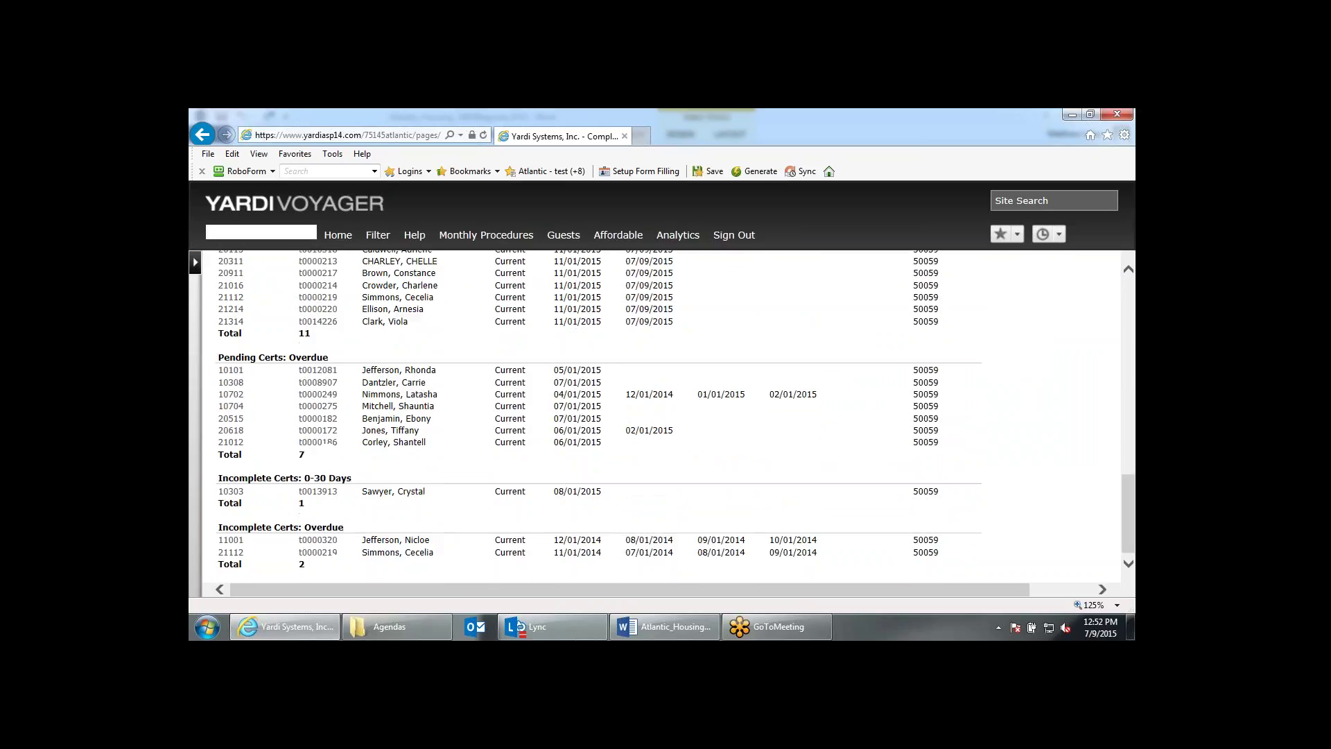
# Open the first overdue resident's record and their IR-1 certification dated 07/01/2014.
pyautogui.scroll(1, 755, 421)
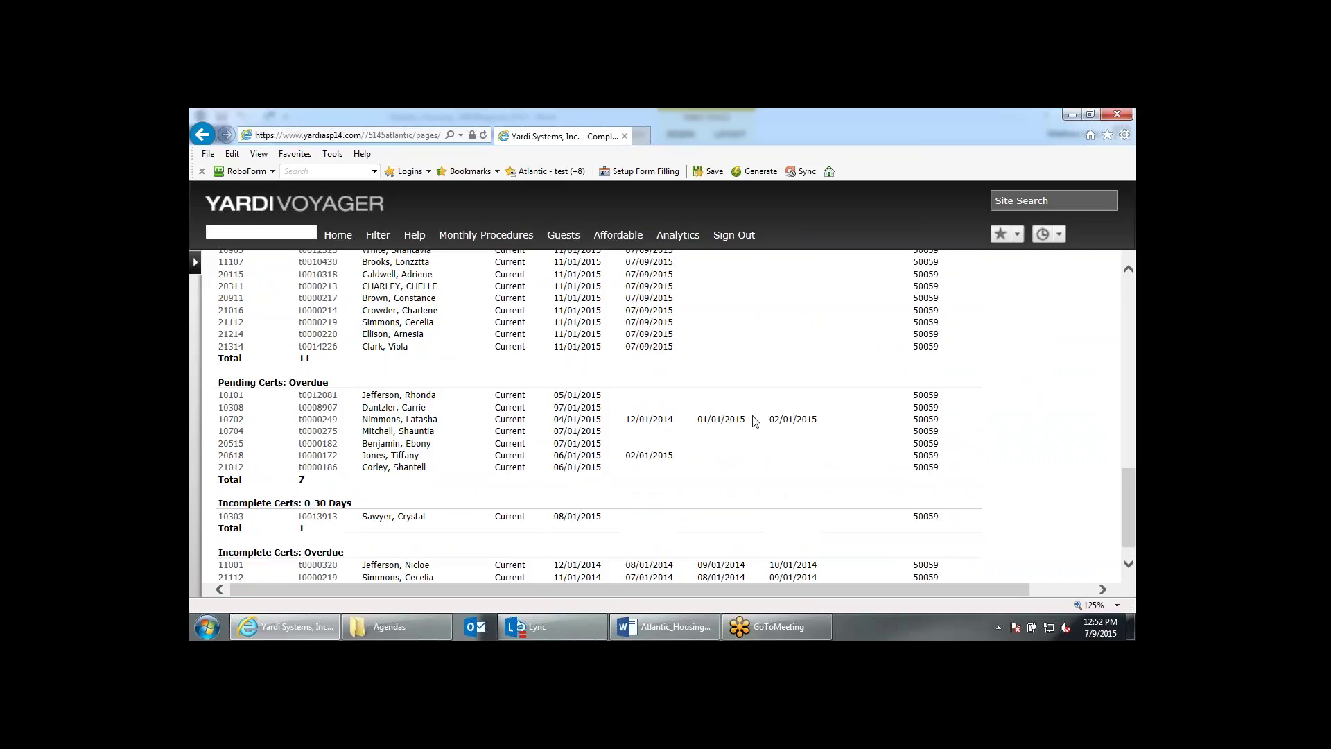
pyautogui.scroll(1, 754, 421)
pyautogui.click(397, 422)
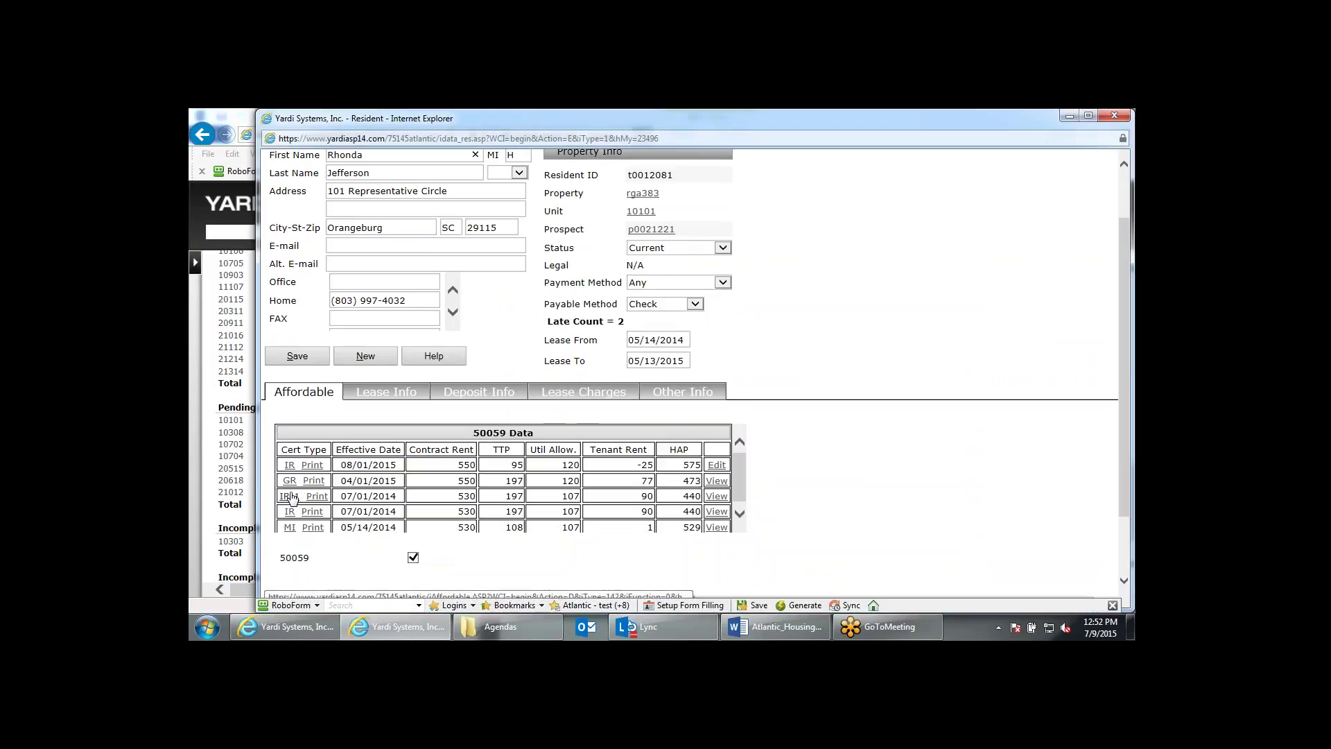
pyautogui.click(293, 504)
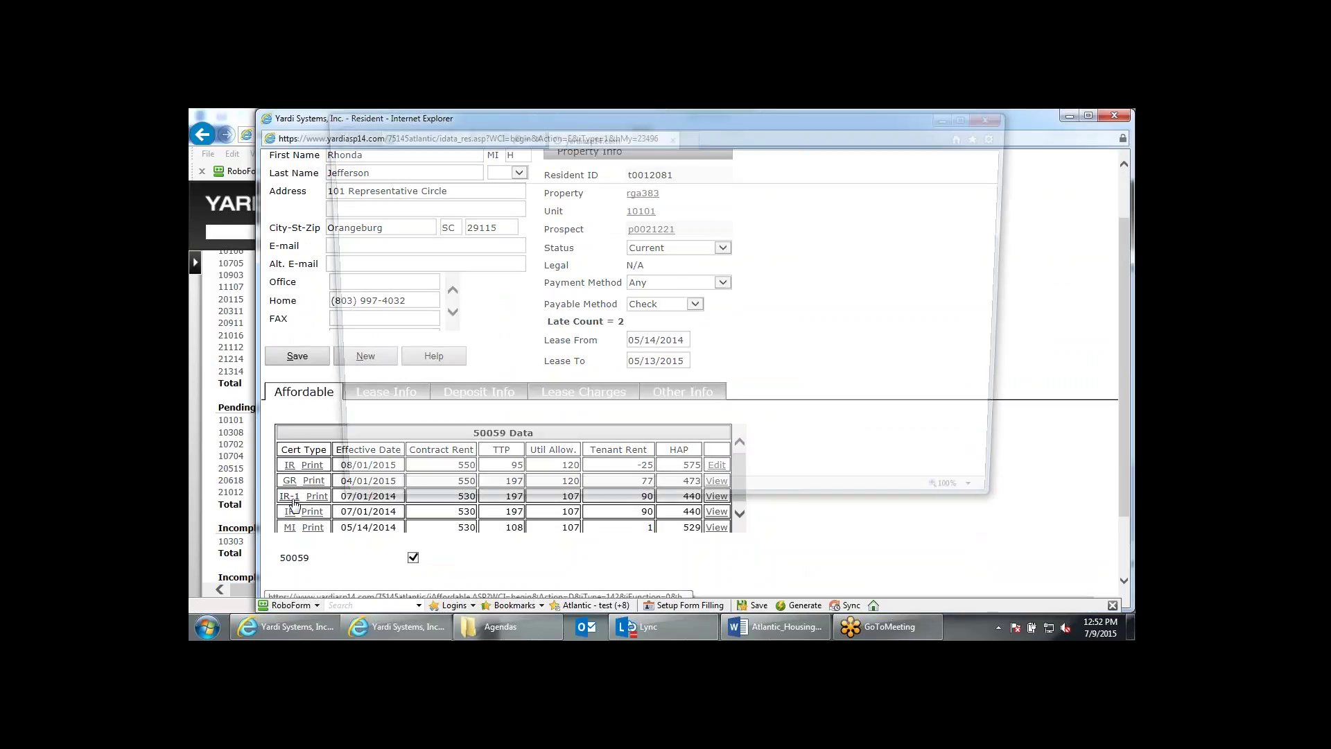
# Review the notice dates 01/01/2015 and 02/01/2015, then close the 50059 form.
pyautogui.scroll(-10, 859, 380)
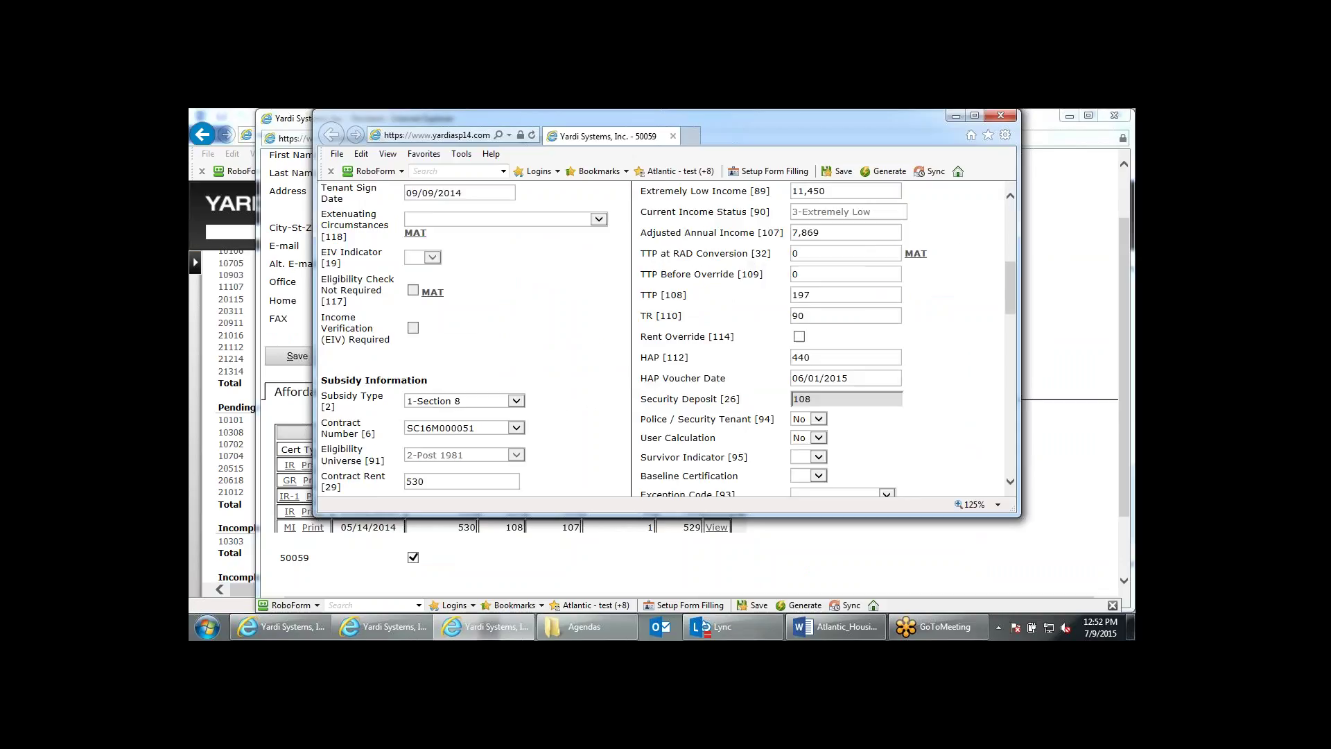
pyautogui.click(812, 418)
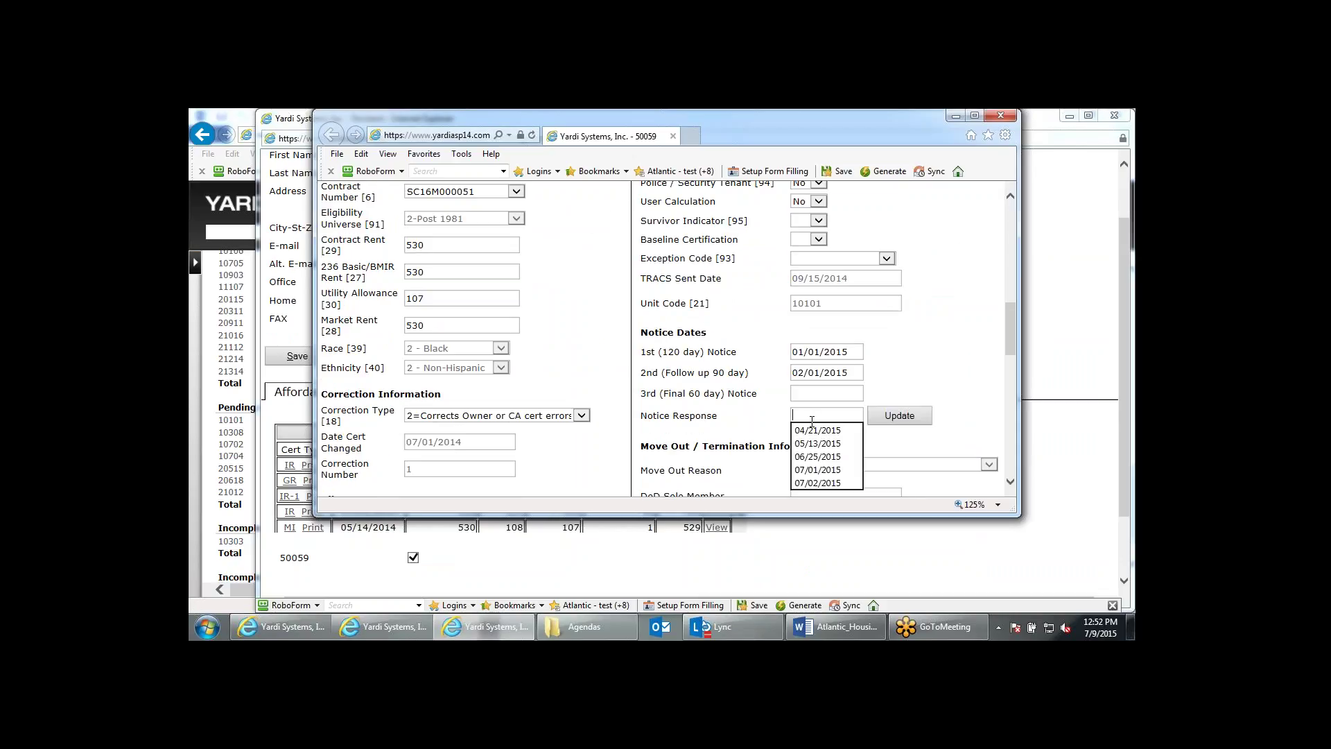
pyautogui.click(856, 356)
pyautogui.press('Tab')
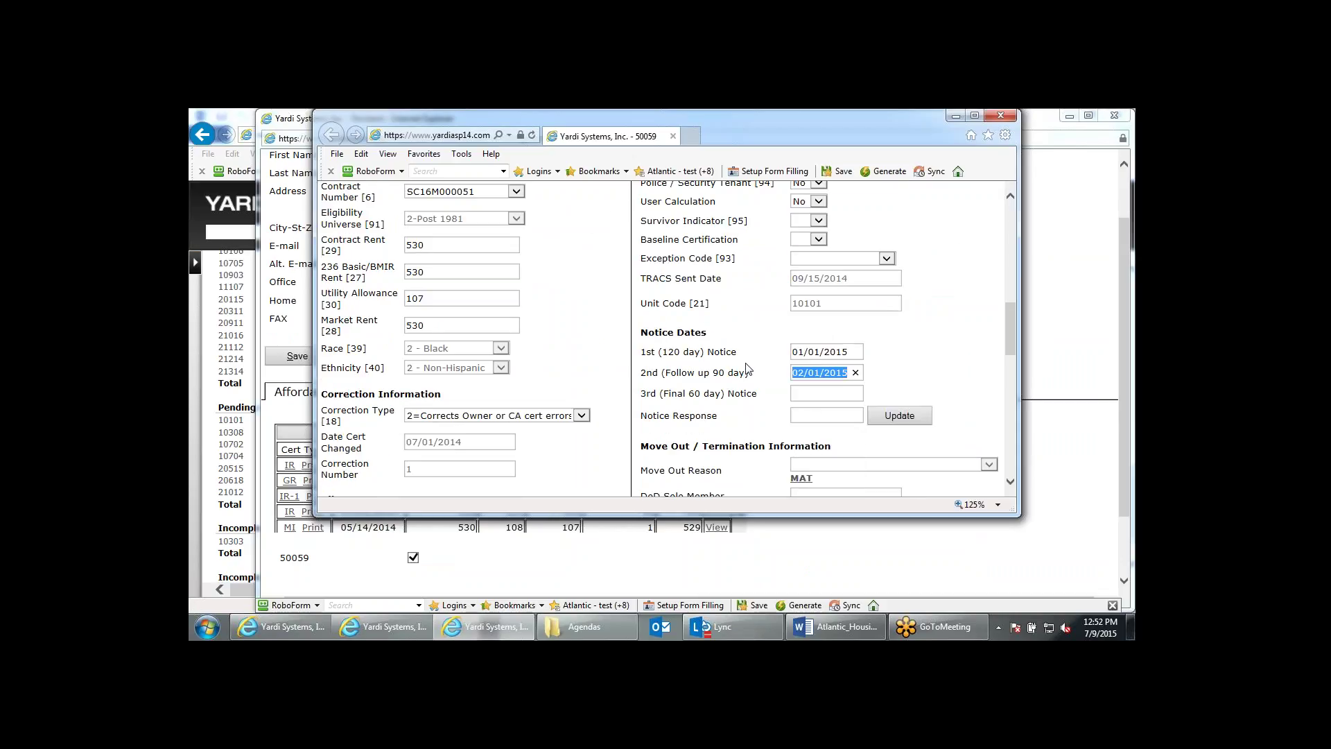
pyautogui.click(817, 421)
pyautogui.click(936, 352)
pyautogui.scroll(1, 939, 356)
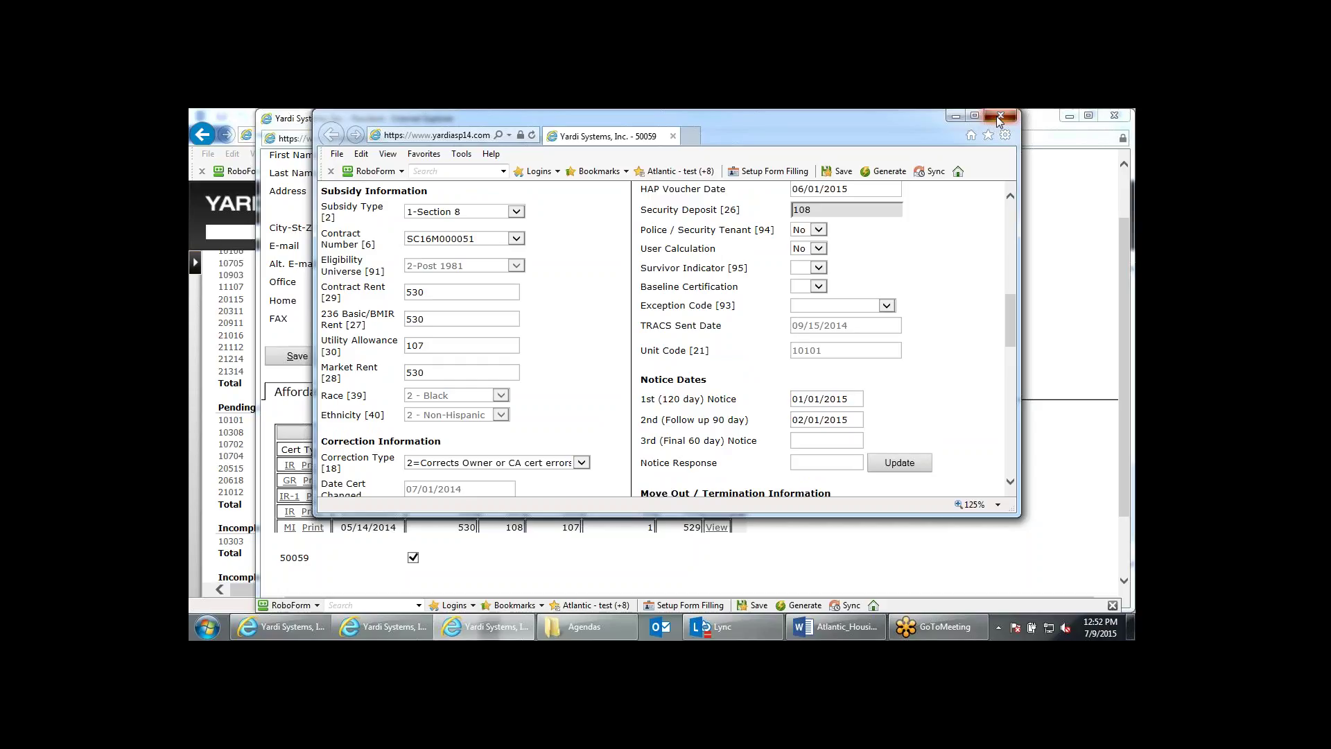
pyautogui.click(996, 115)
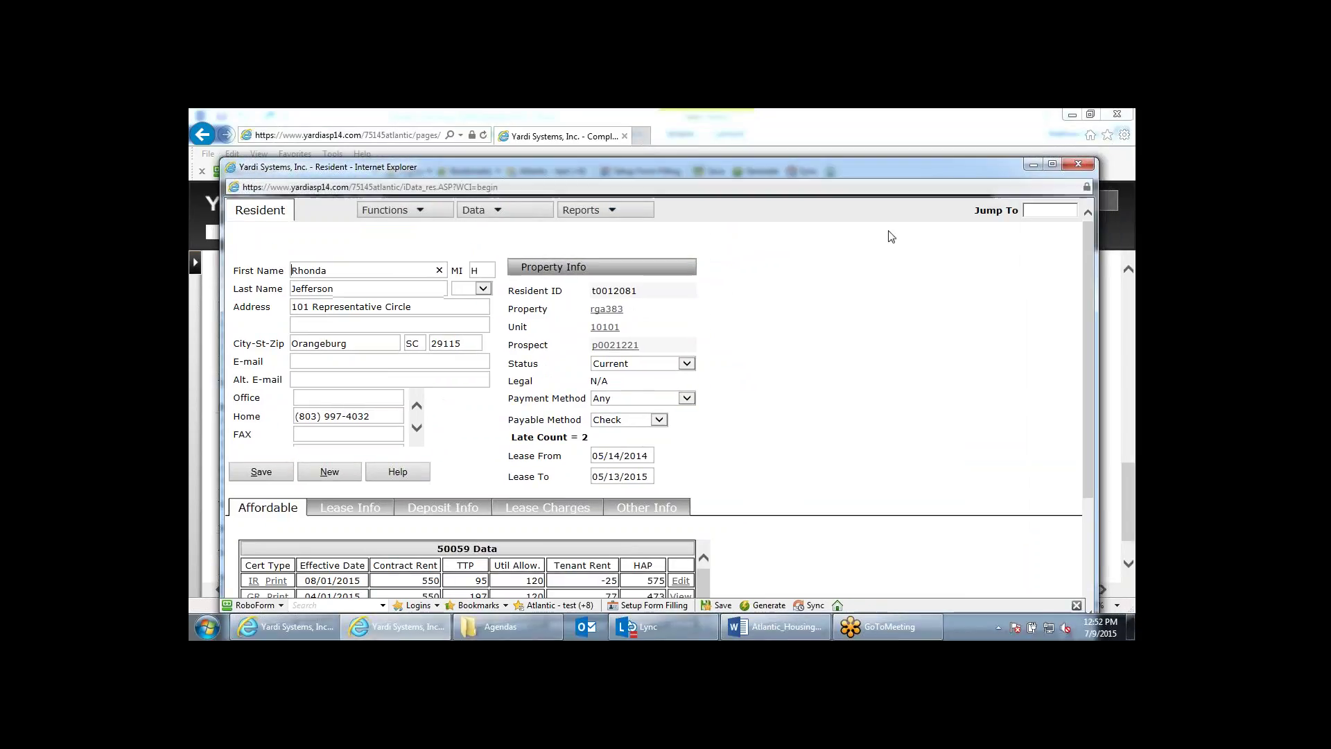
# Close the unit 10101 resident record and go to Affordable Monthly Procedures.
pyautogui.scroll(-5, 858, 387)
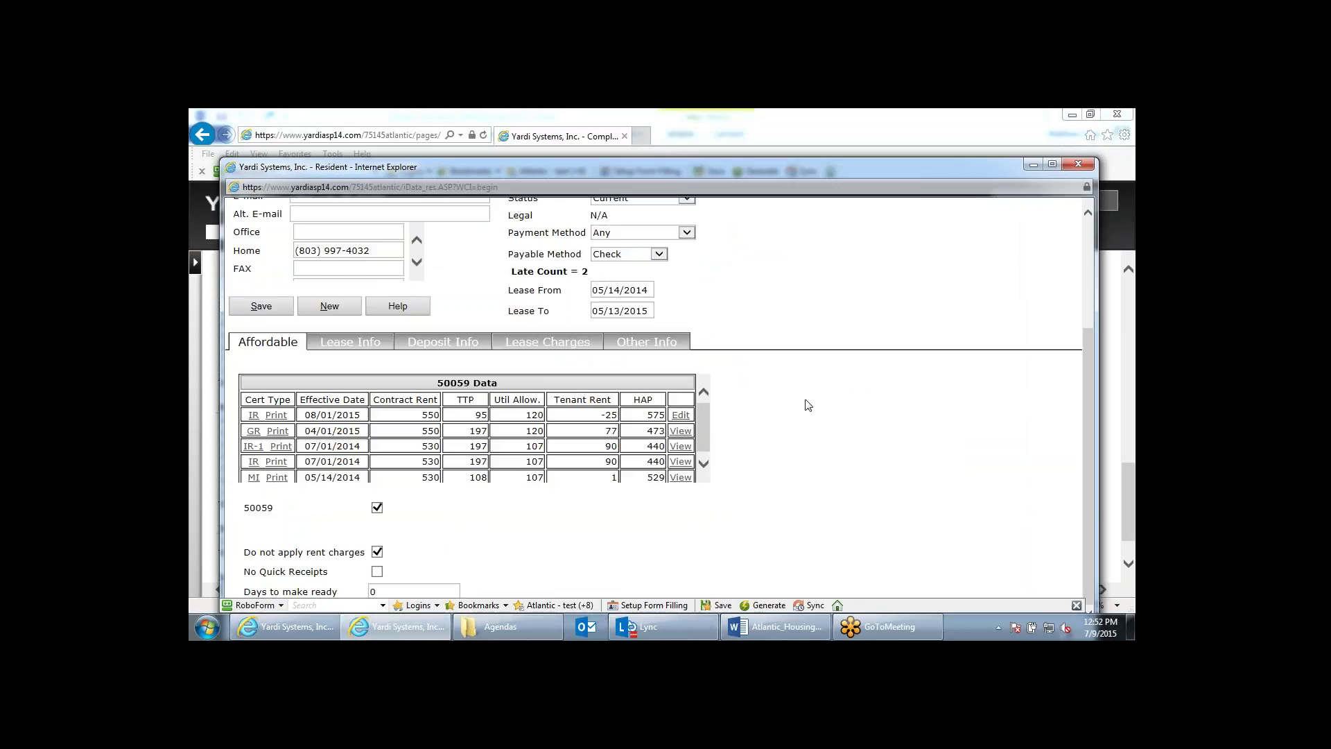
pyautogui.scroll(2, 373, 449)
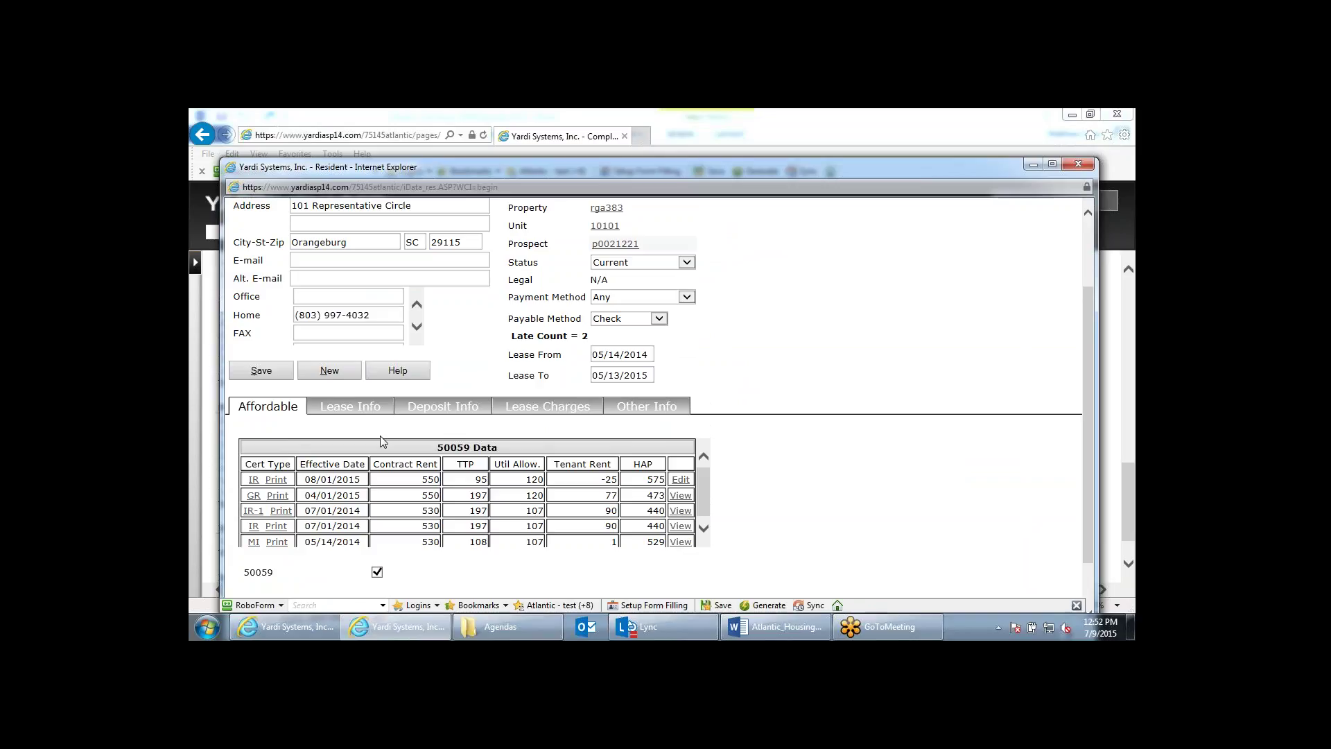
pyautogui.click(1076, 166)
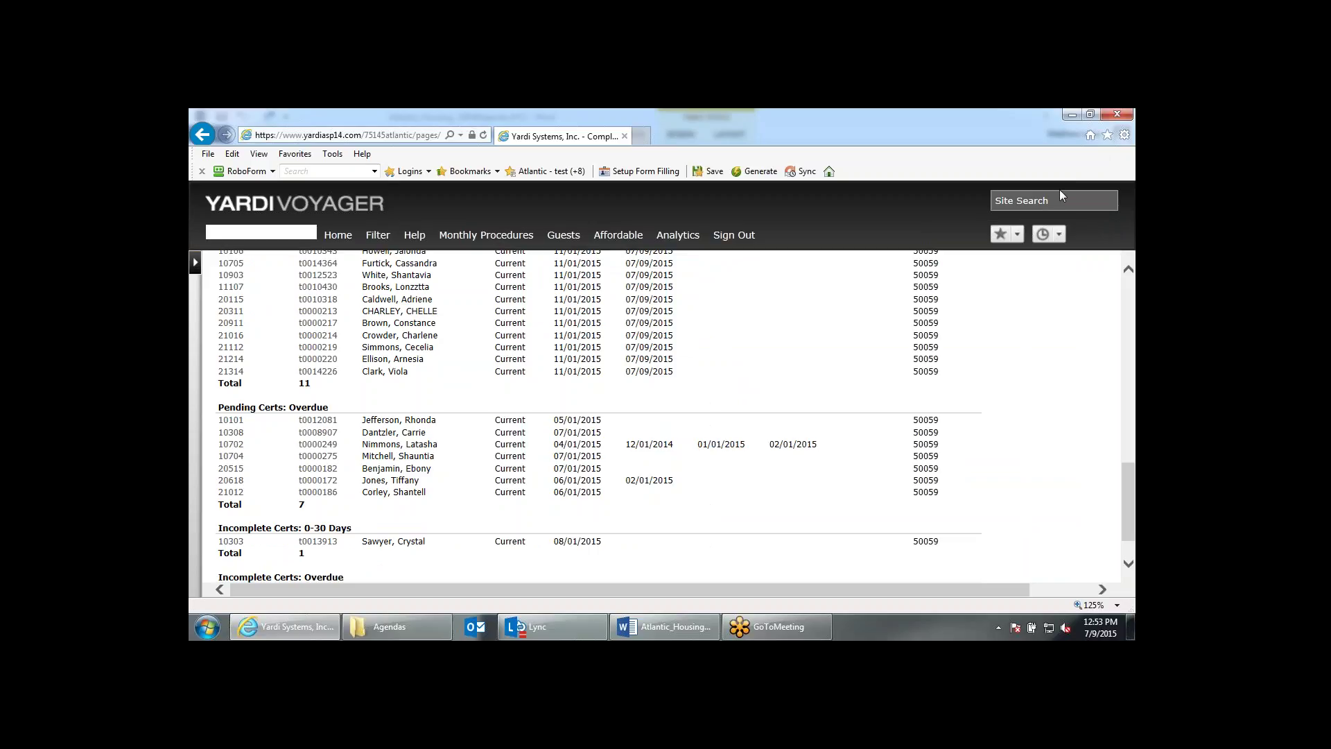
pyautogui.scroll(1, 851, 357)
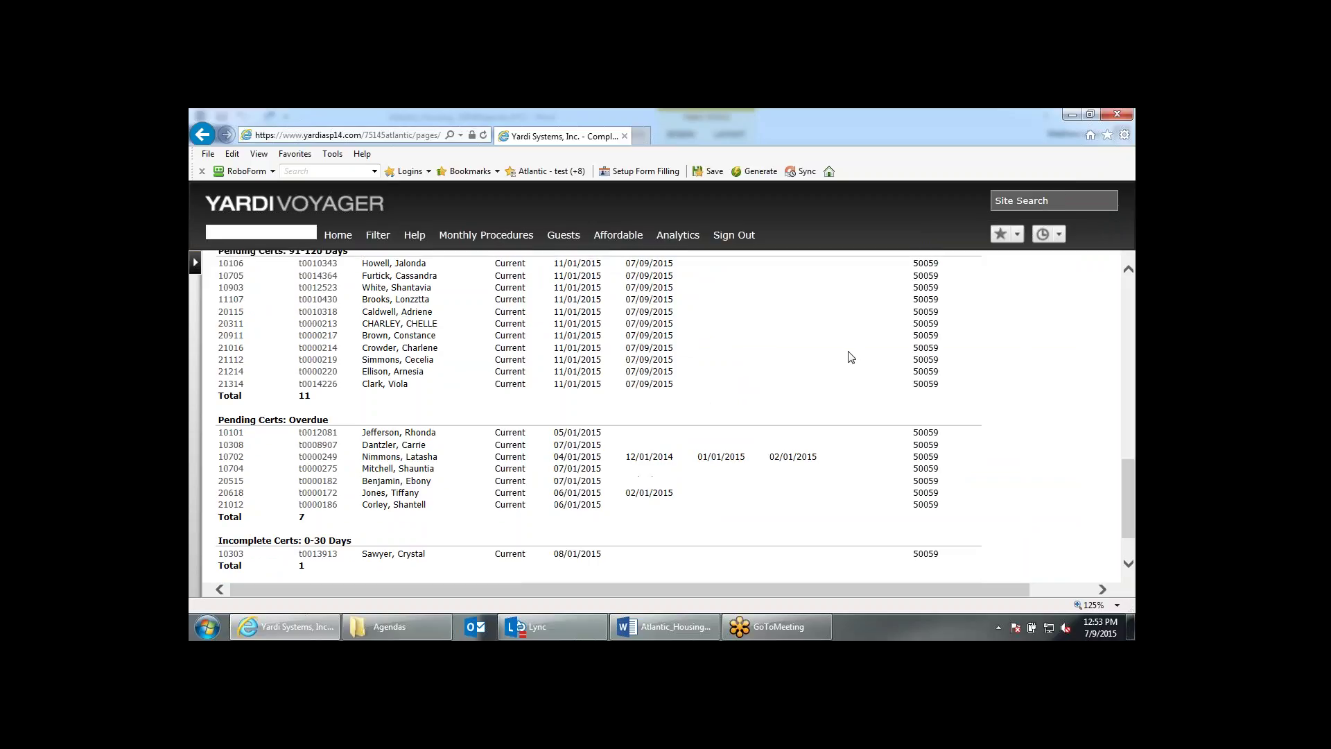
pyautogui.scroll(10, 850, 357)
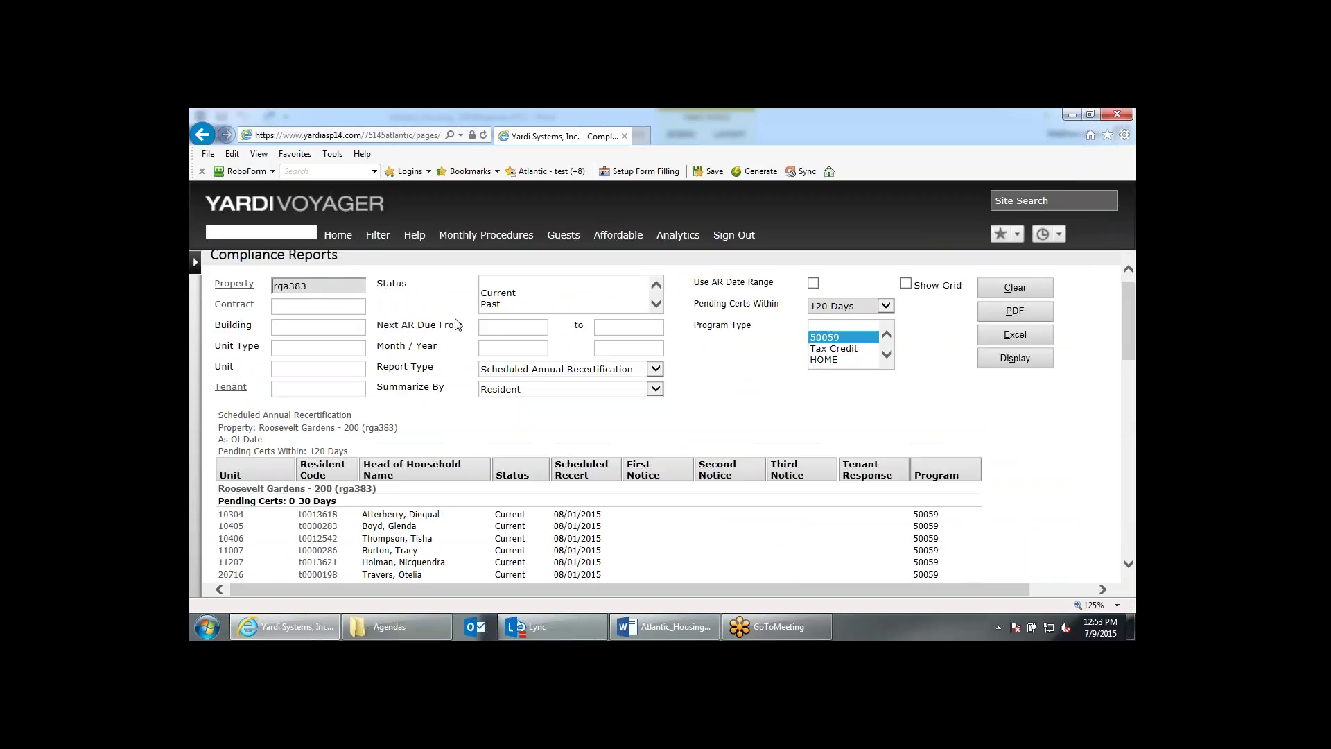
pyautogui.click(464, 236)
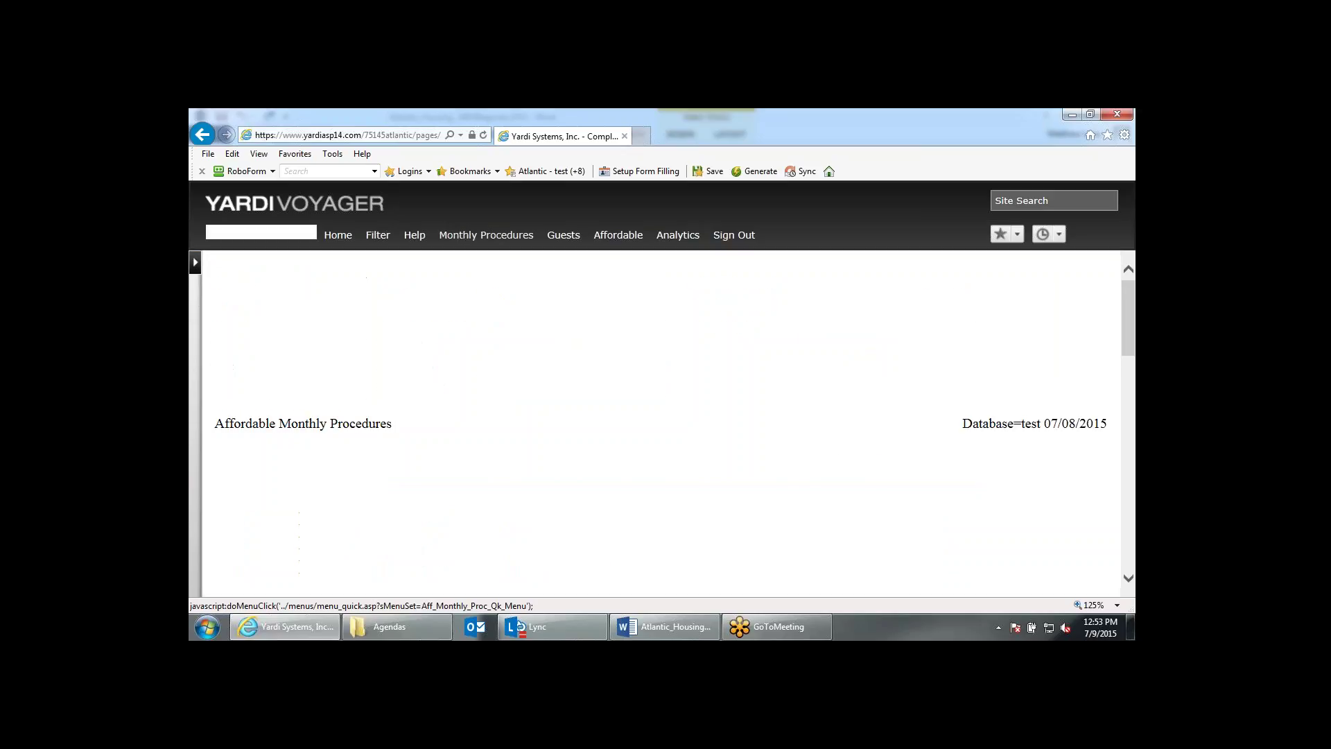
pyautogui.click(686, 340)
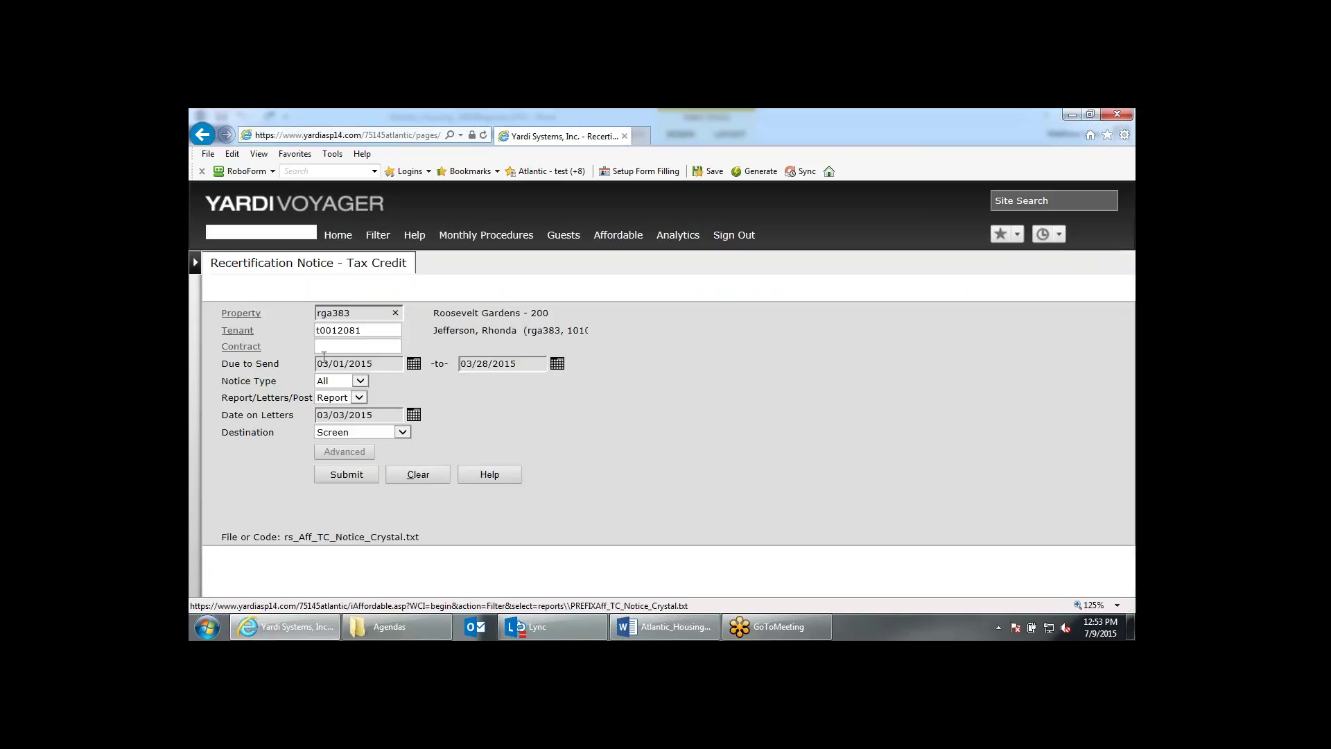
pyautogui.click(368, 364)
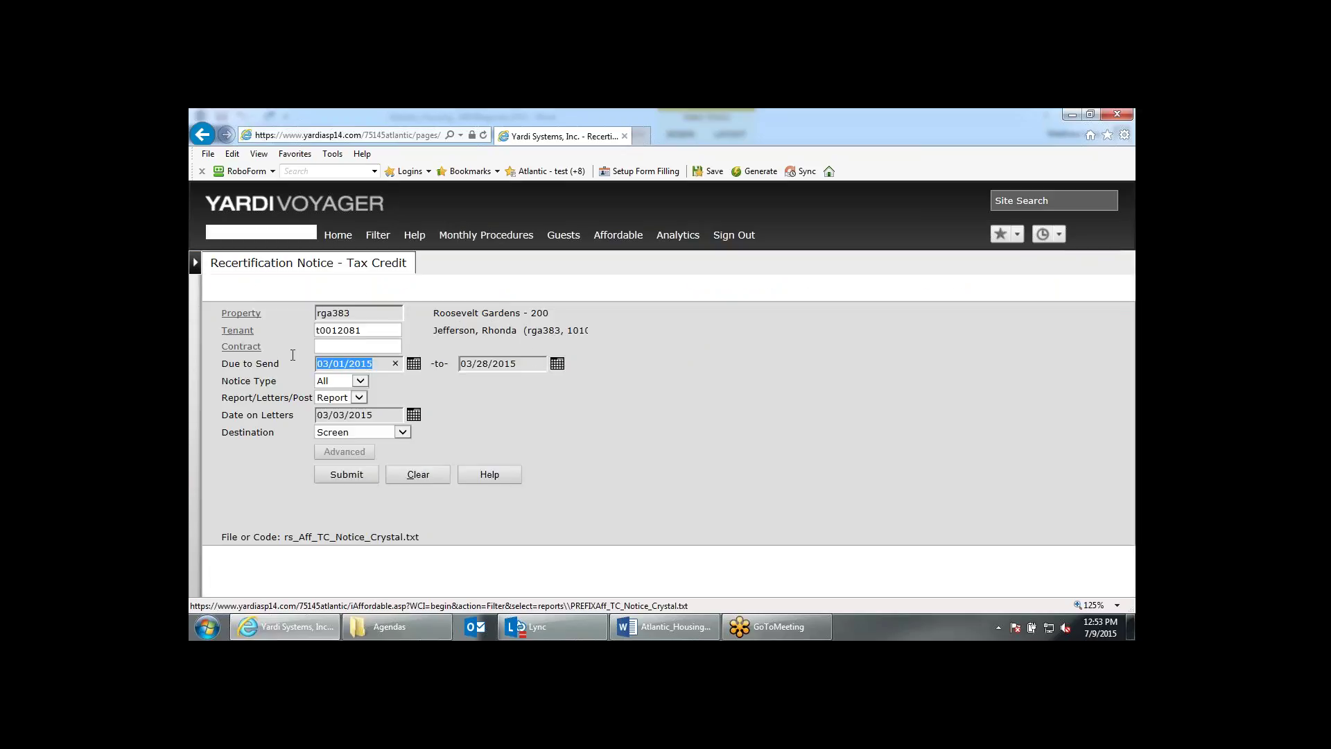
pyautogui.click(517, 364)
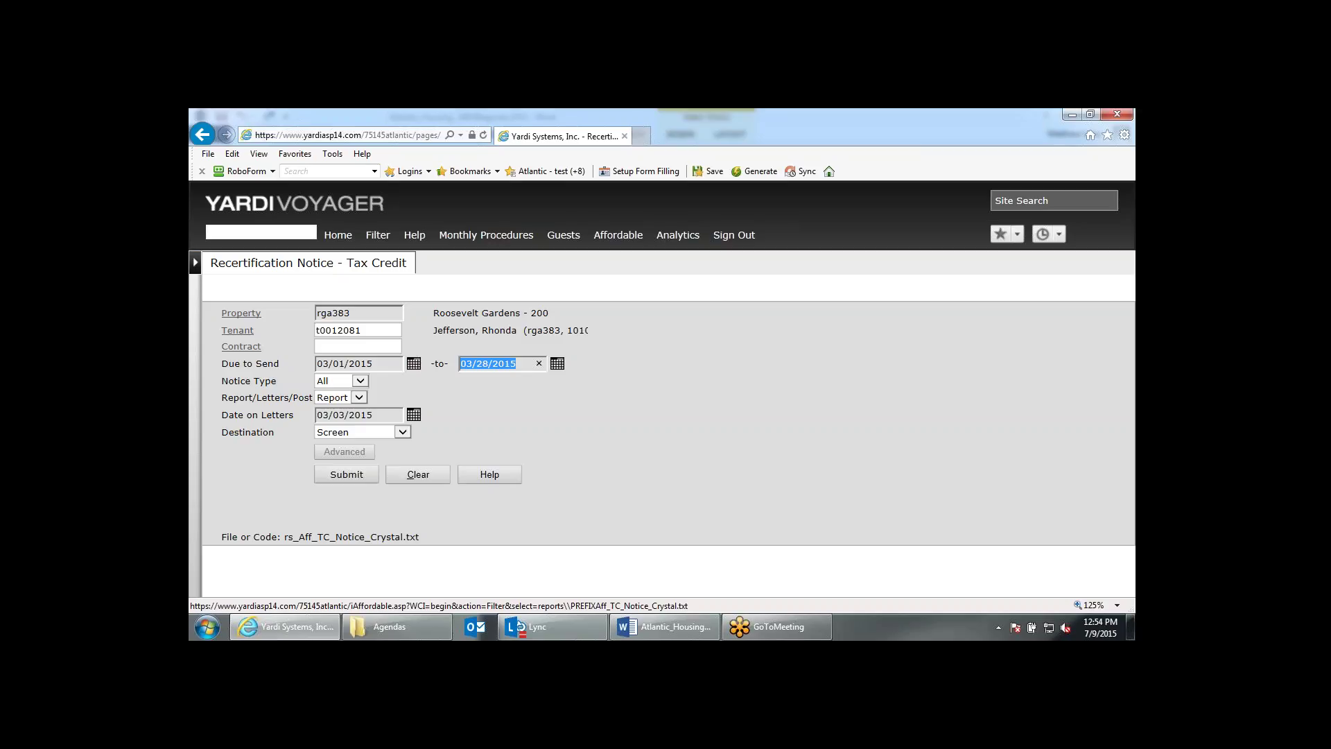
pyautogui.moveTo(378, 331); pyautogui.dragTo(275, 331)
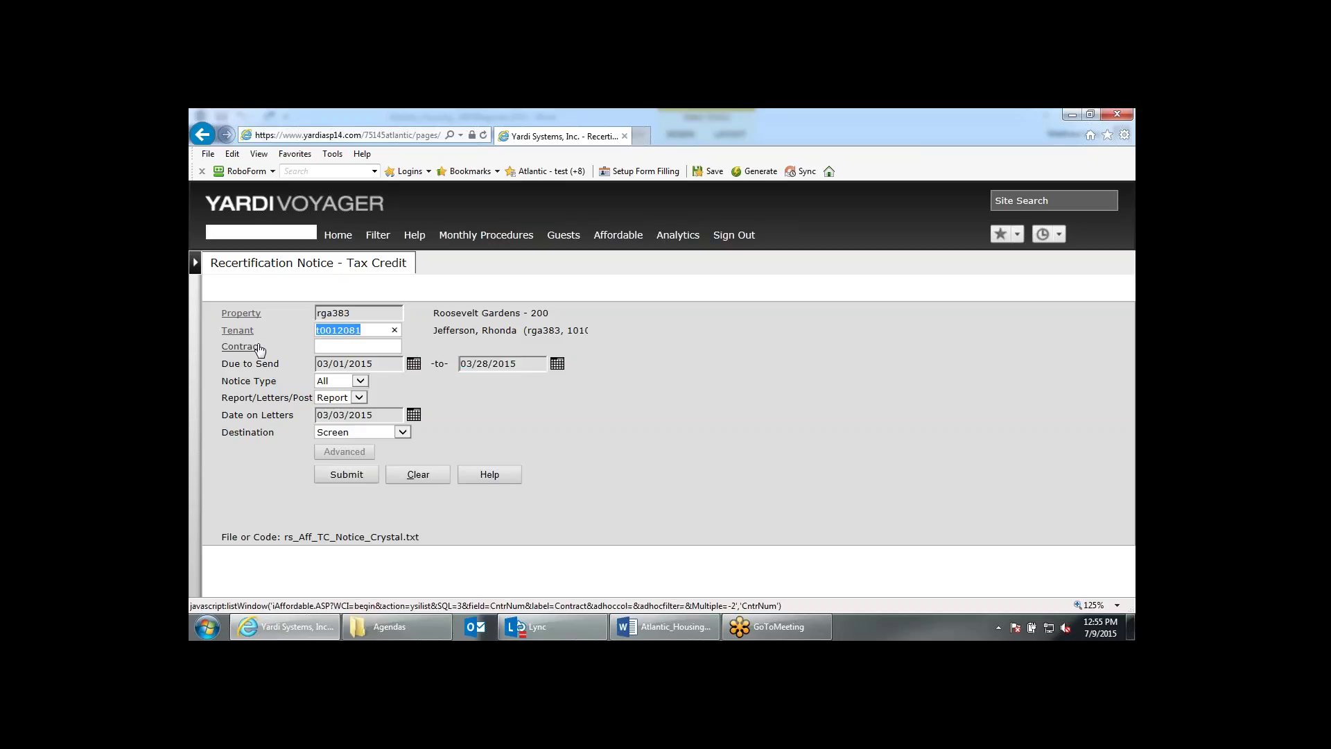
pyautogui.click(797, 477)
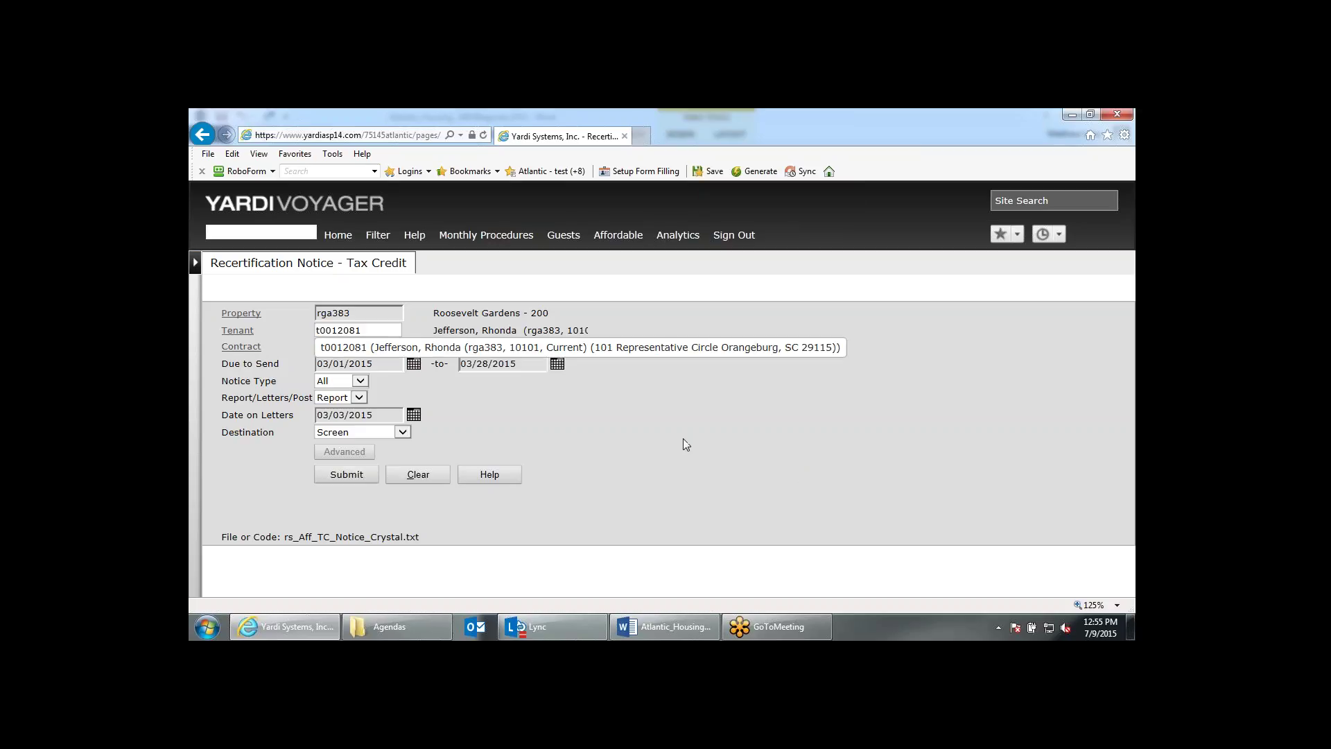
pyautogui.click(504, 235)
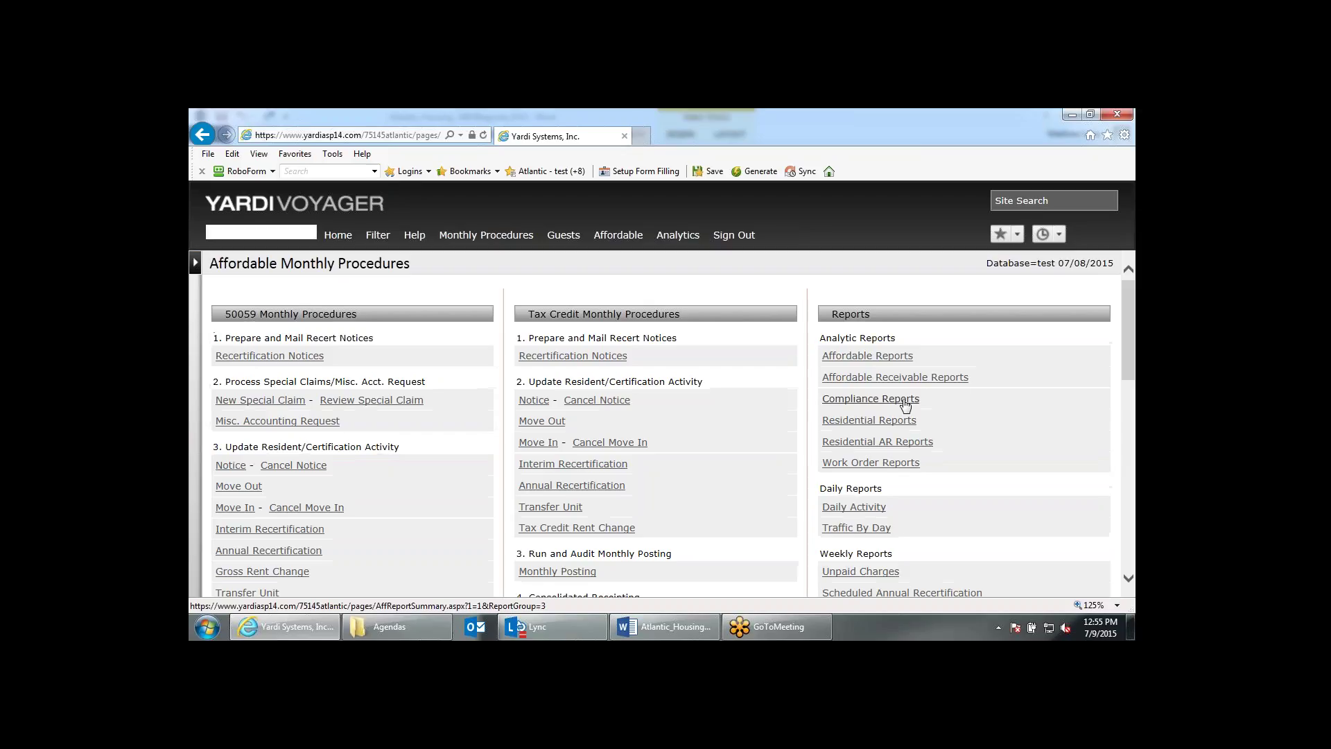
# Display the Scheduled Annual Recertification compliance report, scrolled to its 7 overdue pending certs.
pyautogui.click(899, 401)
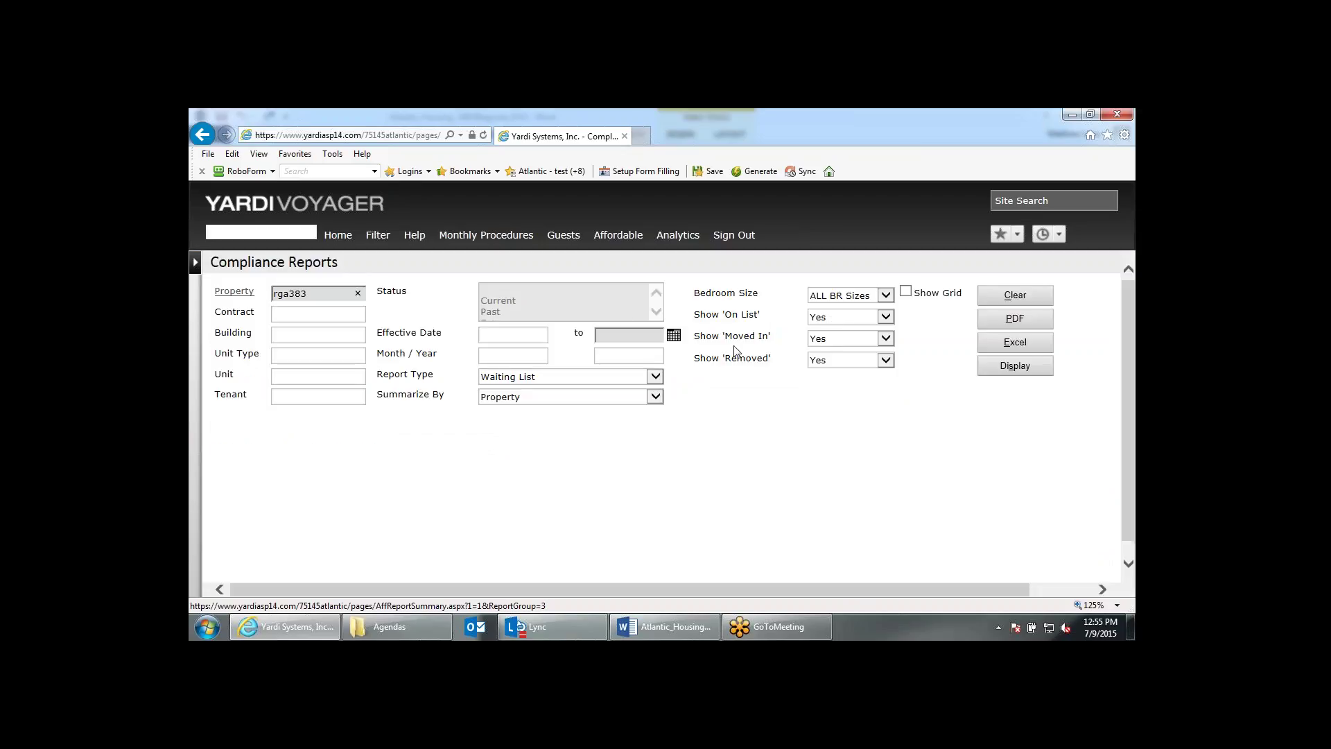
pyautogui.click(655, 376)
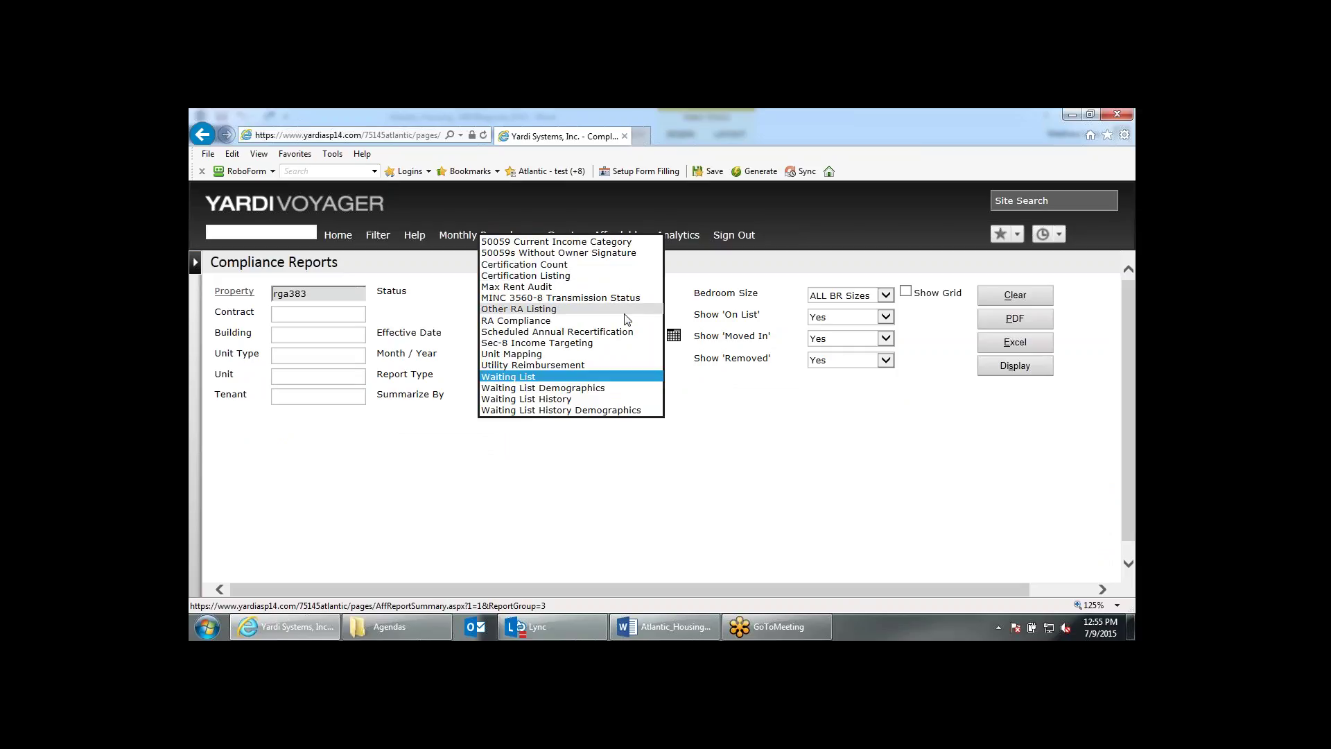
pyautogui.click(626, 331)
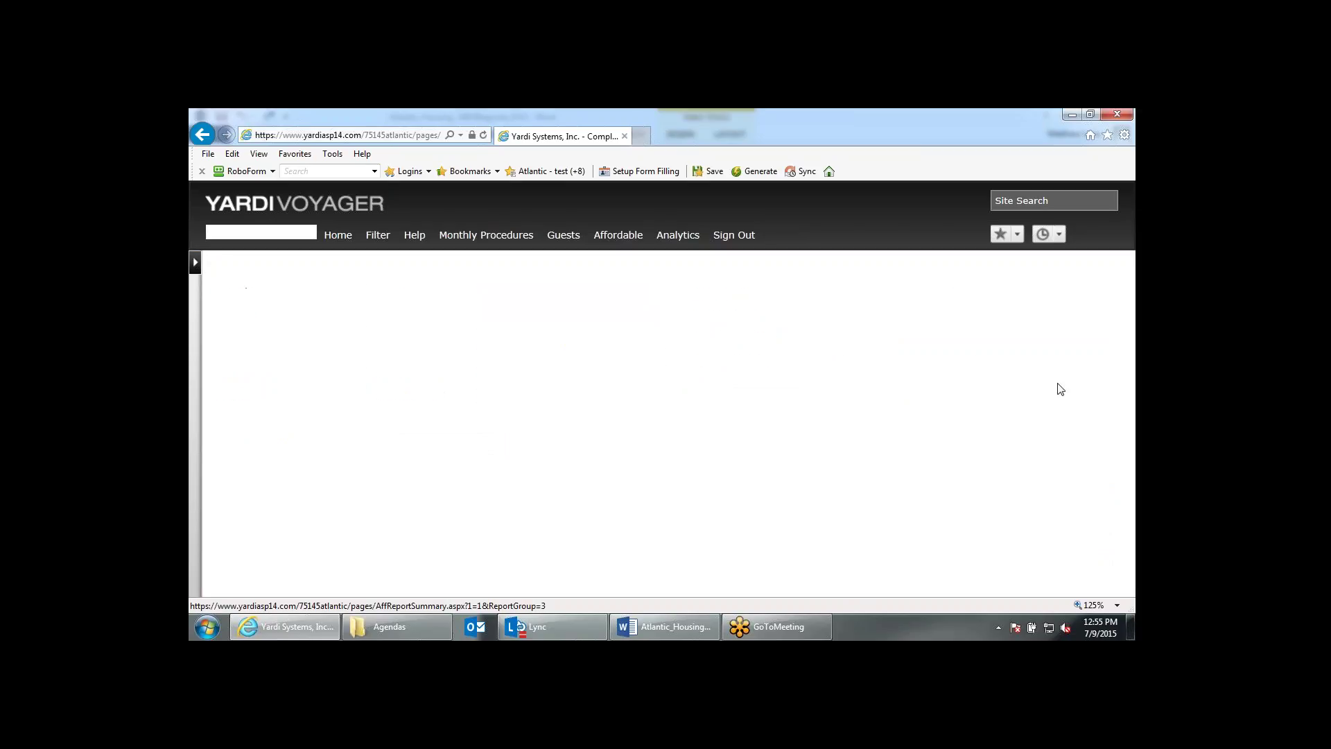
pyautogui.click(1027, 374)
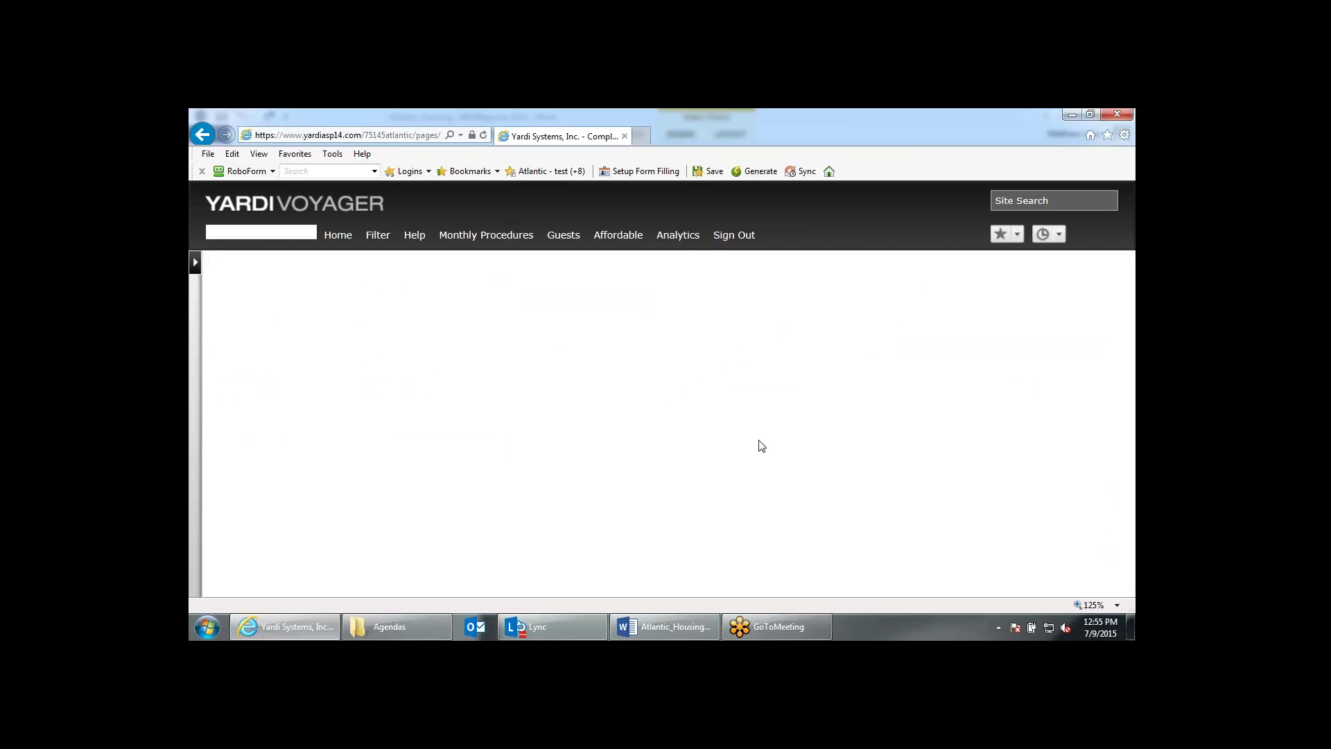
pyautogui.scroll(-1, 761, 446)
pyautogui.scroll(-4, 762, 446)
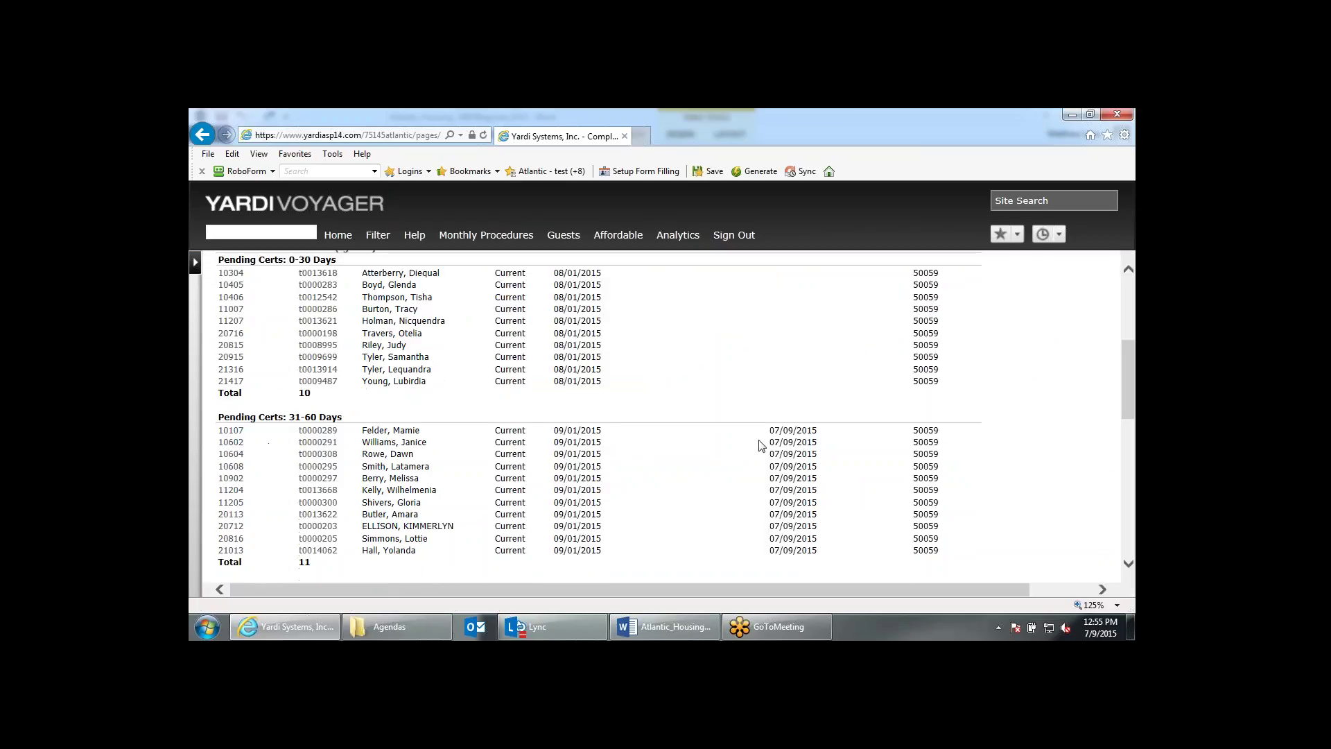
pyautogui.scroll(-7, 762, 446)
pyautogui.scroll(-2, 761, 446)
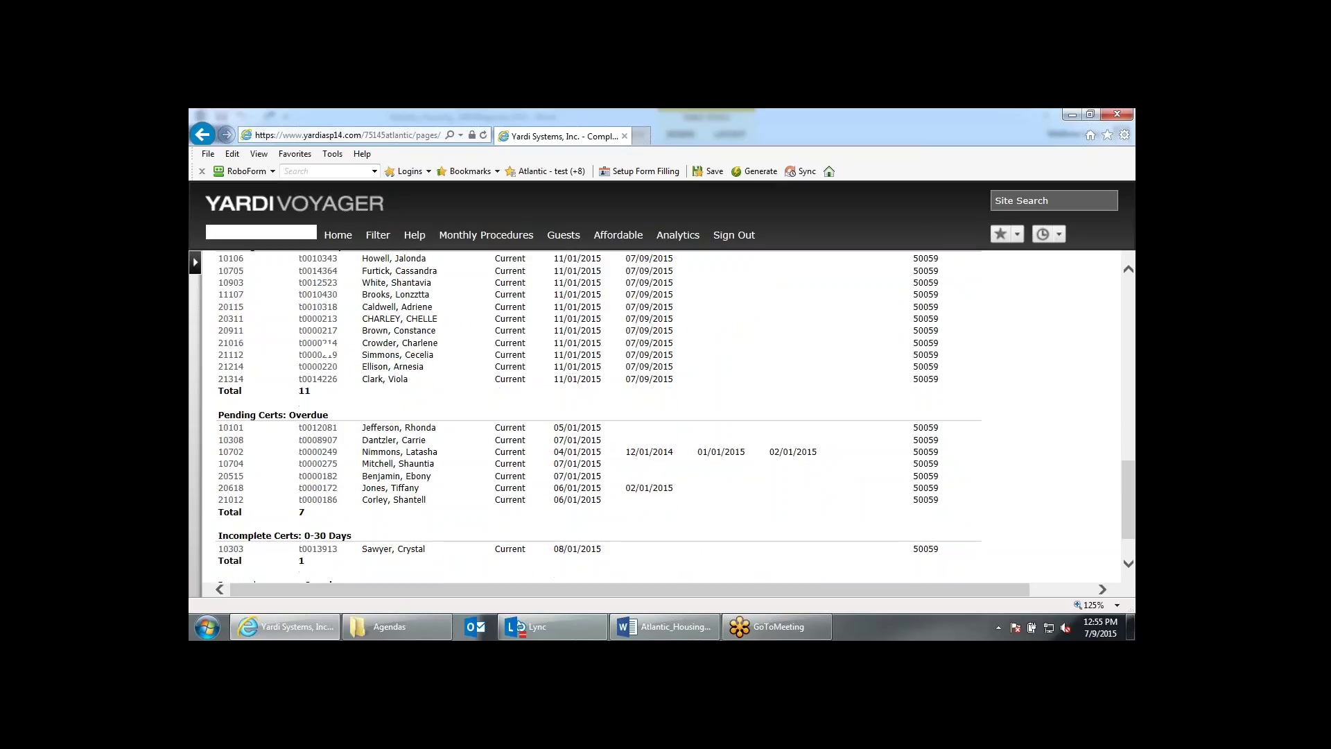
# Open the first overdue resident's record and its GR certification dated 04/01/2015.
pyautogui.click(328, 432)
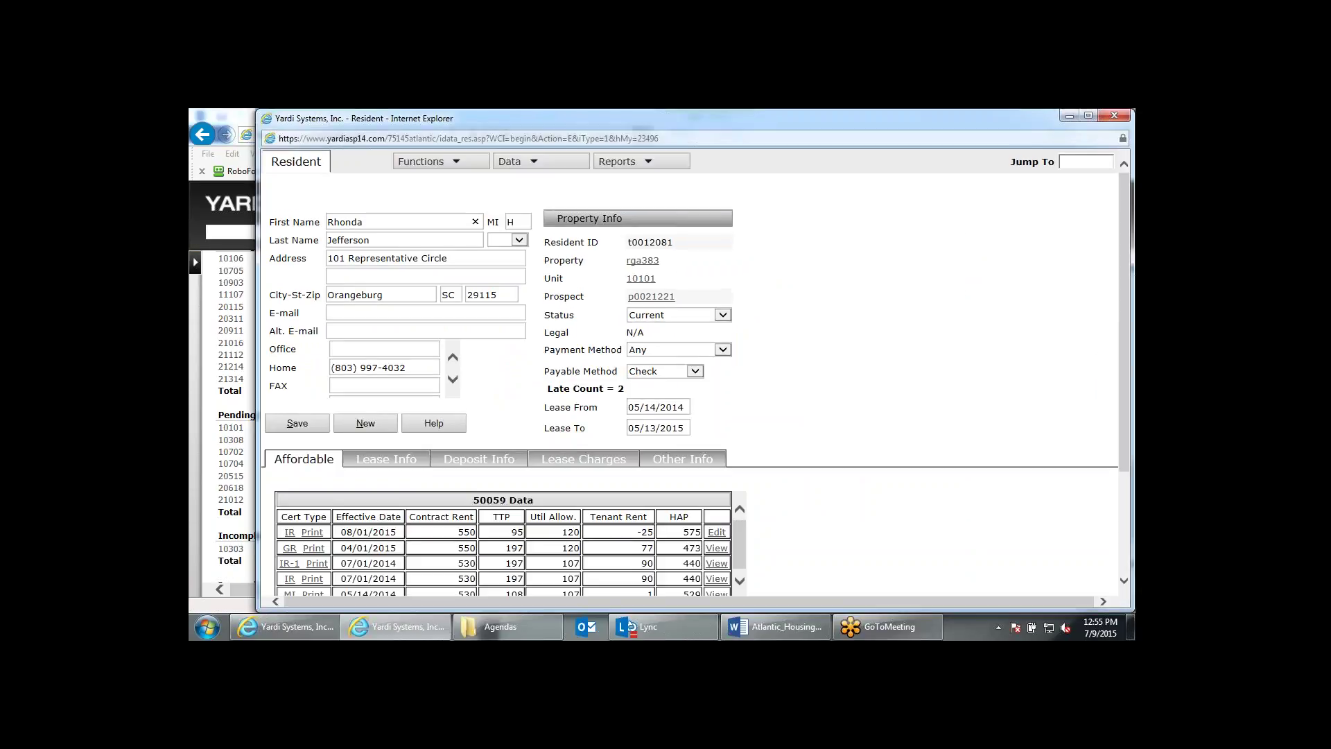
pyautogui.scroll(-2, 294, 485)
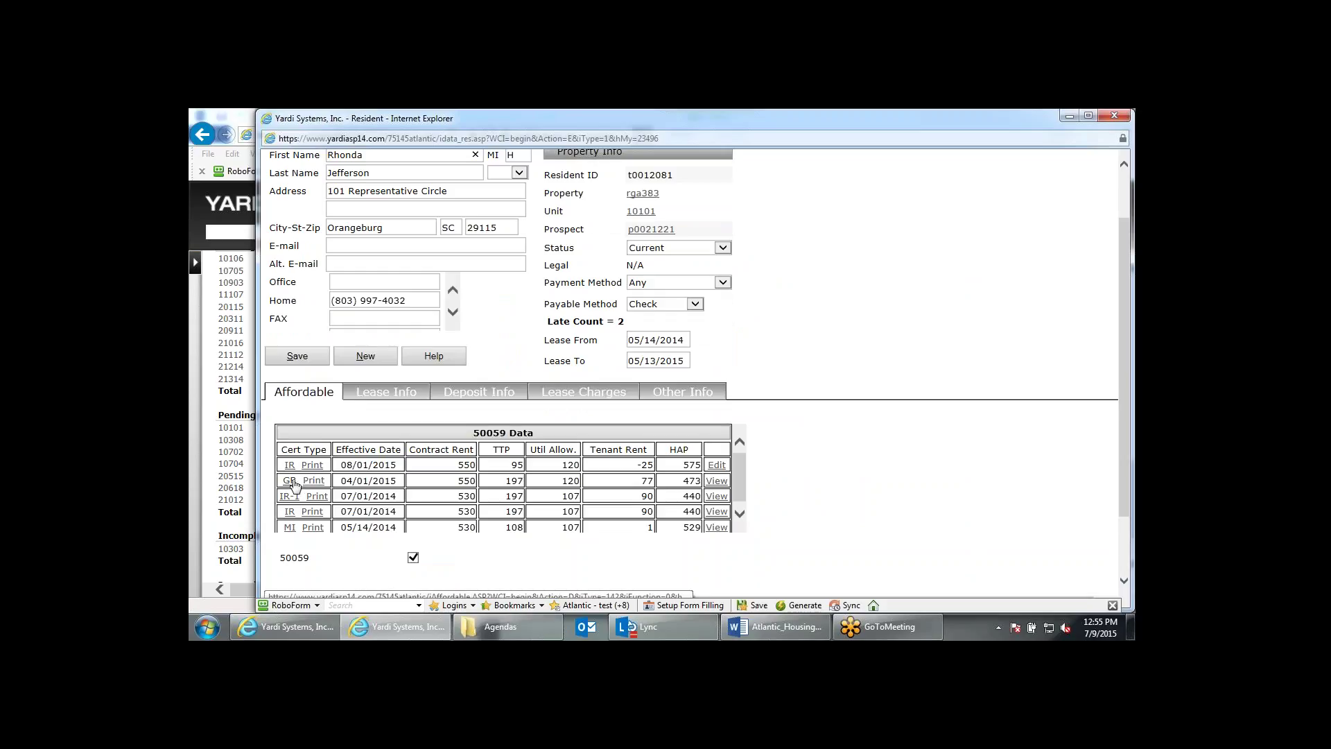
pyautogui.click(291, 481)
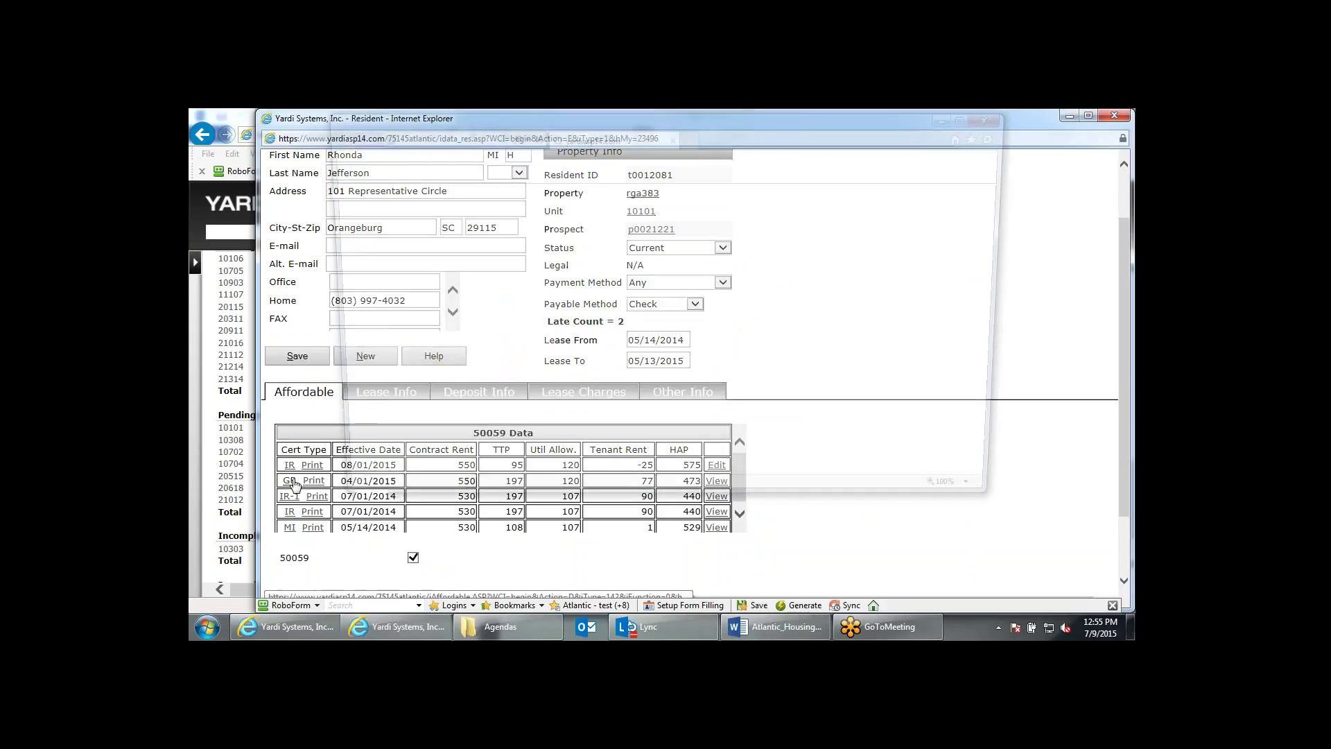
# Highlight the 1st (120 day) notice date and its label under Notice Dates.
pyautogui.scroll(-10, 798, 368)
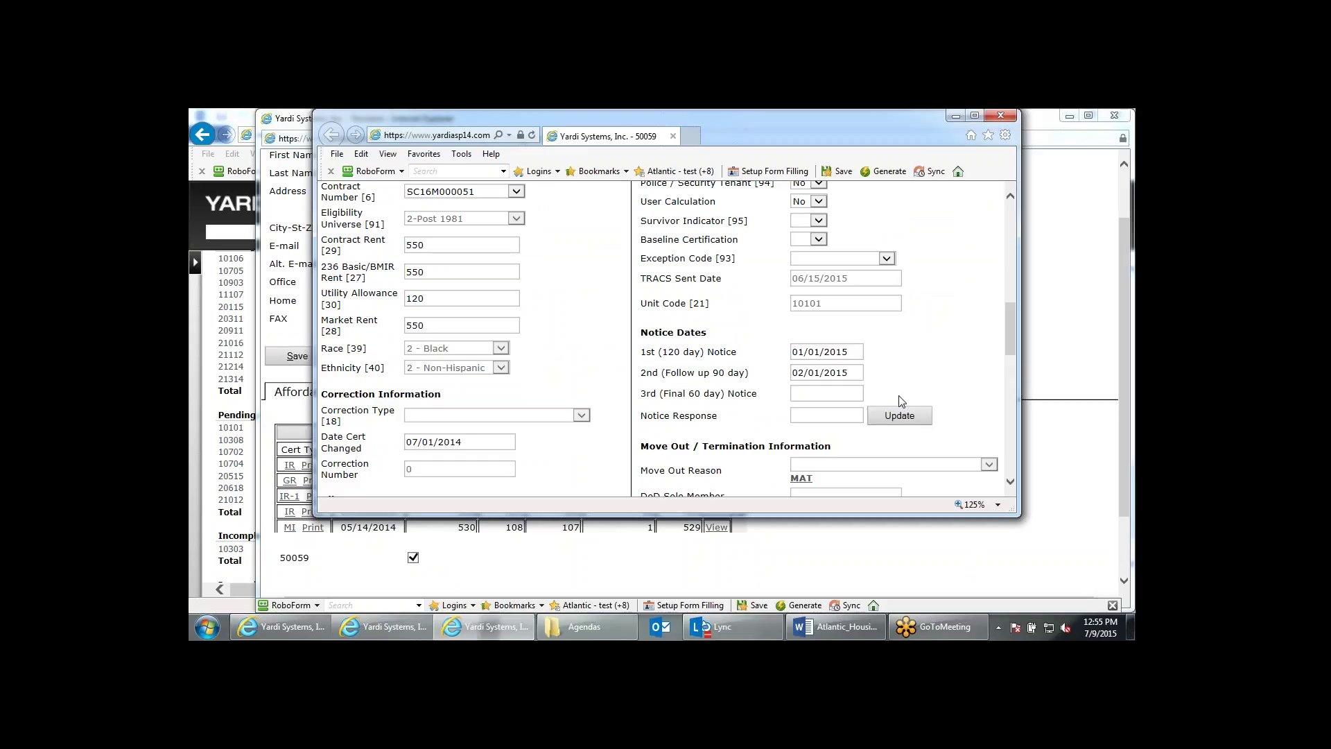
pyautogui.scroll(8, 901, 400)
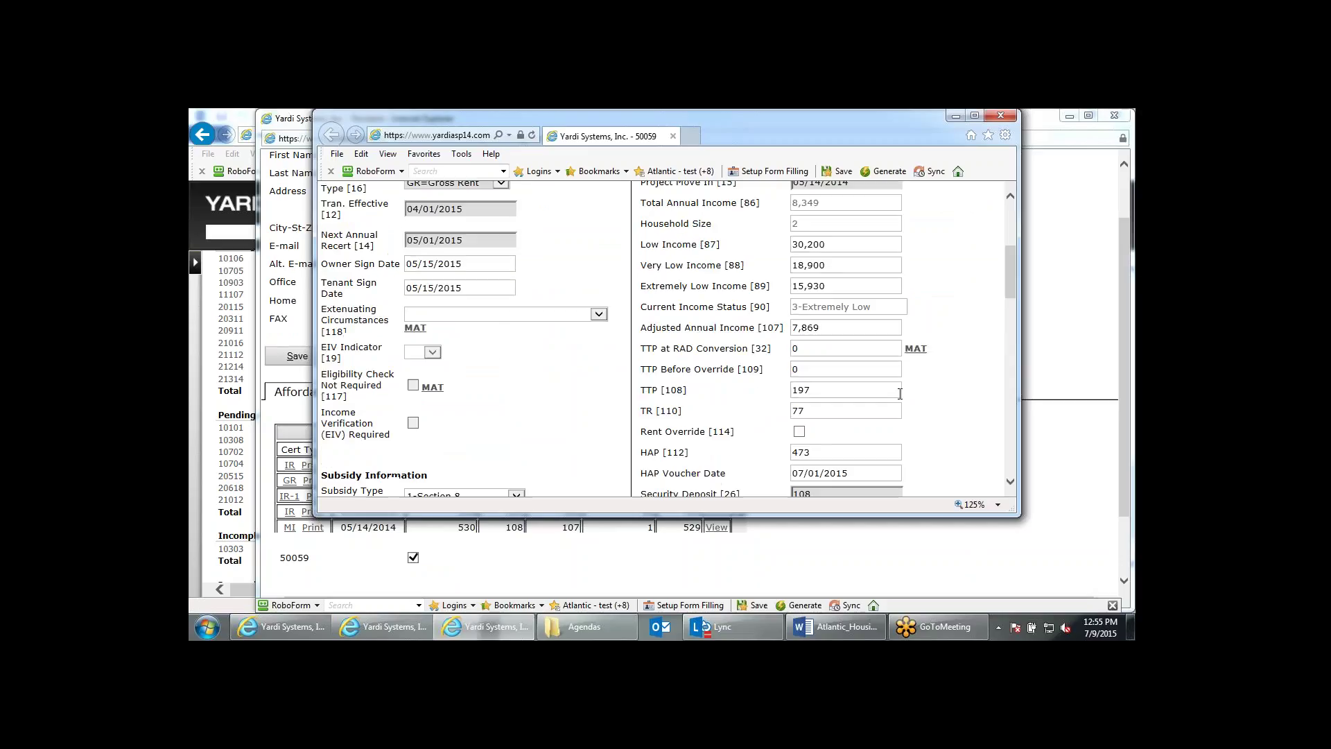
pyautogui.scroll(-6, 901, 401)
pyautogui.scroll(-4, 900, 356)
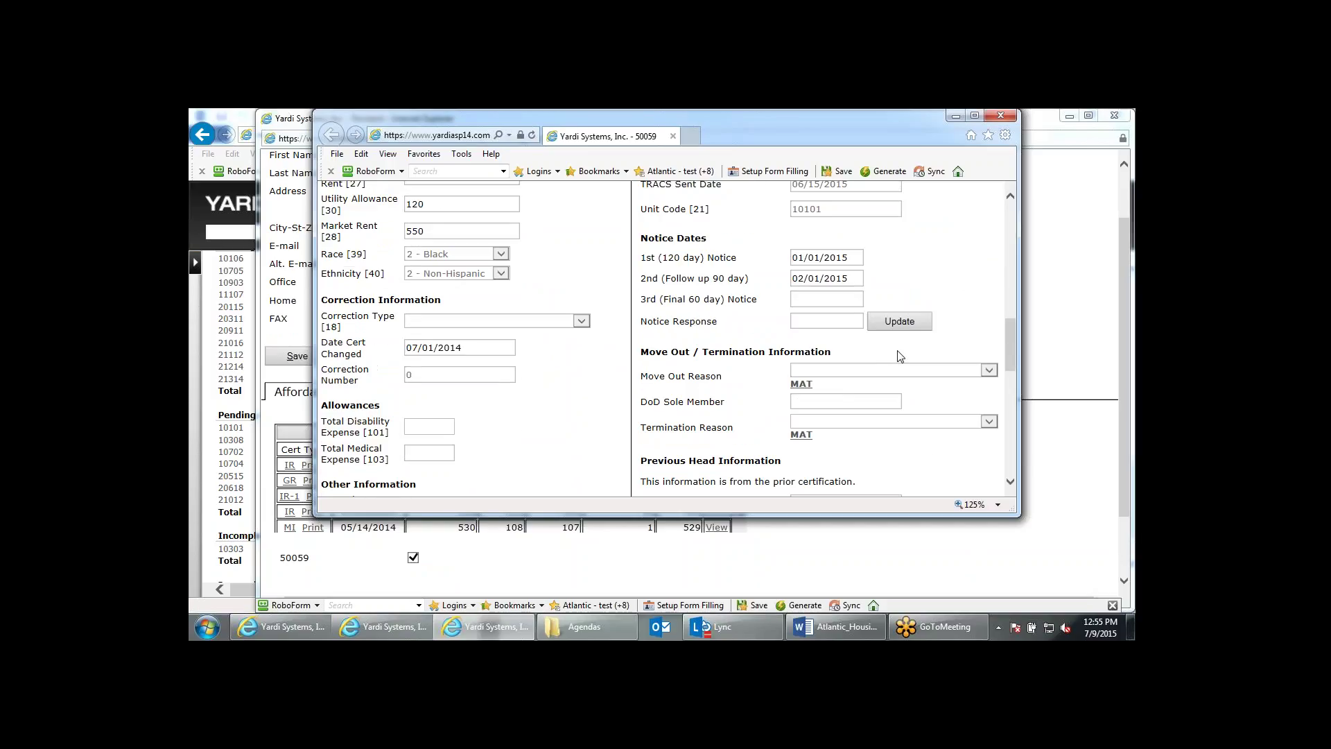
pyautogui.moveTo(849, 258); pyautogui.dragTo(791, 280)
pyautogui.click(885, 274)
pyautogui.moveTo(821, 257); pyautogui.dragTo(816, 257)
pyautogui.scroll(10, 837, 244)
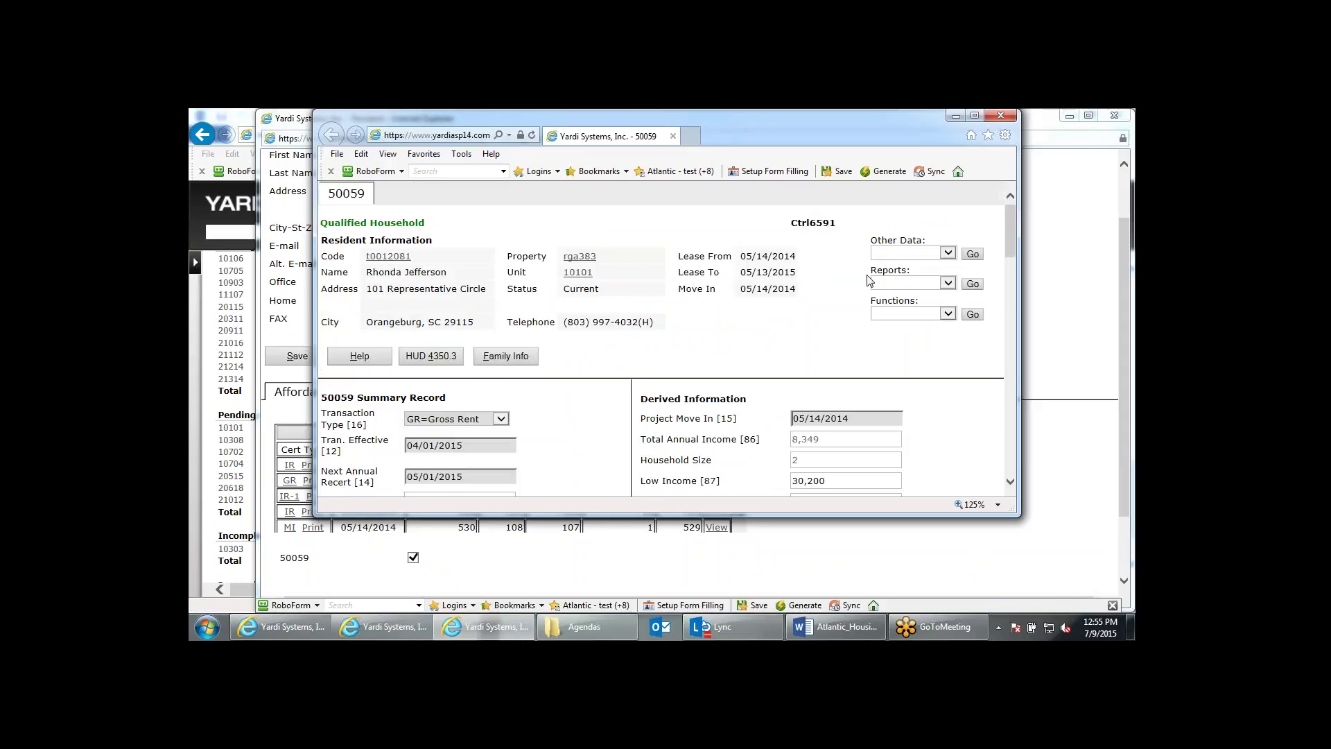
pyautogui.scroll(-10, 866, 285)
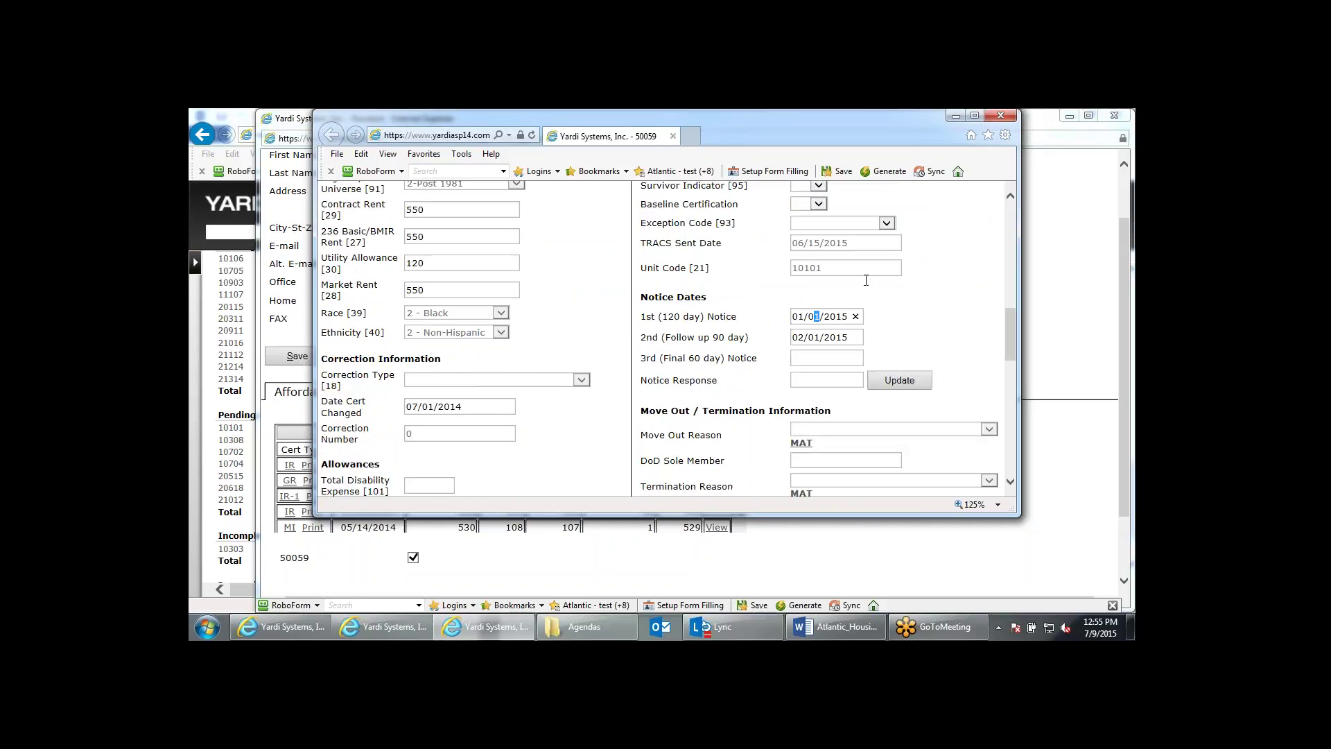
pyautogui.tripleClick(676, 257)
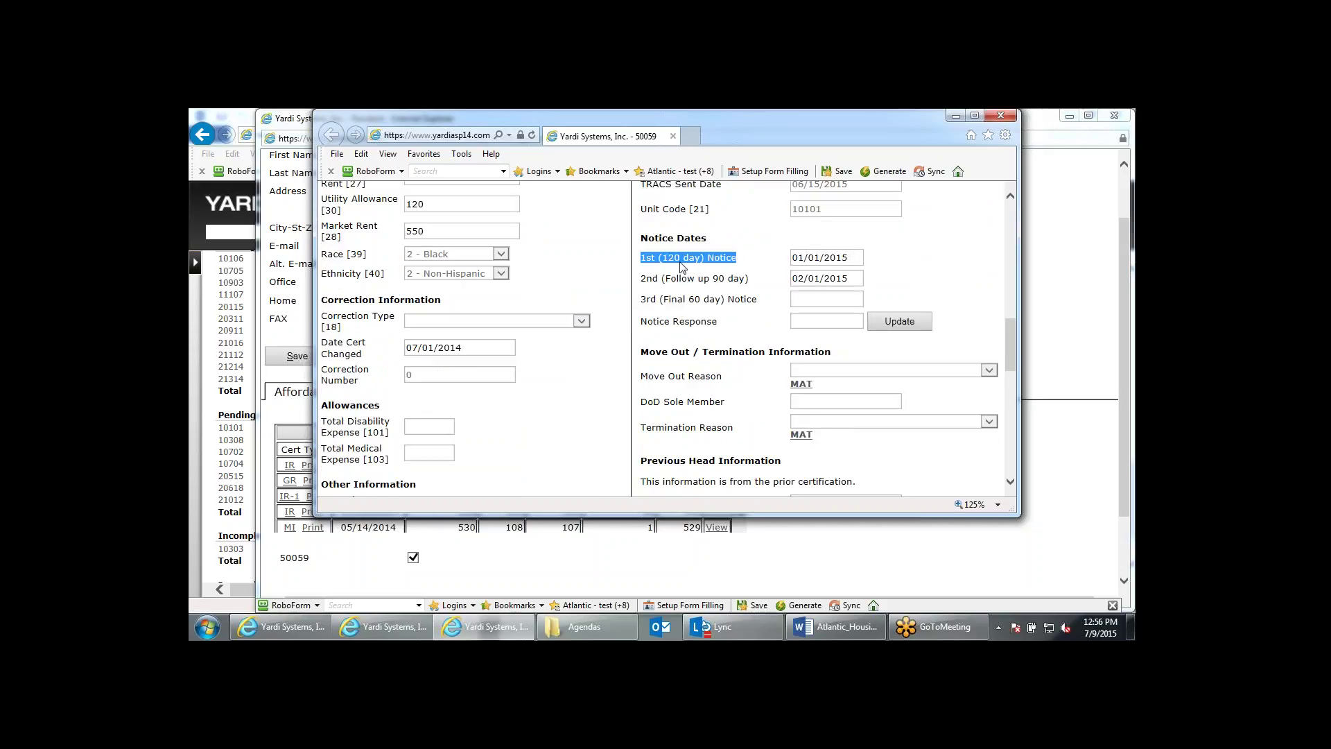
pyautogui.scroll(1, 726, 276)
pyautogui.scroll(9, 665, 340)
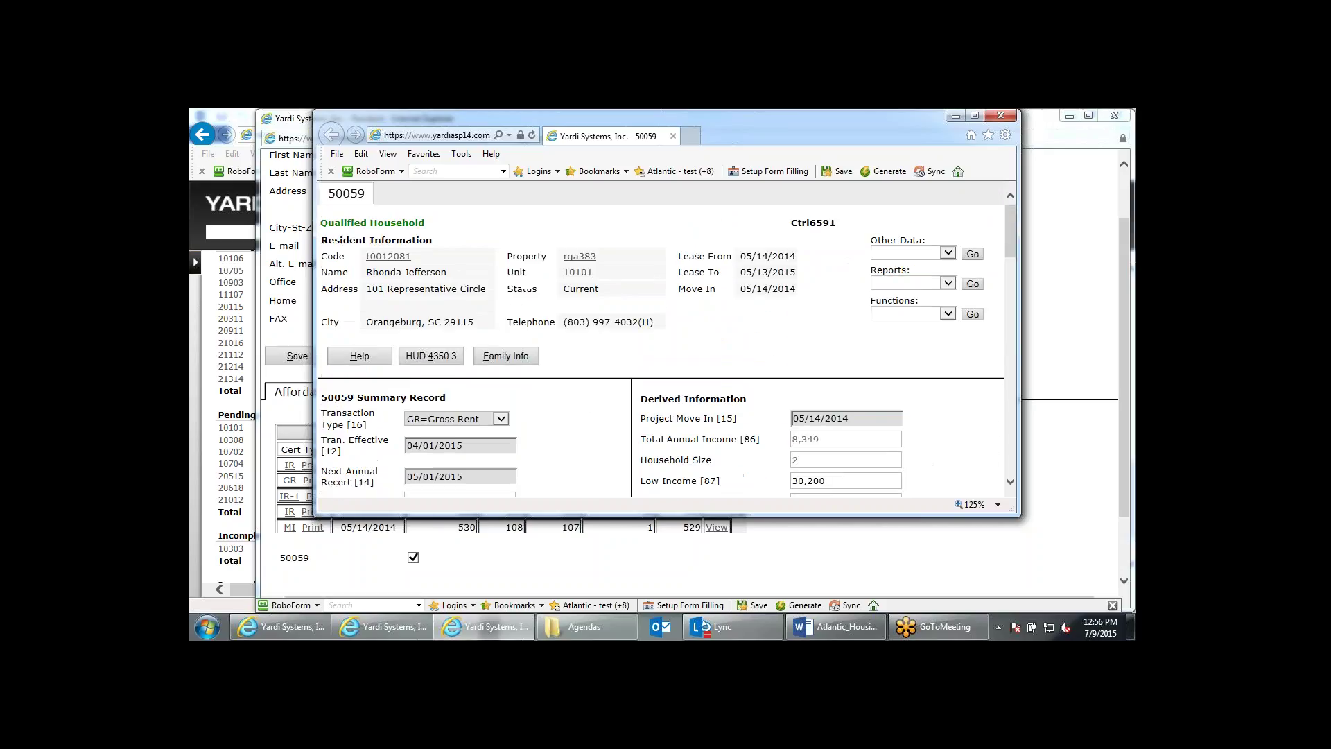
pyautogui.scroll(-3, 734, 280)
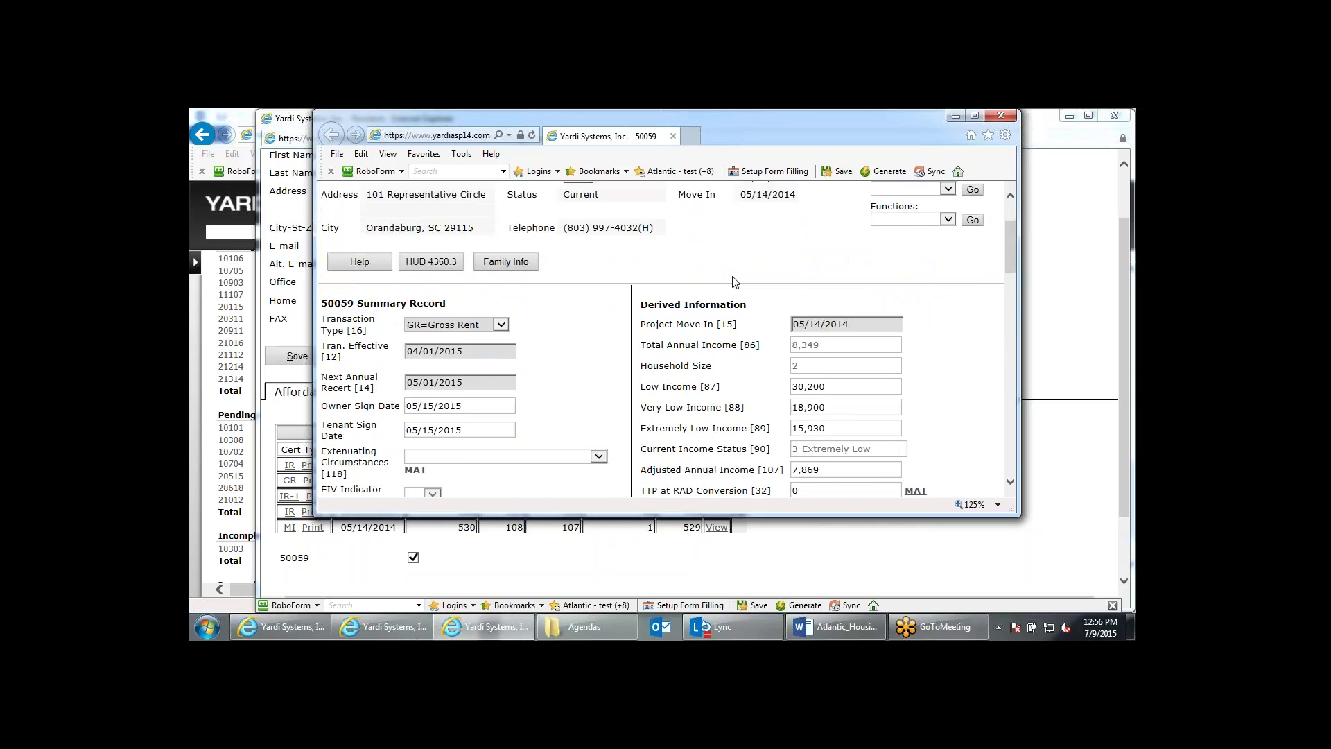
pyautogui.scroll(-18, 735, 281)
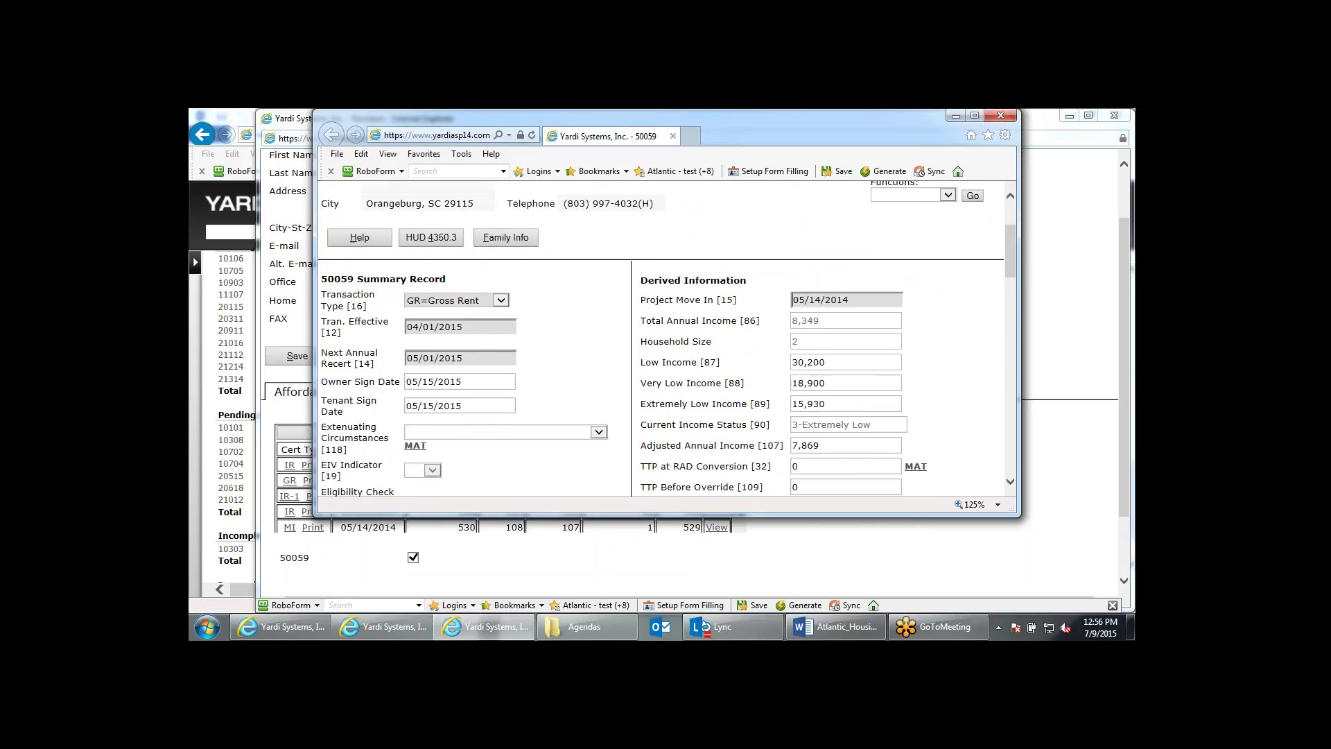
pyautogui.scroll(1, 702, 333)
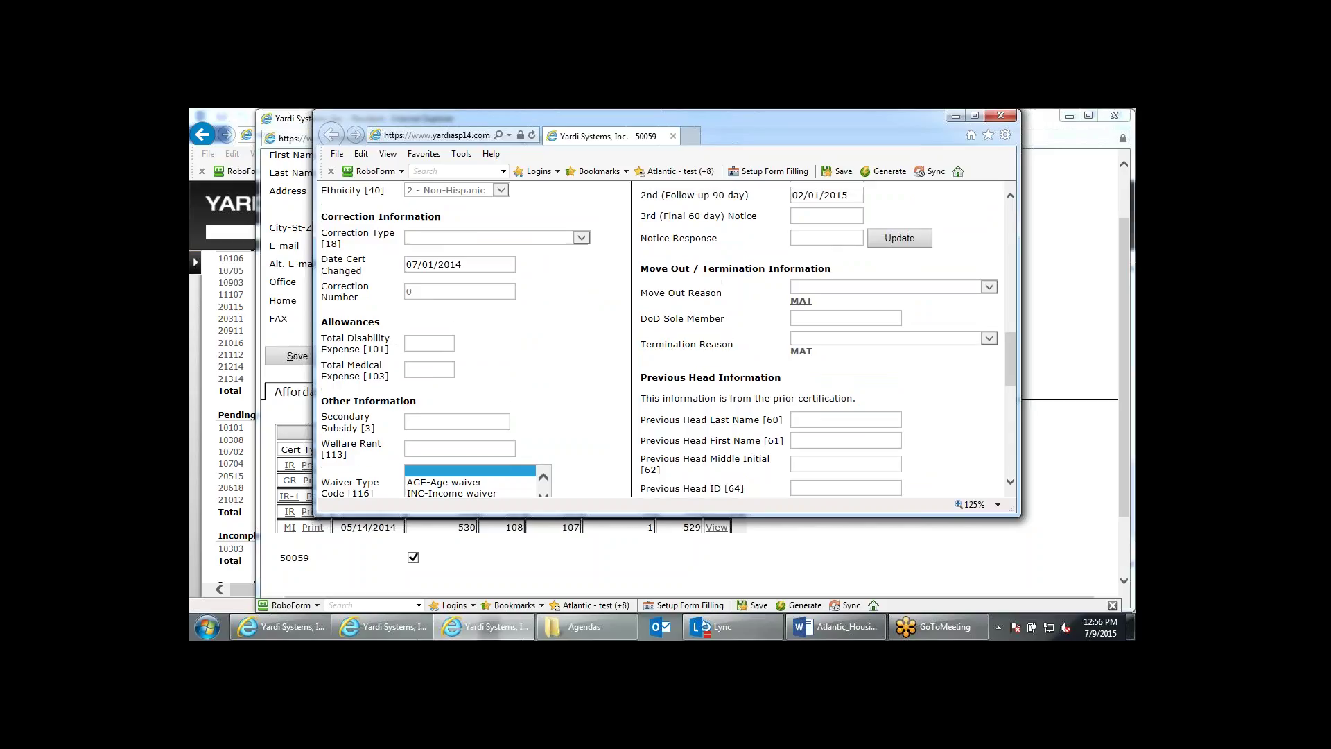
pyautogui.scroll(4, 790, 326)
# Select the 2nd notice date 02/01/2015 and 1st notice date 01/01/2015, then close the certification.
pyautogui.click(794, 325)
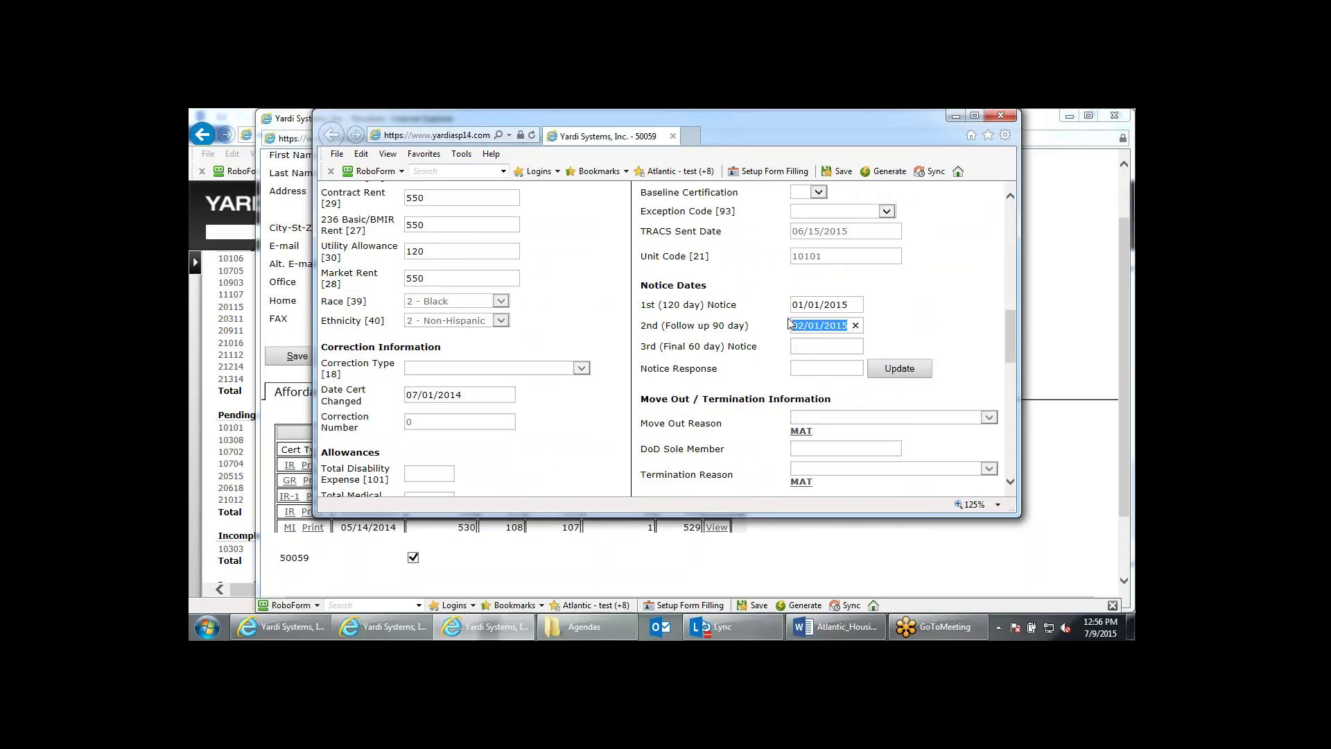
pyautogui.scroll(2, 790, 323)
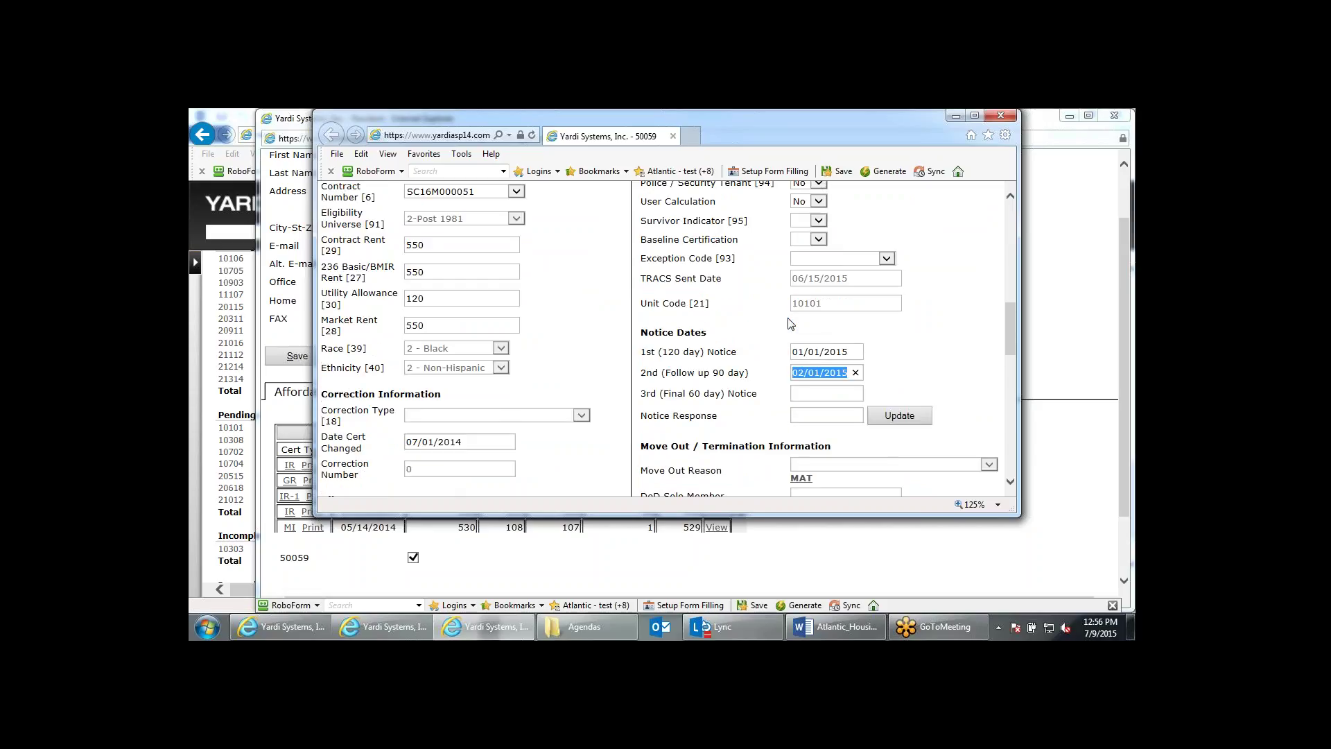
pyautogui.scroll(12, 790, 324)
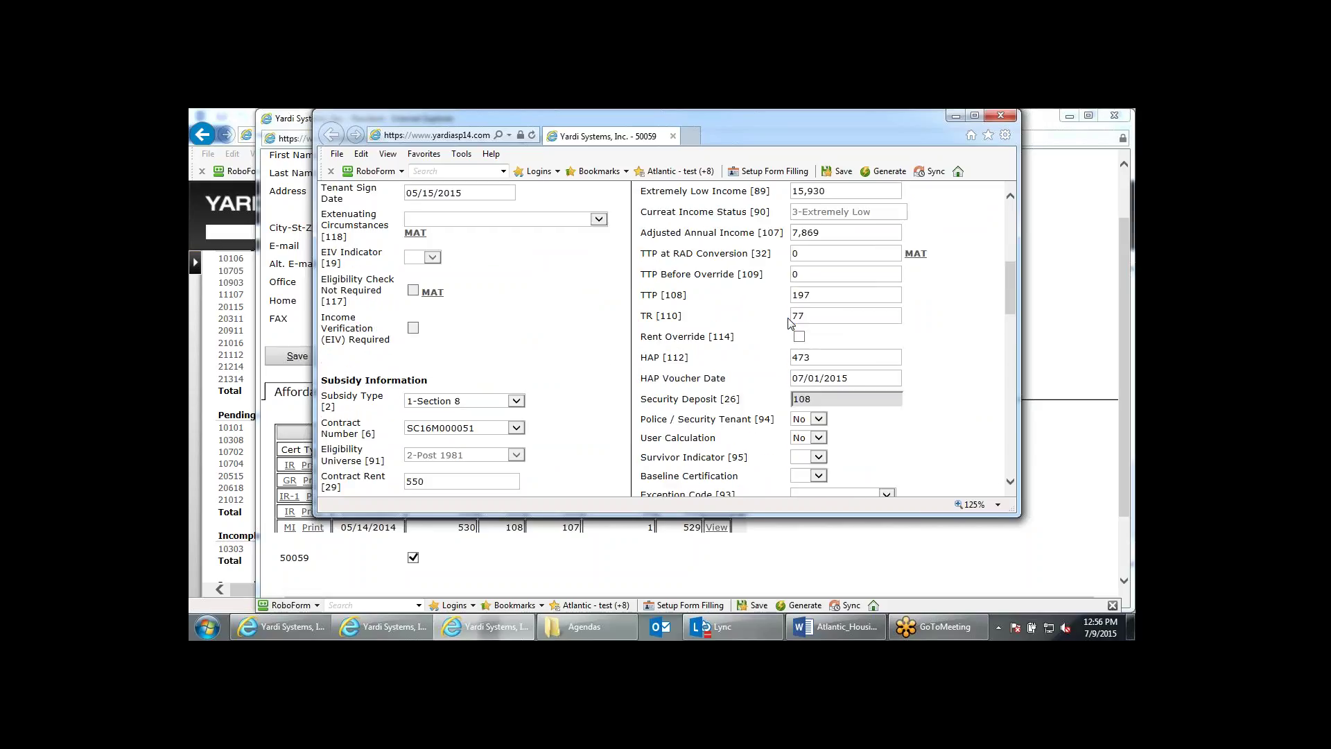
pyautogui.scroll(2, 791, 323)
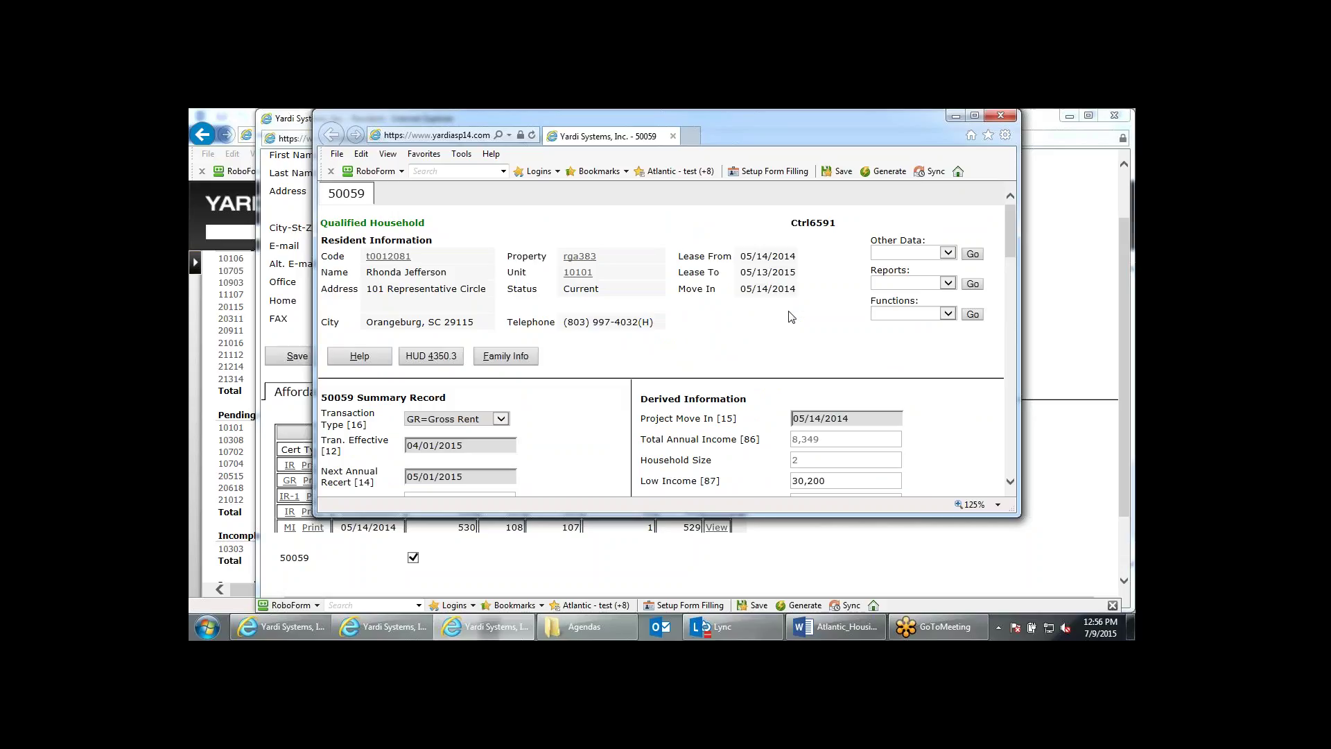
pyautogui.scroll(-8, 780, 326)
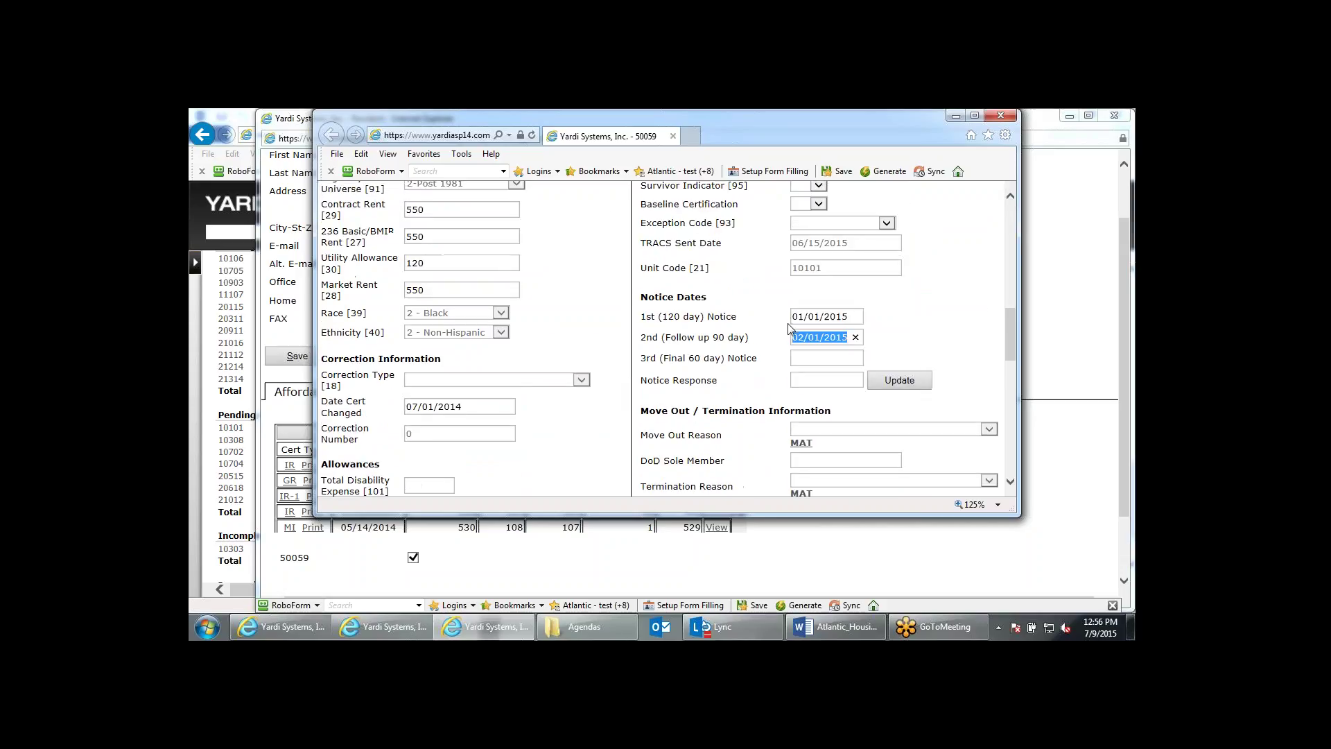
pyautogui.click(854, 307)
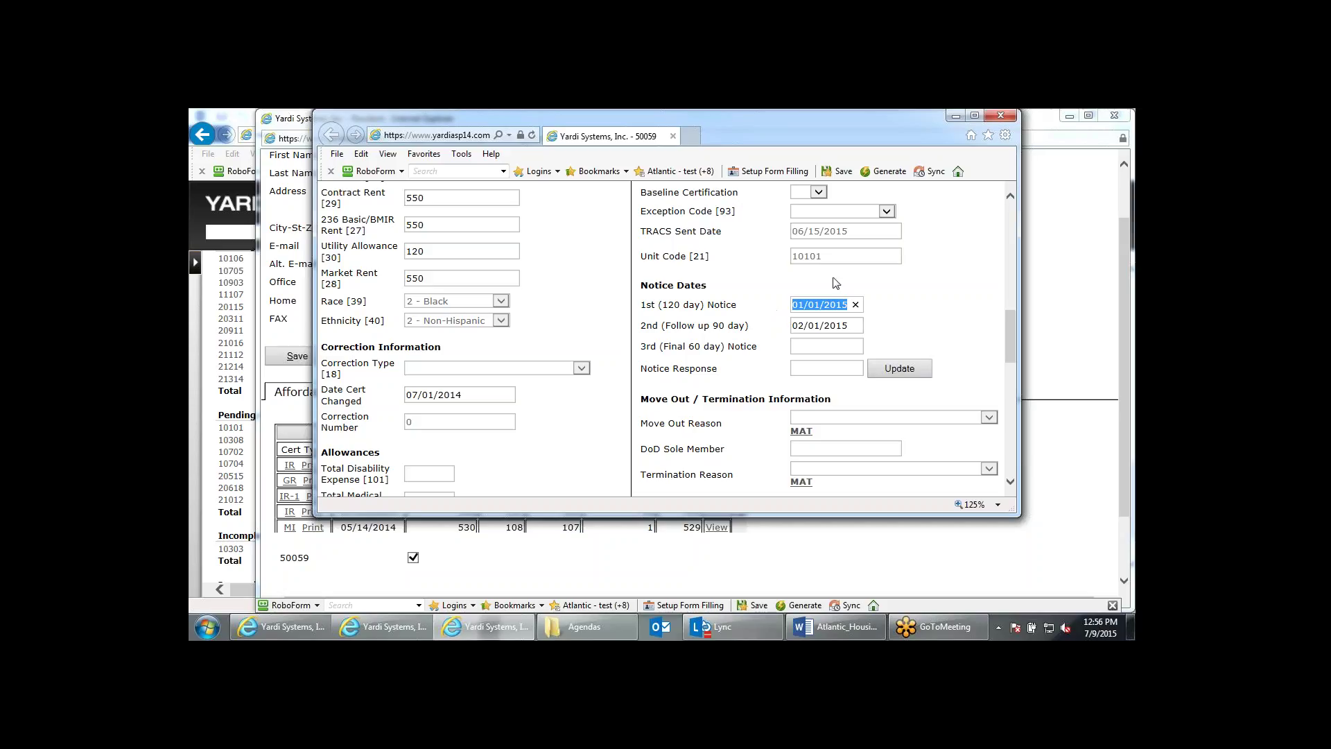
pyautogui.click(1008, 121)
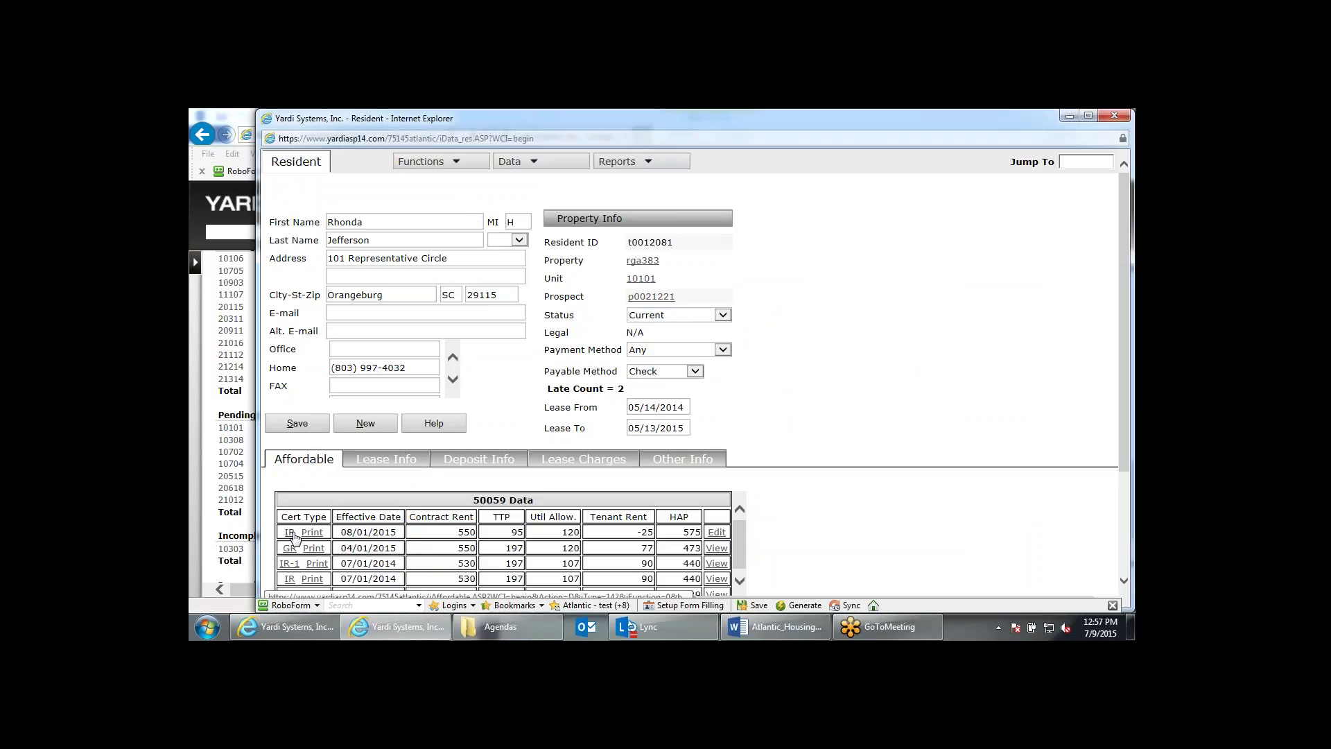
# Look over the pending 08/01/2015 IR certification, close it, then close the resident record.
pyautogui.click(291, 532)
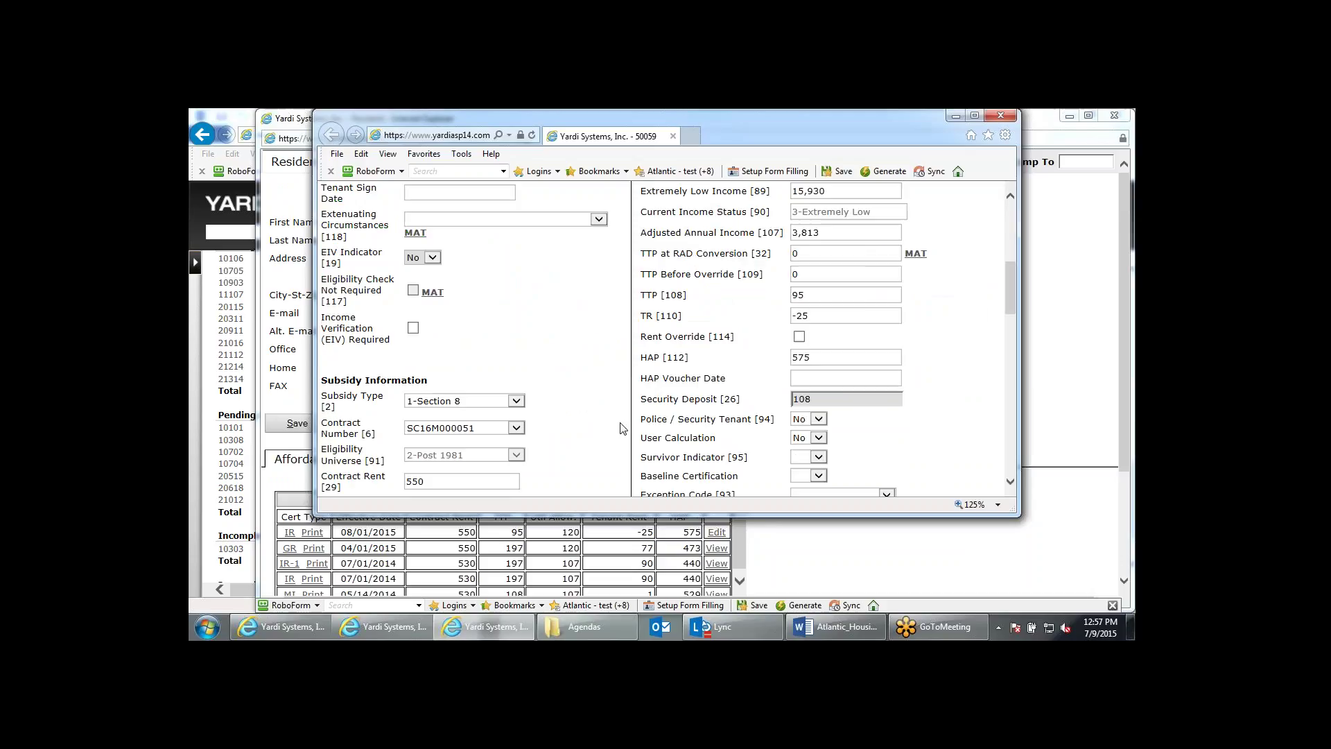
pyautogui.scroll(-10, 910, 444)
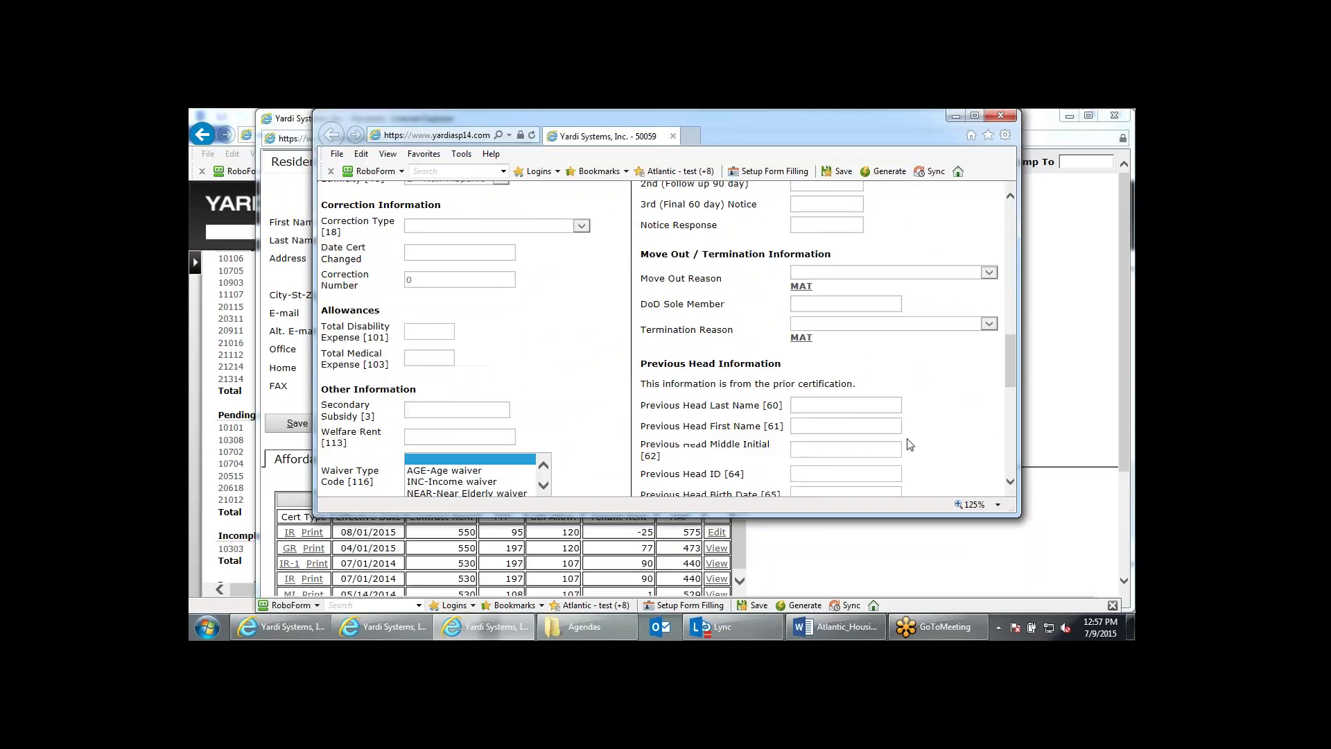
pyautogui.scroll(10, 910, 444)
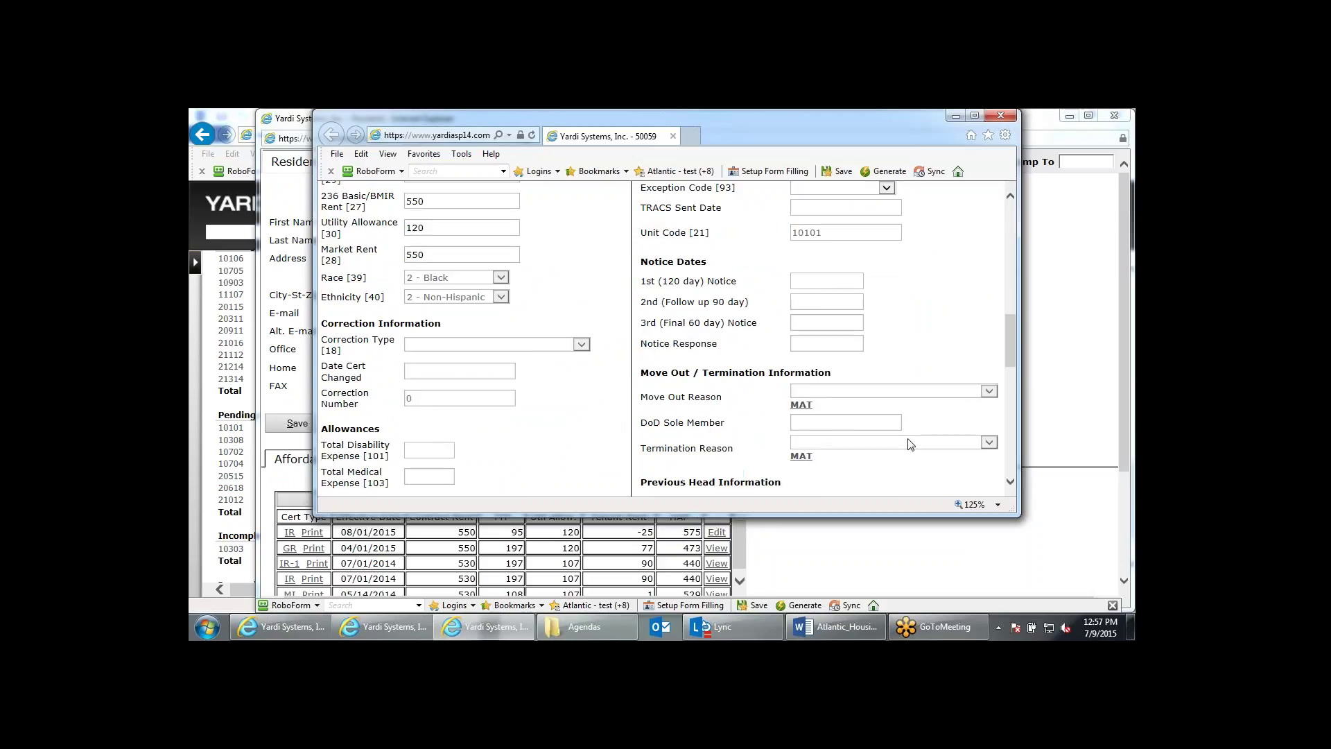
pyautogui.click(998, 117)
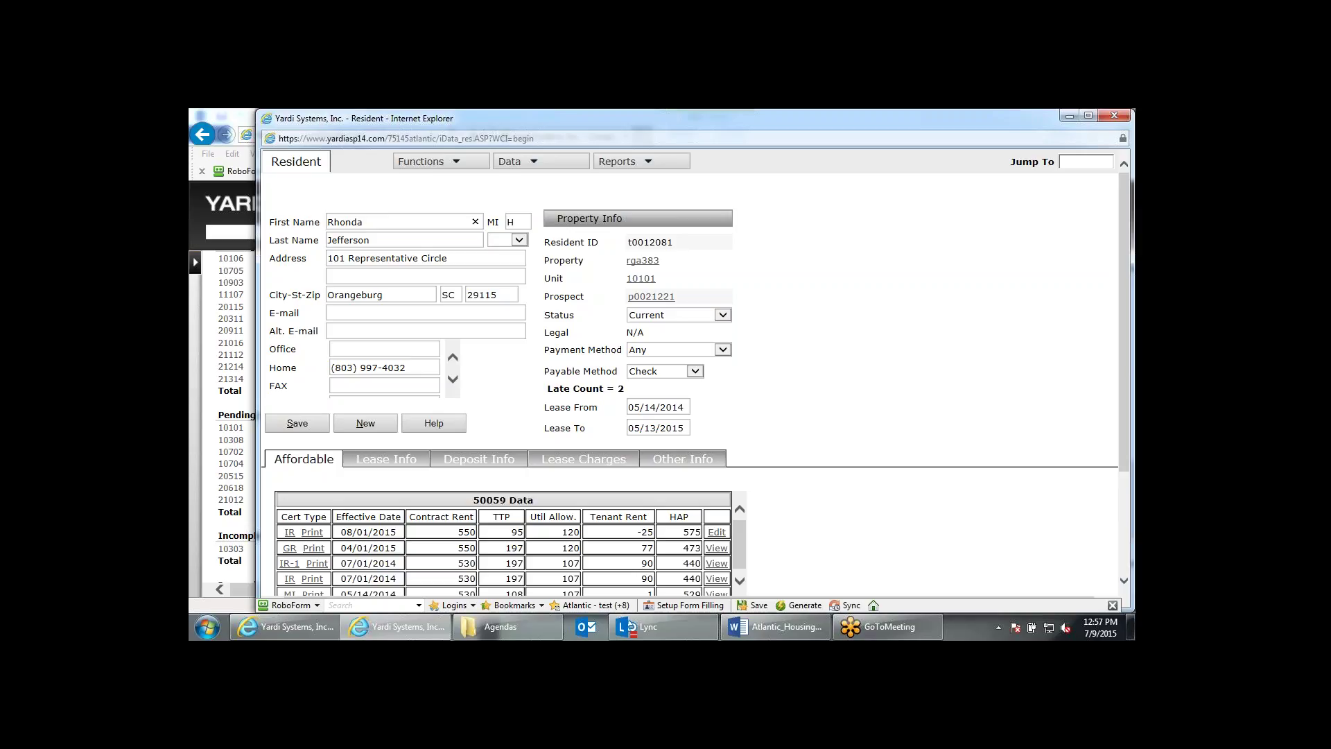
pyautogui.click(1116, 115)
# Open unit 10702's 04/01/2015 AR certification showing notice dates 12/01/2014, 01/01/2015, 02/01/2015.
pyautogui.scroll(3, 726, 459)
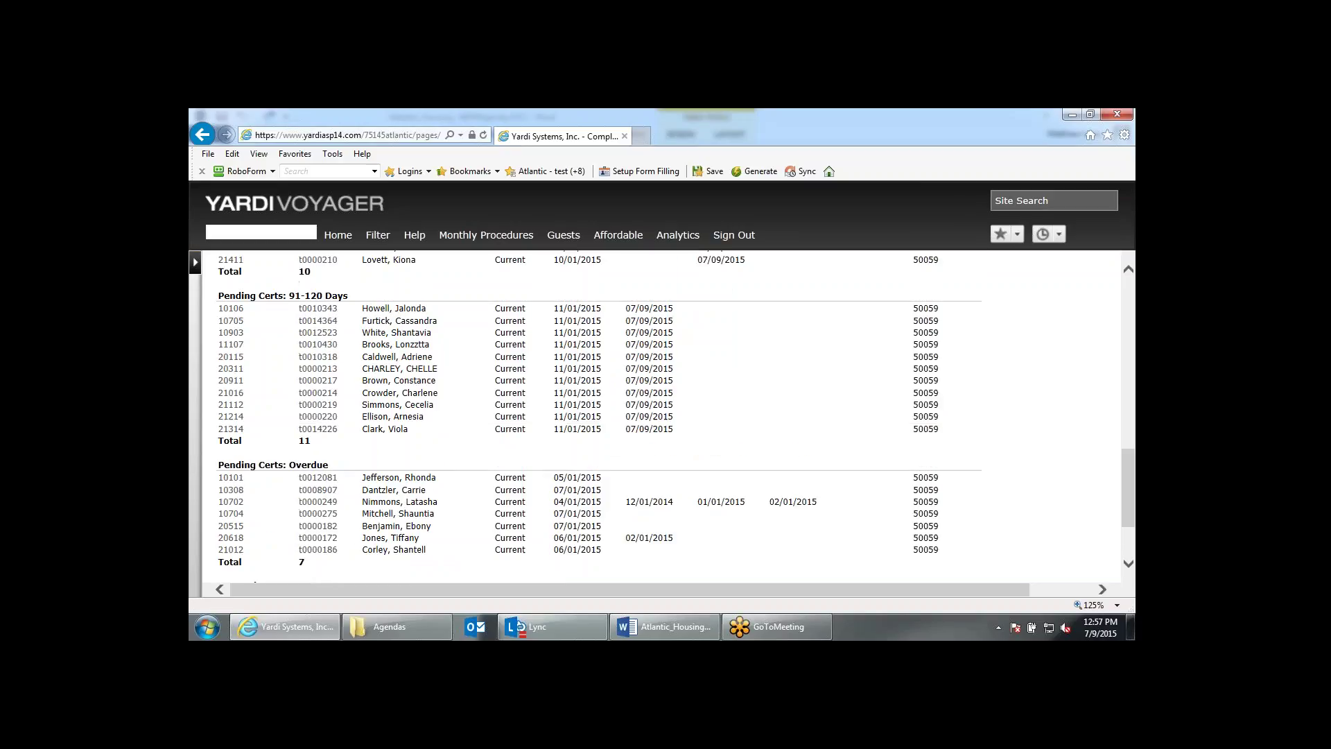
pyautogui.scroll(-3, 726, 458)
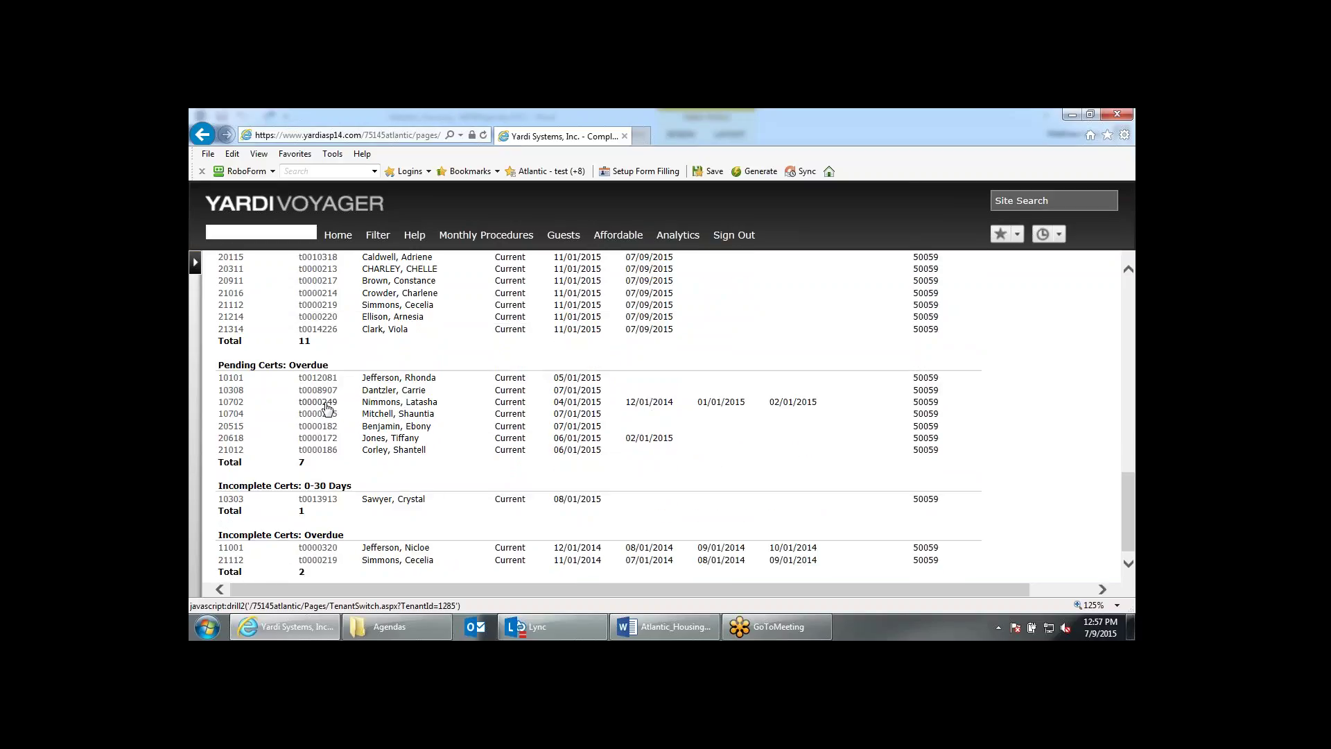
pyautogui.click(327, 405)
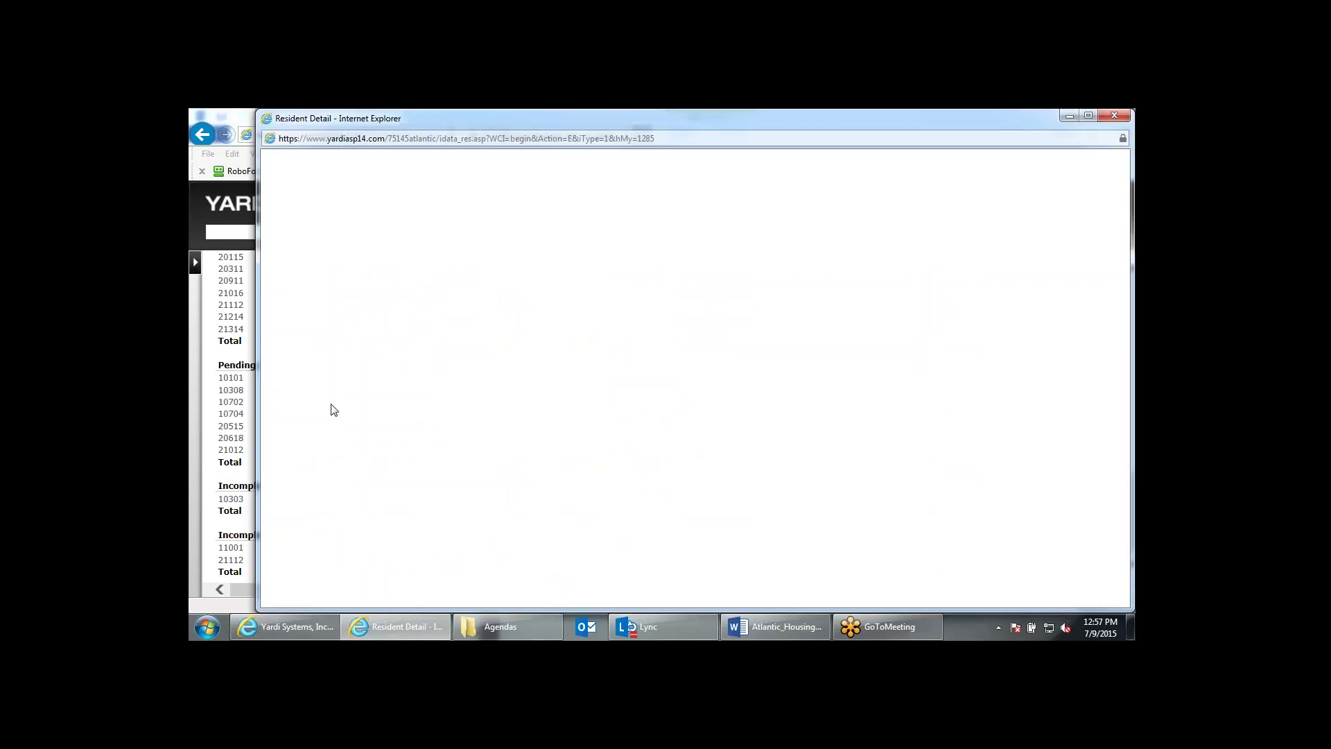
pyautogui.scroll(-2, 298, 392)
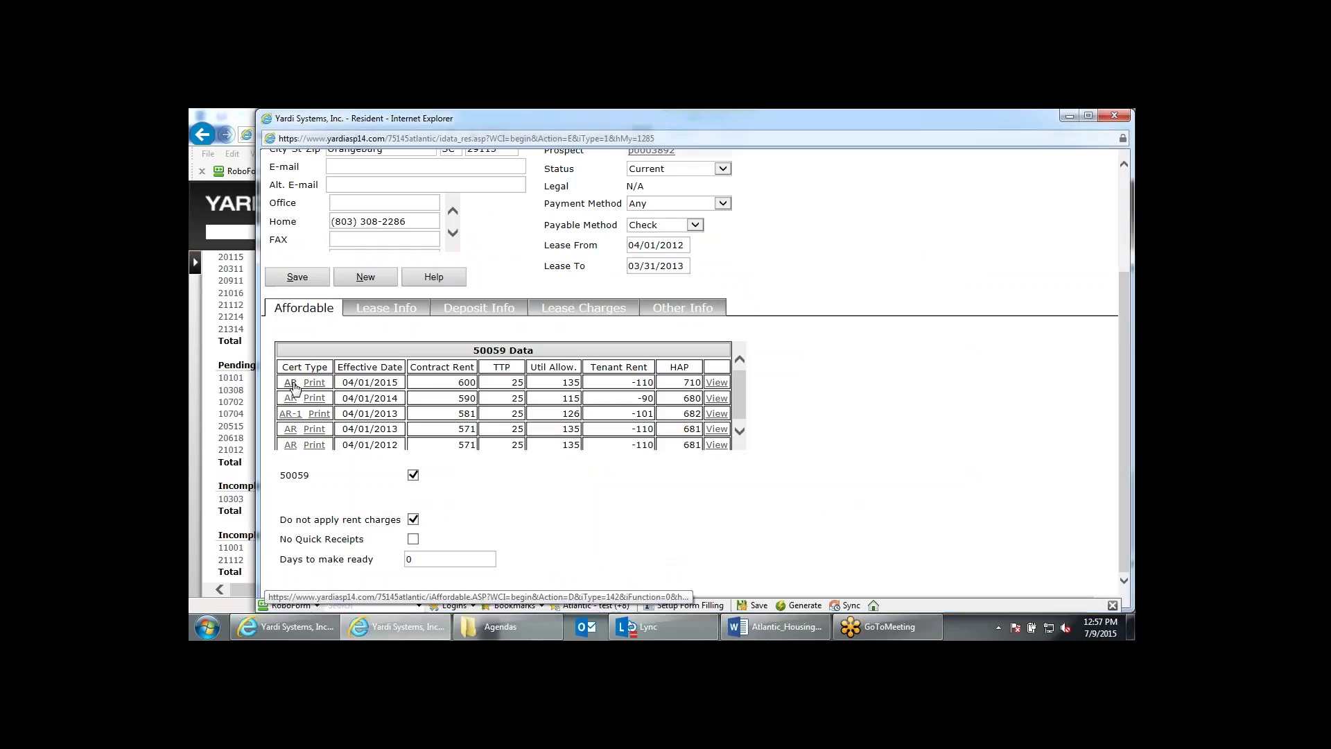
pyautogui.click(291, 384)
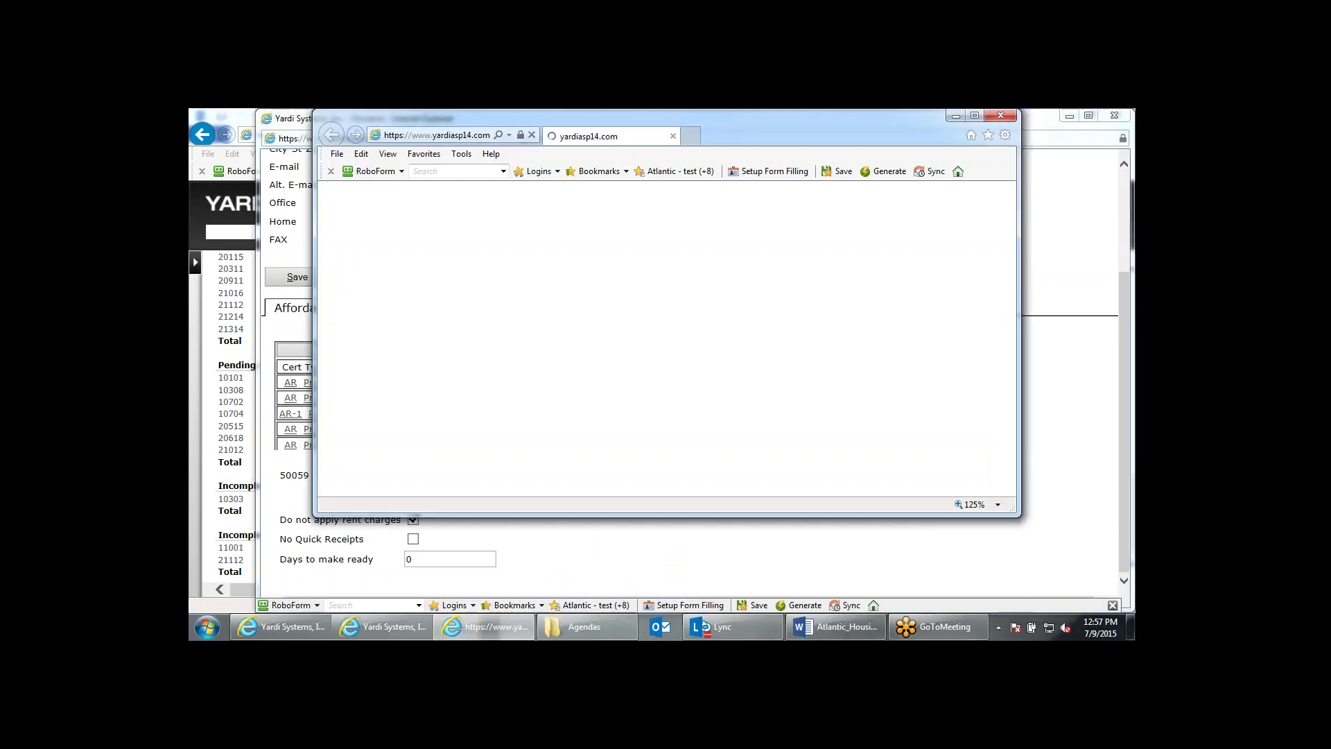
pyautogui.scroll(-8, 660, 340)
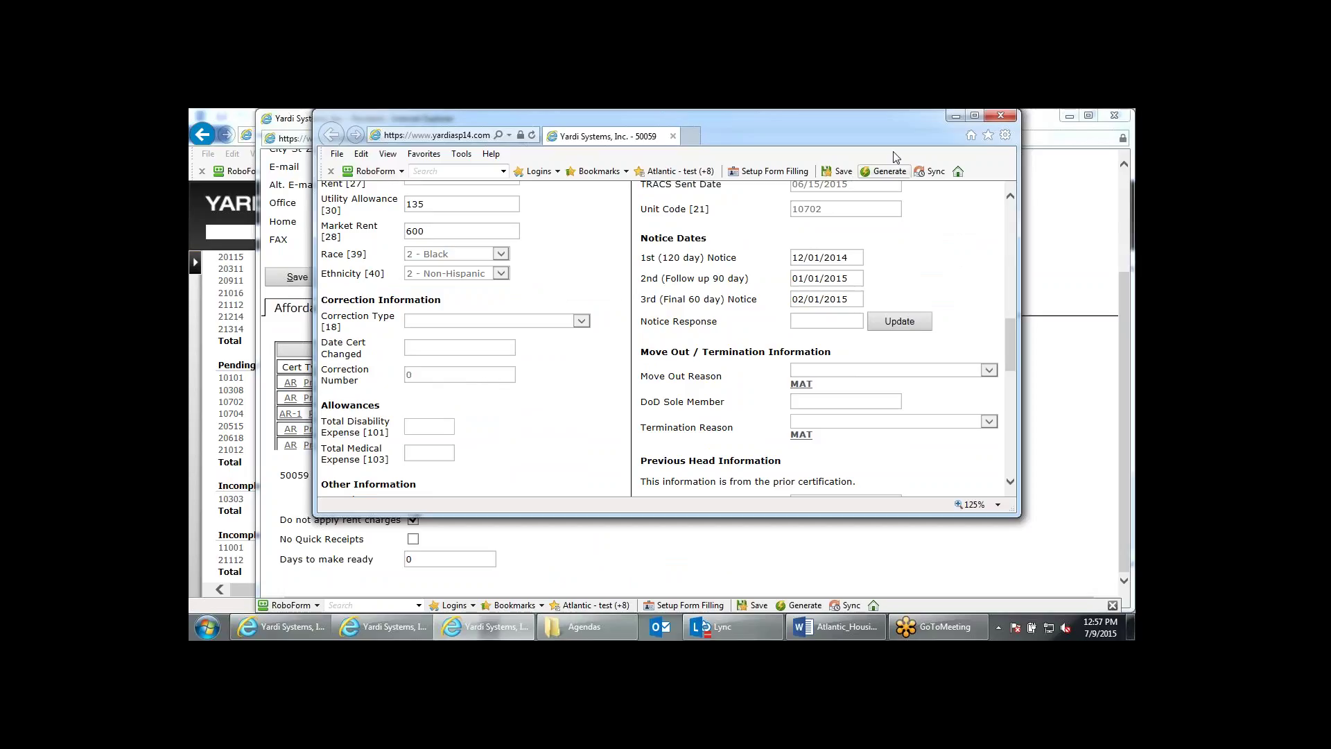
# Close the 50059 AR certification popup, returning to the unit 10702 resident record.
pyautogui.click(995, 118)
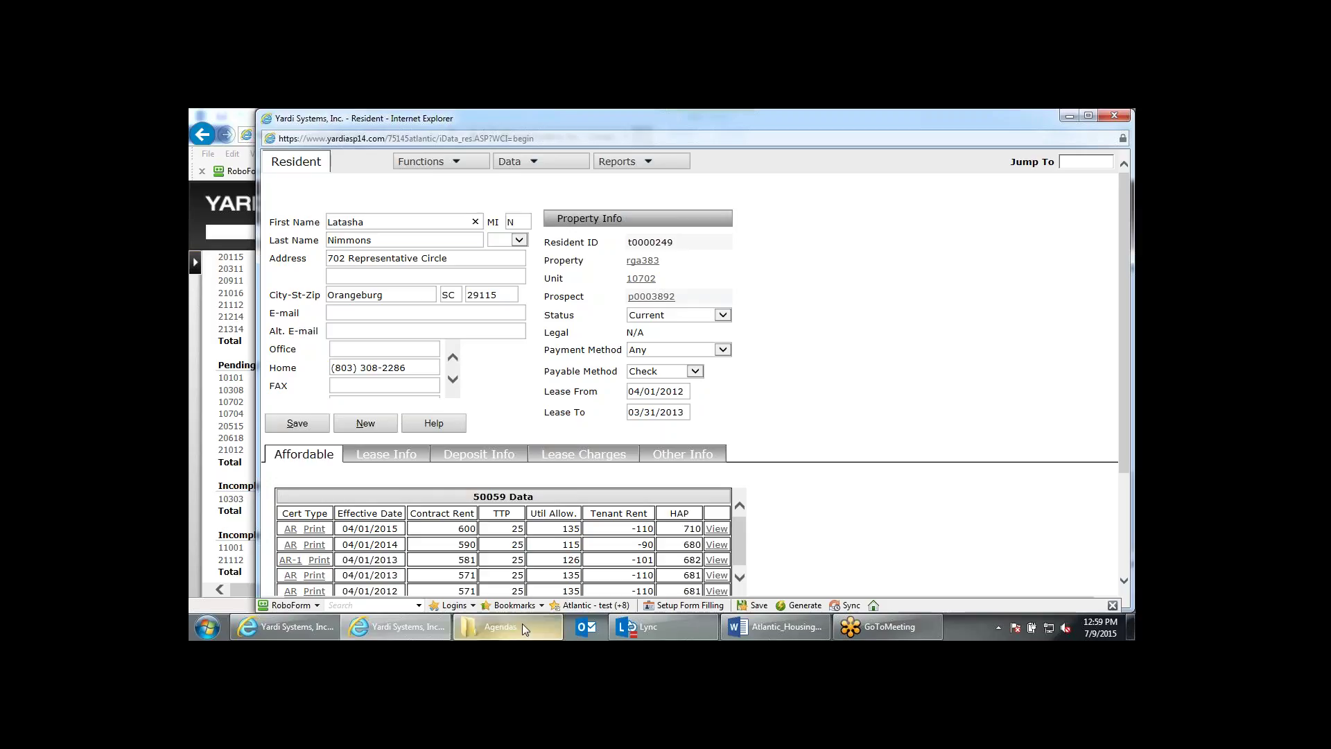
pyautogui.moveTo(522, 623)
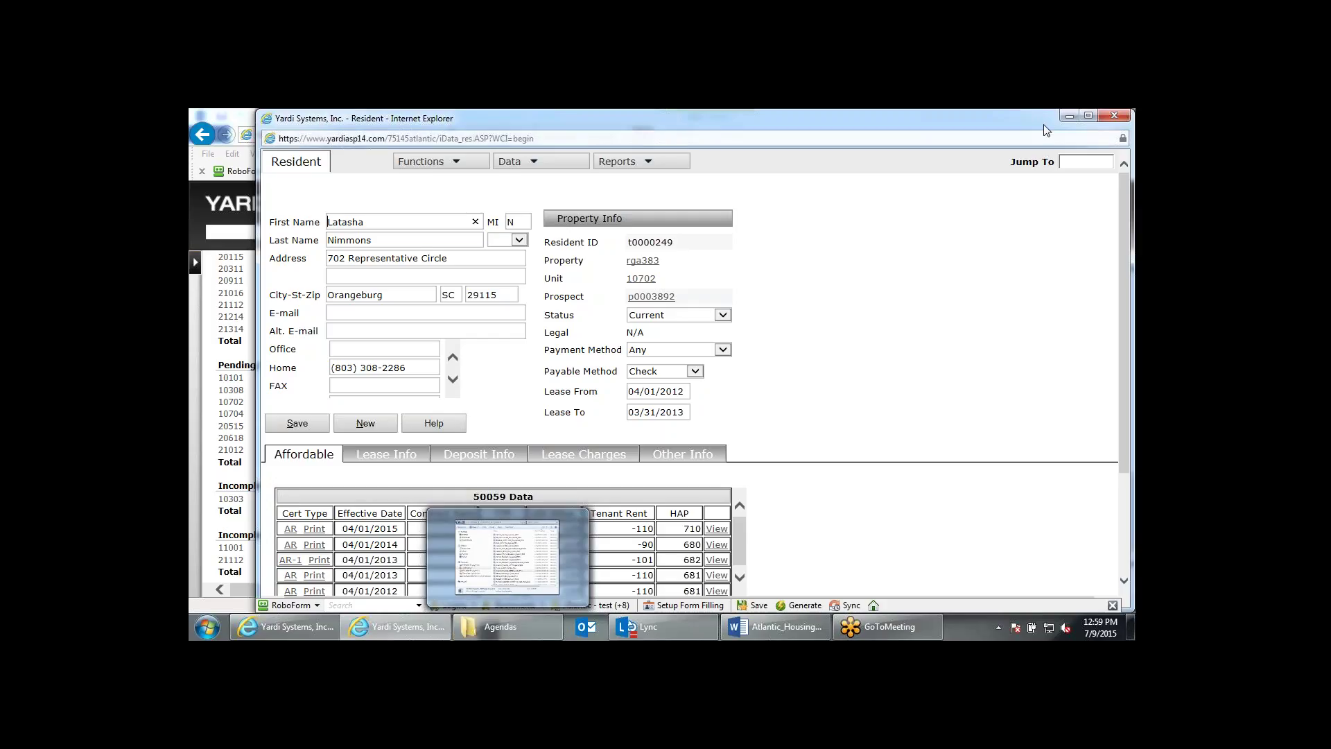
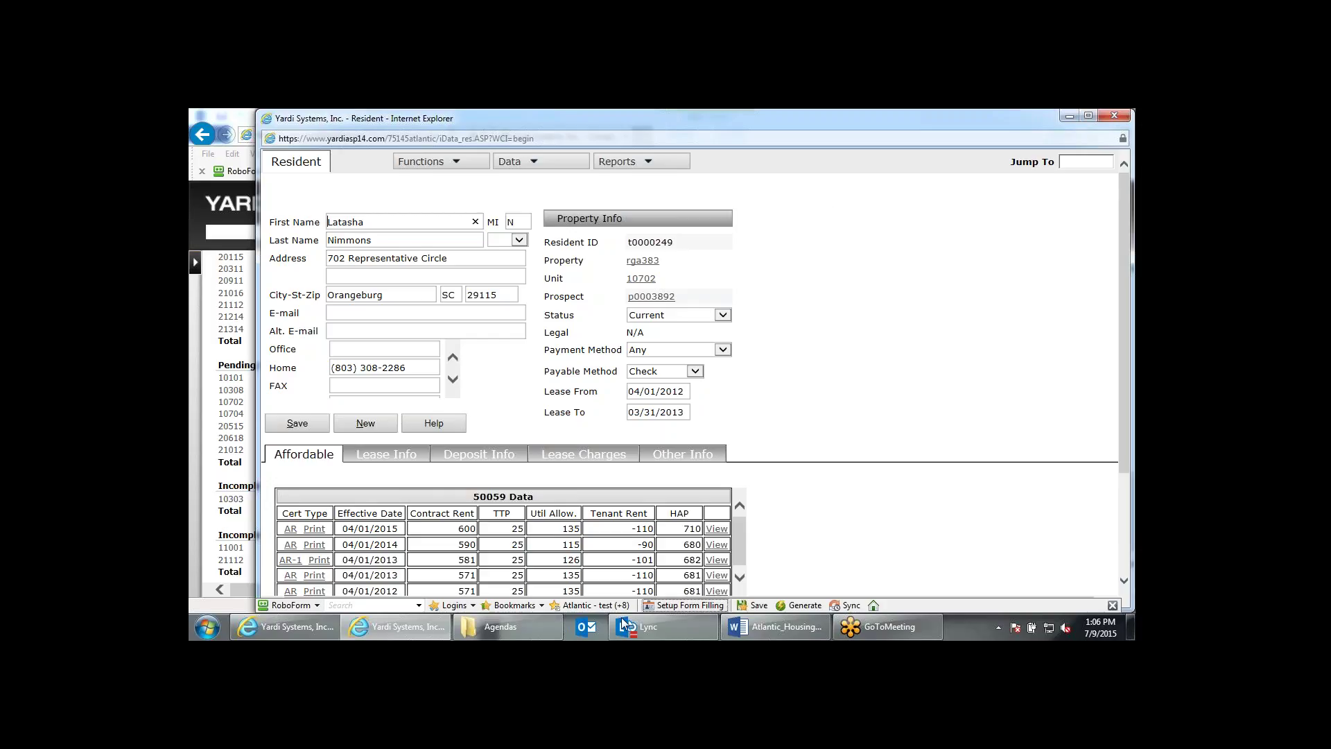
# Bring back the file browser and open the Standard Agendas folder on the Desktop.
pyautogui.click(540, 634)
pyautogui.click(354, 273)
pyautogui.doubleClick(560, 535)
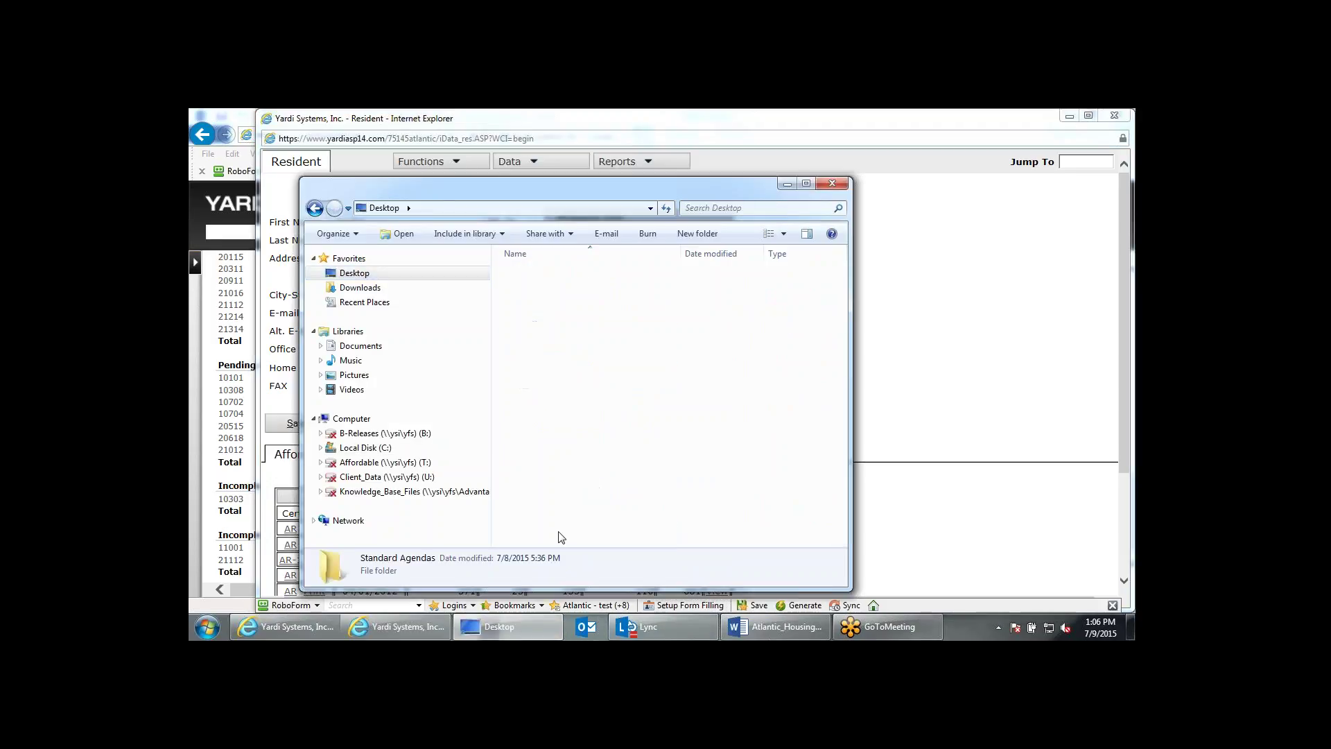
# Browse from the Desktop through Computer and Local Disk (C:) into the Agendas folder.
pyautogui.click(314, 208)
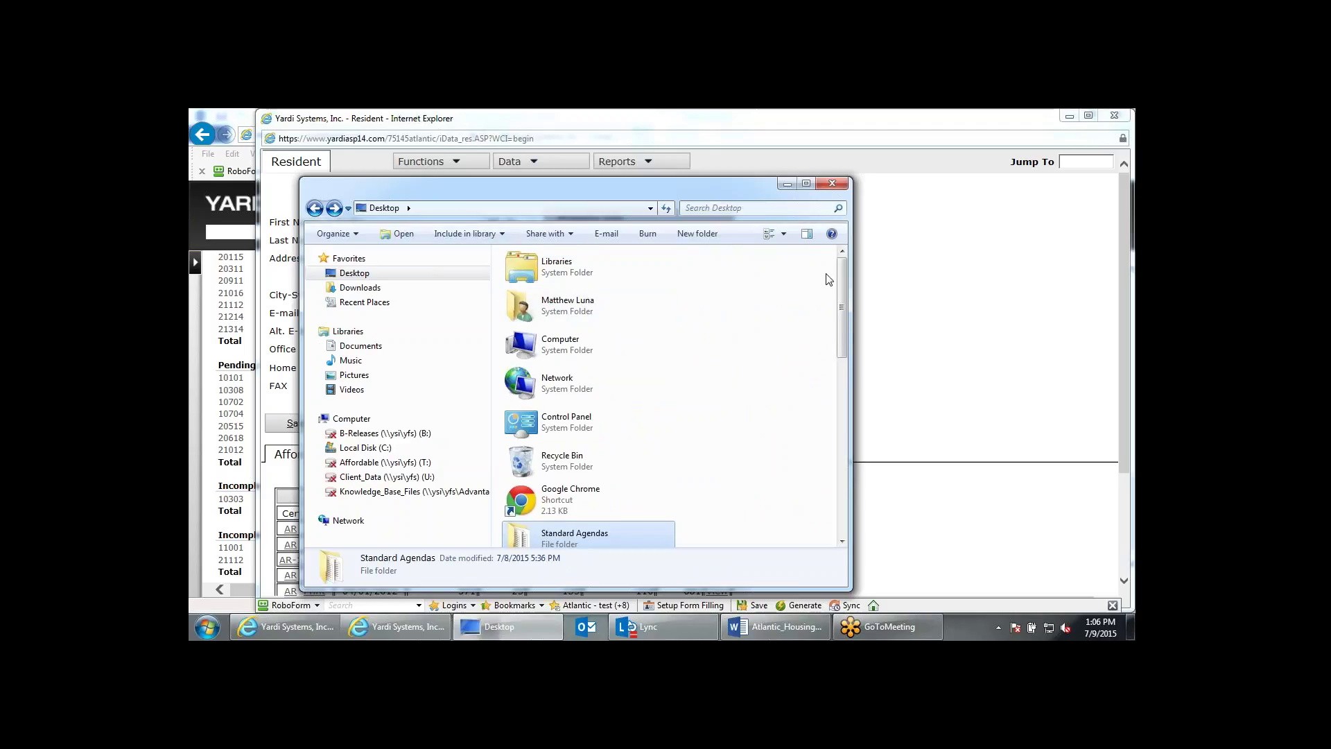
pyautogui.doubleClick(581, 361)
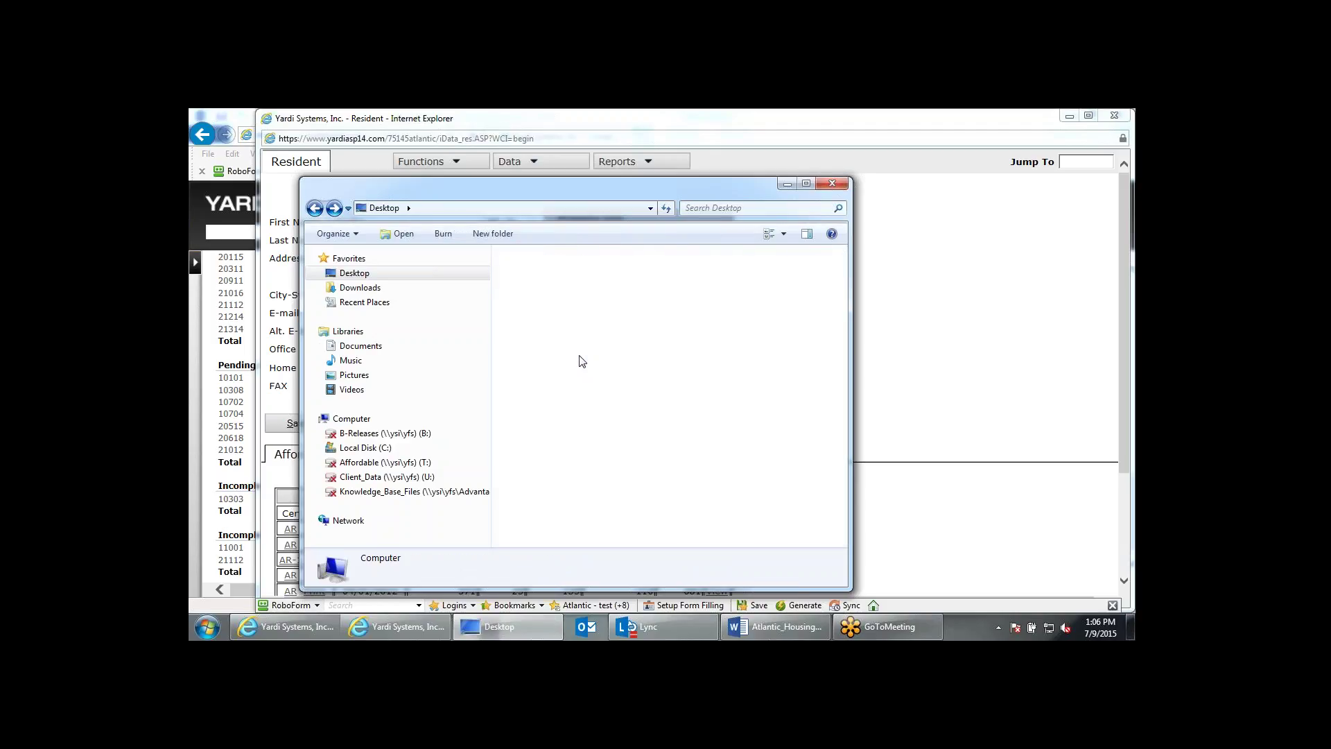
pyautogui.doubleClick(589, 277)
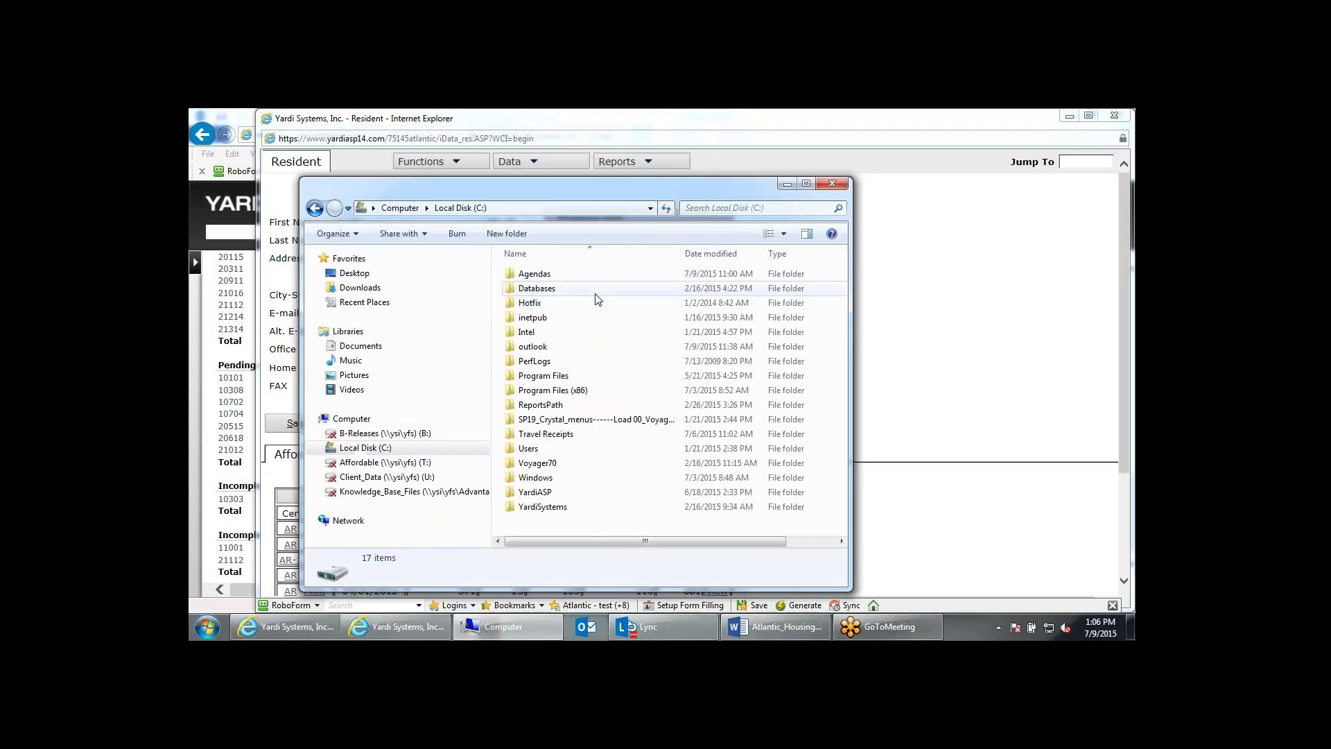
pyautogui.doubleClick(597, 281)
pyautogui.scroll(-3, 624, 386)
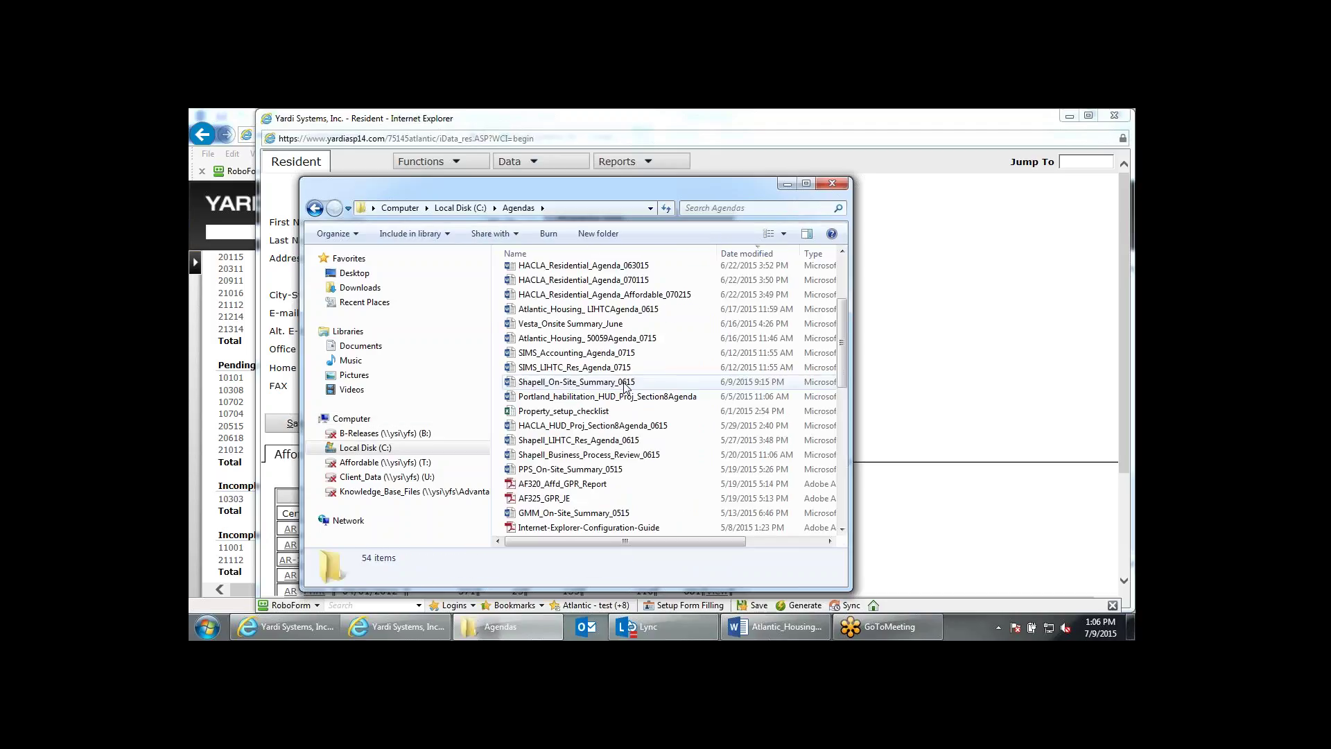
pyautogui.scroll(-6, 624, 386)
# Open HUD_Training_Guides, widen the Name column to show the three PDF names, then close the window.
pyautogui.doubleClick(587, 383)
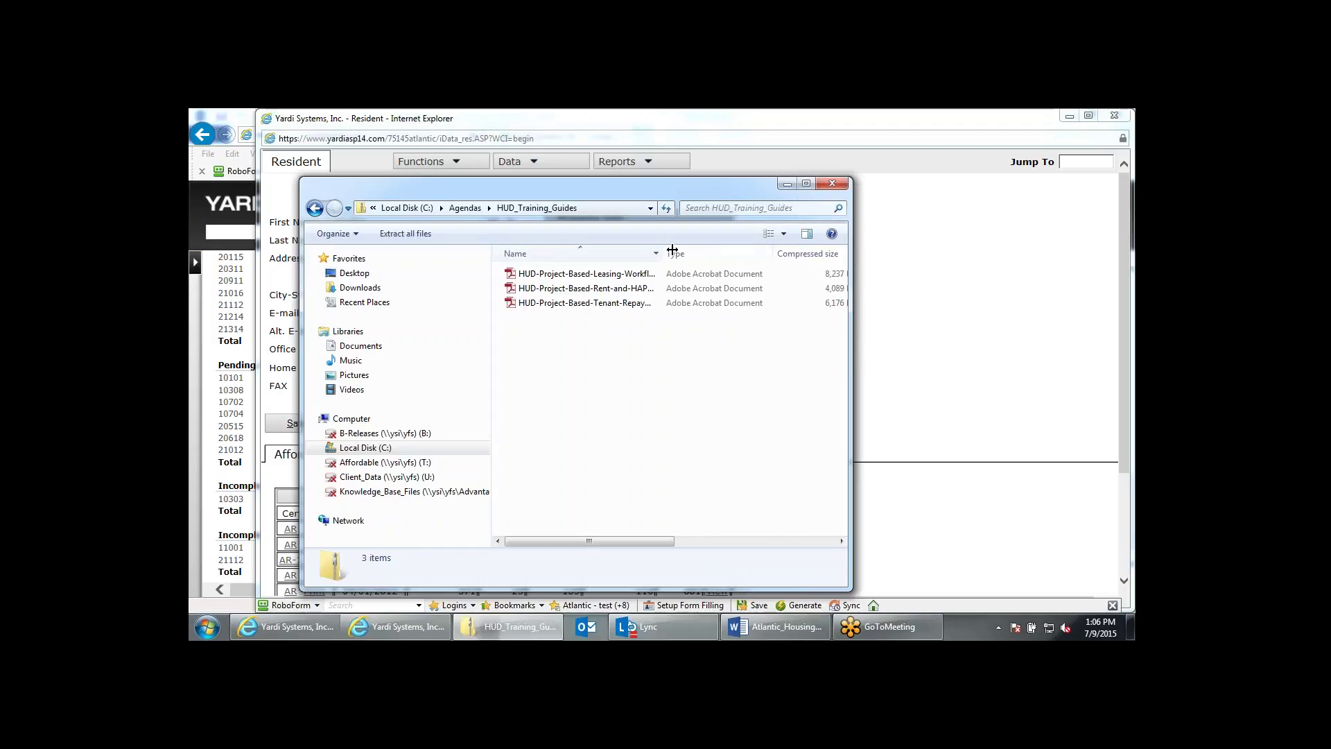
pyautogui.moveTo(672, 250); pyautogui.dragTo(756, 251)
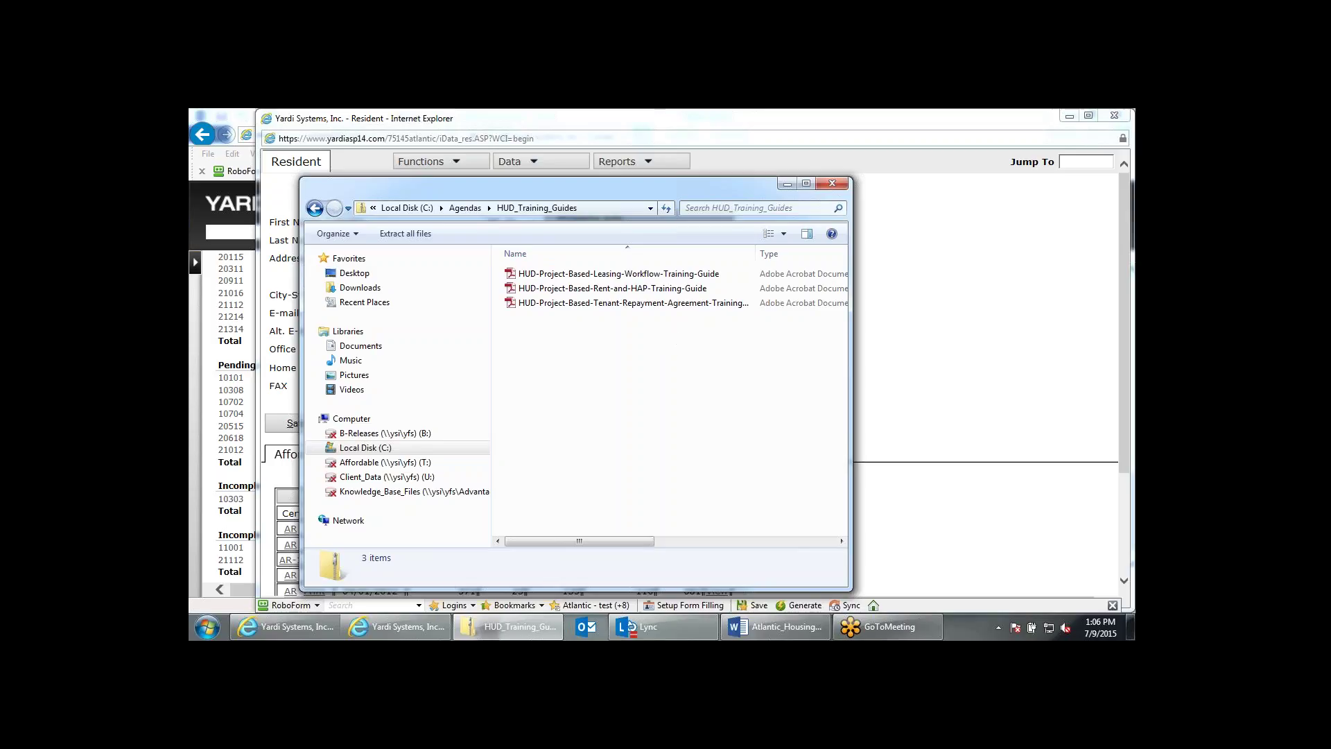
pyautogui.click(833, 183)
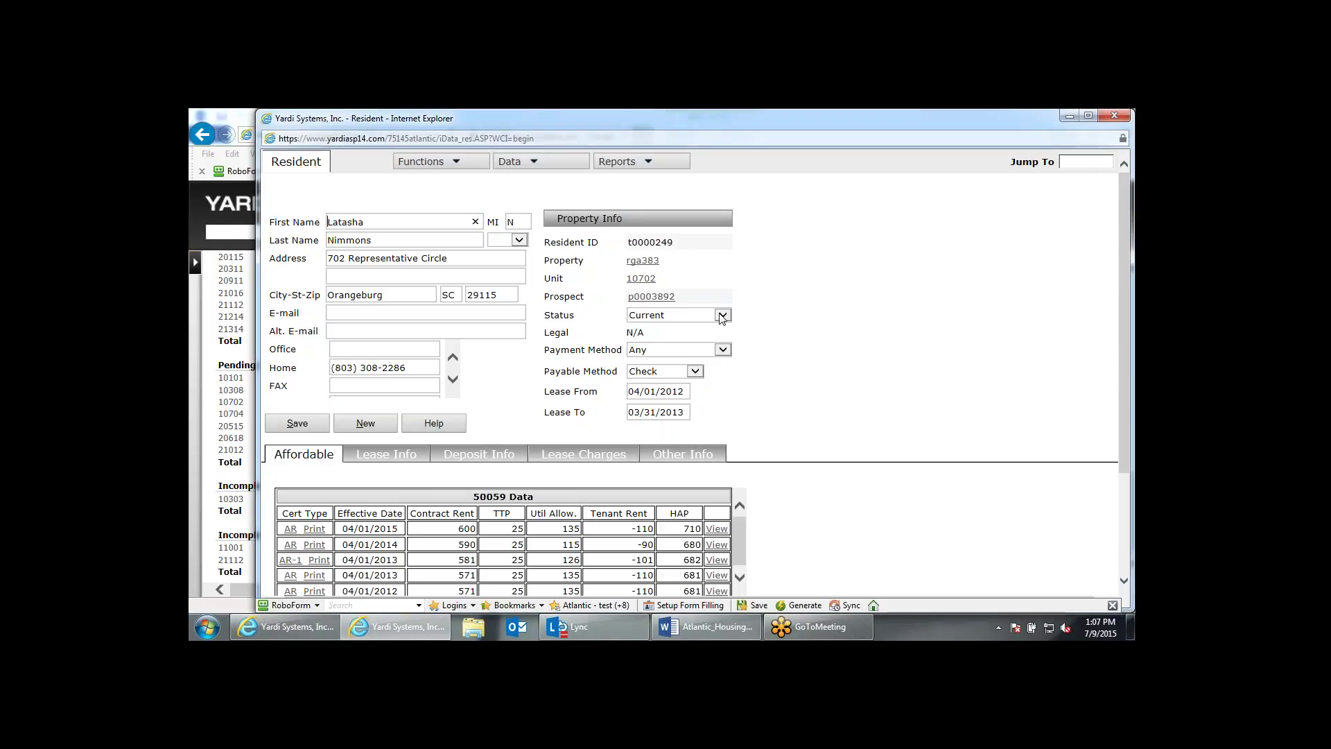
pyautogui.click(1006, 469)
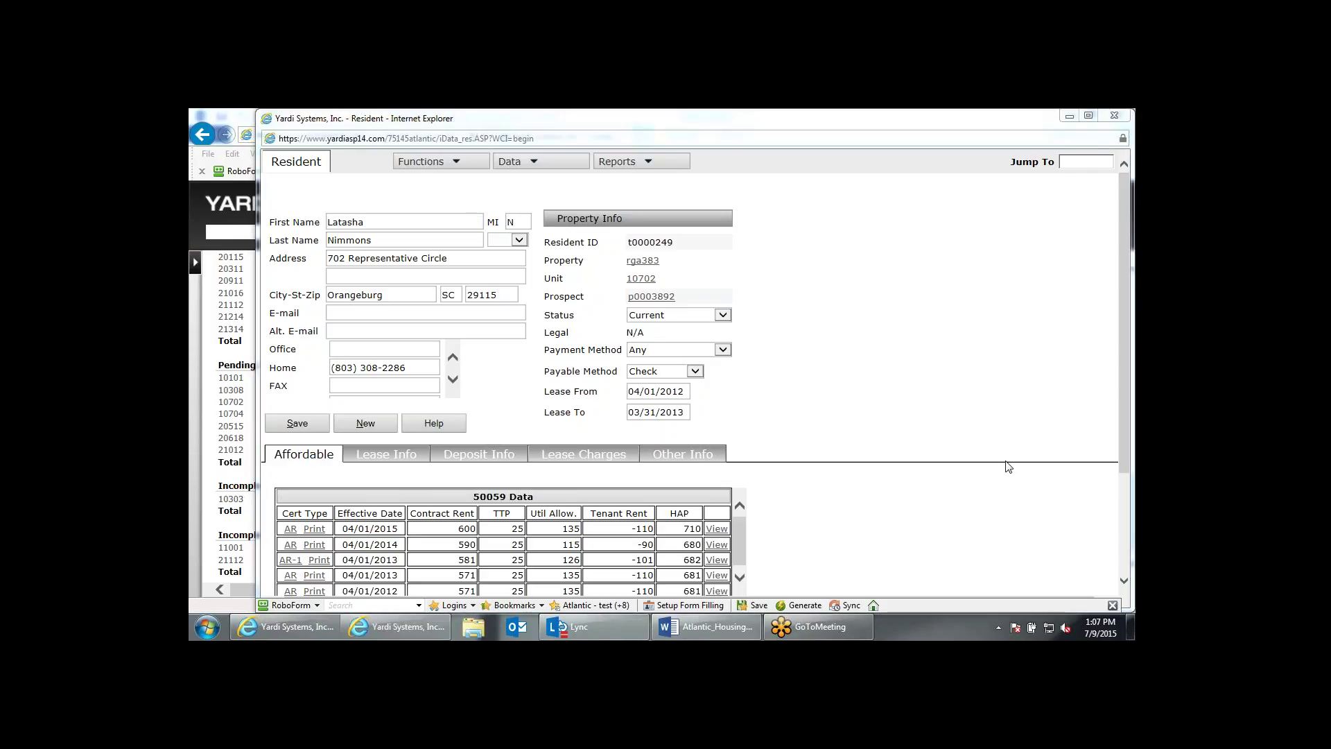